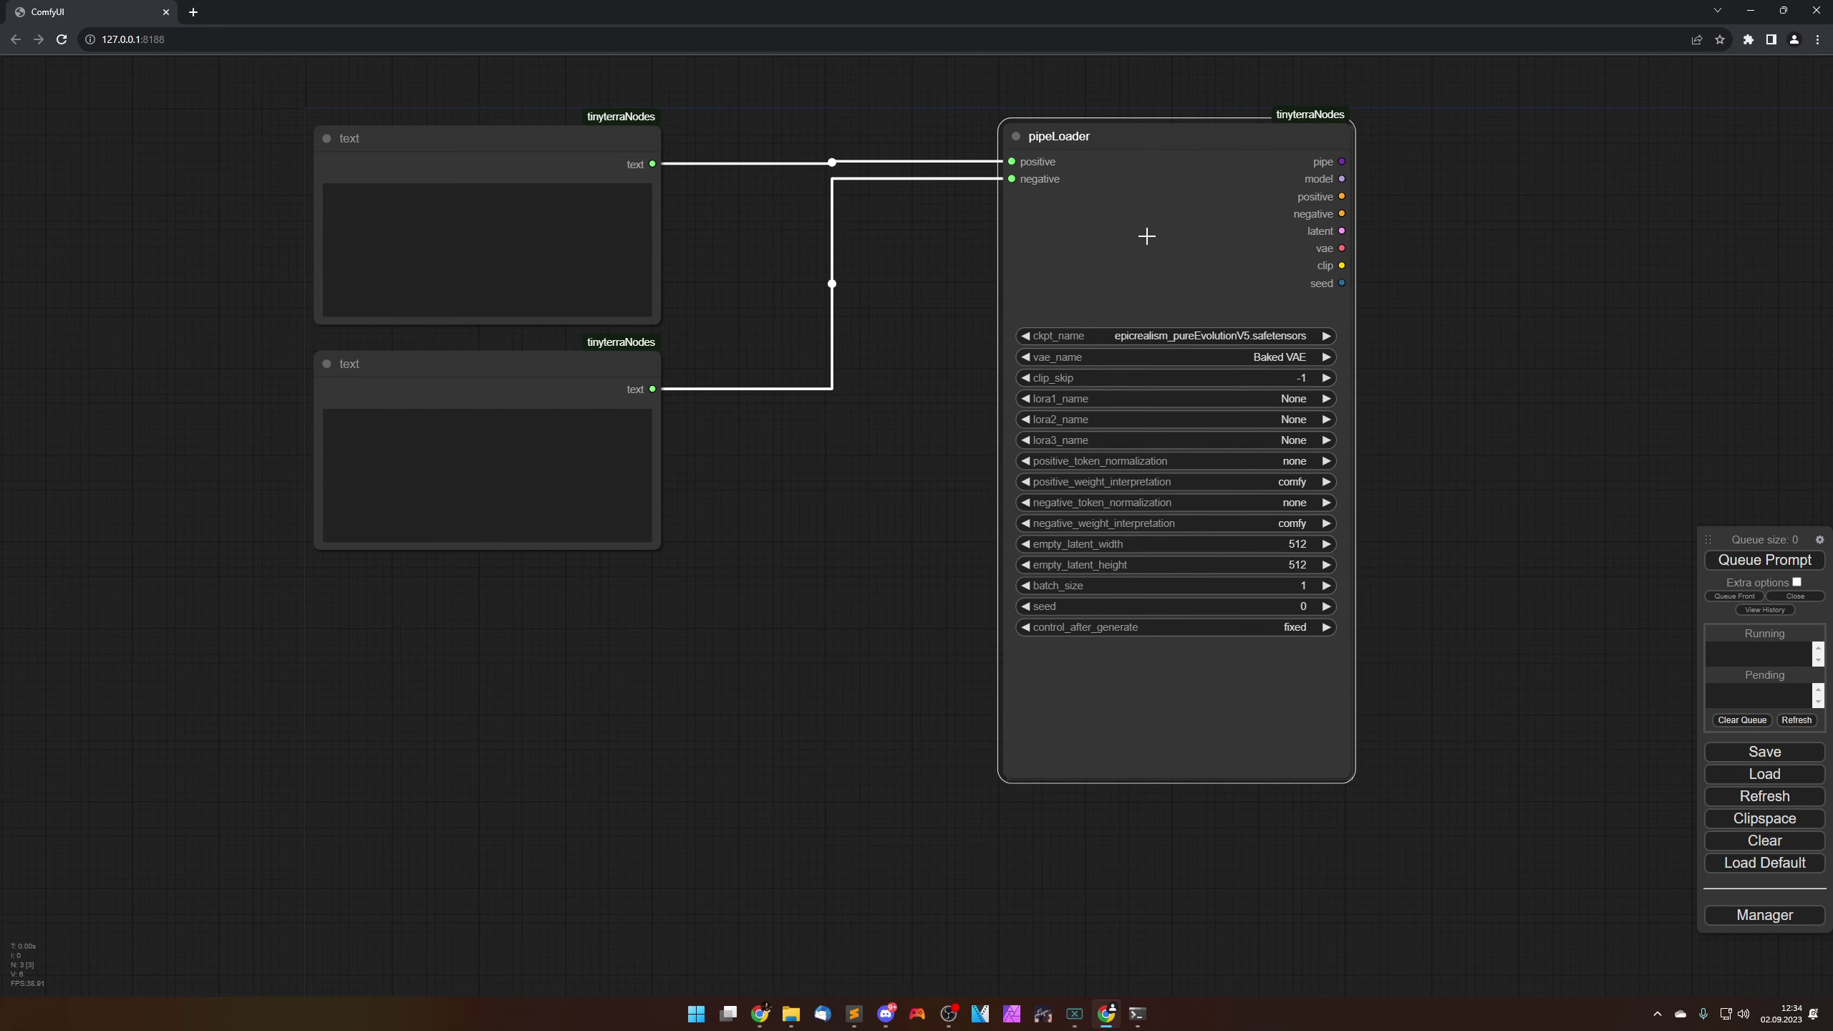
# Step: Enter the prompt "a beautiful woman standing in a local town" in the text node feeding the pipeLoader's positive input
pyautogui.click(880, 401)
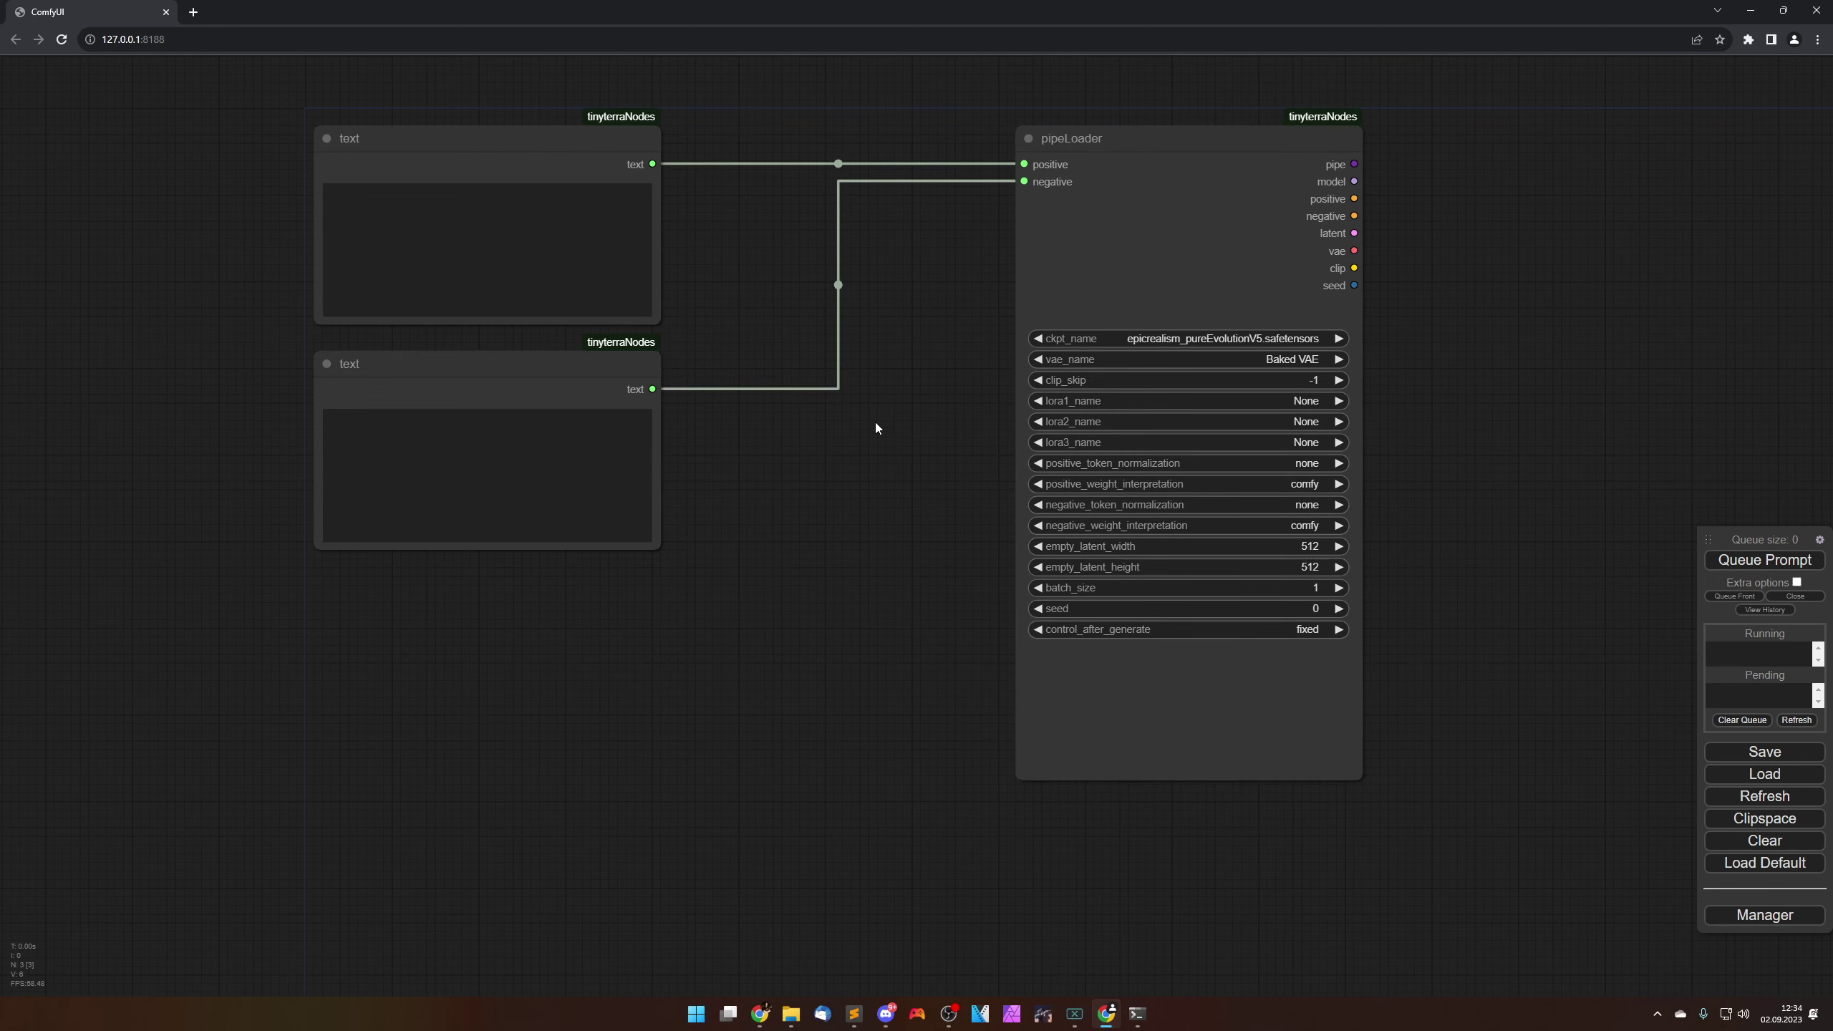
pyautogui.moveTo(875, 428); pyautogui.dragTo(859, 513)
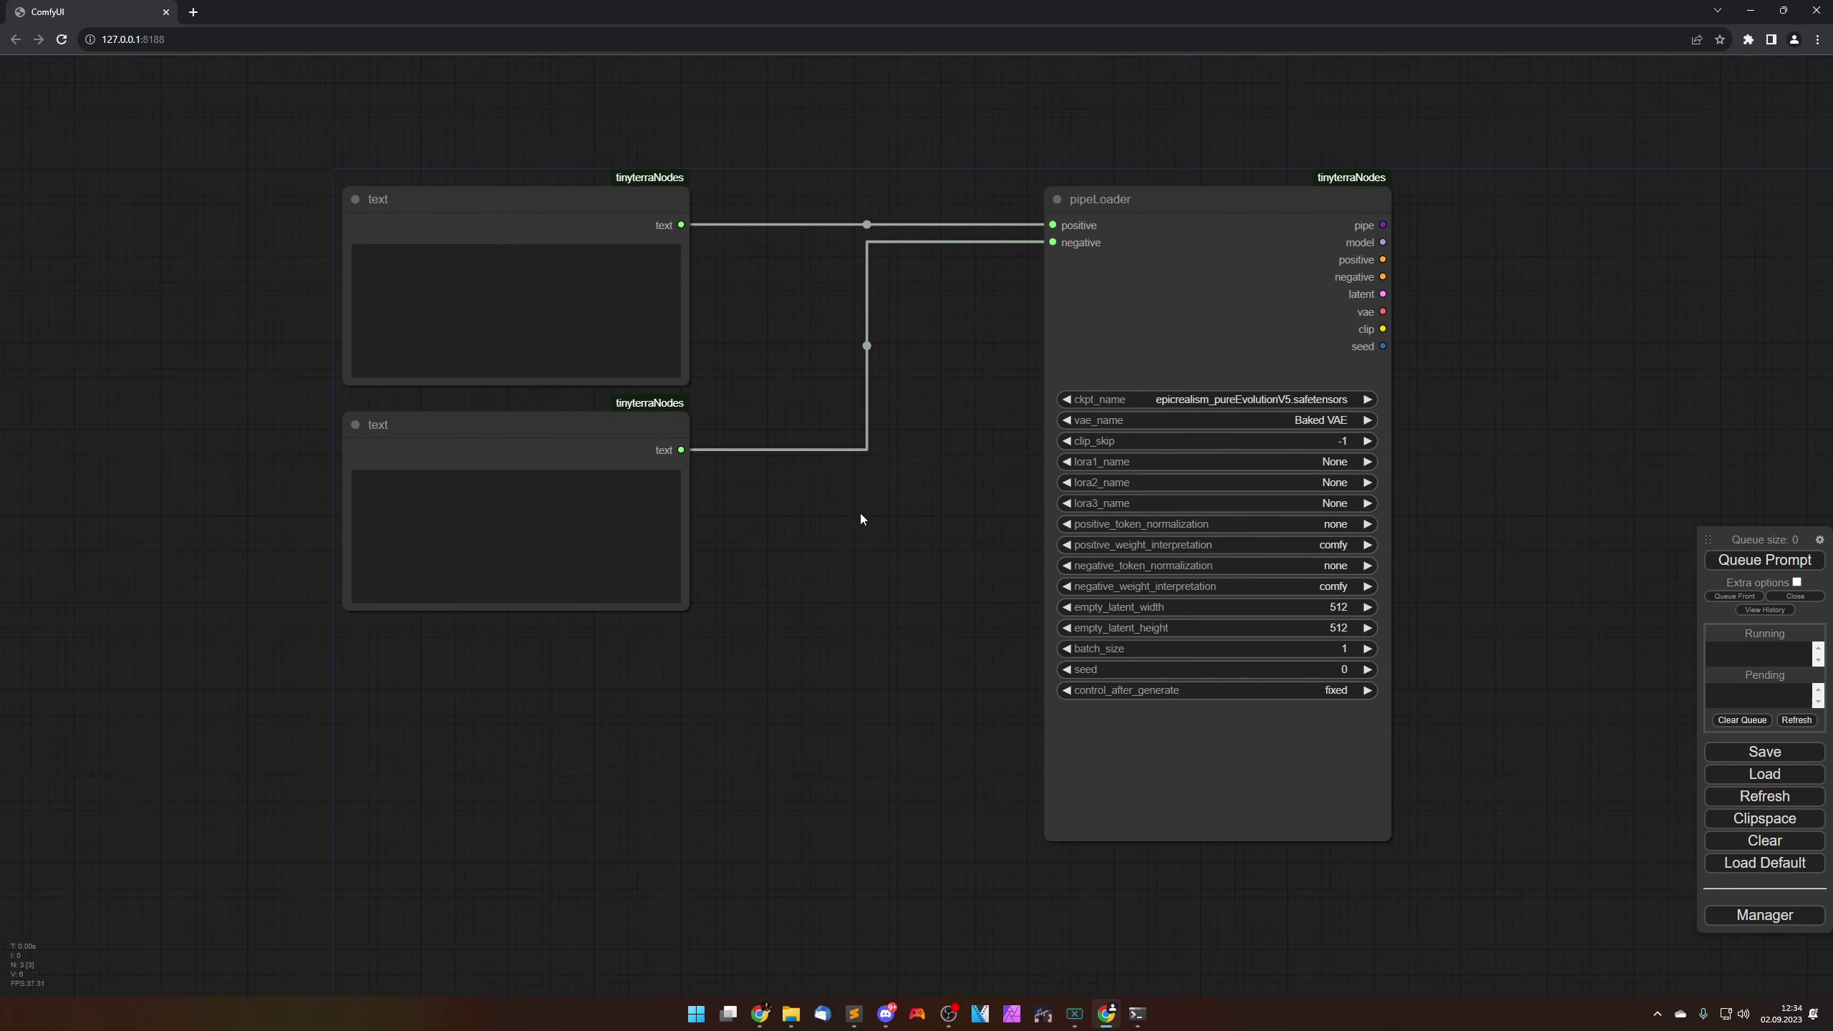
pyautogui.click(495, 321)
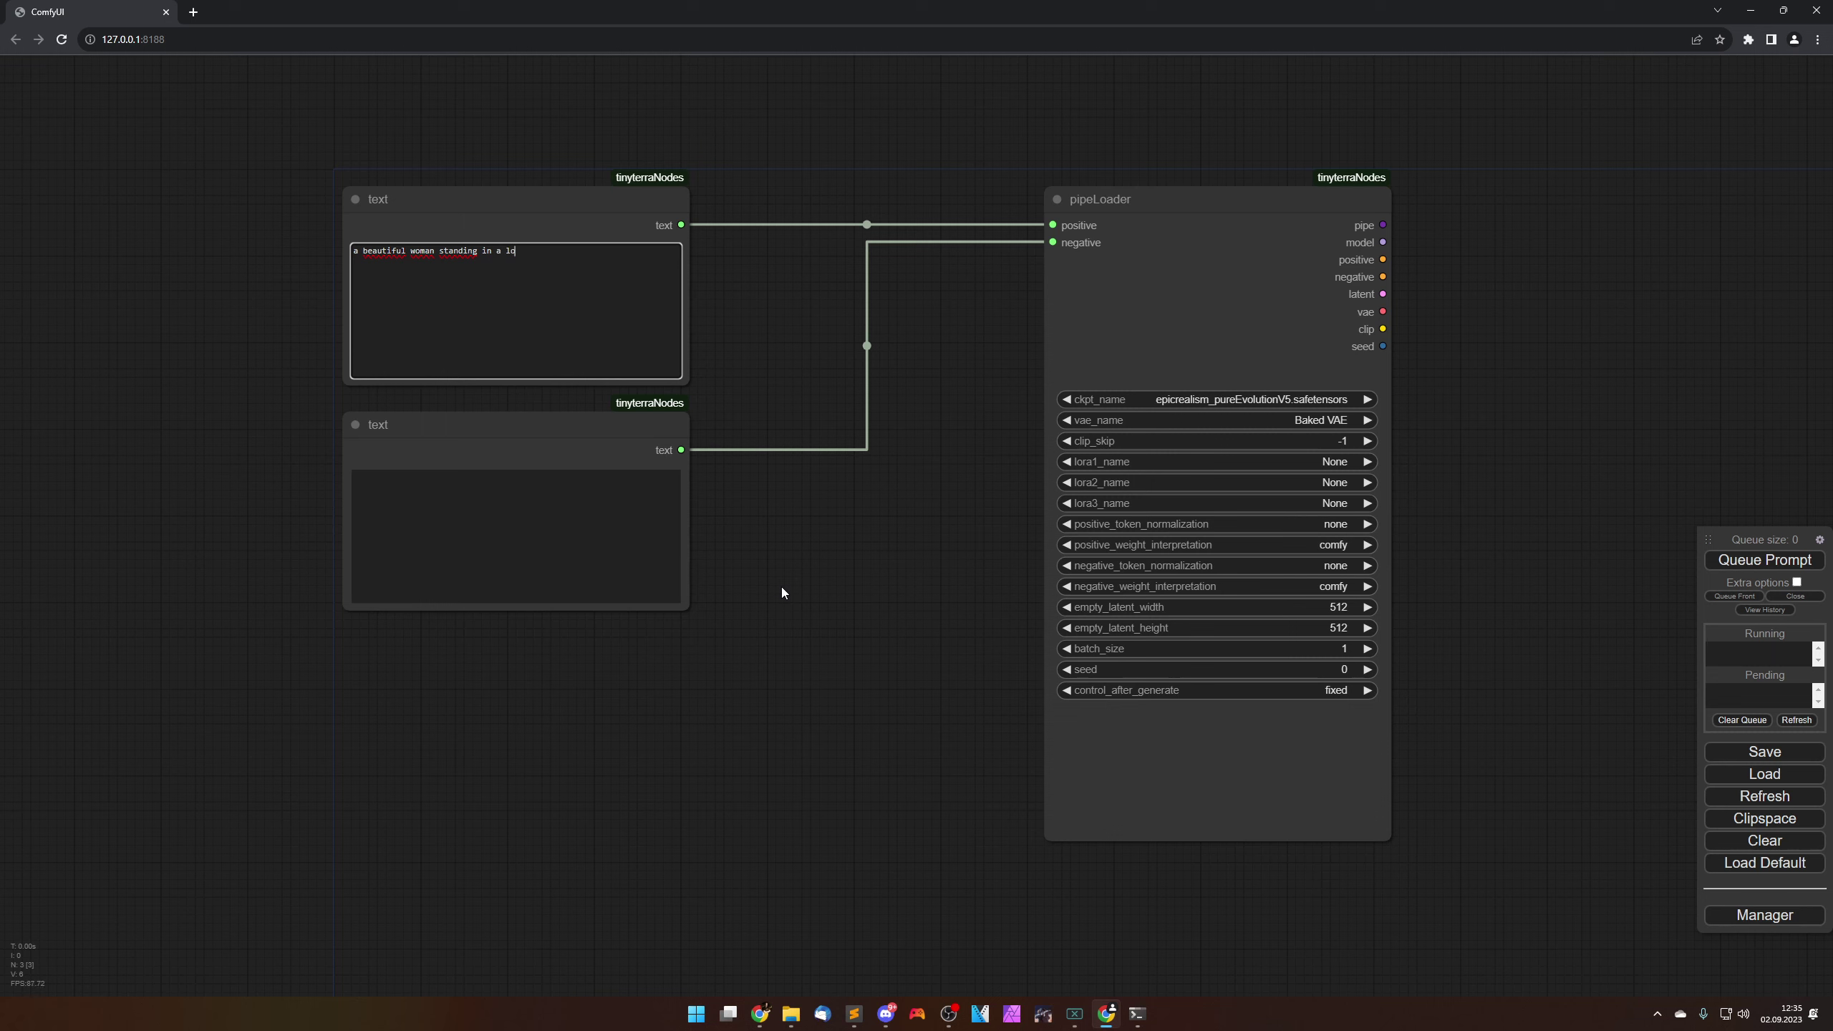
pyautogui.write('cal town')
# Step: Enter "embedding:BadDream.pt, embedding:UnrealisticDream.pt, nude, nsfw" in the text node feeding the pipeLoader's negative input
pyautogui.click(632, 540)
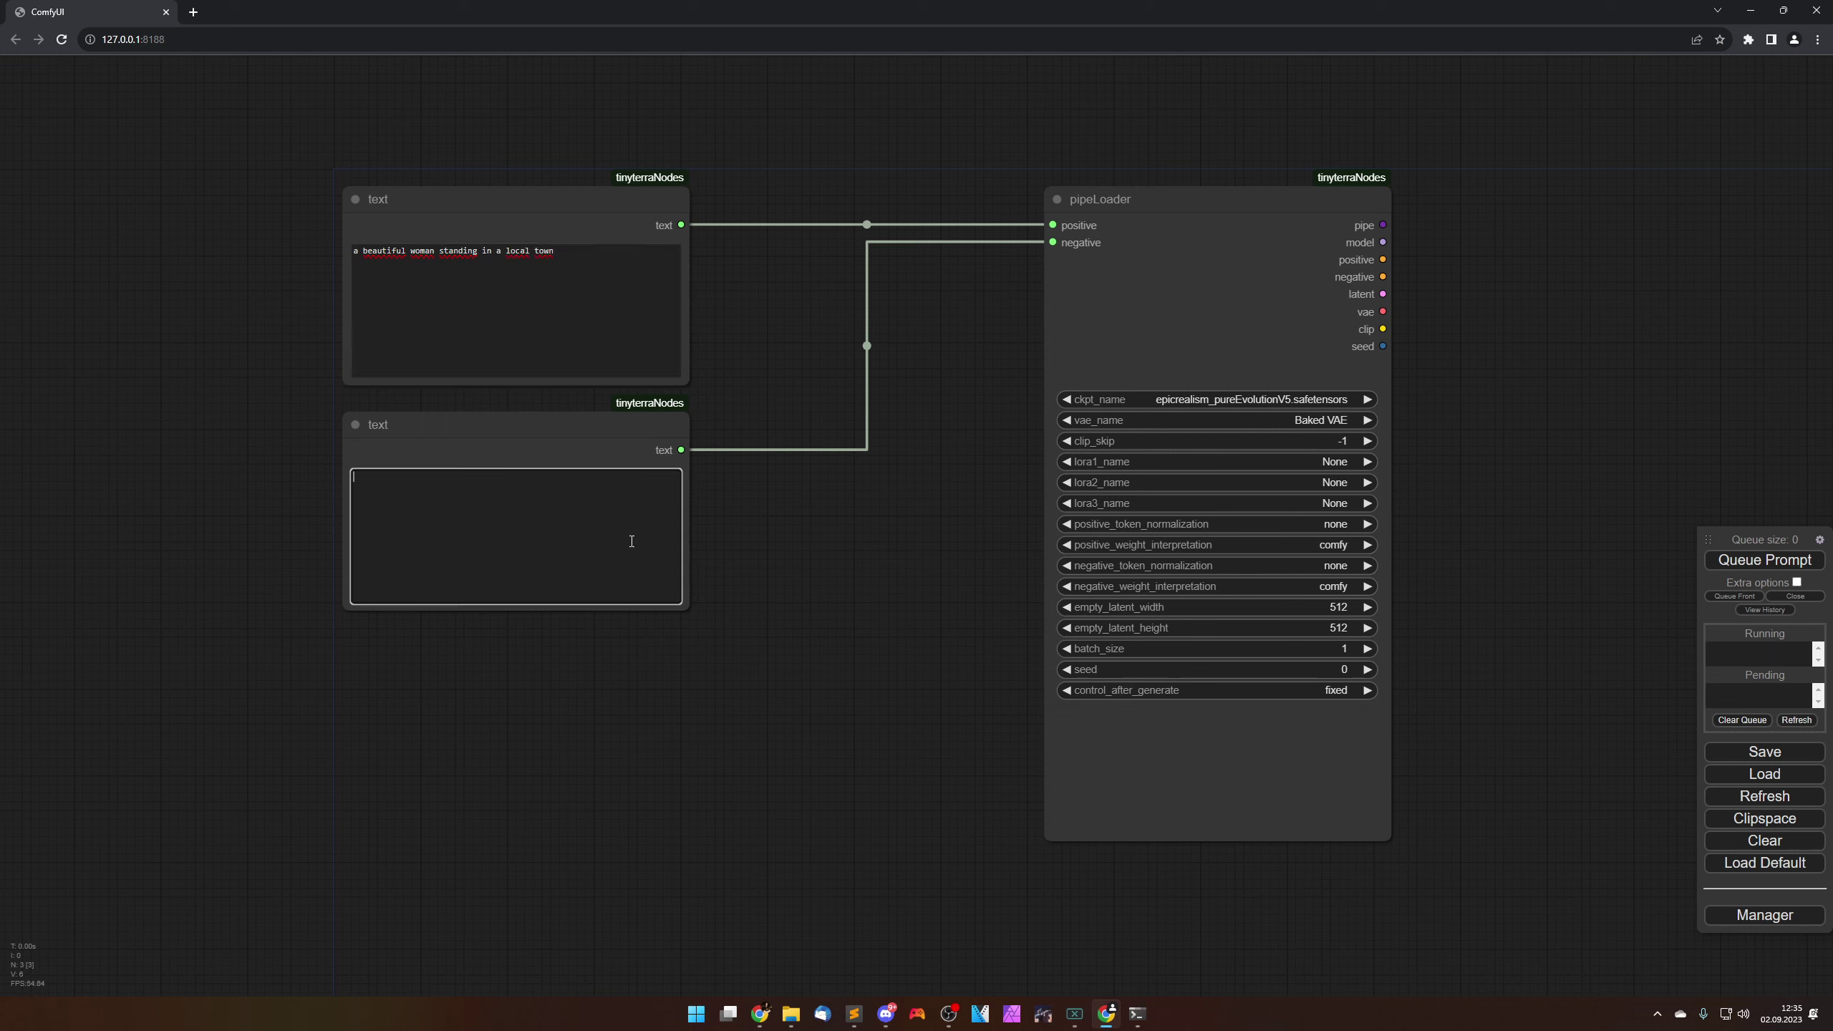
pyautogui.write('emb')
pyautogui.press('Tab')
pyautogui.write('emb')
pyautogui.press('Down')
pyautogui.press('Down')
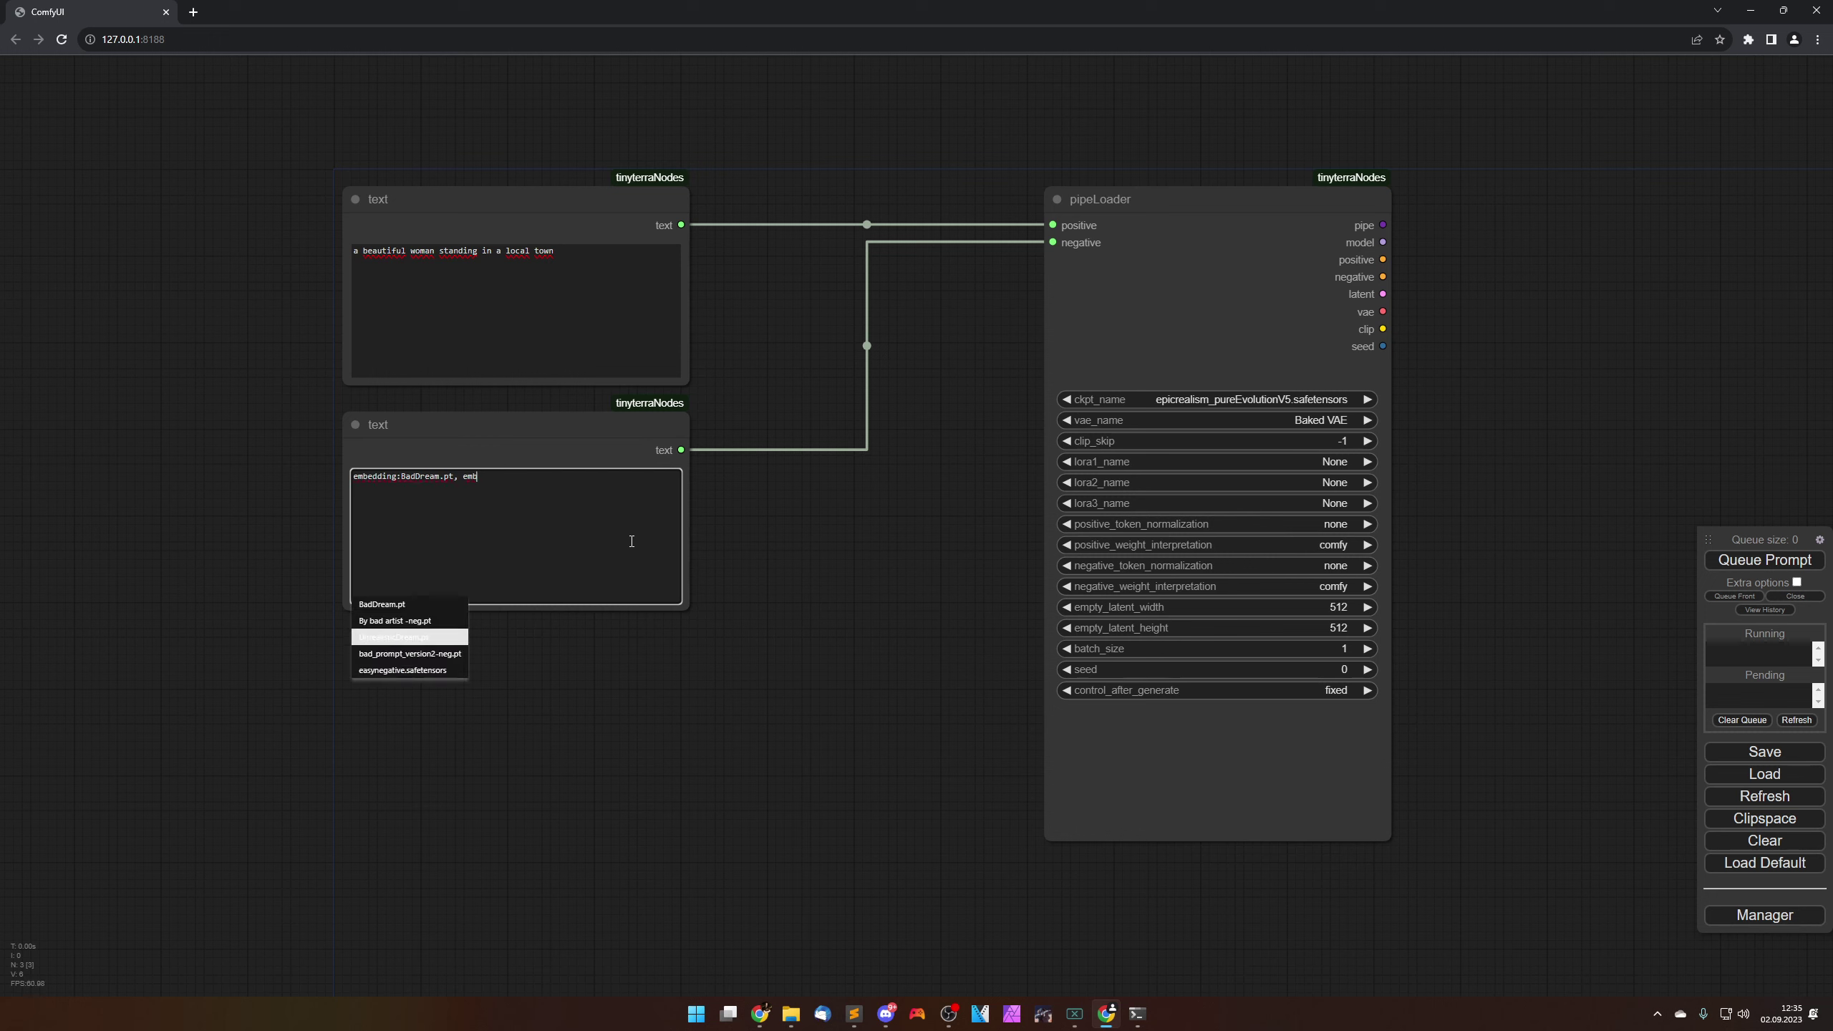
pyautogui.press('Tab')
pyautogui.write('nude')
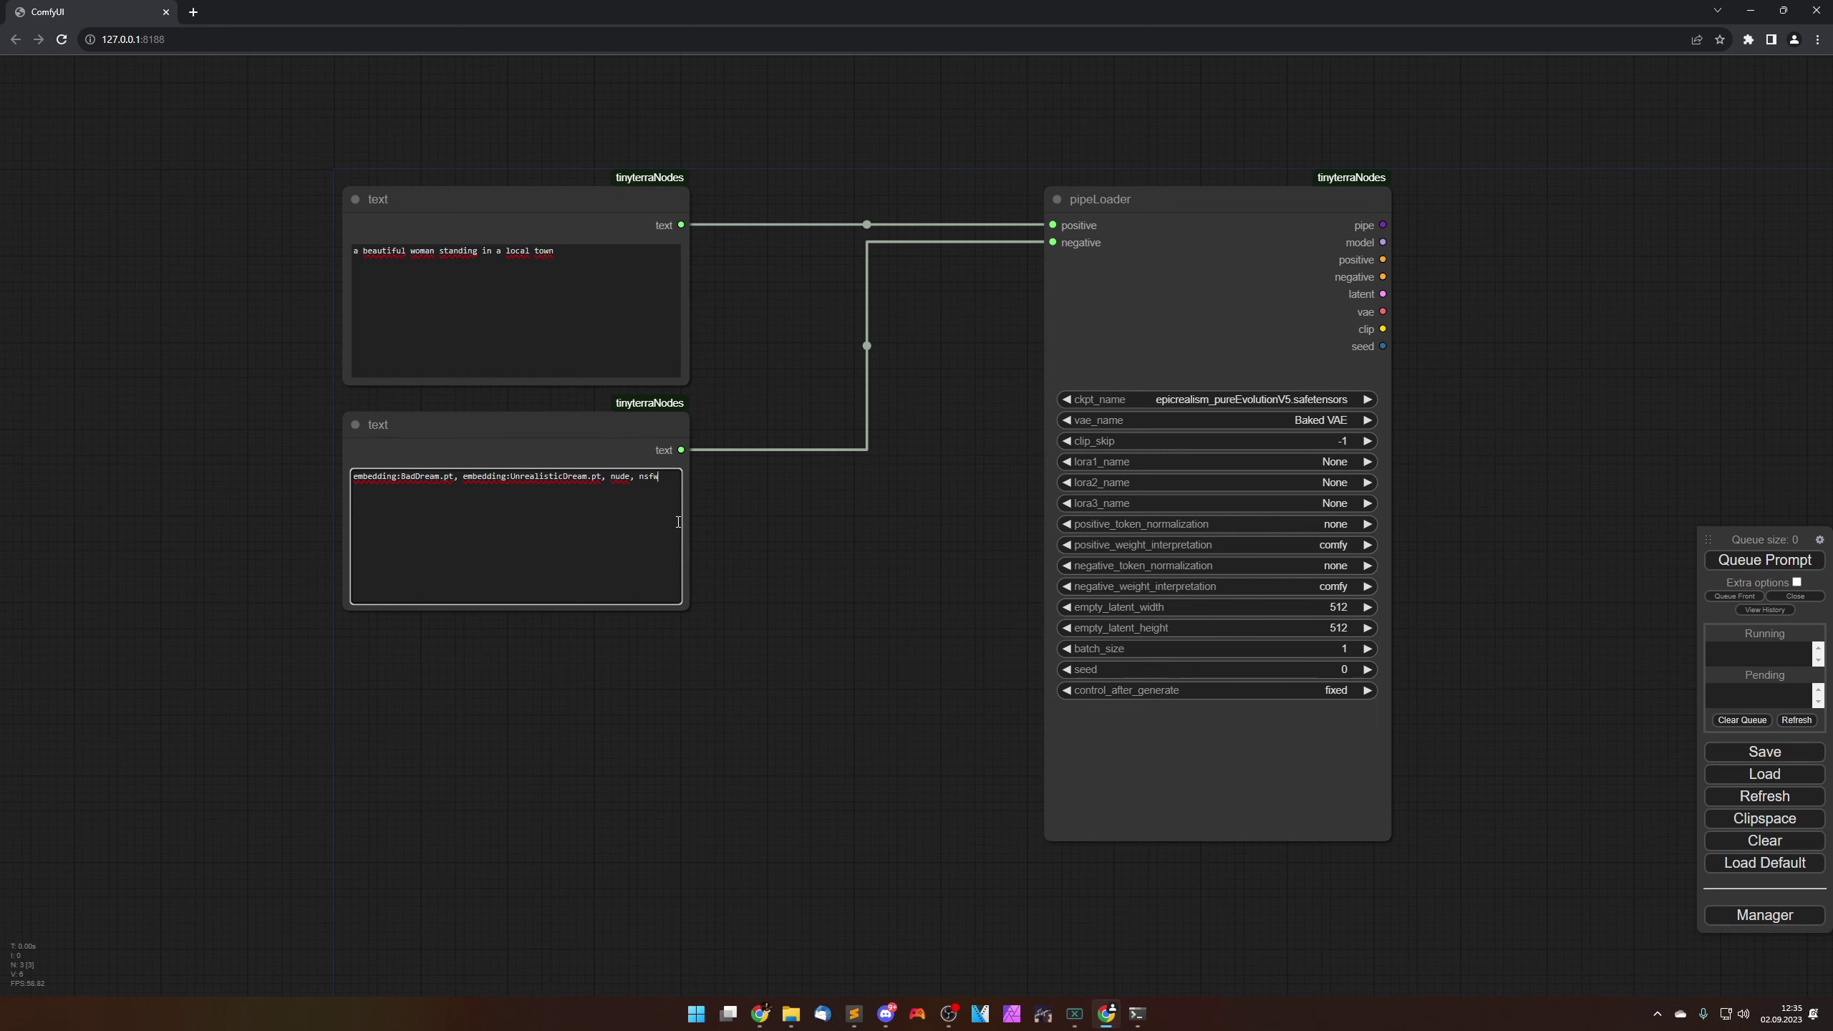
# Step: Add a ttN pipeKSamplerAdvanced node and place it beside the pipeLoader, roughly level with its top edge
pyautogui.moveTo(825, 549); pyautogui.dragTo(531, 594)
pyautogui.scroll(-3, 547, 653)
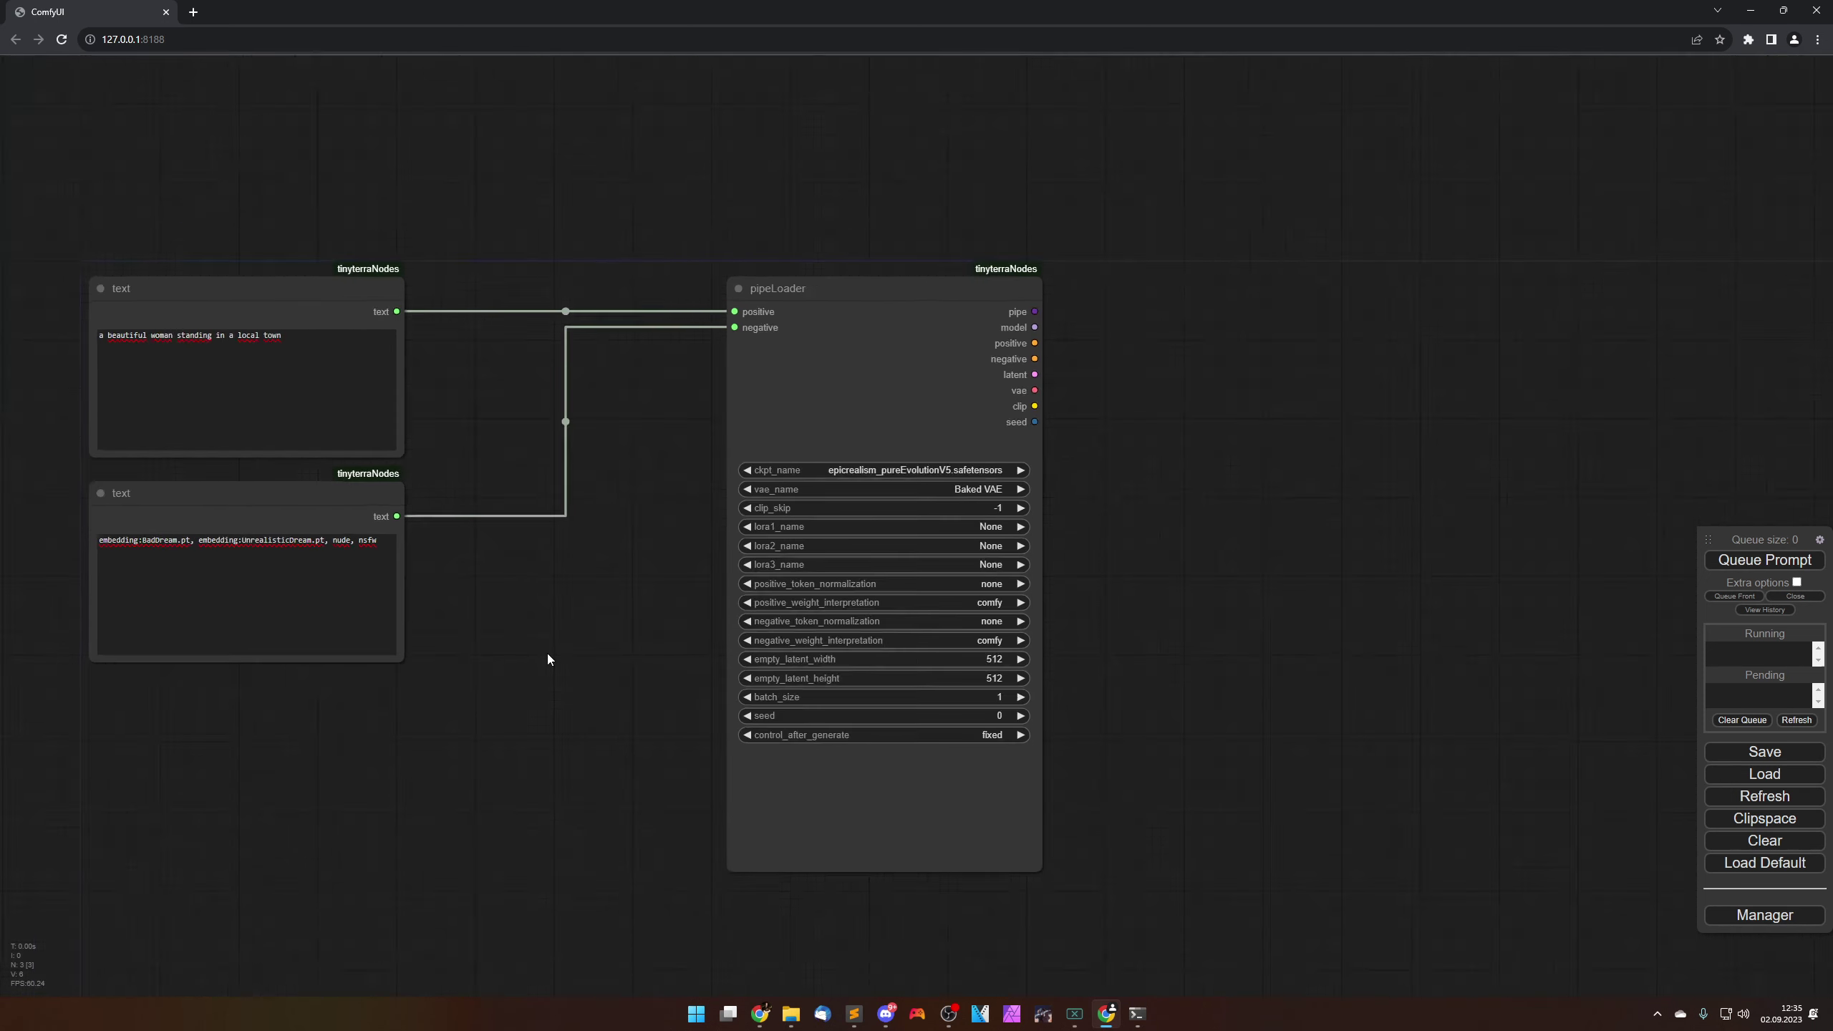
pyautogui.moveTo(564, 710); pyautogui.dragTo(533, 618)
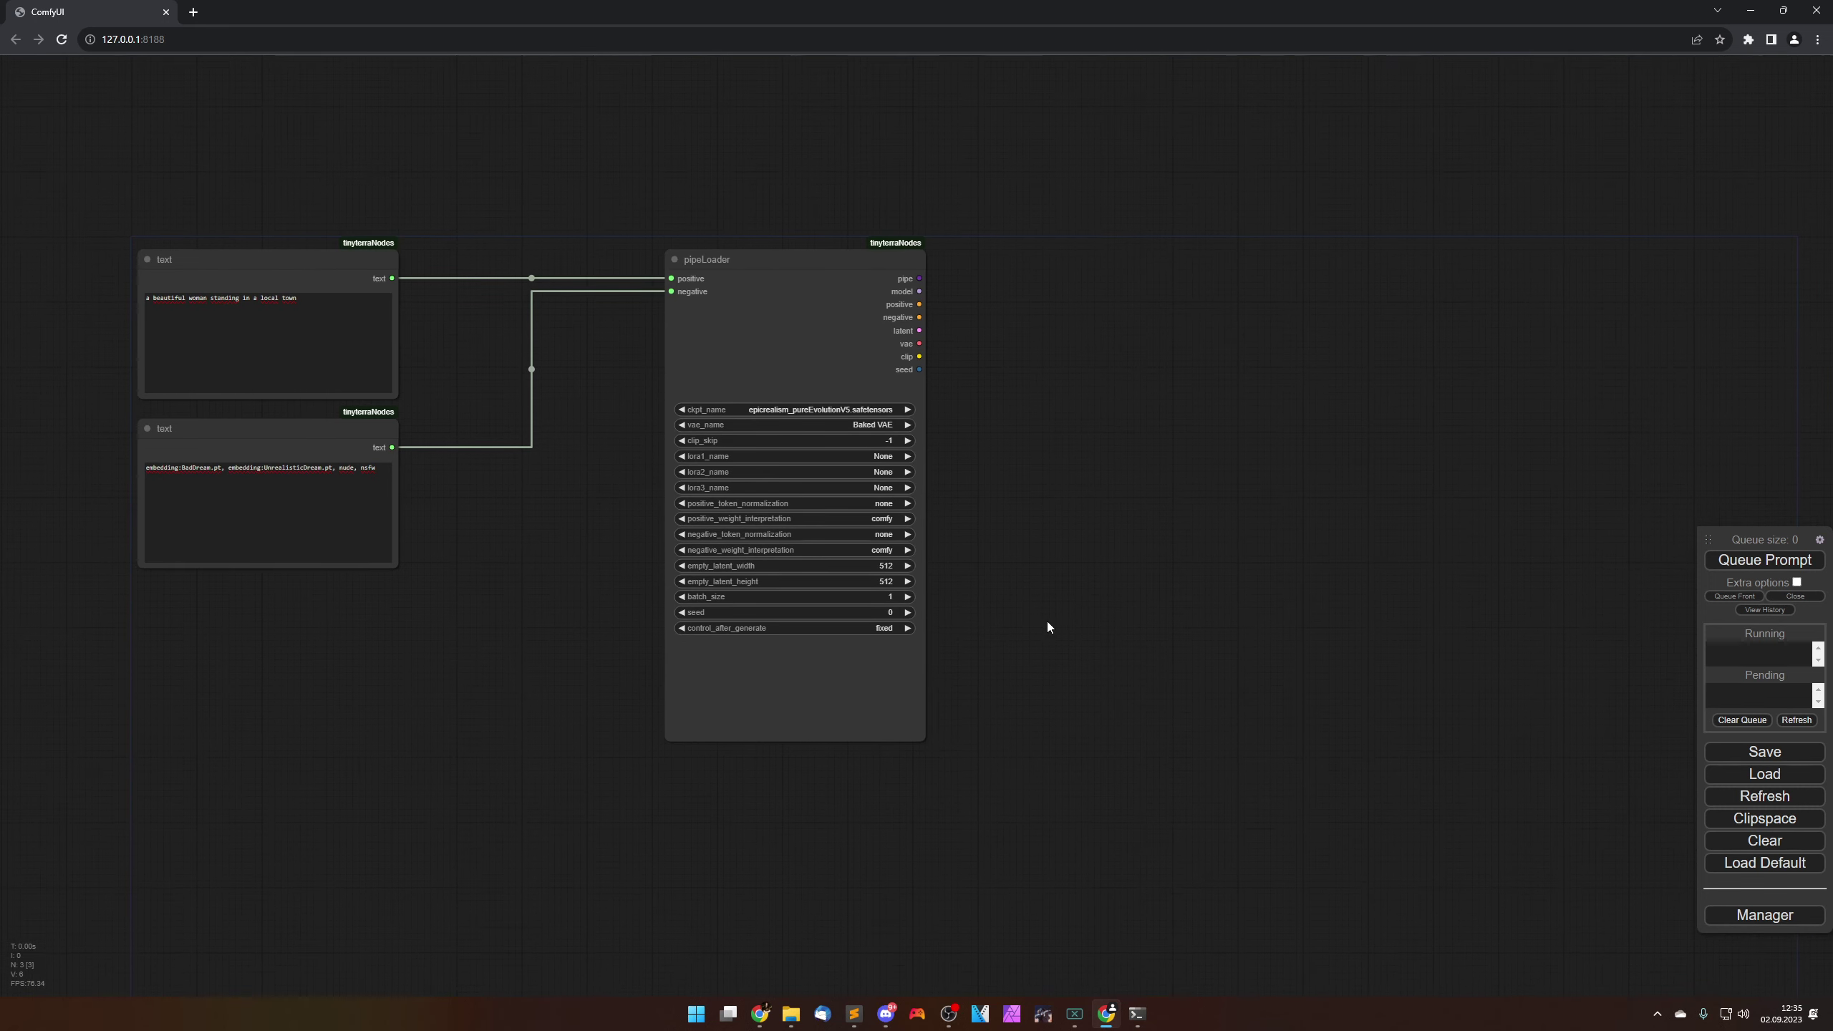
pyautogui.moveTo(1073, 603); pyautogui.dragTo(790, 606)
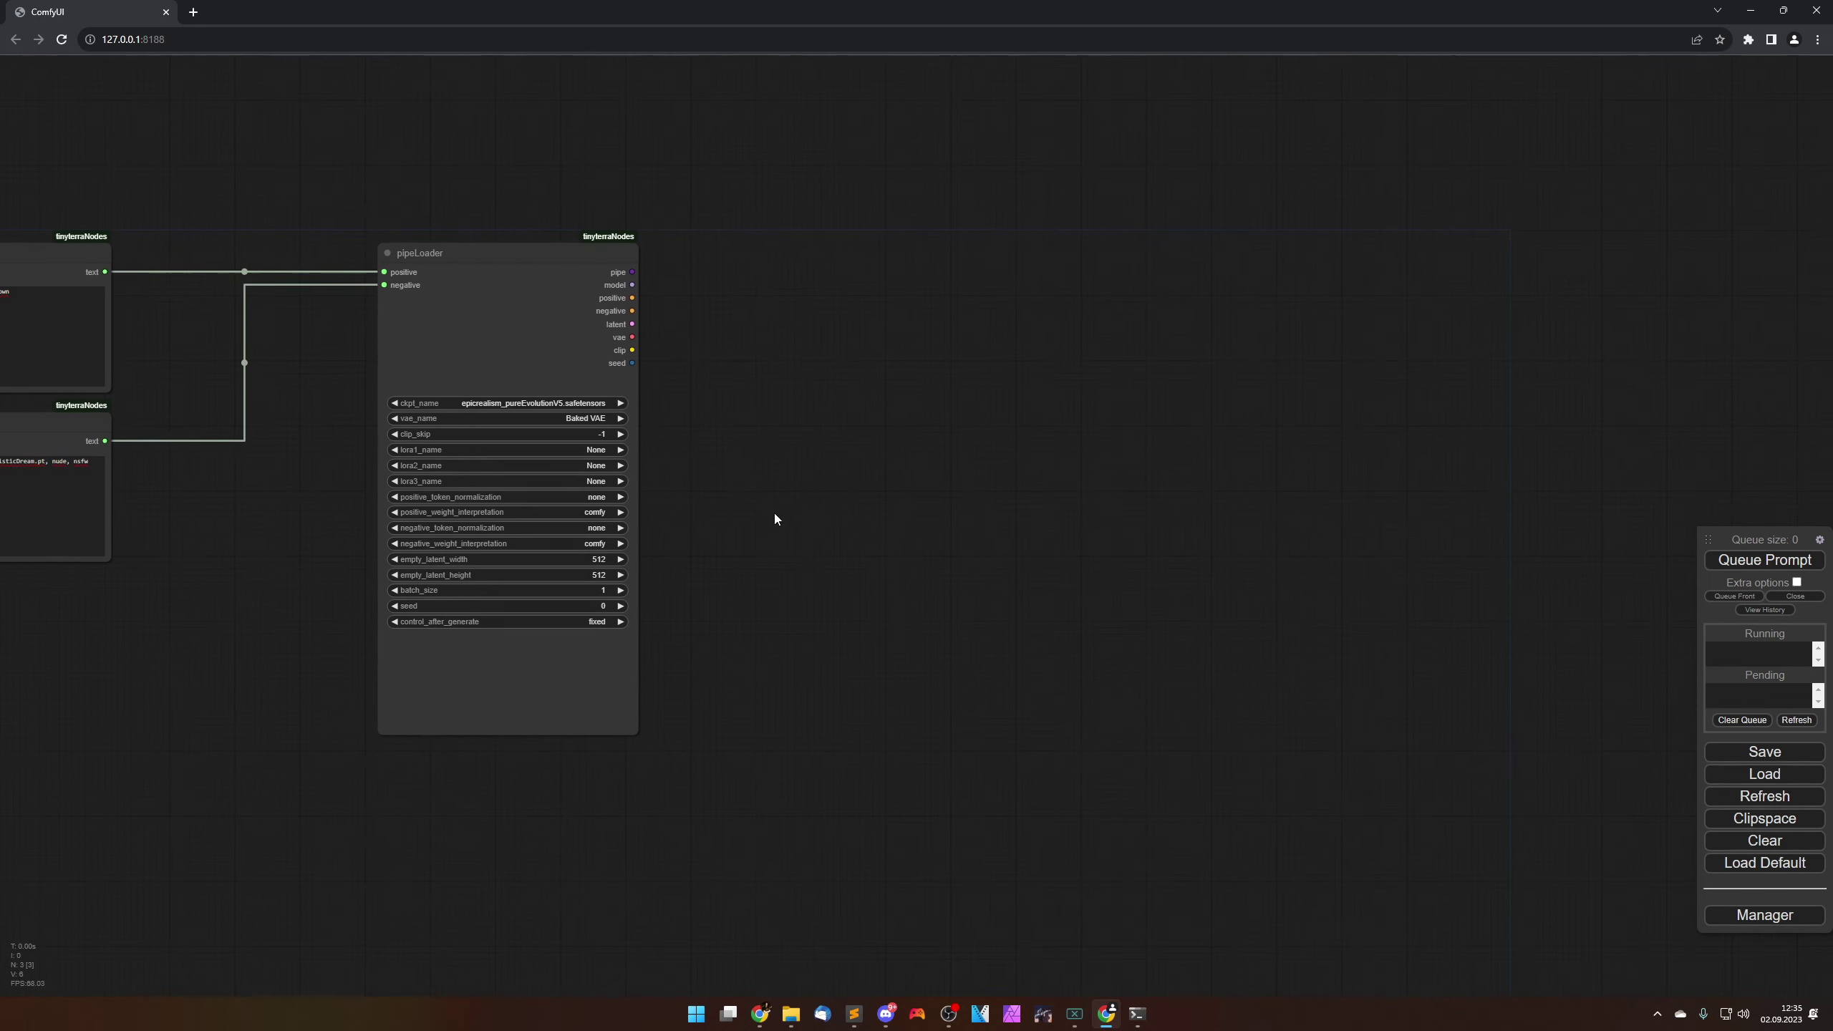
pyautogui.rightClick(774, 516)
pyautogui.click(787, 514)
pyautogui.click(911, 685)
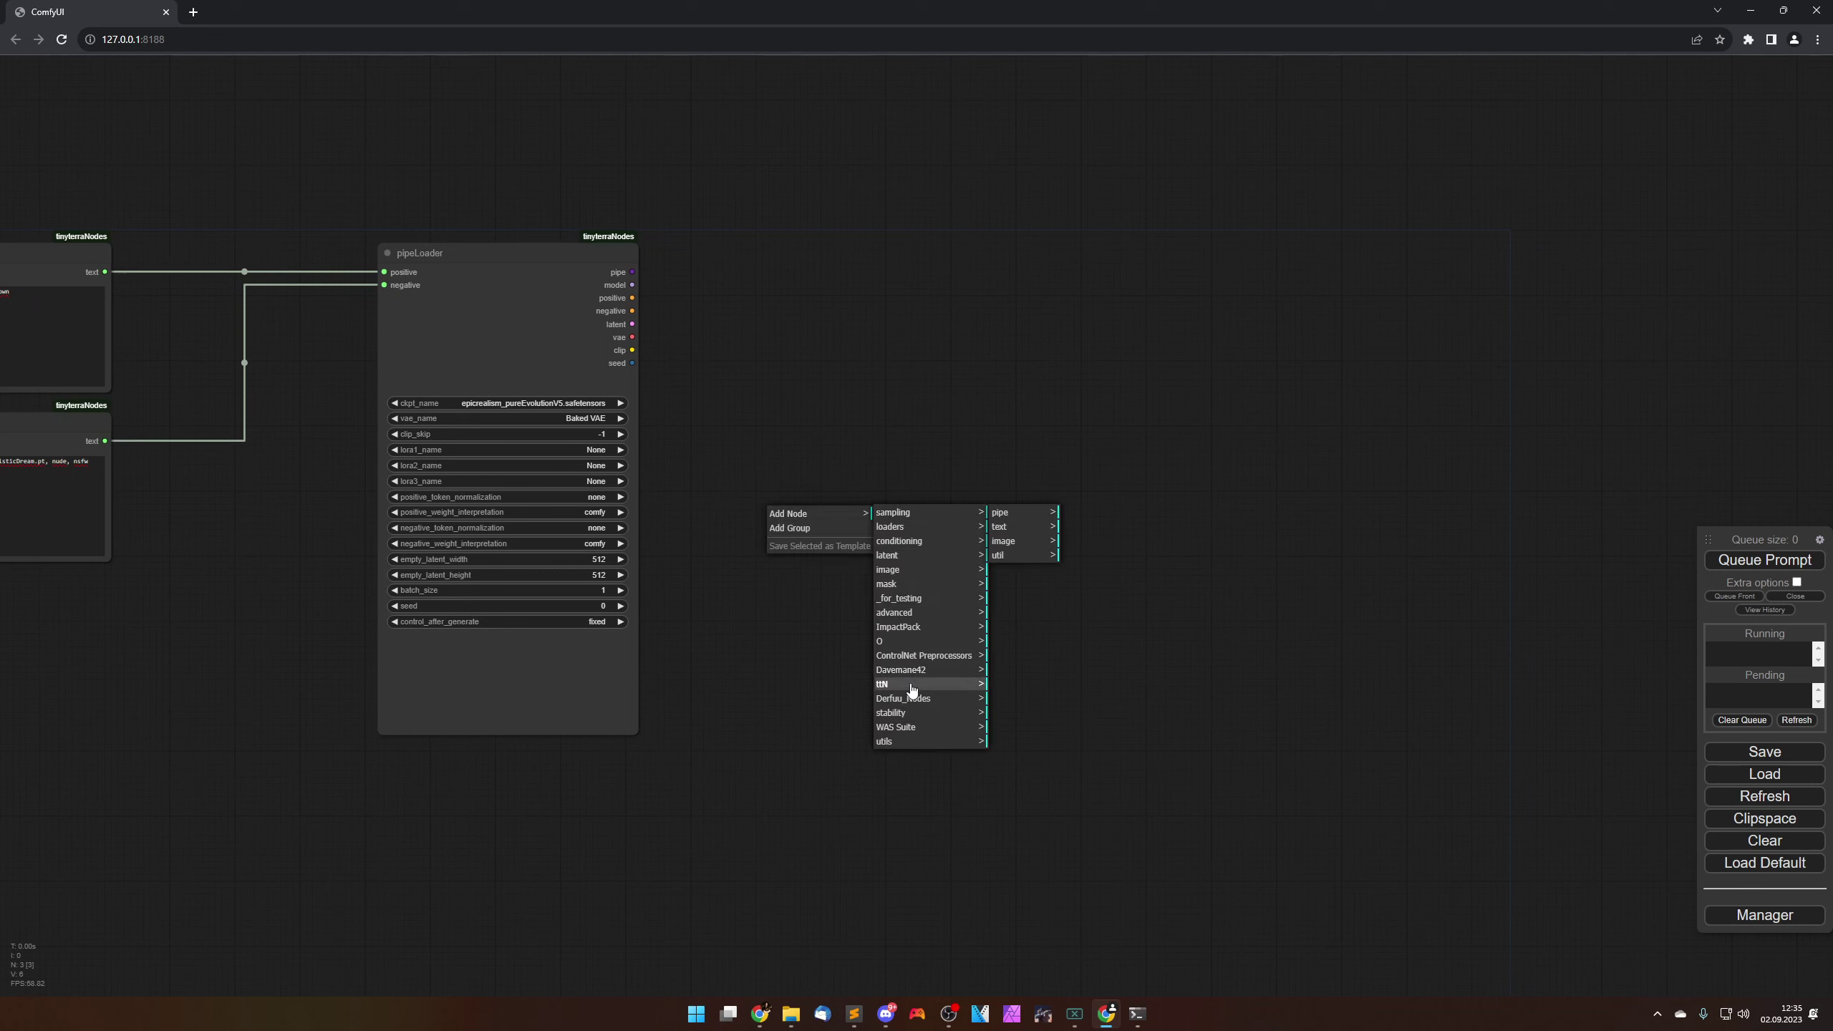
pyautogui.click(1005, 512)
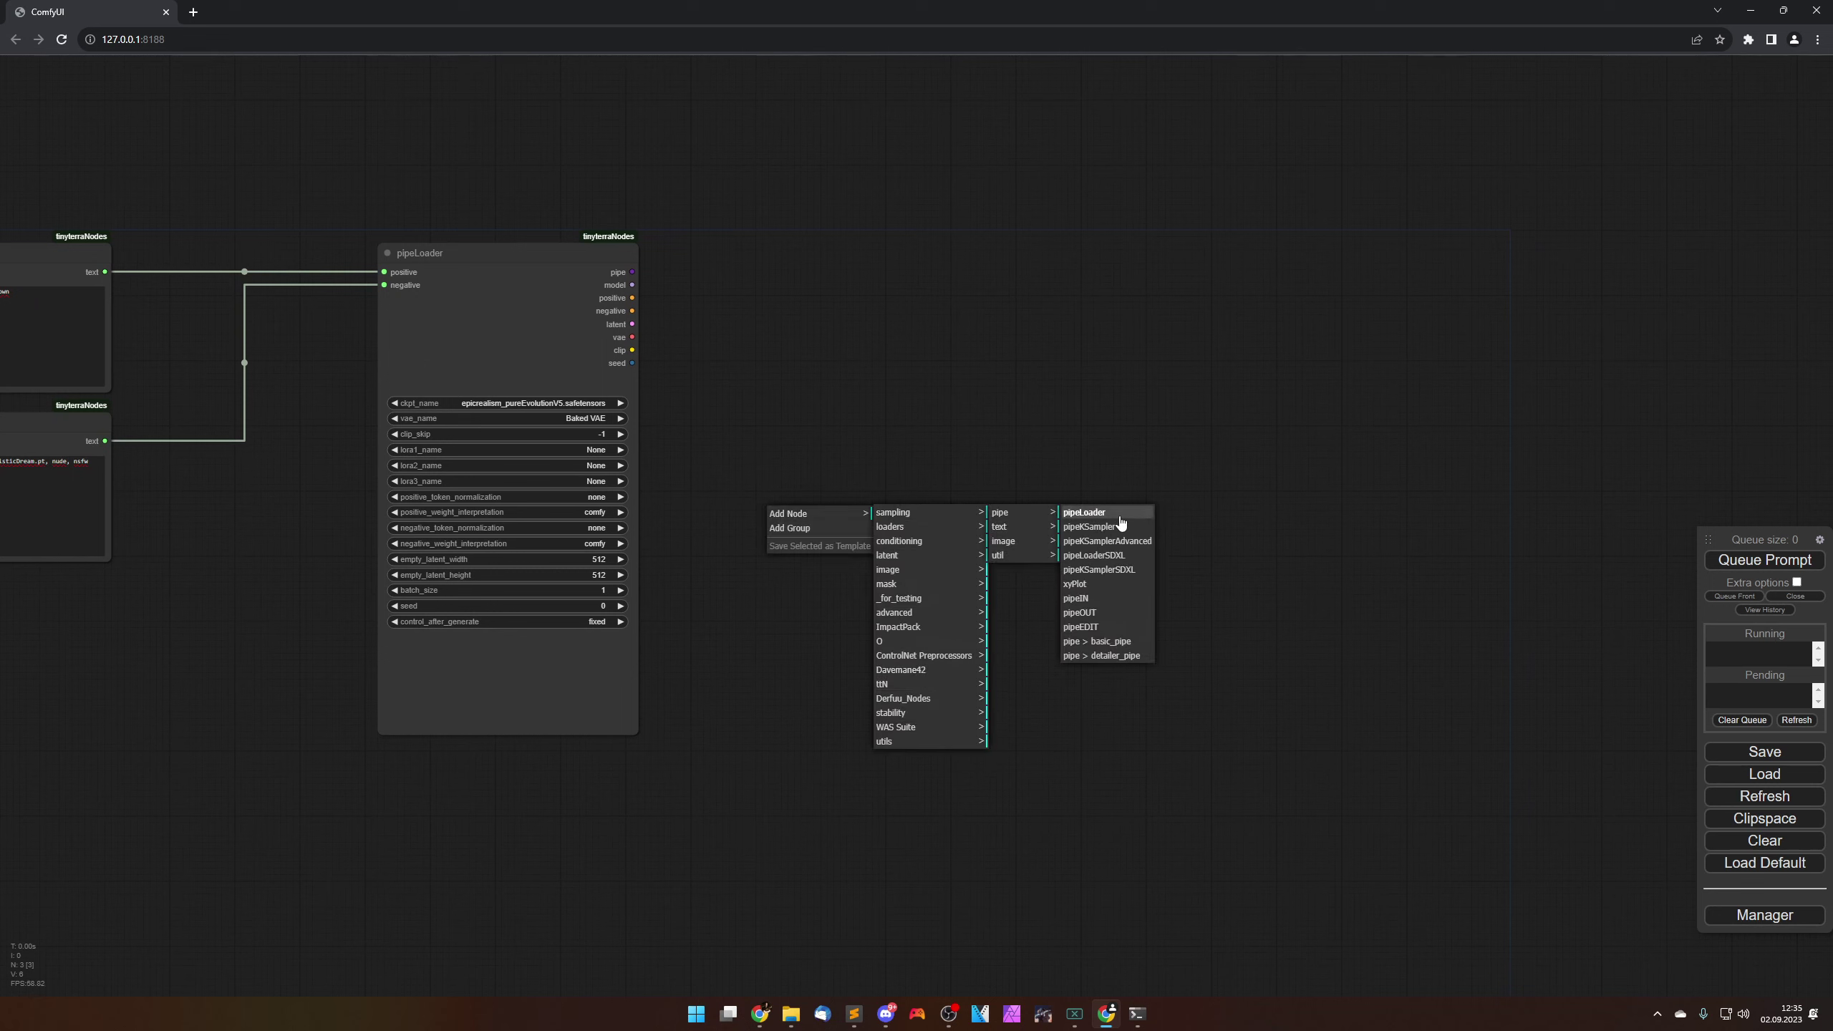
pyautogui.click(1093, 550)
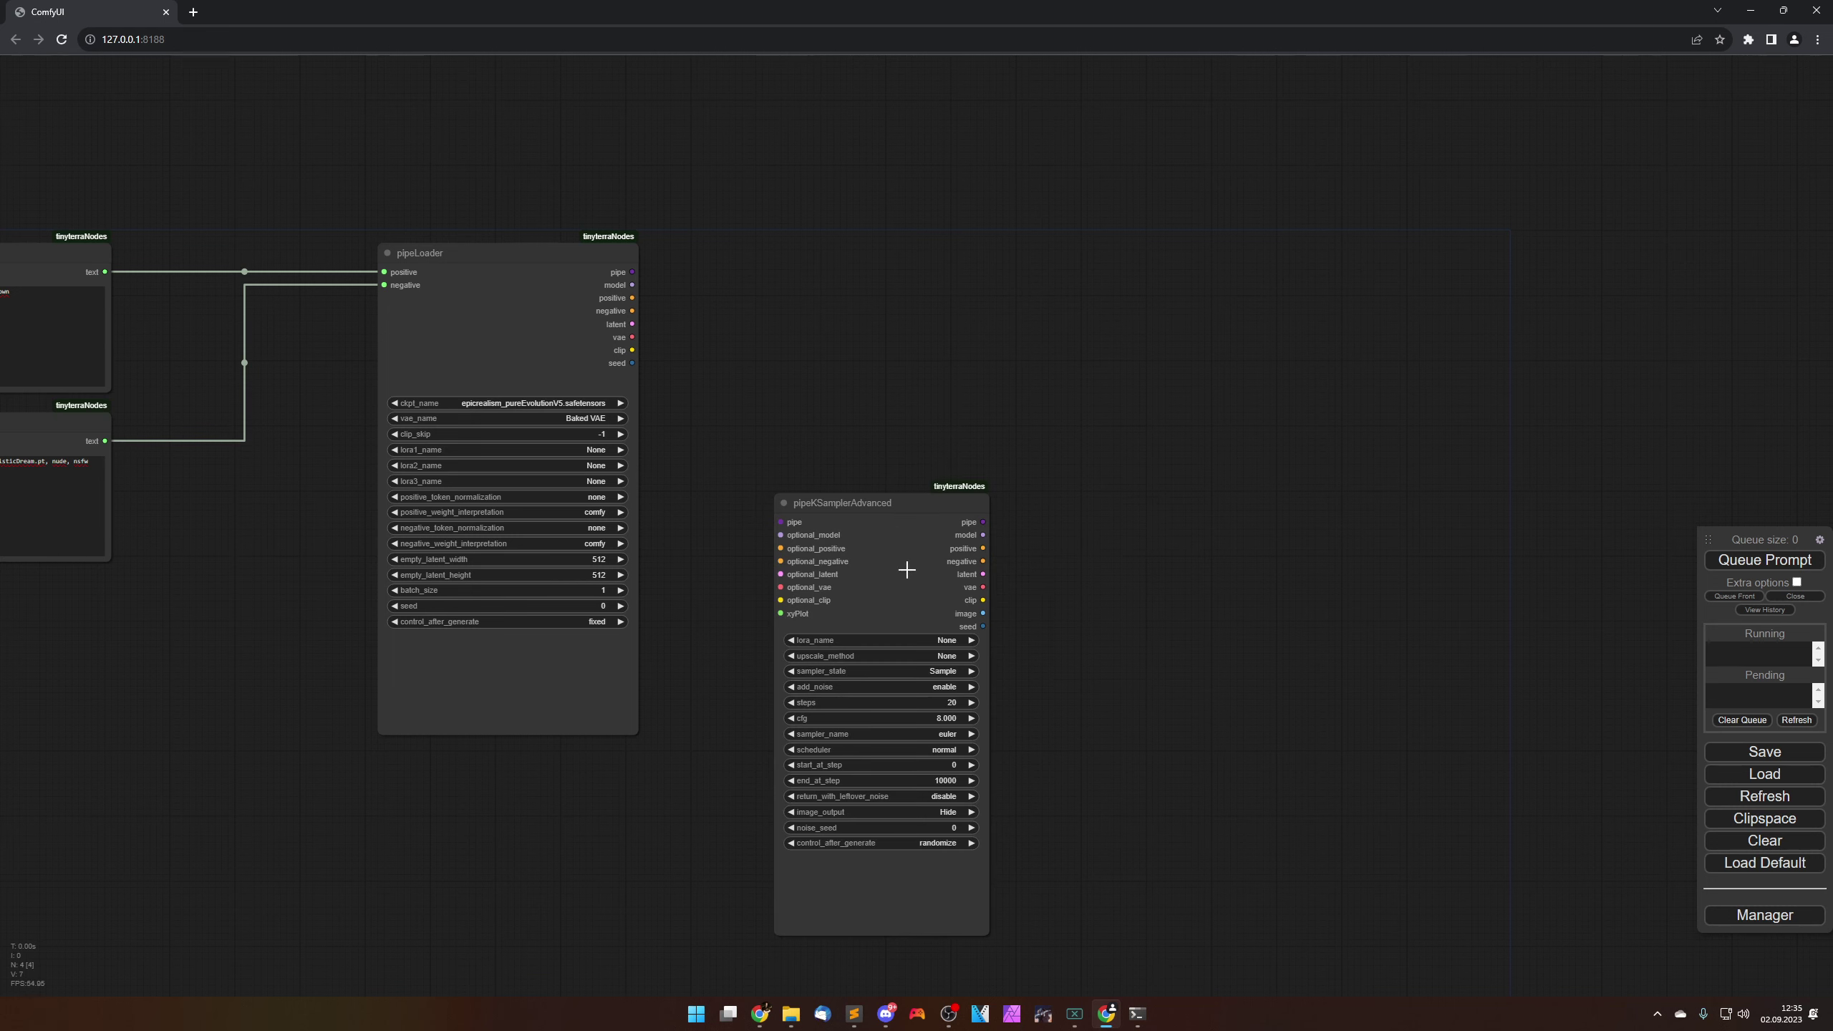
pyautogui.moveTo(909, 573); pyautogui.dragTo(942, 326)
# Step: Set the pipeKSamplerAdvanced node's sampler_name to dpmpp_2m and its scheduler to karras
pyautogui.scroll(6, 744, 591)
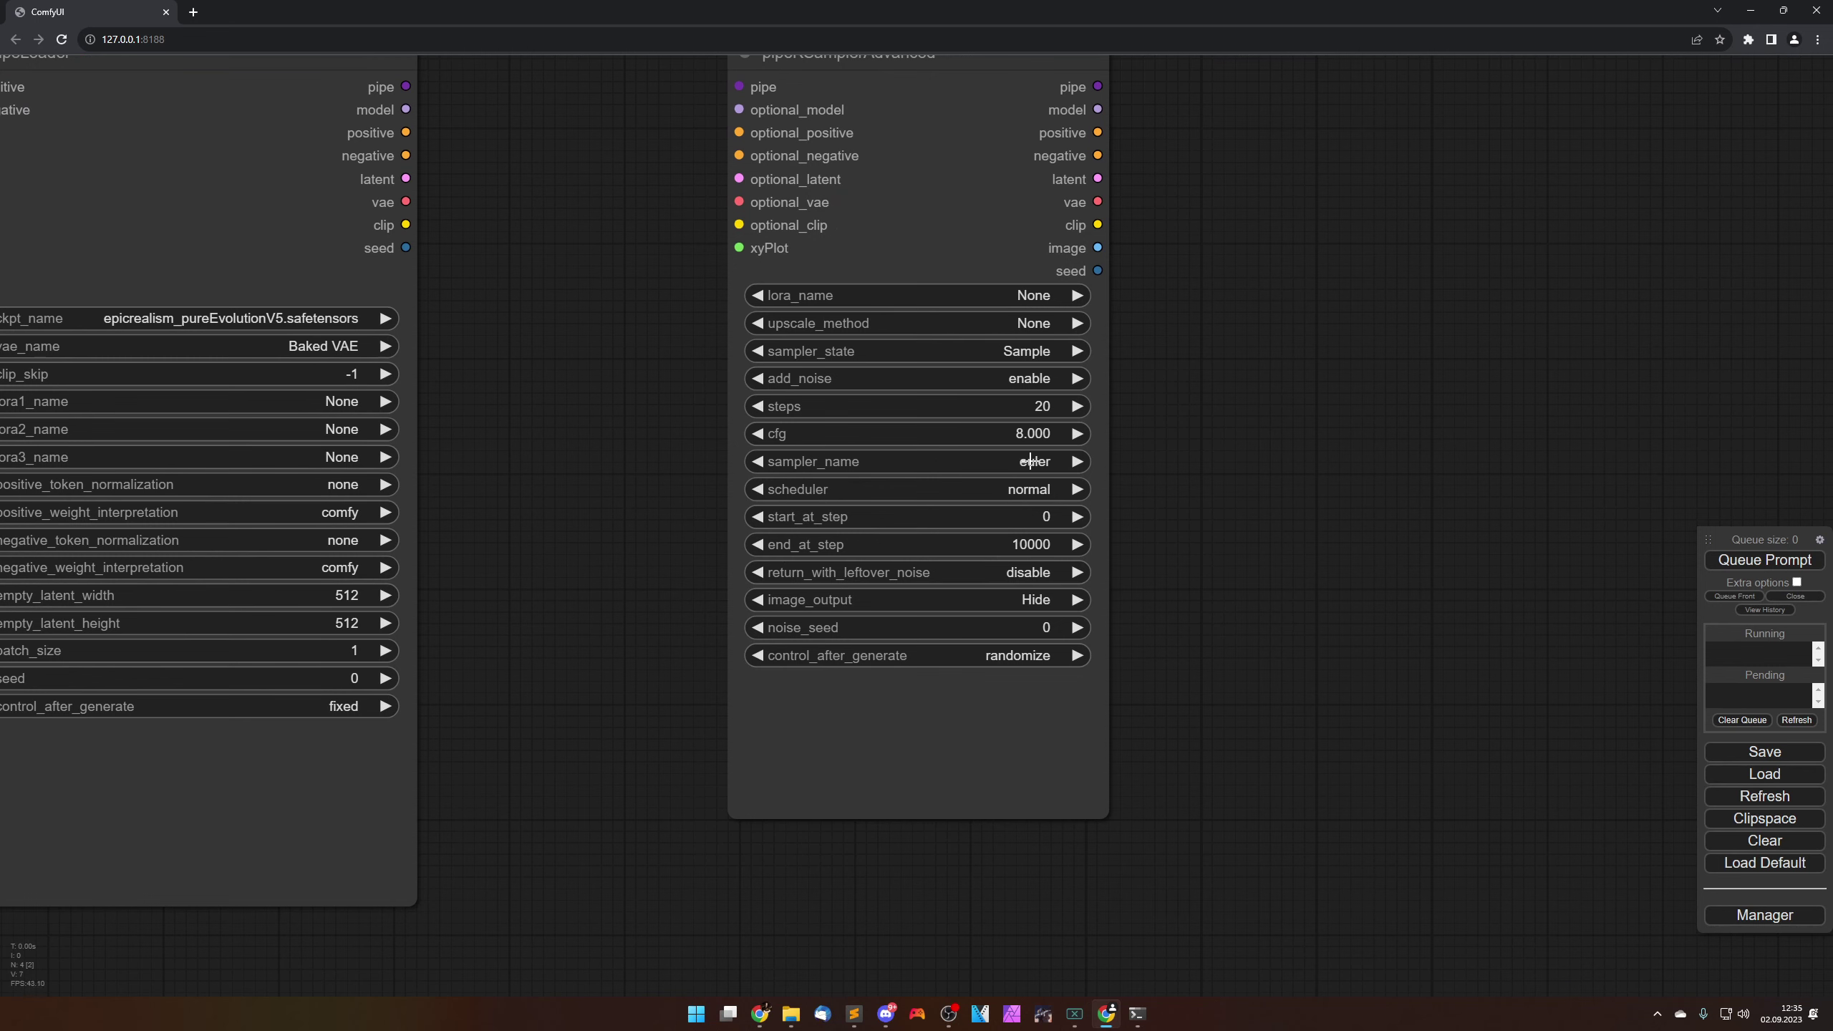
pyautogui.click(1030, 461)
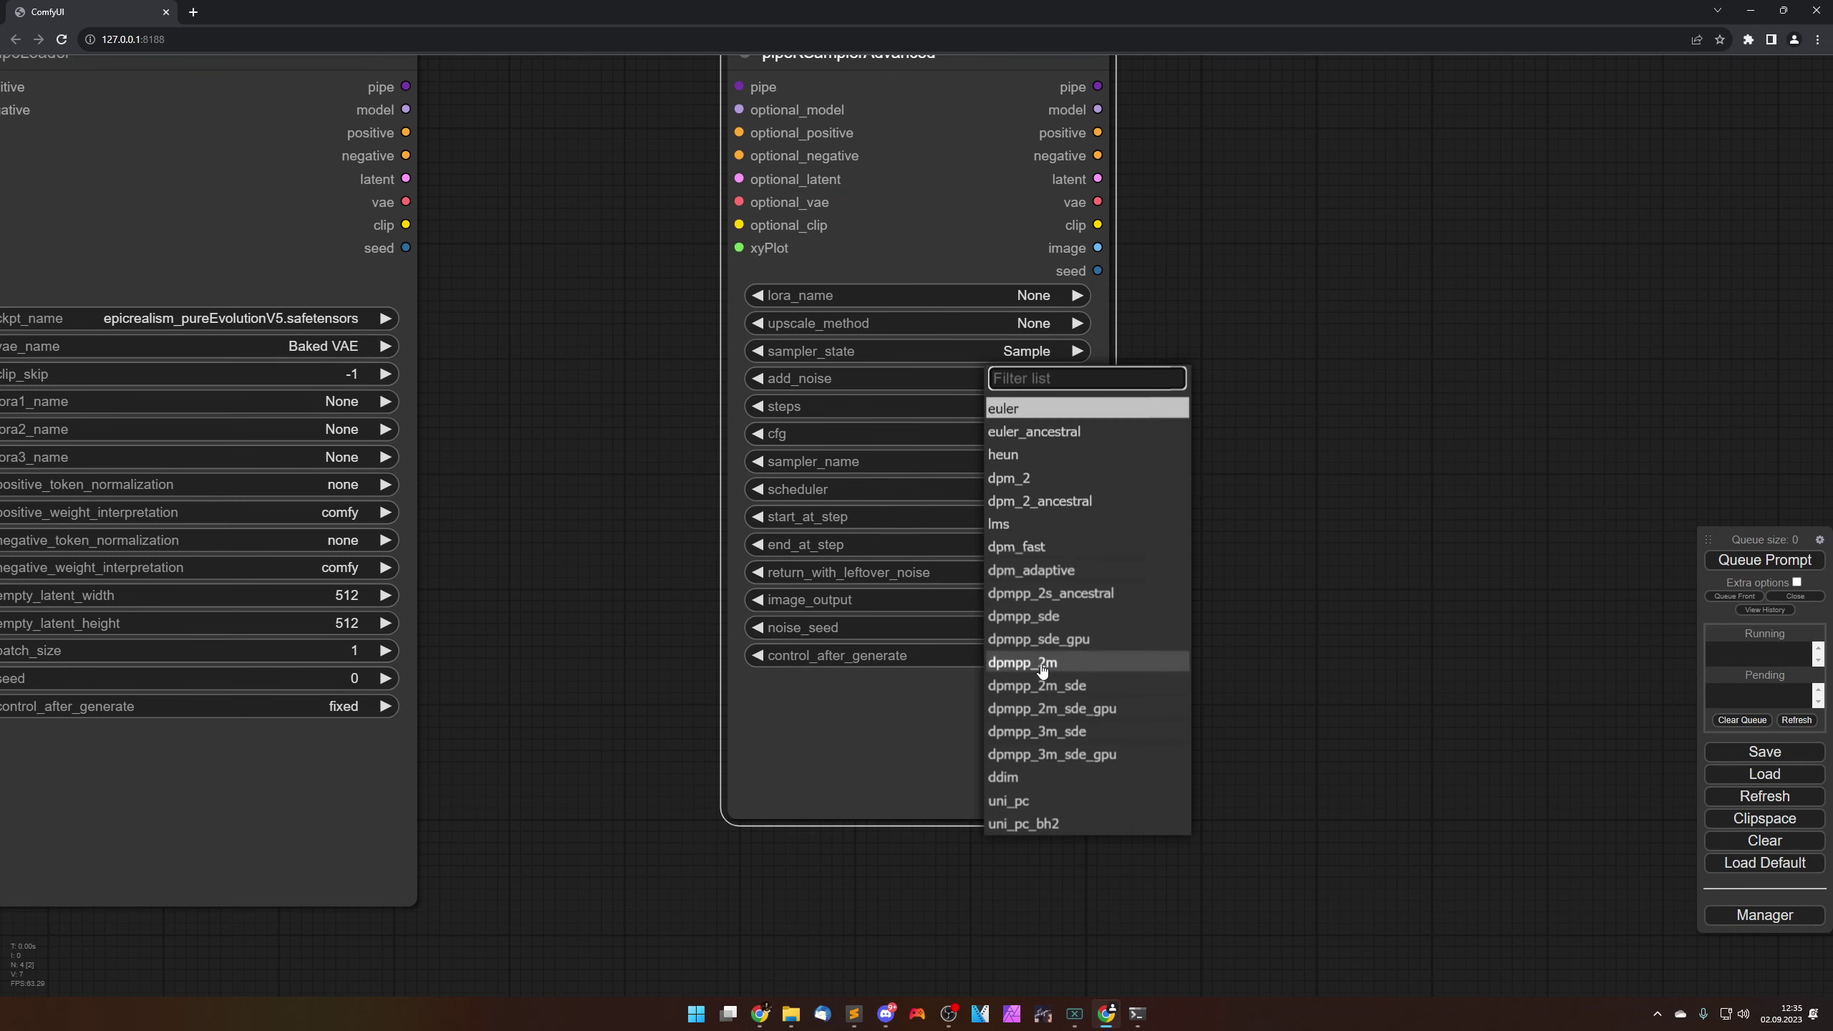
pyautogui.click(1041, 664)
pyautogui.click(1036, 492)
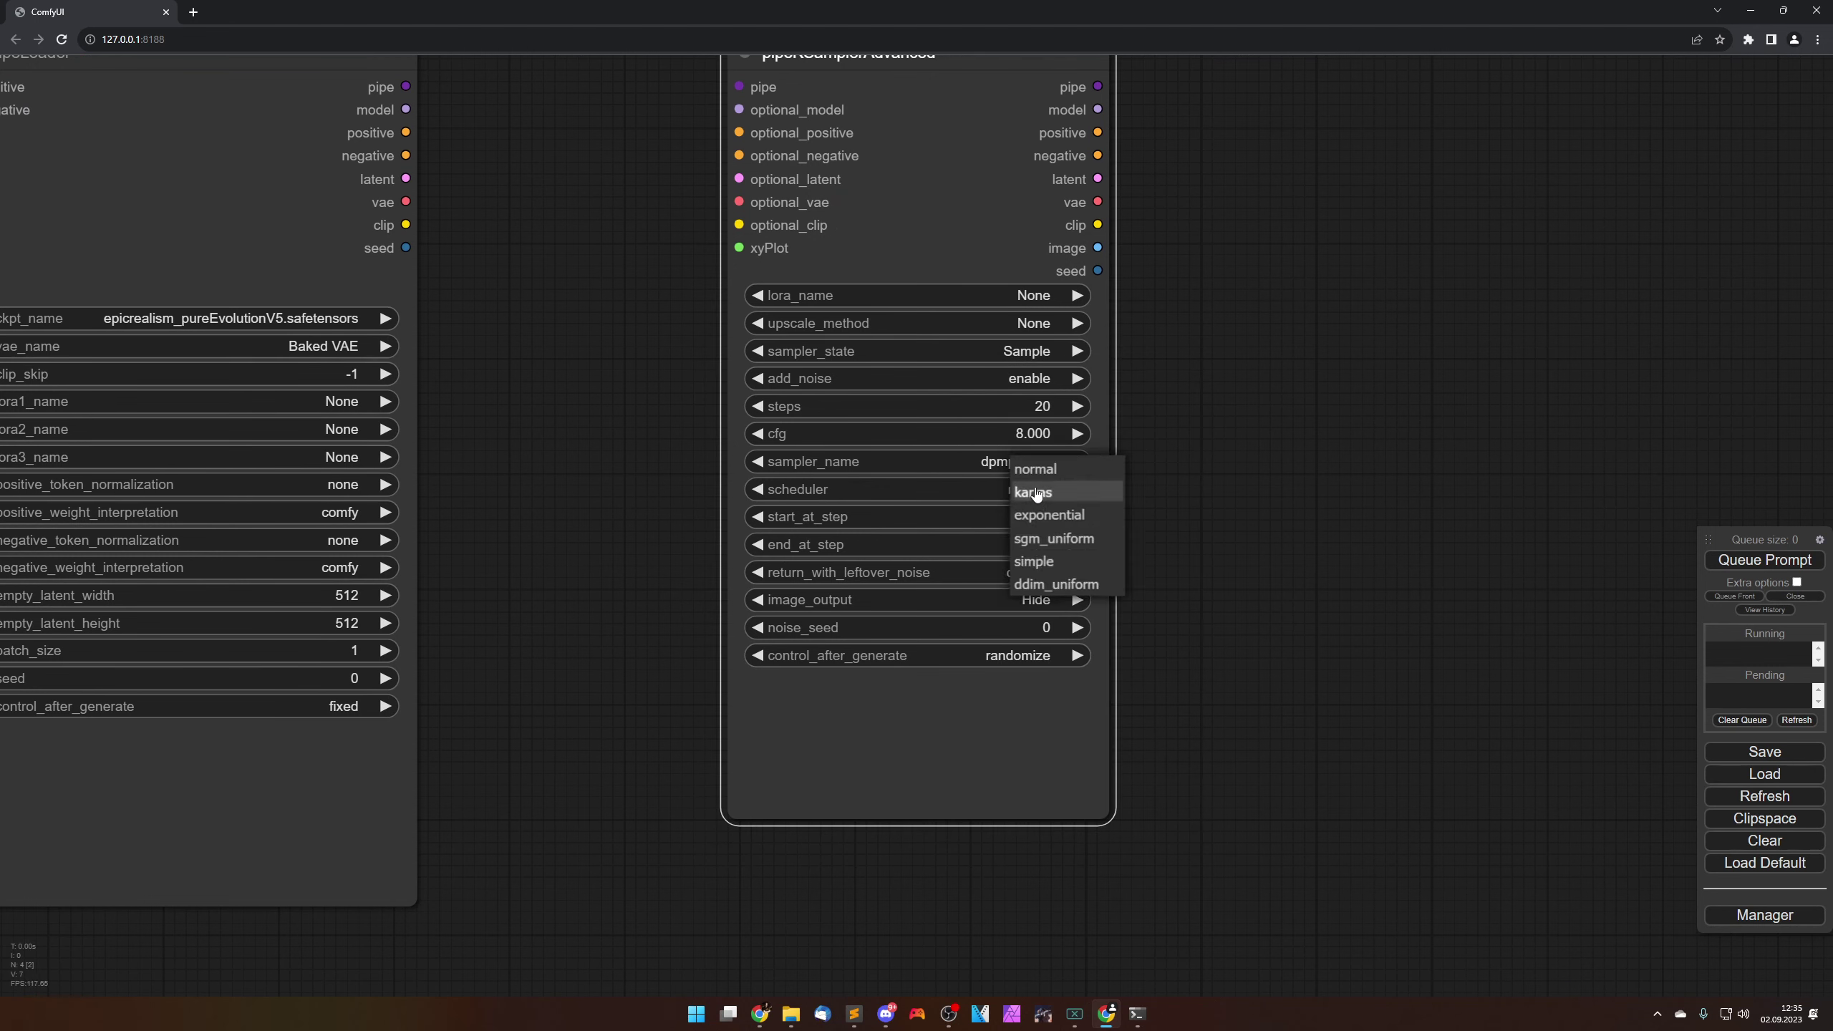
pyautogui.click(1035, 494)
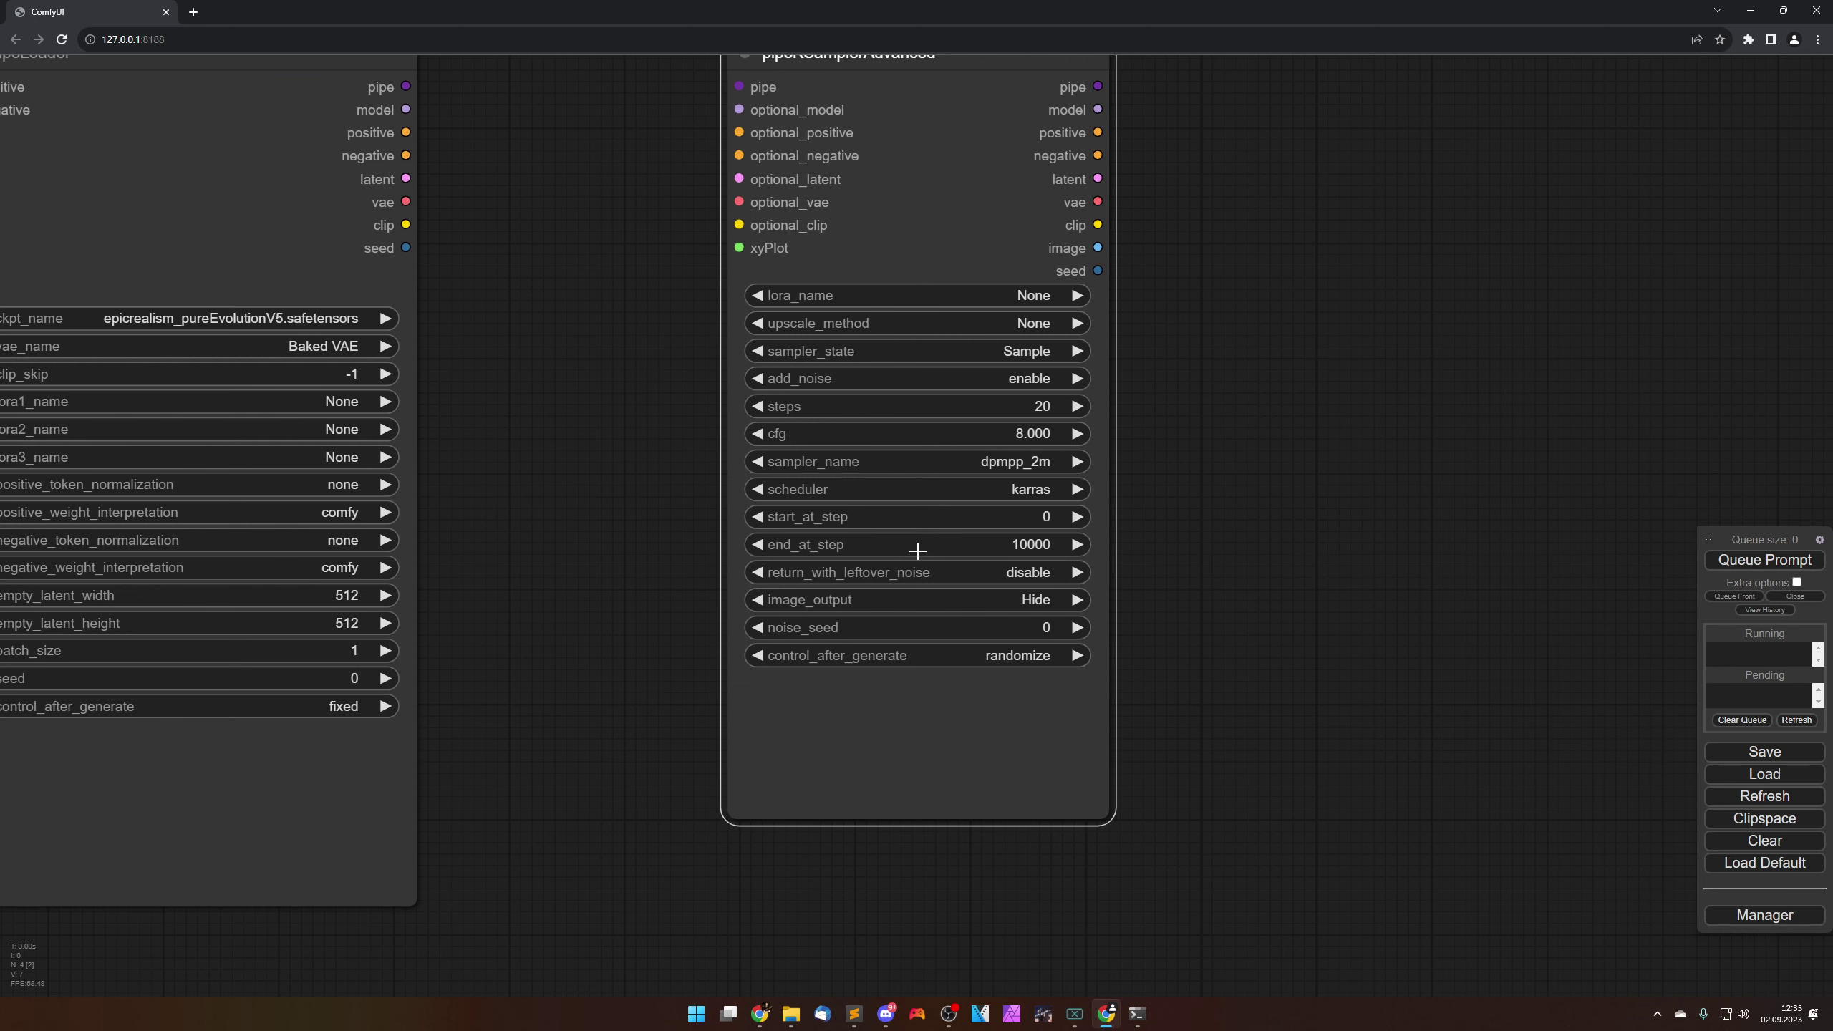
# Step: Connect the pipeLoader's pipe output to the pipe input of the pipeKSamplerAdvanced node
pyautogui.scroll(-3, 663, 590)
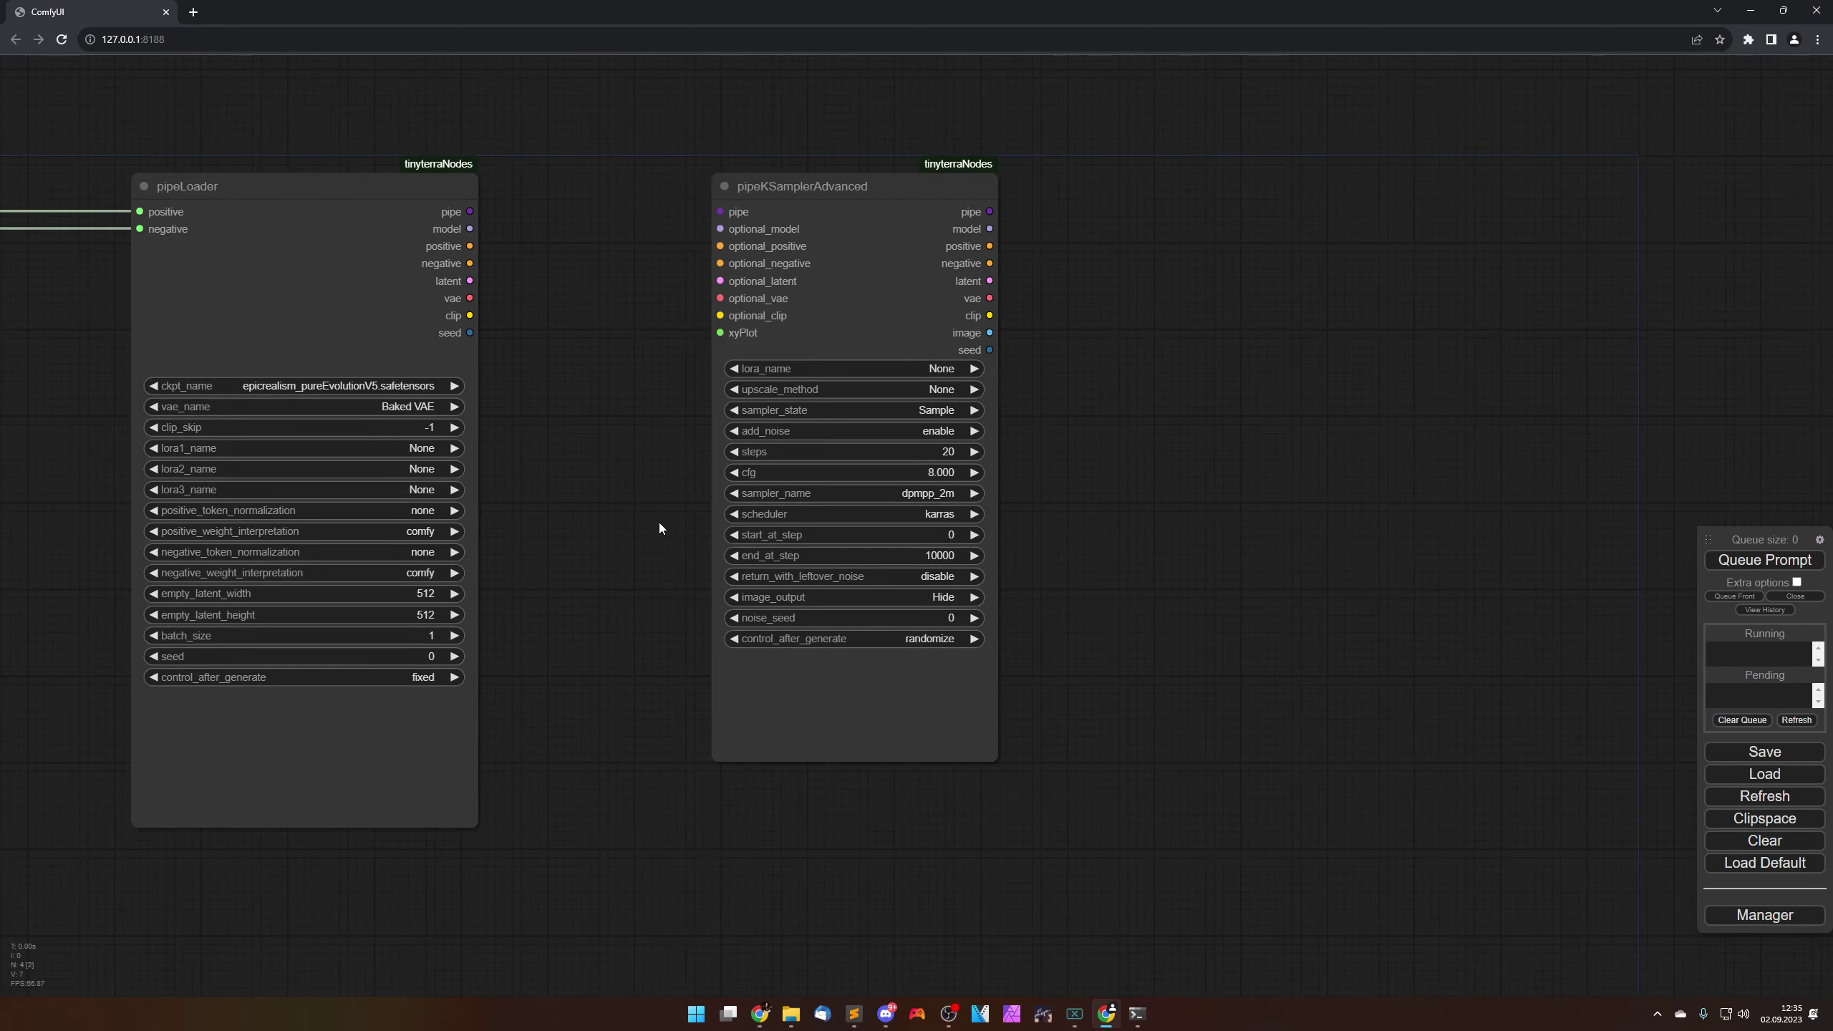
pyautogui.moveTo(659, 528); pyautogui.dragTo(656, 582)
pyautogui.moveTo(472, 266); pyautogui.dragTo(725, 266)
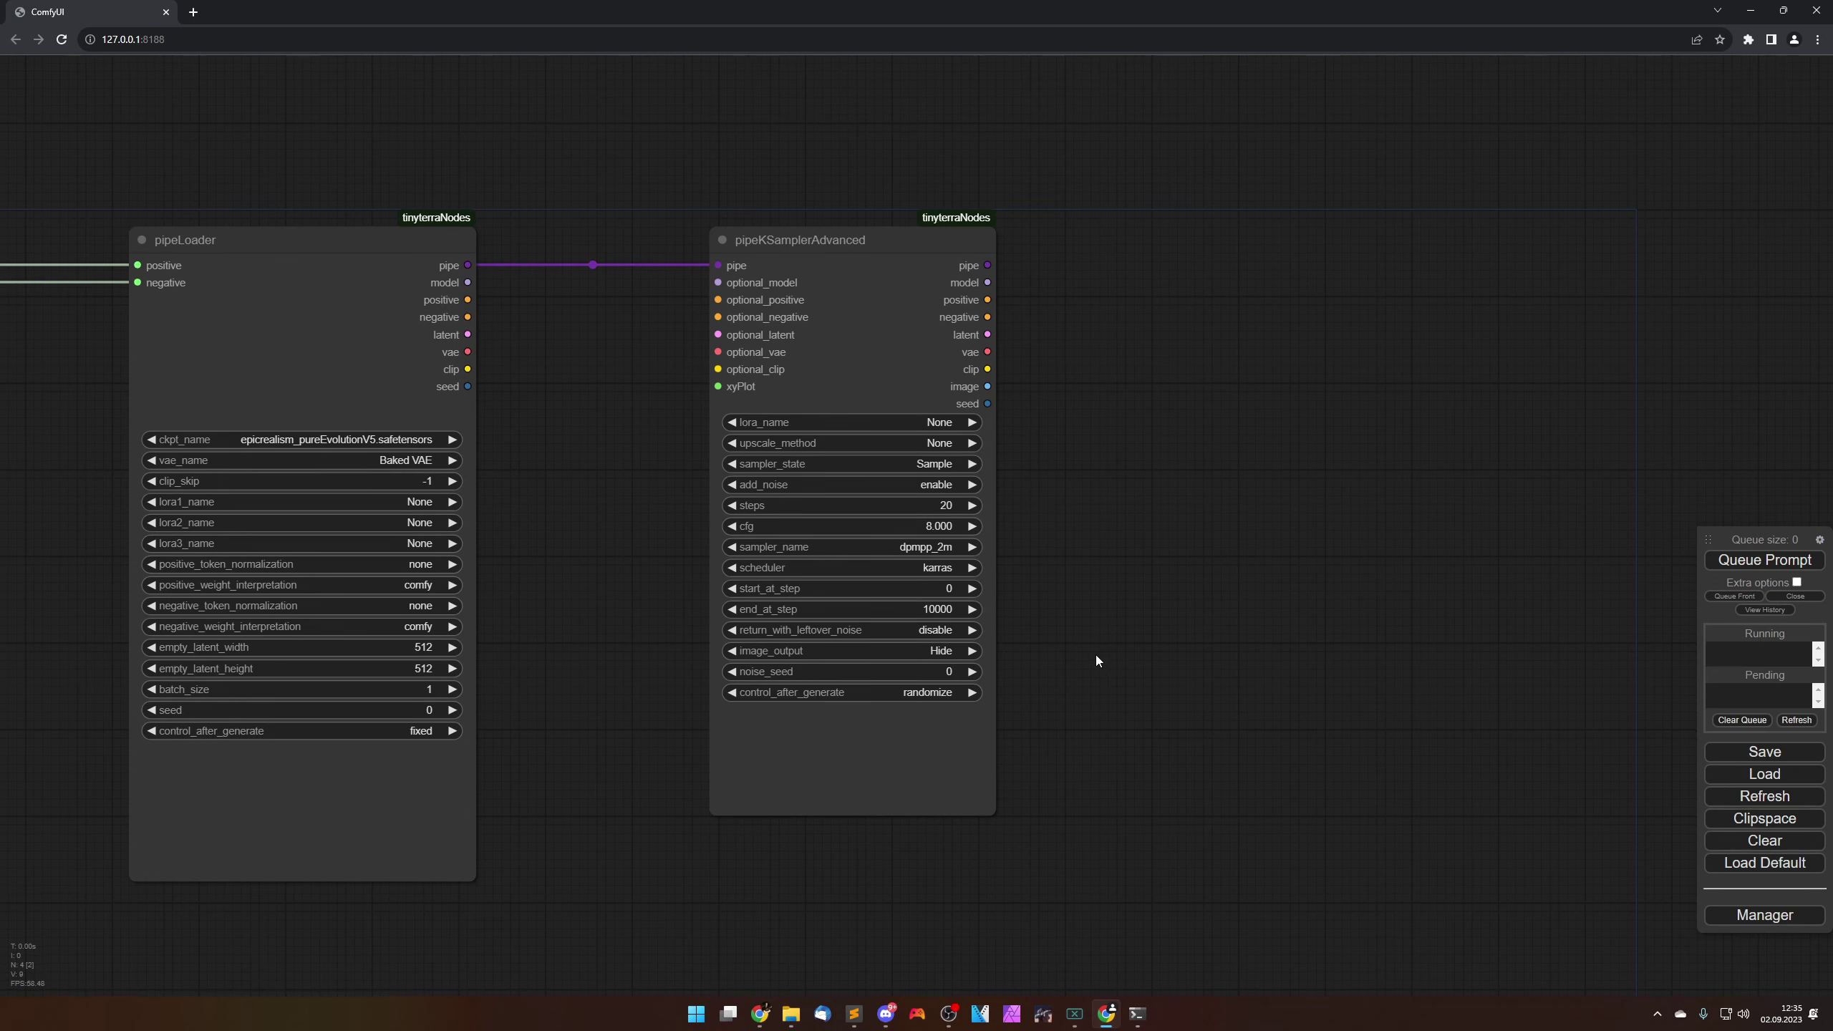
# Step: Set the pipeKSamplerAdvanced node's image_output to Preview
pyautogui.moveTo(974, 654); pyautogui.dragTo(985, 617)
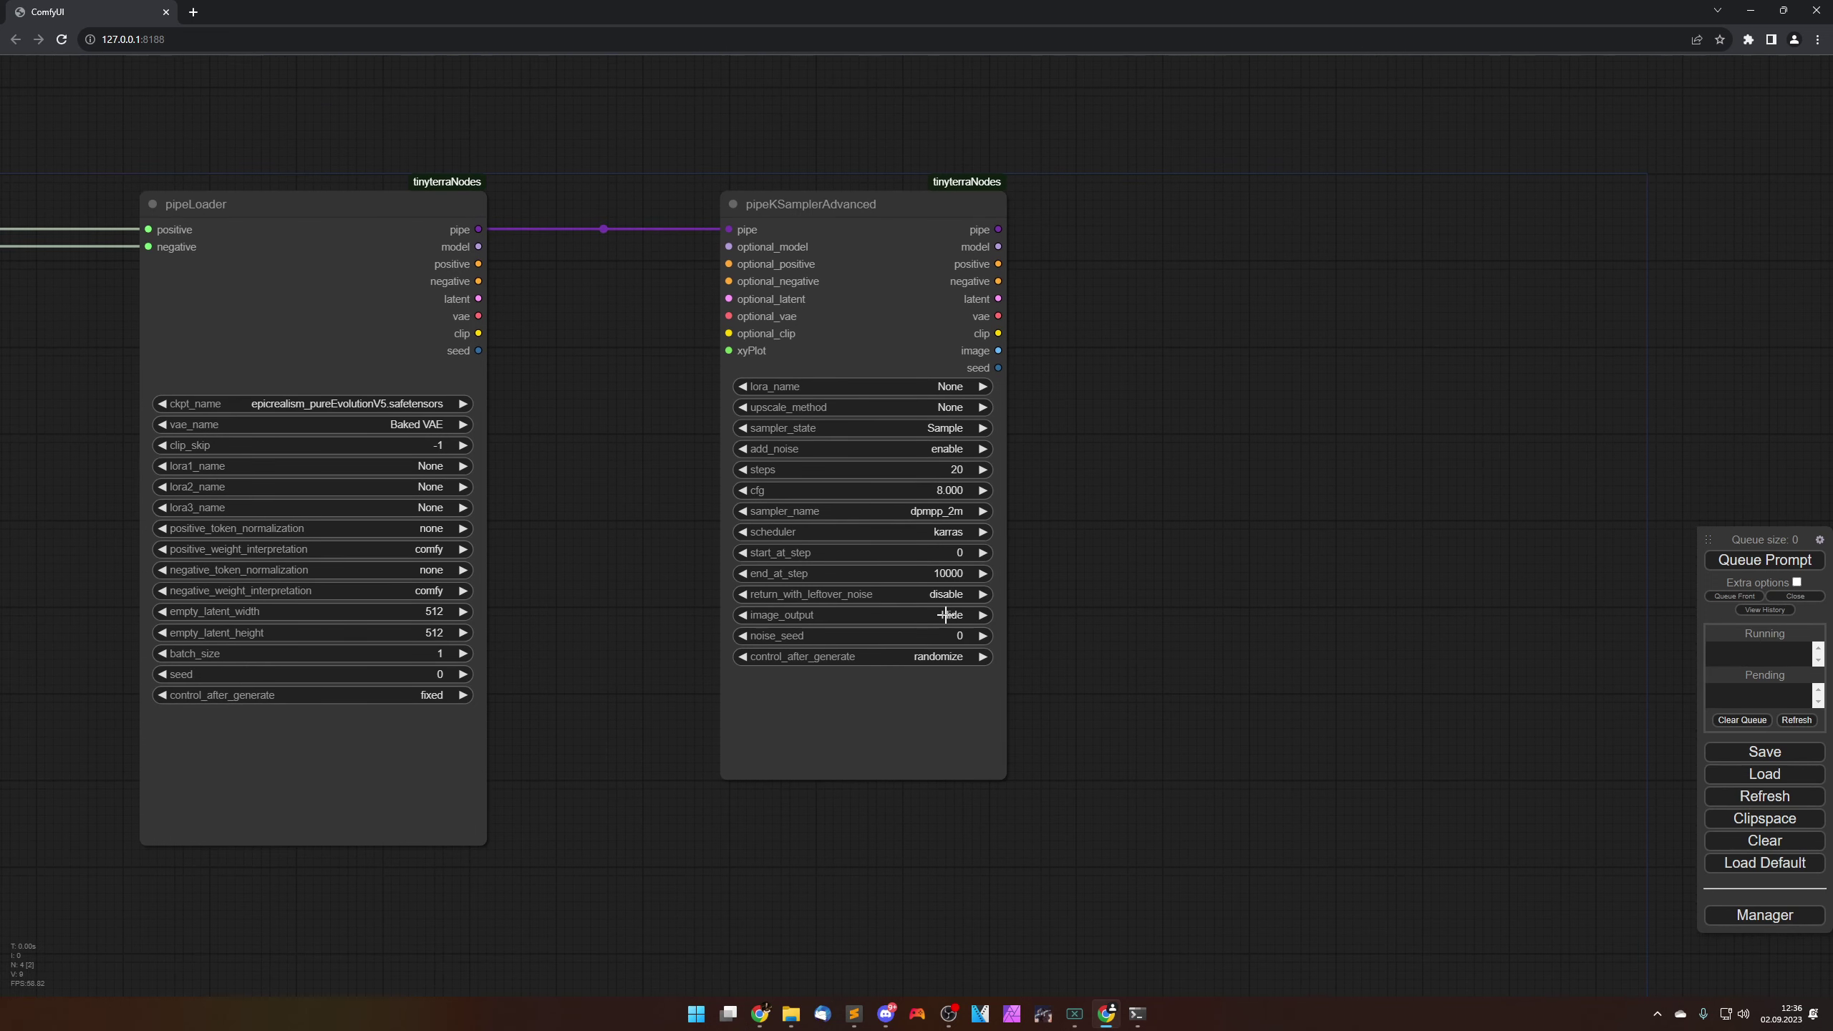
pyautogui.click(945, 615)
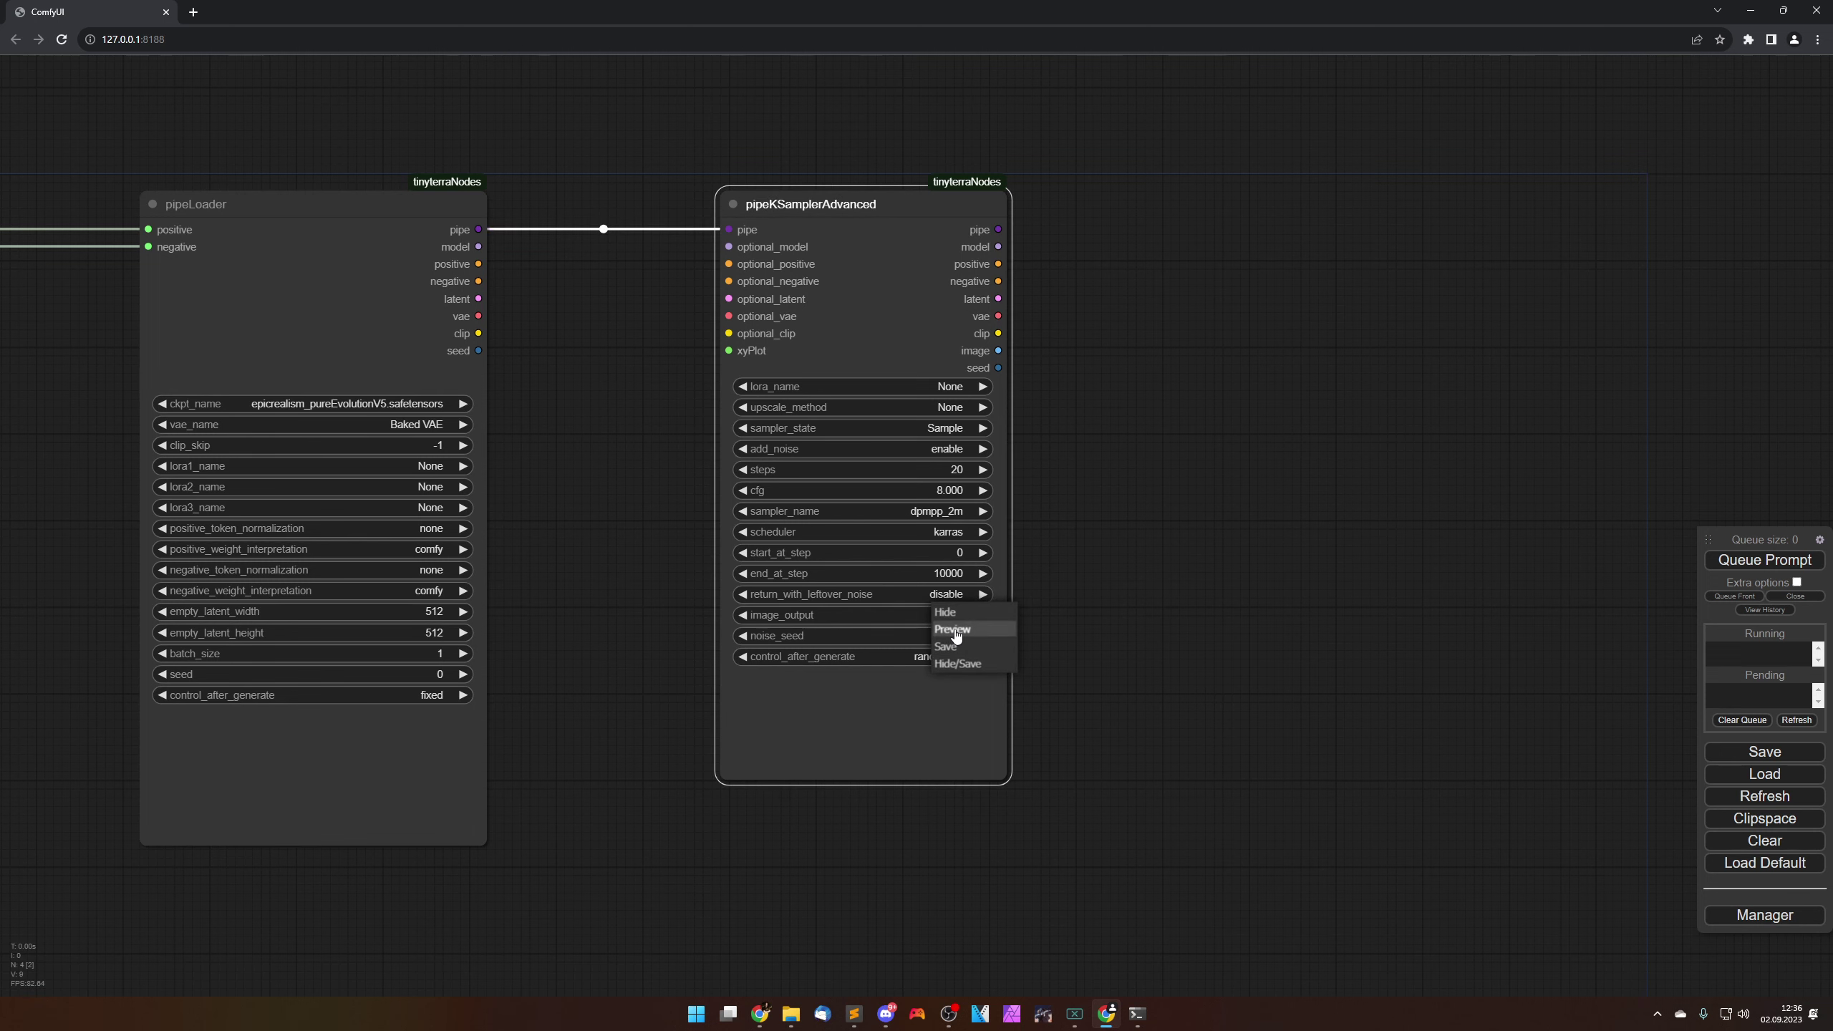
pyautogui.click(953, 630)
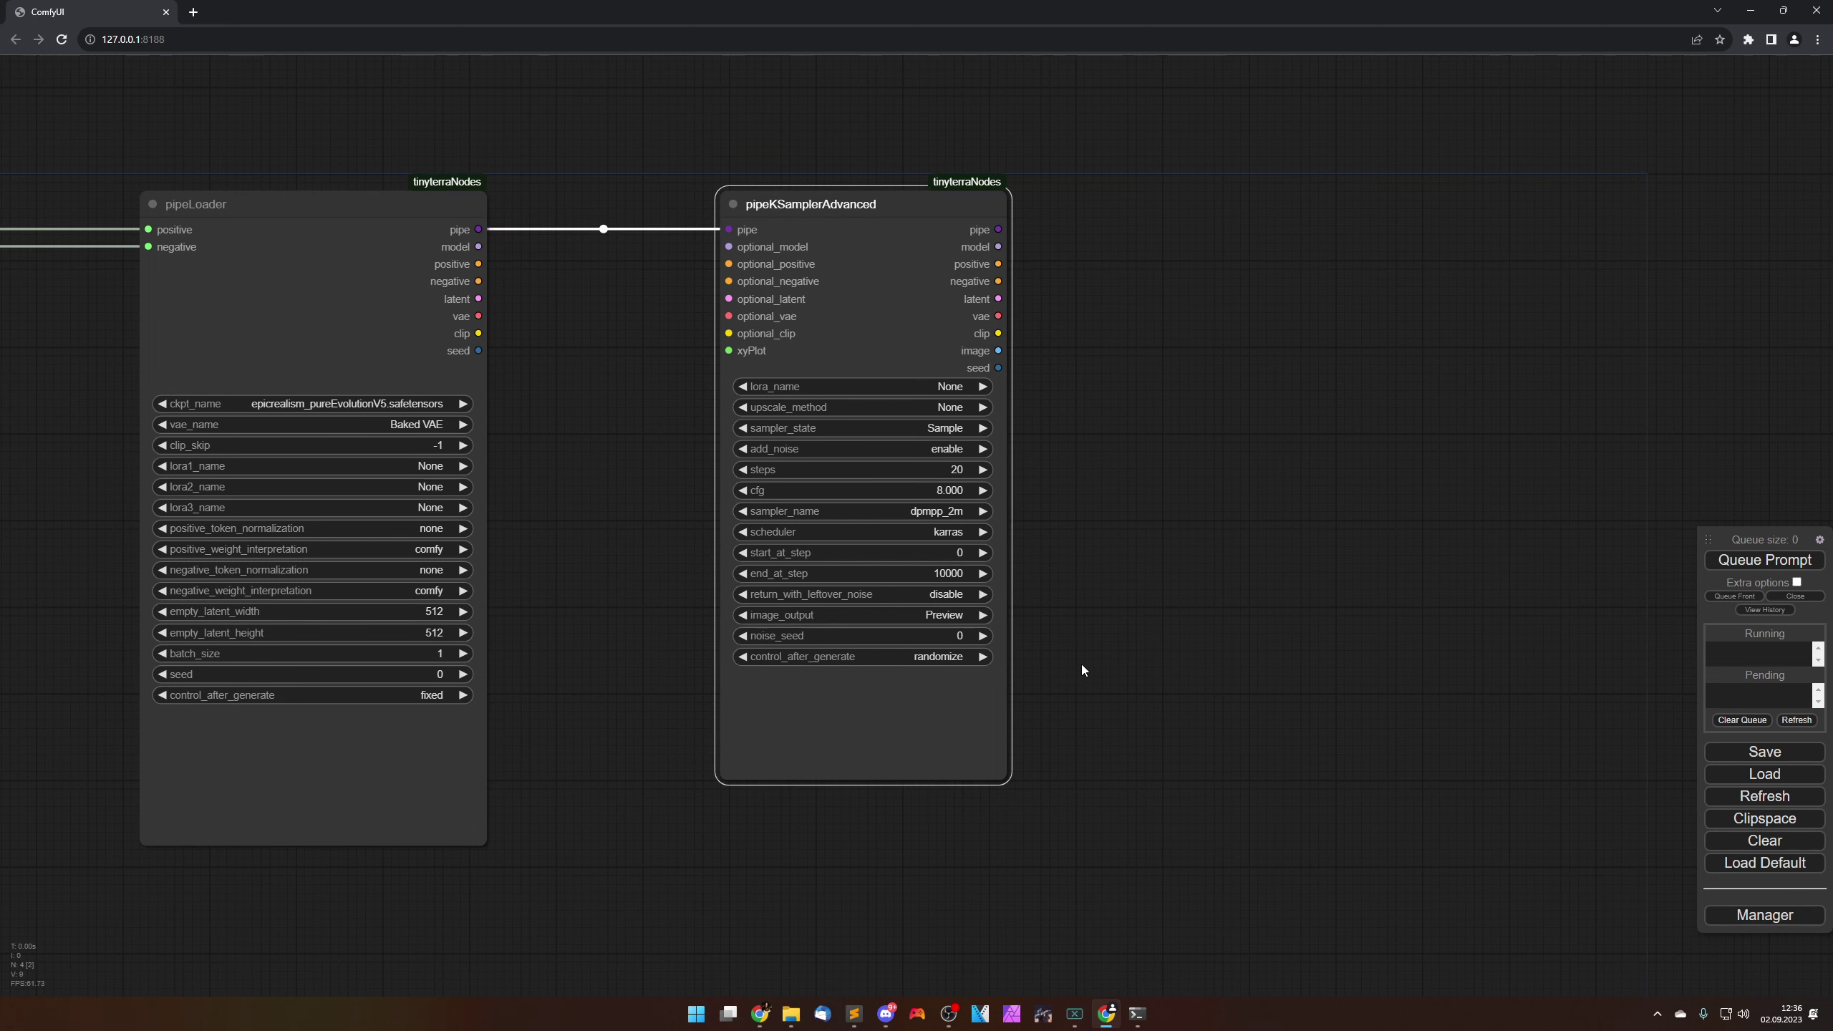
# Step: Queue the prompt to generate an image and inspect the preview in the pipeKSamplerAdvanced node
pyautogui.moveTo(1094, 637)
pyautogui.mouseDown()
pyautogui.moveTo(1122, 586)
pyautogui.moveTo(1111, 645)
pyautogui.mouseUp()
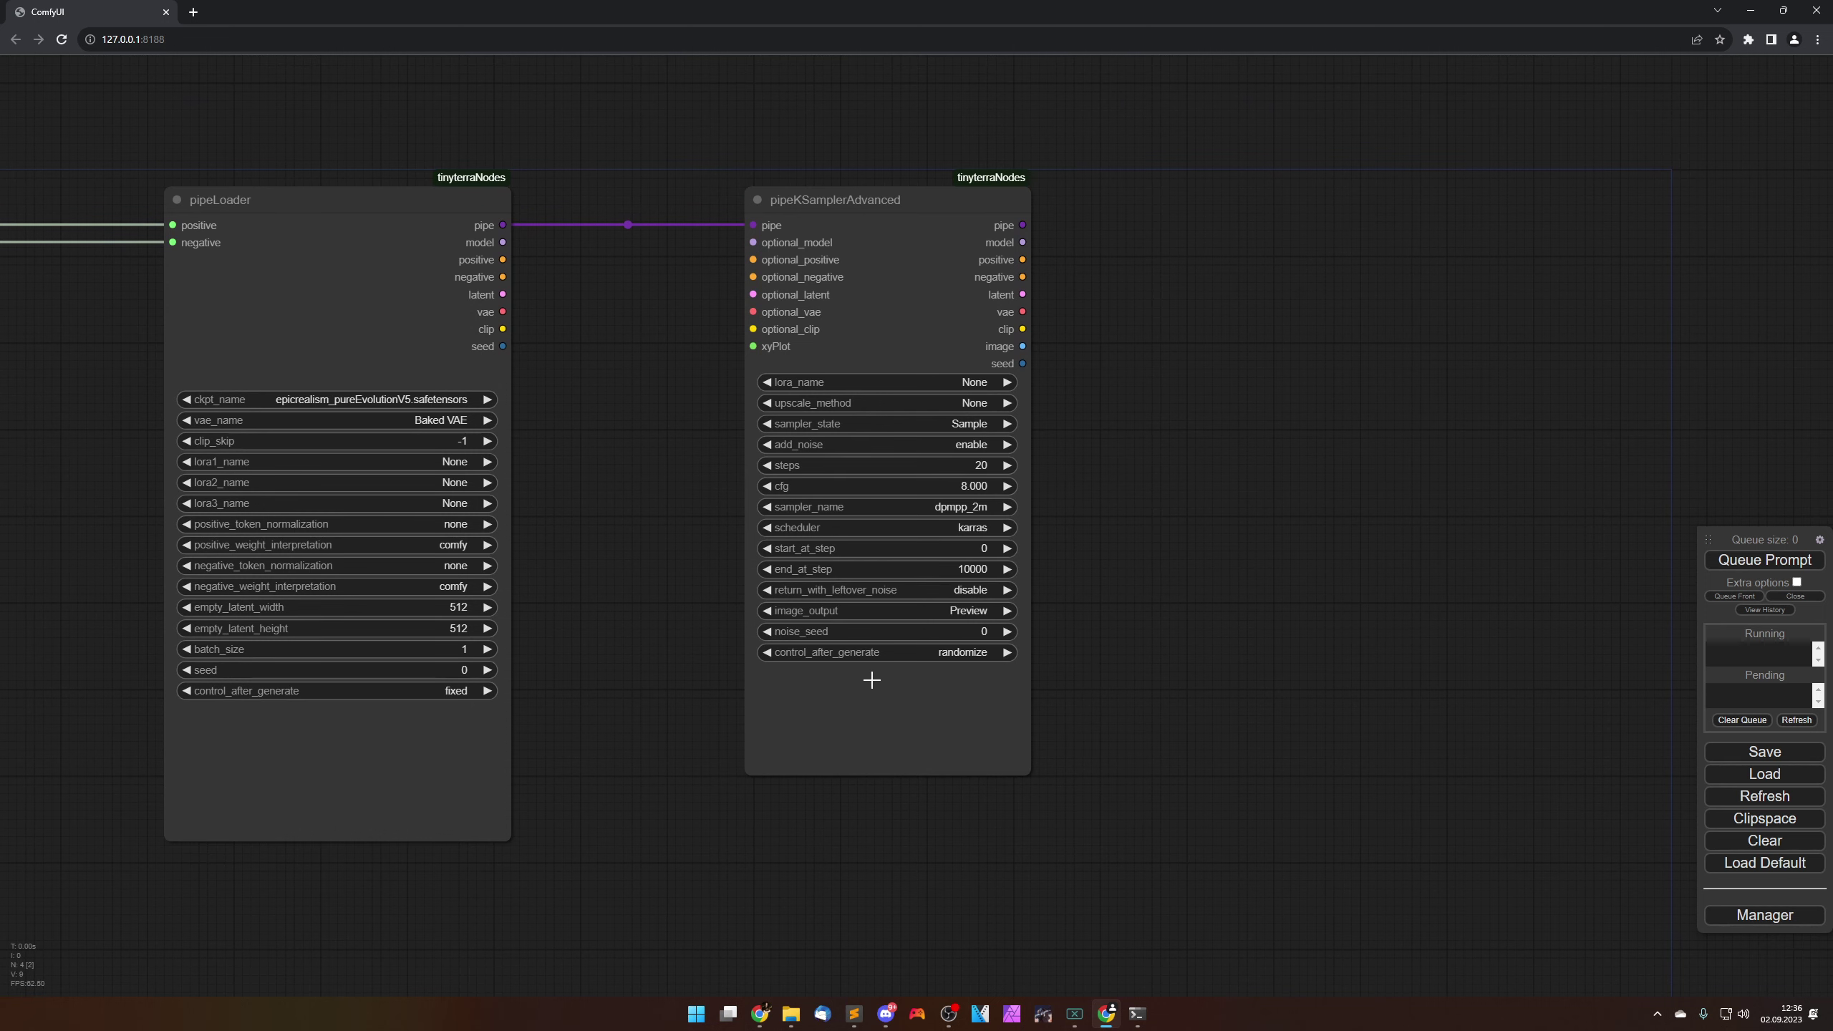
pyautogui.scroll(4, 1076, 633)
pyautogui.moveTo(1086, 567); pyautogui.dragTo(1230, 570)
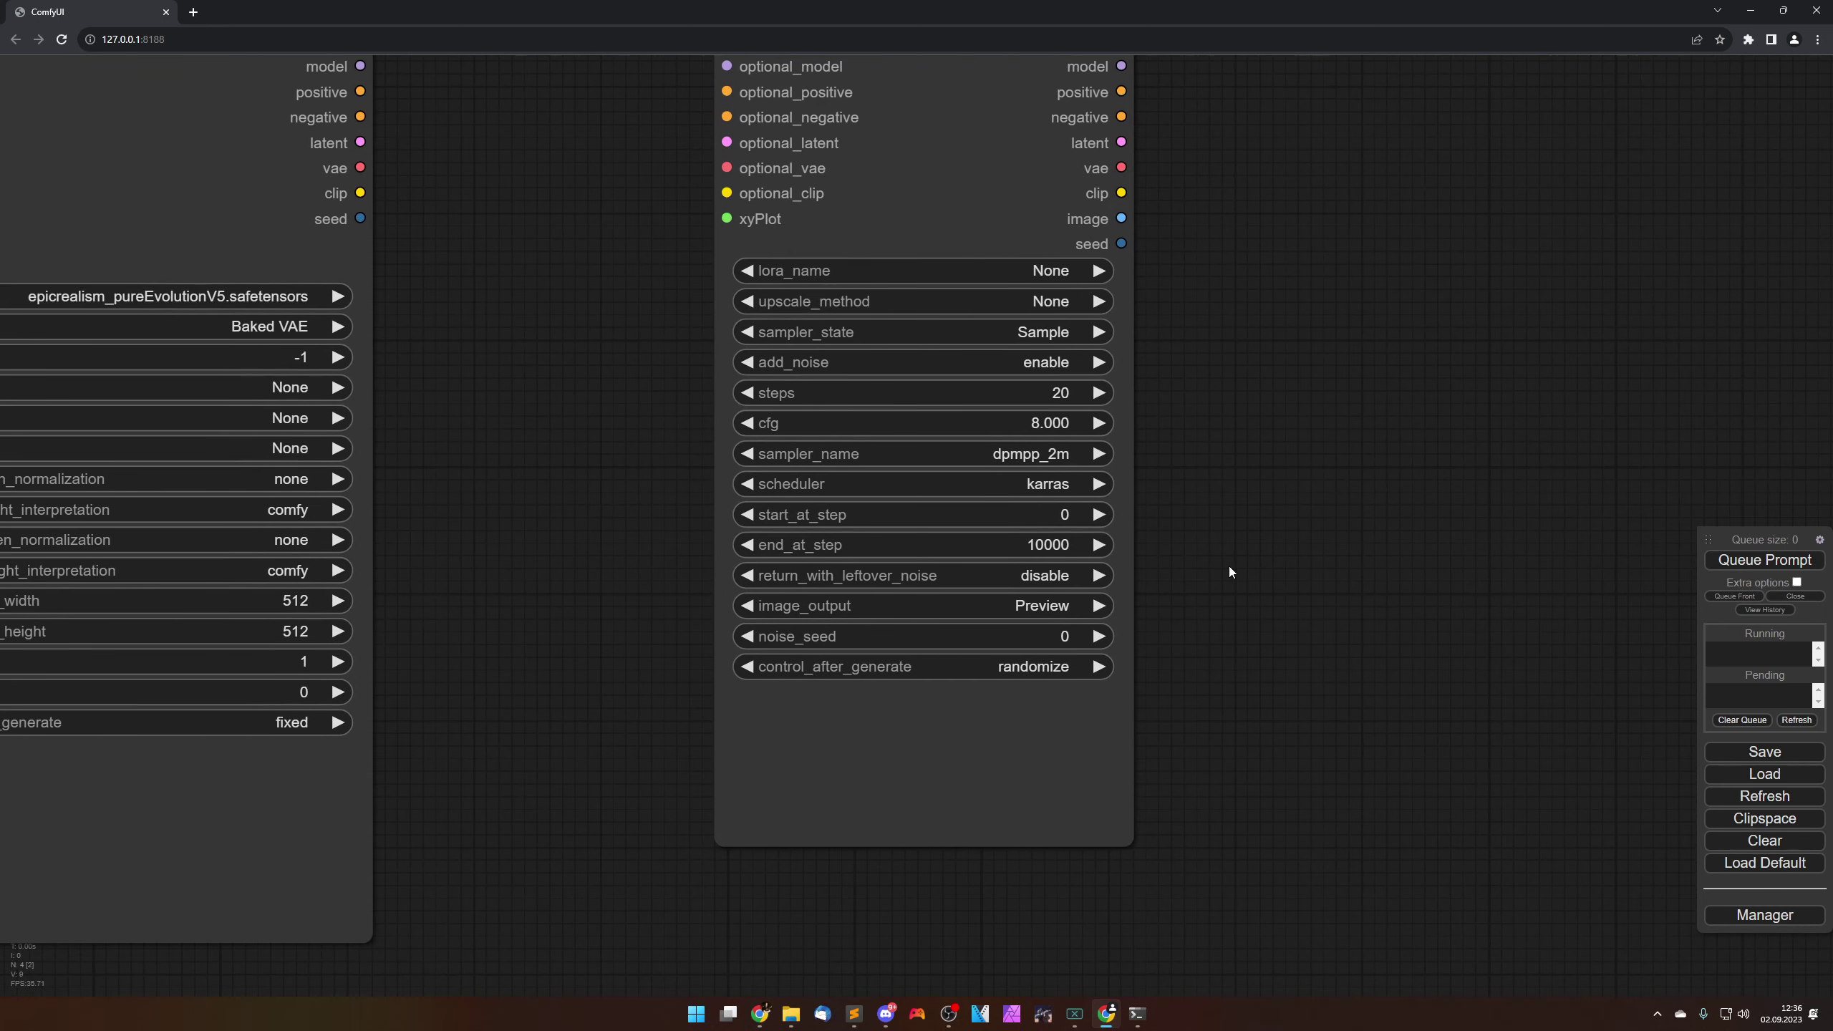
pyautogui.scroll(1, 1217, 567)
pyautogui.scroll(-3, 1217, 567)
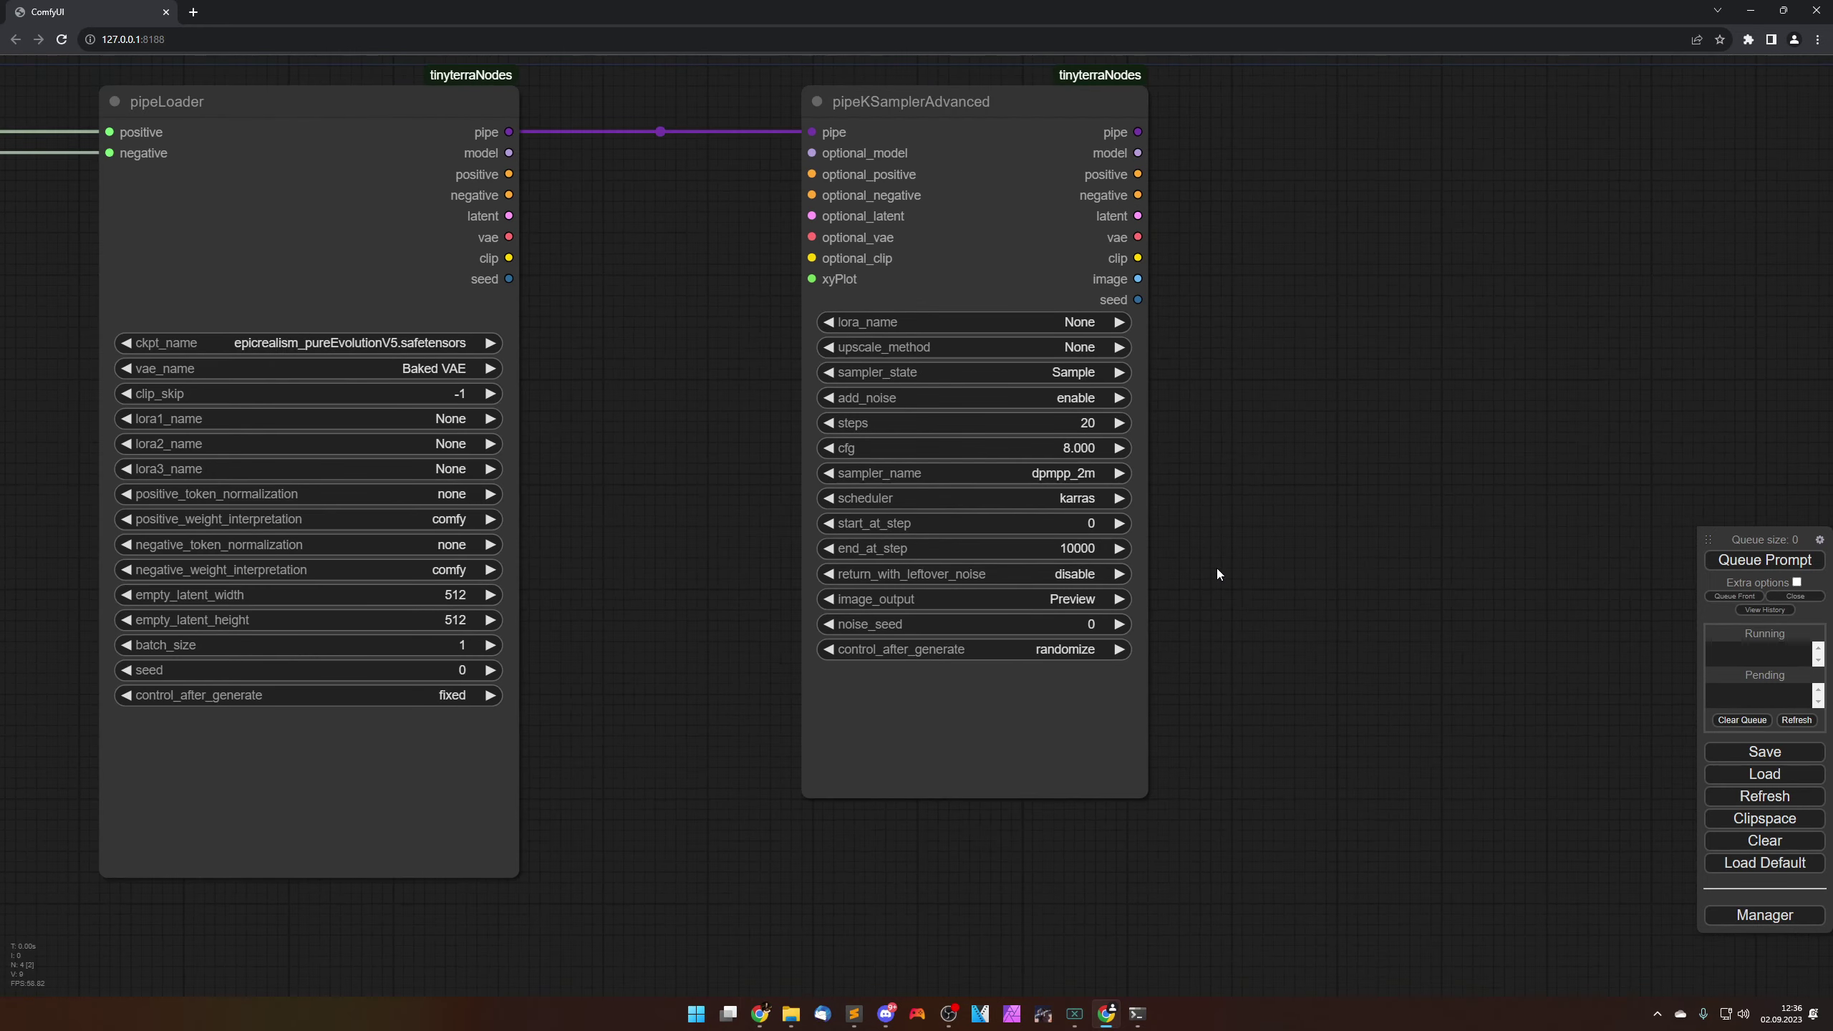
pyautogui.scroll(-1, 1217, 568)
pyautogui.click(1764, 561)
pyautogui.scroll(-3, 1407, 606)
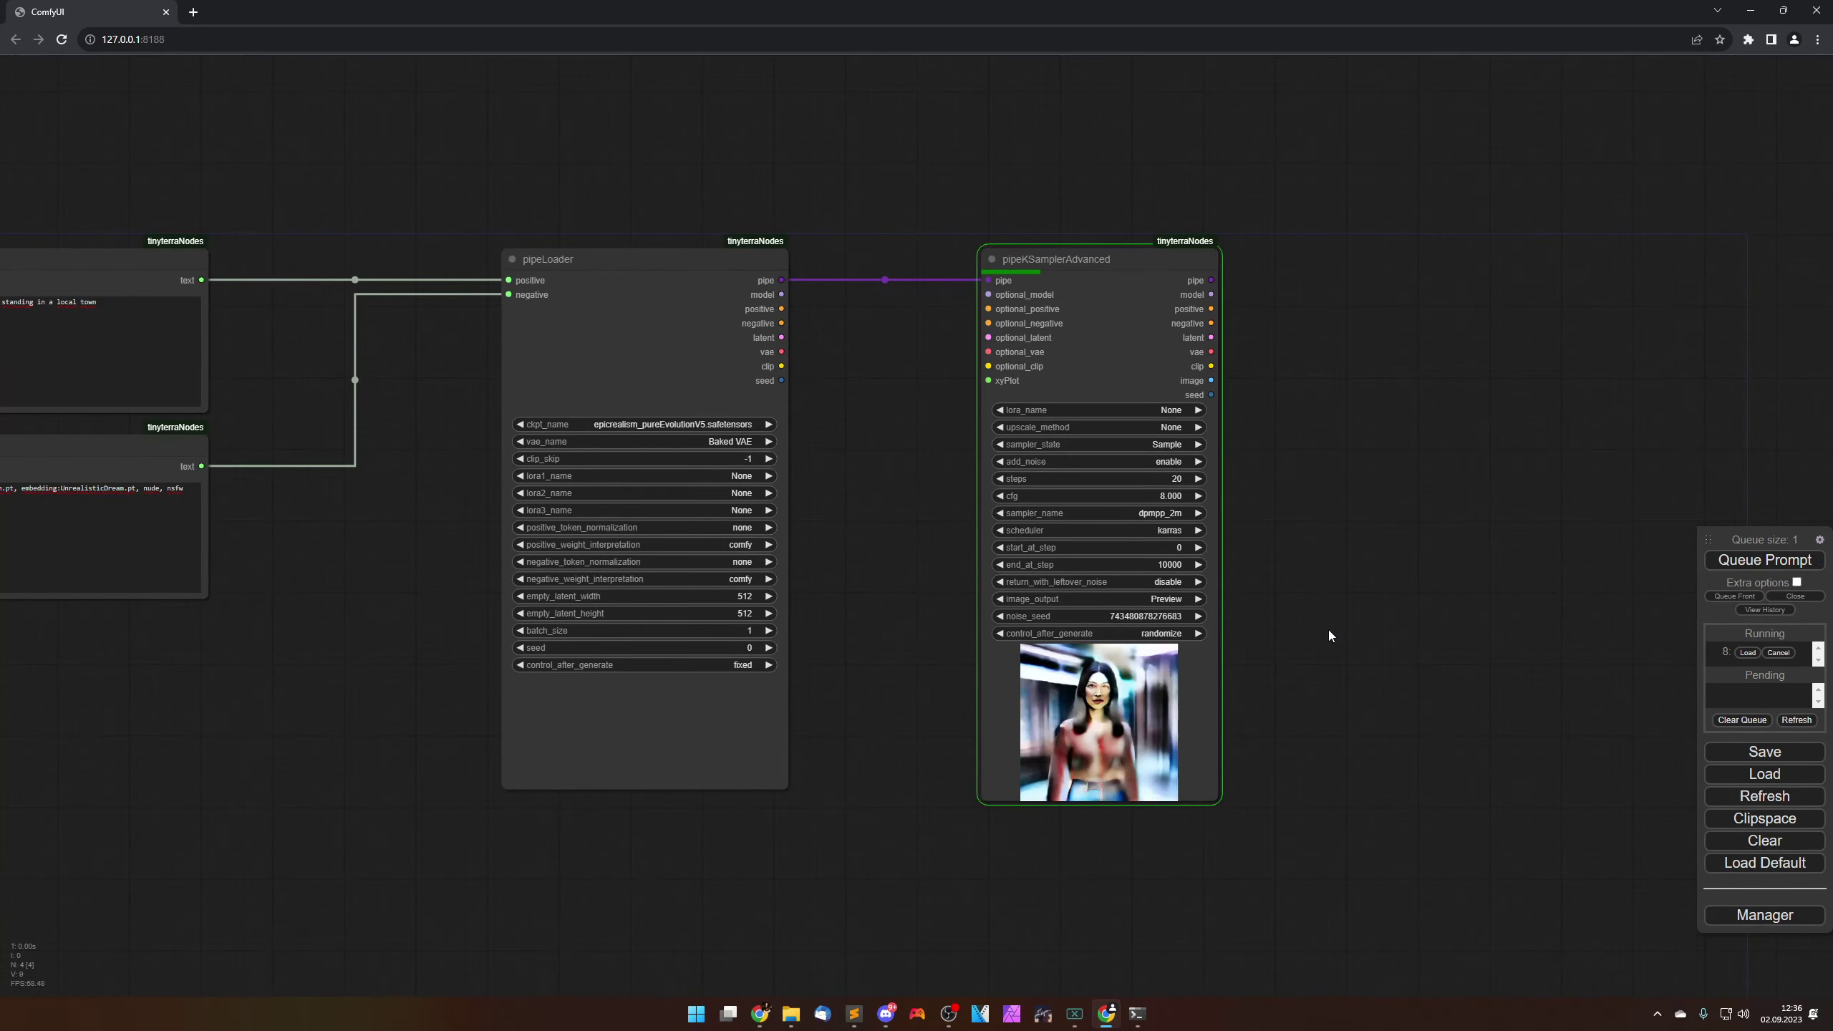
pyautogui.scroll(3, 1361, 630)
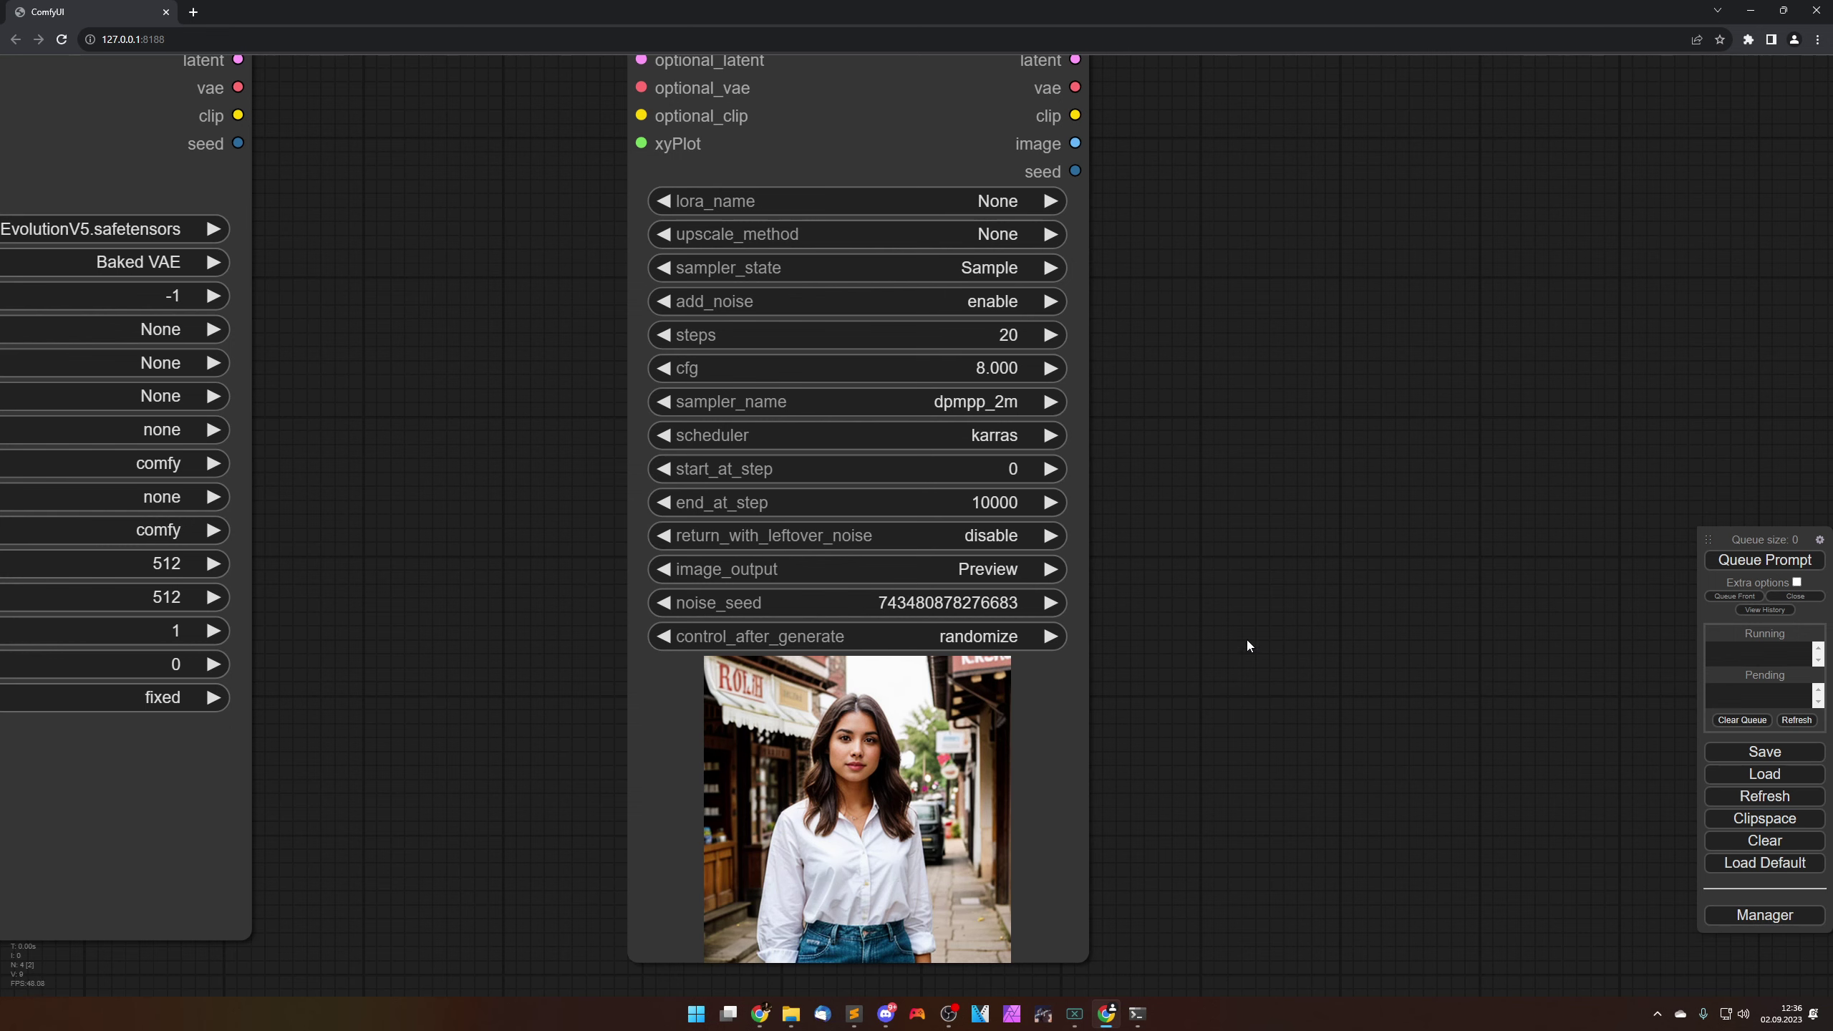
pyautogui.scroll(-3, 1227, 599)
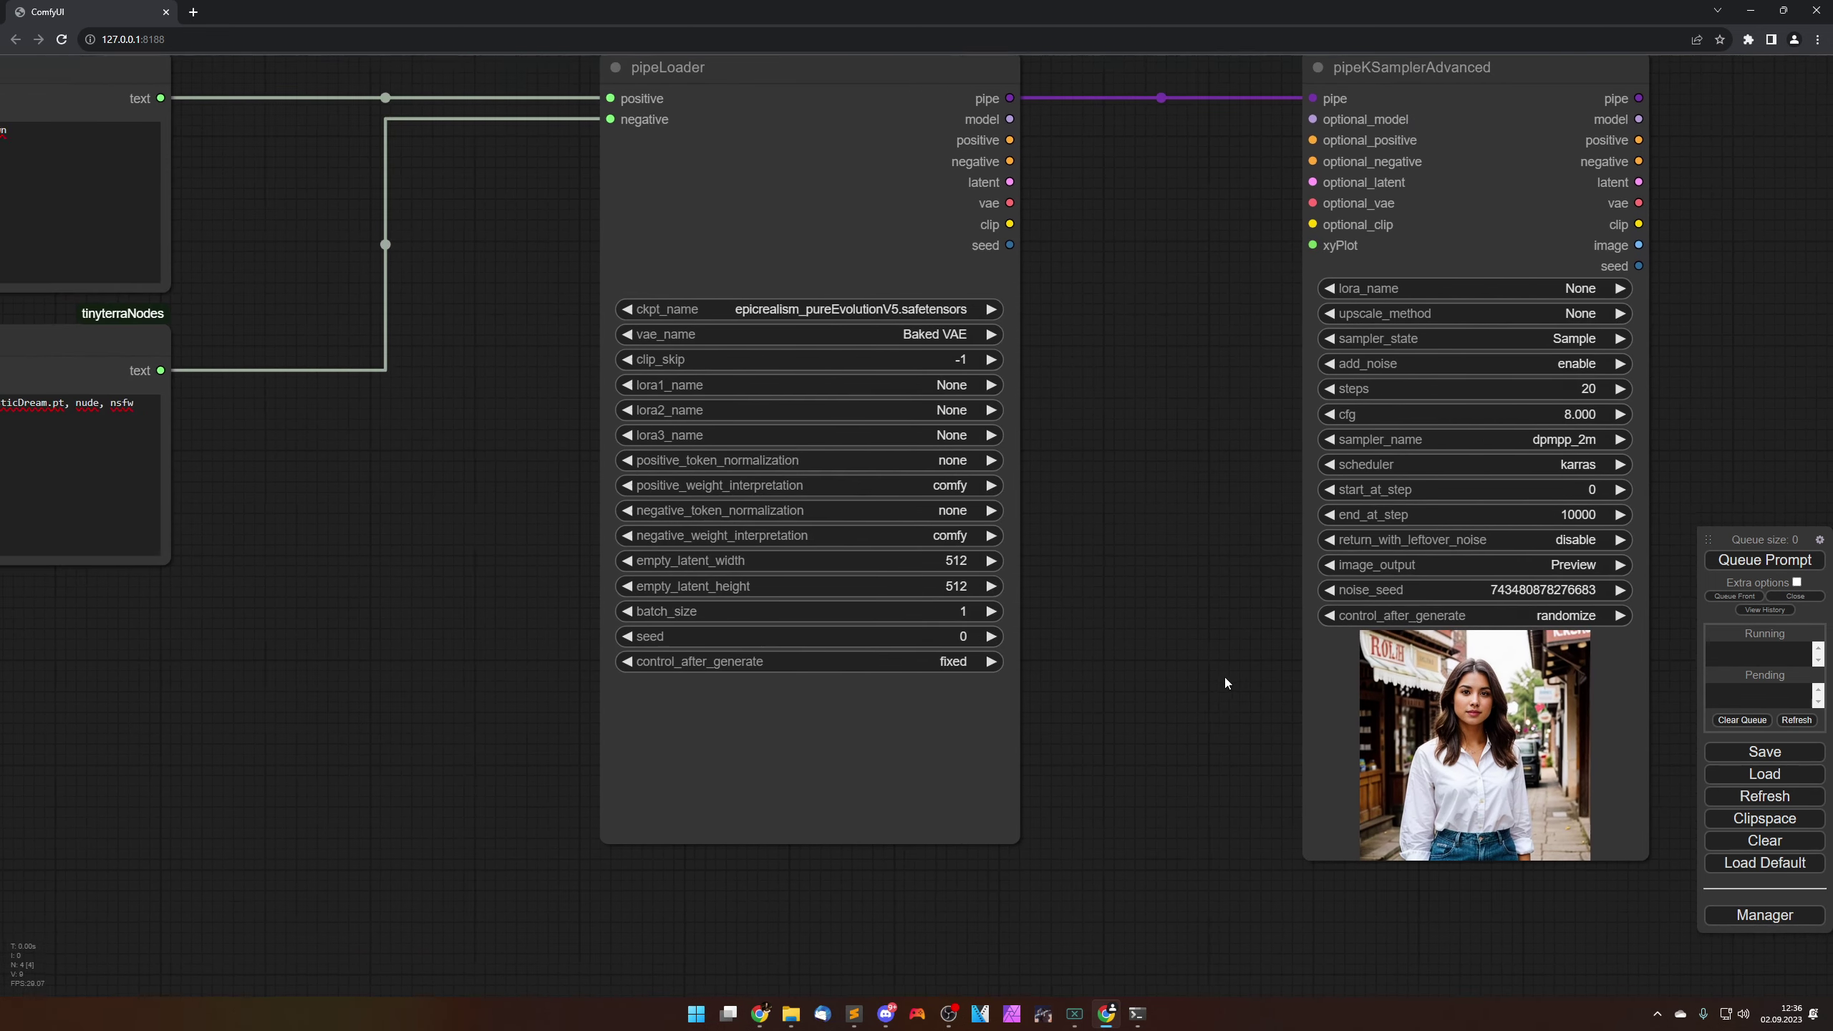
# Step: Set end_at_step to 5 and return_with_leftover_noise to enable in the pipeKSamplerAdvanced node
pyautogui.moveTo(431, 549); pyautogui.dragTo(748, 589)
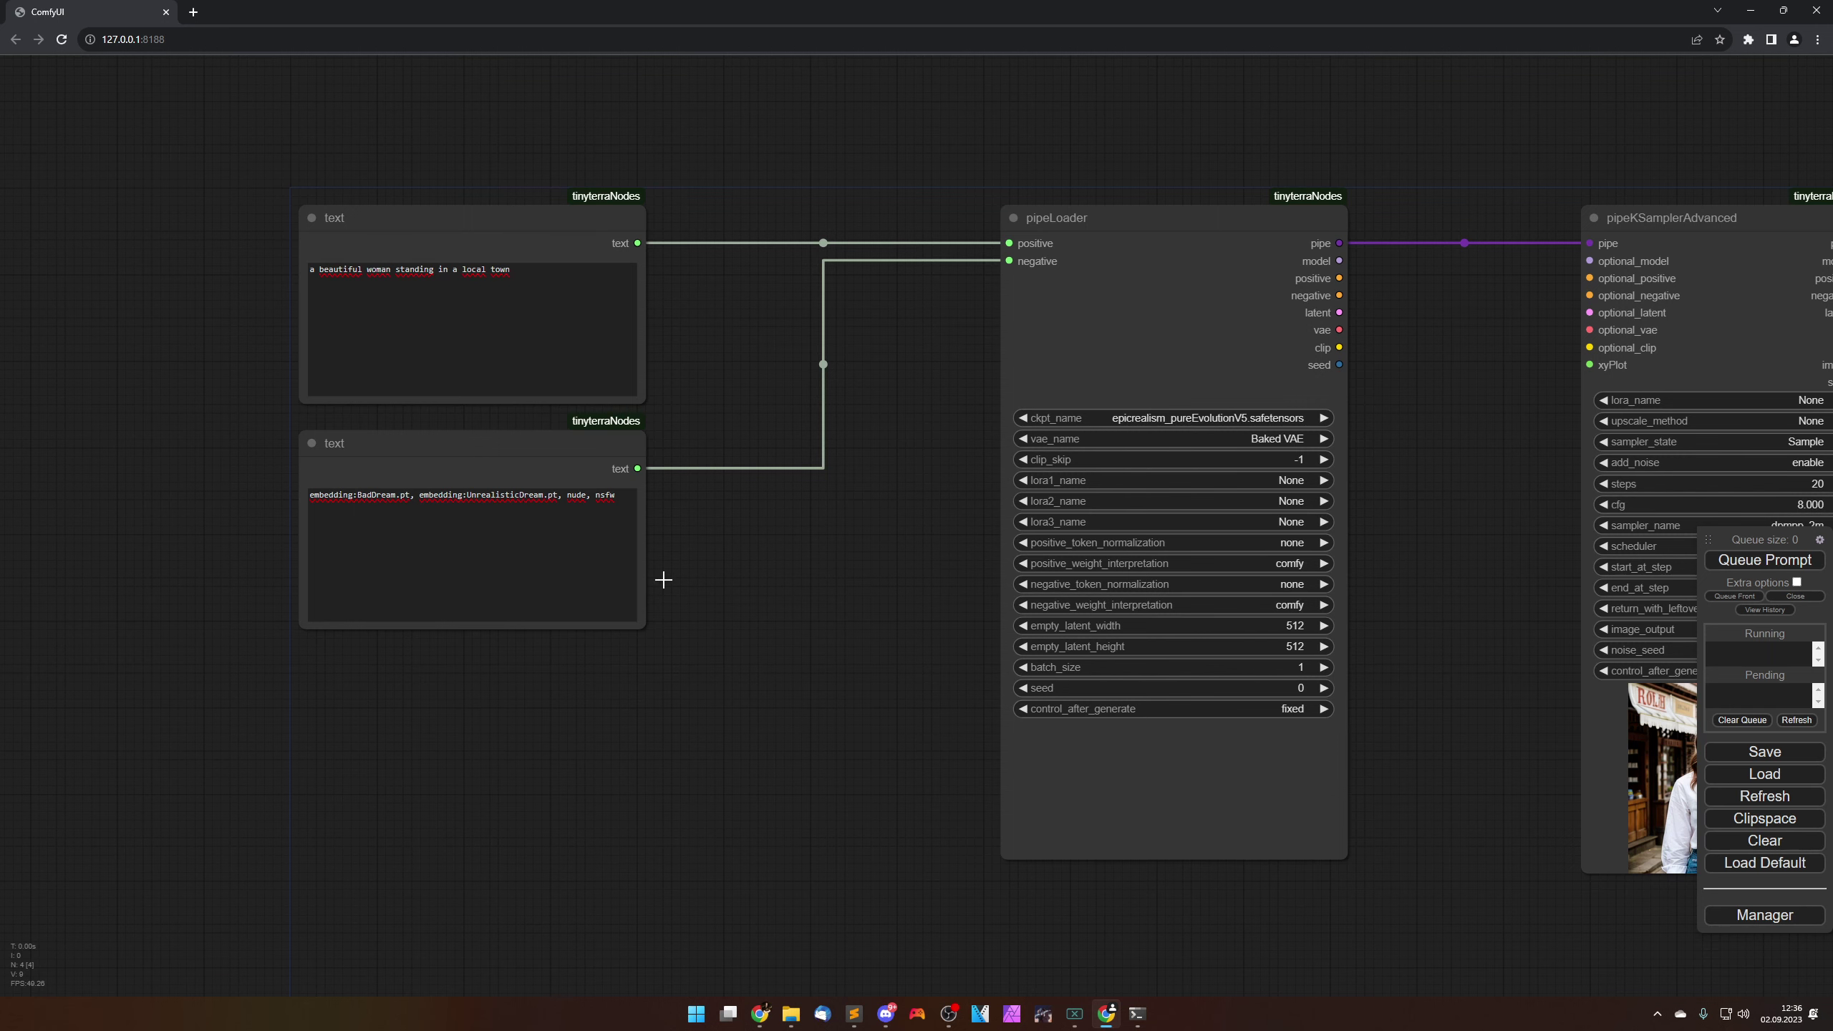
pyautogui.moveTo(920, 663); pyautogui.dragTo(553, 671)
pyautogui.moveTo(1543, 601); pyautogui.dragTo(1048, 607)
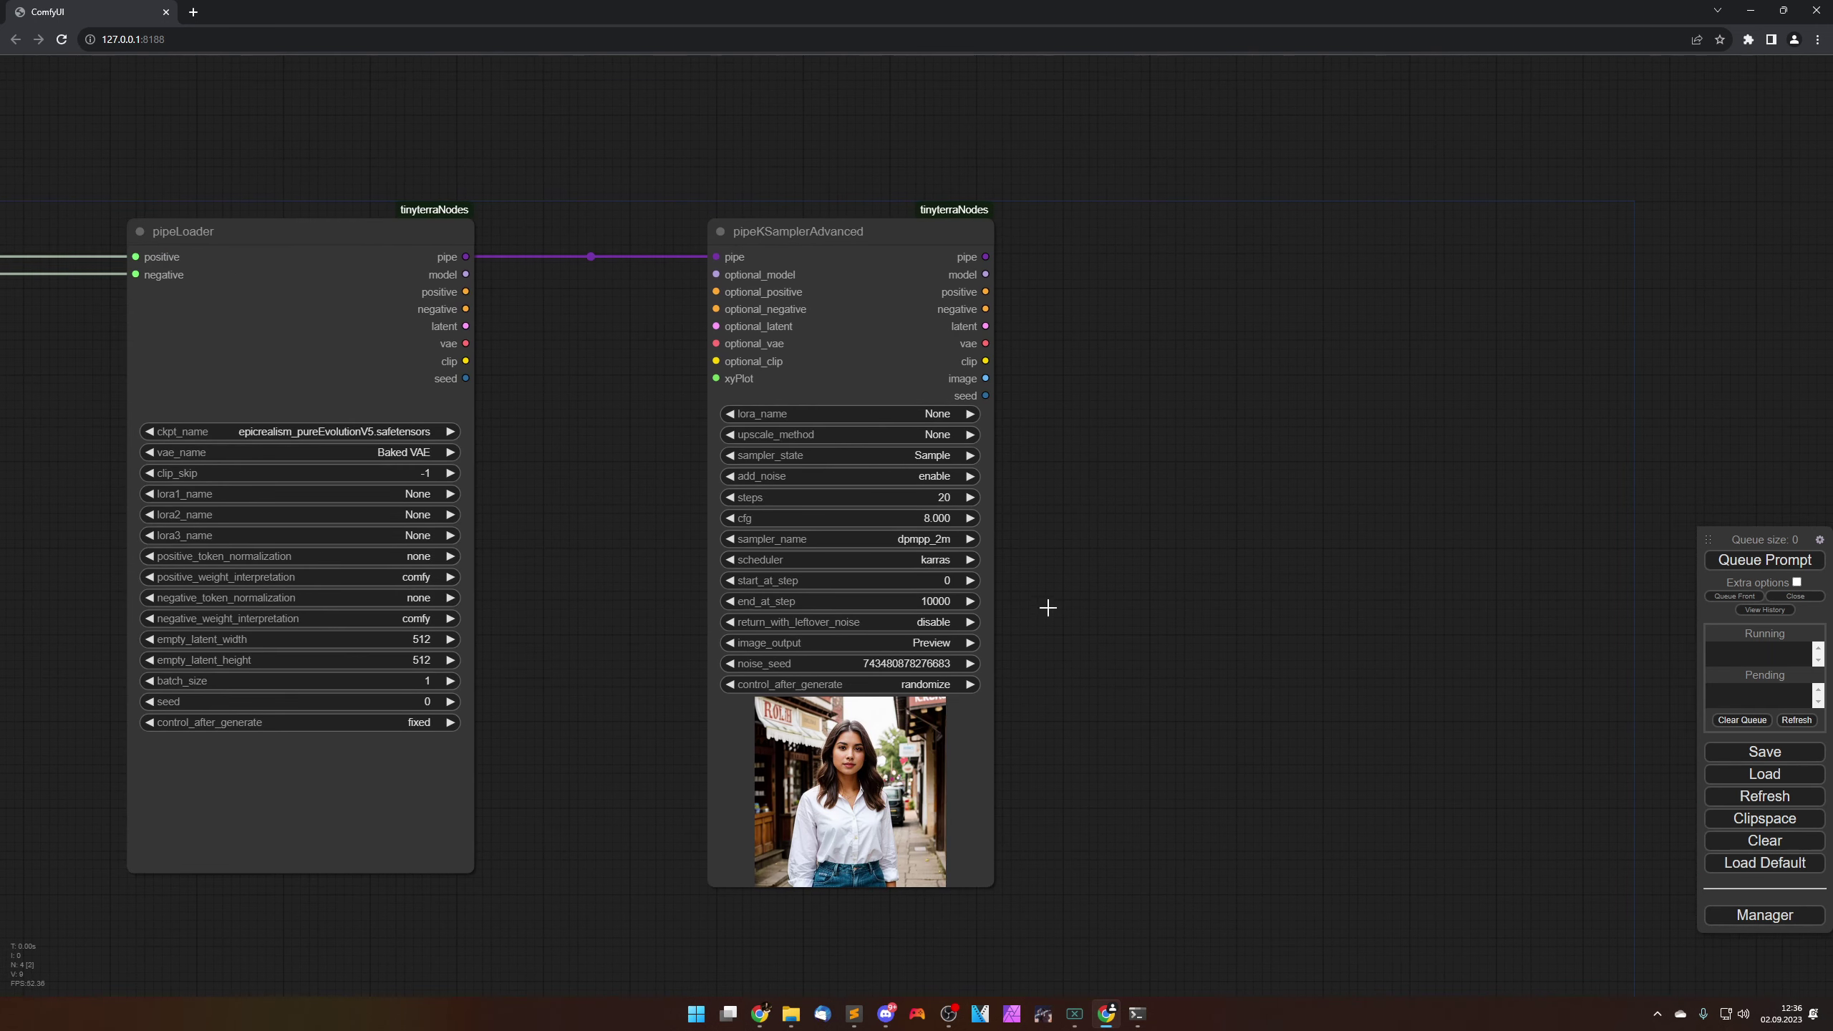
pyautogui.scroll(5, 1099, 622)
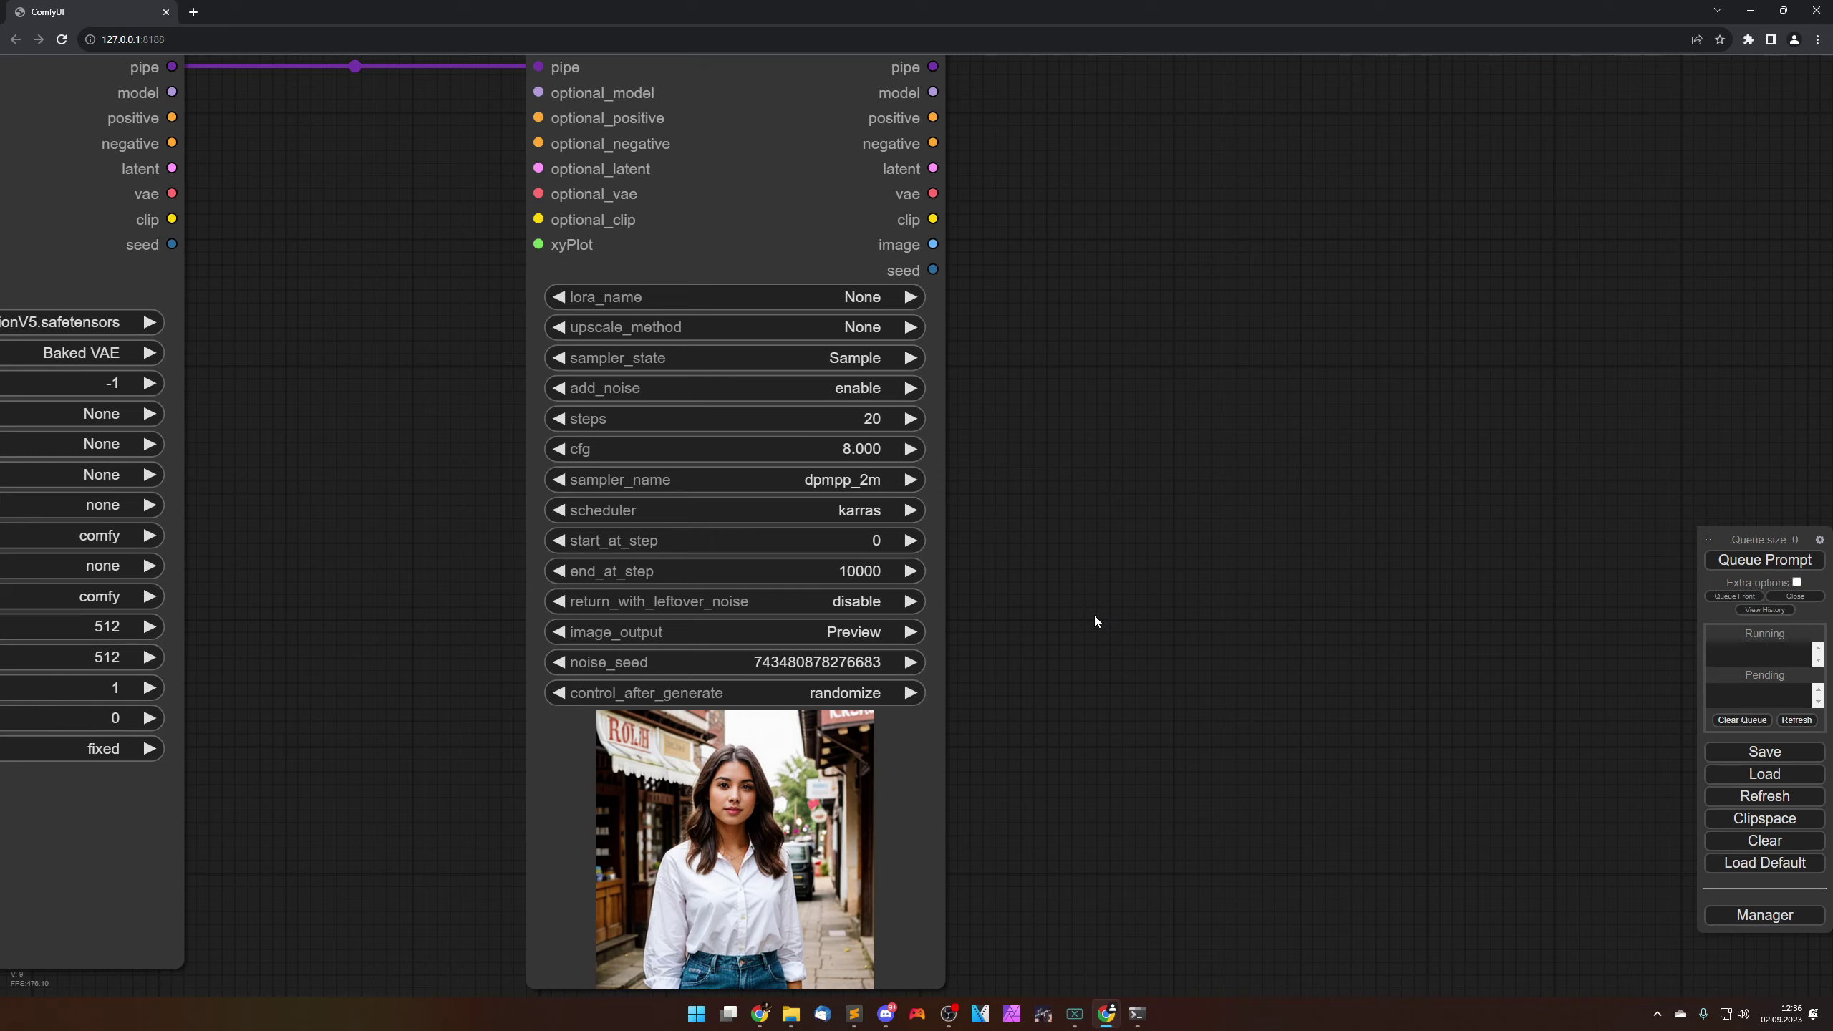
pyautogui.moveTo(1074, 608); pyautogui.dragTo(1122, 540)
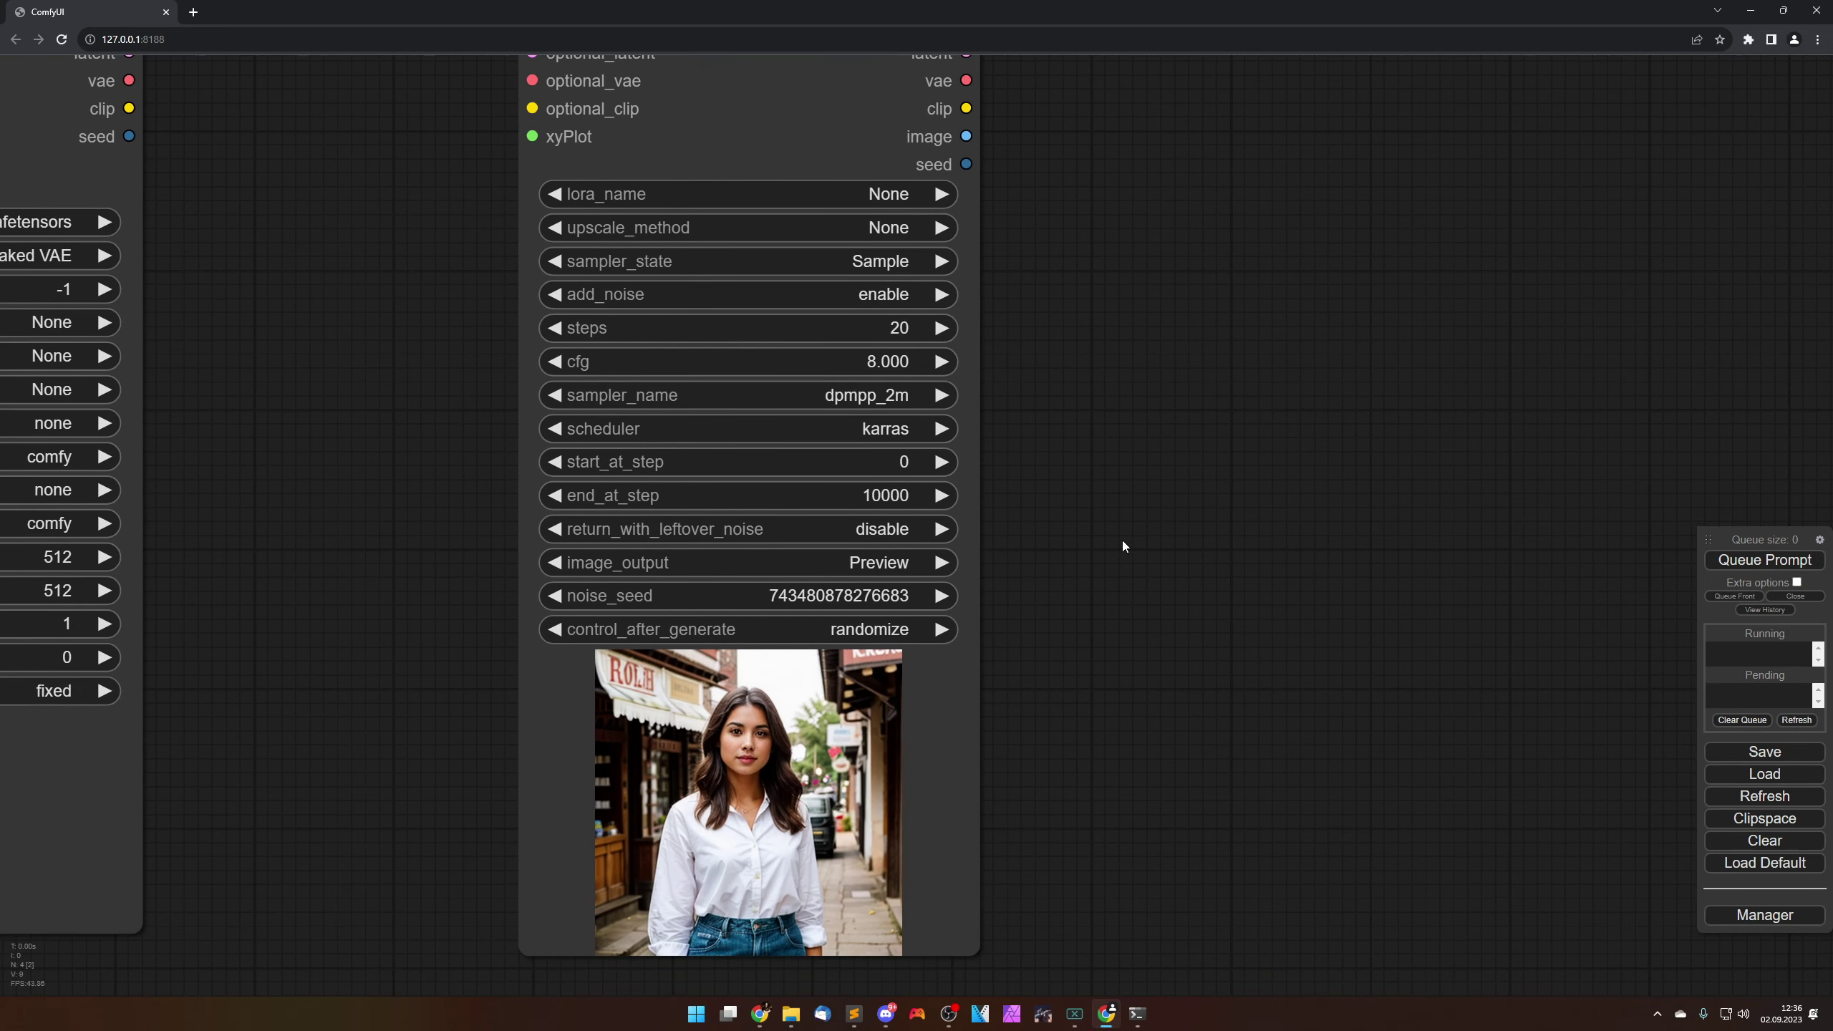
pyautogui.click(839, 494)
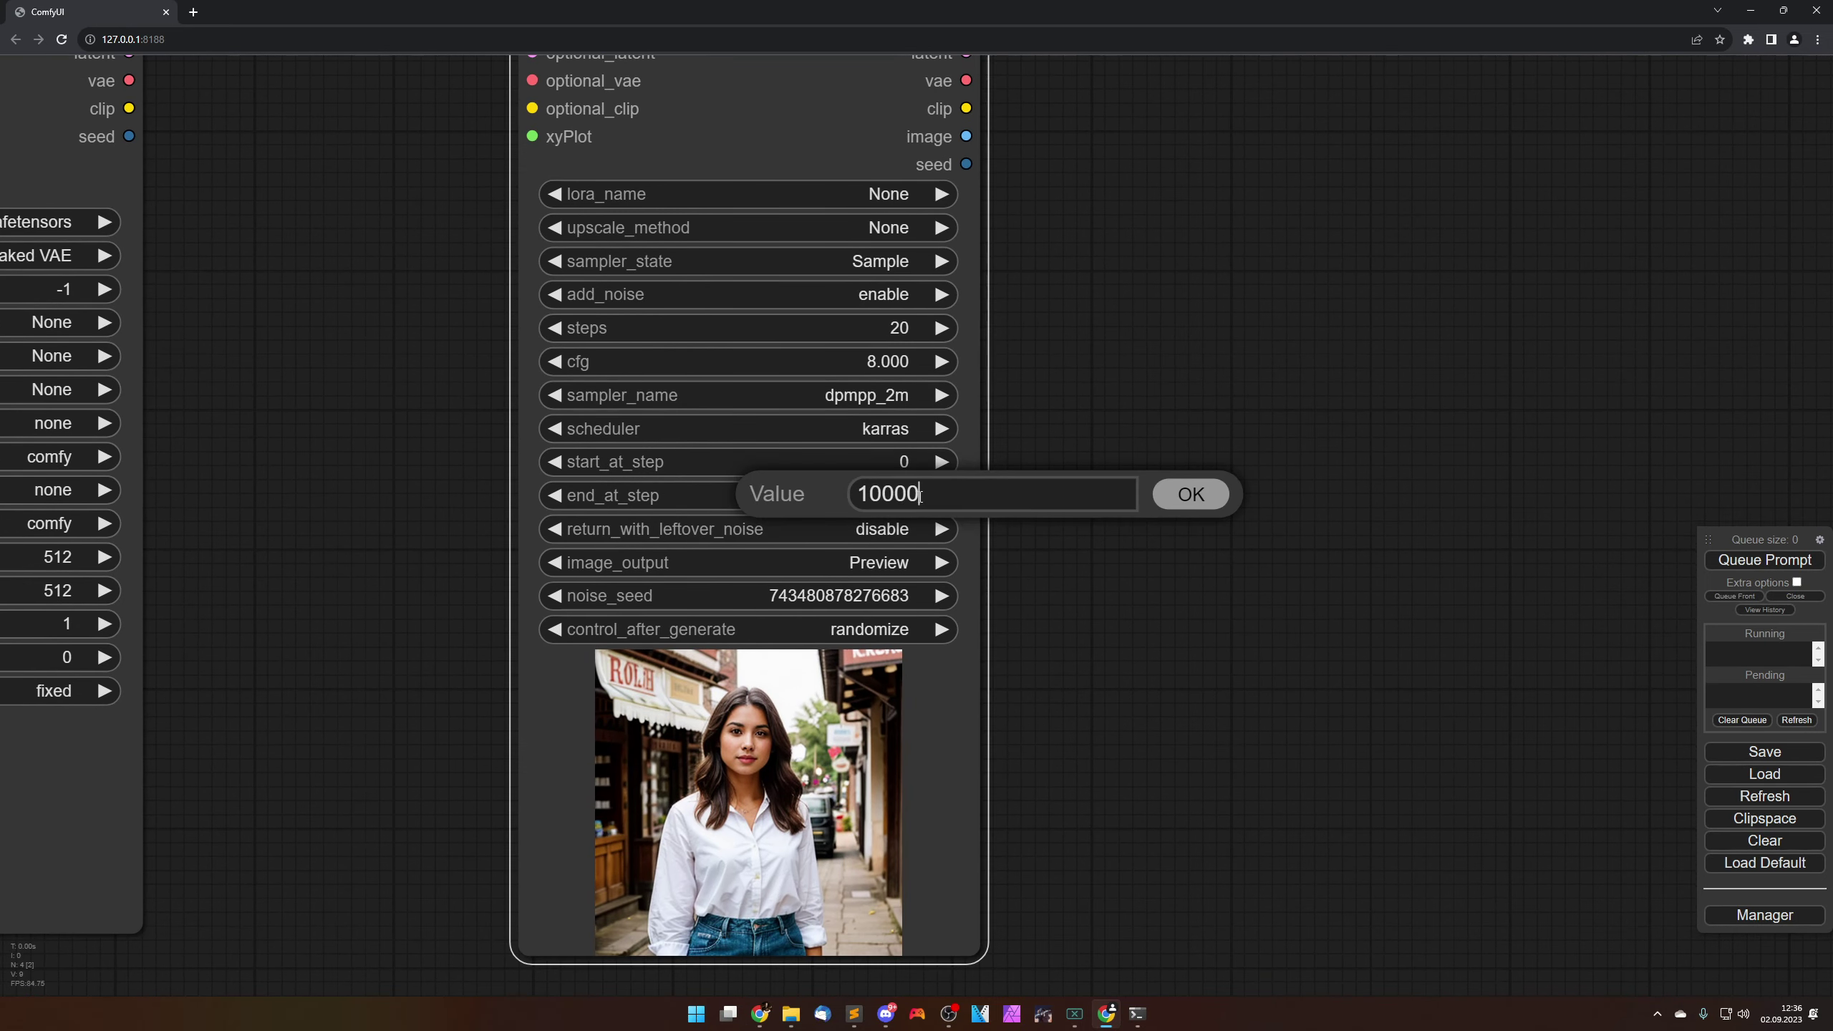
pyautogui.hotkey('ctrl', 'a')
pyautogui.write('5')
pyautogui.press('Return')
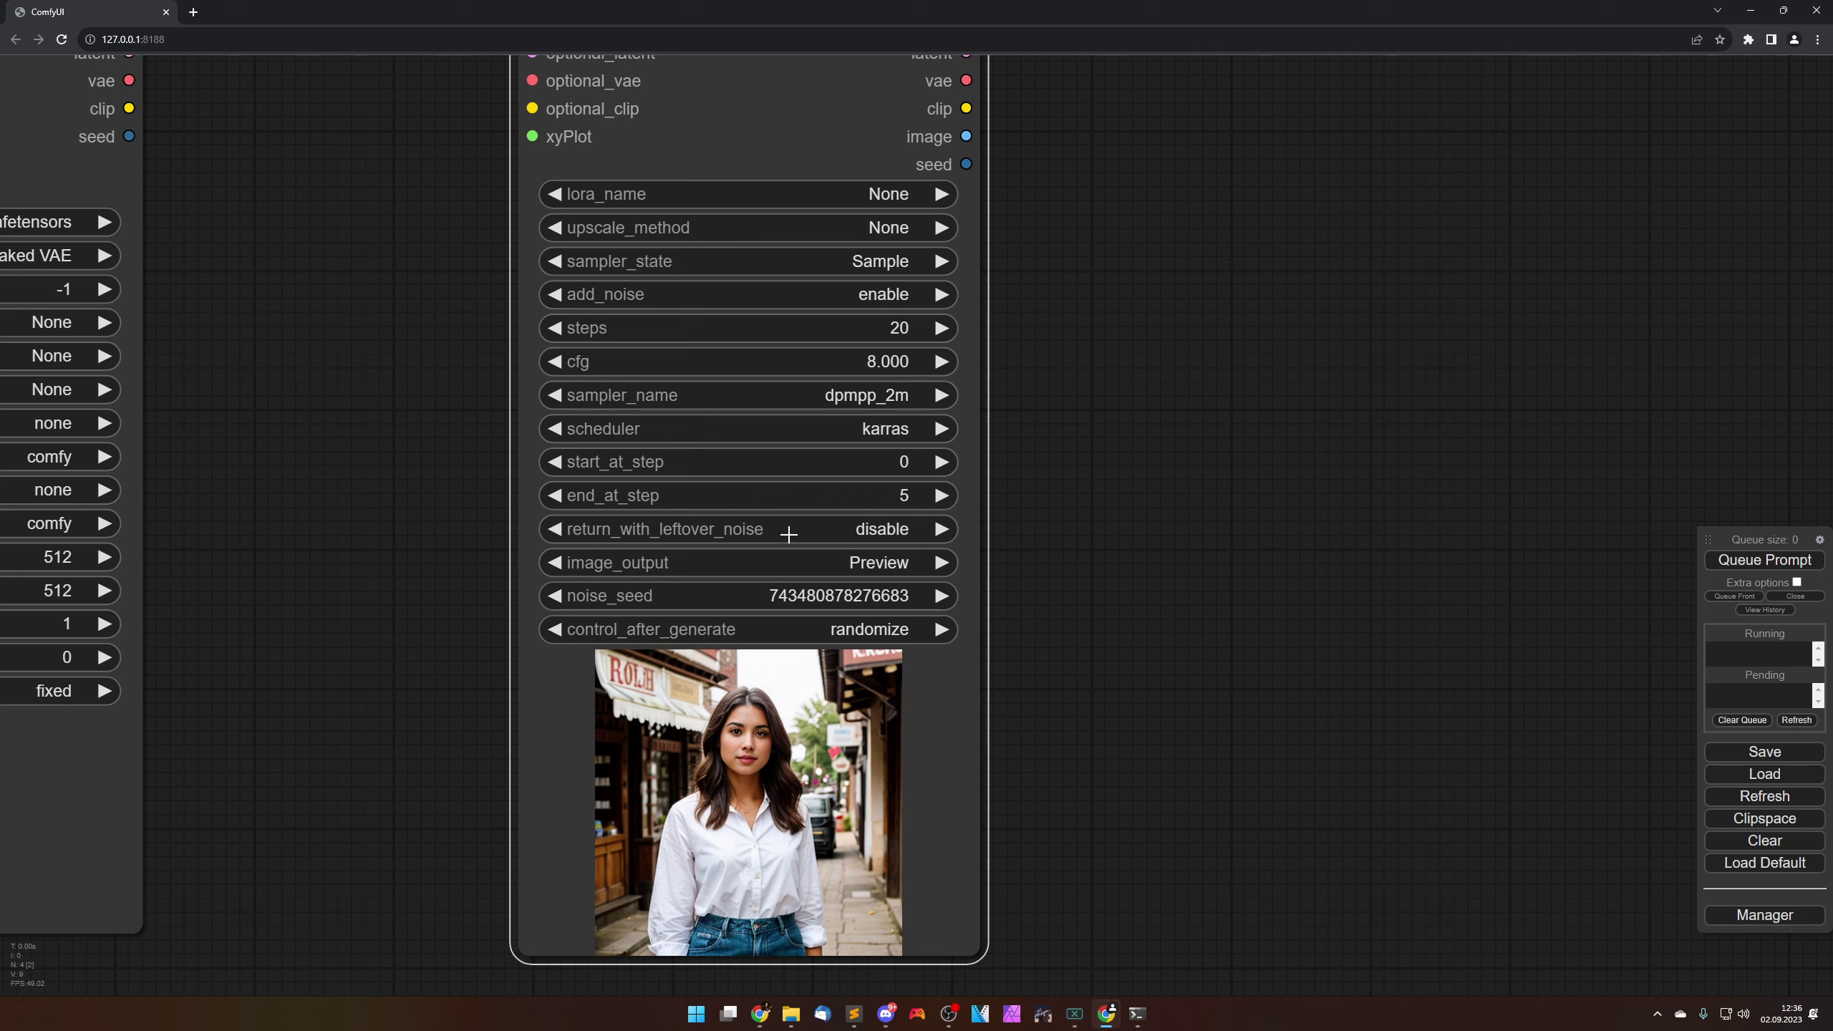
pyautogui.click(881, 532)
pyautogui.click(882, 556)
# Step: Queue the prompt again with the shortened sampling and examine the new preview image up close
pyautogui.scroll(-3, 1133, 607)
pyautogui.click(1746, 560)
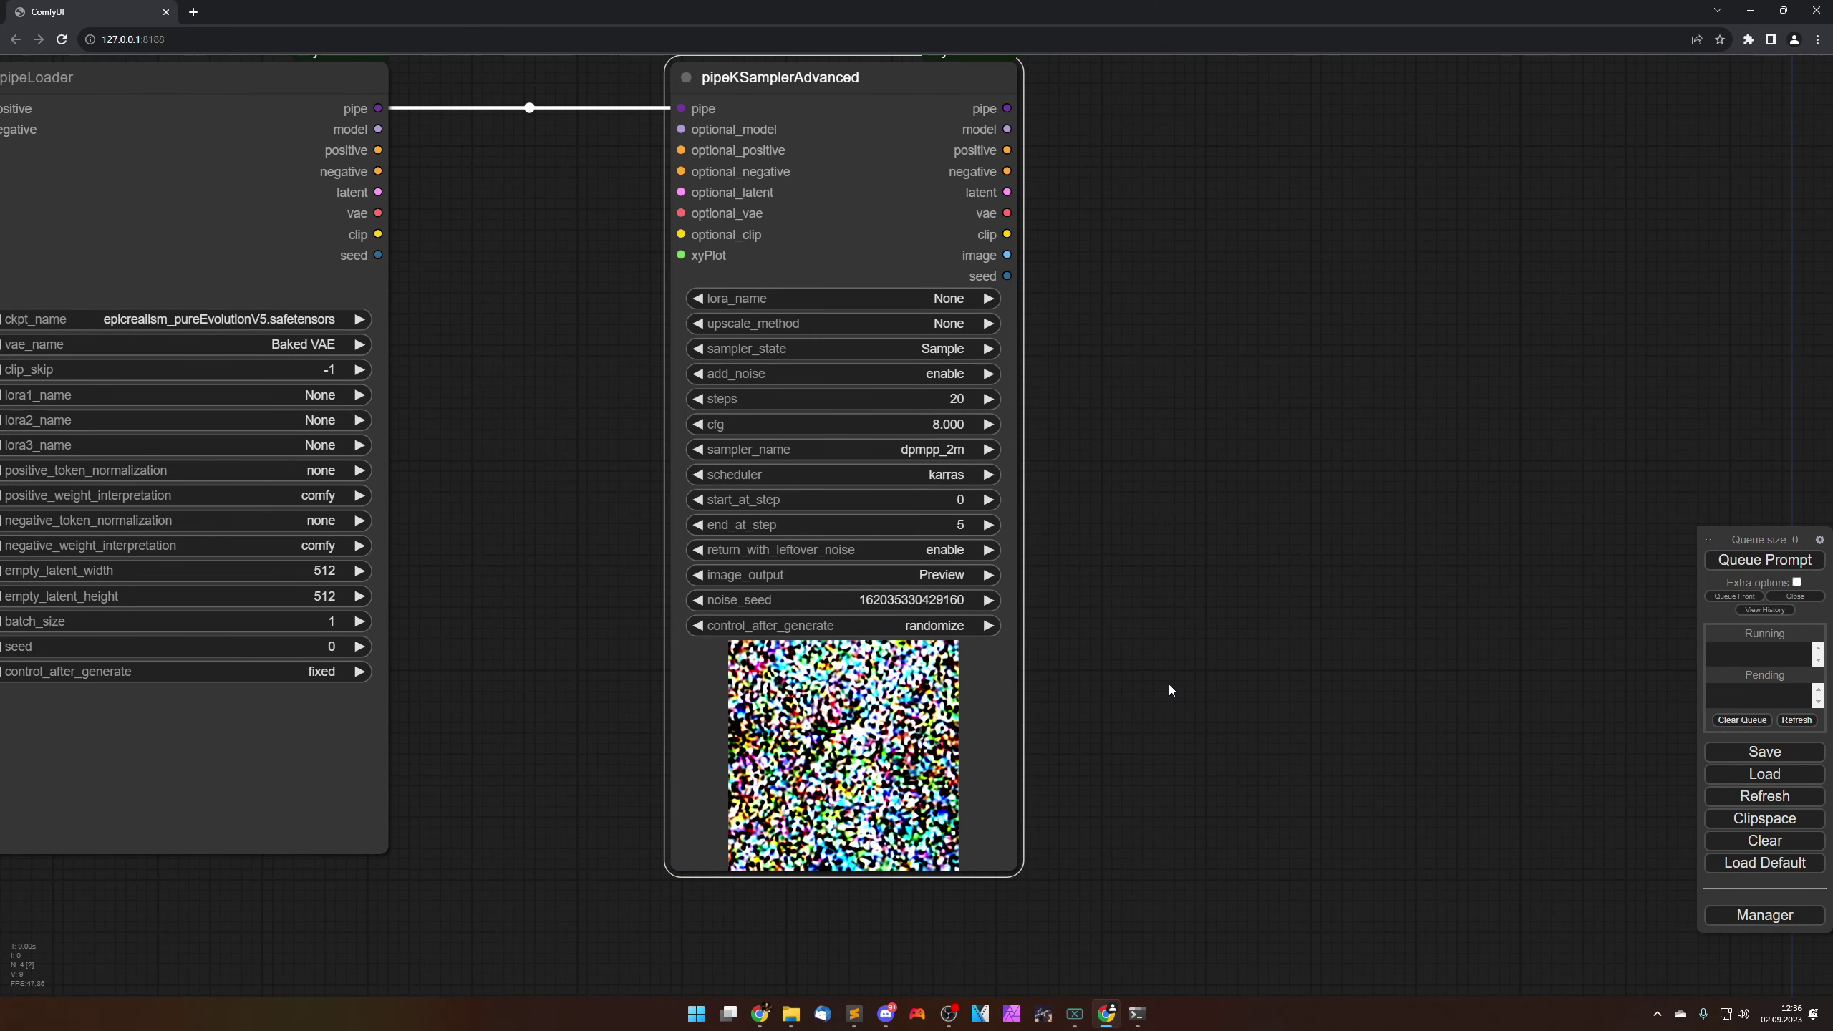
pyautogui.moveTo(1169, 686); pyautogui.dragTo(1209, 507)
pyautogui.scroll(5, 1186, 579)
pyautogui.moveTo(1147, 605); pyautogui.dragTo(1459, 624)
pyautogui.scroll(1, 1486, 612)
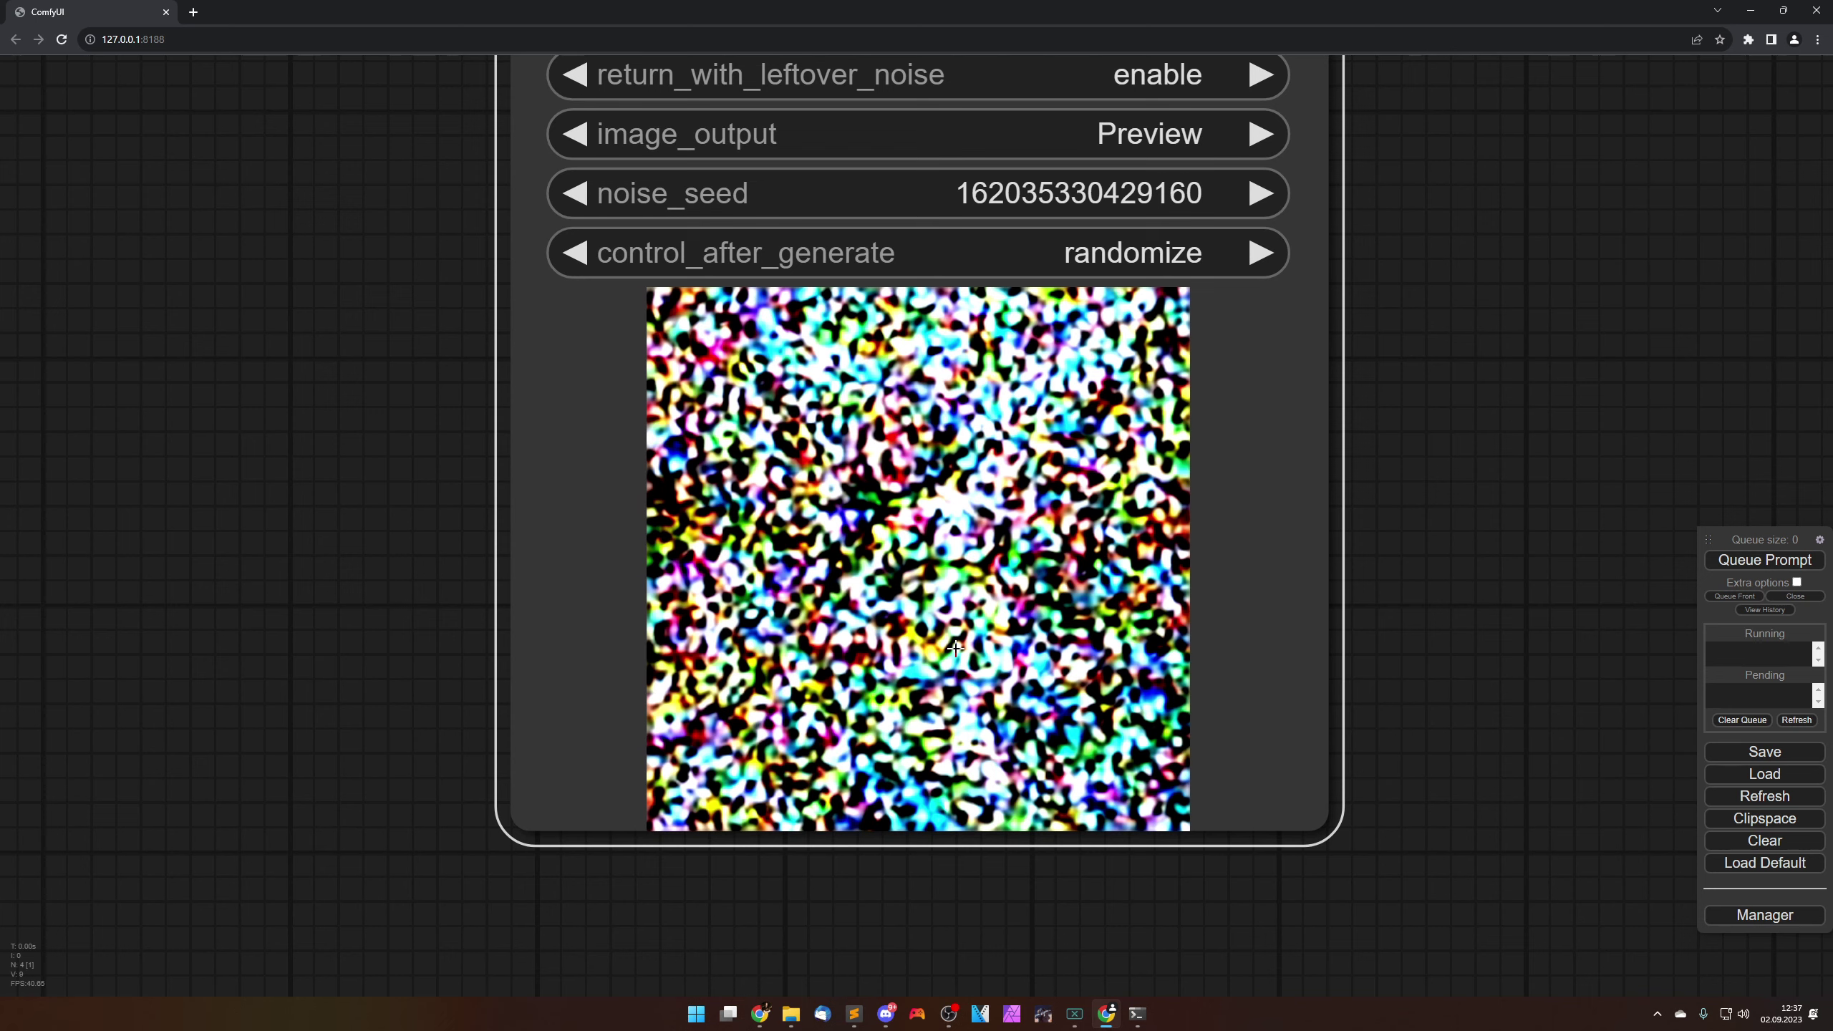
# Step: Add a second pipeKSamplerAdvanced node from the ttN pipe category in the empty area beside the existing sampler
pyautogui.scroll(-8, 954, 648)
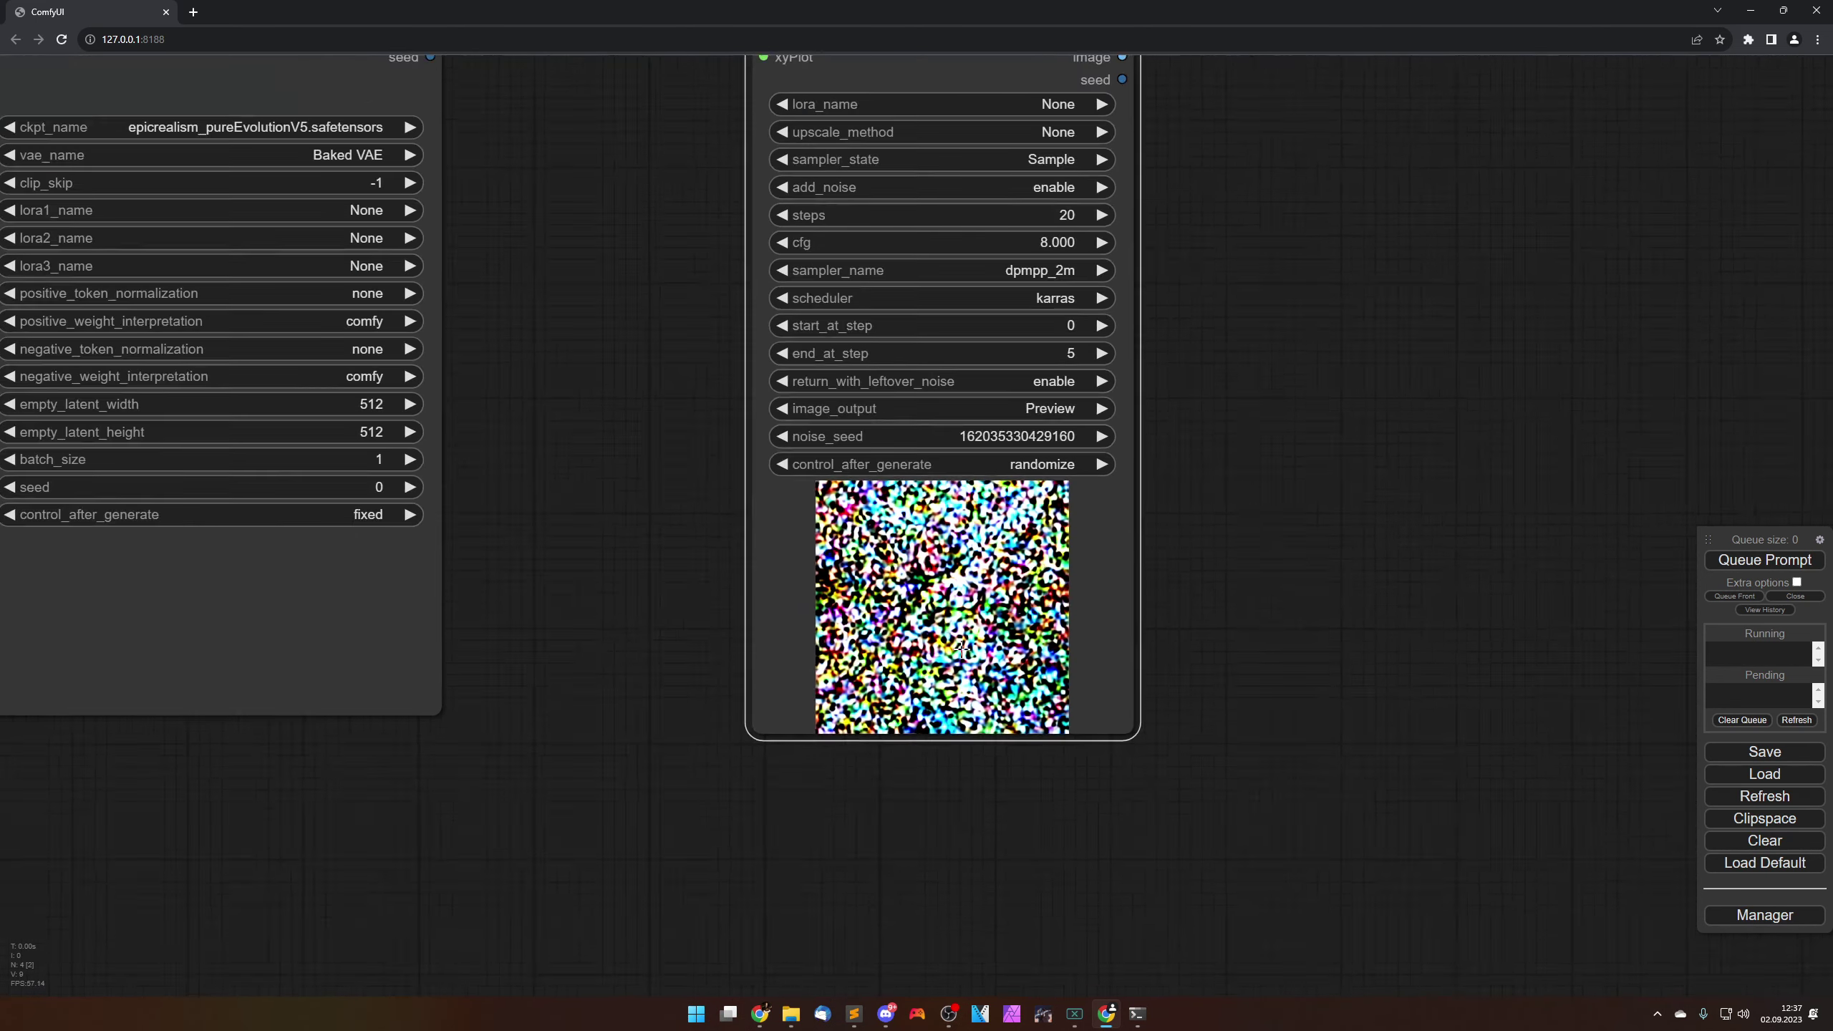
pyautogui.scroll(-3, 960, 649)
pyautogui.scroll(3, 1092, 660)
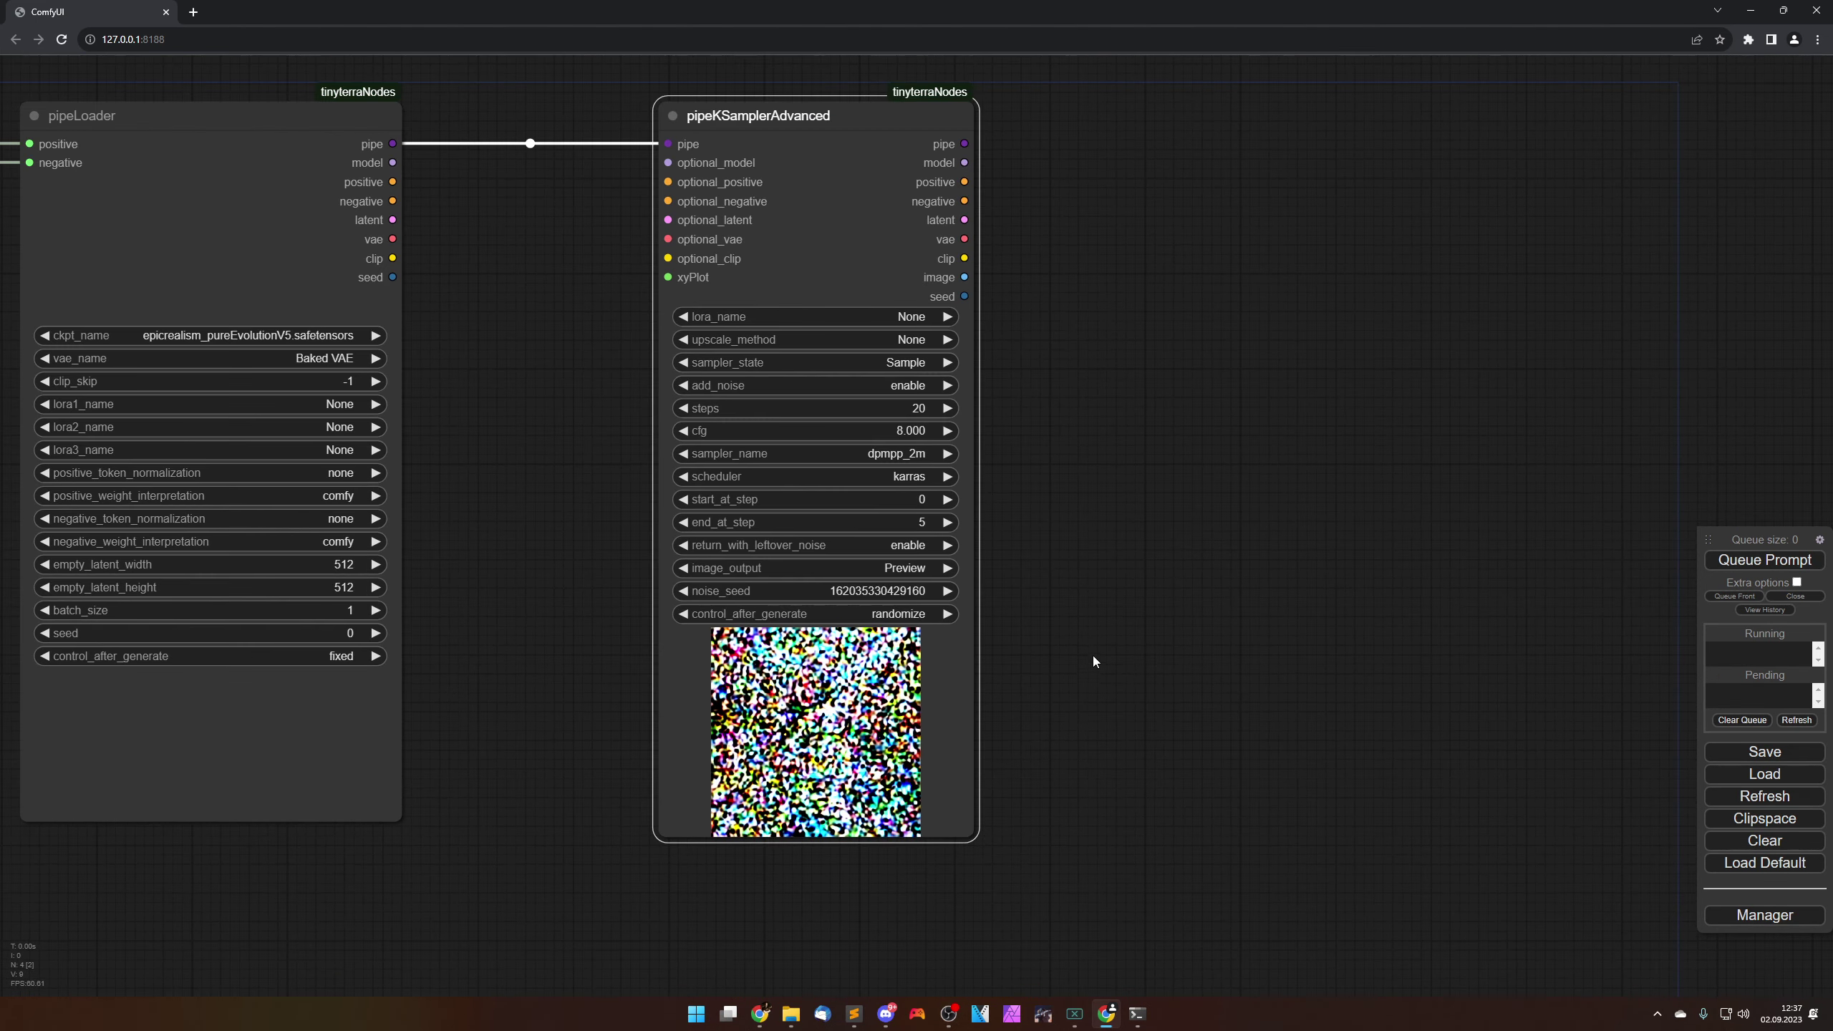
pyautogui.moveTo(1111, 578); pyautogui.dragTo(1034, 665)
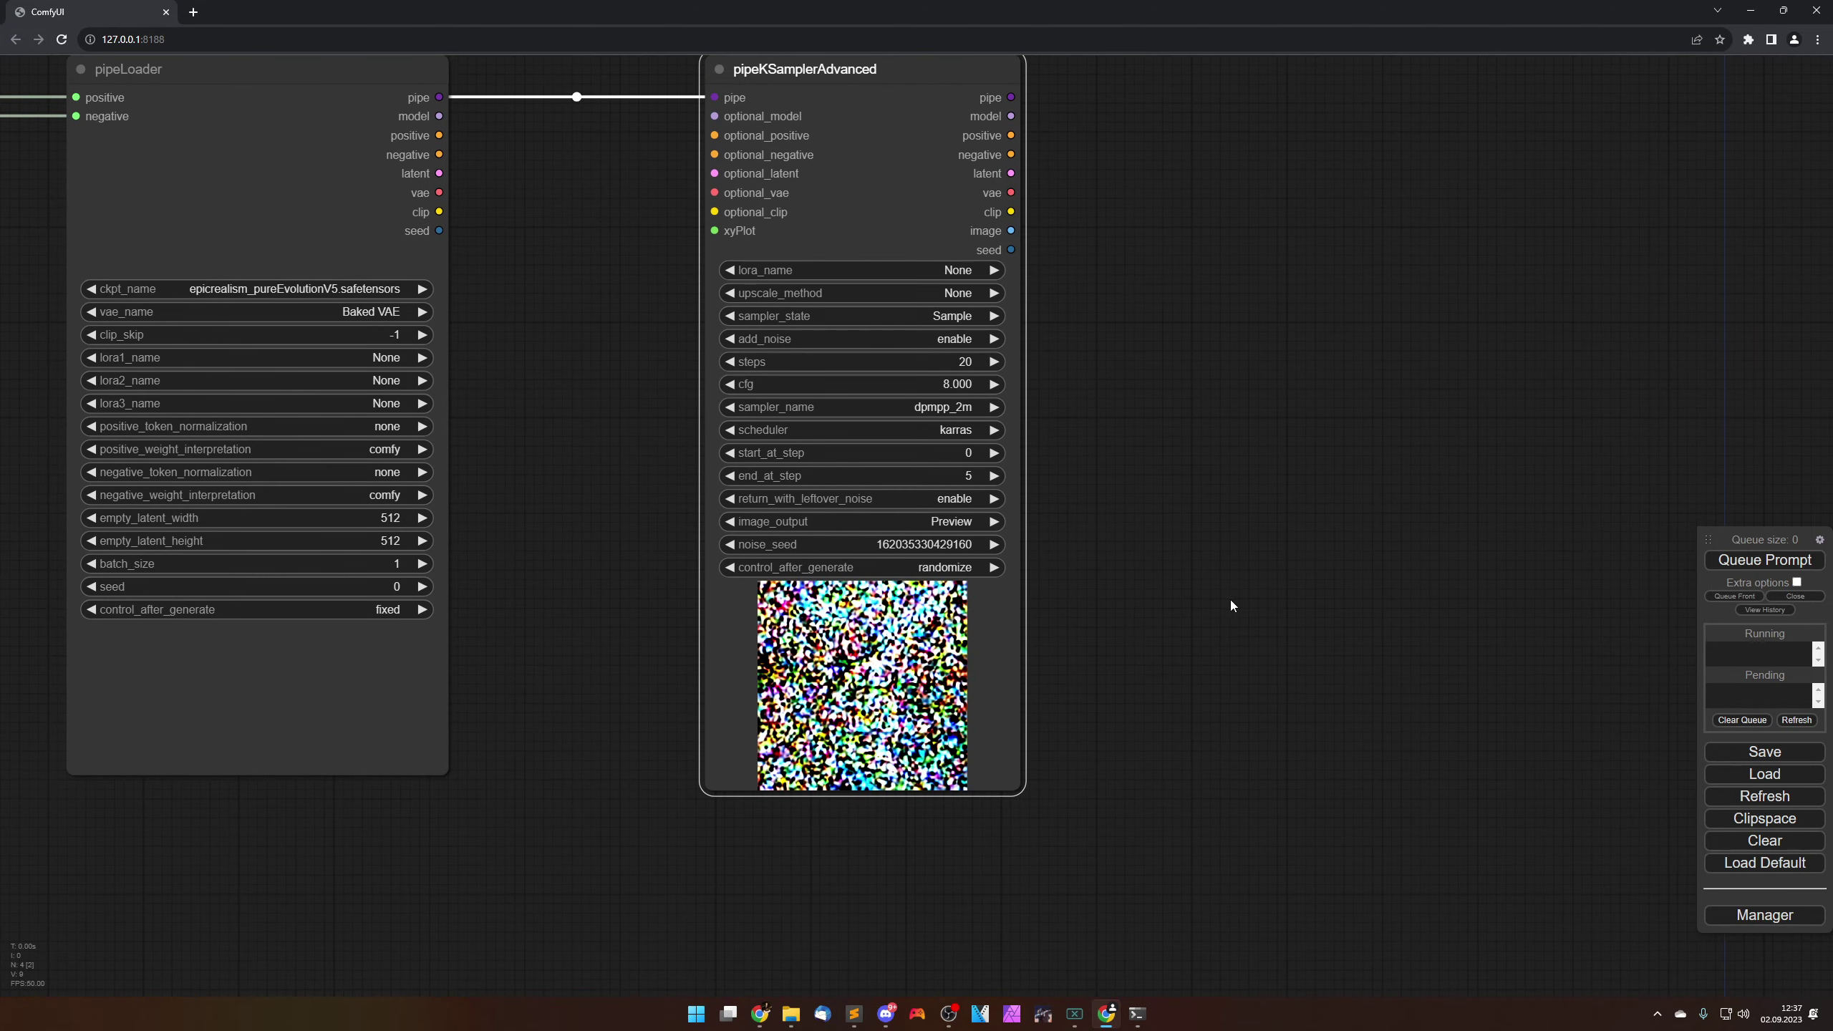
pyautogui.moveTo(1232, 602); pyautogui.dragTo(986, 671)
pyautogui.click(955, 553)
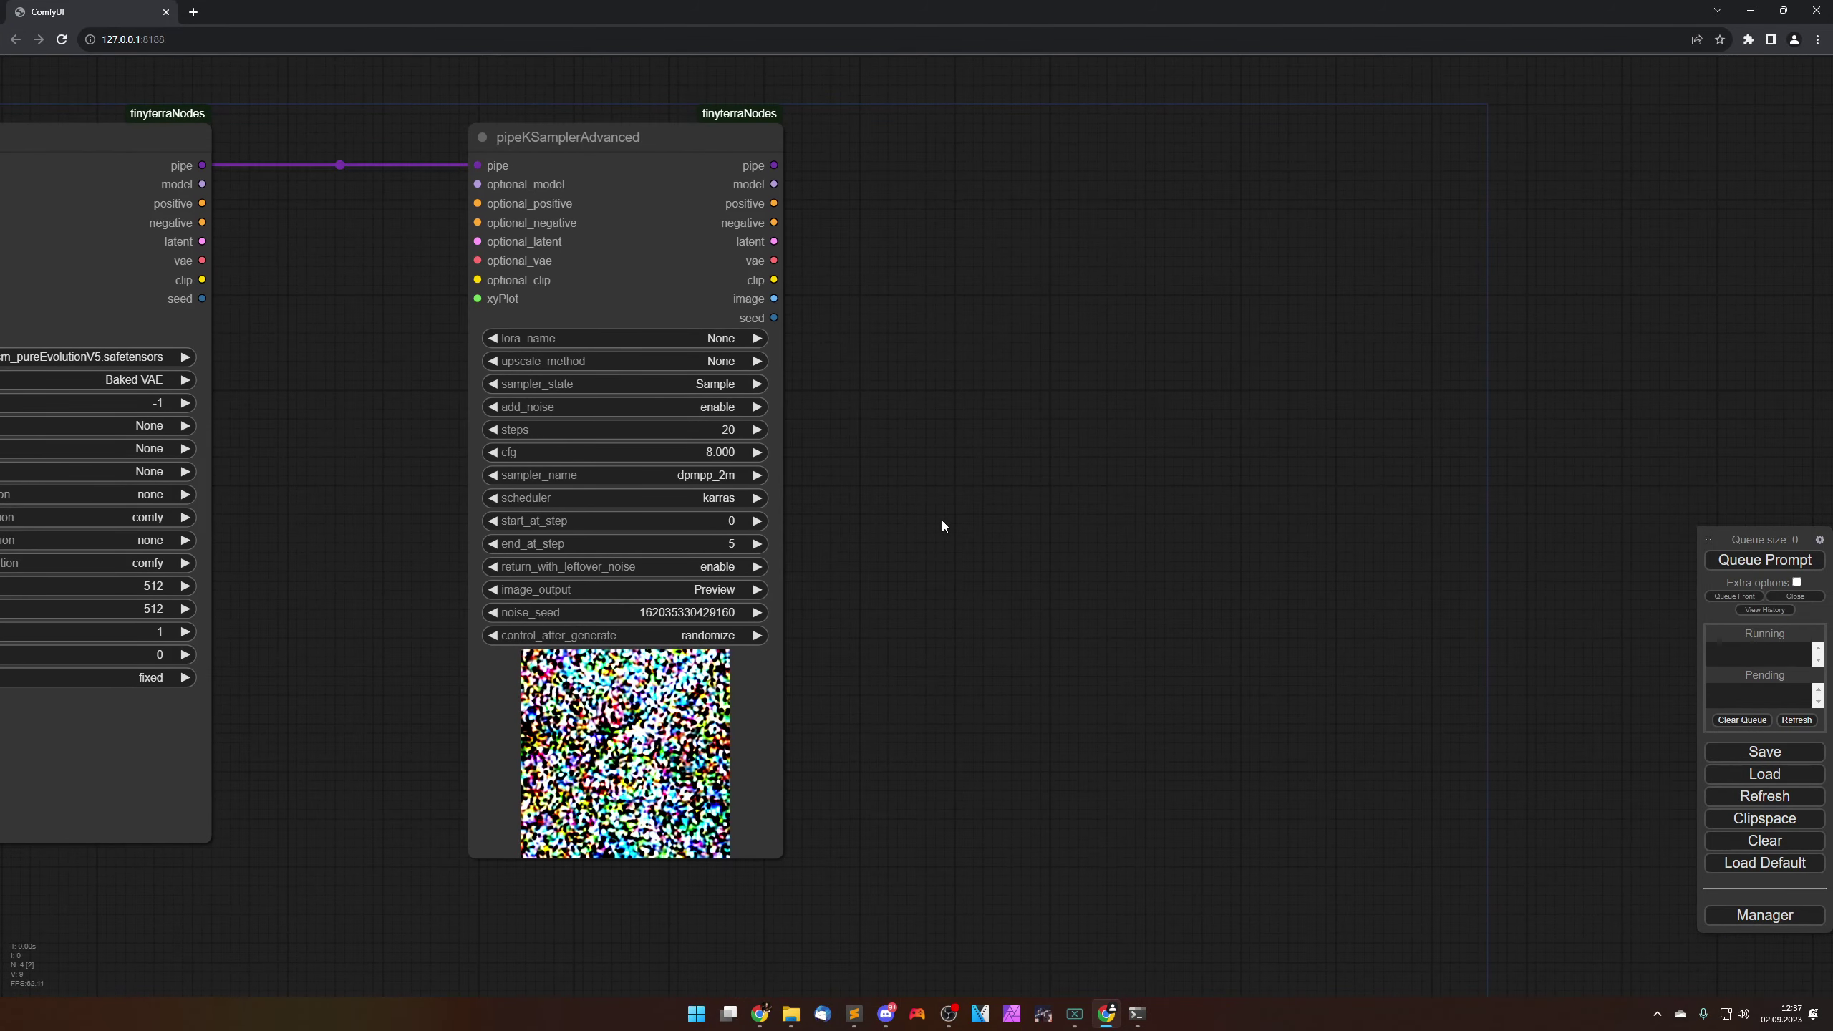
pyautogui.rightClick(940, 456)
pyautogui.click(946, 460)
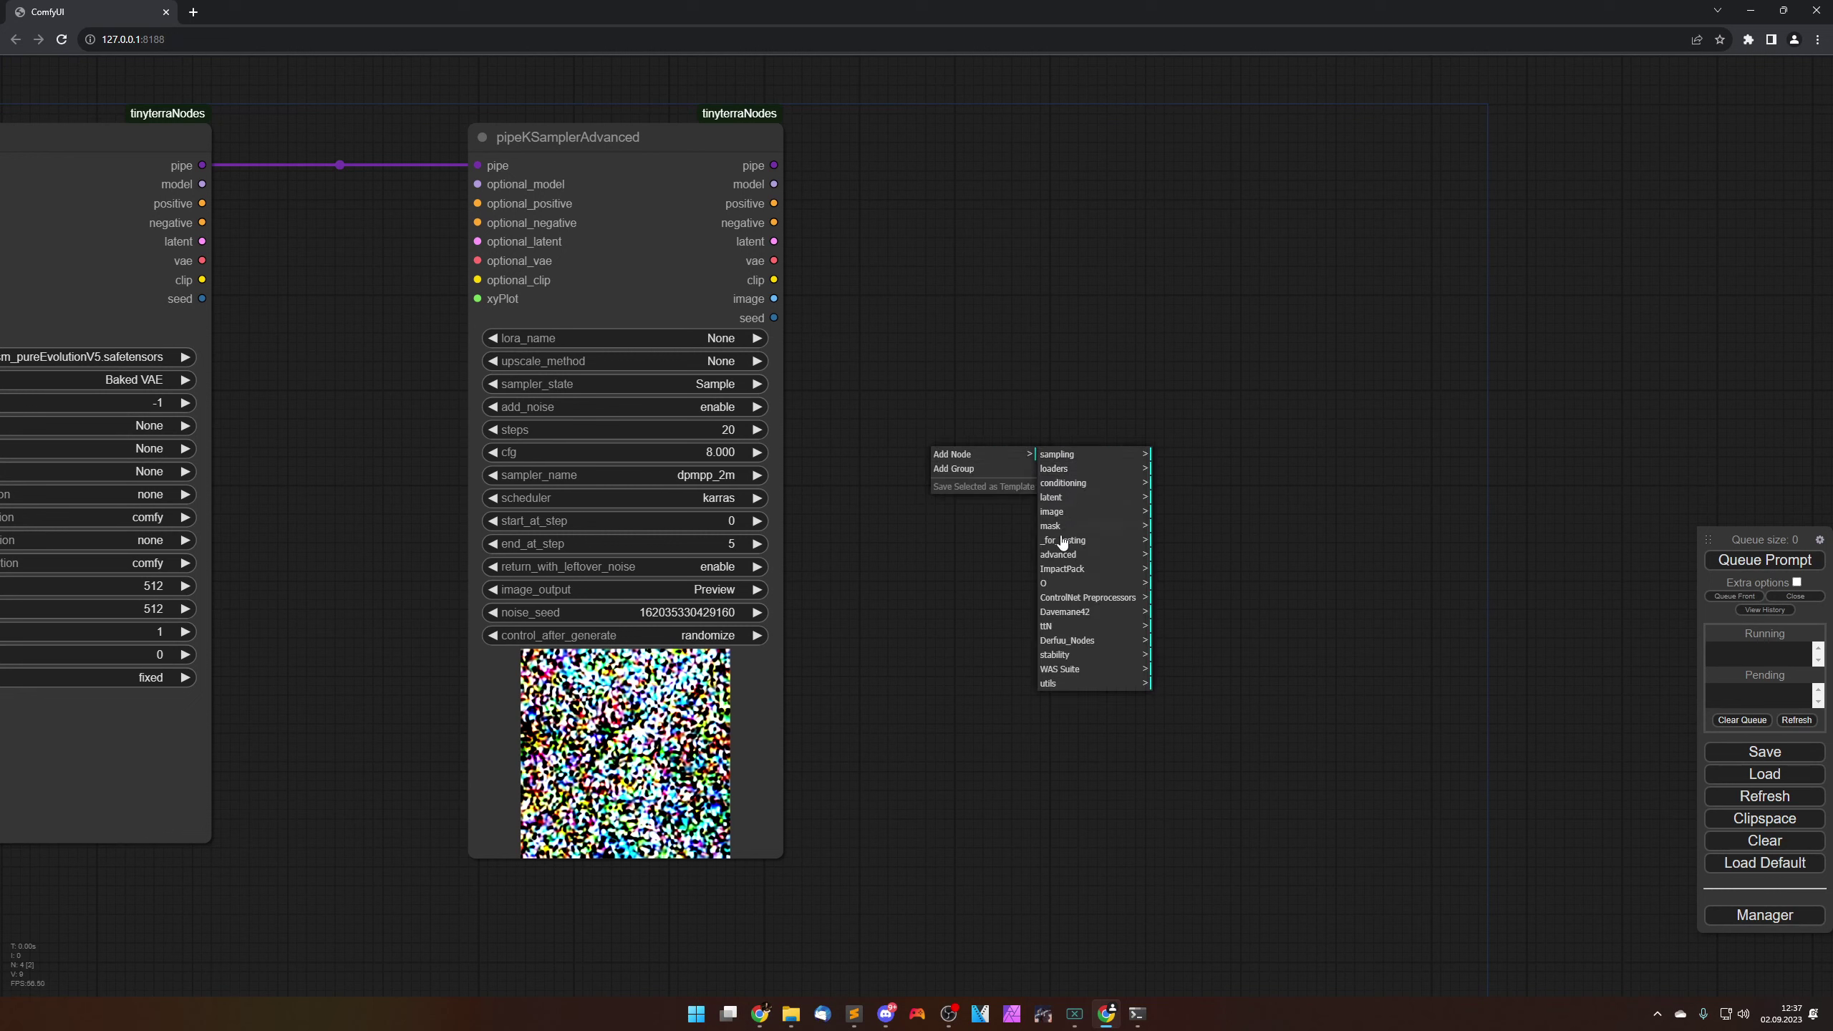
pyautogui.click(1050, 626)
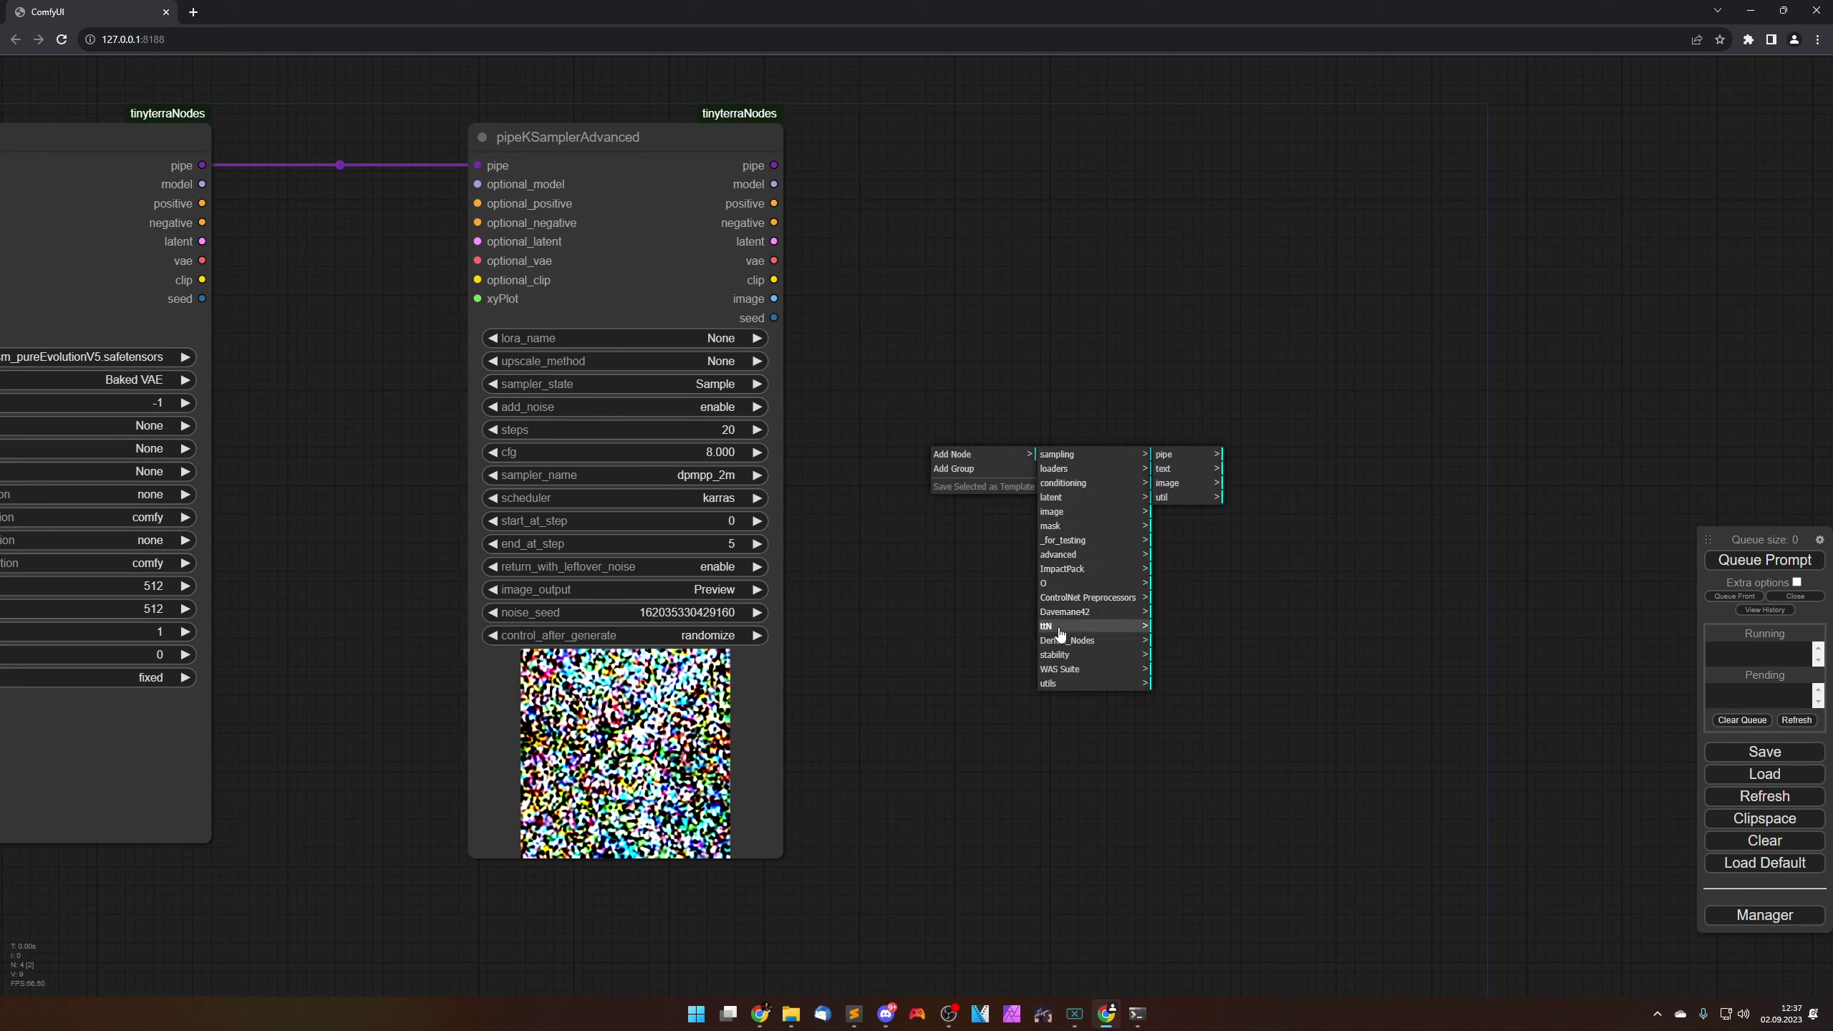
pyautogui.click(1180, 456)
pyautogui.click(1264, 489)
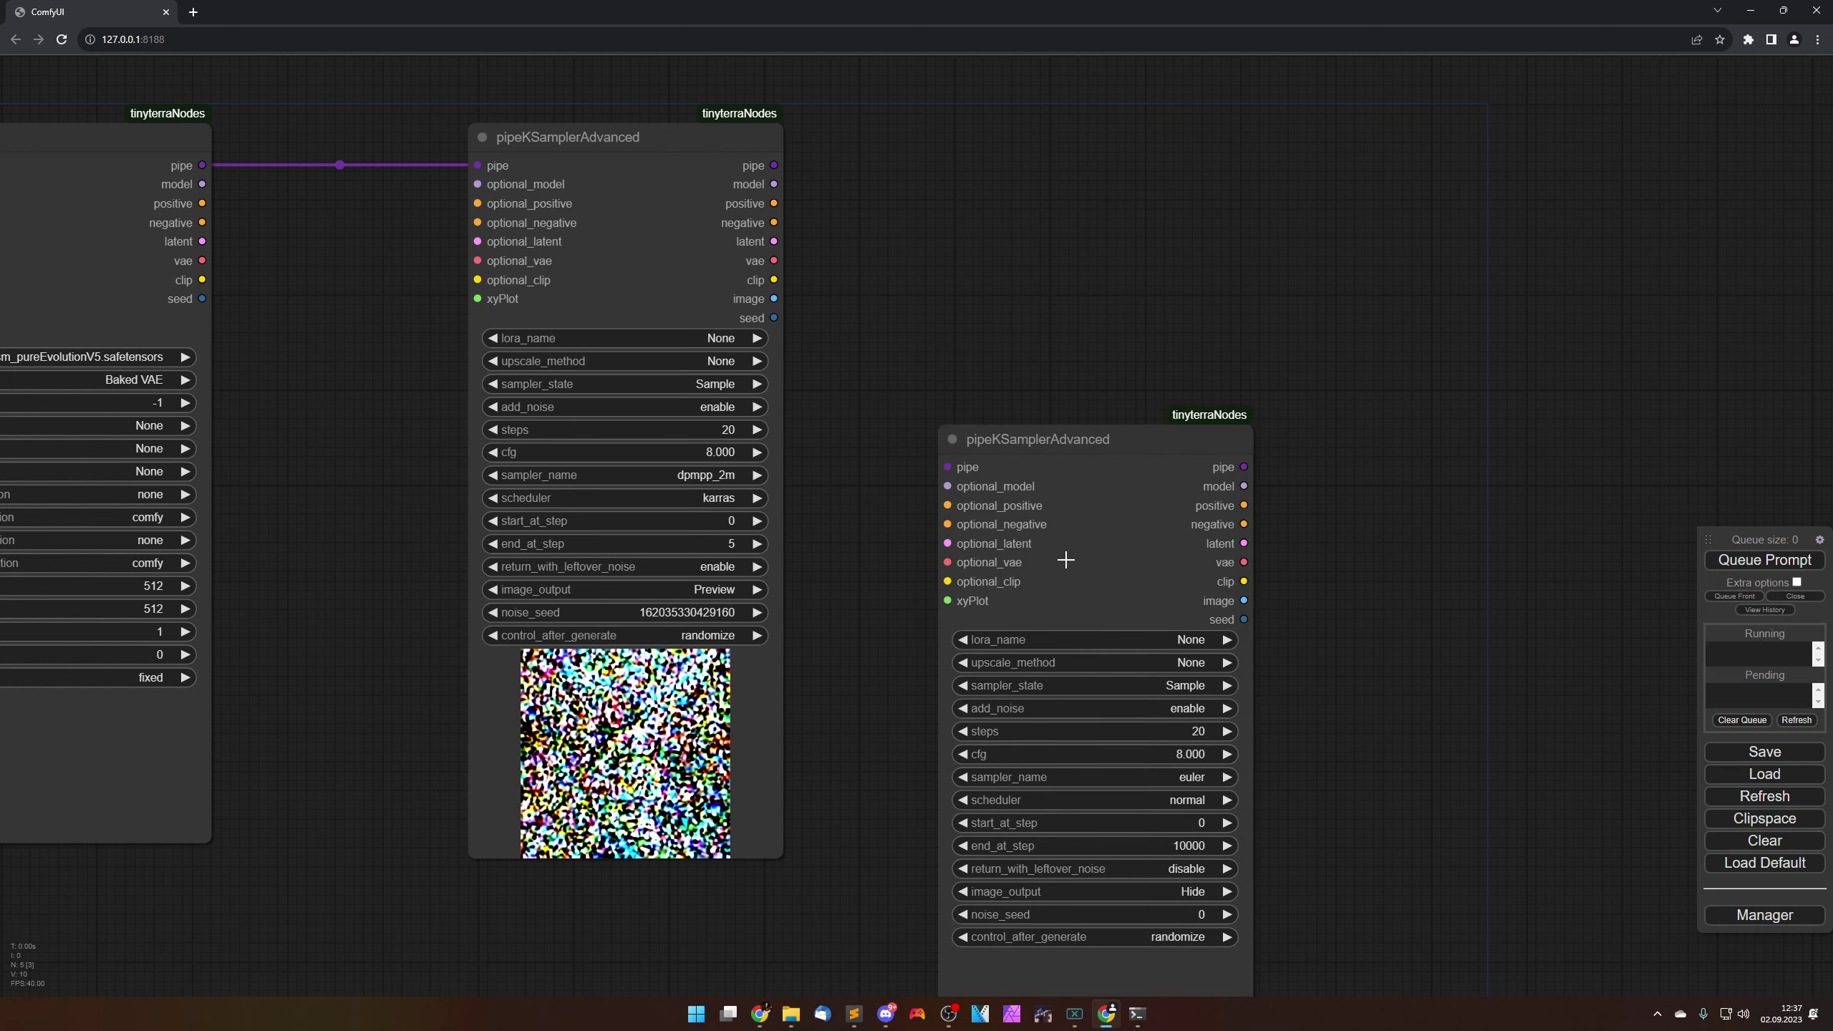
# Step: Align the new pipeKSamplerAdvanced node beside the first one and connect the first sampler's pipe output to its pipe input
pyautogui.moveTo(1066, 560); pyautogui.dragTo(1073, 381)
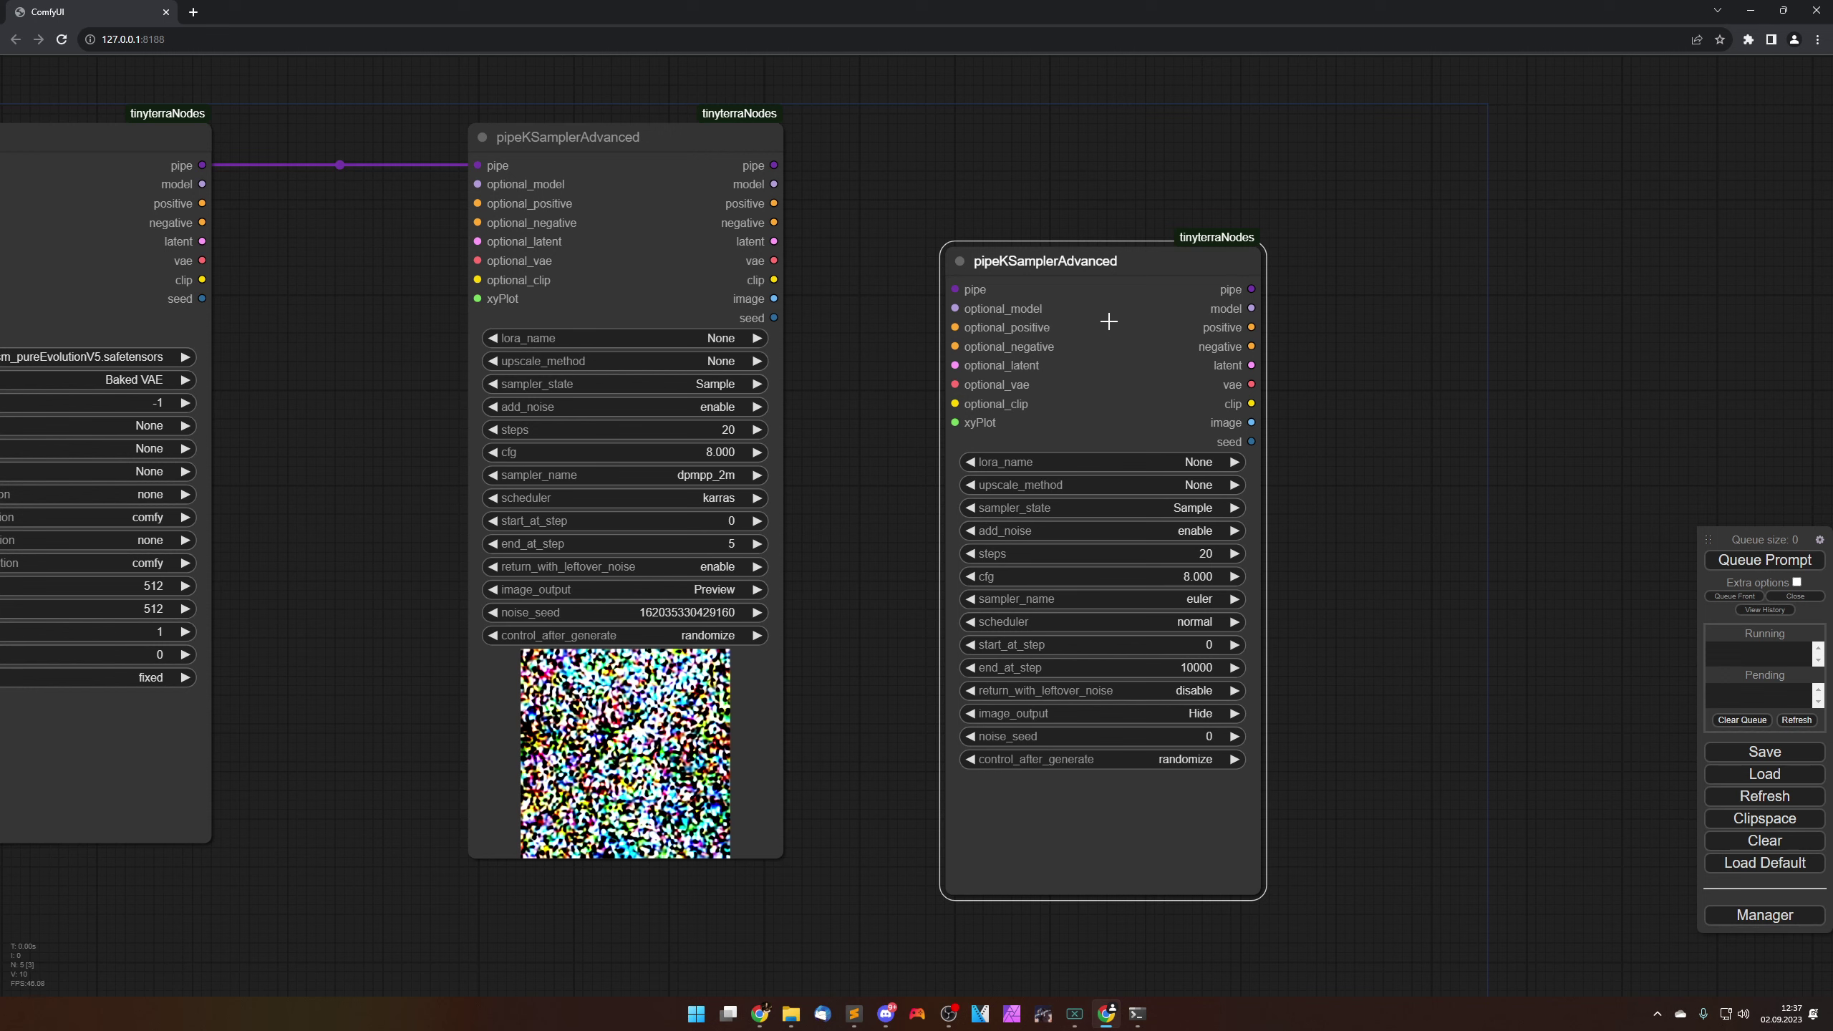
pyautogui.moveTo(1108, 321); pyautogui.dragTo(1118, 210)
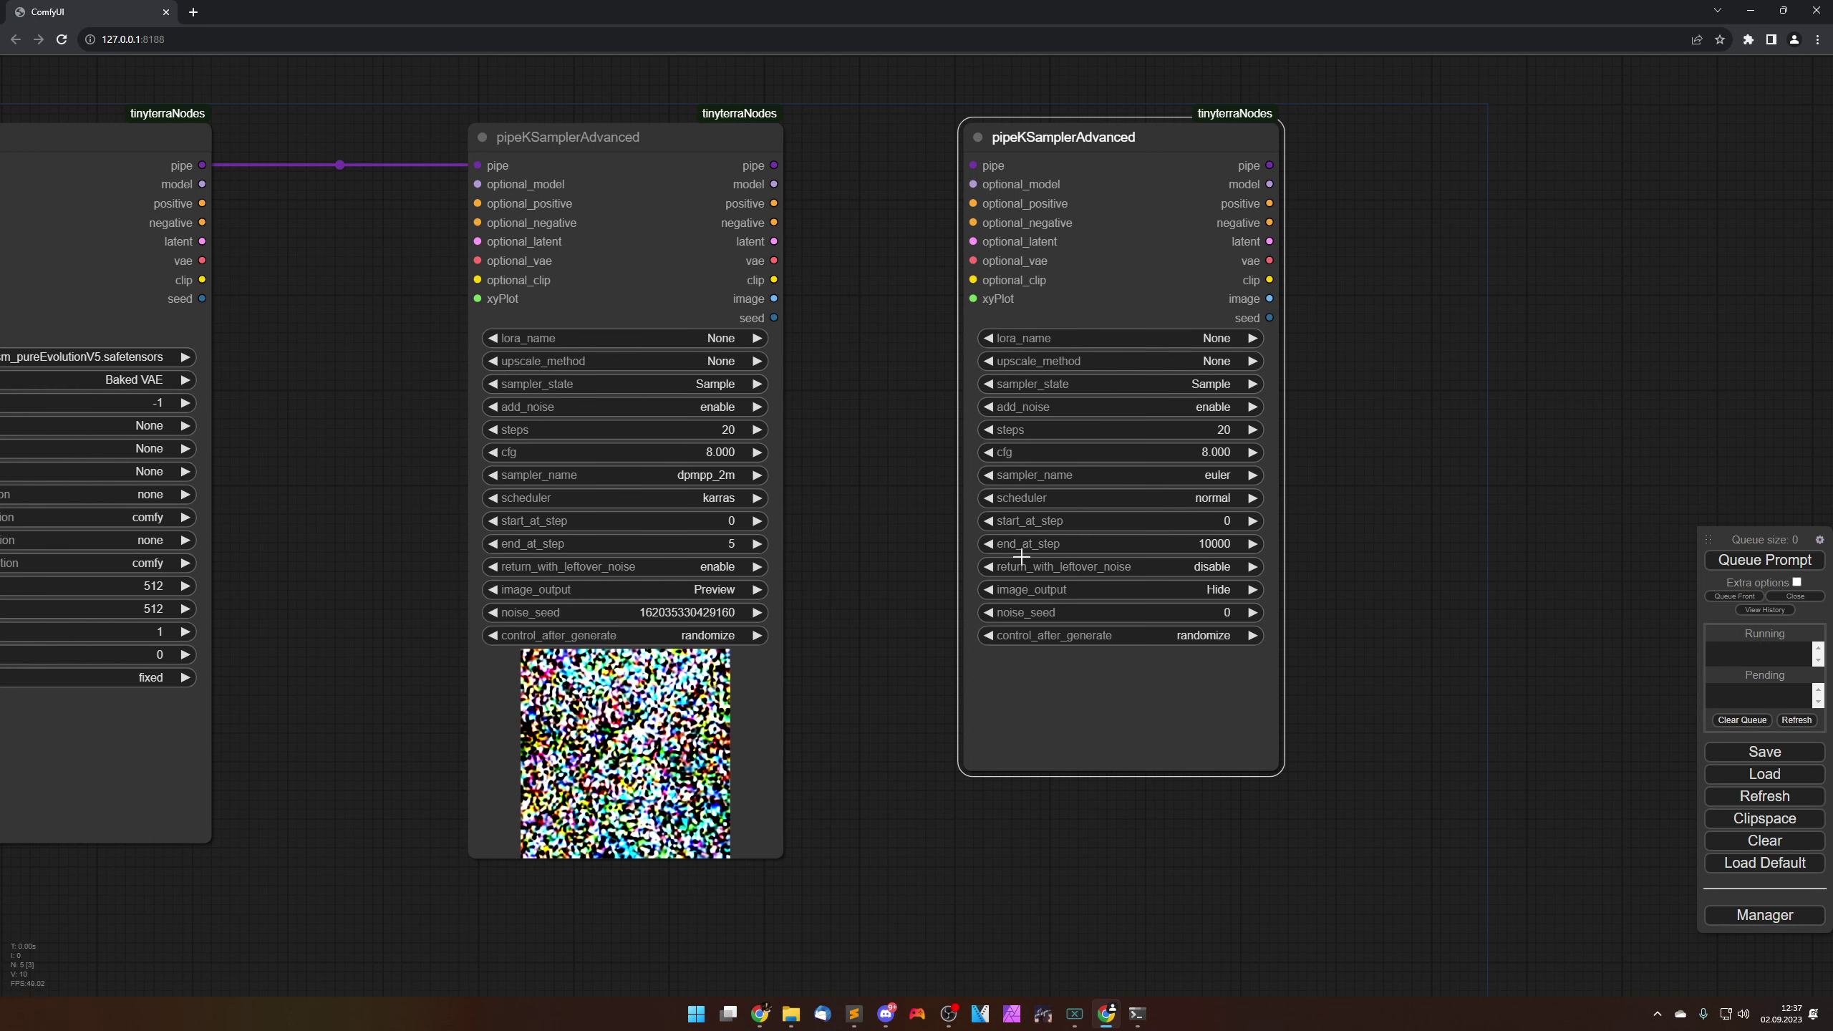
pyautogui.moveTo(889, 489); pyautogui.dragTo(872, 526)
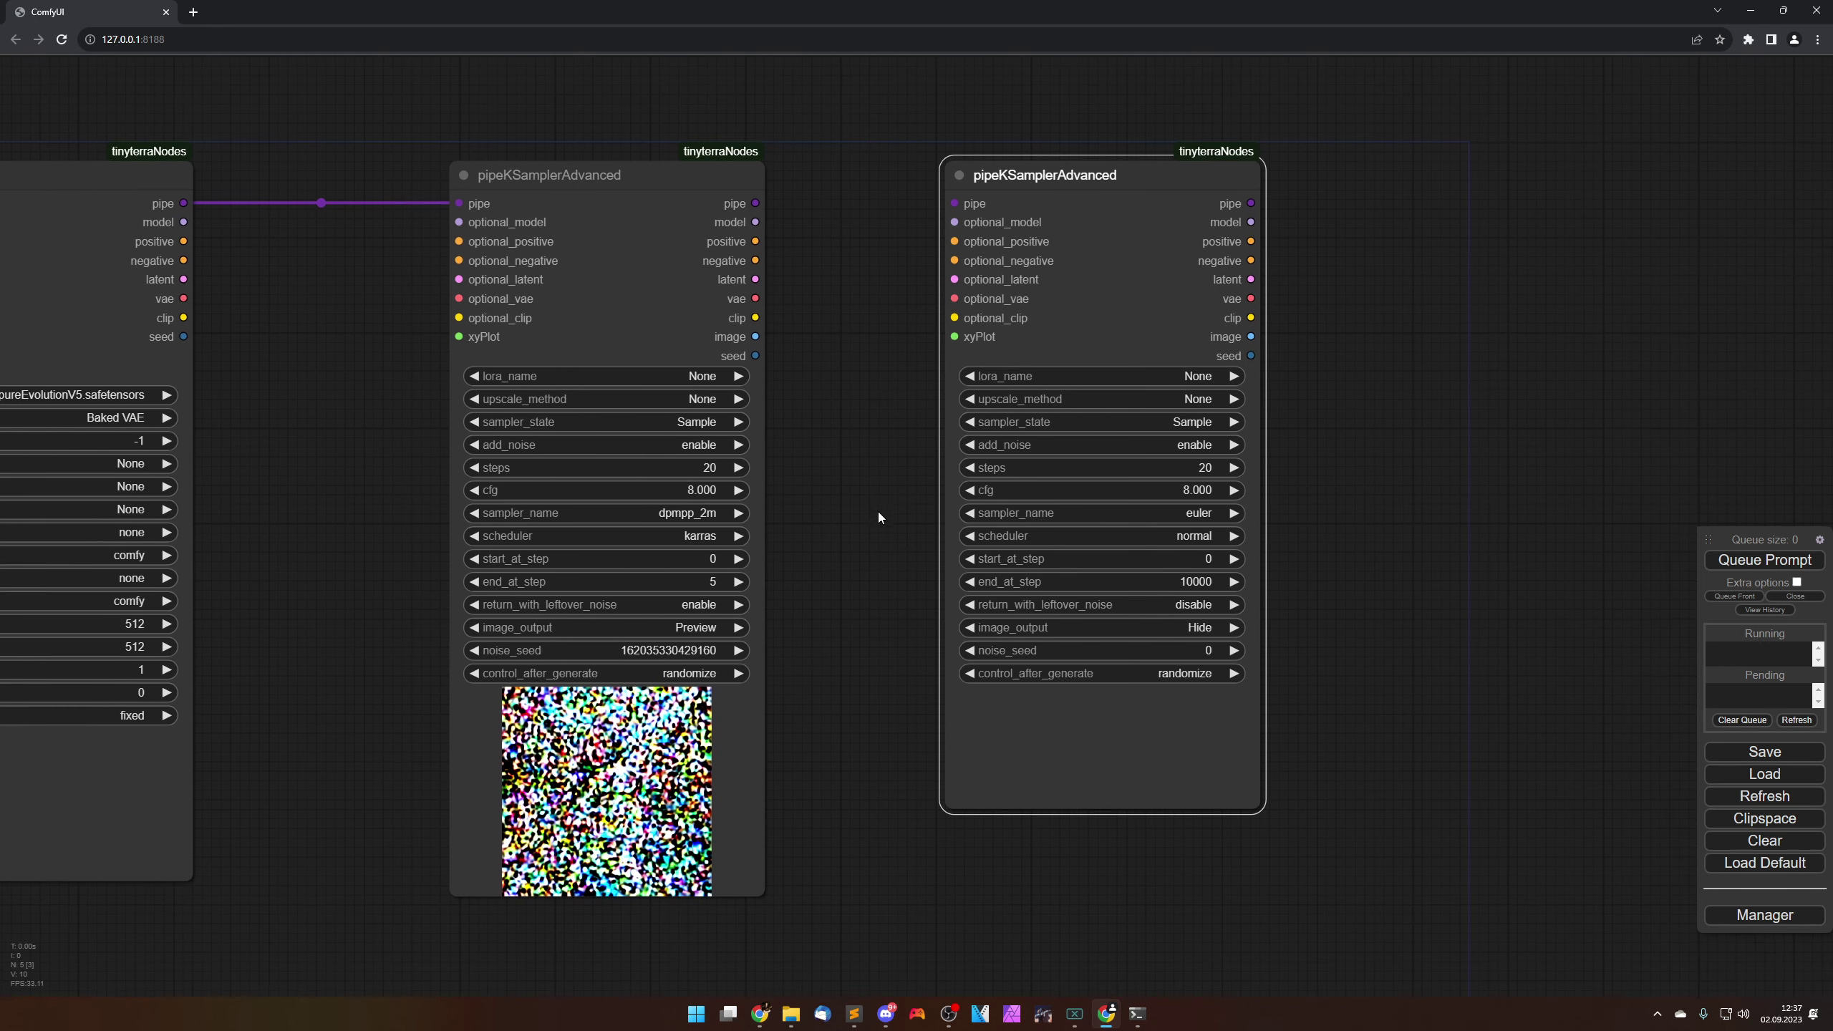
pyautogui.moveTo(755, 203); pyautogui.dragTo(953, 203)
pyautogui.scroll(-3, 853, 524)
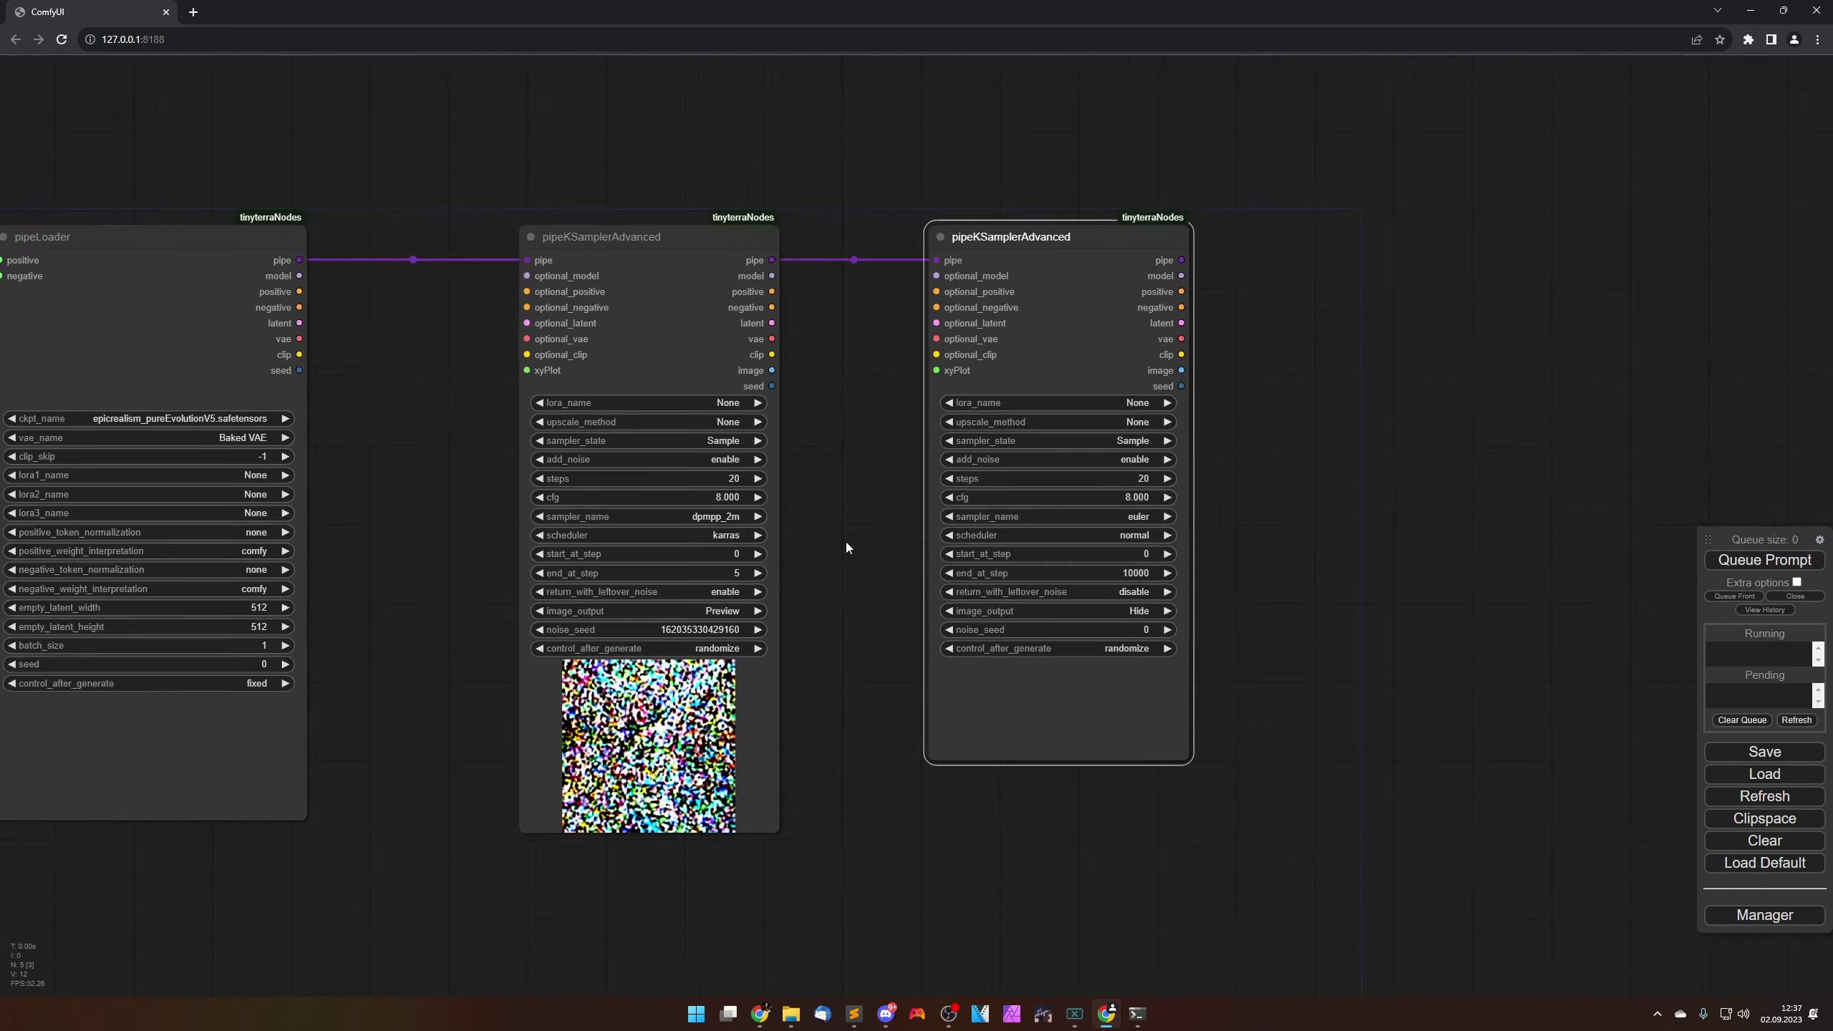
# Step: Examine the tinyterraNodes badges above the nodes and view the Badge setting in the ComfyUI Manager Menu
pyautogui.scroll(3, 837, 569)
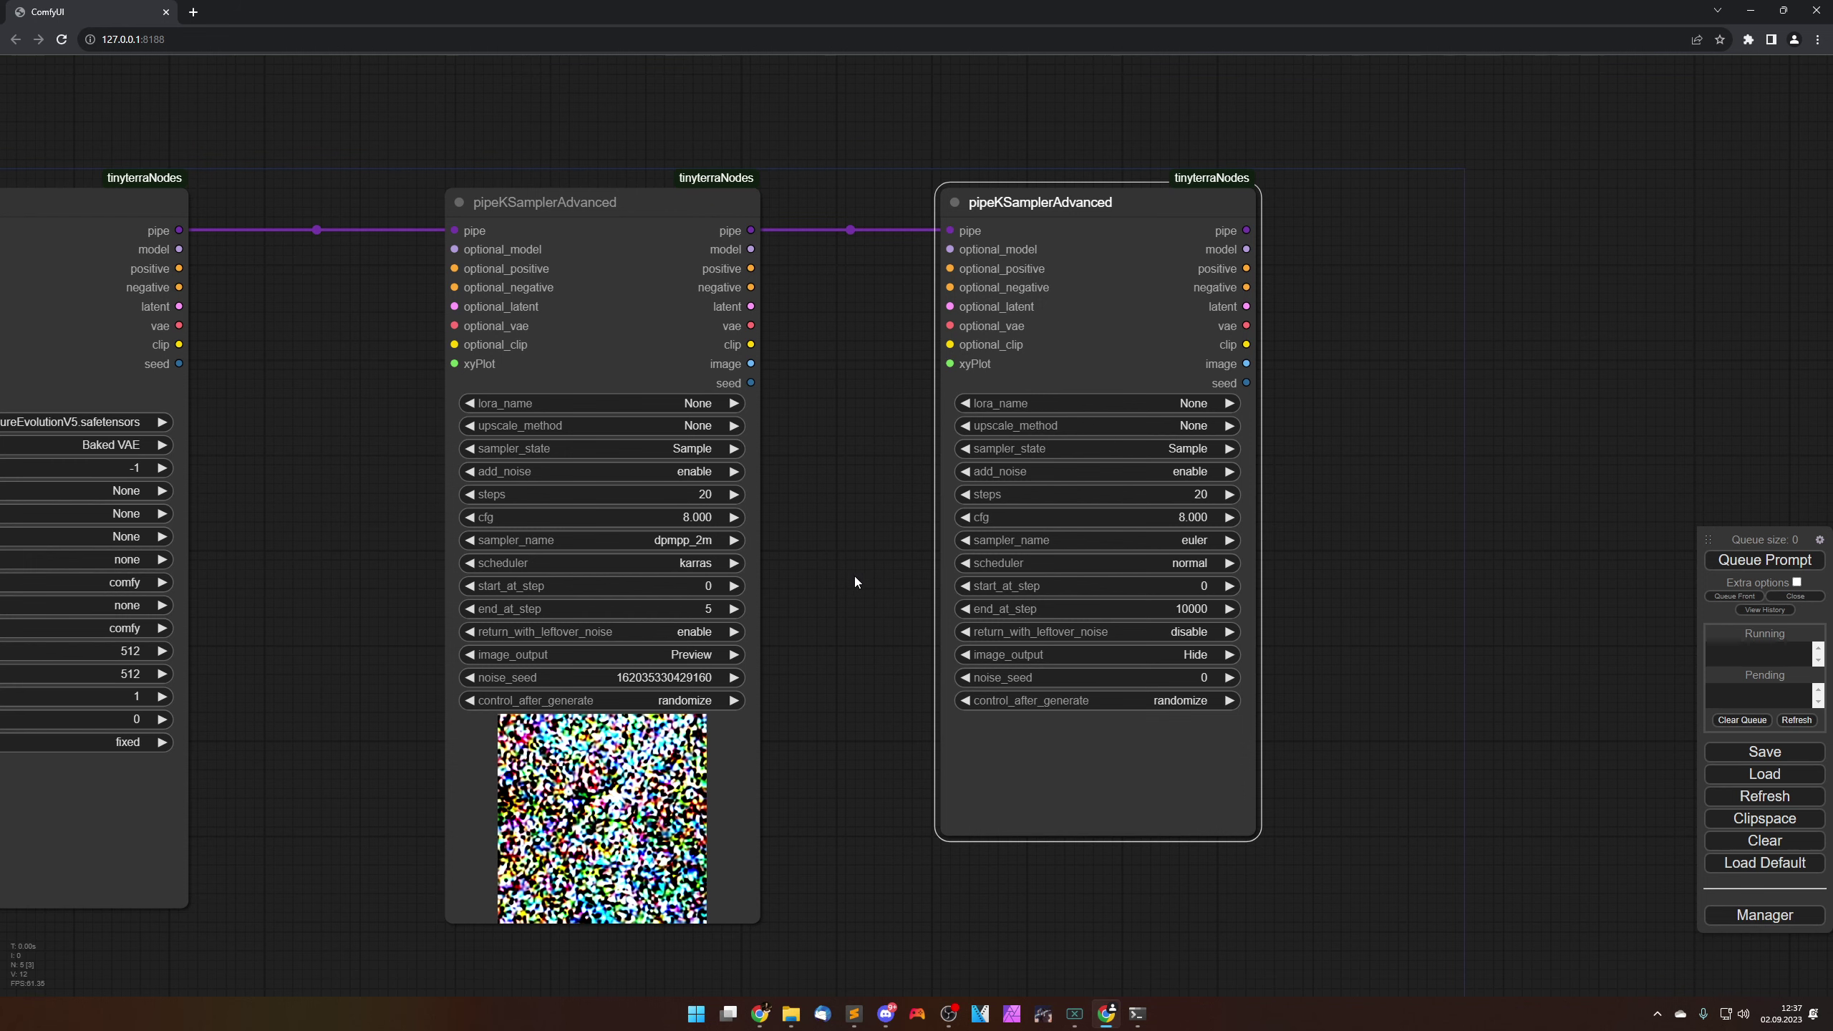
pyautogui.scroll(2, 917, 579)
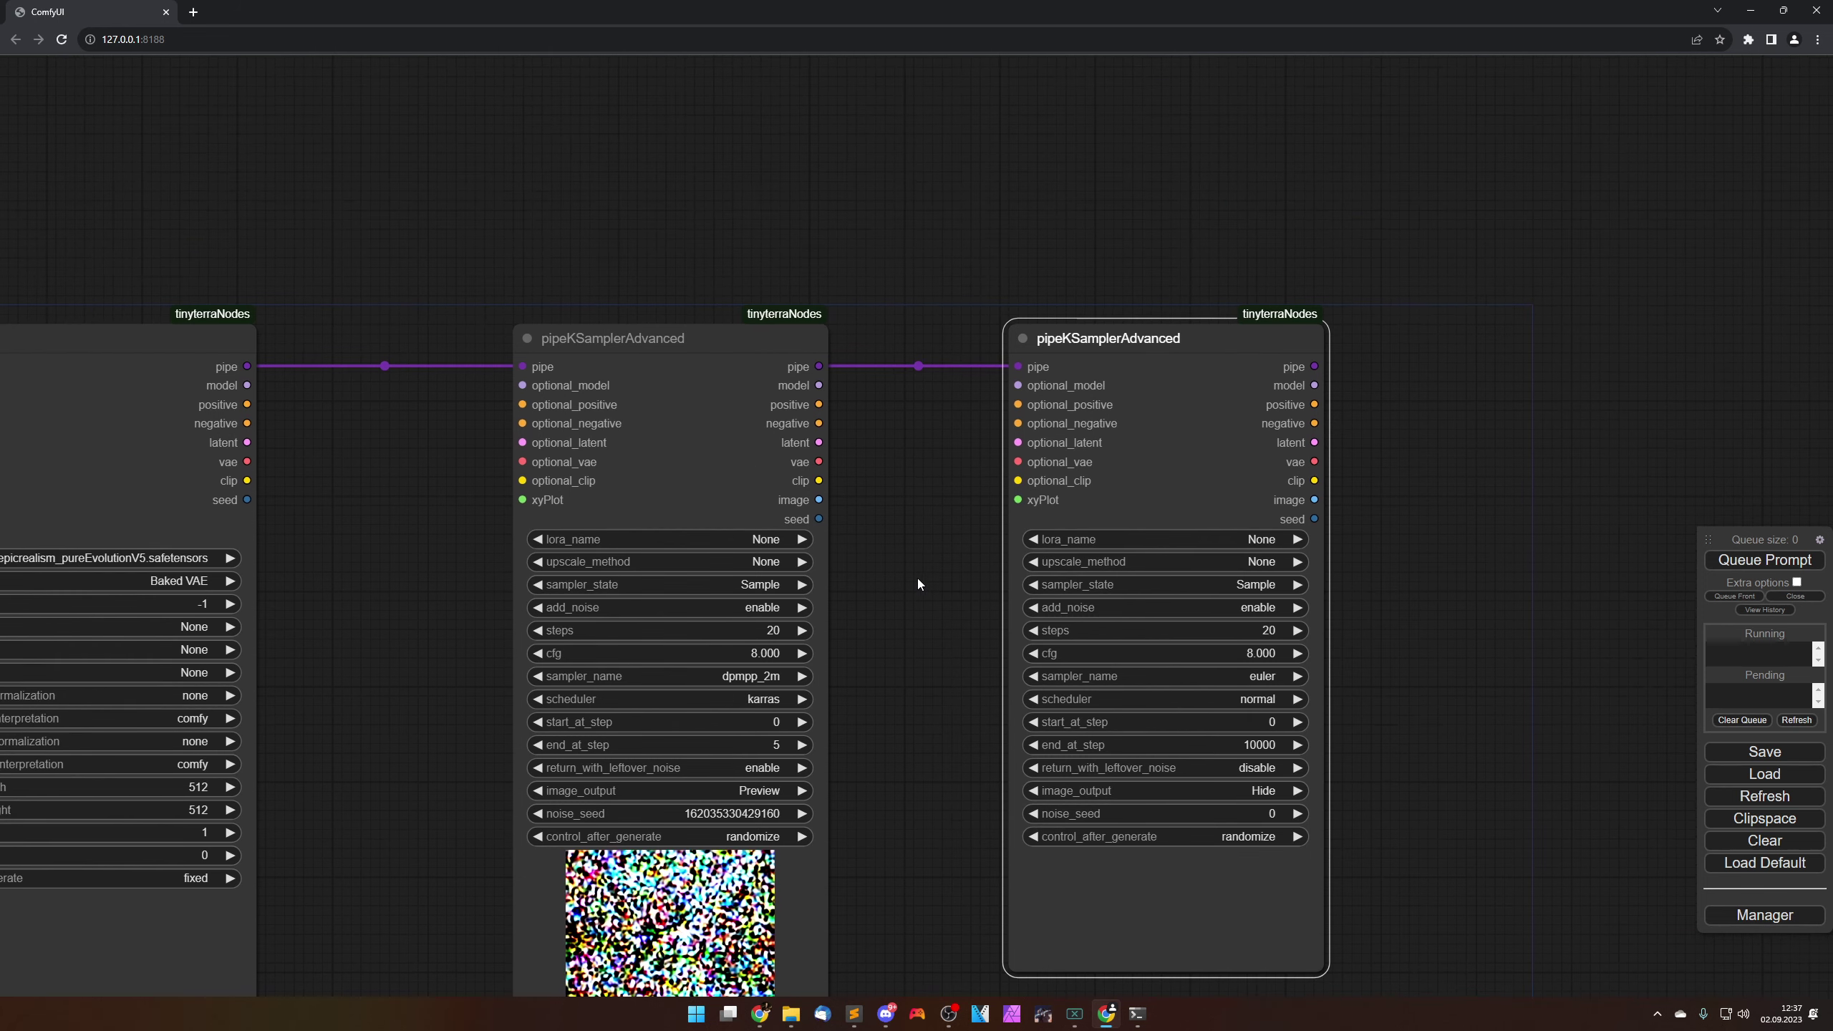
pyautogui.moveTo(911, 531); pyautogui.dragTo(983, 591)
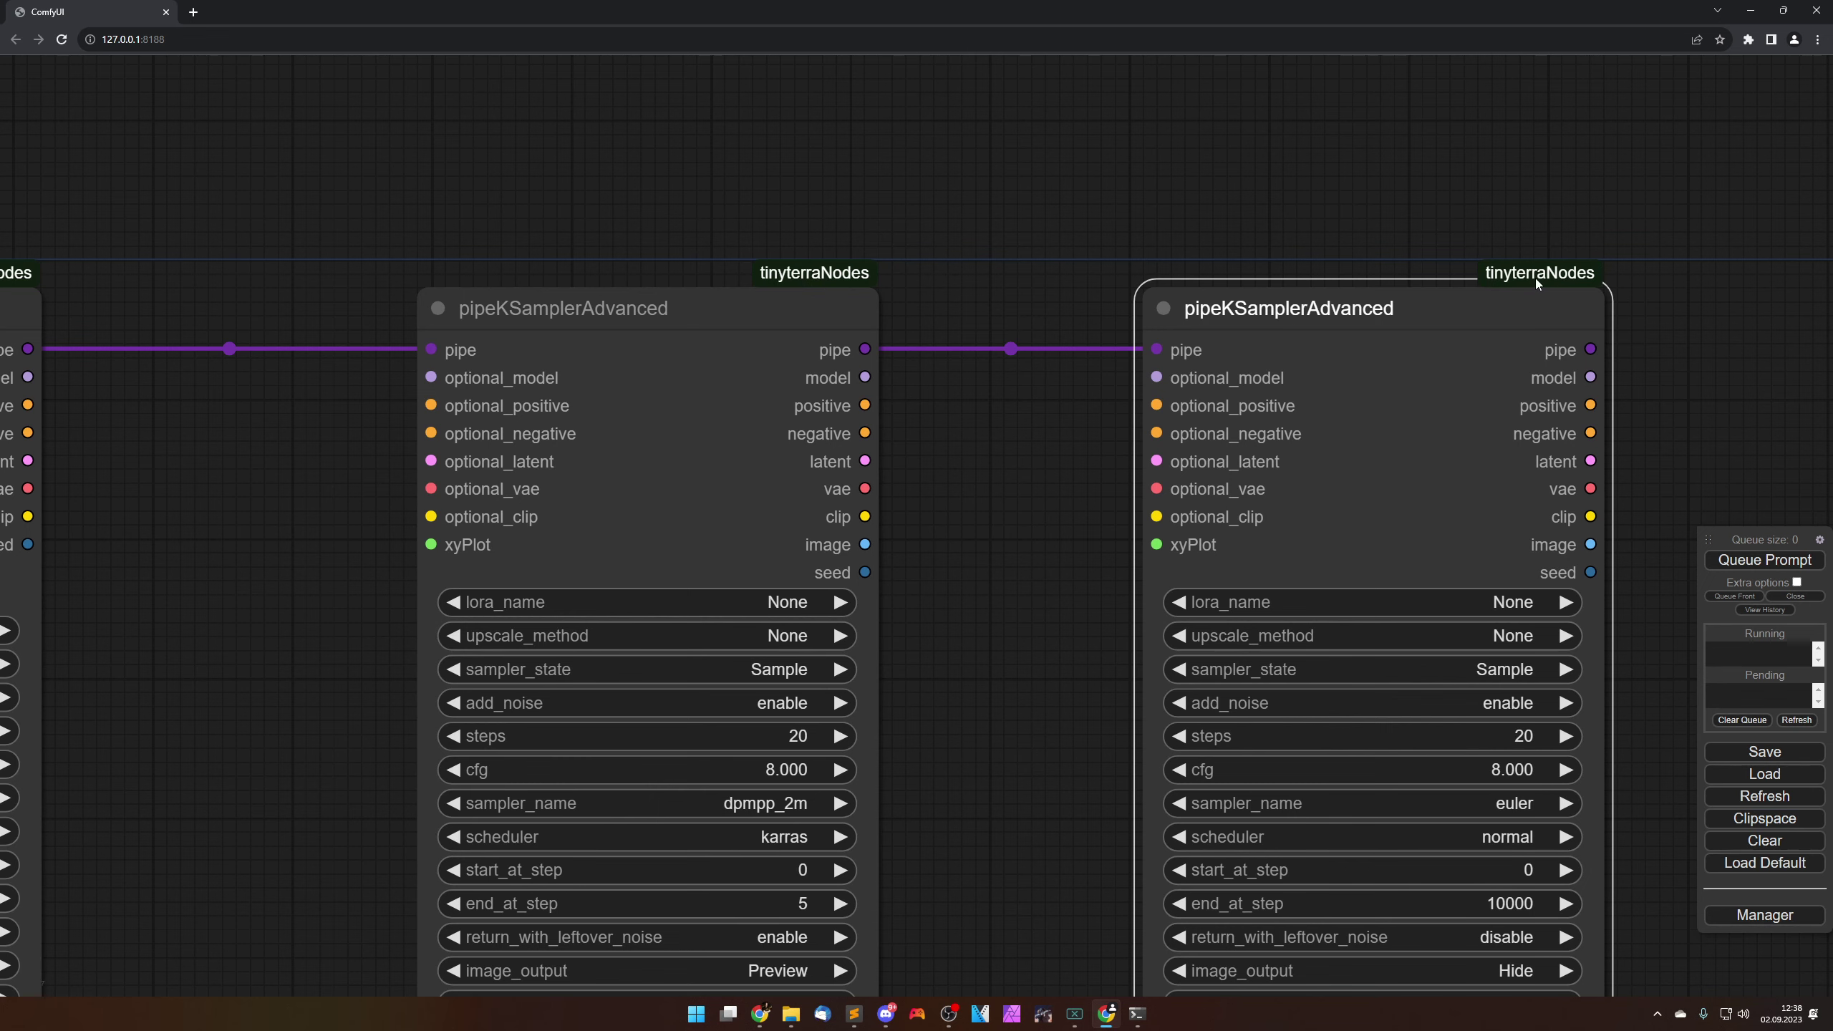
pyautogui.scroll(-5, 971, 510)
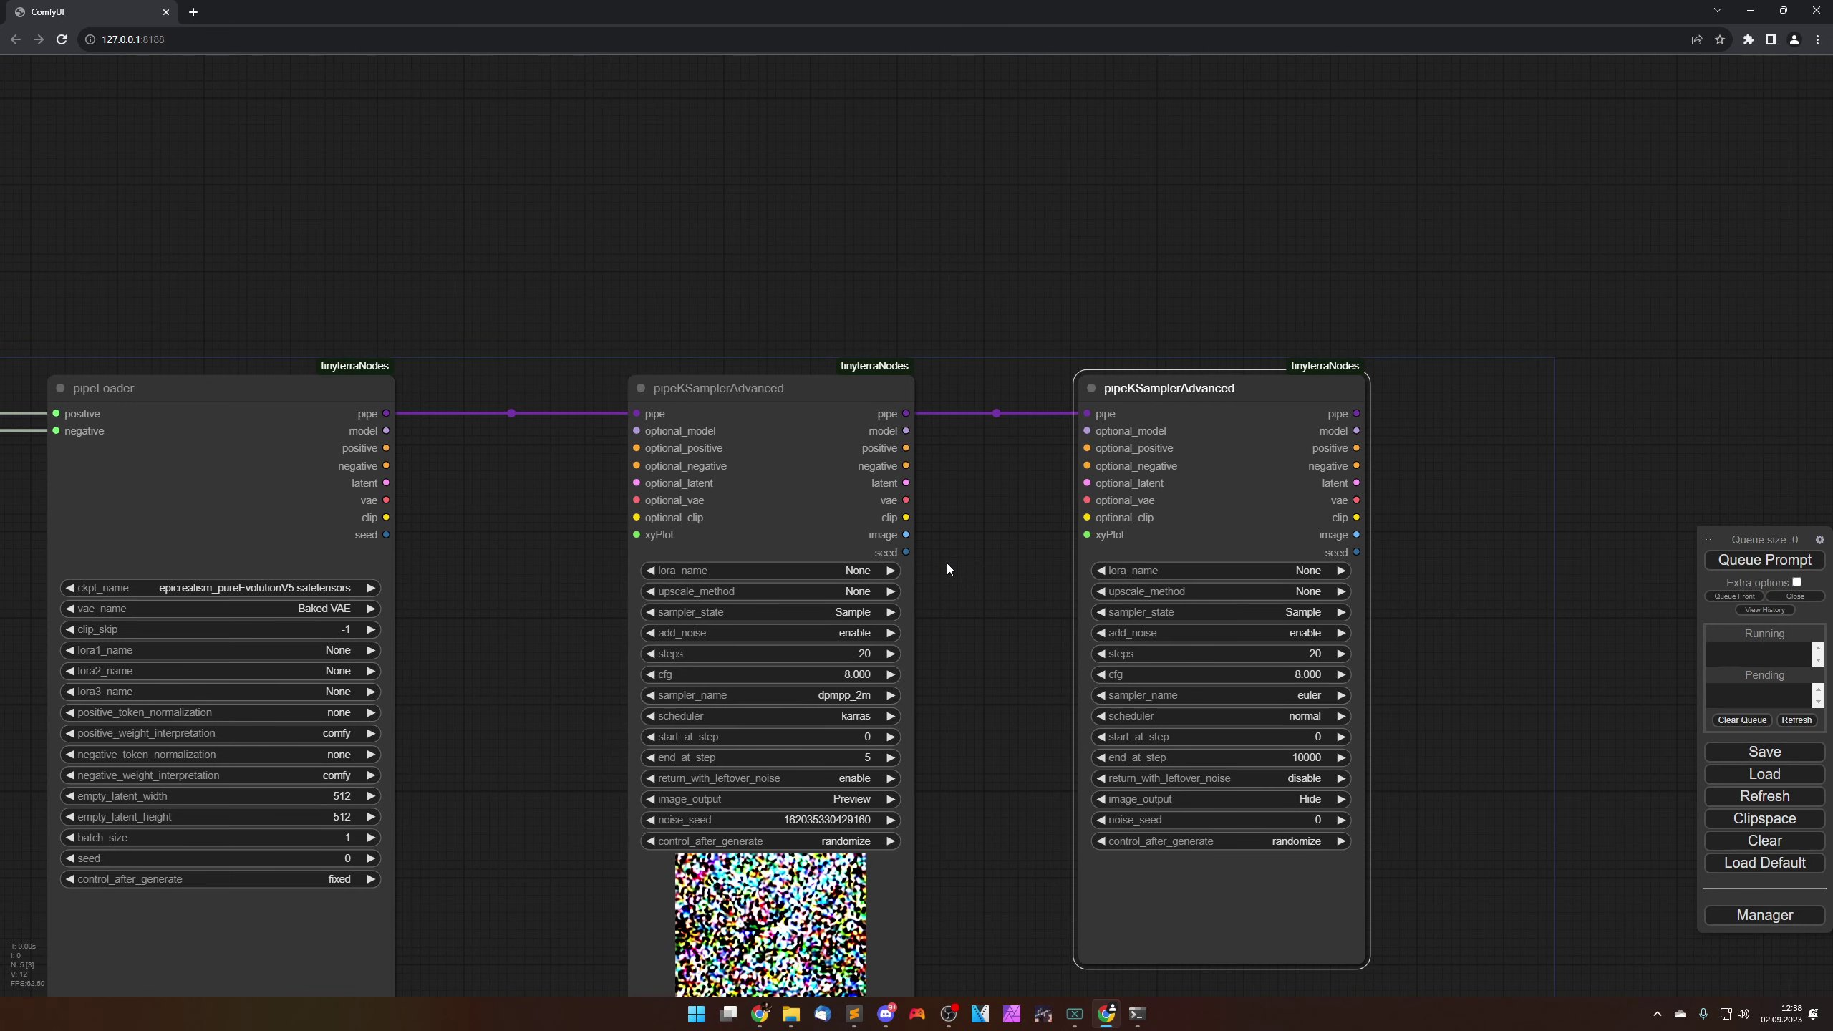
pyautogui.scroll(-2, 946, 563)
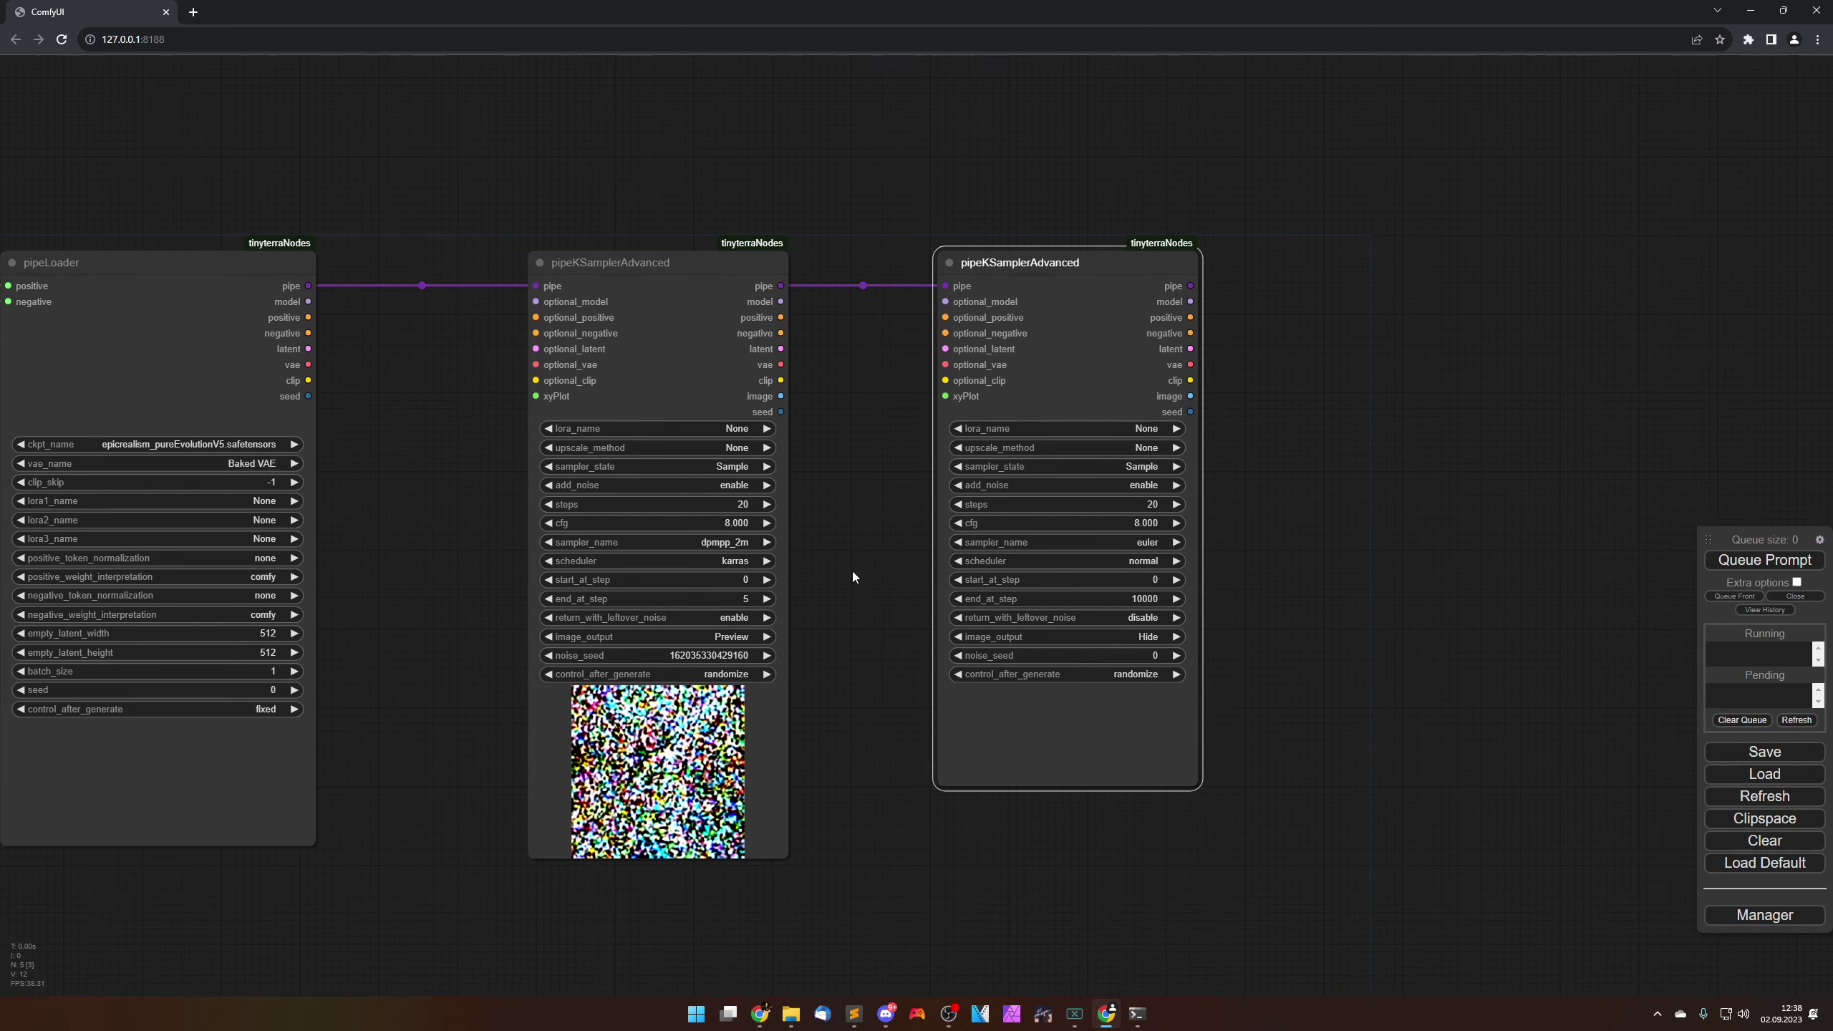
pyautogui.moveTo(852, 571); pyautogui.dragTo(811, 562)
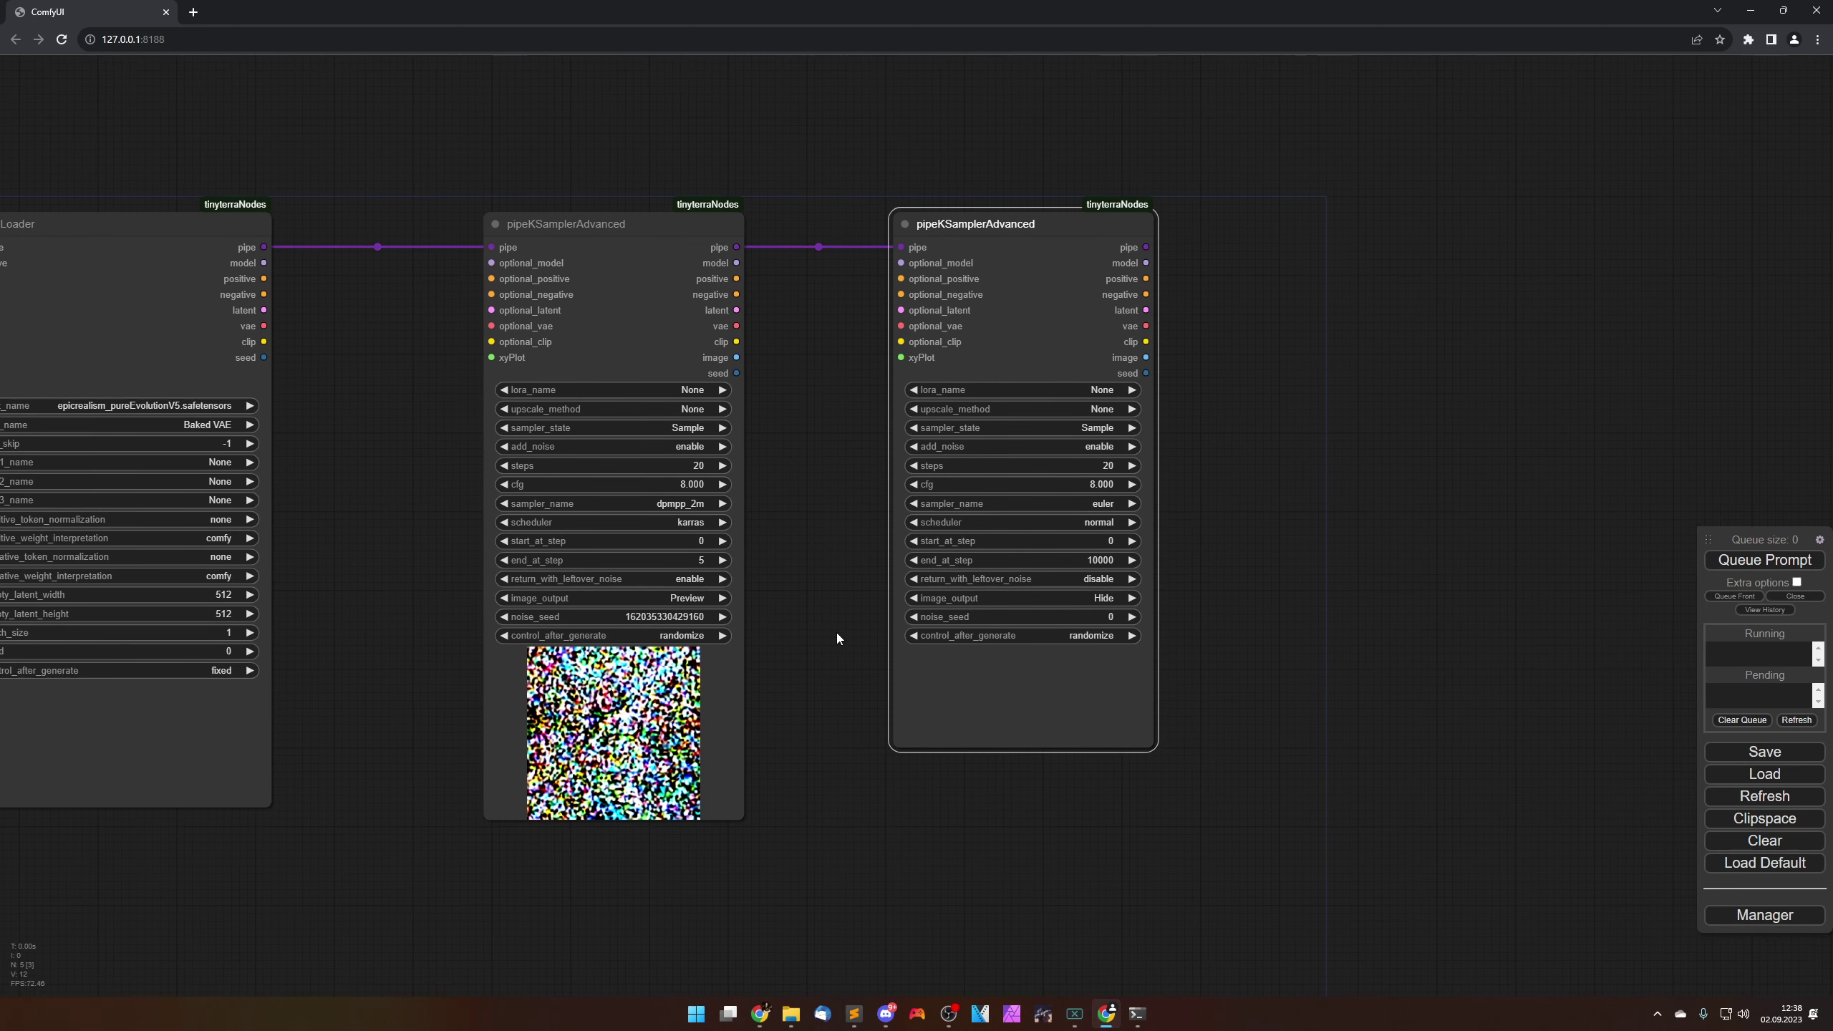
pyautogui.scroll(-1, 838, 633)
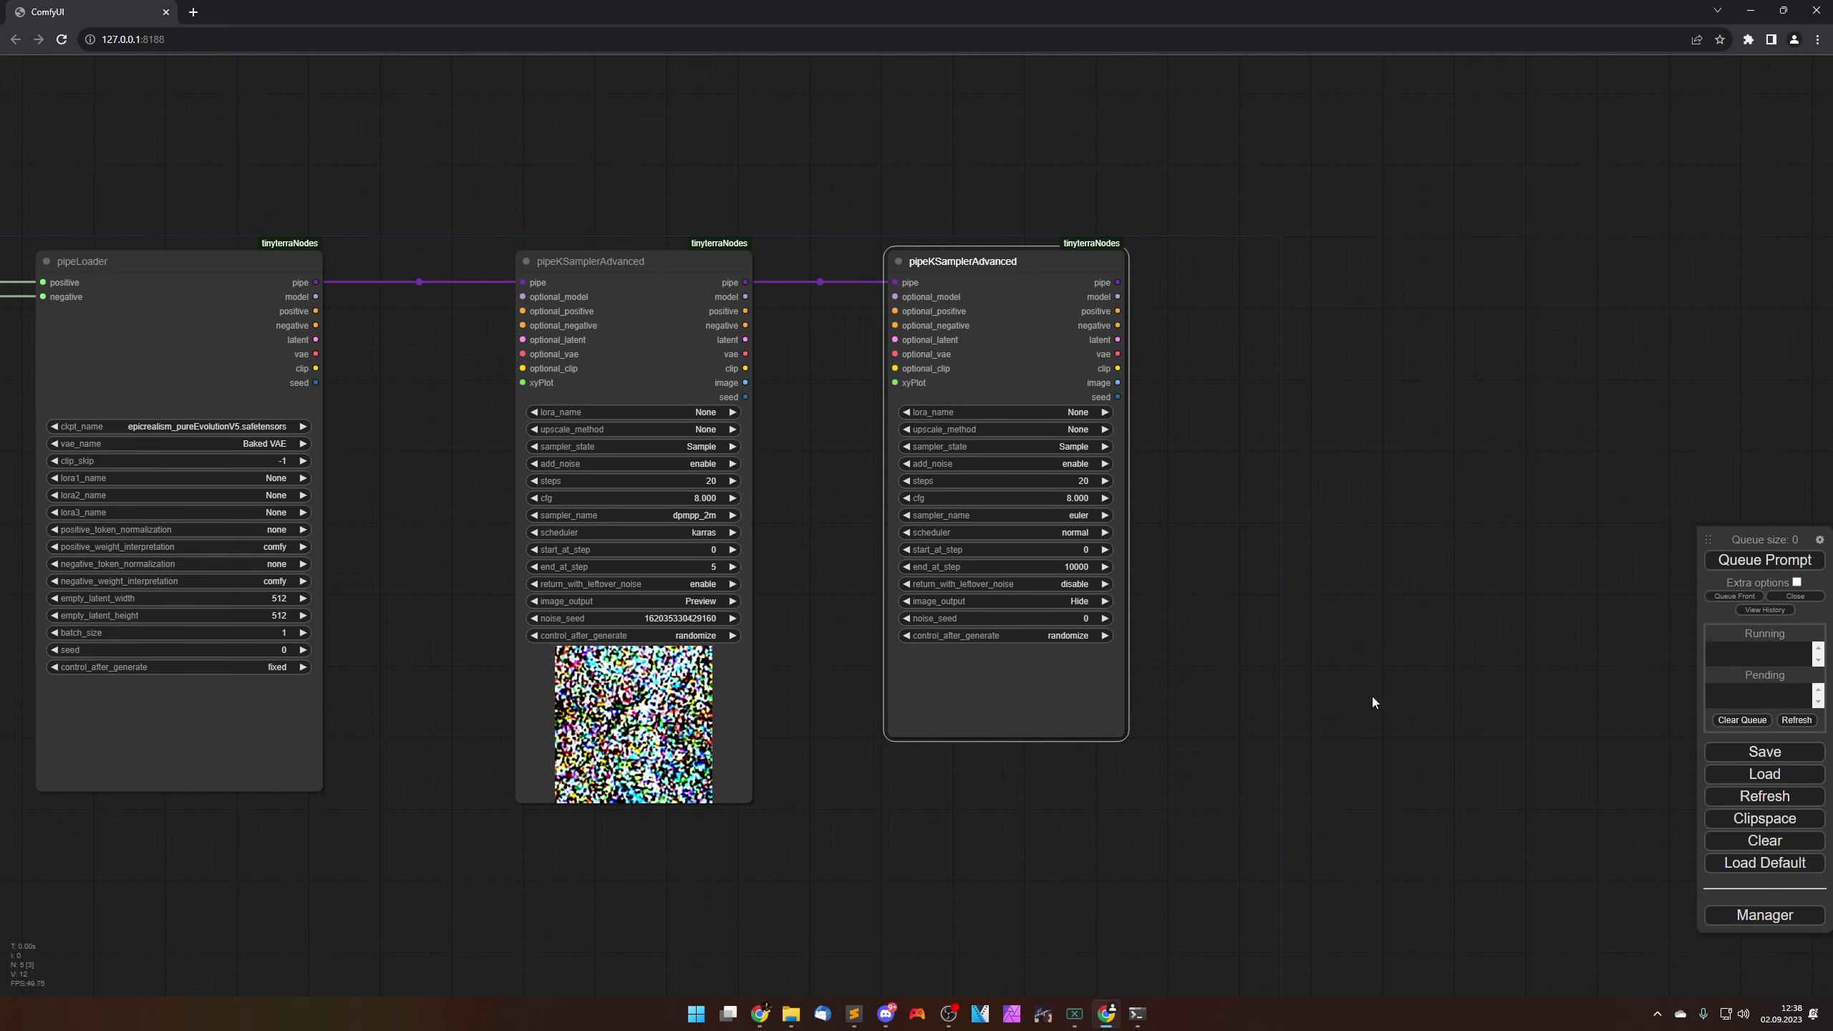
pyautogui.moveTo(1257, 720); pyautogui.dragTo(1265, 740)
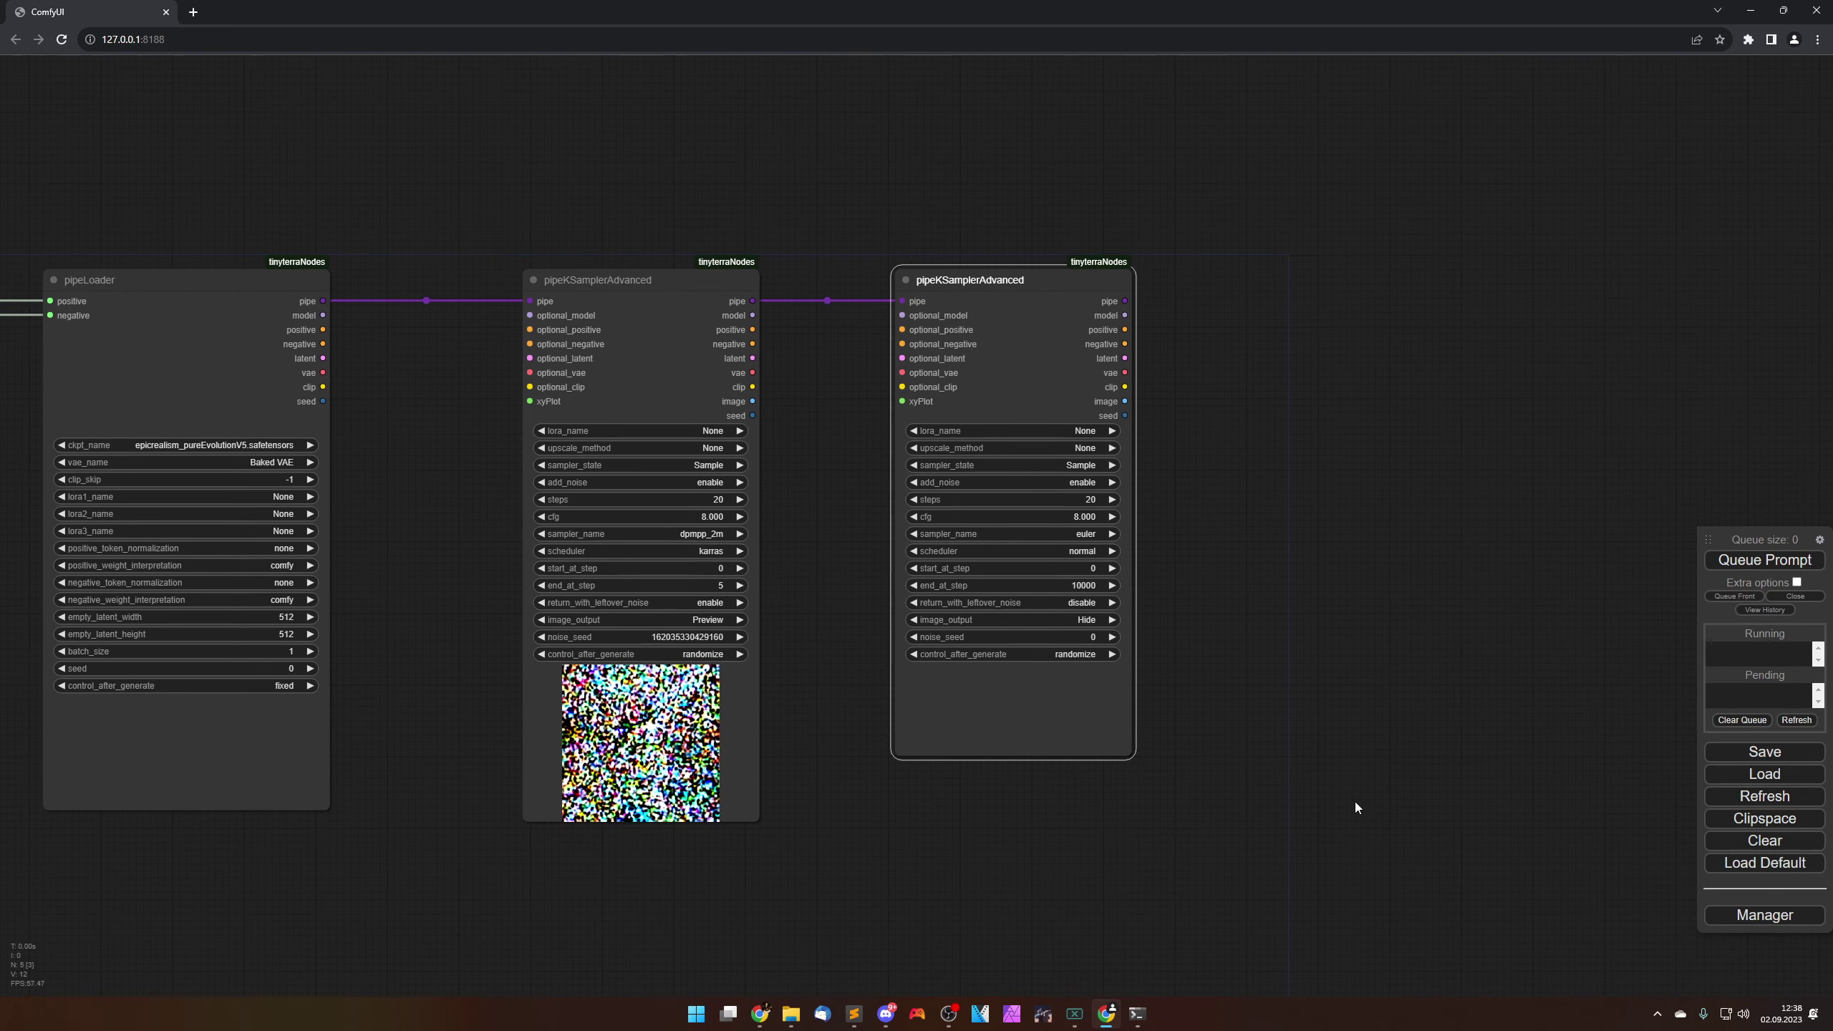
pyautogui.click(1764, 915)
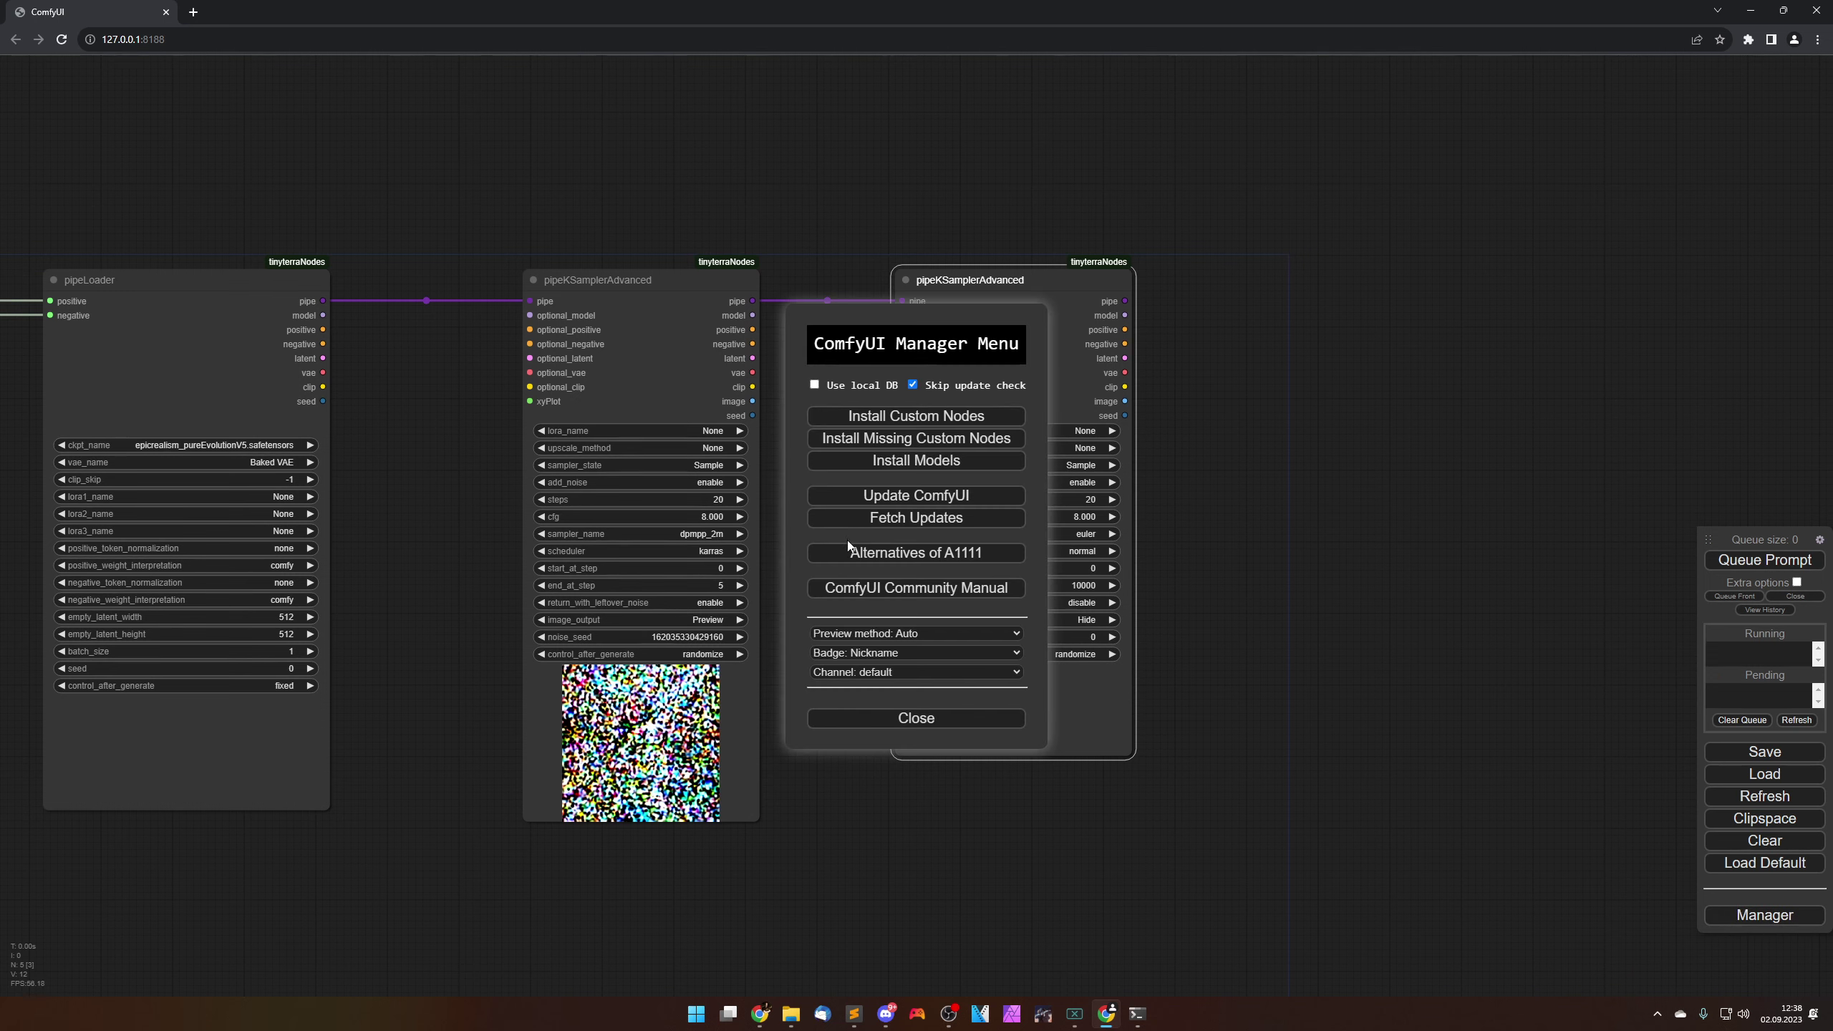
pyautogui.click(889, 719)
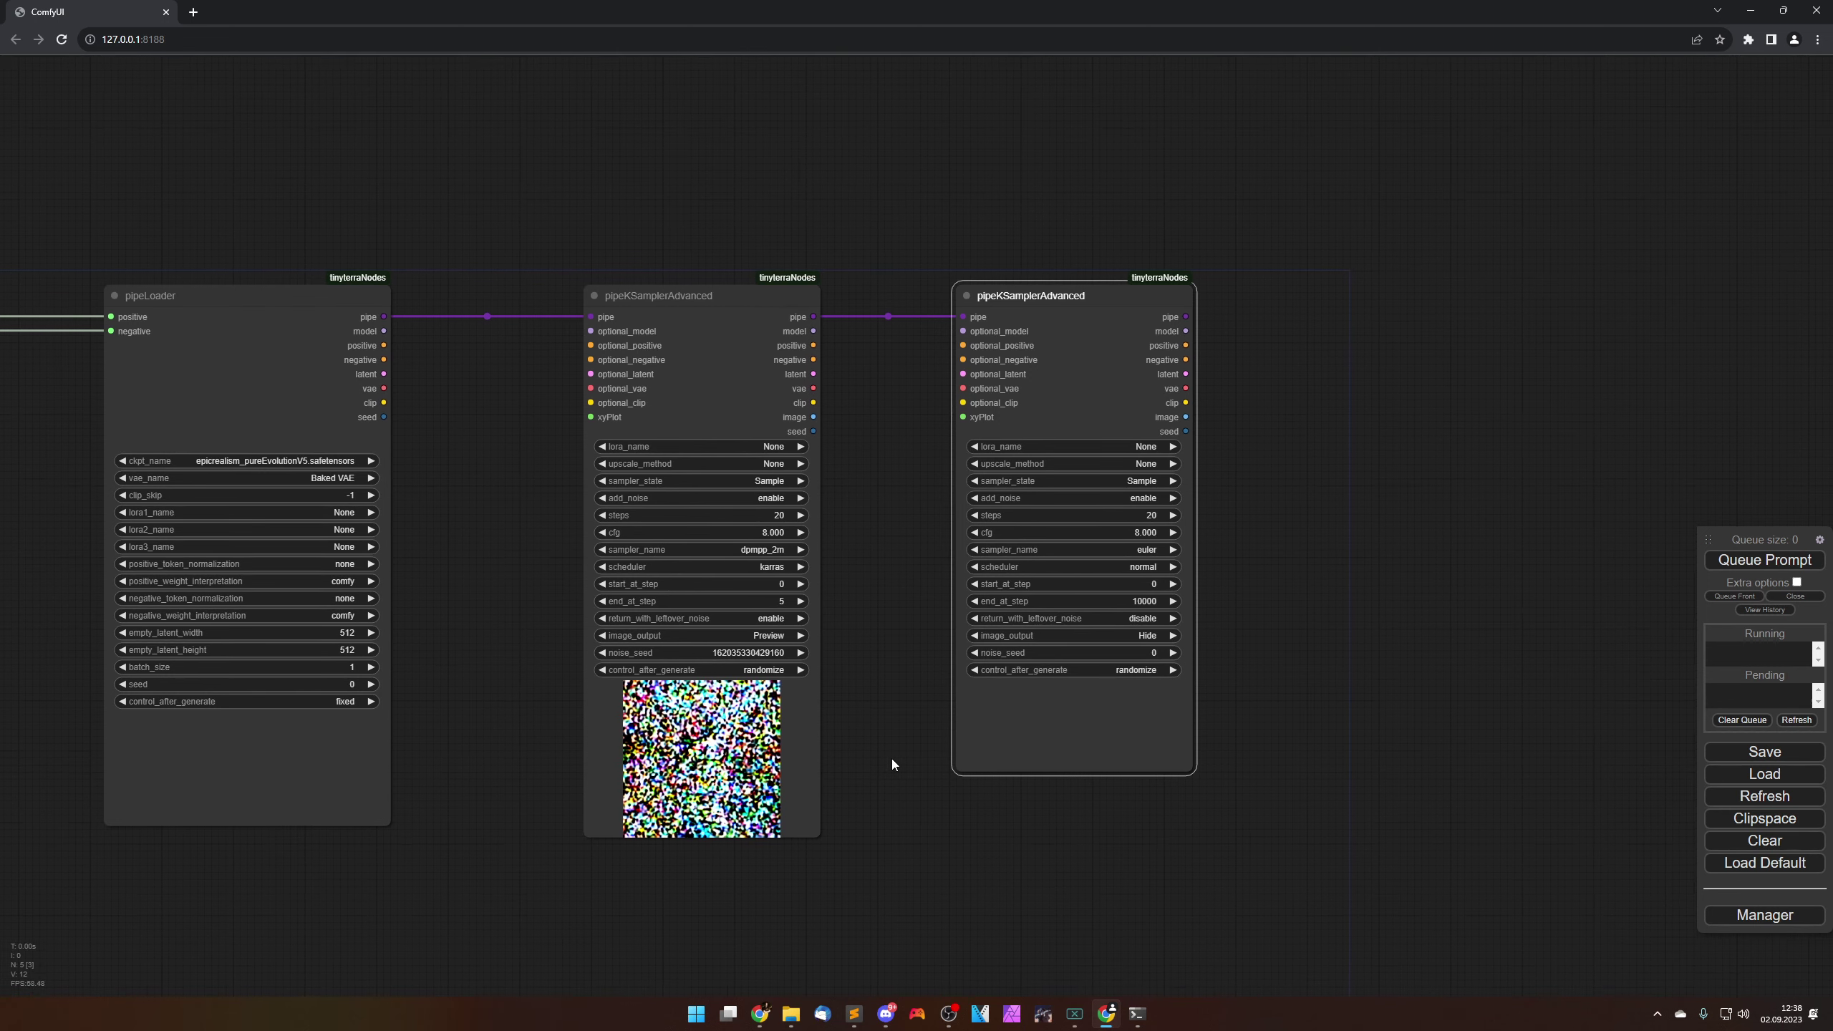
# Step: Set the second pipeKSamplerAdvanced node's sampler_name to dpmpp_sde and its scheduler to karras
pyautogui.scroll(4, 890, 759)
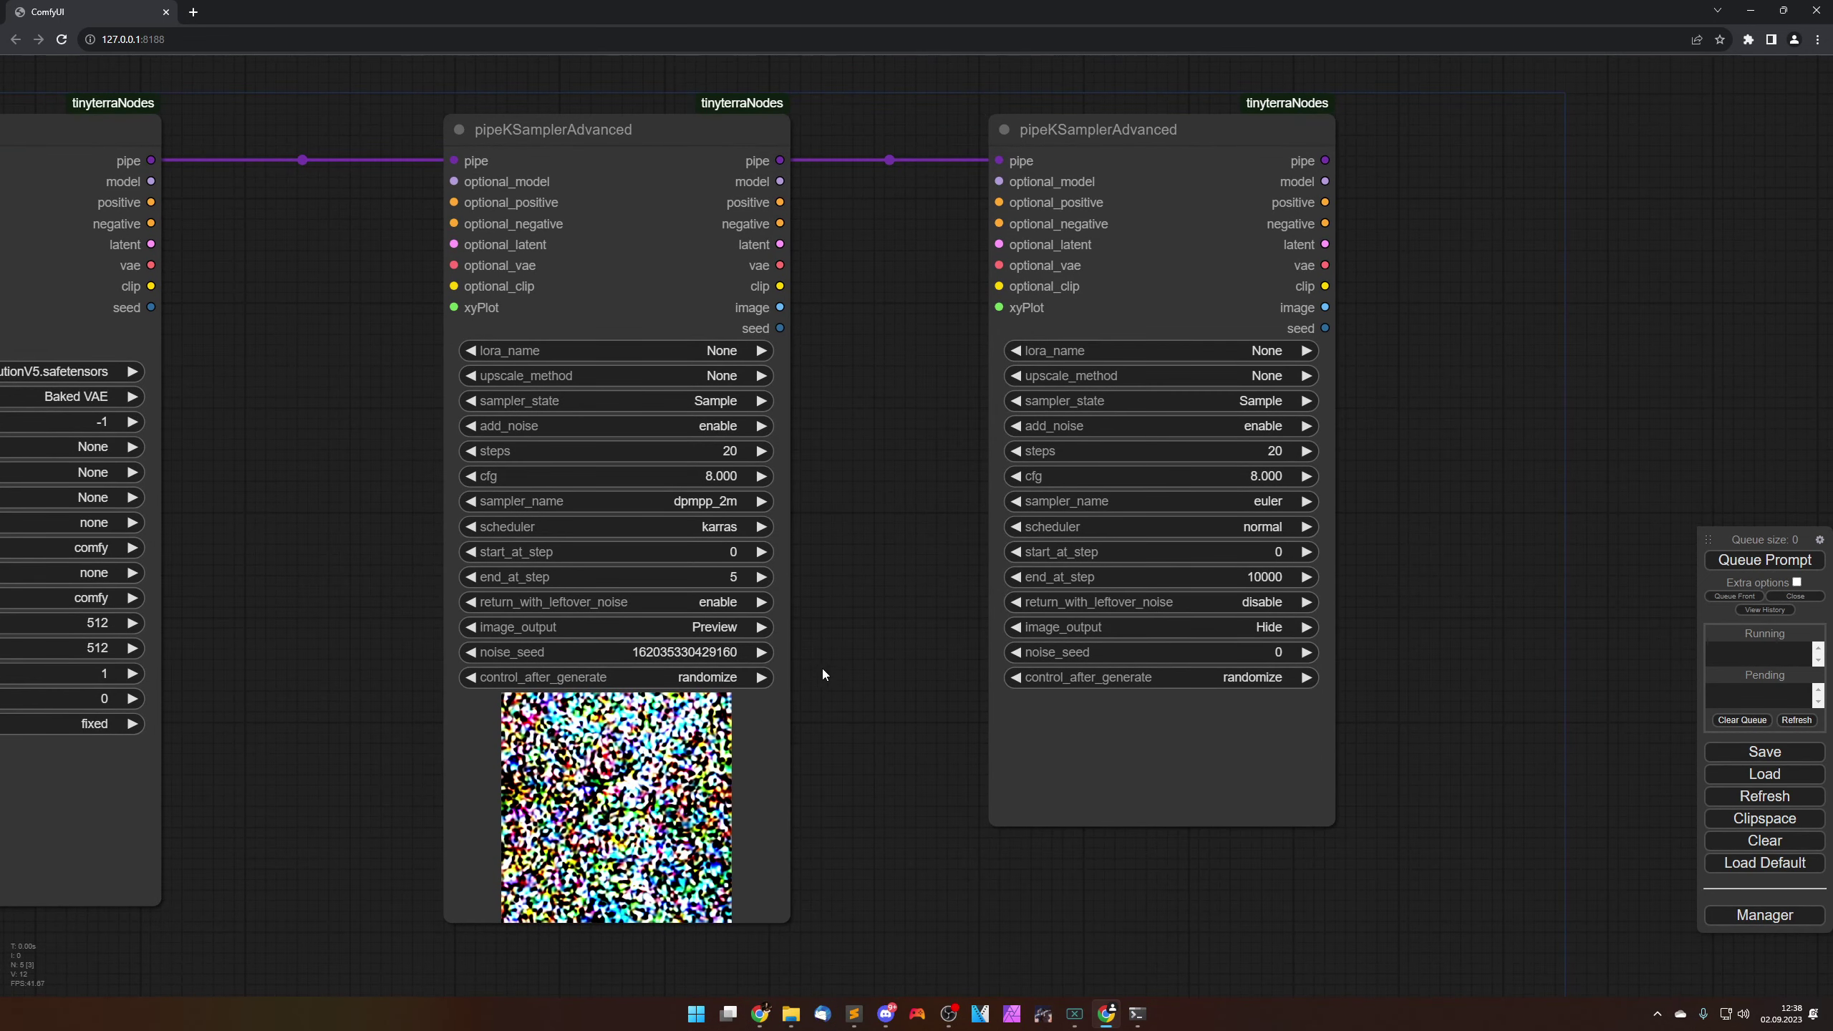
pyautogui.moveTo(706, 580); pyautogui.dragTo(735, 578)
pyautogui.moveTo(859, 609); pyautogui.dragTo(681, 596)
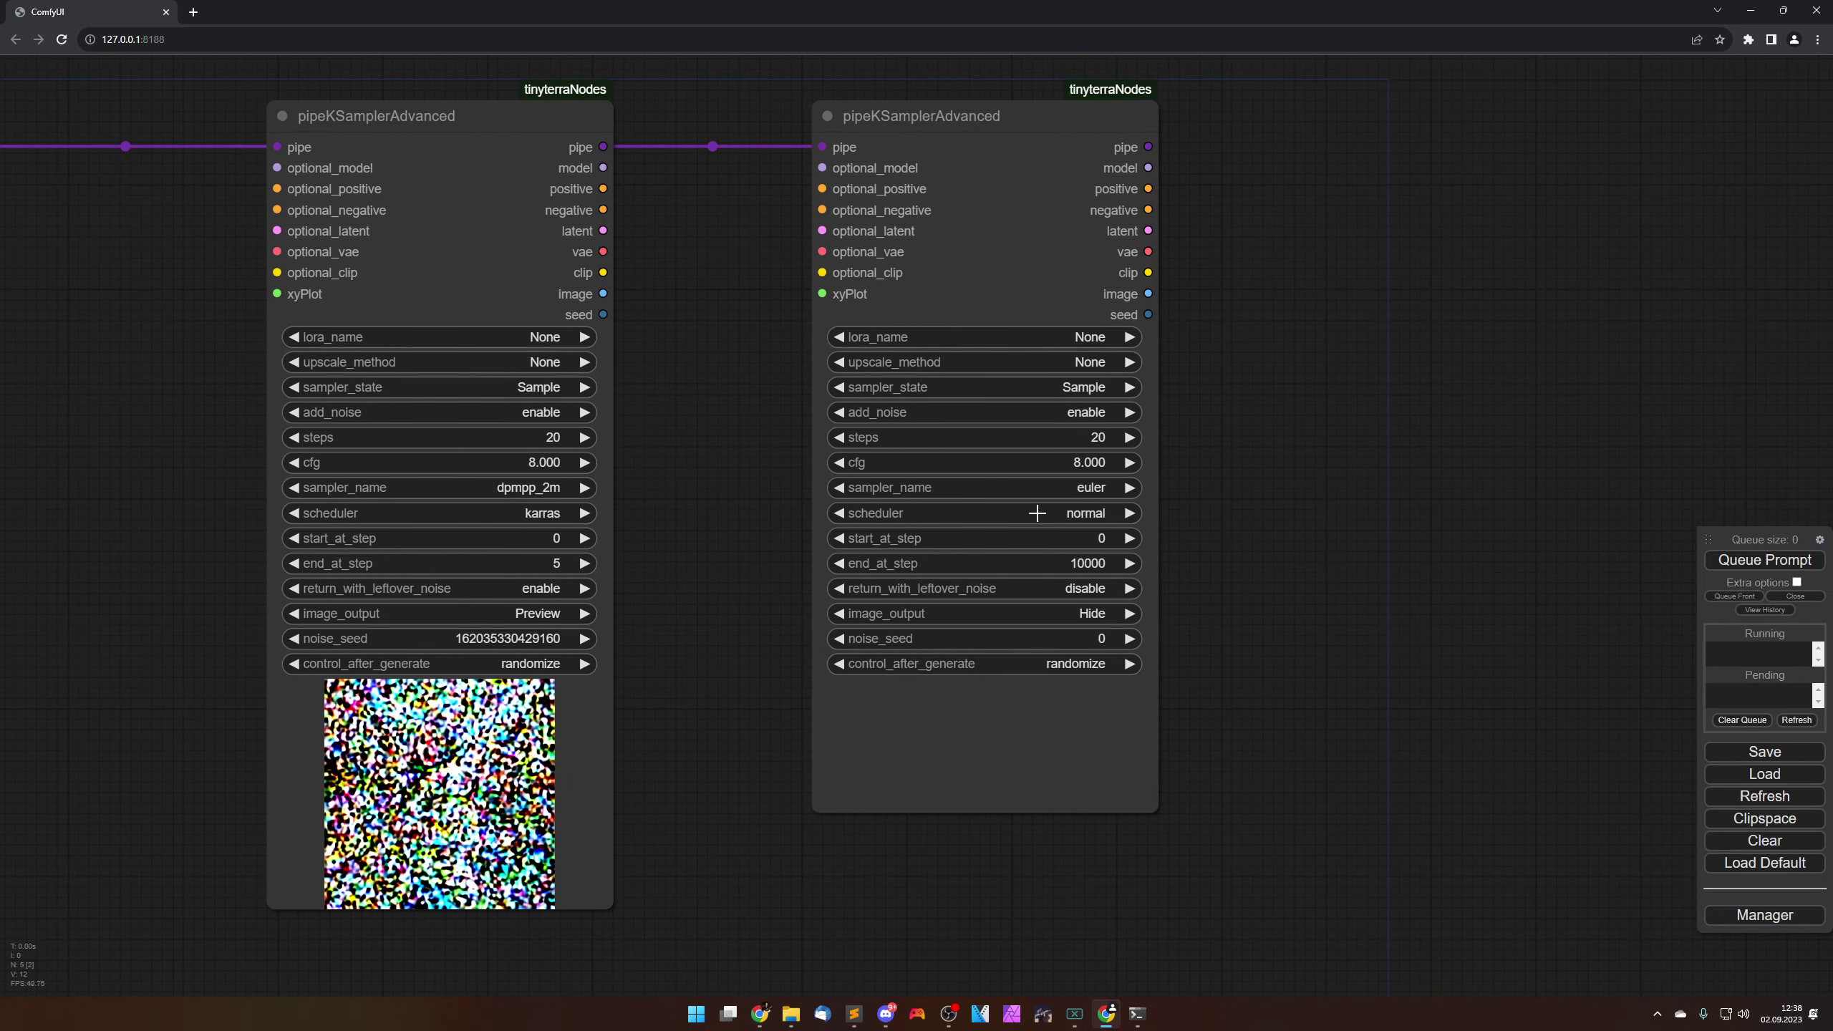
pyautogui.click(1086, 489)
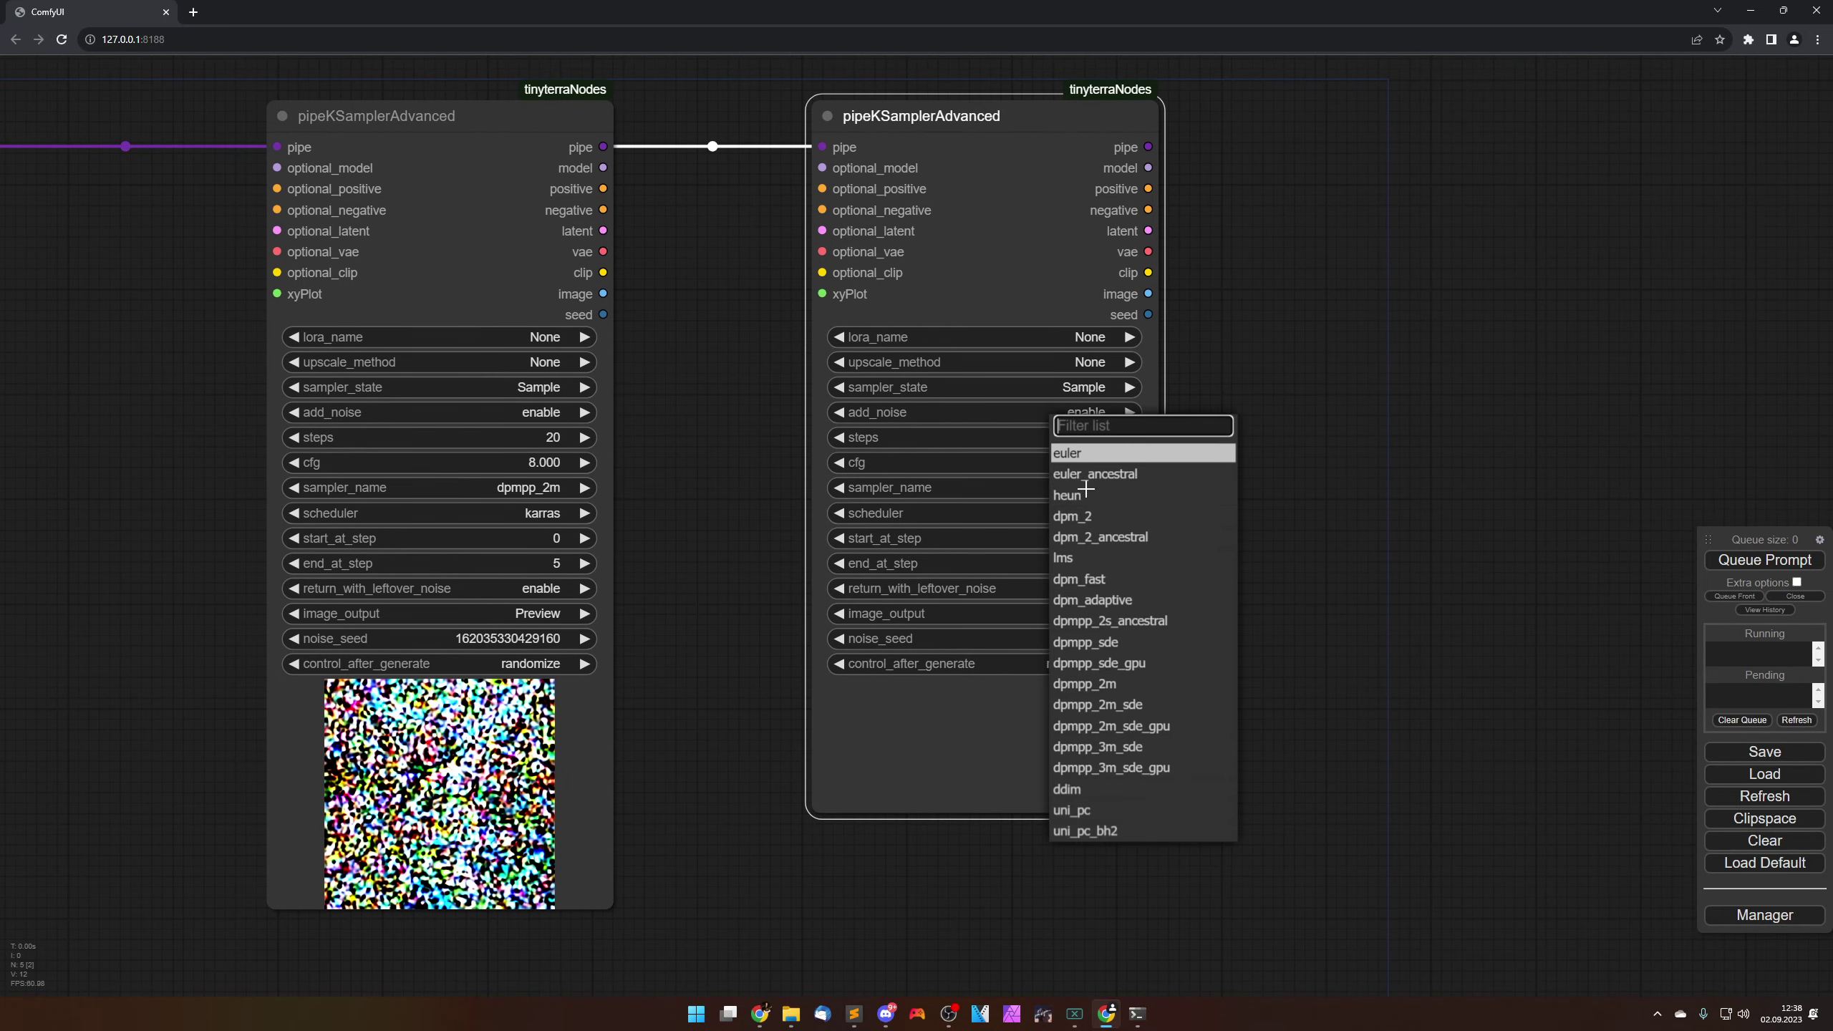
pyautogui.click(1091, 648)
pyautogui.click(1089, 514)
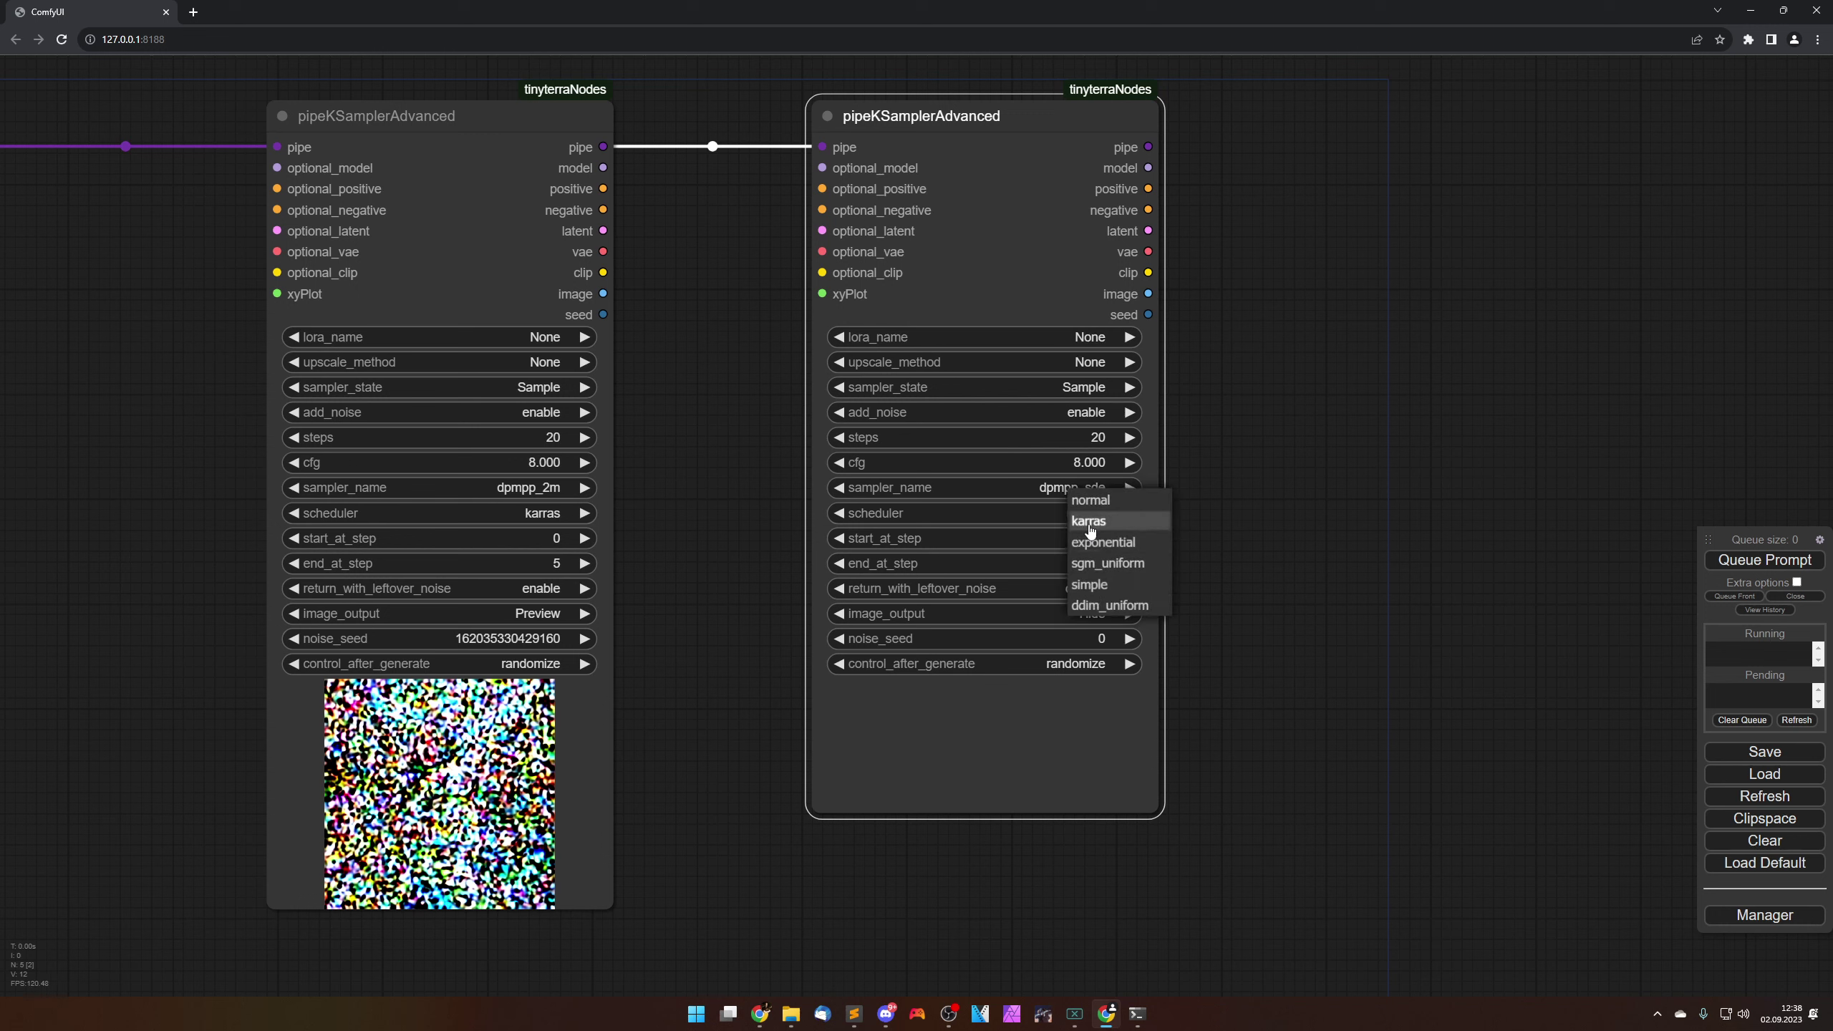
pyautogui.click(1090, 522)
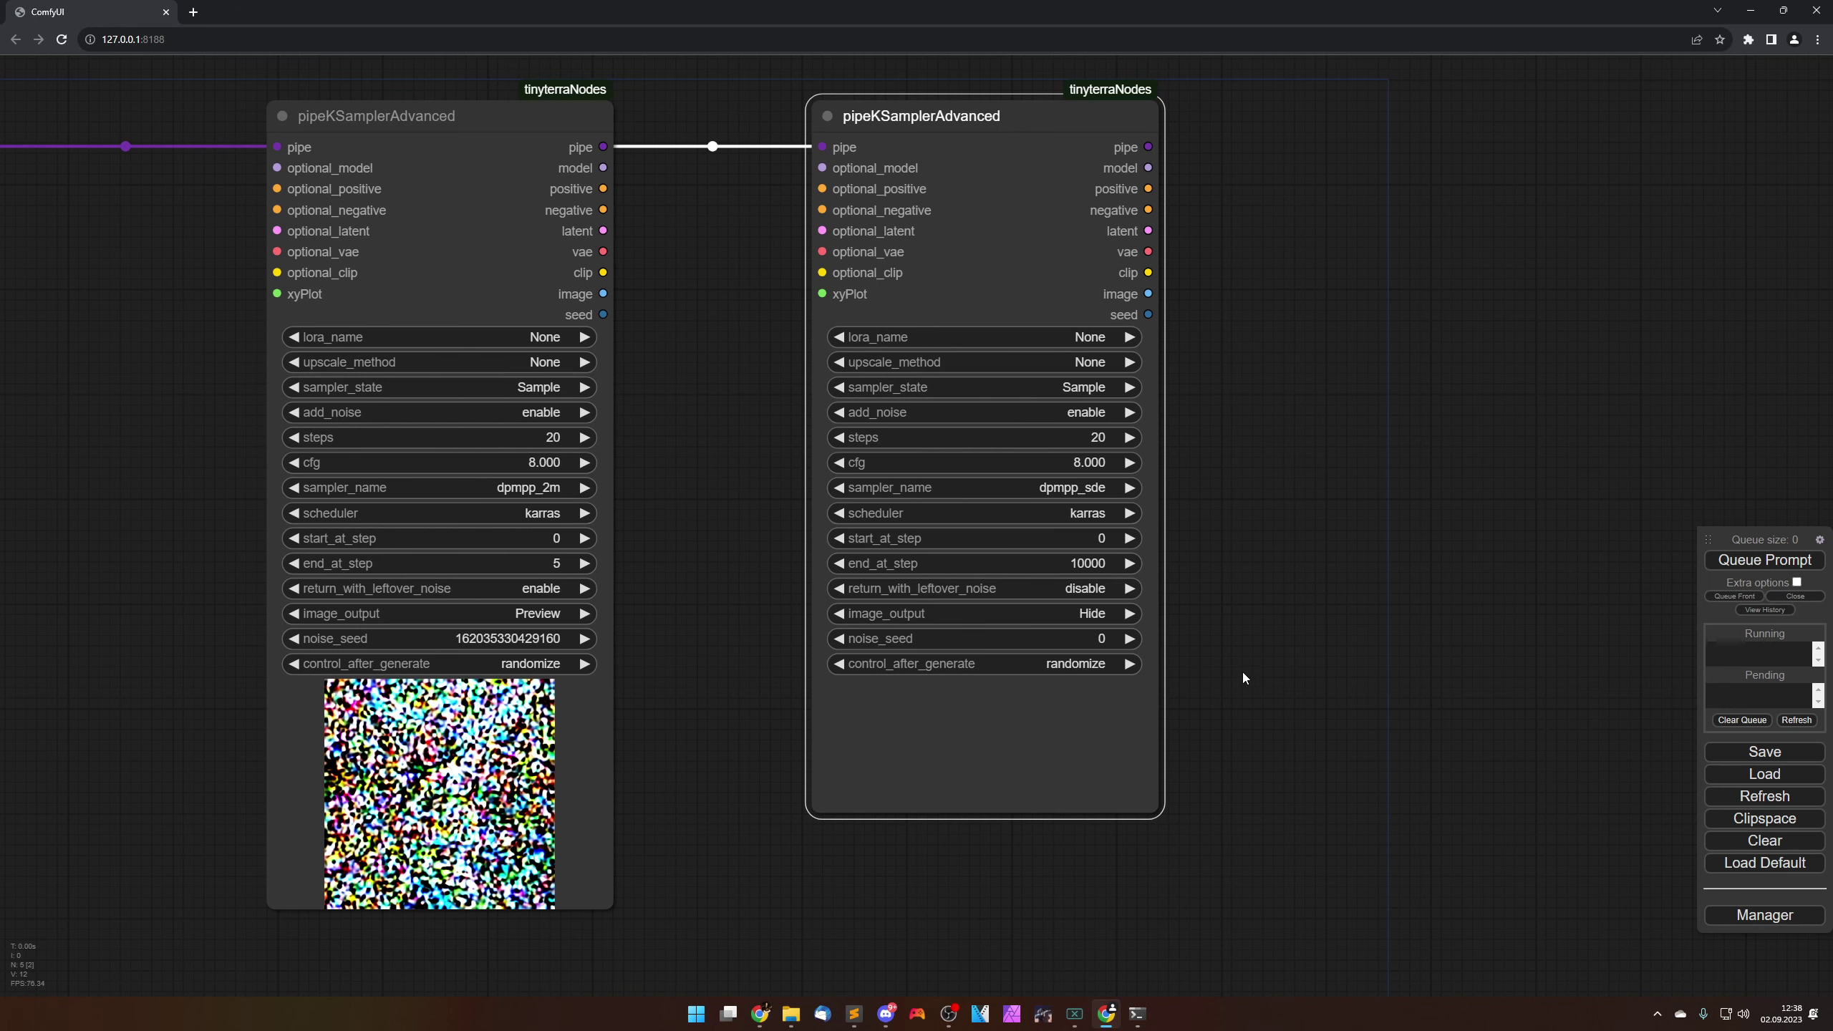
# Step: Set start_at_step to 5 in the second pipeKSamplerAdvanced node and queue the prompt
pyautogui.scroll(2, 1242, 672)
pyautogui.moveTo(1228, 678); pyautogui.dragTo(1325, 649)
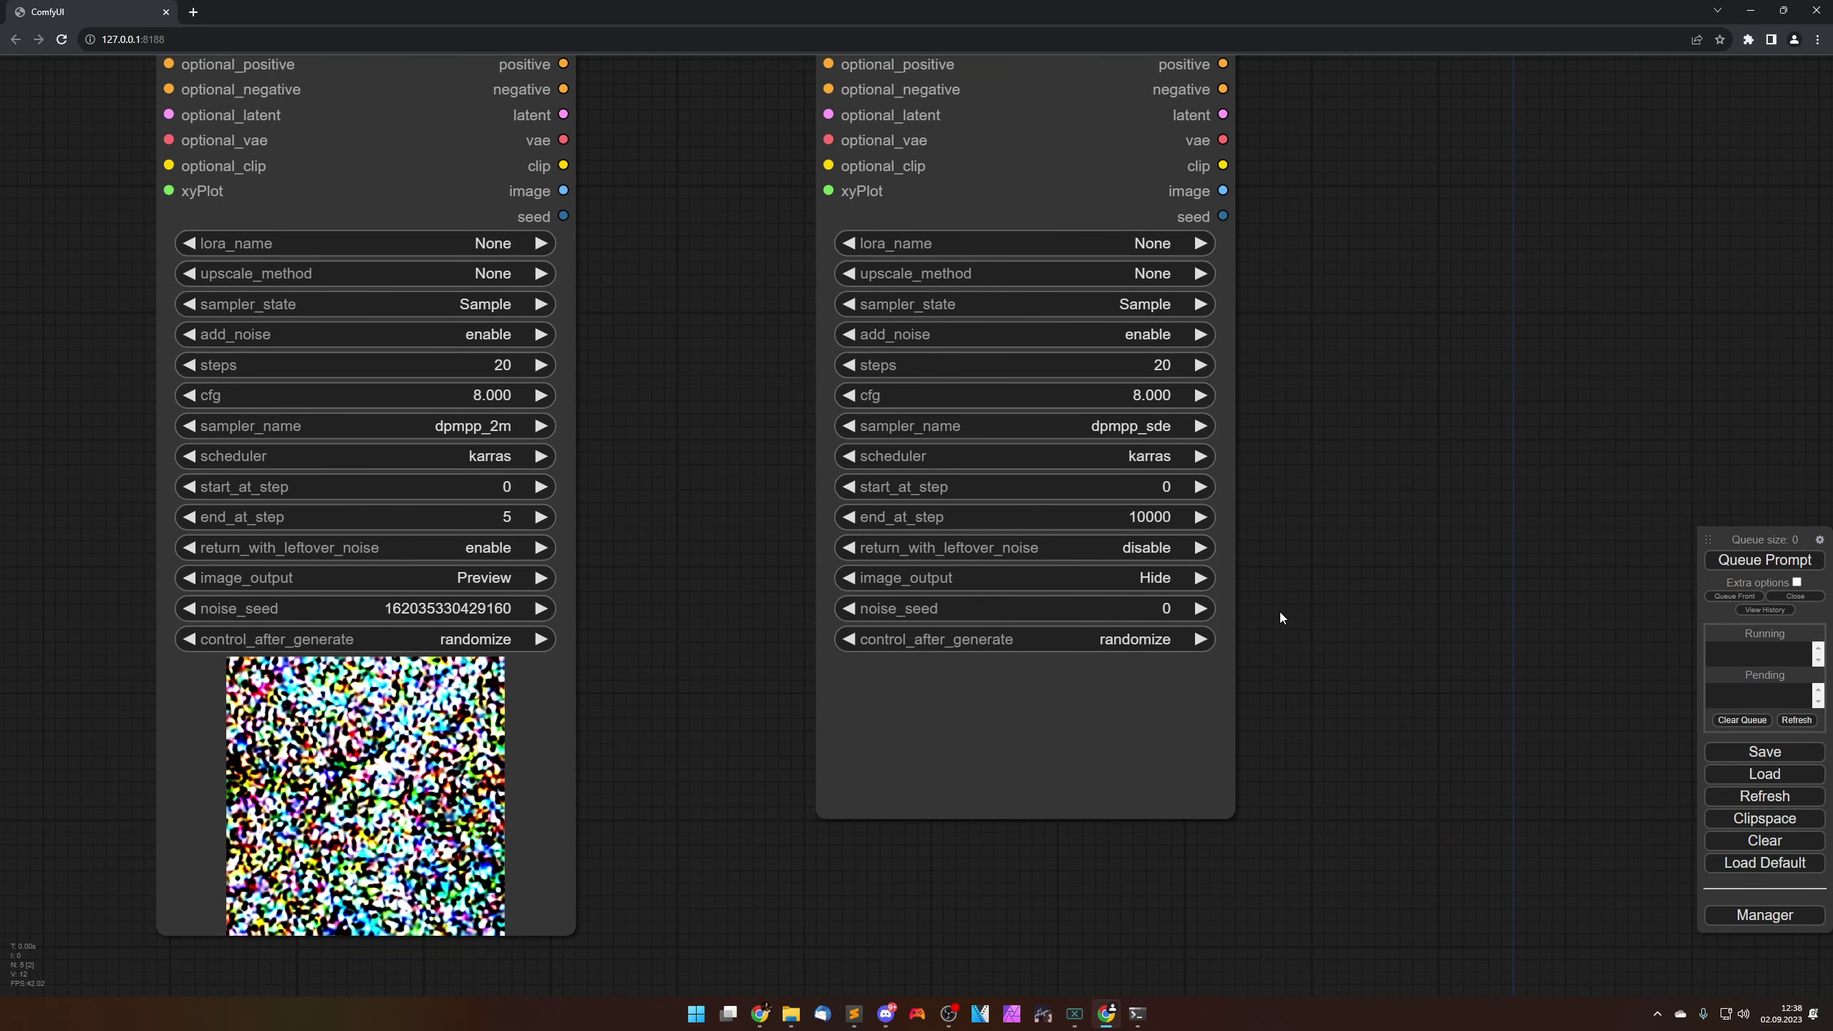
pyautogui.click(1199, 486)
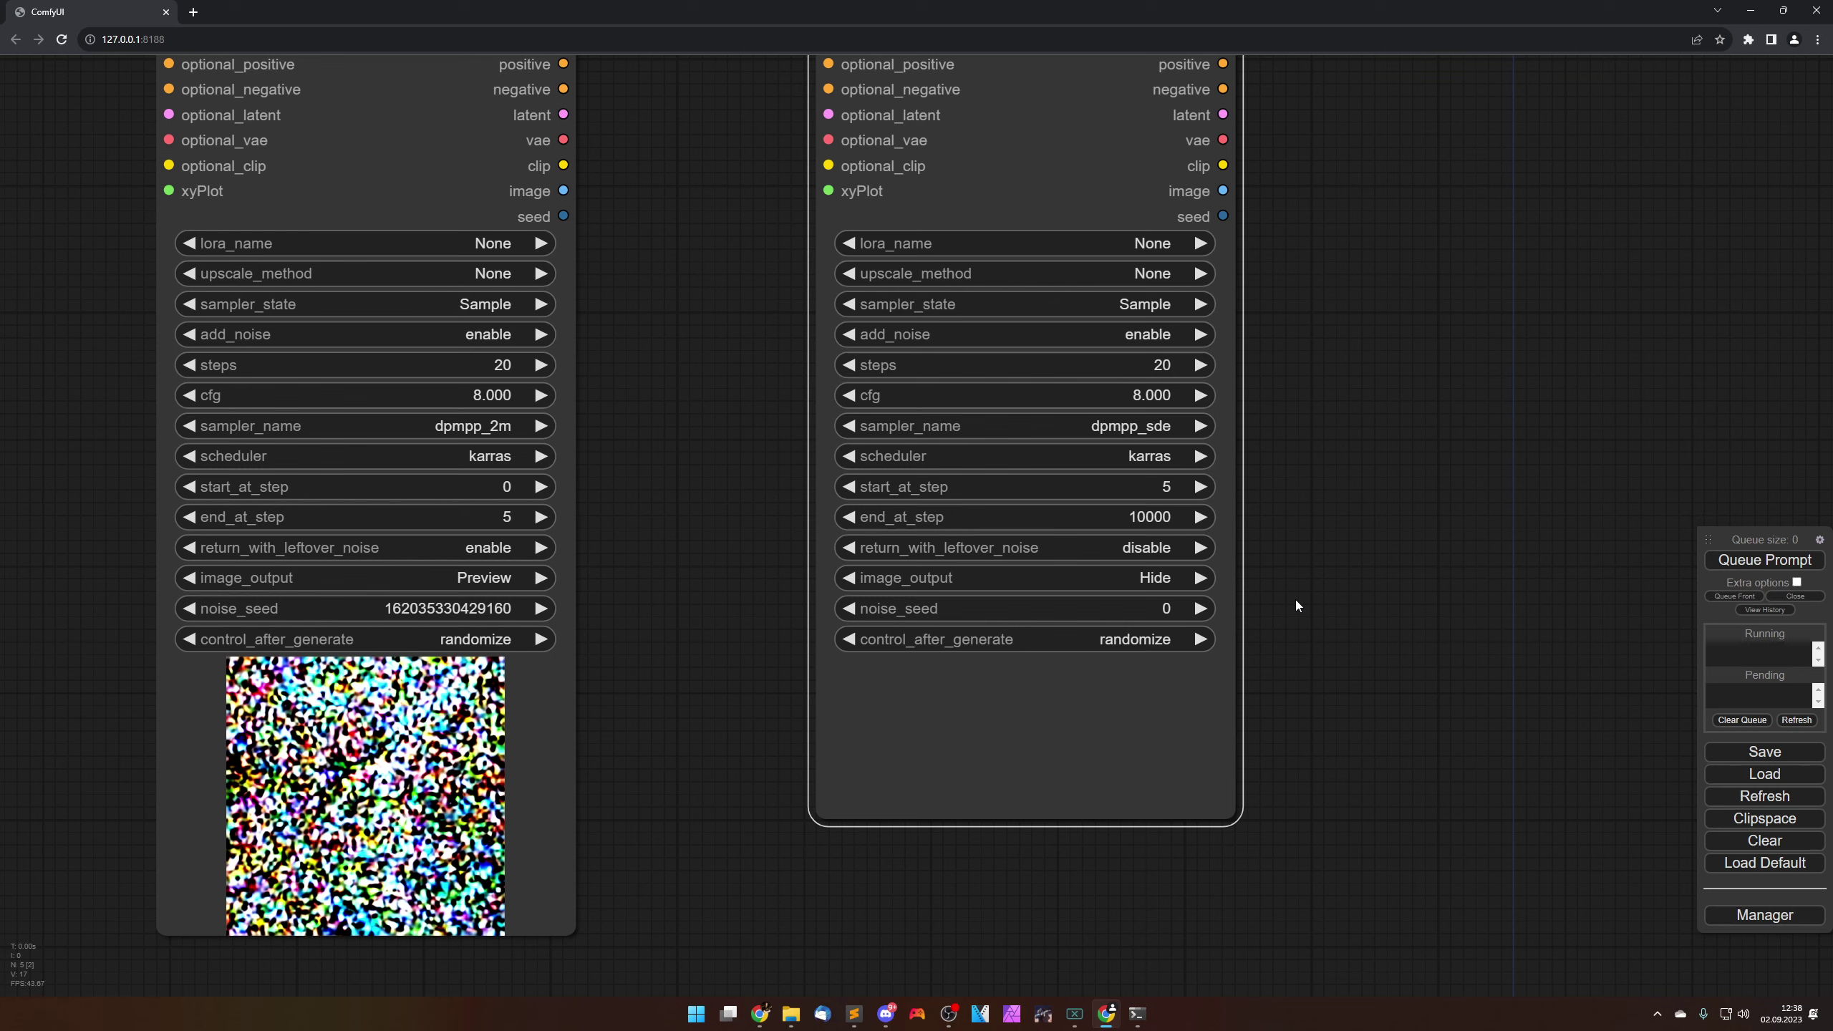
pyautogui.scroll(-3, 1343, 624)
pyautogui.moveTo(1378, 604); pyautogui.dragTo(1361, 636)
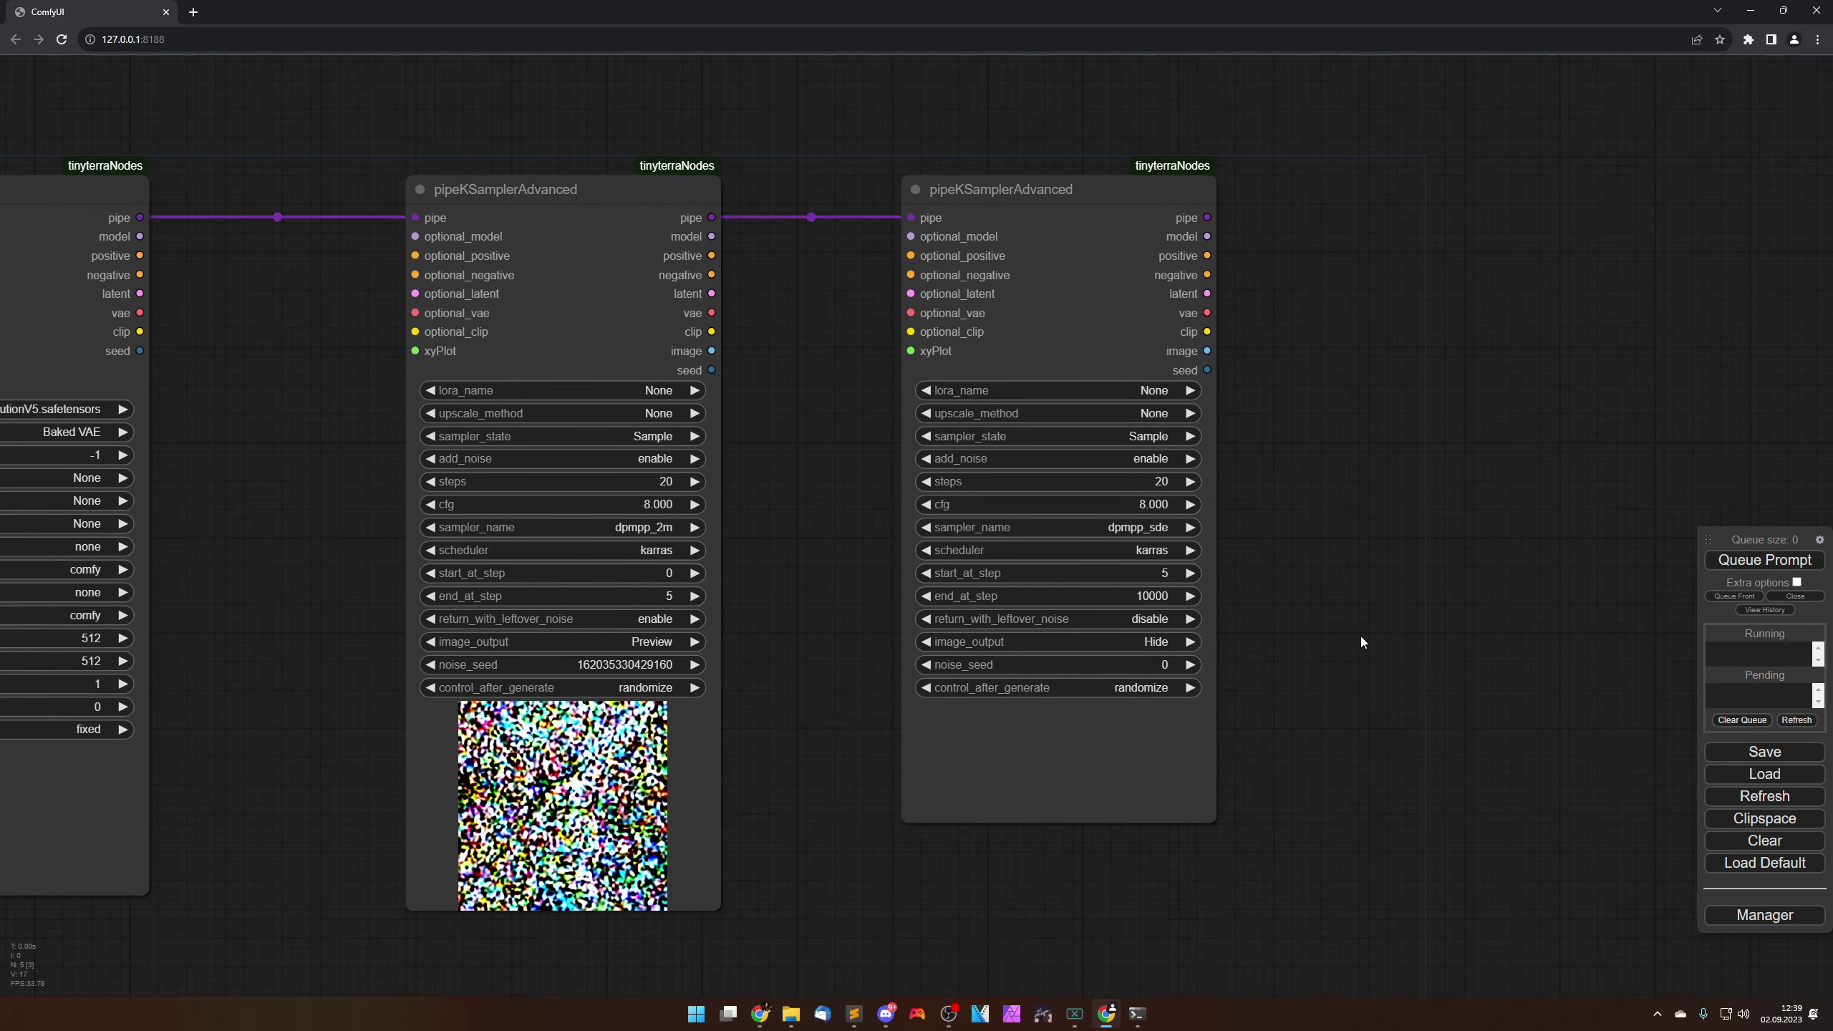
pyautogui.click(1728, 563)
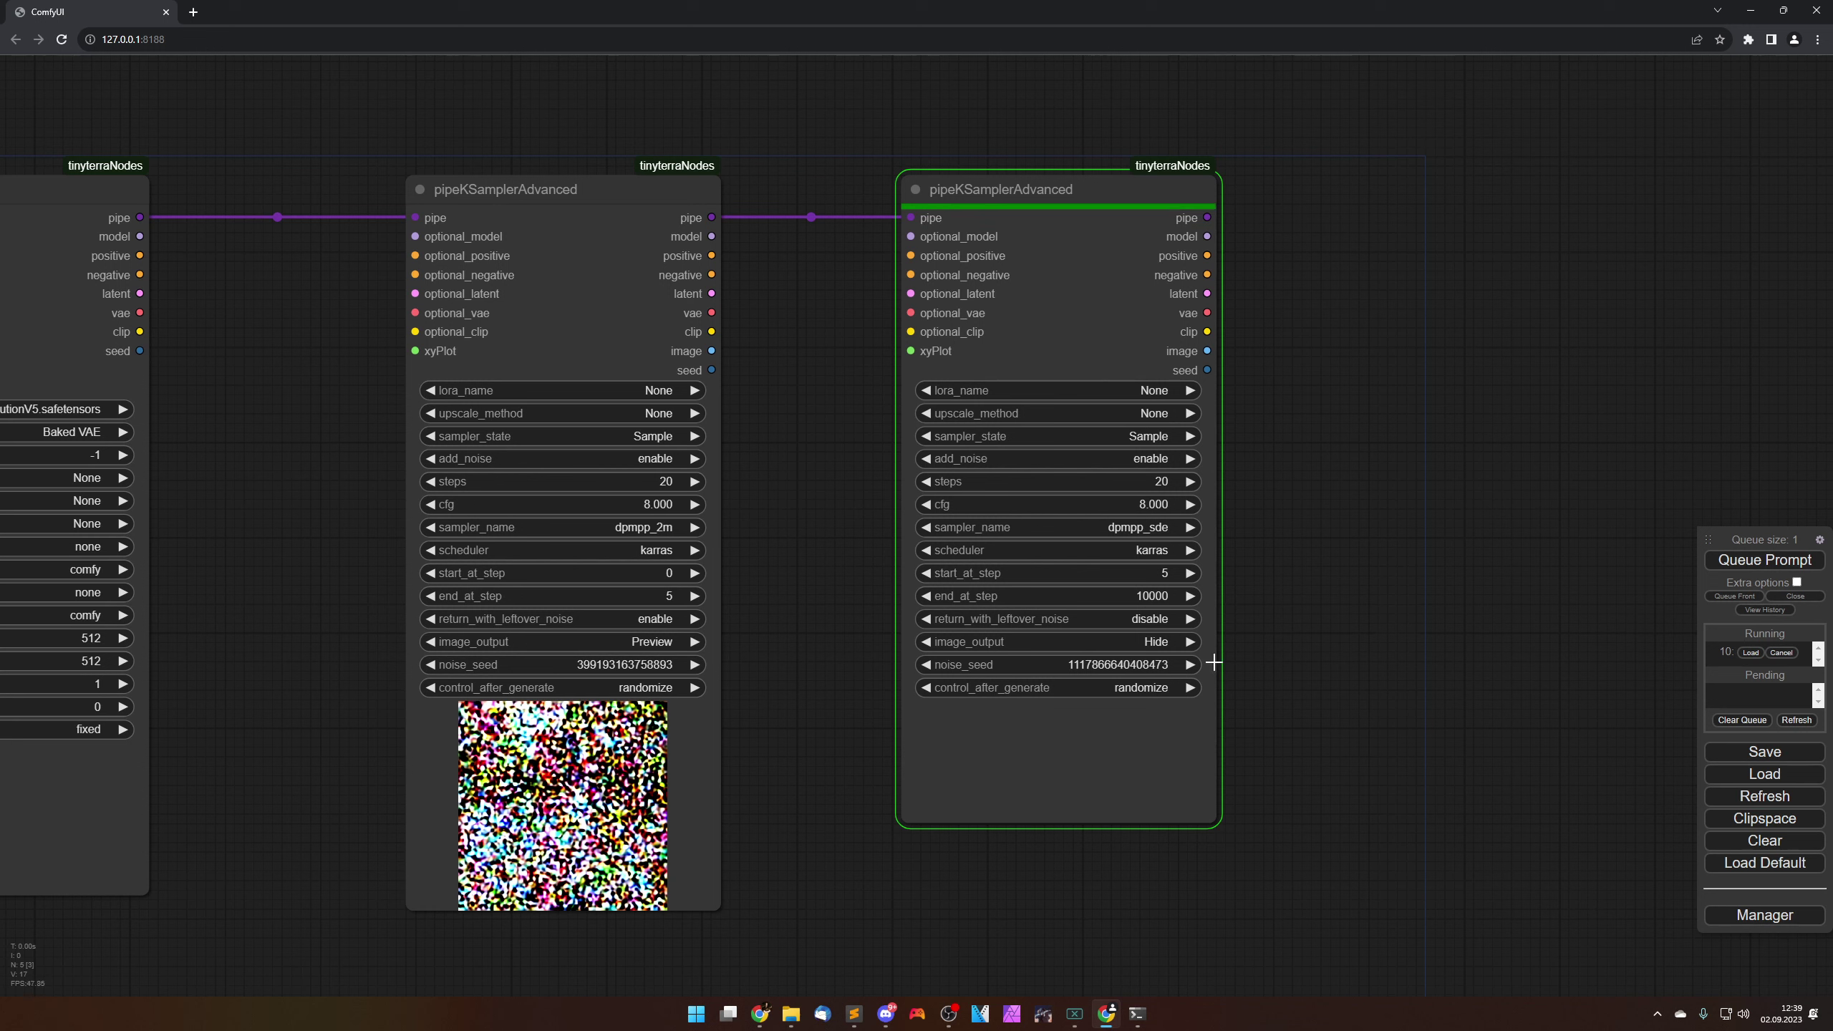
# Step: Set the second sampler's image_output to Preview and queue the prompt again to compare both samplers' preview images up close
pyautogui.click(1152, 641)
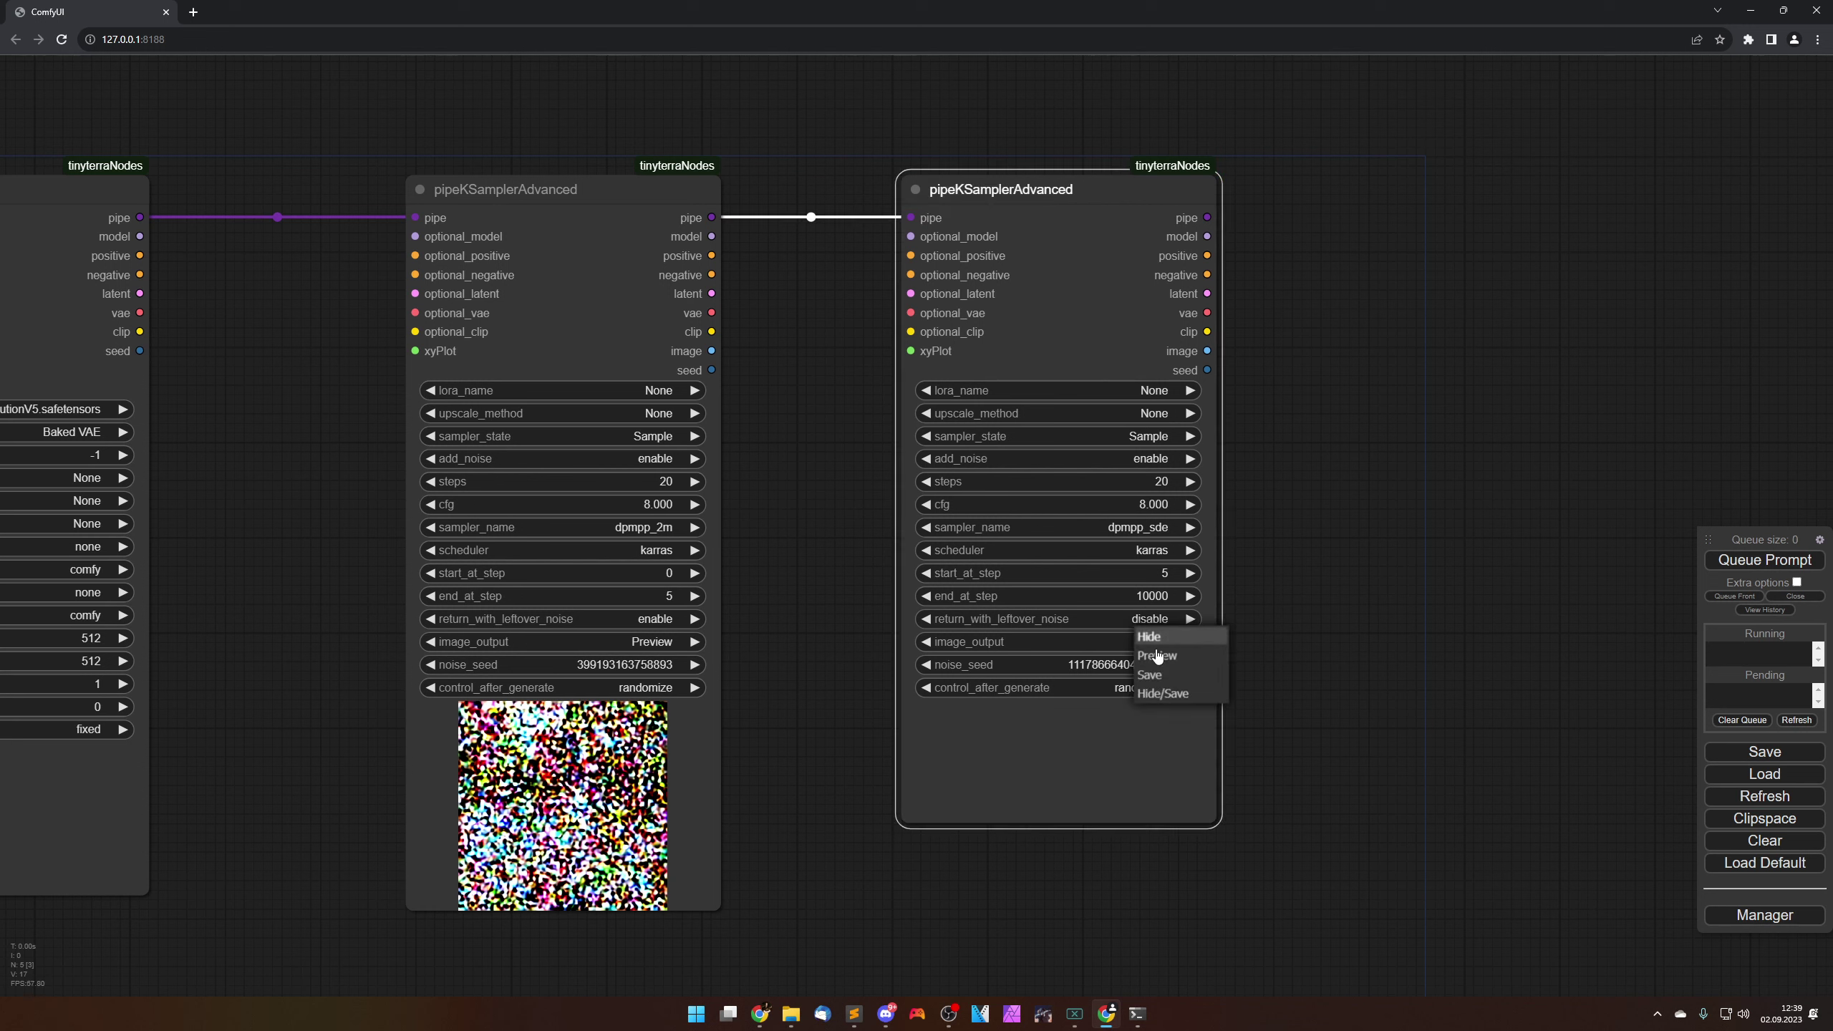
pyautogui.click(1227, 655)
pyautogui.click(1732, 562)
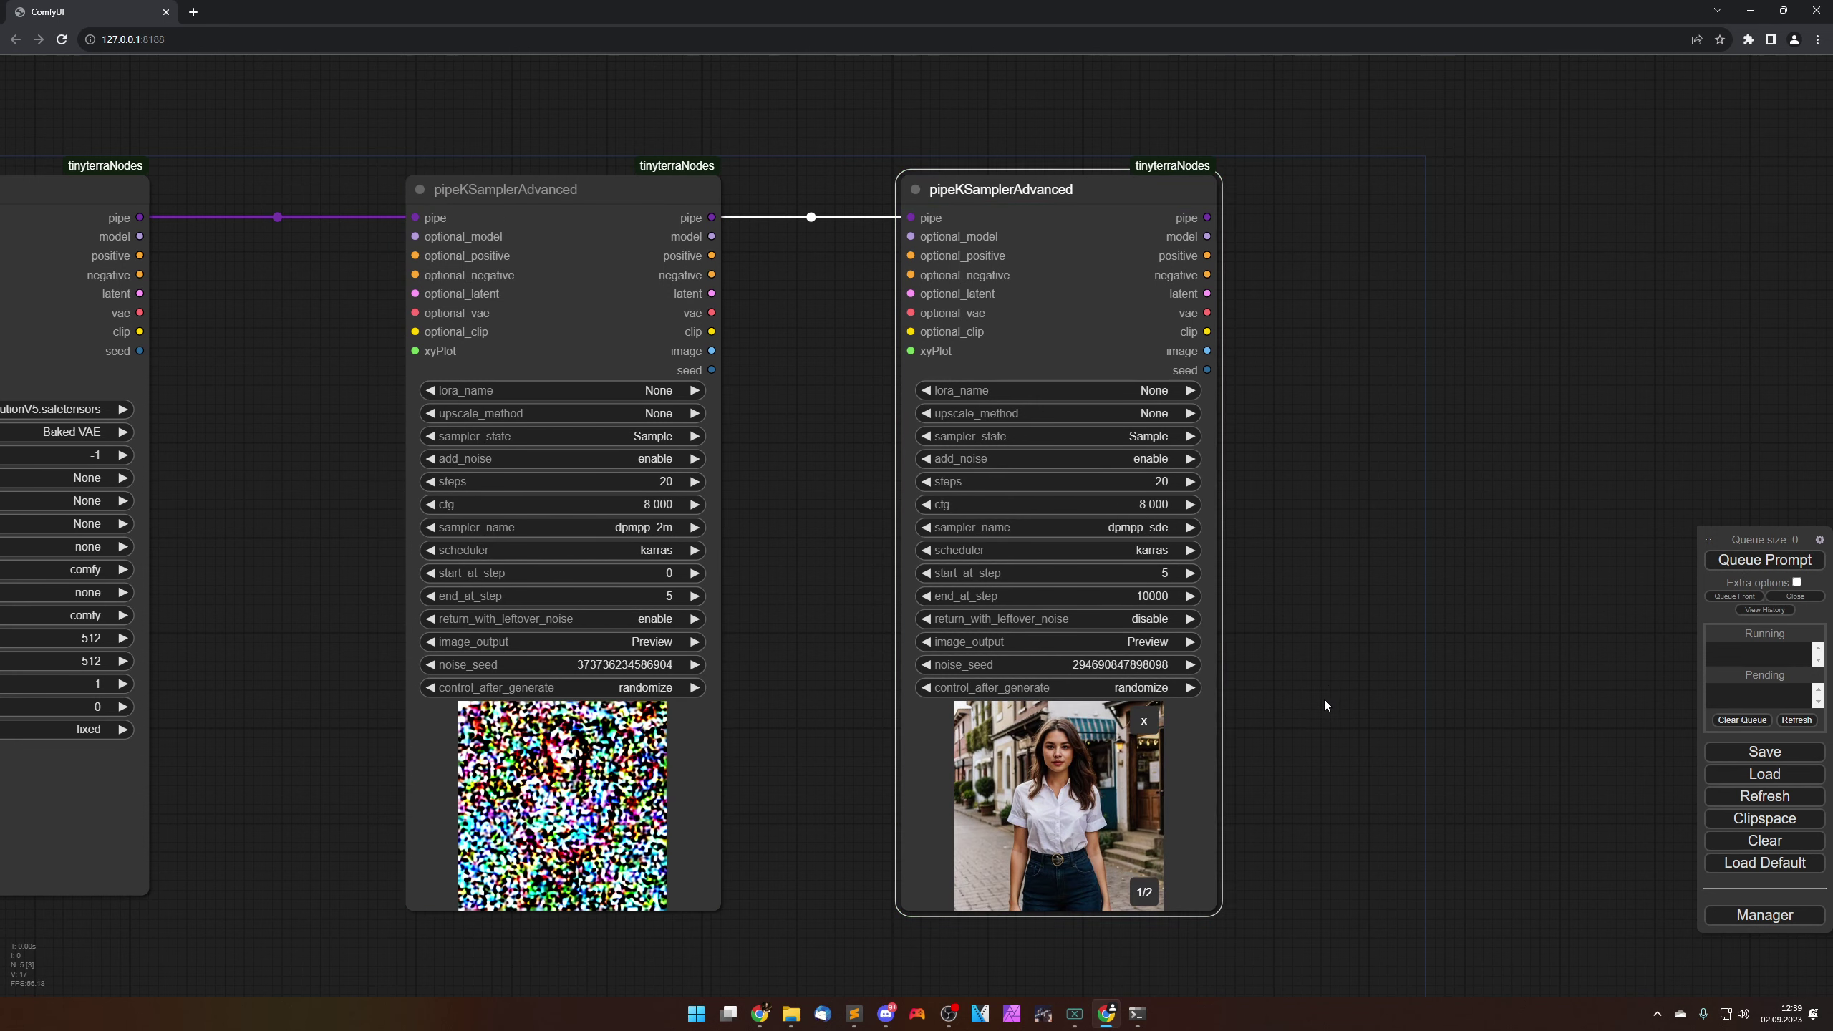
pyautogui.moveTo(1323, 699); pyautogui.dragTo(1441, 531)
pyautogui.scroll(2, 1427, 559)
pyautogui.scroll(3, 1428, 563)
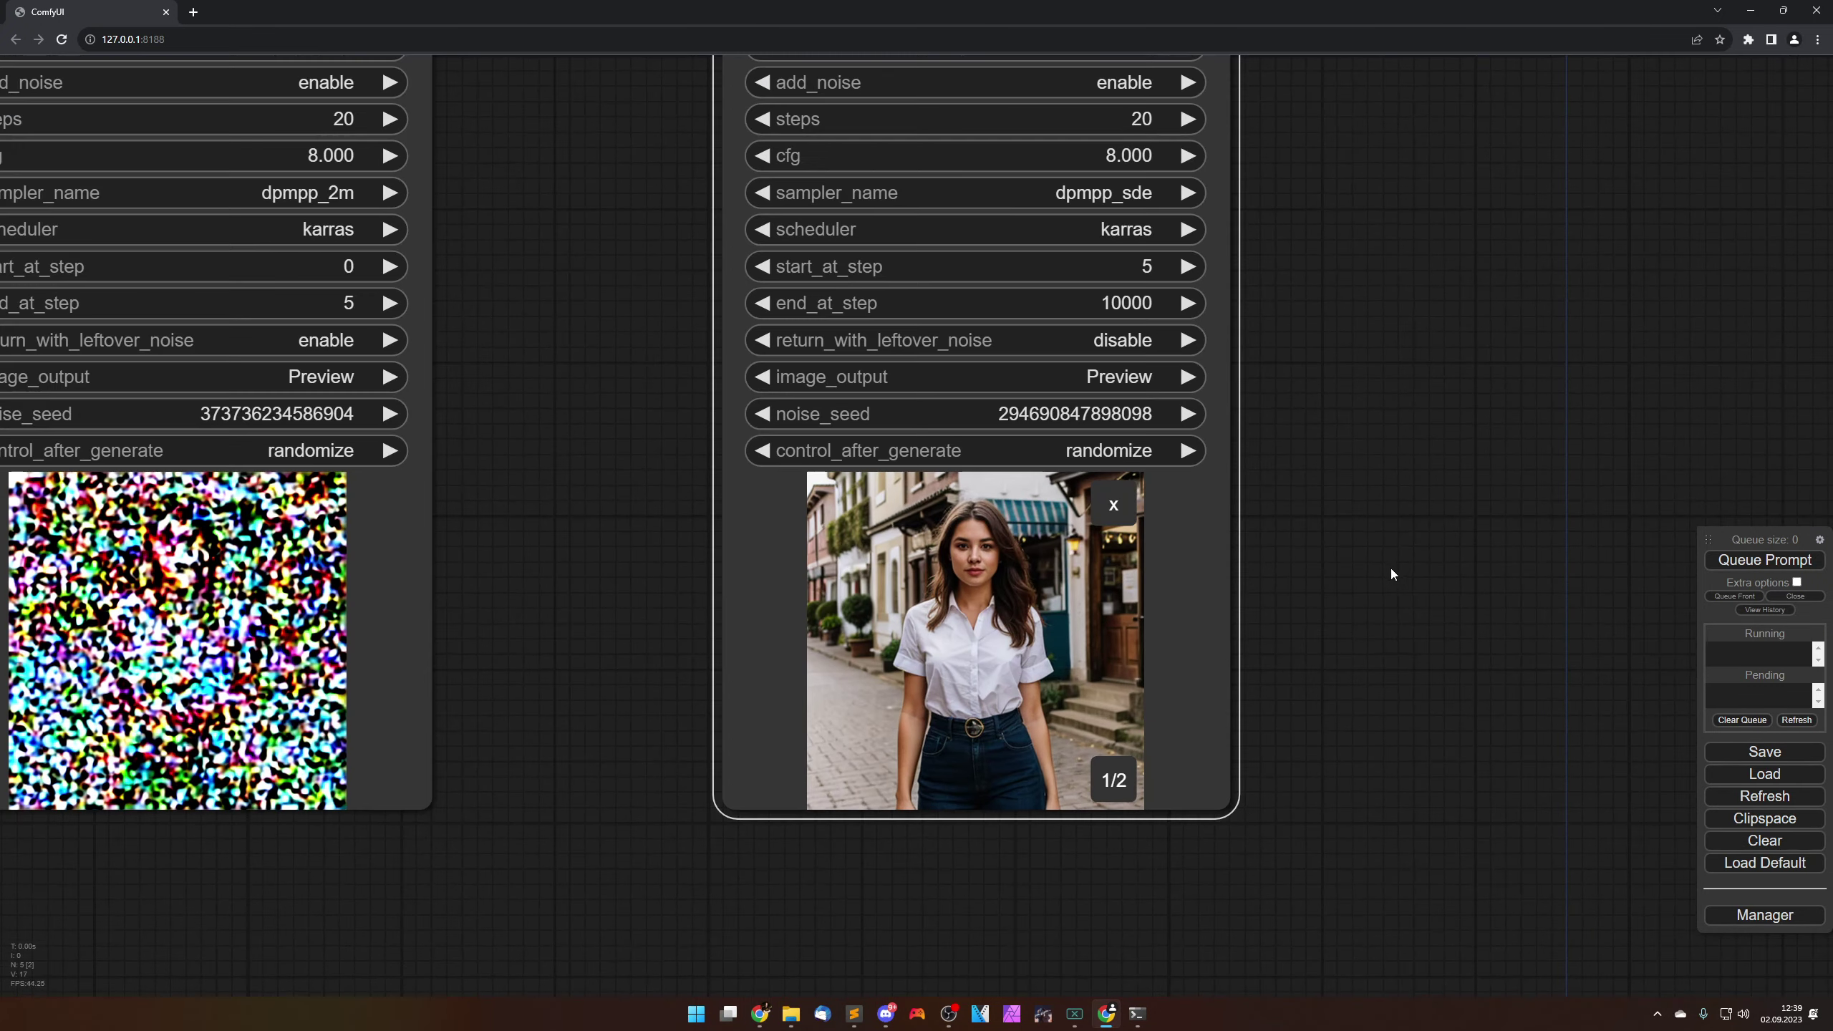
pyautogui.moveTo(1374, 589); pyautogui.dragTo(1666, 561)
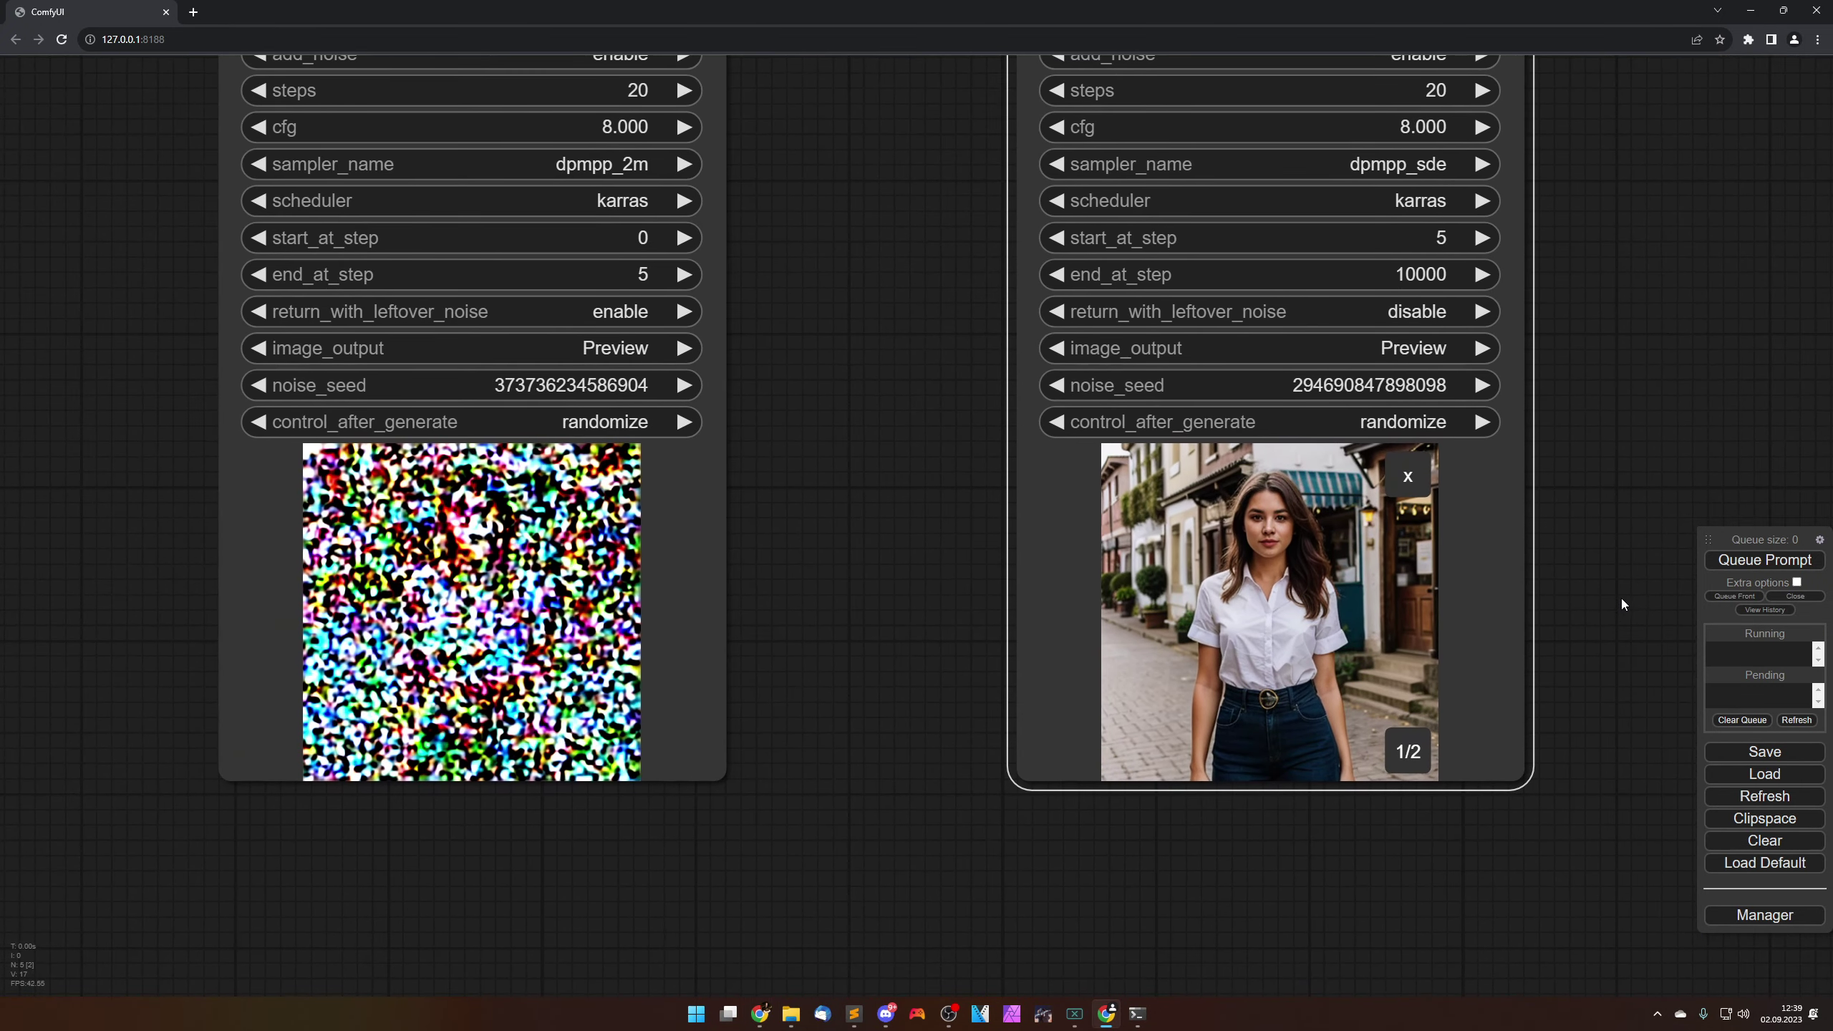
pyautogui.scroll(1, 930, 700)
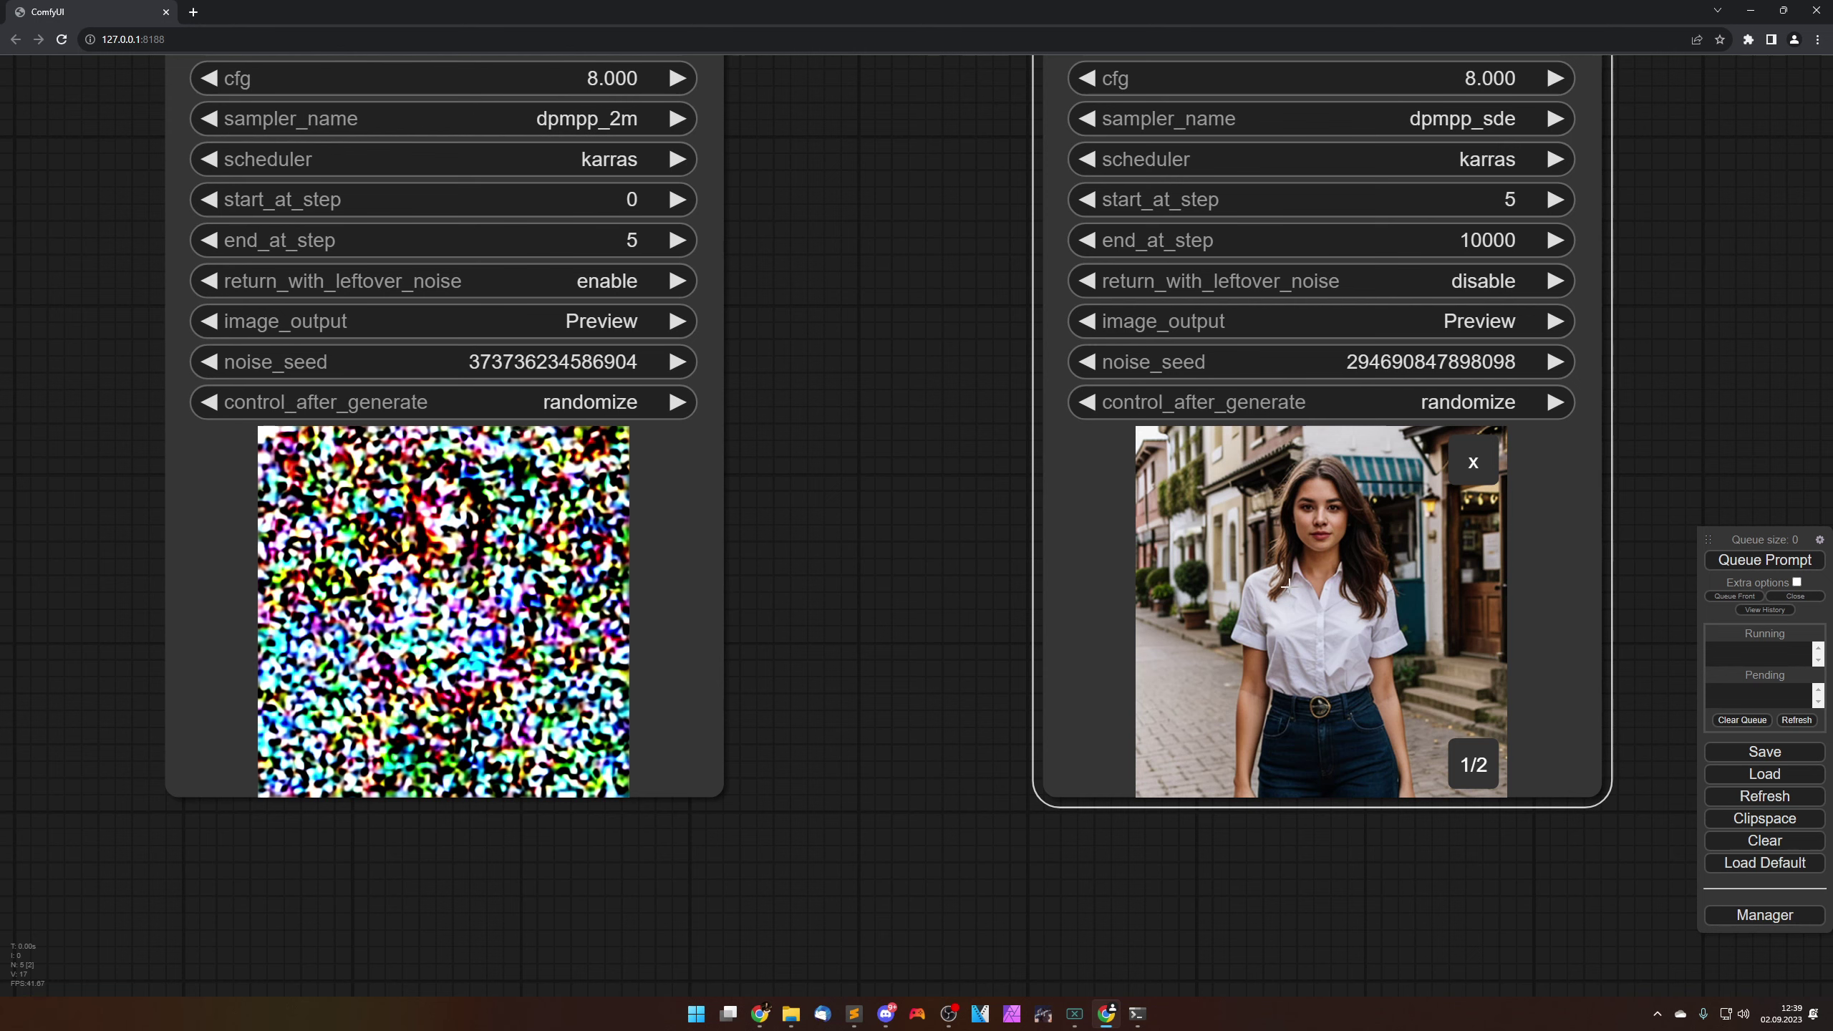
# Step: Compare start_at_step 6 against 5 in the second pipeKSamplerAdvanced node by queueing the prompt with each value
pyautogui.scroll(3, 885, 503)
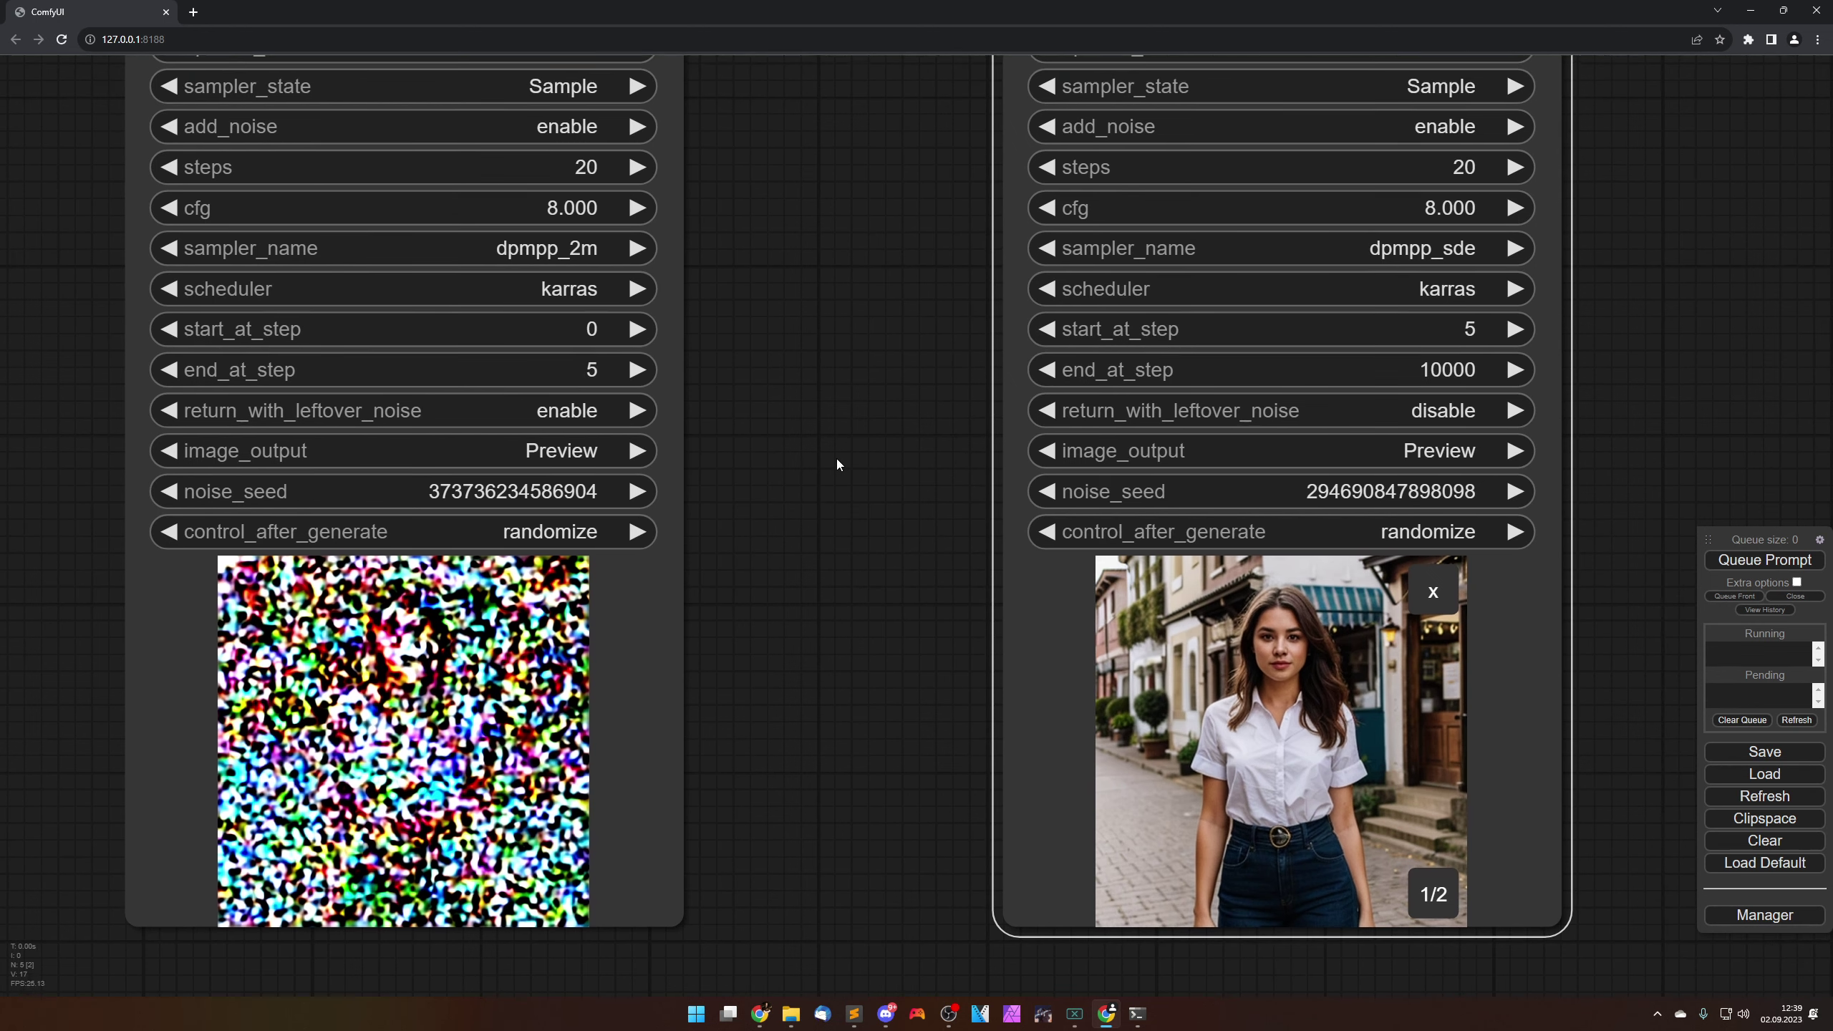
pyautogui.click(1514, 329)
pyautogui.click(1770, 561)
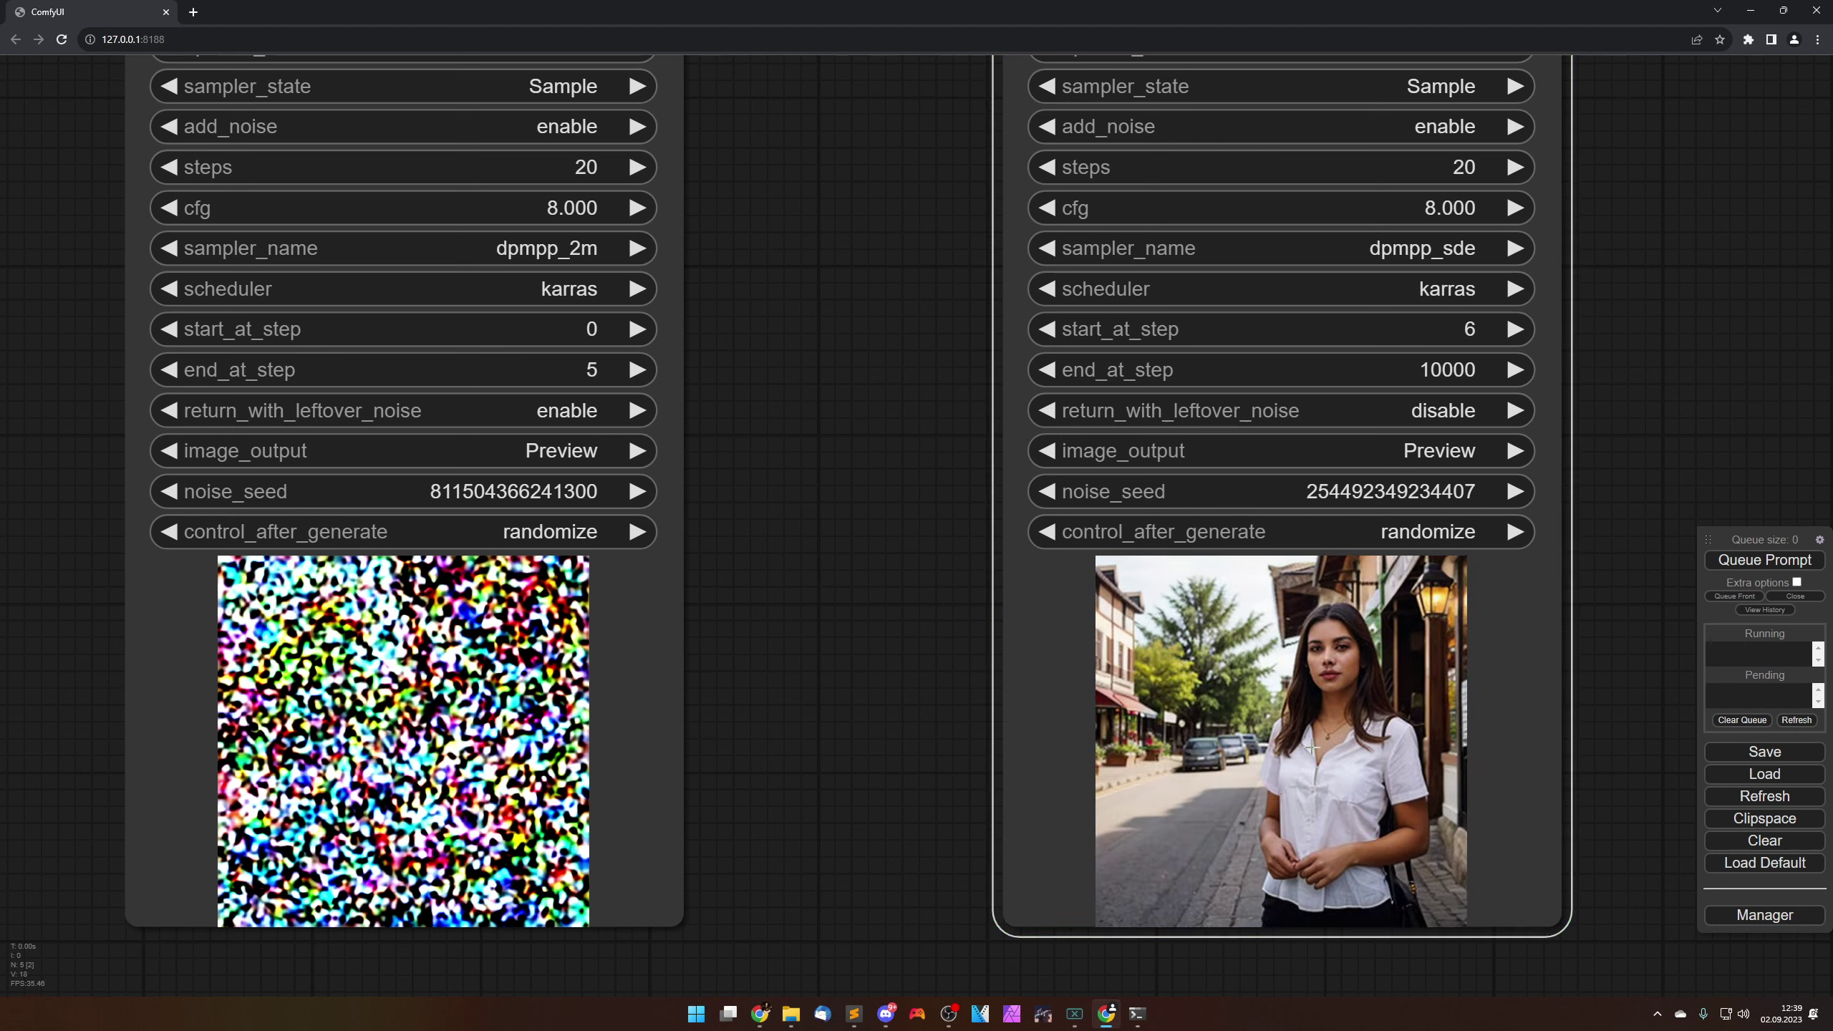
pyautogui.click(1046, 329)
pyautogui.click(1763, 561)
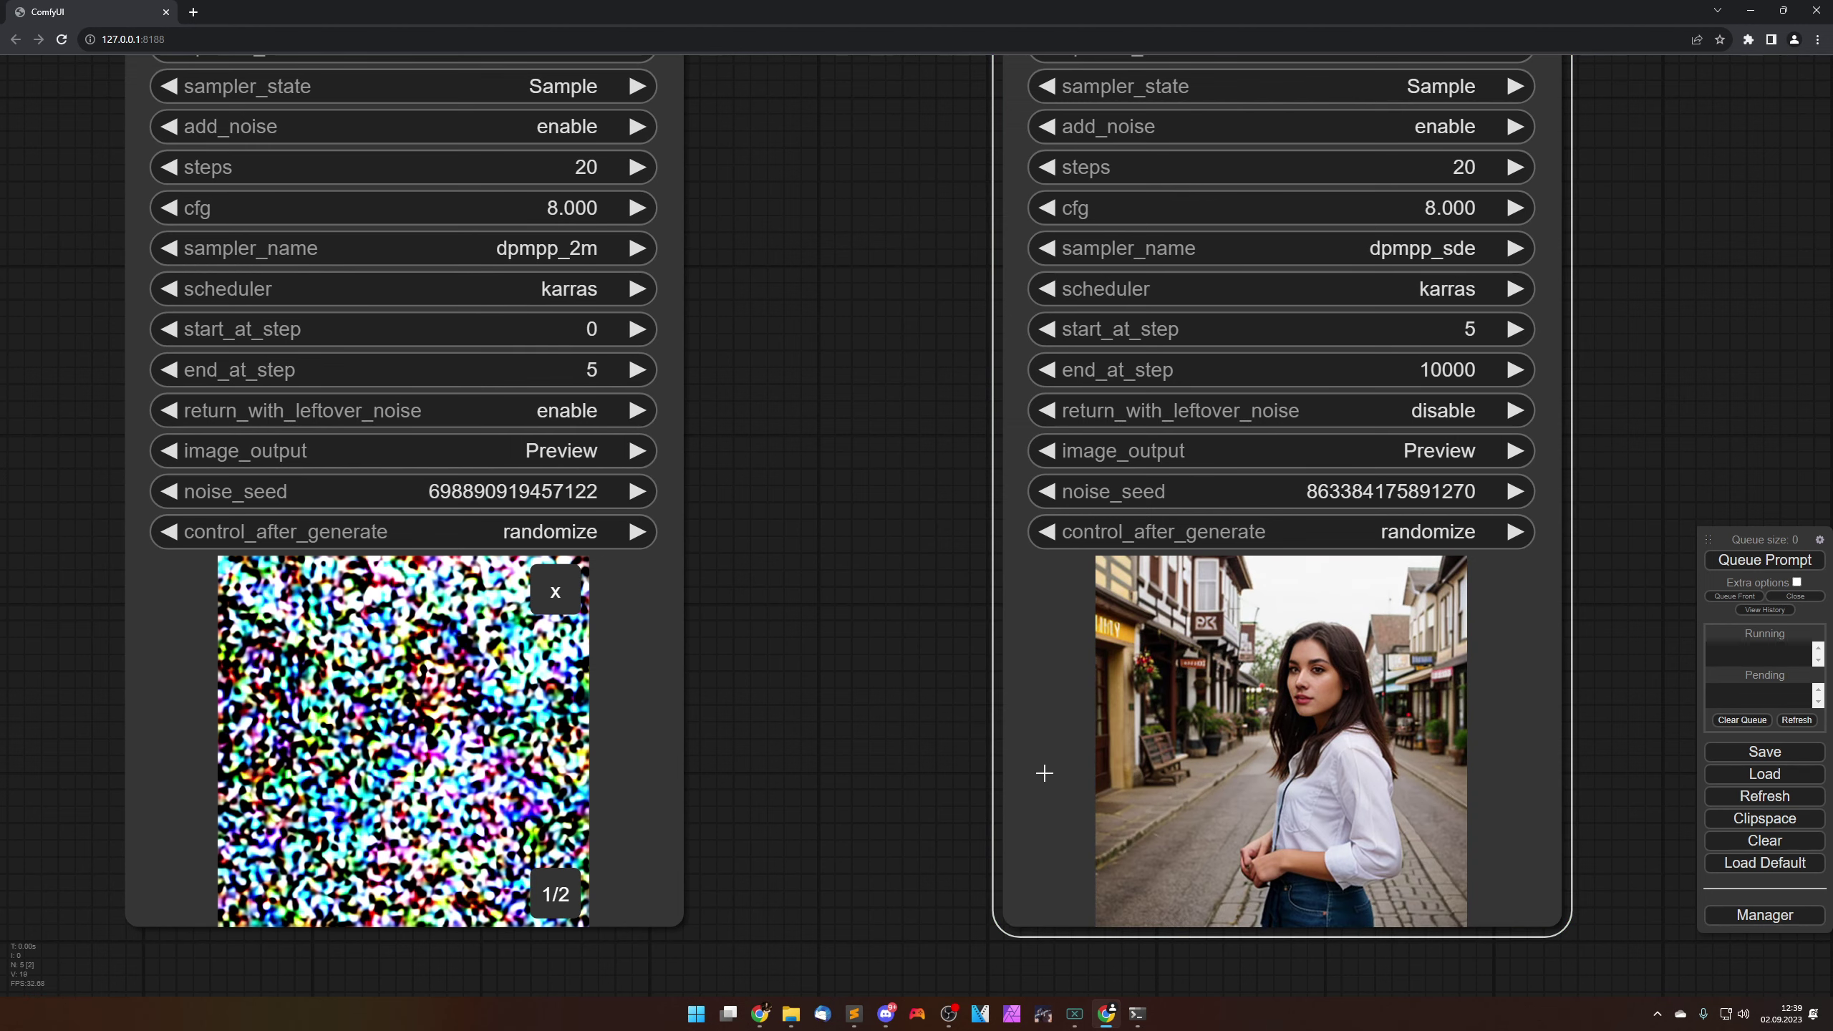
# Step: Convert end_at_step on the first pipeKSamplerAdvanced node and start_at_step on the second one into inputs
pyautogui.scroll(-7, 1017, 769)
pyautogui.click(928, 674)
pyautogui.scroll(-3, 927, 674)
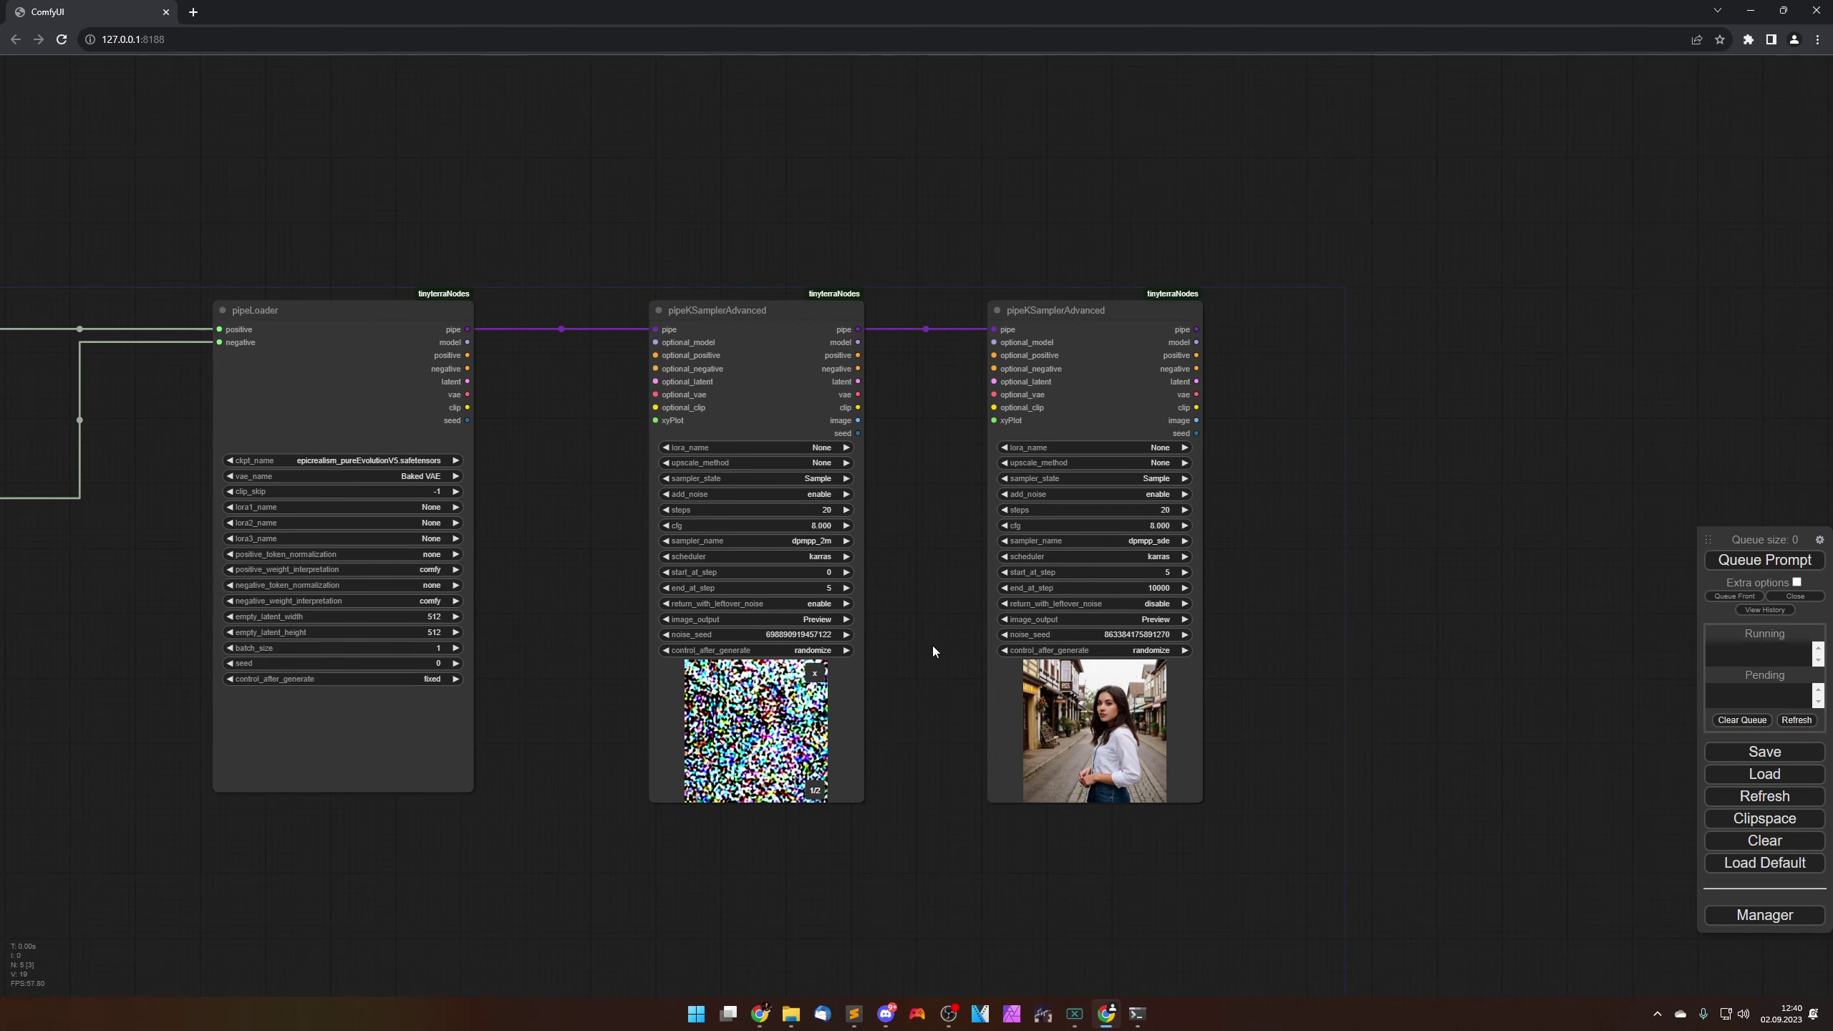
pyautogui.scroll(3, 929, 640)
pyautogui.moveTo(929, 640); pyautogui.dragTo(970, 661)
pyautogui.scroll(3, 1005, 640)
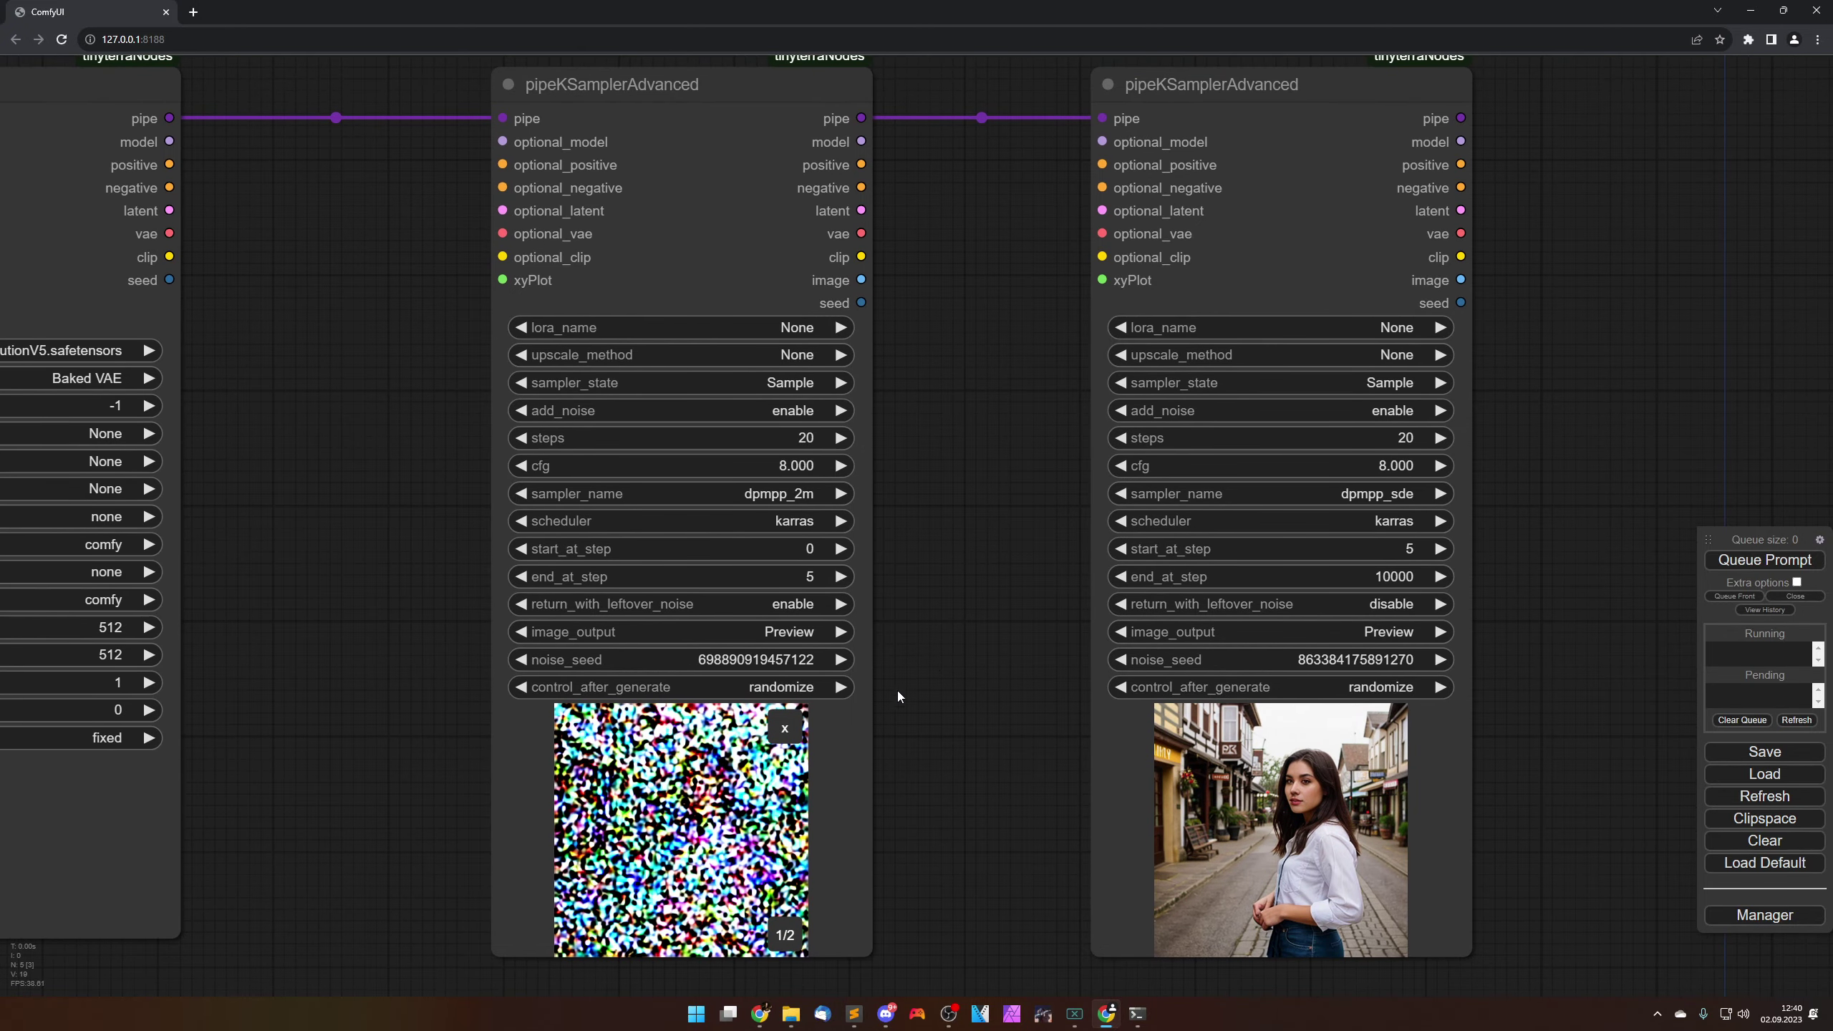
pyautogui.scroll(-1, 903, 706)
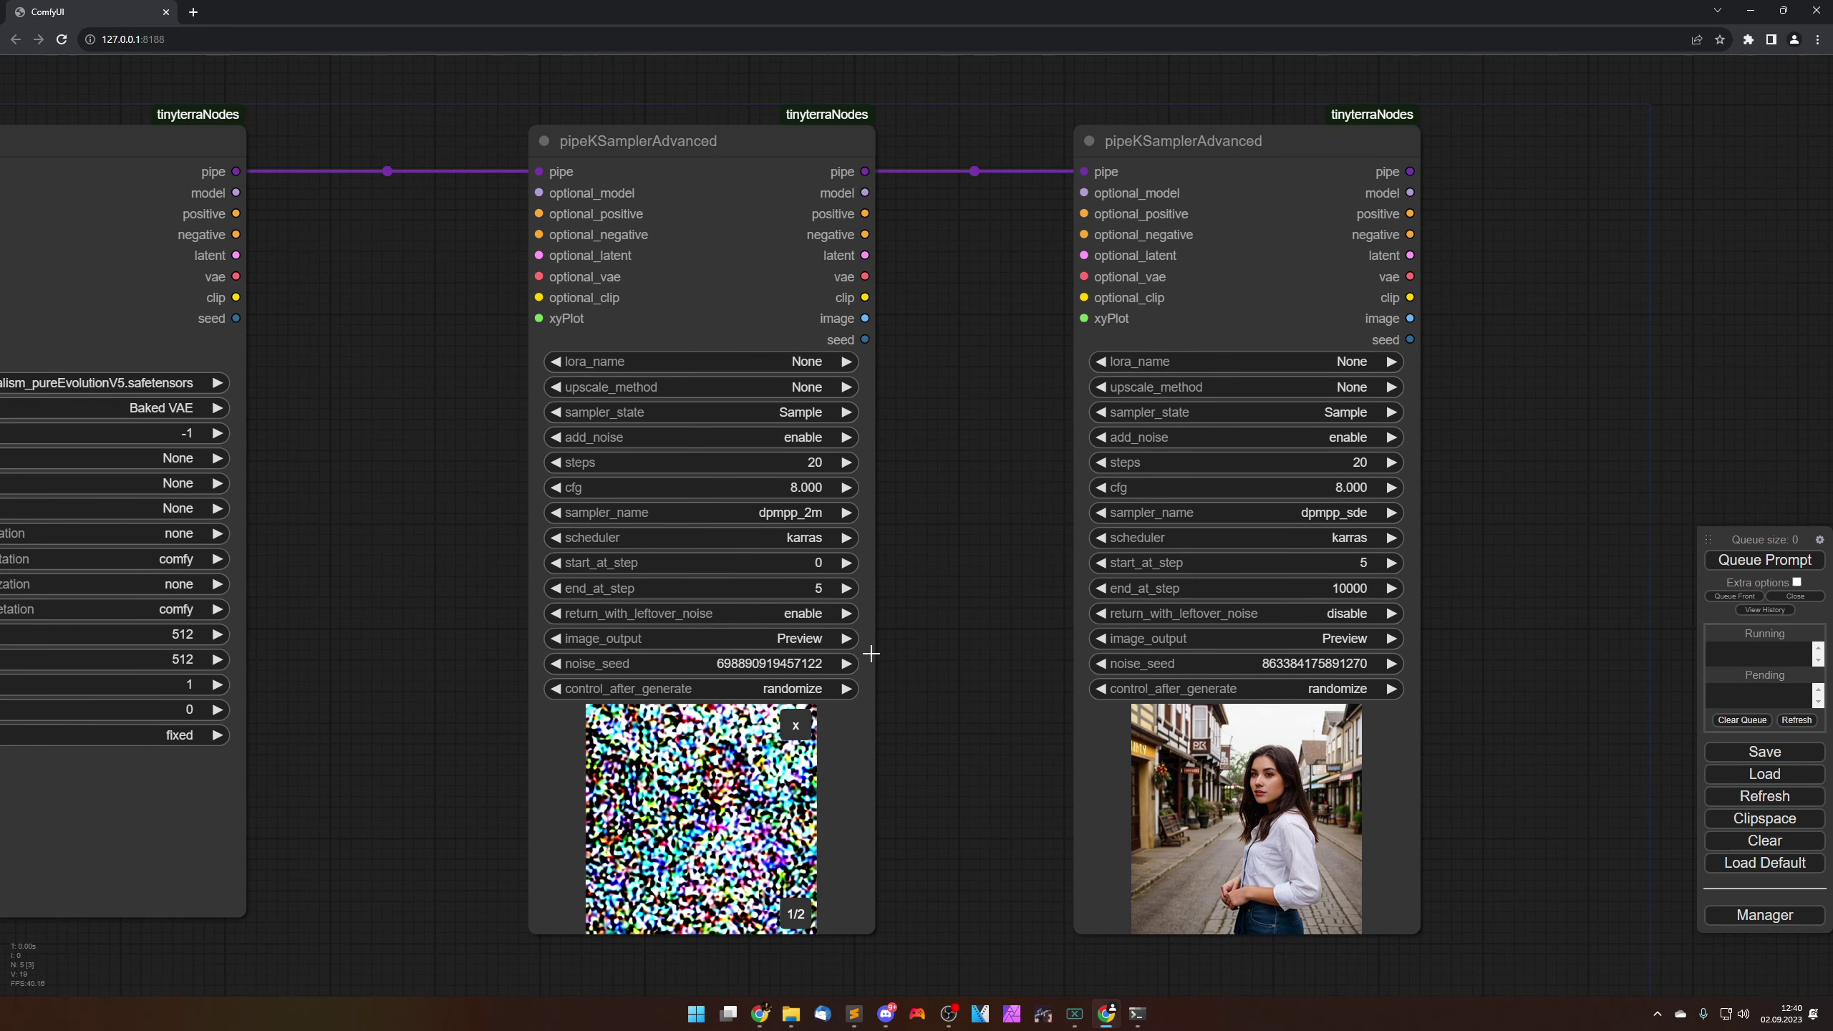
pyautogui.rightClick(856, 729)
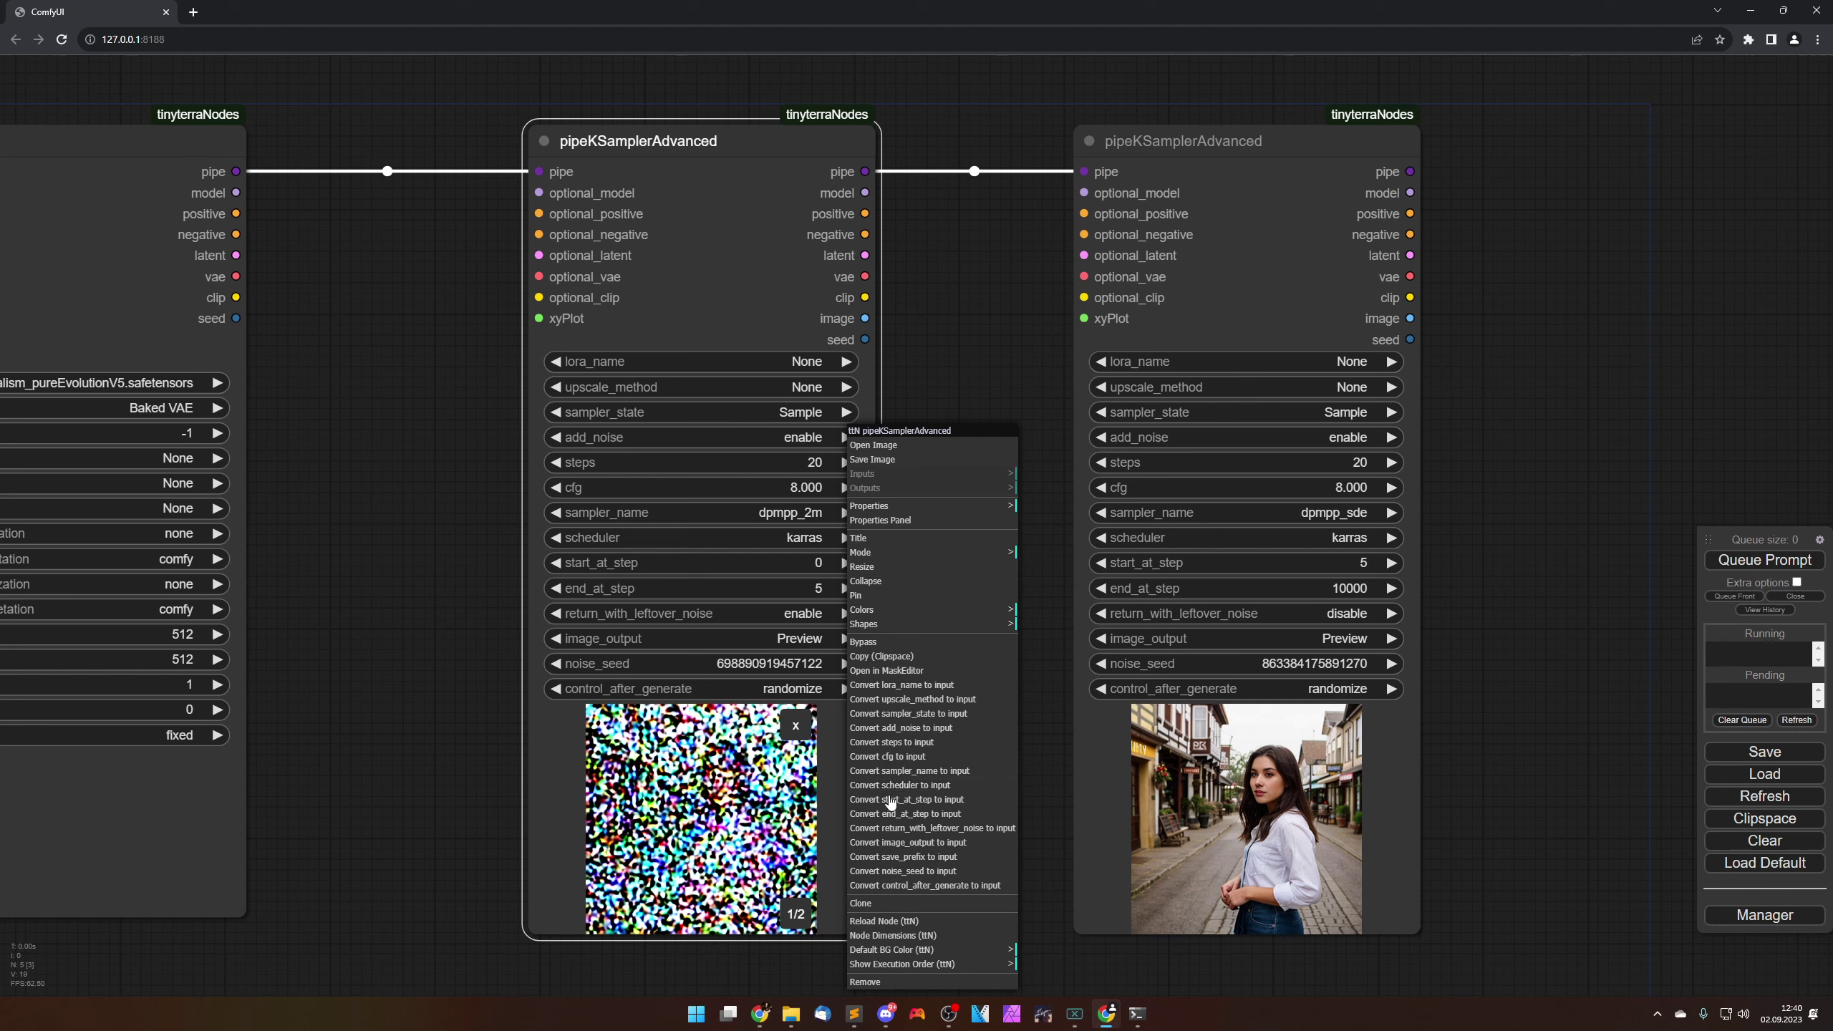
pyautogui.click(886, 818)
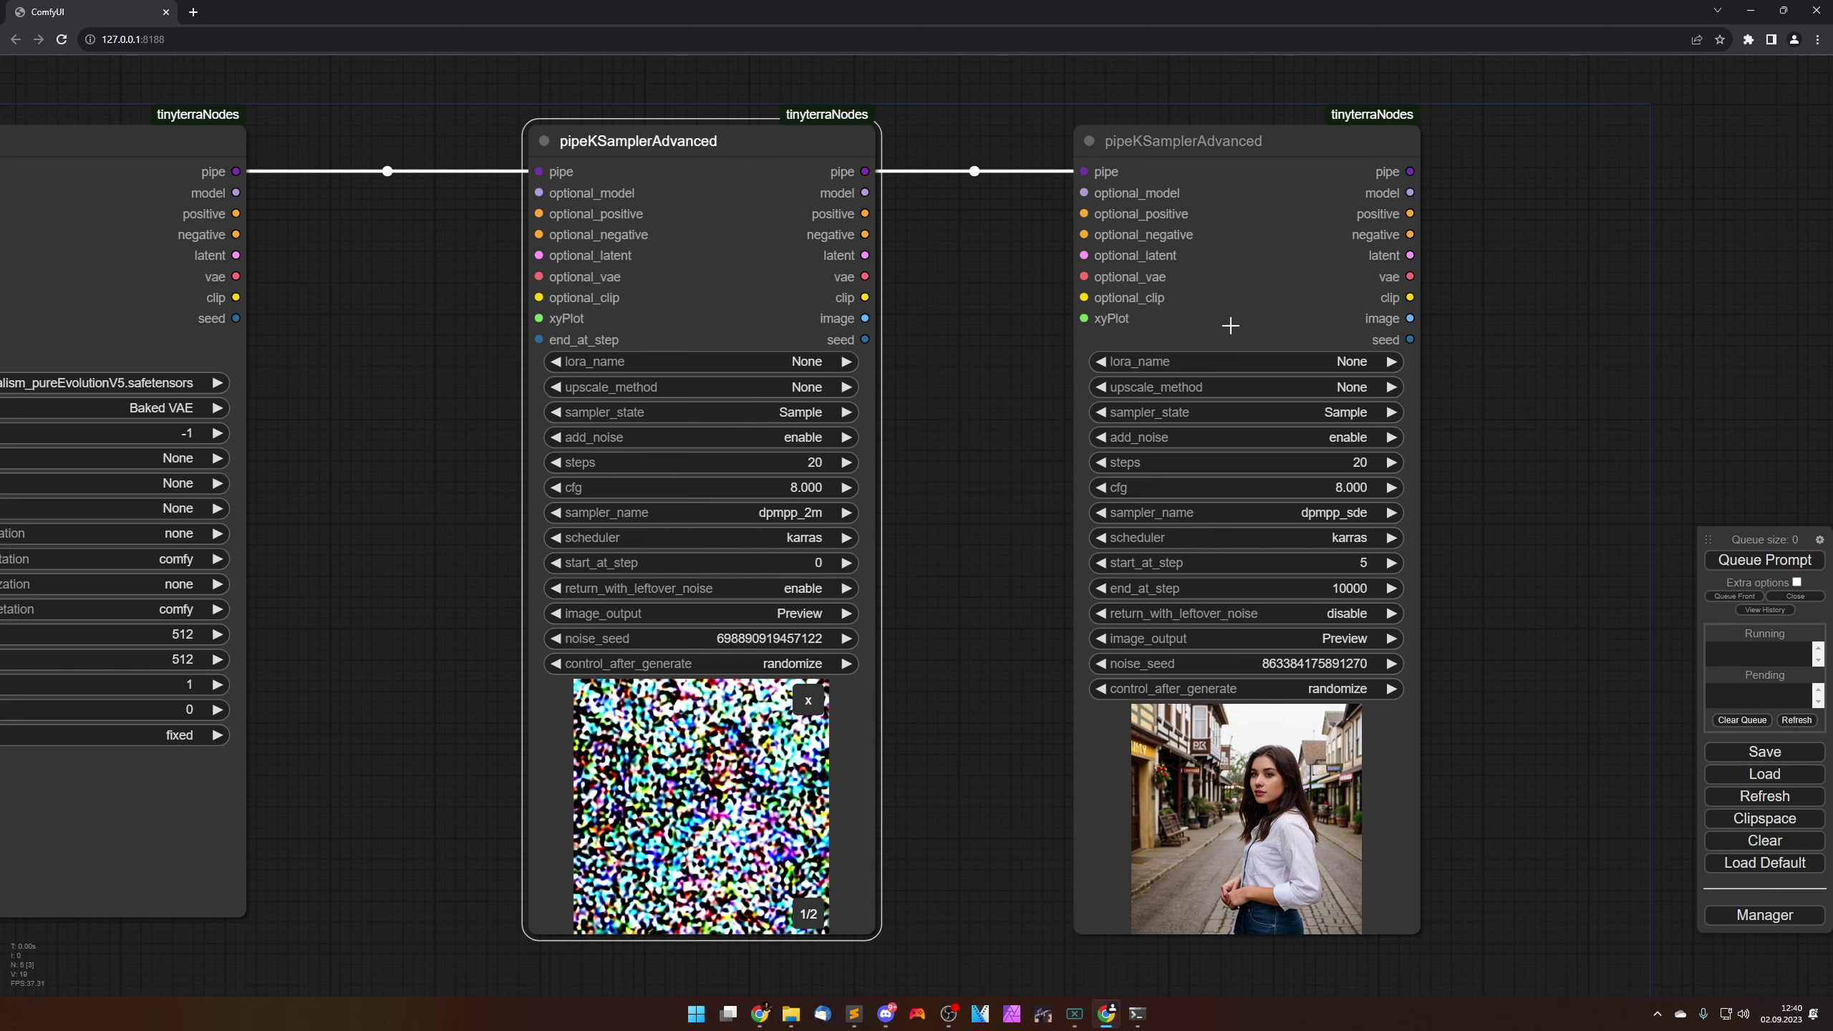
pyautogui.click(1258, 302)
pyautogui.rightClick(1257, 303)
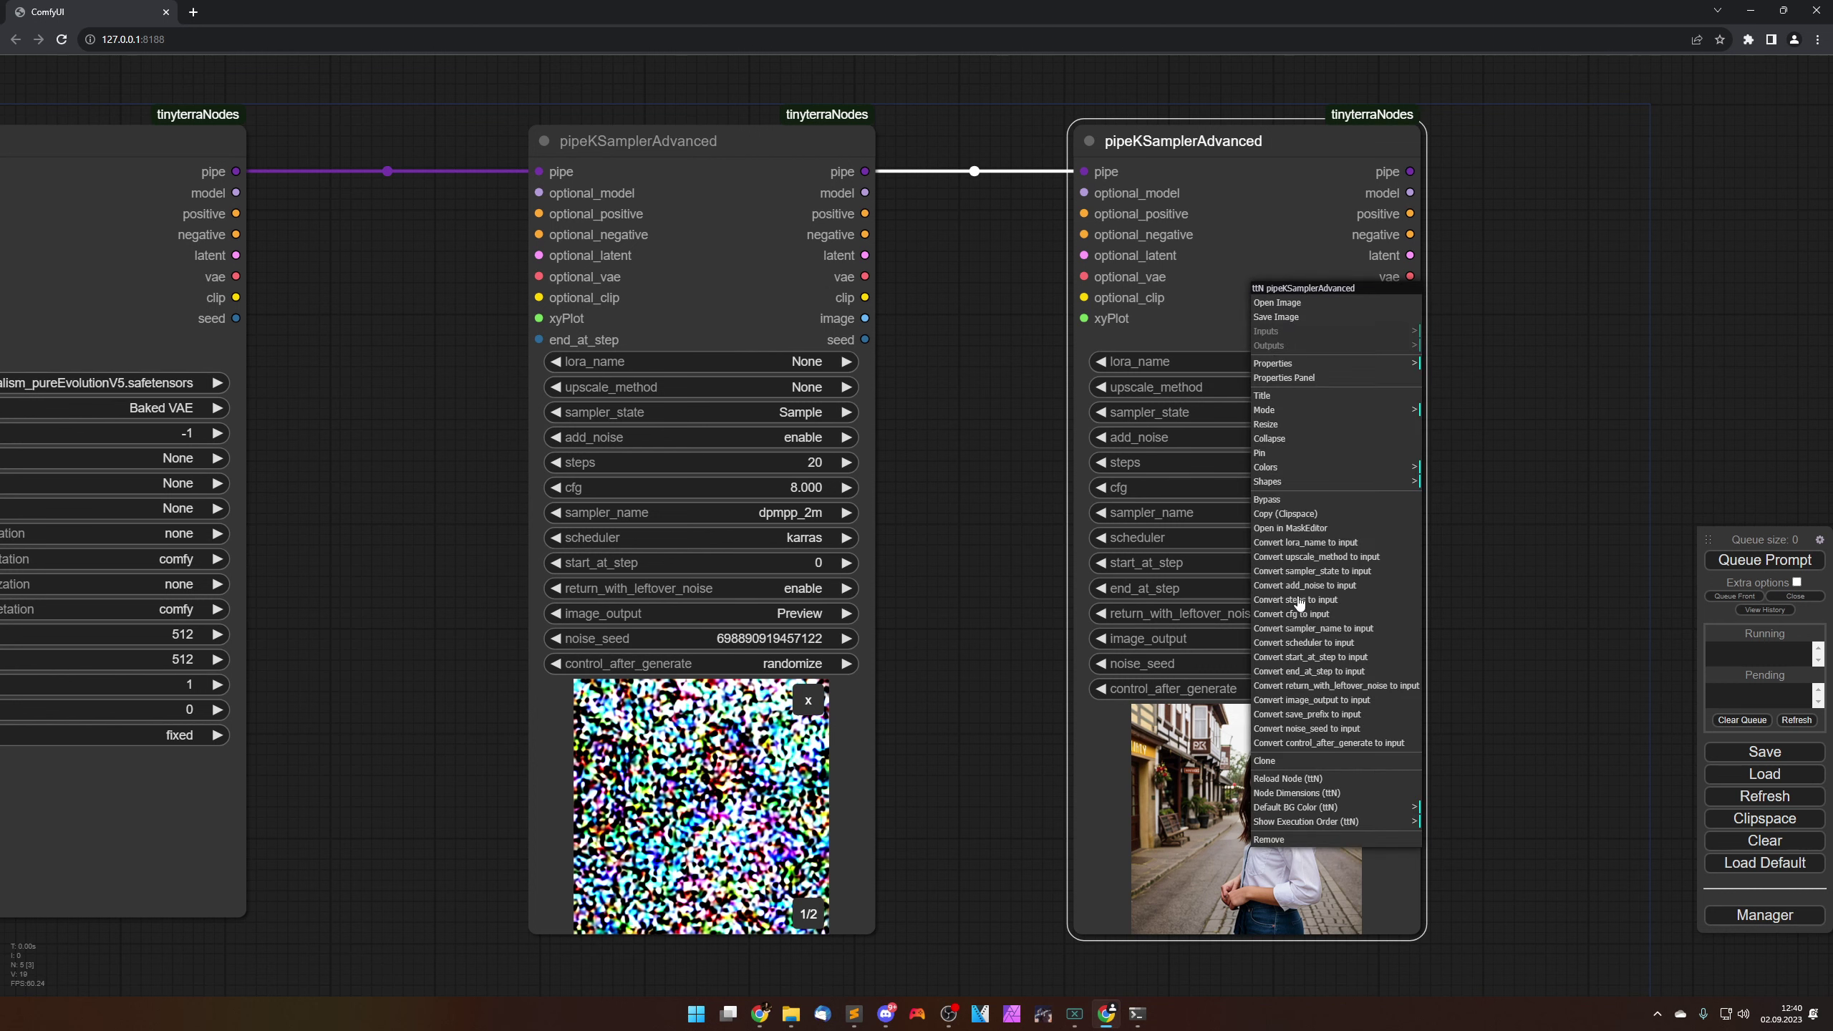
pyautogui.click(1288, 656)
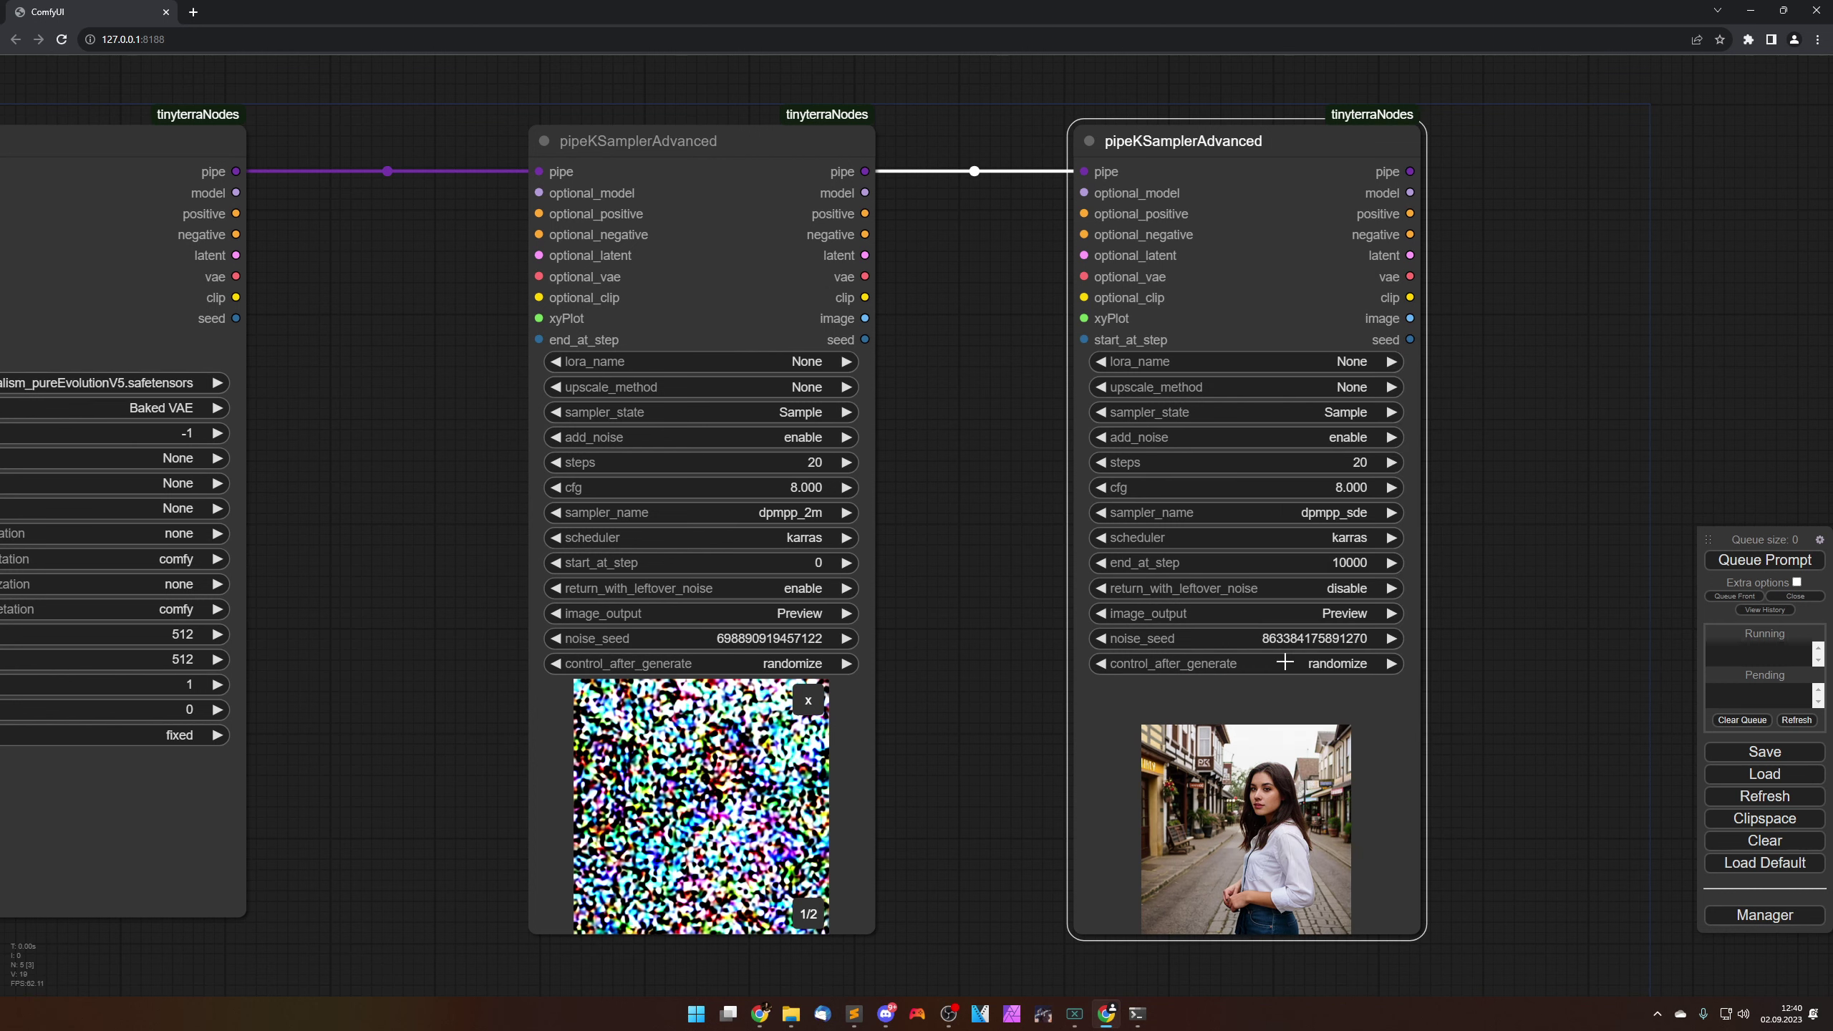
# Step: Add an ImpactInt node feeding the first sampler's end_at_step input and place it above the pipeLoader node
pyautogui.scroll(-3, 974, 509)
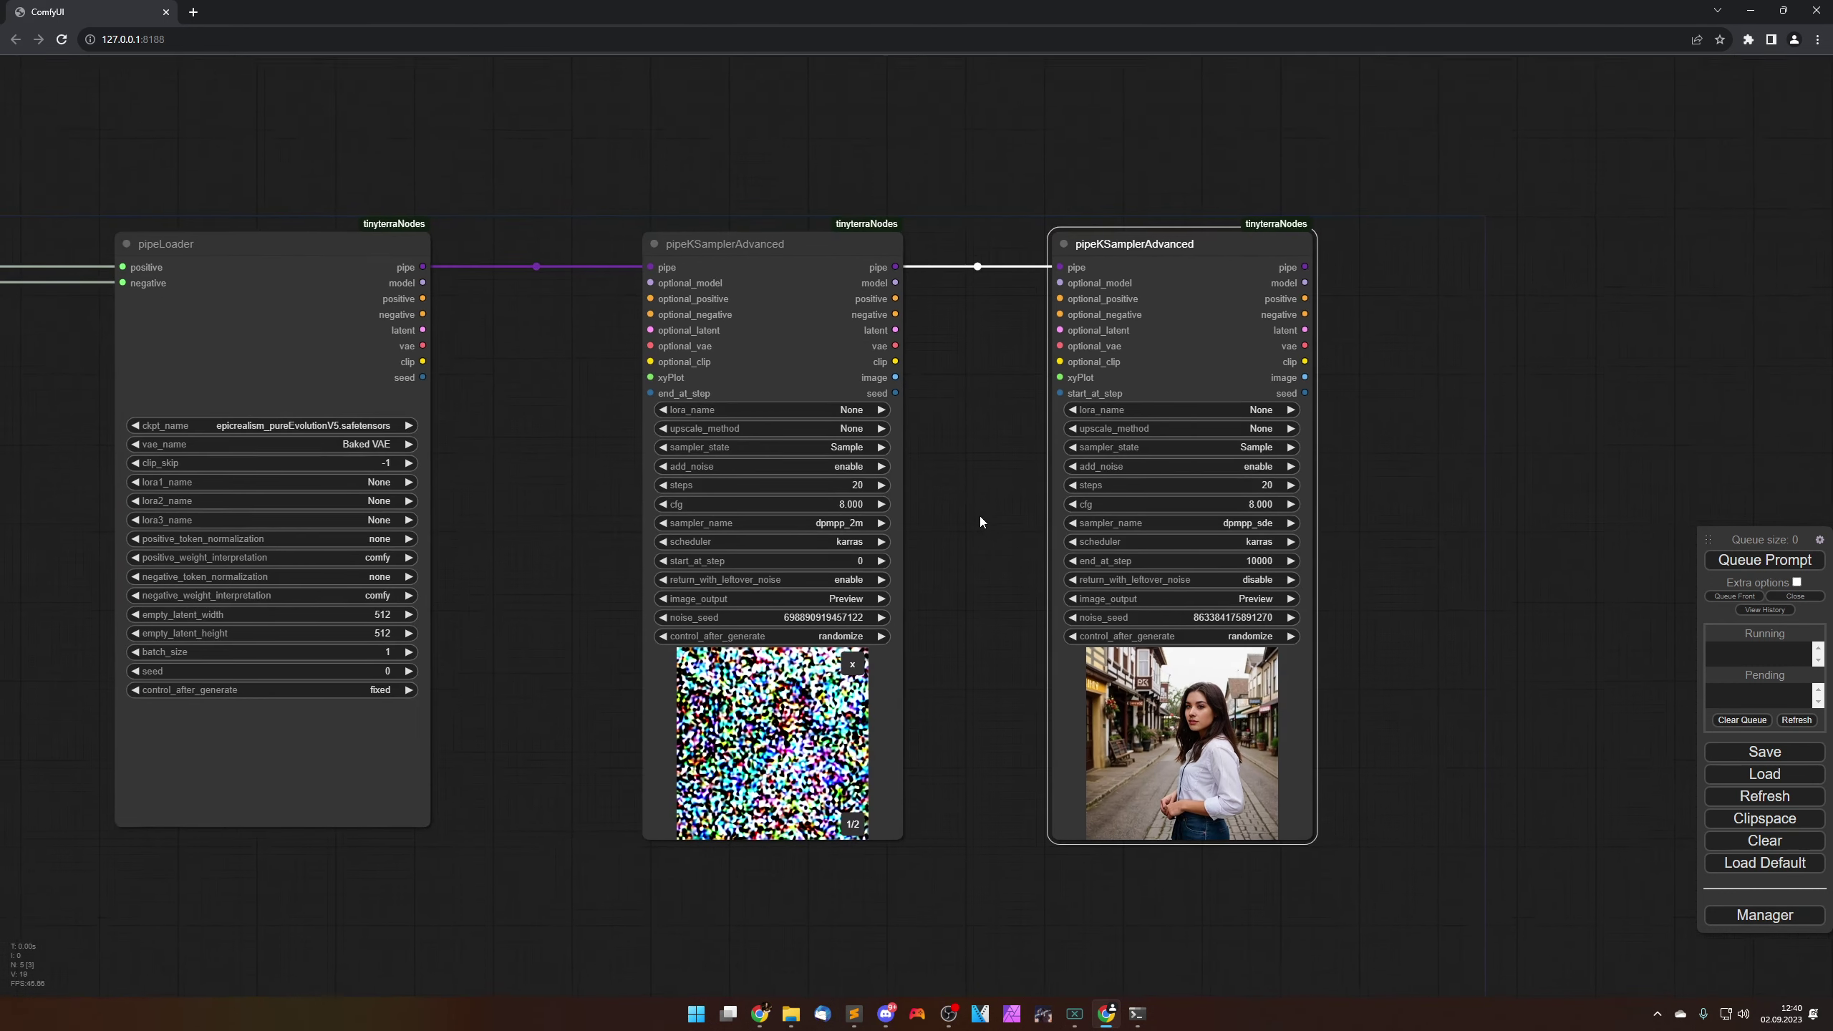
pyautogui.moveTo(645, 382); pyautogui.dragTo(659, 295)
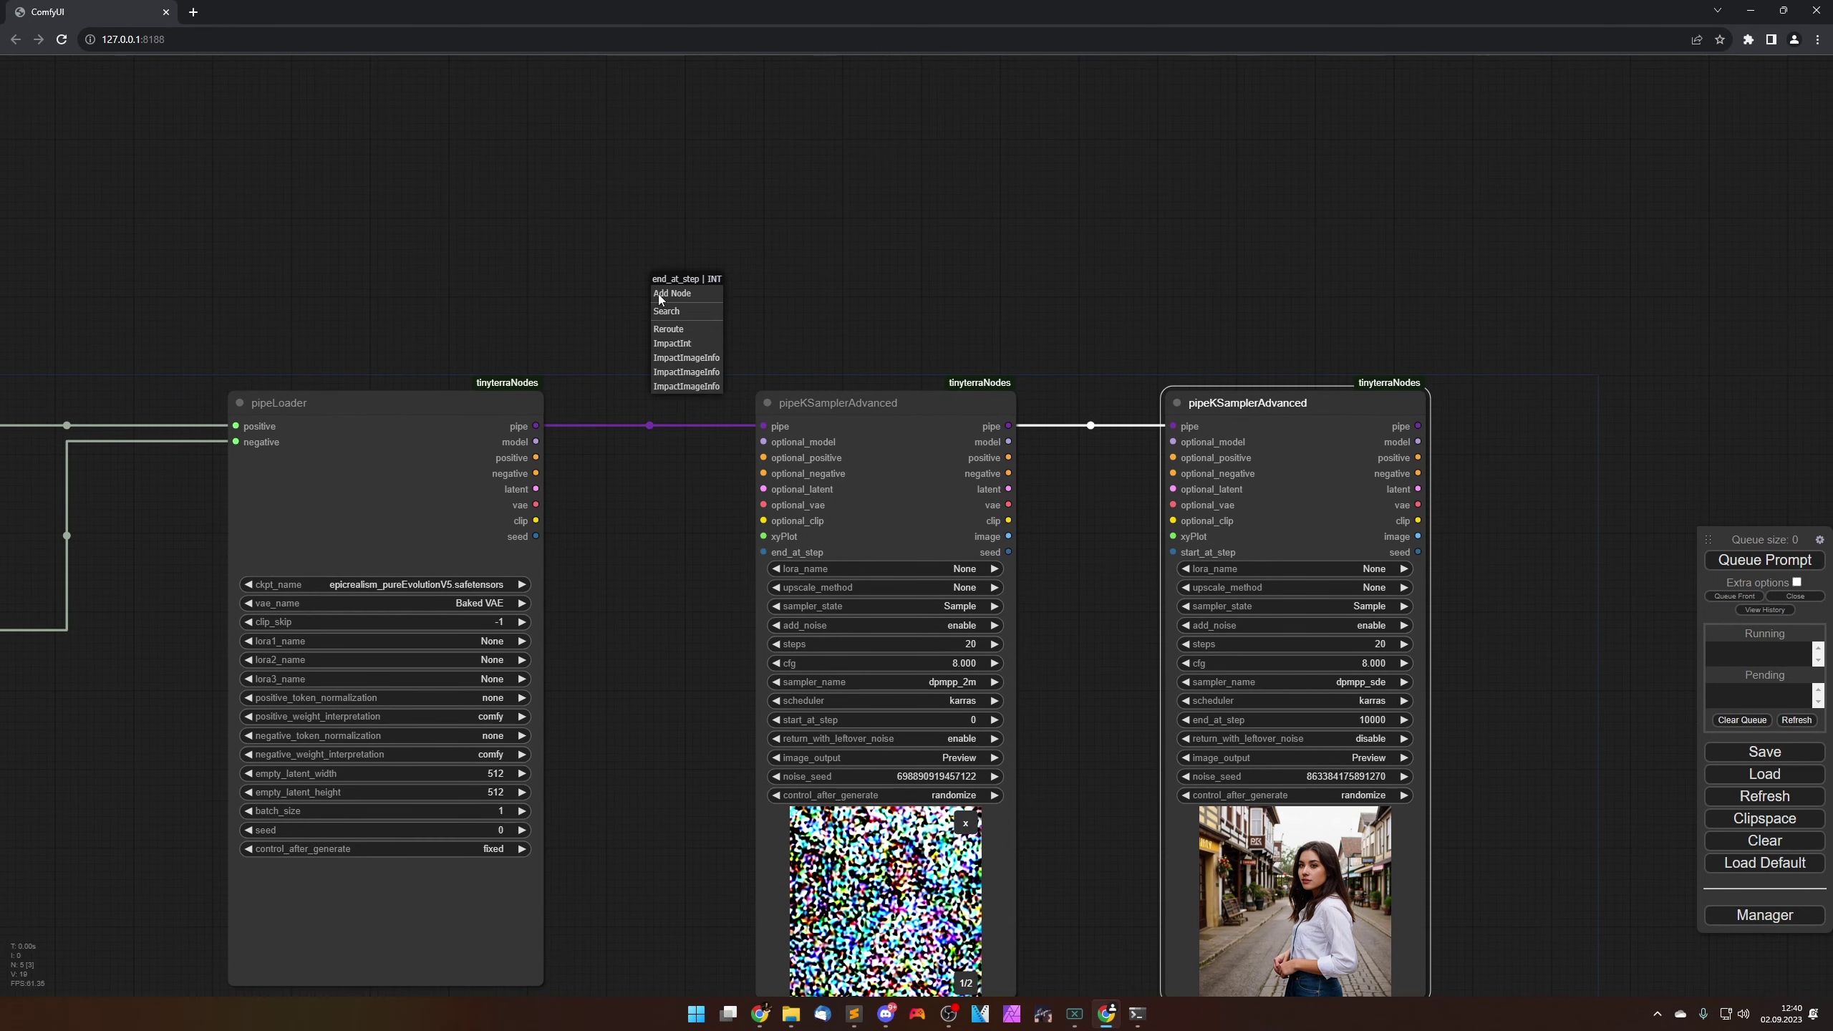
pyautogui.click(667, 343)
pyautogui.moveTo(774, 290); pyautogui.dragTo(548, 256)
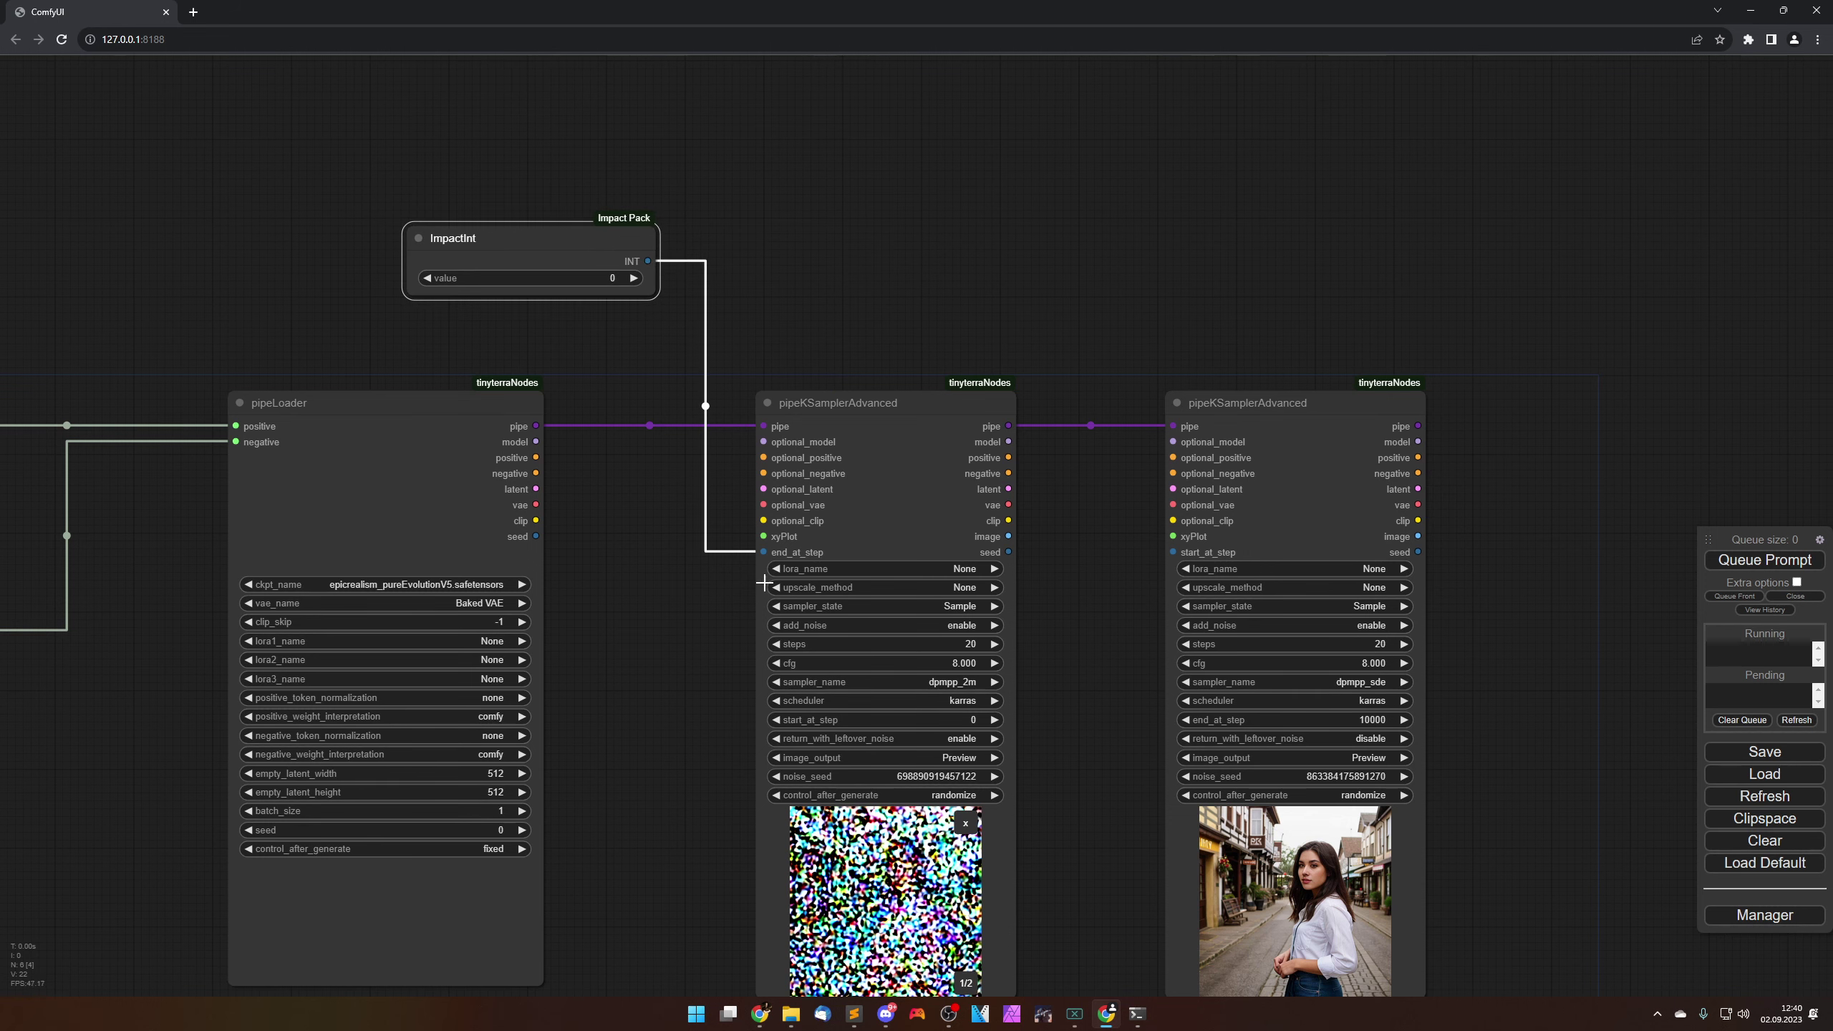
# Step: Connect the ImpactInt output to the second sampler's start_at_step input and lower the ImpactInt node slightly
pyautogui.scroll(3, 693, 667)
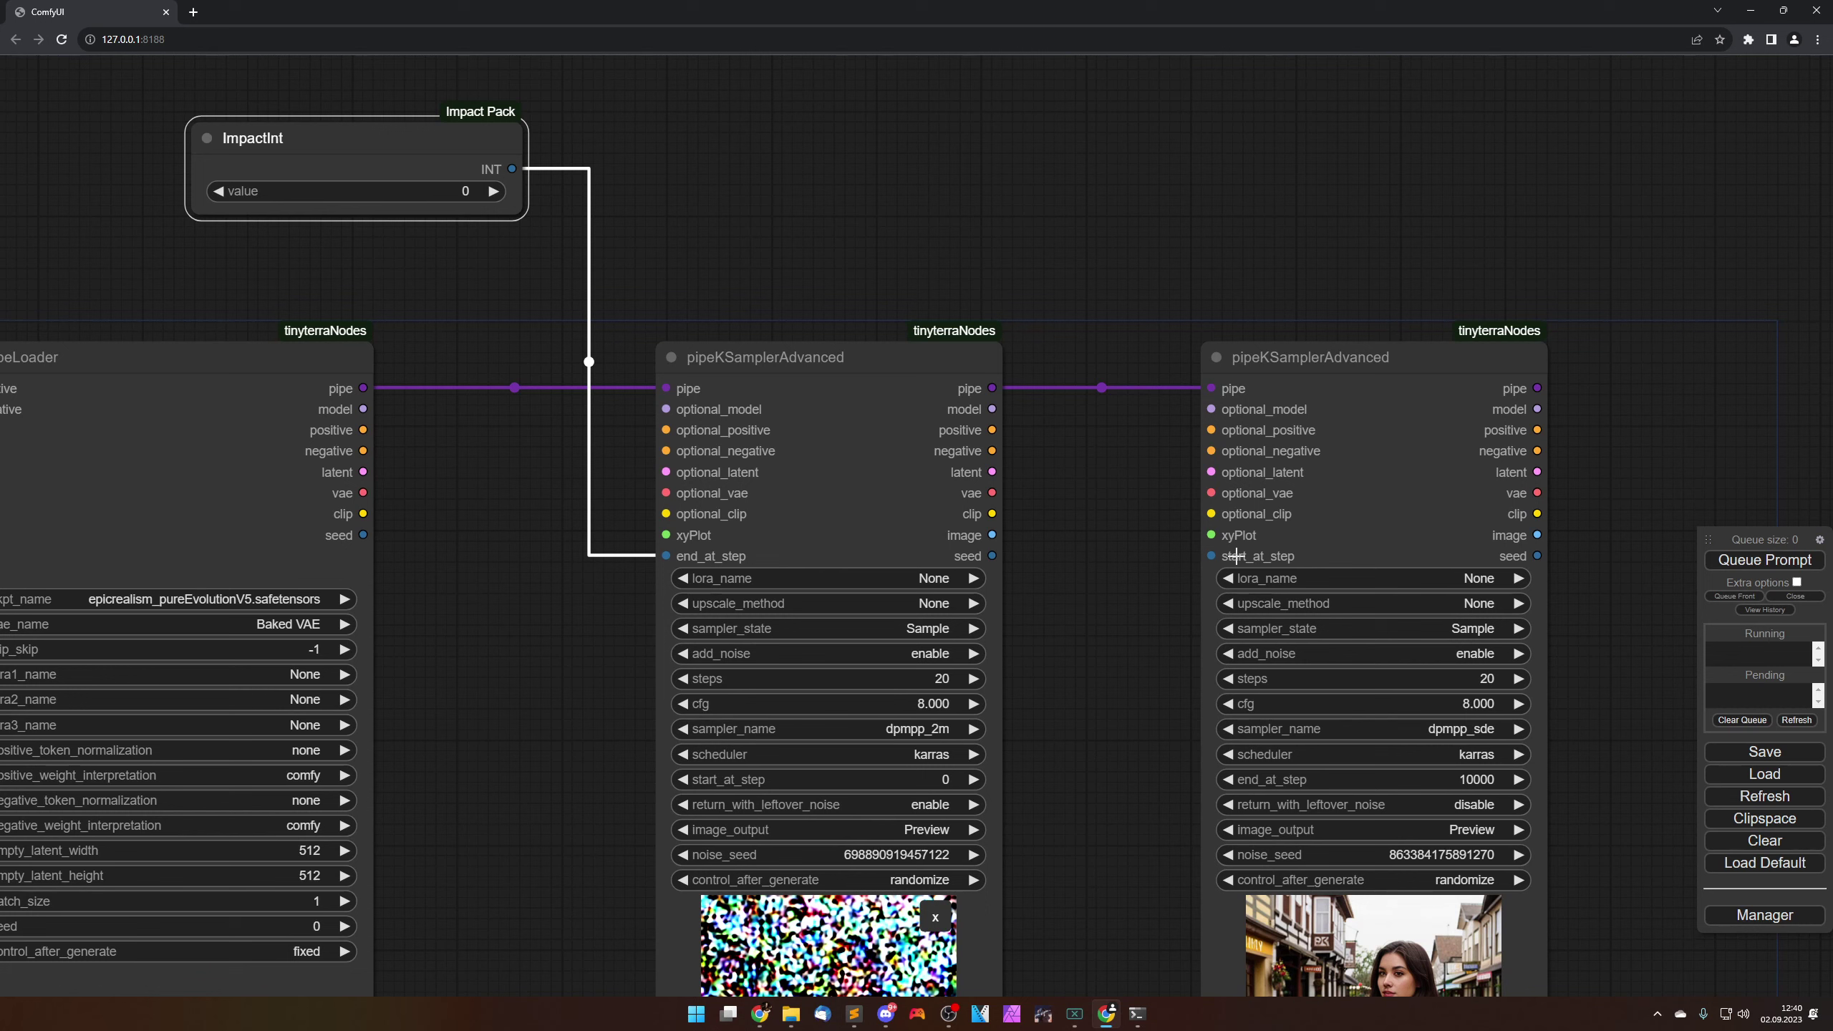
pyautogui.moveTo(512, 168); pyautogui.dragTo(1210, 555)
pyautogui.moveTo(449, 142); pyautogui.dragTo(423, 194)
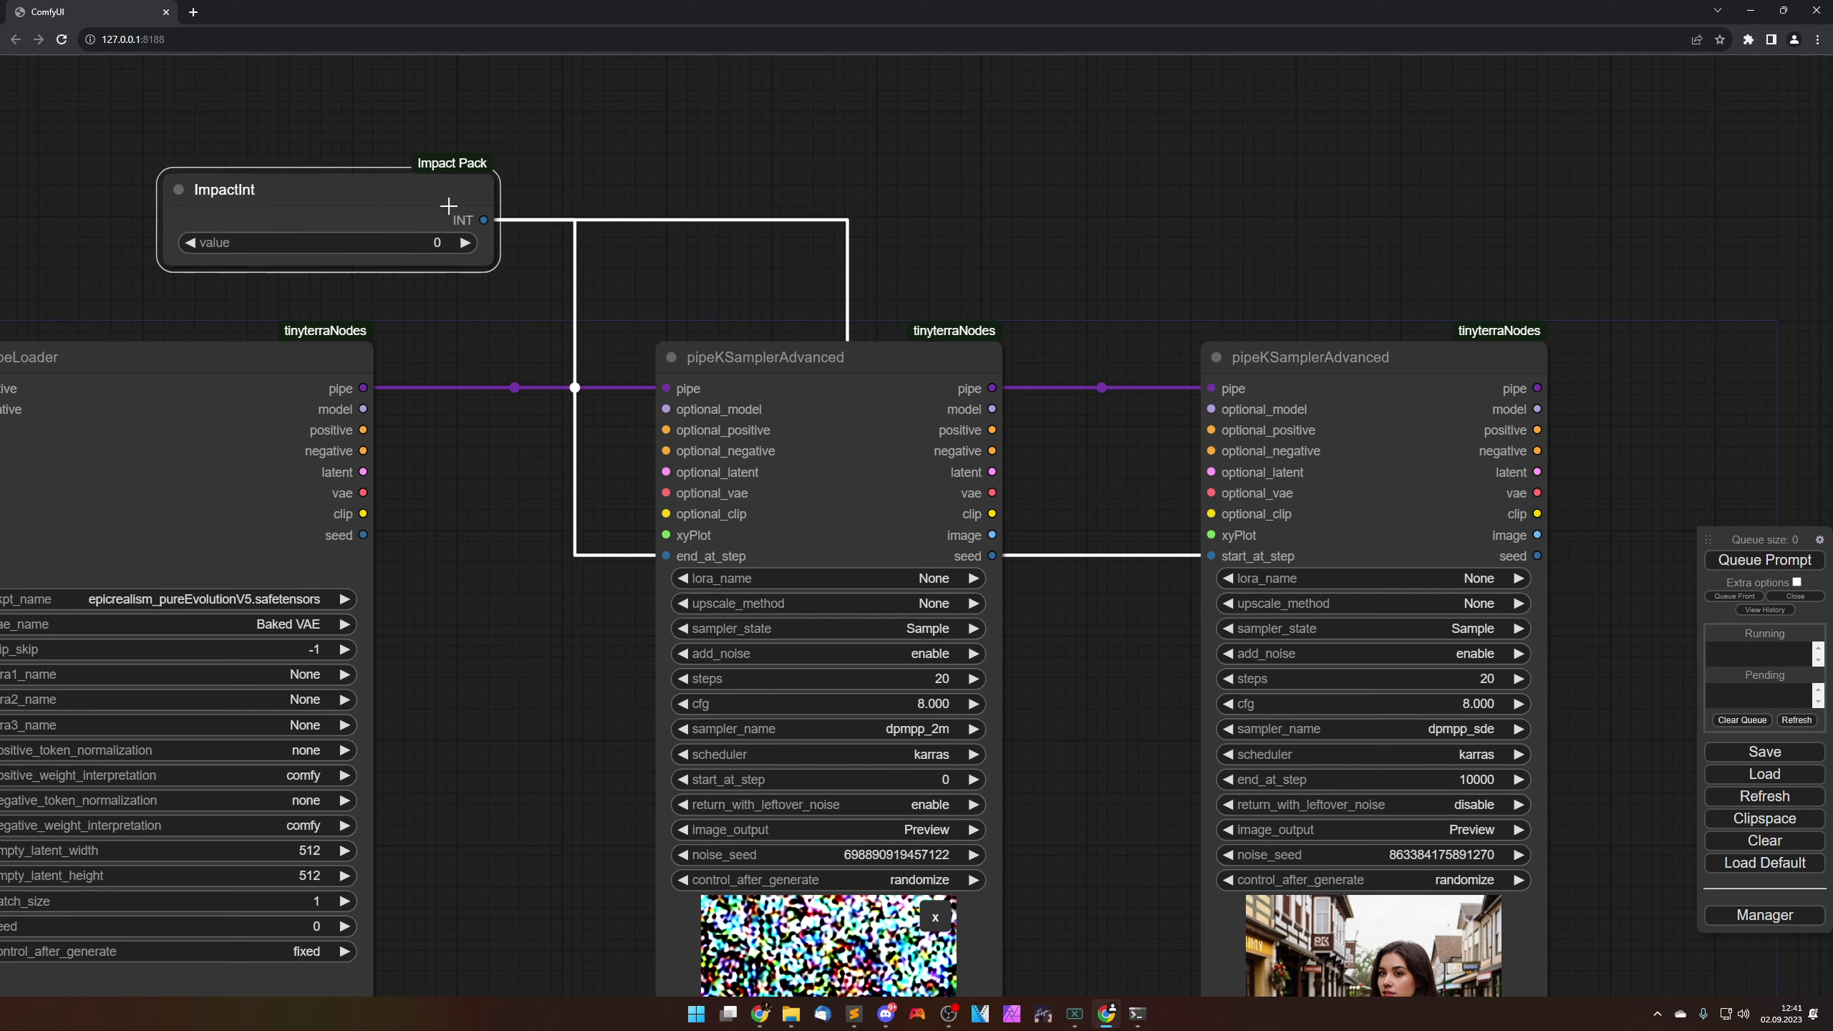
# Step: Add a Reroute node above the samplers and route the ImpactInt link to start_at_step through it
pyautogui.rightClick(1040, 269)
pyautogui.click(1061, 267)
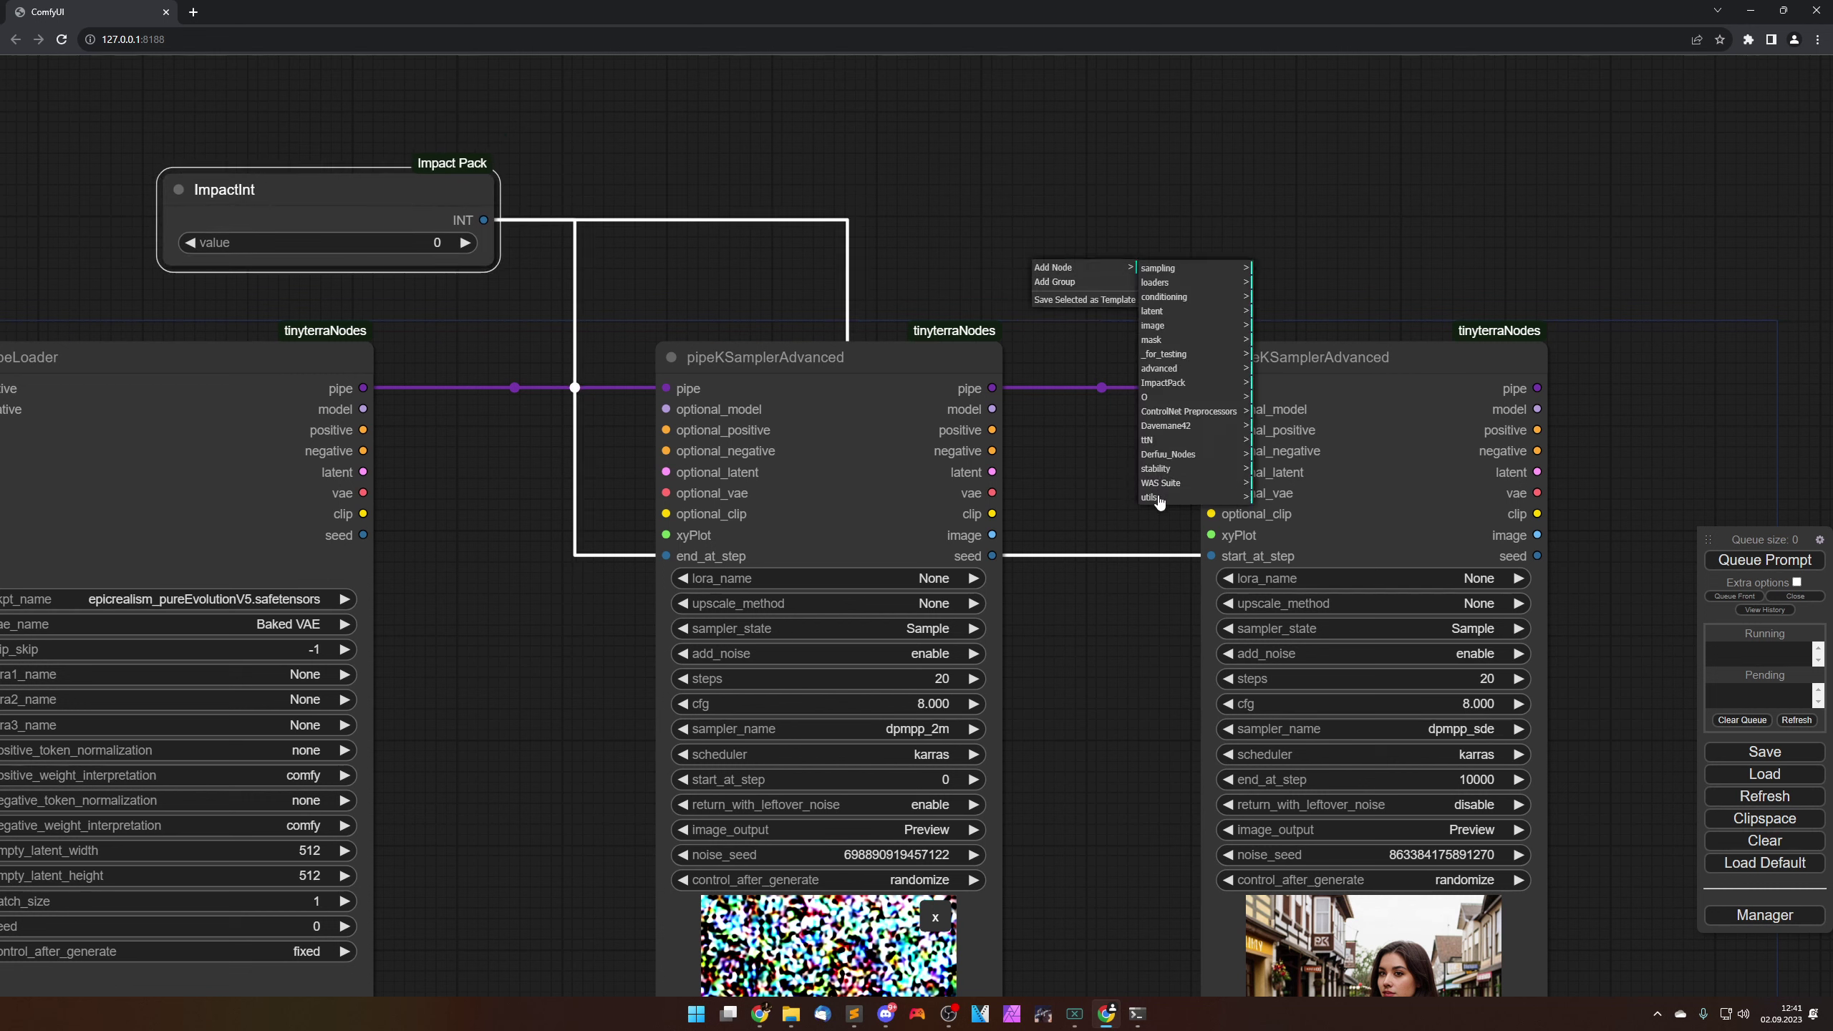
pyautogui.click(1273, 283)
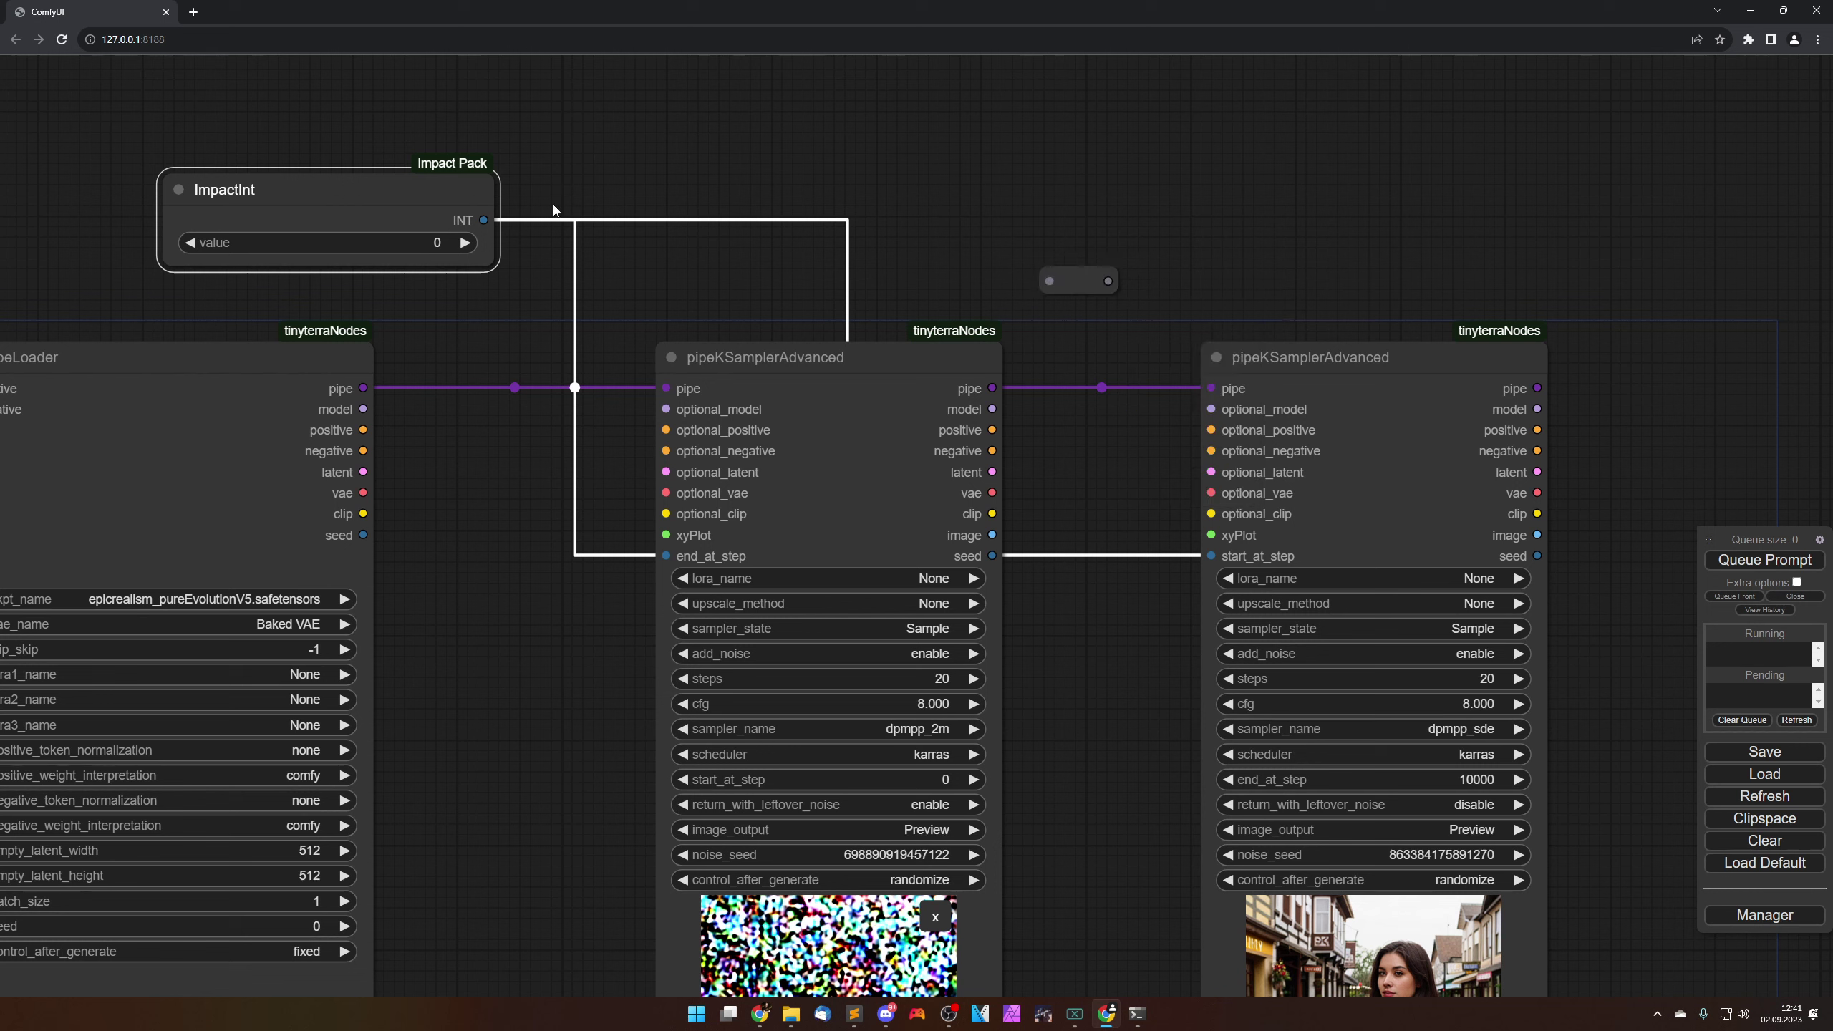
pyautogui.moveTo(483, 220); pyautogui.dragTo(1207, 561)
pyautogui.click(1114, 662)
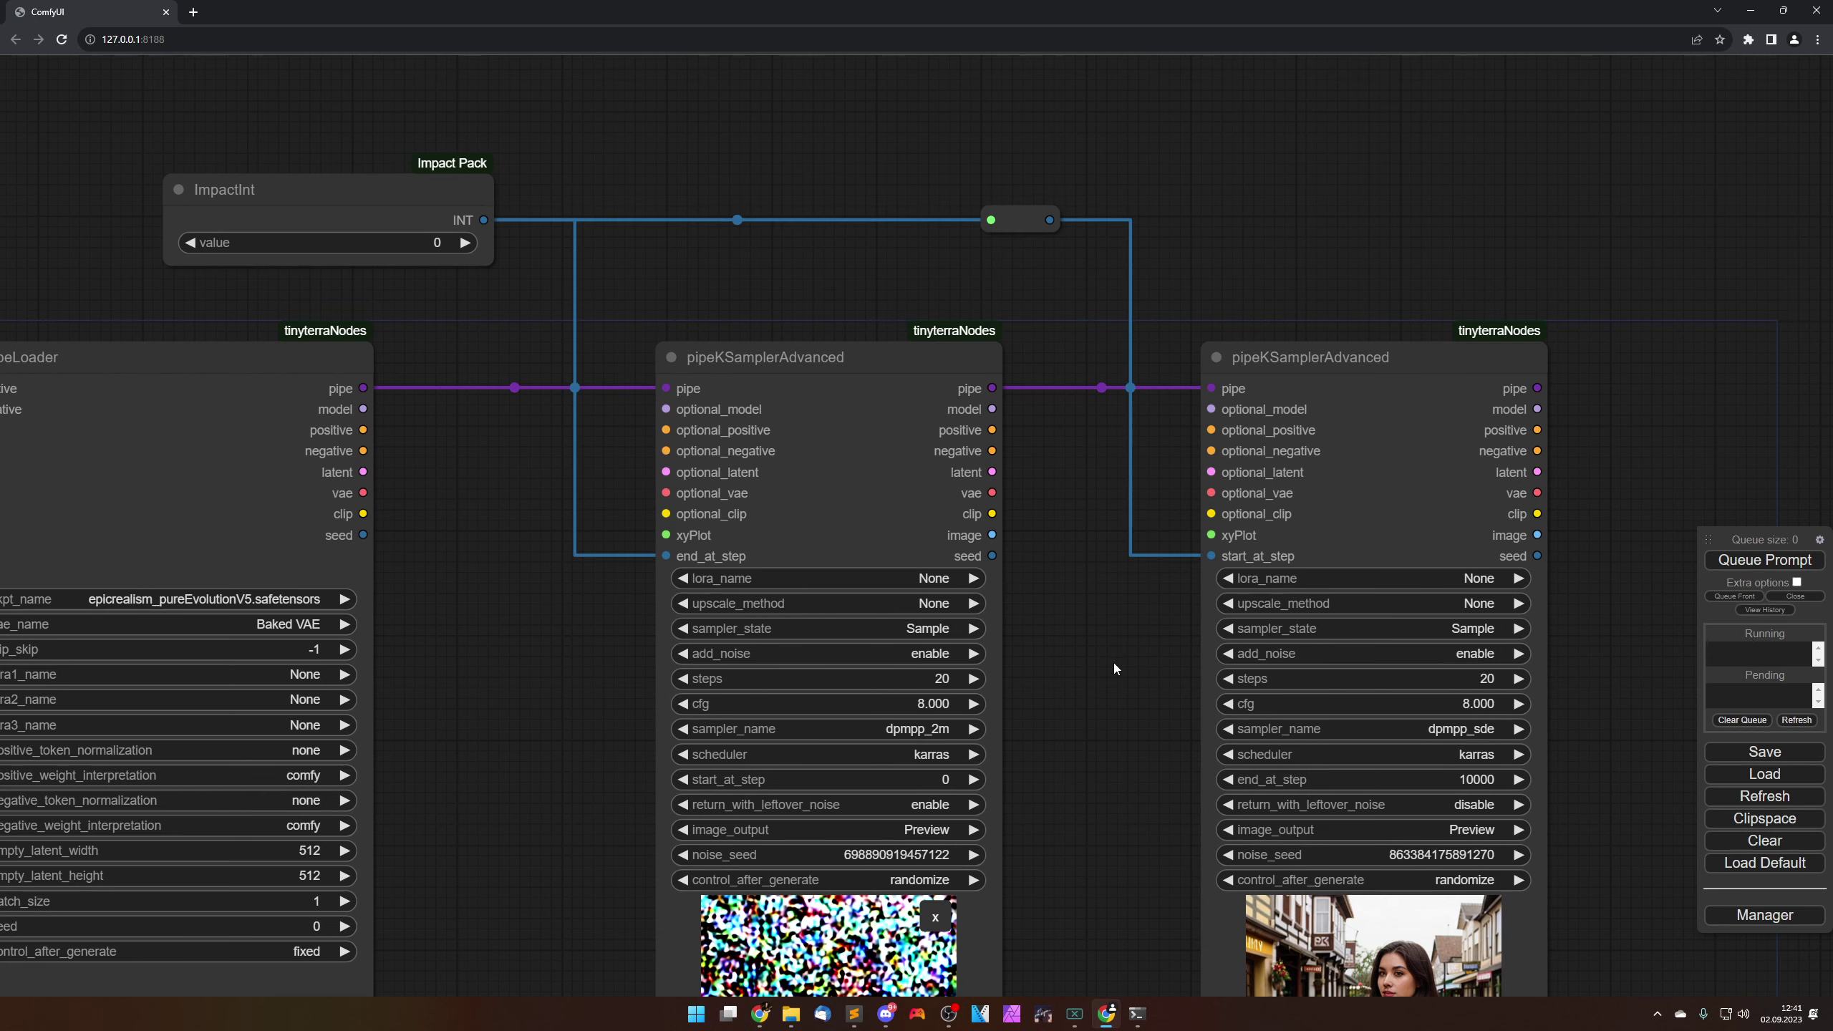
# Step: Set the ImpactInt value to 5 and queue the prompt
pyautogui.click(466, 241)
pyautogui.click(466, 241)
pyautogui.click(465, 241)
pyautogui.click(465, 241)
pyautogui.click(465, 241)
pyautogui.moveTo(494, 552); pyautogui.dragTo(496, 486)
pyautogui.scroll(-2, 496, 491)
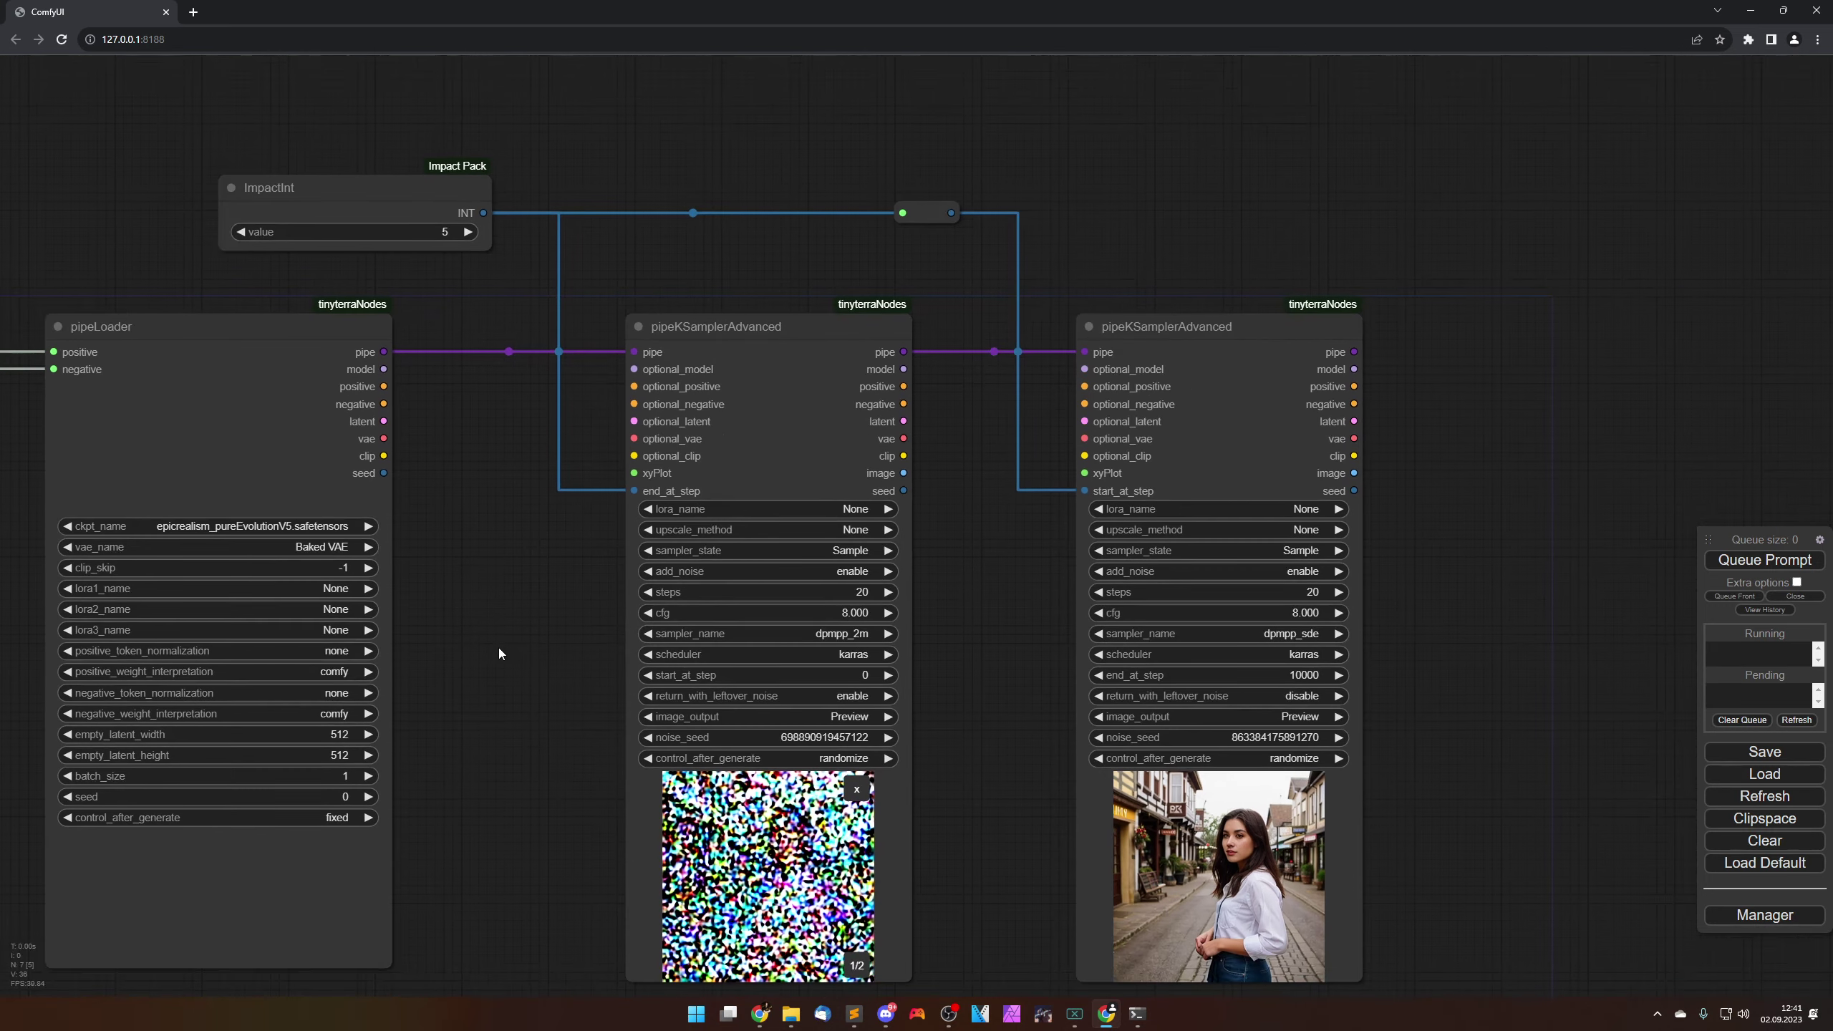
pyautogui.moveTo(498, 648); pyautogui.dragTo(505, 512)
pyautogui.click(1765, 567)
pyautogui.moveTo(593, 584); pyautogui.dragTo(641, 647)
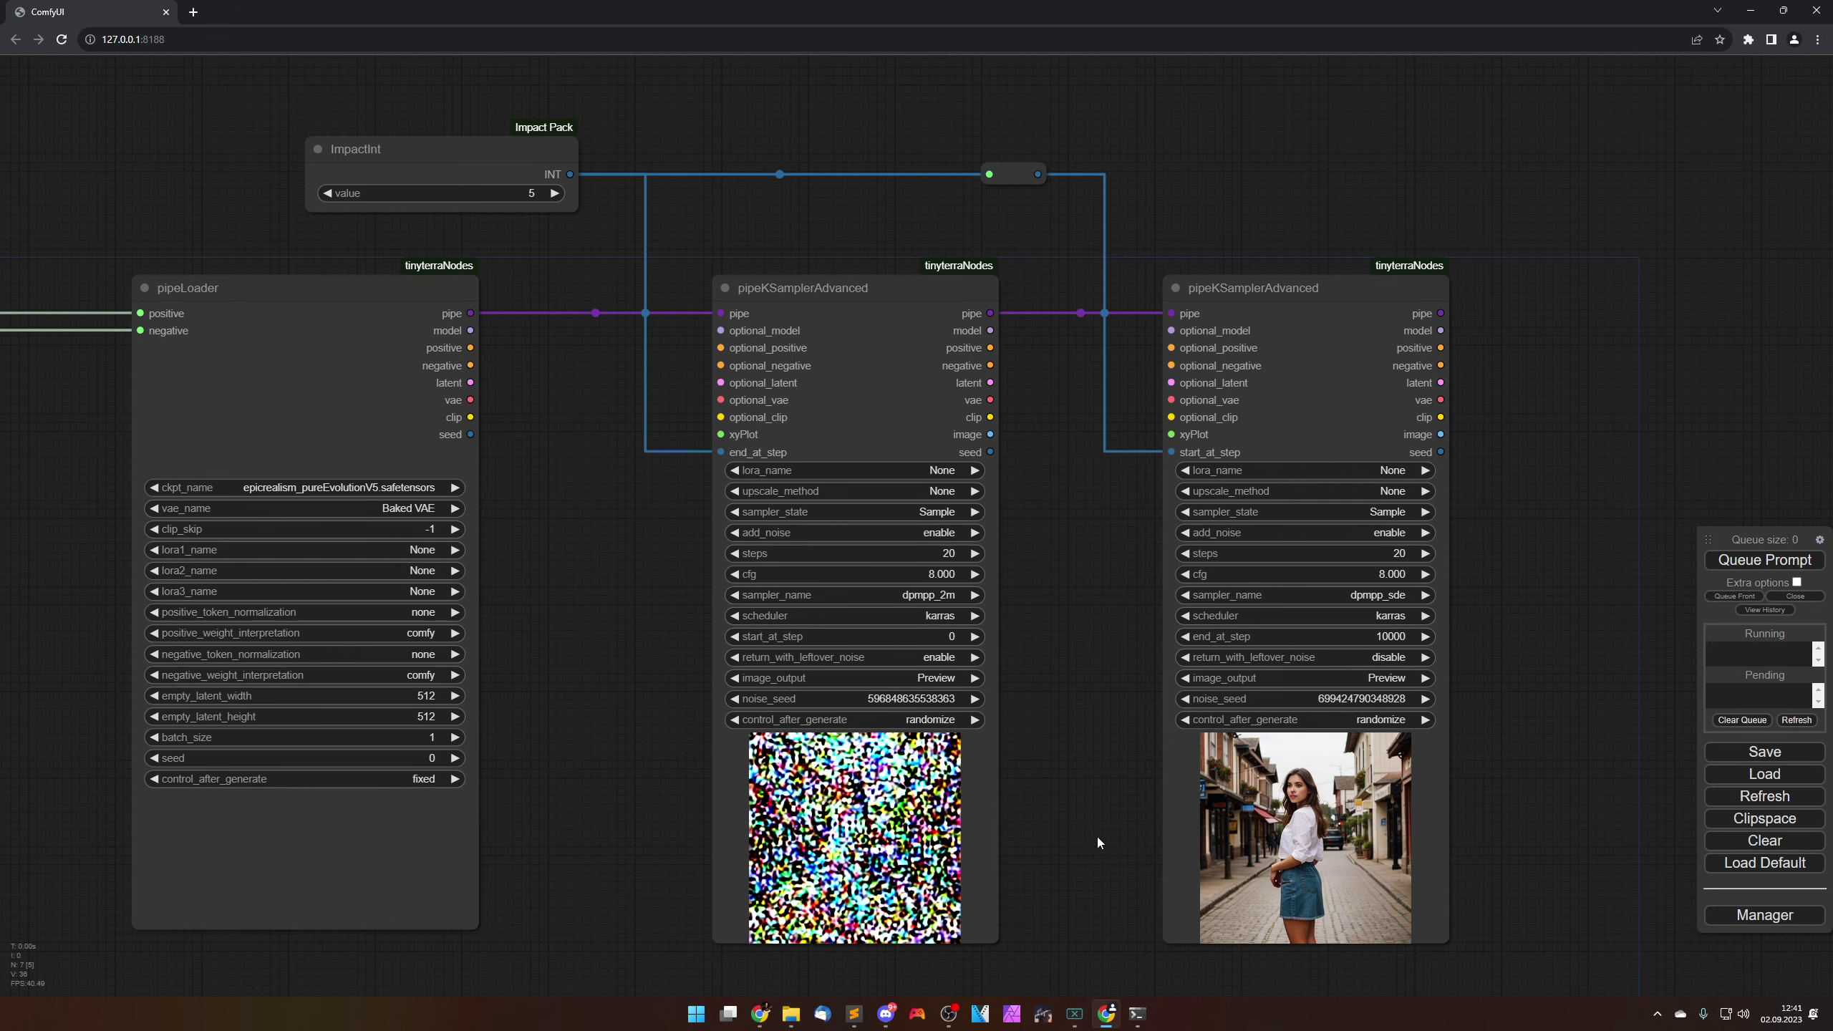
# Step: Add a Replace Text _O node and place it between the text nodes and the pipeLoader
pyautogui.scroll(-4, 1094, 839)
pyautogui.moveTo(712, 874); pyautogui.dragTo(785, 724)
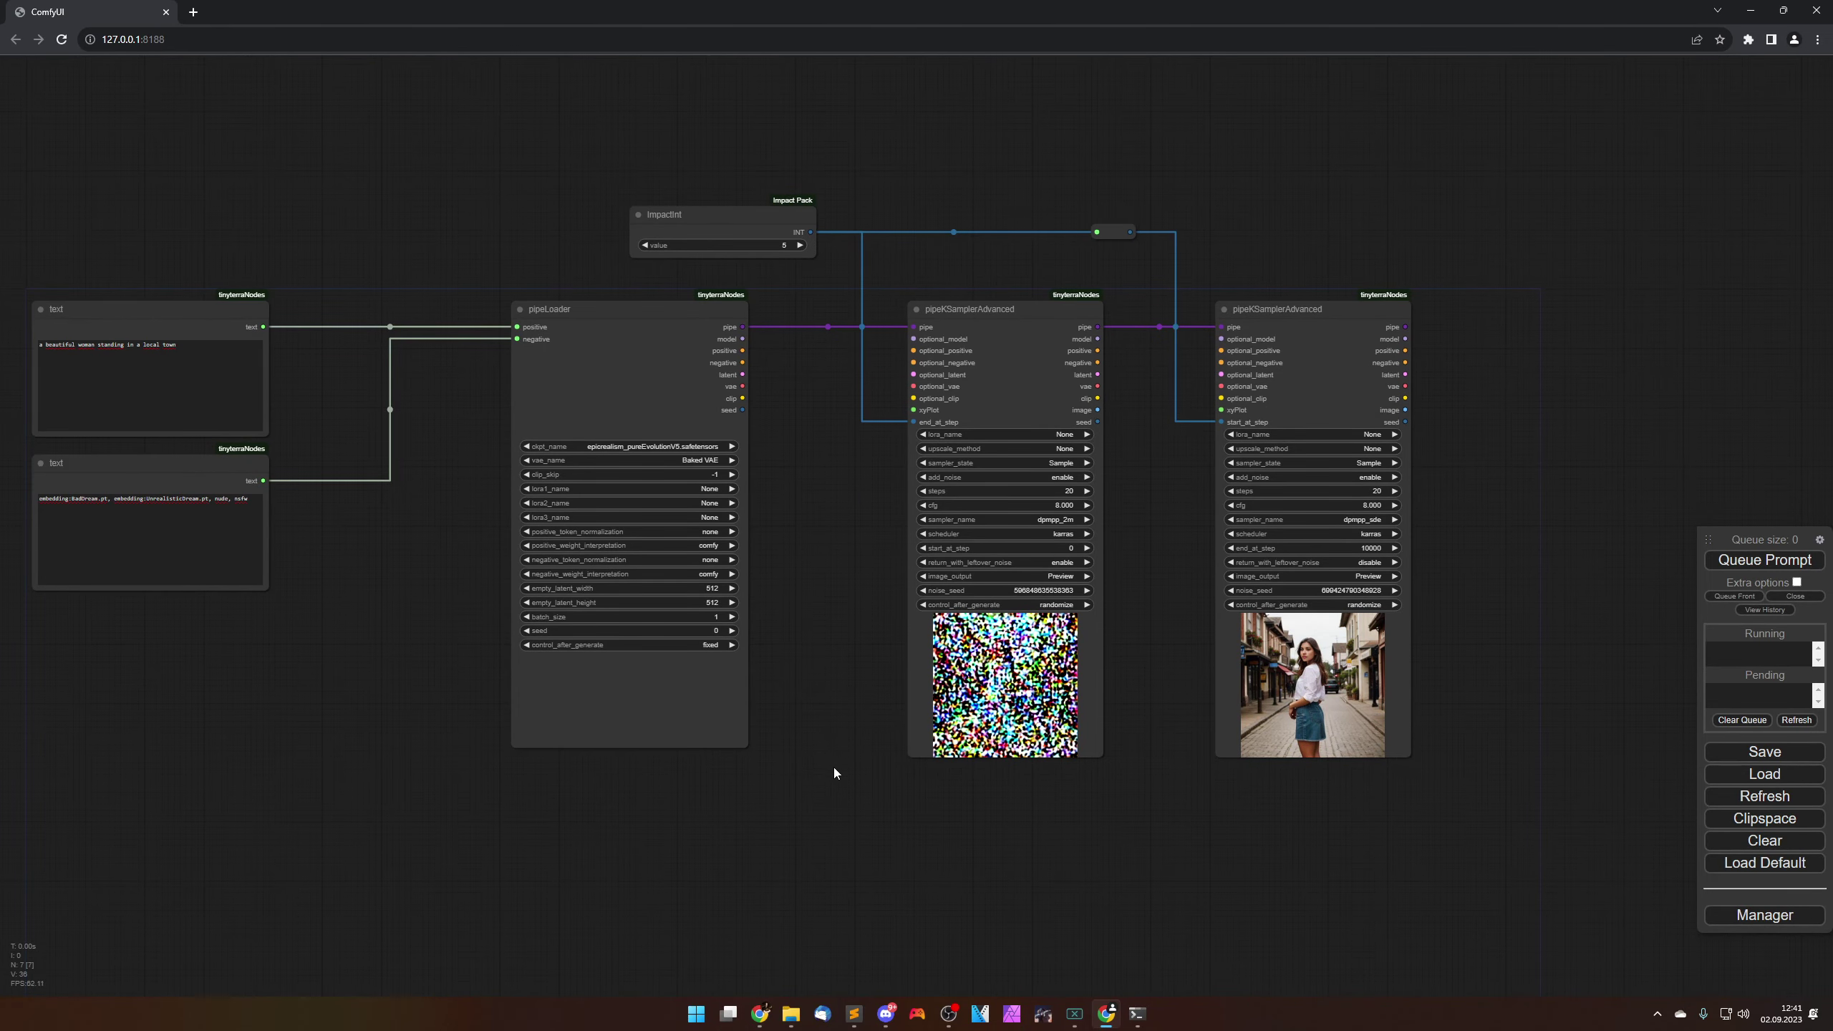
pyautogui.moveTo(833, 768); pyautogui.dragTo(1123, 782)
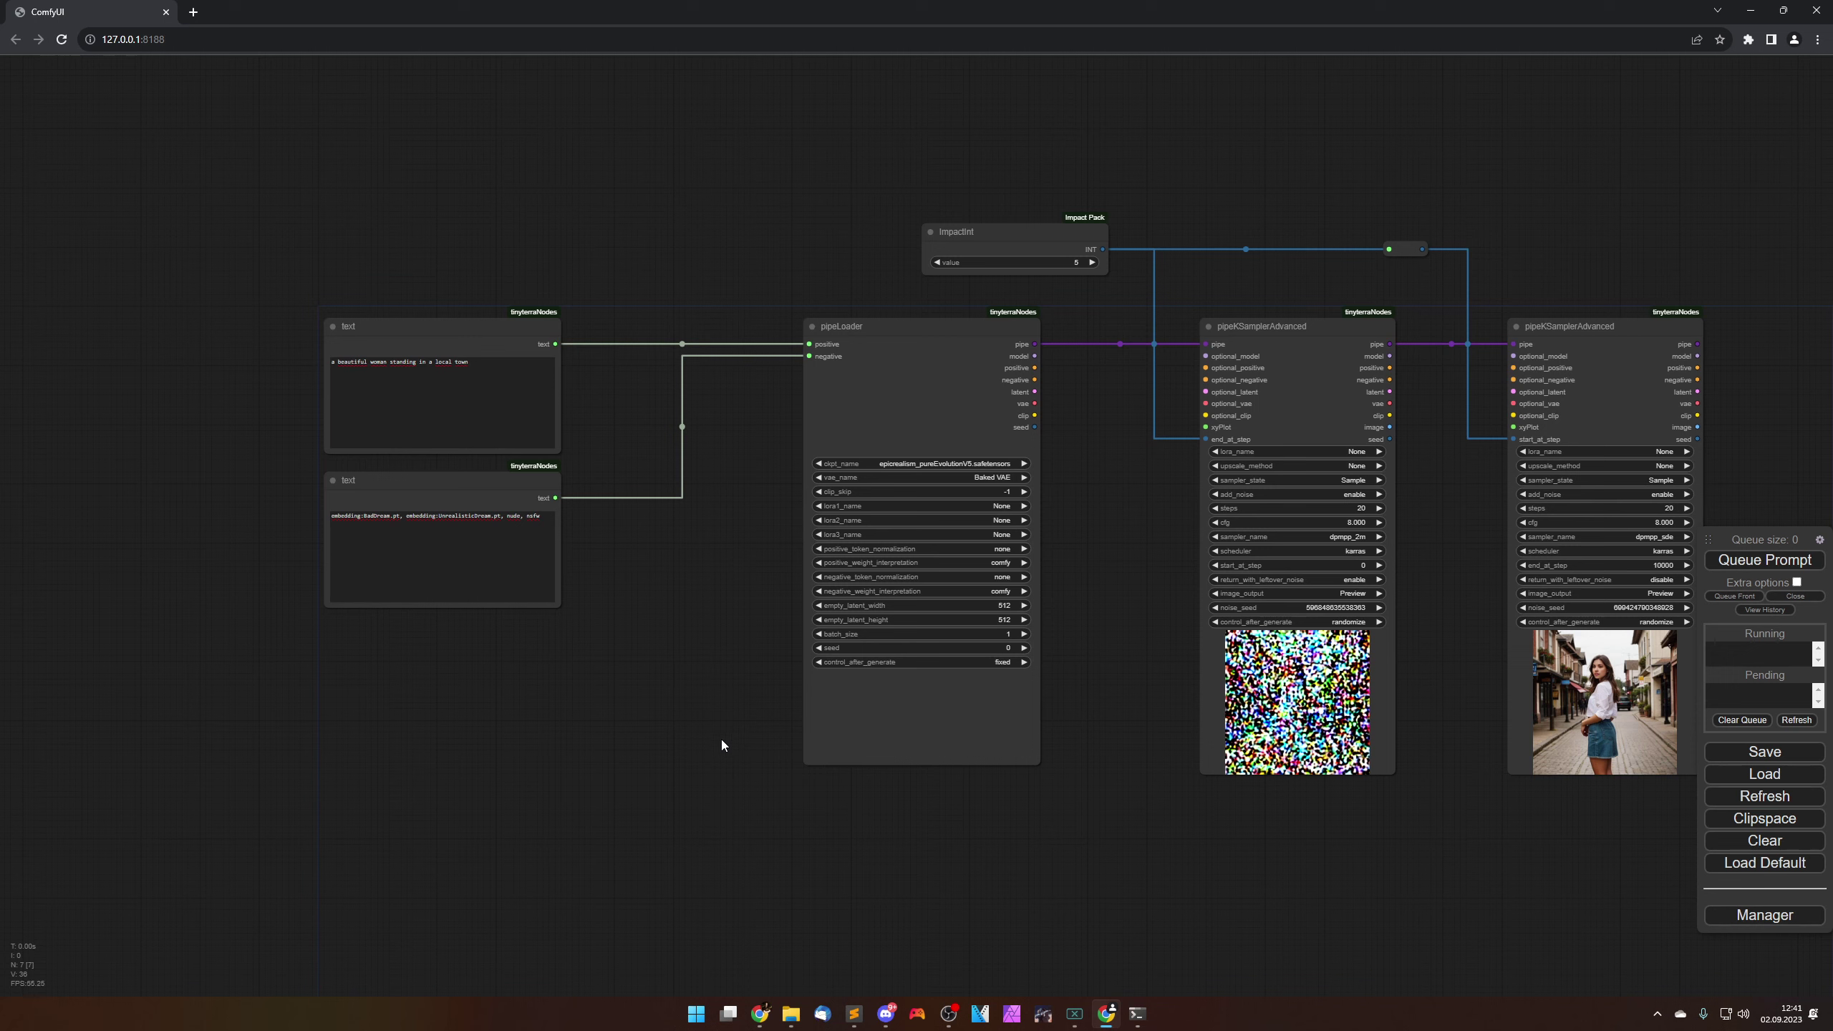
pyautogui.moveTo(719, 725); pyautogui.dragTo(931, 768)
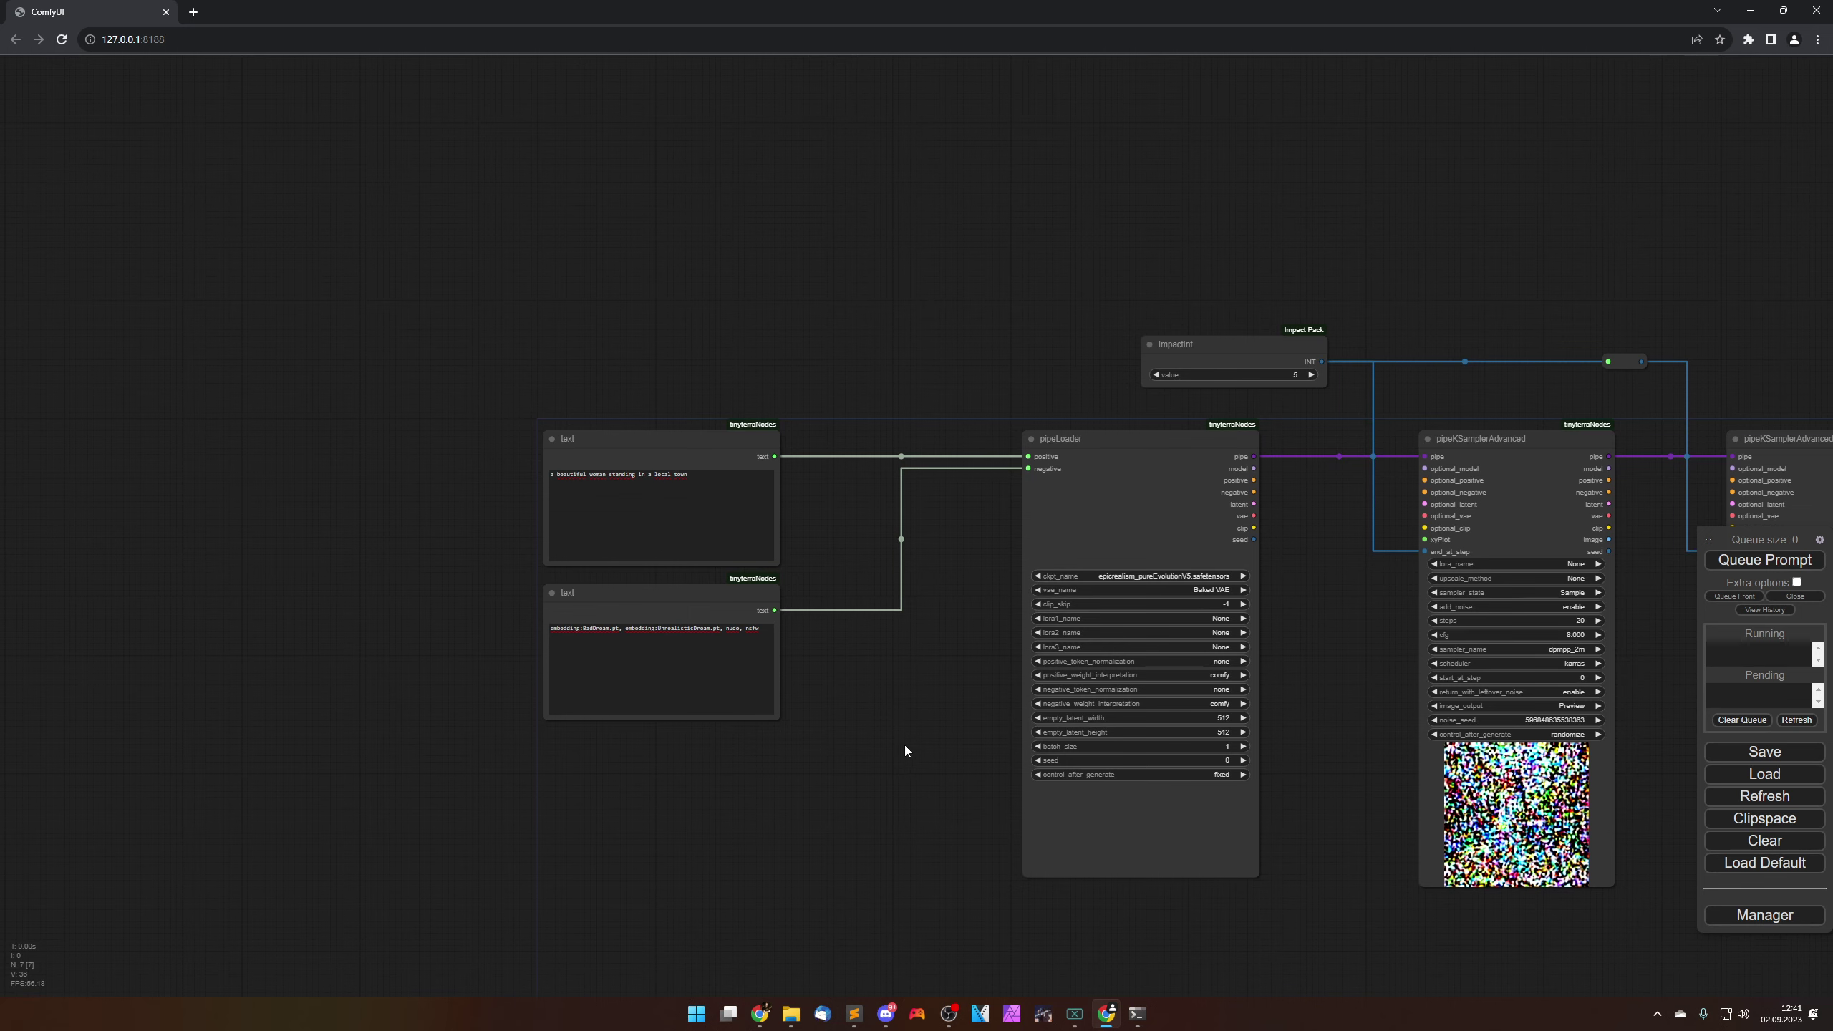
pyautogui.scroll(7, 892, 738)
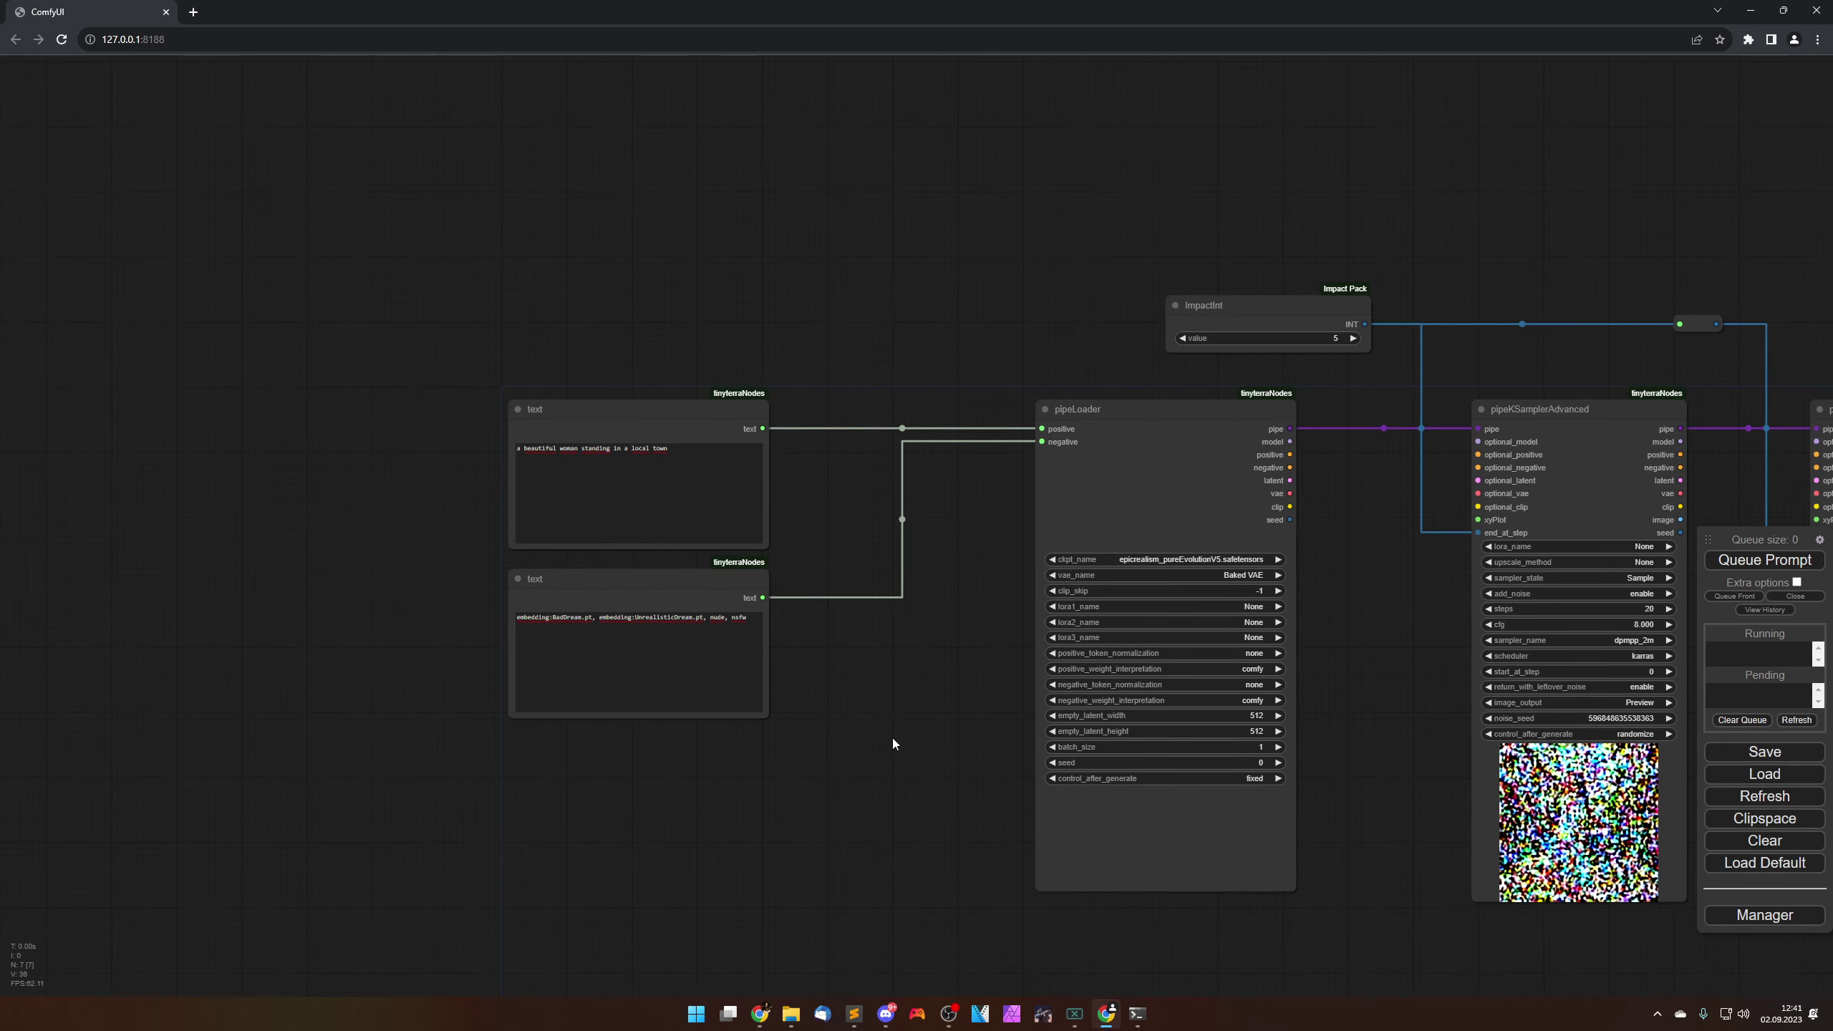
pyautogui.moveTo(941, 631); pyautogui.dragTo(922, 748)
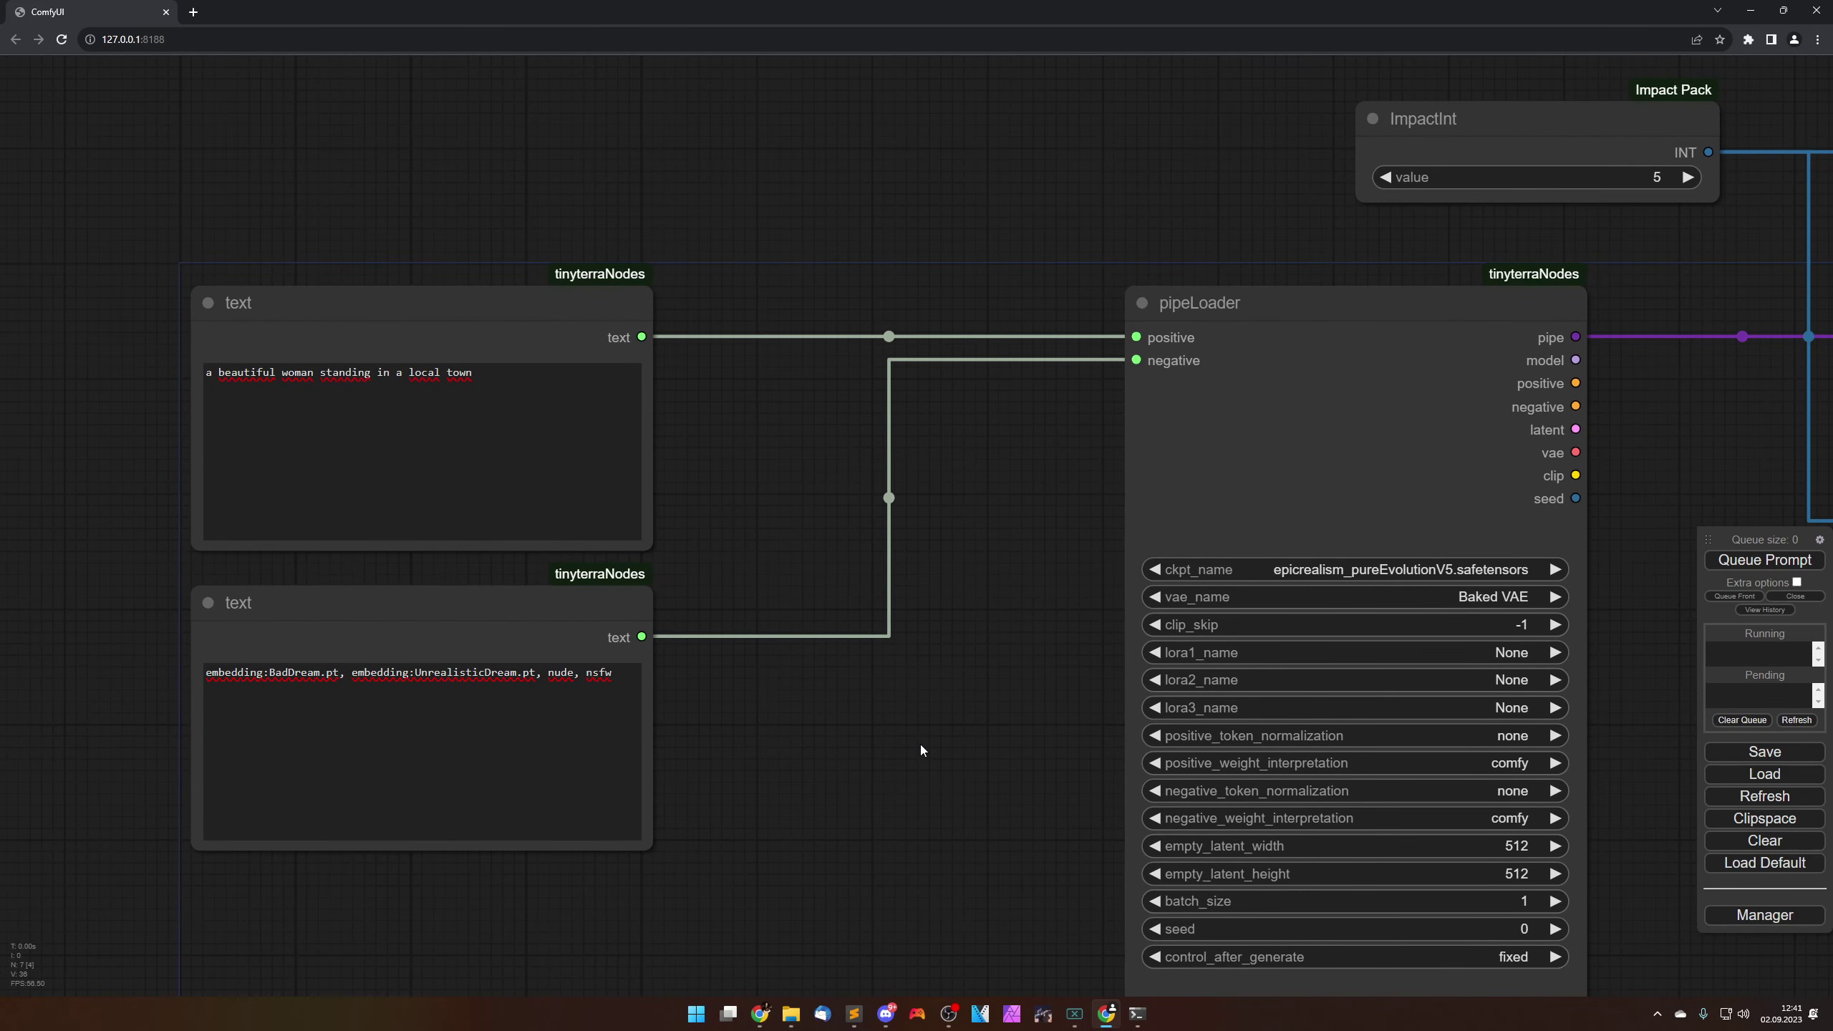
pyautogui.doubleClick(834, 715)
pyautogui.write('replace')
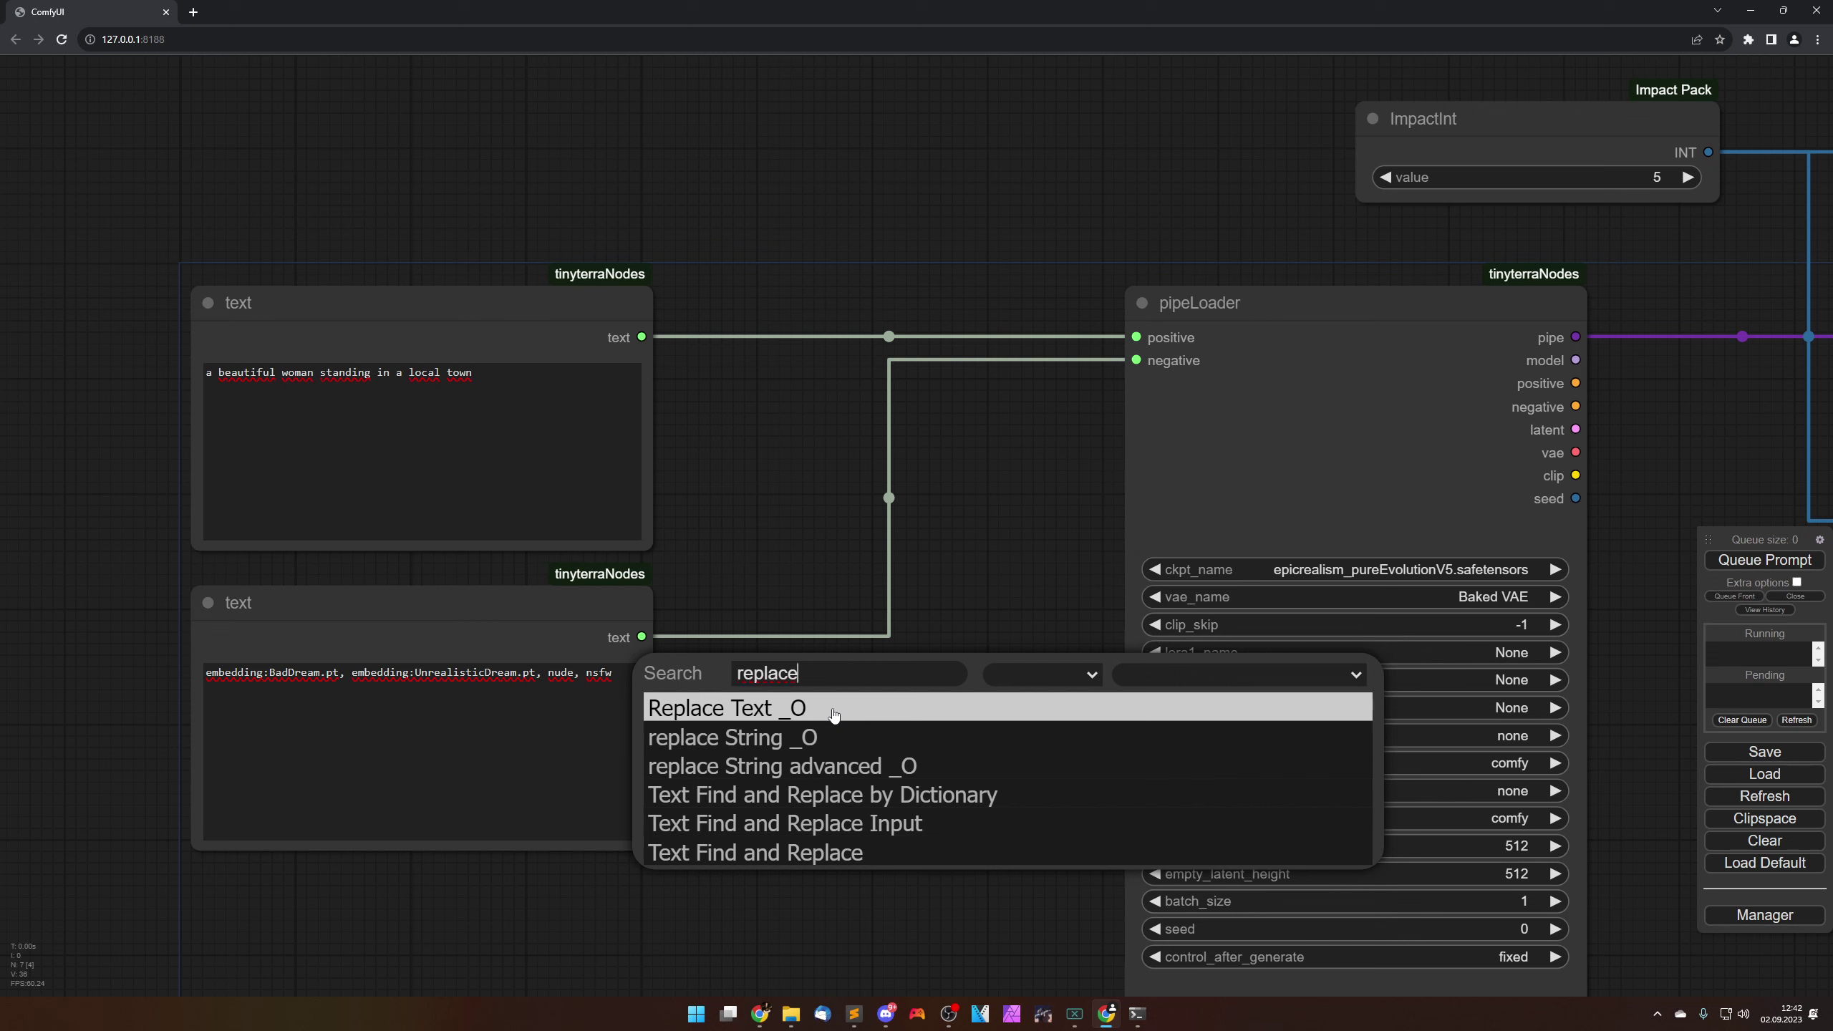
pyautogui.click(744, 710)
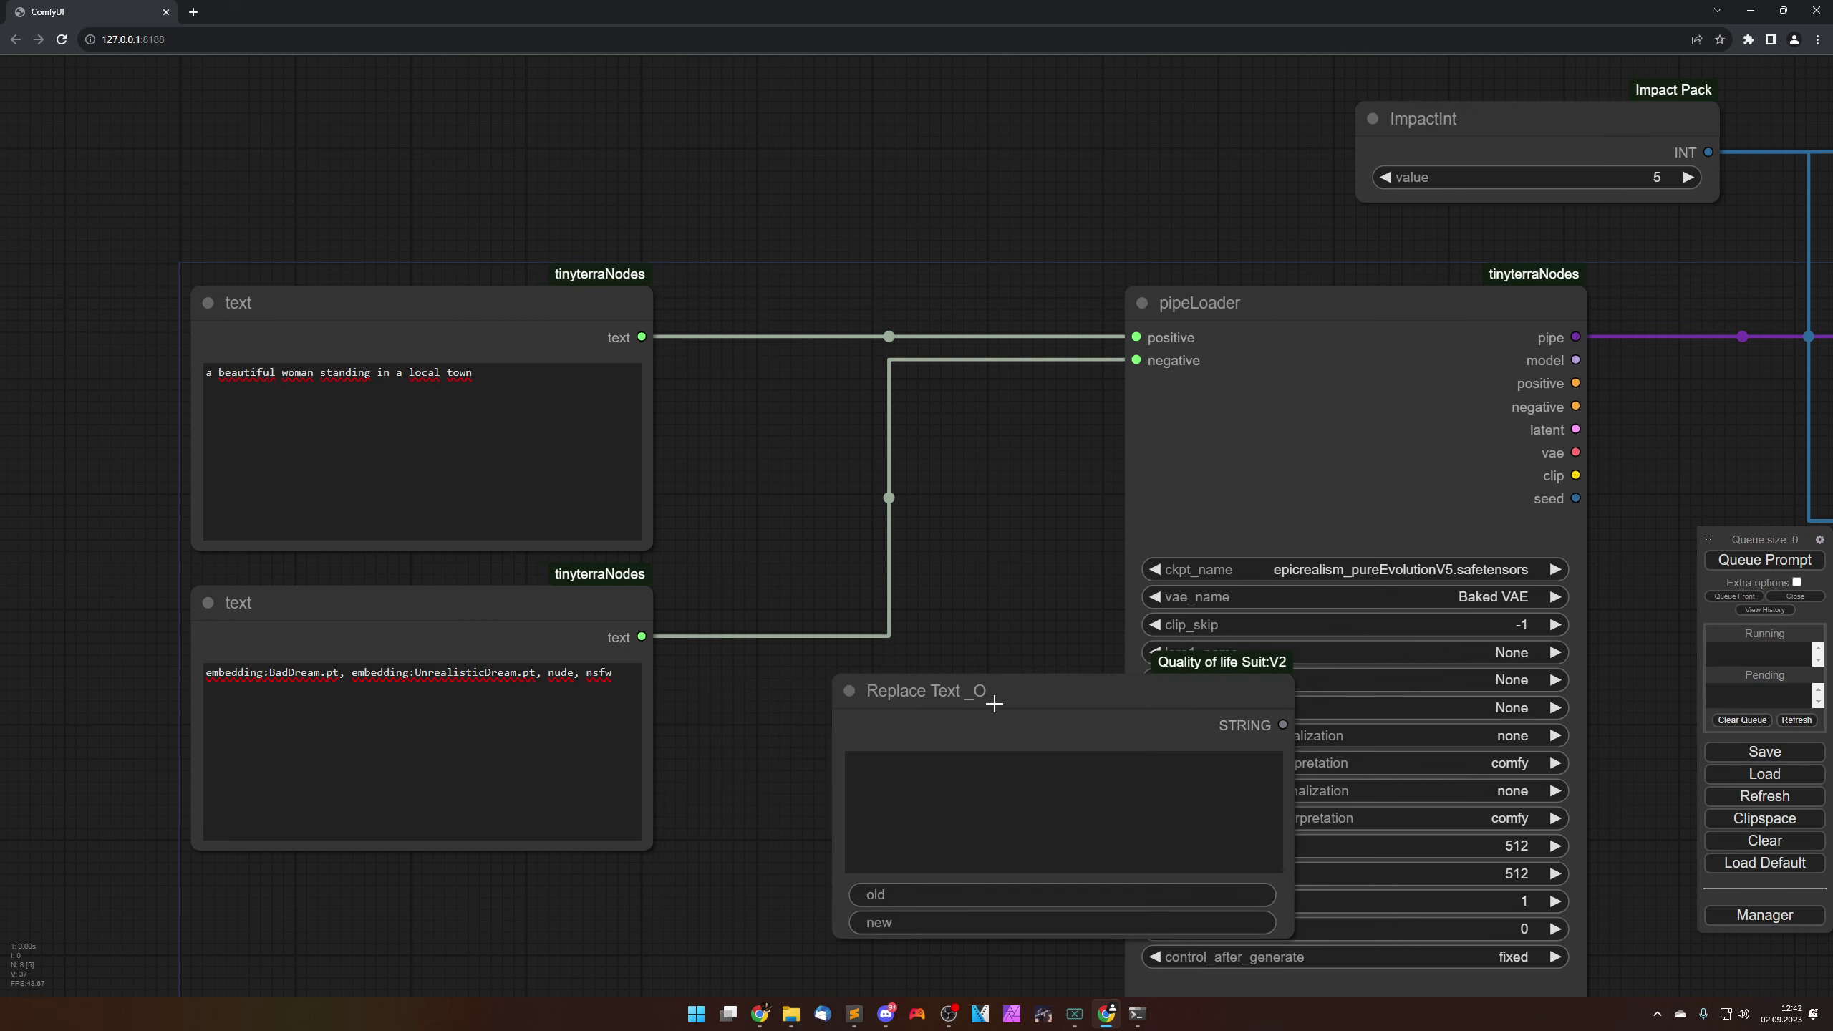
pyautogui.moveTo(995, 704); pyautogui.dragTo(873, 435)
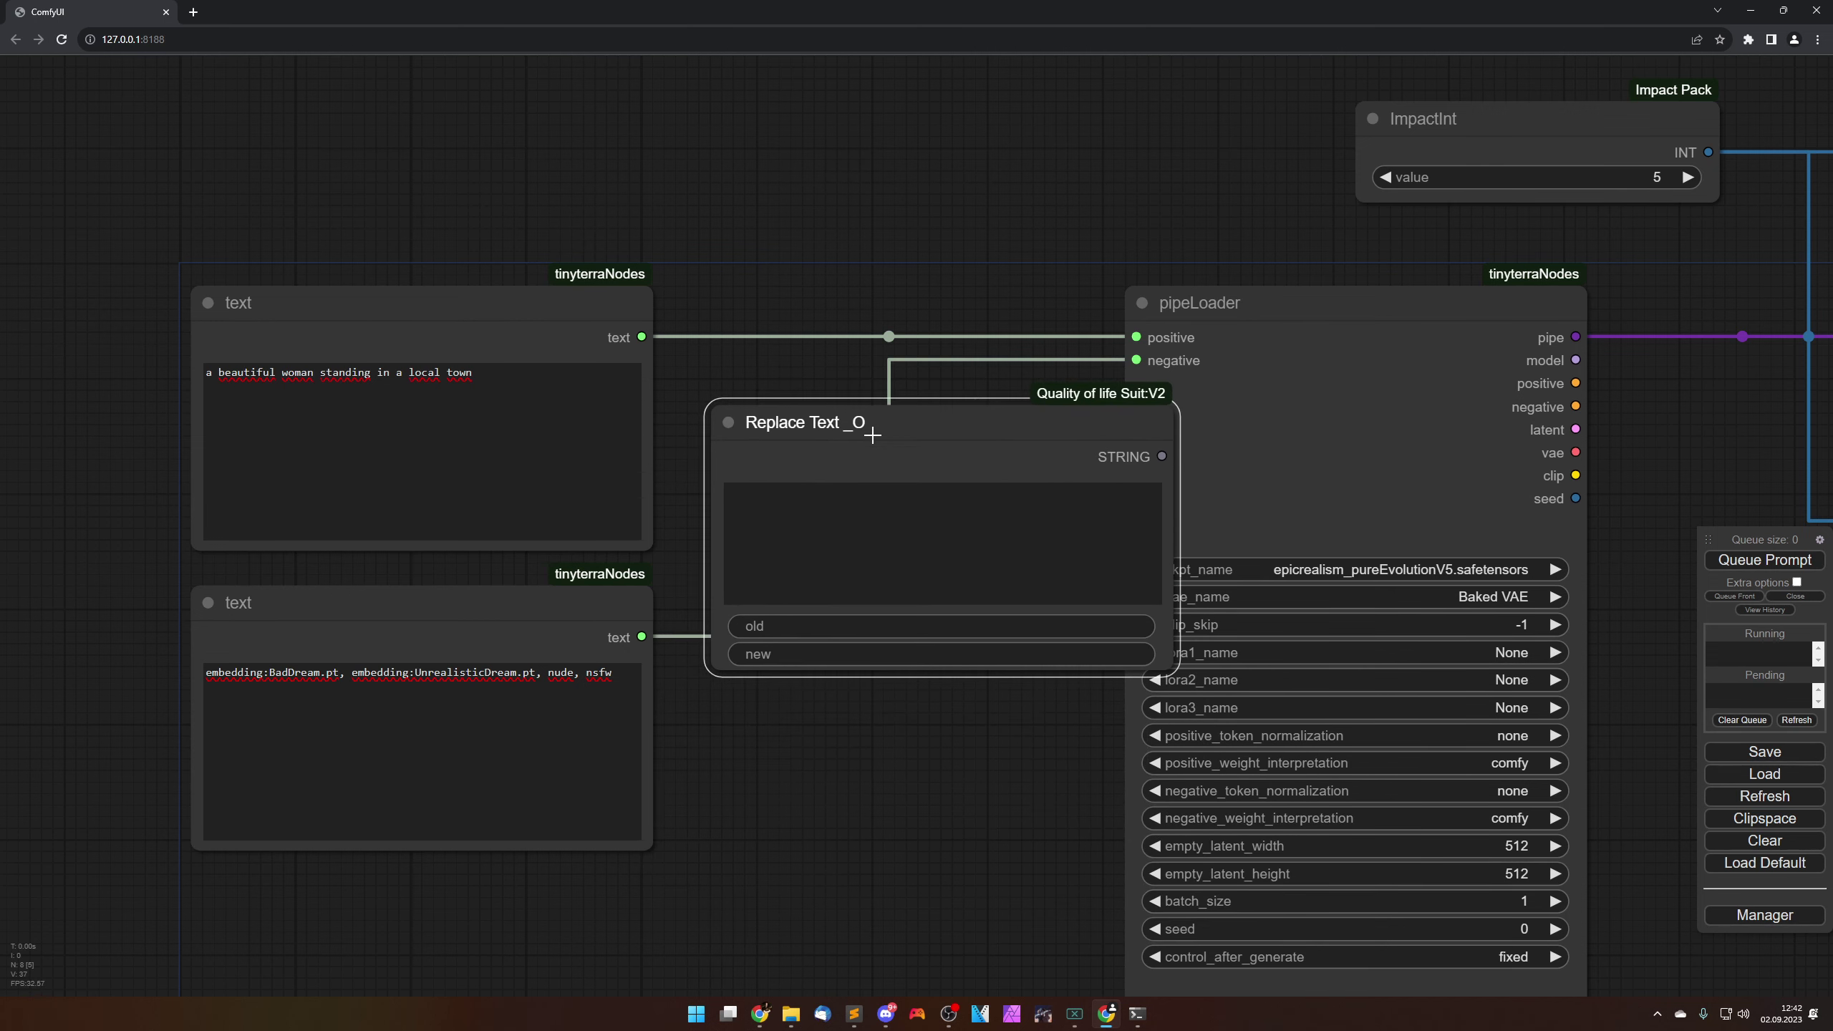
pyautogui.moveTo(990, 442); pyautogui.dragTo(970, 431)
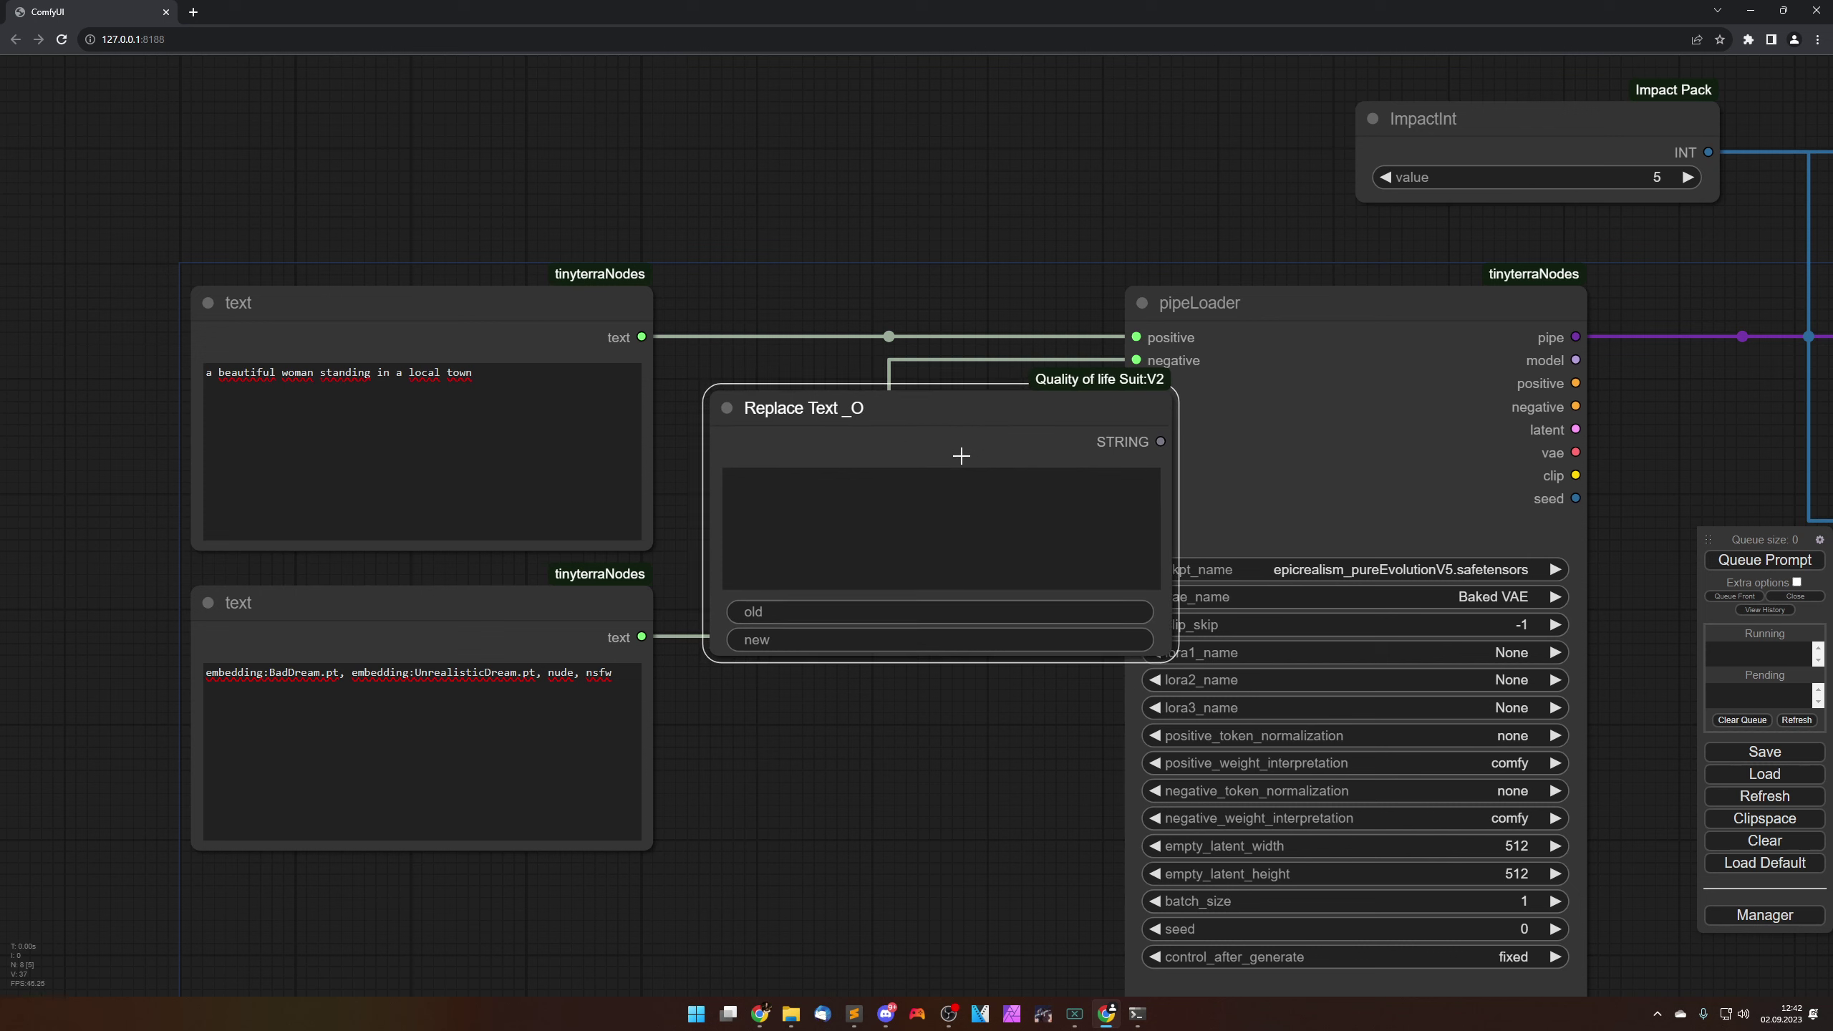
# Step: Convert the Replace Text _O node's text field into an input and shrink the node to fit beside the pipeLoader
pyautogui.rightClick(905, 441)
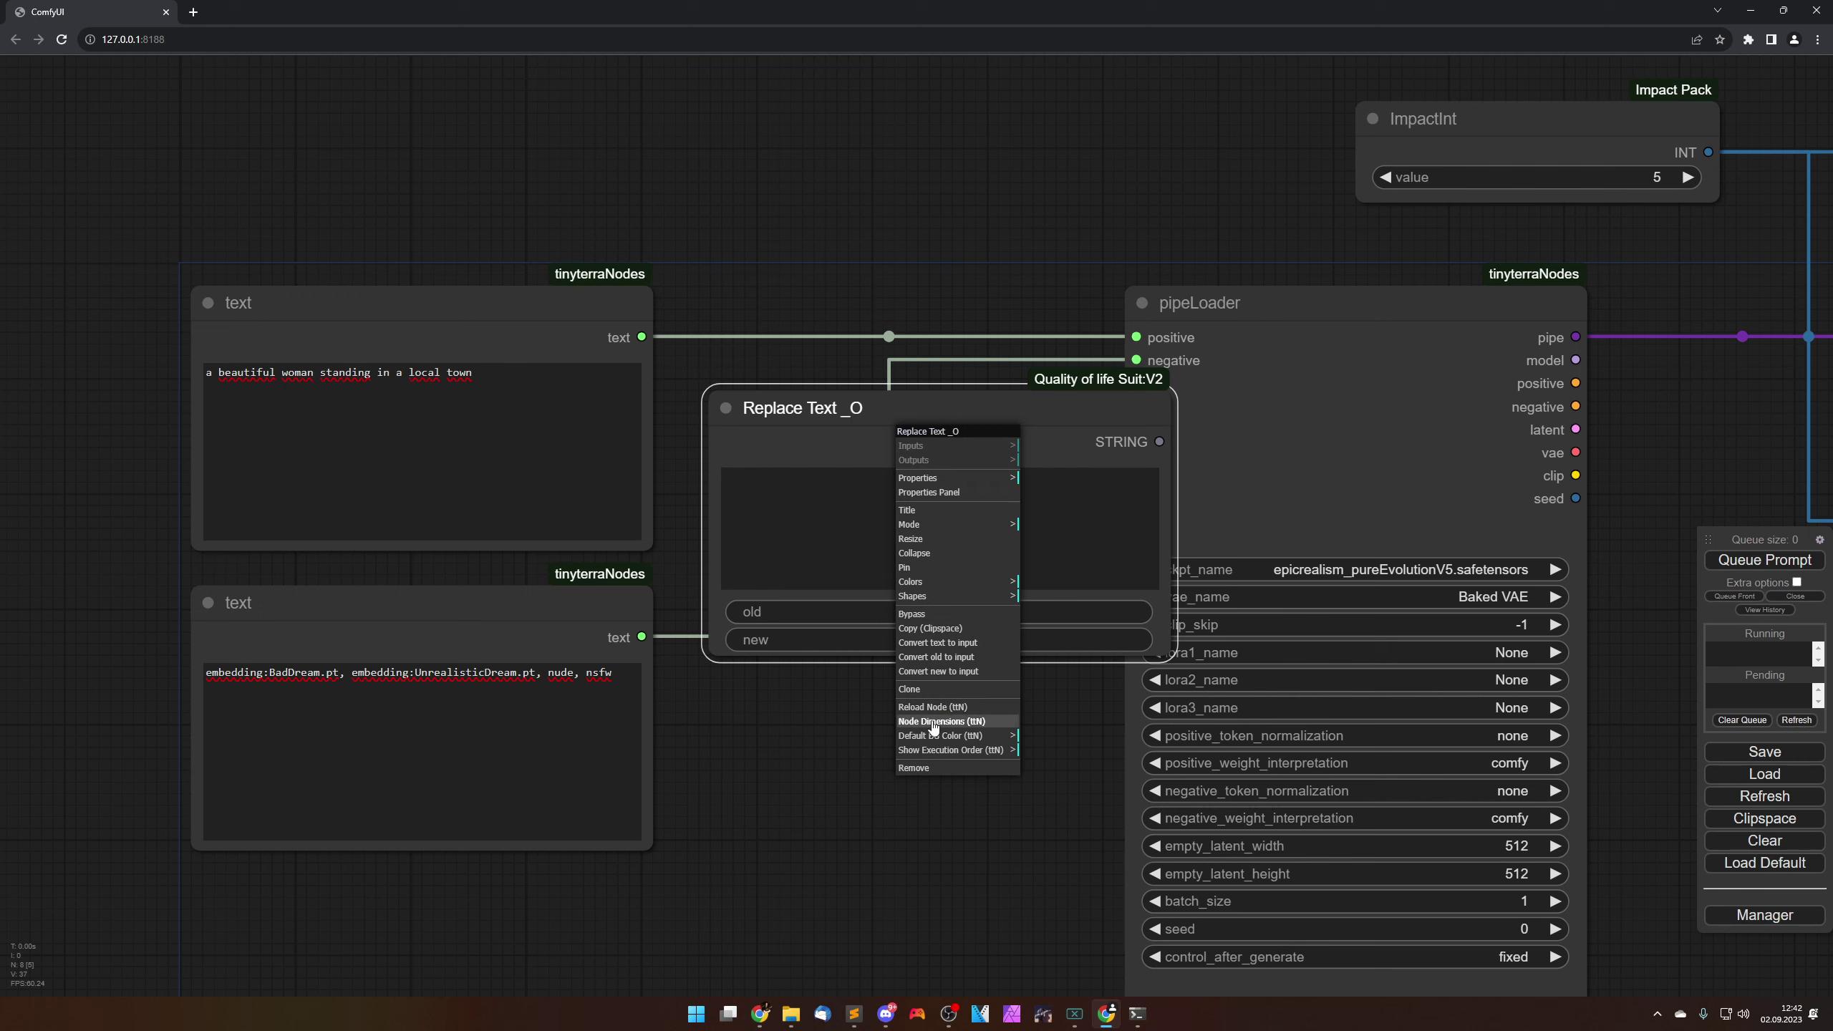
pyautogui.click(934, 642)
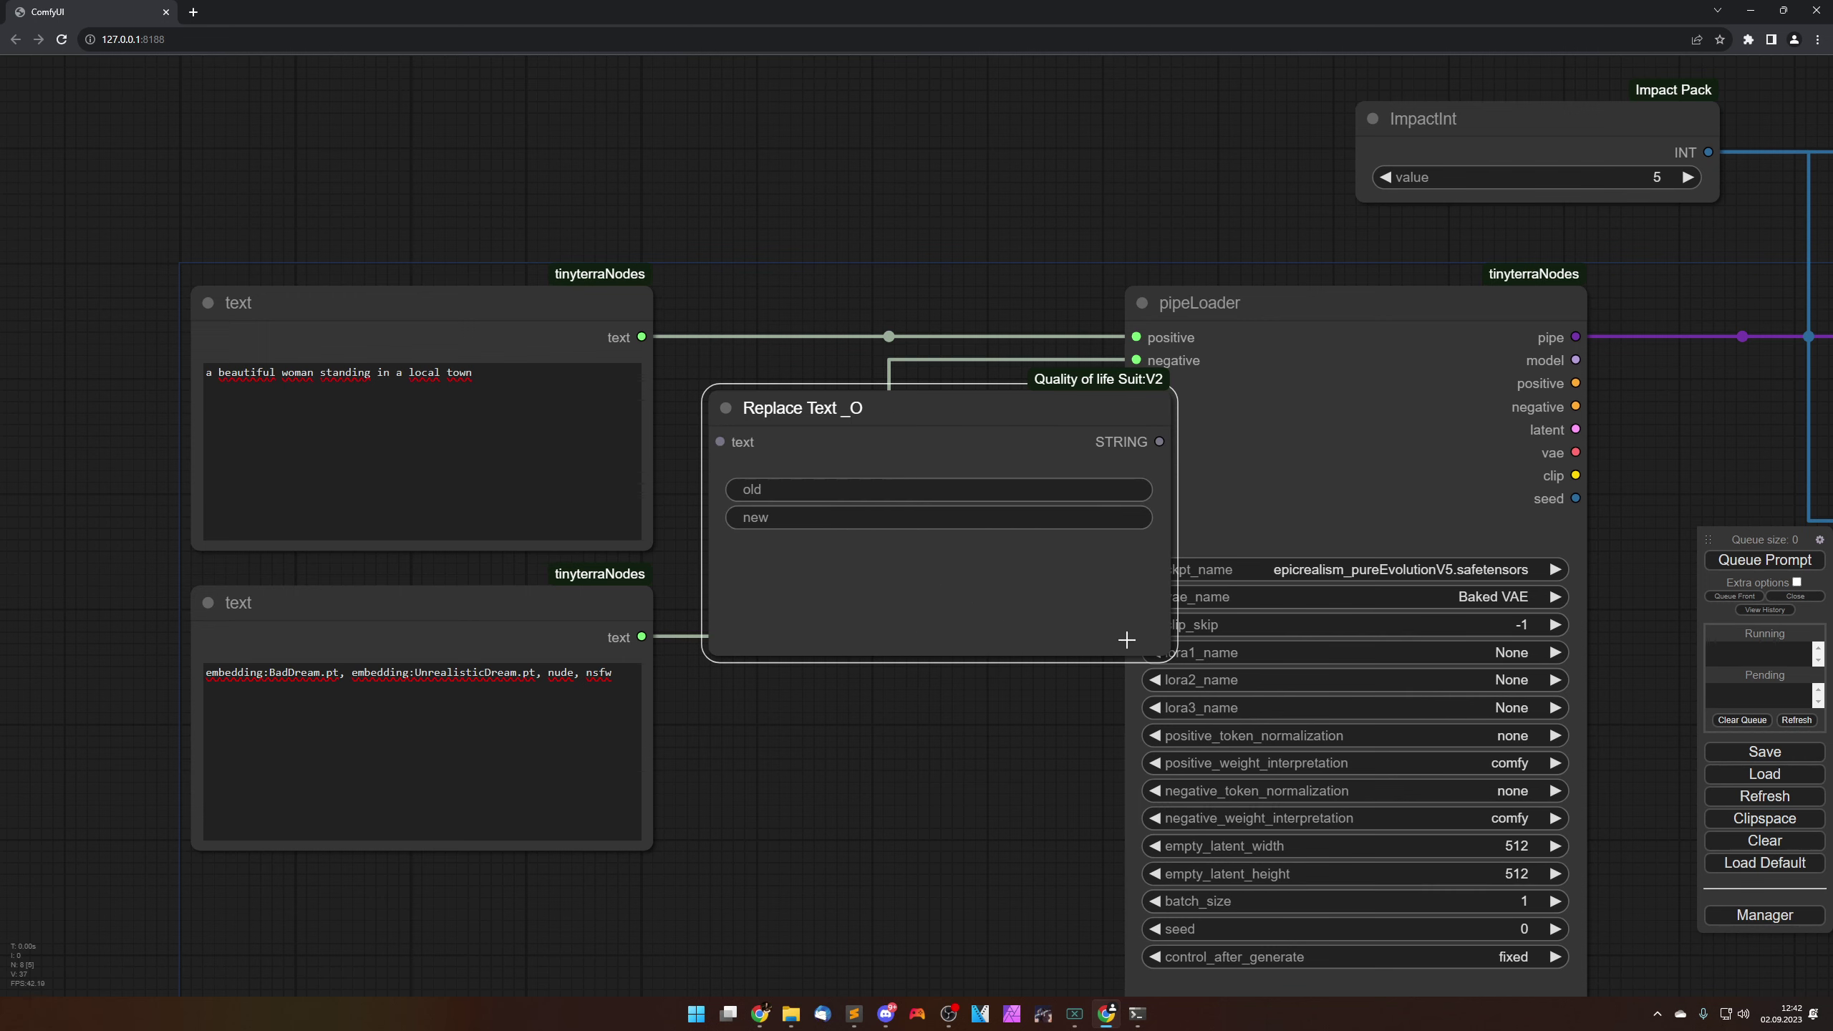
pyautogui.moveTo(1163, 653); pyautogui.dragTo(1008, 487)
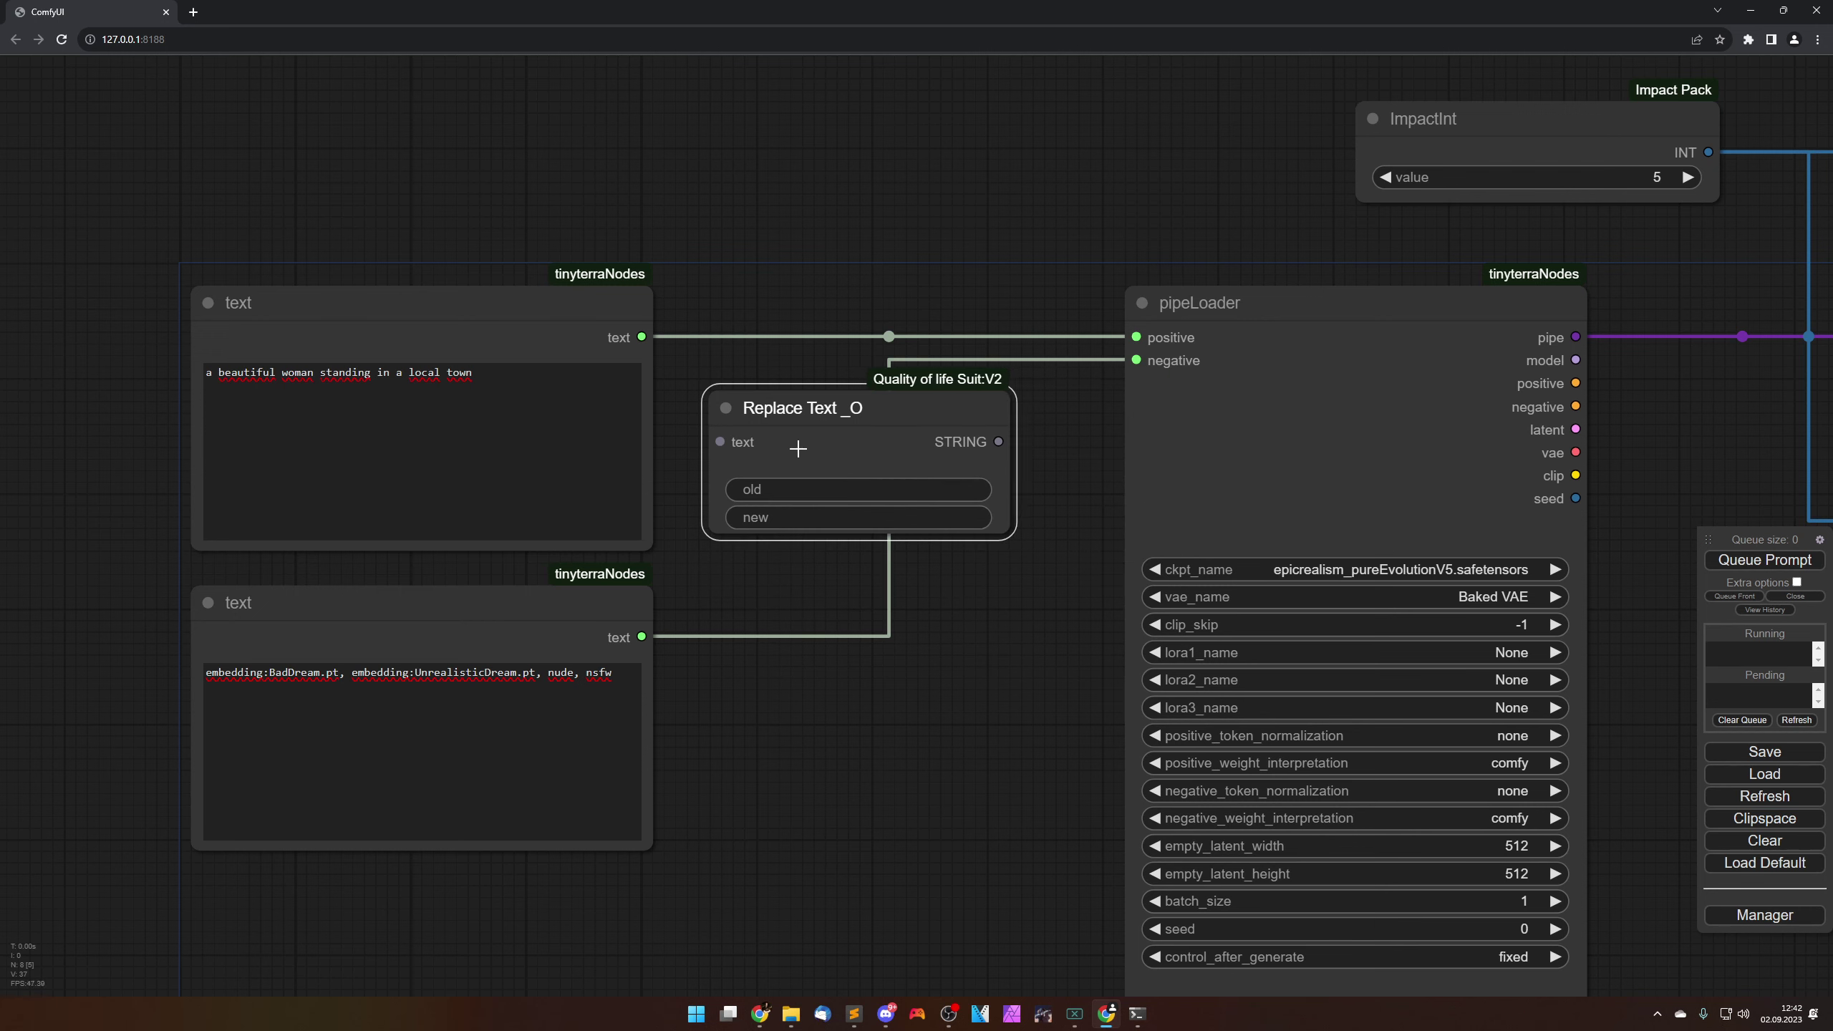
pyautogui.moveTo(797, 448); pyautogui.dragTo(833, 443)
# Step: Route the positive prompt through Replace Text _O into the pipeLoader's positive input and move the node above the links
pyautogui.moveTo(1136, 336); pyautogui.dragTo(756, 436)
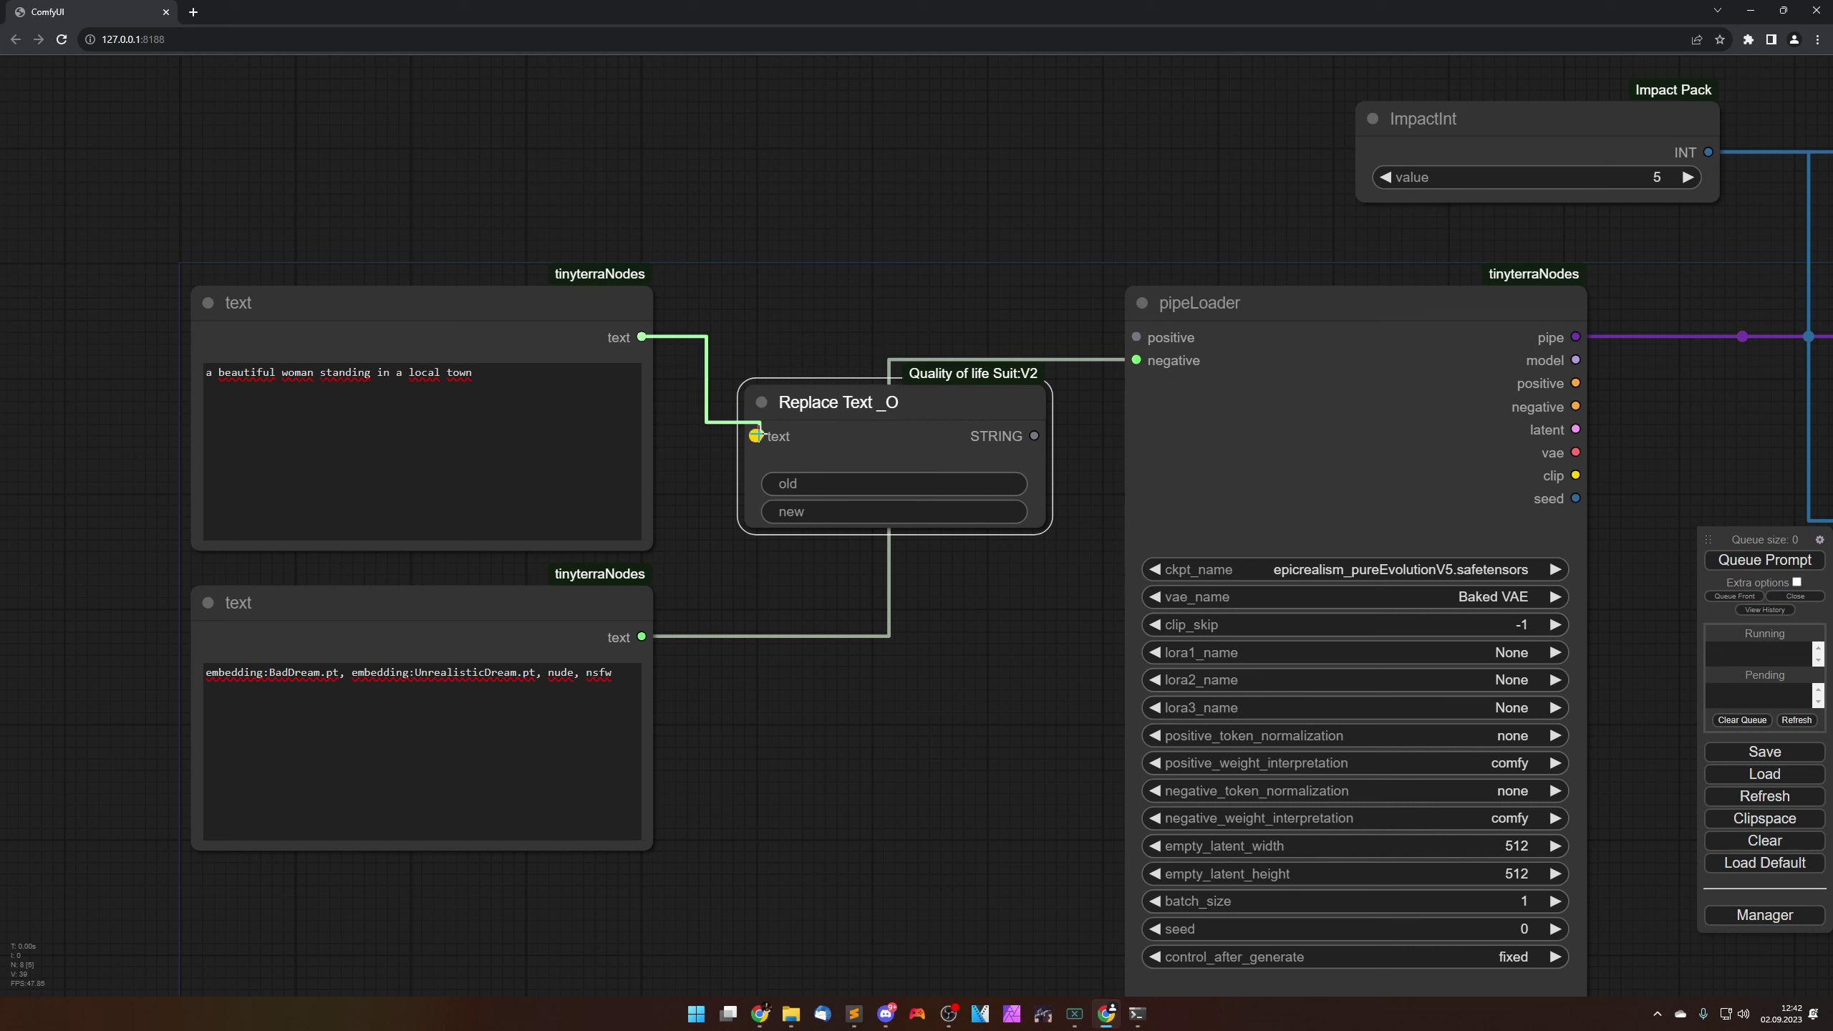
pyautogui.moveTo(1033, 435); pyautogui.dragTo(1136, 337)
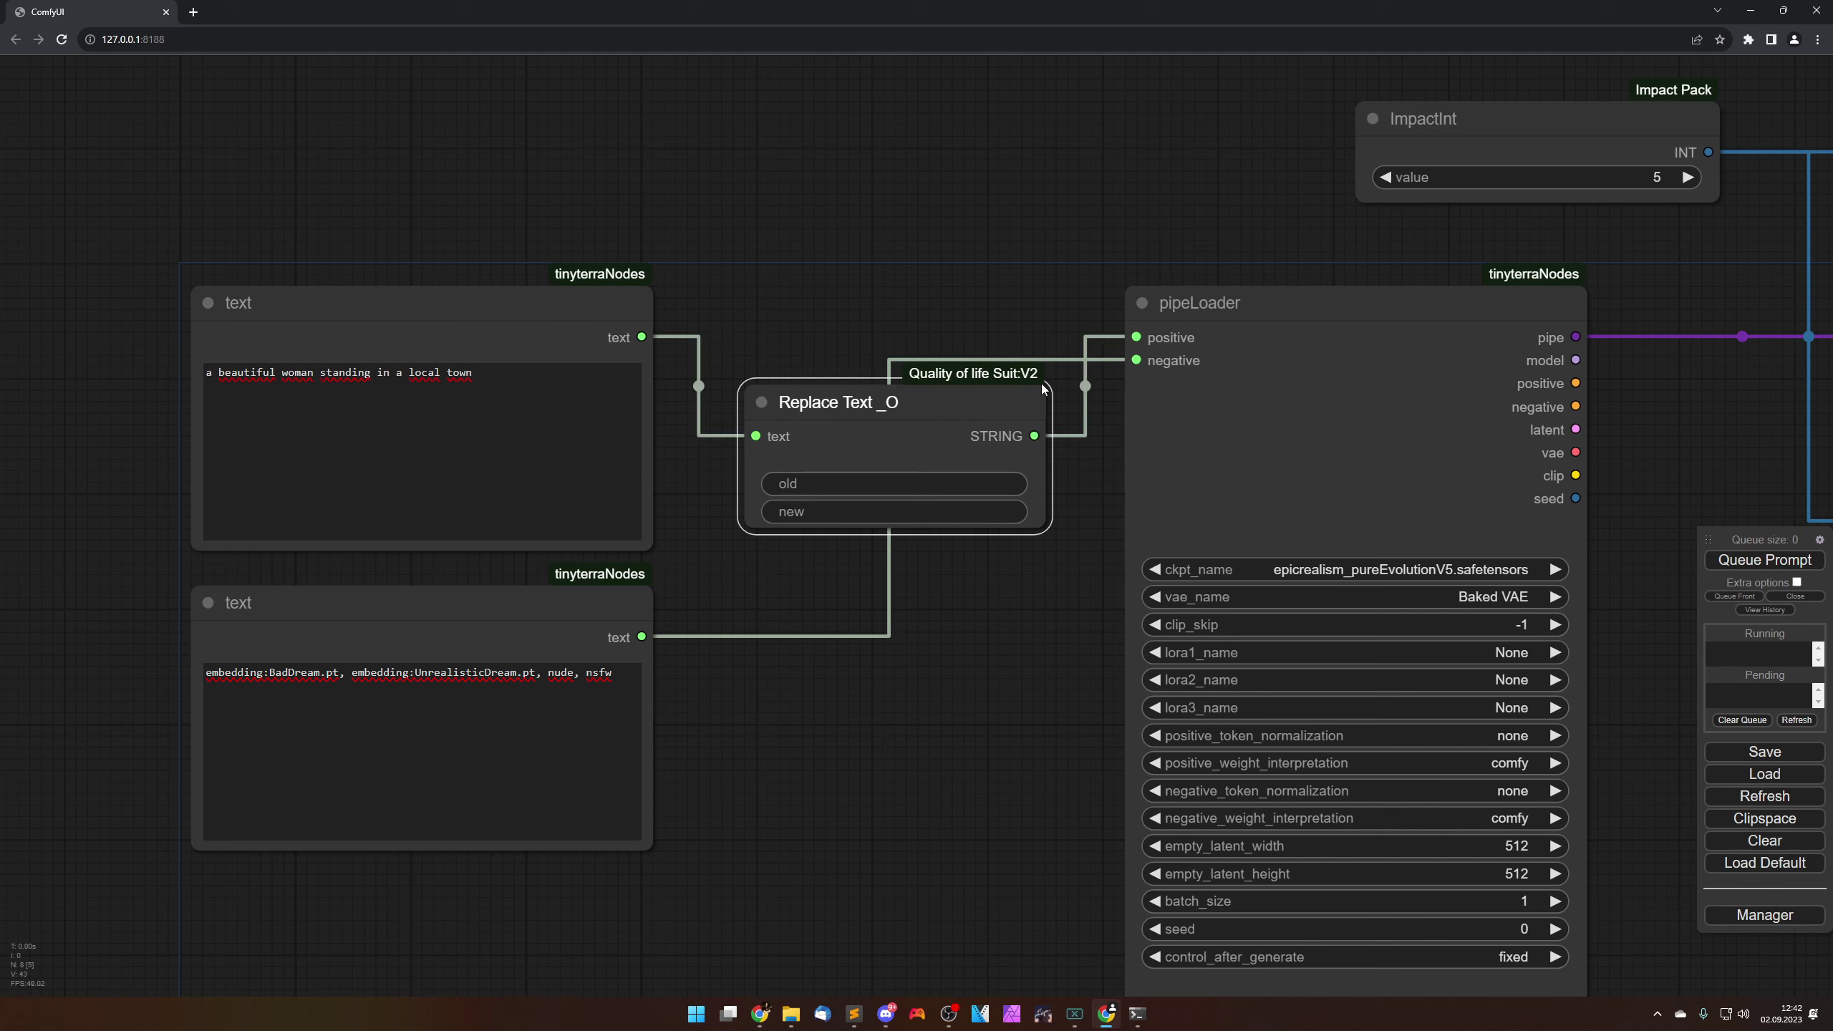
pyautogui.moveTo(891, 434); pyautogui.dragTo(890, 231)
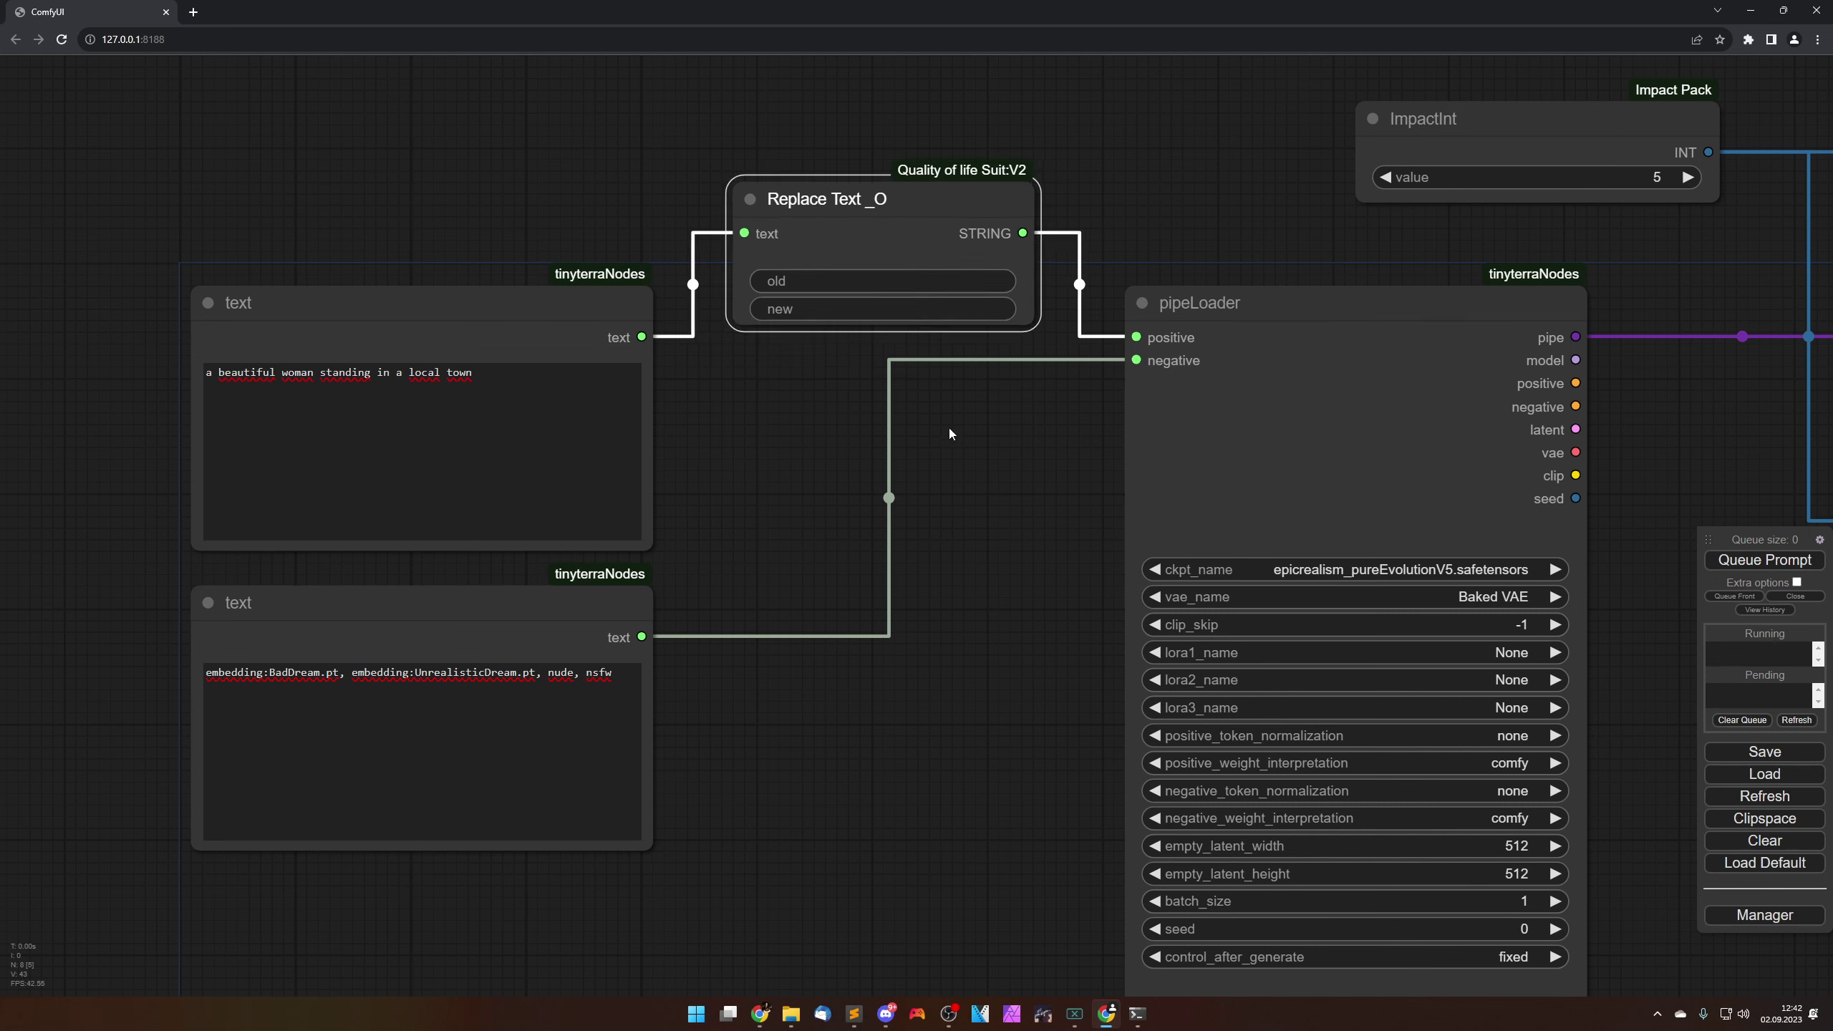
pyautogui.click(983, 479)
pyautogui.scroll(-3, 982, 479)
pyautogui.moveTo(982, 489); pyautogui.dragTo(1036, 610)
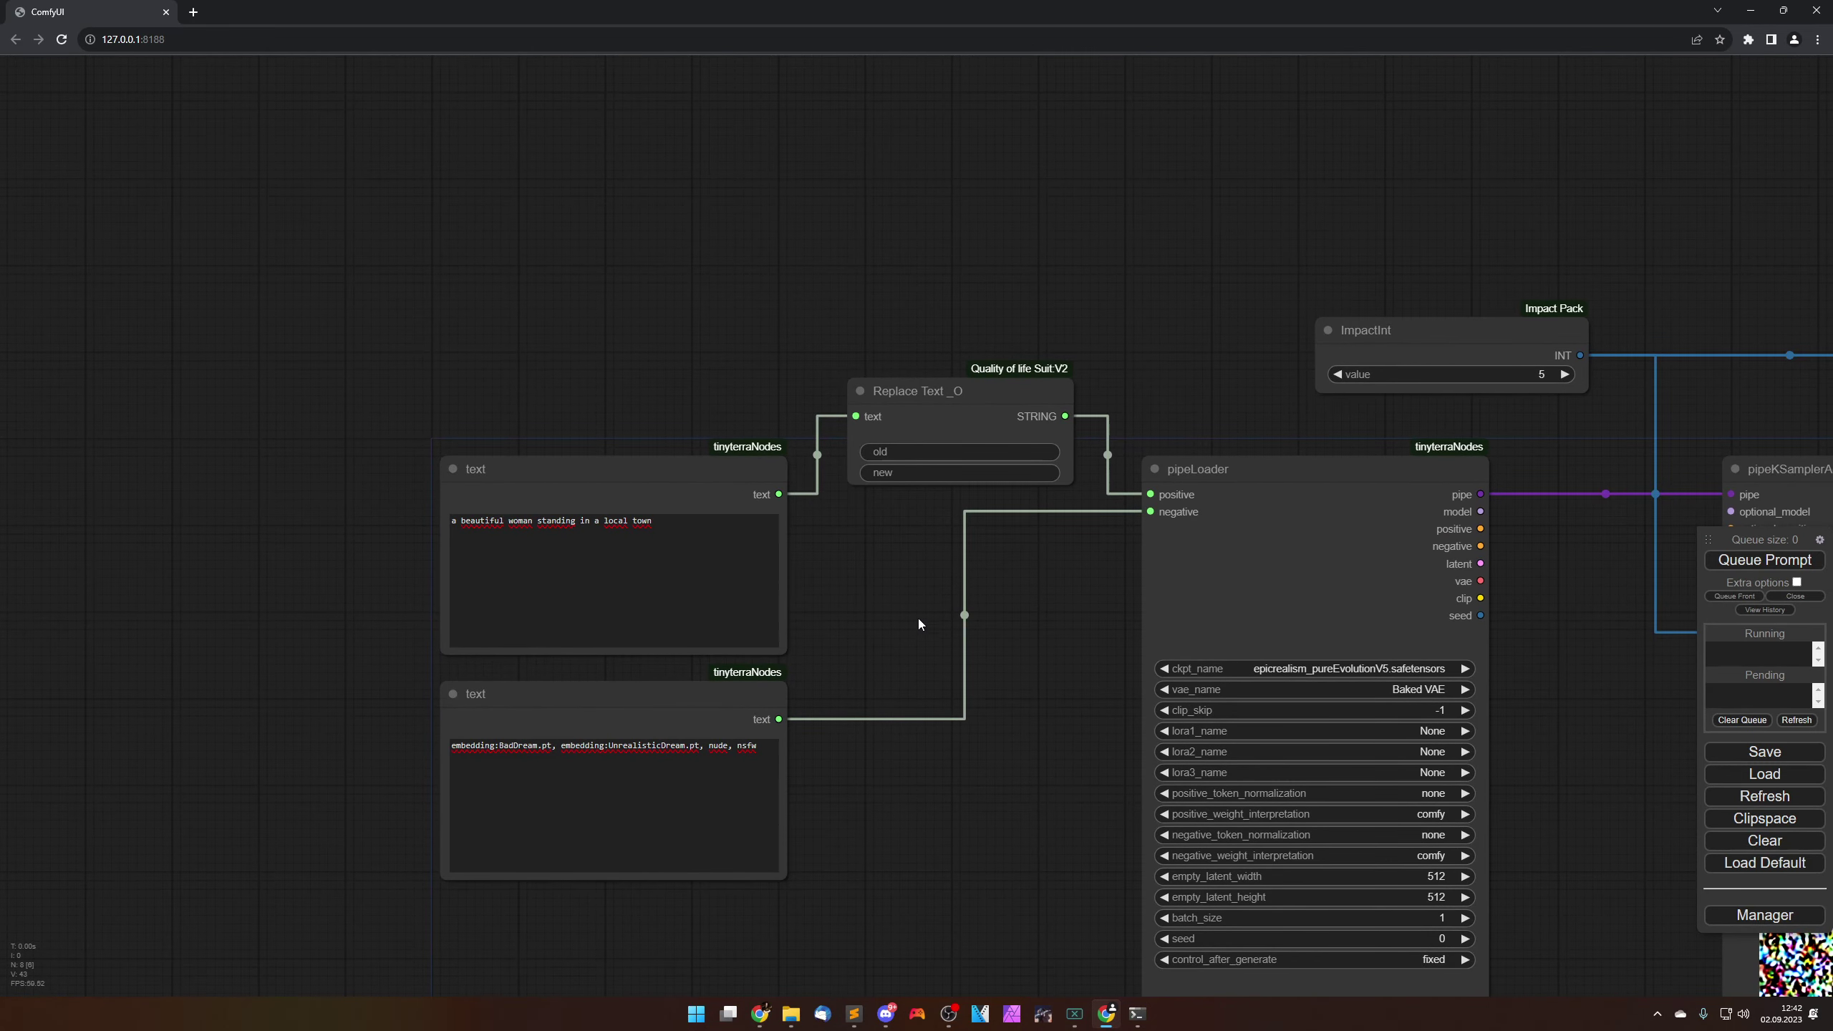
pyautogui.moveTo(917, 619); pyautogui.dragTo(906, 552)
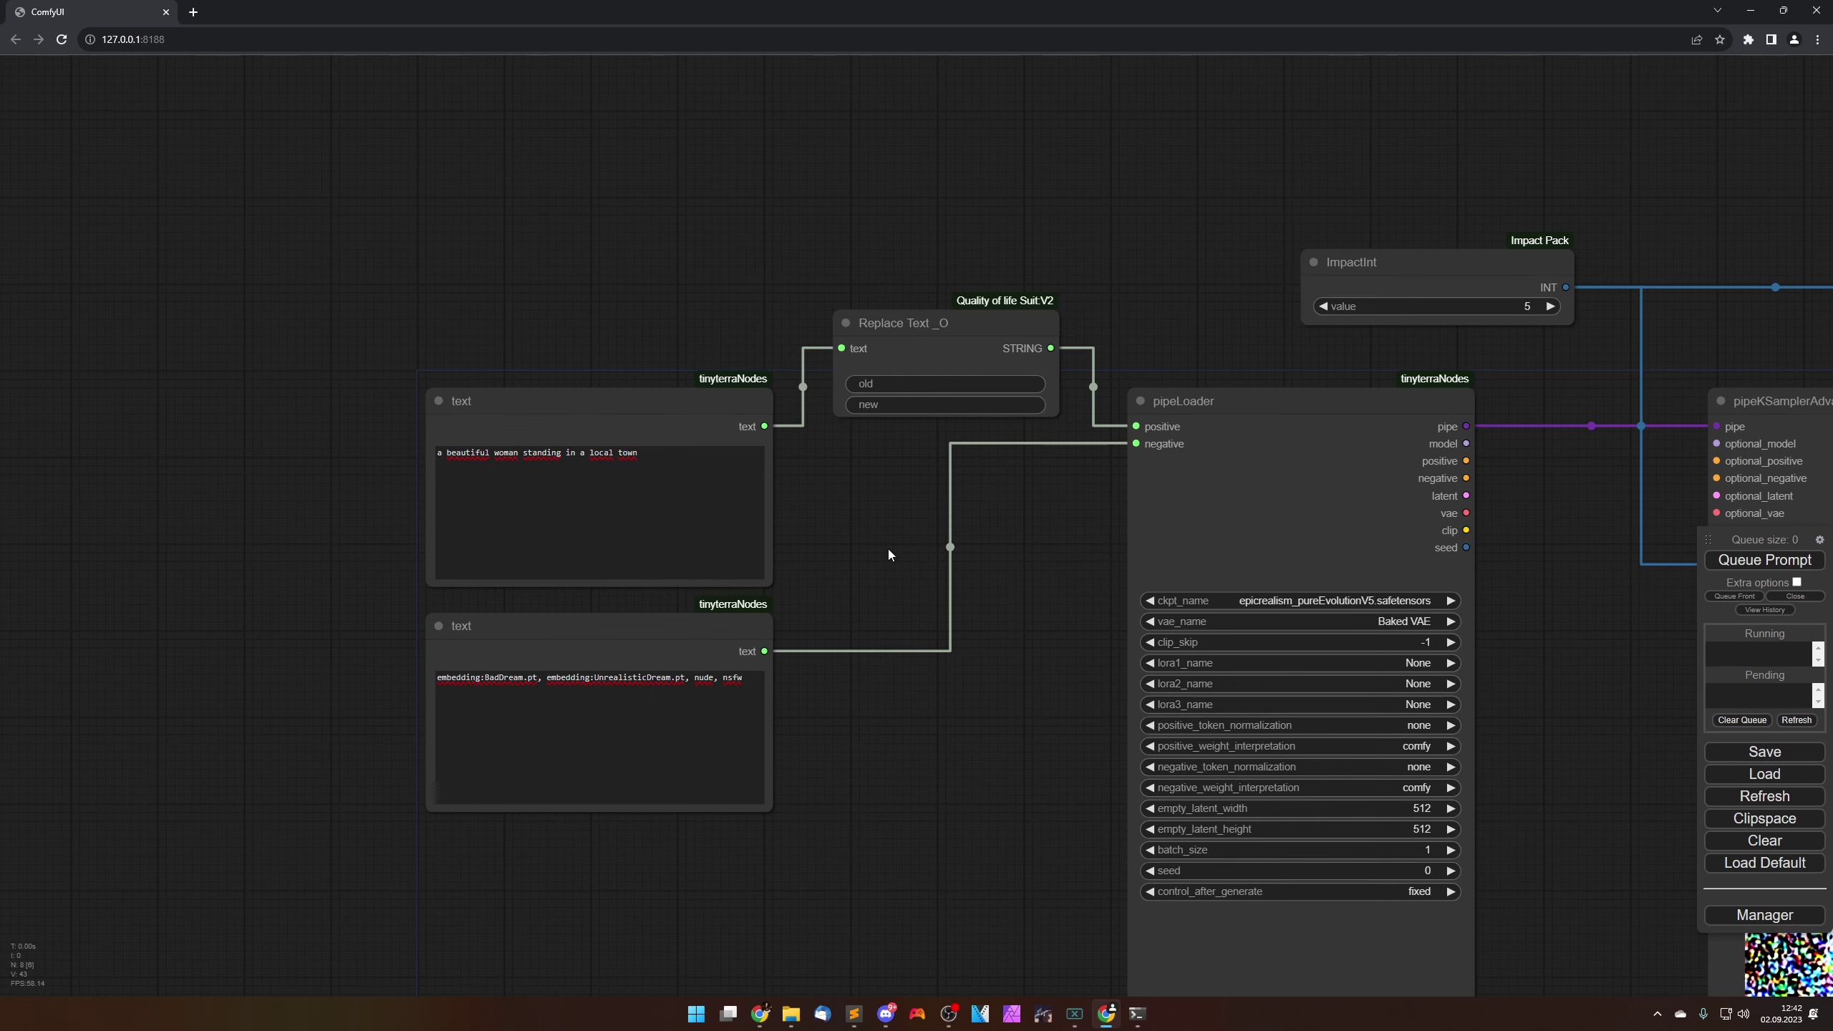
pyautogui.scroll(4, 888, 548)
pyautogui.scroll(1, 885, 539)
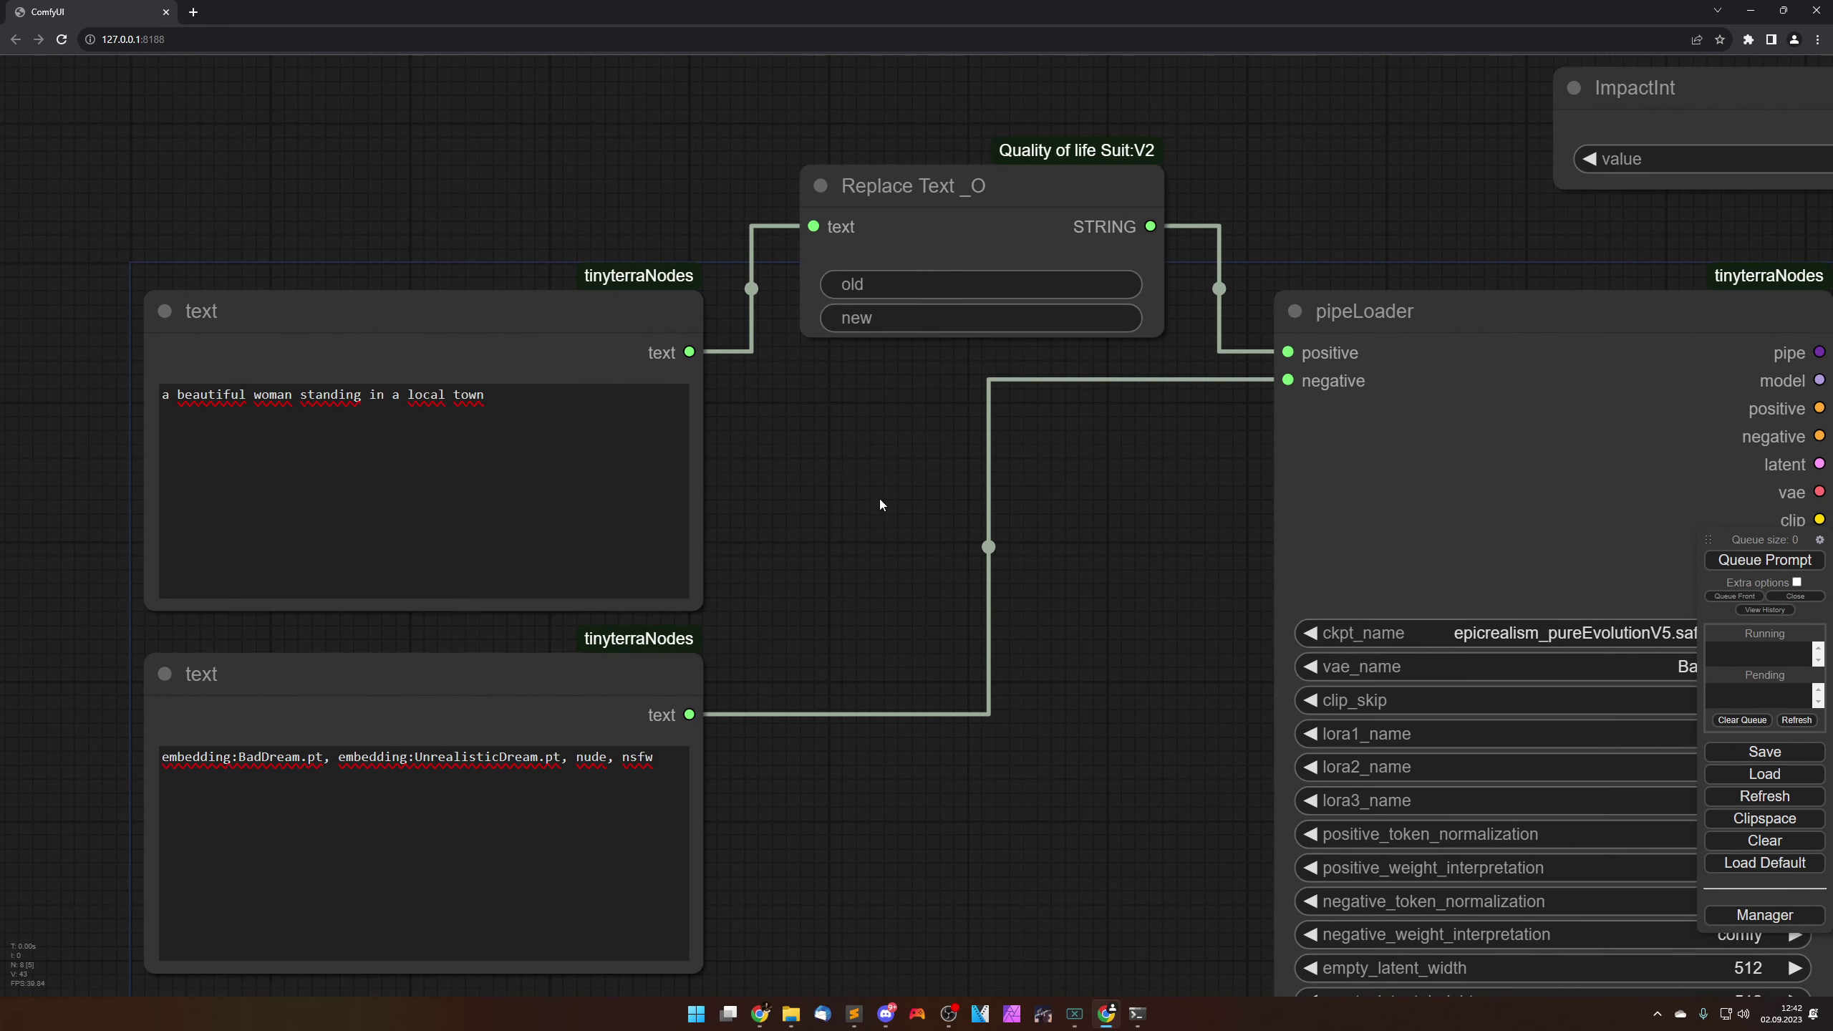
pyautogui.moveTo(879, 499); pyautogui.dragTo(836, 553)
pyautogui.moveTo(974, 288); pyautogui.dragTo(985, 292)
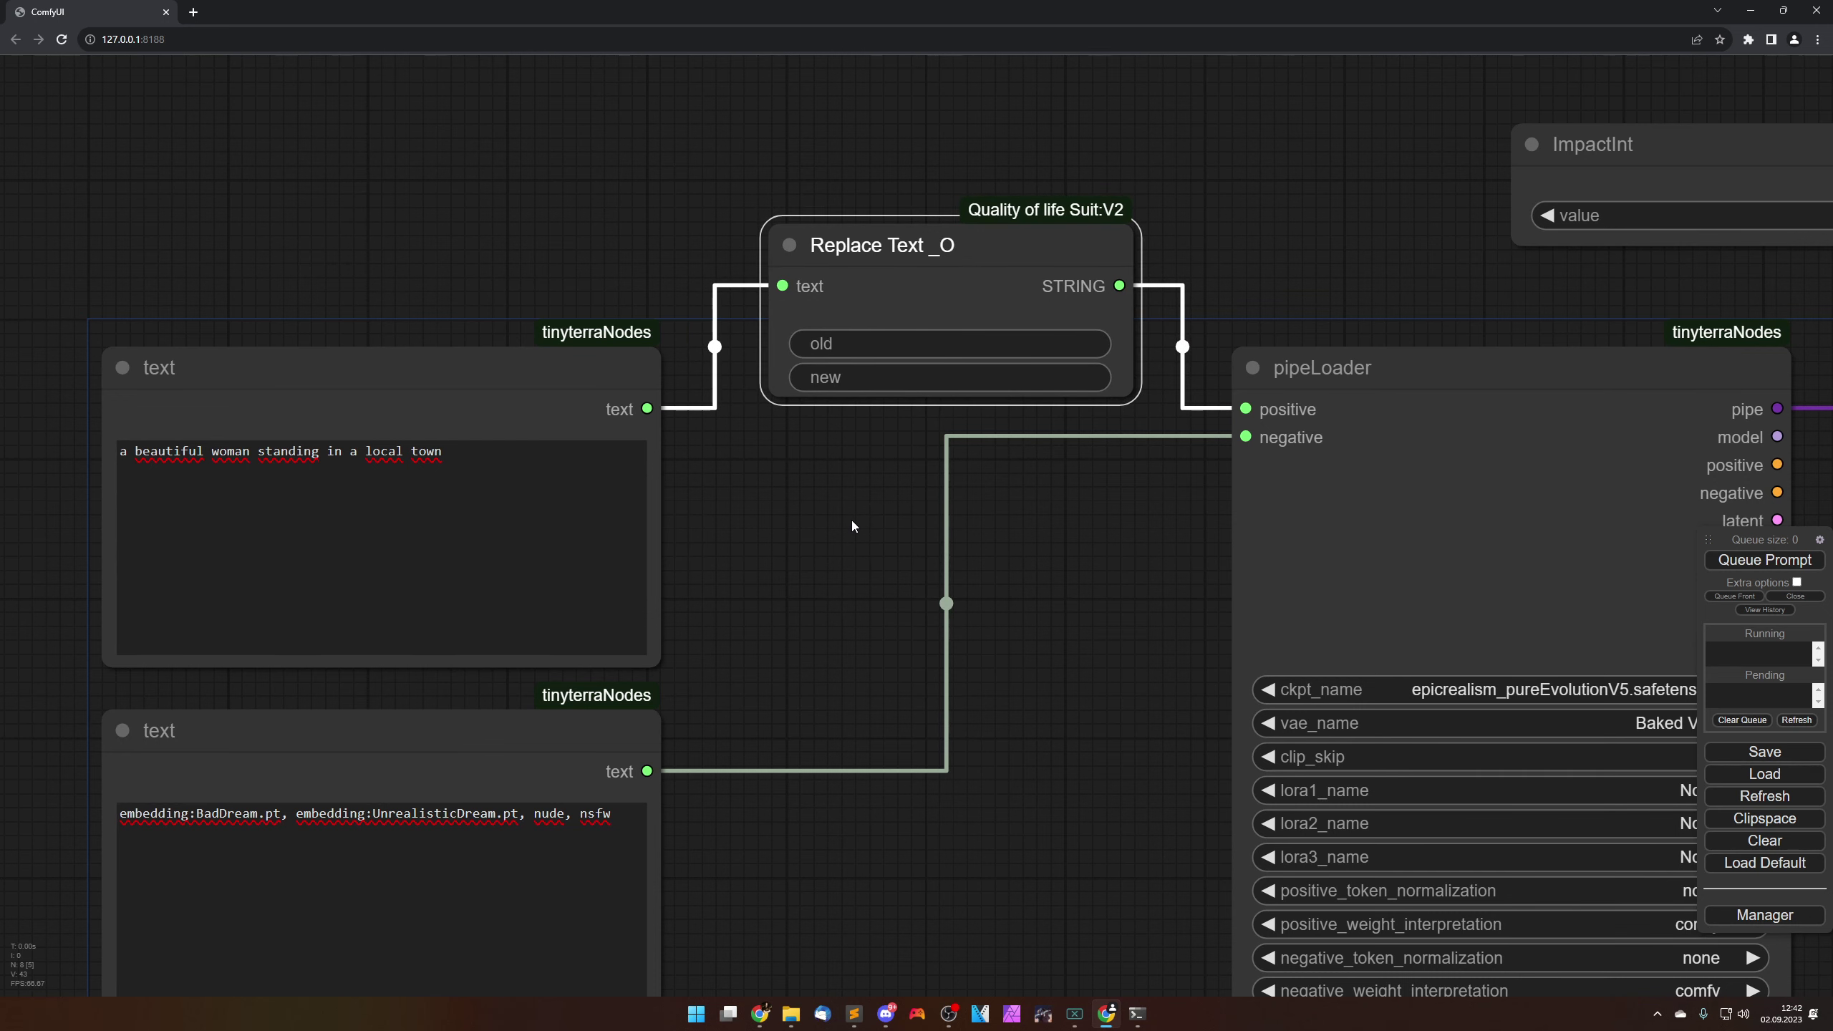
pyautogui.moveTo(852, 526); pyautogui.dragTo(1138, 567)
pyautogui.click(1128, 614)
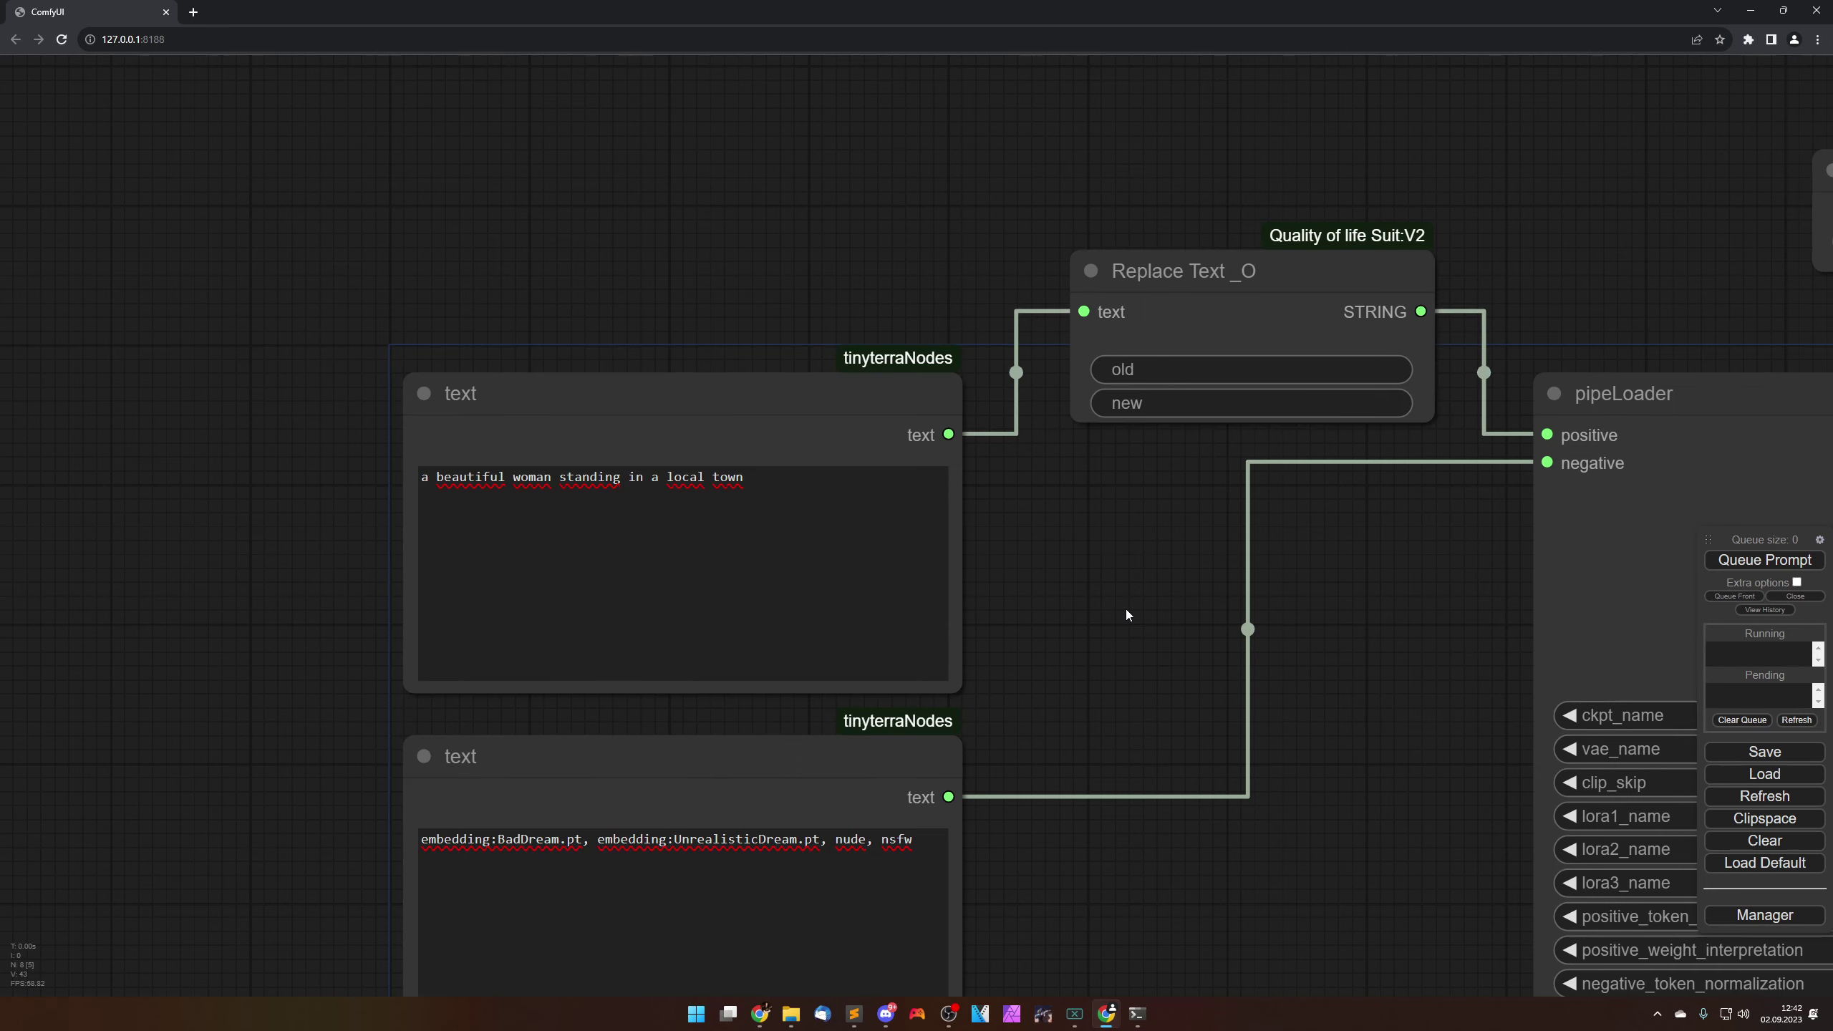
# Step: Insert the placeholder _1_ before "woman" in the positive prompt text
pyautogui.scroll(-5, 1126, 610)
pyautogui.scroll(6, 1111, 607)
pyautogui.moveTo(1099, 594); pyautogui.dragTo(1248, 602)
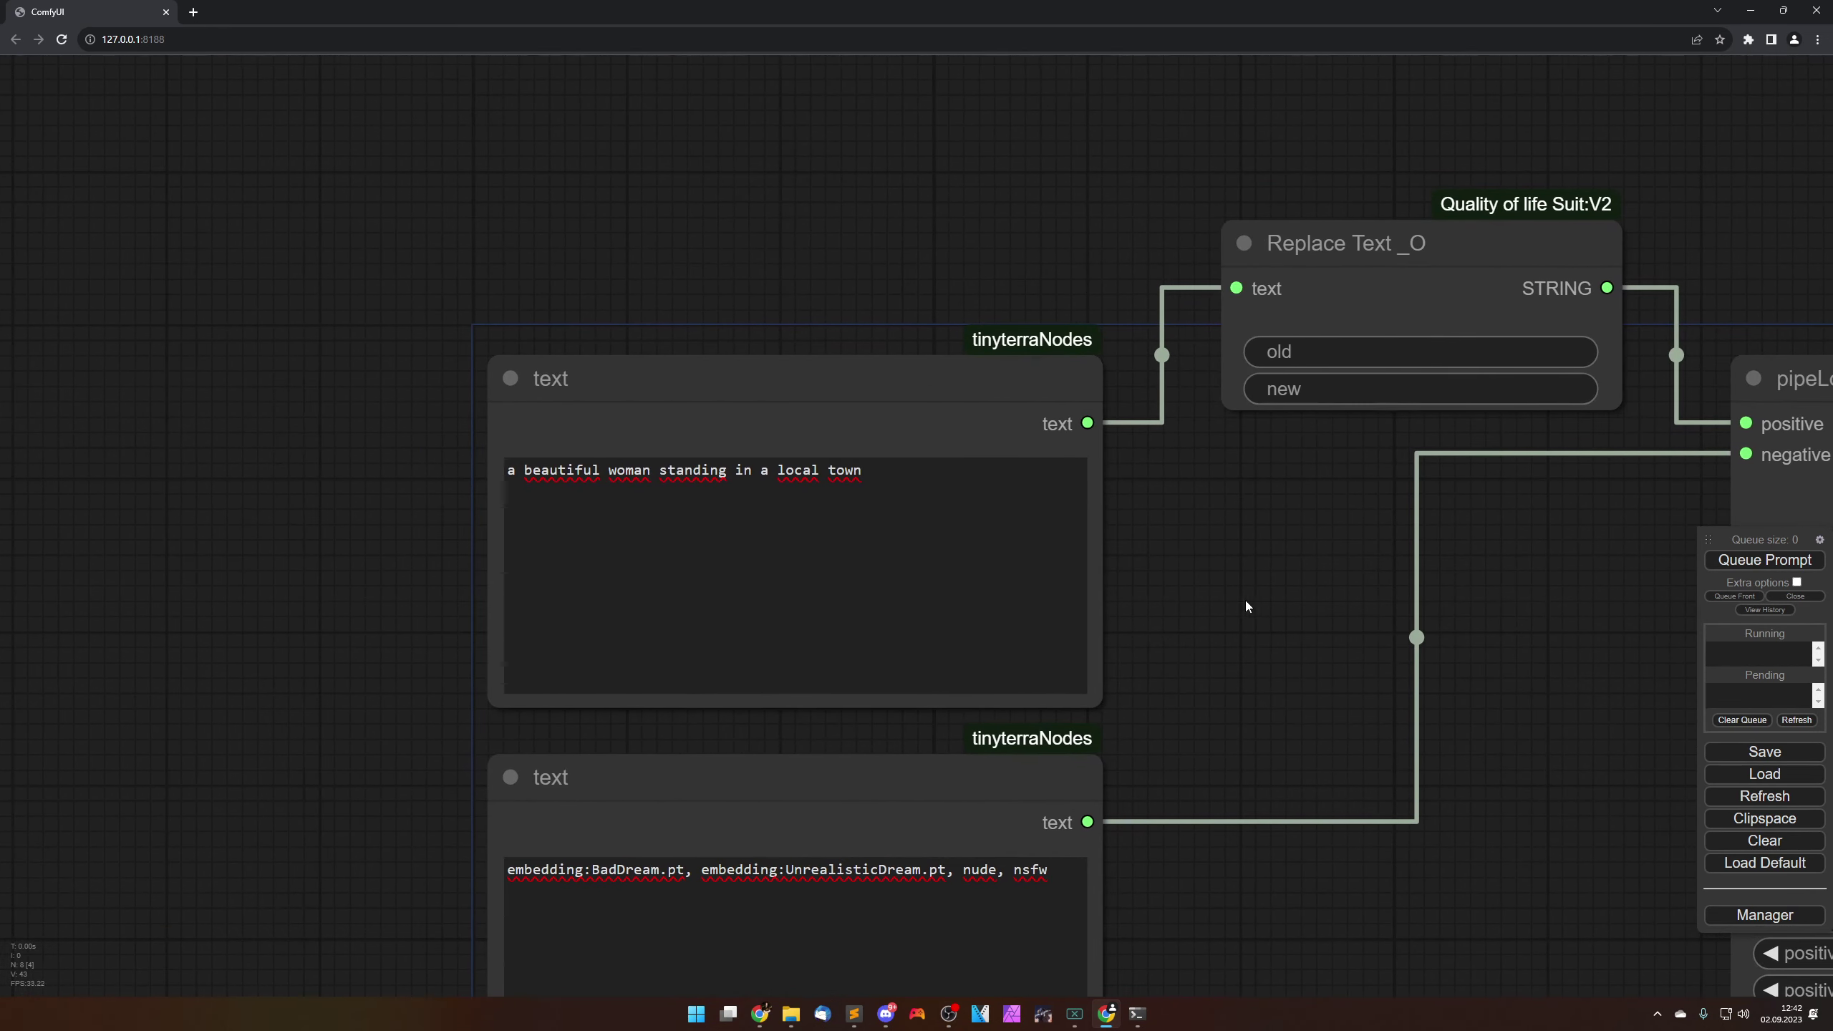
pyautogui.click(608, 473)
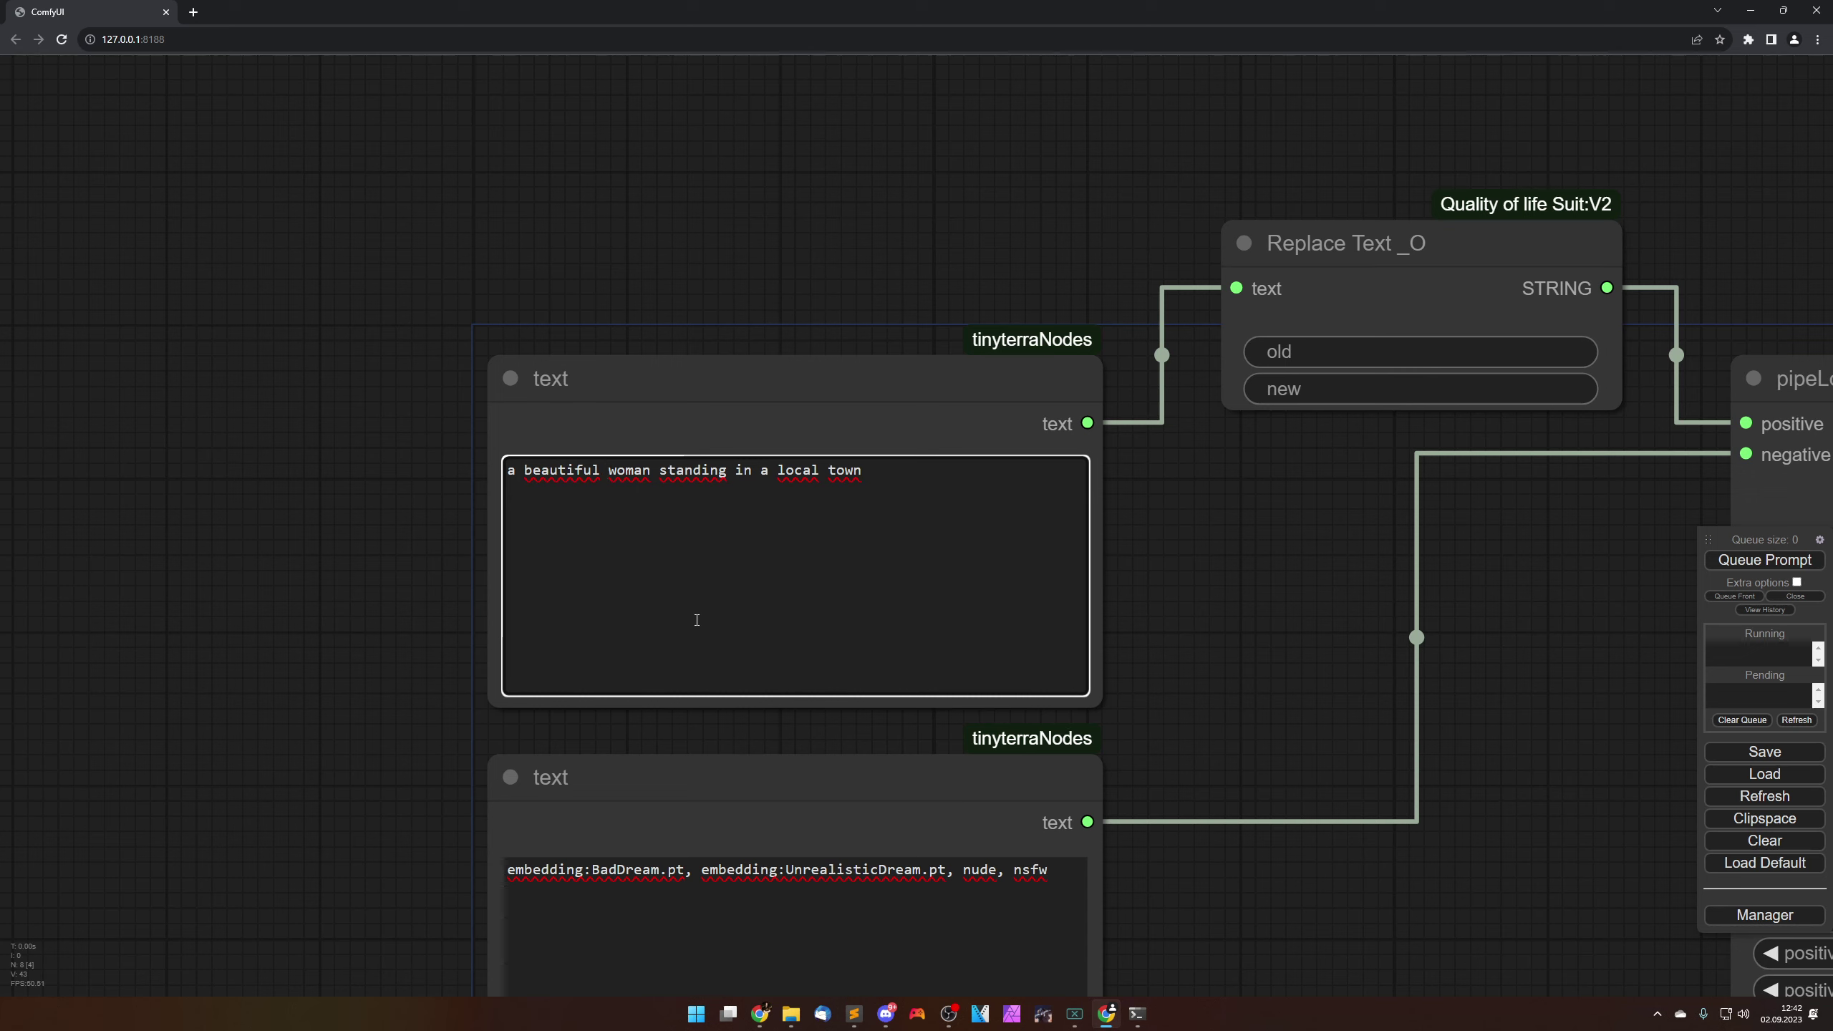
pyautogui.write('_1_')
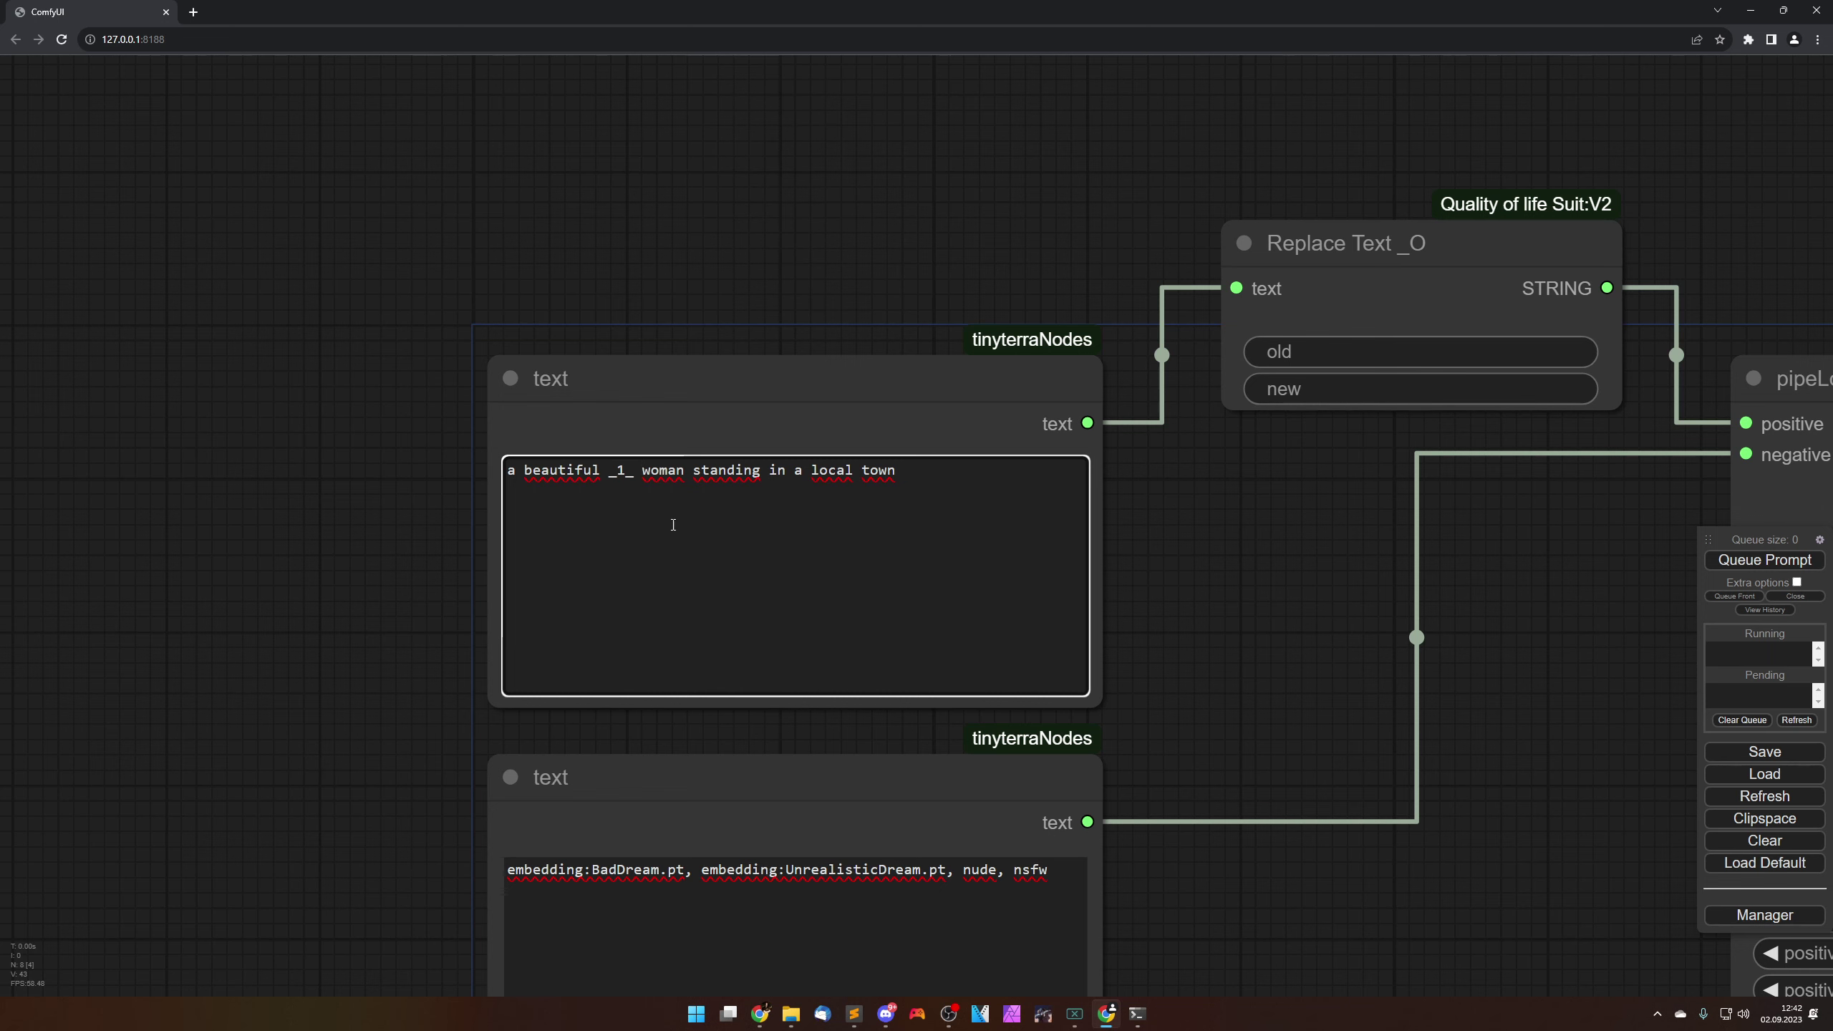
# Step: Add a textDebug node fed by the Replace Text _O STRING output and place it above the ImpactInt node
pyautogui.moveTo(1175, 582); pyautogui.dragTo(902, 619)
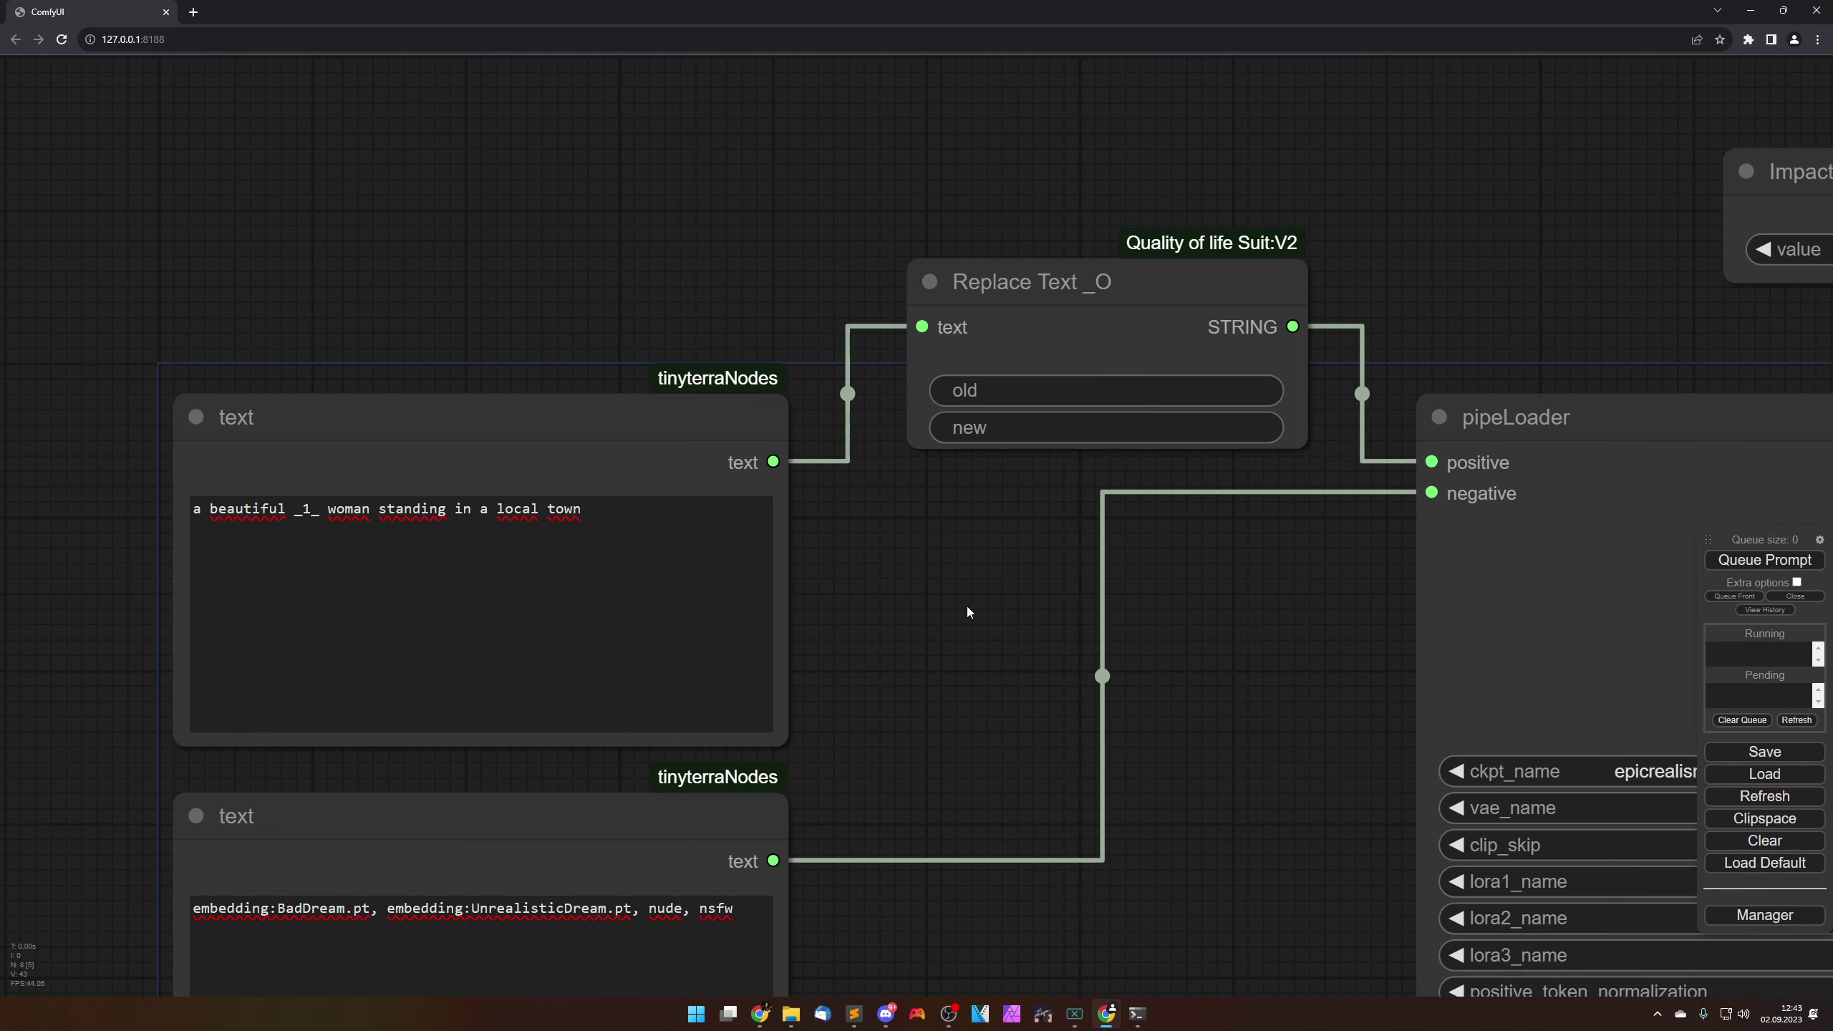
pyautogui.moveTo(968, 612); pyautogui.dragTo(658, 660)
pyautogui.moveTo(983, 373); pyautogui.dragTo(1086, 217)
pyautogui.click(1123, 287)
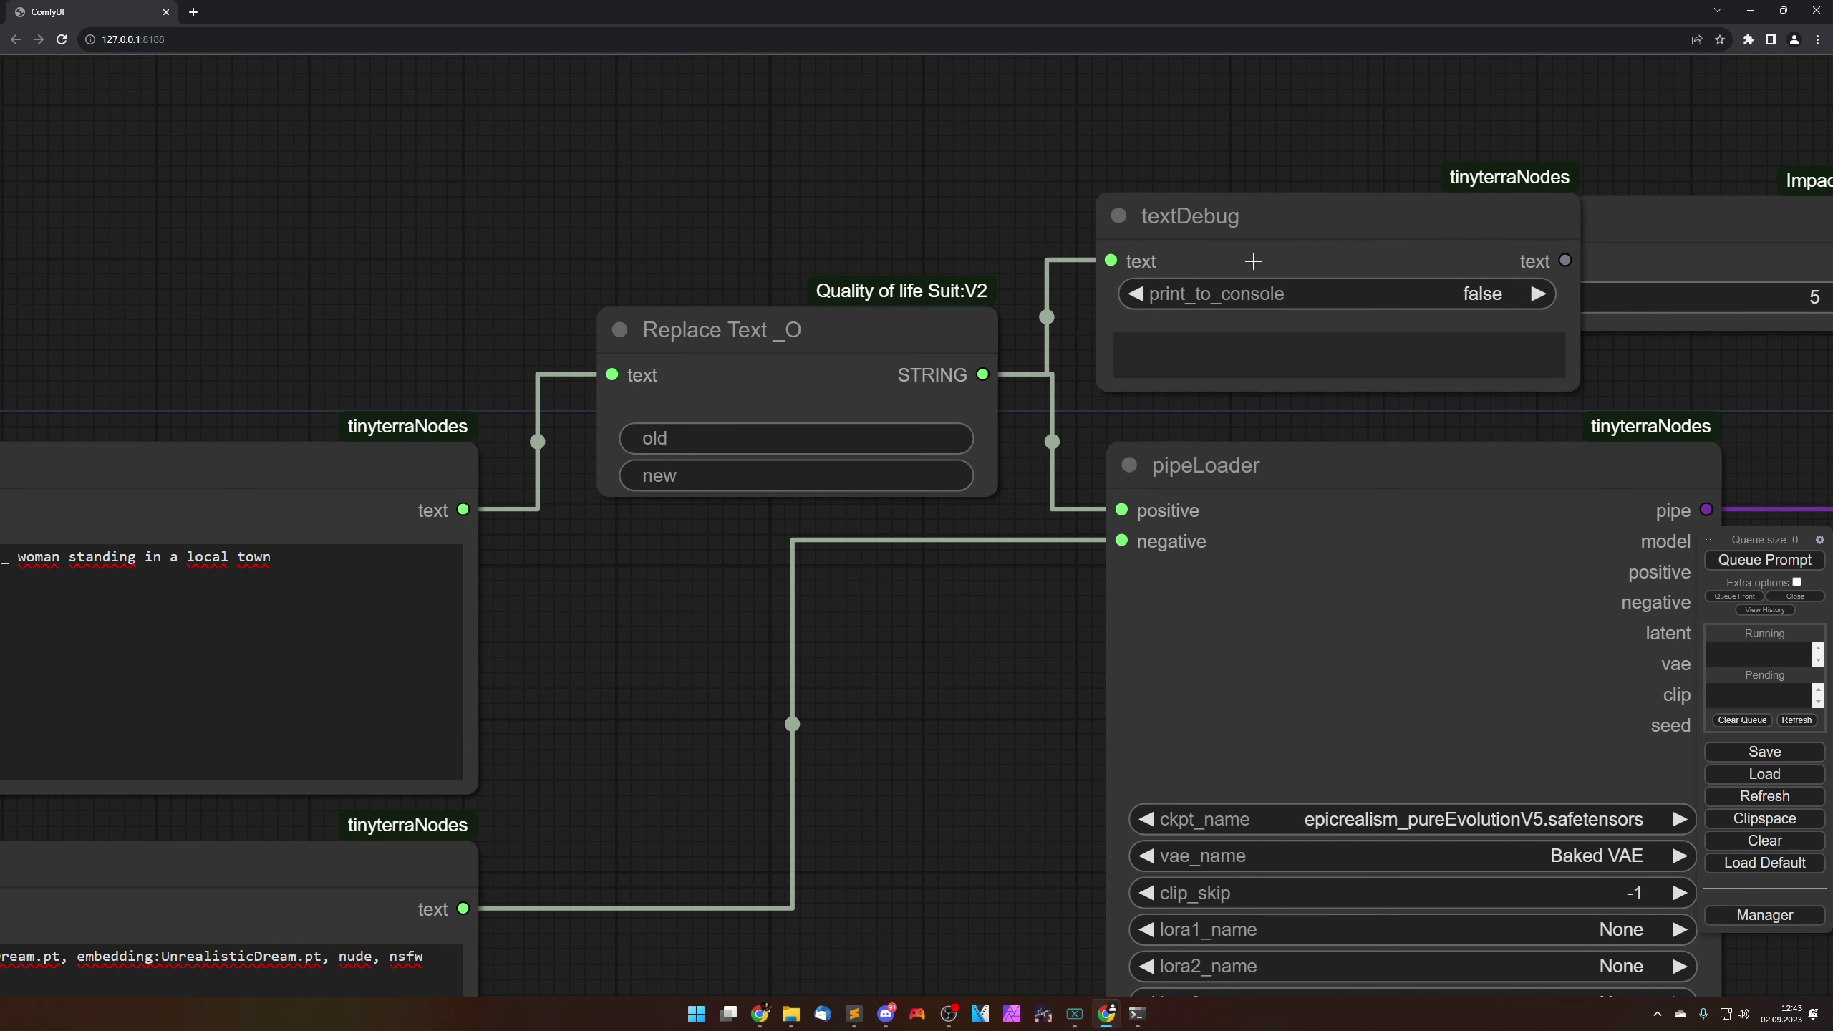
pyautogui.moveTo(1233, 223); pyautogui.dragTo(1046, 357)
pyautogui.moveTo(1136, 353); pyautogui.dragTo(1148, 112)
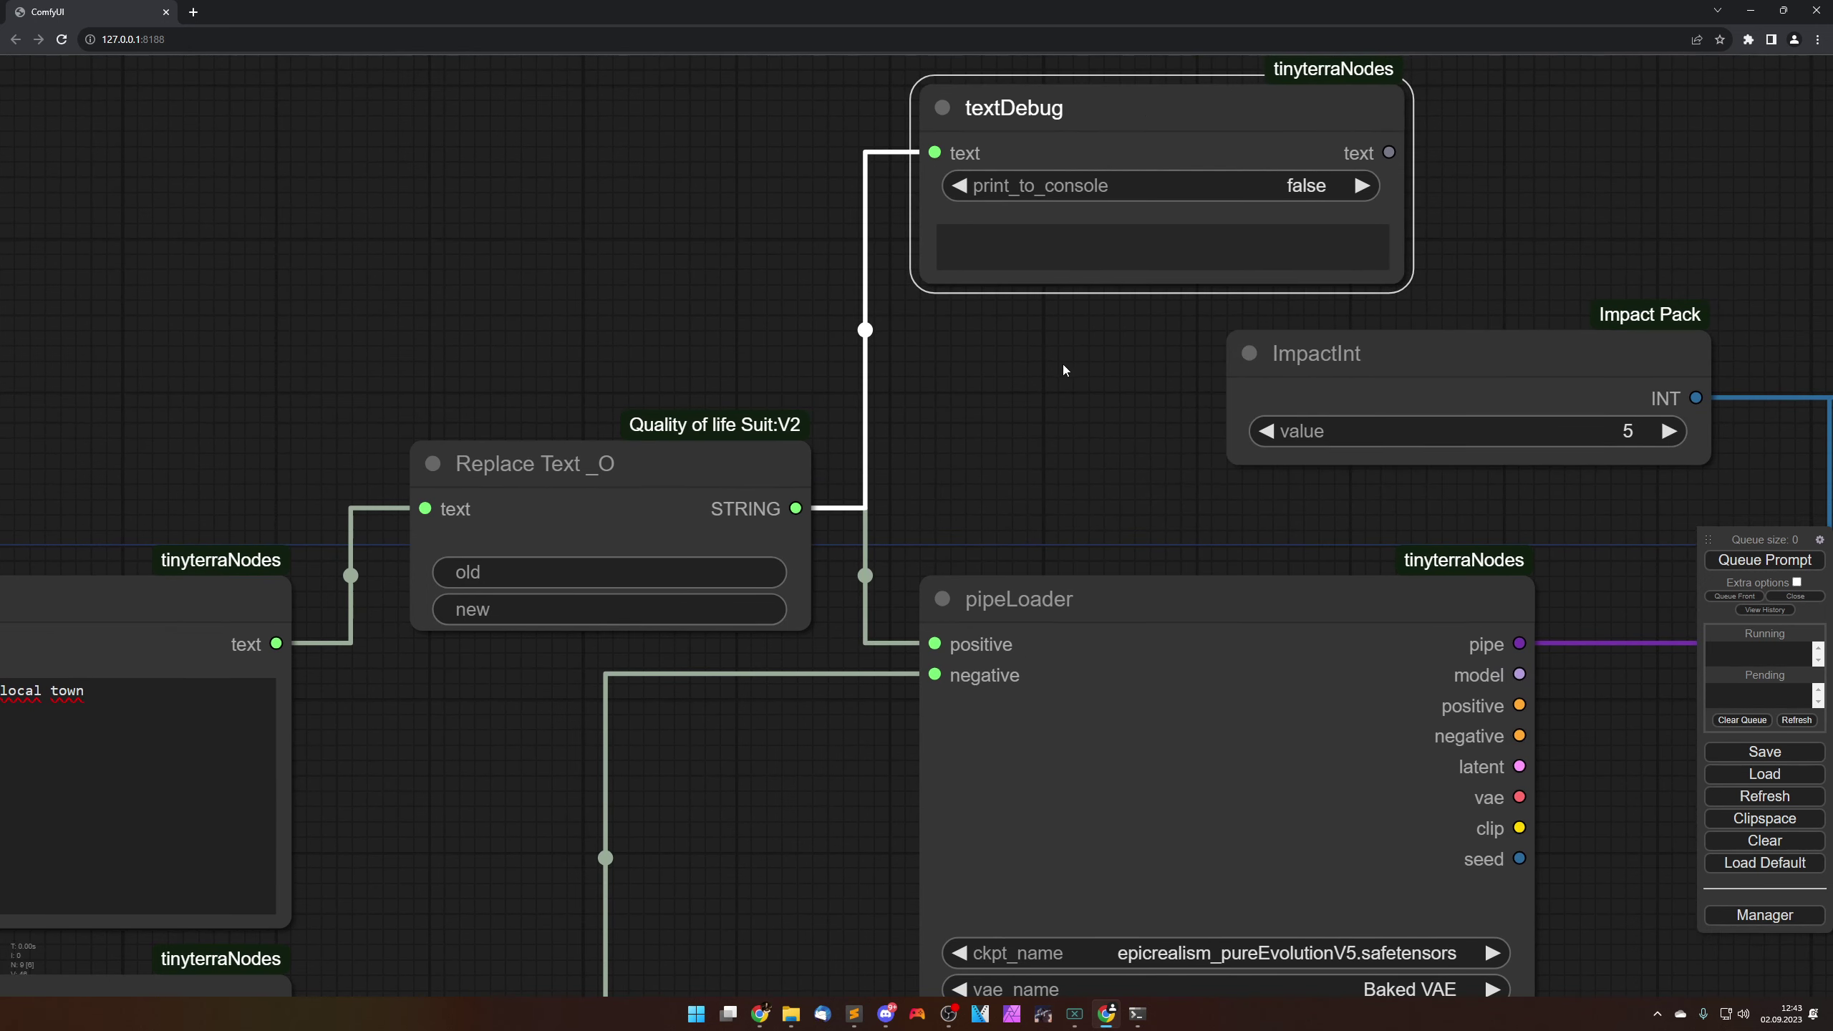
pyautogui.click(1063, 369)
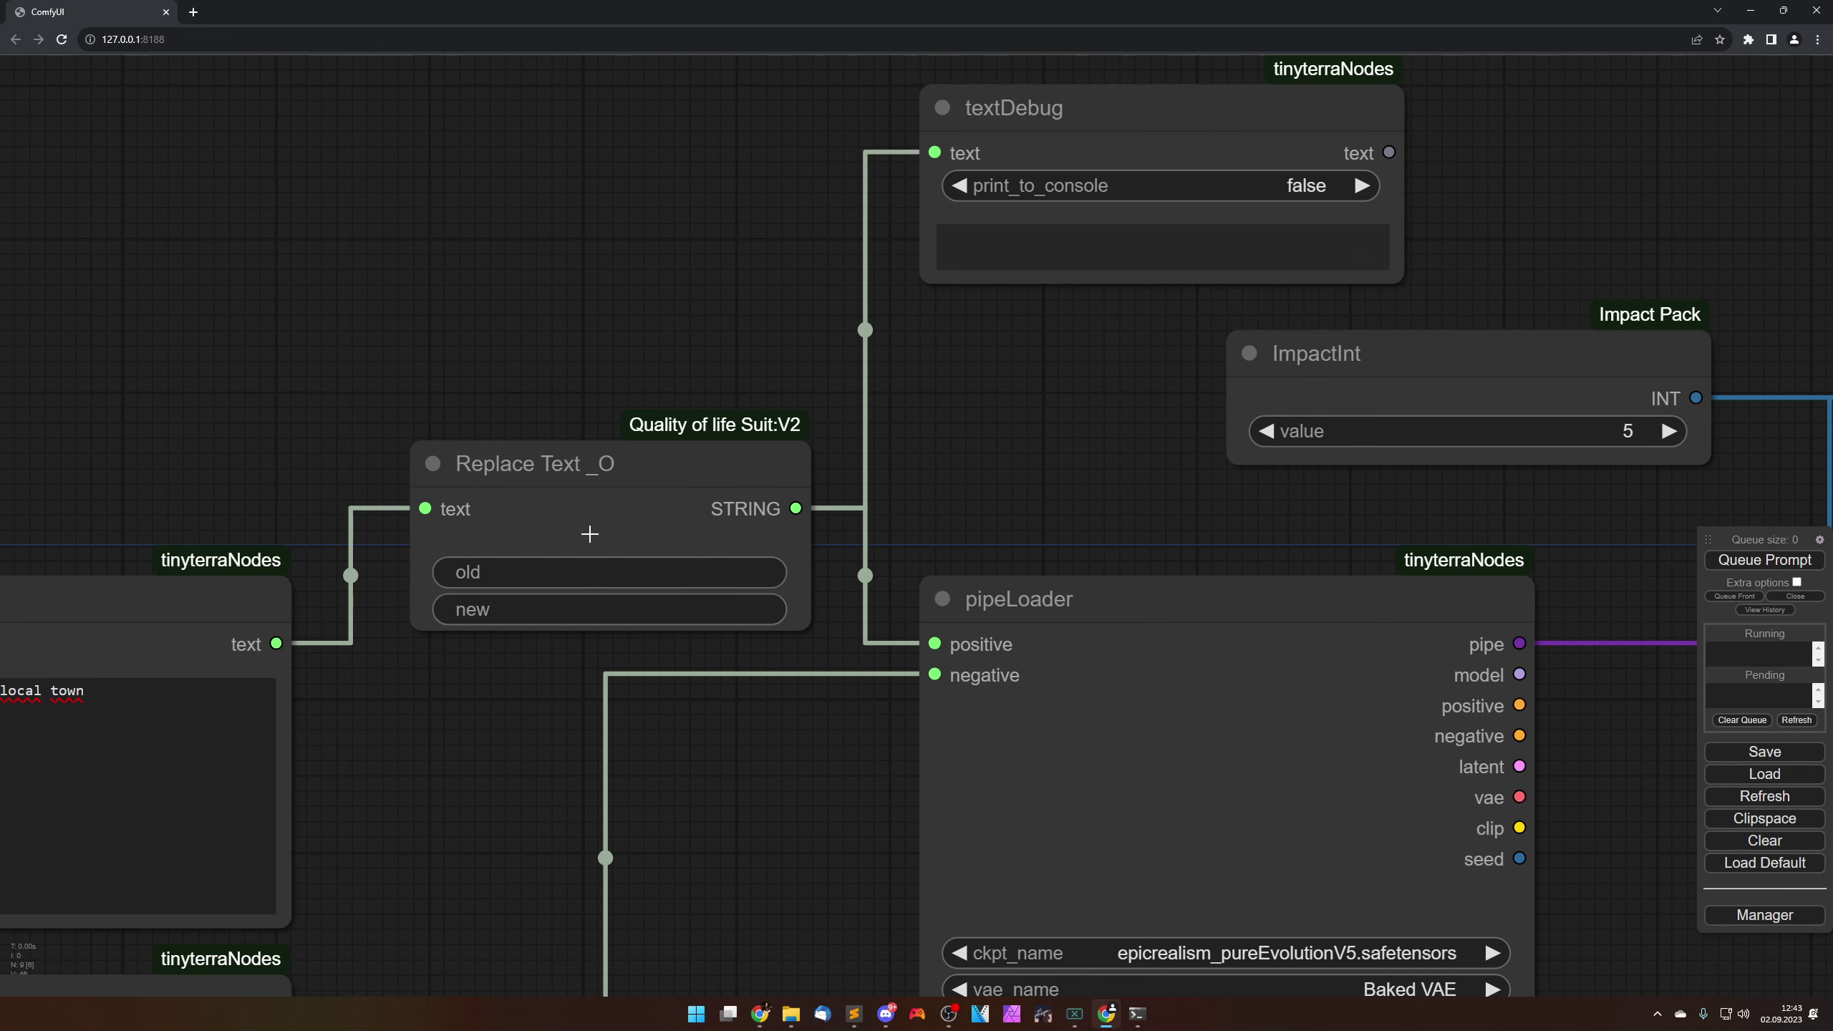
# Step: Set the old value of the Replace Text _O node to _1_
pyautogui.moveTo(458, 720); pyautogui.dragTo(783, 587)
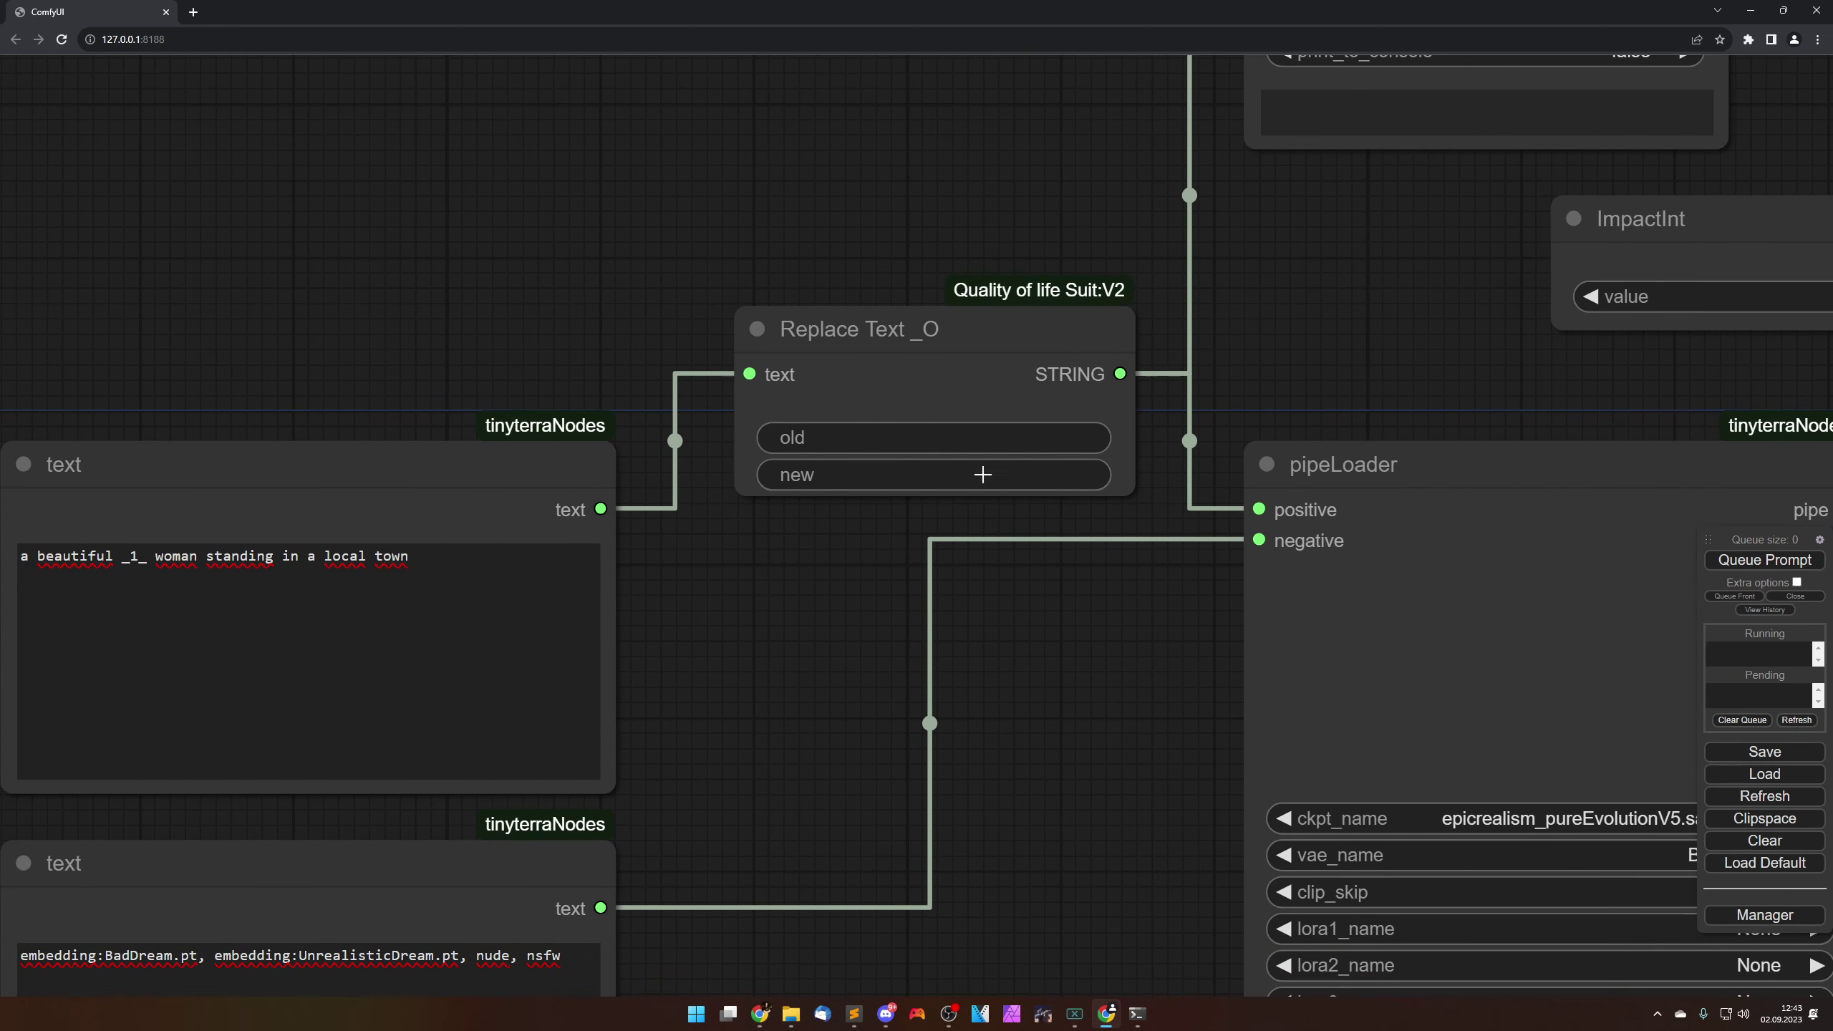
pyautogui.click(1024, 435)
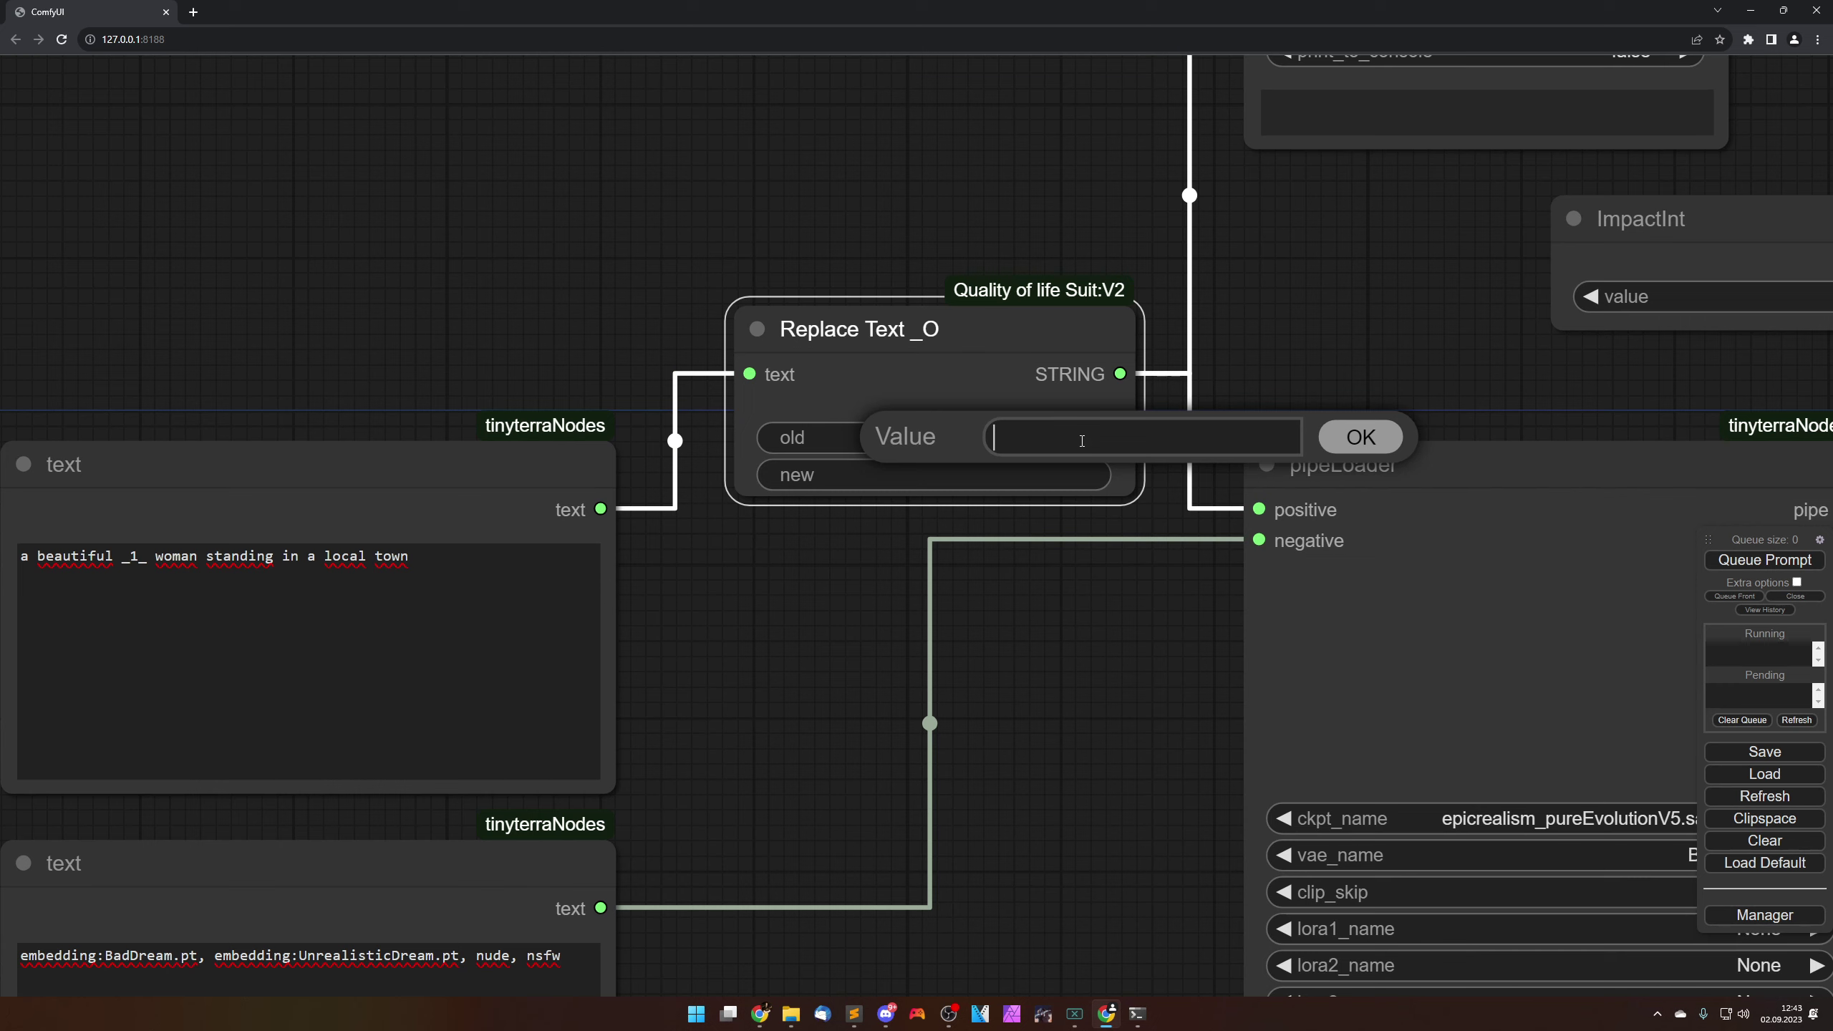
pyautogui.write('_1_')
pyautogui.click(1323, 445)
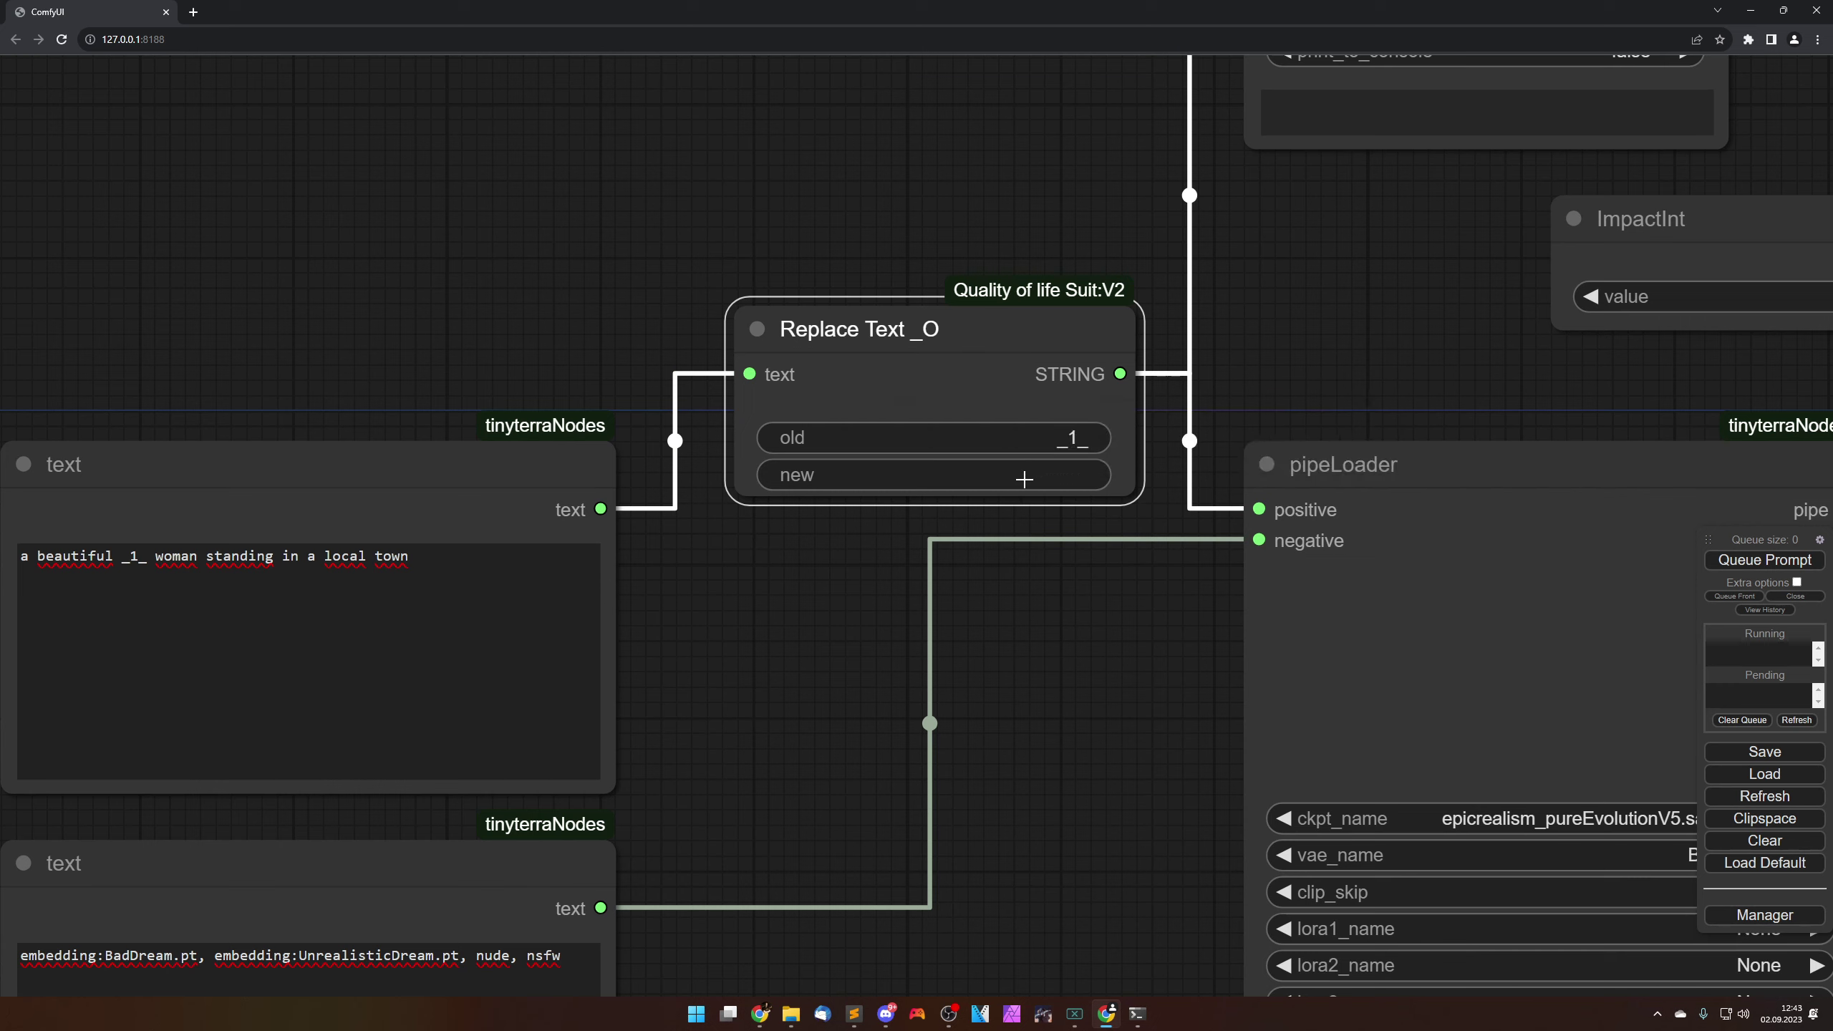
# Step: Queue the prompt and compare the textDebug output with the _1_ placeholder in the positive prompt
pyautogui.moveTo(1362, 394); pyautogui.dragTo(950, 566)
pyautogui.click(1729, 569)
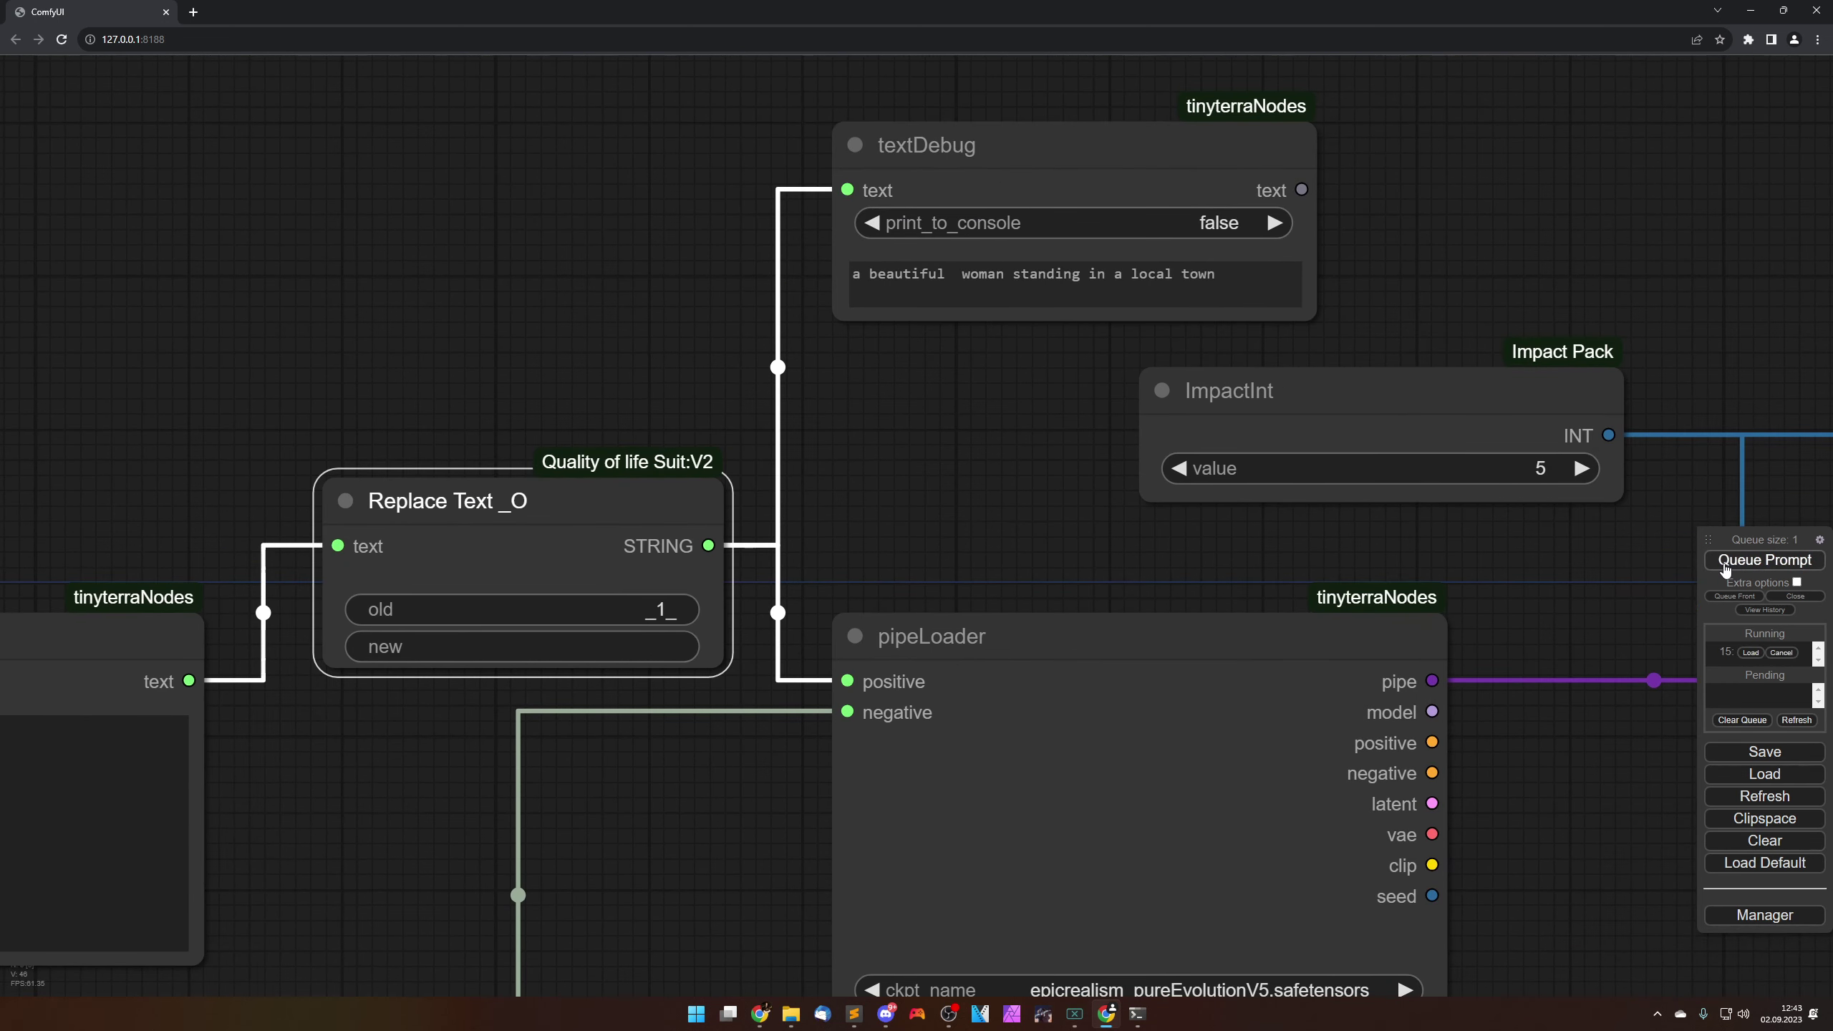
pyautogui.doubleClick(955, 278)
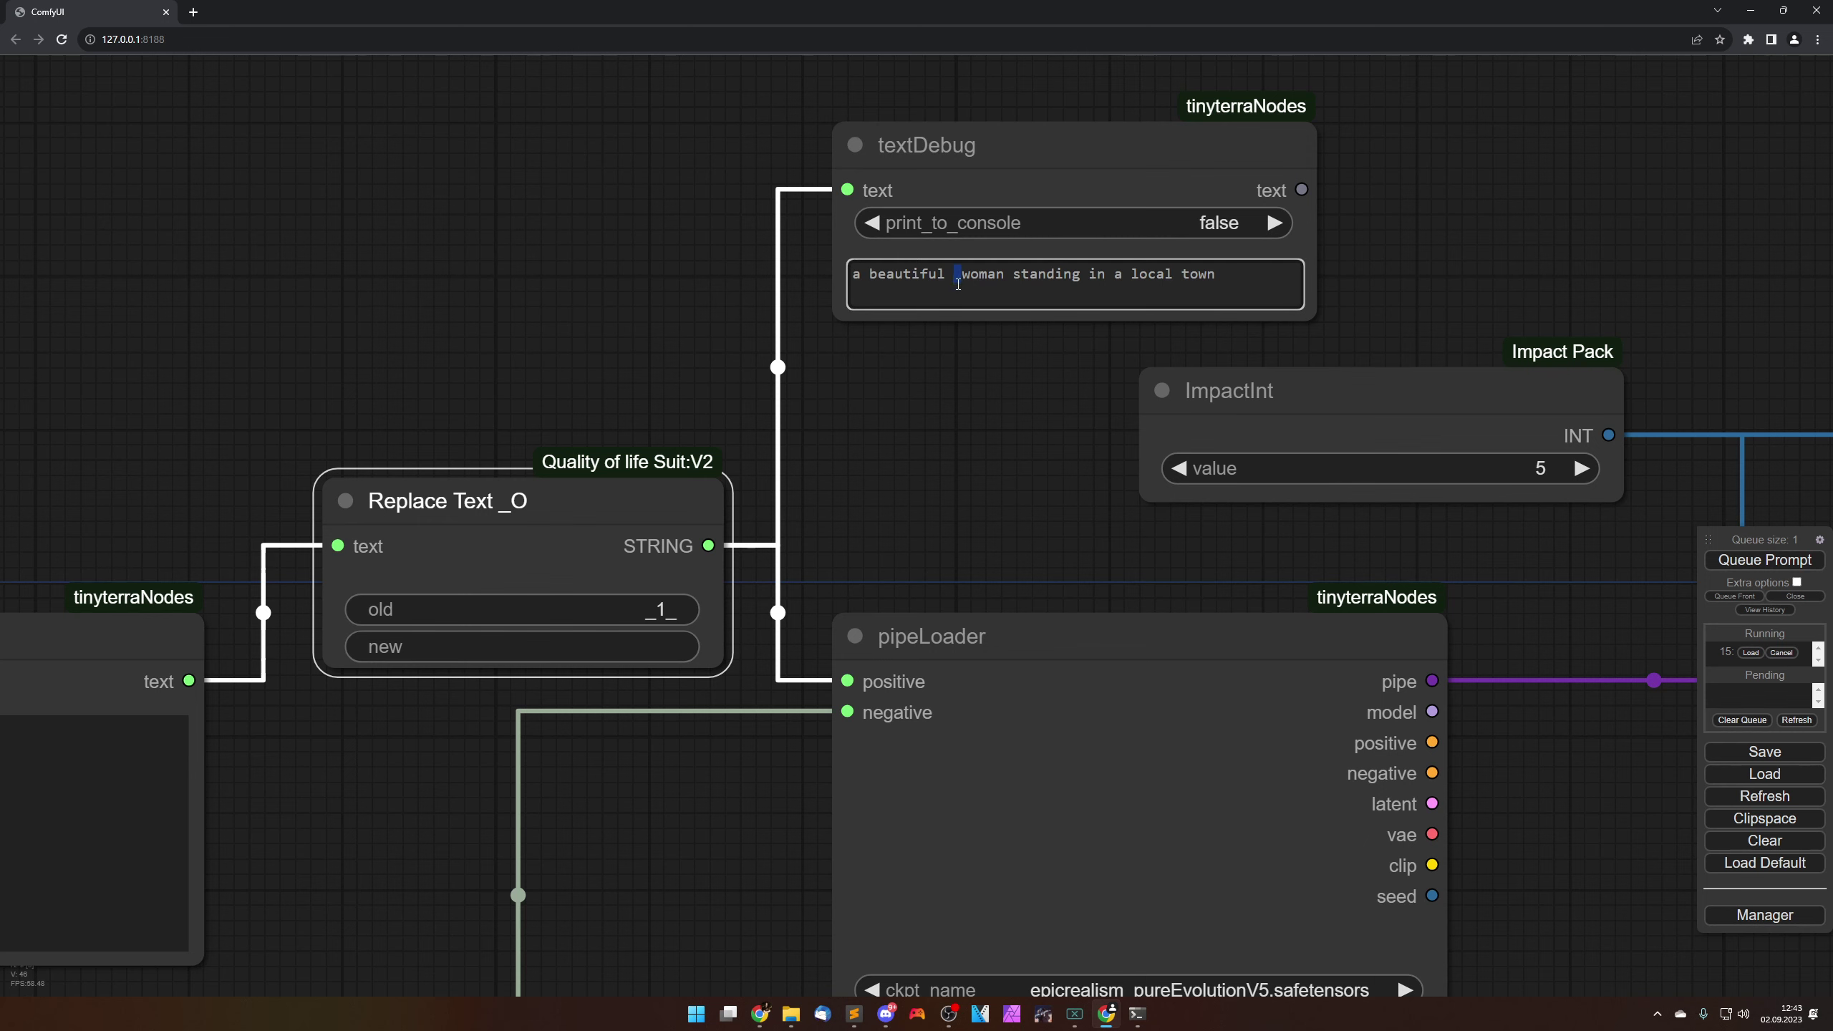
pyautogui.moveTo(872, 503); pyautogui.dragTo(1440, 360)
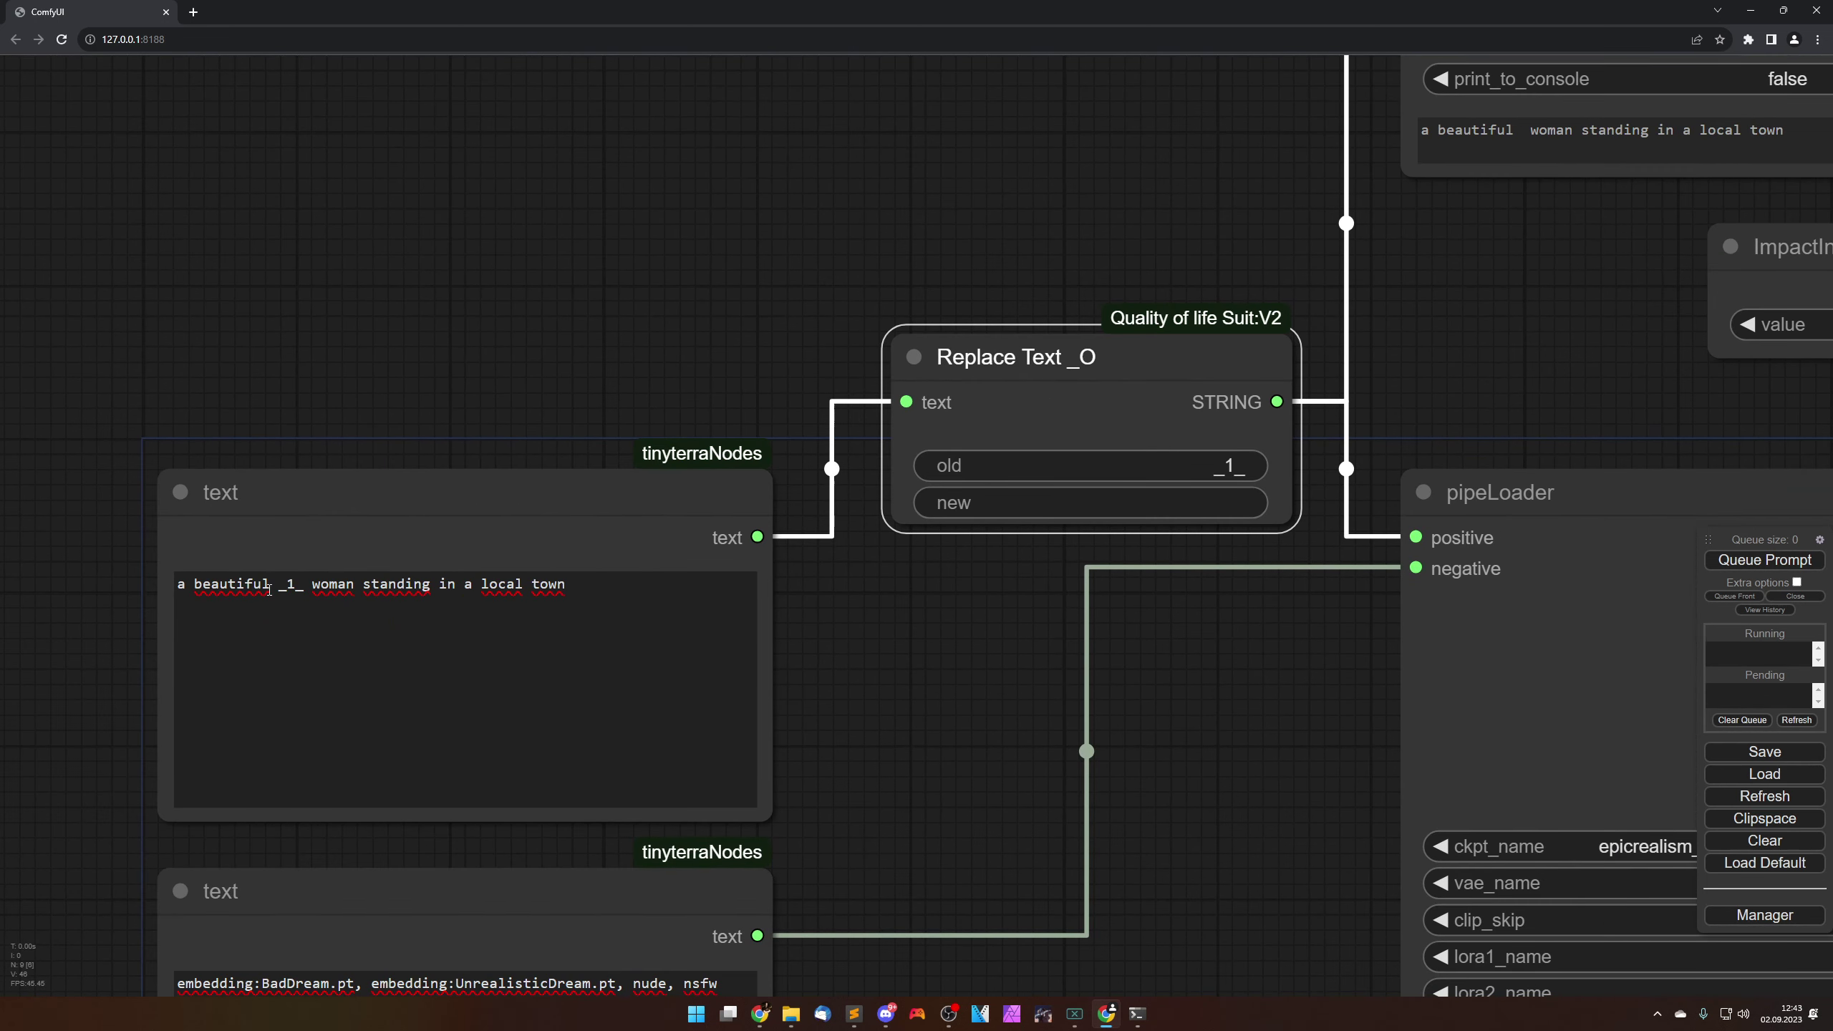
pyautogui.doubleClick(271, 589)
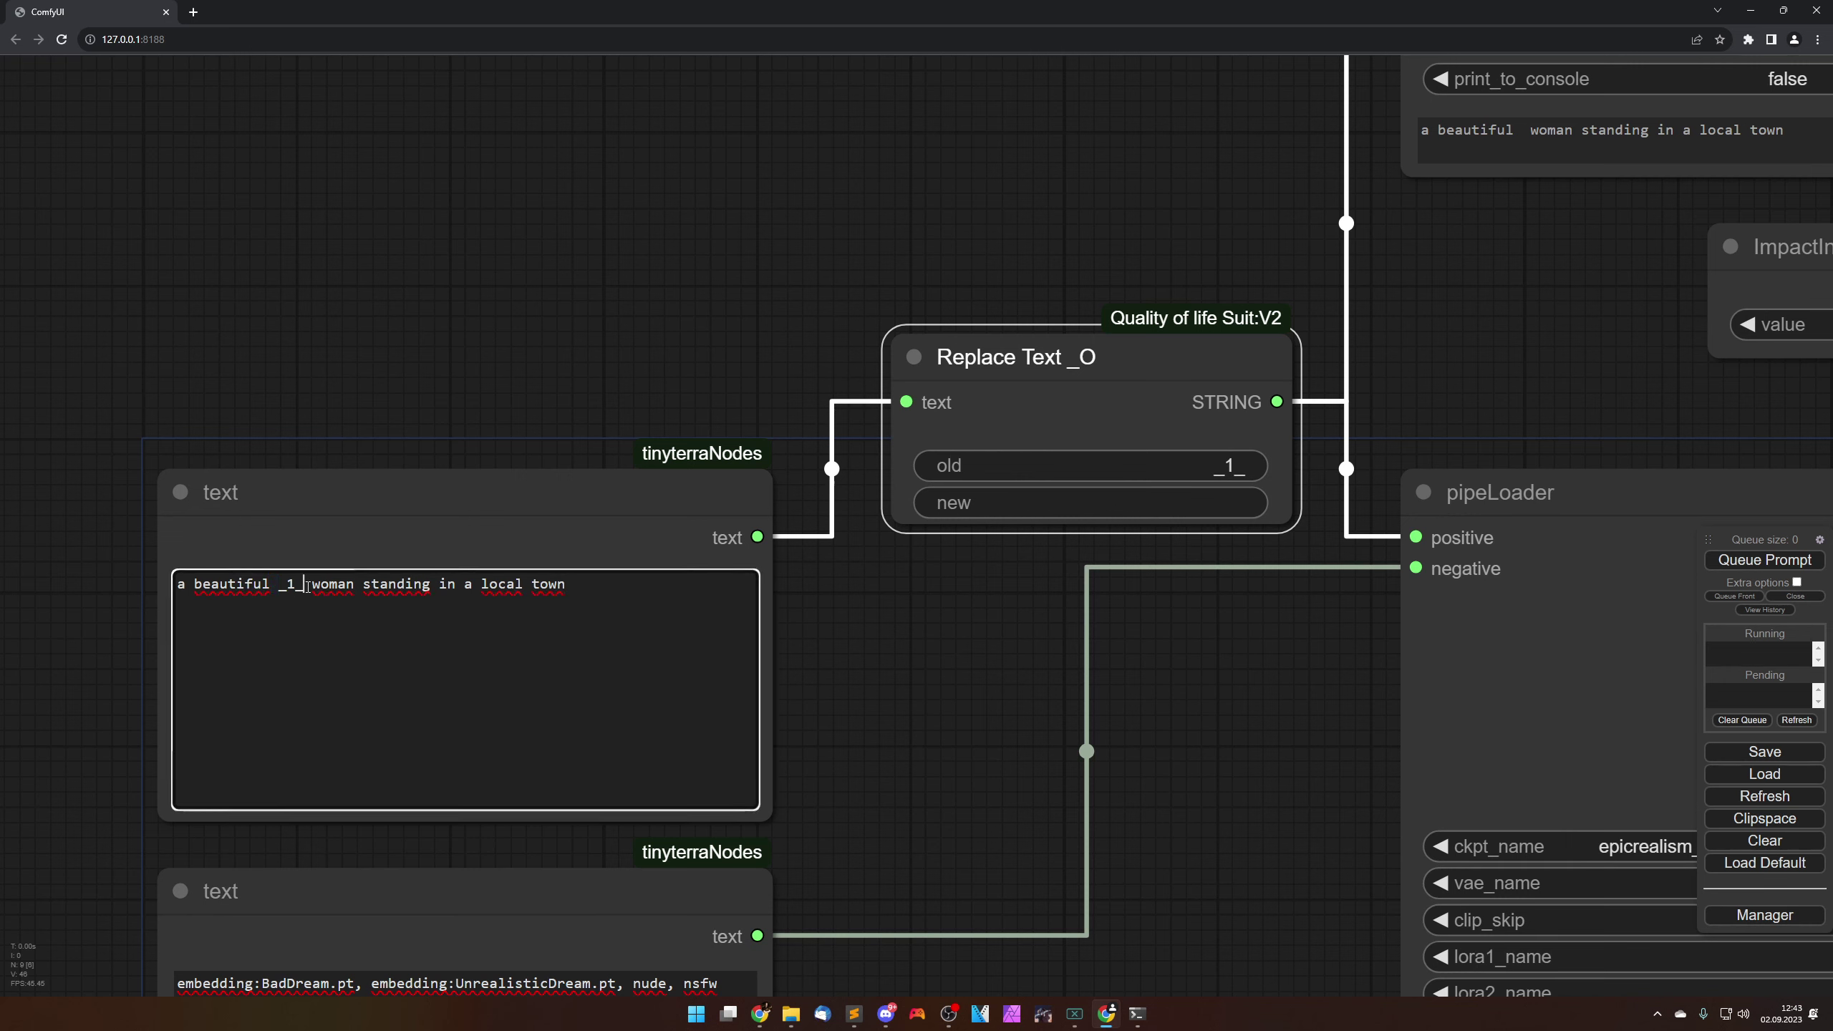
pyautogui.doubleClick(307, 585)
pyautogui.doubleClick(293, 585)
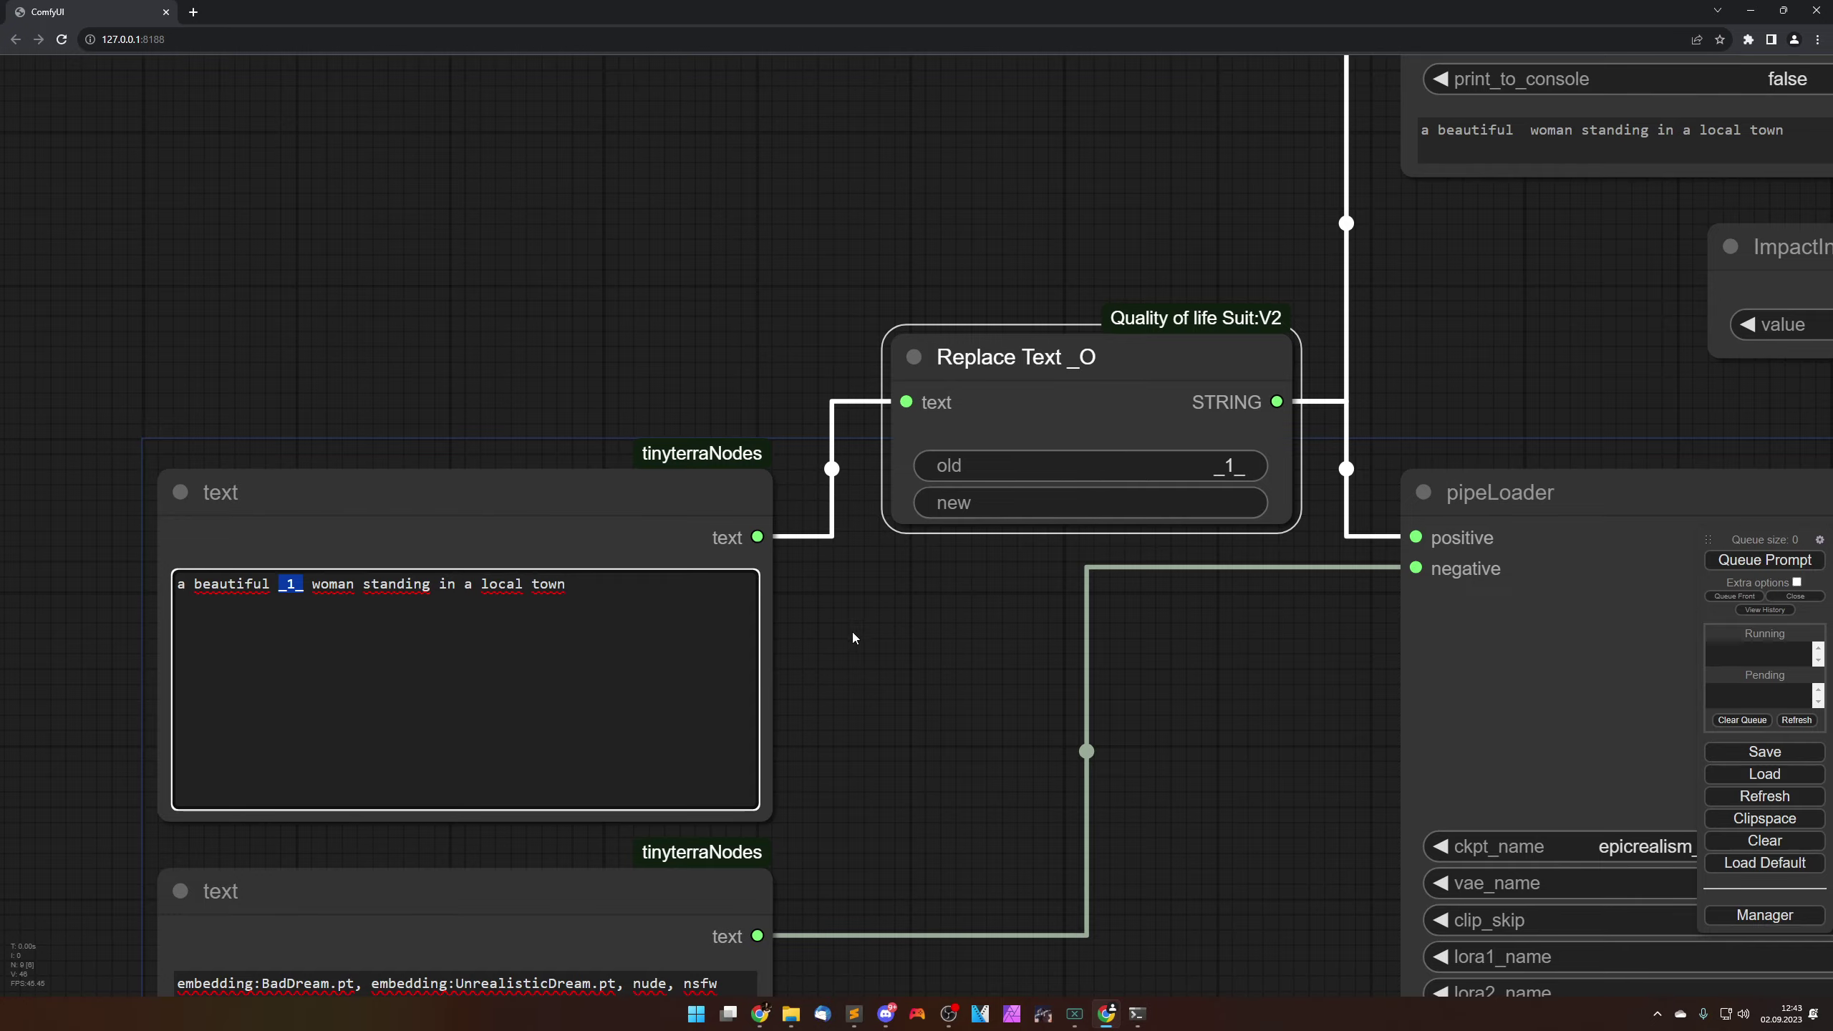
pyautogui.click(914, 648)
# Step: Examine the two pipeKSamplerAdvanced nodes with their previews and the layout of the whole workflow
pyautogui.scroll(-4, 914, 648)
pyautogui.moveTo(931, 724); pyautogui.dragTo(182, 219)
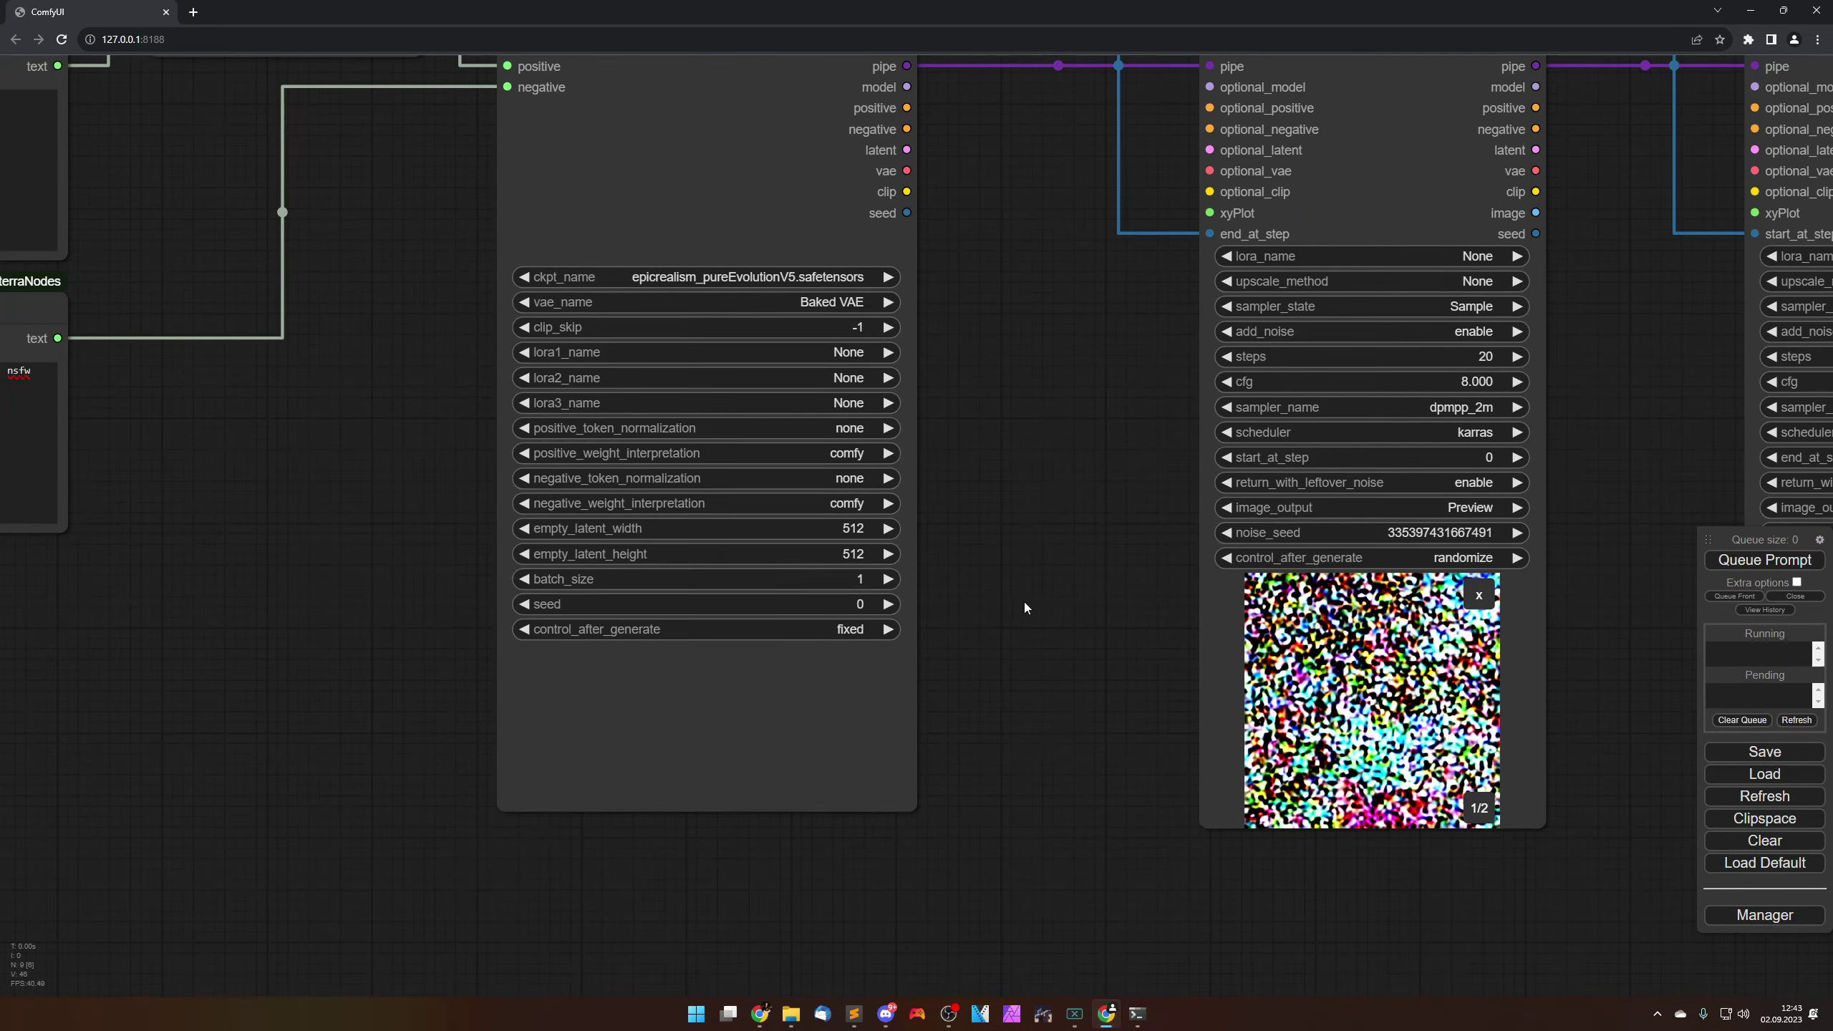
pyautogui.moveTo(1026, 608); pyautogui.dragTo(534, 665)
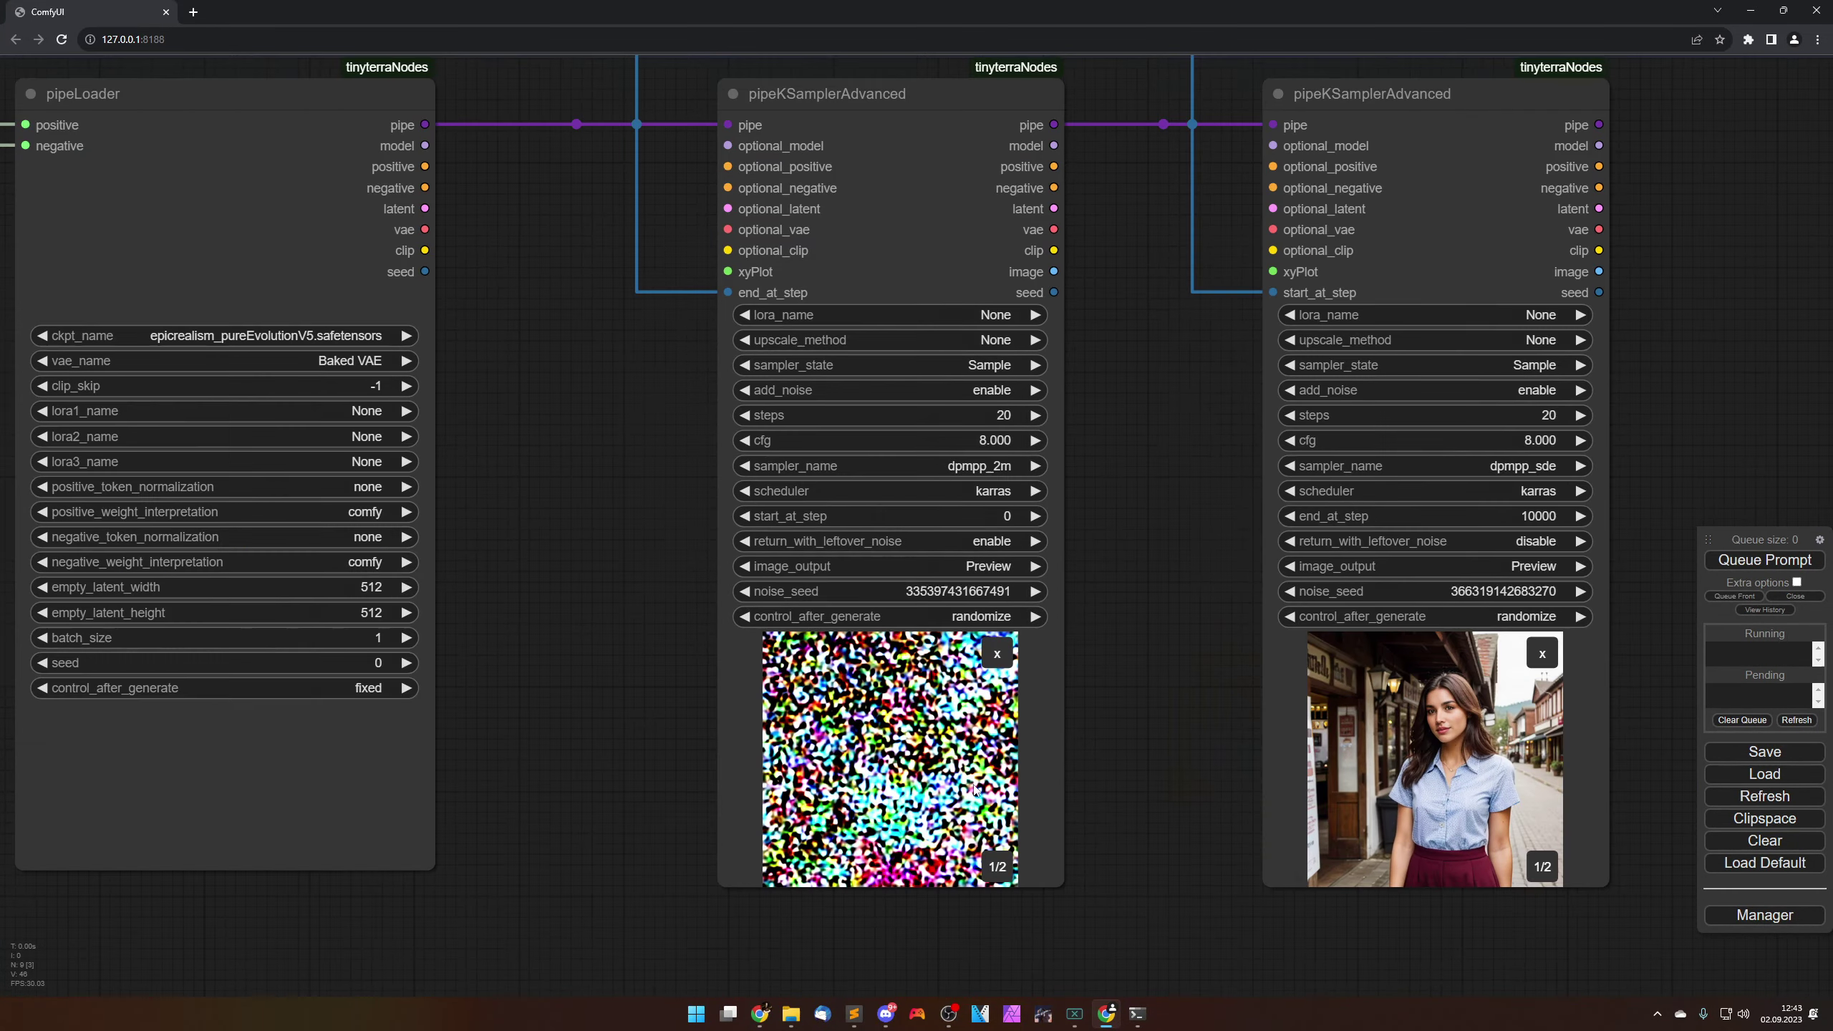
pyautogui.moveTo(975, 789); pyautogui.dragTo(1185, 829)
pyautogui.scroll(-3, 796, 721)
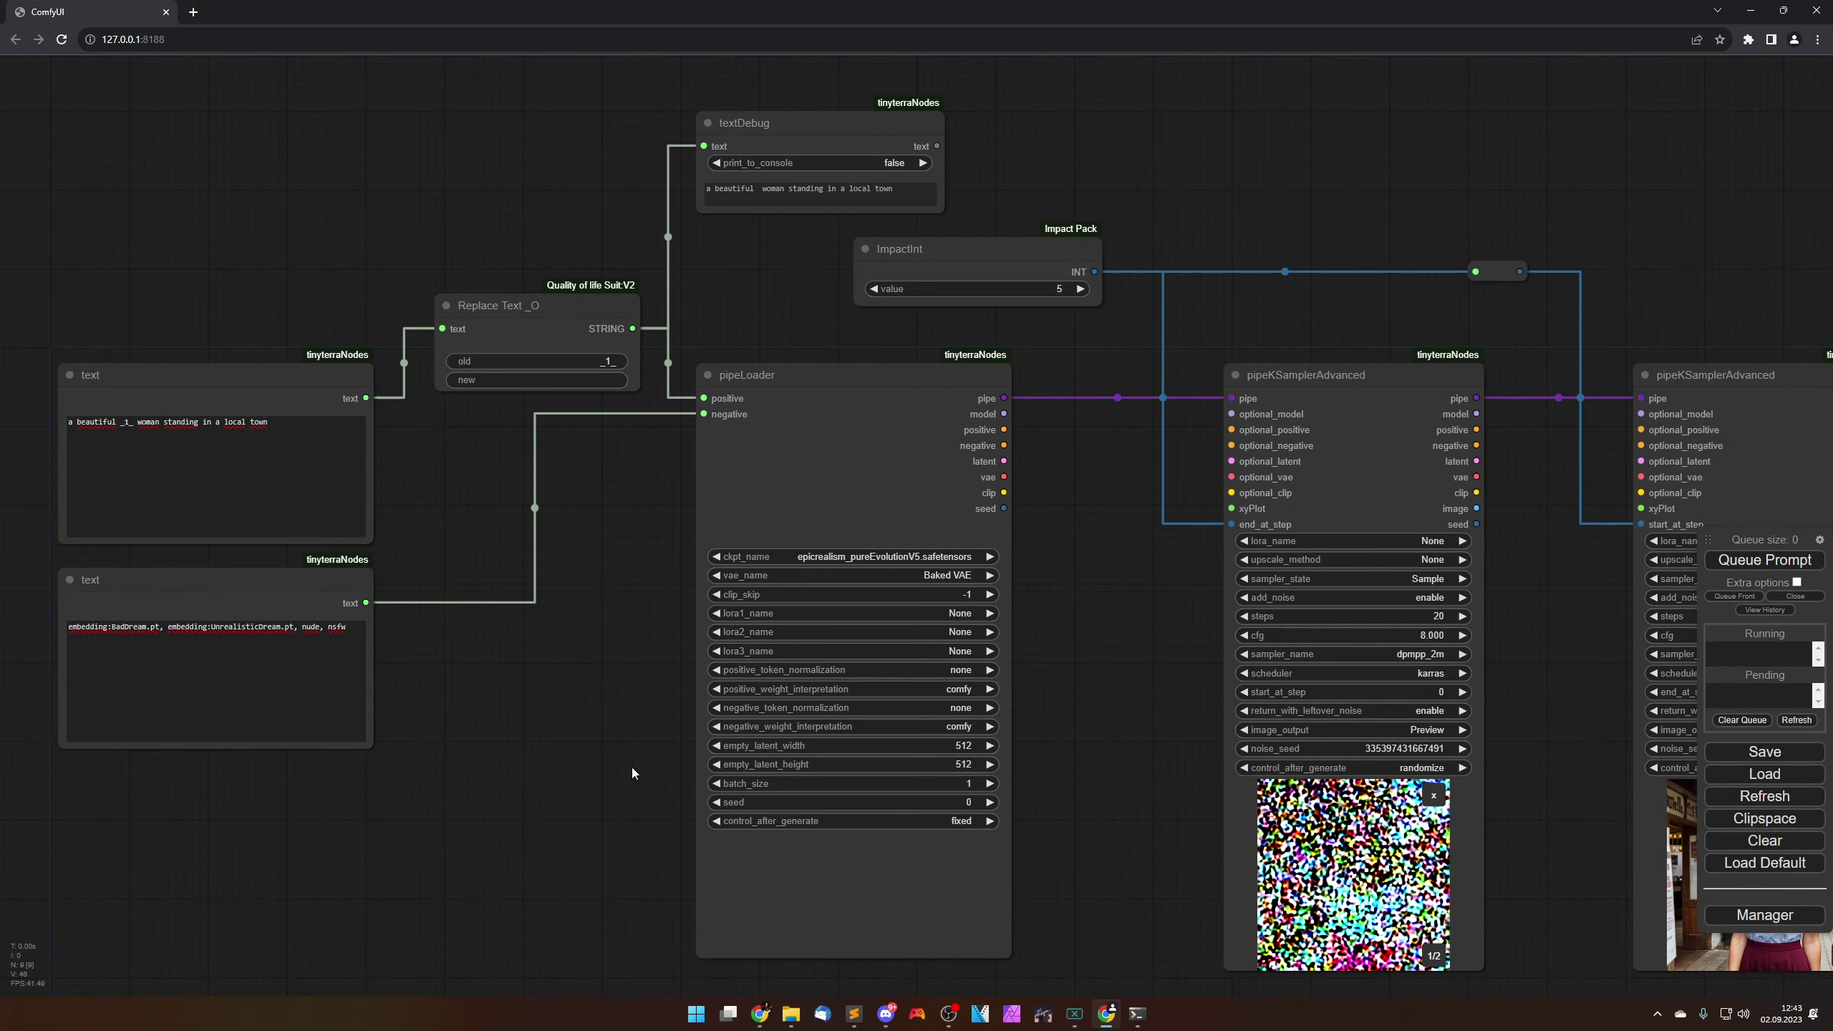
pyautogui.moveTo(633, 765); pyautogui.dragTo(579, 705)
pyautogui.scroll(-3, 579, 705)
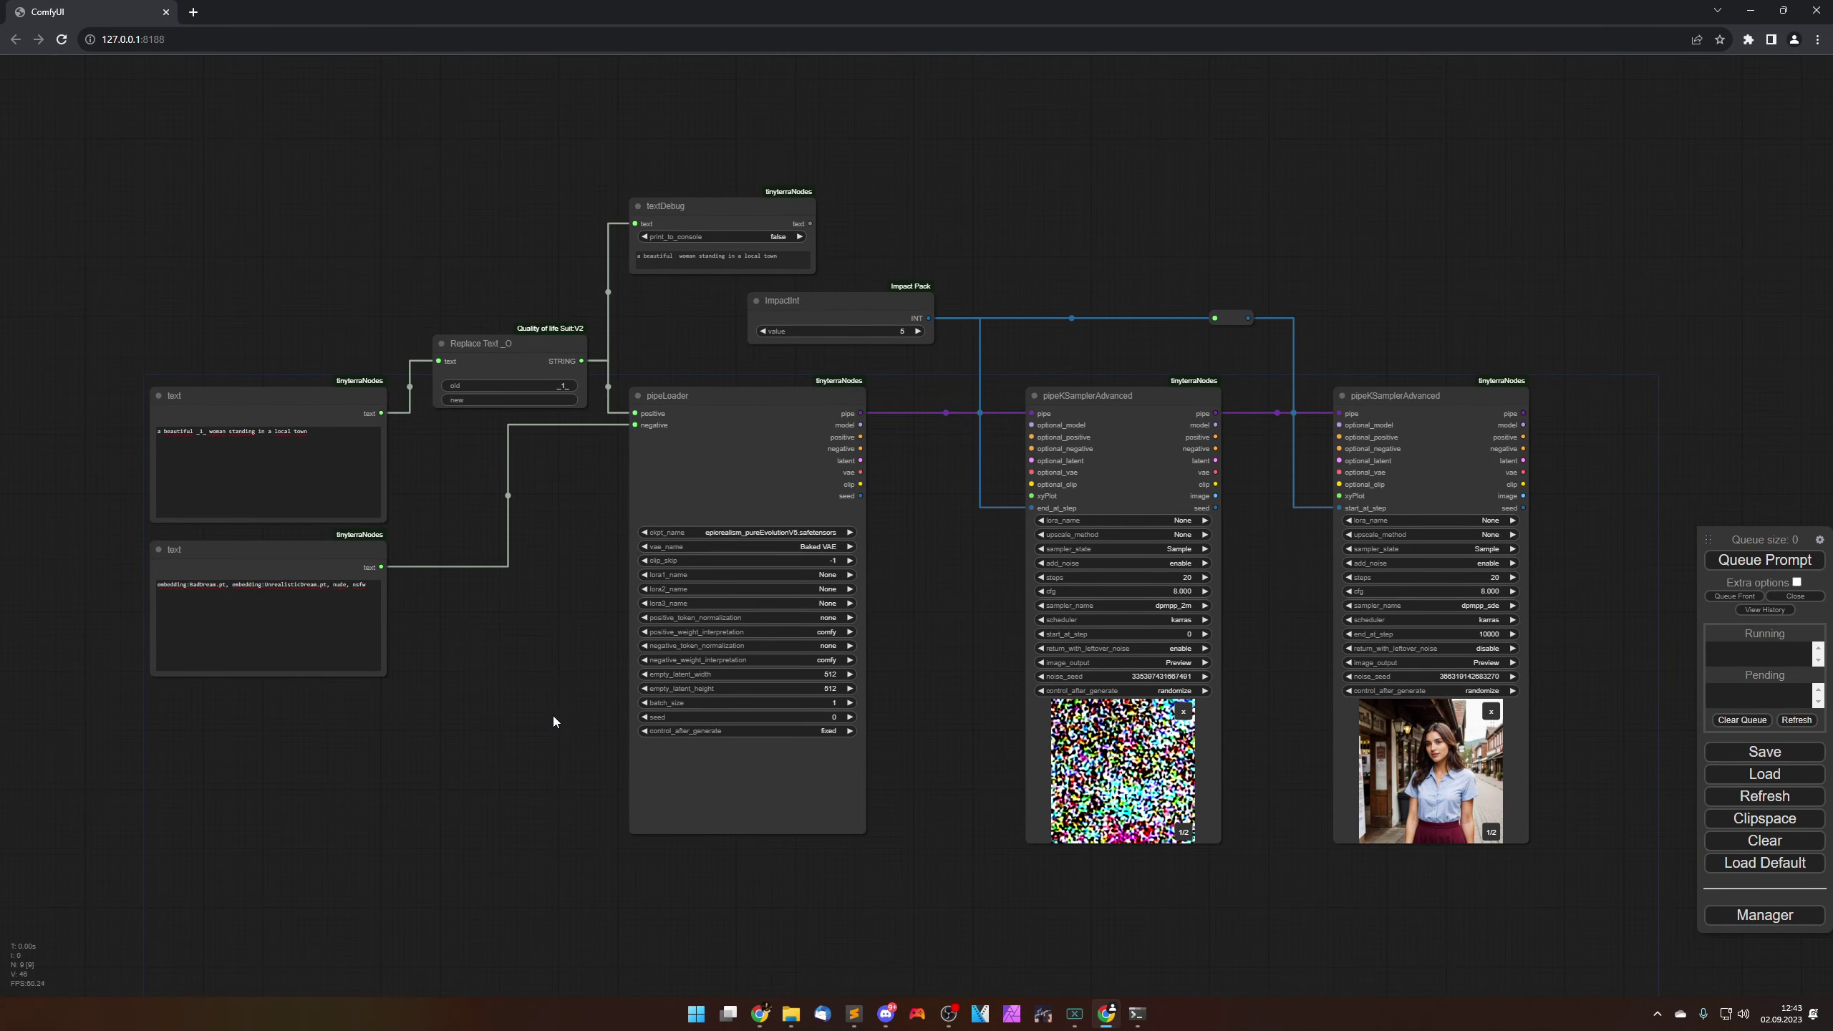
pyautogui.scroll(-1, 551, 723)
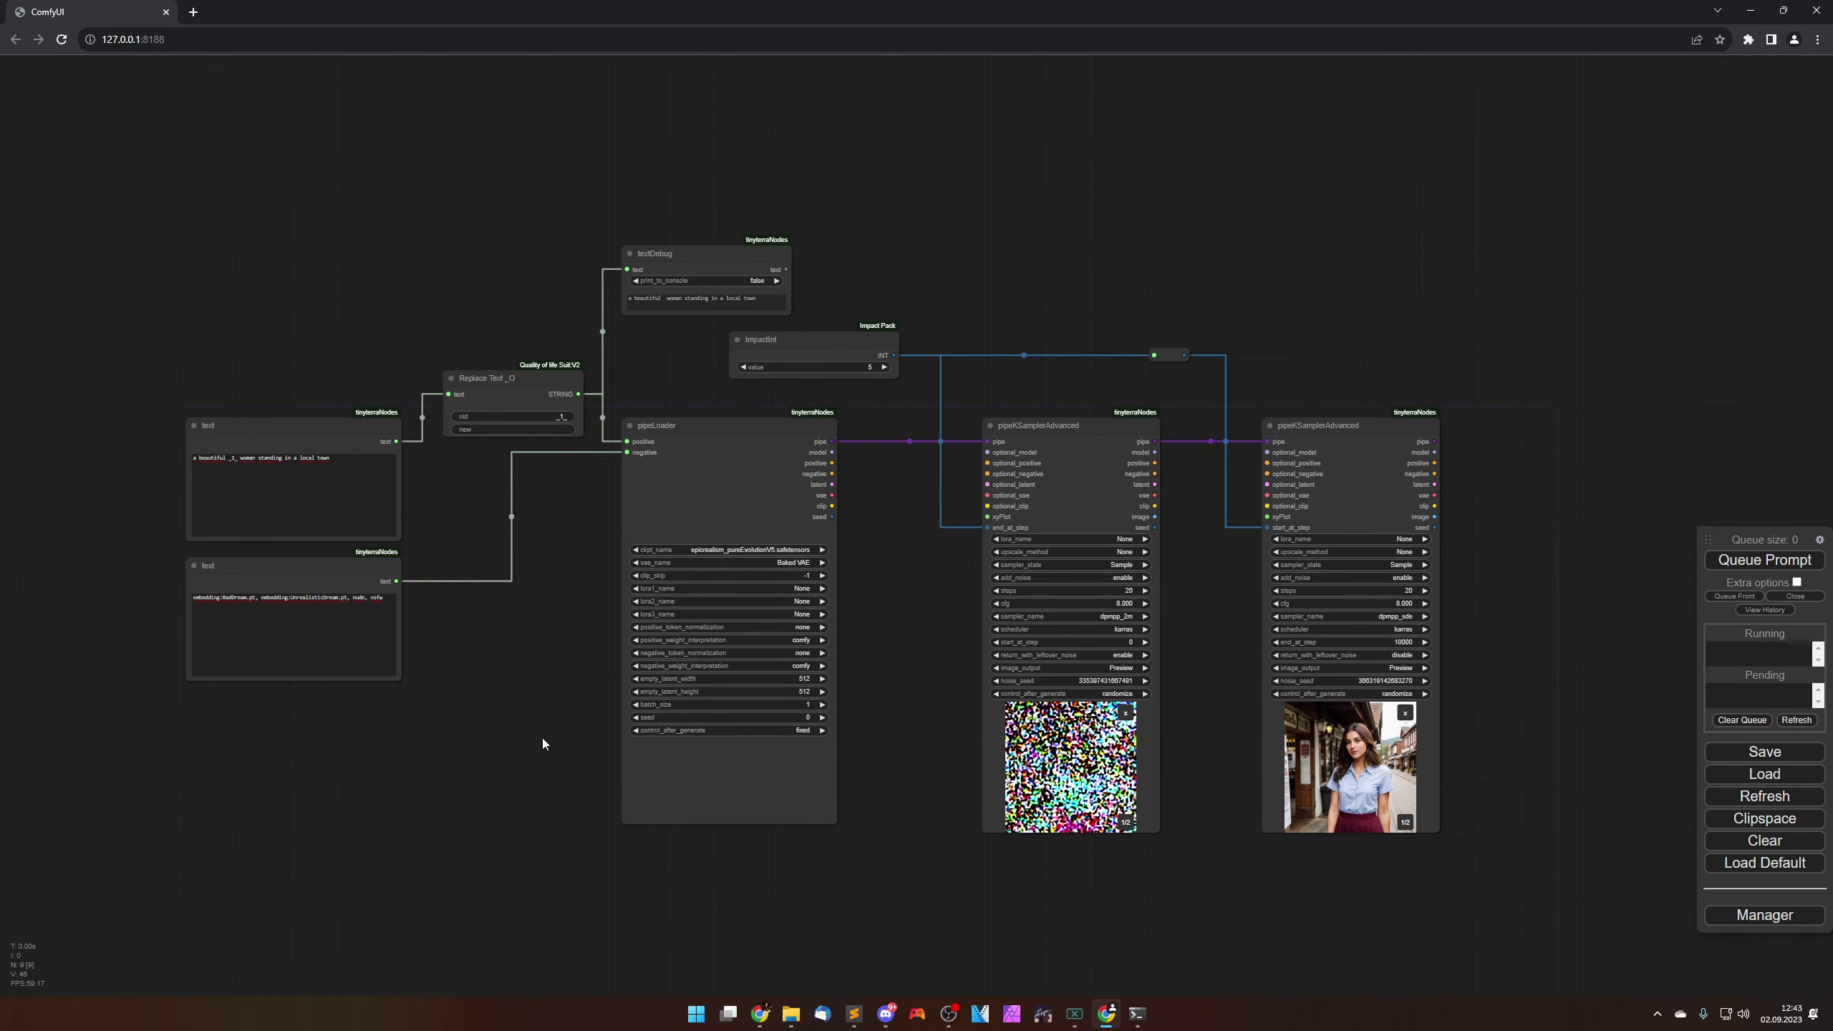
pyautogui.moveTo(543, 740); pyautogui.dragTo(593, 607)
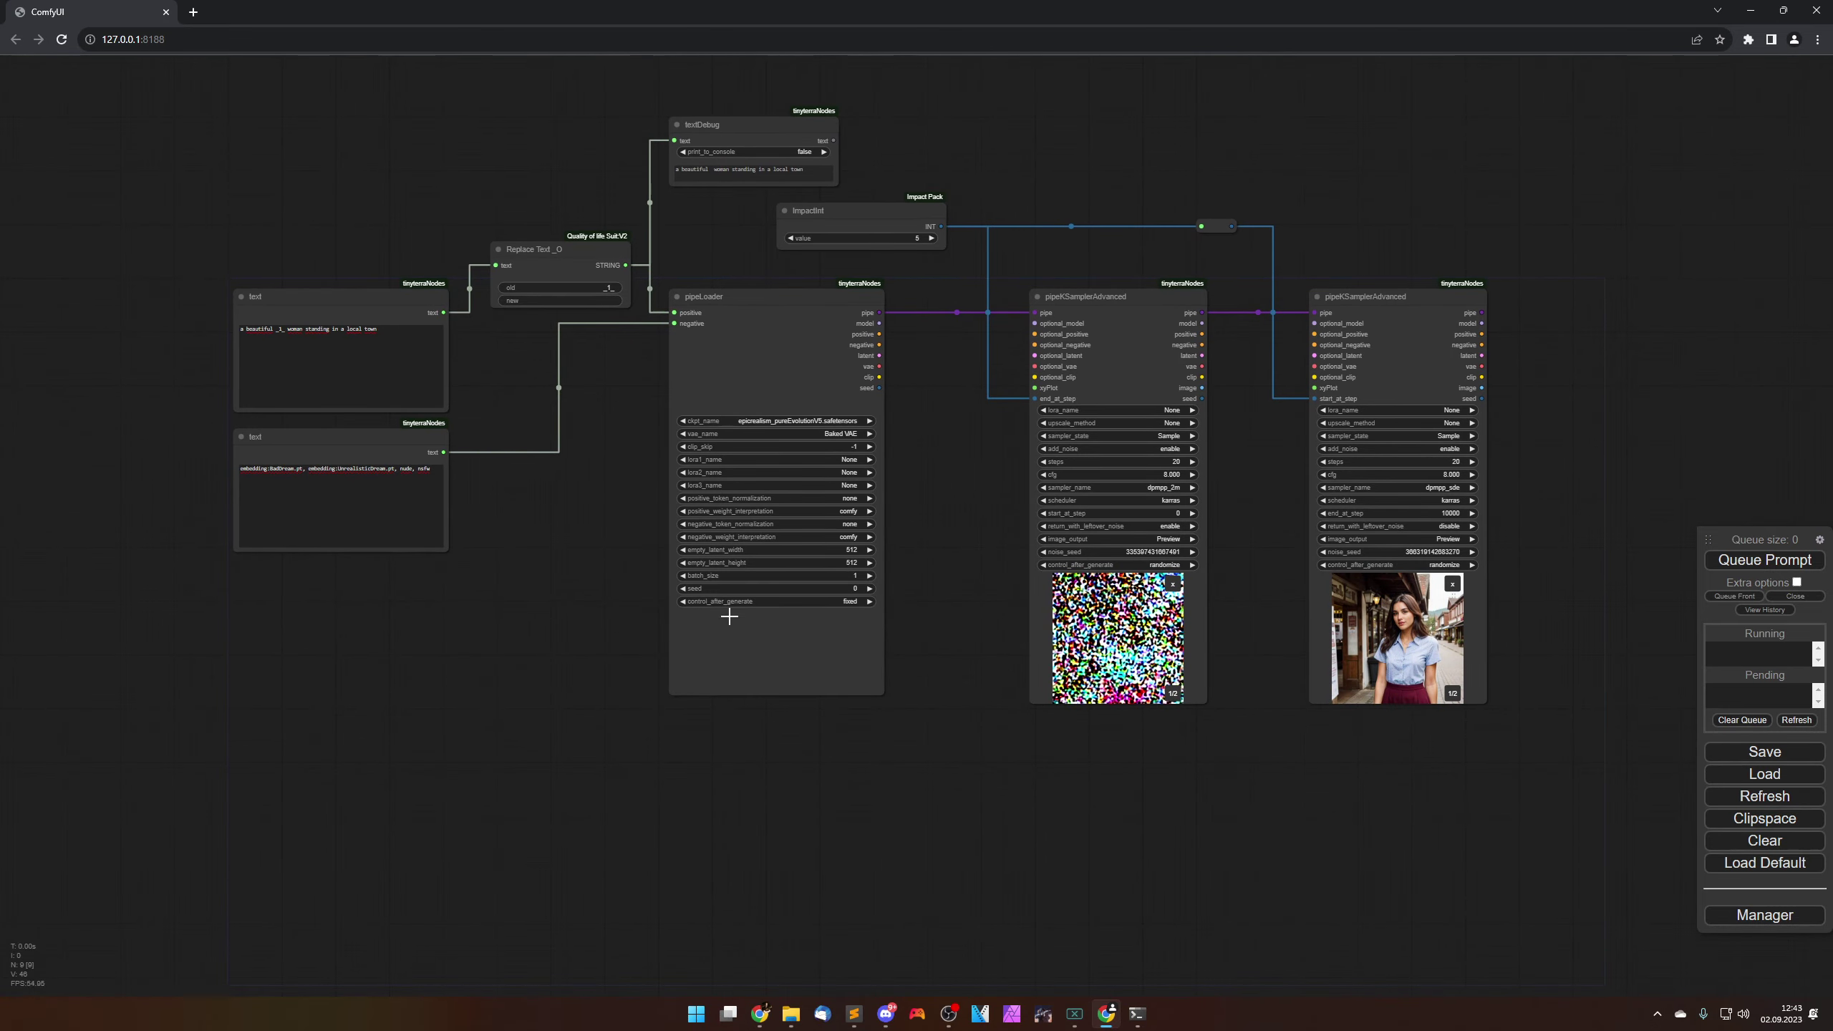
pyautogui.moveTo(977, 601); pyautogui.dragTo(809, 595)
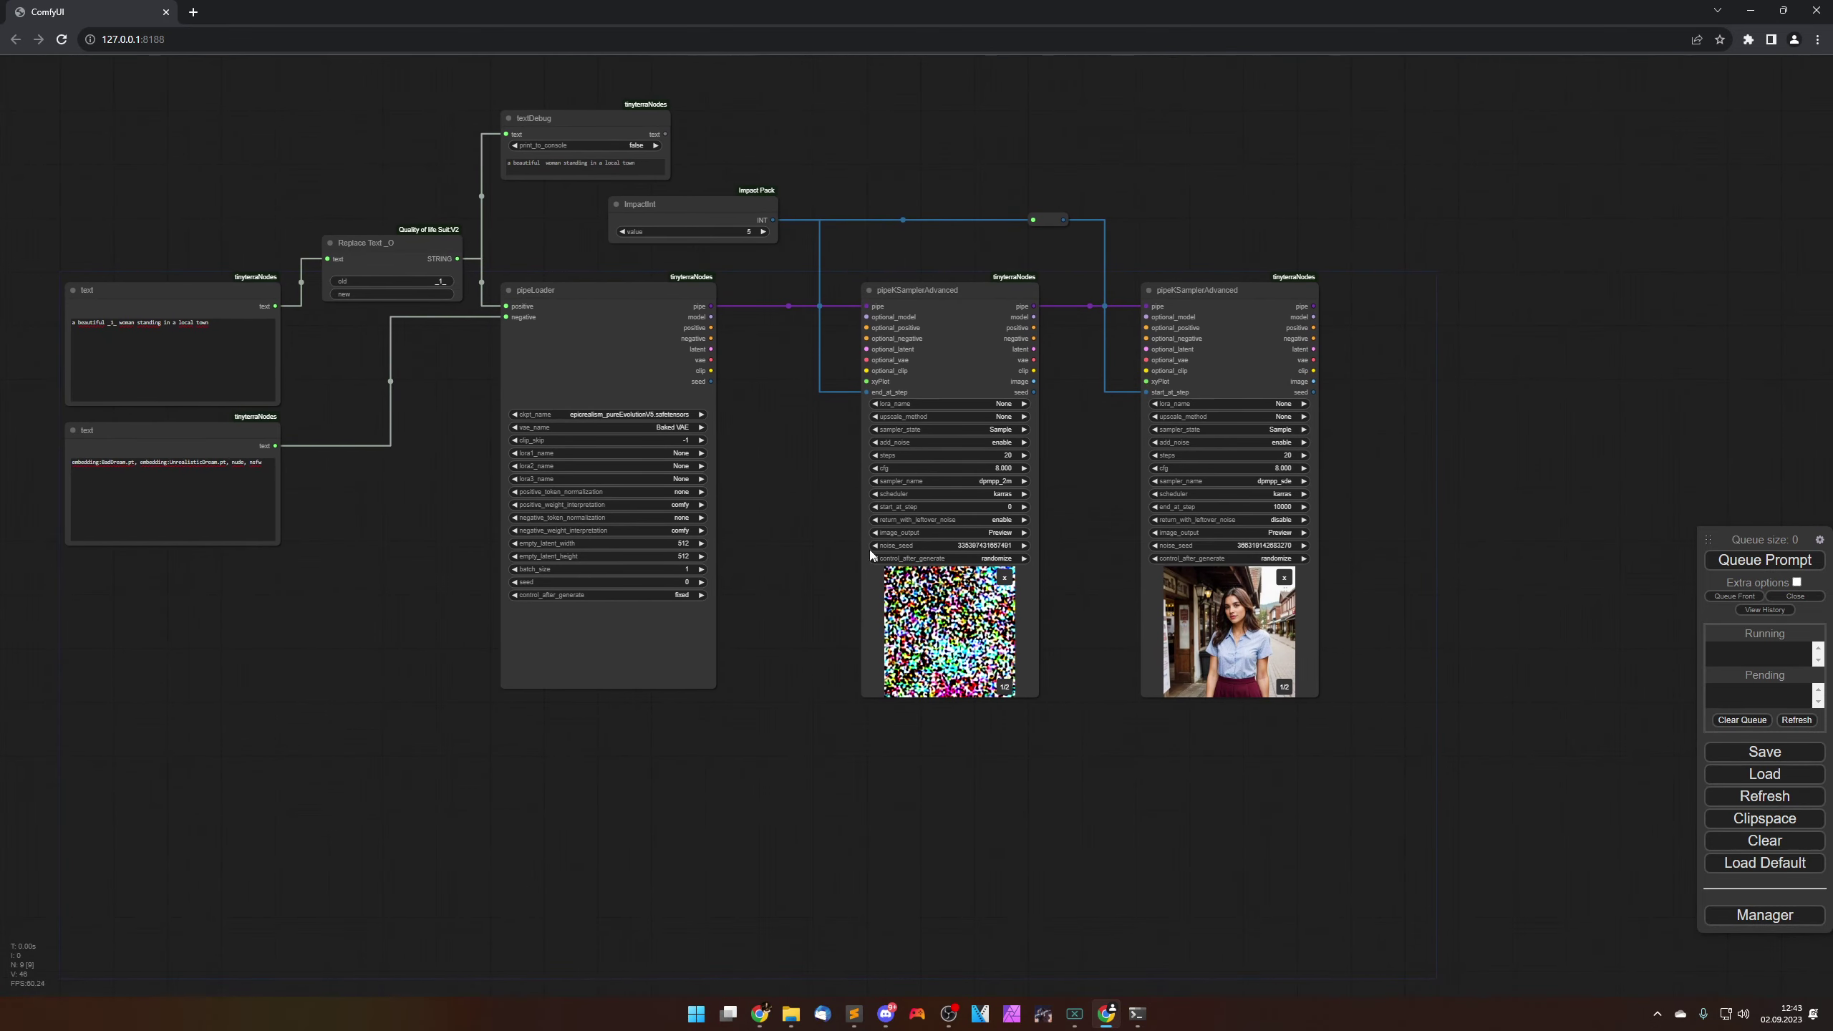
# Step: Duplicate the second pipeKSamplerAdvanced node and align the copy directly beneath the original
pyautogui.click(966, 361)
pyautogui.keyDown('shift'); pyautogui.click(1246, 376); pyautogui.keyUp('shift')
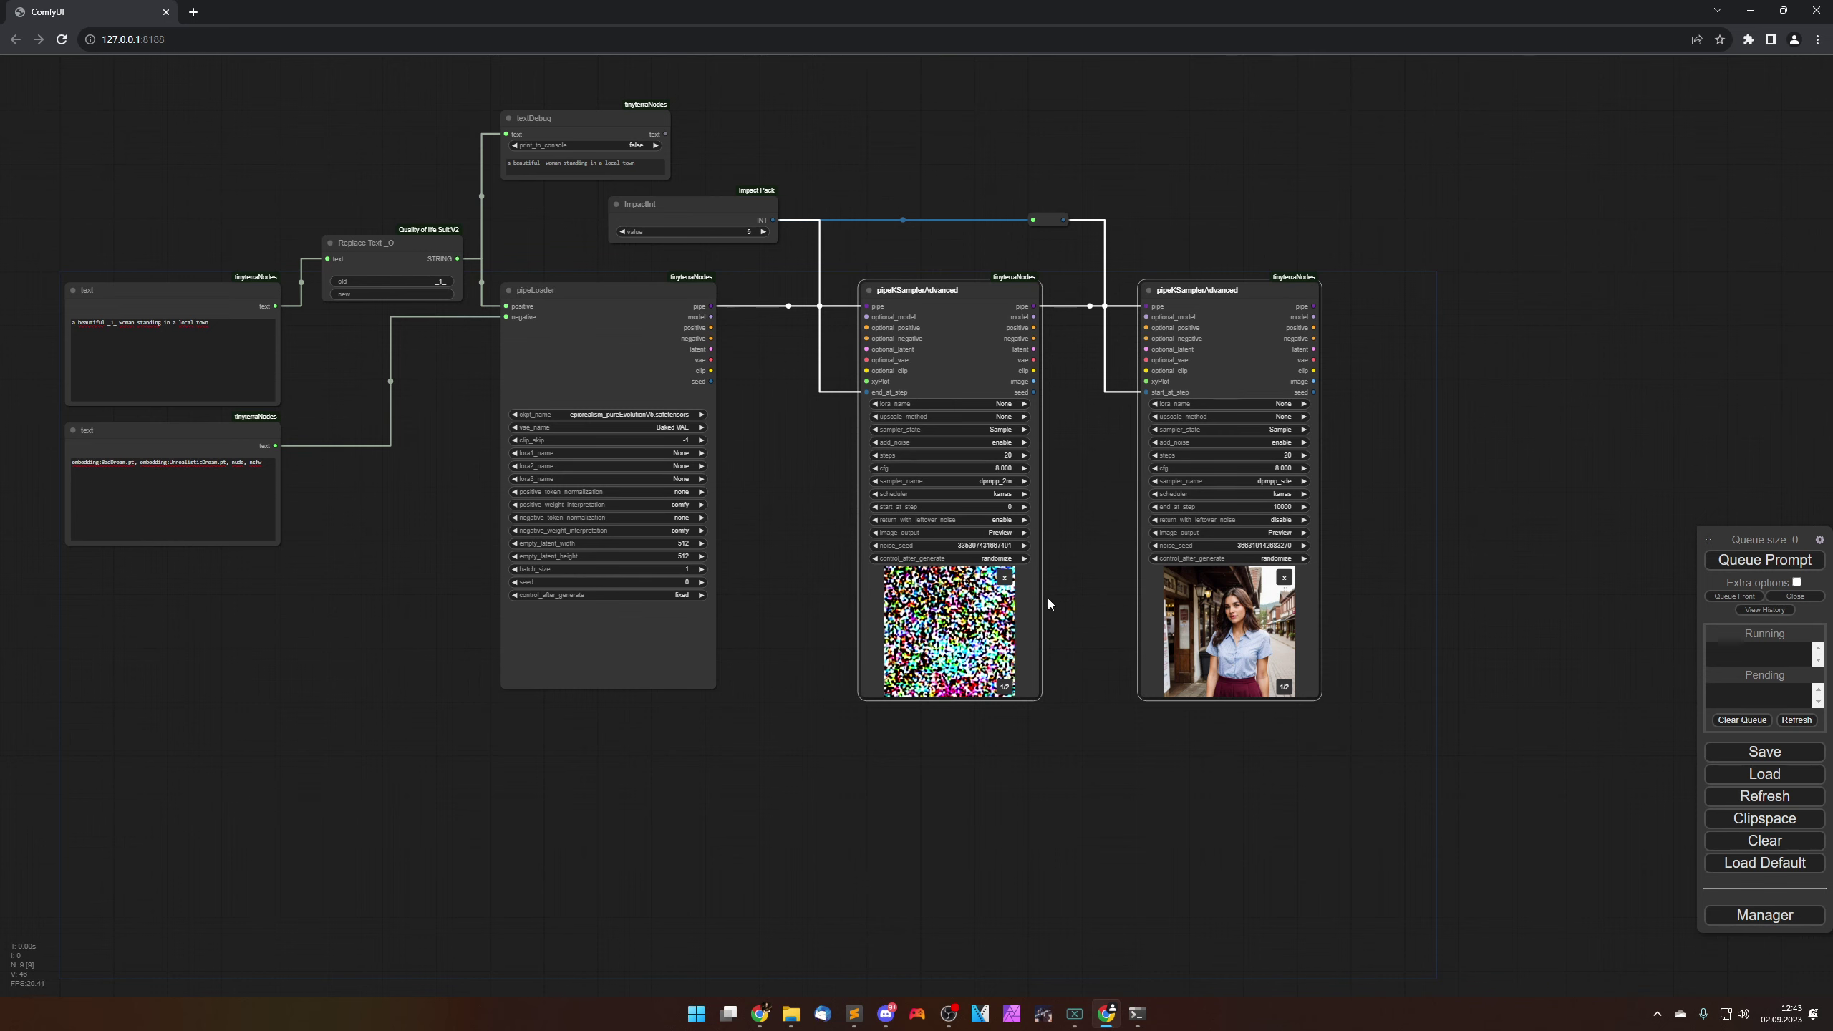
pyautogui.click(953, 354)
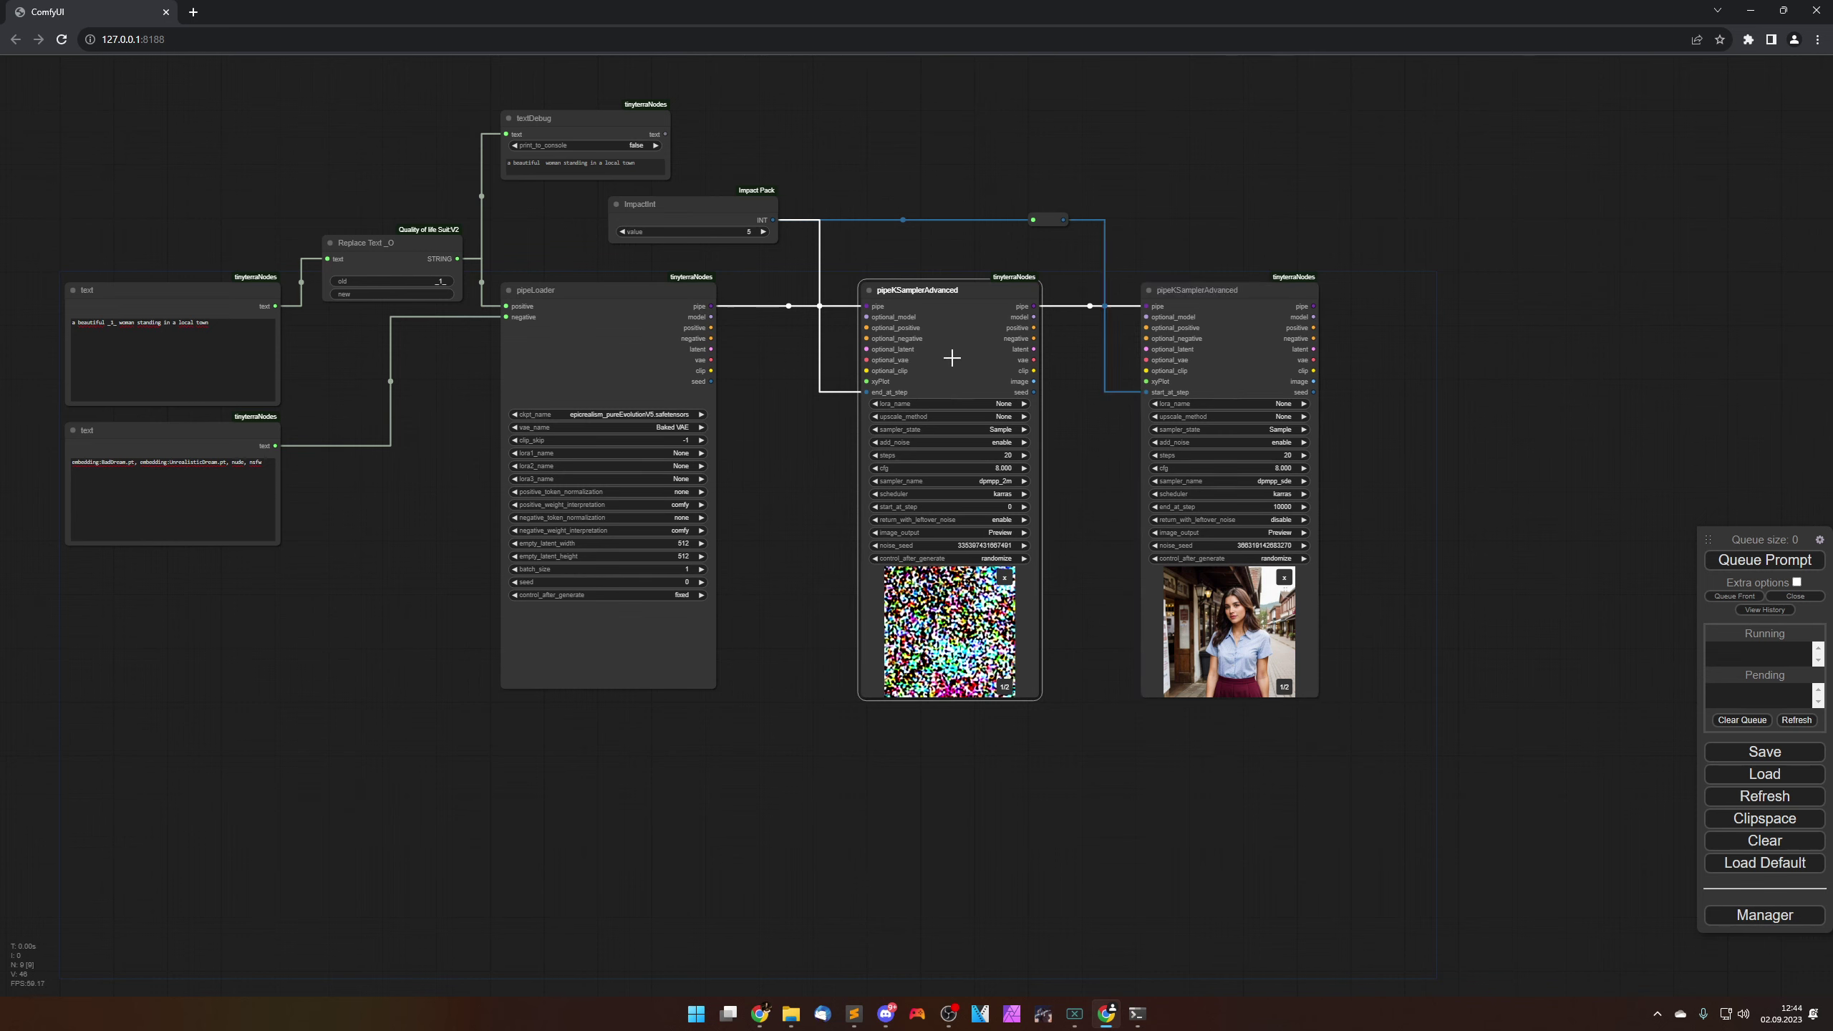
pyautogui.click(1260, 355)
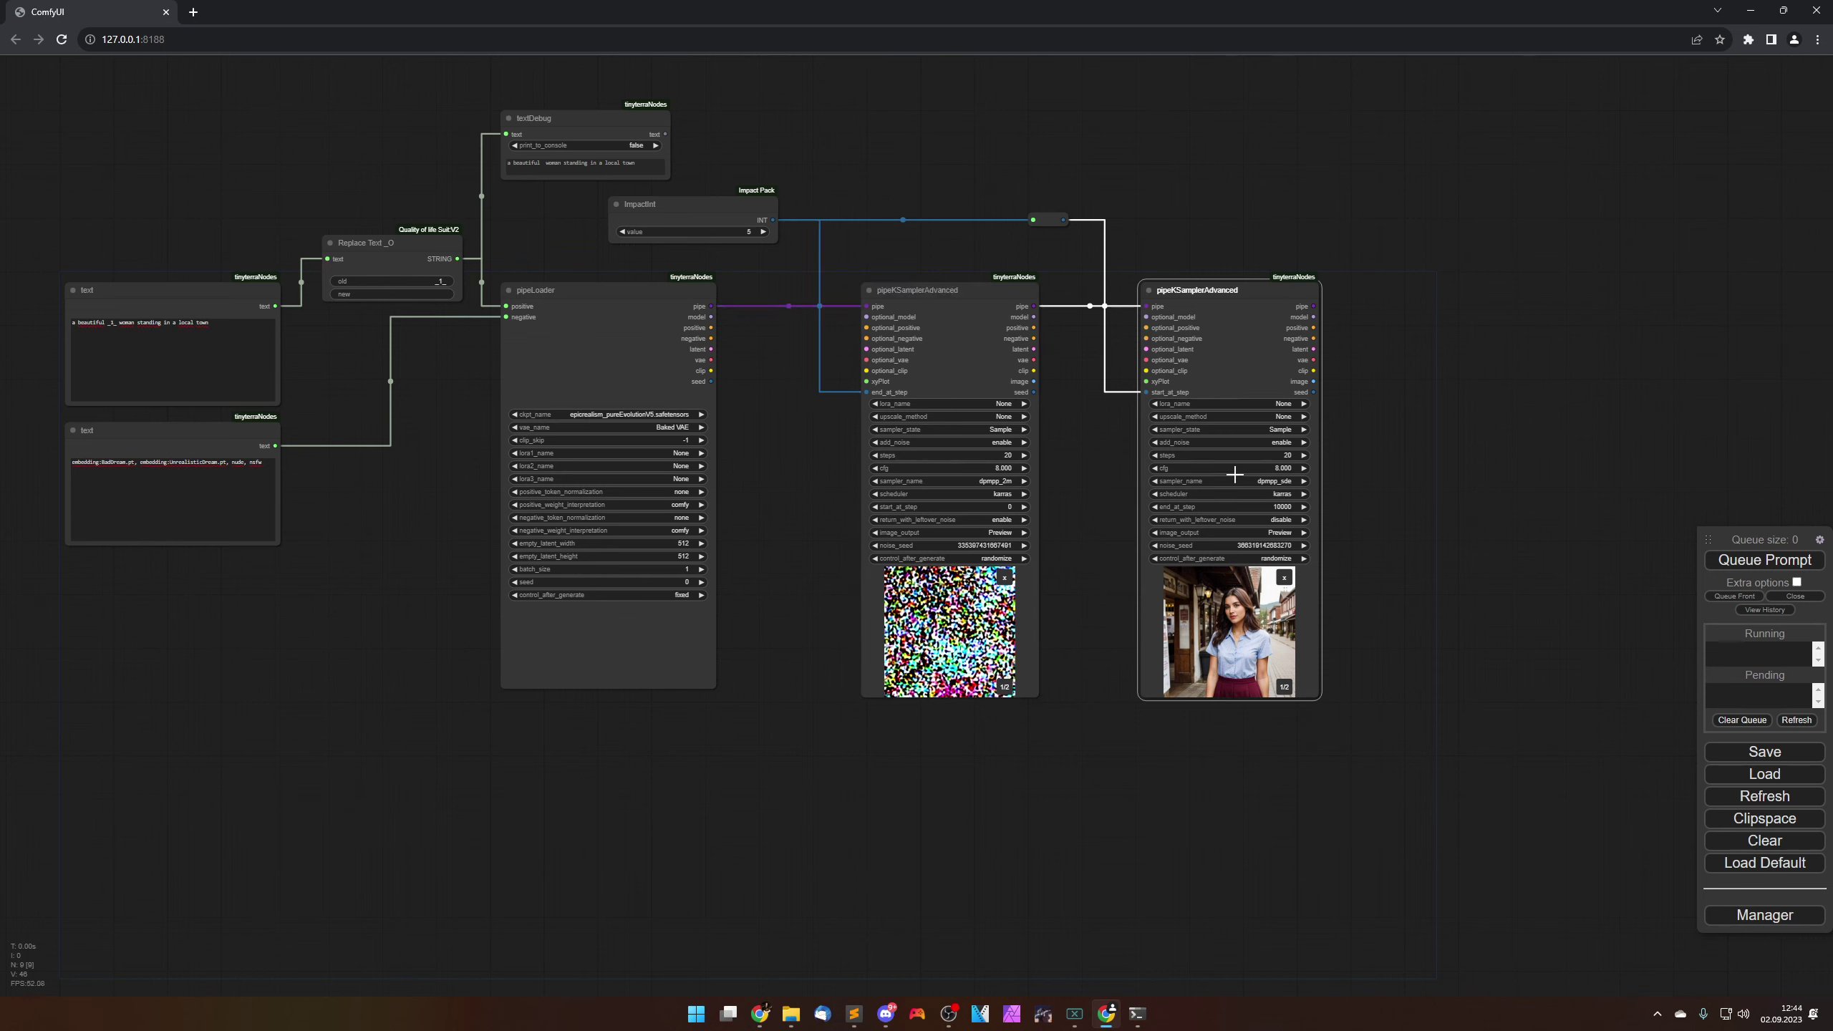
pyautogui.hotkey('ctrl', 'v')
pyautogui.moveTo(1111, 828); pyautogui.dragTo(1059, 606)
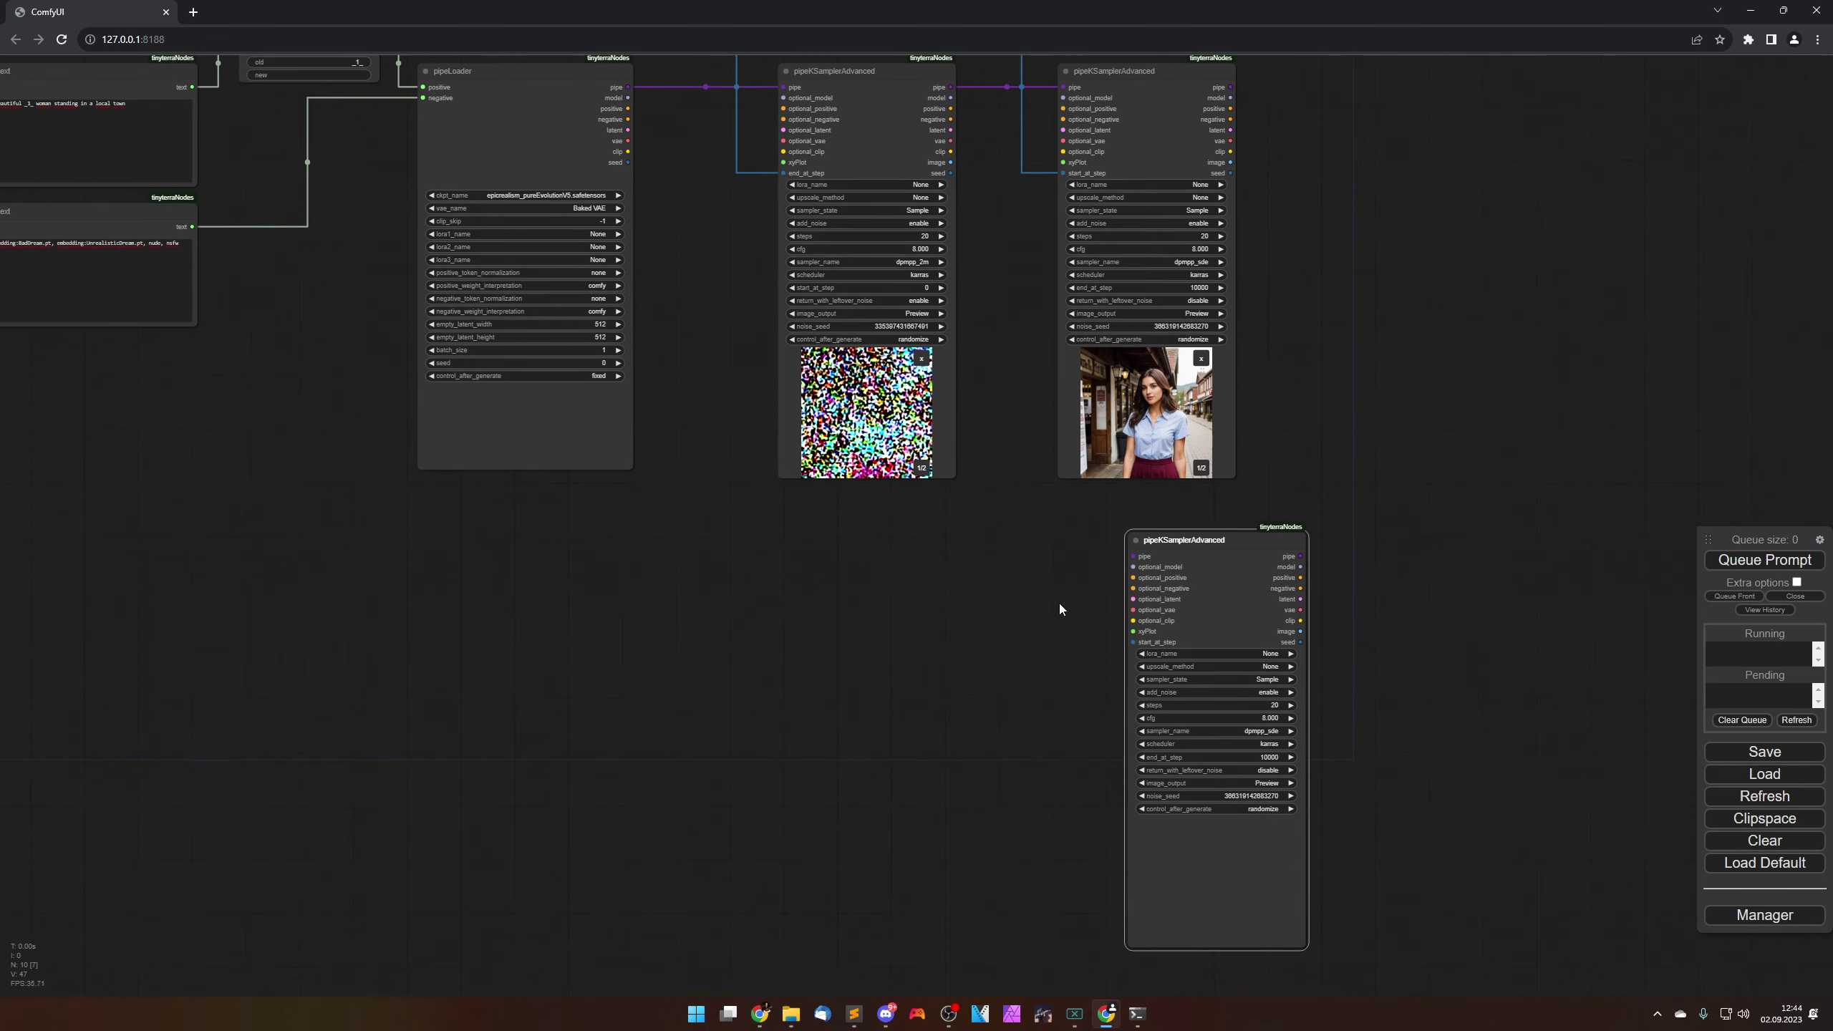
pyautogui.moveTo(1206, 539); pyautogui.dragTo(1135, 549)
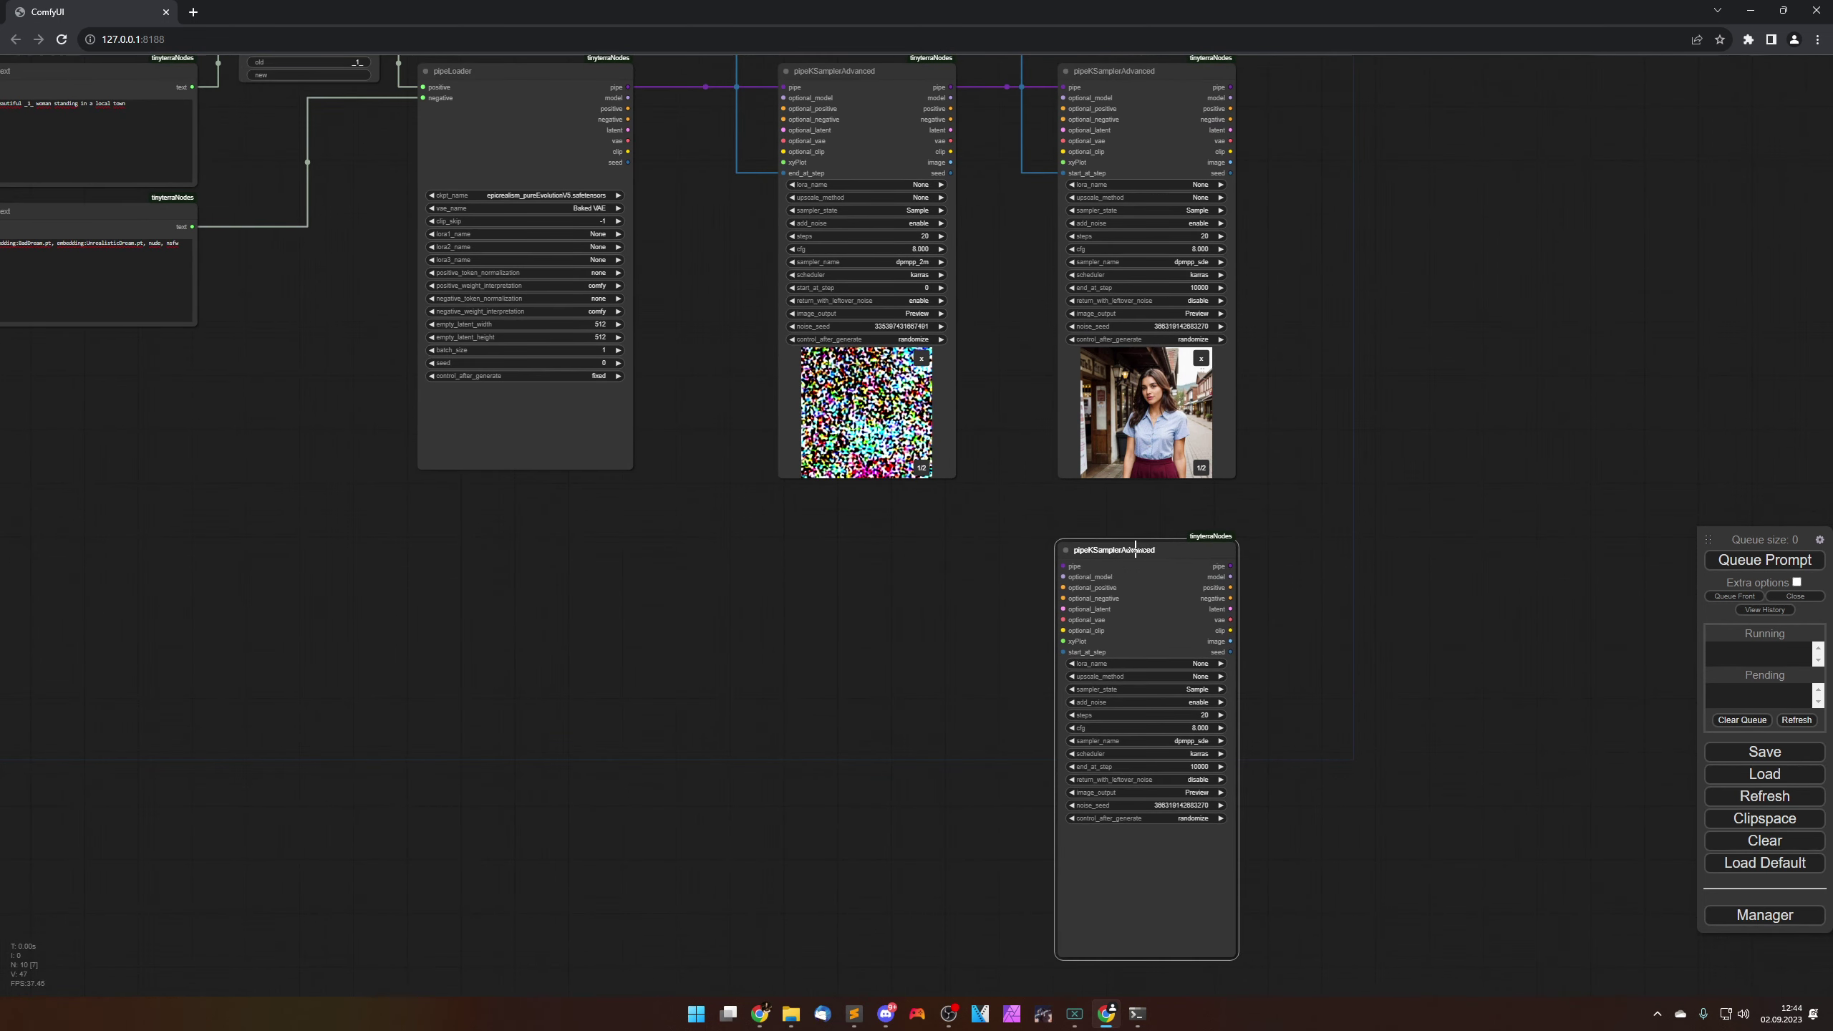
# Step: Connect the first pipeKSamplerAdvanced node's pipe output to the pipe input of the duplicated sampler
pyautogui.scroll(2, 959, 660)
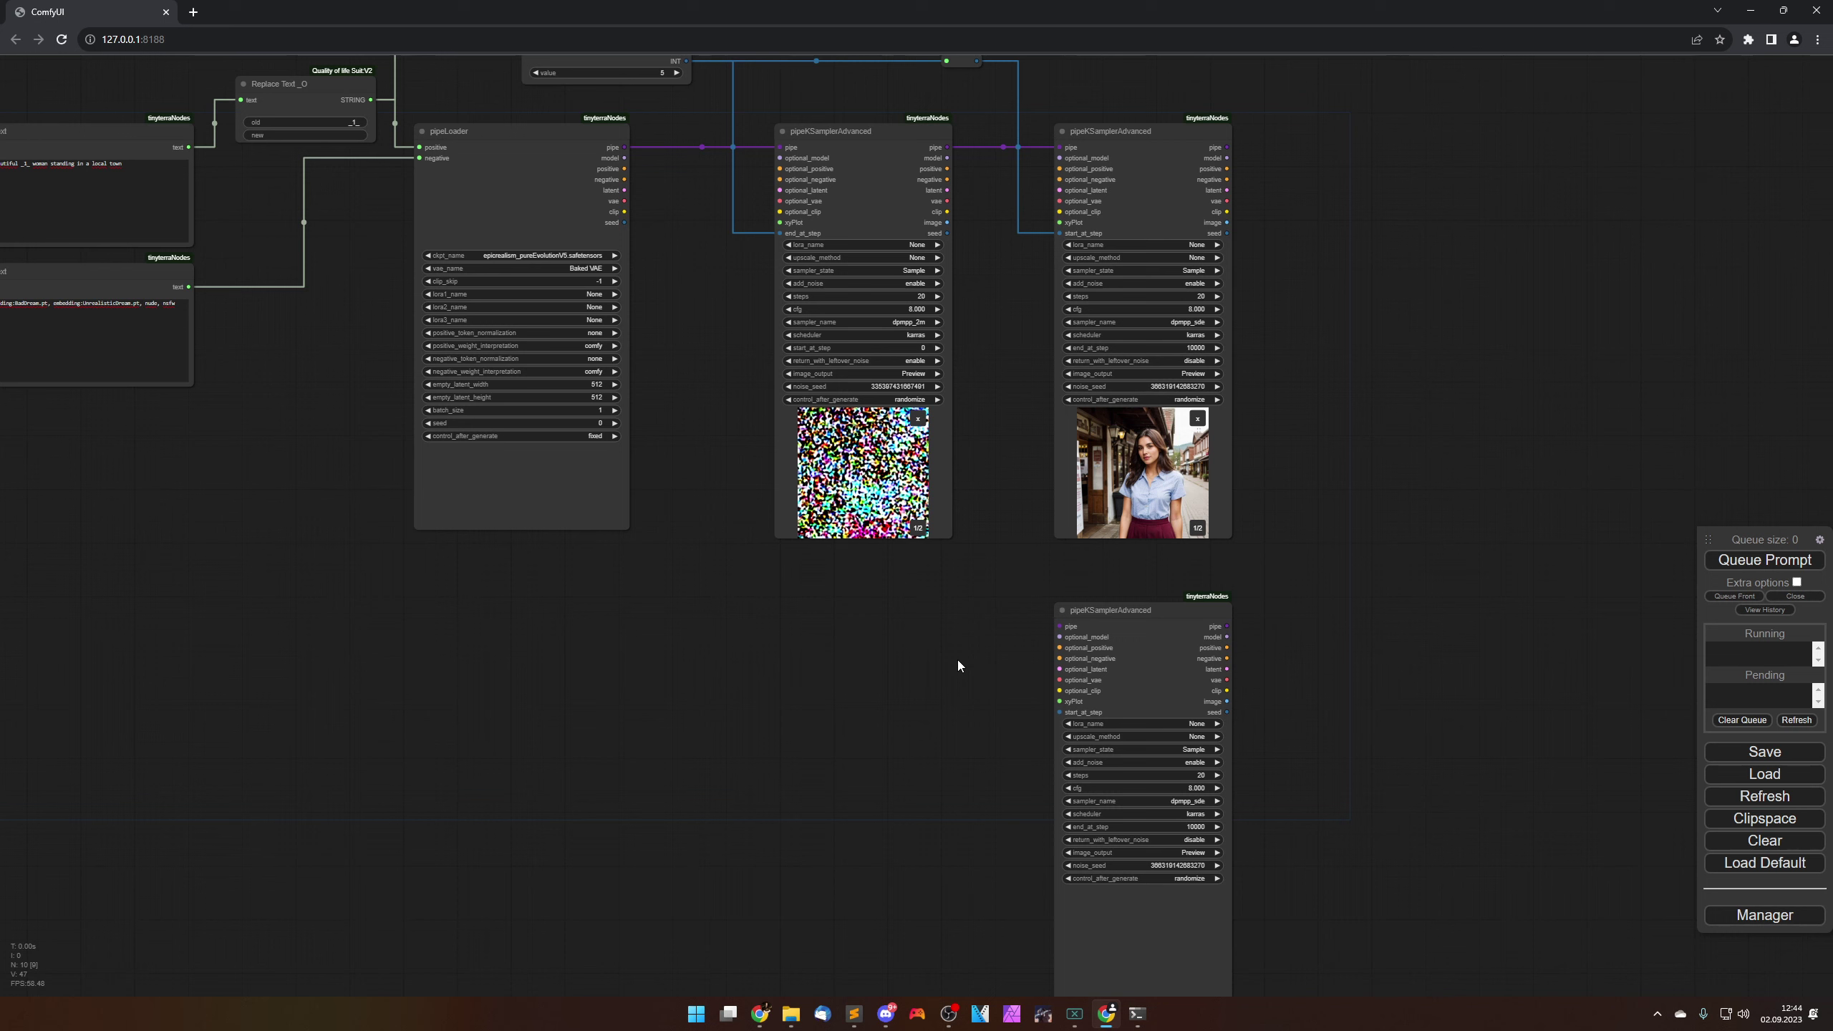
pyautogui.moveTo(946, 148); pyautogui.dragTo(1059, 627)
pyautogui.moveTo(929, 745); pyautogui.dragTo(928, 721)
pyautogui.click(1158, 647)
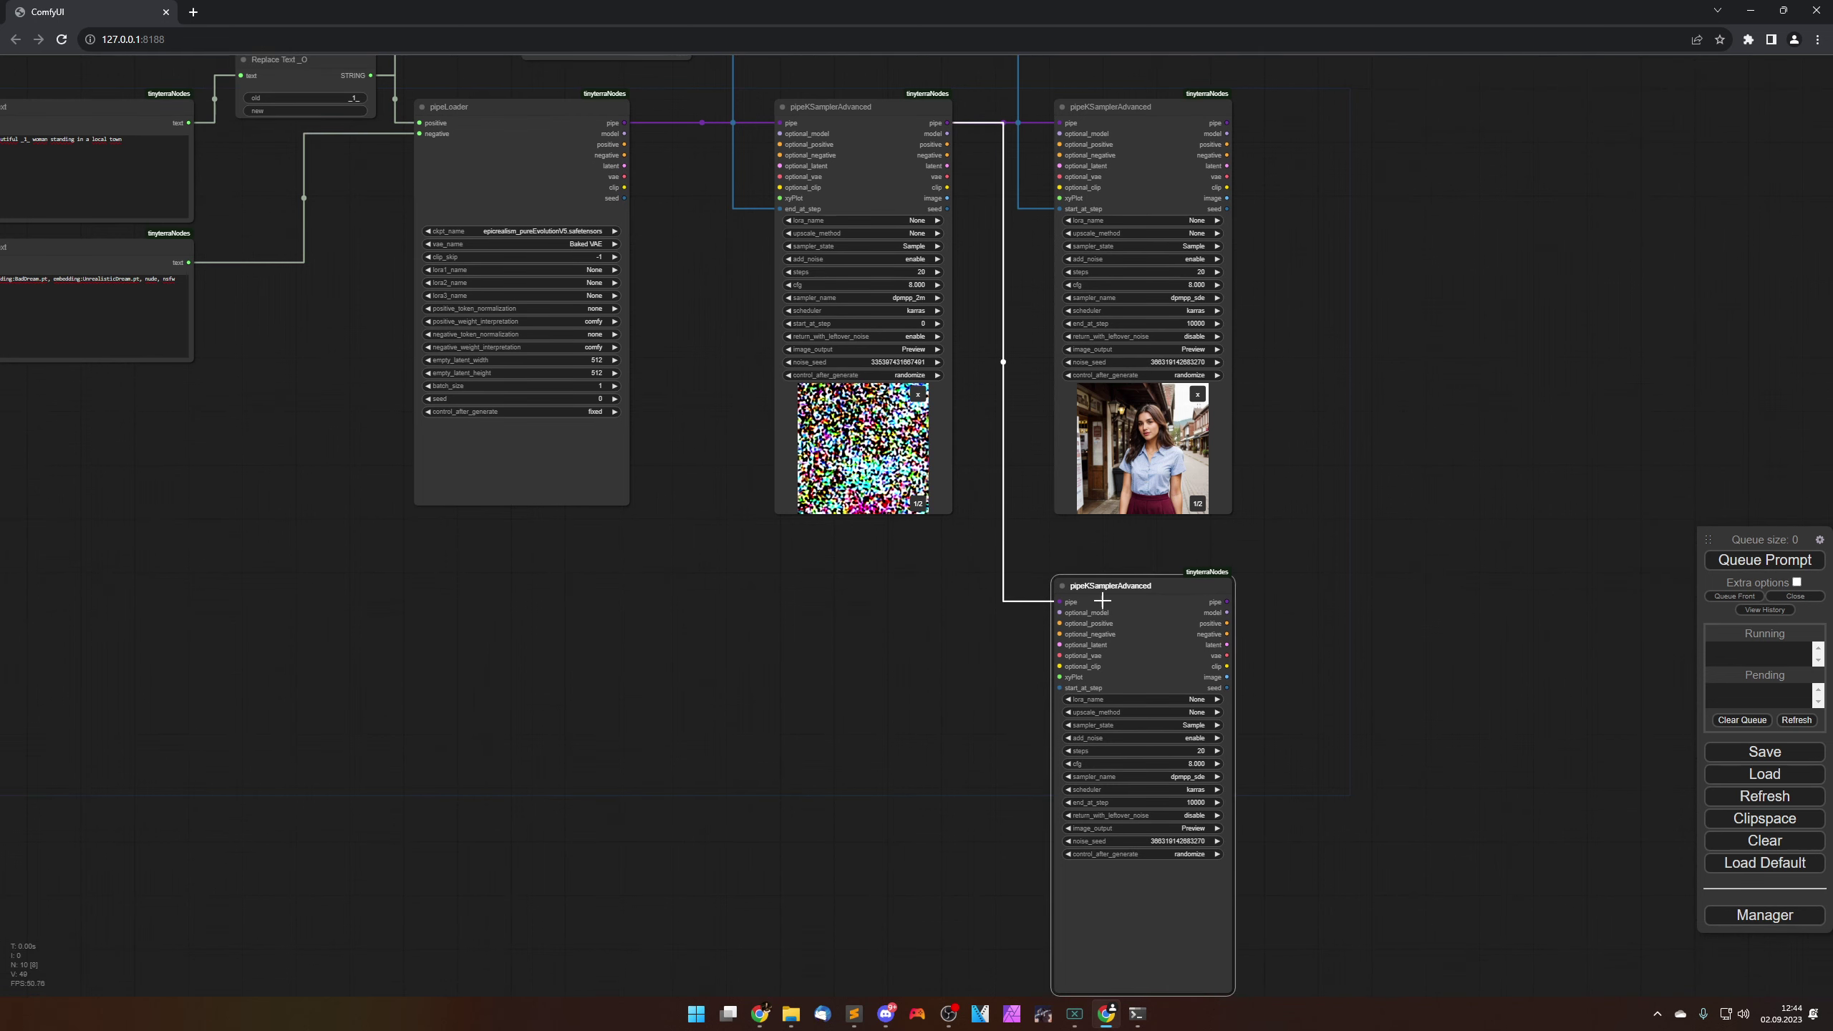
pyautogui.click(862, 173)
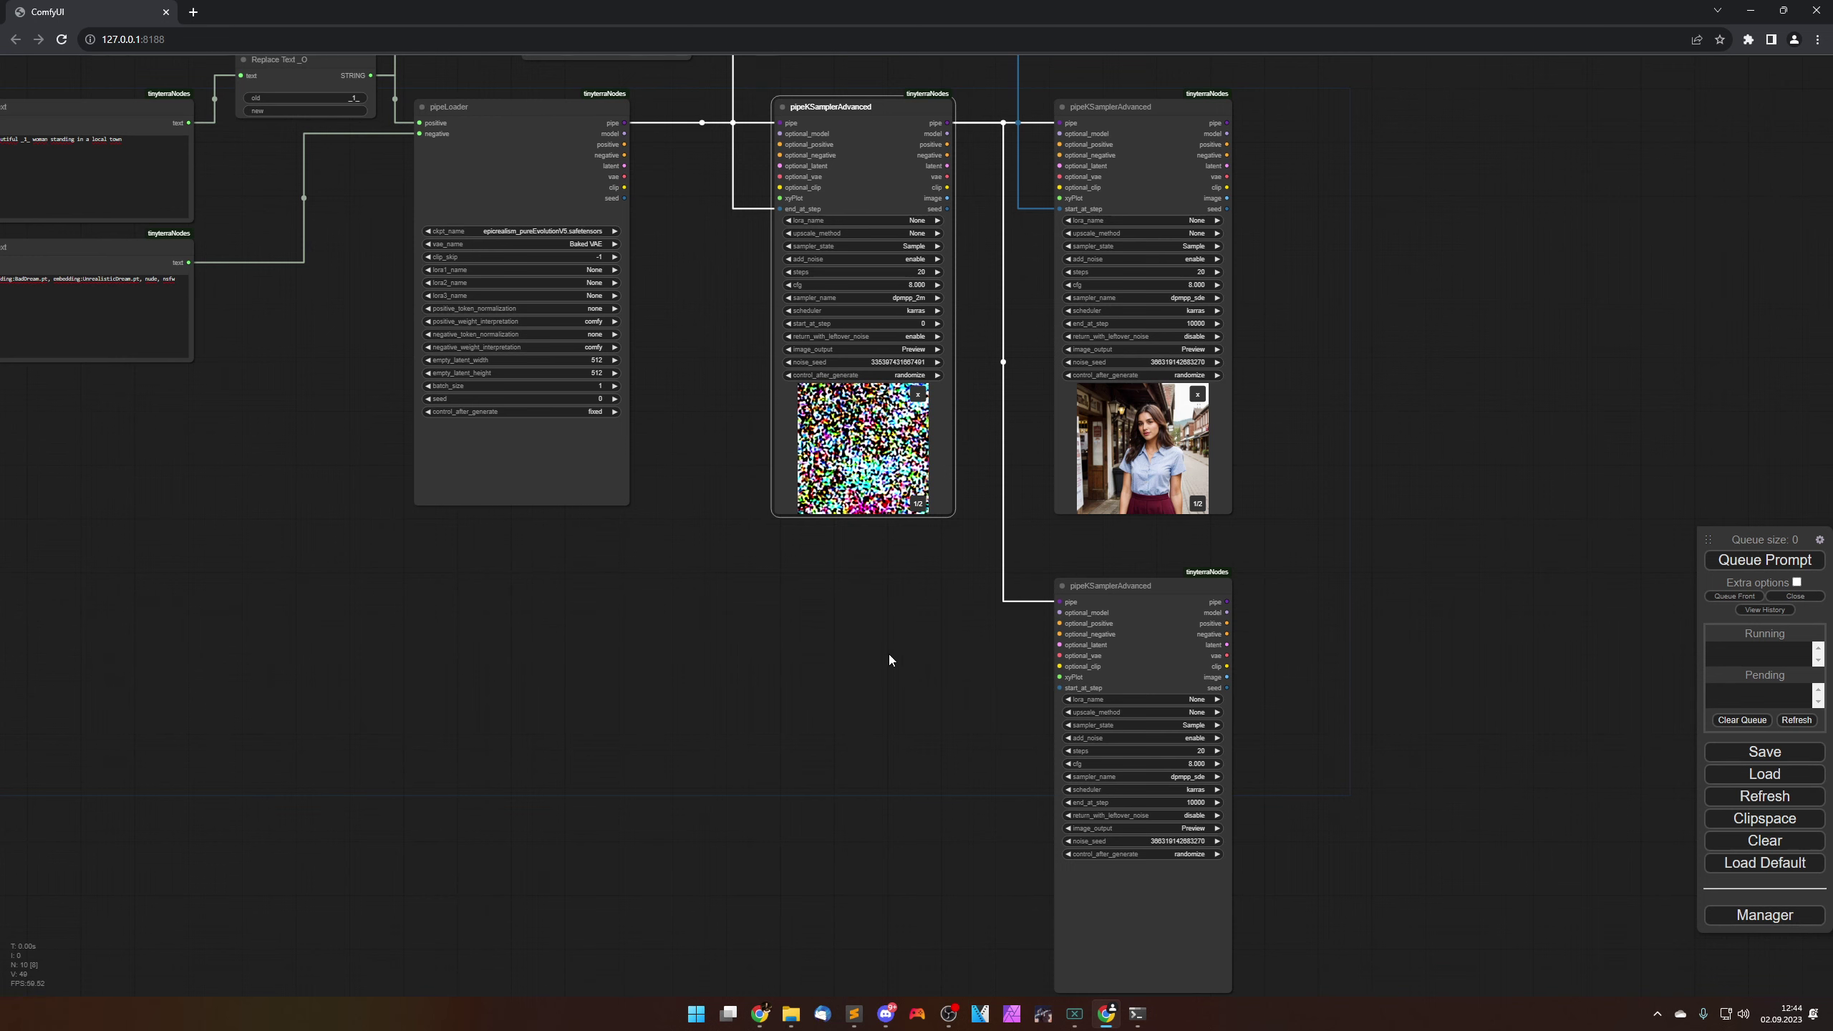
# Step: Duplicate the Replace Text _O node, place the copy below the original, and connect the positive prompt's text output to it
pyautogui.moveTo(888, 653); pyautogui.dragTo(1190, 747)
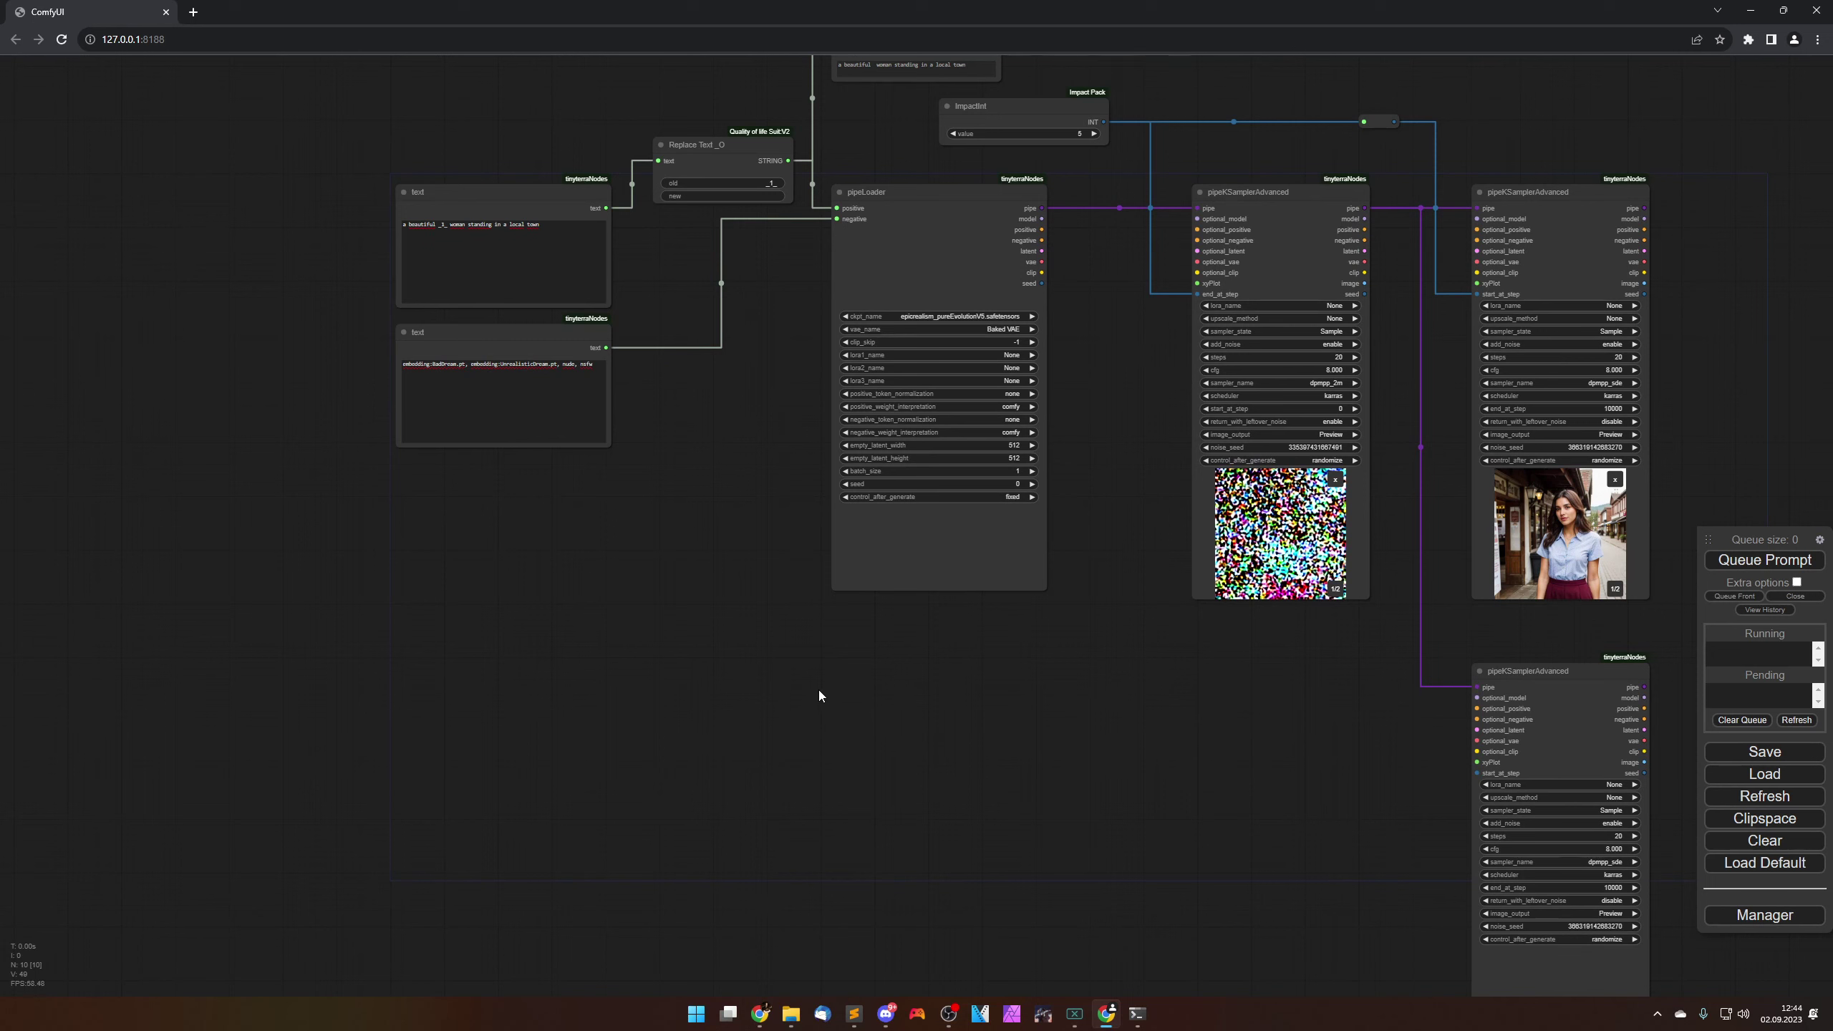
pyautogui.click(717, 161)
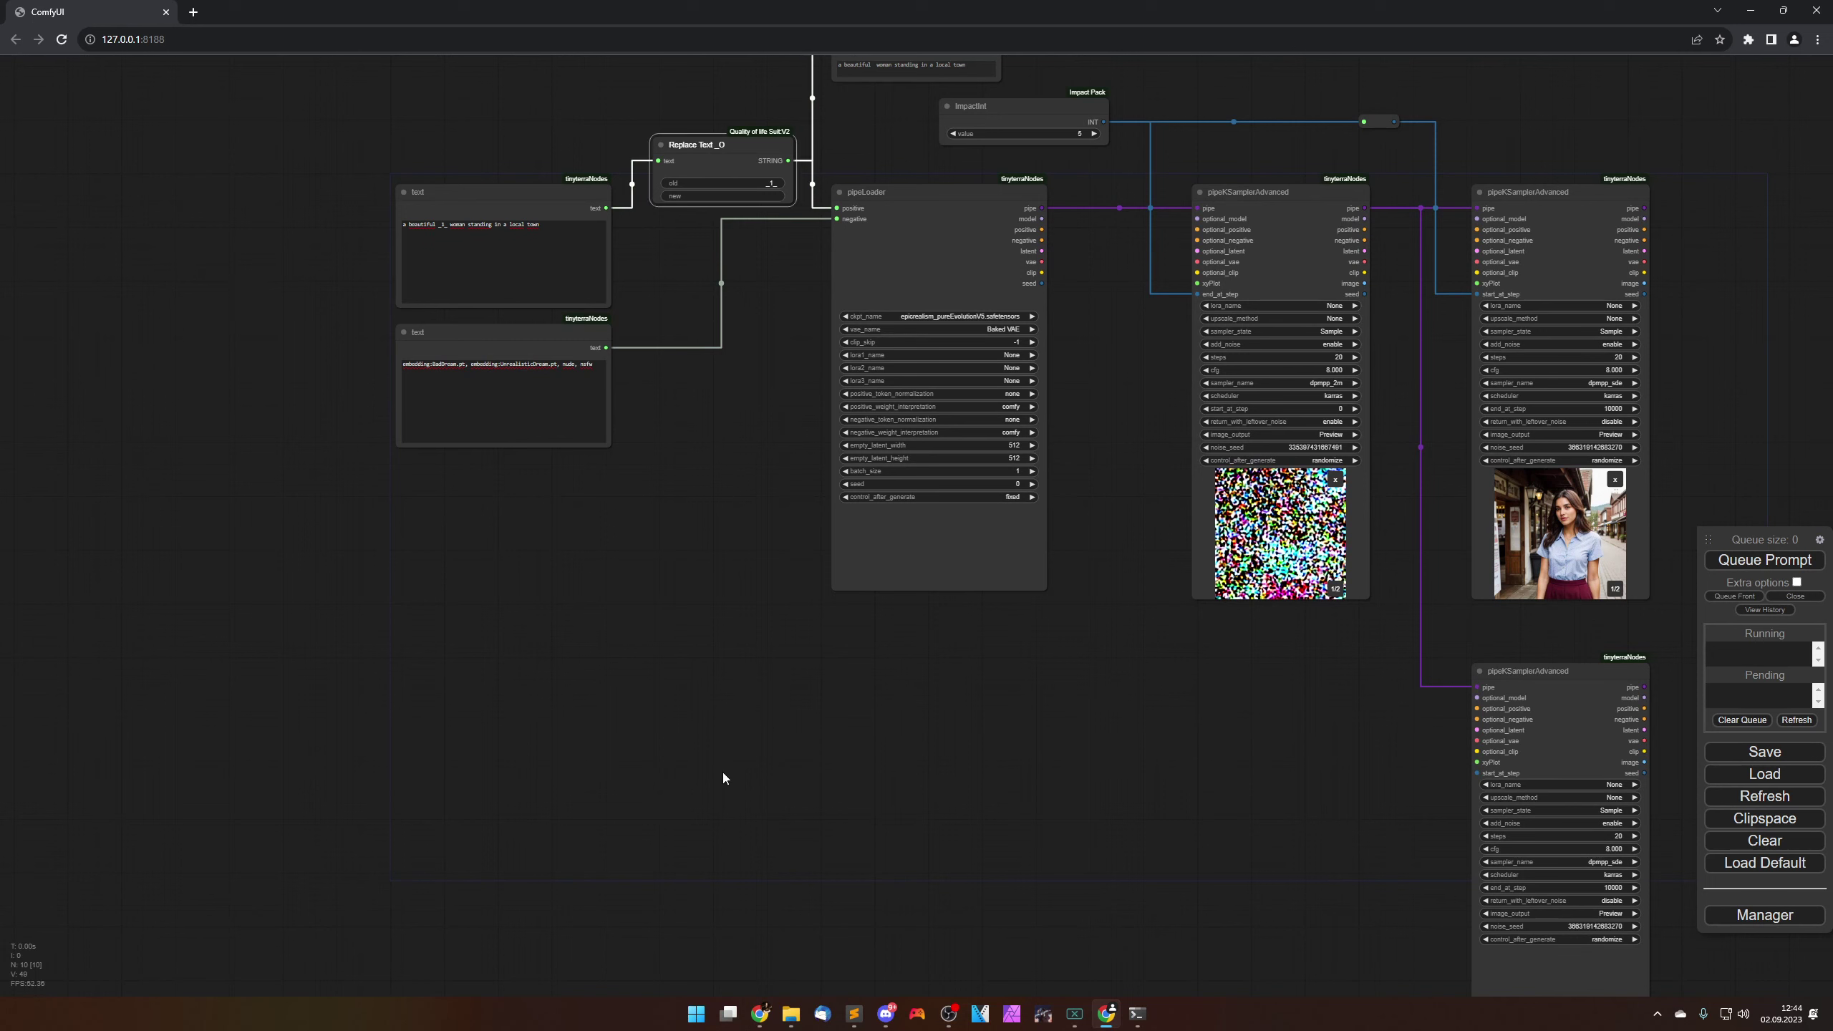
pyautogui.hotkey('ctrl', 'v')
pyautogui.moveTo(815, 811); pyautogui.dragTo(733, 684)
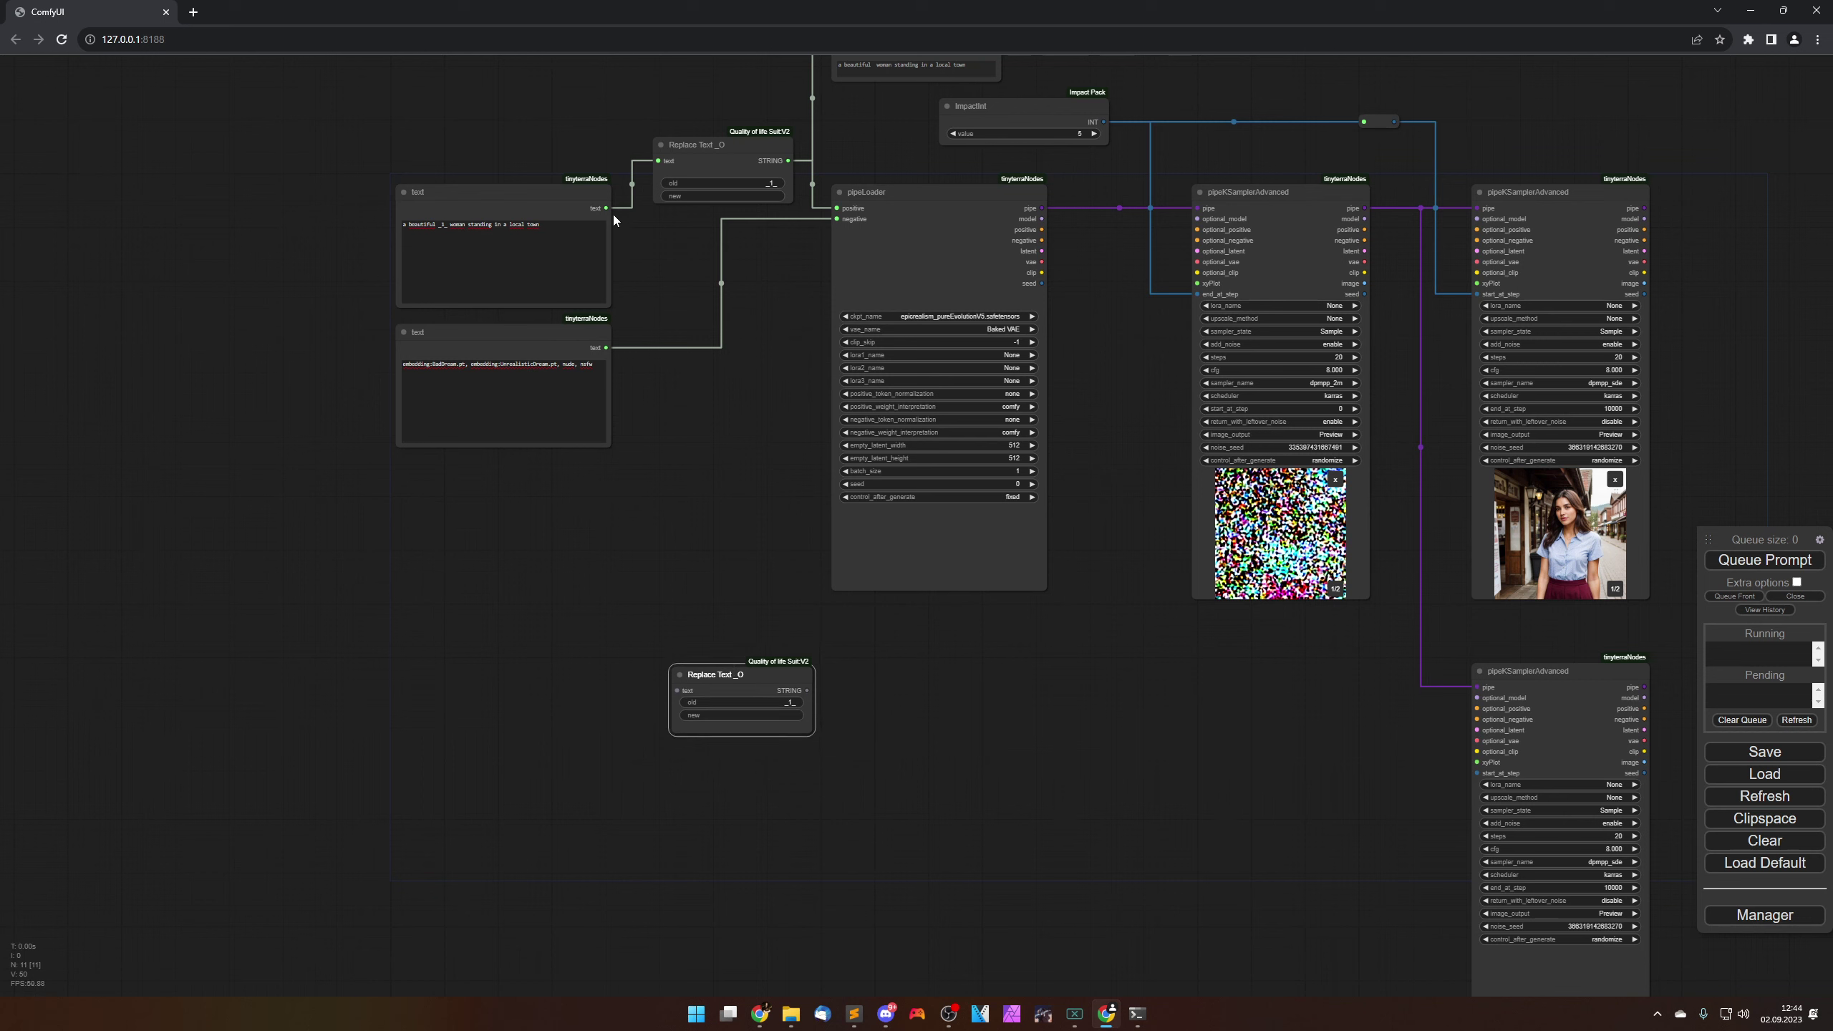
pyautogui.moveTo(605, 207); pyautogui.dragTo(710, 692)
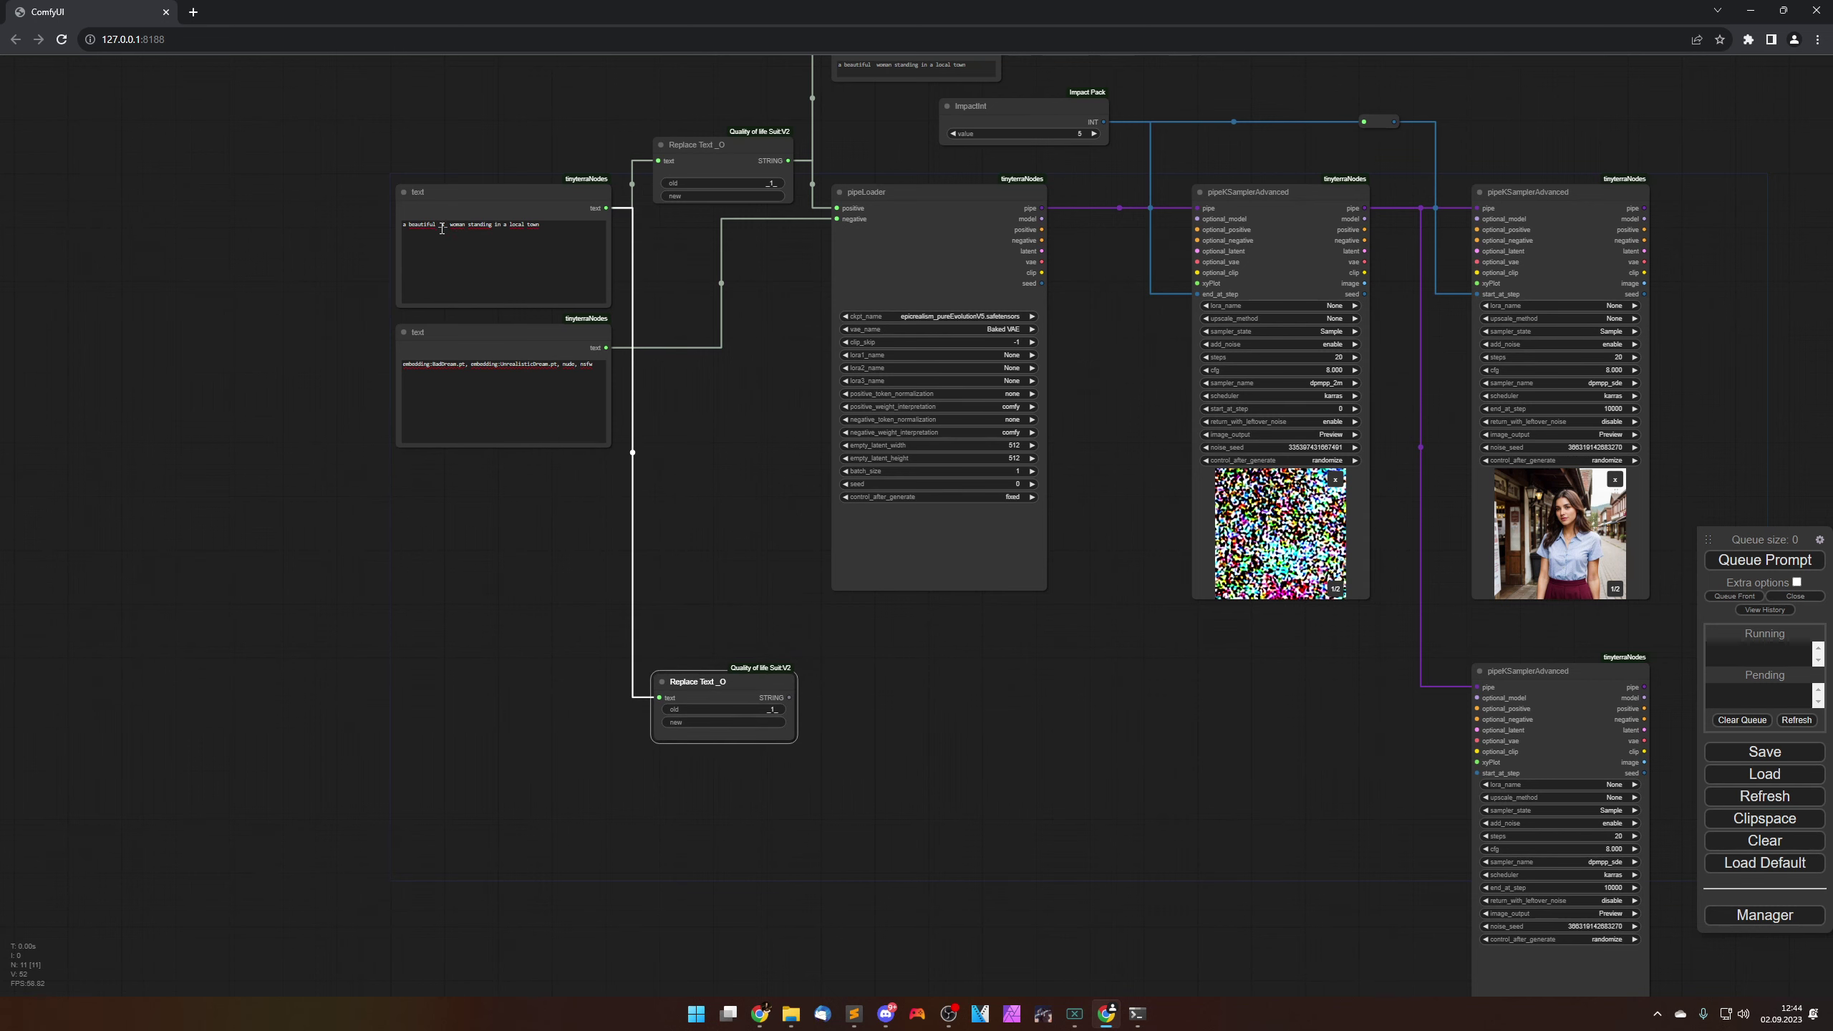
# Step: Add a CLIP Text Encode (Prompt) node beside the copied Replace Text _O node and convert its text widget to an input
pyautogui.scroll(7, 378, 289)
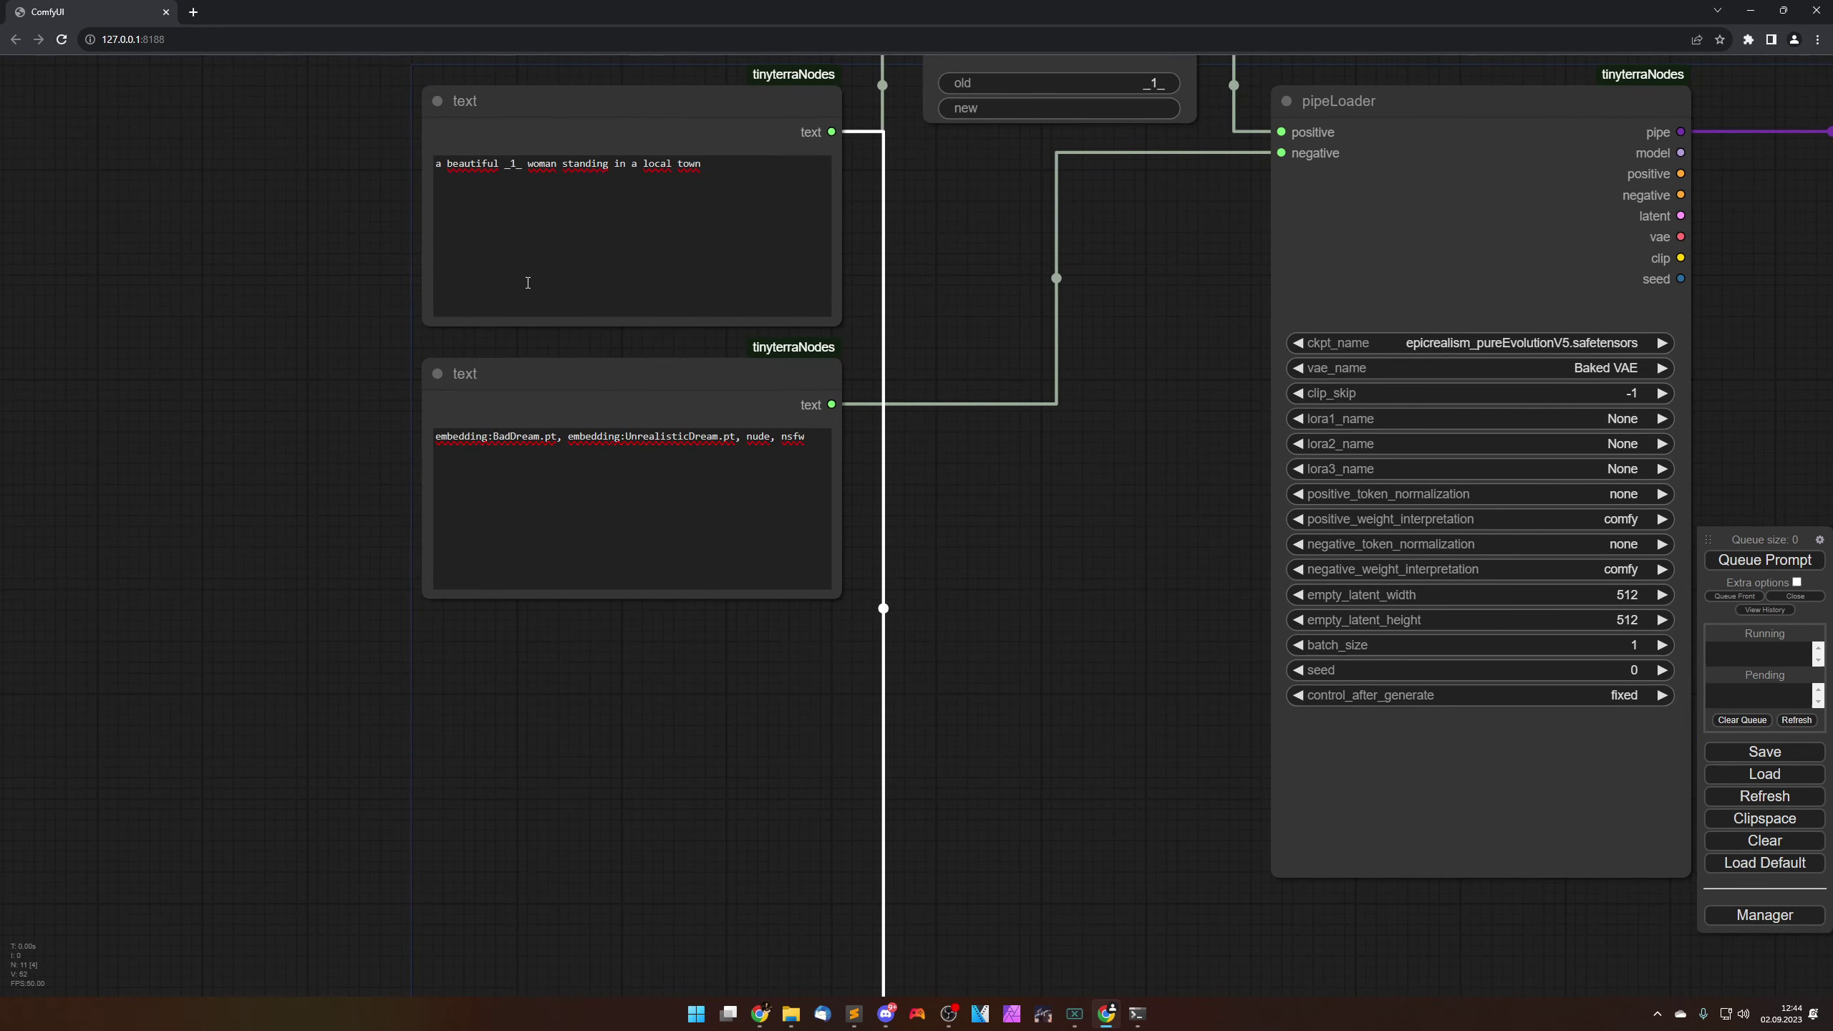
pyautogui.scroll(-6, 646, 842)
pyautogui.moveTo(646, 843); pyautogui.dragTo(588, 586)
pyautogui.scroll(4, 774, 832)
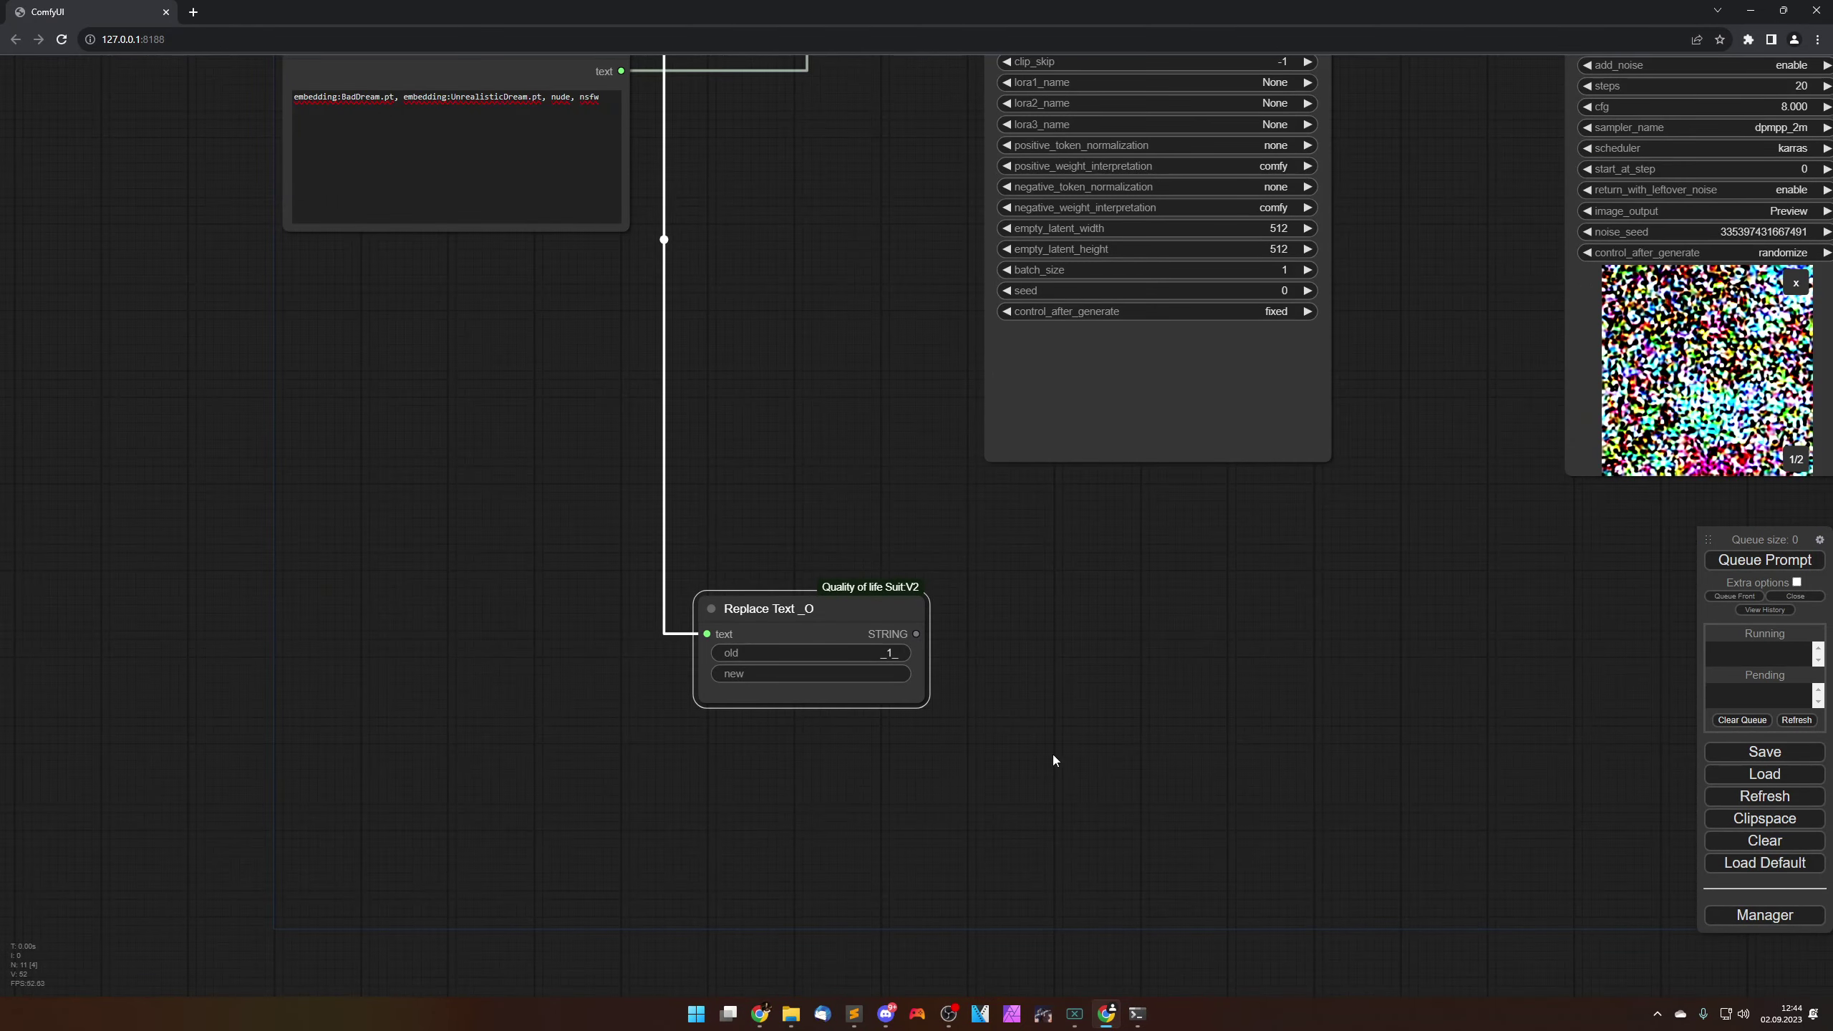
pyautogui.moveTo(1052, 759); pyautogui.dragTo(859, 818)
pyautogui.scroll(-3, 899, 791)
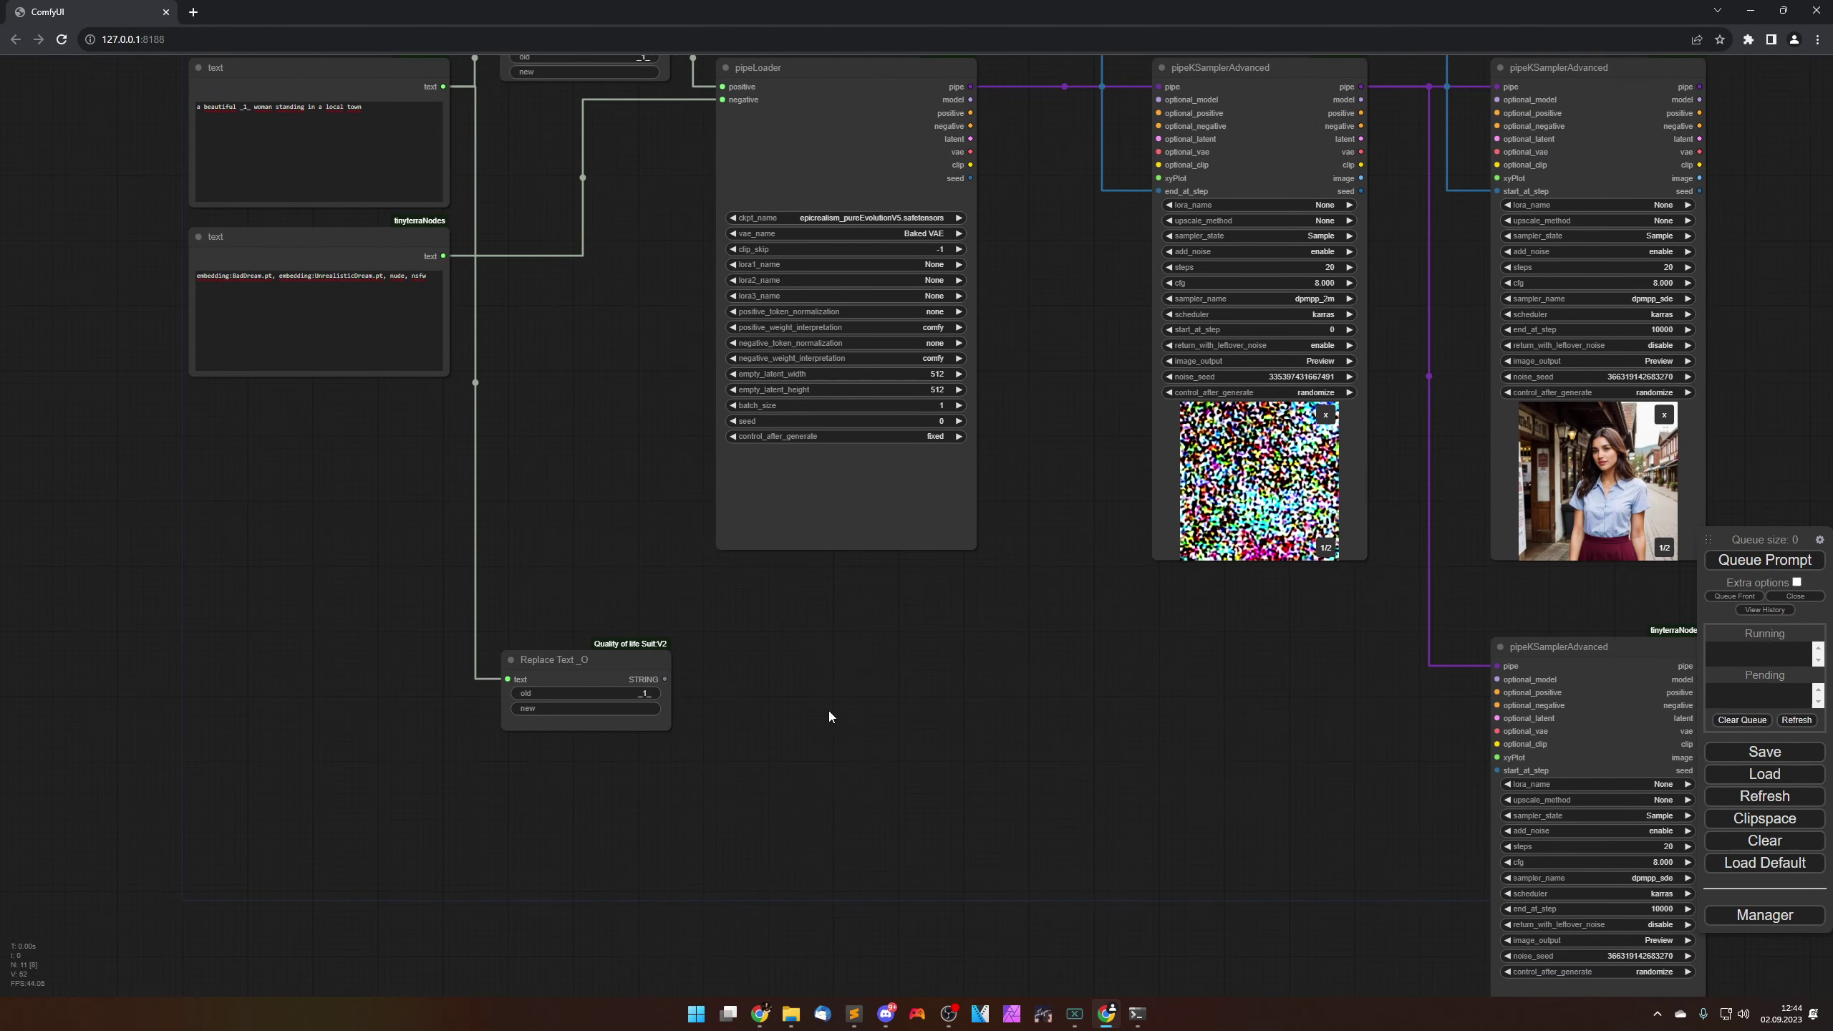
pyautogui.rightClick(807, 690)
pyautogui.click(815, 691)
pyautogui.click(927, 719)
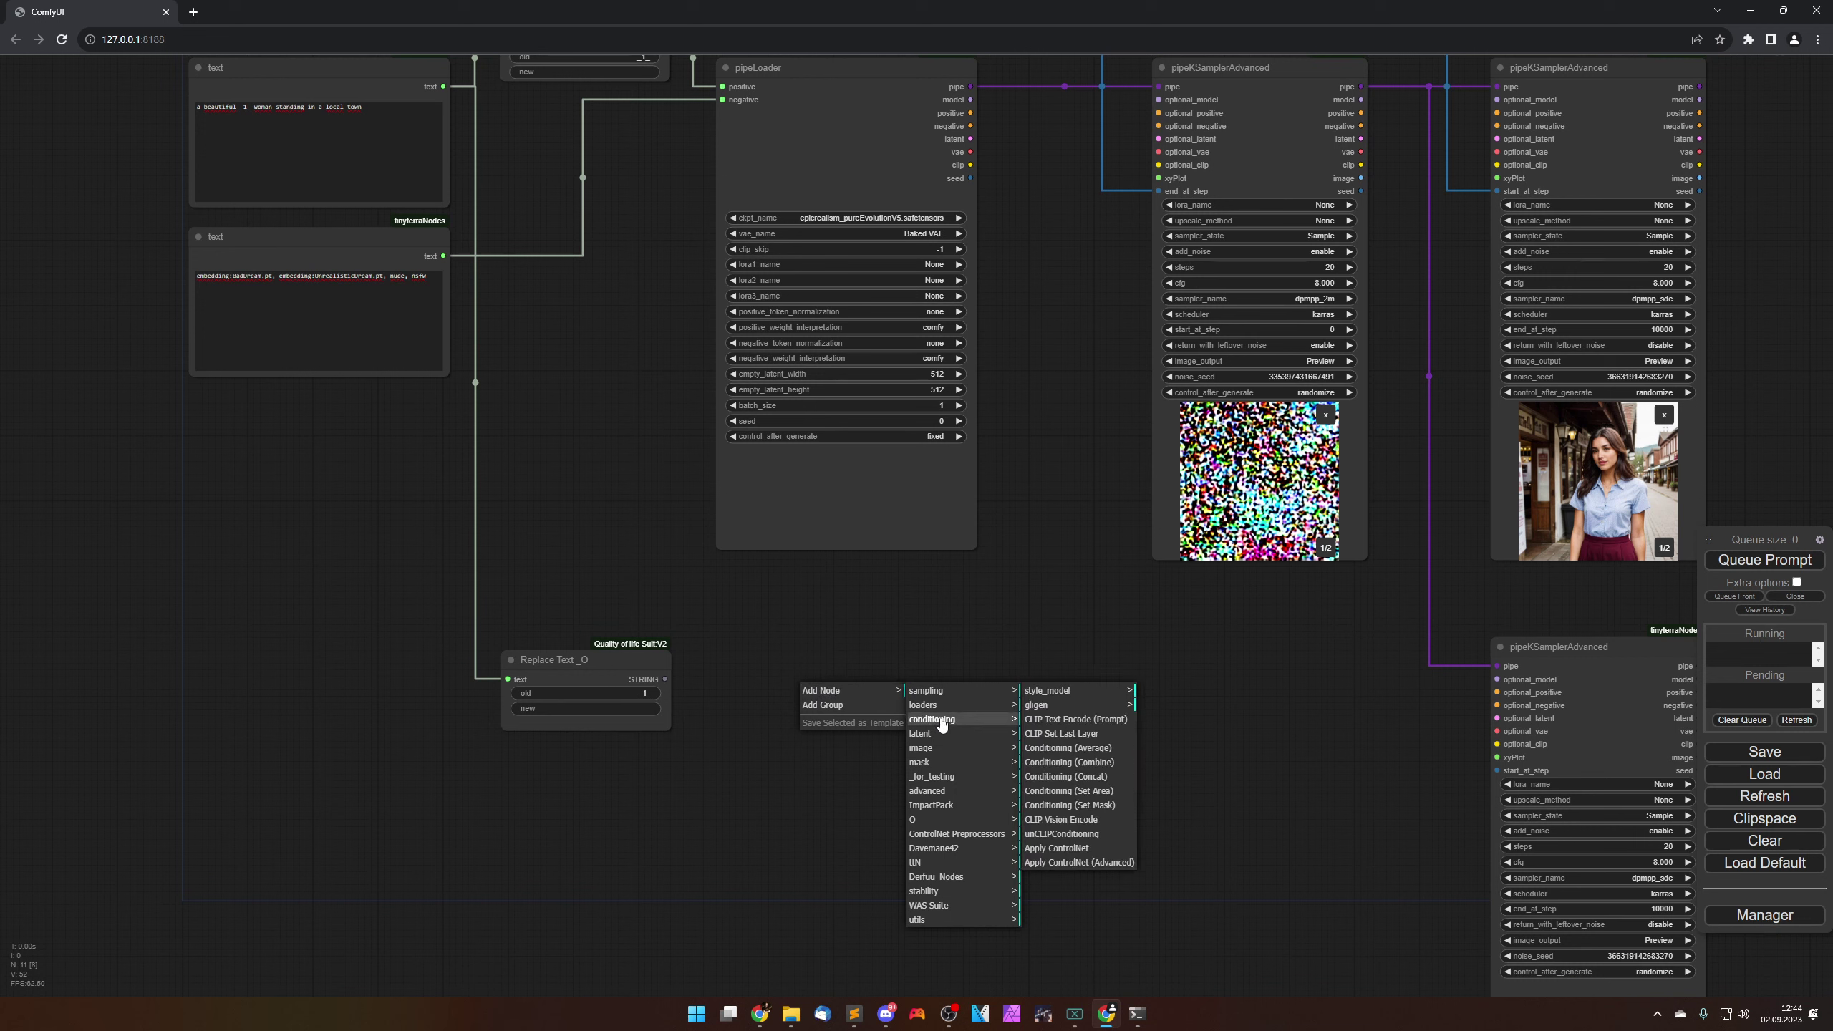
pyautogui.click(1068, 719)
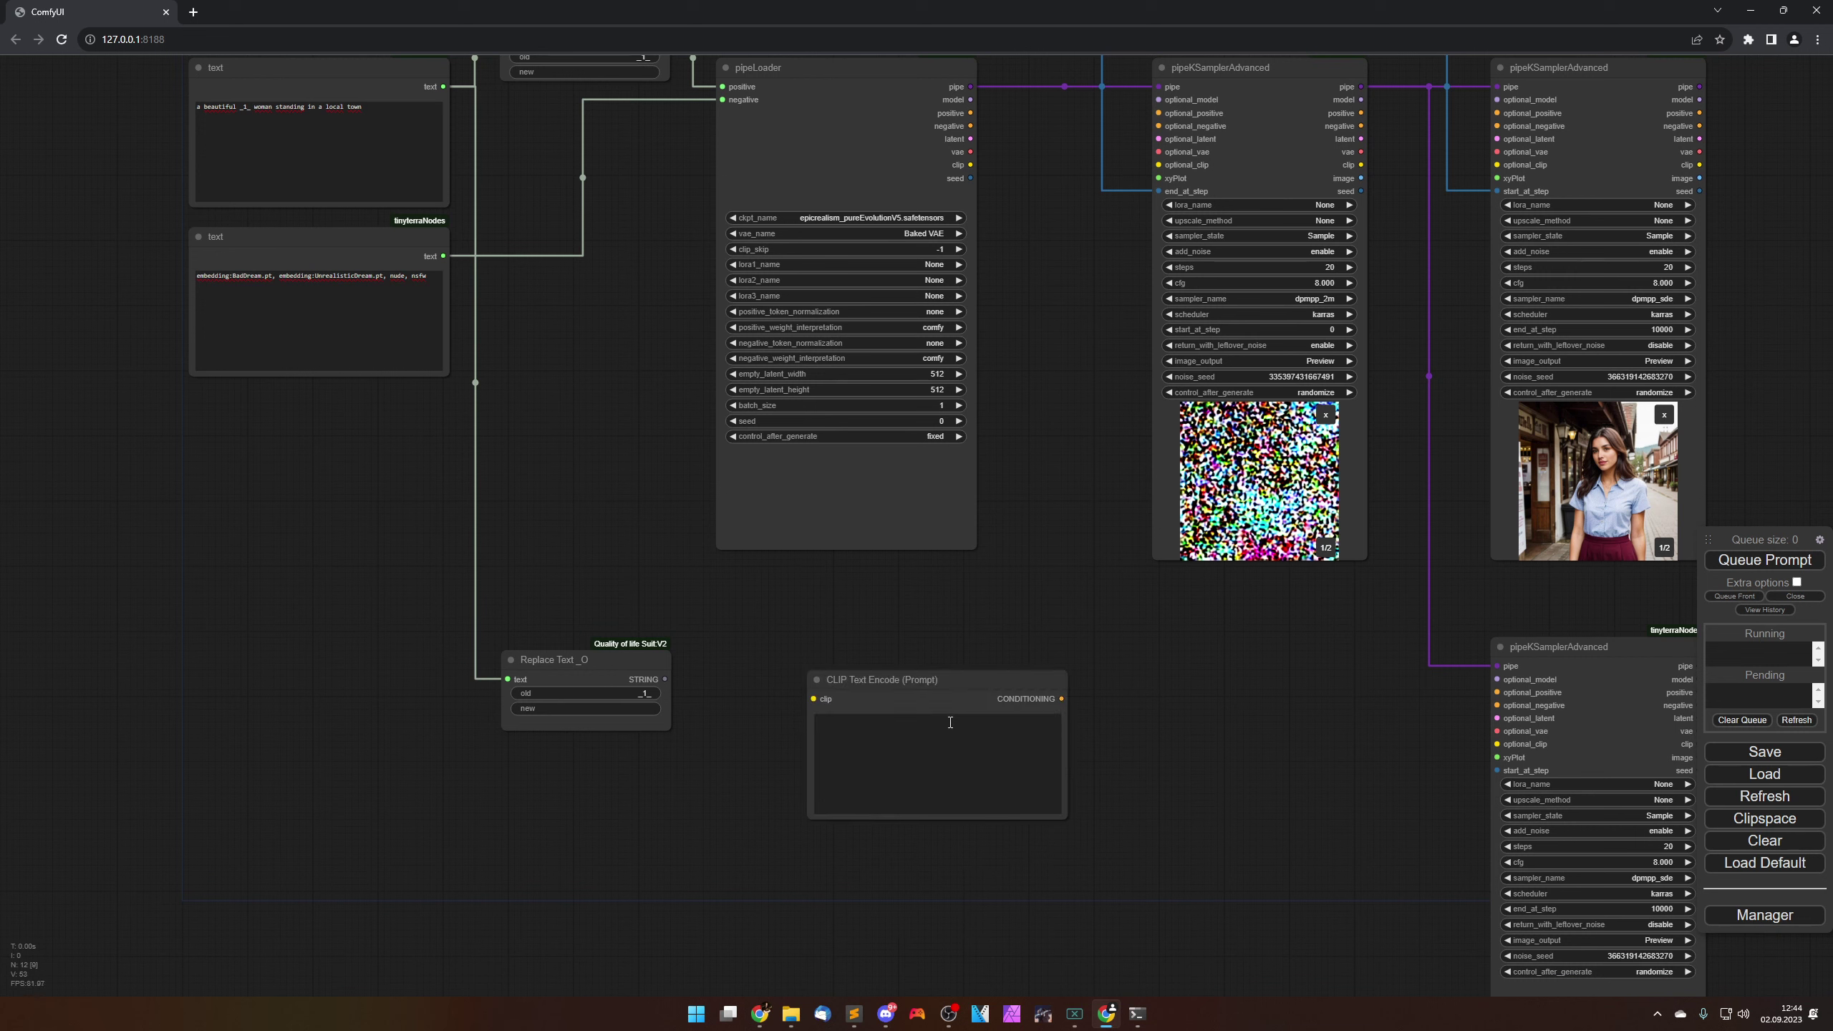
pyautogui.rightClick(903, 685)
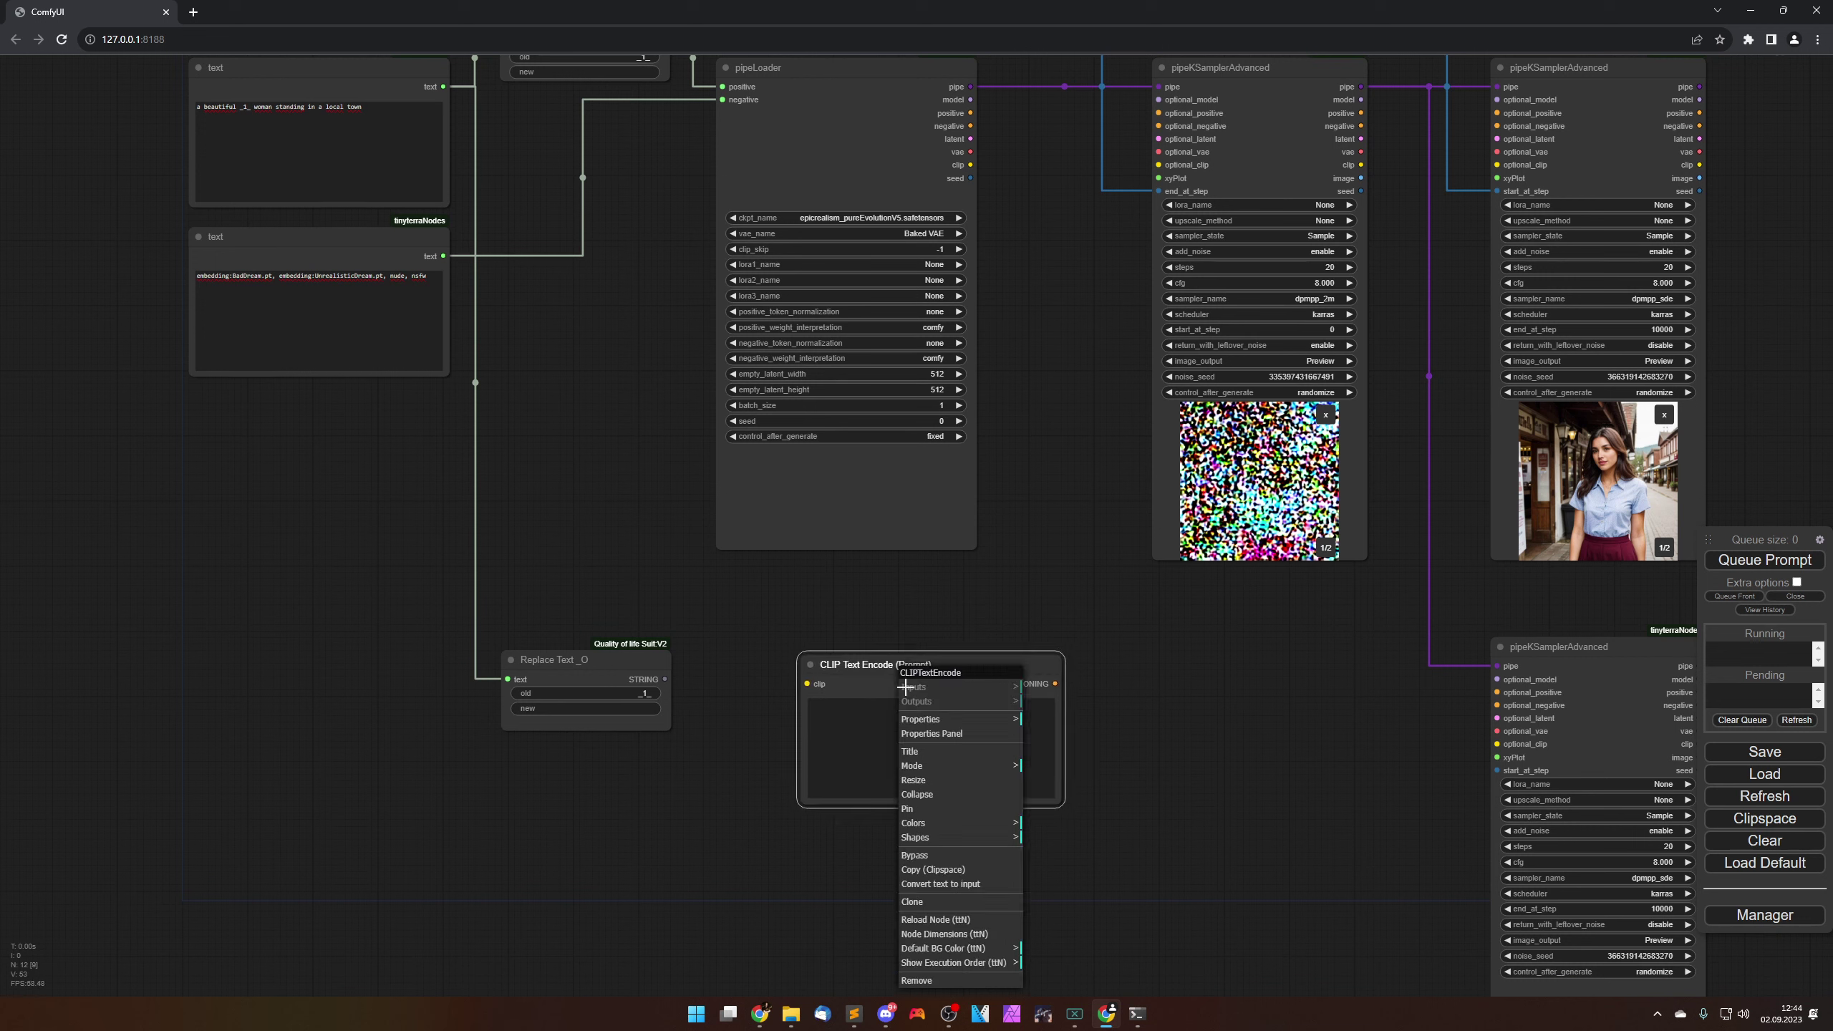
pyautogui.click(931, 884)
# Step: Feed the CLIP Text Encode node with the copied Replace Text _O node's string and the pipeLoader's clip
pyautogui.moveTo(664, 680); pyautogui.dragTo(1151, 654)
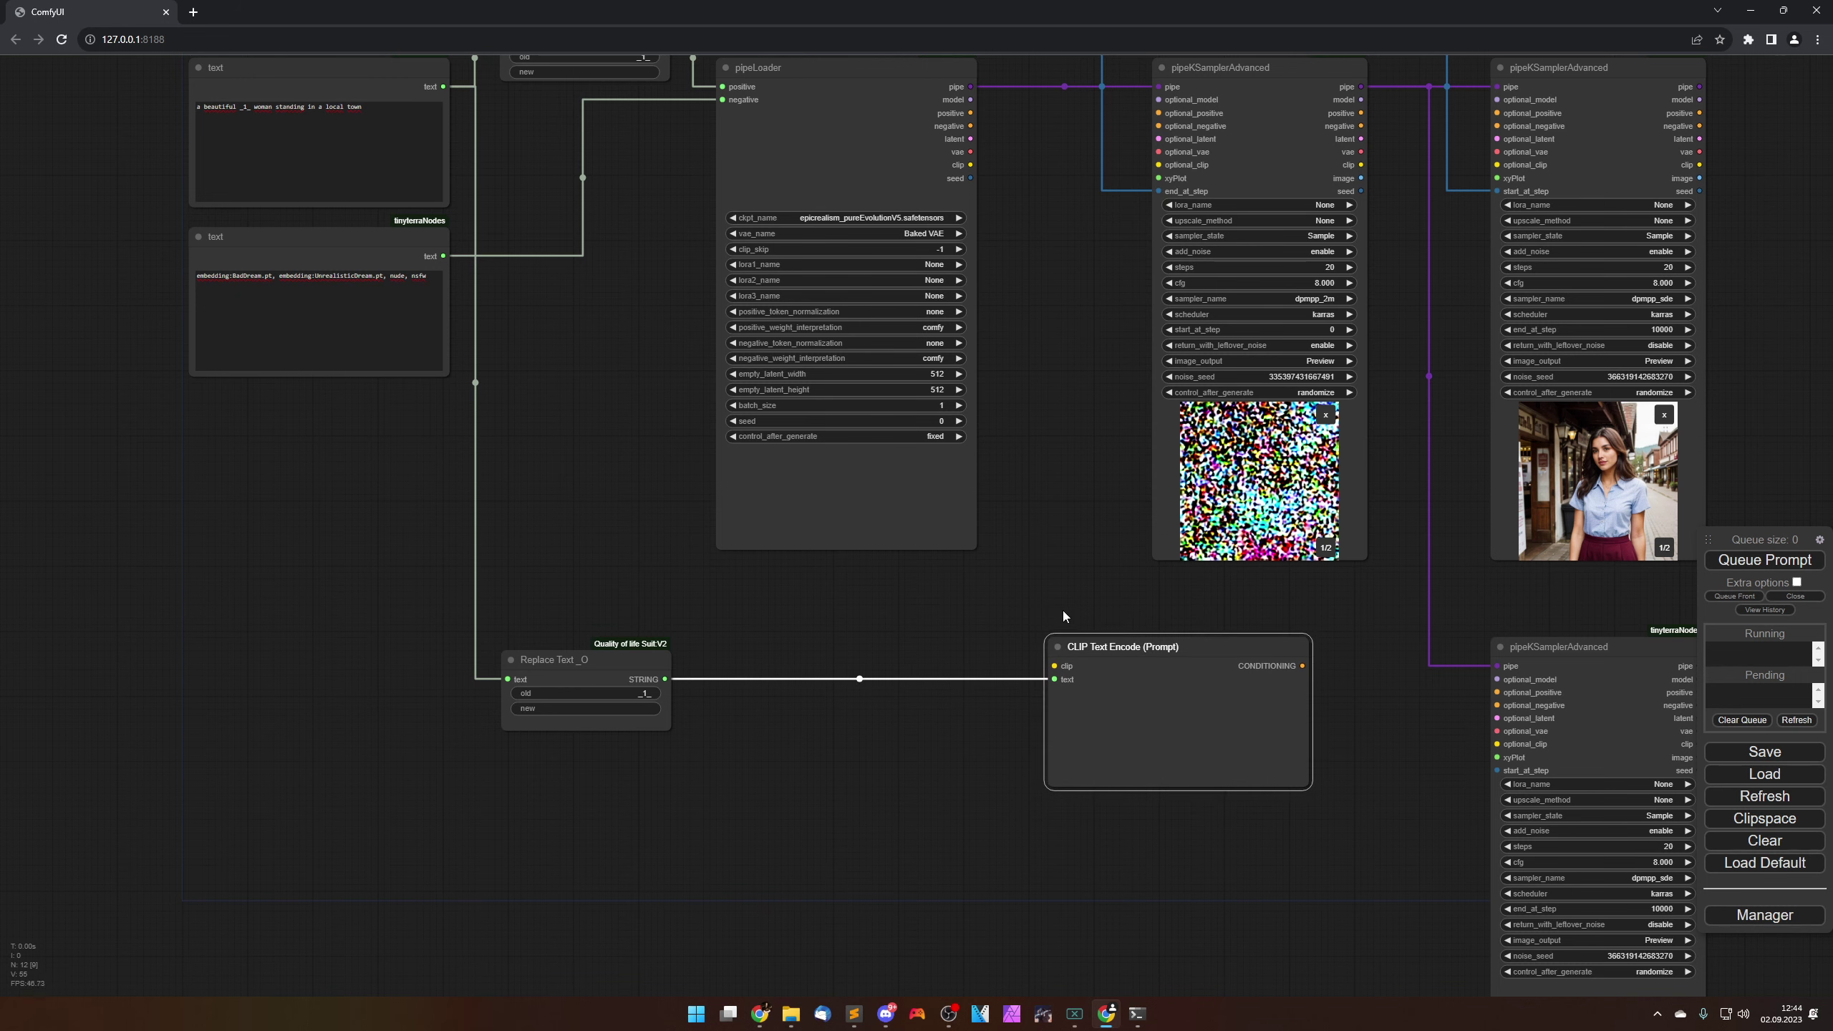
pyautogui.moveTo(1070, 536); pyautogui.dragTo(995, 617)
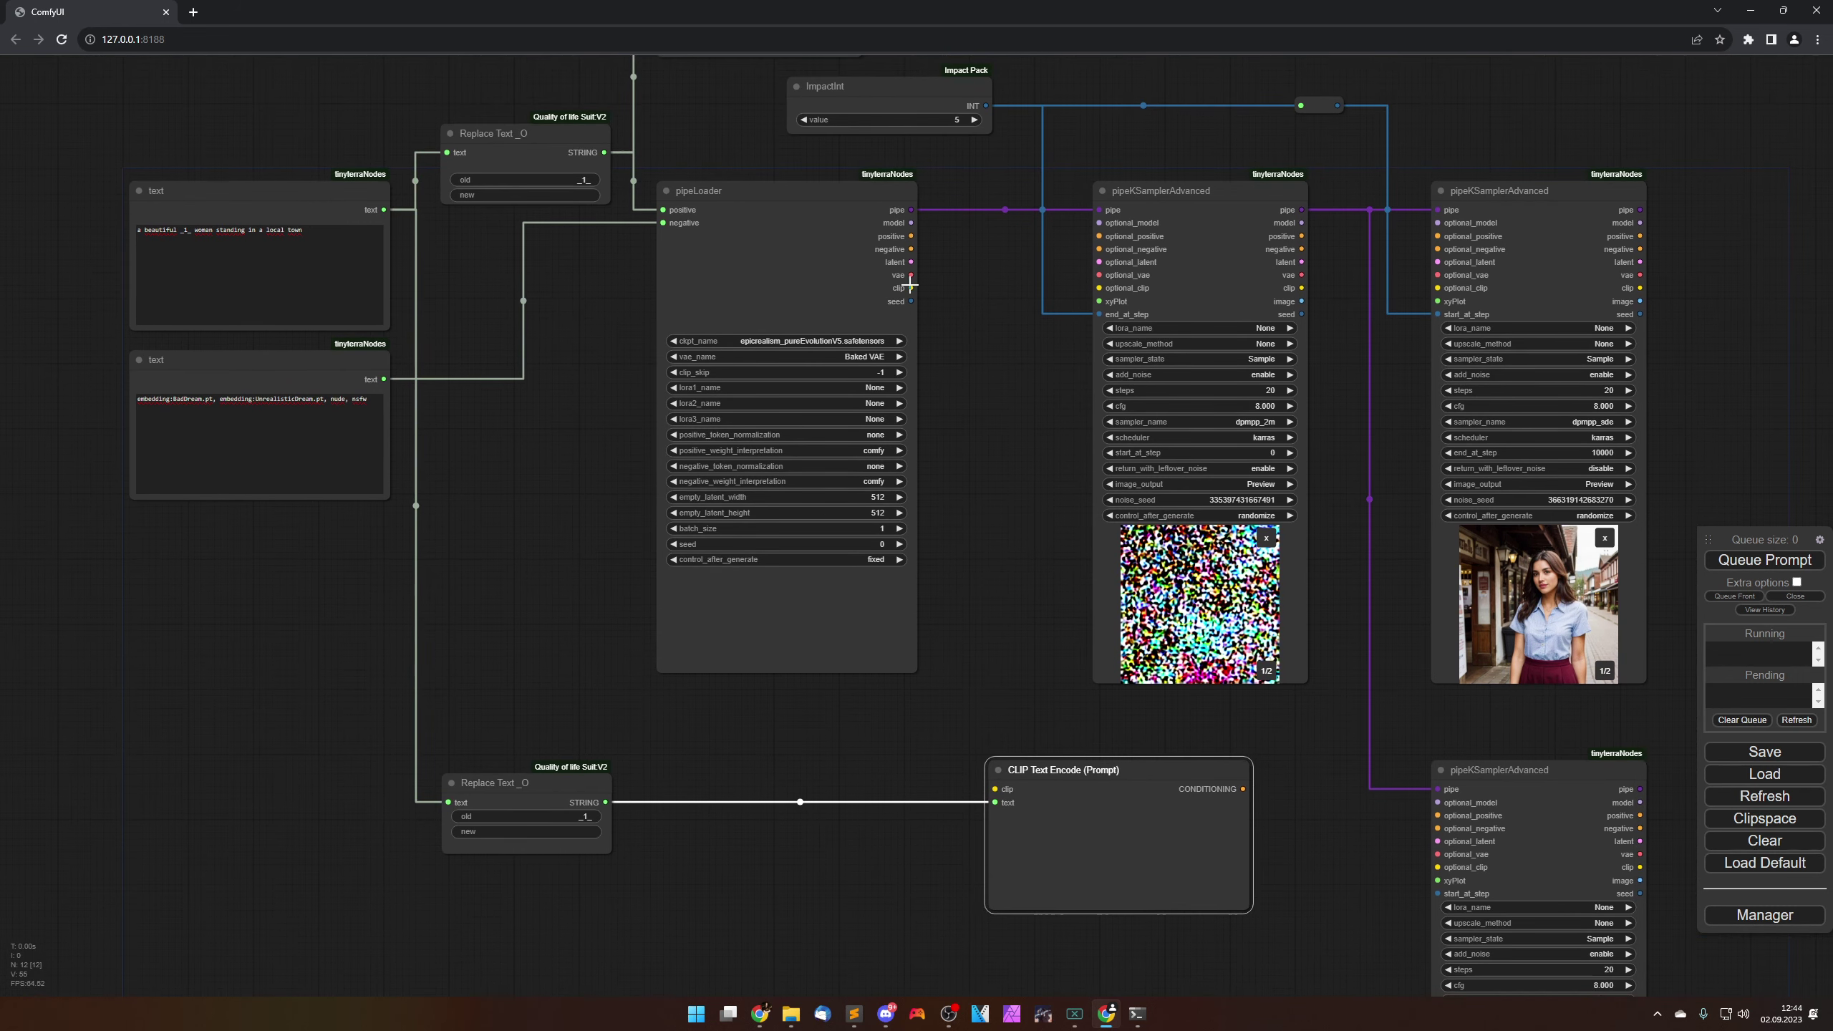
pyautogui.moveTo(910, 287); pyautogui.dragTo(1056, 774)
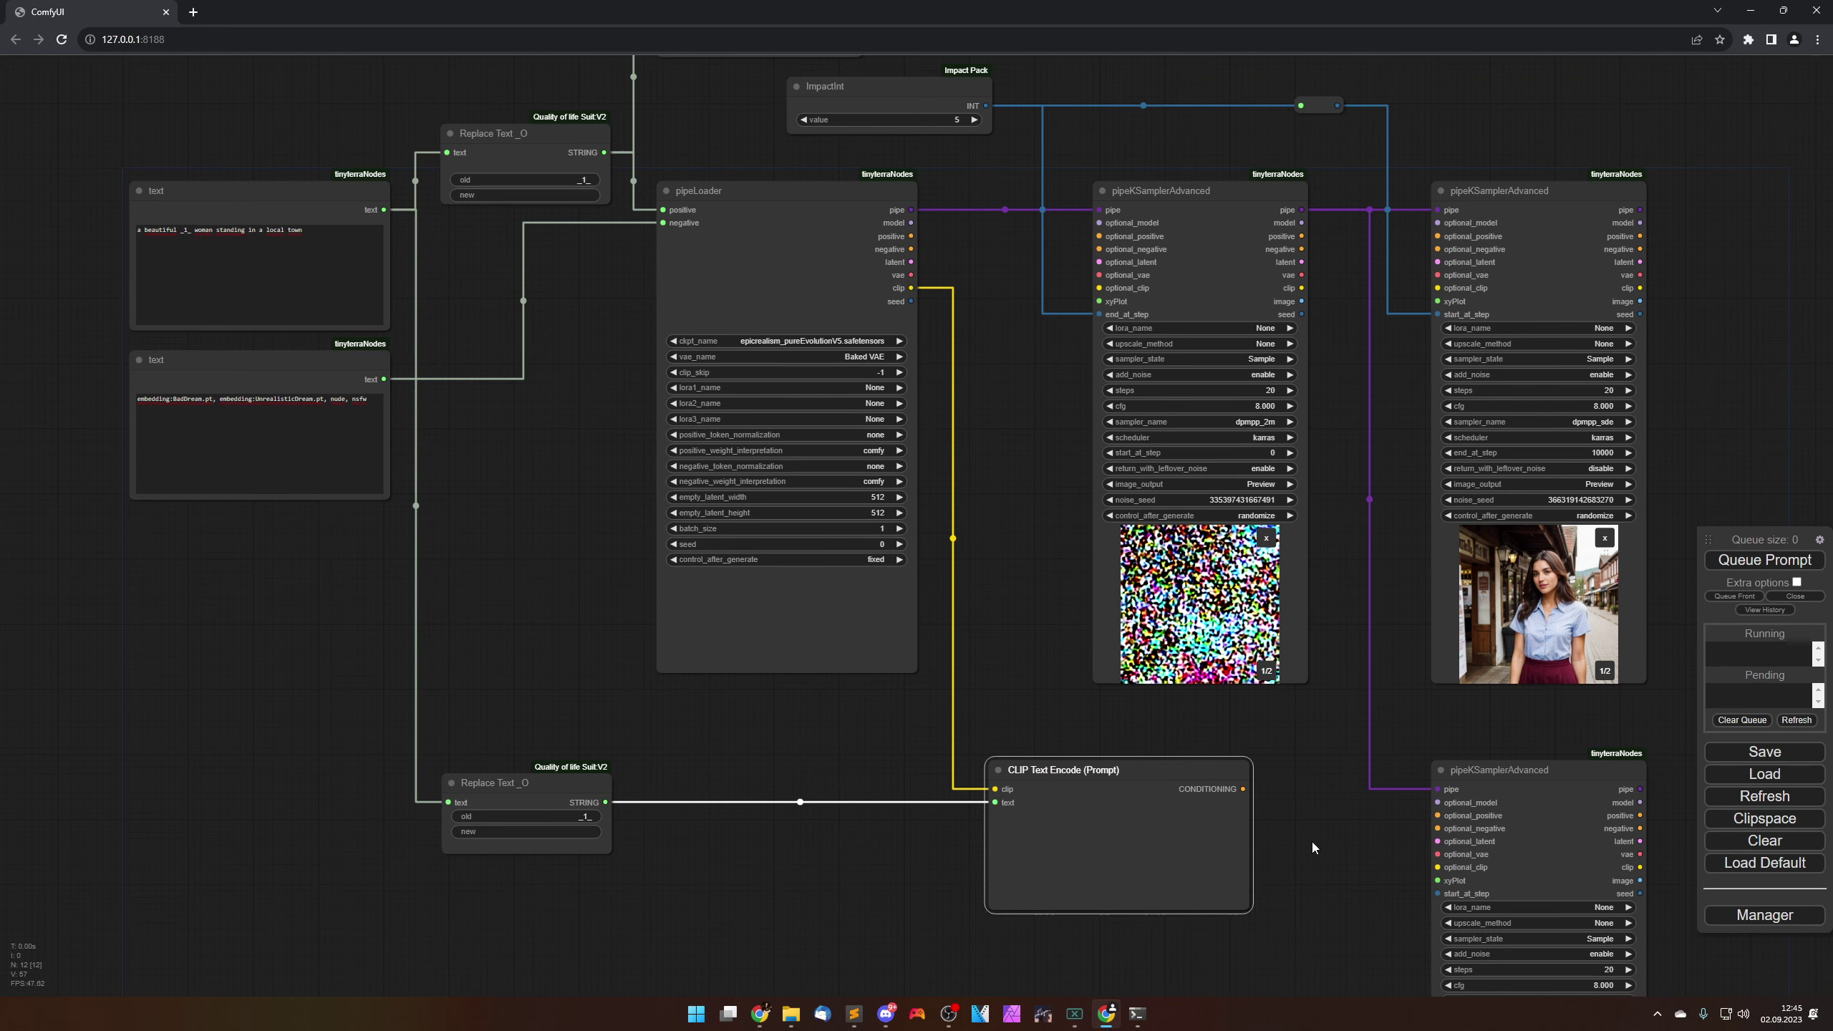
# Step: Connect the compacted CLIP Text Encode node's conditioning to the lower sampler's optional_positive input, and align it with the copied Replace Text _O node
pyautogui.moveTo(1268, 888); pyautogui.dragTo(1346, 699)
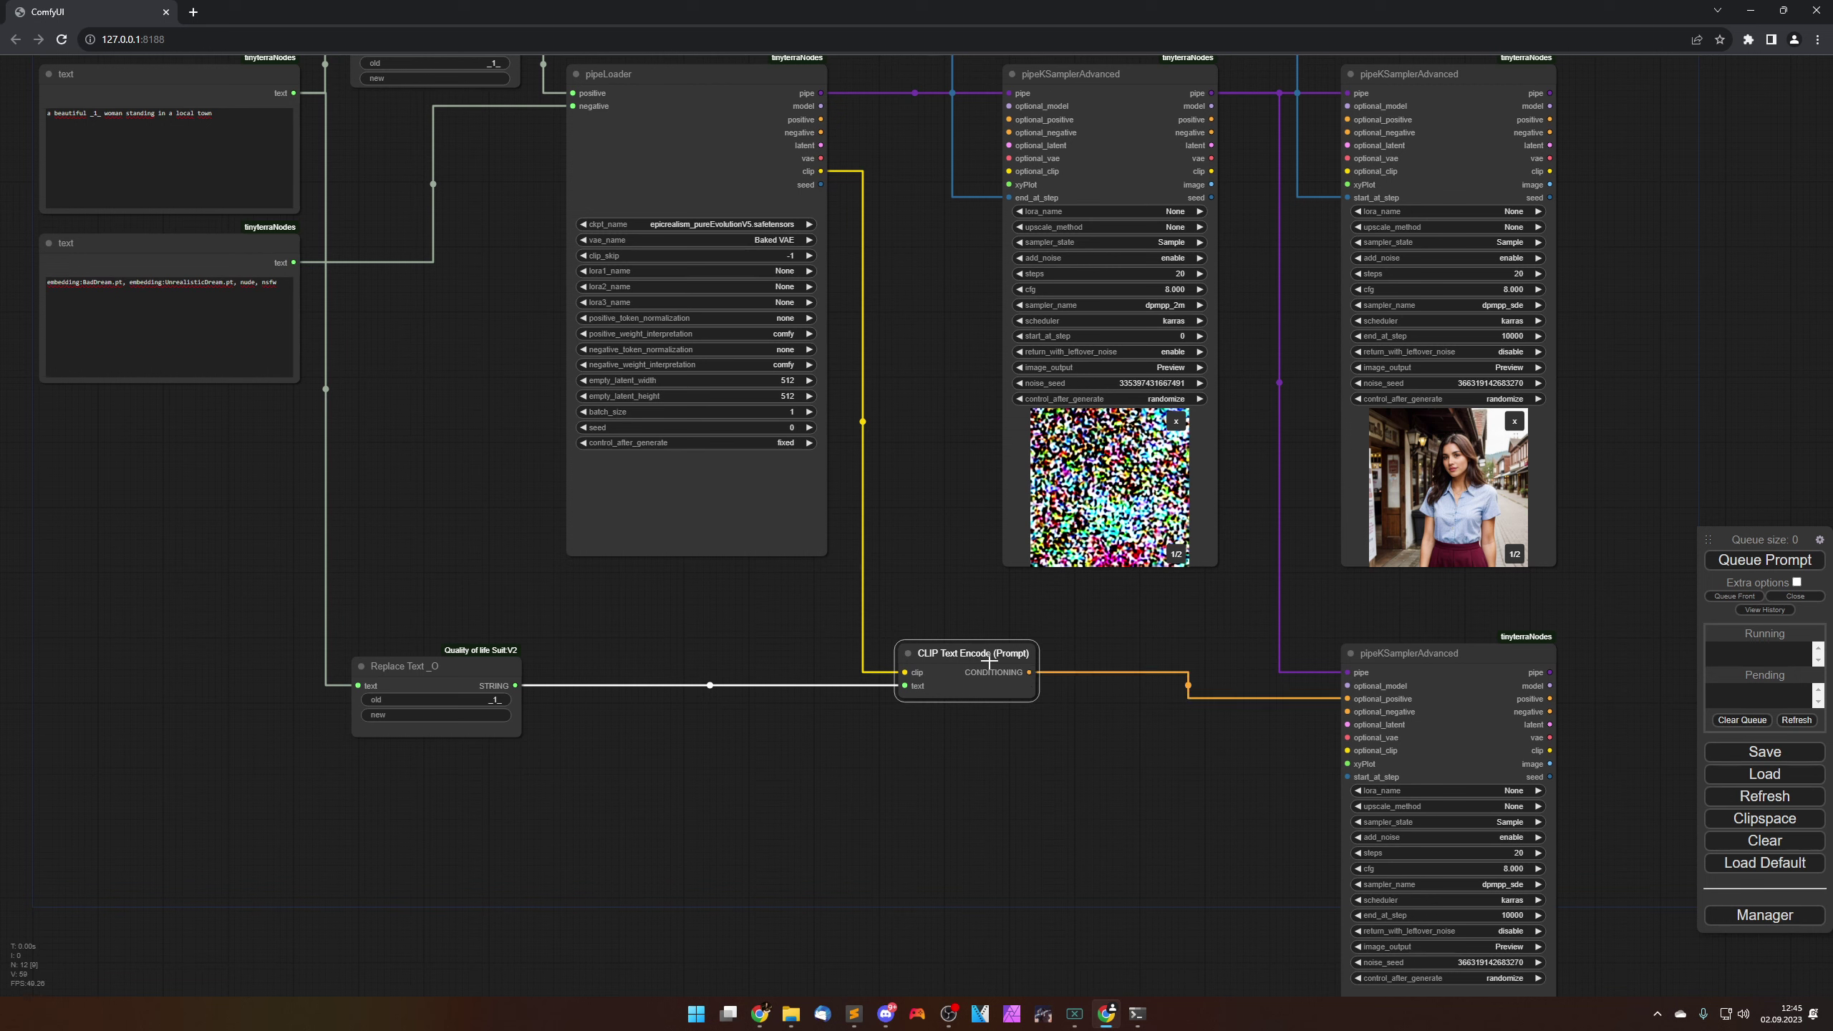
pyautogui.moveTo(988, 661); pyautogui.dragTo(965, 688)
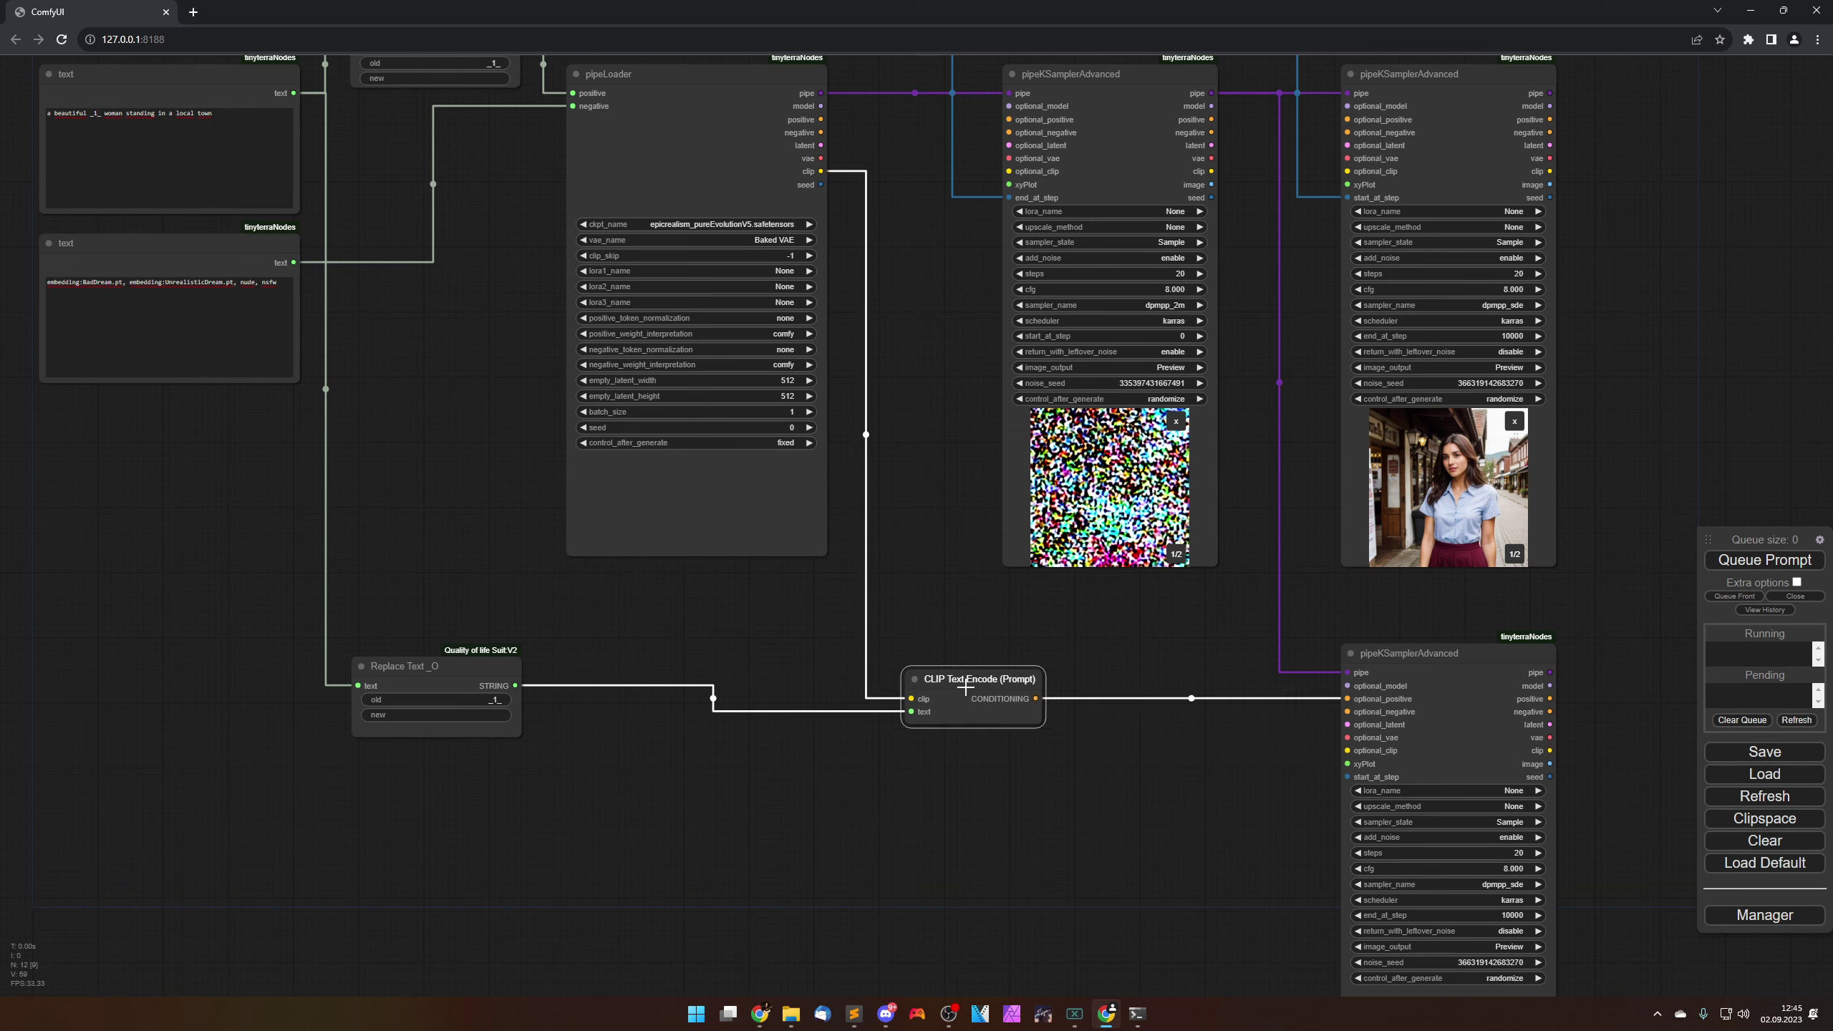
pyautogui.moveTo(448, 671); pyautogui.dragTo(446, 696)
pyautogui.click(691, 780)
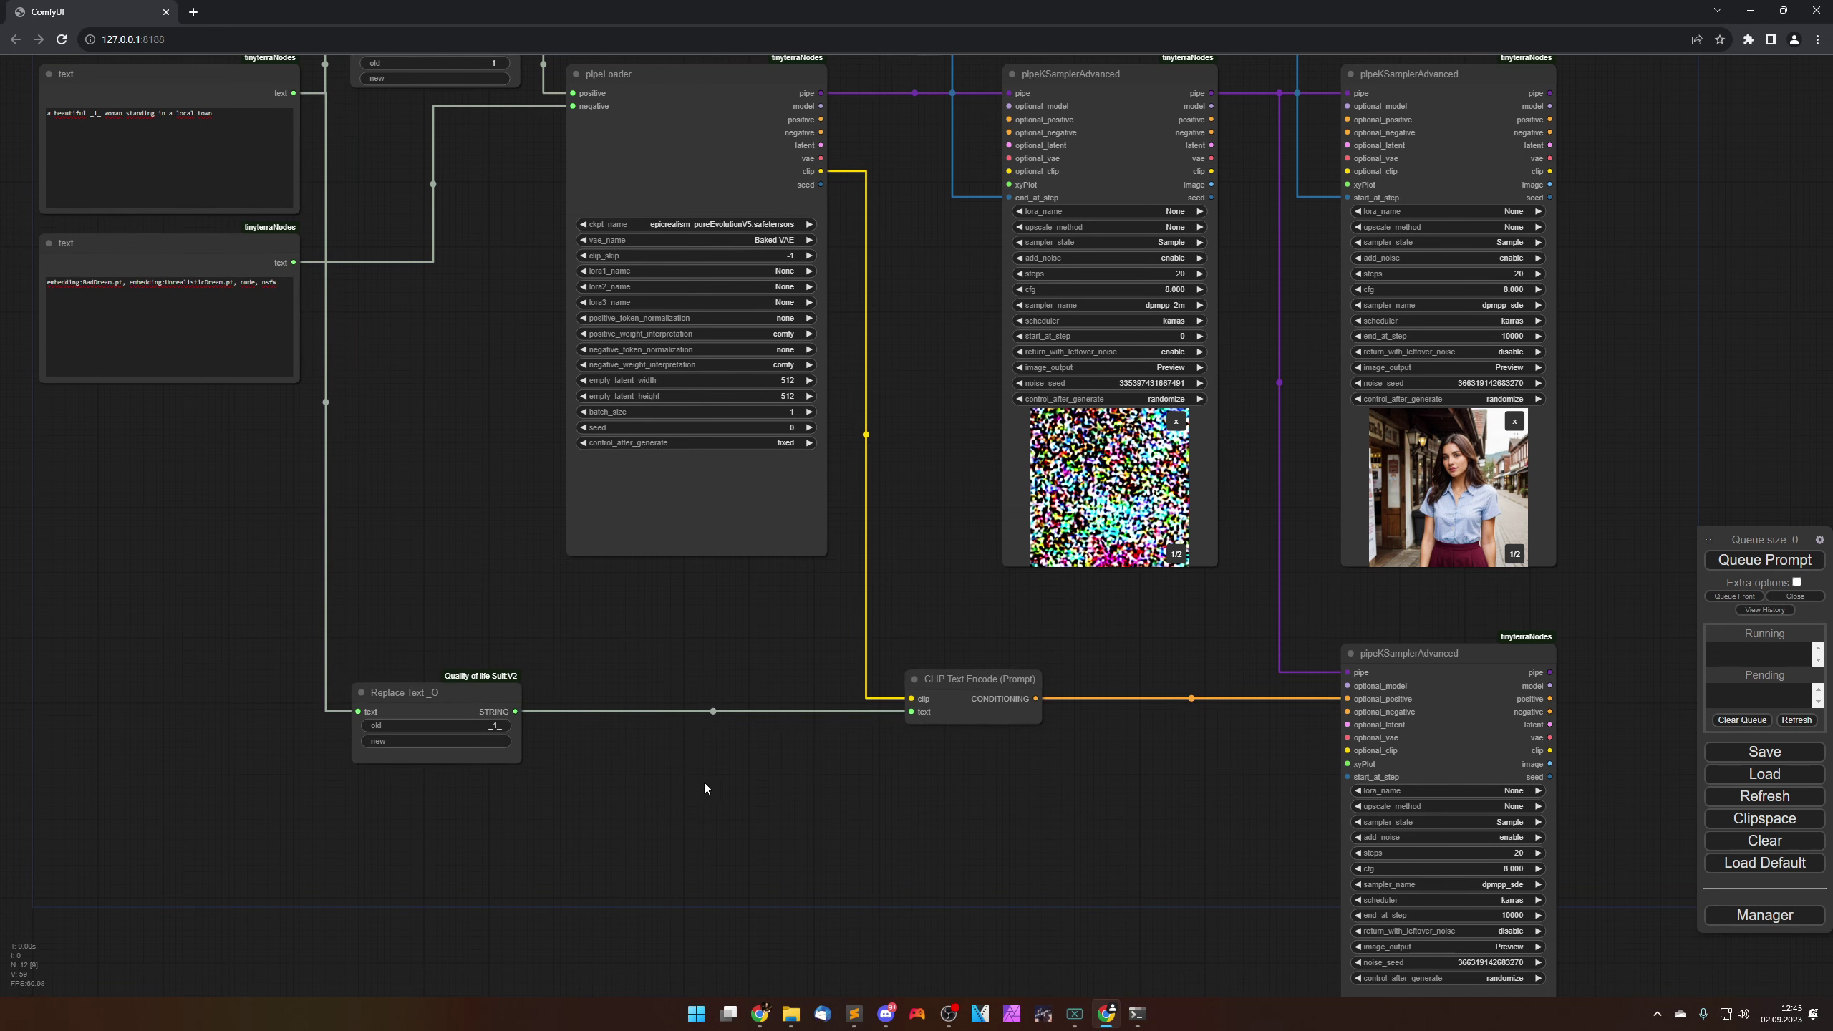
# Step: Set the new value of the lower Replace Text _O node to "african"
pyautogui.moveTo(705, 781); pyautogui.dragTo(1040, 886)
pyautogui.scroll(7, 1039, 885)
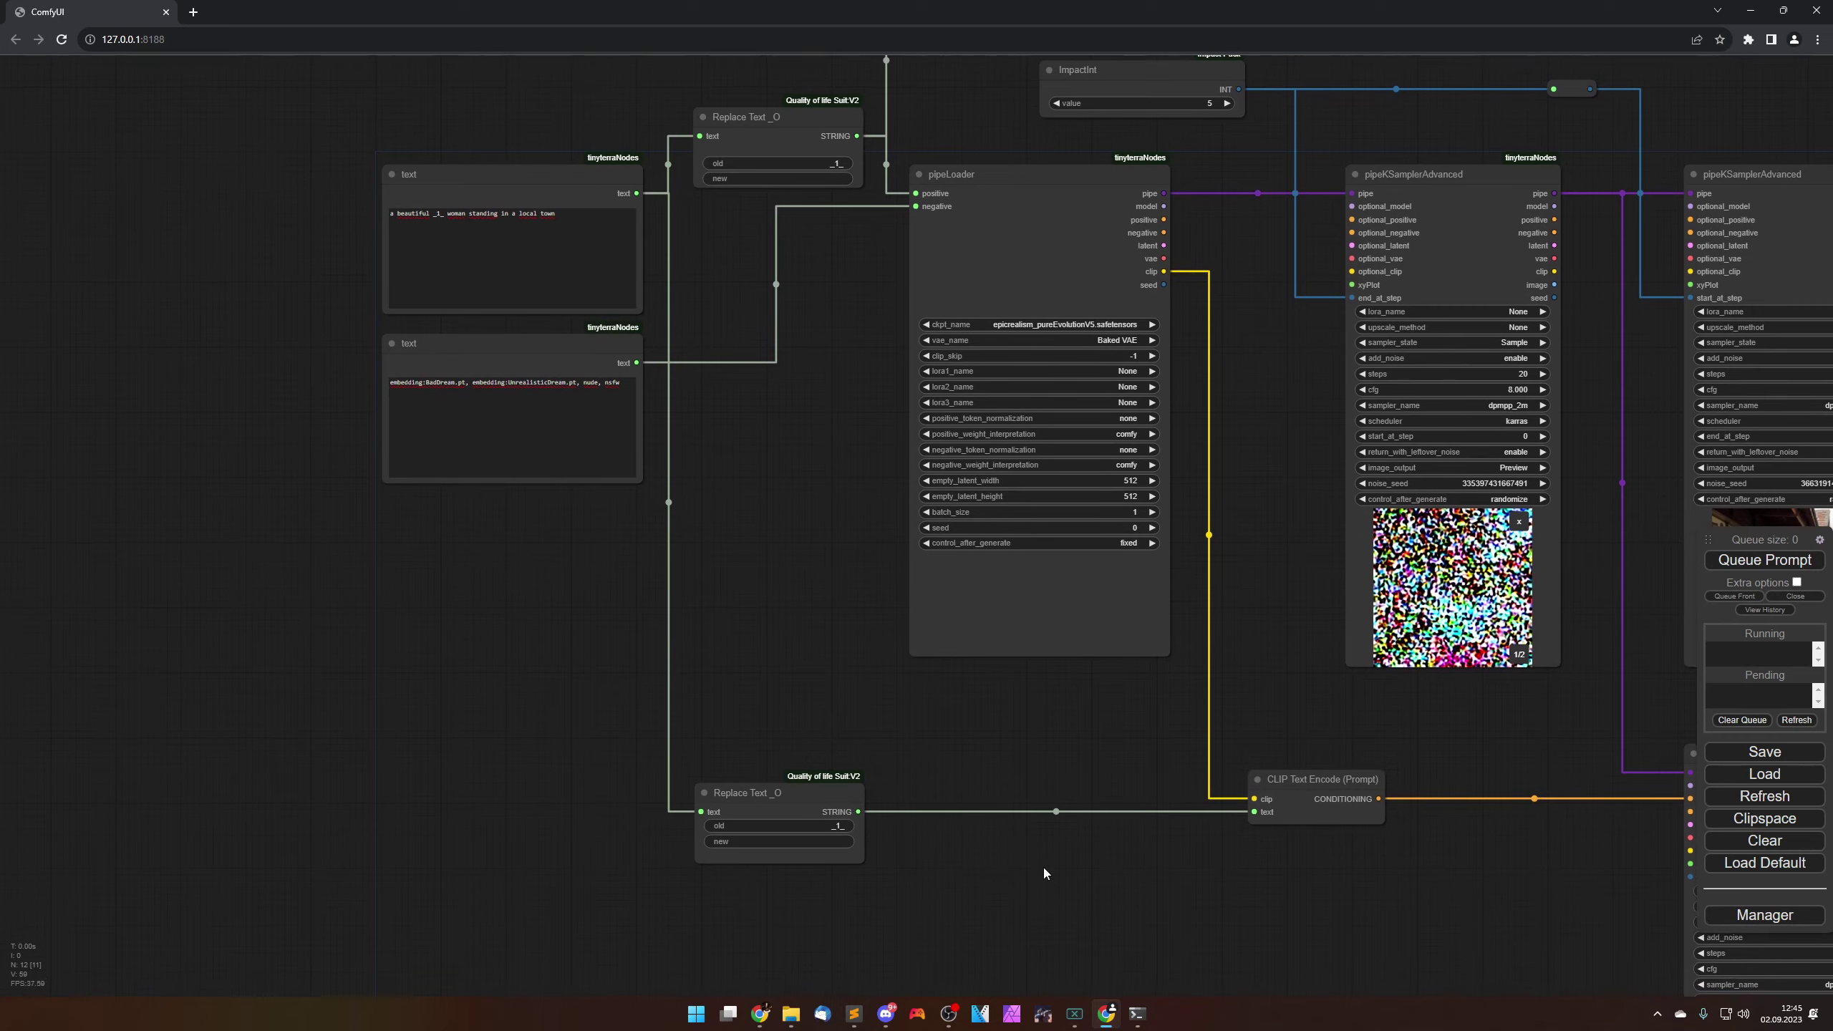
pyautogui.moveTo(899, 621); pyautogui.dragTo(931, 710)
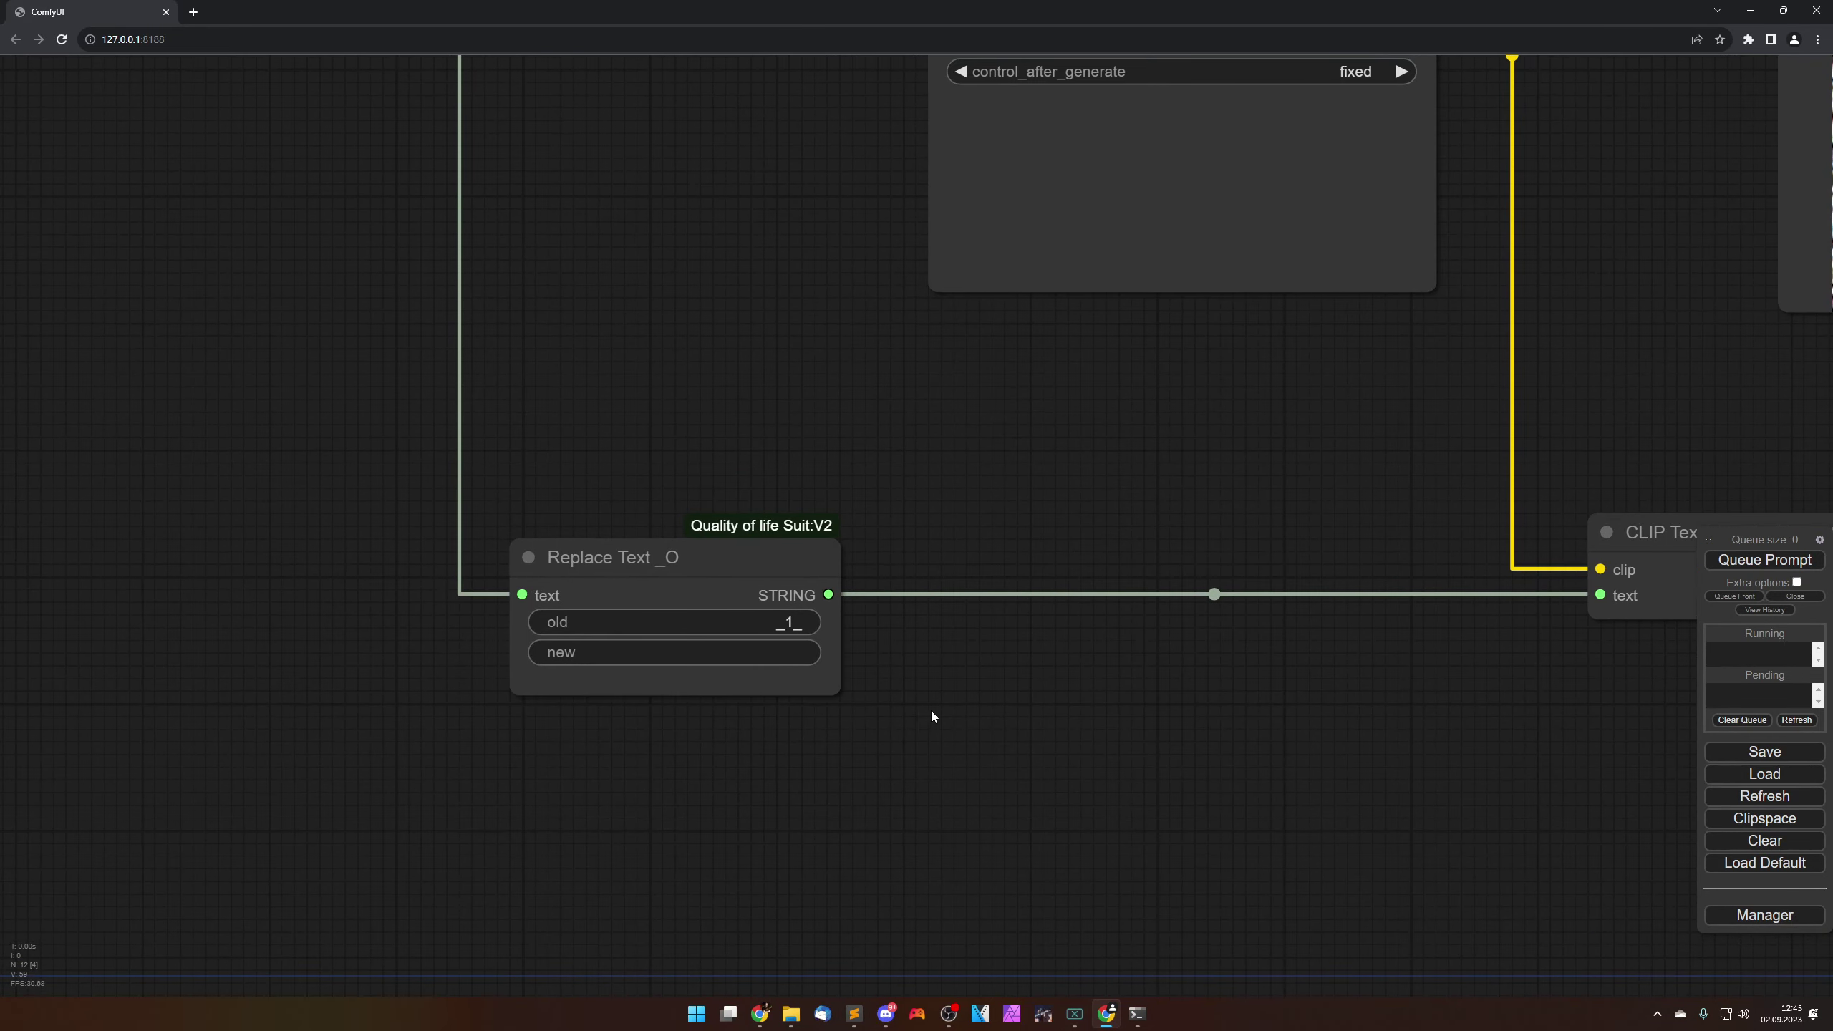
pyautogui.click(785, 652)
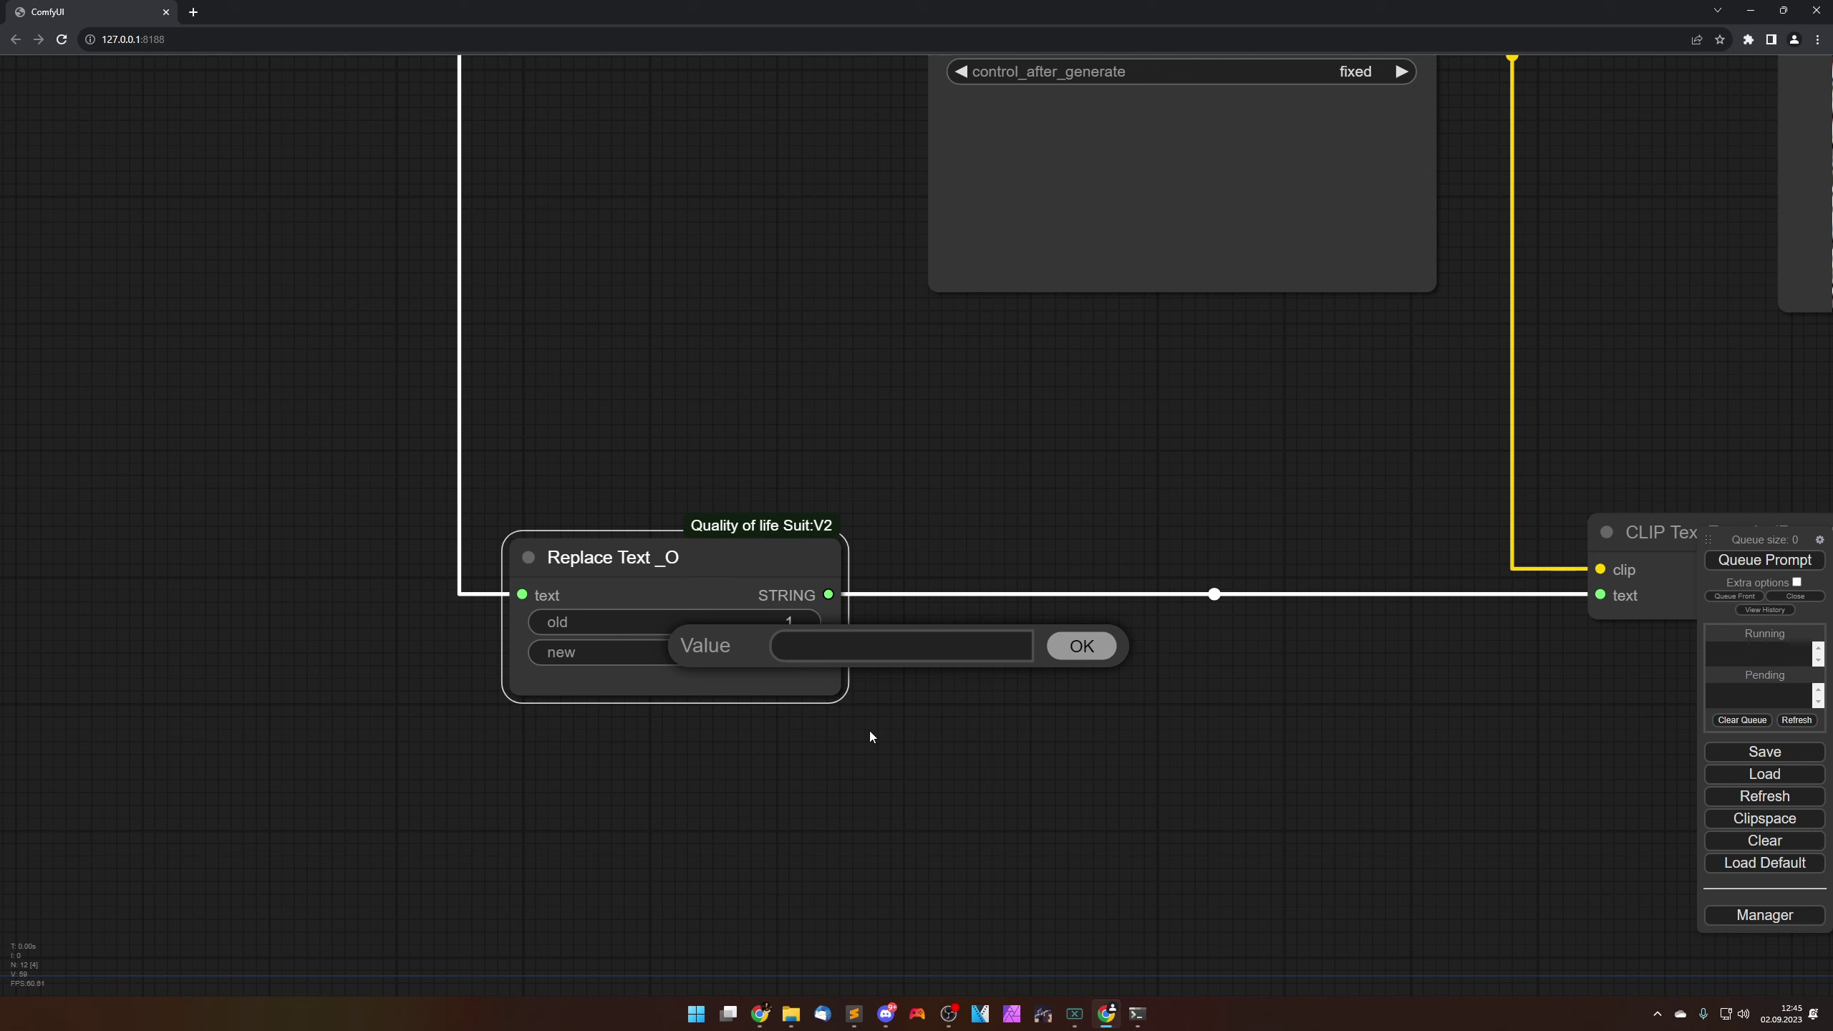
pyautogui.write('african')
pyautogui.press('Return')
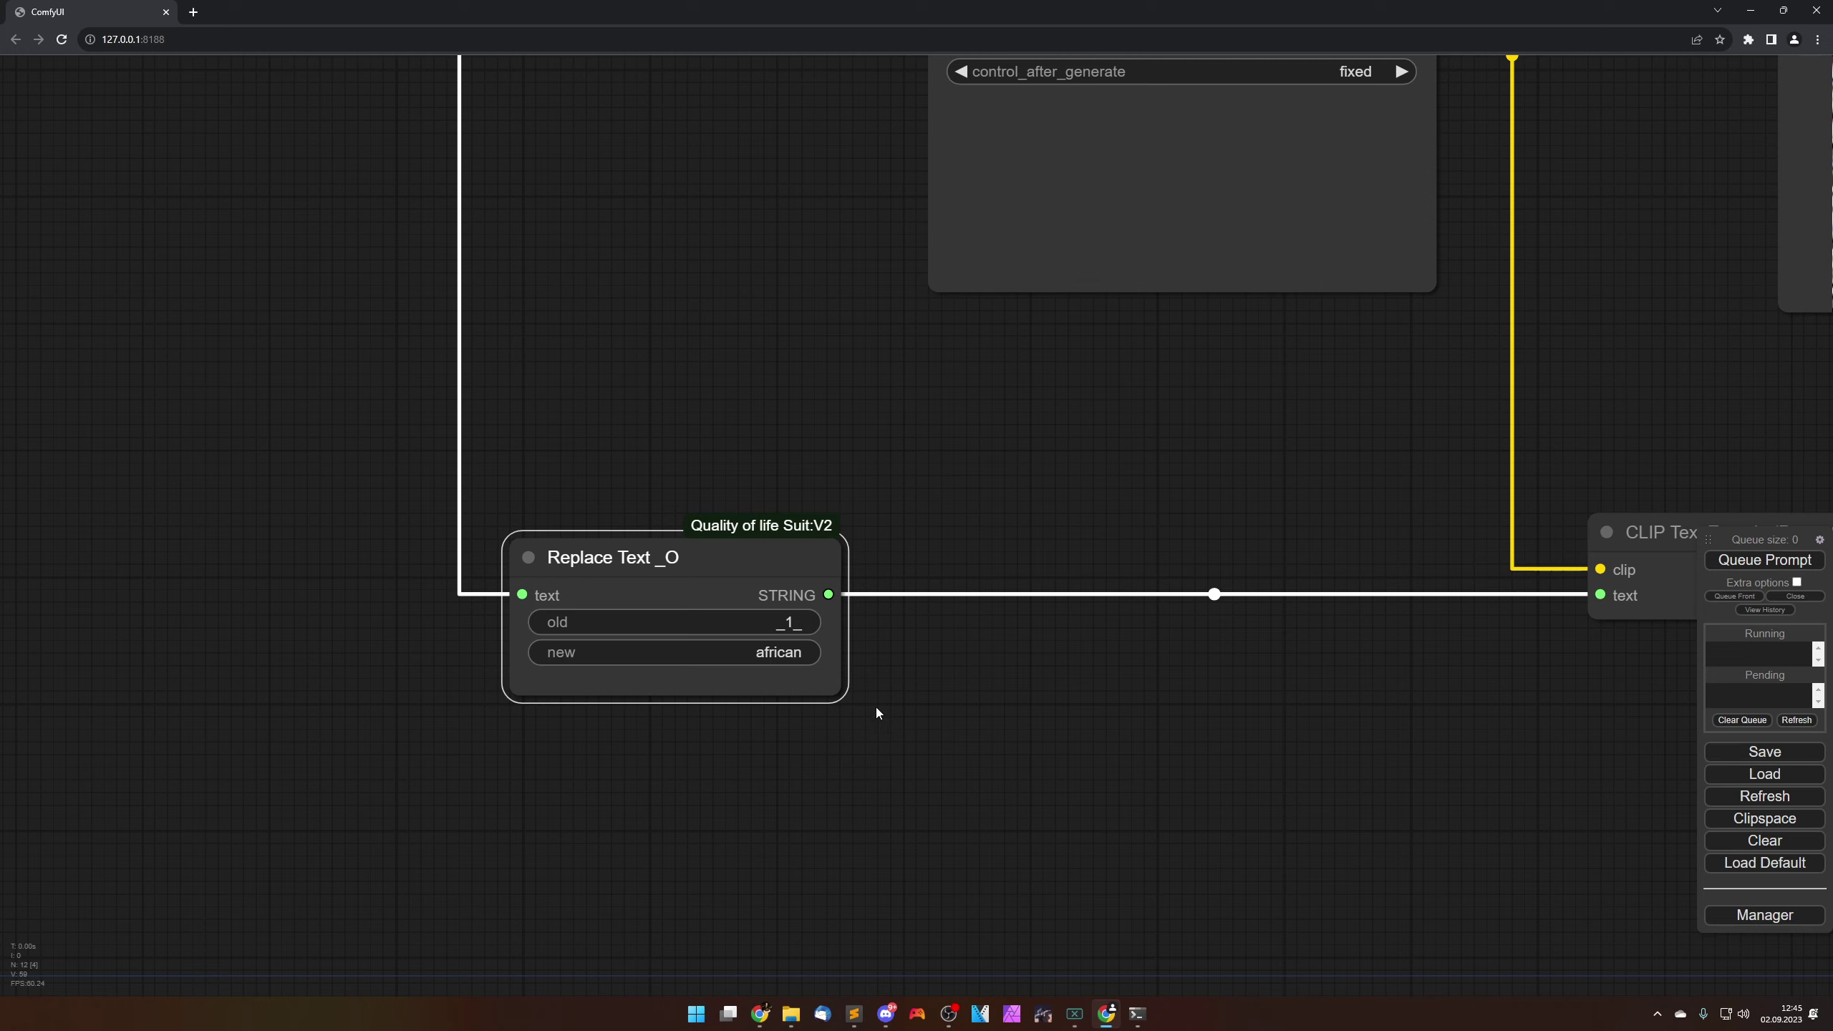
# Step: Insert a textDebug node between the lower Replace Text _O node and the CLIP Text Encode node's text input
pyautogui.scroll(-3, 876, 707)
pyautogui.click(922, 712)
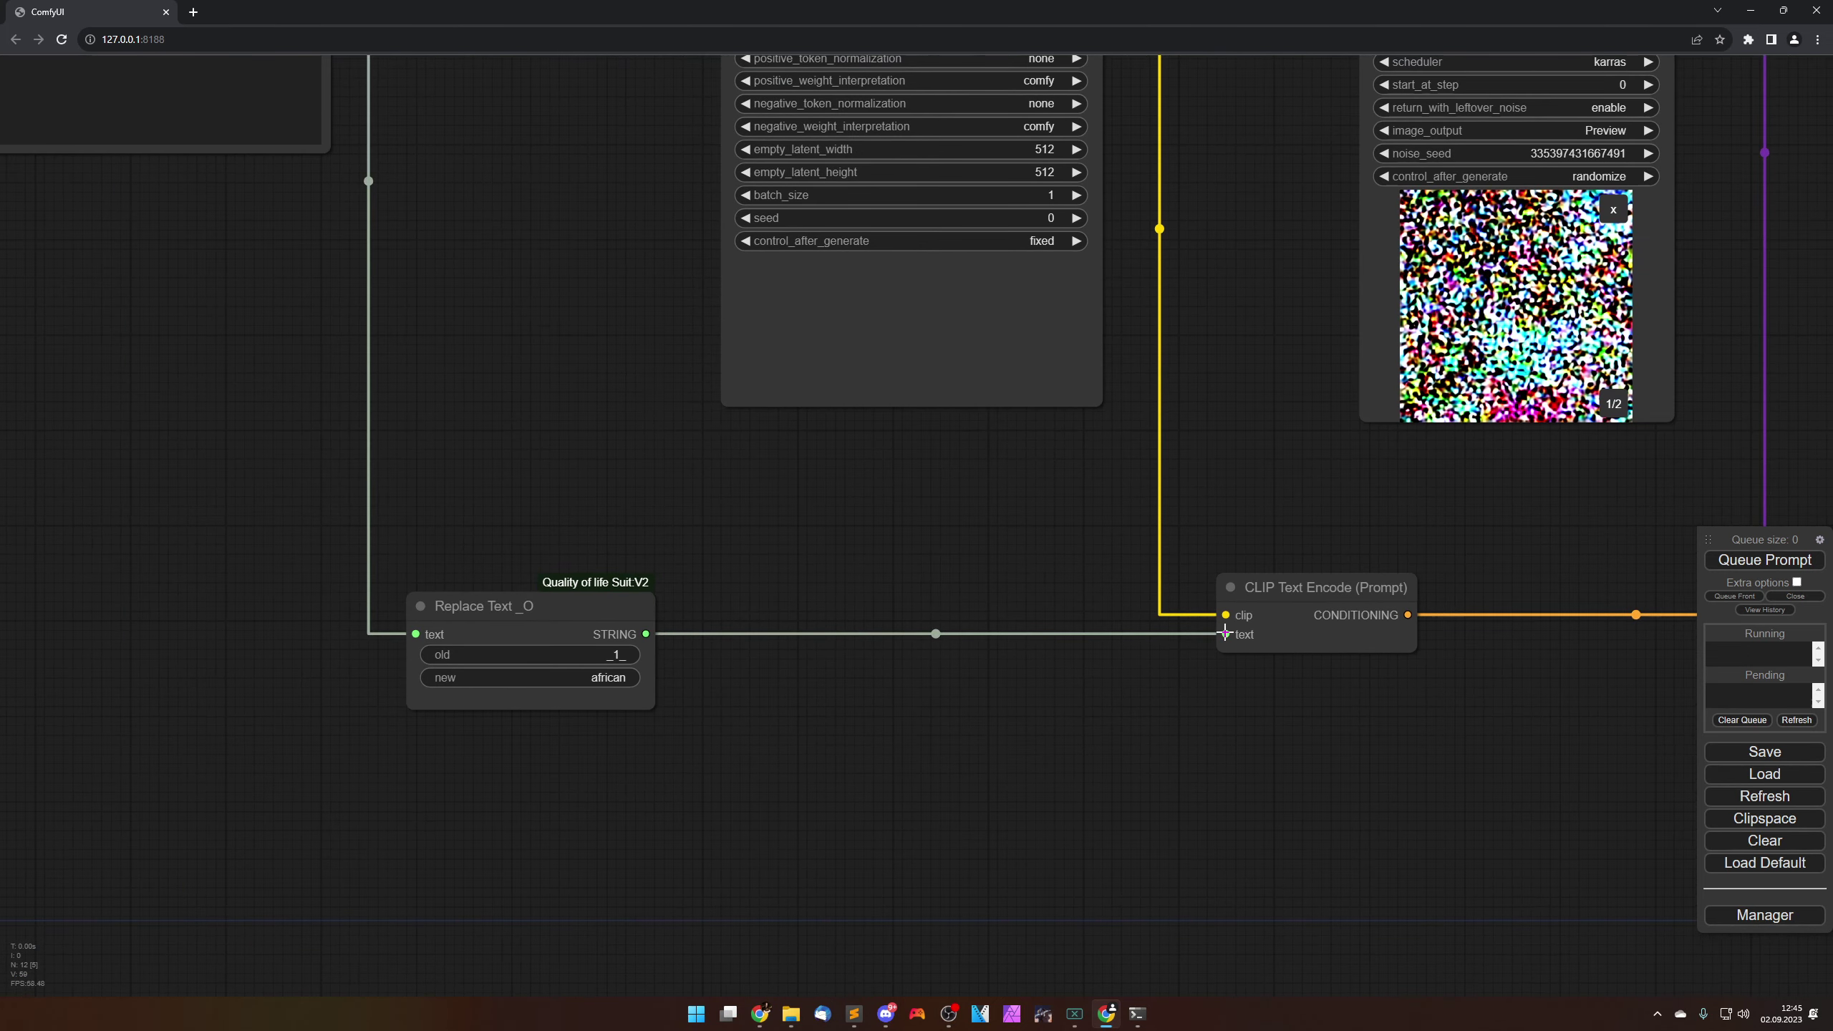
pyautogui.moveTo(1225, 633); pyautogui.dragTo(776, 732)
pyautogui.moveTo(646, 634); pyautogui.dragTo(832, 617)
pyautogui.click(775, 689)
pyautogui.moveTo(1040, 634); pyautogui.dragTo(1225, 634)
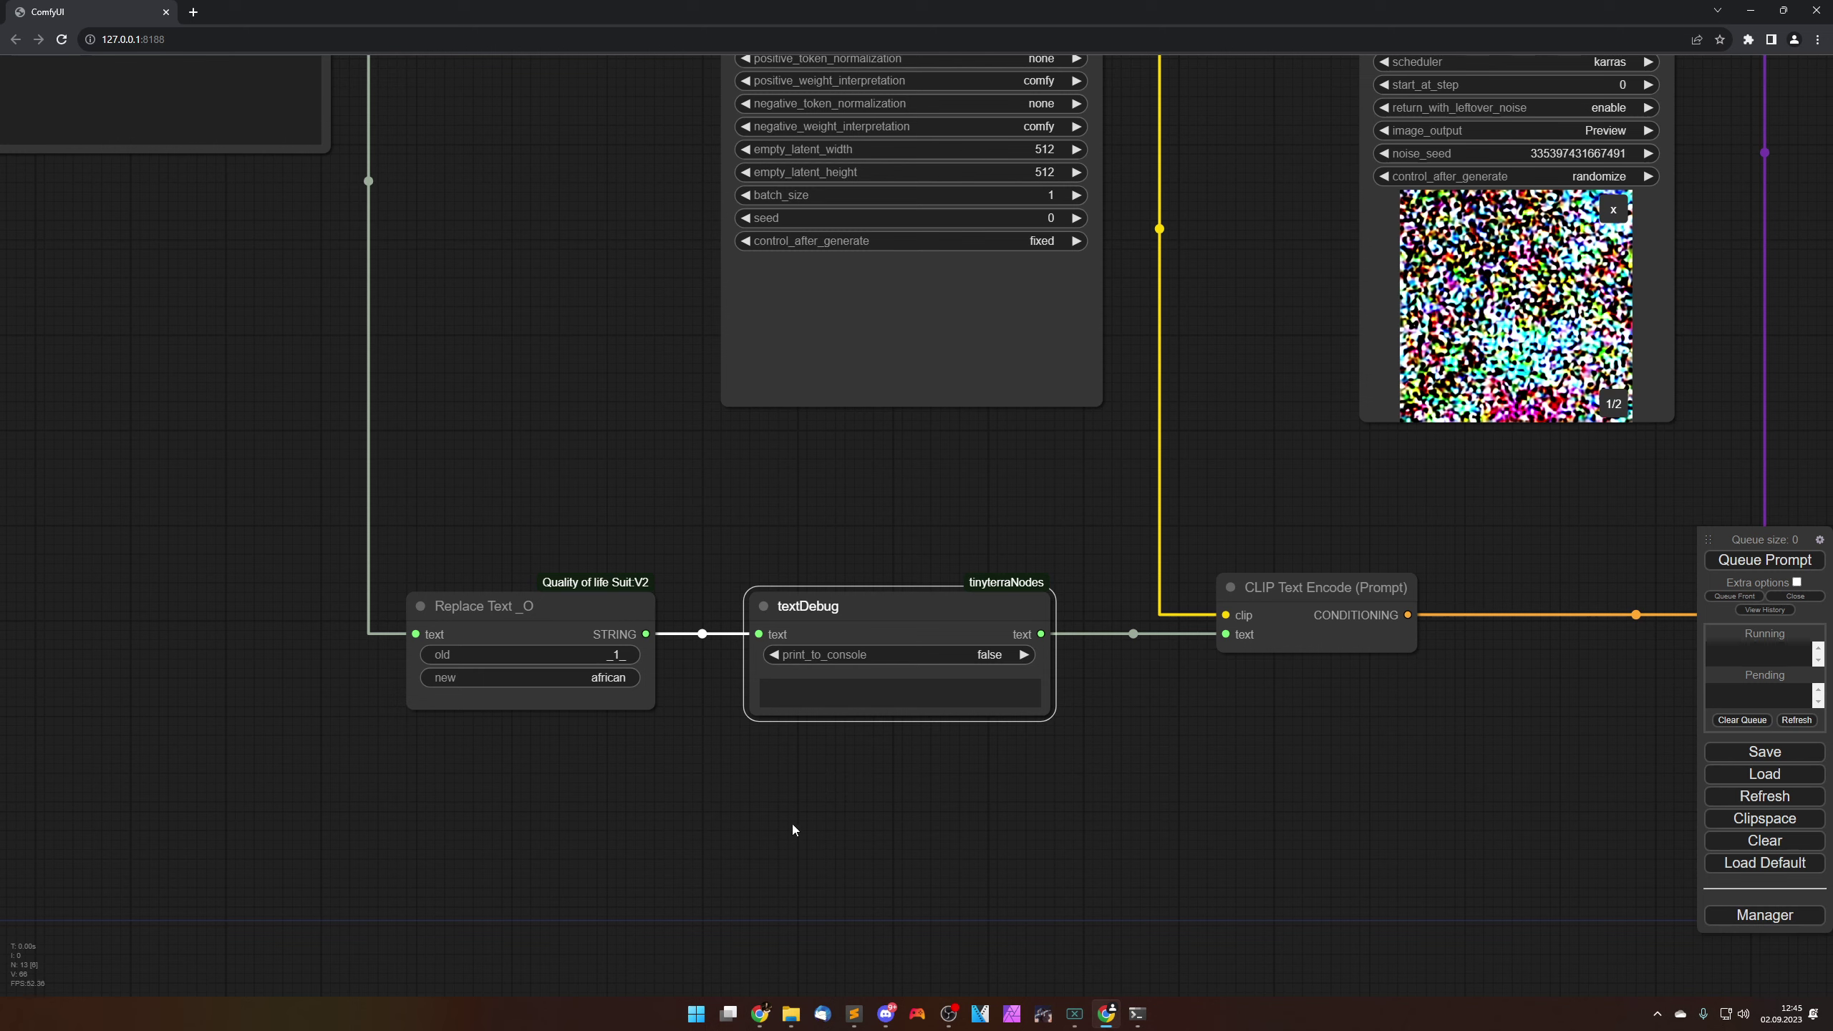
# Step: Connect the rerouted ImpactInt value to the start_at_step input of the lower pipeKSamplerAdvanced node
pyautogui.scroll(-7, 708, 851)
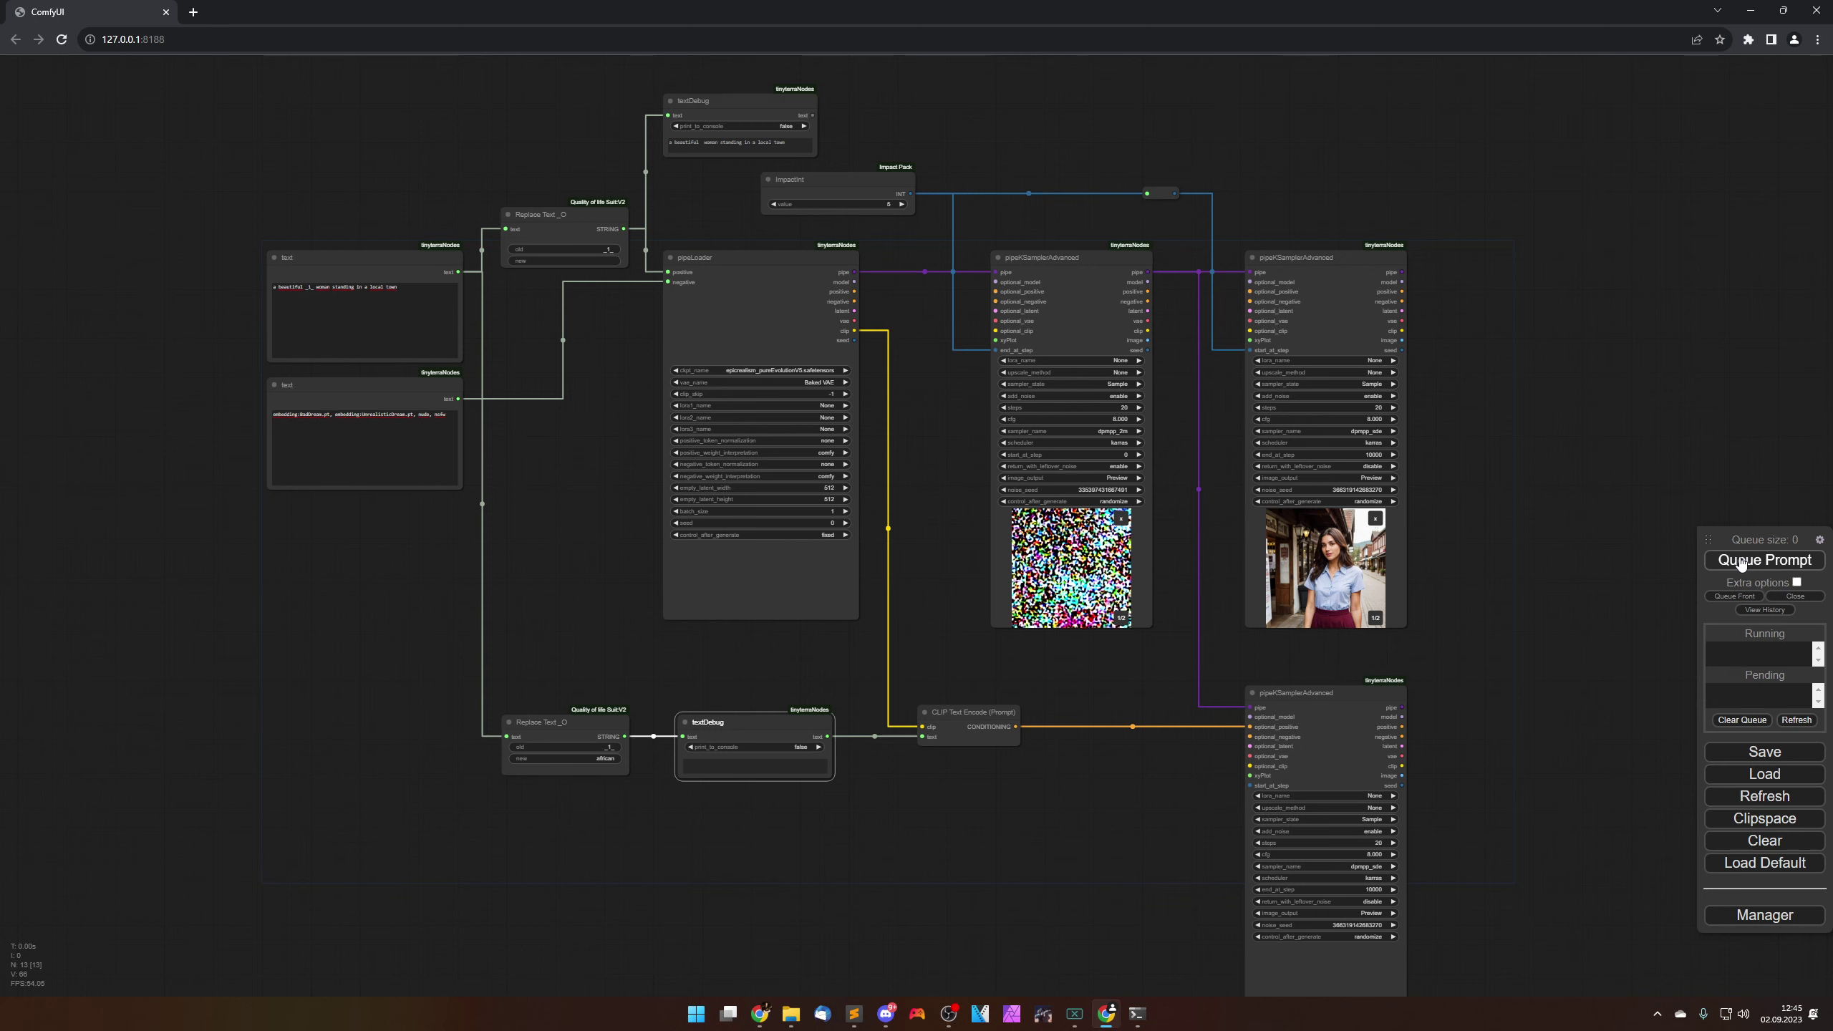
pyautogui.moveTo(1488, 746); pyautogui.dragTo(1456, 634)
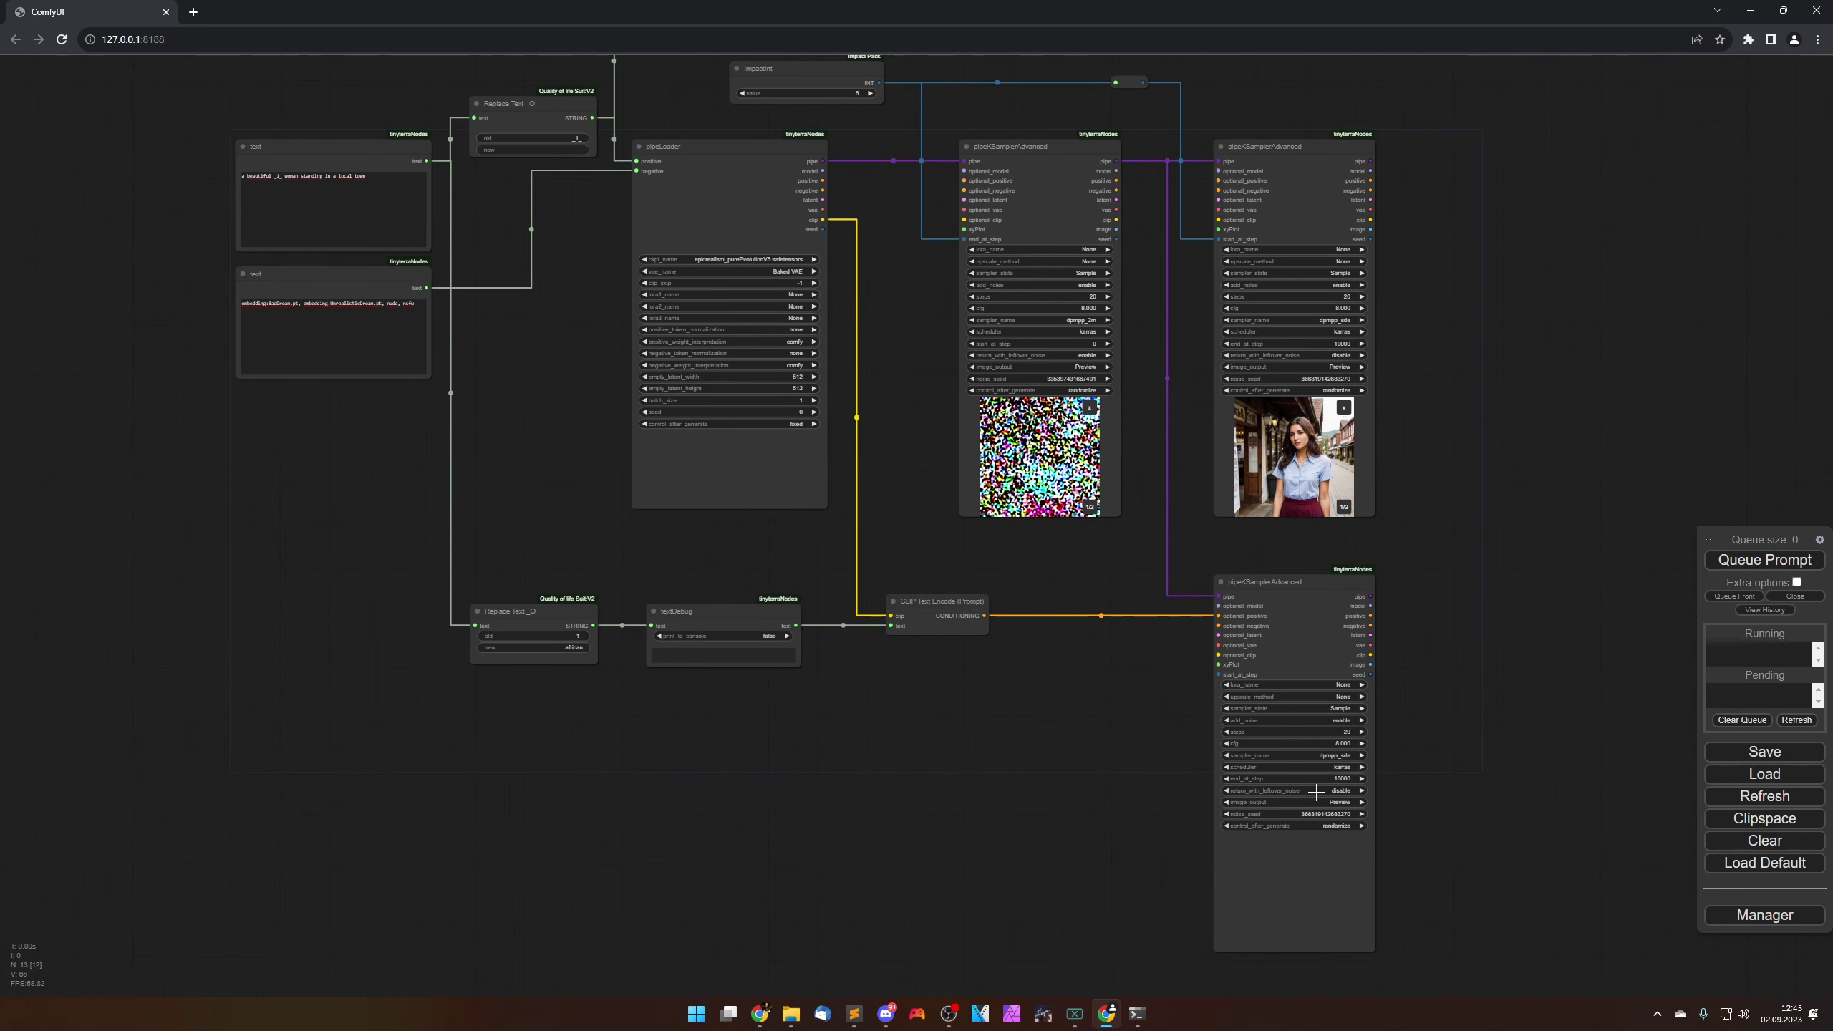
pyautogui.moveTo(1514, 452); pyautogui.dragTo(1505, 507)
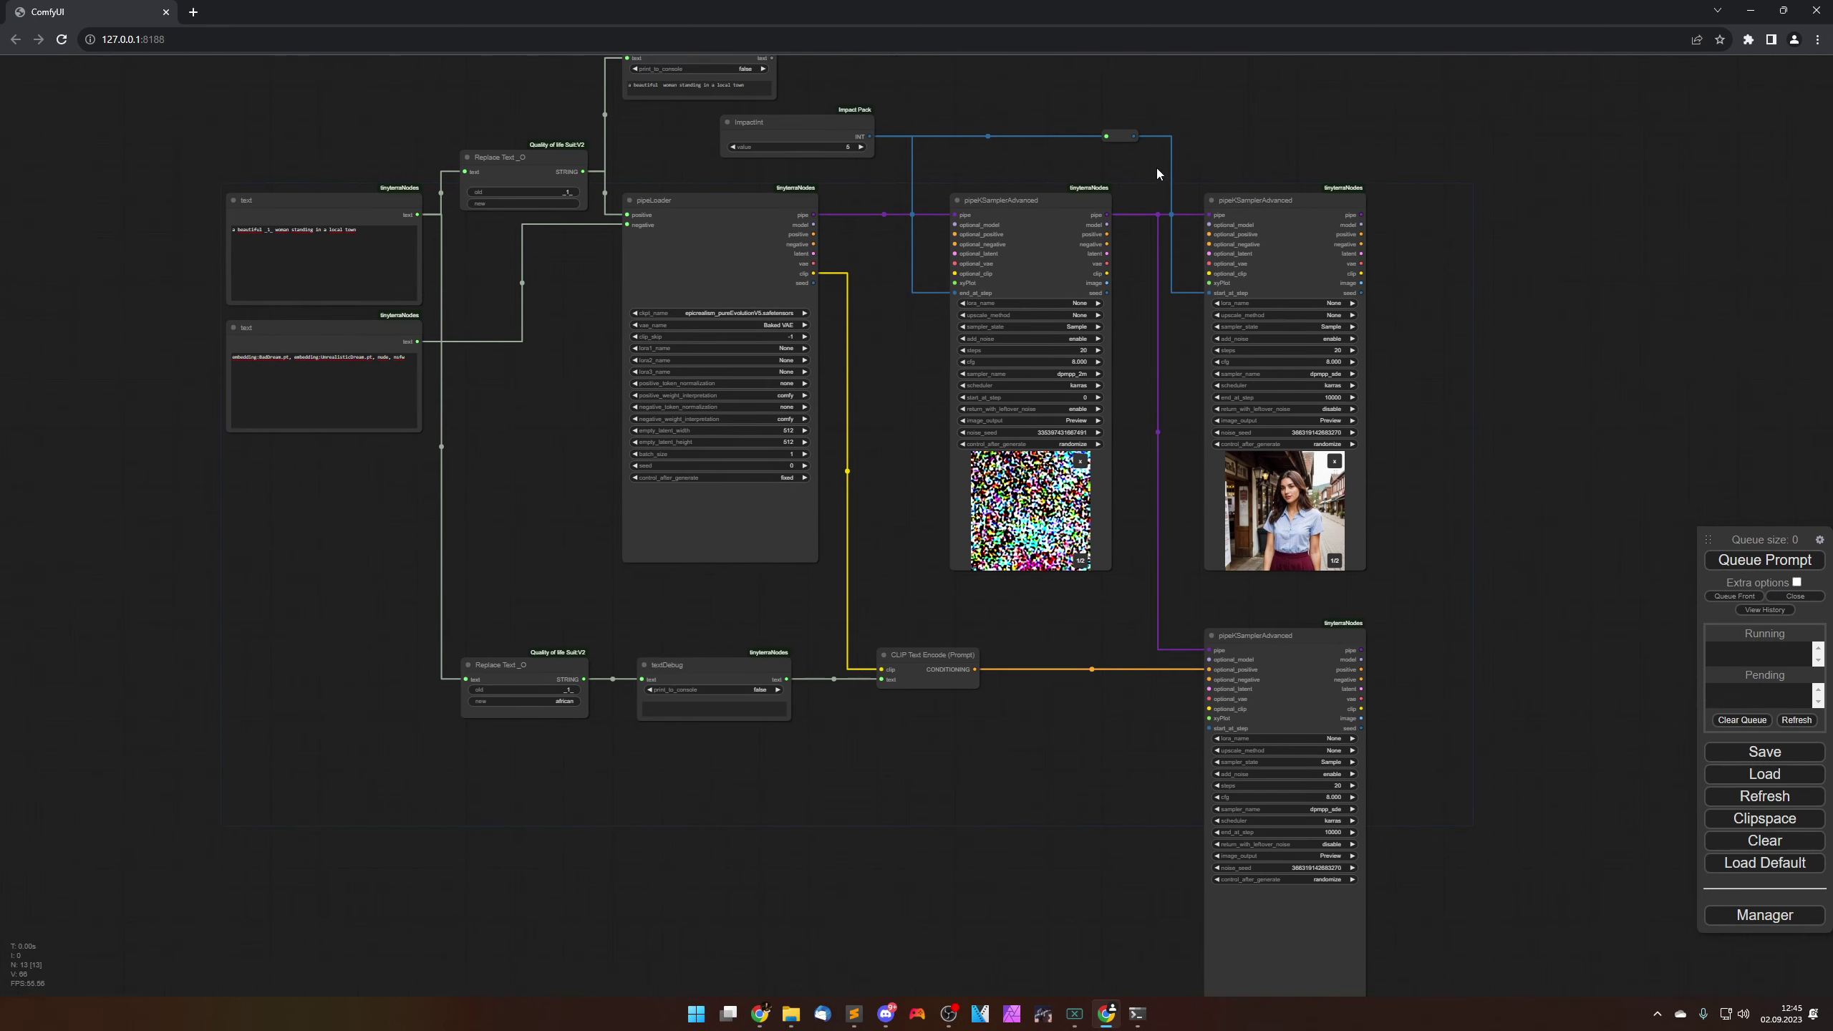
pyautogui.moveTo(1133, 138); pyautogui.dragTo(1207, 731)
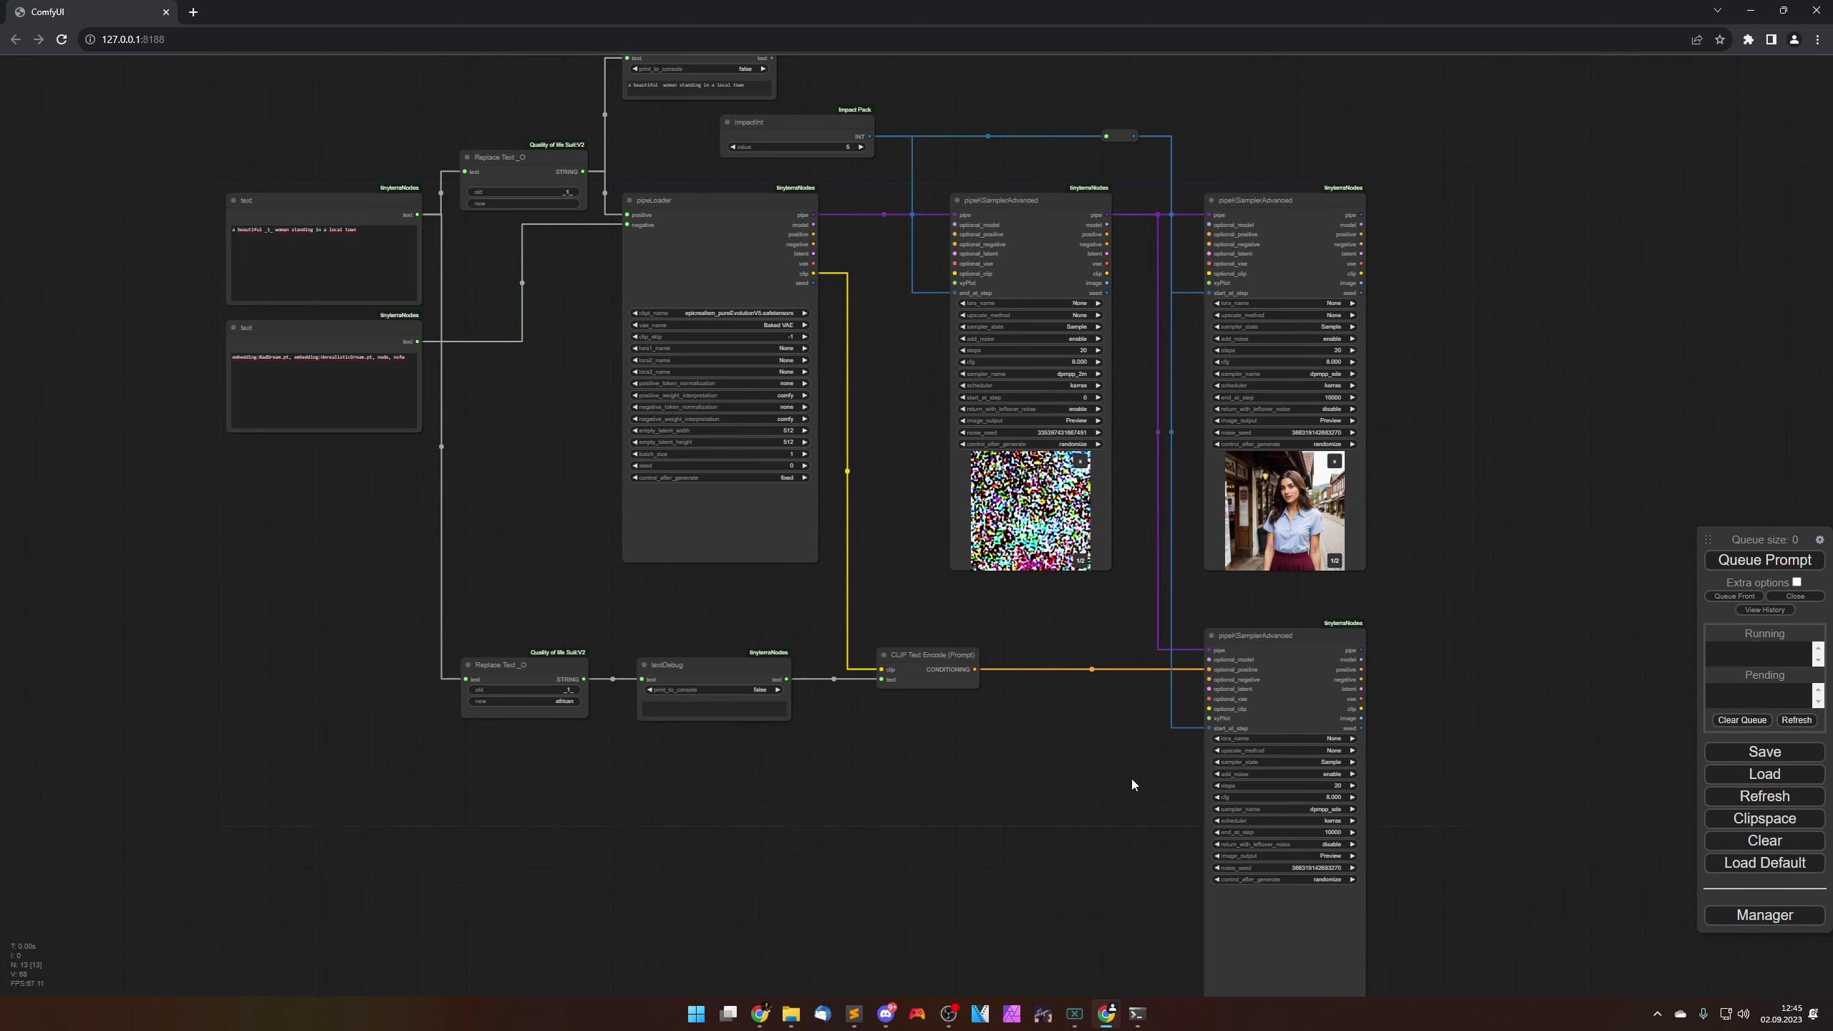
pyautogui.moveTo(1131, 780); pyautogui.dragTo(1136, 802)
pyautogui.scroll(-1, 1137, 802)
# Step: Queue the prompt and compare the two textDebug texts and the final previews of the upper and lower sampler branches
pyautogui.click(1746, 561)
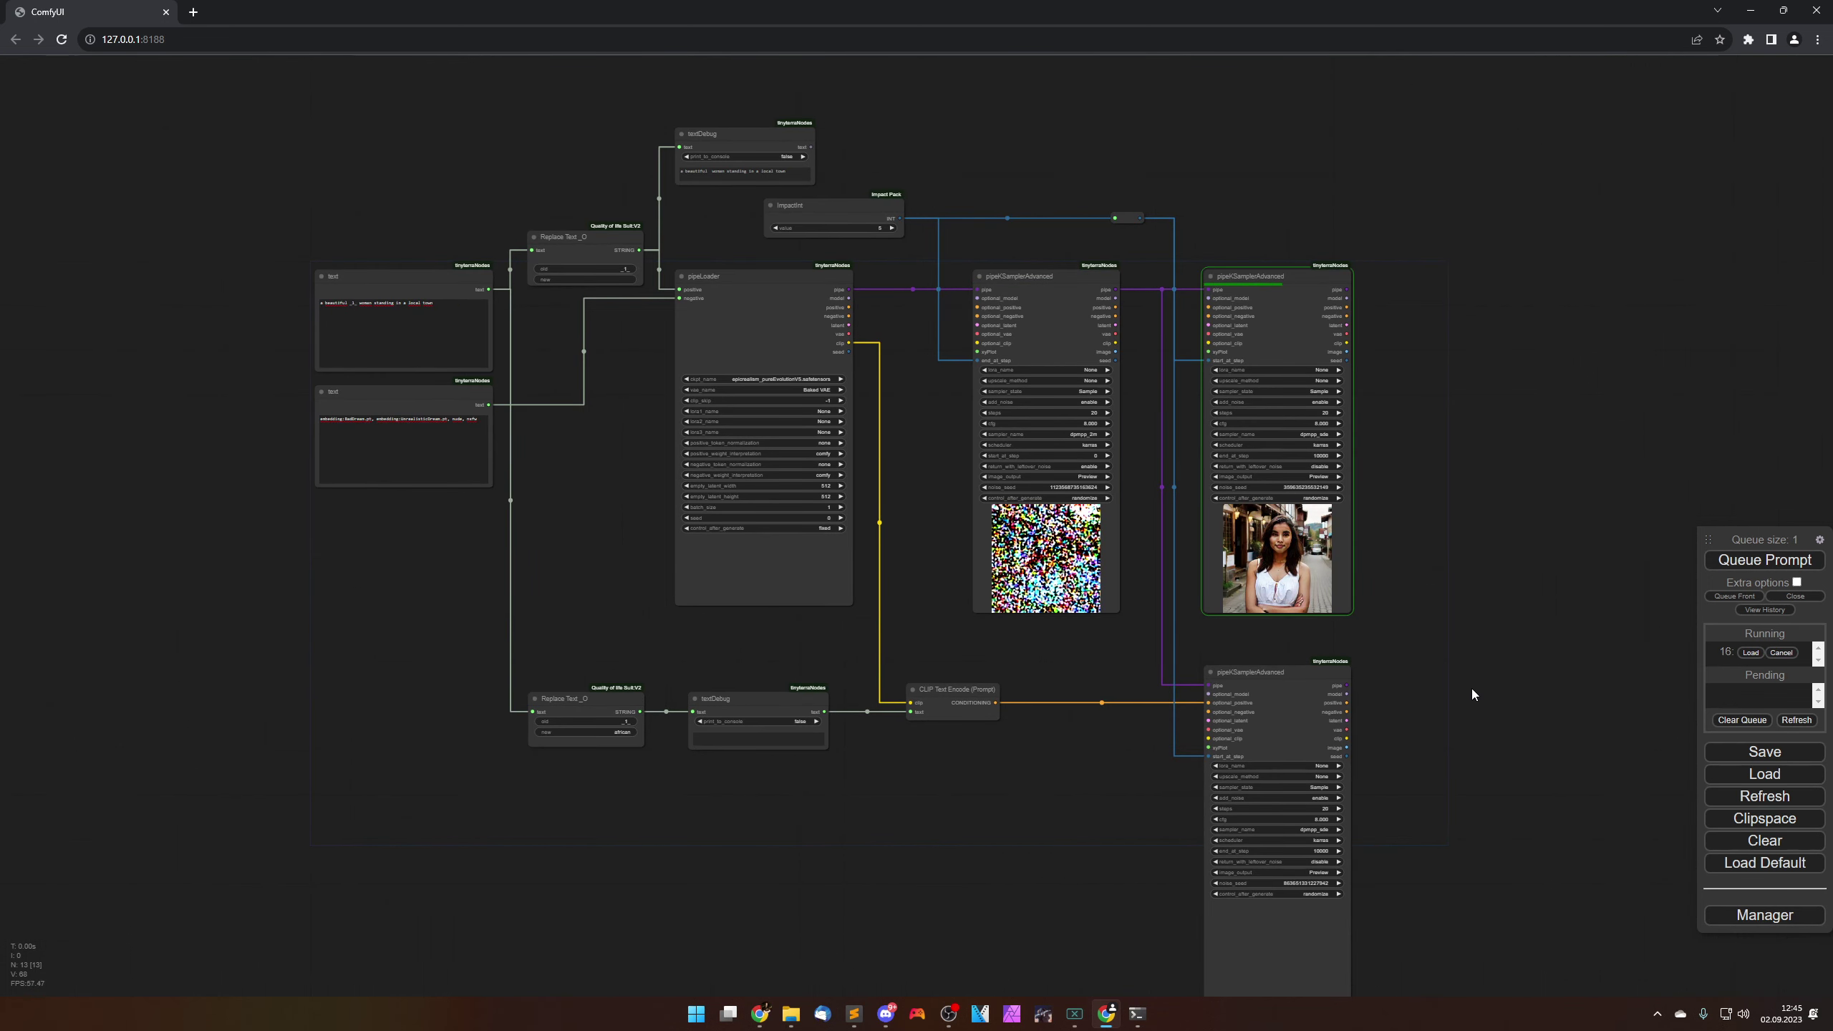
pyautogui.scroll(7, 1380, 744)
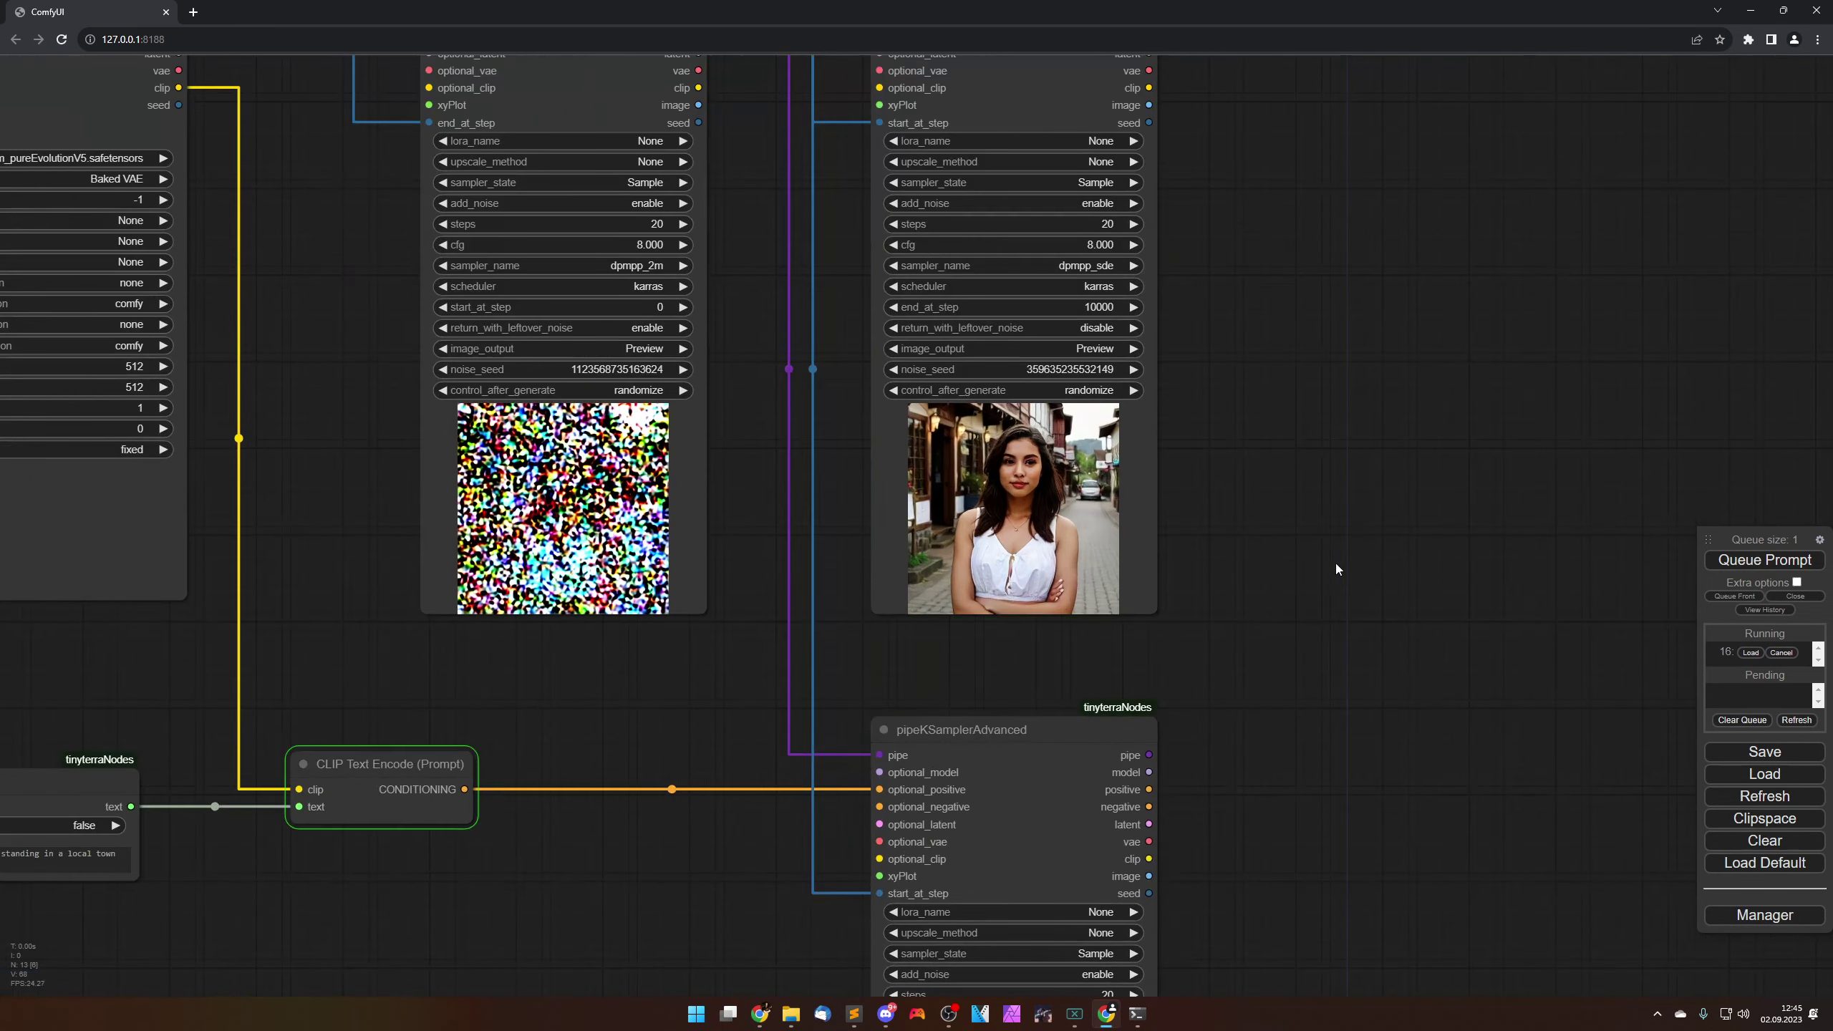
pyautogui.moveTo(1335, 563); pyautogui.dragTo(1377, 804)
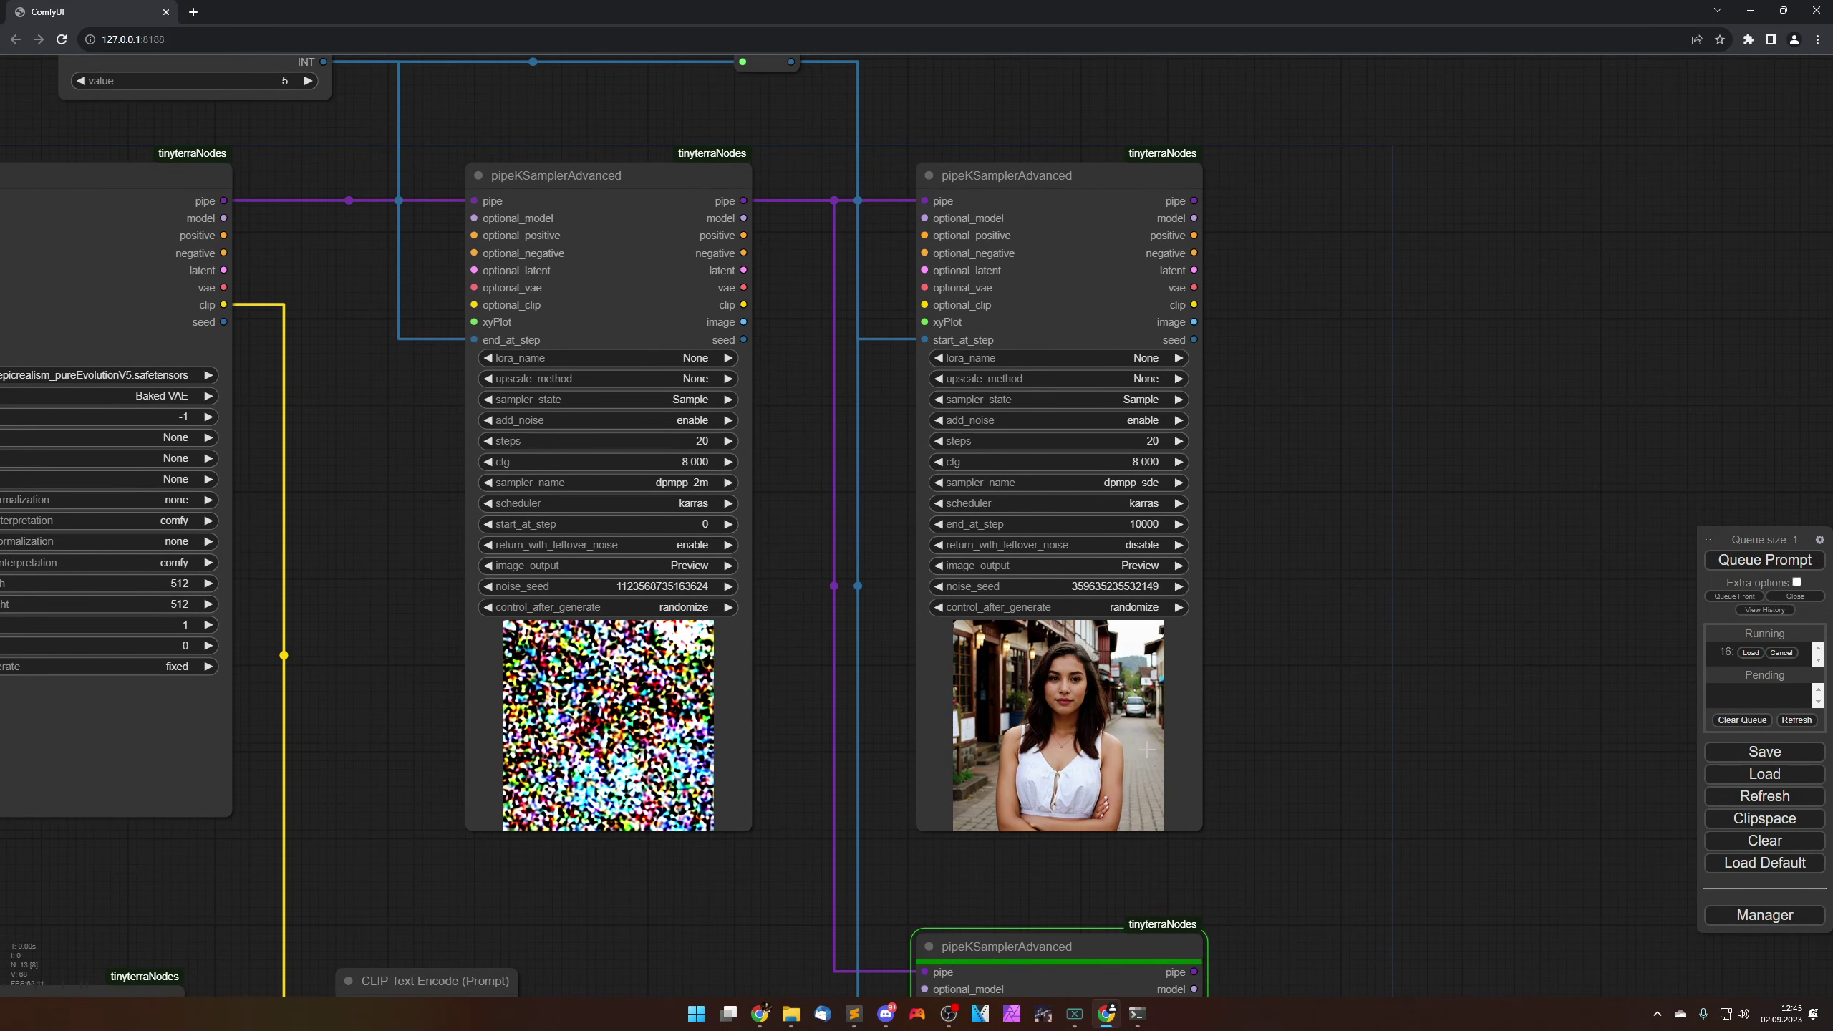
pyautogui.moveTo(1303, 786); pyautogui.dragTo(1311, 763)
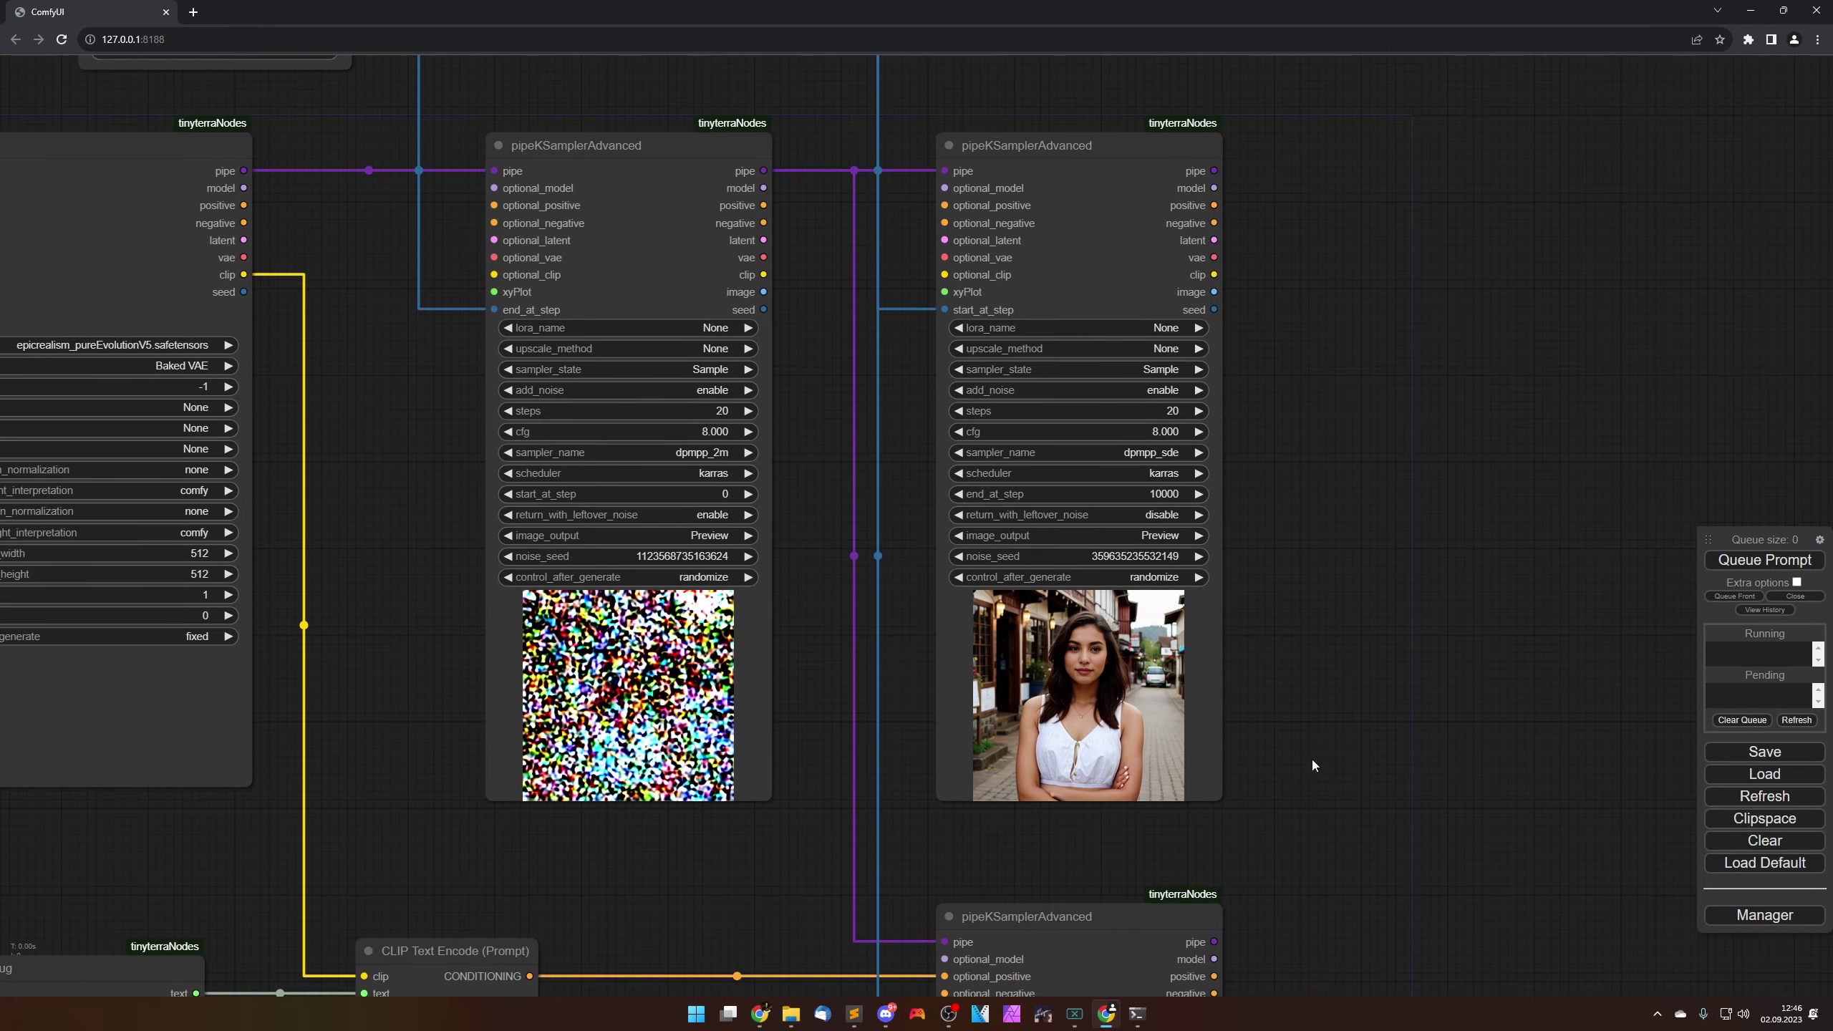
pyautogui.moveTo(448, 504); pyautogui.dragTo(743, 740)
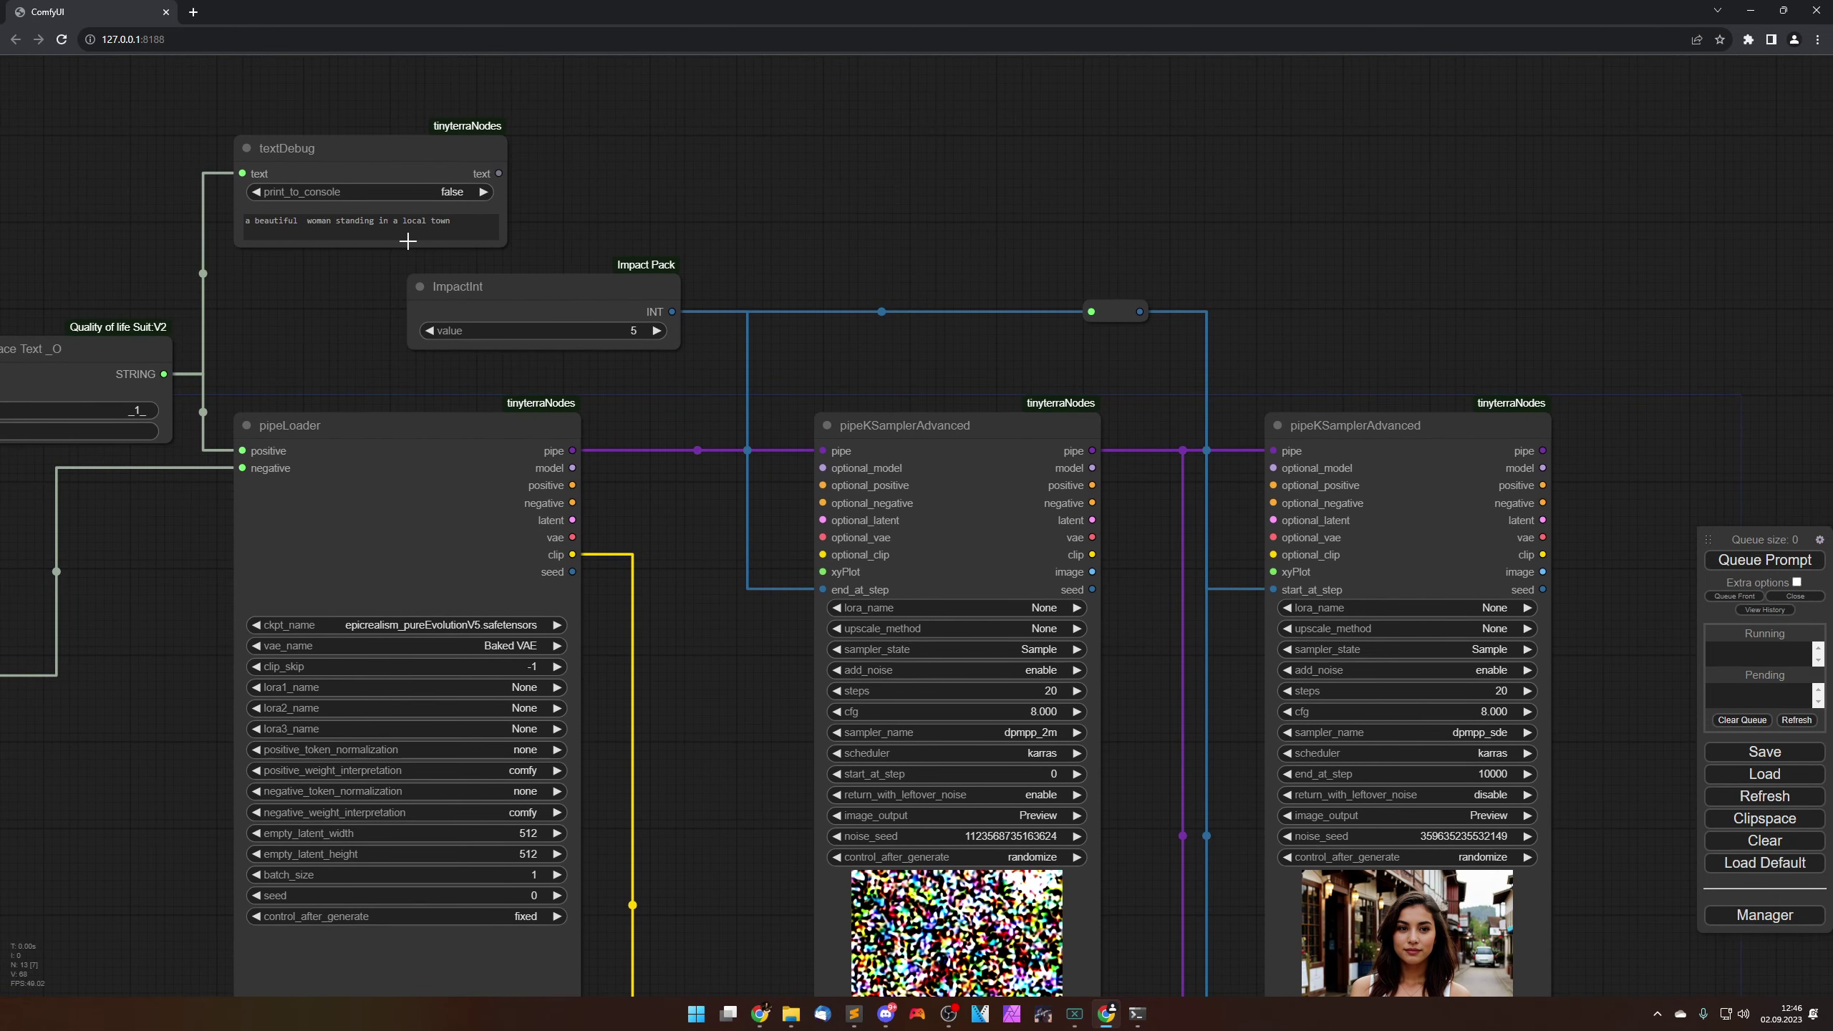
pyautogui.moveTo(704, 798); pyautogui.dragTo(433, 425)
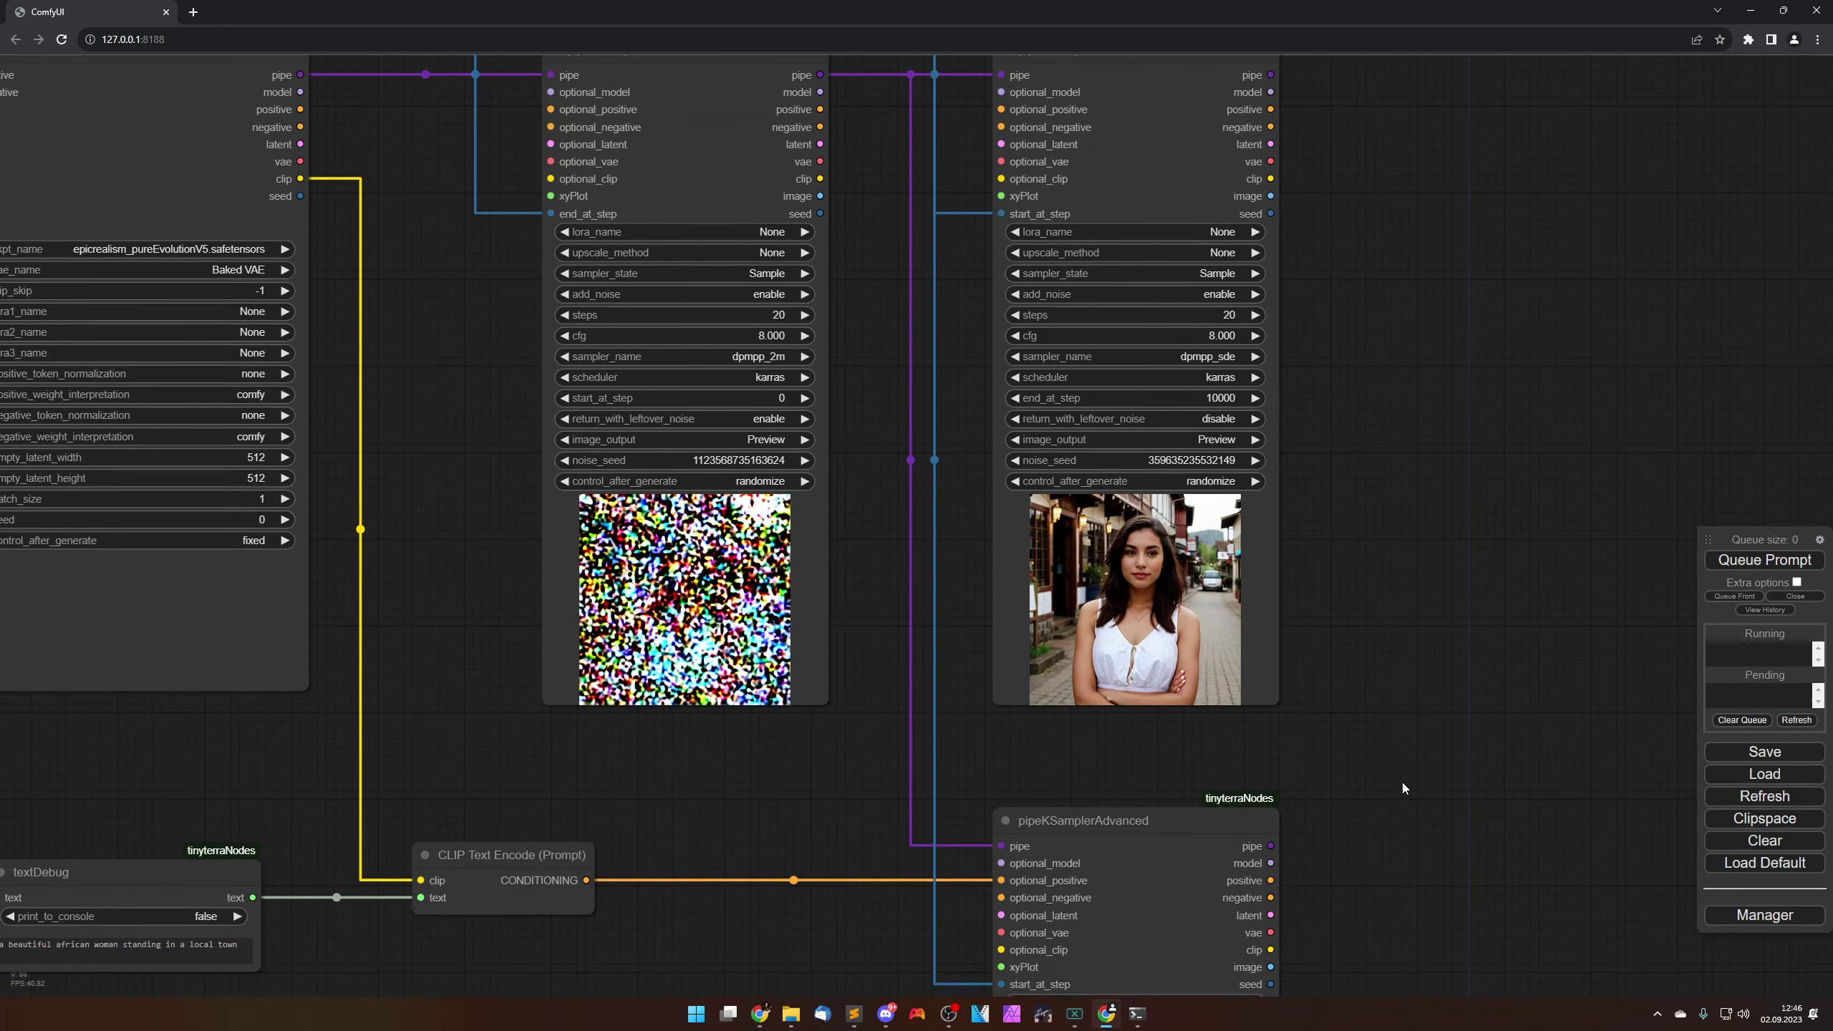
pyautogui.moveTo(1406, 818); pyautogui.dragTo(1290, 229)
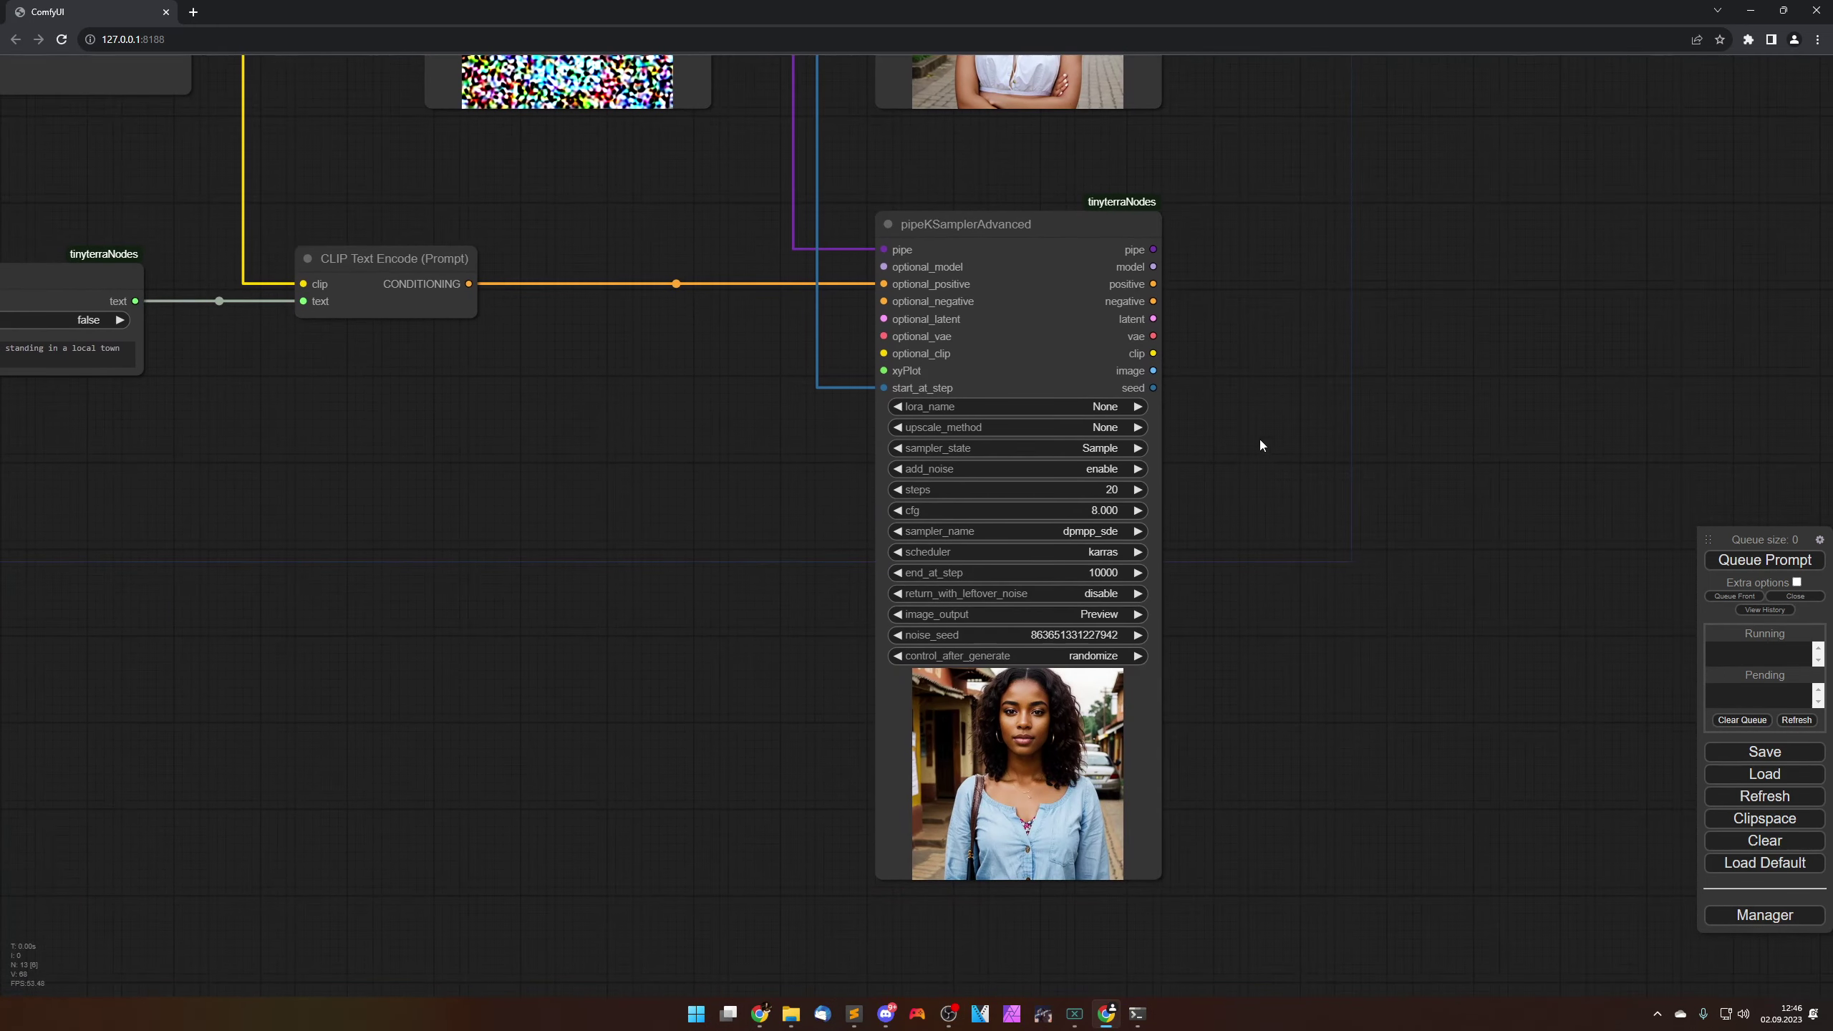
pyautogui.scroll(-3, 1260, 445)
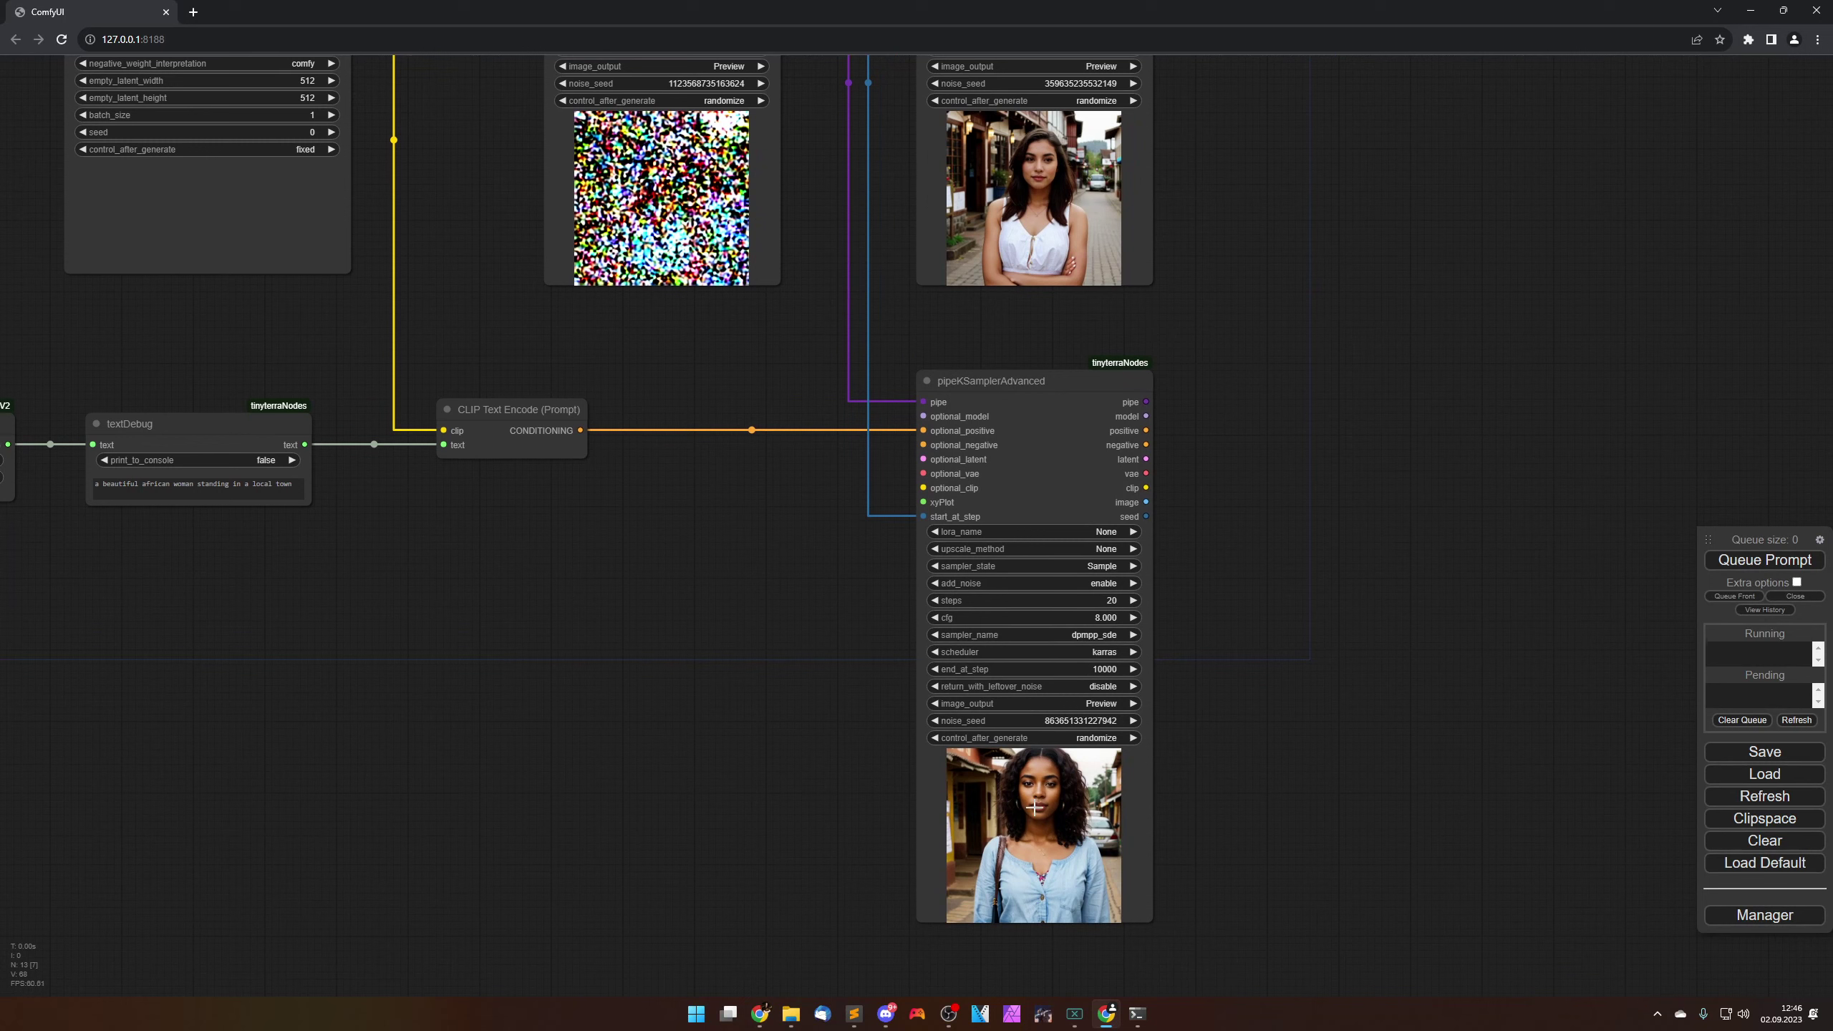
pyautogui.moveTo(1325, 389); pyautogui.dragTo(1280, 719)
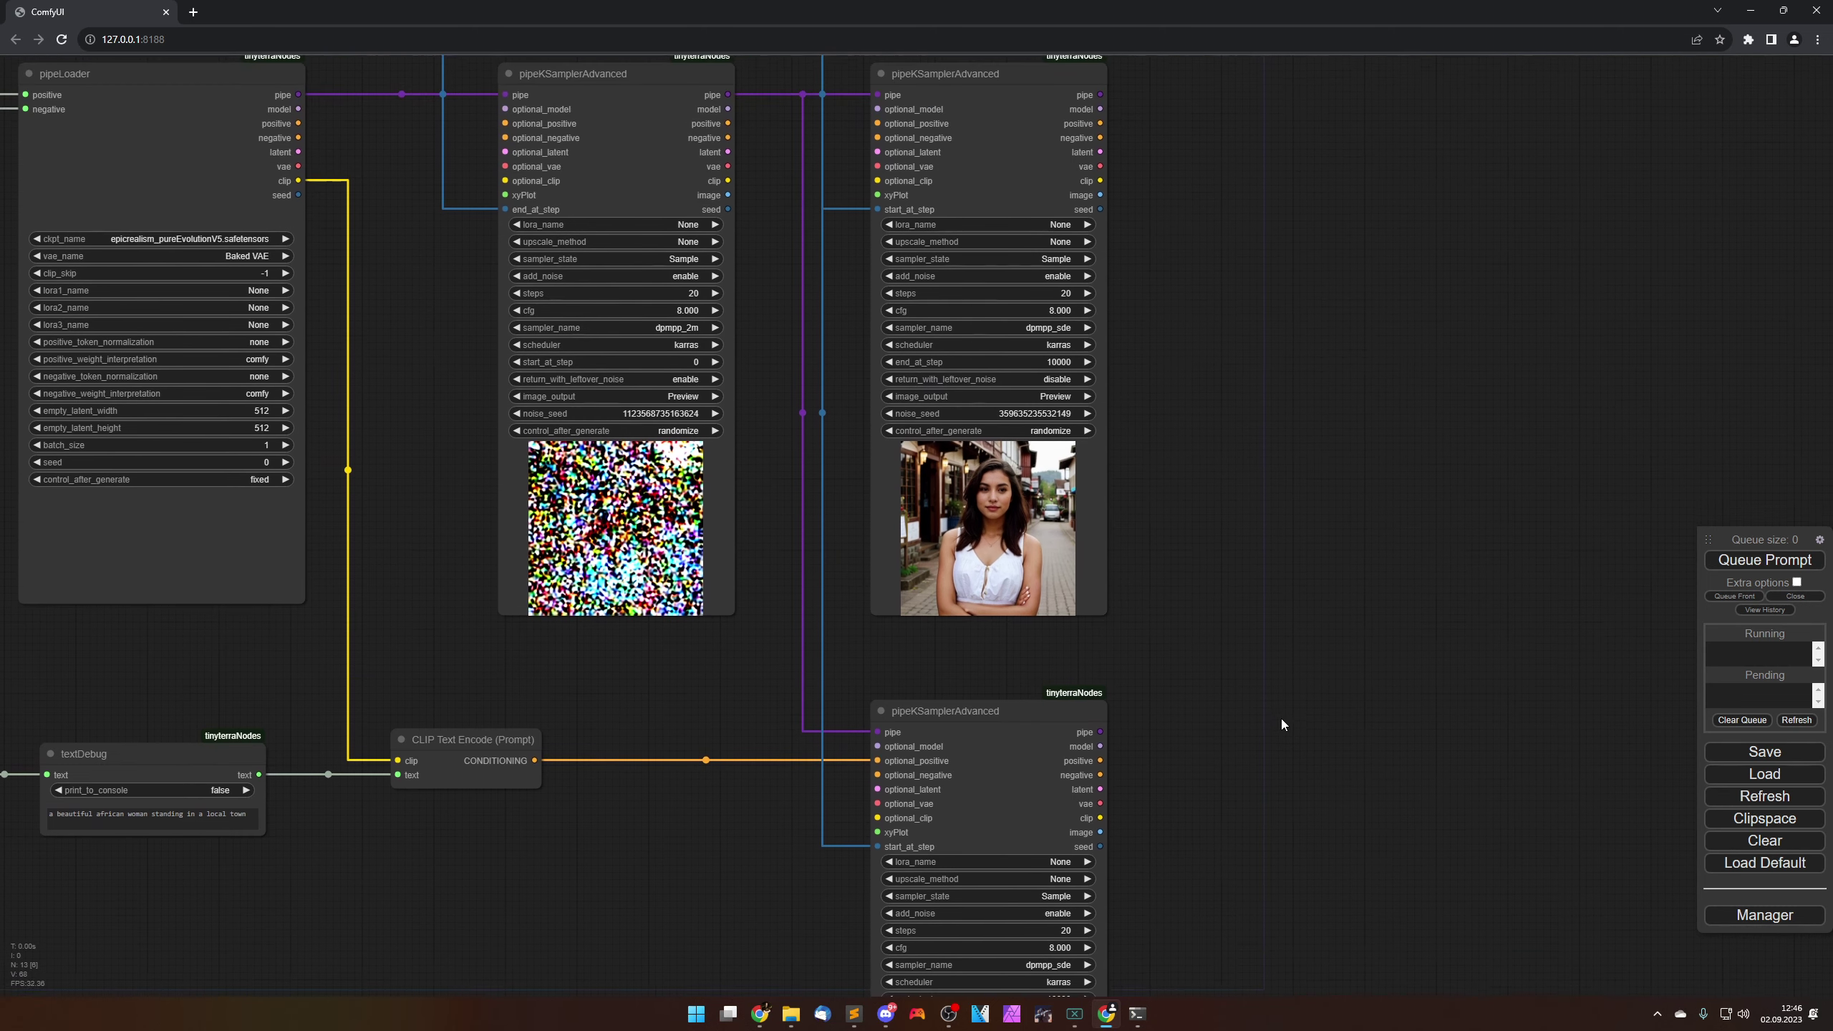
# Step: Compare the final preview images of the upper and lower pipeKSamplerAdvanced nodes
pyautogui.scroll(-2, 1280, 719)
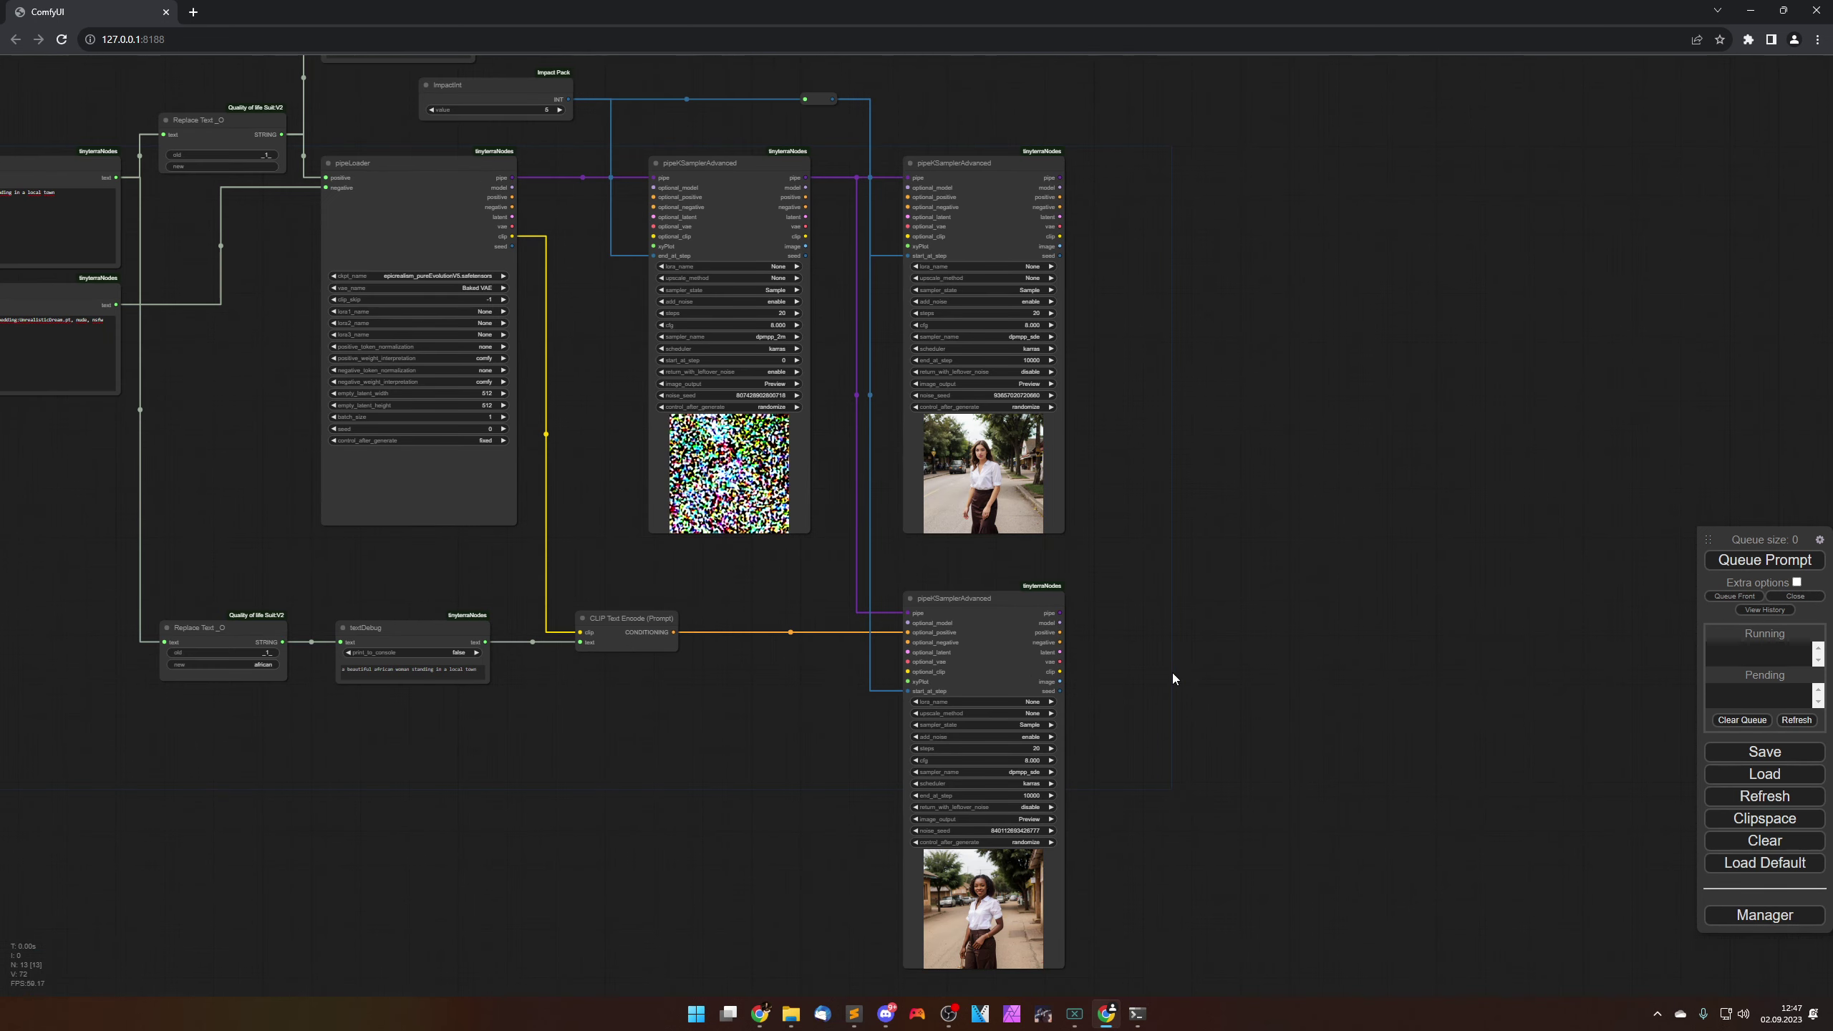
pyautogui.moveTo(1159, 706); pyautogui.dragTo(1156, 665)
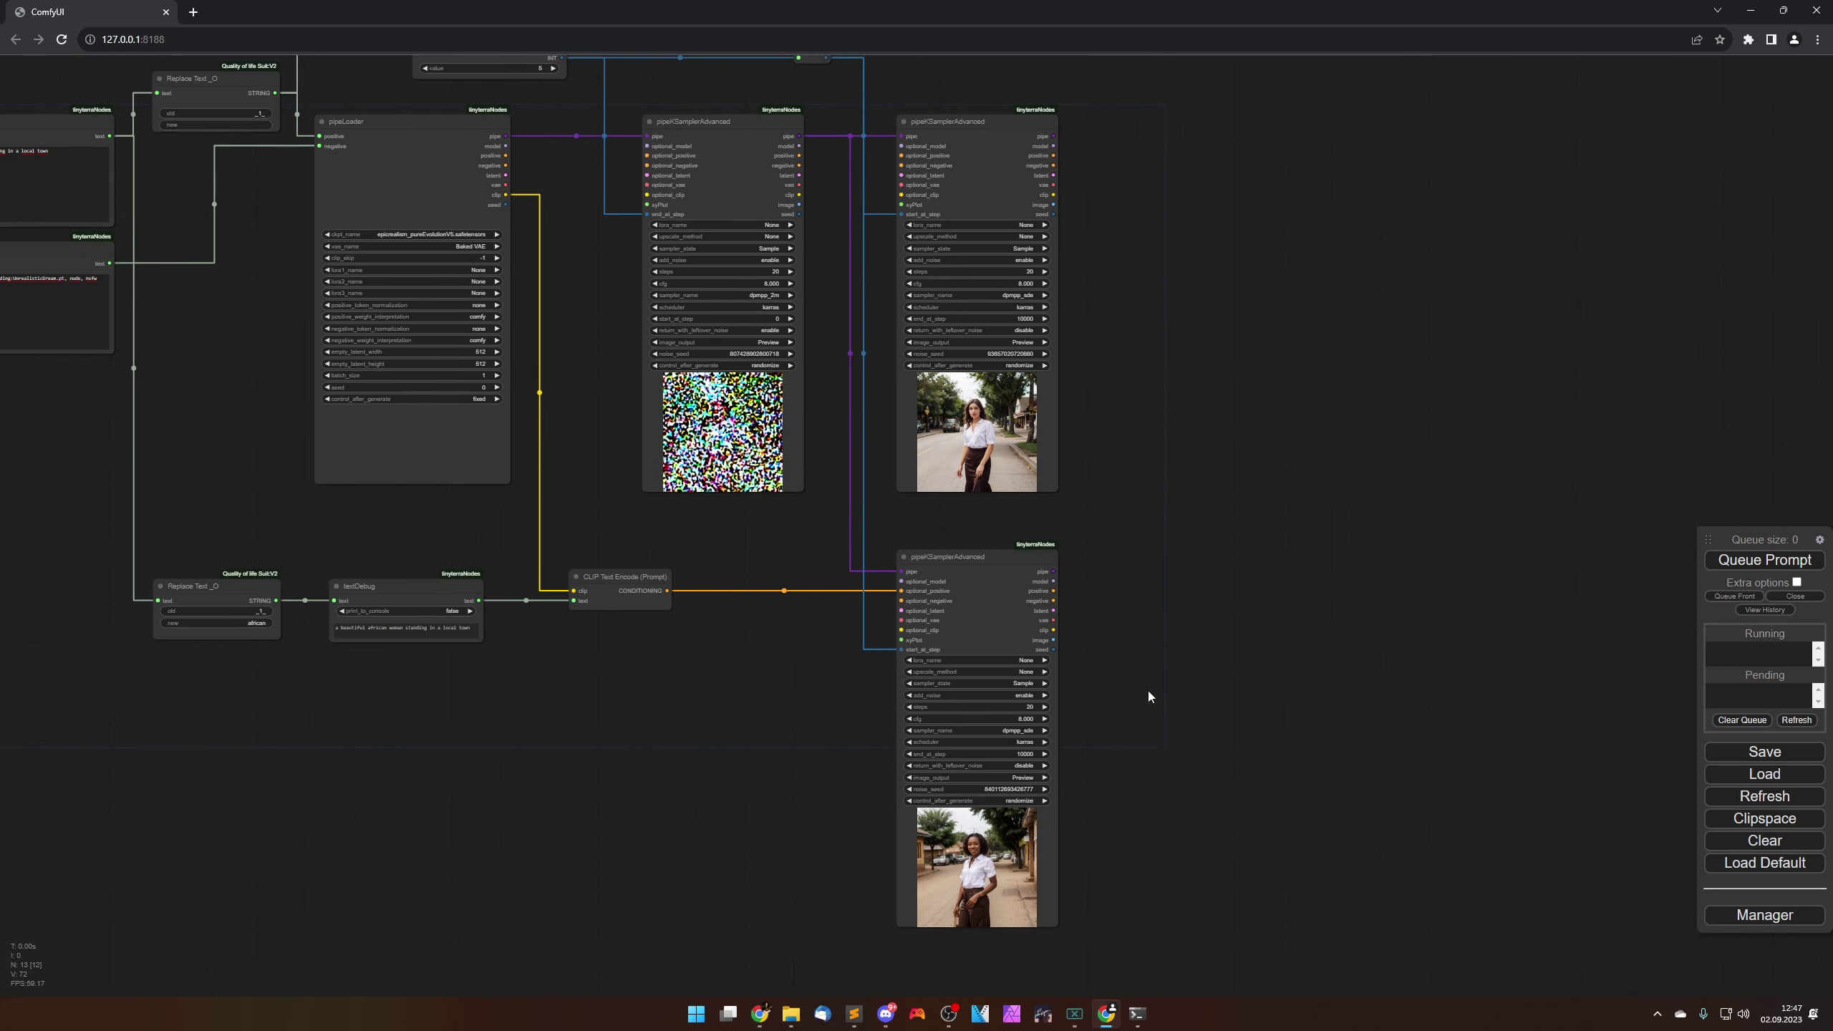
pyautogui.scroll(8, 1133, 716)
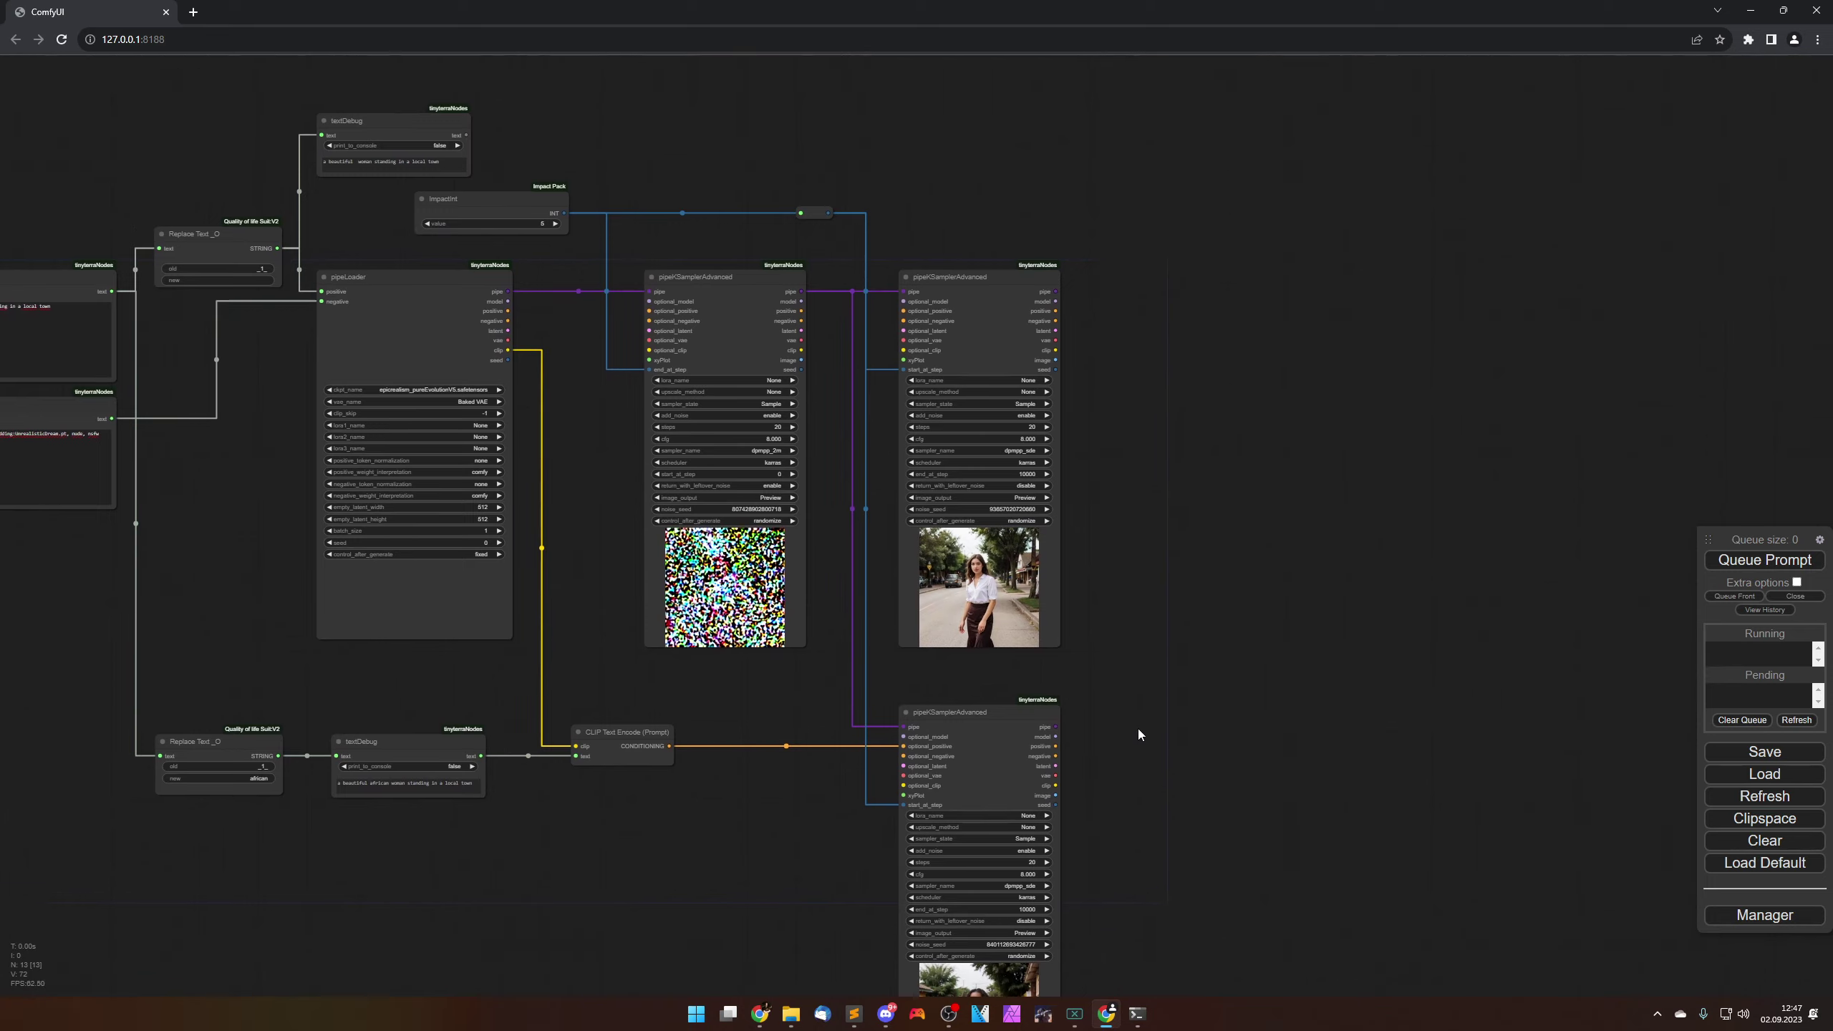
pyautogui.moveTo(1096, 535); pyautogui.dragTo(1199, 666)
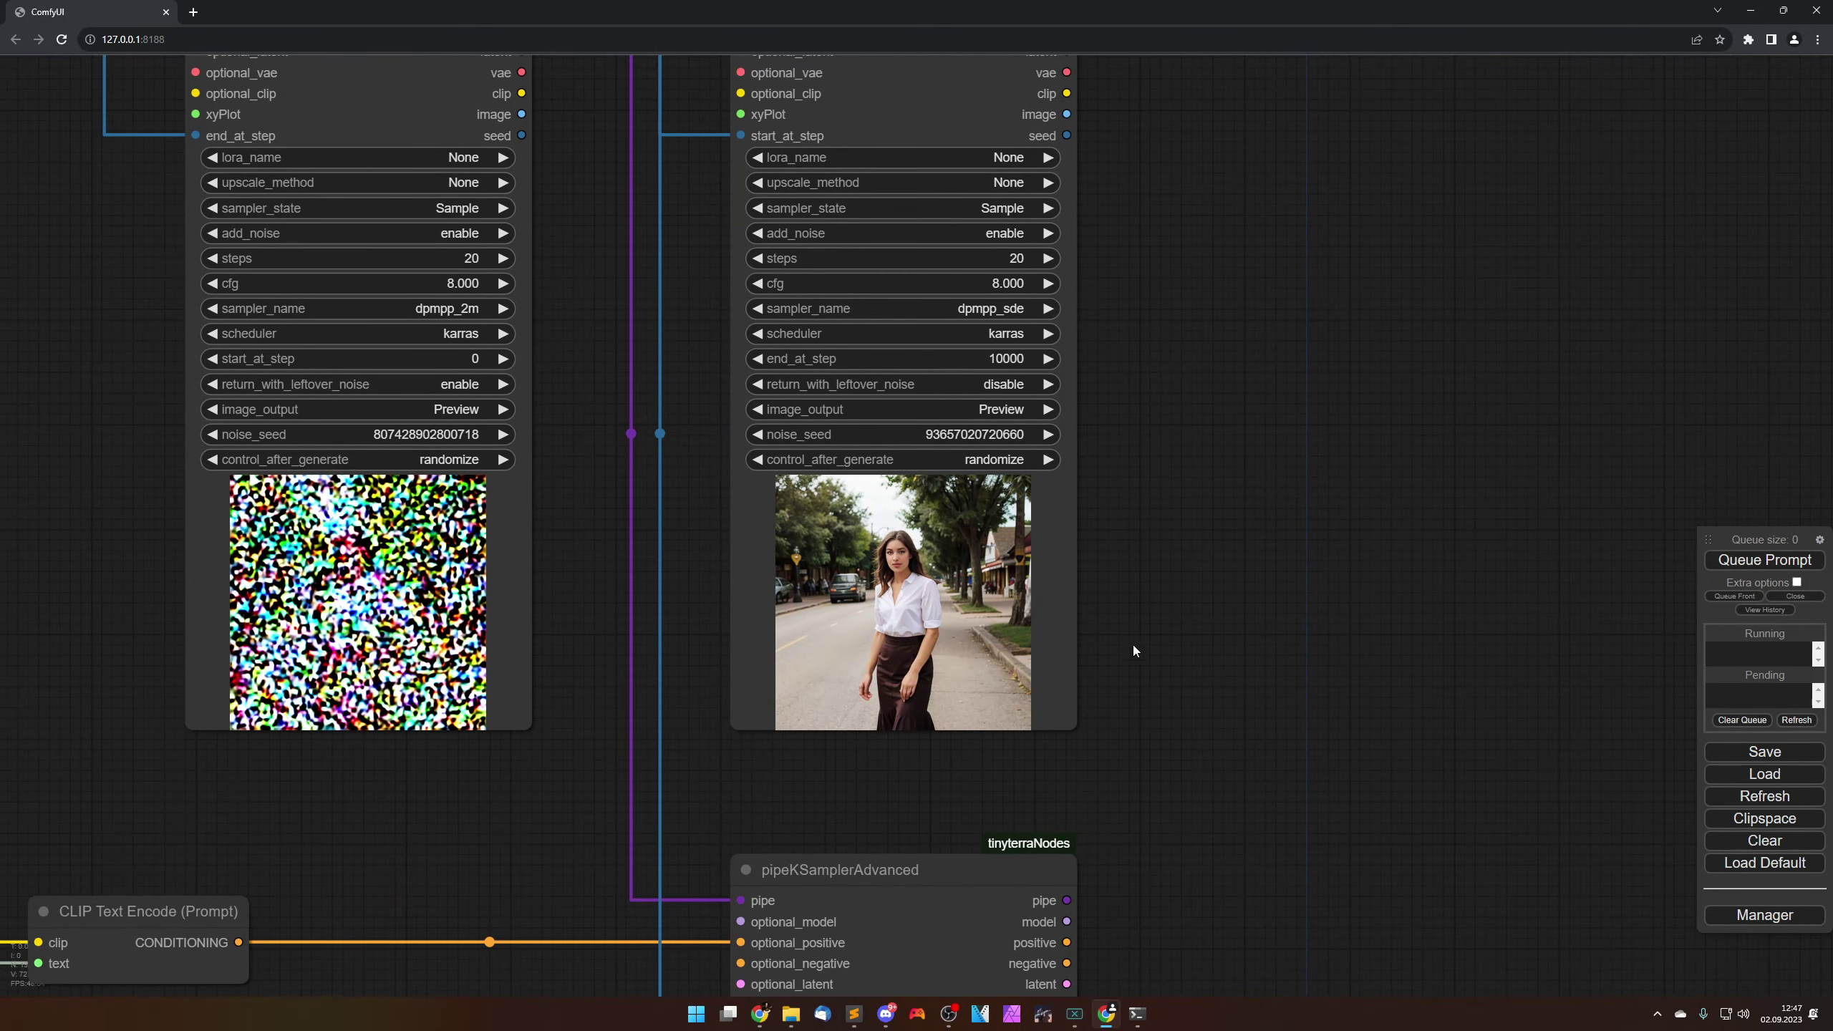
pyautogui.moveTo(1229, 748); pyautogui.dragTo(1222, 589)
pyautogui.scroll(-2, 1204, 679)
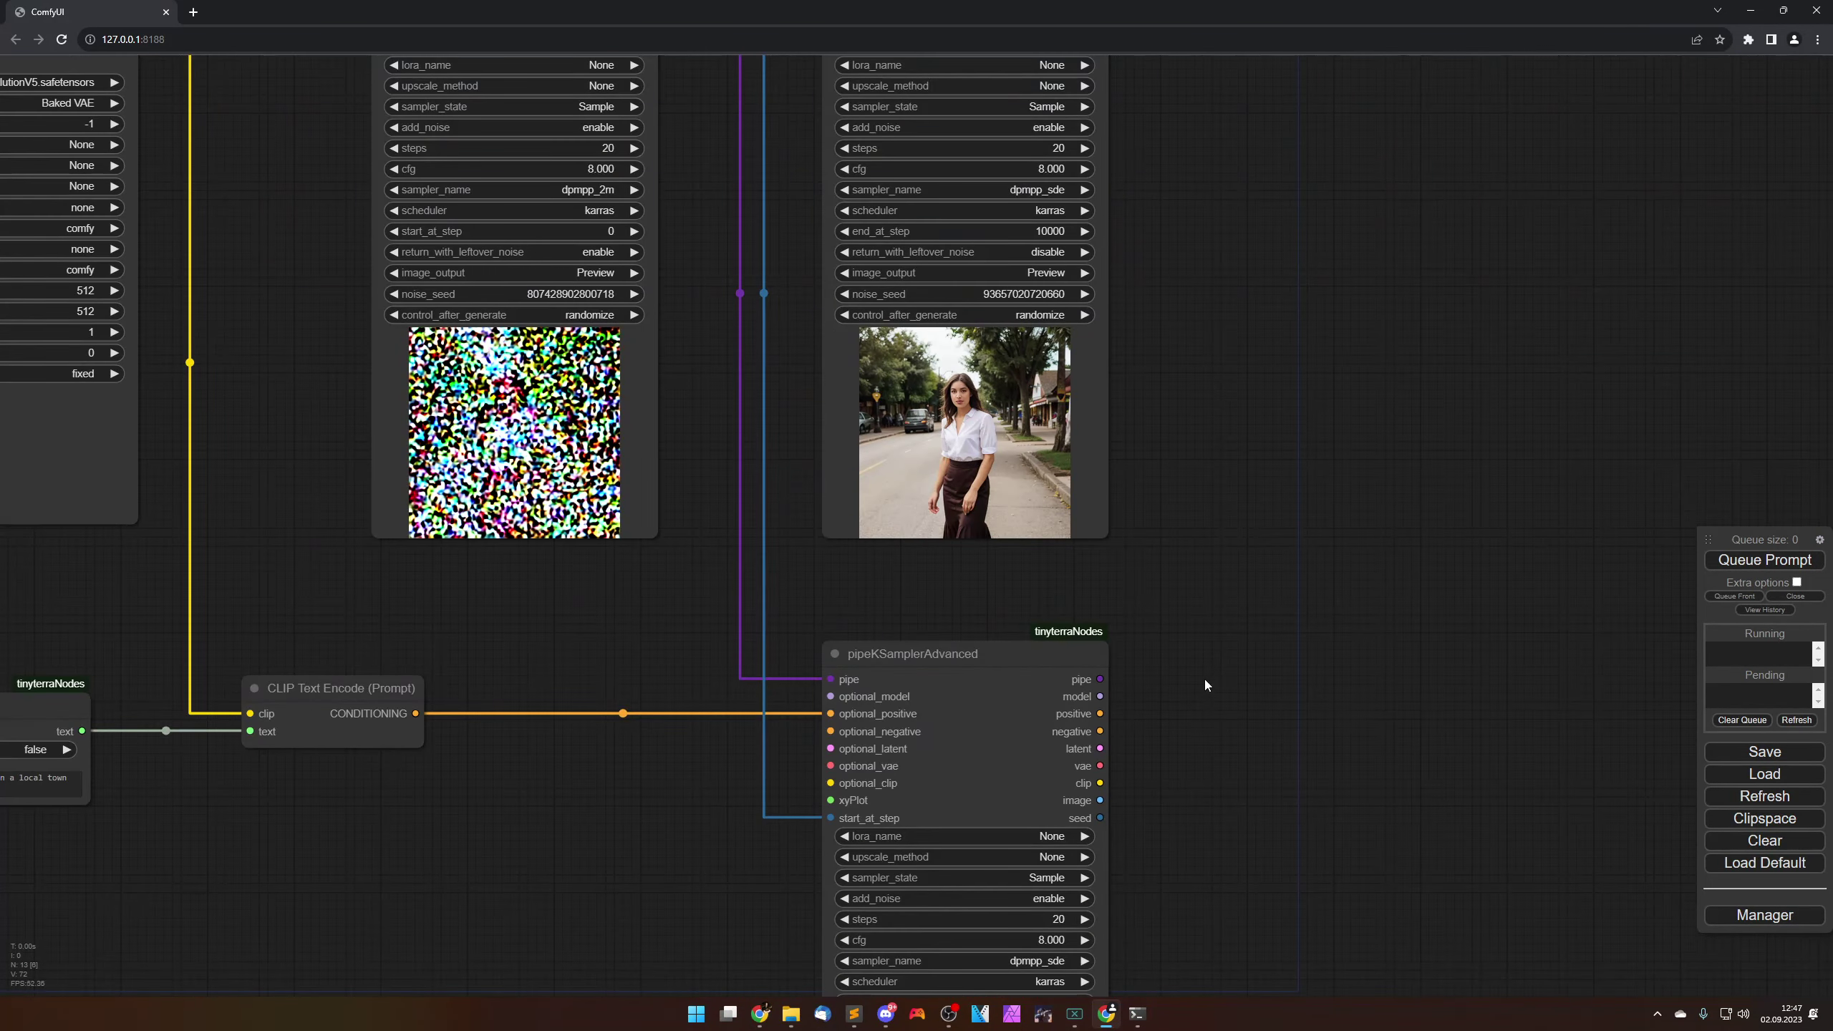
pyautogui.moveTo(1204, 680); pyautogui.dragTo(1201, 390)
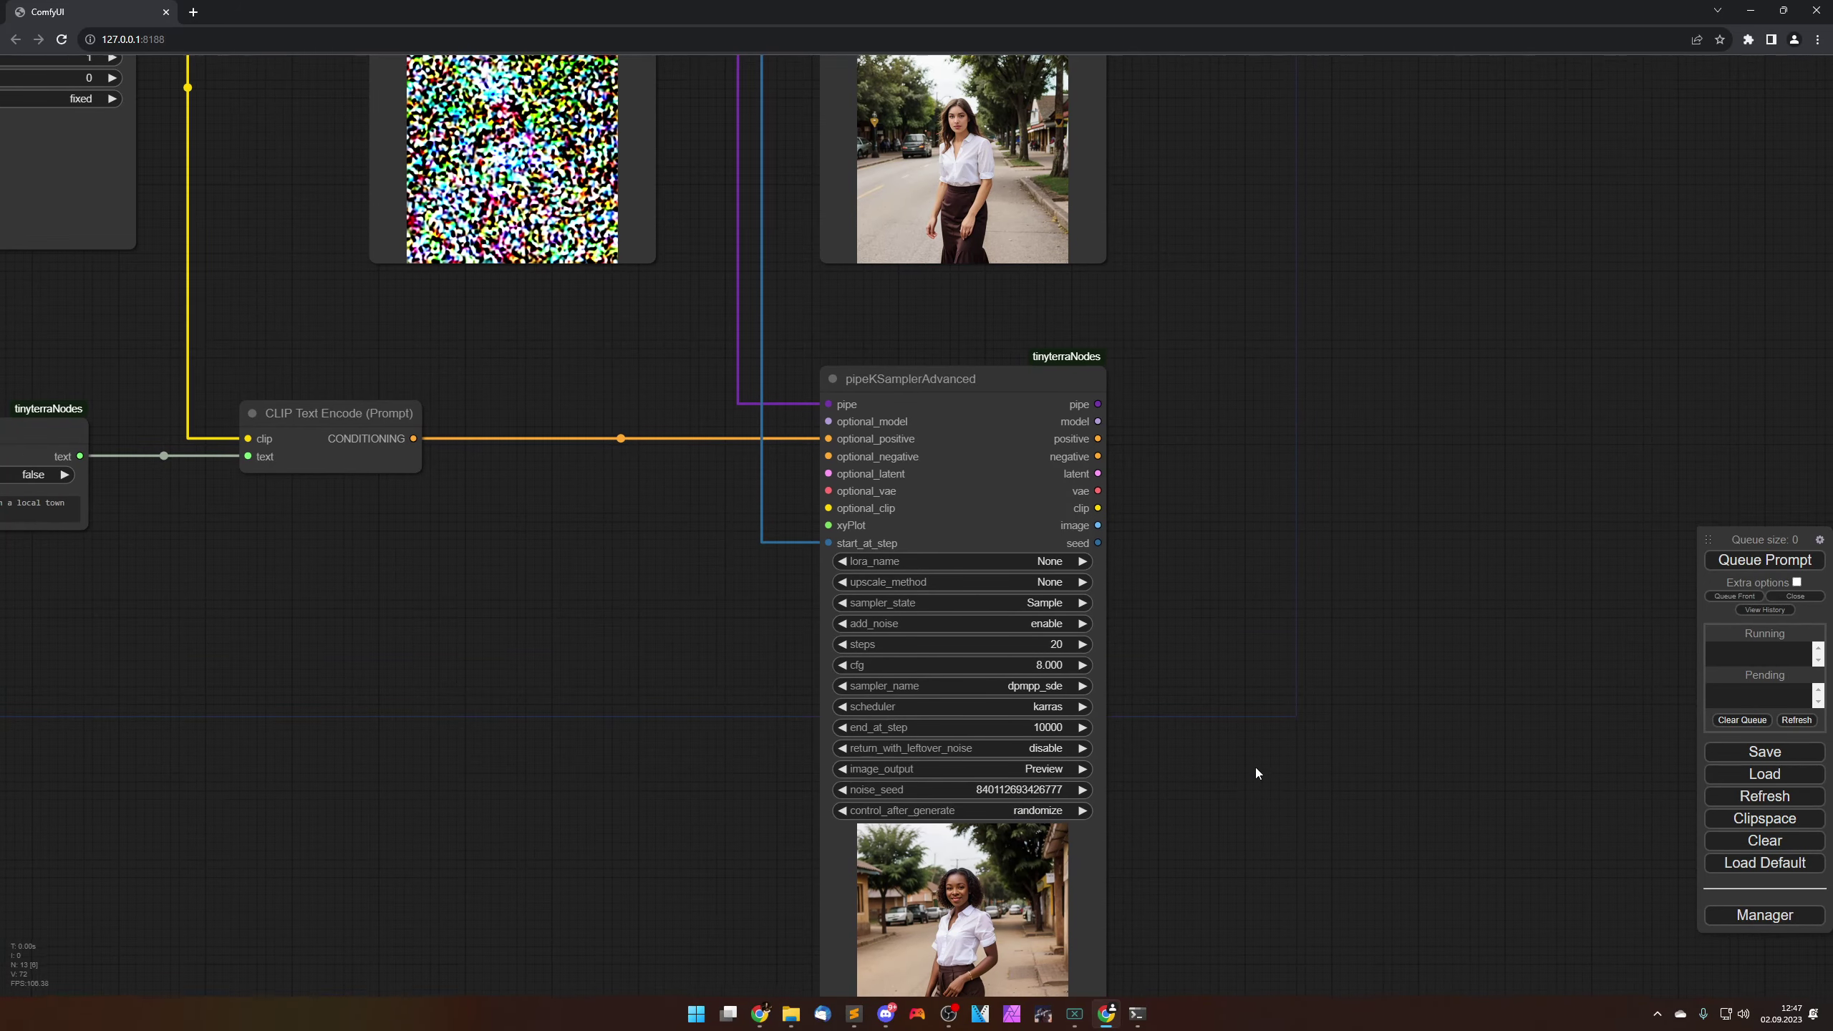
pyautogui.moveTo(1256, 770); pyautogui.dragTo(1248, 696)
# Step: Follow the lower branch from the Replace Text _O and textDebug prompt text through to the lower pipeKSamplerAdvanced preview
pyautogui.moveTo(650, 677); pyautogui.dragTo(1171, 804)
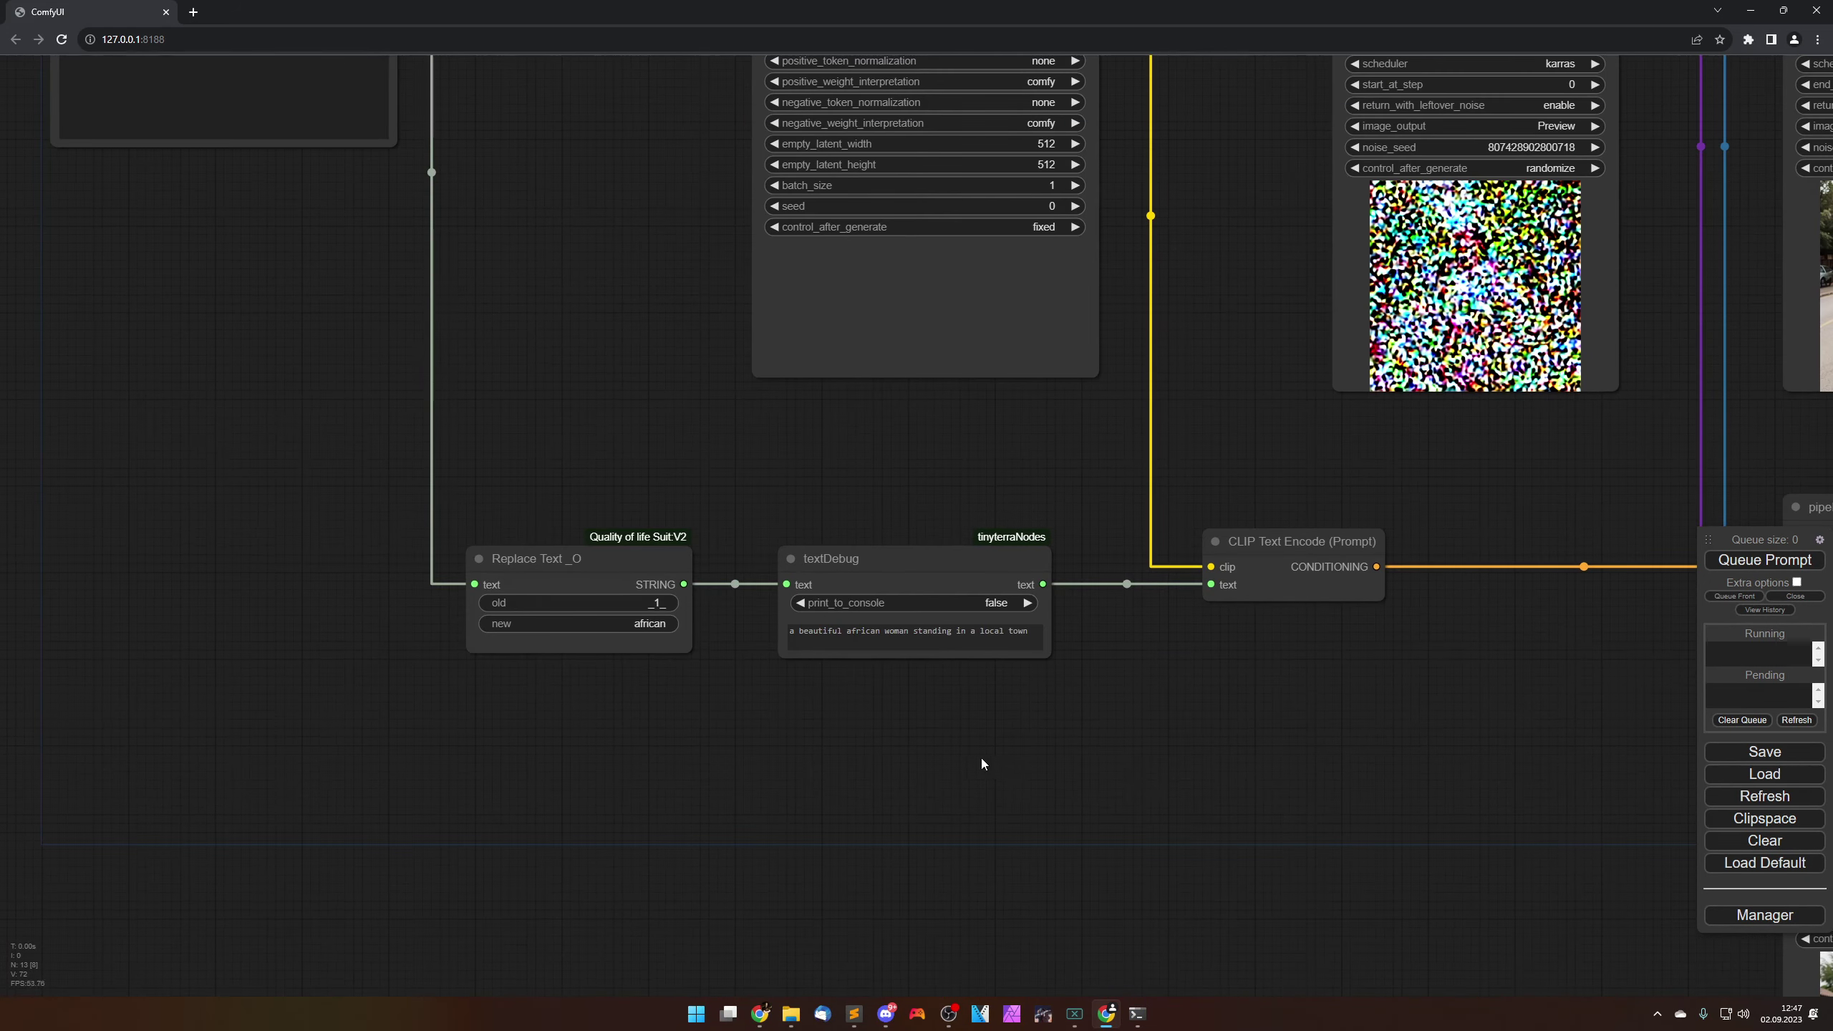
pyautogui.scroll(6, 981, 758)
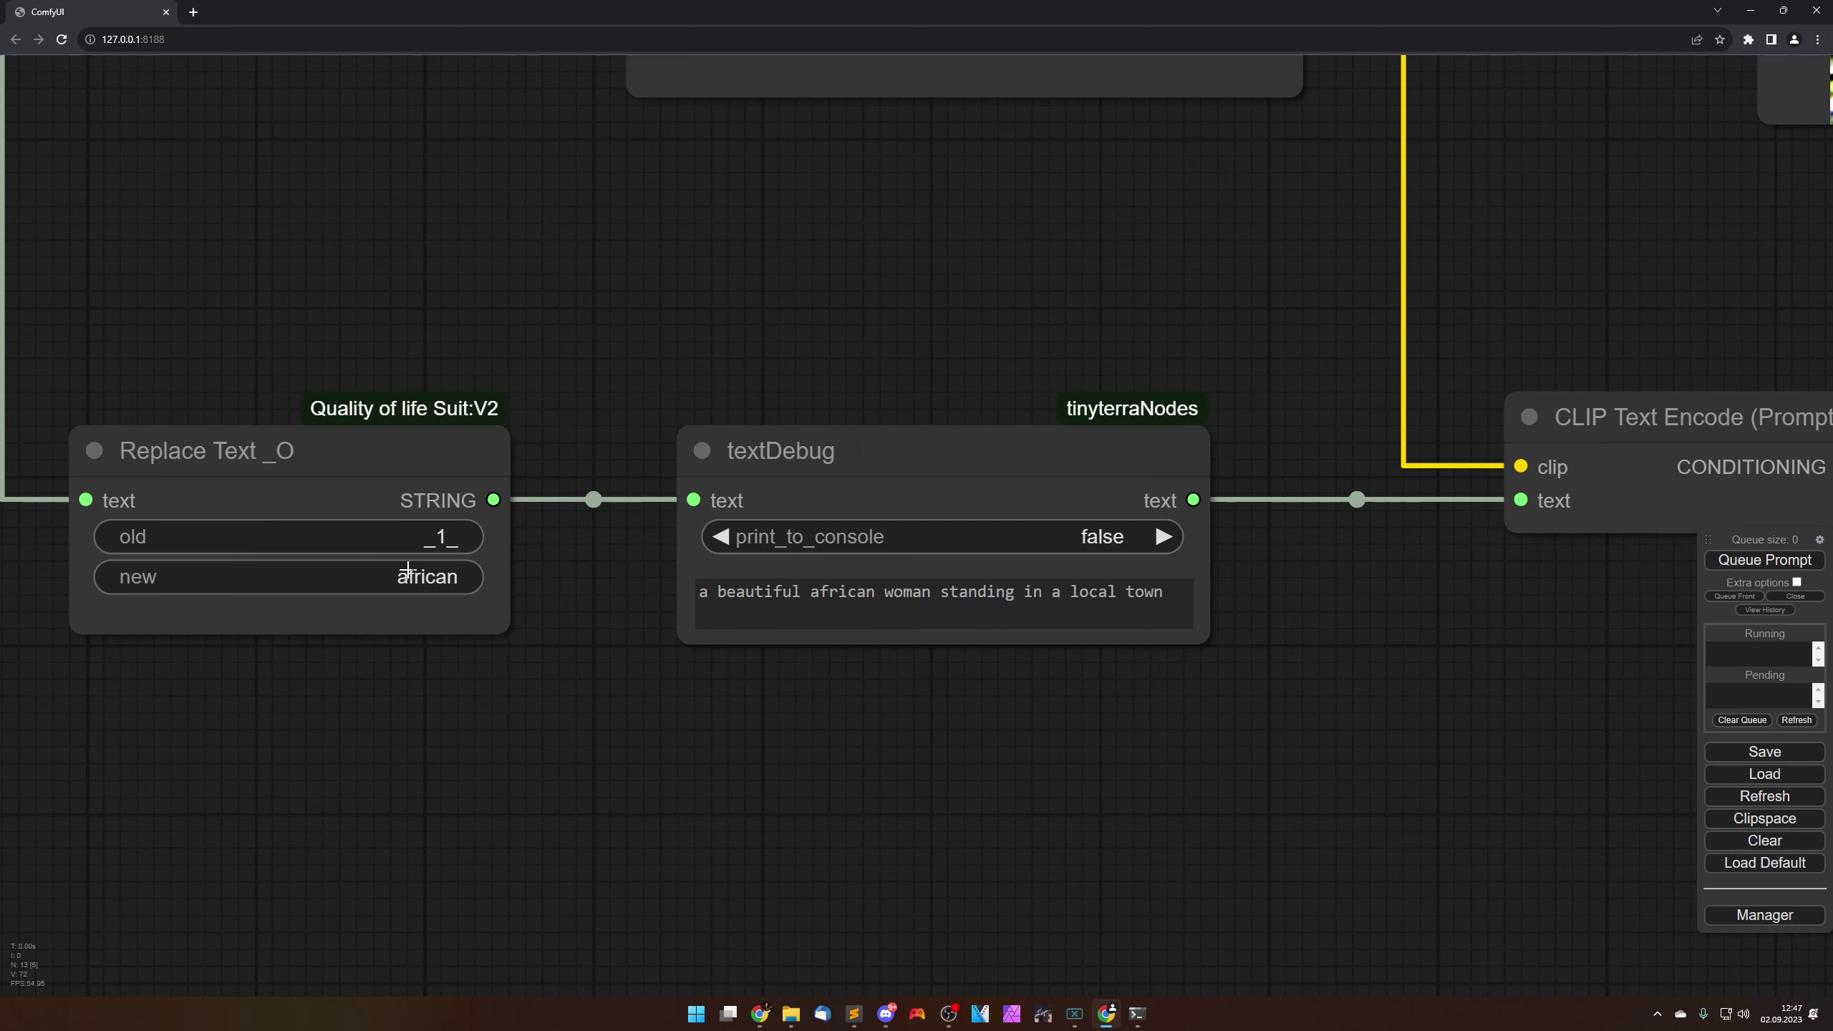
pyautogui.click(815, 592)
pyautogui.moveTo(811, 592); pyautogui.dragTo(879, 592)
pyautogui.click(898, 595)
pyautogui.scroll(-4, 1143, 777)
pyautogui.moveTo(1049, 808); pyautogui.dragTo(577, 736)
pyautogui.moveTo(1414, 783); pyautogui.dragTo(602, 536)
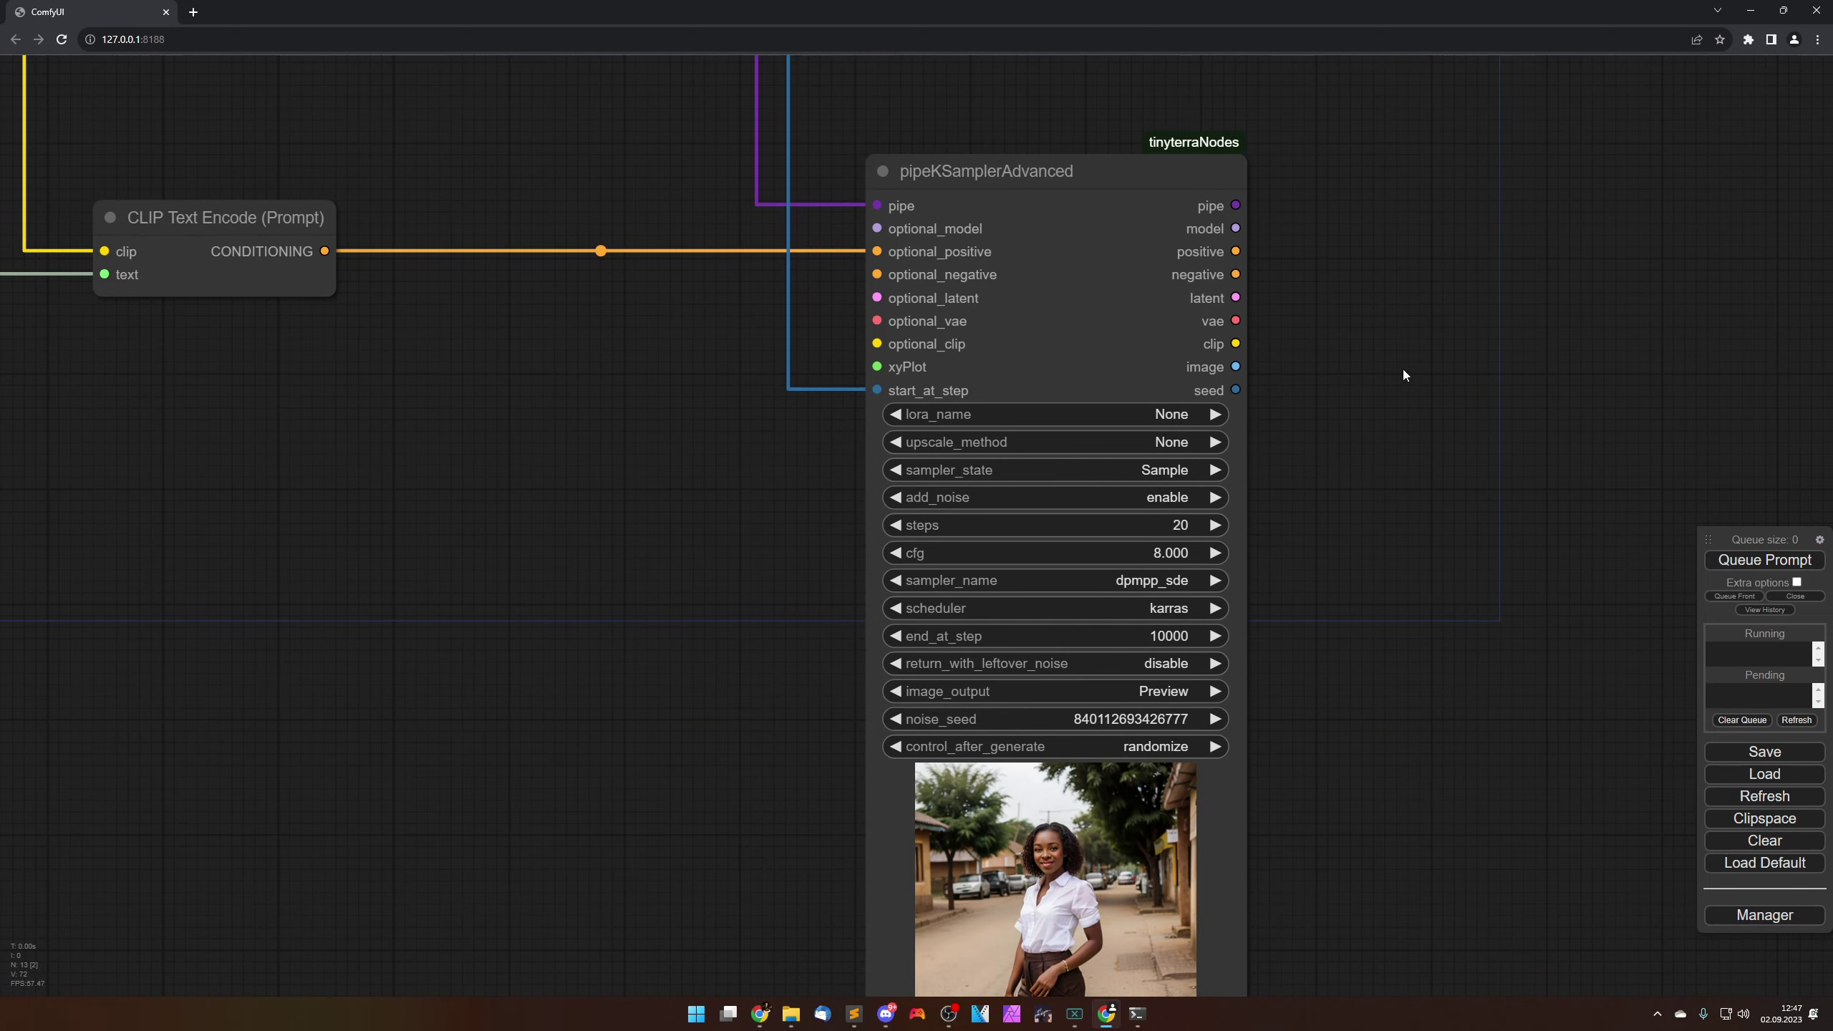
pyautogui.scroll(-4, 1403, 369)
pyautogui.moveTo(1404, 369); pyautogui.dragTo(1349, 567)
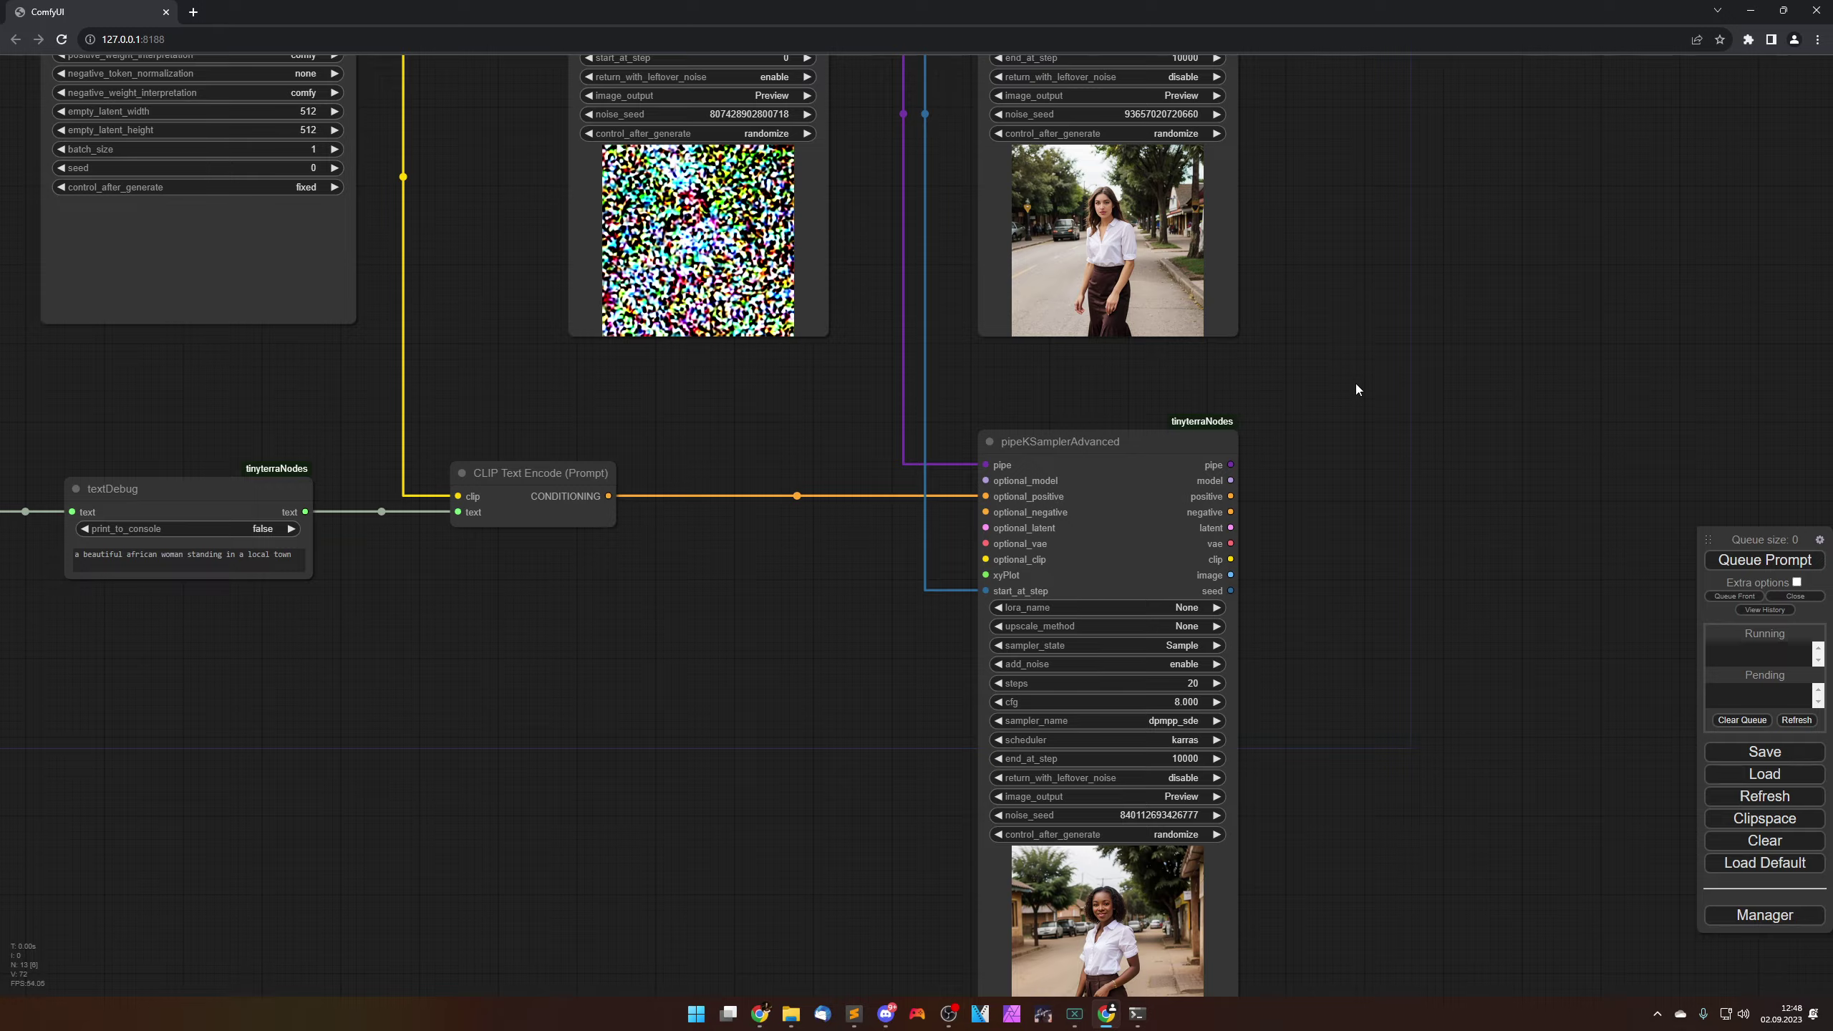
# Step: Set the ImpactInt value that feeds the samplers' shared step inputs to 11
pyautogui.moveTo(1179, 337); pyautogui.dragTo(1263, 782)
pyautogui.moveTo(524, 474); pyautogui.dragTo(689, 710)
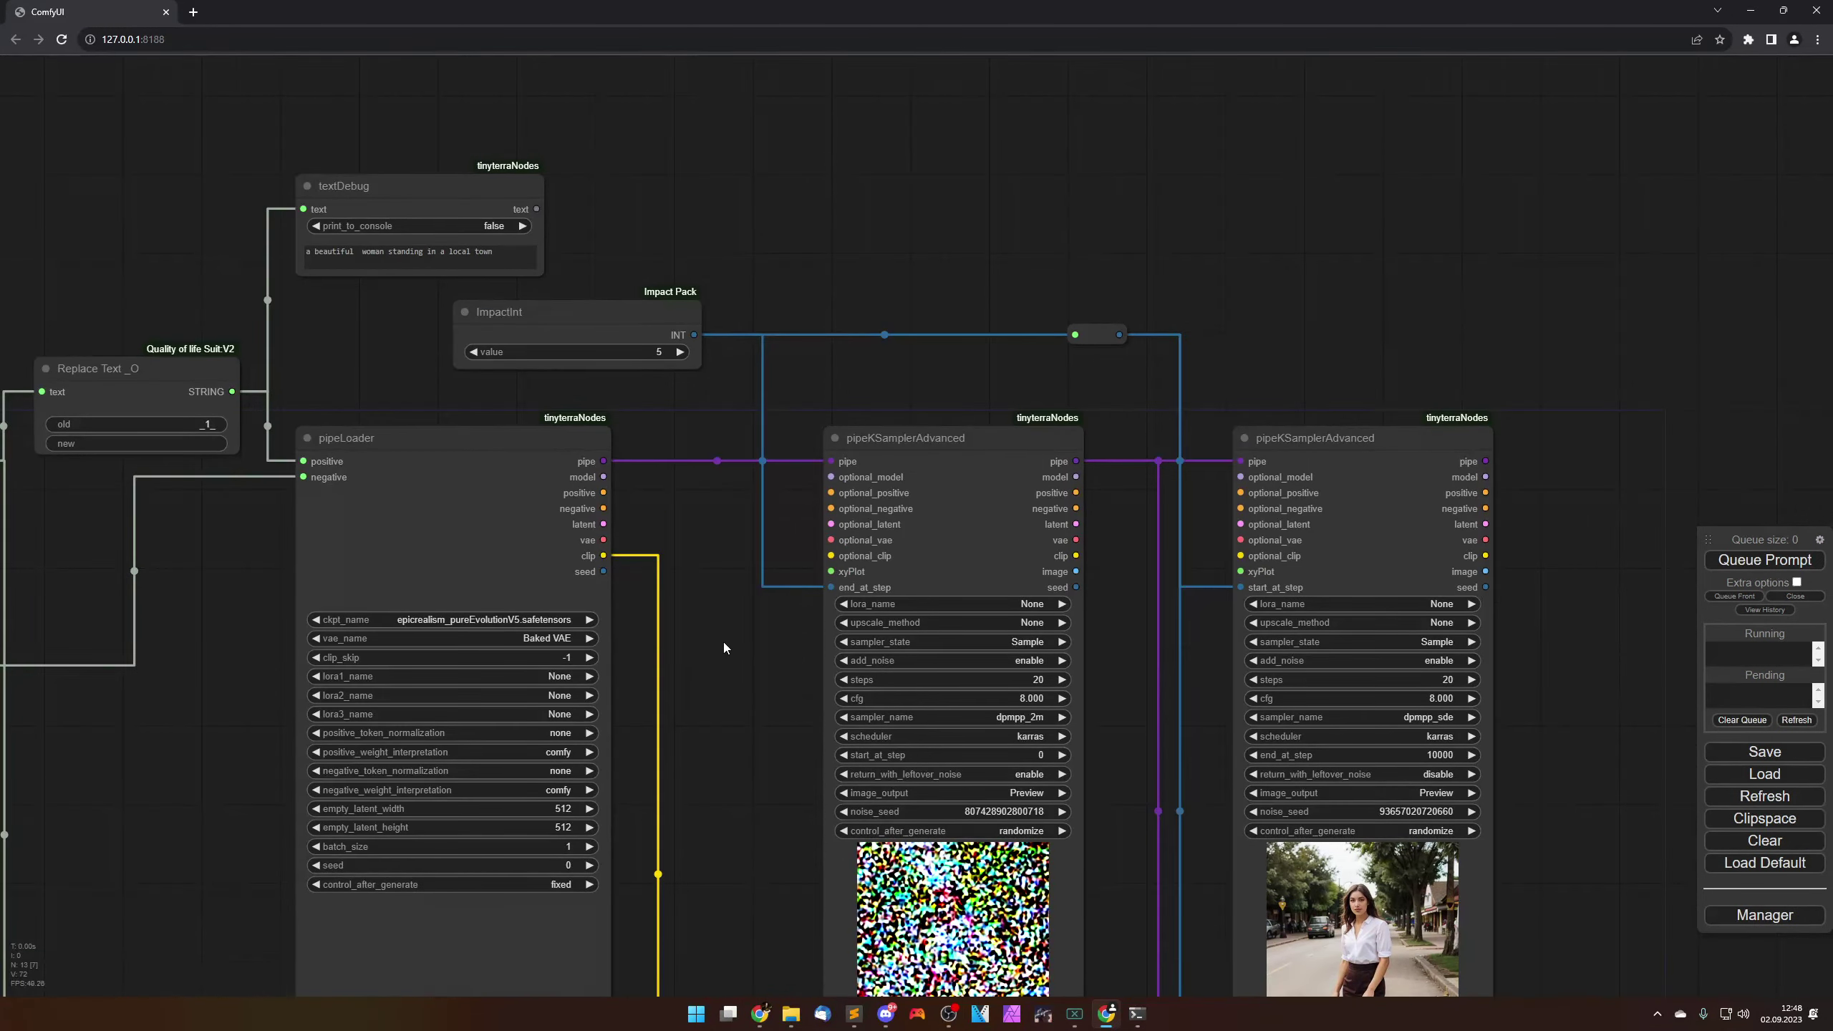
pyautogui.scroll(4, 724, 571)
pyautogui.moveTo(724, 570); pyautogui.dragTo(719, 334)
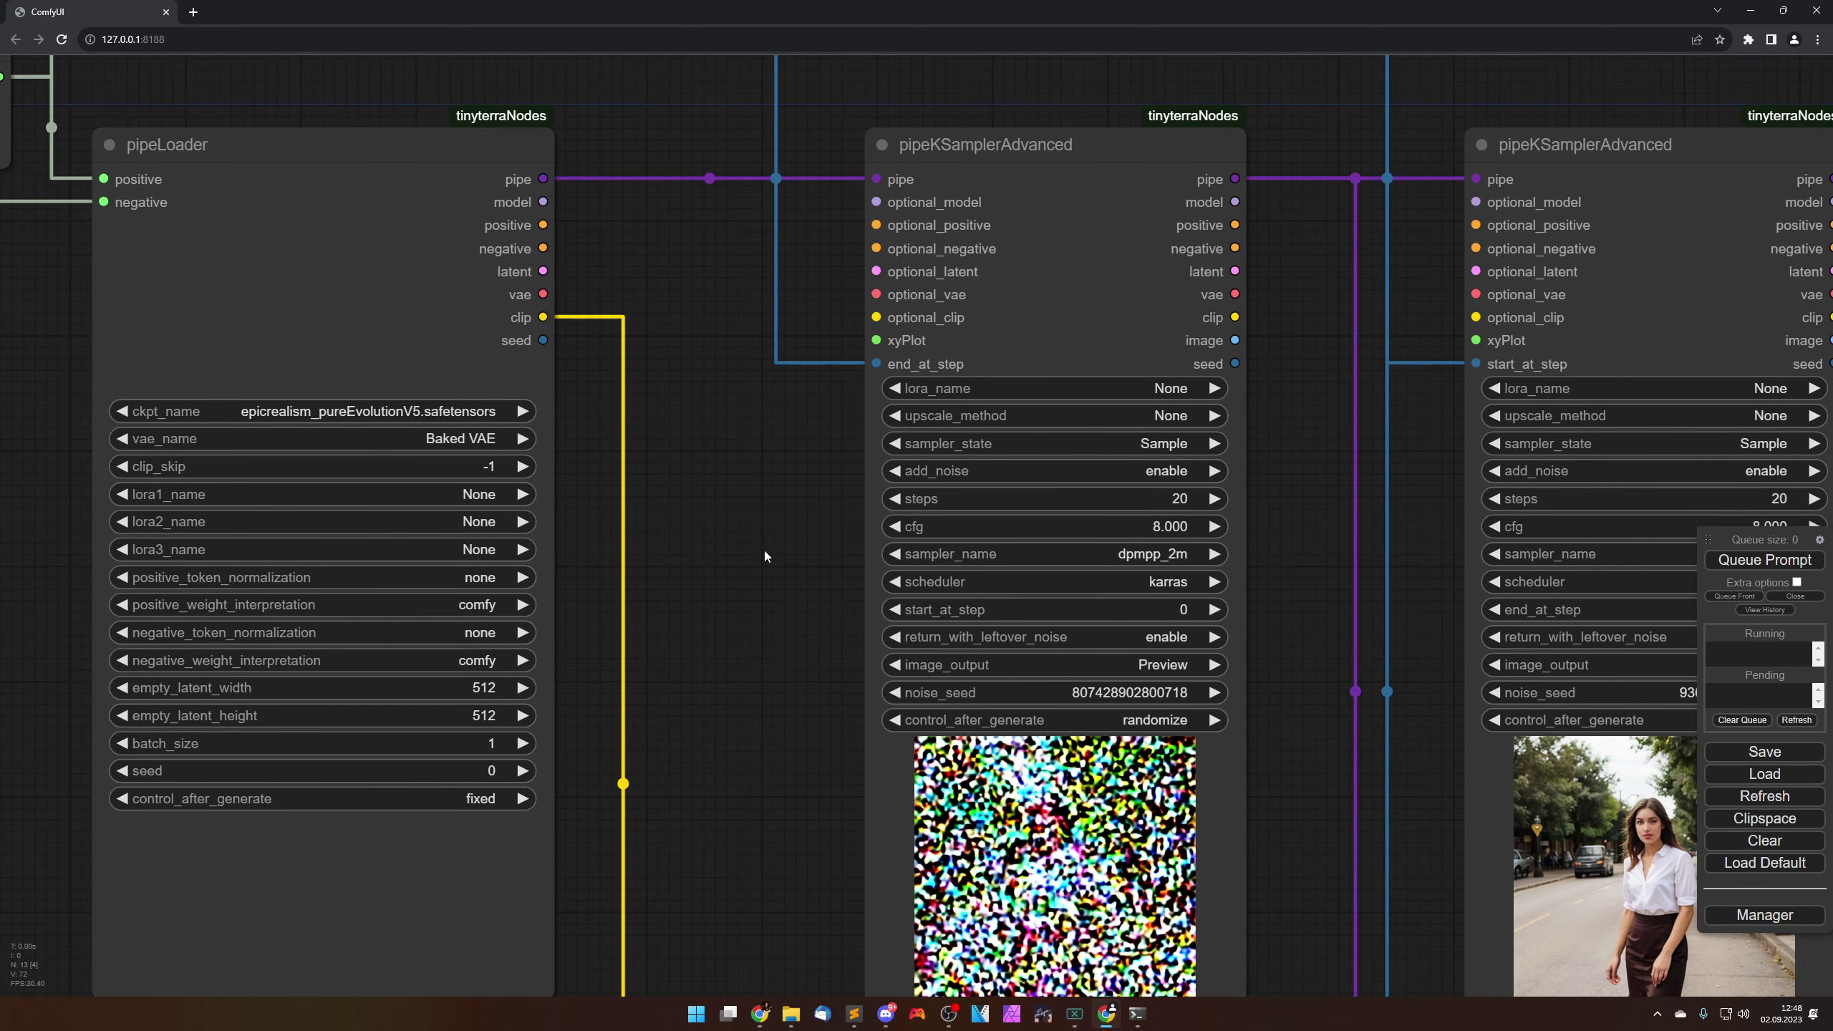
pyautogui.moveTo(764, 552); pyautogui.dragTo(817, 839)
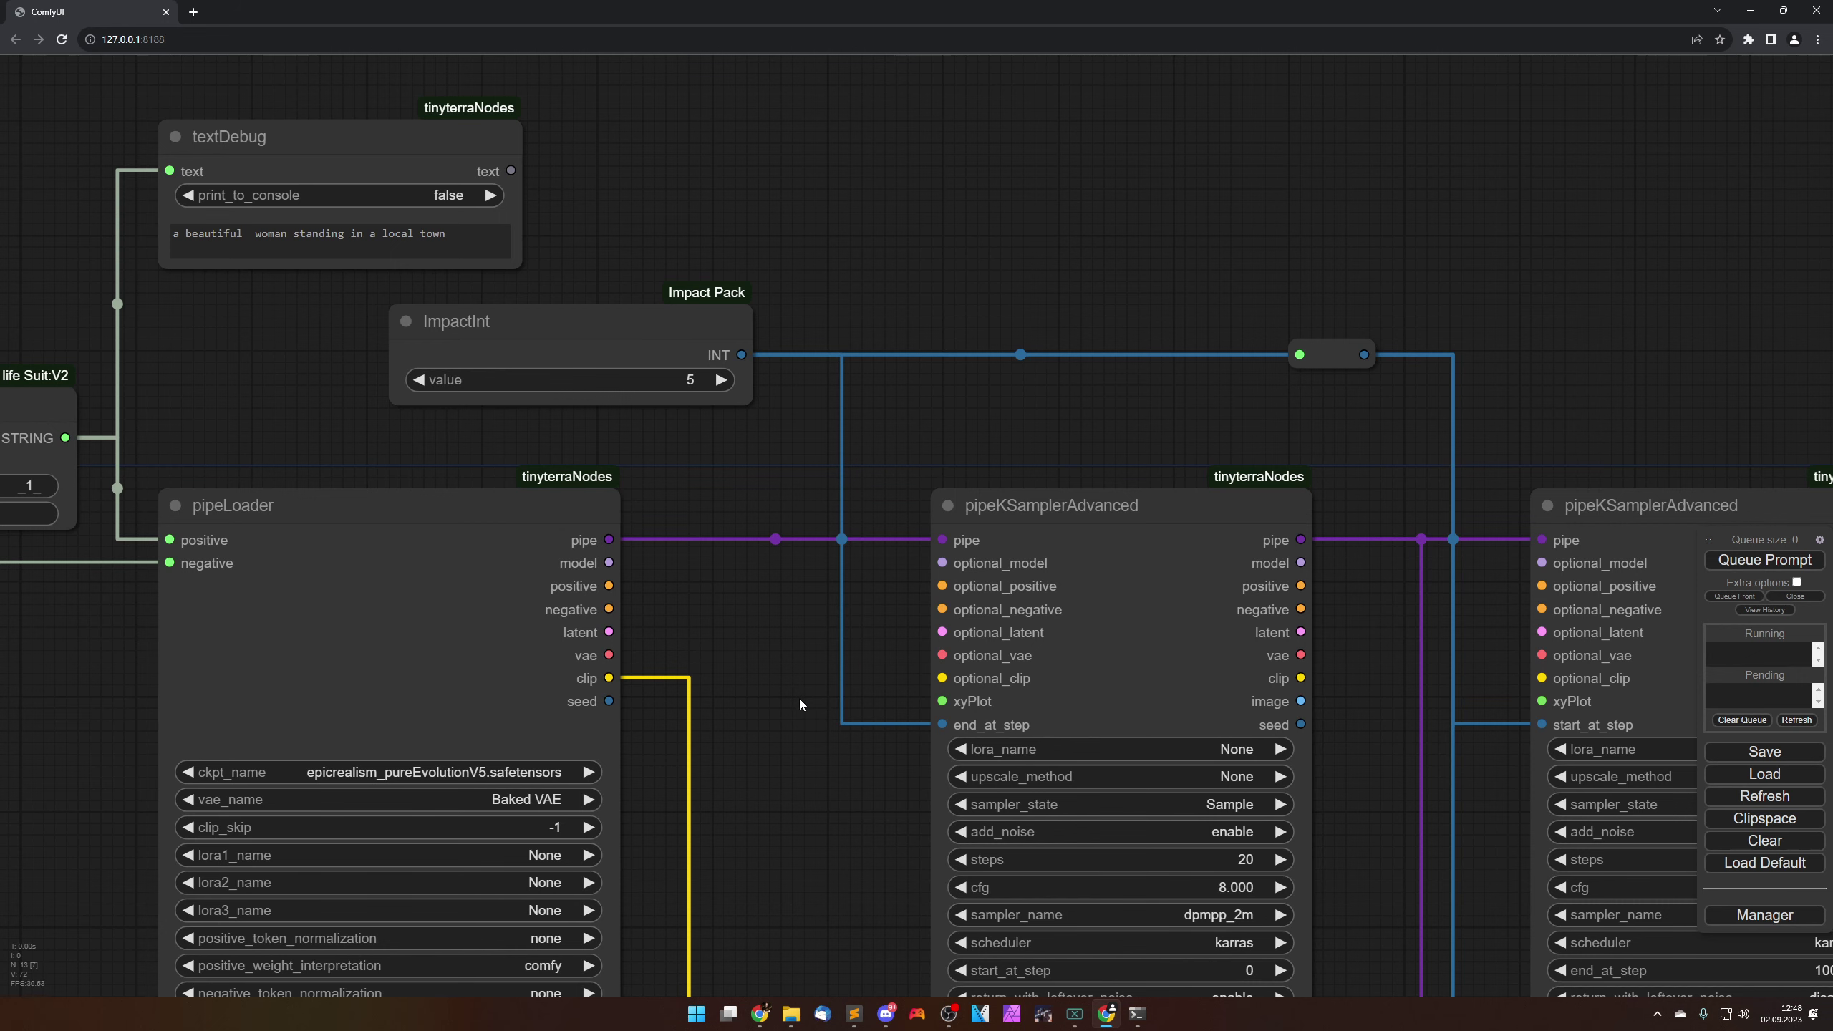
pyautogui.moveTo(801, 704); pyautogui.dragTo(771, 635)
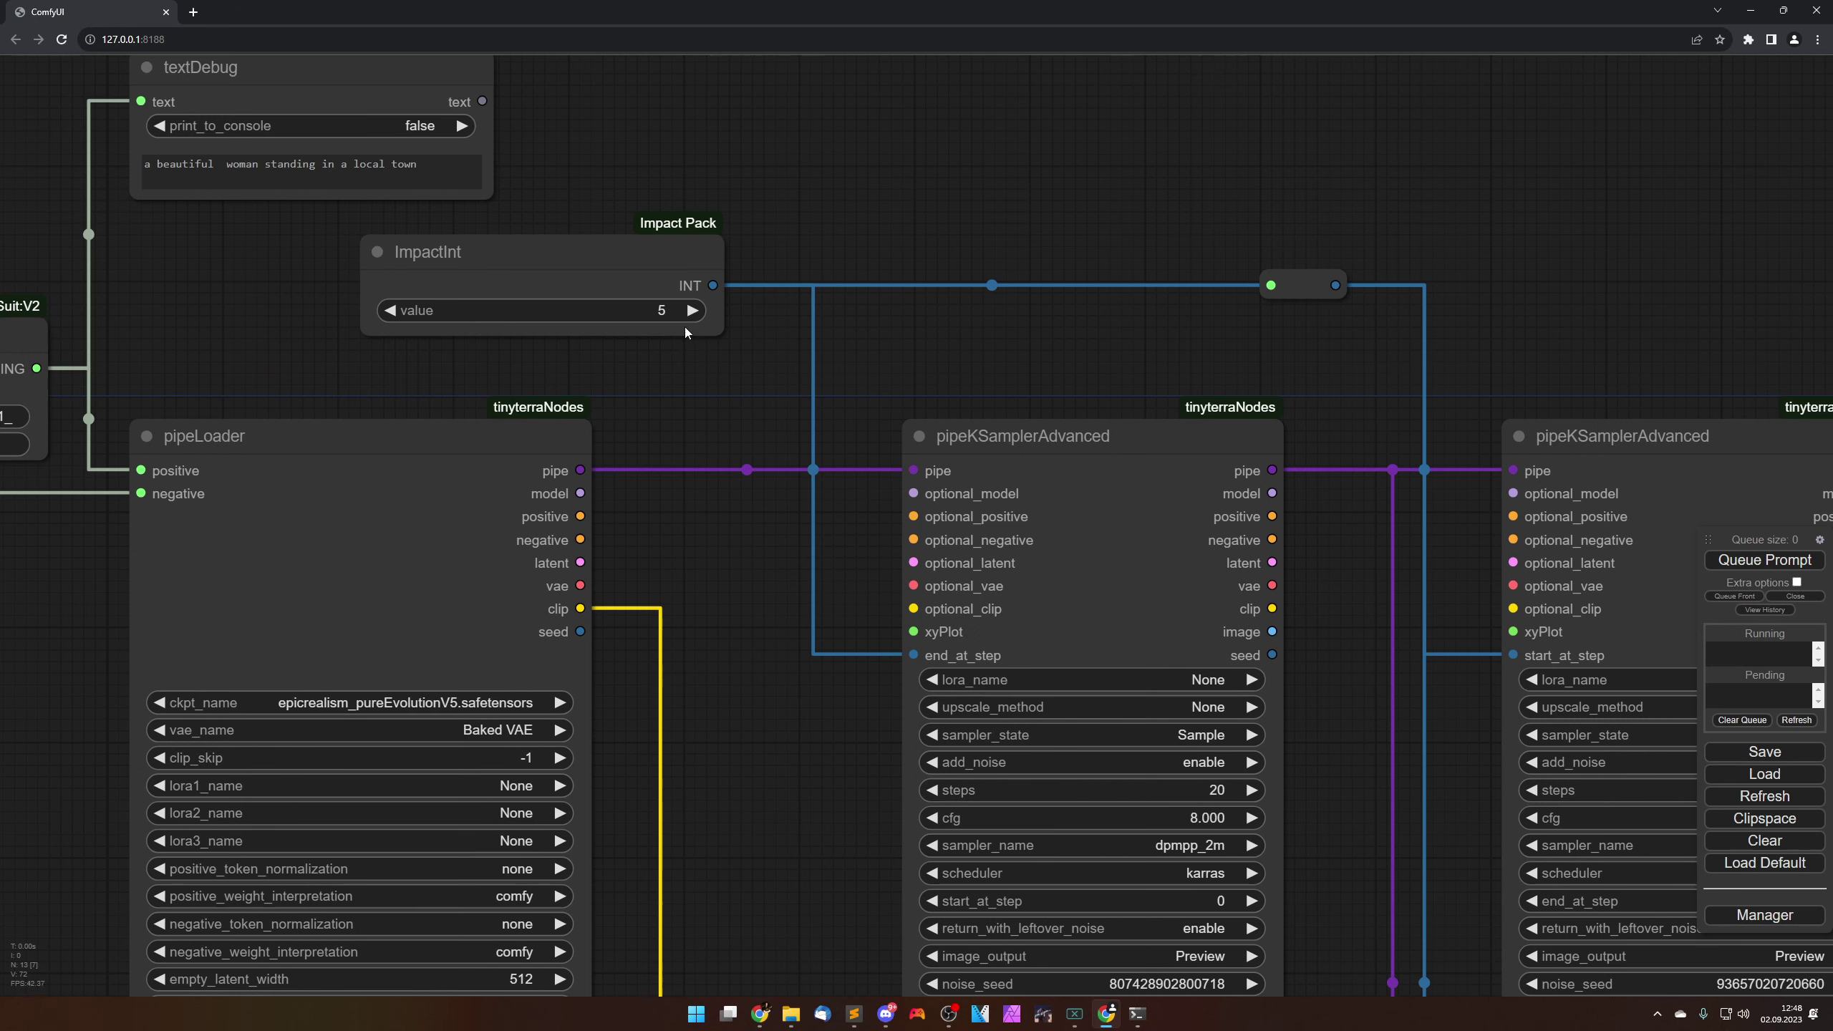
pyautogui.click(692, 311)
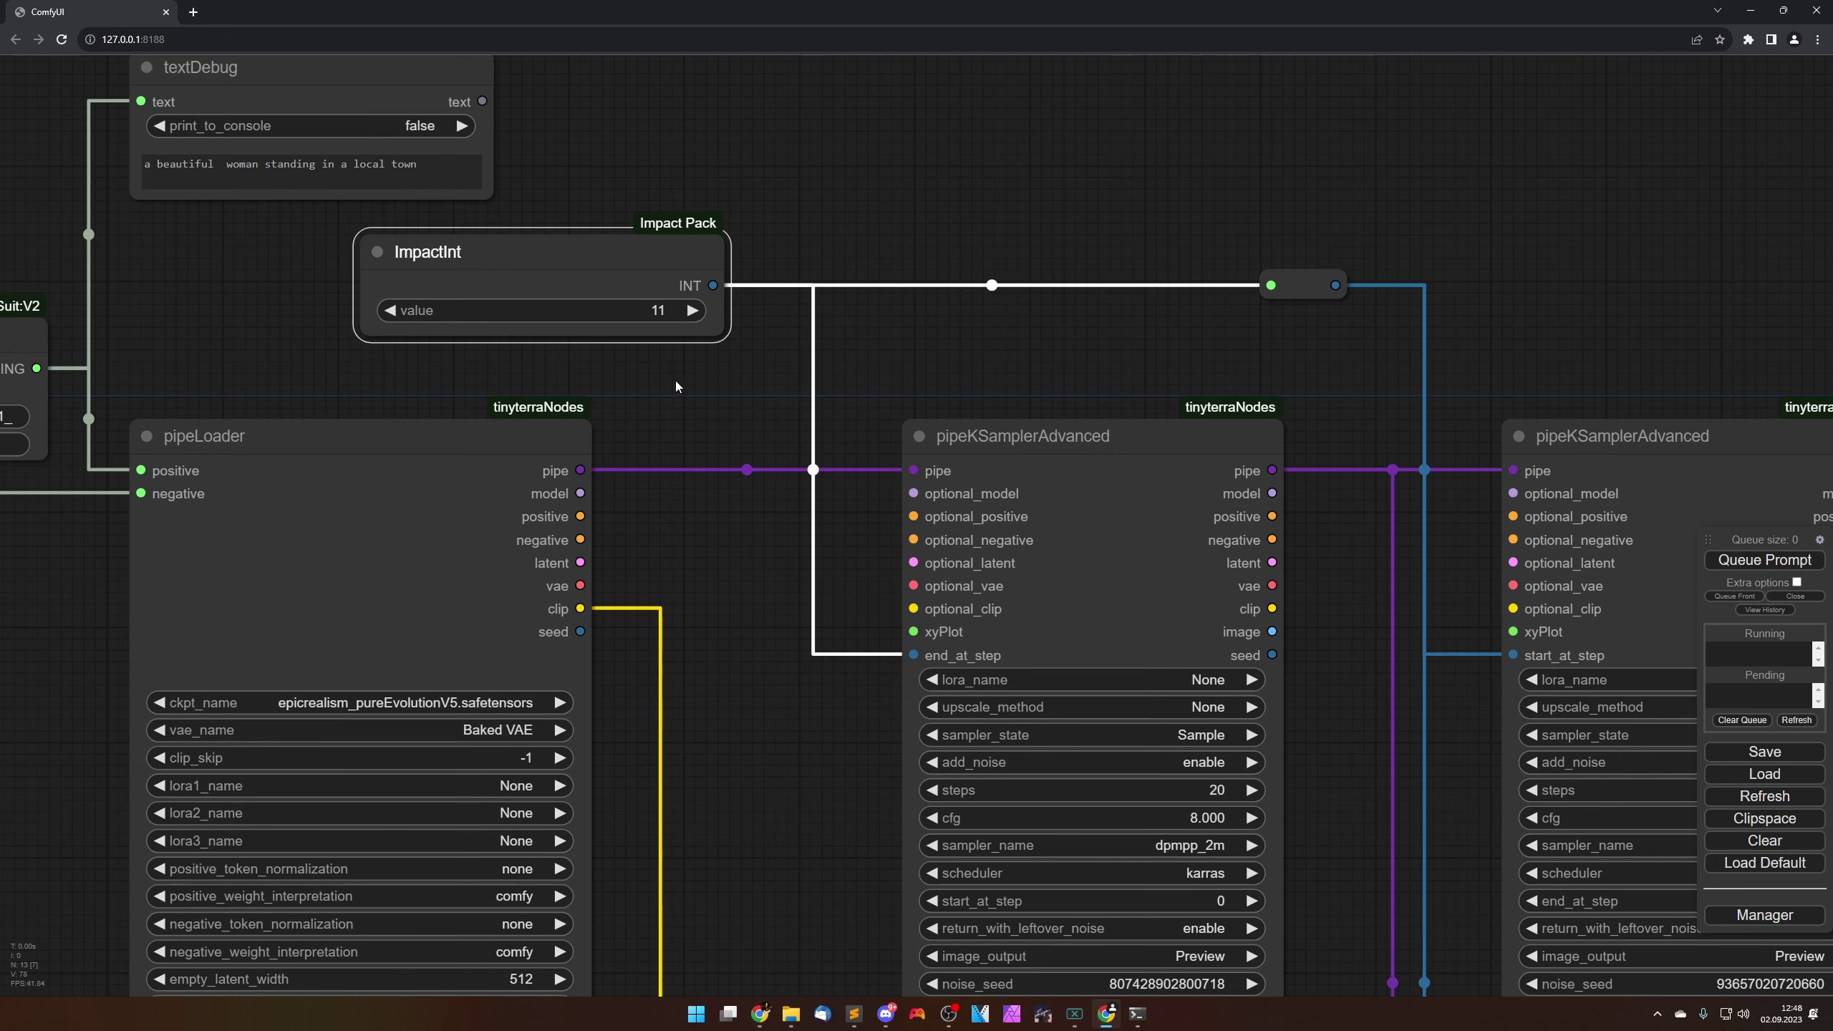
pyautogui.scroll(-3, 766, 627)
pyautogui.click(766, 636)
pyautogui.scroll(-1, 781, 663)
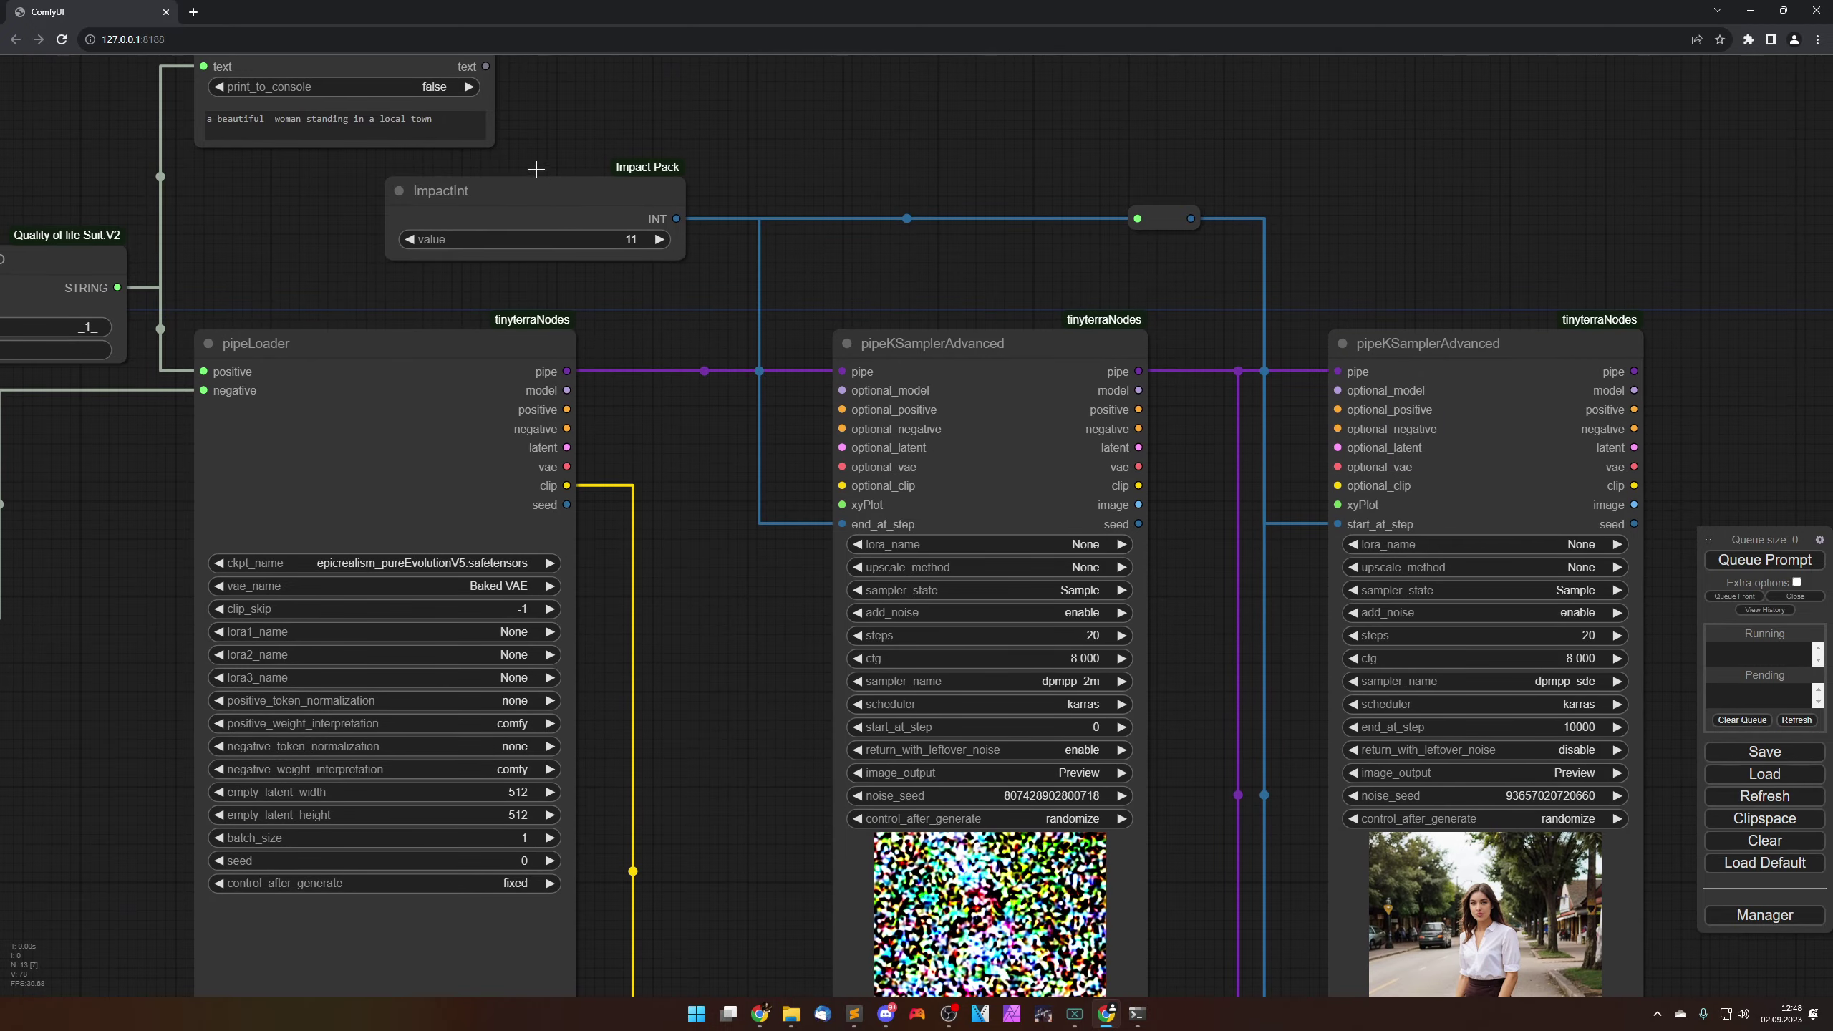
# Step: Queue the prompt with the new step value and inspect the previews of all three pipeKSamplerAdvanced nodes
pyautogui.scroll(-3, 733, 671)
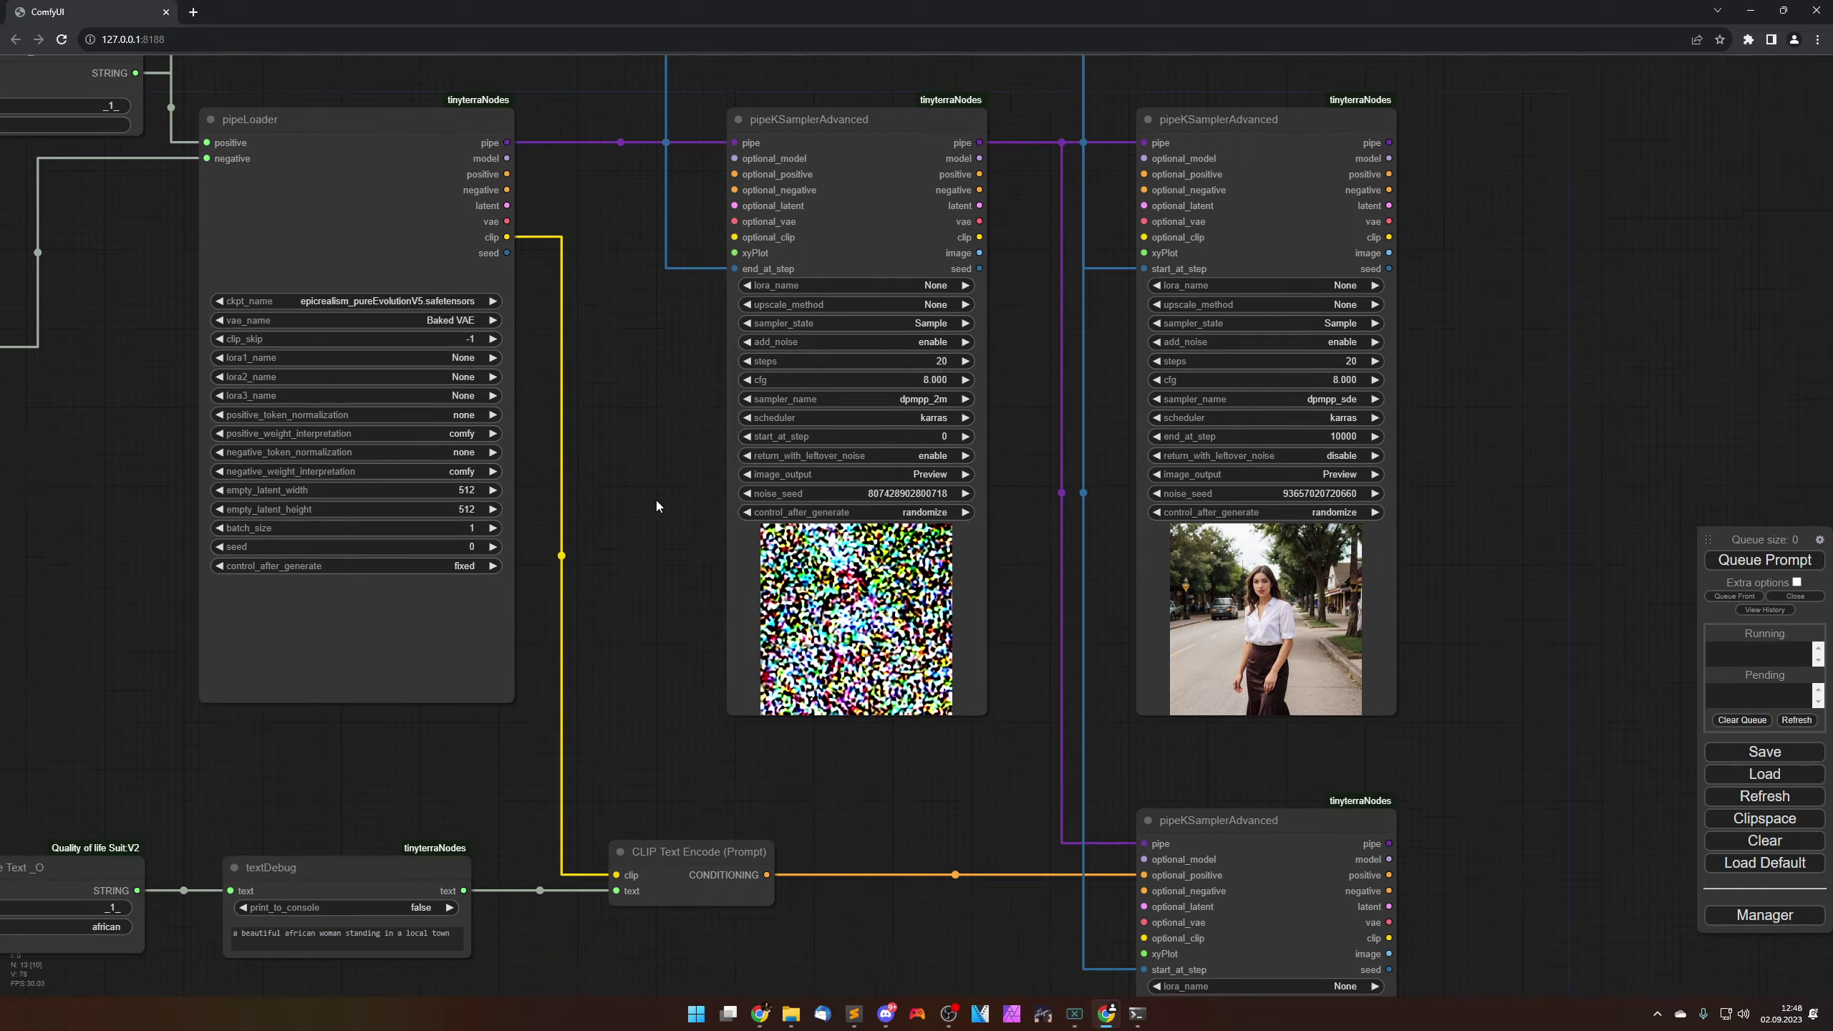
pyautogui.scroll(-3, 656, 502)
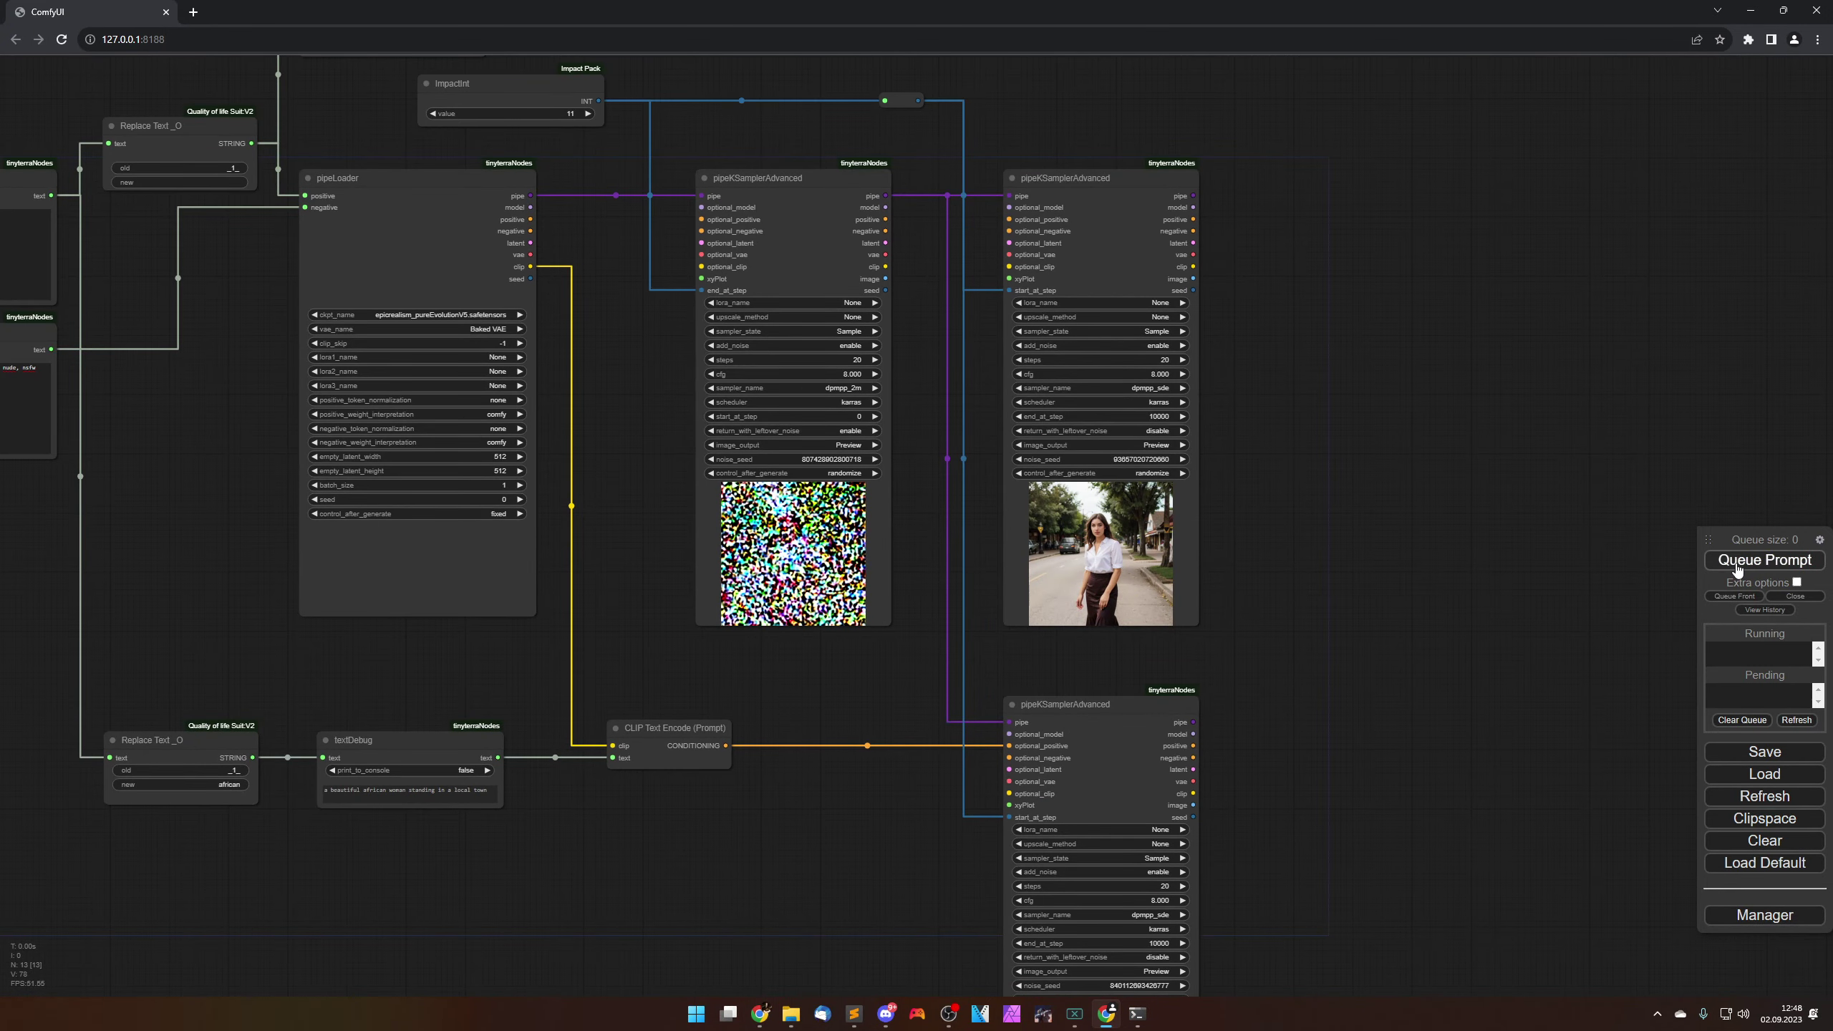
pyautogui.click(1764, 560)
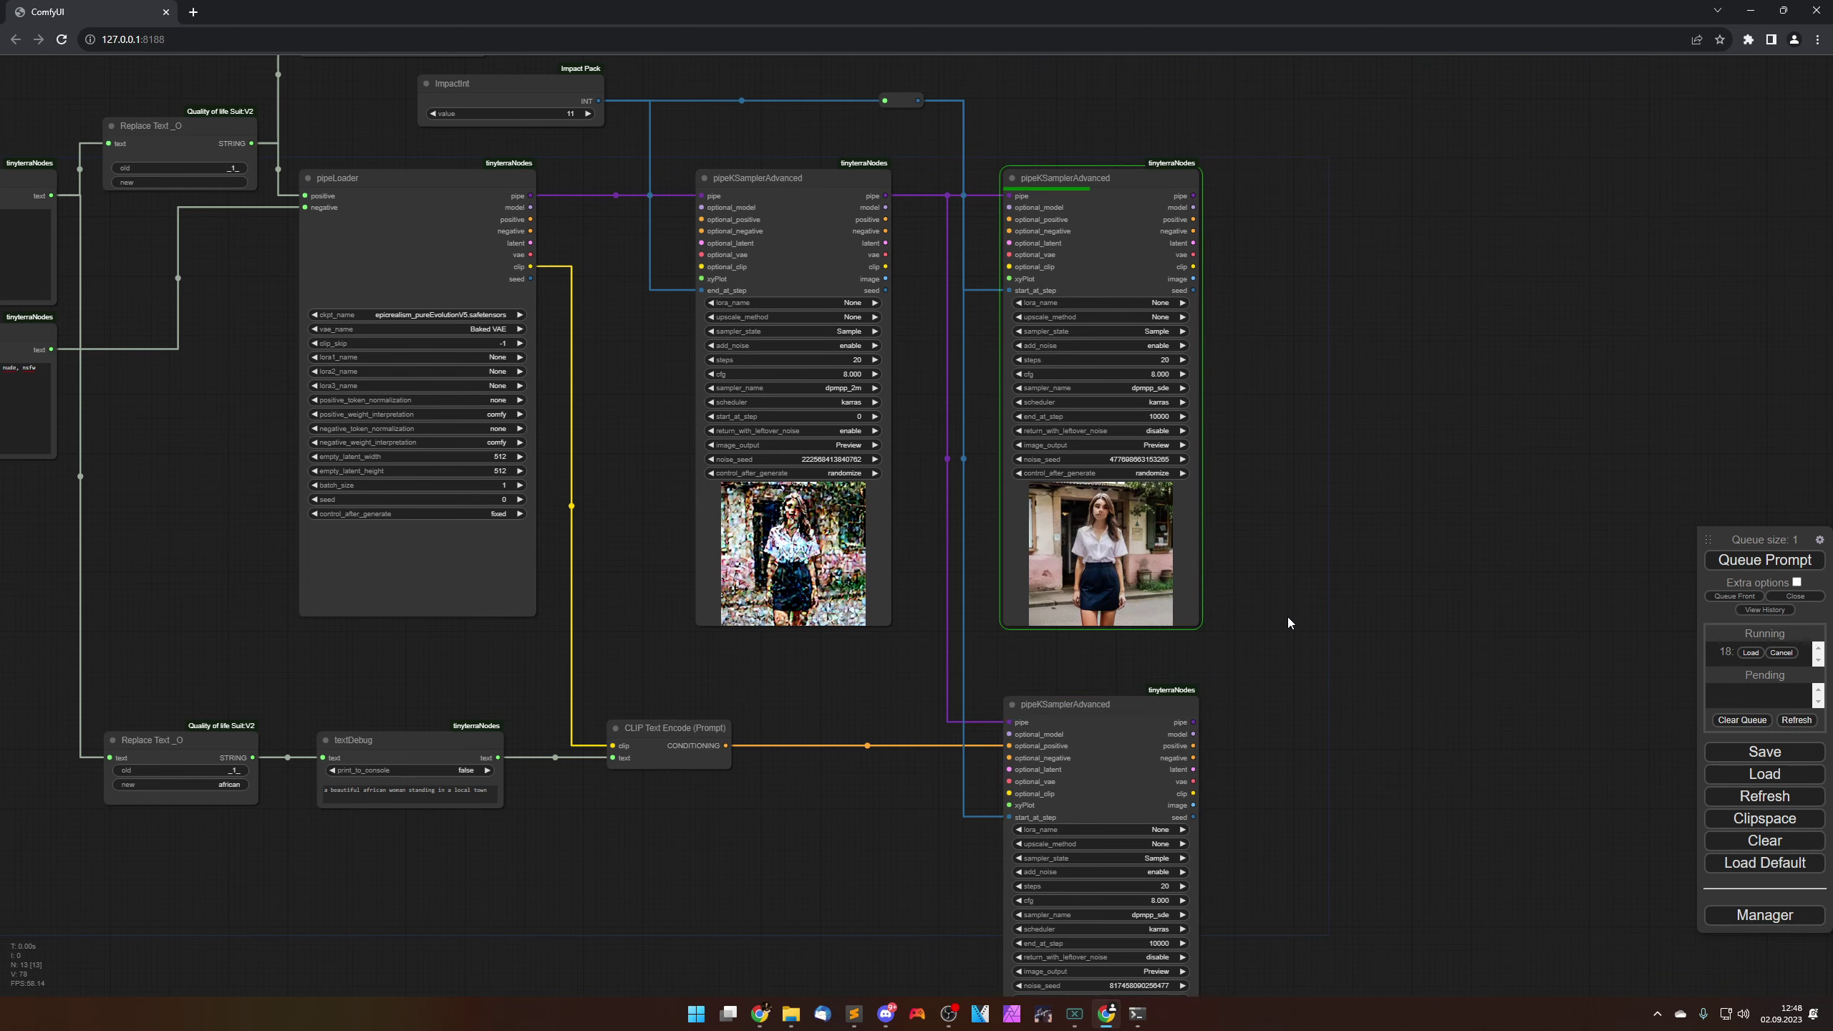
pyautogui.scroll(6, 1274, 613)
pyautogui.moveTo(1226, 502); pyautogui.dragTo(1598, 538)
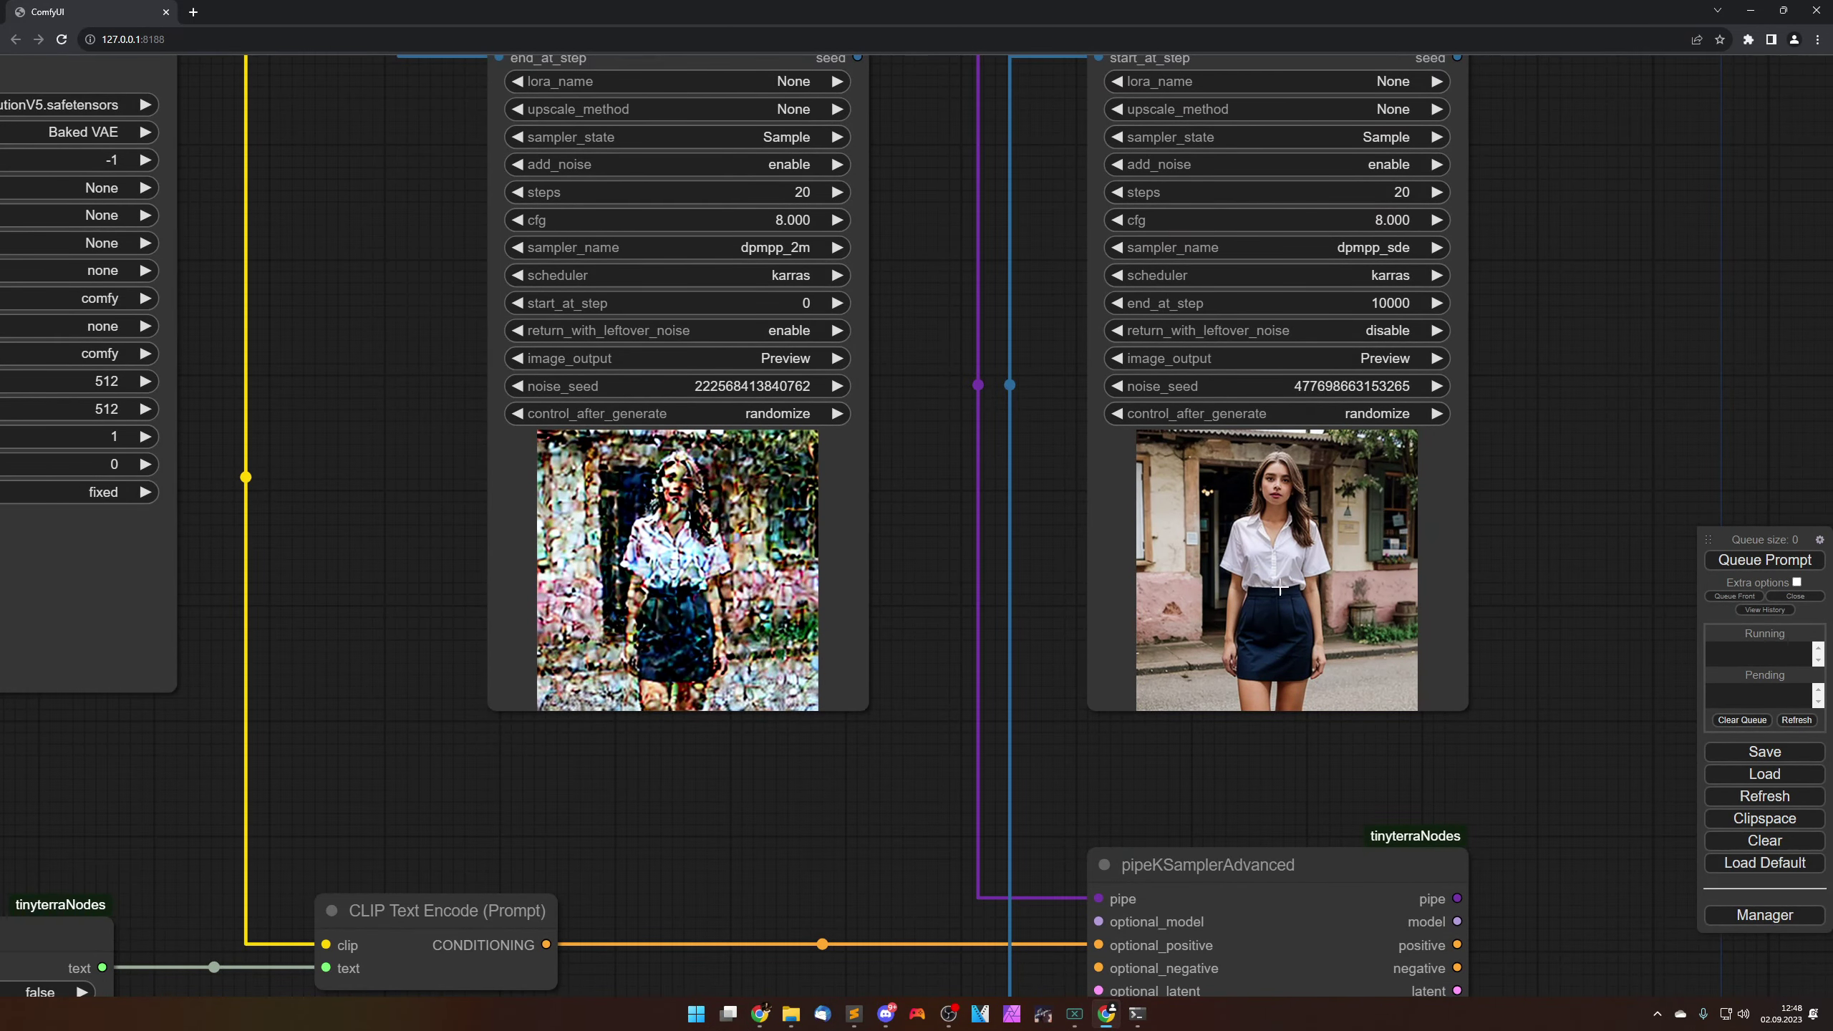
pyautogui.moveTo(1286, 753); pyautogui.dragTo(1041, 163)
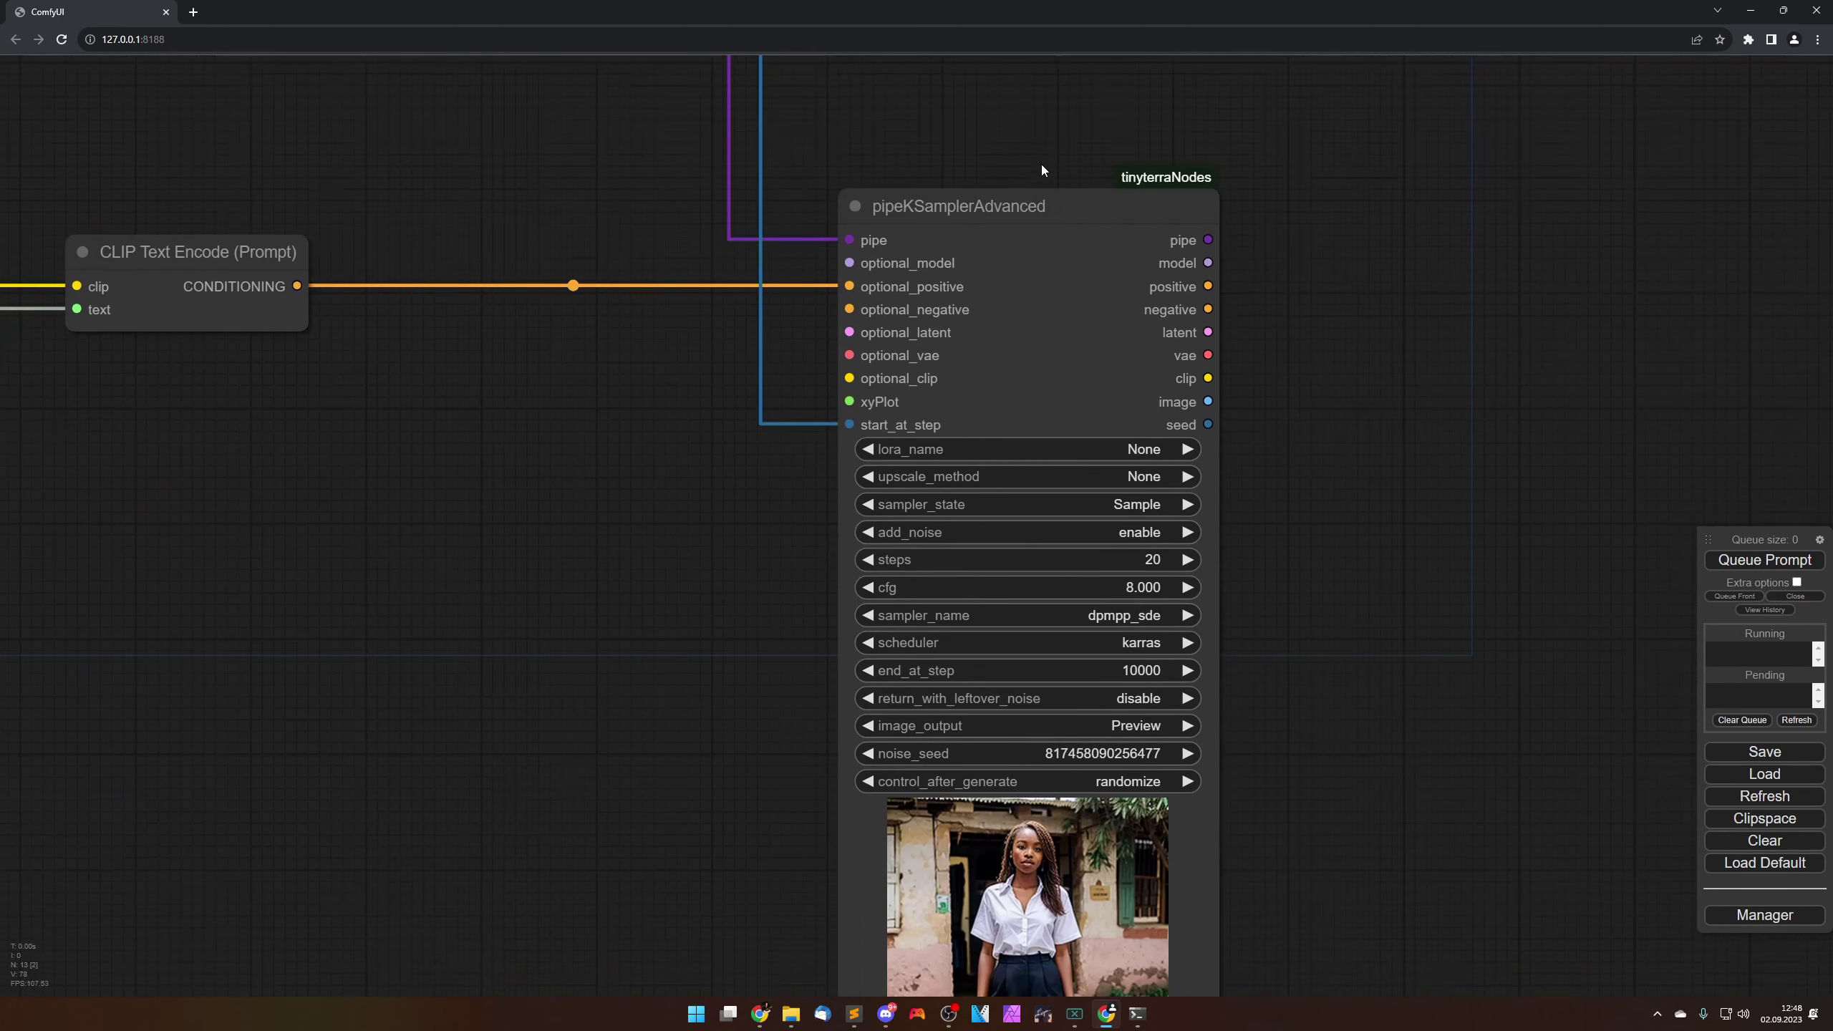
pyautogui.moveTo(1406, 594); pyautogui.dragTo(1389, 384)
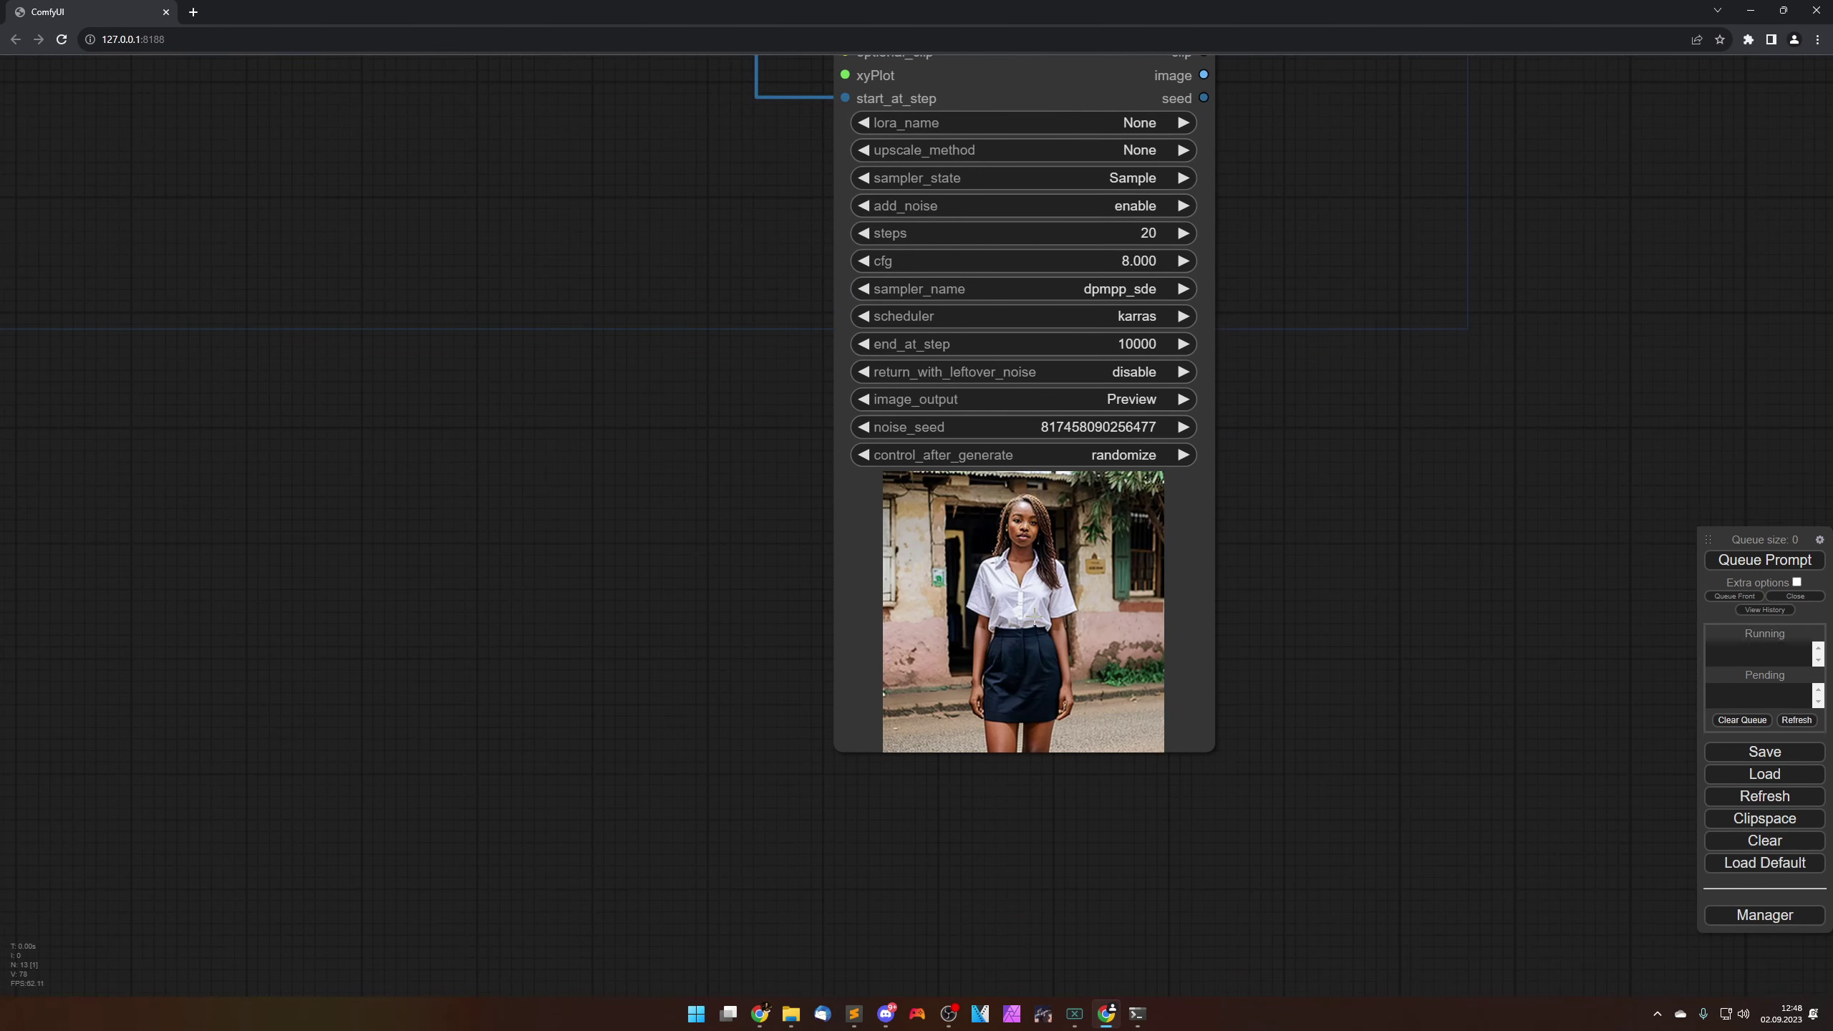
pyautogui.scroll(-5, 1363, 539)
pyautogui.moveTo(1402, 413); pyautogui.dragTo(1314, 556)
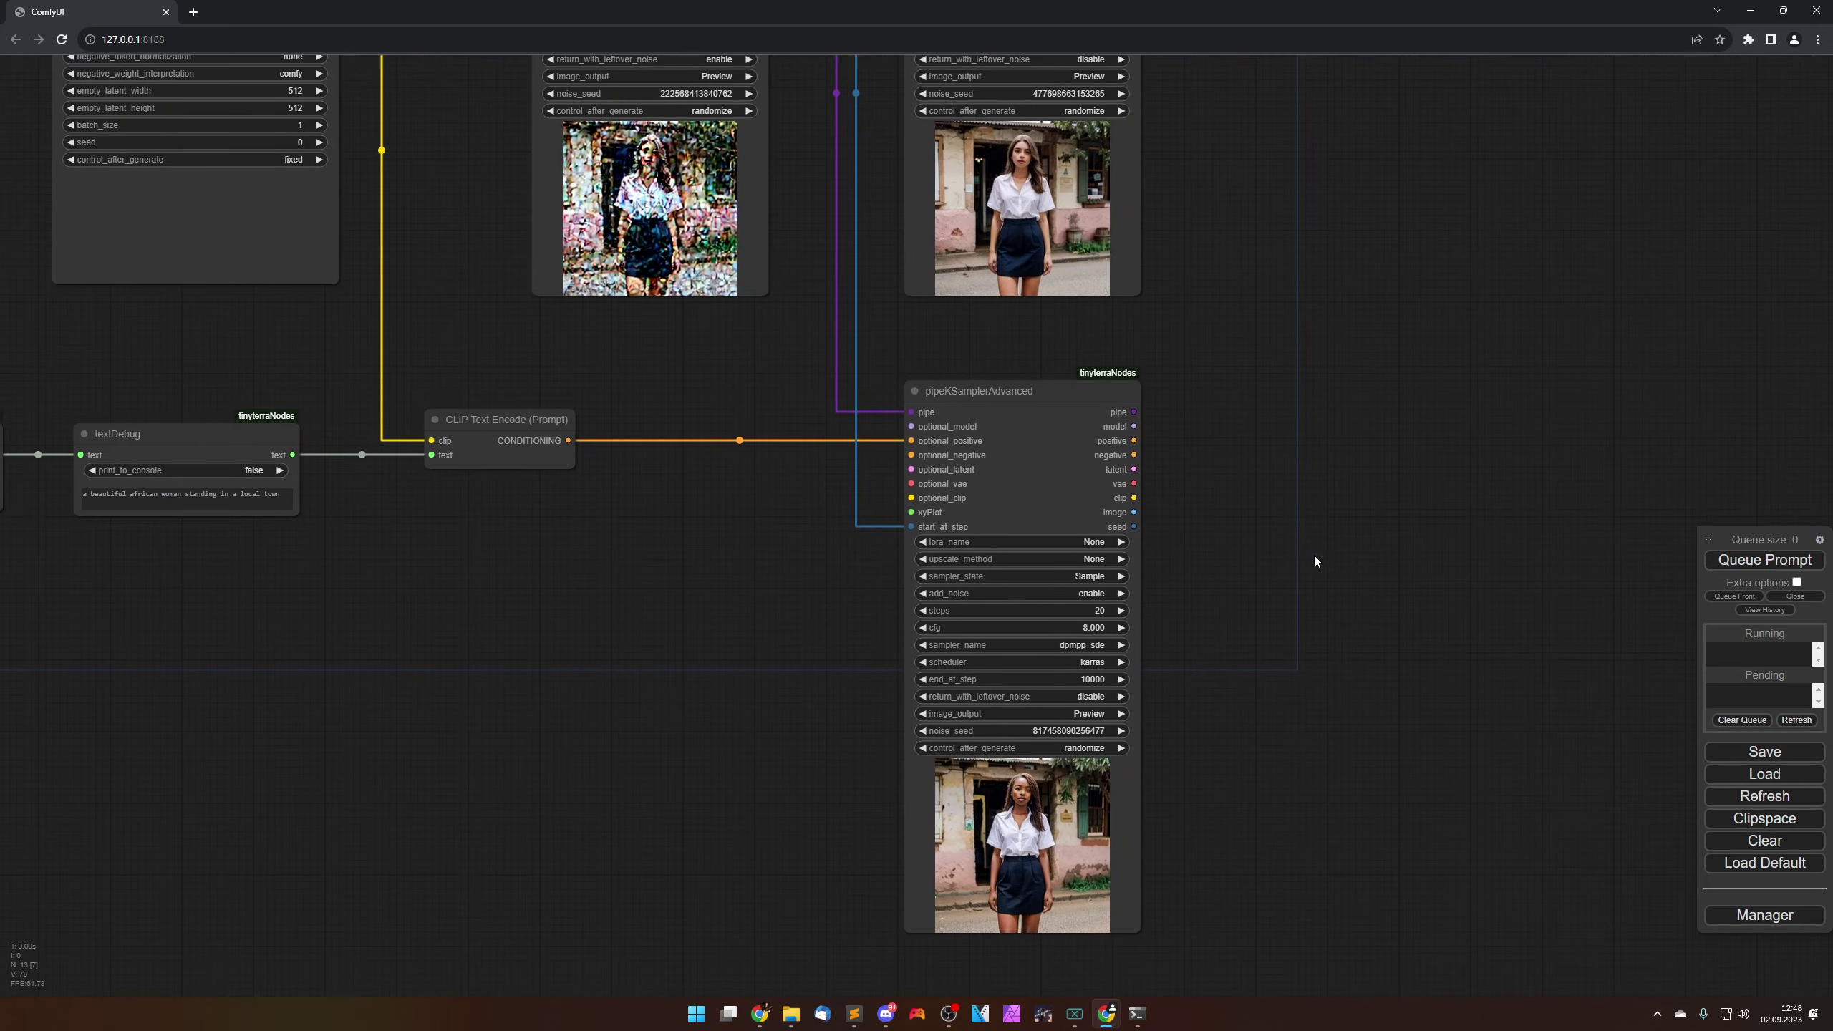
# Step: Open the final preview images of the upper and lower pipeKSamplerAdvanced nodes at full size in separate browser tabs
pyautogui.rightClick(1026, 205)
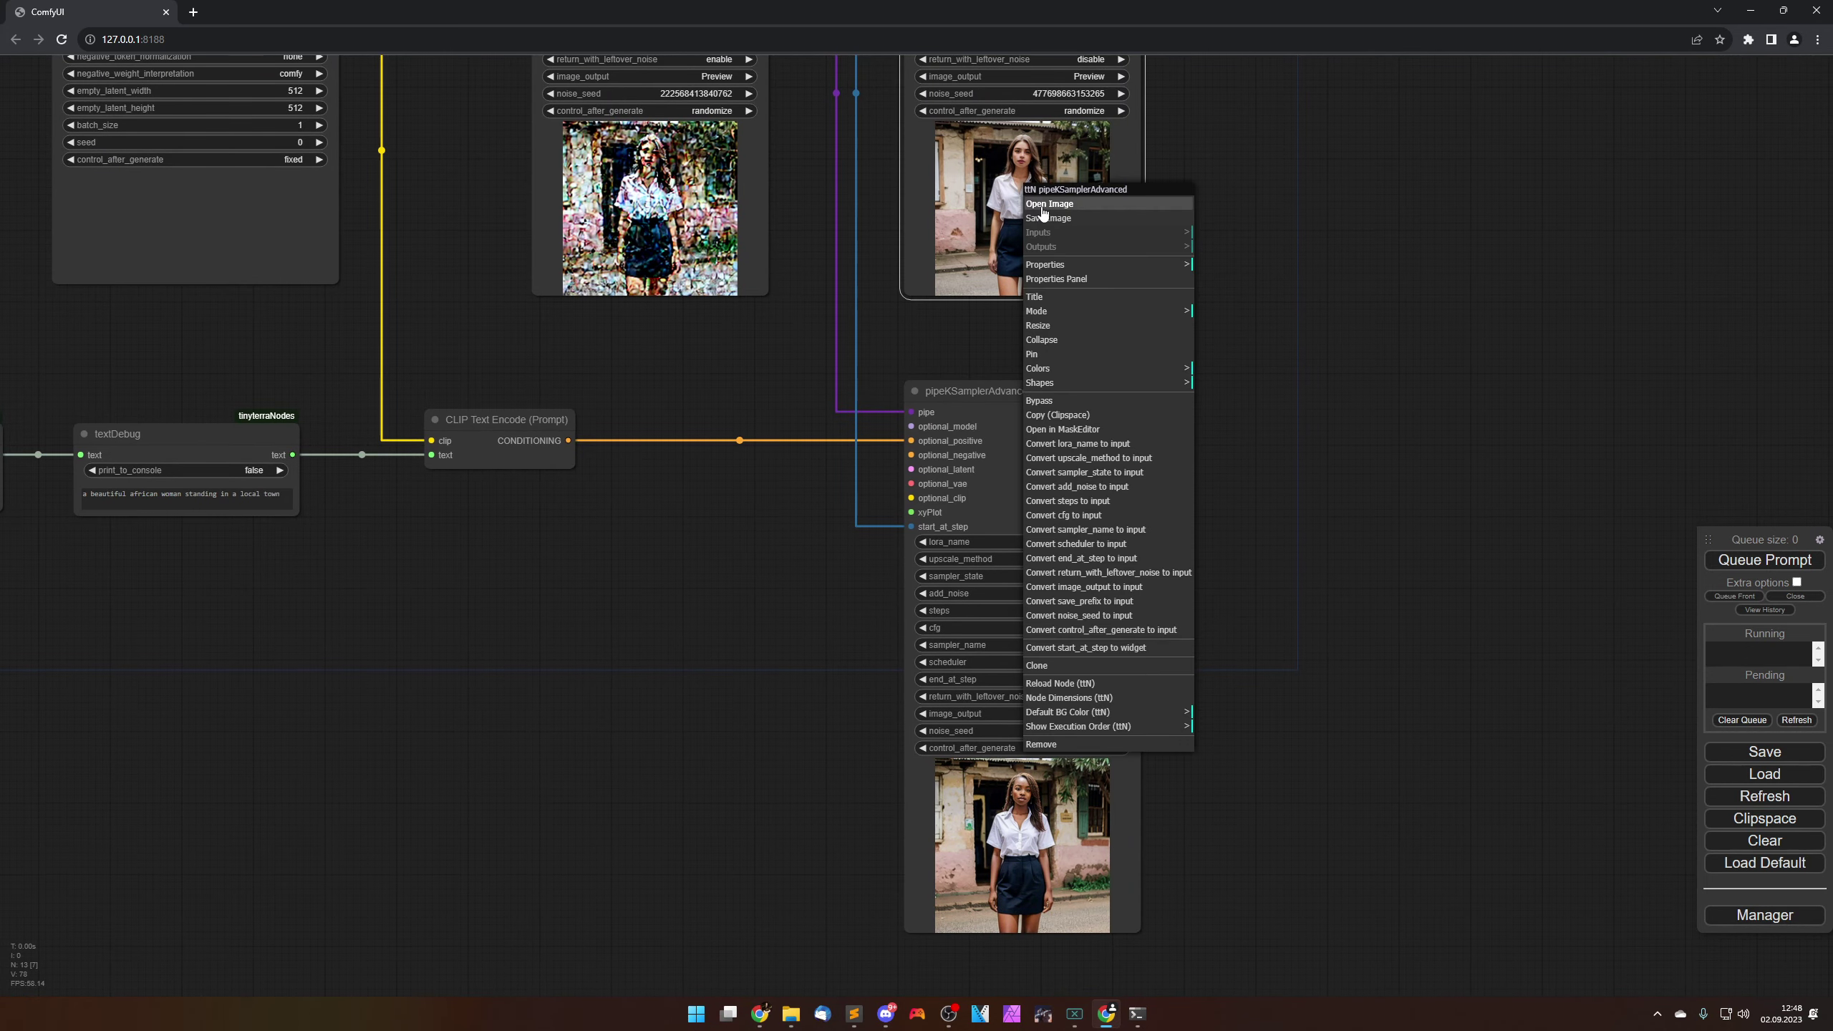
pyautogui.click(1033, 209)
pyautogui.click(93, 5)
pyautogui.rightClick(980, 781)
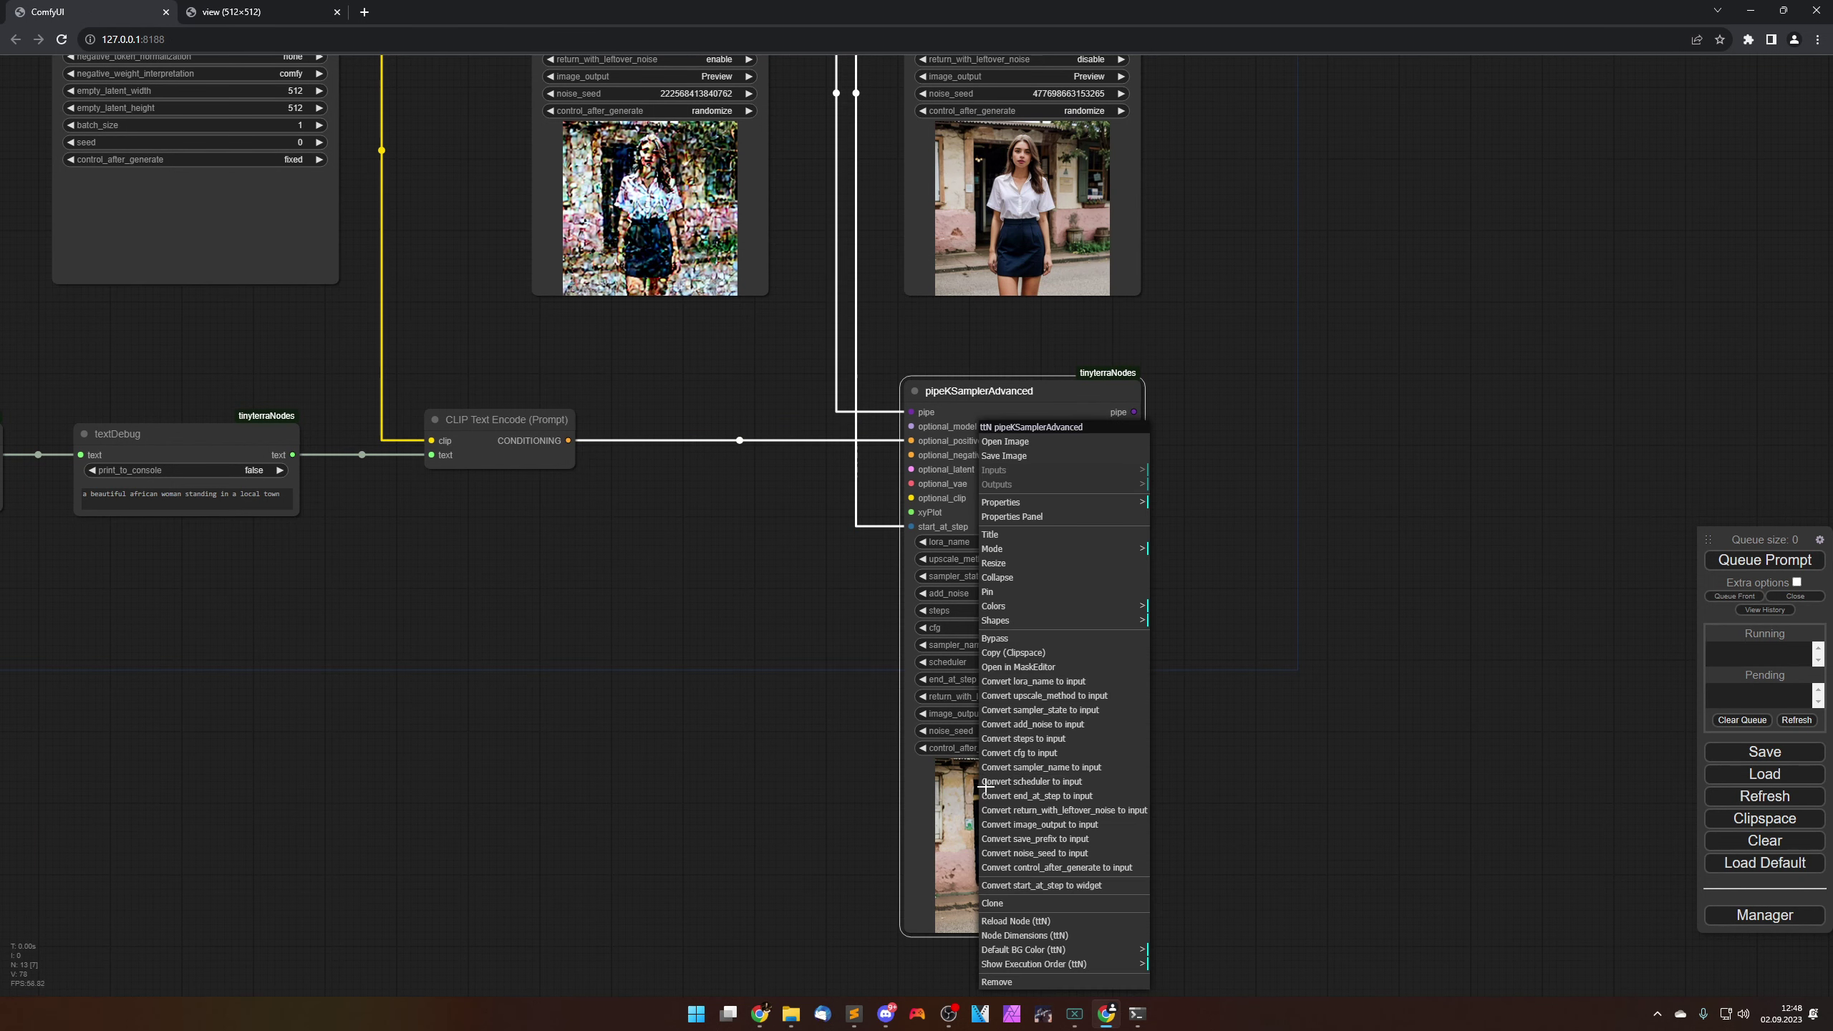
pyautogui.click(1008, 442)
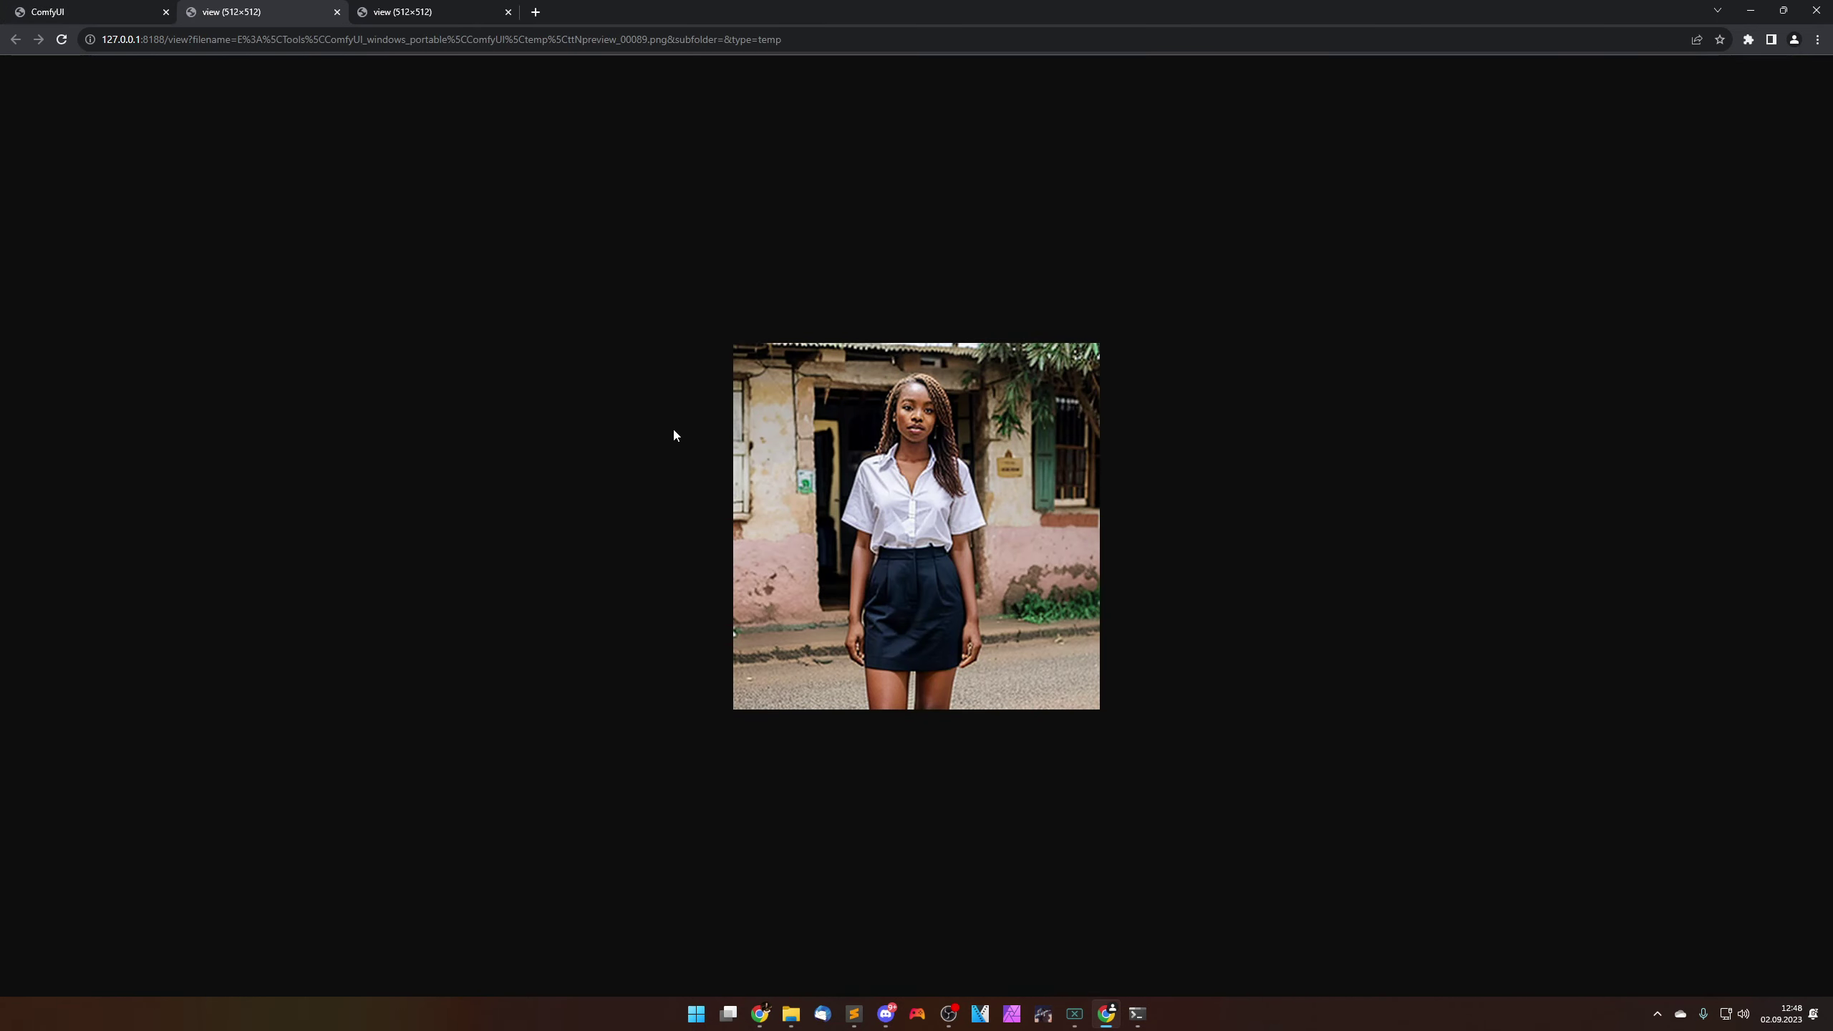
# Step: Alternate between the two full-size images to compare their composition, and close both image tabs
pyautogui.click(433, 11)
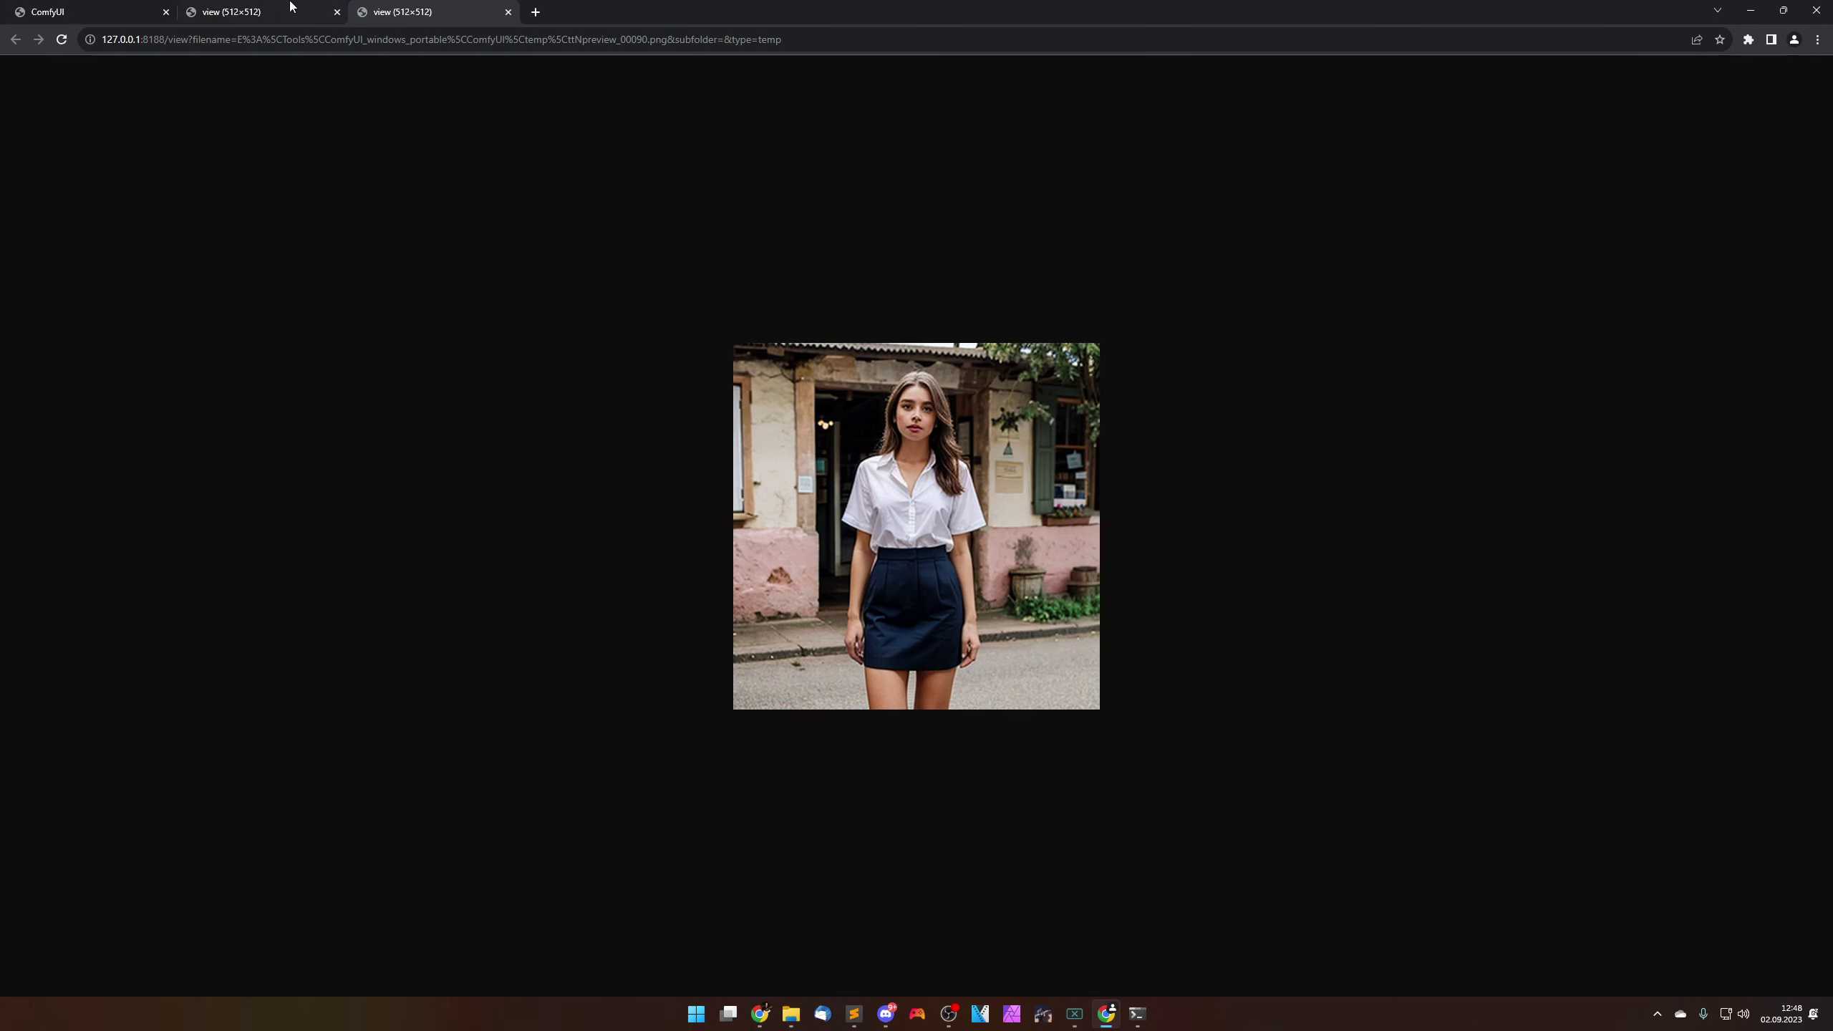
pyautogui.click(277, 11)
pyautogui.click(421, 7)
pyautogui.click(256, 11)
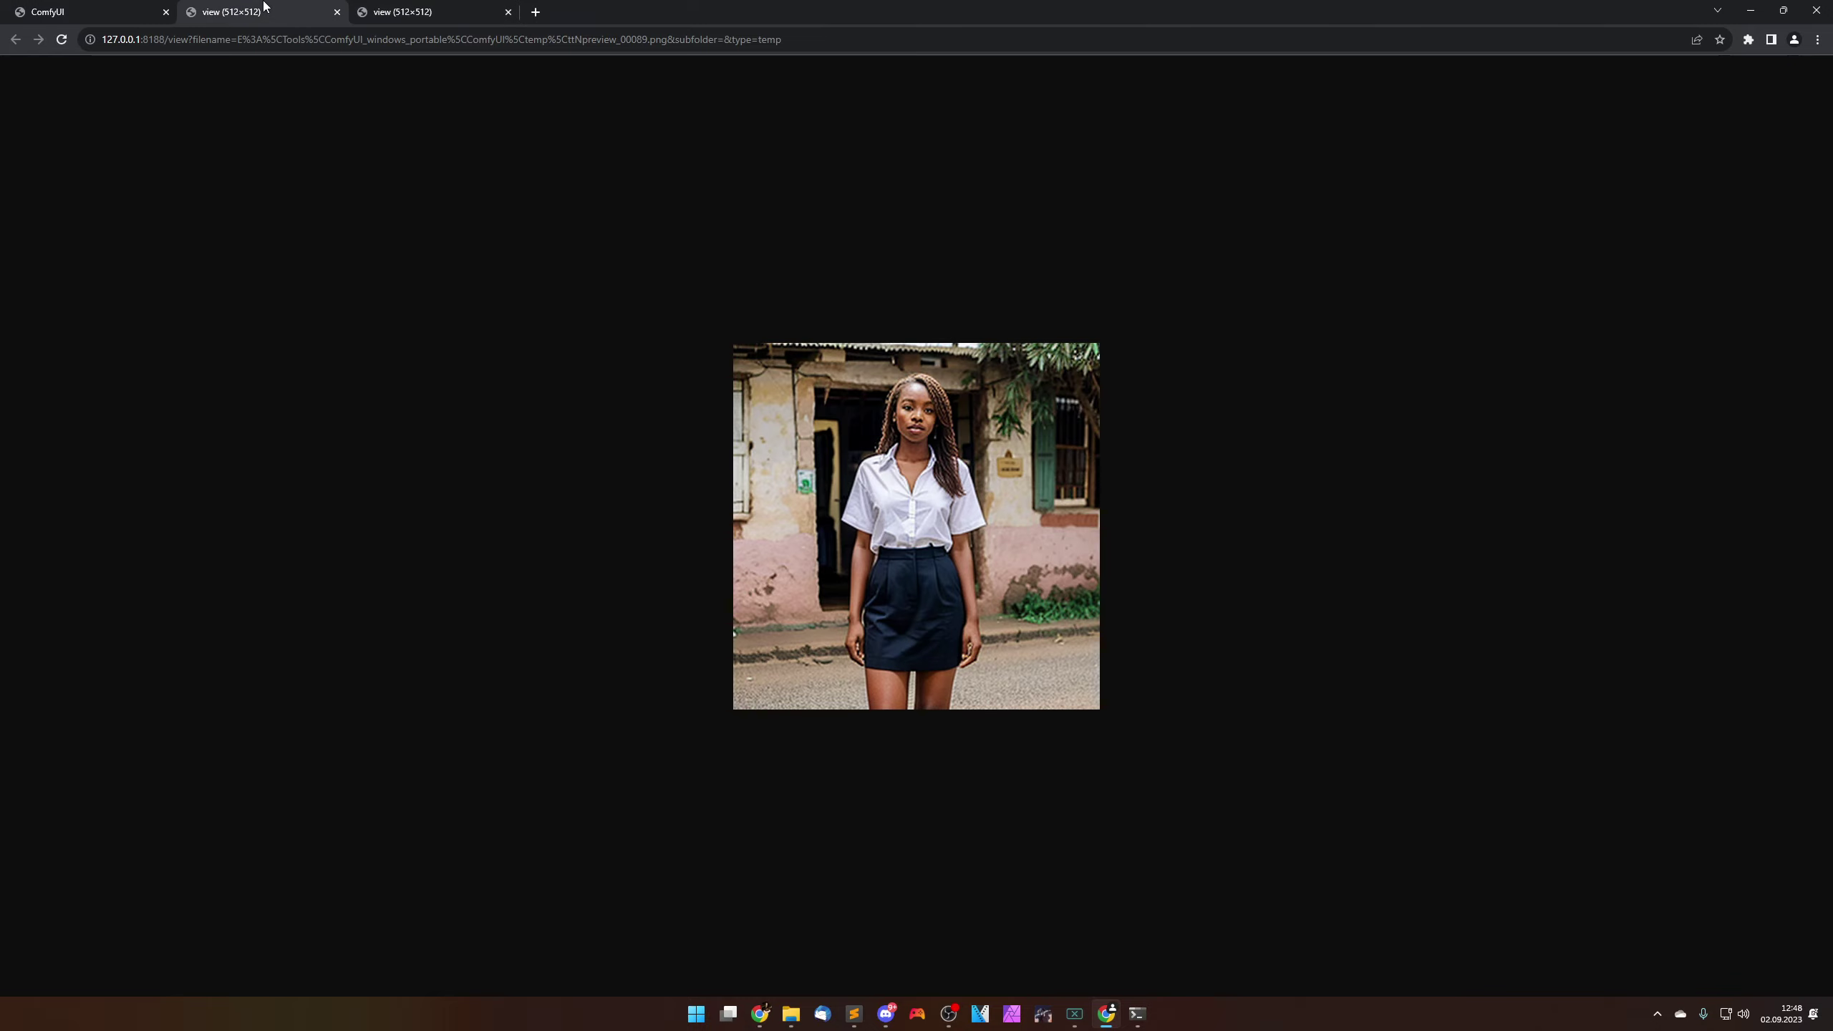
pyautogui.click(390, 9)
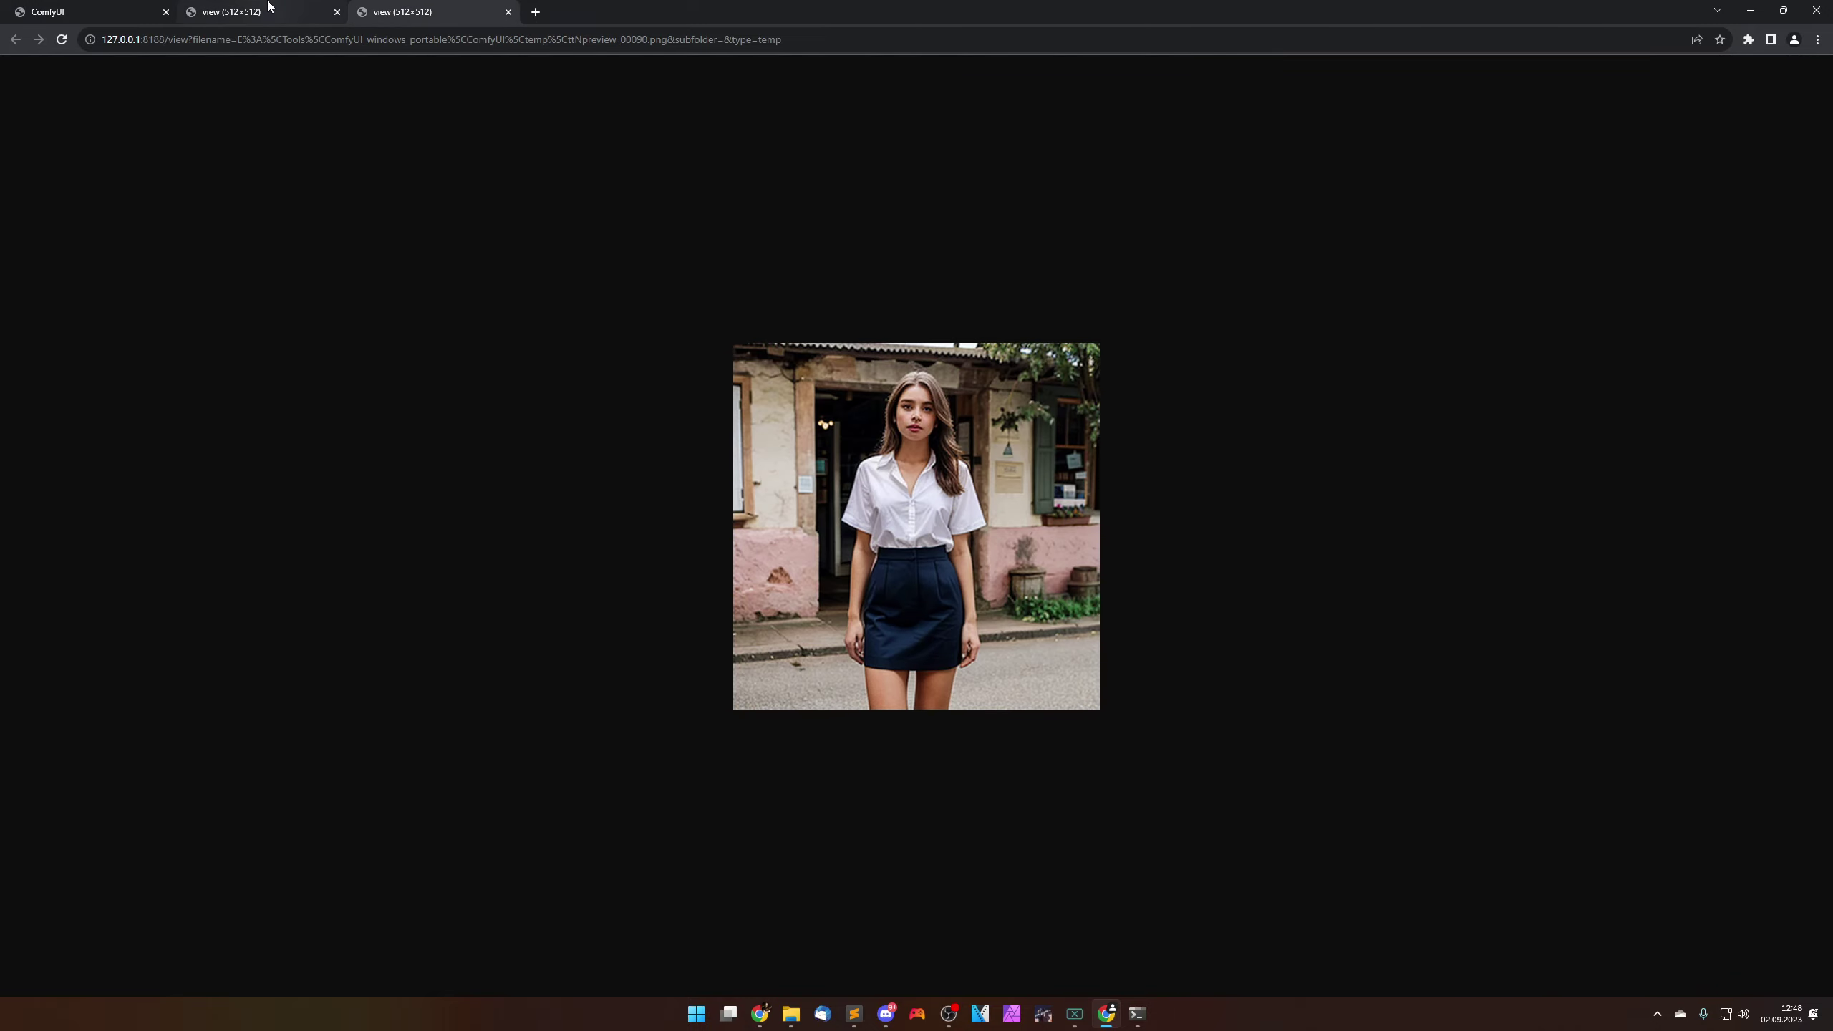
pyautogui.click(269, 7)
pyautogui.click(404, 10)
pyautogui.click(269, 15)
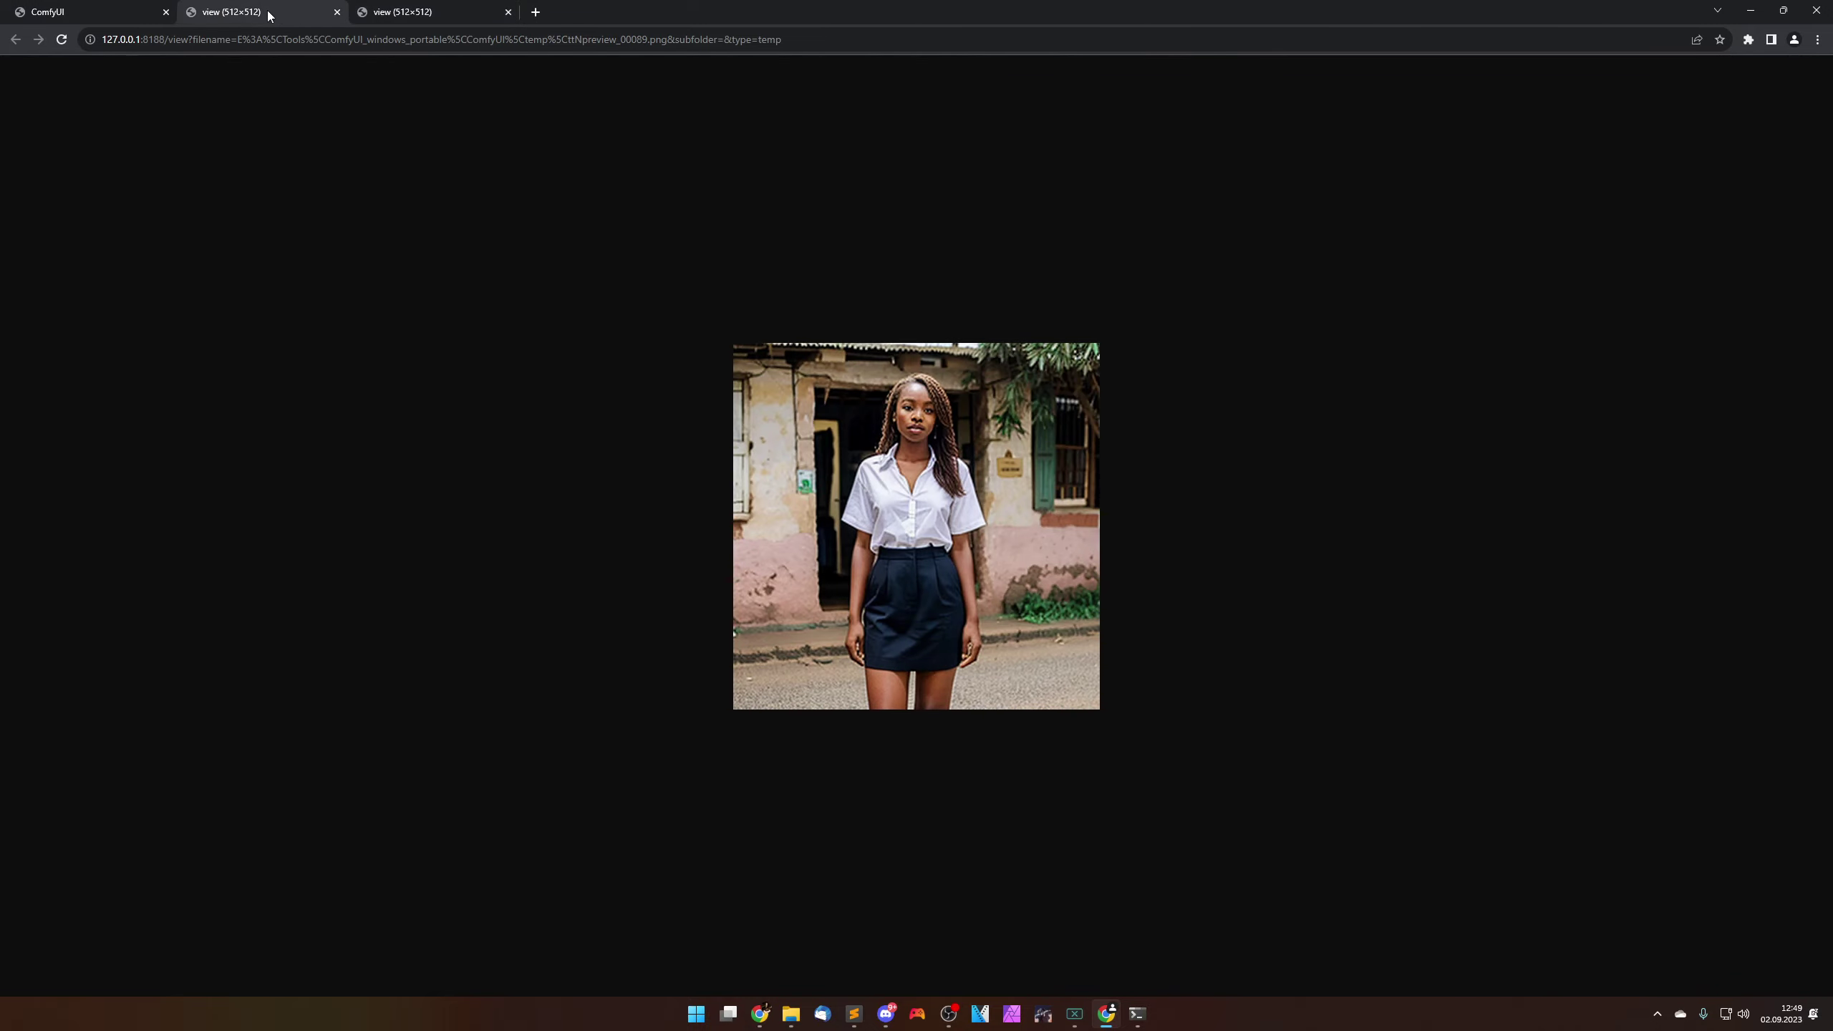
pyautogui.middleClick(268, 12)
pyautogui.middleClick(267, 12)
# Step: Duplicate the lower branch's Replace Text _O, textDebug, CLIP Text Encode and pipeKSamplerAdvanced nodes, placing the copies below the originals
pyautogui.scroll(-4, 461, 202)
pyautogui.moveTo(462, 201); pyautogui.dragTo(638, 704)
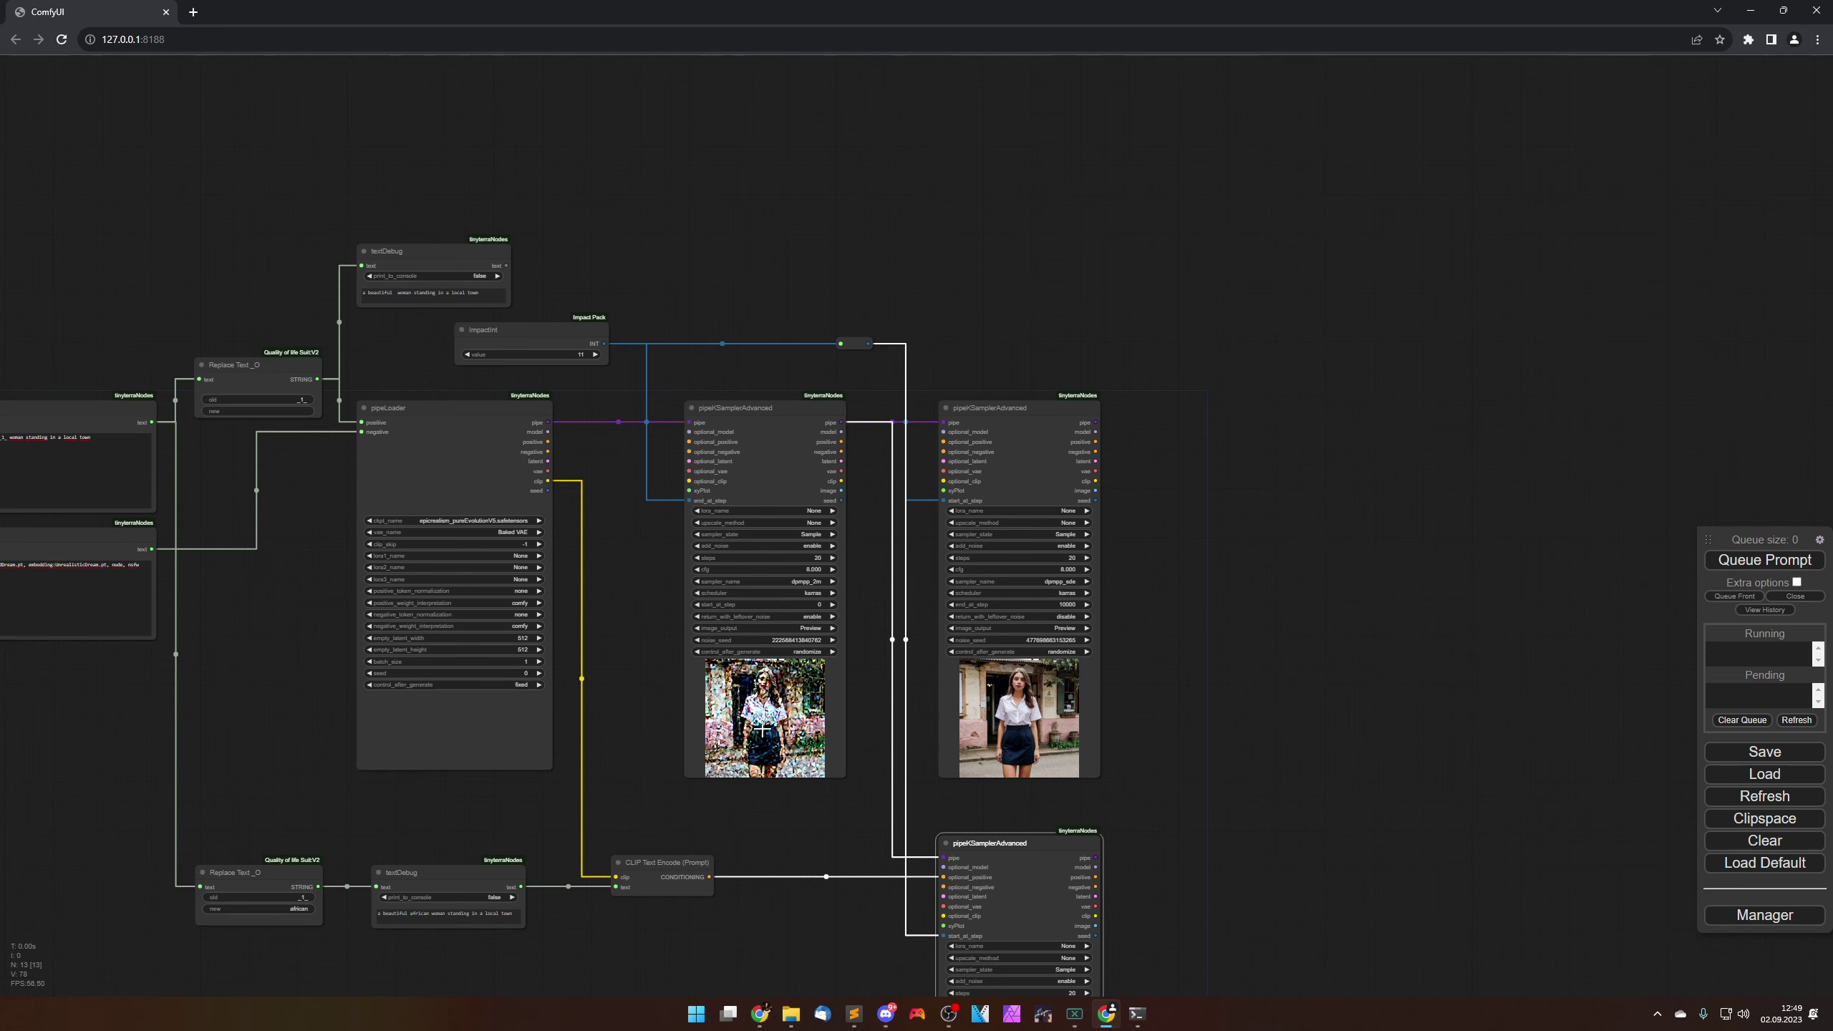
pyautogui.moveTo(777, 825); pyautogui.dragTo(745, 520)
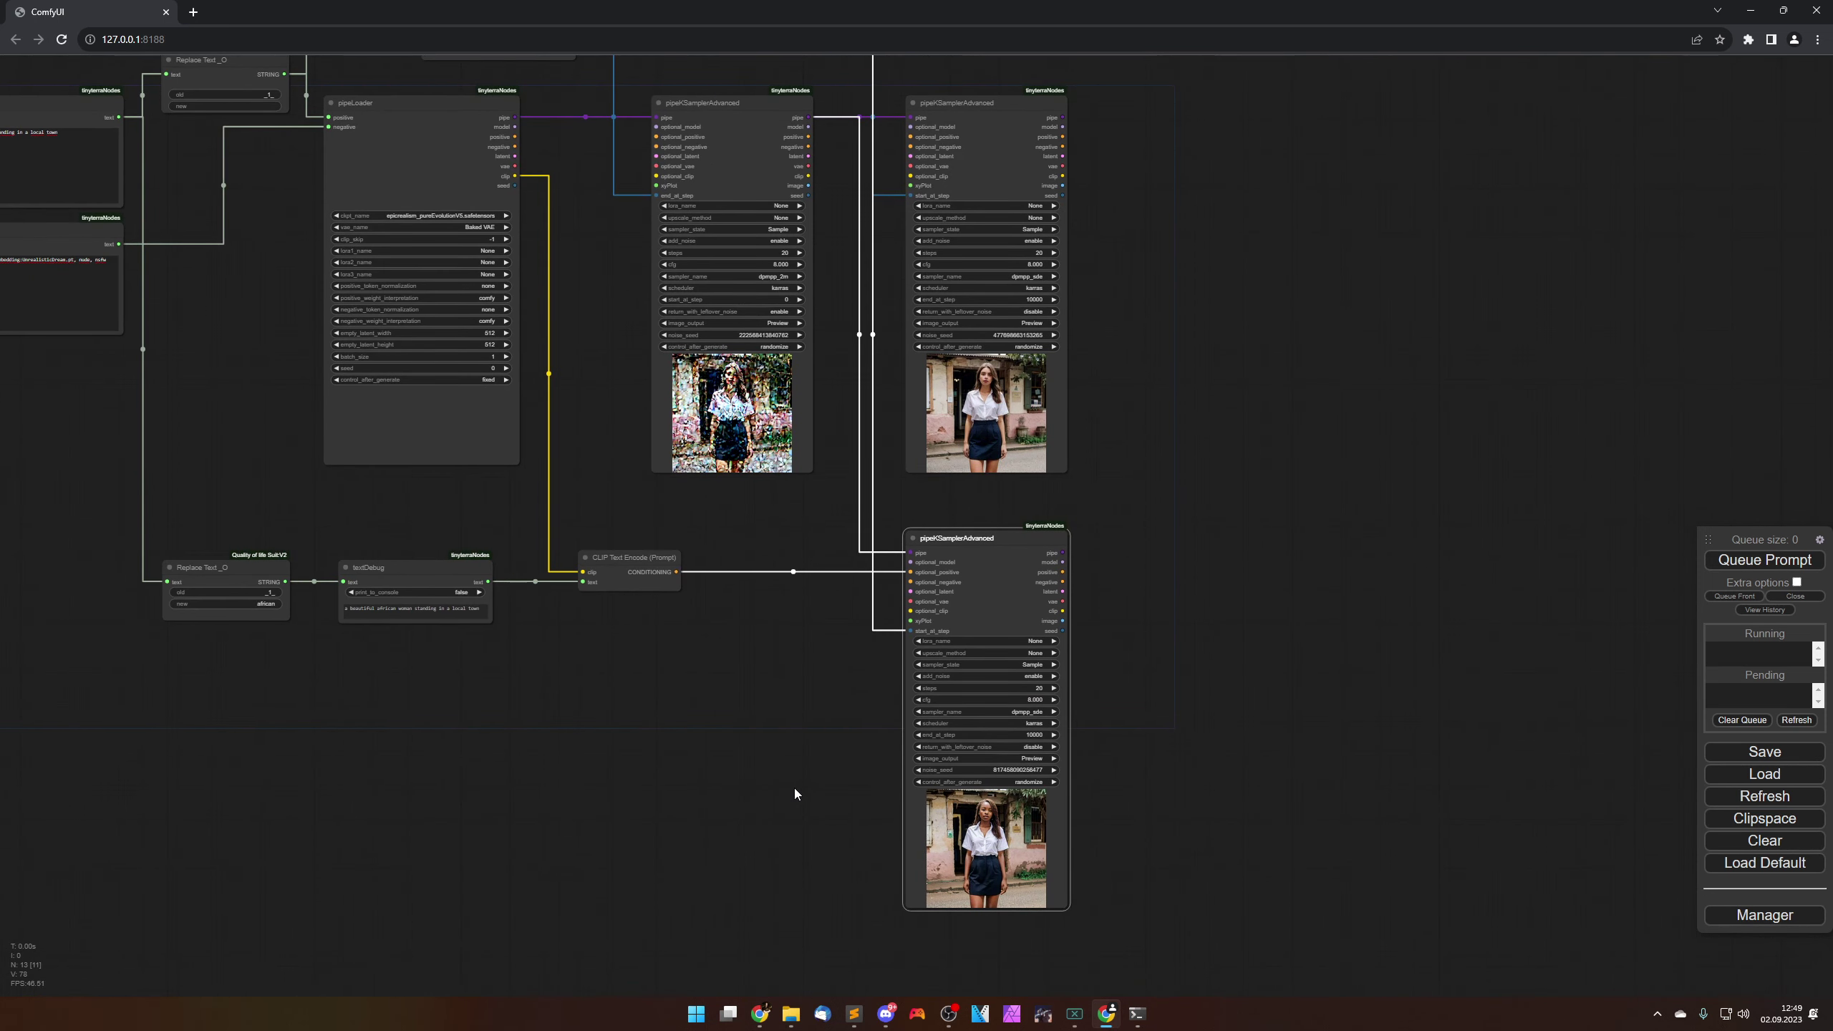
pyautogui.moveTo(756, 748); pyautogui.dragTo(822, 713)
pyautogui.scroll(-1, 785, 721)
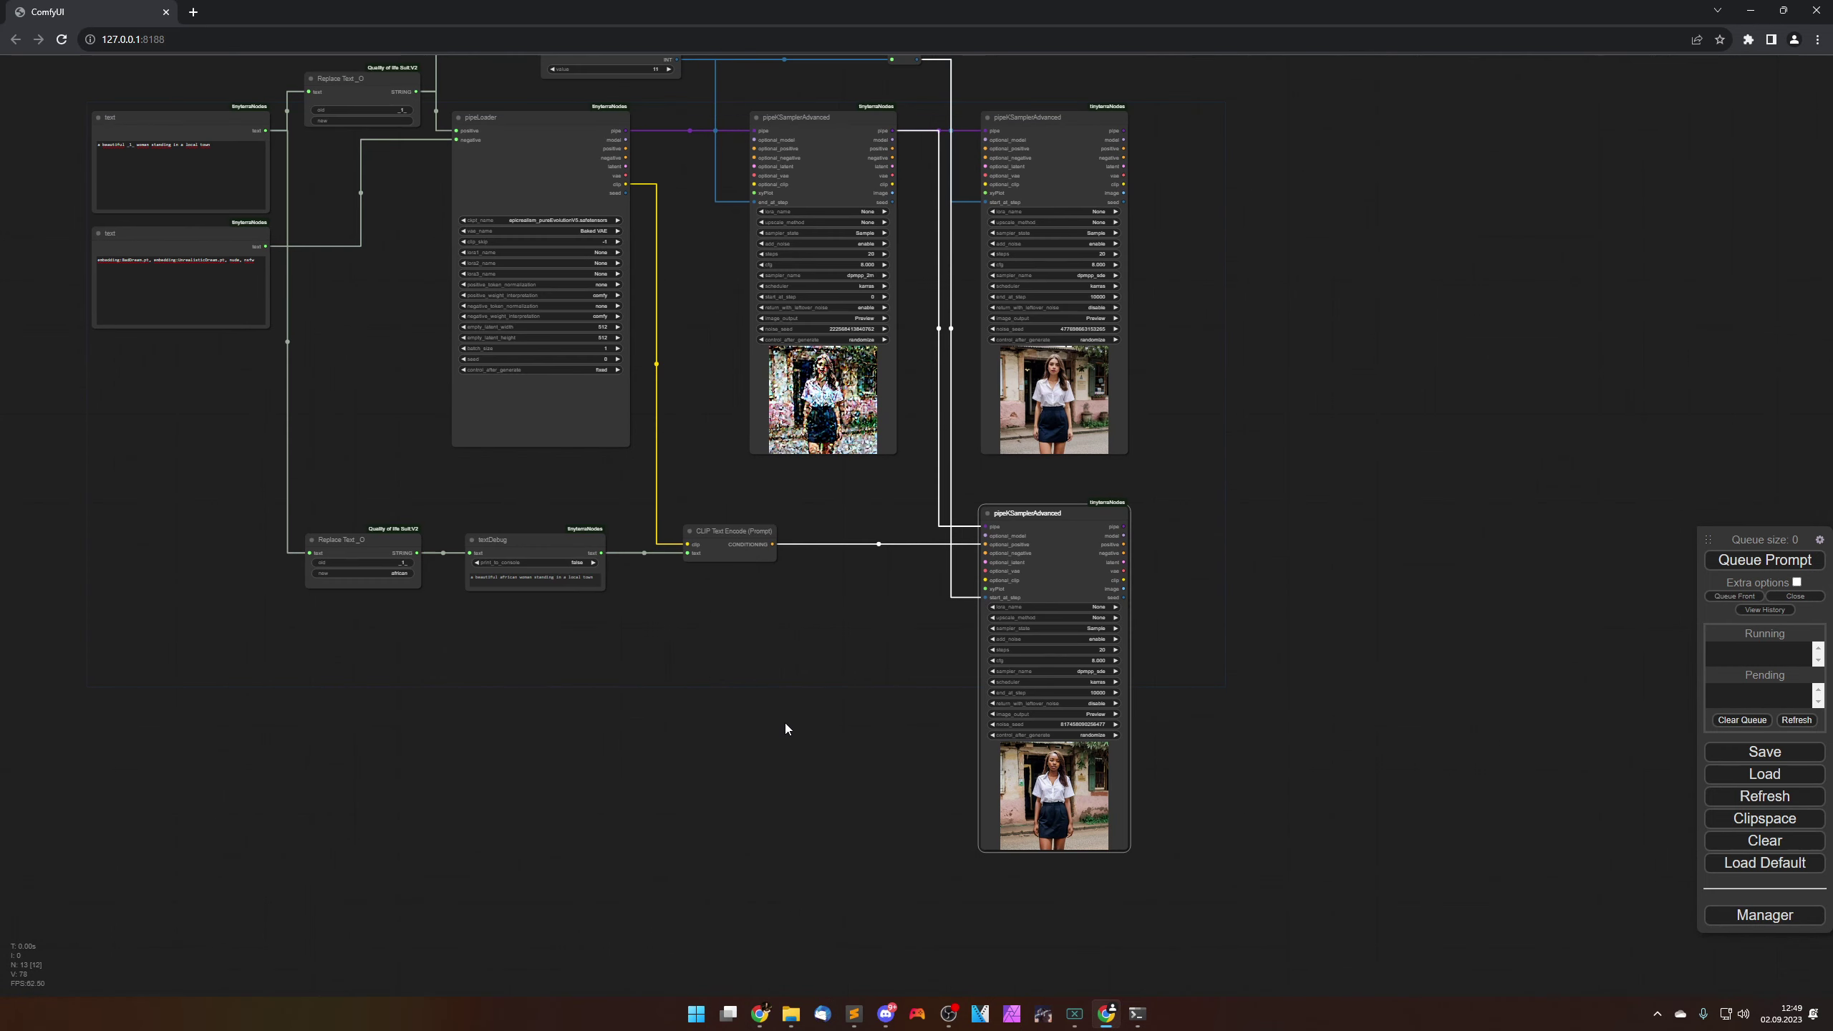
pyautogui.moveTo(195, 474); pyautogui.dragTo(1302, 852)
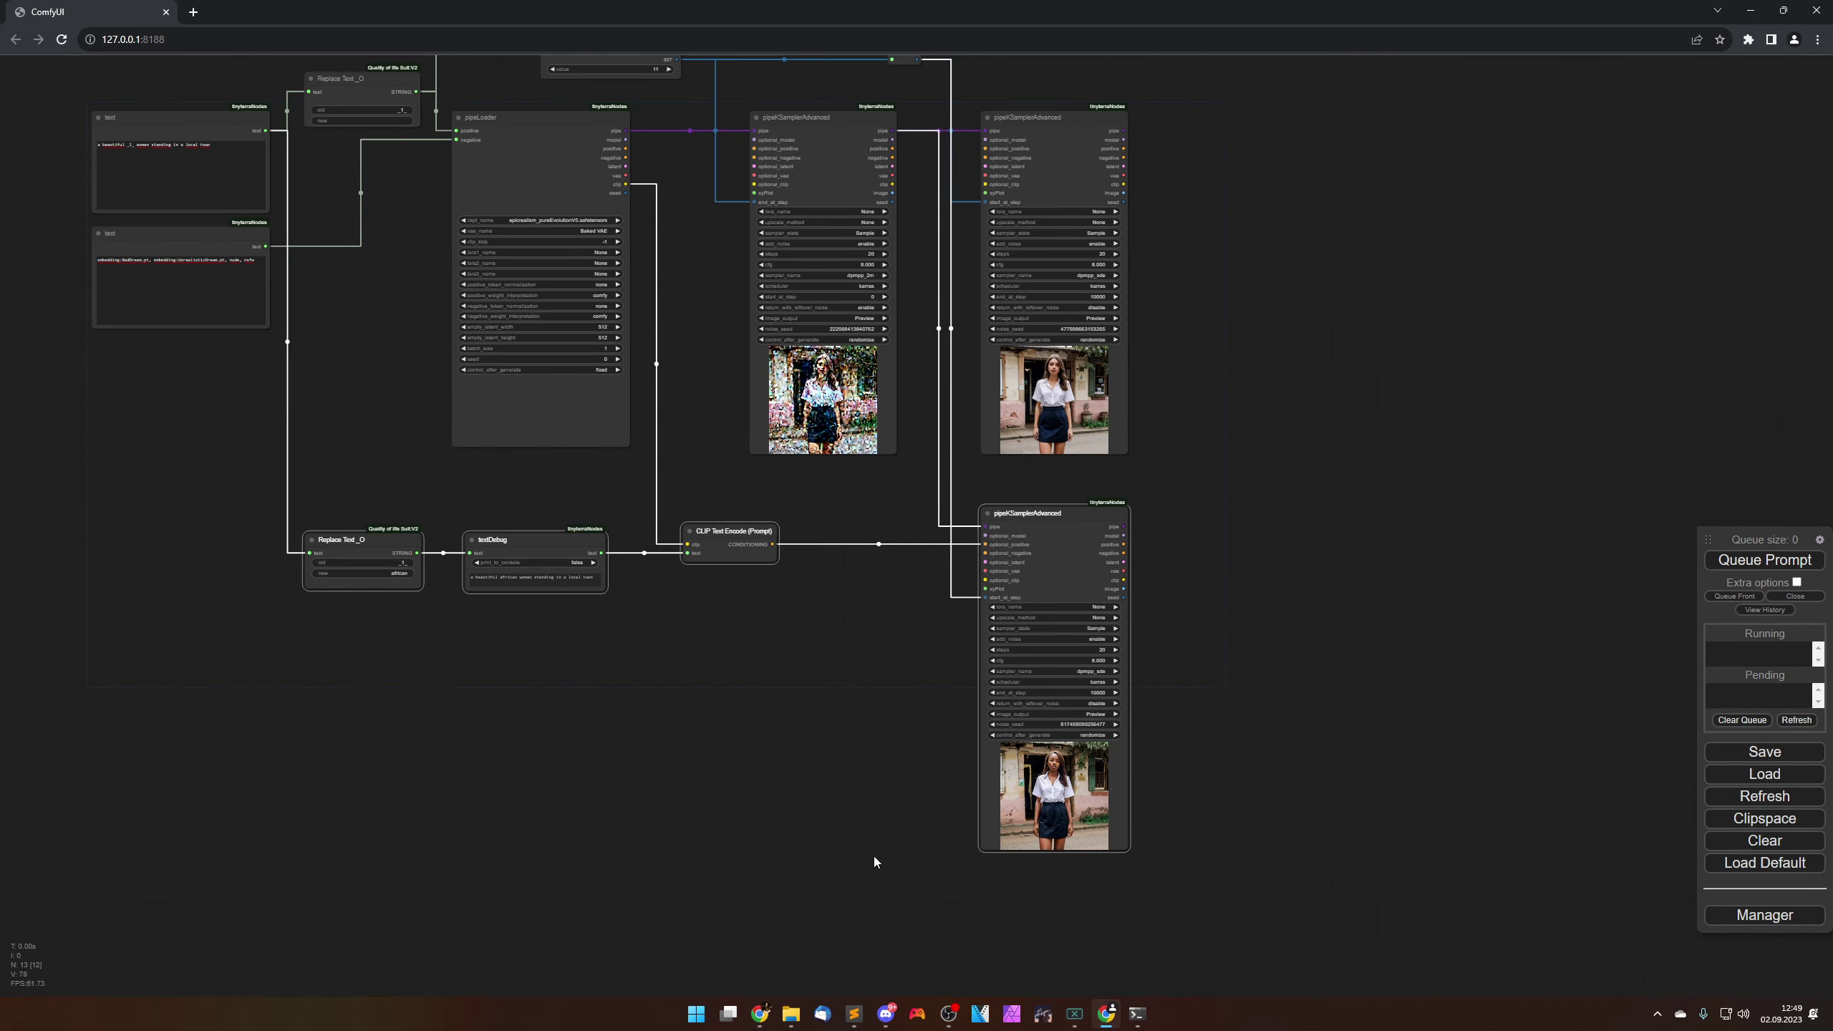
pyautogui.click(383, 640)
pyautogui.moveTo(251, 477); pyautogui.dragTo(358, 922)
pyautogui.hotkey('ctrl', 'c')
pyautogui.hotkey('ctrl', 'v')
pyautogui.moveTo(452, 764); pyautogui.dragTo(559, 745)
pyautogui.scroll(-1, 558, 746)
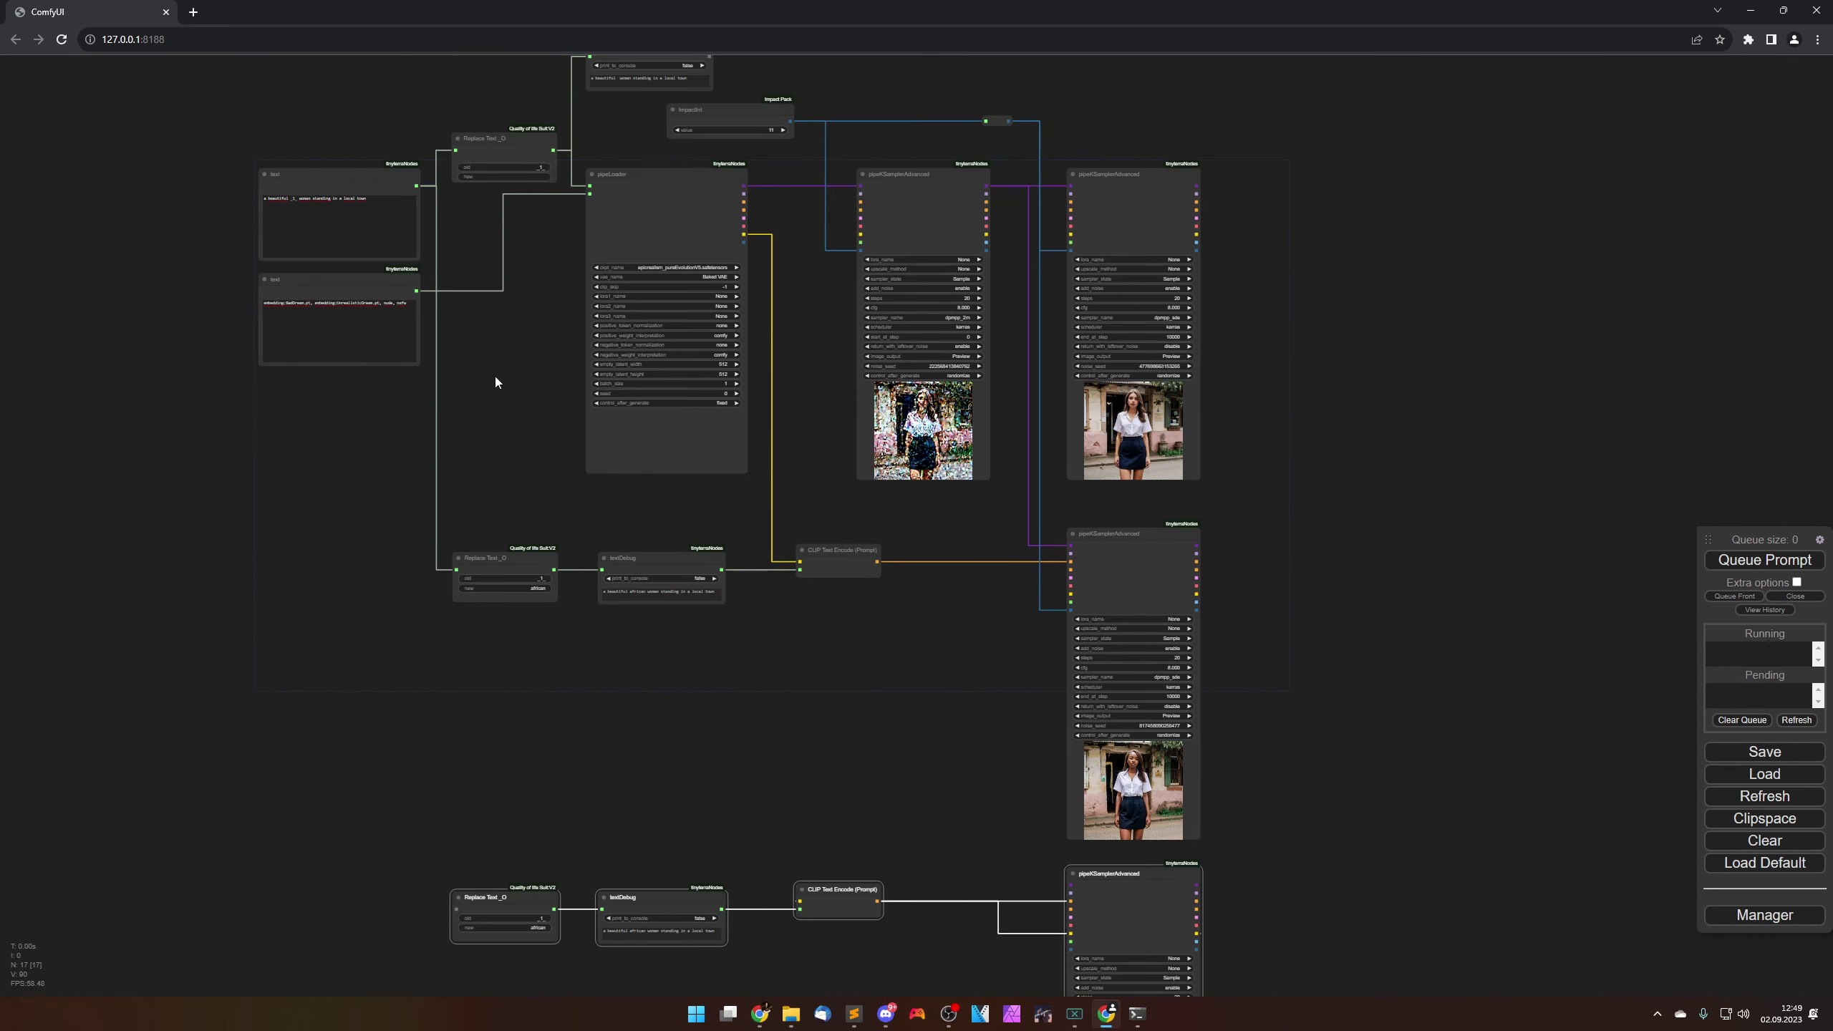
# Step: Connect the positive text node to the copied Replace Text _O input, and the pipeLoader clip output to the copied CLIP Text Encode
pyautogui.moveTo(419, 190); pyautogui.dragTo(423, 217)
pyautogui.moveTo(459, 901); pyautogui.dragTo(458, 905)
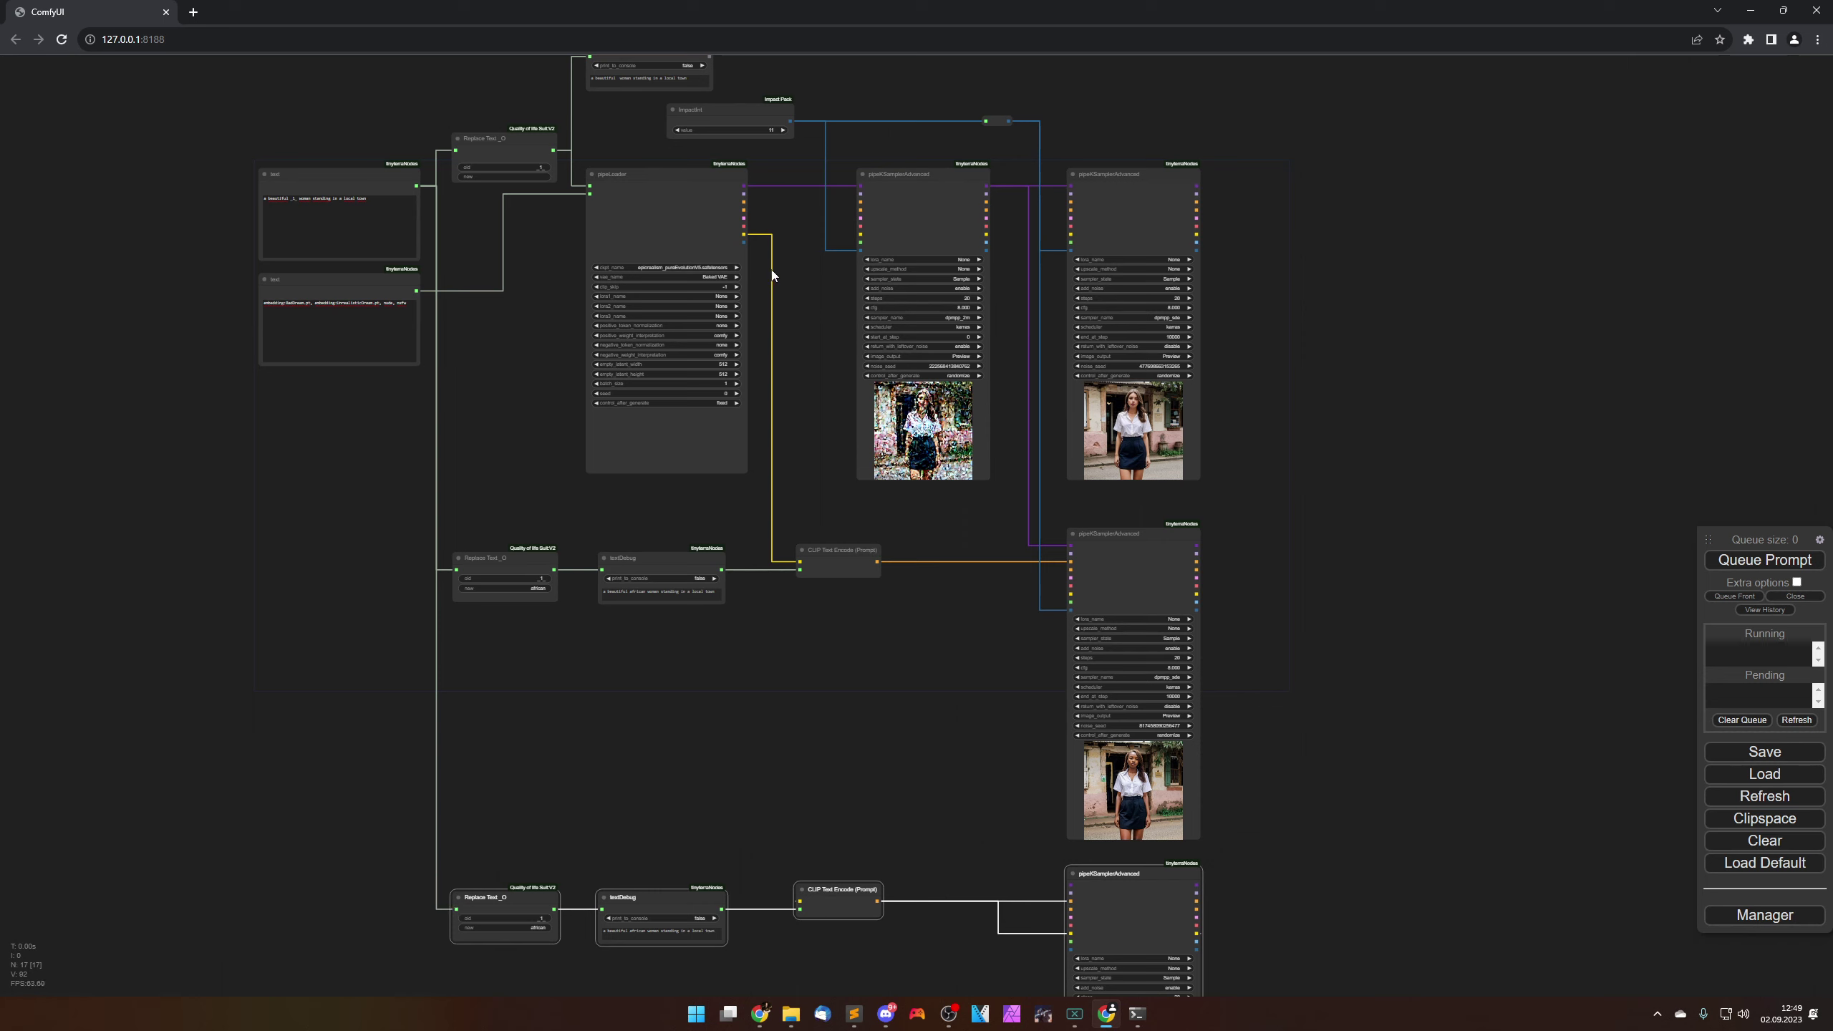
pyautogui.moveTo(745, 234); pyautogui.dragTo(800, 900)
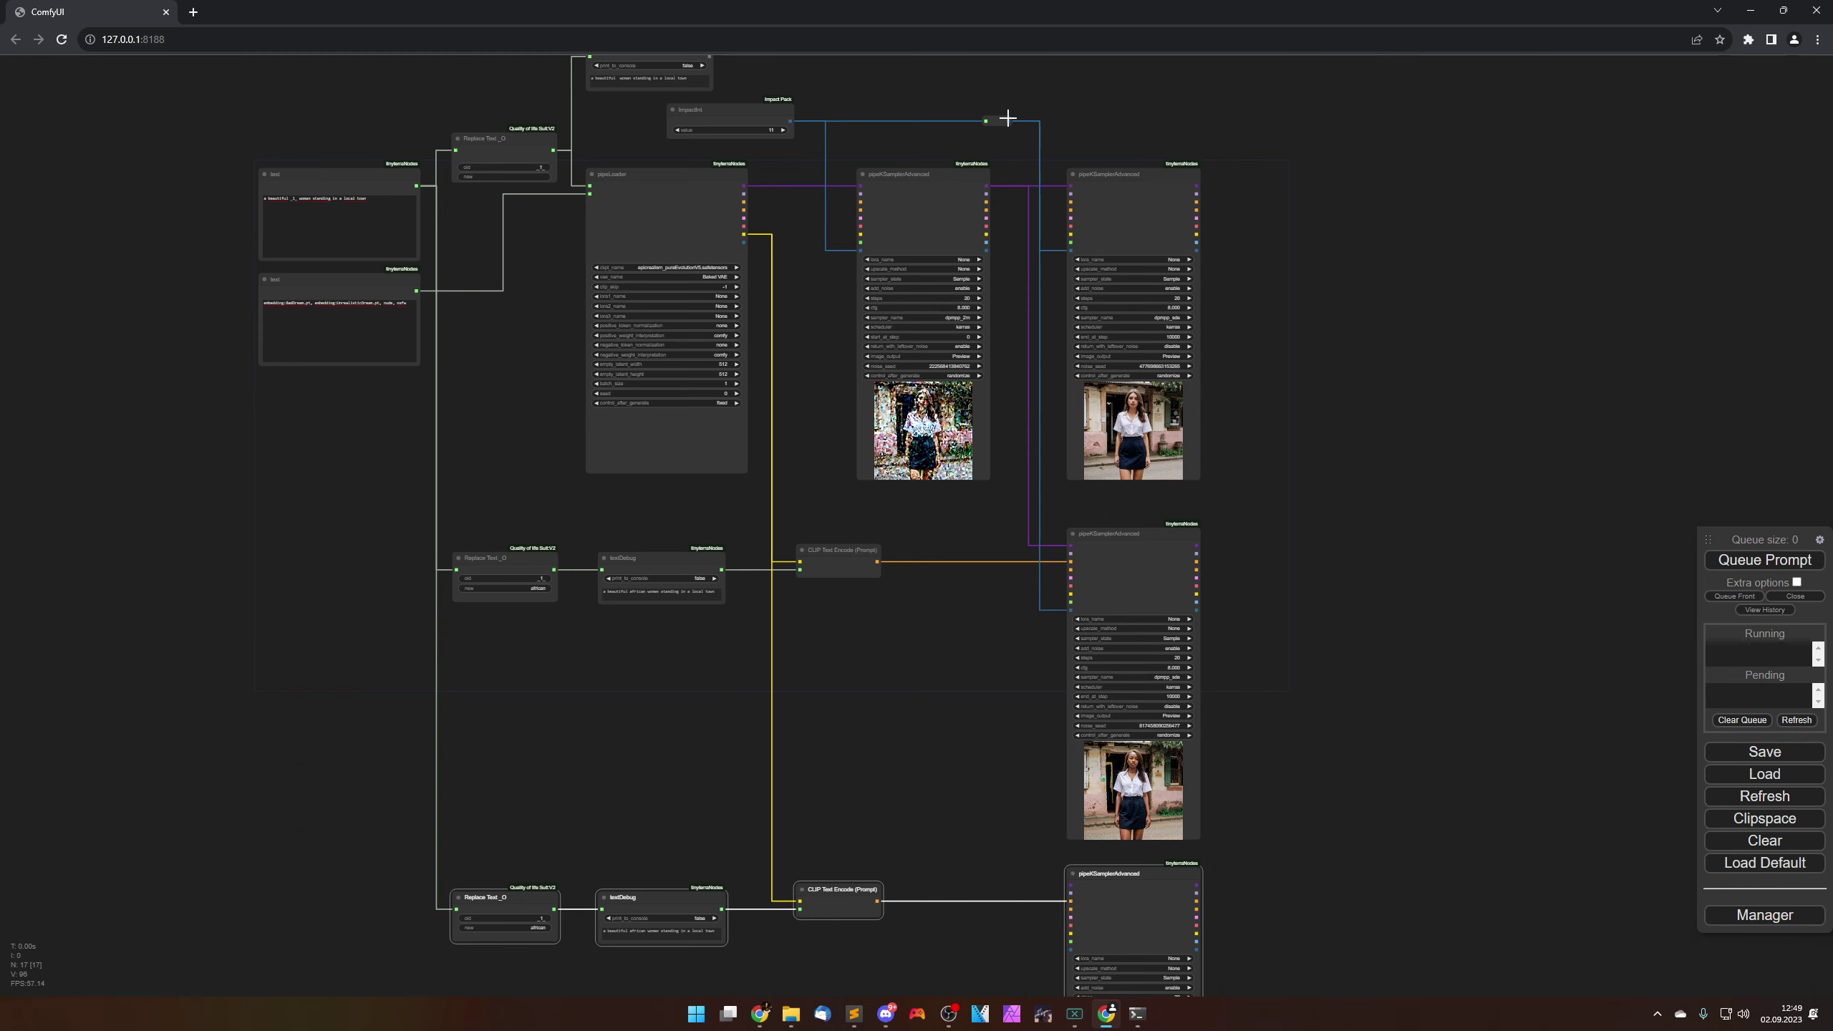
# Step: Connect the shared step reroute to the copied pipeKSamplerAdvanced's start_at_step input, and the first sampler's pipe output to its pipe input
pyautogui.moveTo(1007, 117); pyautogui.dragTo(1110, 933)
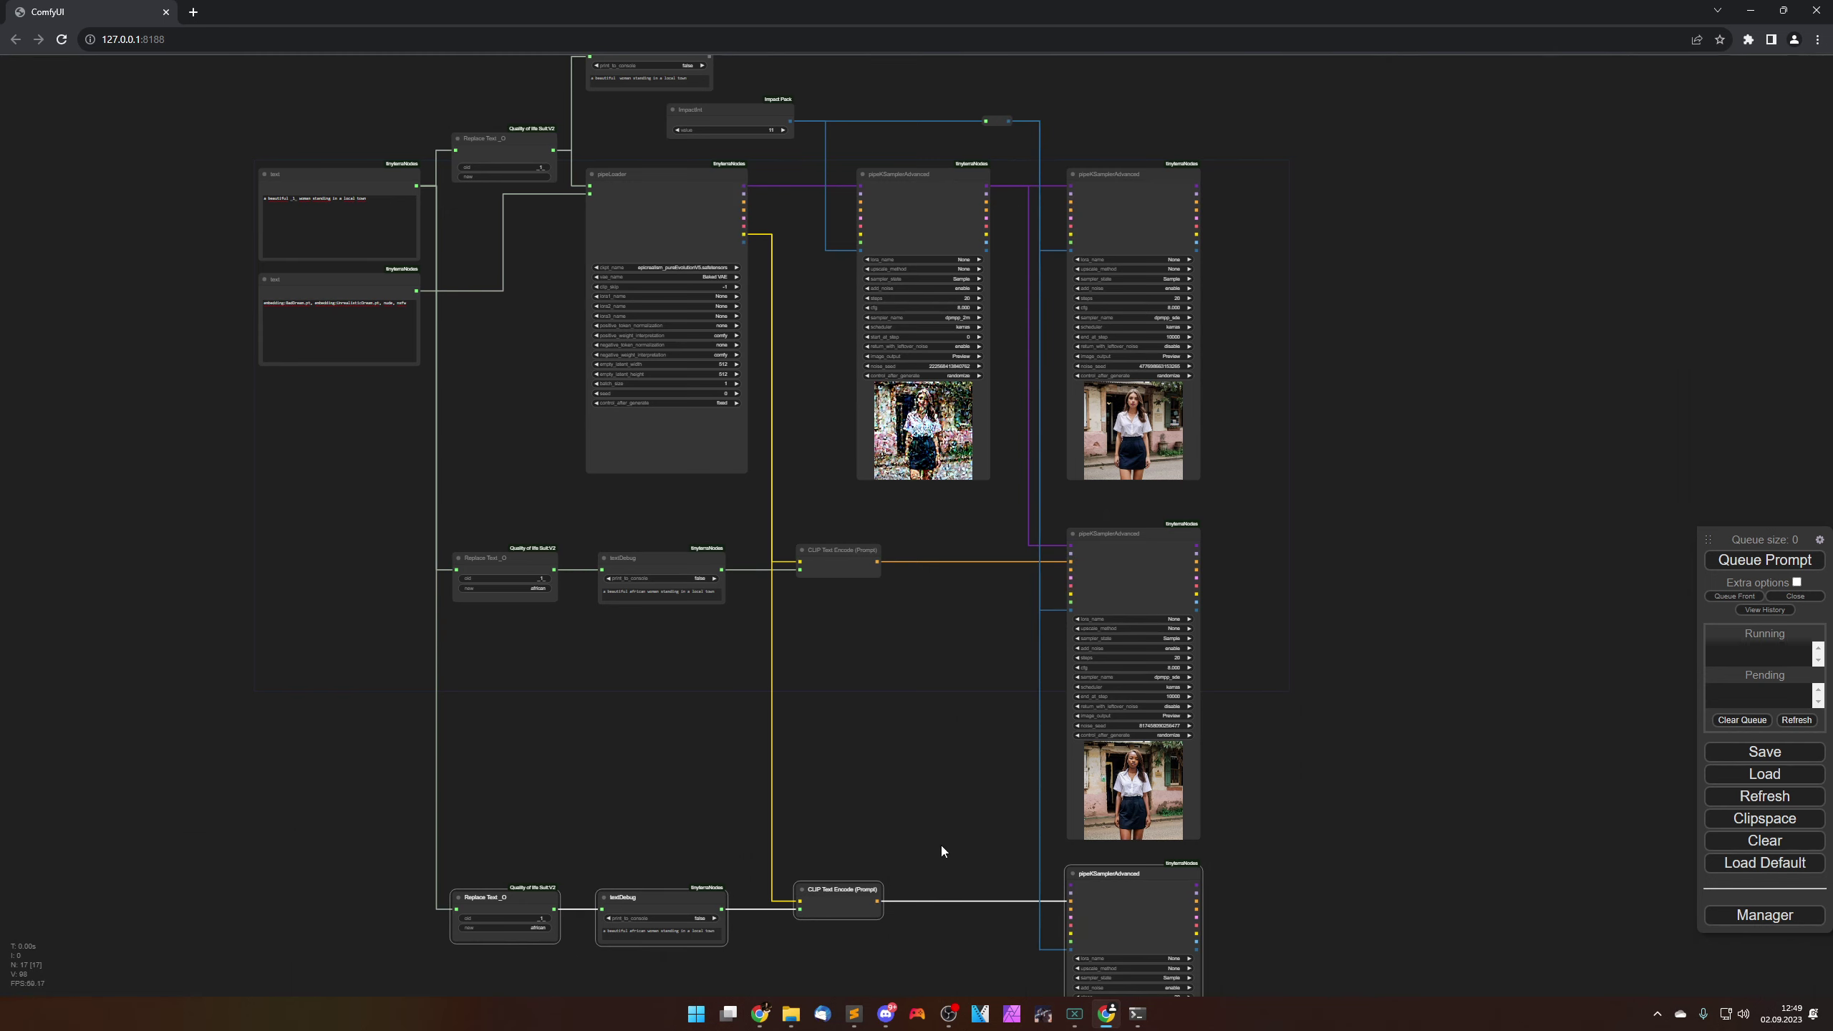
pyautogui.scroll(-3, 959, 773)
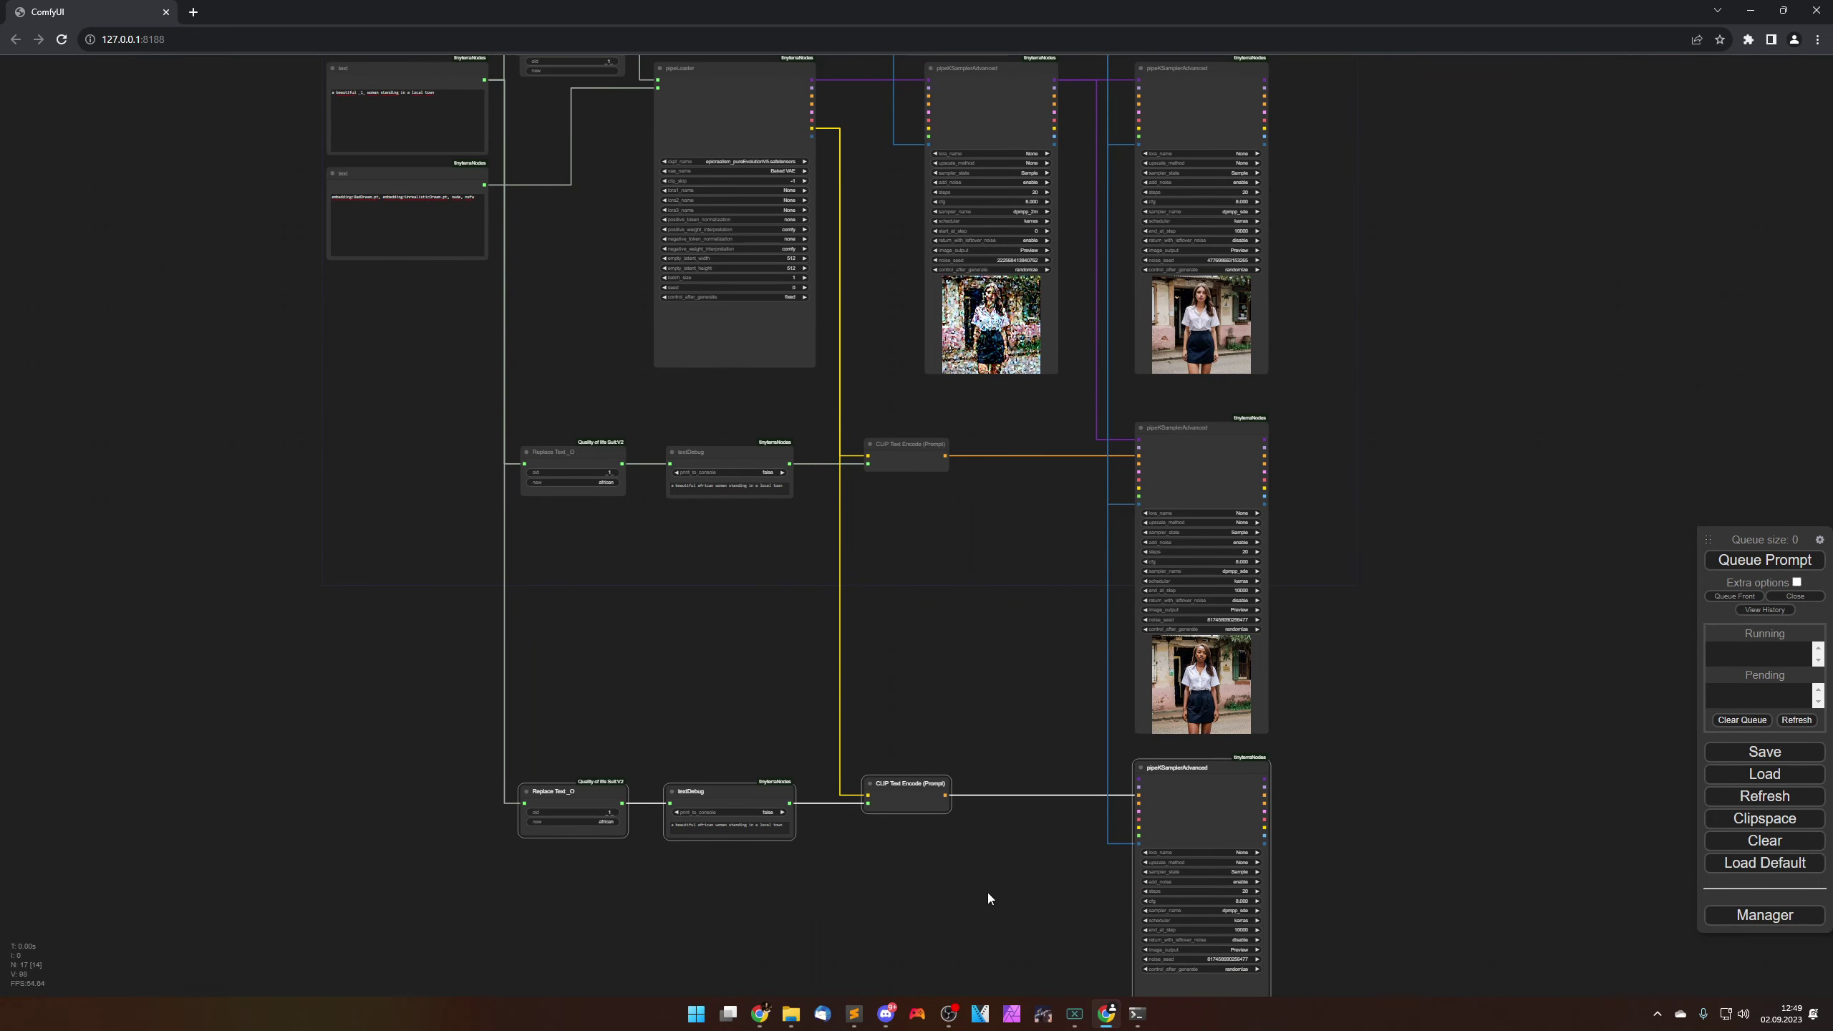
pyautogui.scroll(3, 1017, 626)
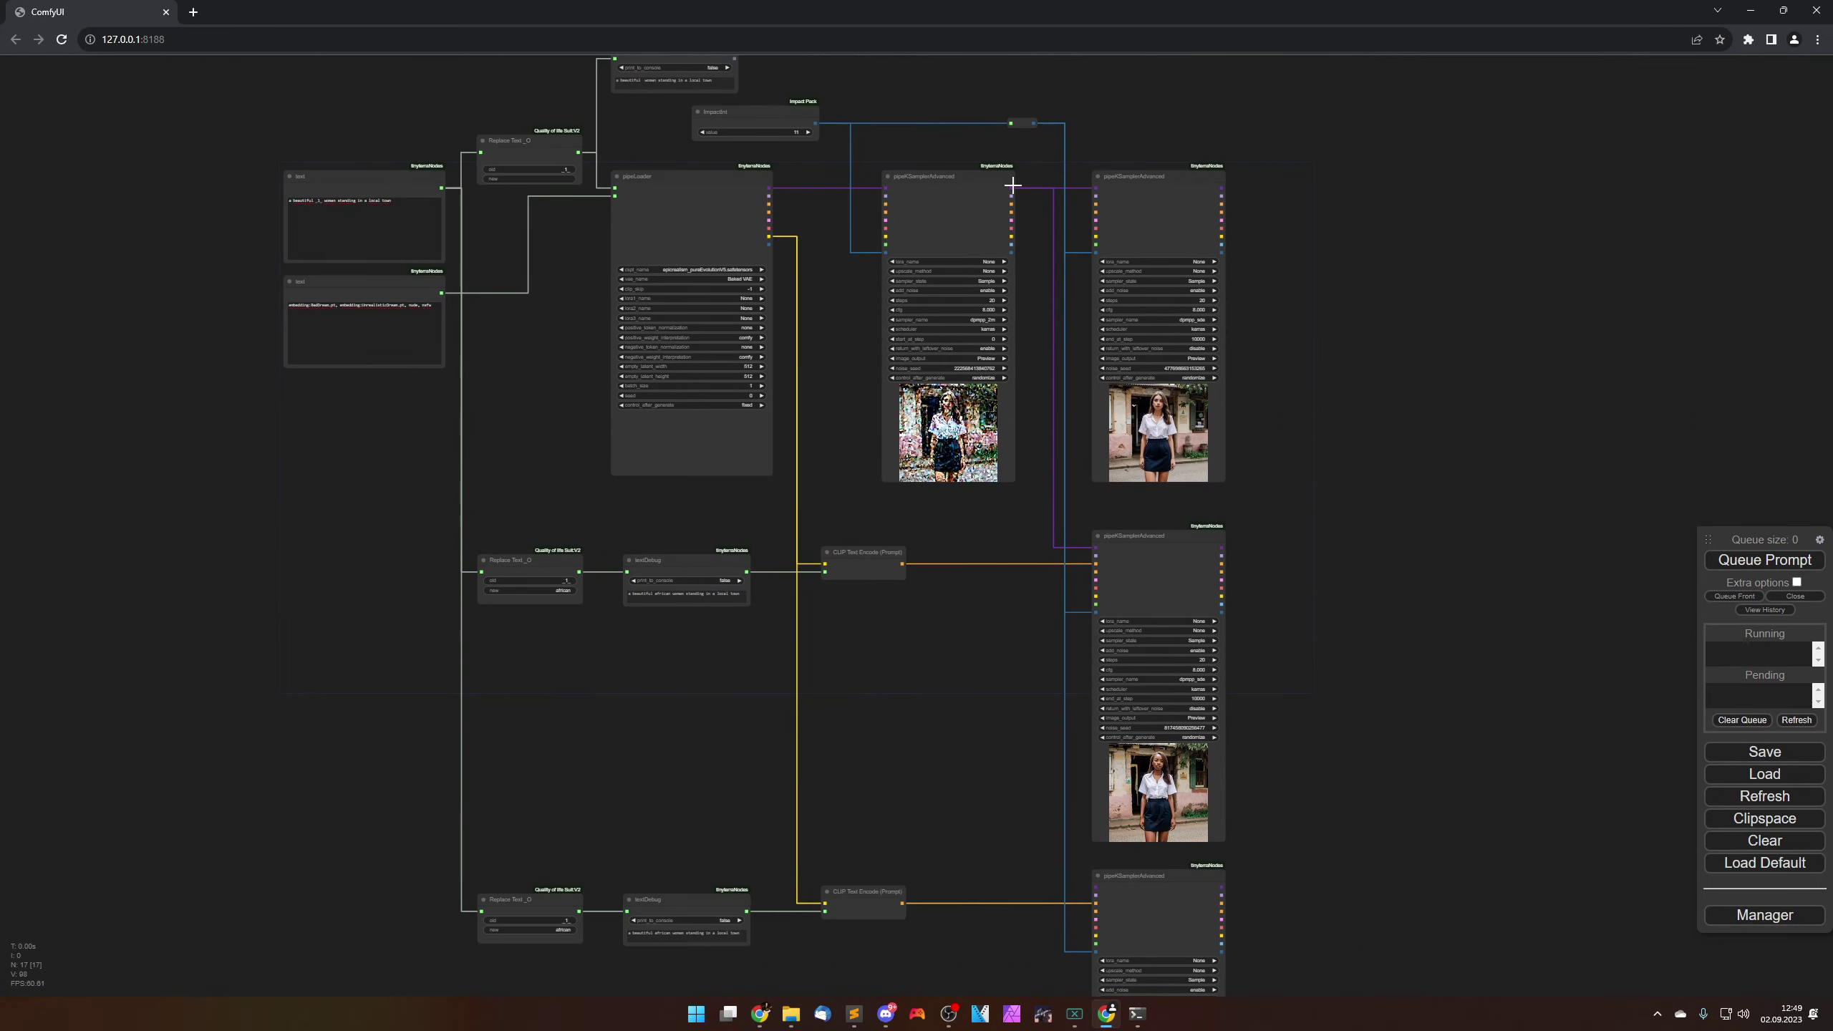
pyautogui.moveTo(1011, 187); pyautogui.dragTo(1104, 924)
# Step: Set the new replacement text of the lowest branch's Replace Text _O node to indian
pyautogui.scroll(10, 946, 931)
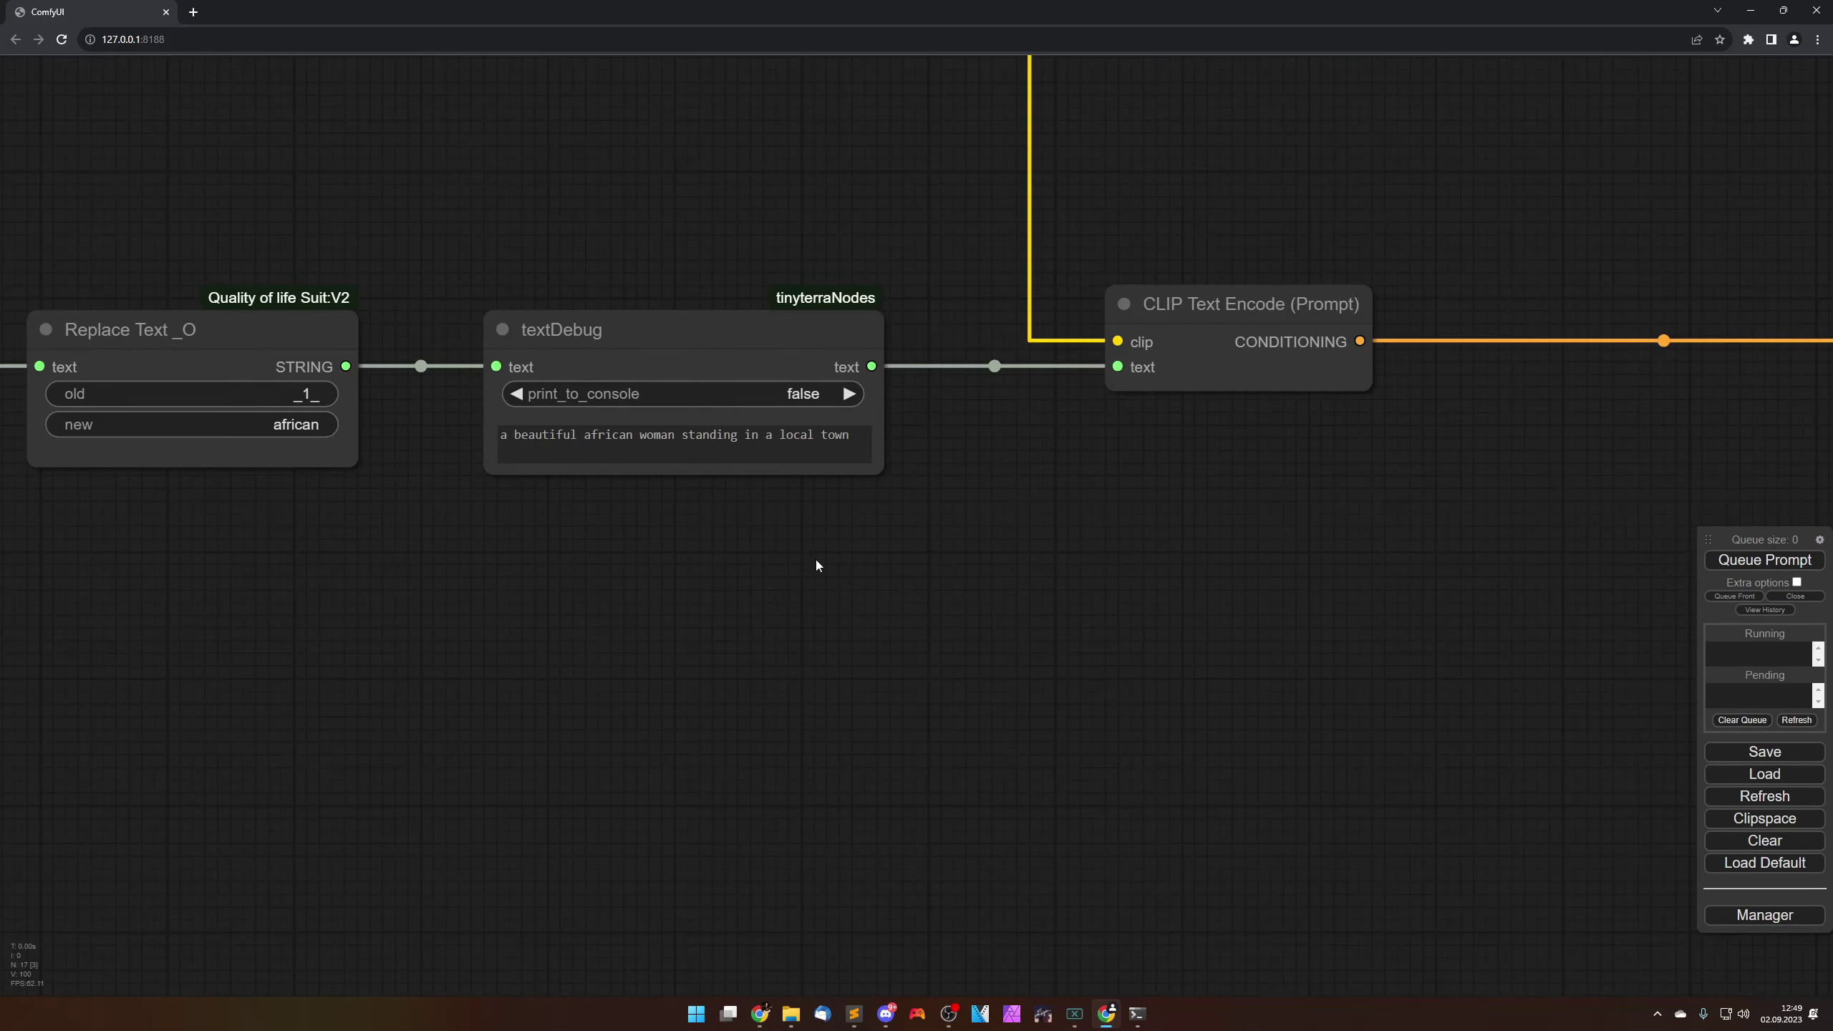
pyautogui.moveTo(817, 562); pyautogui.dragTo(1191, 741)
pyautogui.scroll(2, 859, 687)
pyautogui.moveTo(859, 687); pyautogui.dragTo(1073, 724)
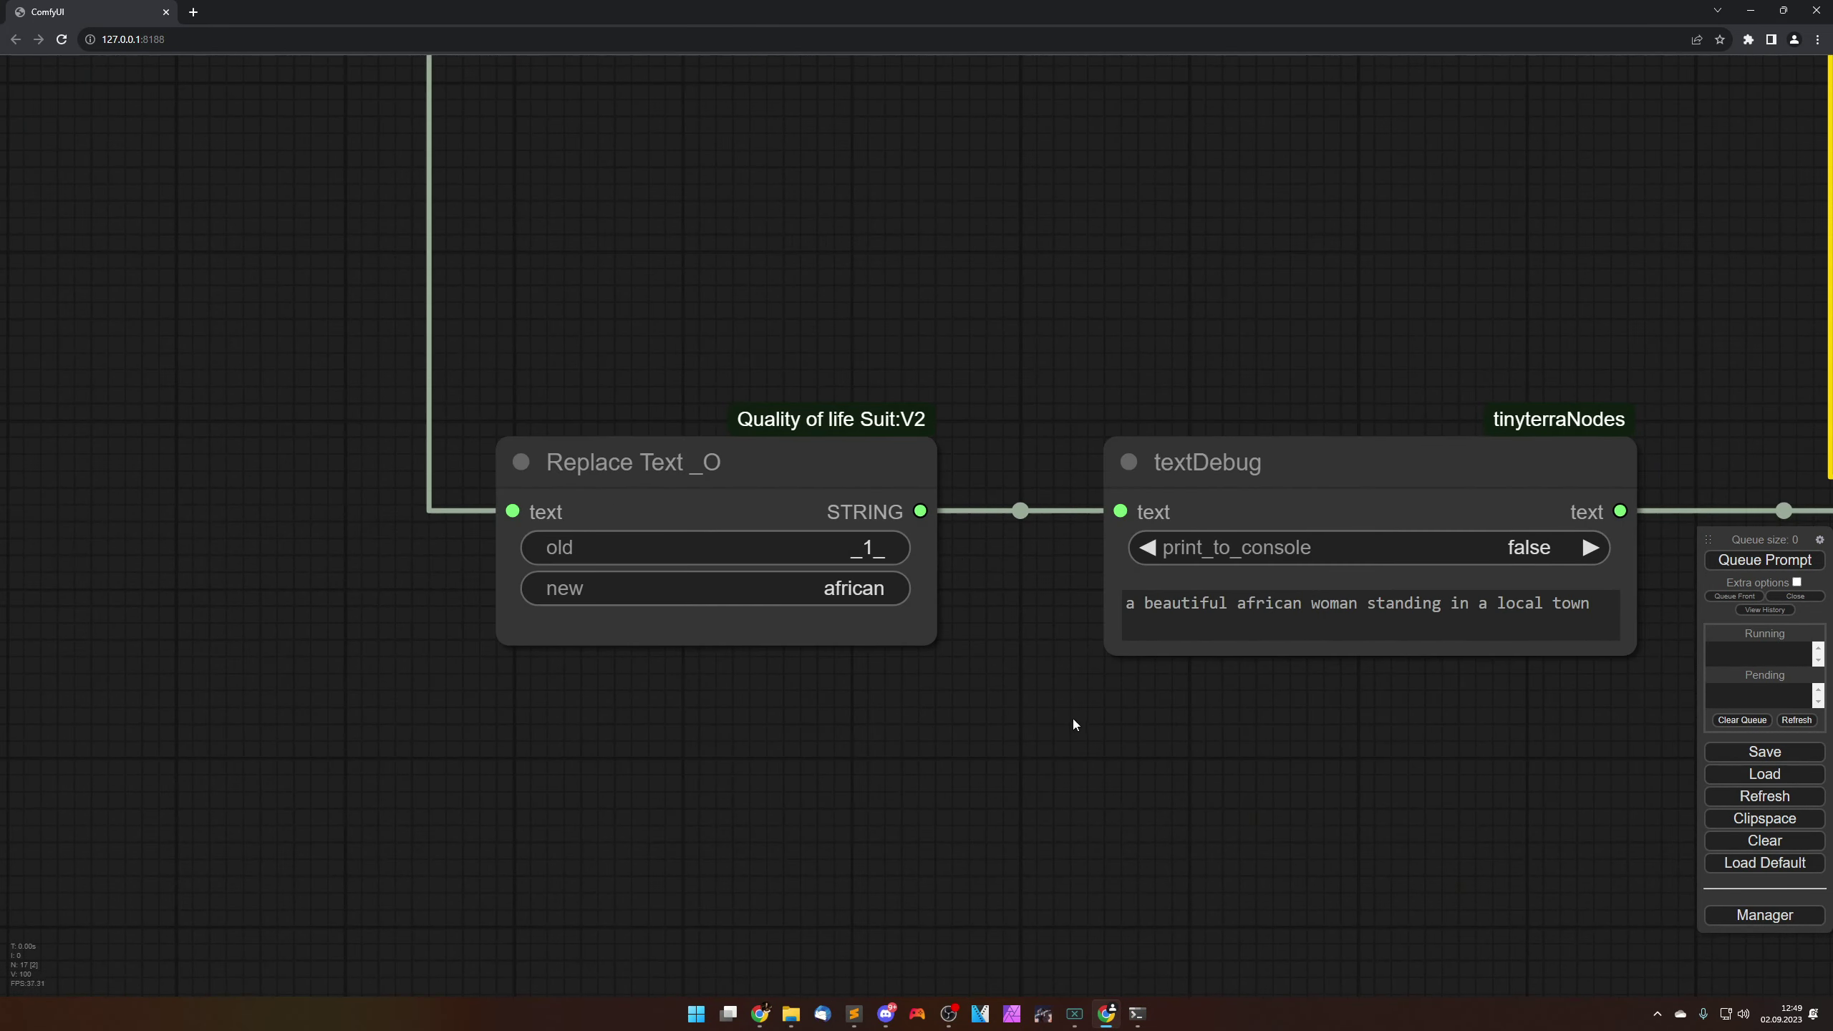
pyautogui.click(869, 595)
pyautogui.hotkey('ctrl', 'a')
pyautogui.write('in')
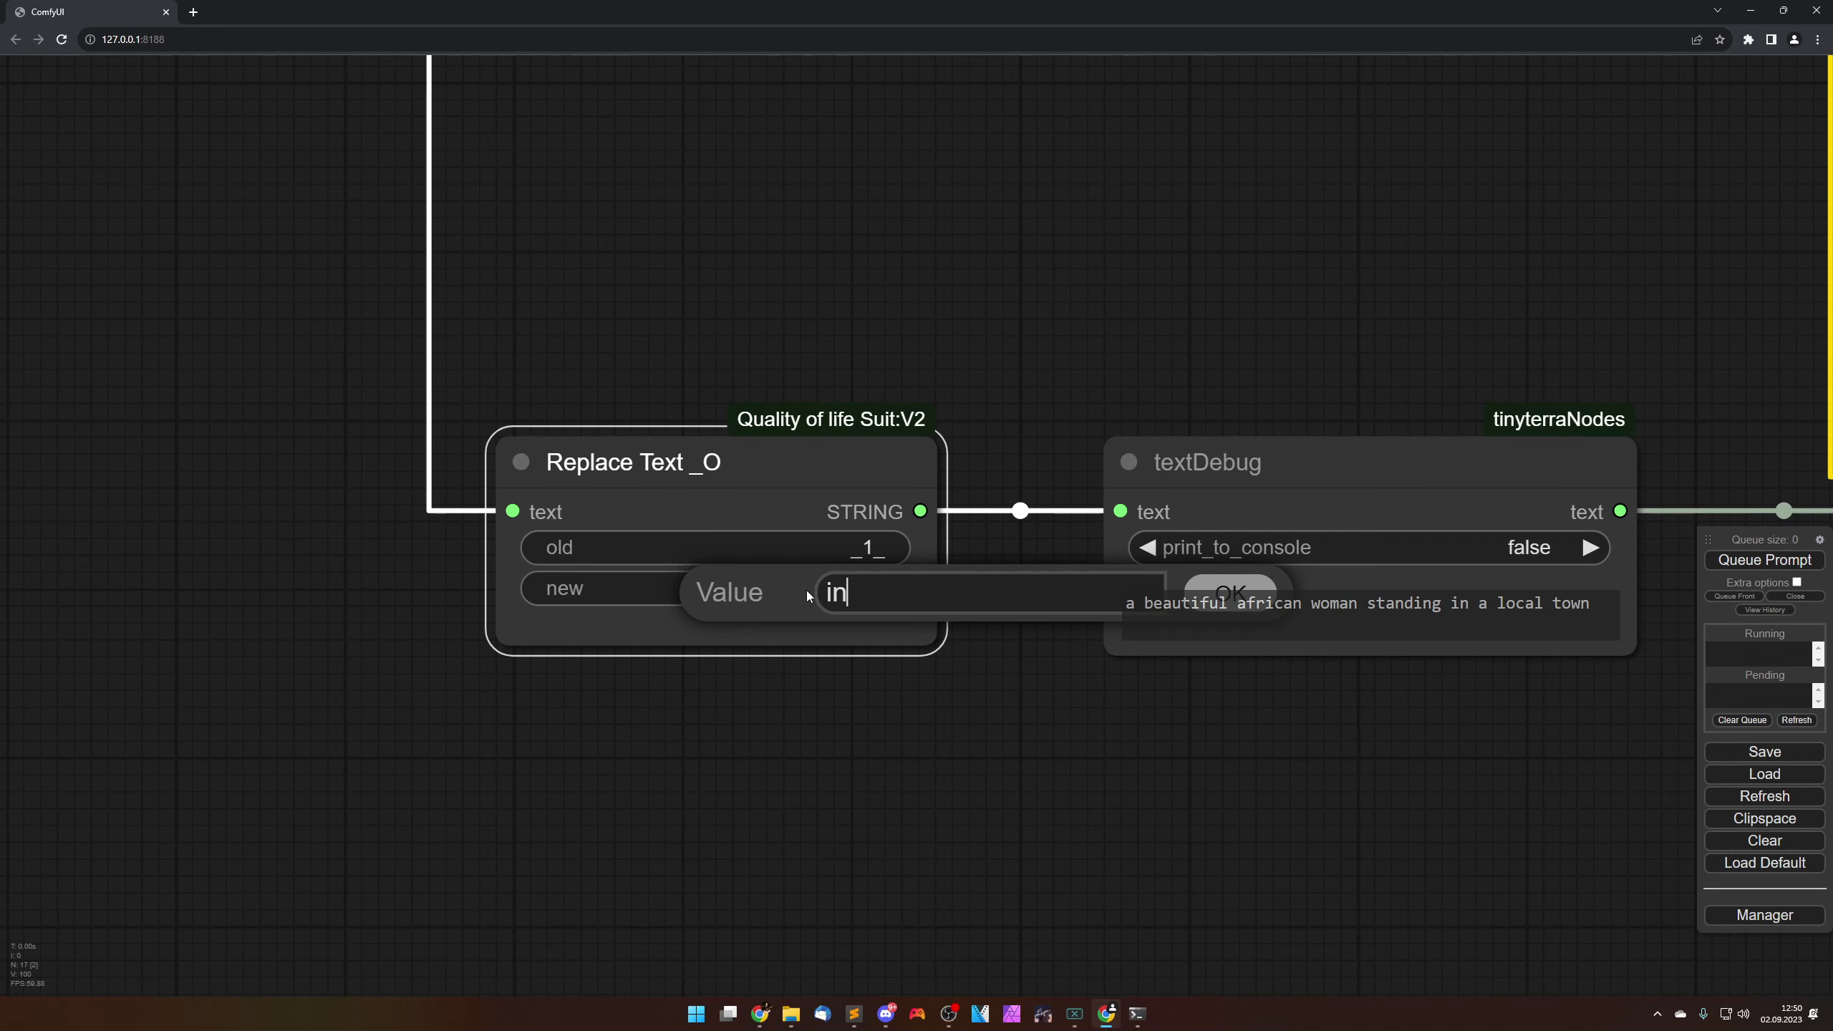
pyautogui.write('dian')
pyautogui.press('Return')
# Step: Queue the prompt to render images from all sampler branches, including the indian one
pyautogui.scroll(-5, 1111, 824)
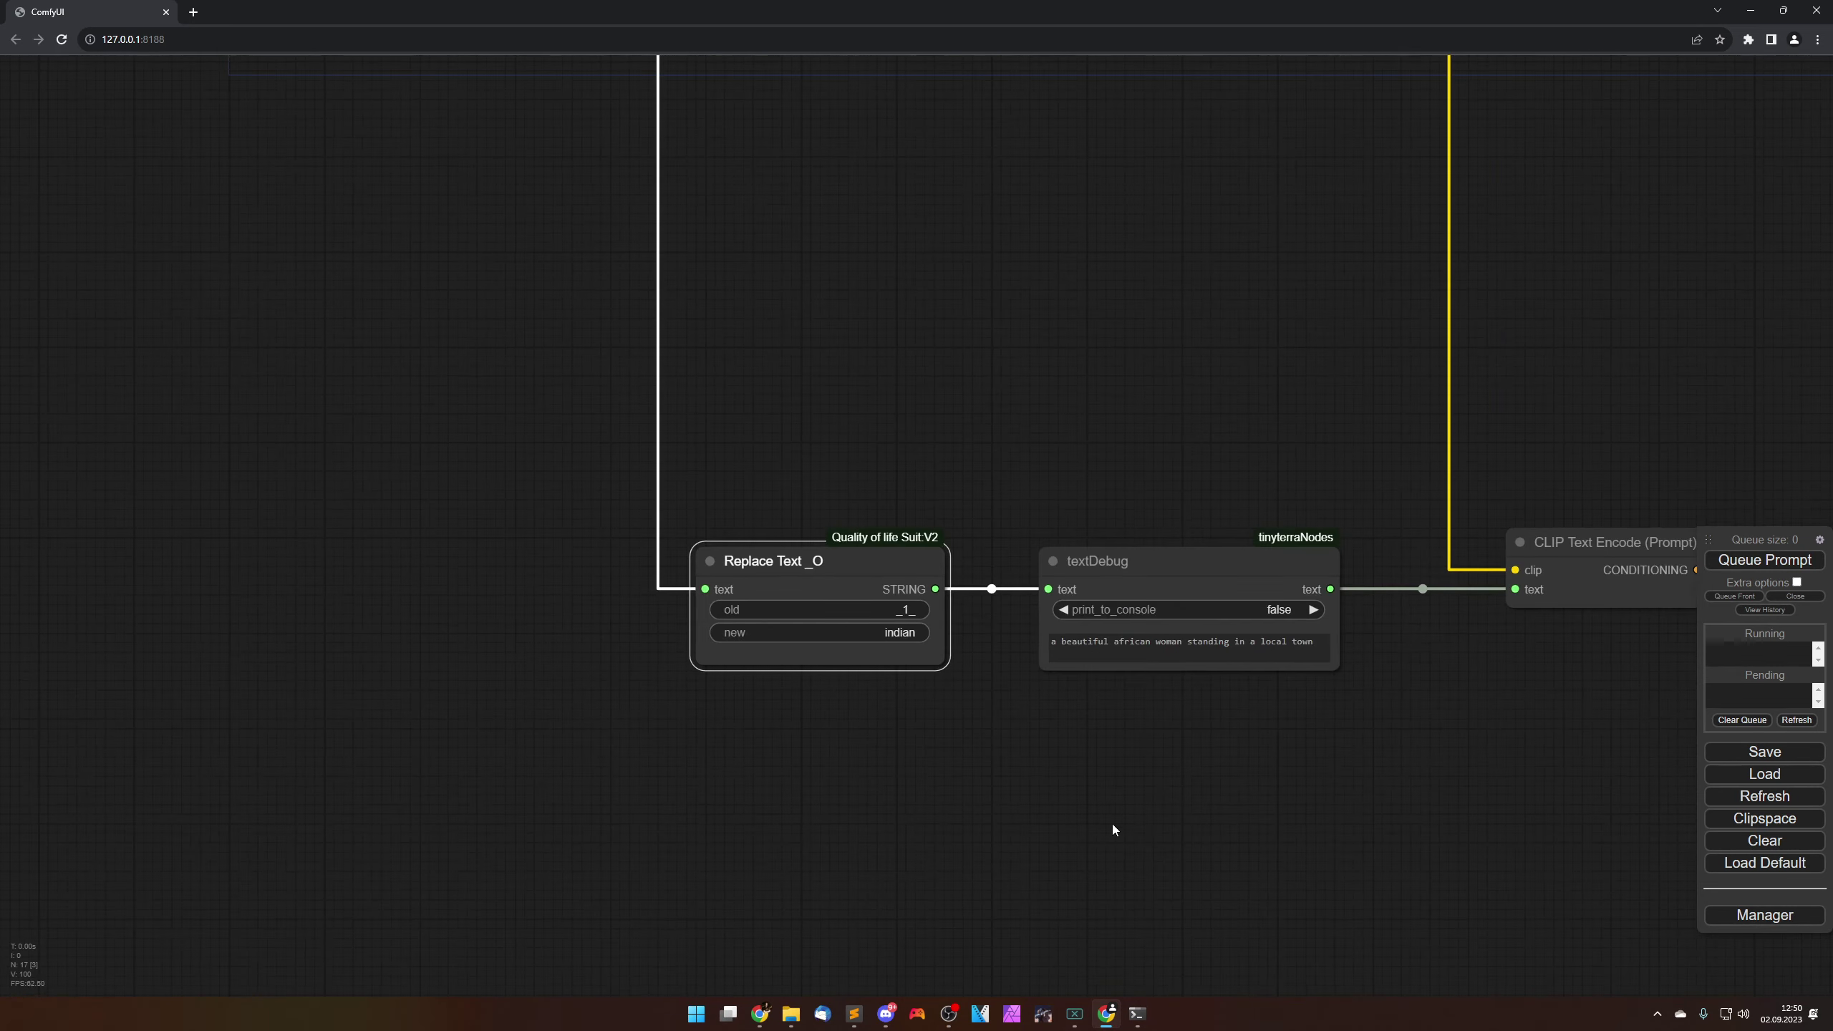
pyautogui.scroll(-8, 1111, 824)
pyautogui.moveTo(1355, 828); pyautogui.dragTo(730, 810)
pyautogui.scroll(-1, 730, 810)
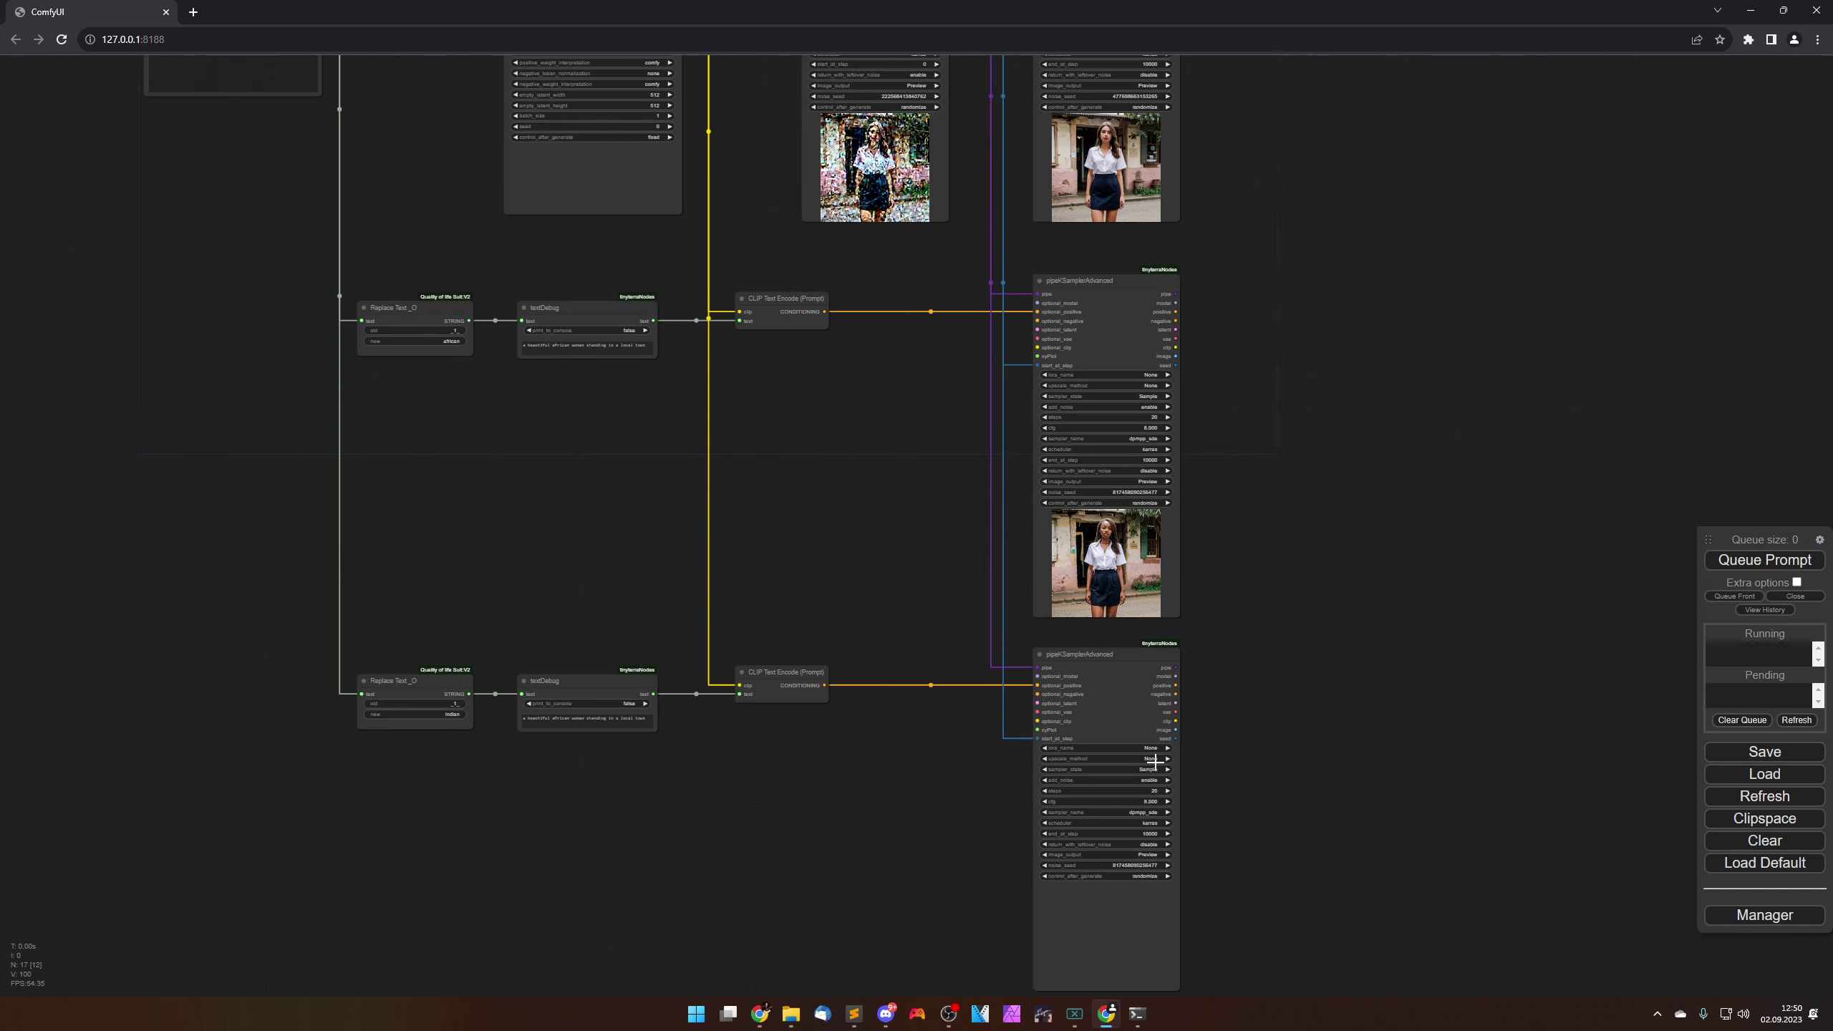
pyautogui.click(1739, 567)
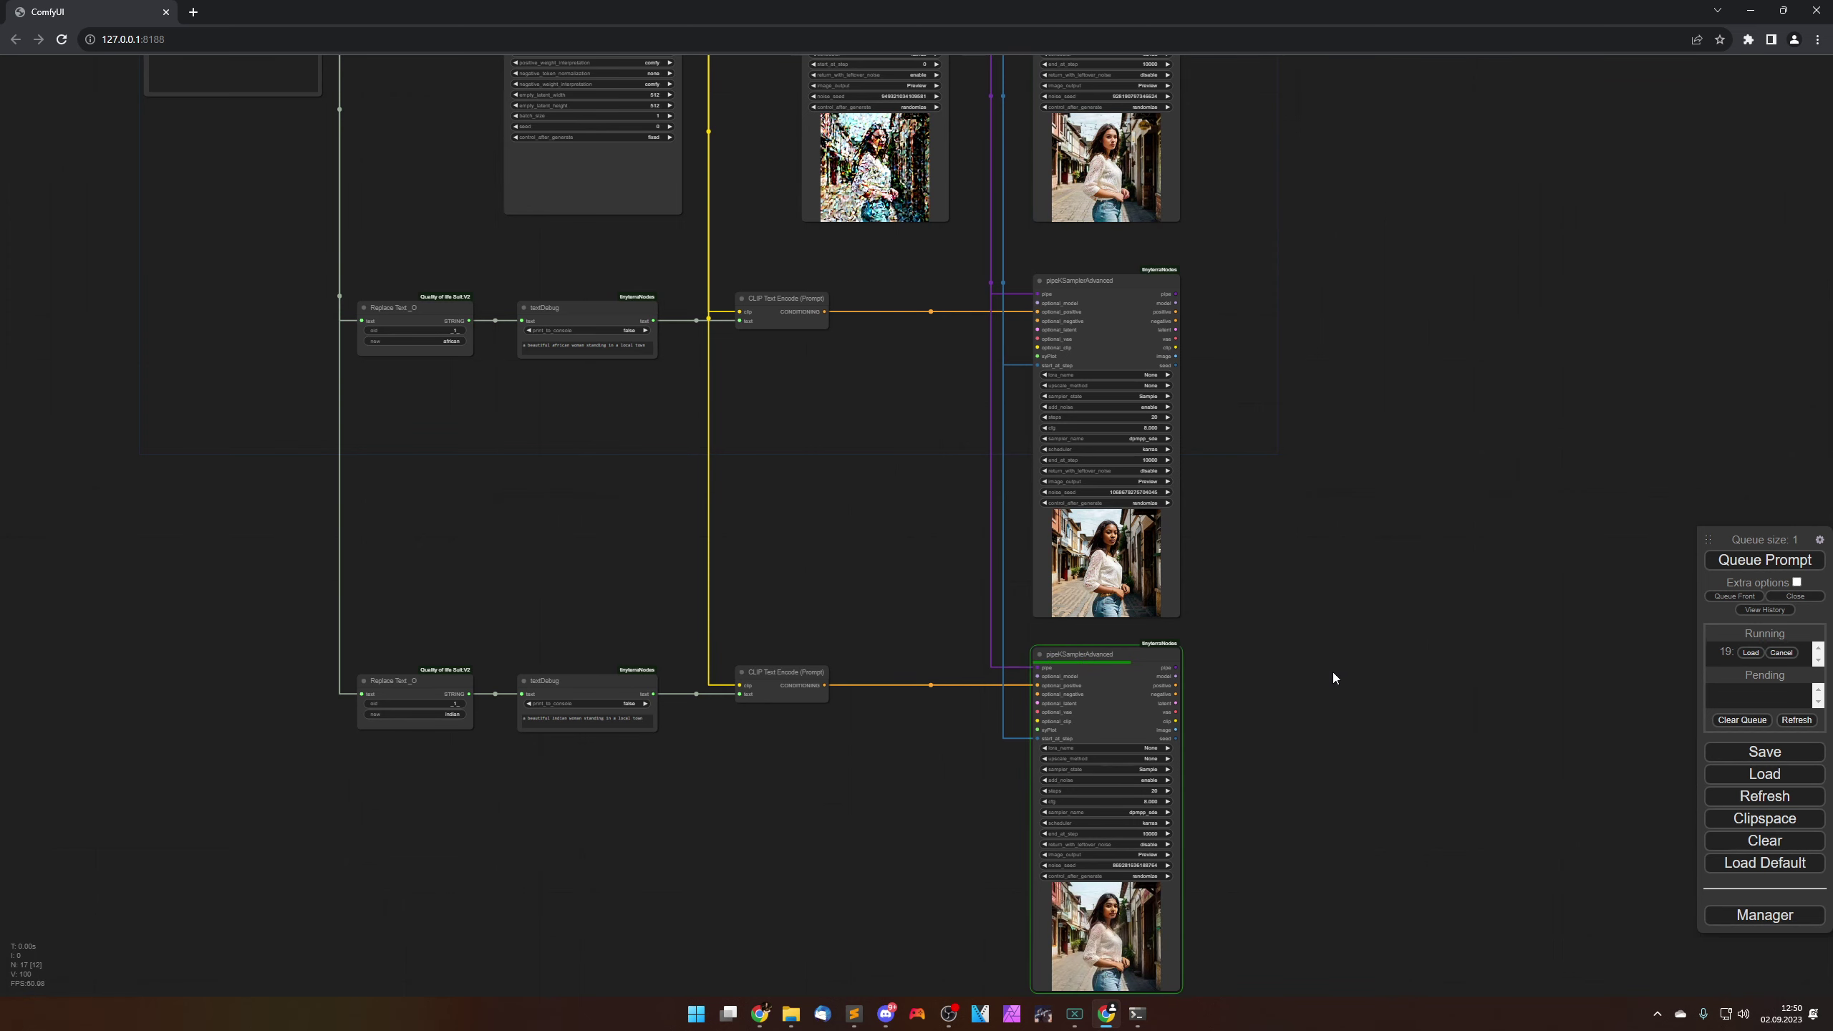
# Step: Open the preview images of the african and indian branches' pipeKSamplerAdvanced nodes at full size in separate browser tabs
pyautogui.moveTo(1319, 608); pyautogui.dragTo(1276, 396)
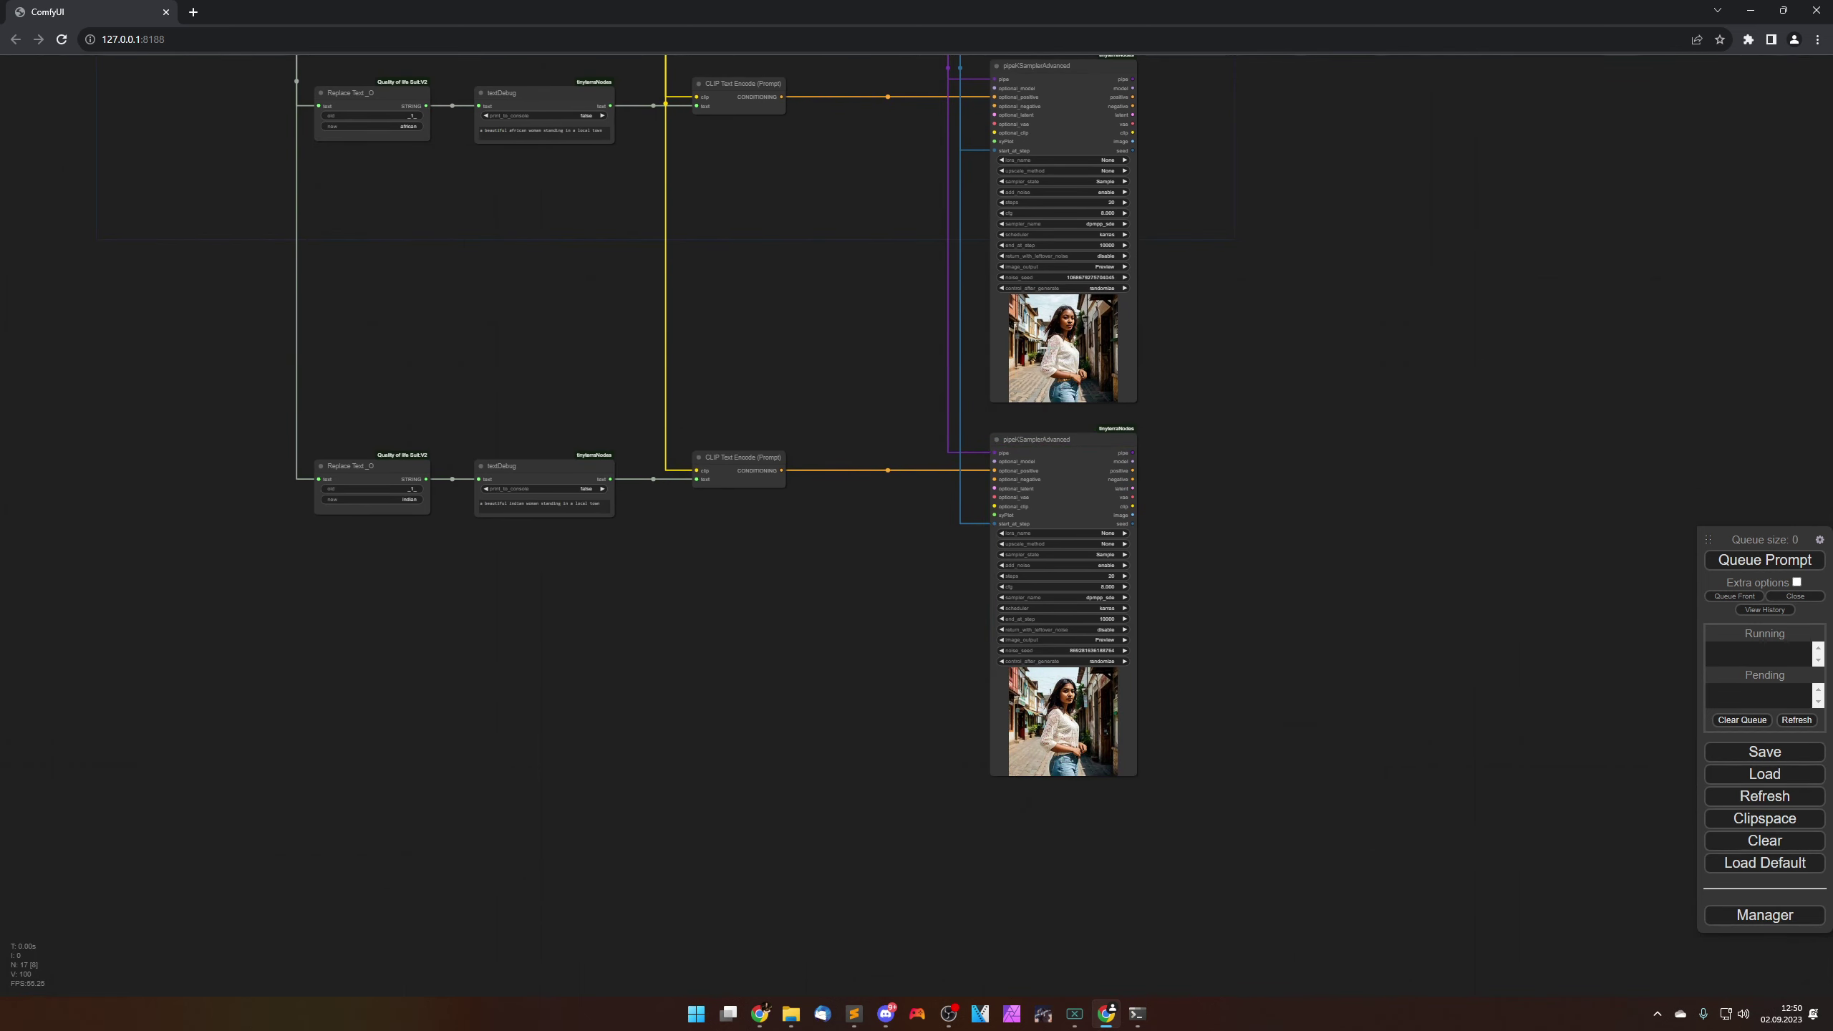
pyautogui.rightClick(1021, 325)
pyautogui.click(1046, 341)
pyautogui.click(120, 14)
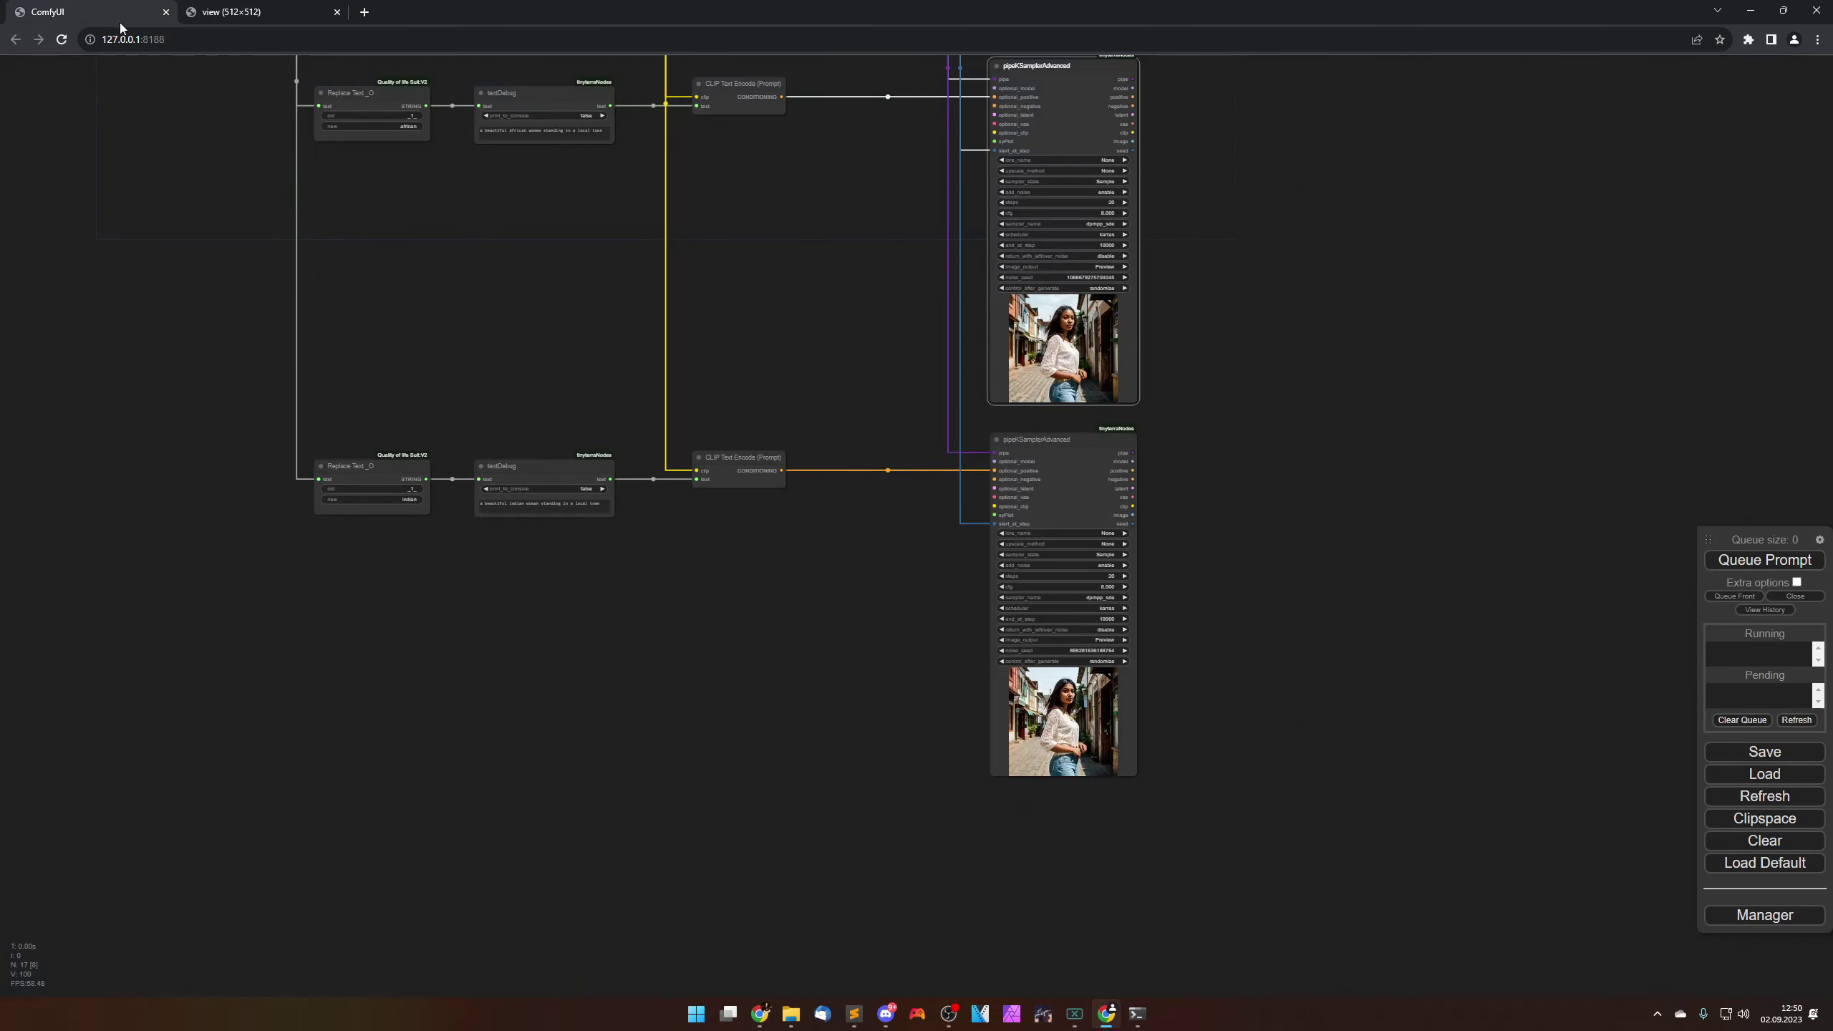
pyautogui.rightClick(1021, 731)
pyautogui.click(1030, 453)
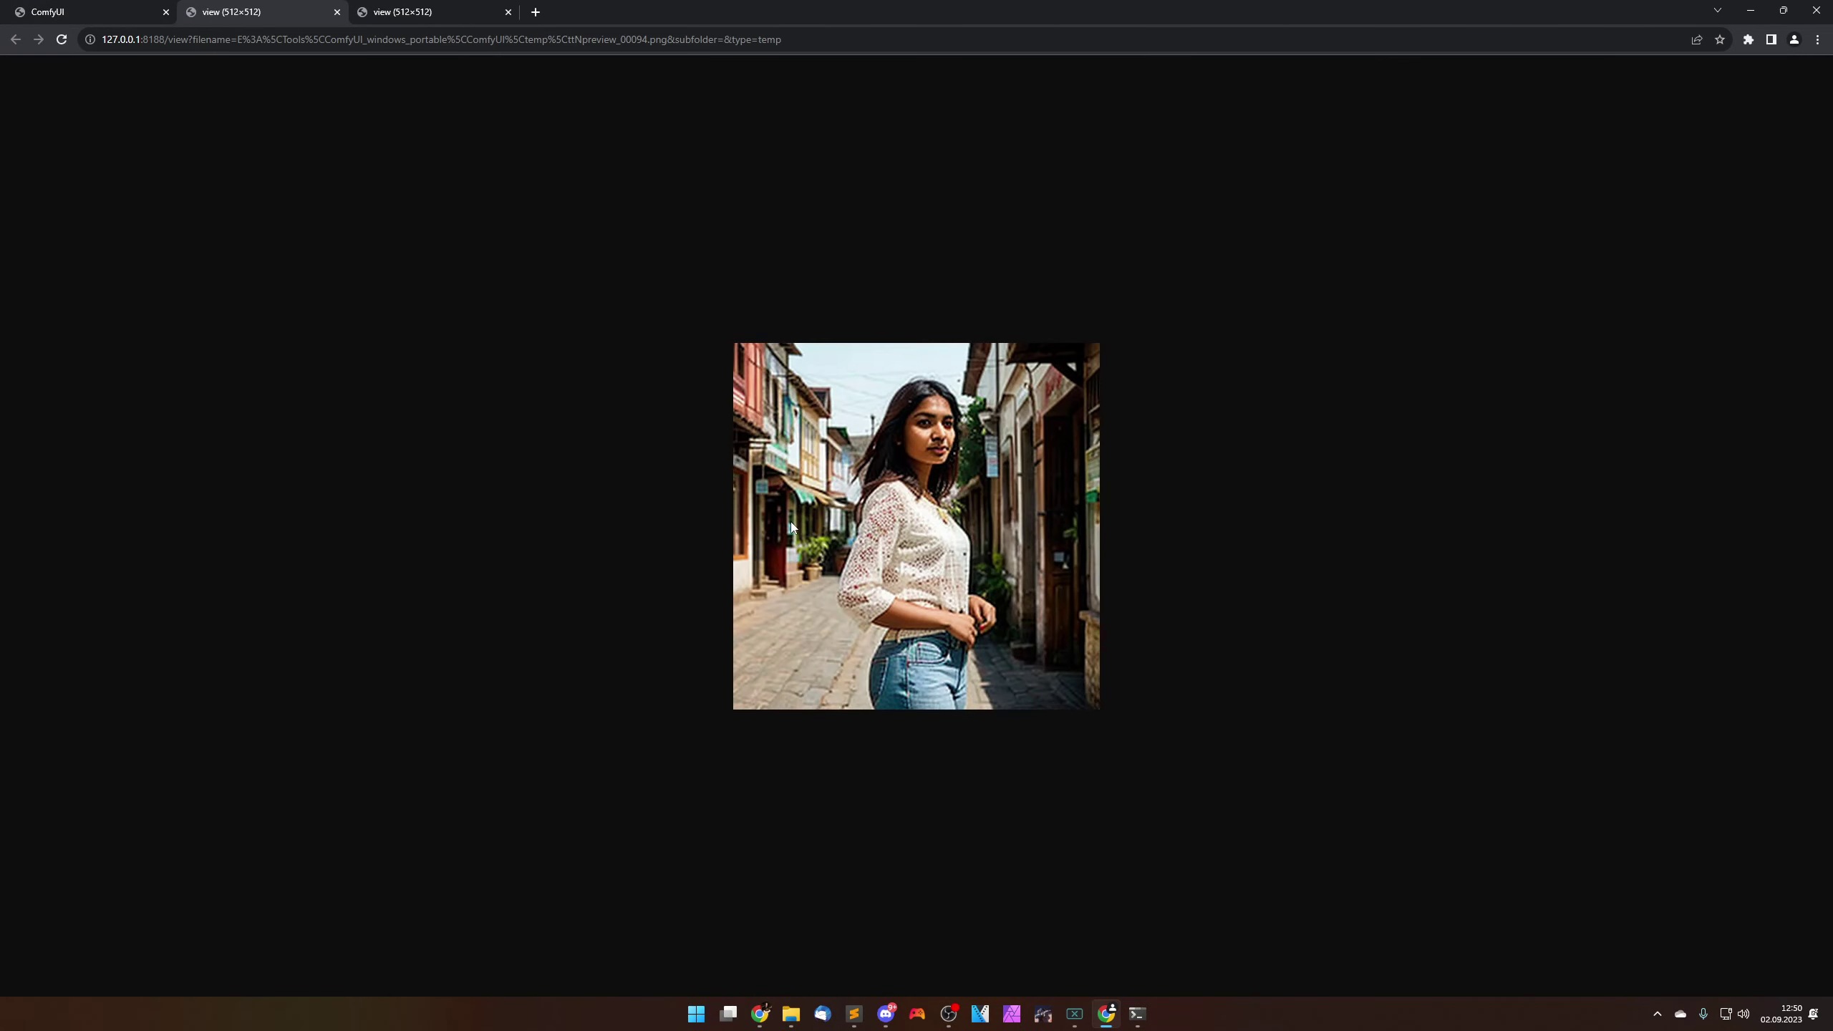
# Step: Alternate between the african and indian full-size images to compare them, and close both image tabs
pyautogui.click(430, 12)
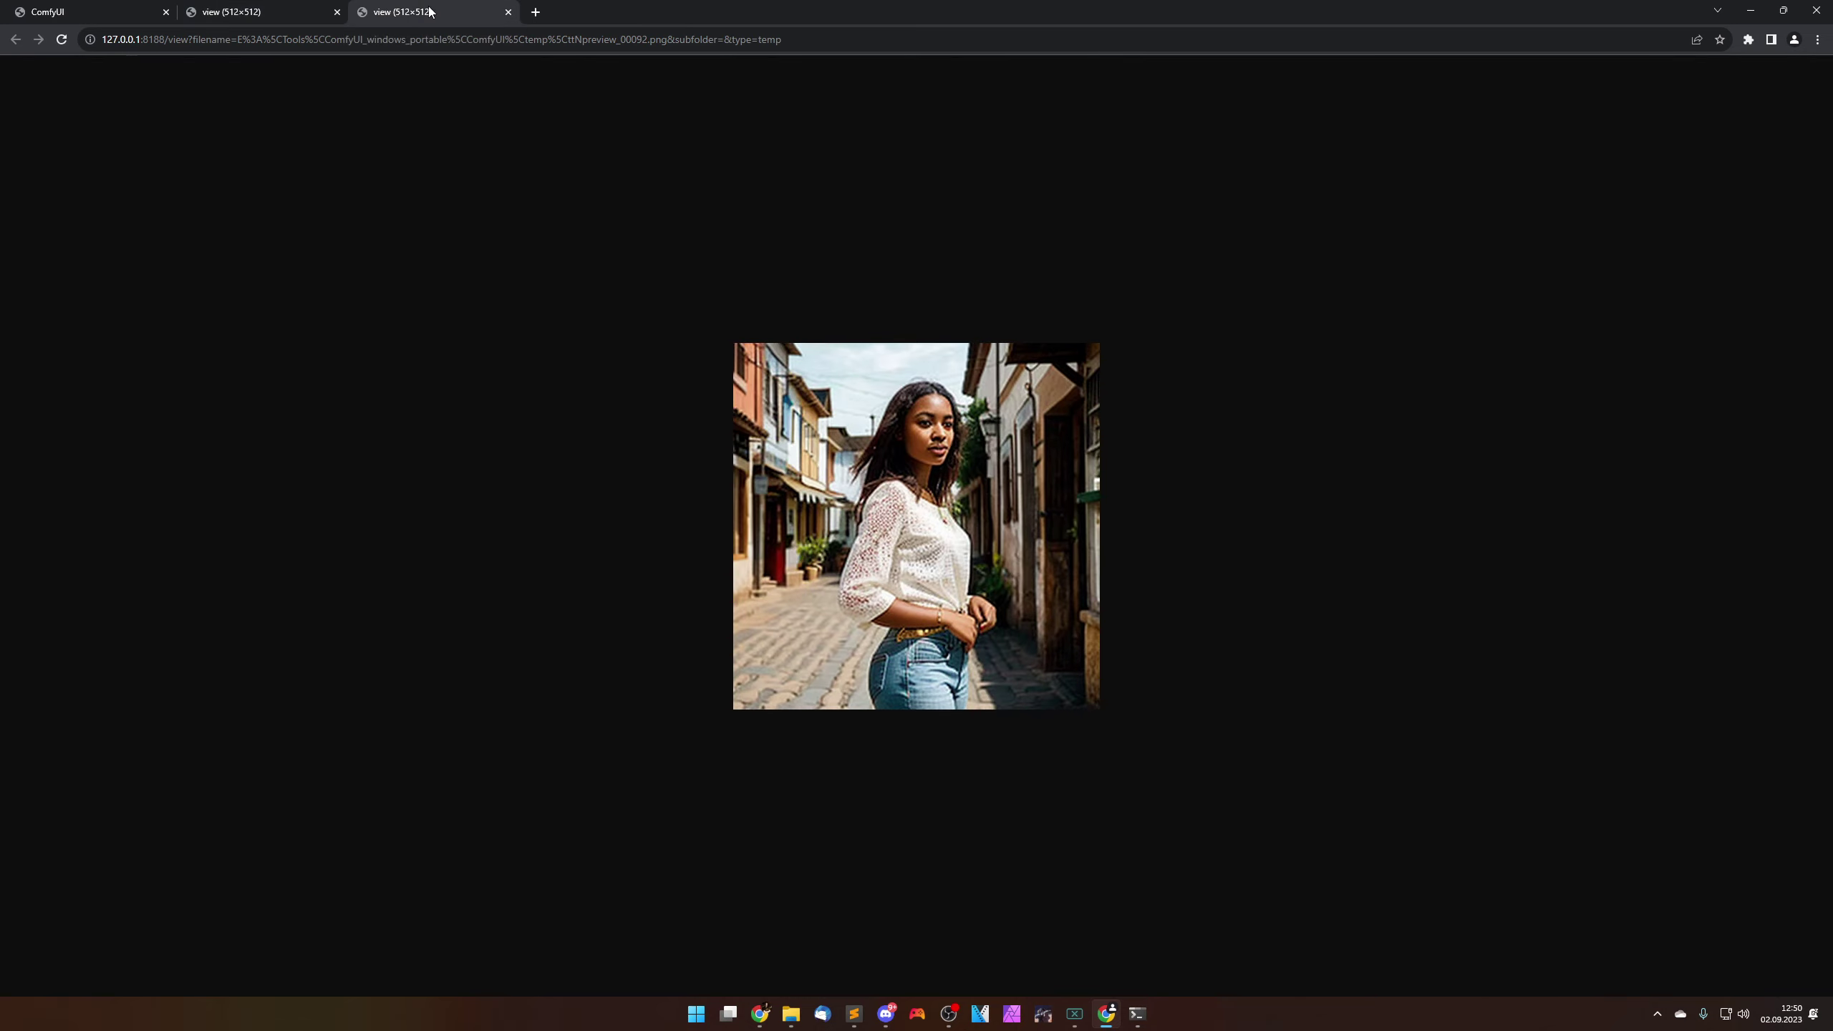
pyautogui.click(246, 9)
pyautogui.click(401, 8)
pyautogui.click(250, 7)
pyautogui.click(433, 8)
pyautogui.click(329, 8)
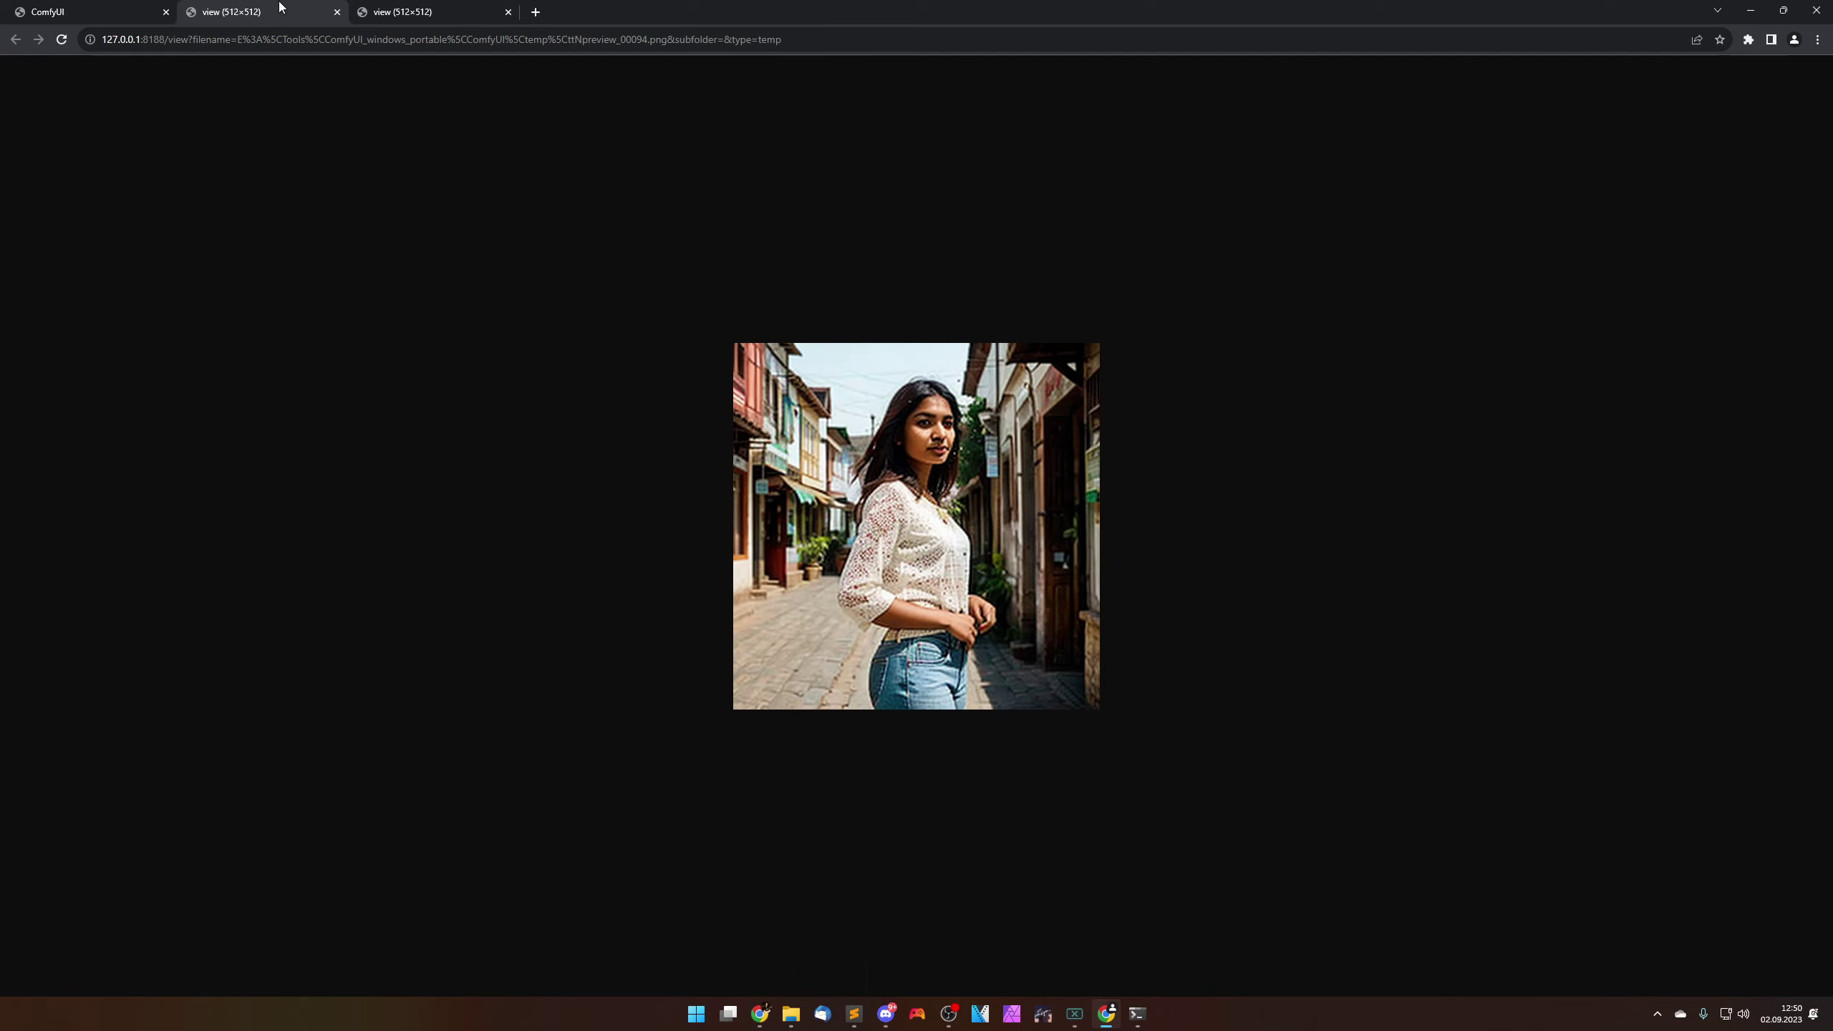
pyautogui.click(408, 9)
pyautogui.click(281, 9)
pyautogui.middleClick(261, 9)
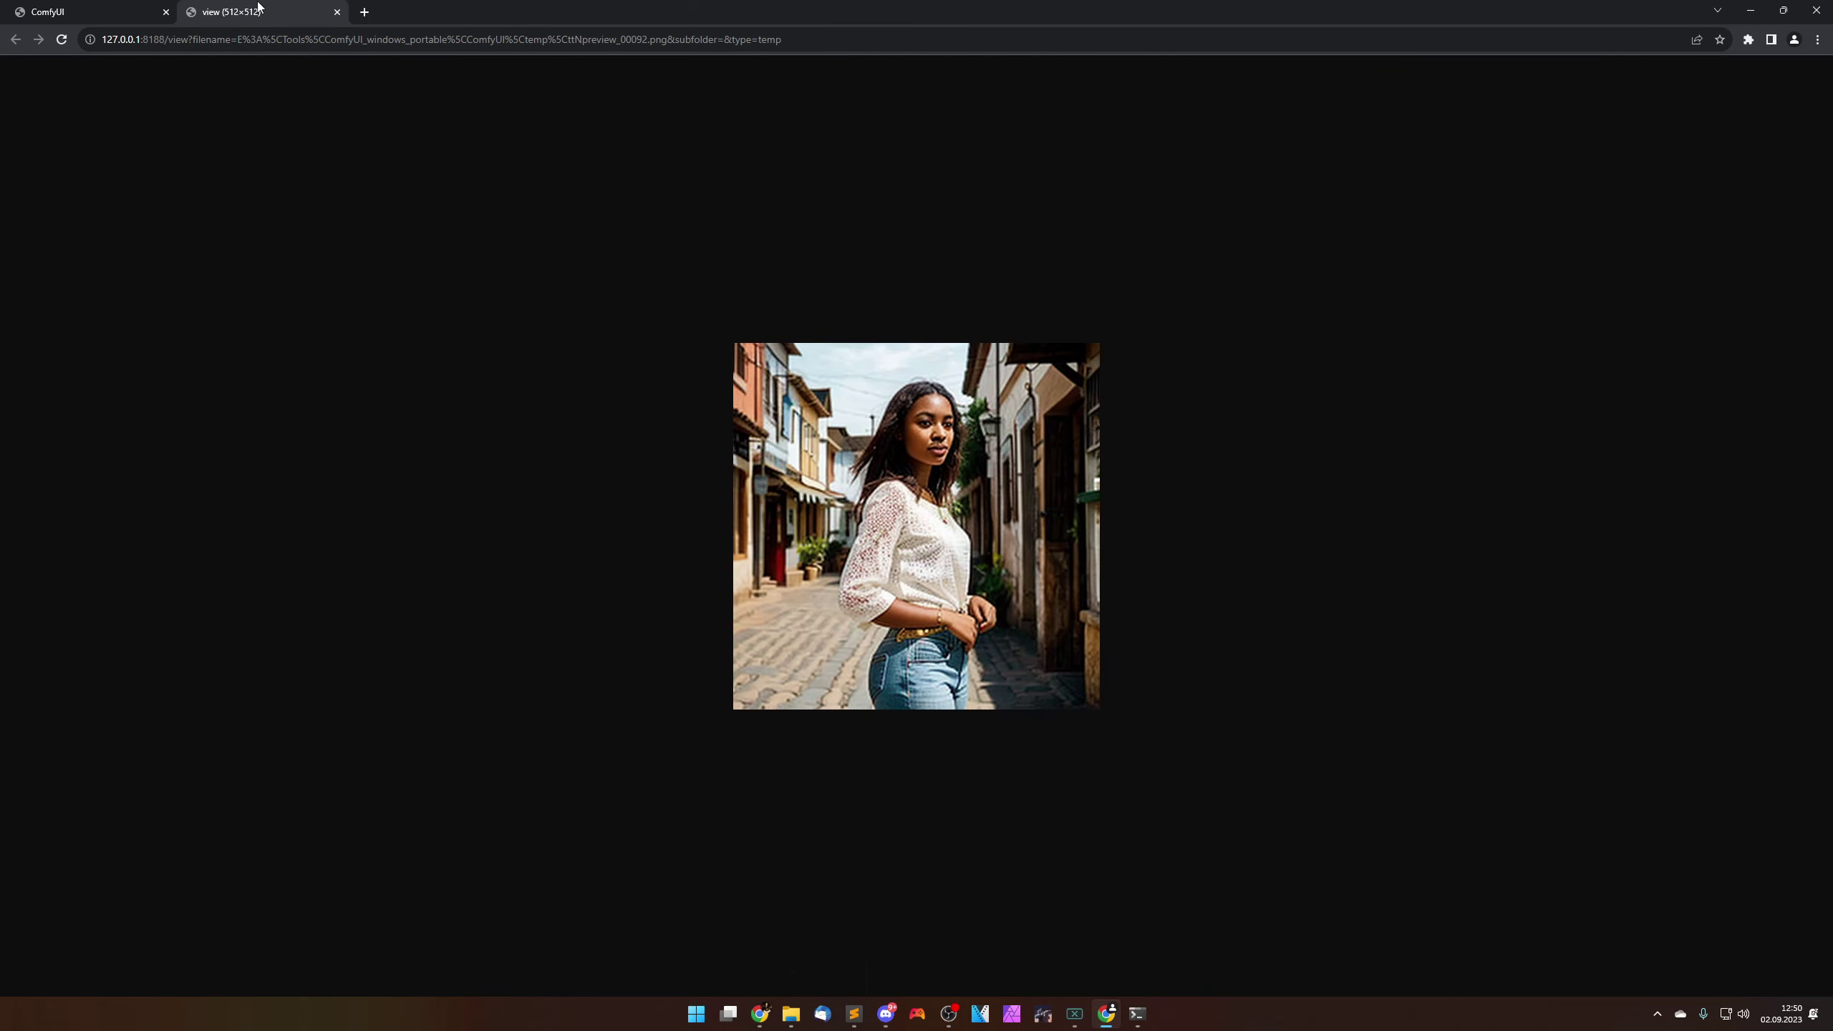
pyautogui.middleClick(261, 9)
# Step: Duplicate the indian branch's Replace Text _O, textDebug, CLIP Text Encode and pipeKSamplerAdvanced nodes, placing the copies directly below the originals
pyautogui.moveTo(630, 704); pyautogui.dragTo(696, 670)
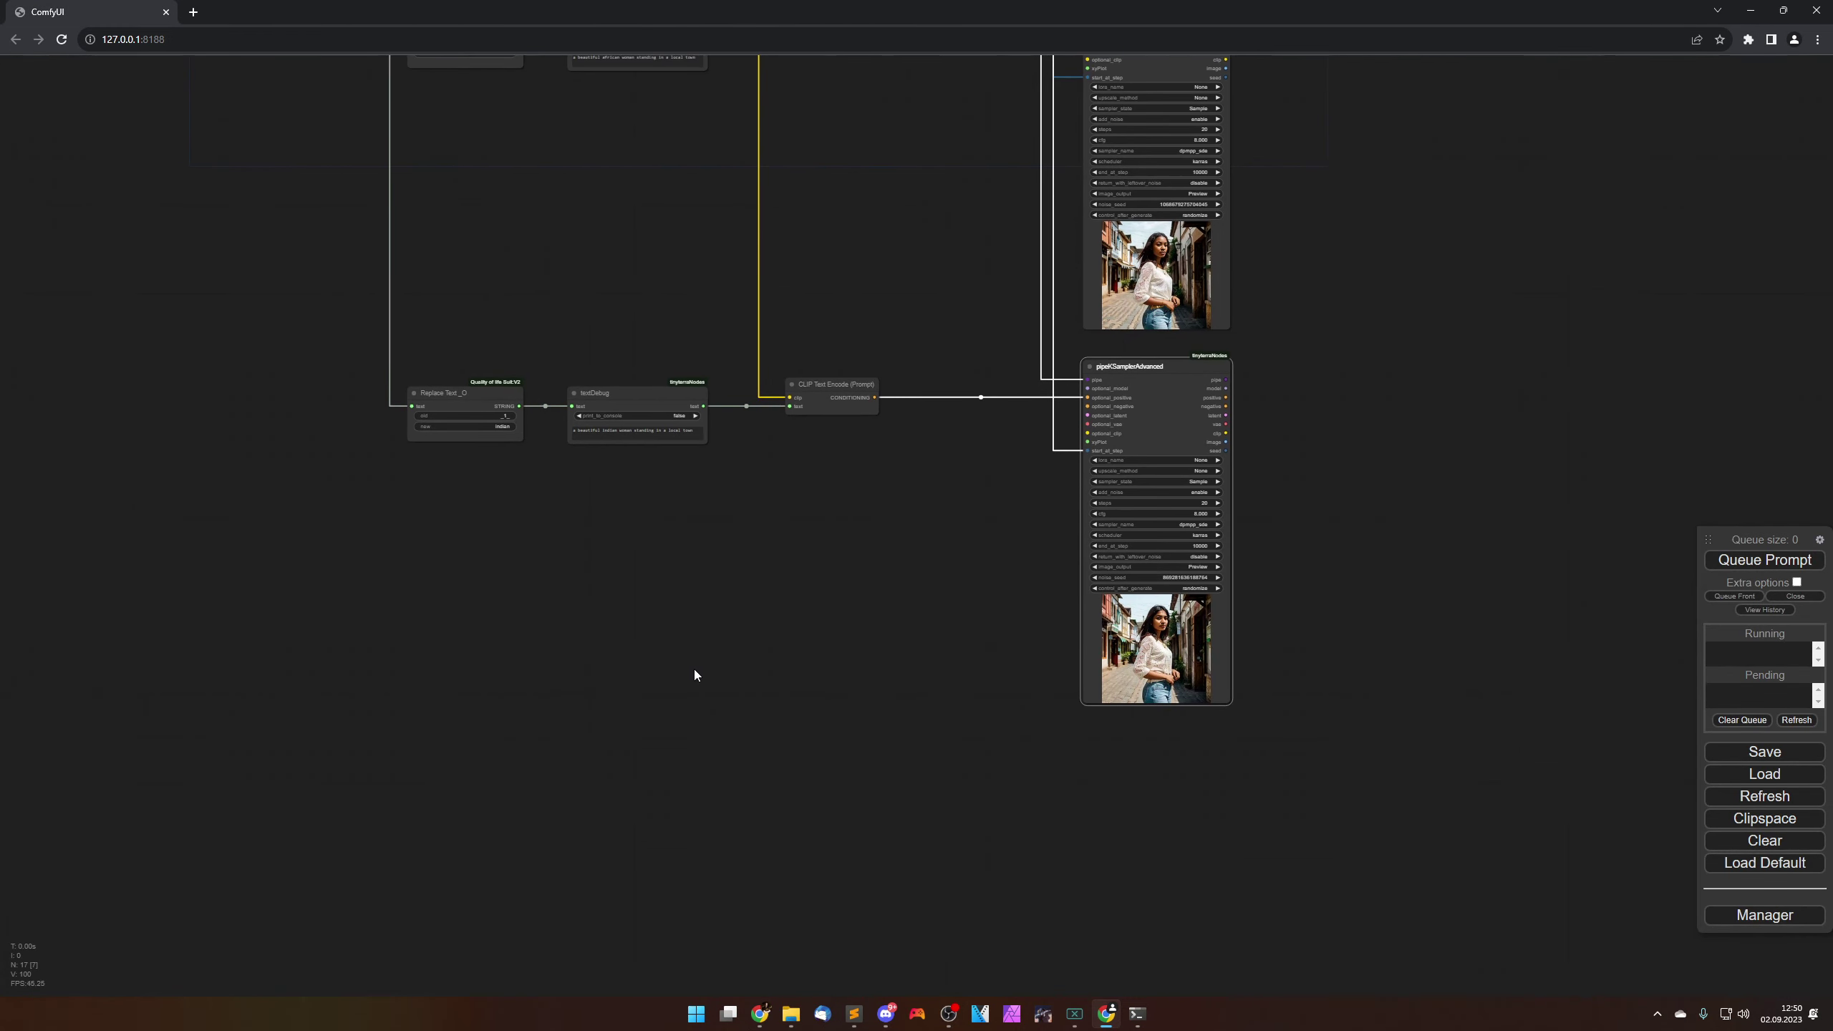
pyautogui.moveTo(340, 390); pyautogui.dragTo(1278, 754)
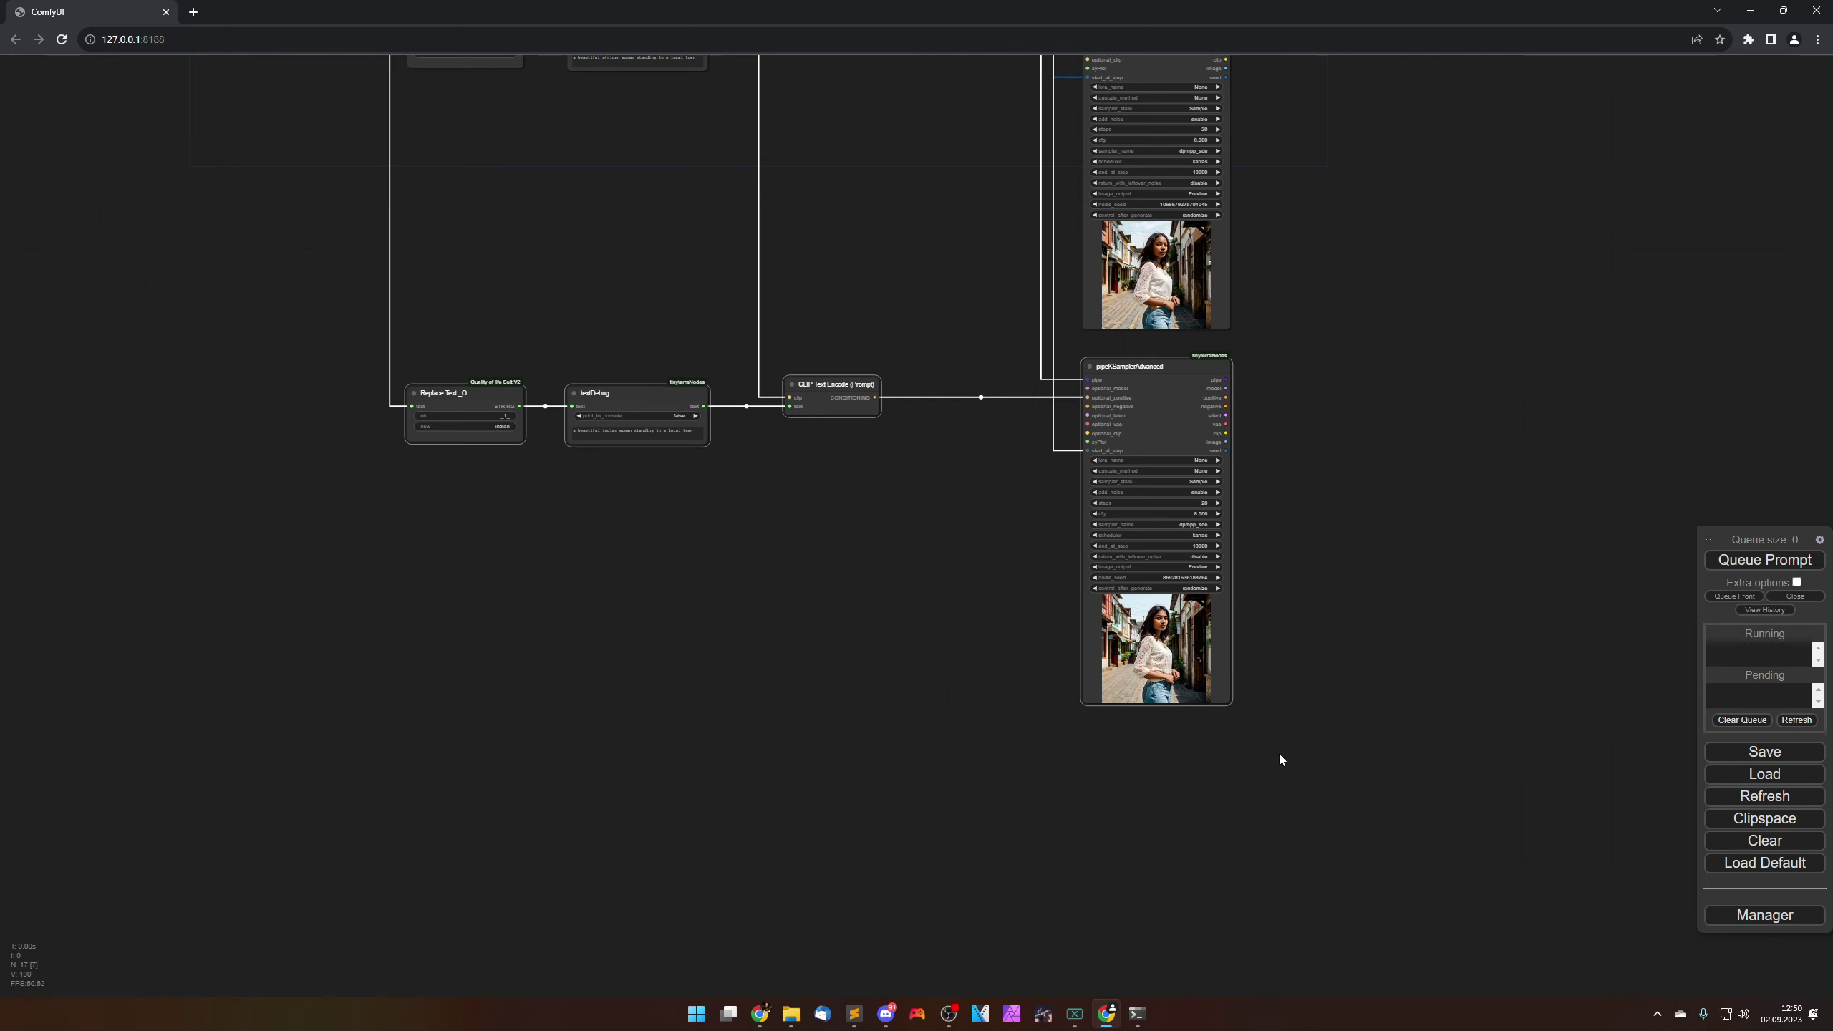
pyautogui.hotkey('ctrl', 'c')
pyautogui.hotkey('ctrl', 'v')
pyautogui.moveTo(1348, 825); pyautogui.dragTo(459, 771)
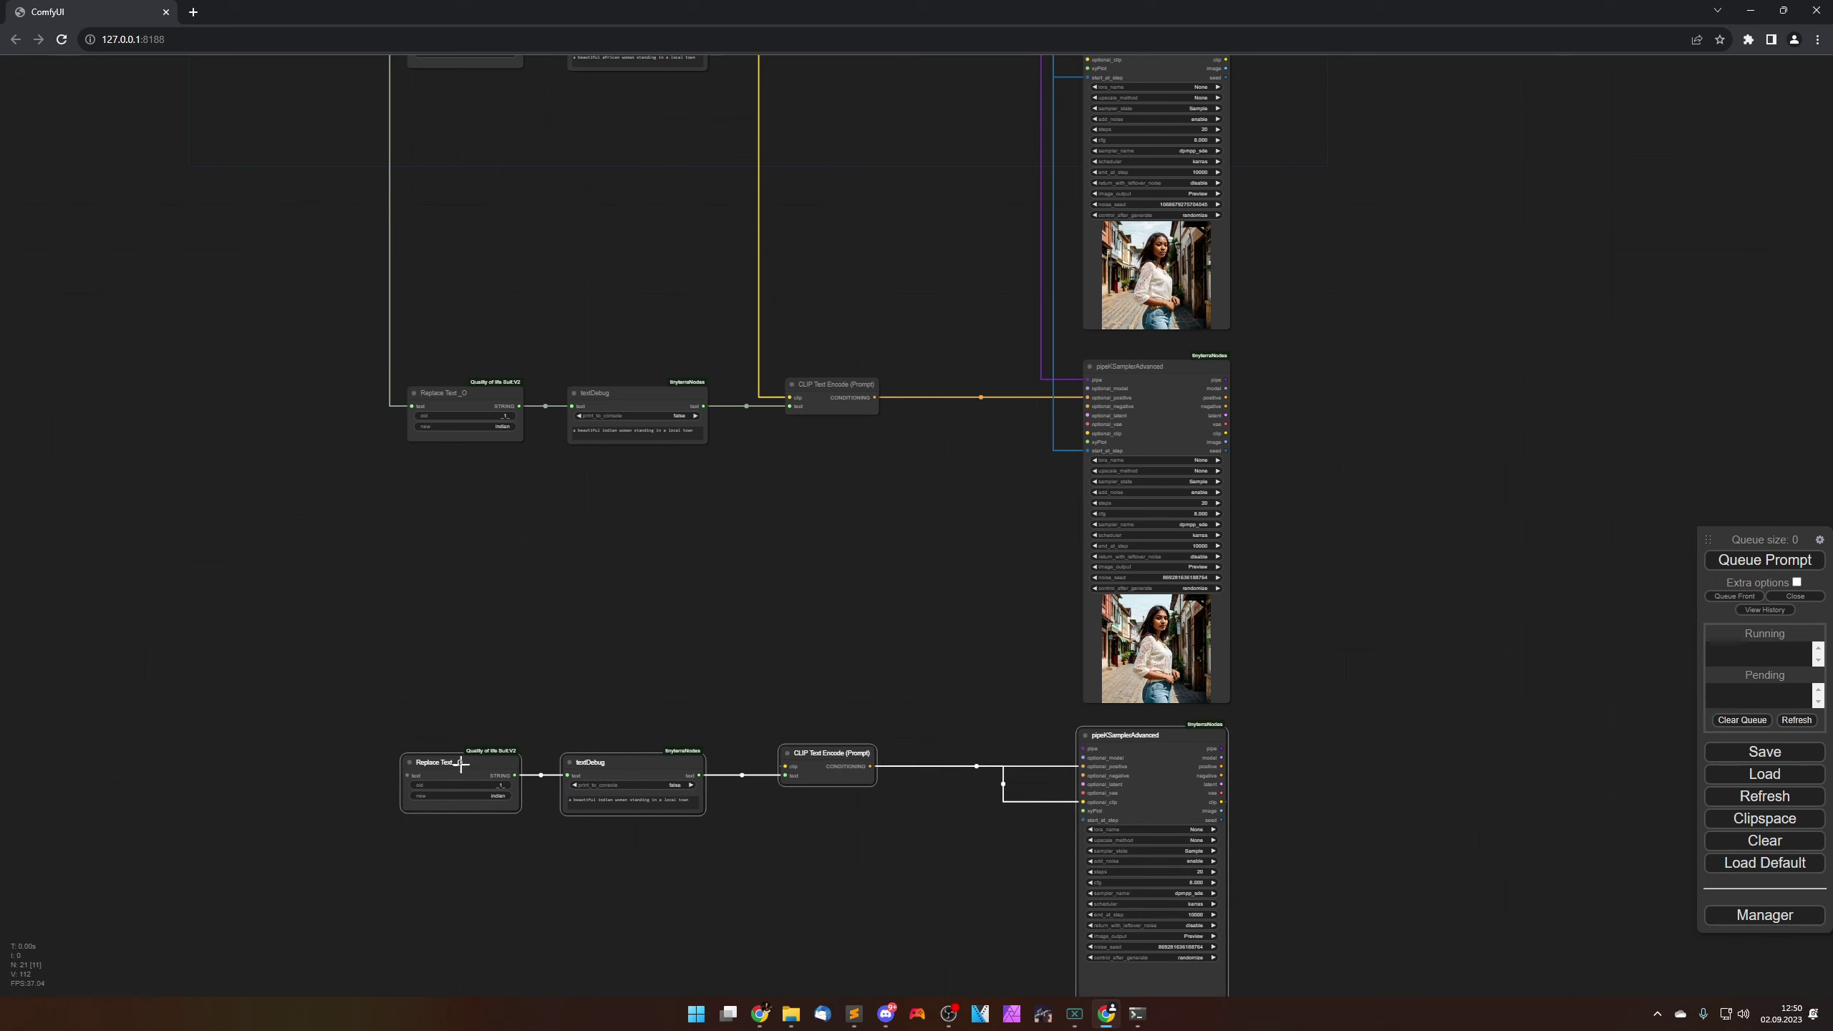
# Step: Connect the positive text node to the newest Replace Text _O copy, and the pipeLoader clip output to the newest CLIP Text Encode copy
pyautogui.scroll(-3, 476, 547)
pyautogui.scroll(-3, 547, 341)
pyautogui.moveTo(499, 205); pyautogui.dragTo(569, 342)
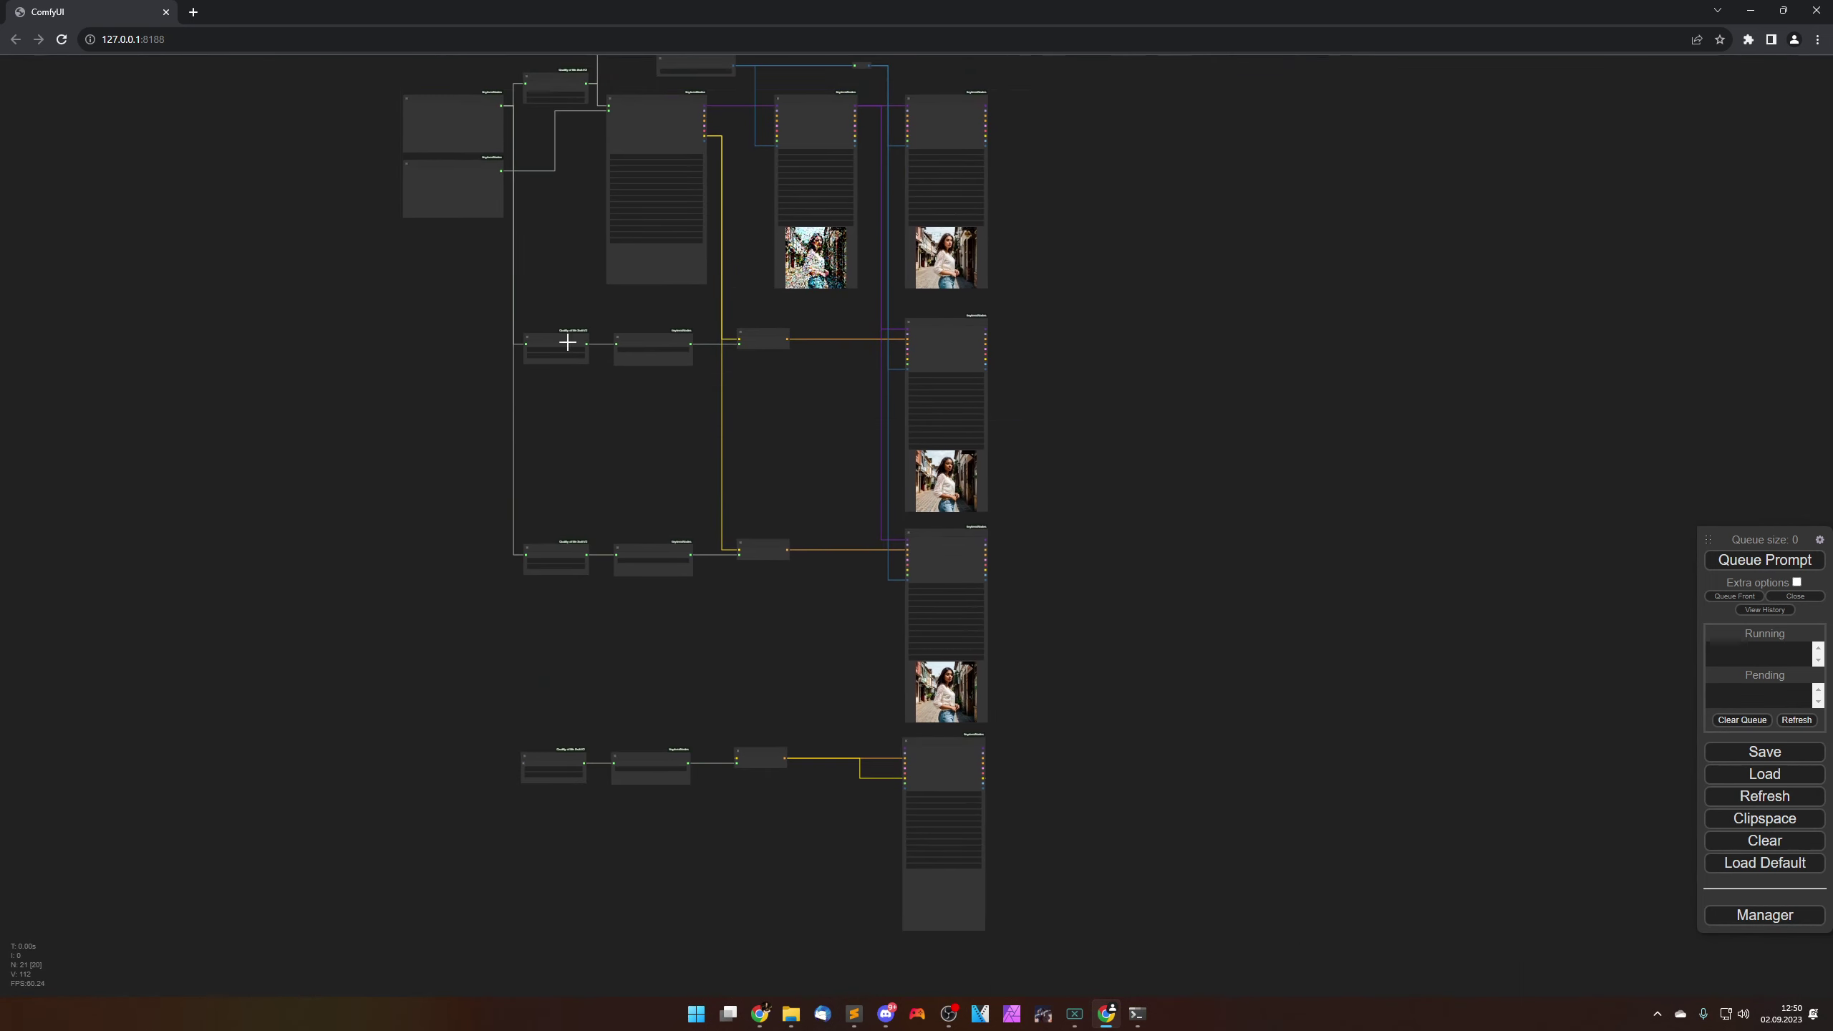
pyautogui.moveTo(501, 106); pyautogui.dragTo(542, 762)
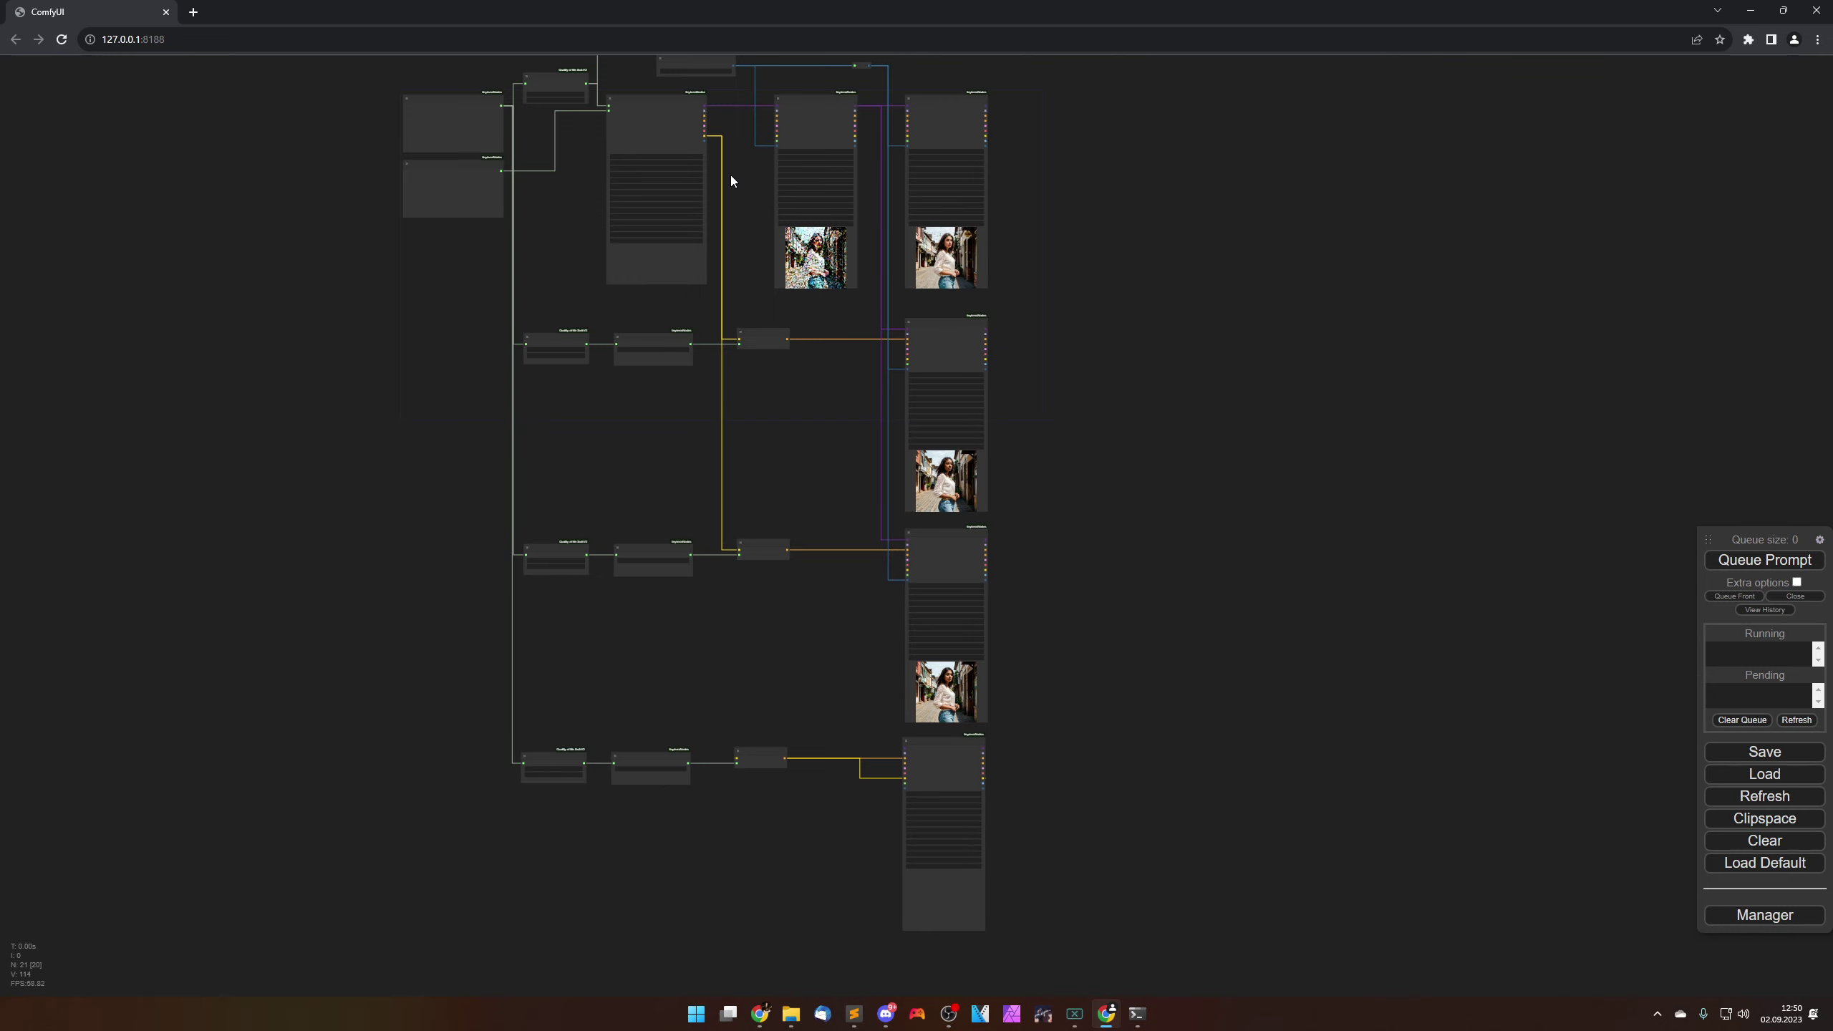
pyautogui.scroll(3, 729, 173)
pyautogui.scroll(-2, 773, 596)
pyautogui.moveTo(773, 597); pyautogui.dragTo(780, 576)
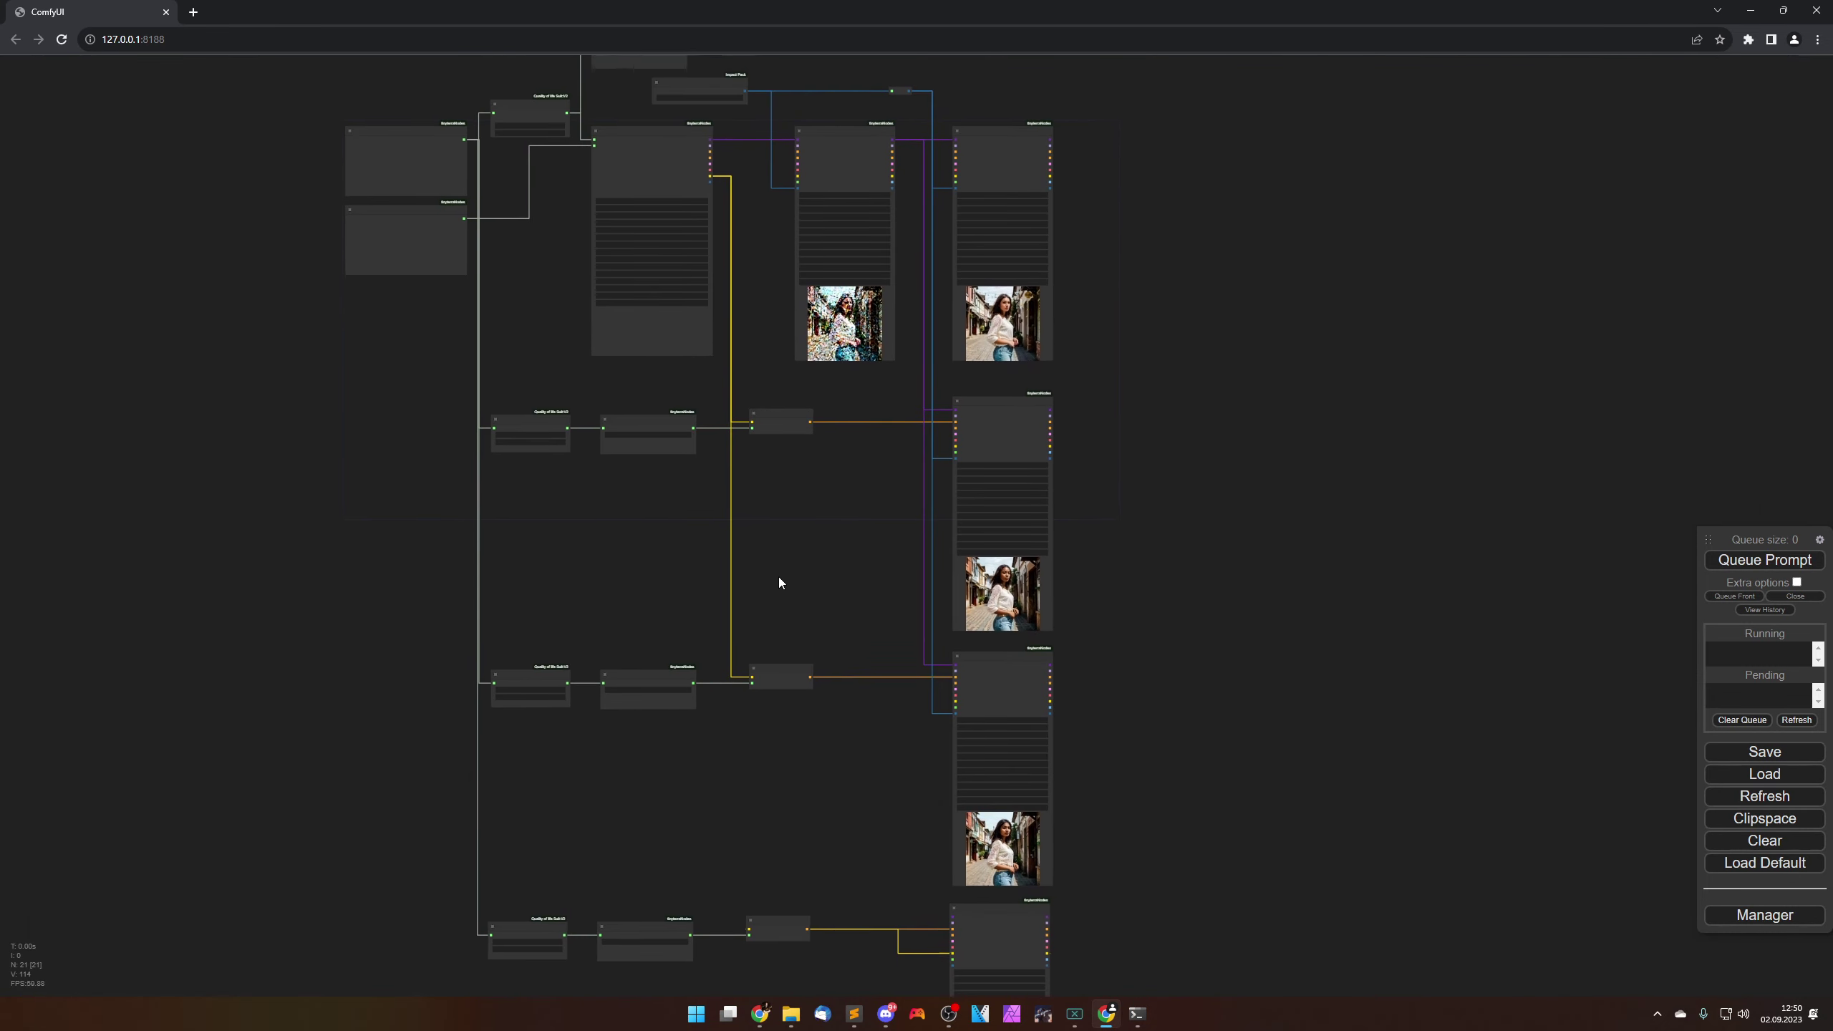
pyautogui.moveTo(710, 184); pyautogui.dragTo(749, 937)
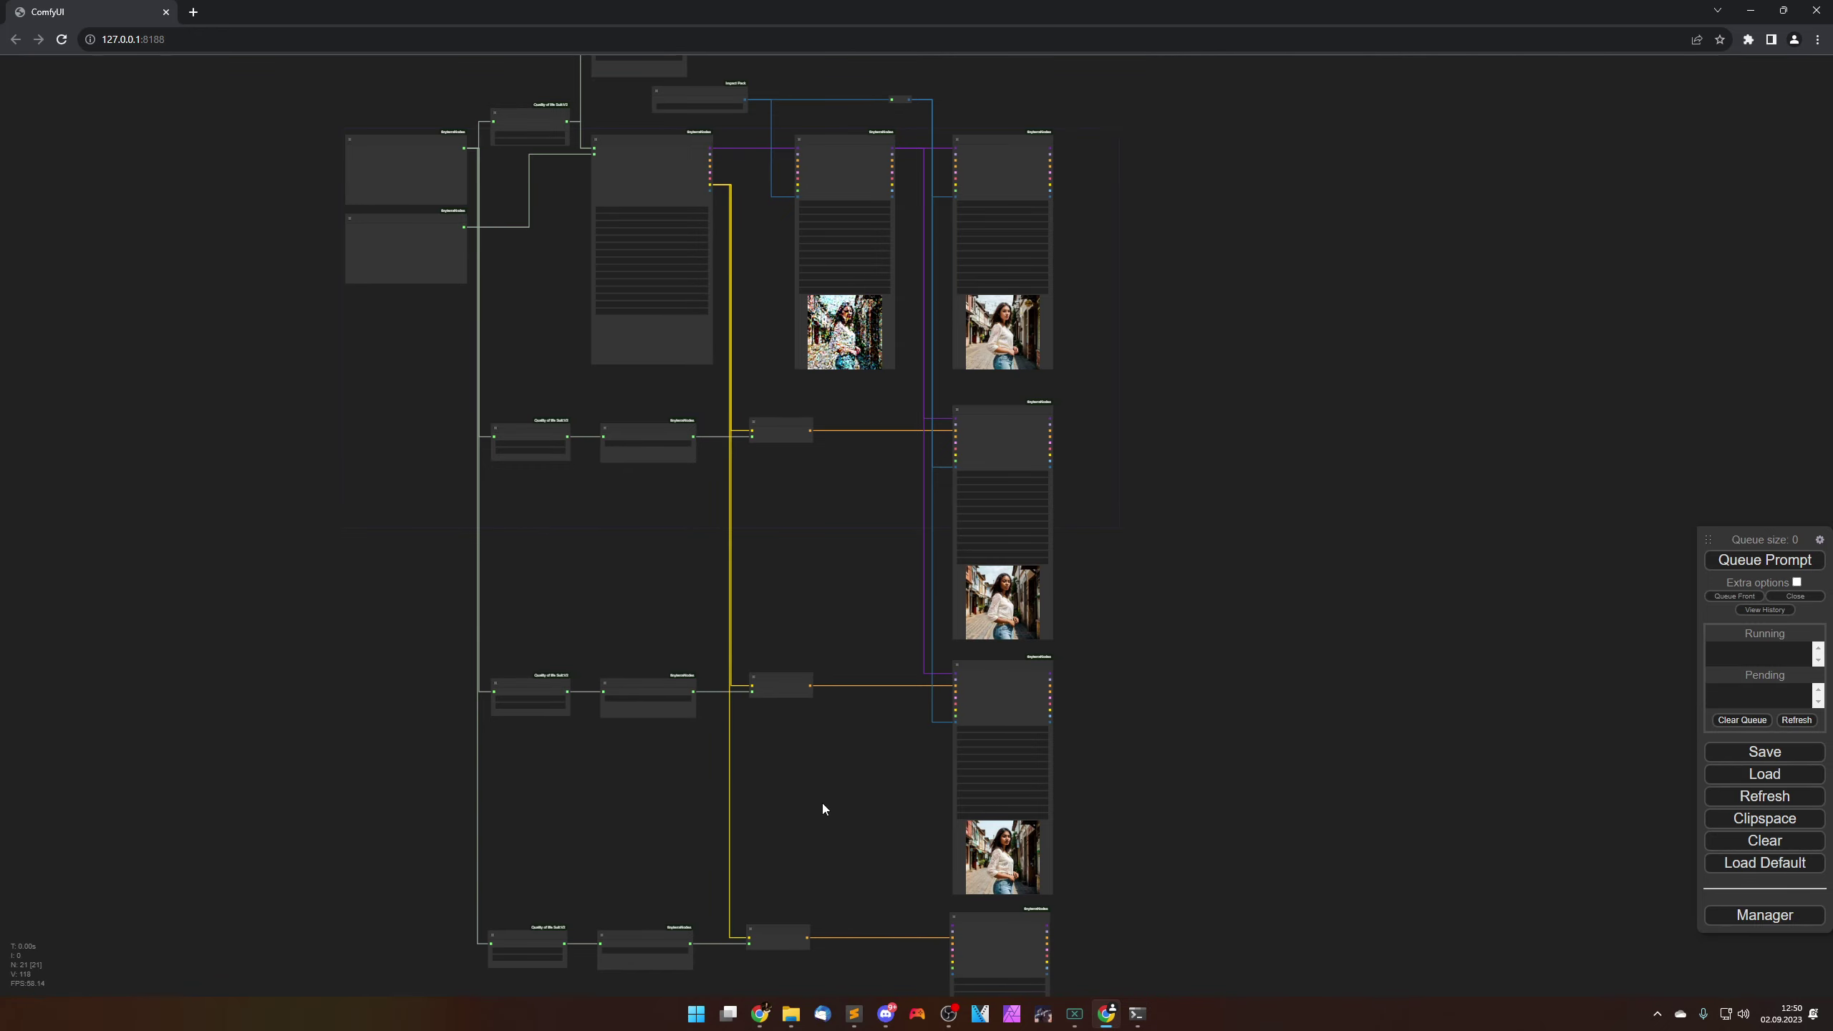
# Step: Select the four nodes of the indian branch and shift them slightly left to line up with the copied branch below
pyautogui.scroll(8, 835, 871)
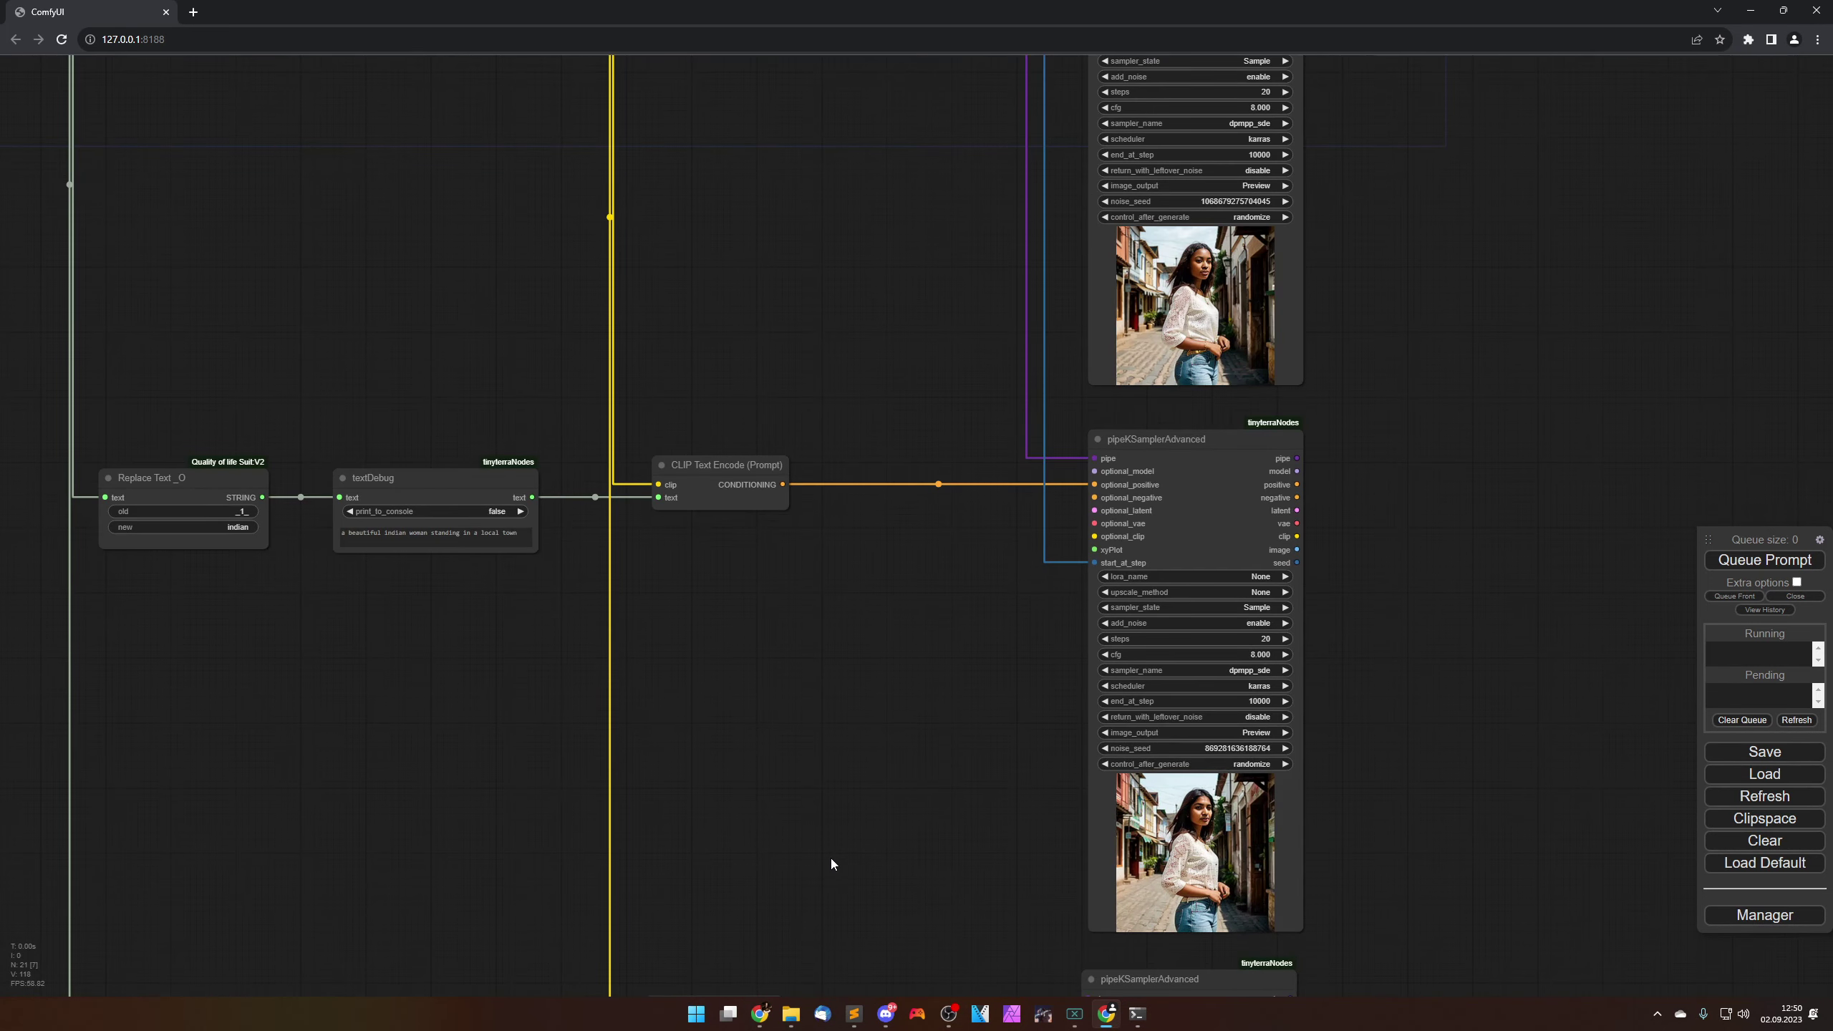
pyautogui.scroll(-4, 829, 865)
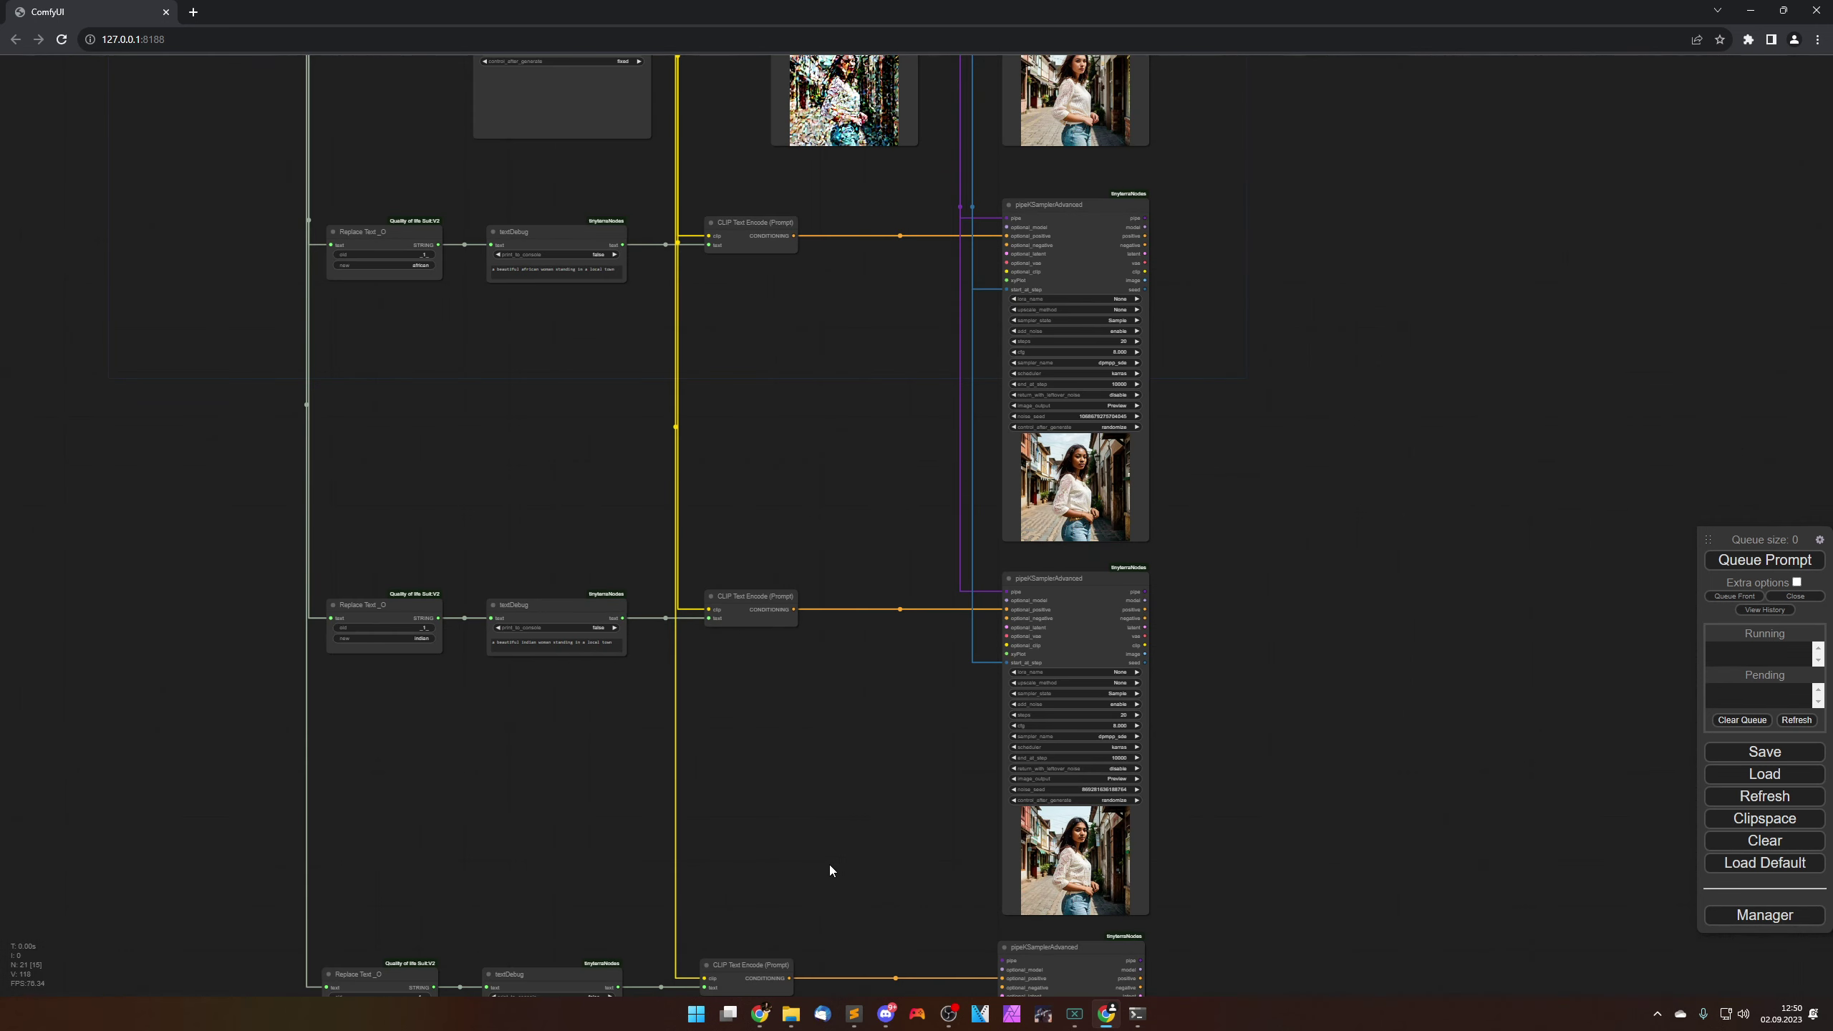
pyautogui.moveTo(846, 830); pyautogui.dragTo(892, 852)
pyautogui.moveTo(1024, 784); pyautogui.dragTo(325, 725)
pyautogui.moveTo(286, 618); pyautogui.dragTo(1300, 908)
pyautogui.moveTo(475, 626); pyautogui.dragTo(463, 627)
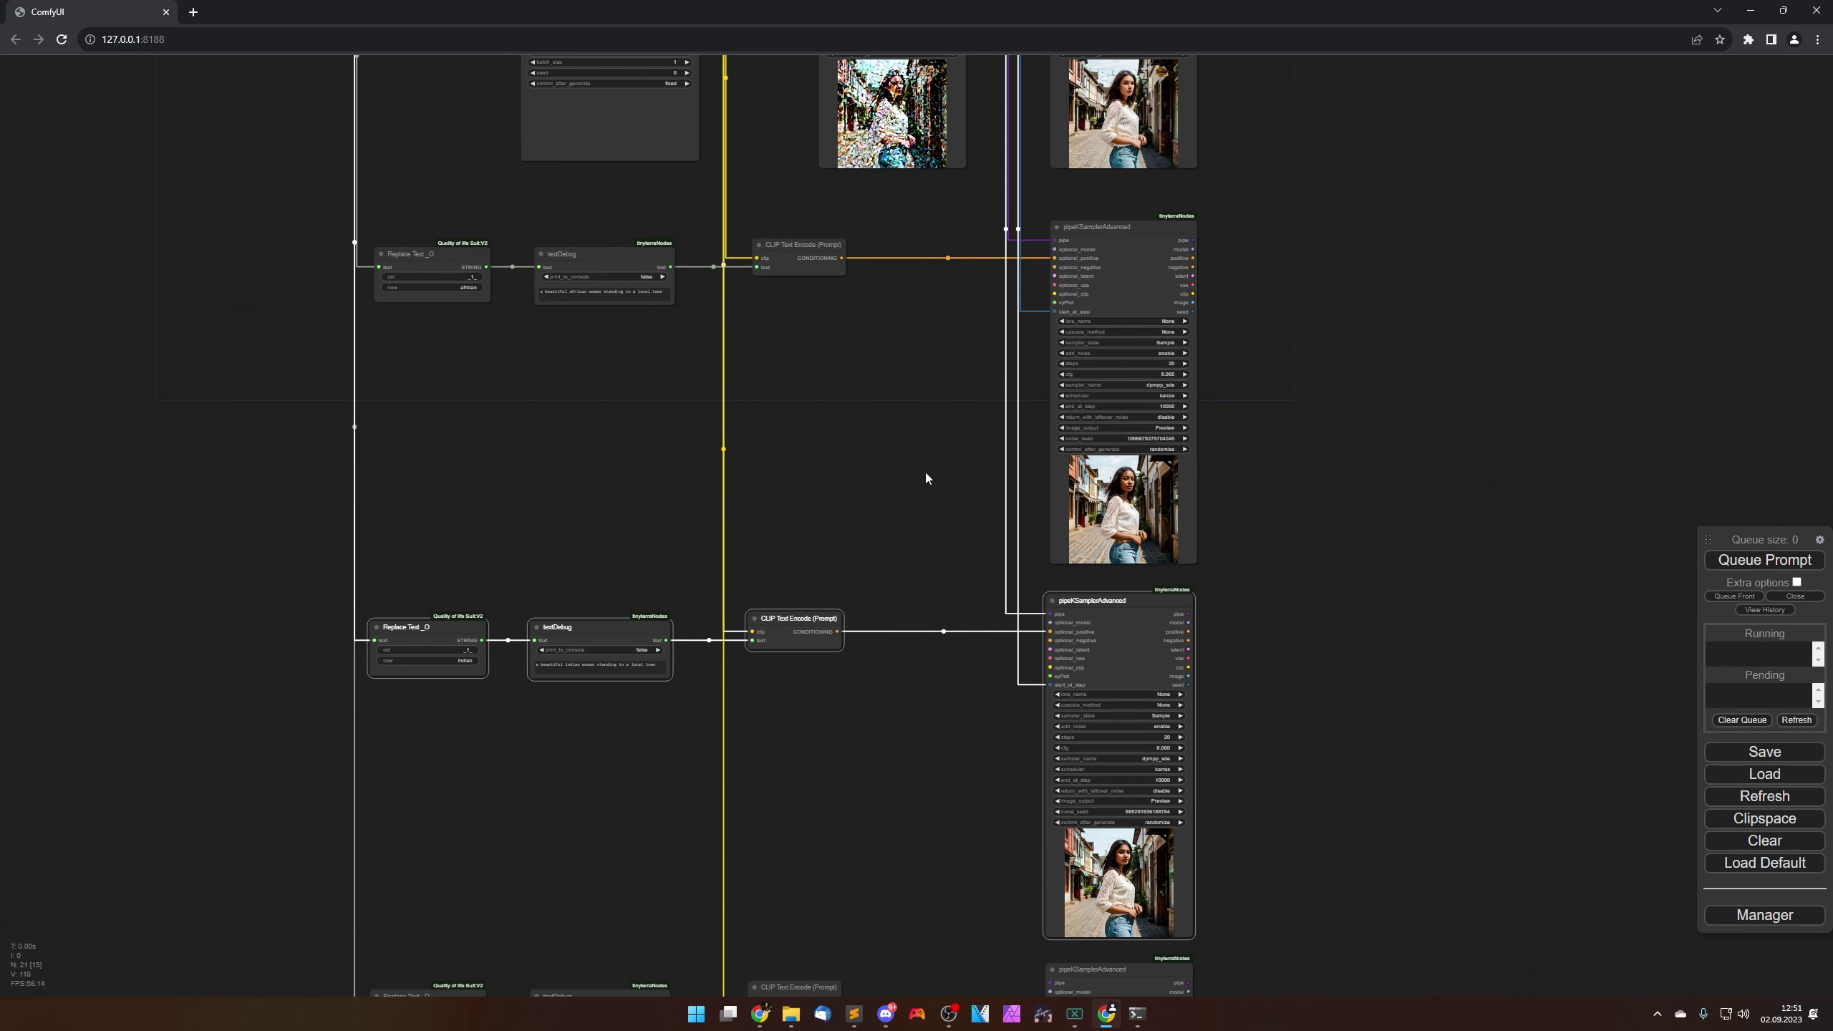
# Step: Select the four nodes of the african branch and shift them slightly left to line up with the branches below
pyautogui.moveTo(925, 475); pyautogui.dragTo(943, 714)
pyautogui.click(1341, 648)
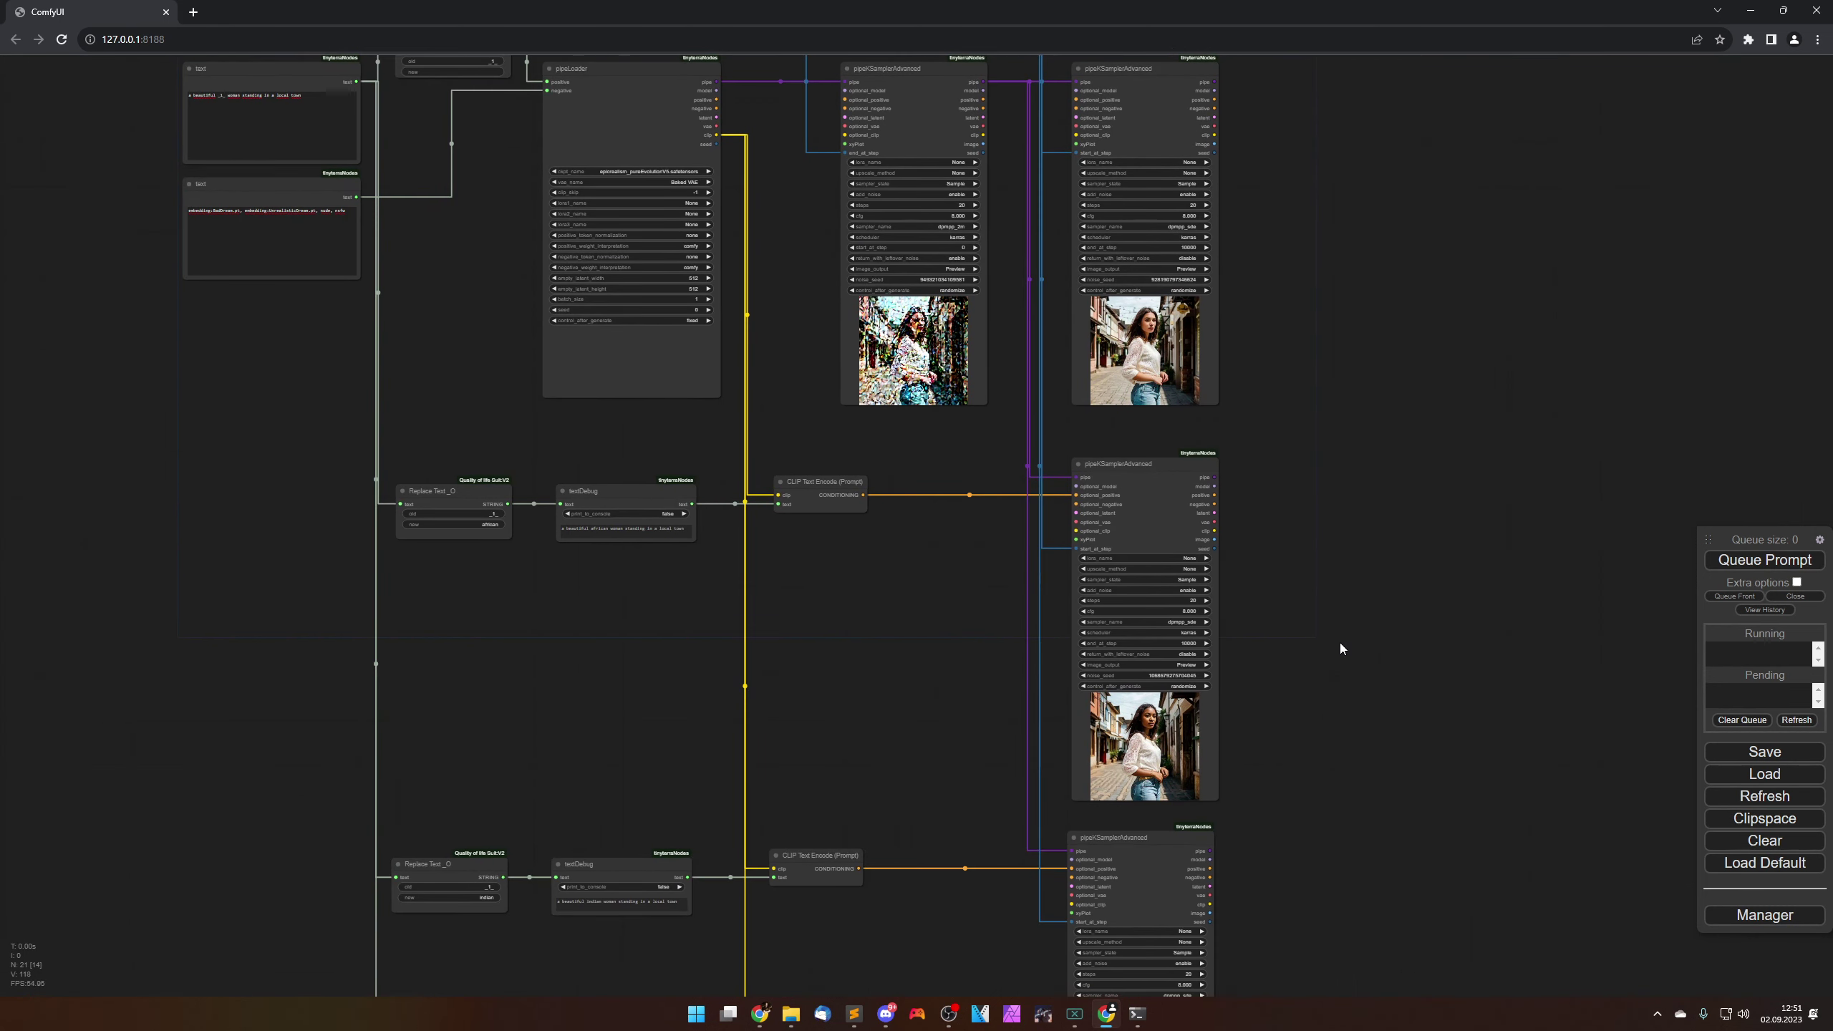
pyautogui.moveTo(1336, 639); pyautogui.dragTo(325, 477)
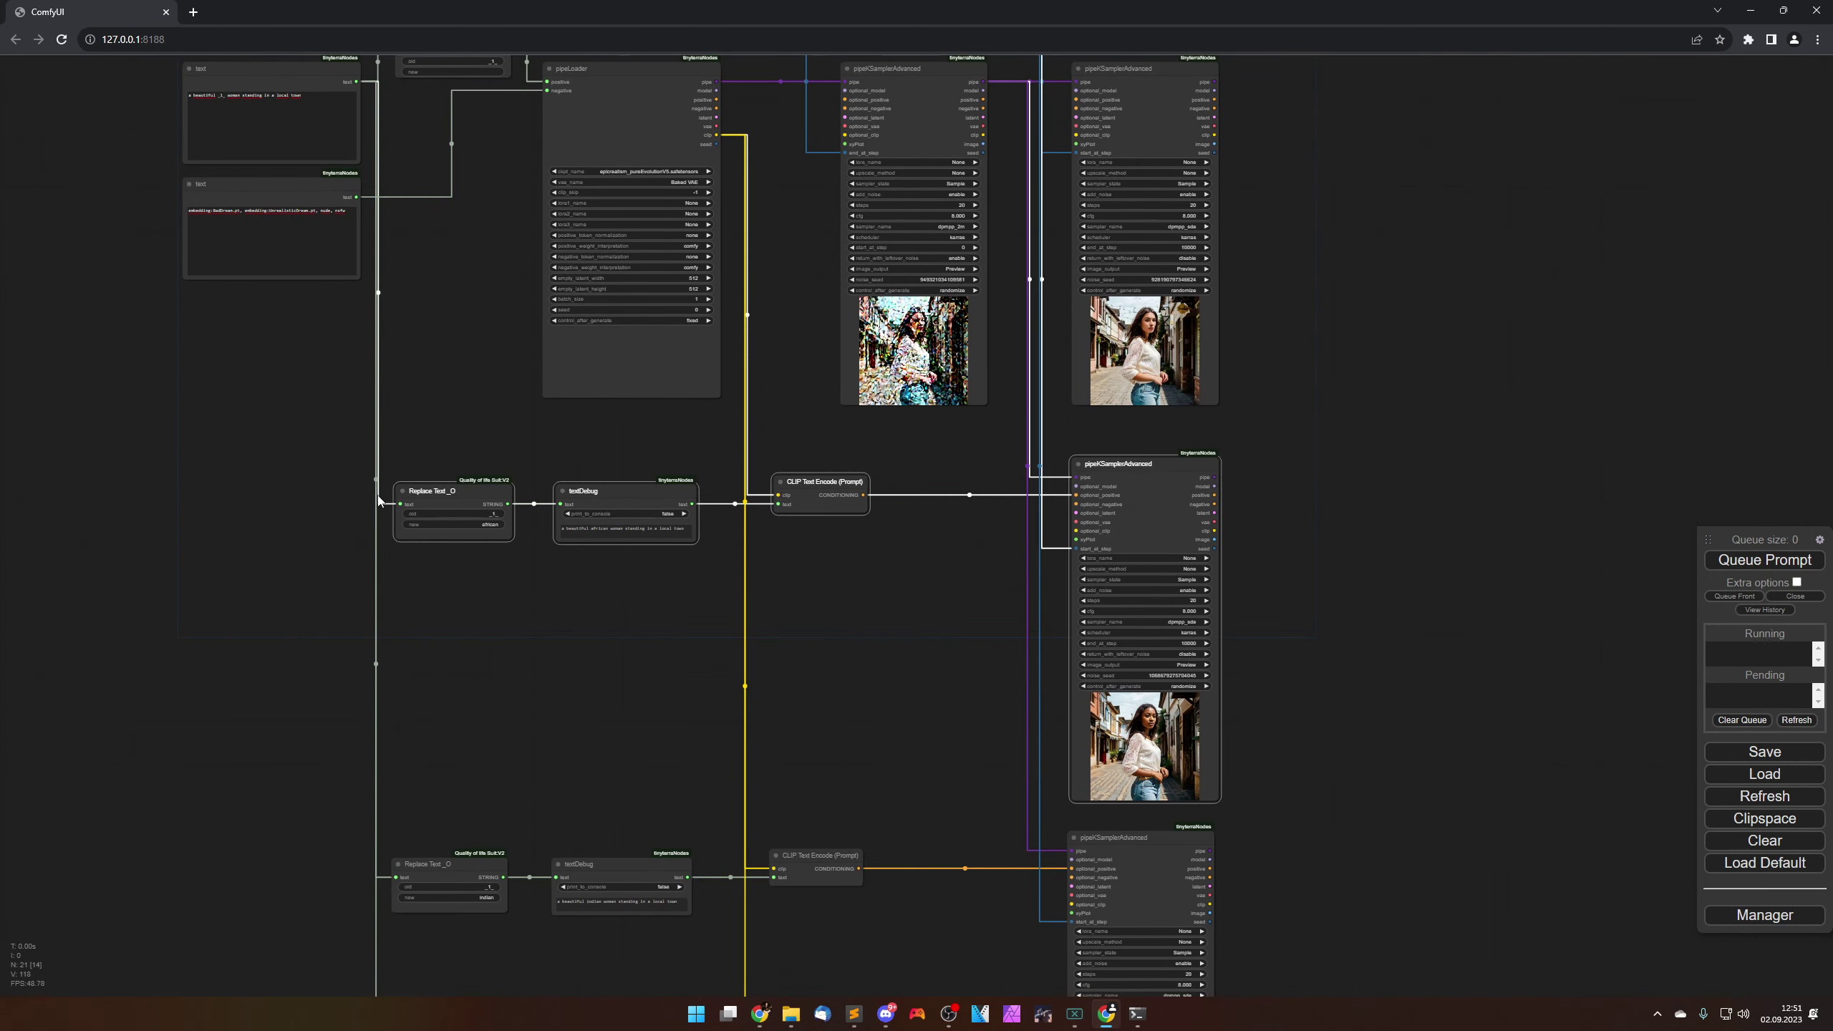
pyautogui.moveTo(463, 491); pyautogui.dragTo(459, 491)
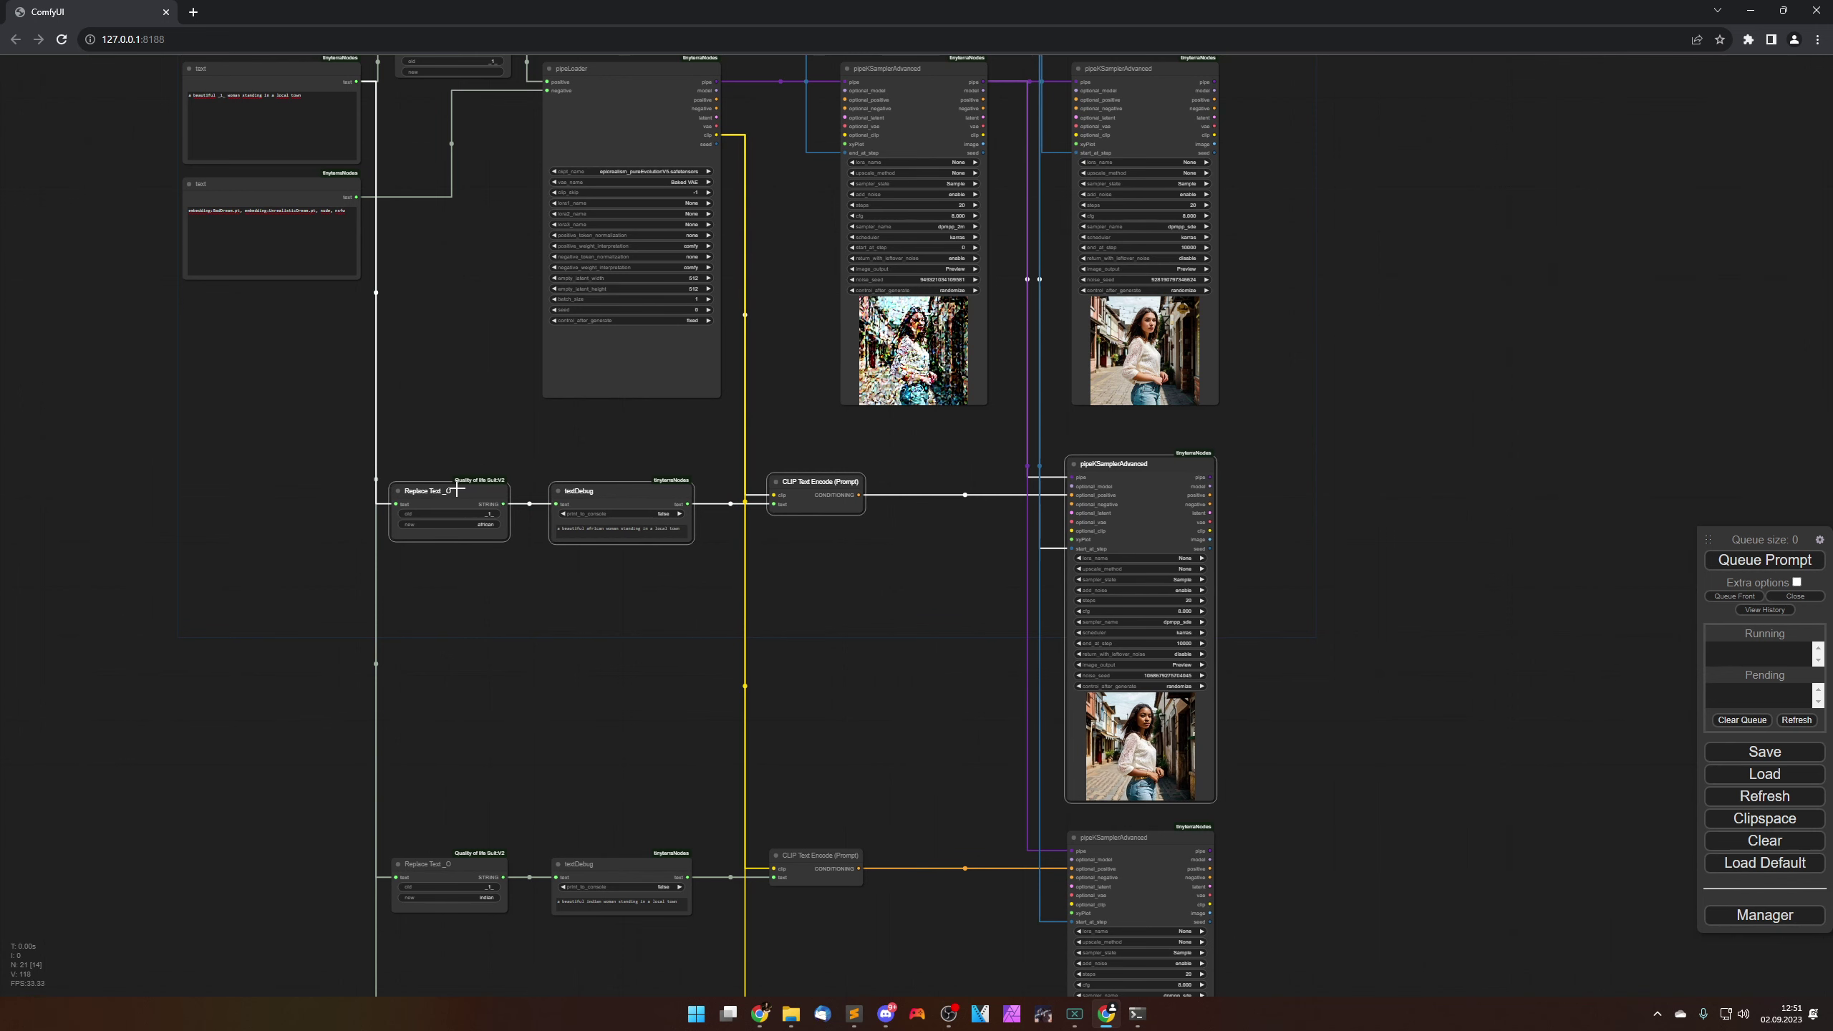
pyautogui.click(533, 671)
# Step: Connect the first pipeKSamplerAdvanced node's pipe output to the pipe input of the lowest pipeKSamplerAdvanced copy
pyautogui.moveTo(870, 779); pyautogui.dragTo(918, 592)
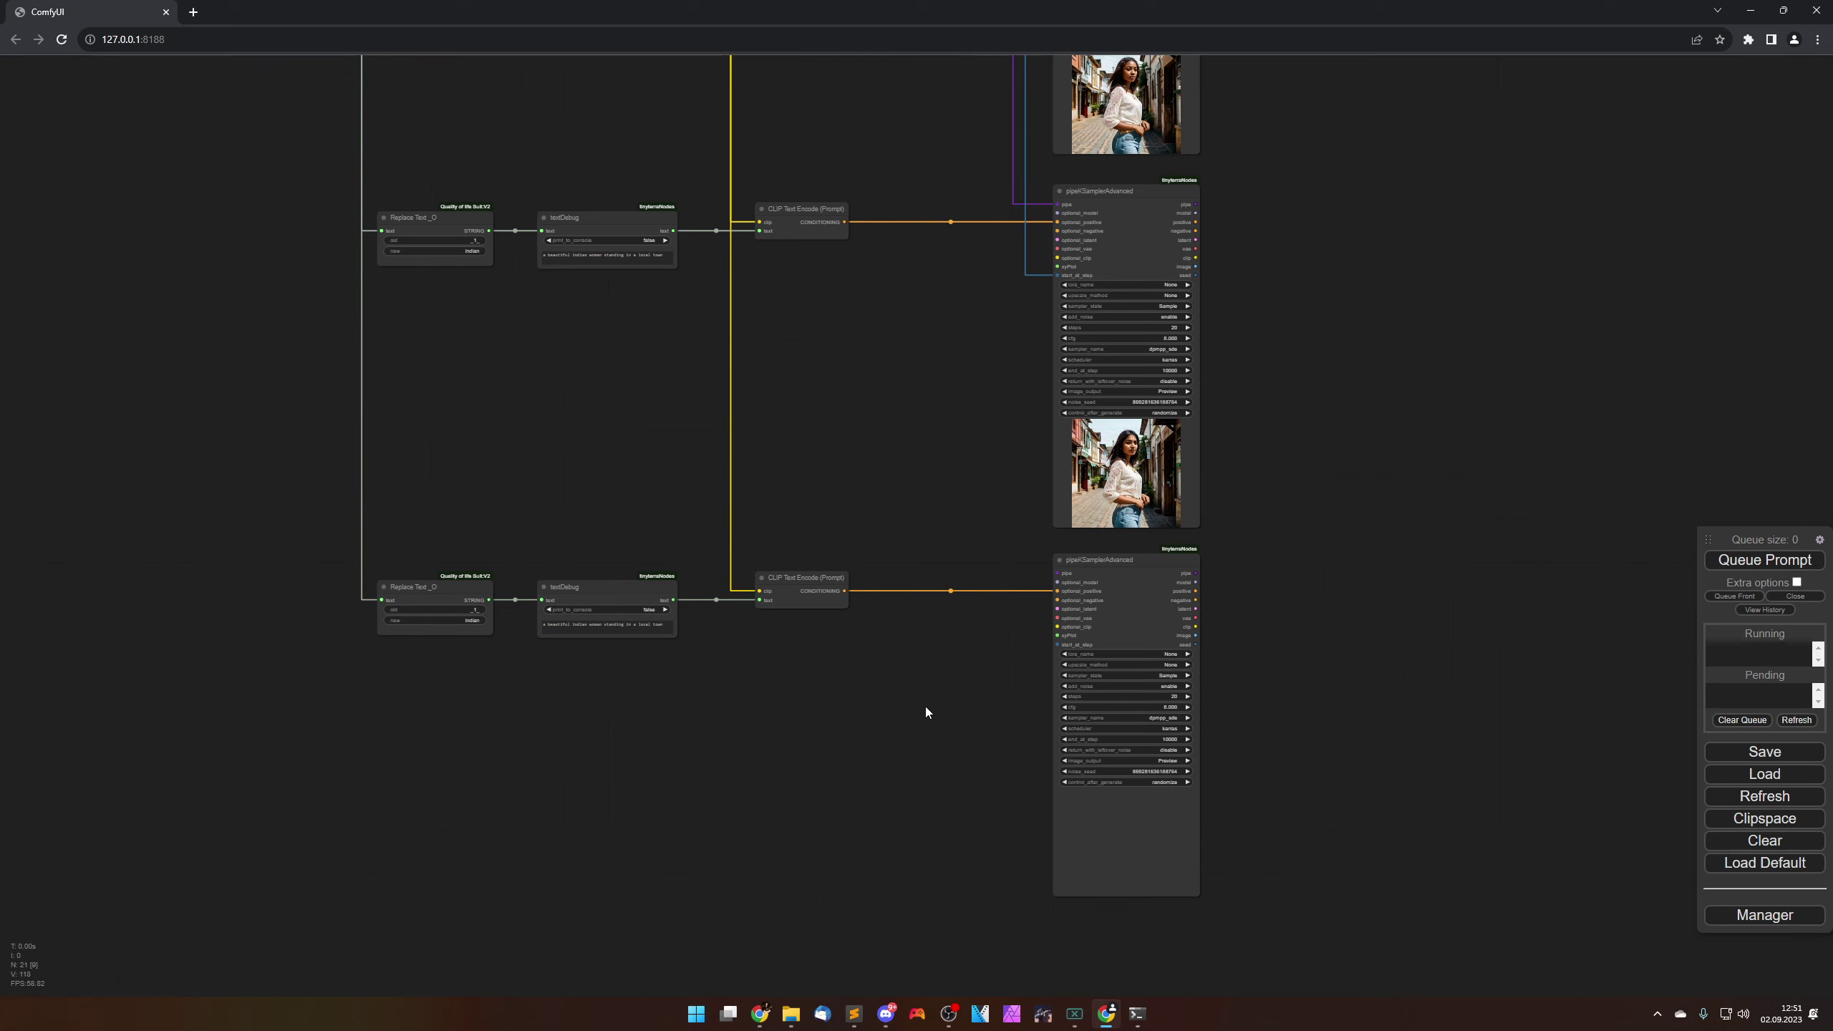
pyautogui.scroll(-5, 938, 602)
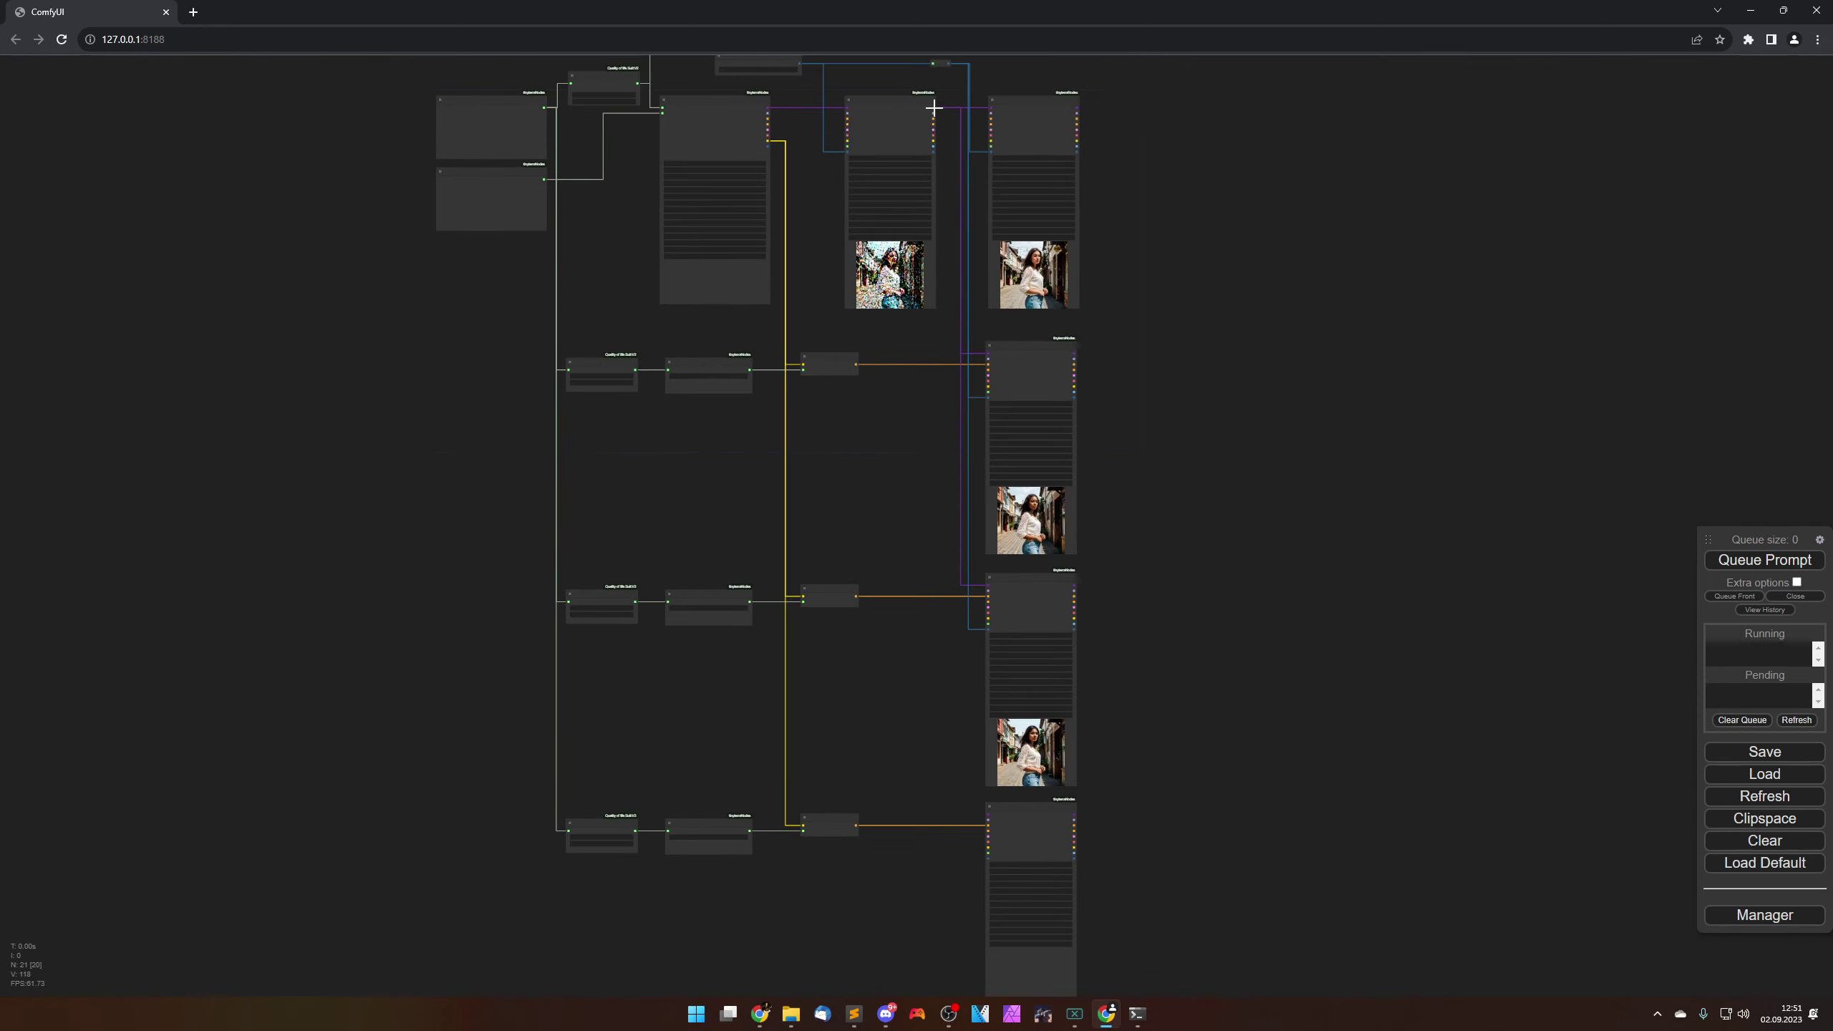
pyautogui.moveTo(933, 108); pyautogui.dragTo(988, 814)
pyautogui.moveTo(912, 740); pyautogui.dragTo(875, 818)
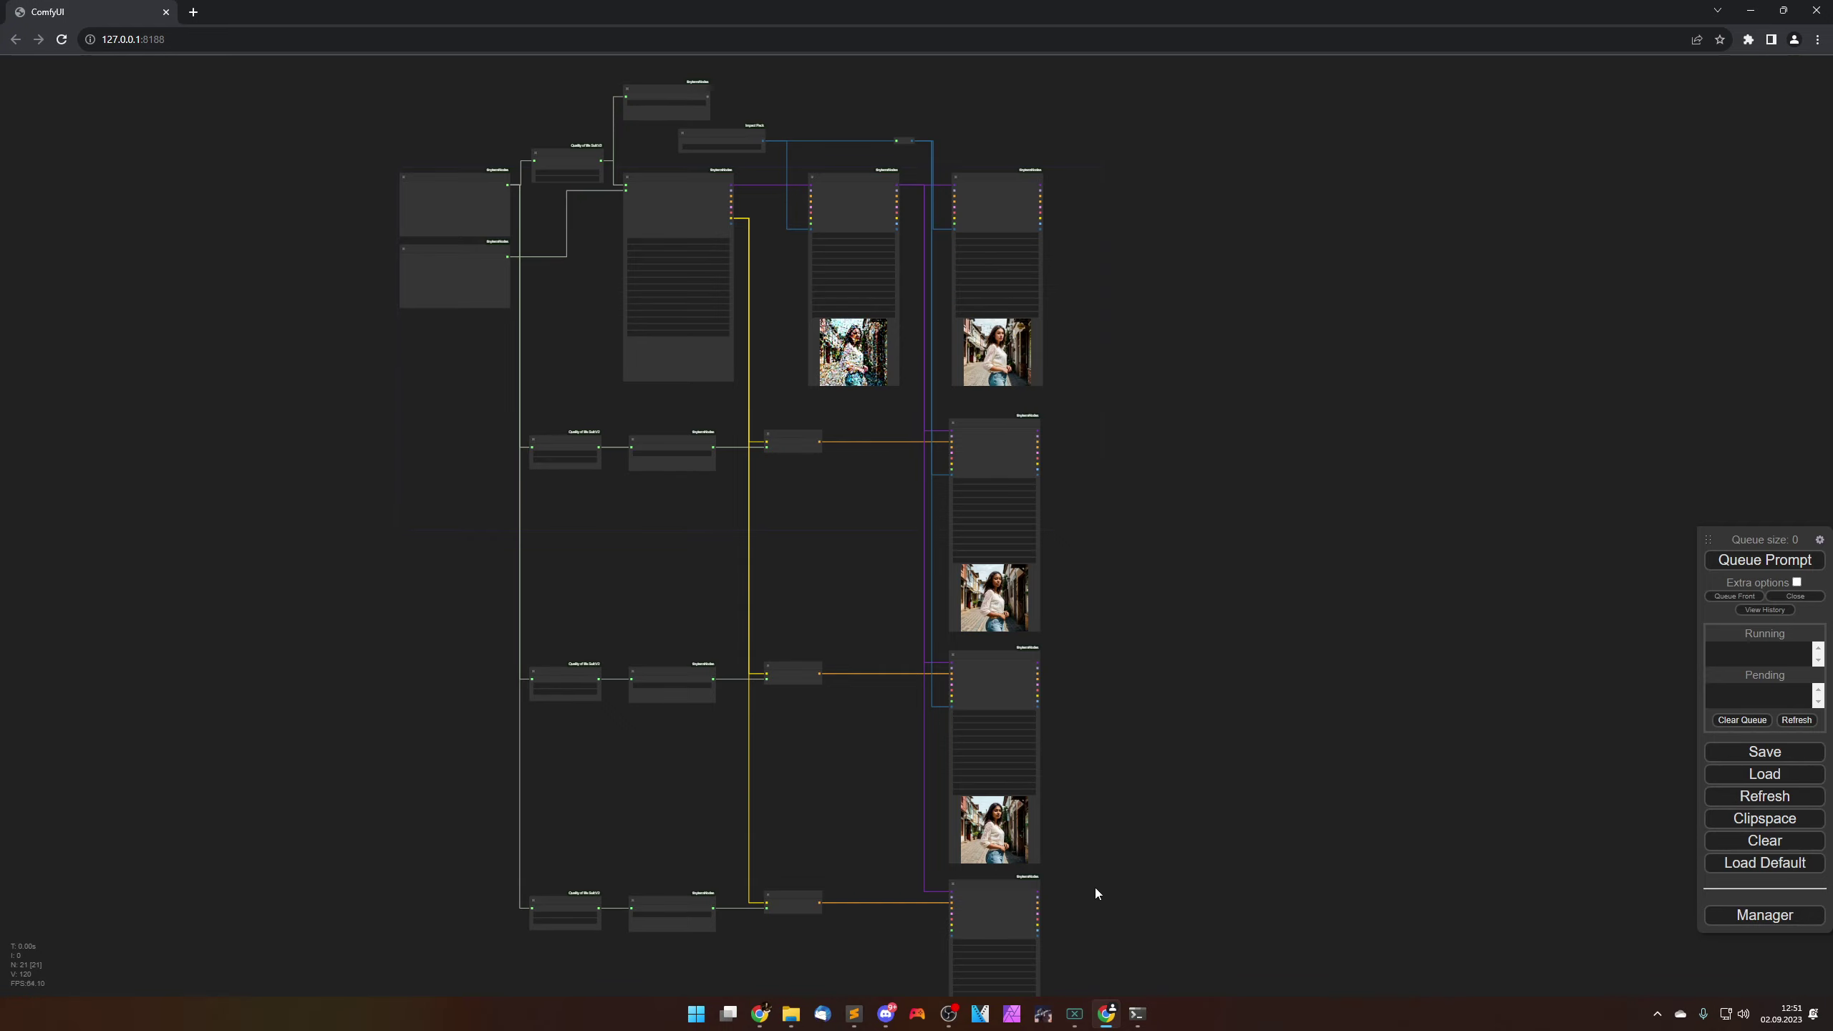
pyautogui.moveTo(1094, 888); pyautogui.dragTo(1146, 802)
pyautogui.scroll(5, 1125, 278)
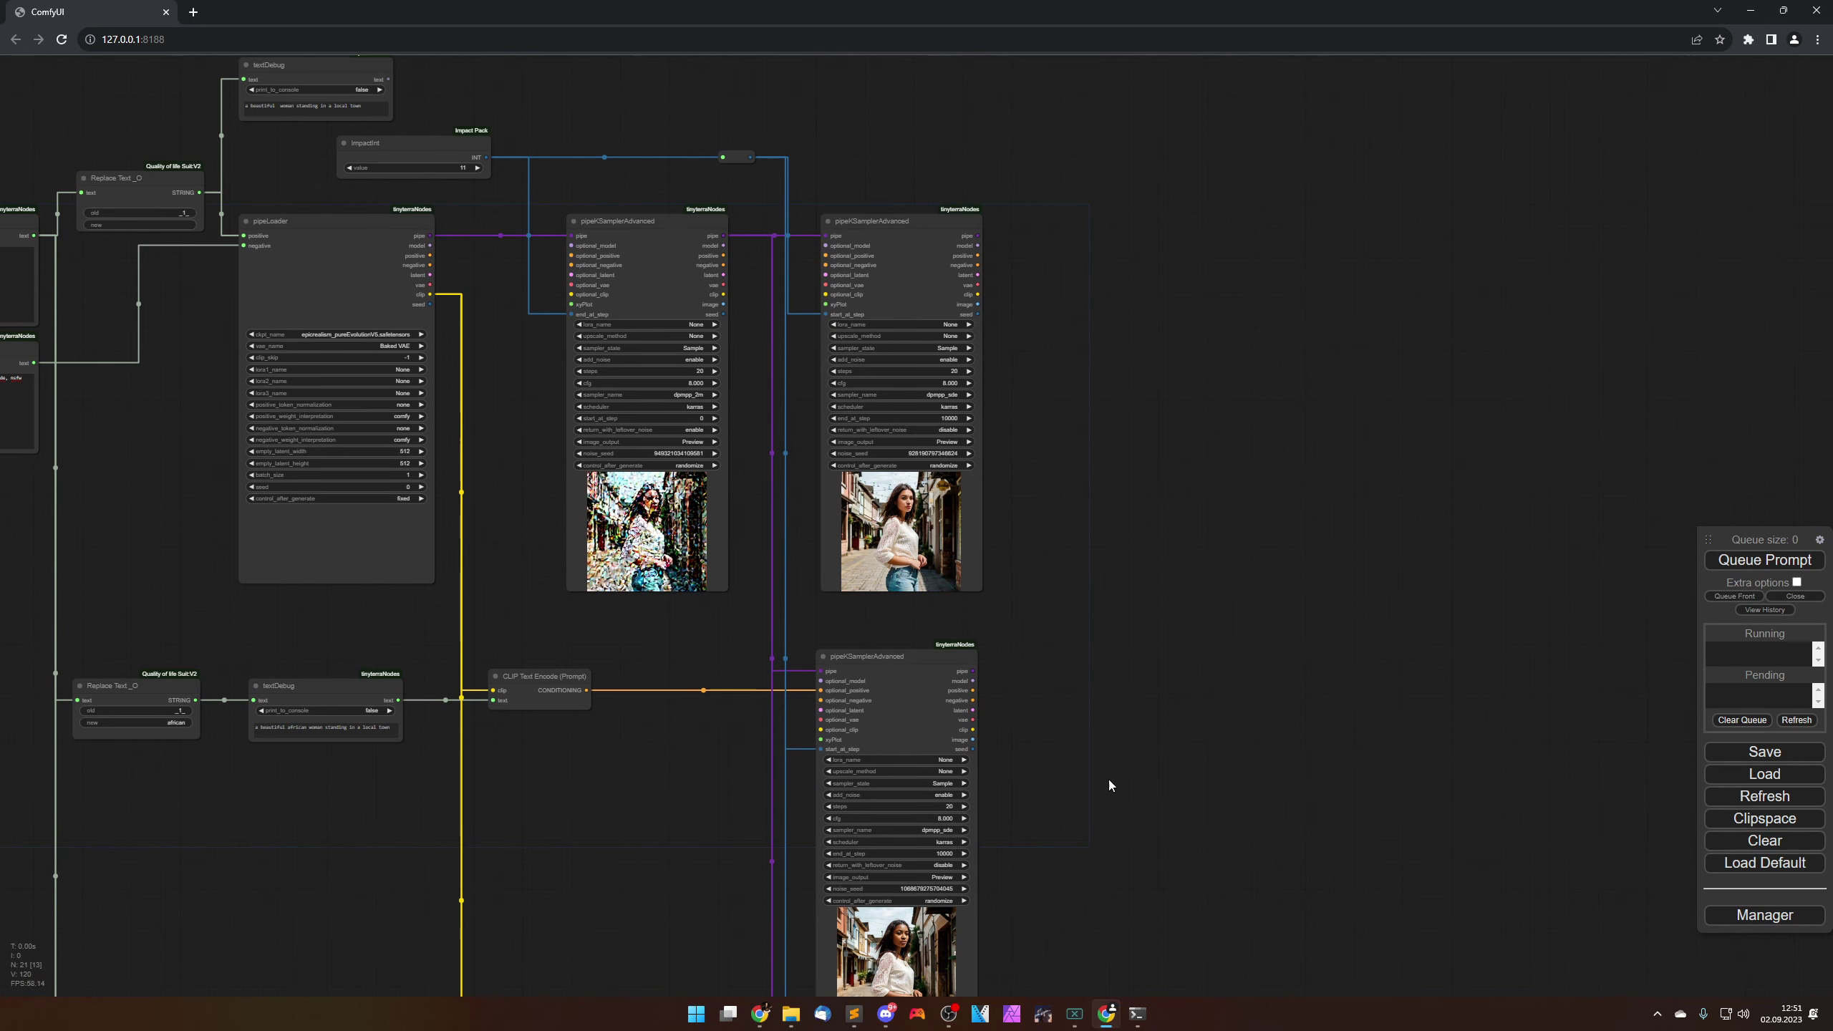
pyautogui.moveTo(1105, 785); pyautogui.dragTo(1089, 422)
pyautogui.moveTo(958, 295); pyautogui.dragTo(1093, 505)
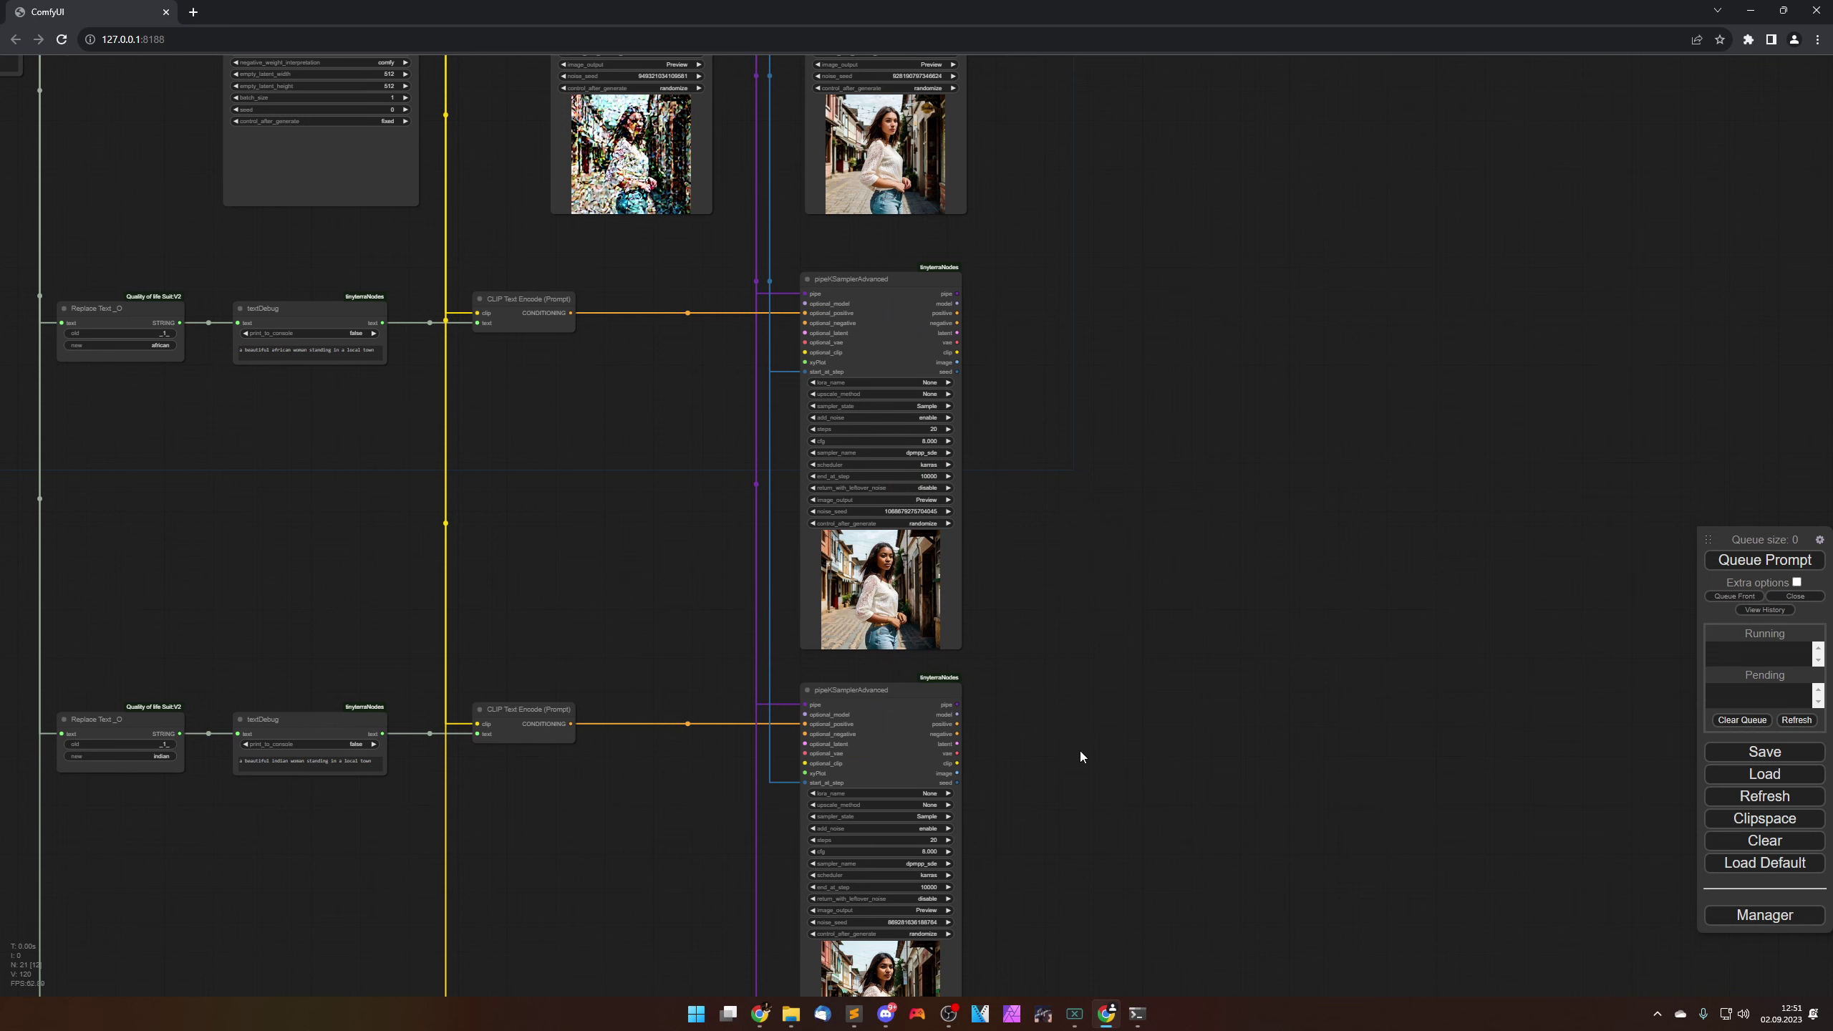
# Step: Set the replacement text of the lowest Replace Text _O node to asian
pyautogui.moveTo(1119, 822); pyautogui.dragTo(1154, 601)
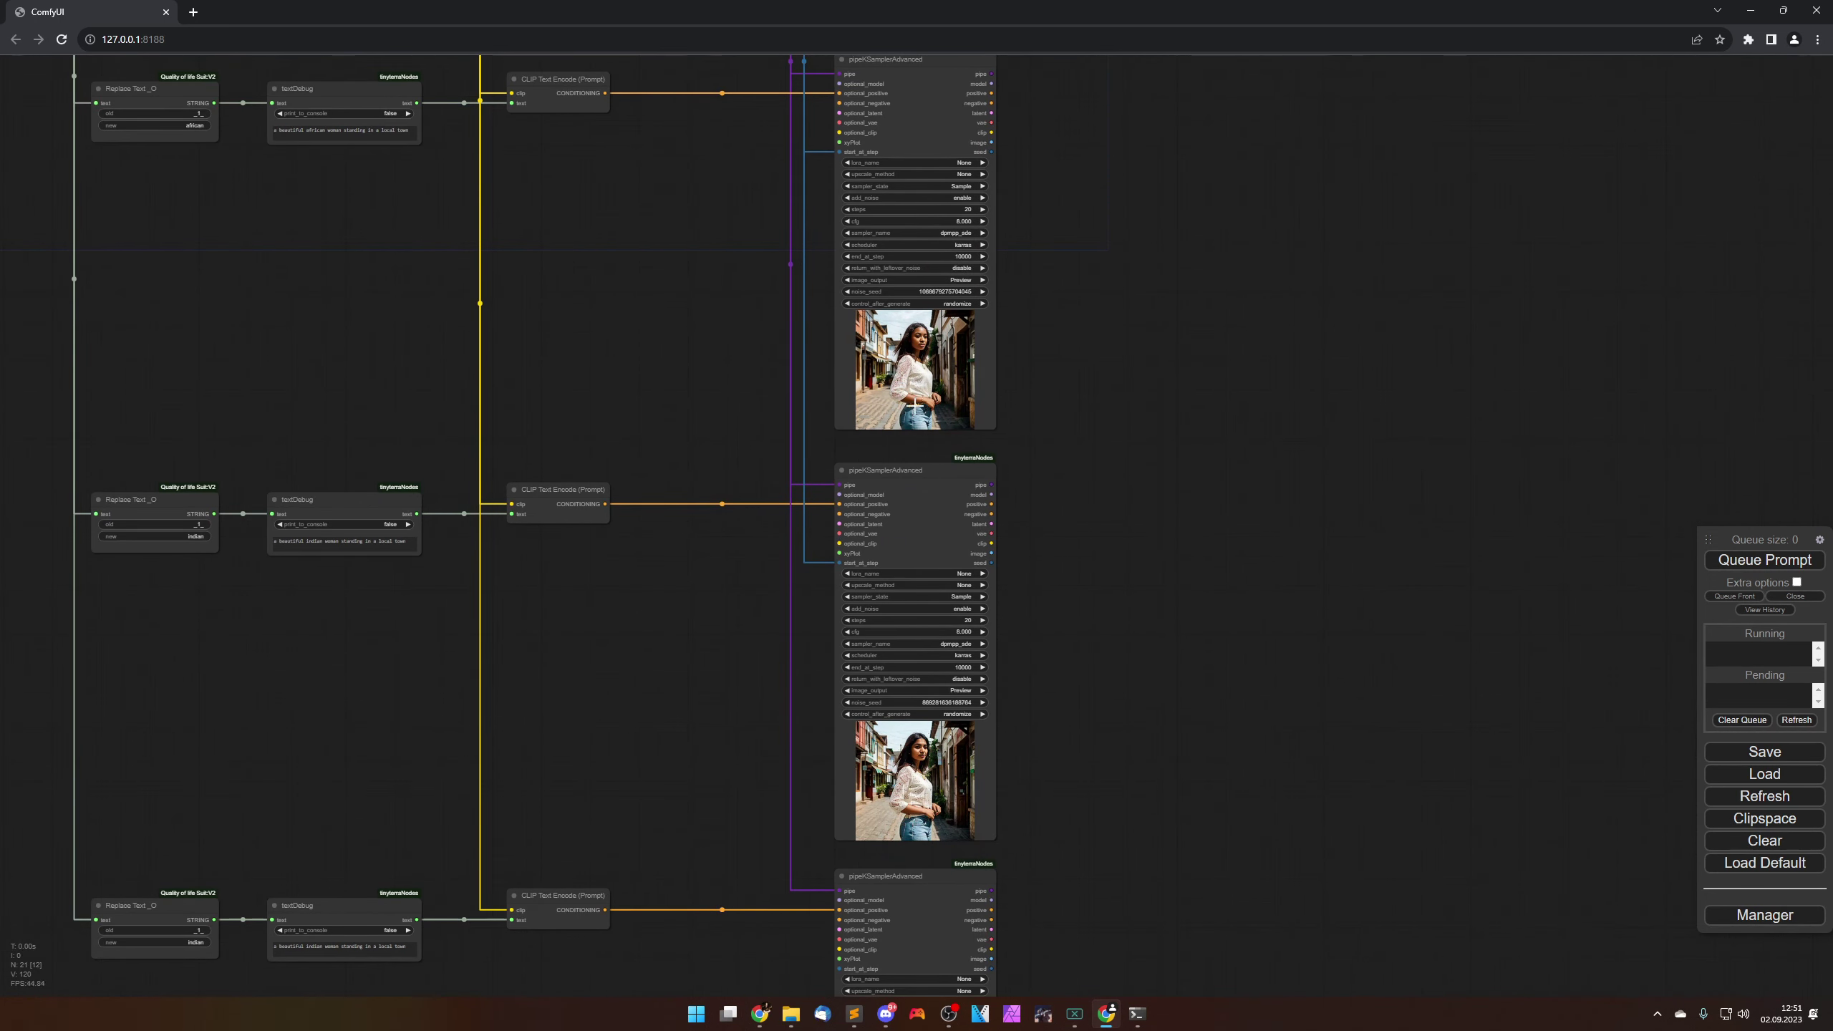
pyautogui.moveTo(1184, 774); pyautogui.dragTo(1200, 633)
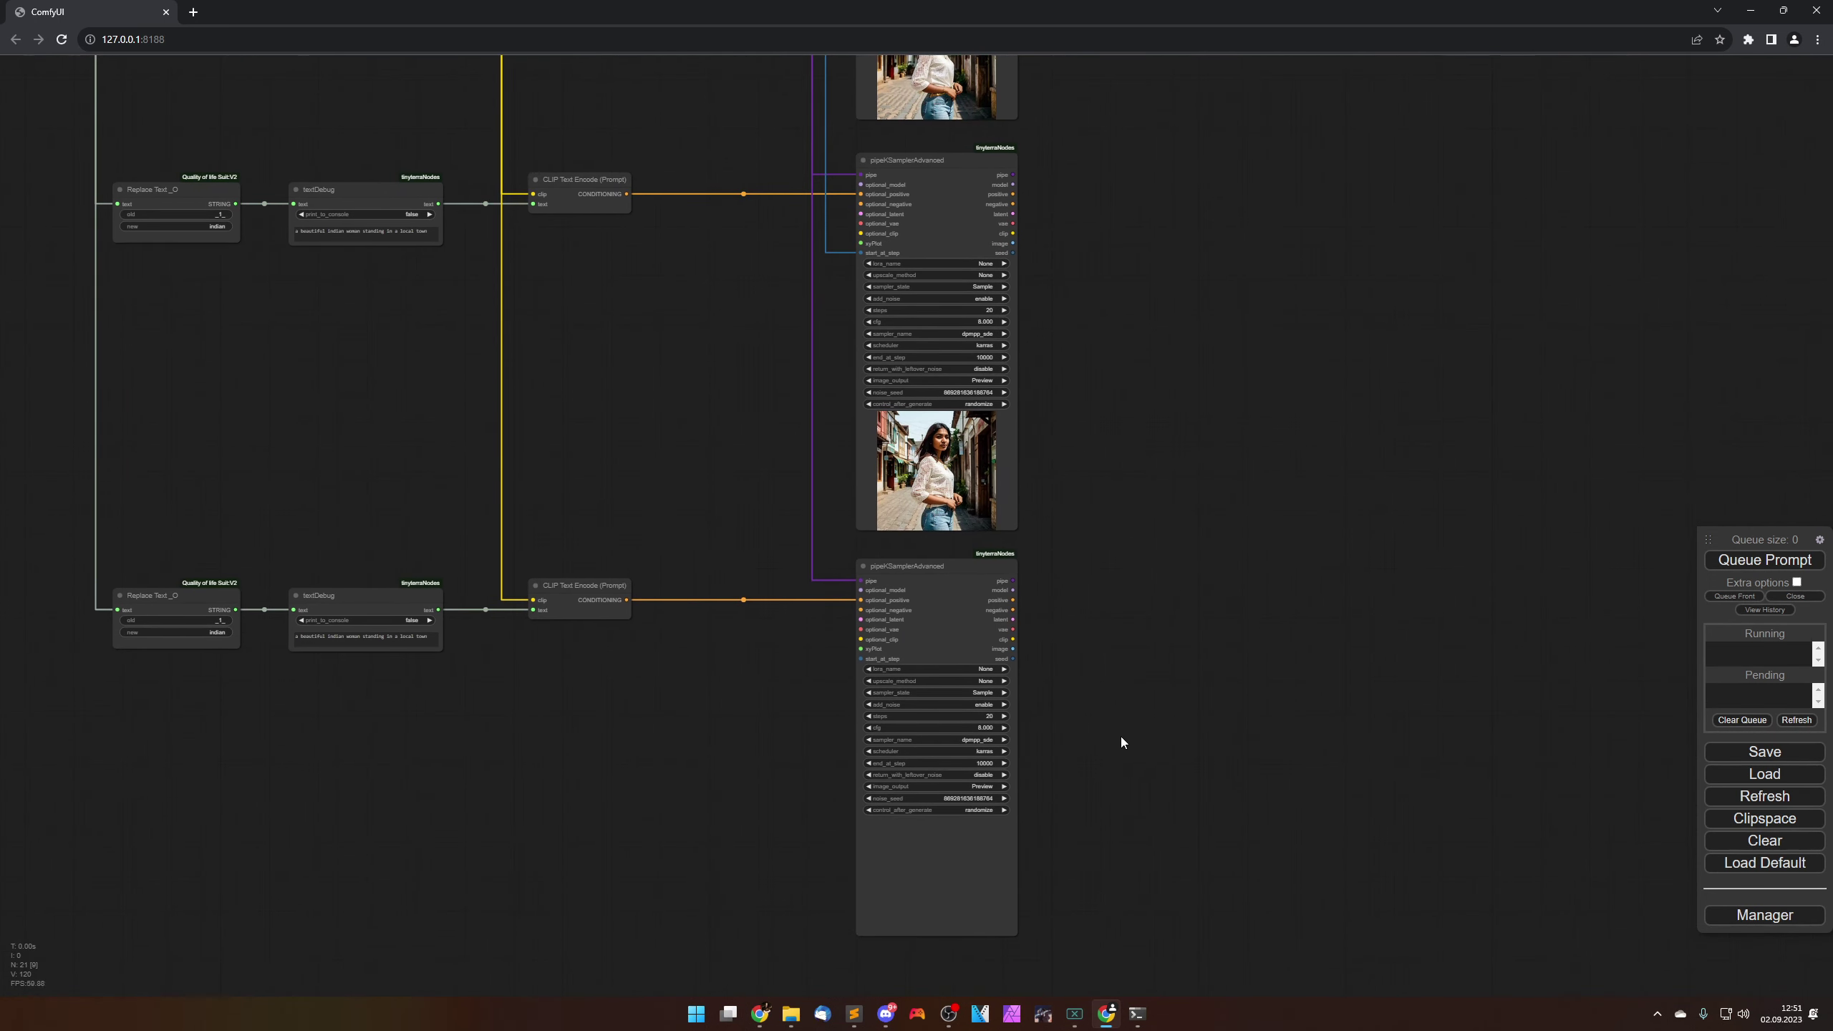
pyautogui.scroll(5, 1083, 783)
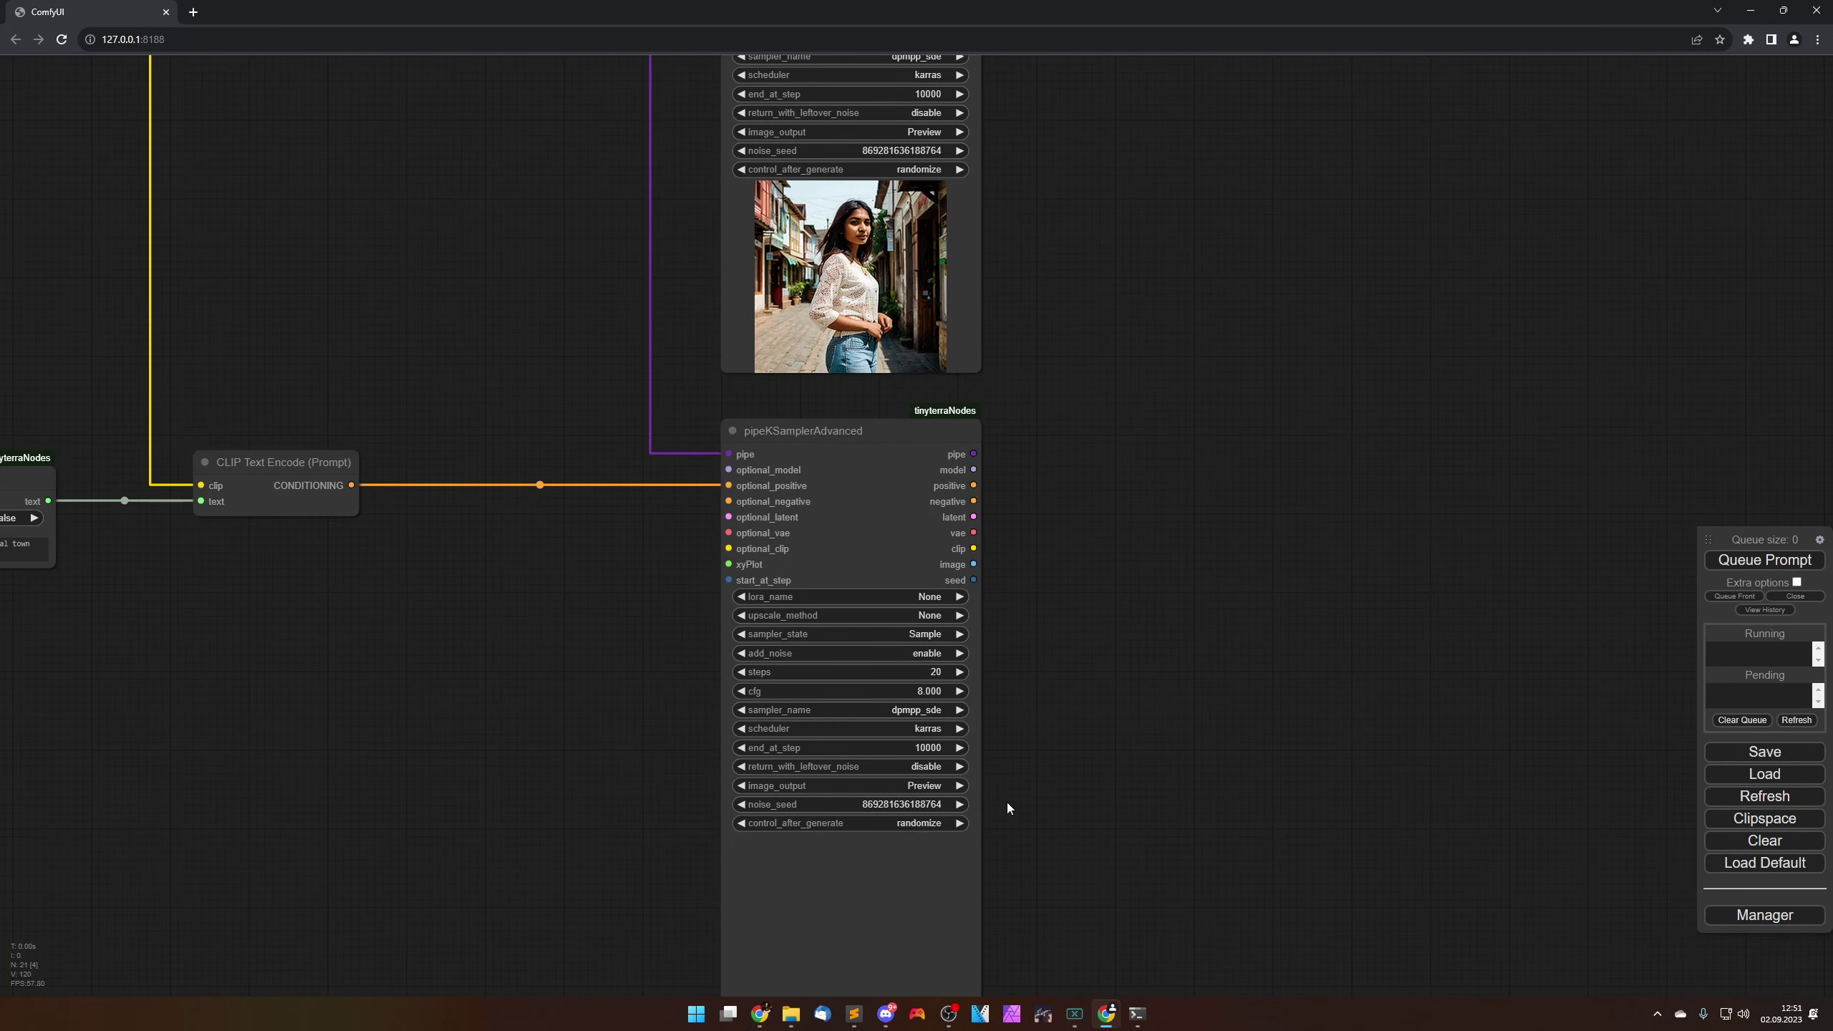
pyautogui.scroll(-5, 1006, 802)
pyautogui.moveTo(485, 762); pyautogui.dragTo(899, 753)
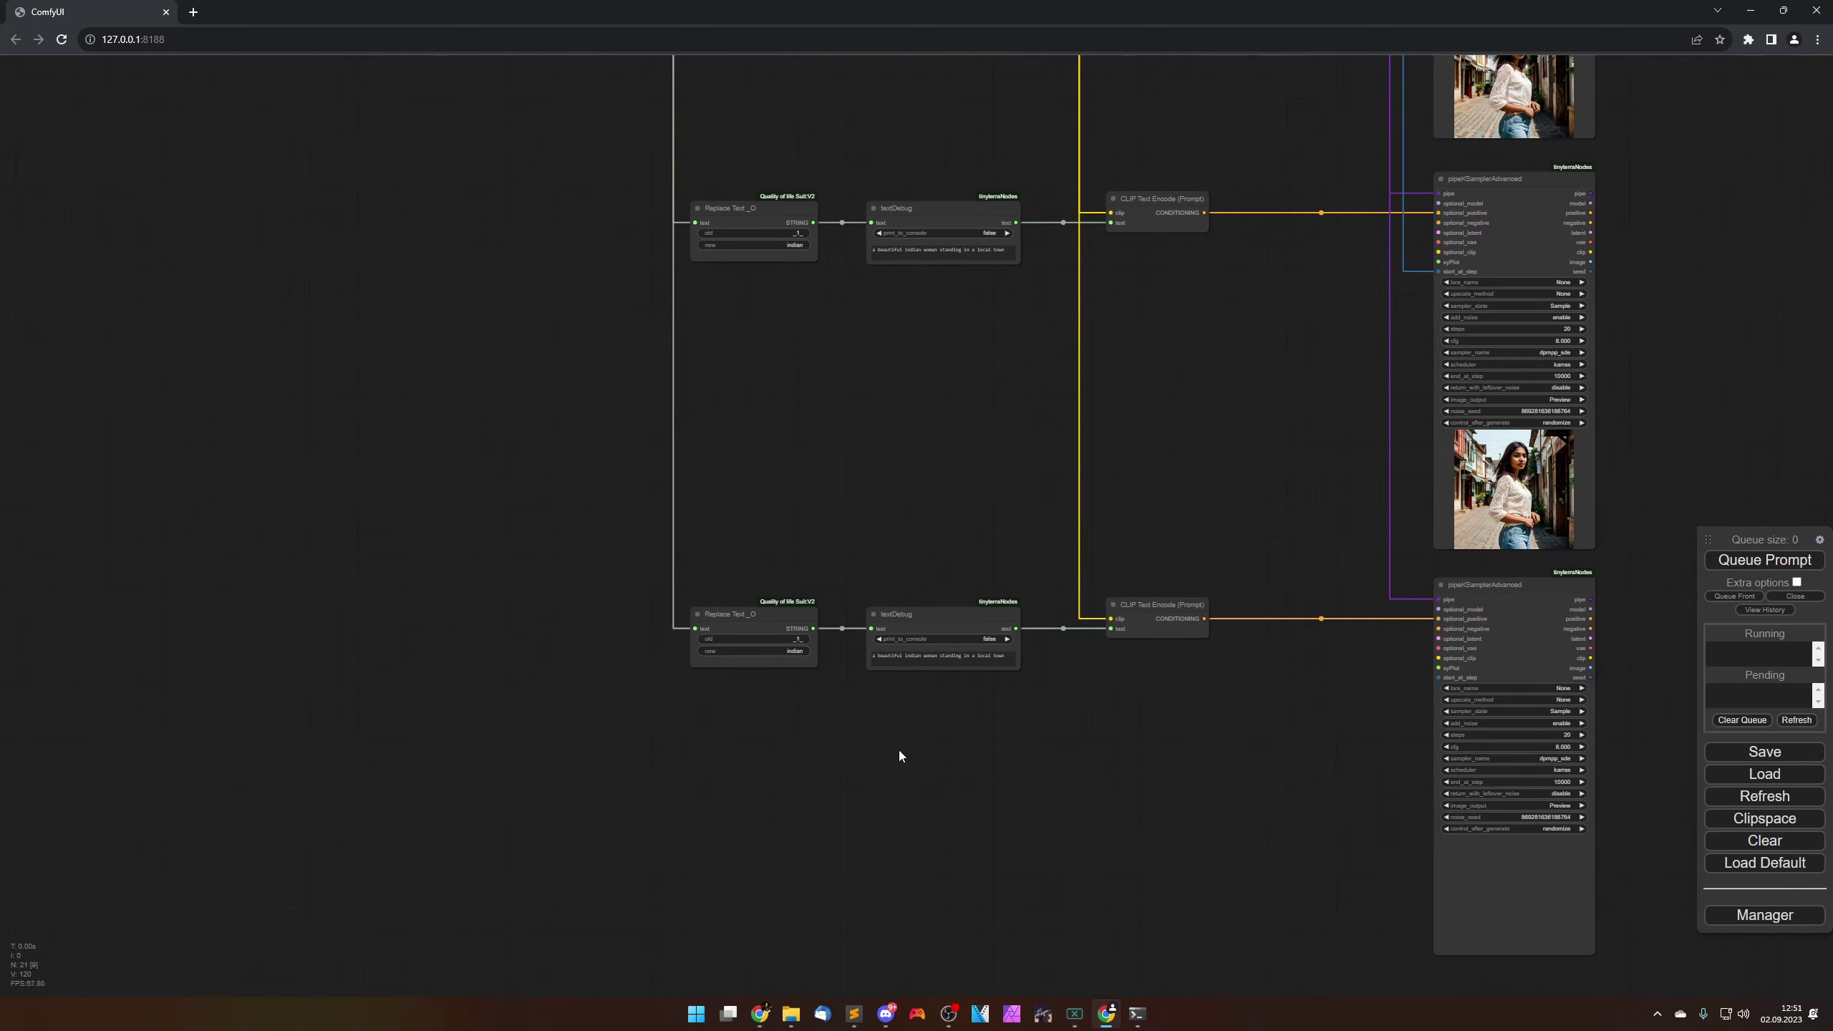
pyautogui.scroll(8, 793, 650)
pyautogui.click(718, 580)
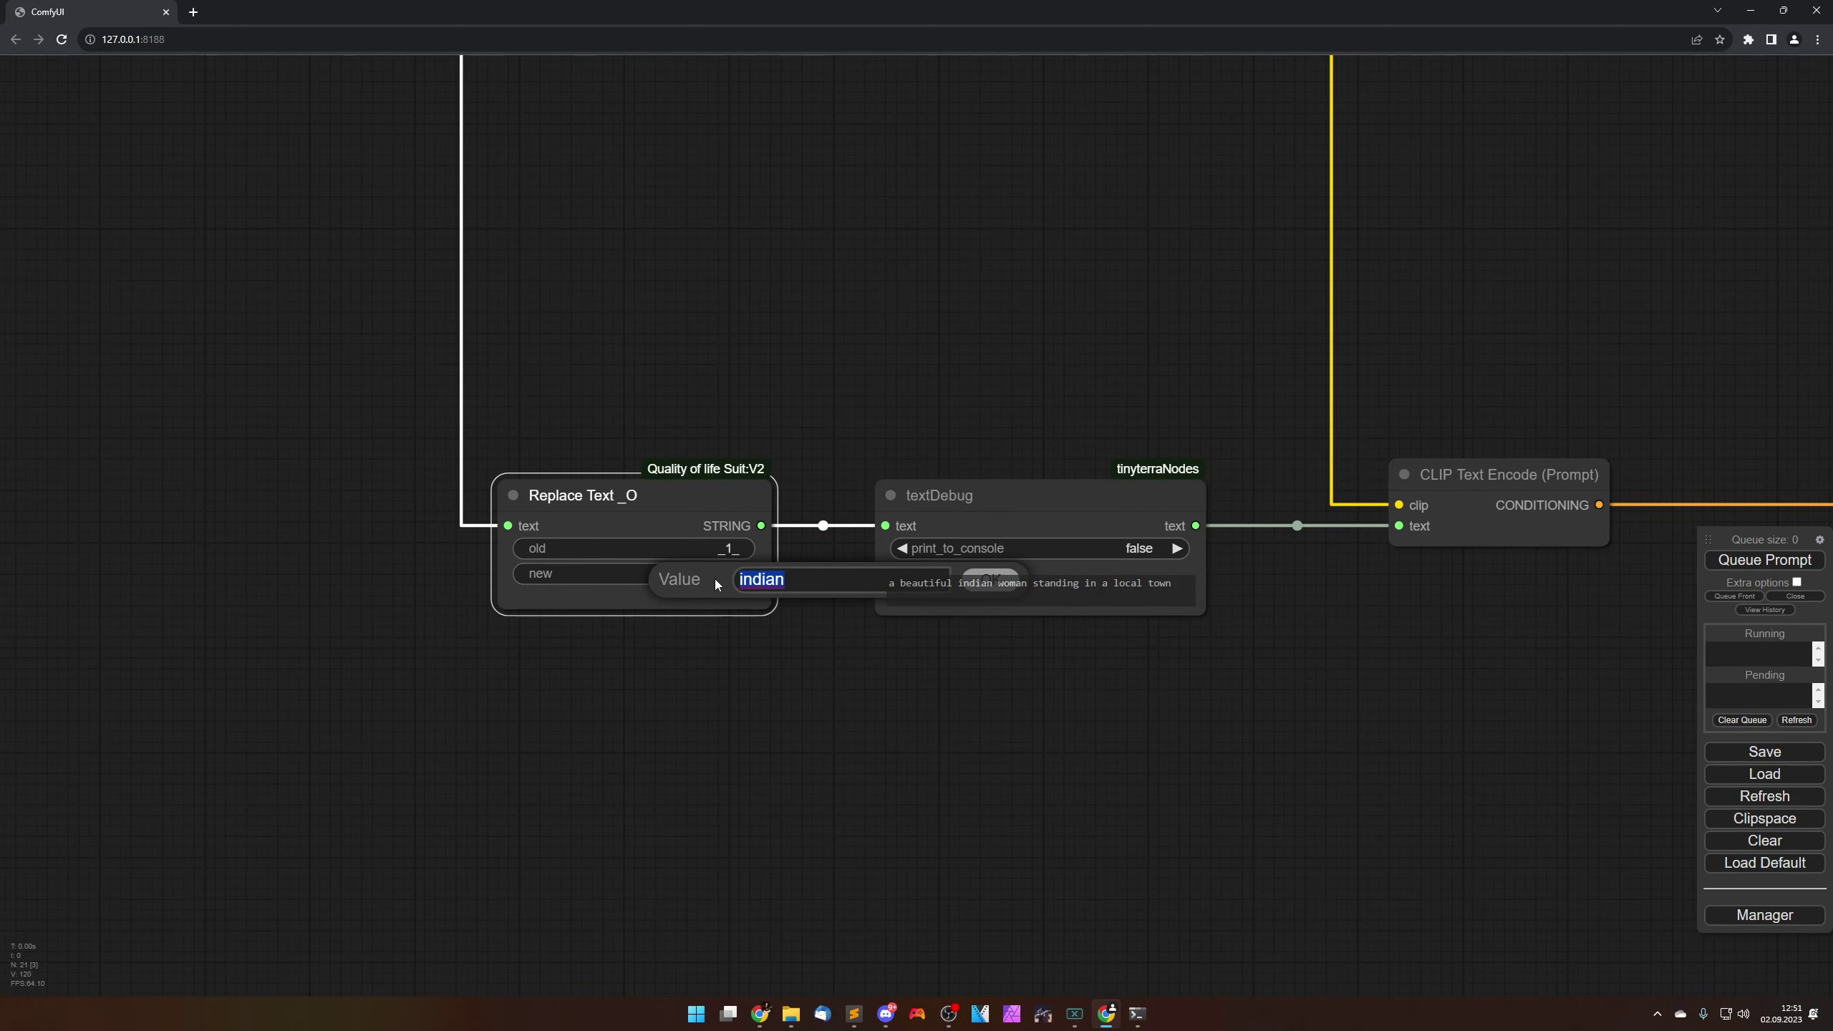
pyautogui.write('asian')
pyautogui.press('Return')
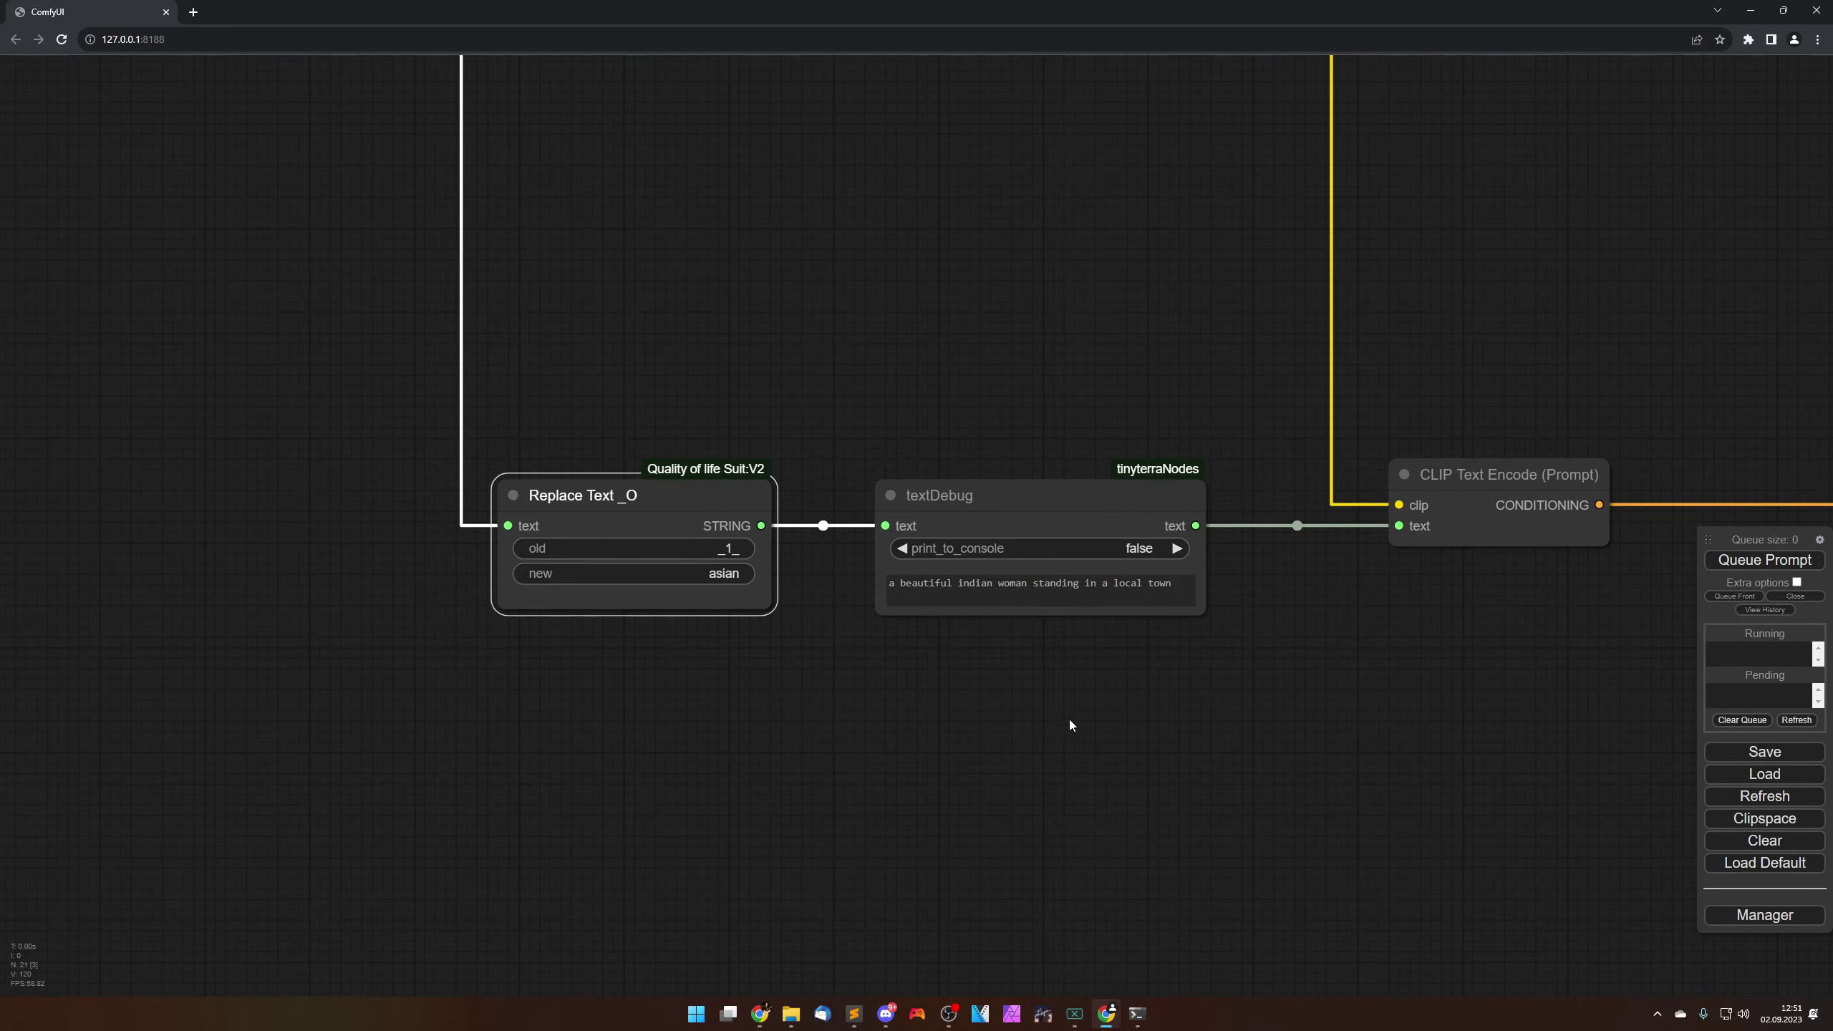
# Step: Try to queue the workflow with the new asian branch
pyautogui.scroll(-6, 1068, 718)
pyautogui.moveTo(1274, 771); pyautogui.dragTo(866, 771)
pyautogui.click(1764, 560)
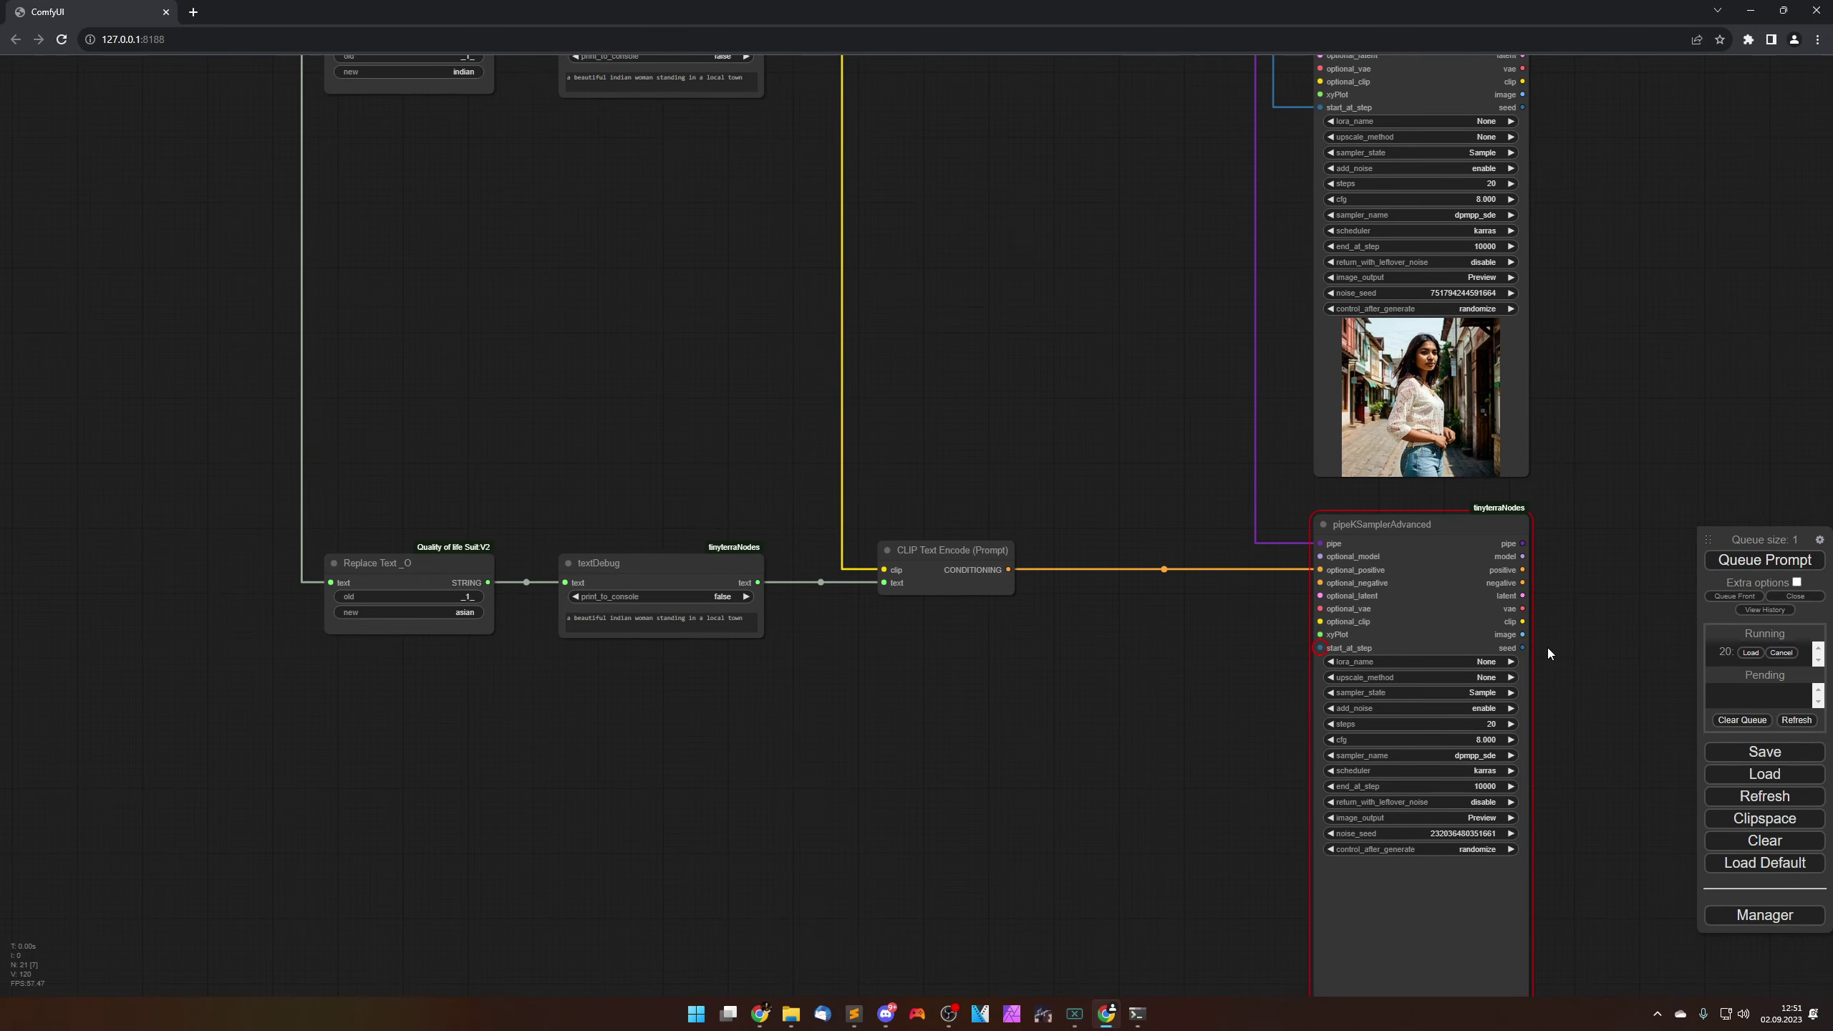
# Step: Connect the shared step value's reroute output to the lowest sampler's start_at_step input and queue the workflow again
pyautogui.scroll(-9, 1191, 491)
pyautogui.moveTo(1082, 322); pyautogui.dragTo(948, 500)
pyautogui.scroll(-2, 948, 500)
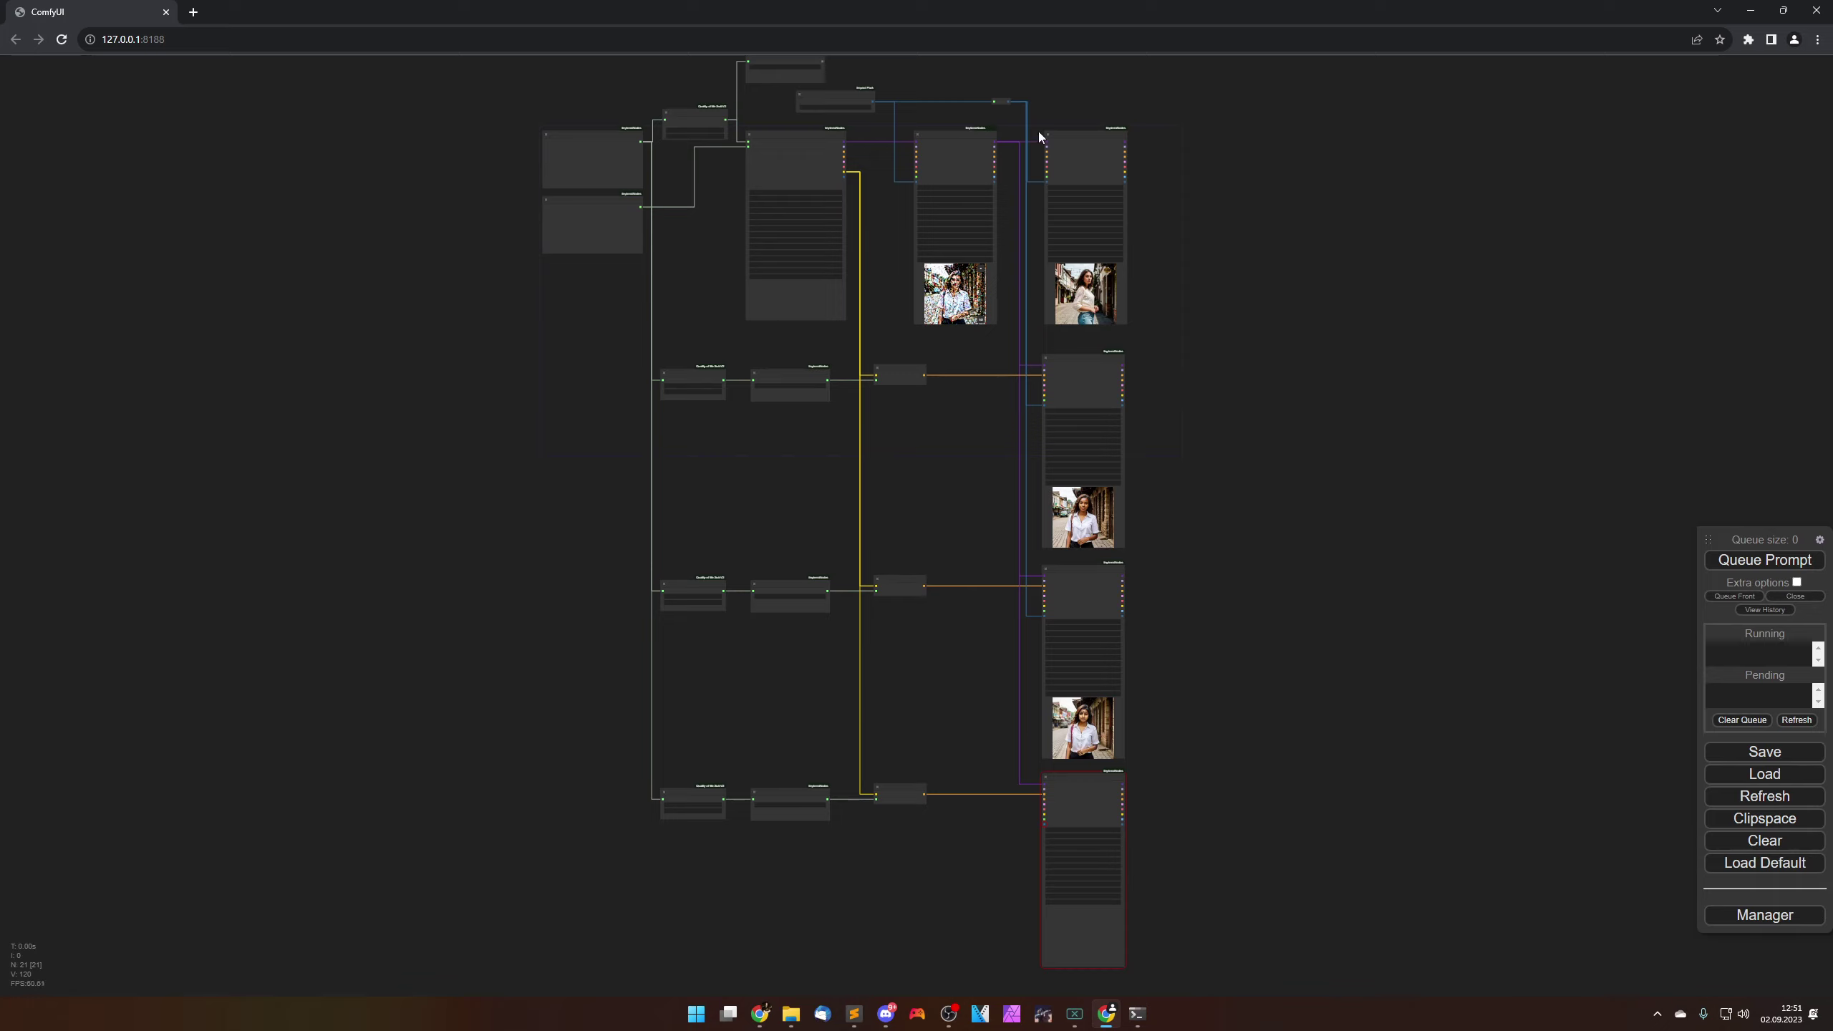
pyautogui.moveTo(1003, 102); pyautogui.dragTo(1044, 821)
pyautogui.click(1764, 560)
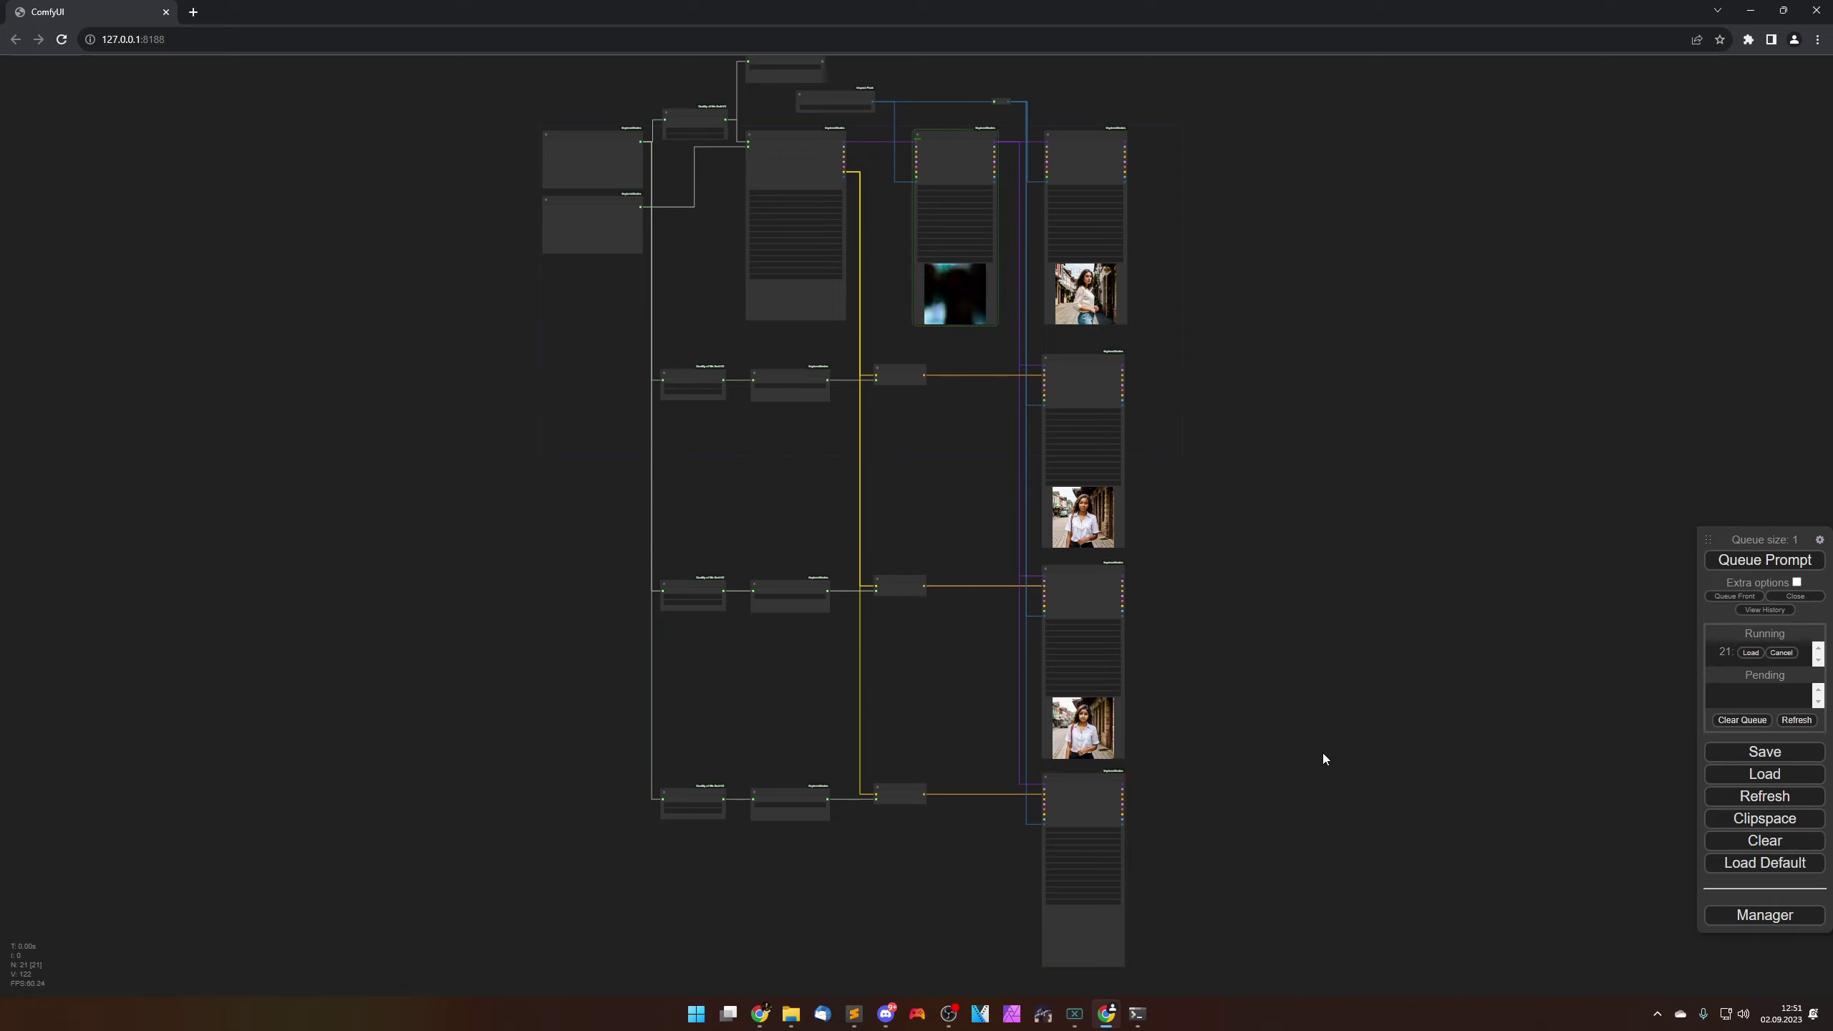
pyautogui.moveTo(1299, 743)
pyautogui.mouseDown()
pyautogui.moveTo(1302, 704)
pyautogui.moveTo(1303, 729)
pyautogui.mouseUp()
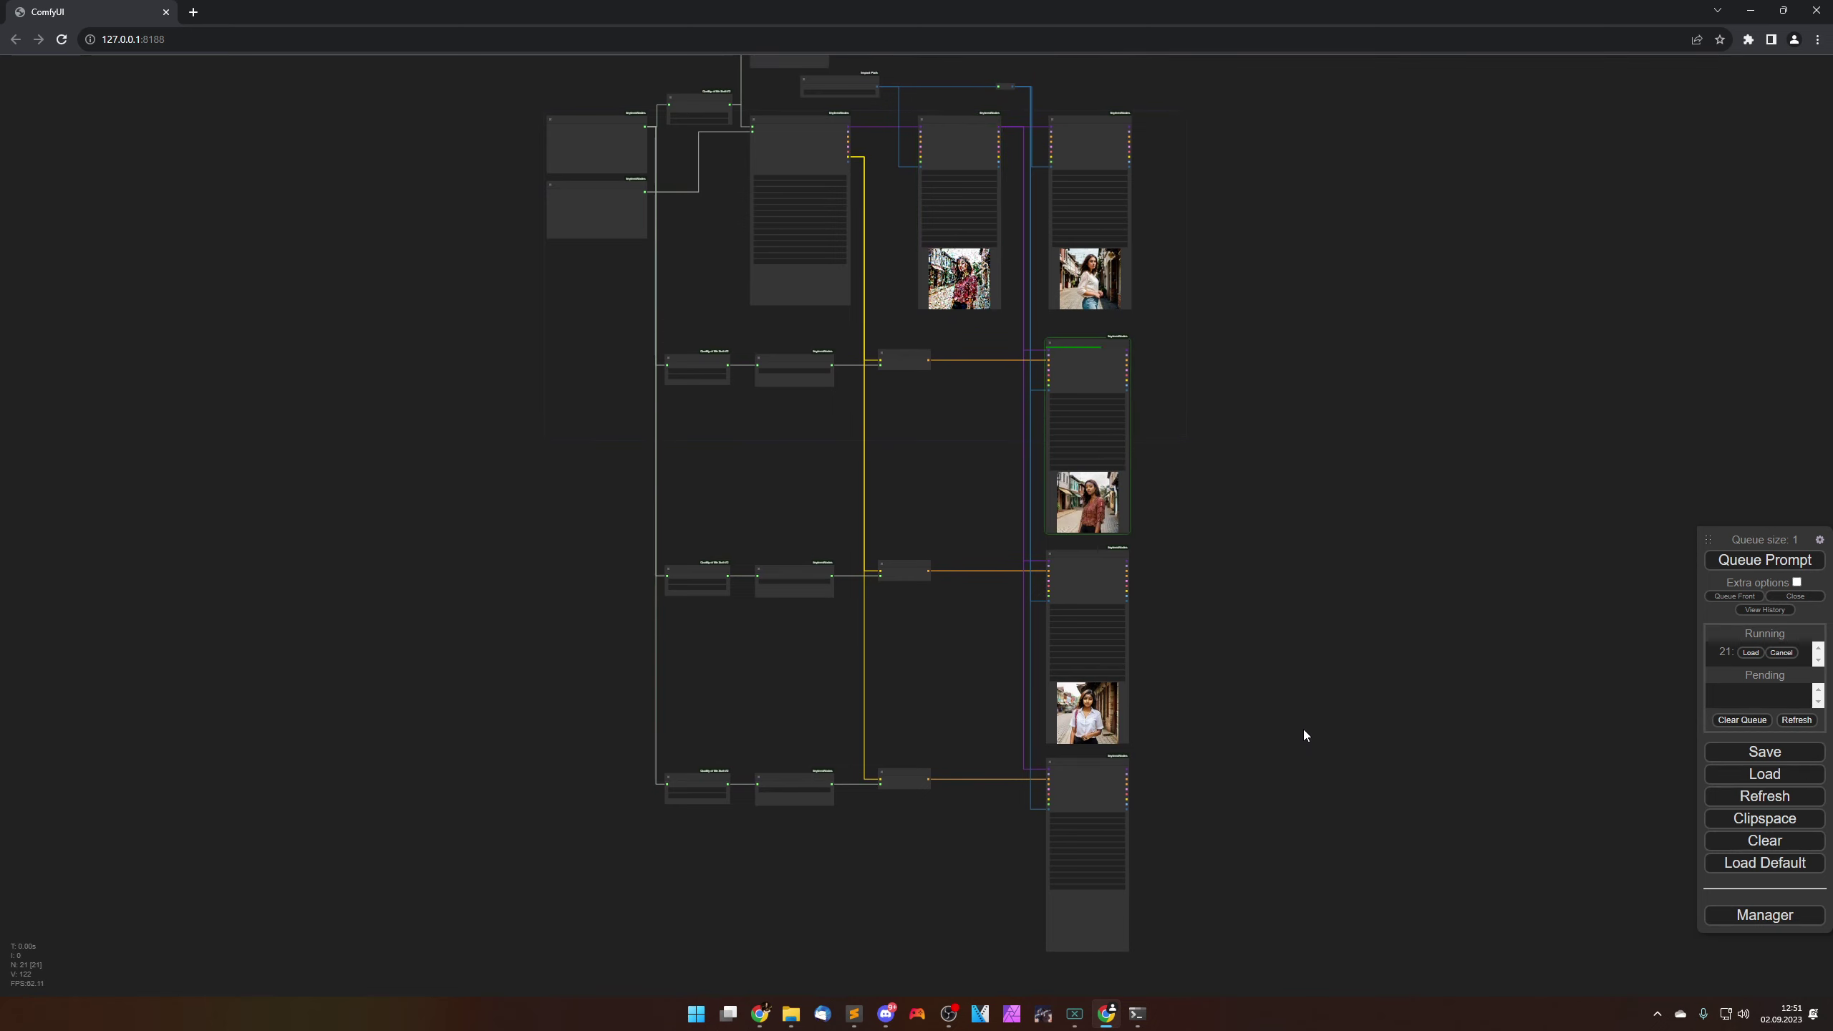
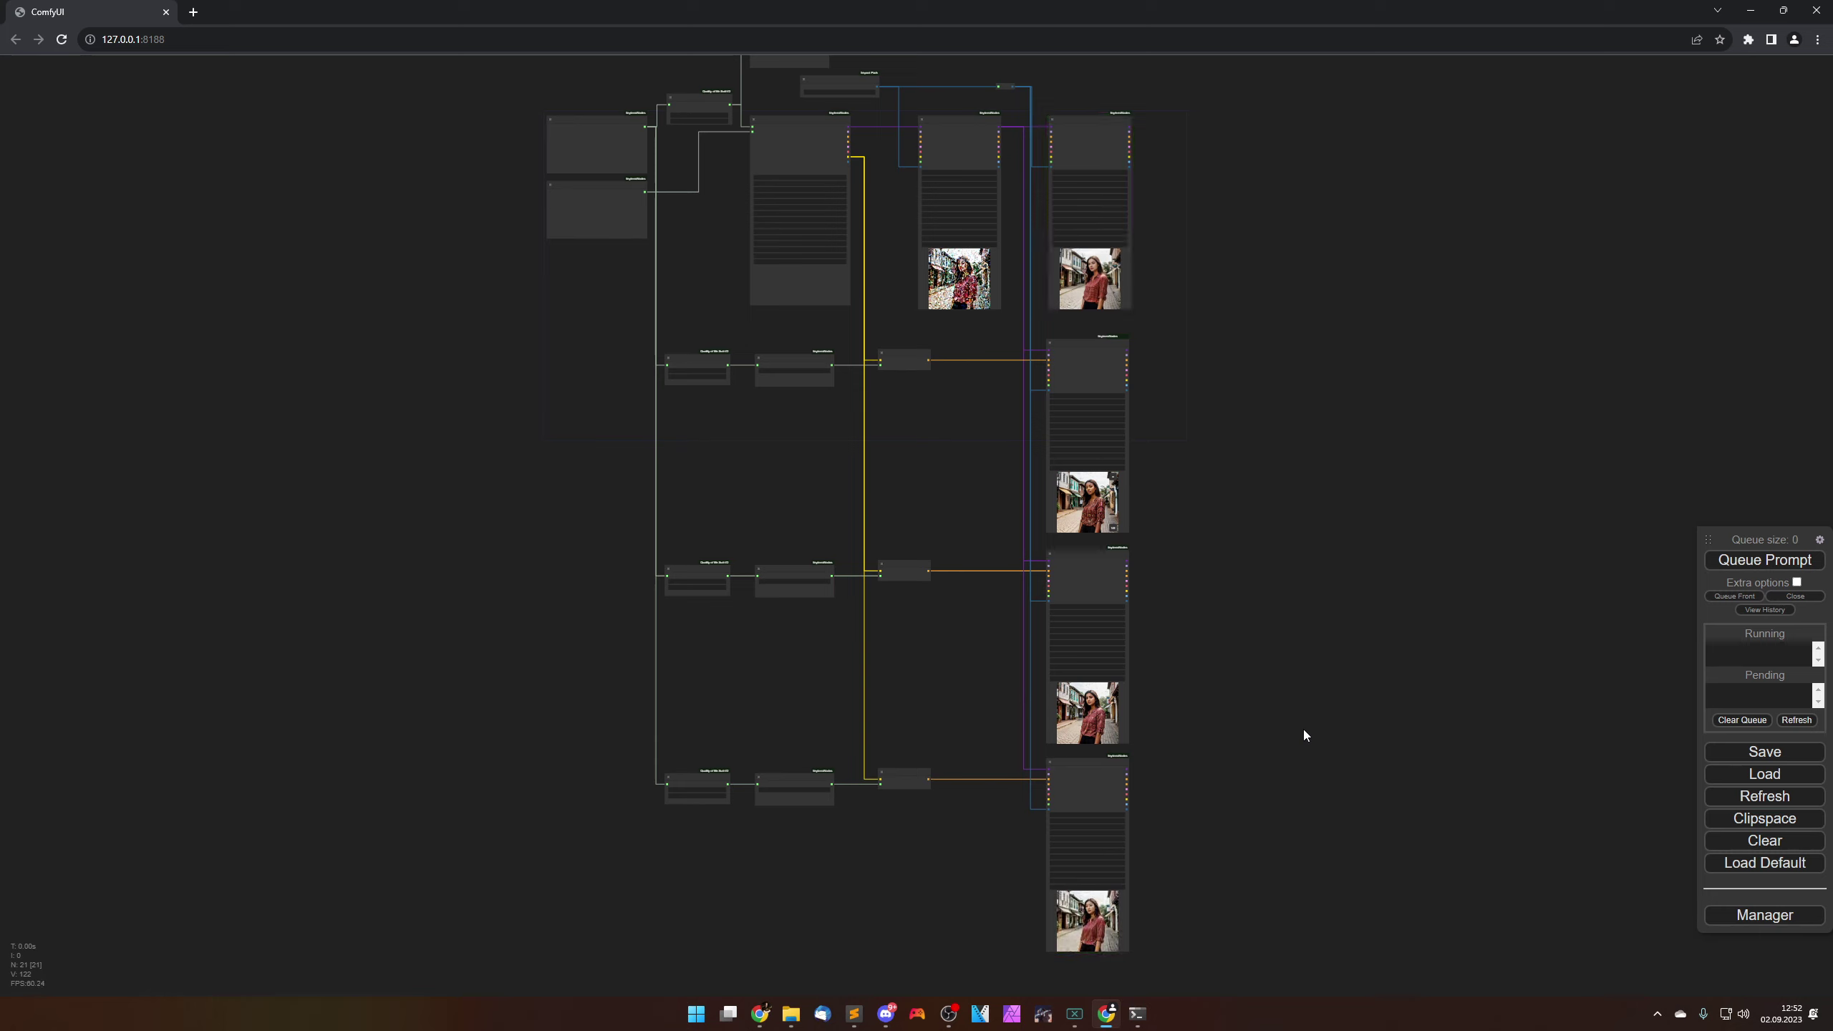
# Step: Open the final images of the base, african, indian and asian samplers in separate browser tabs
pyautogui.rightClick(1092, 279)
pyautogui.click(1103, 277)
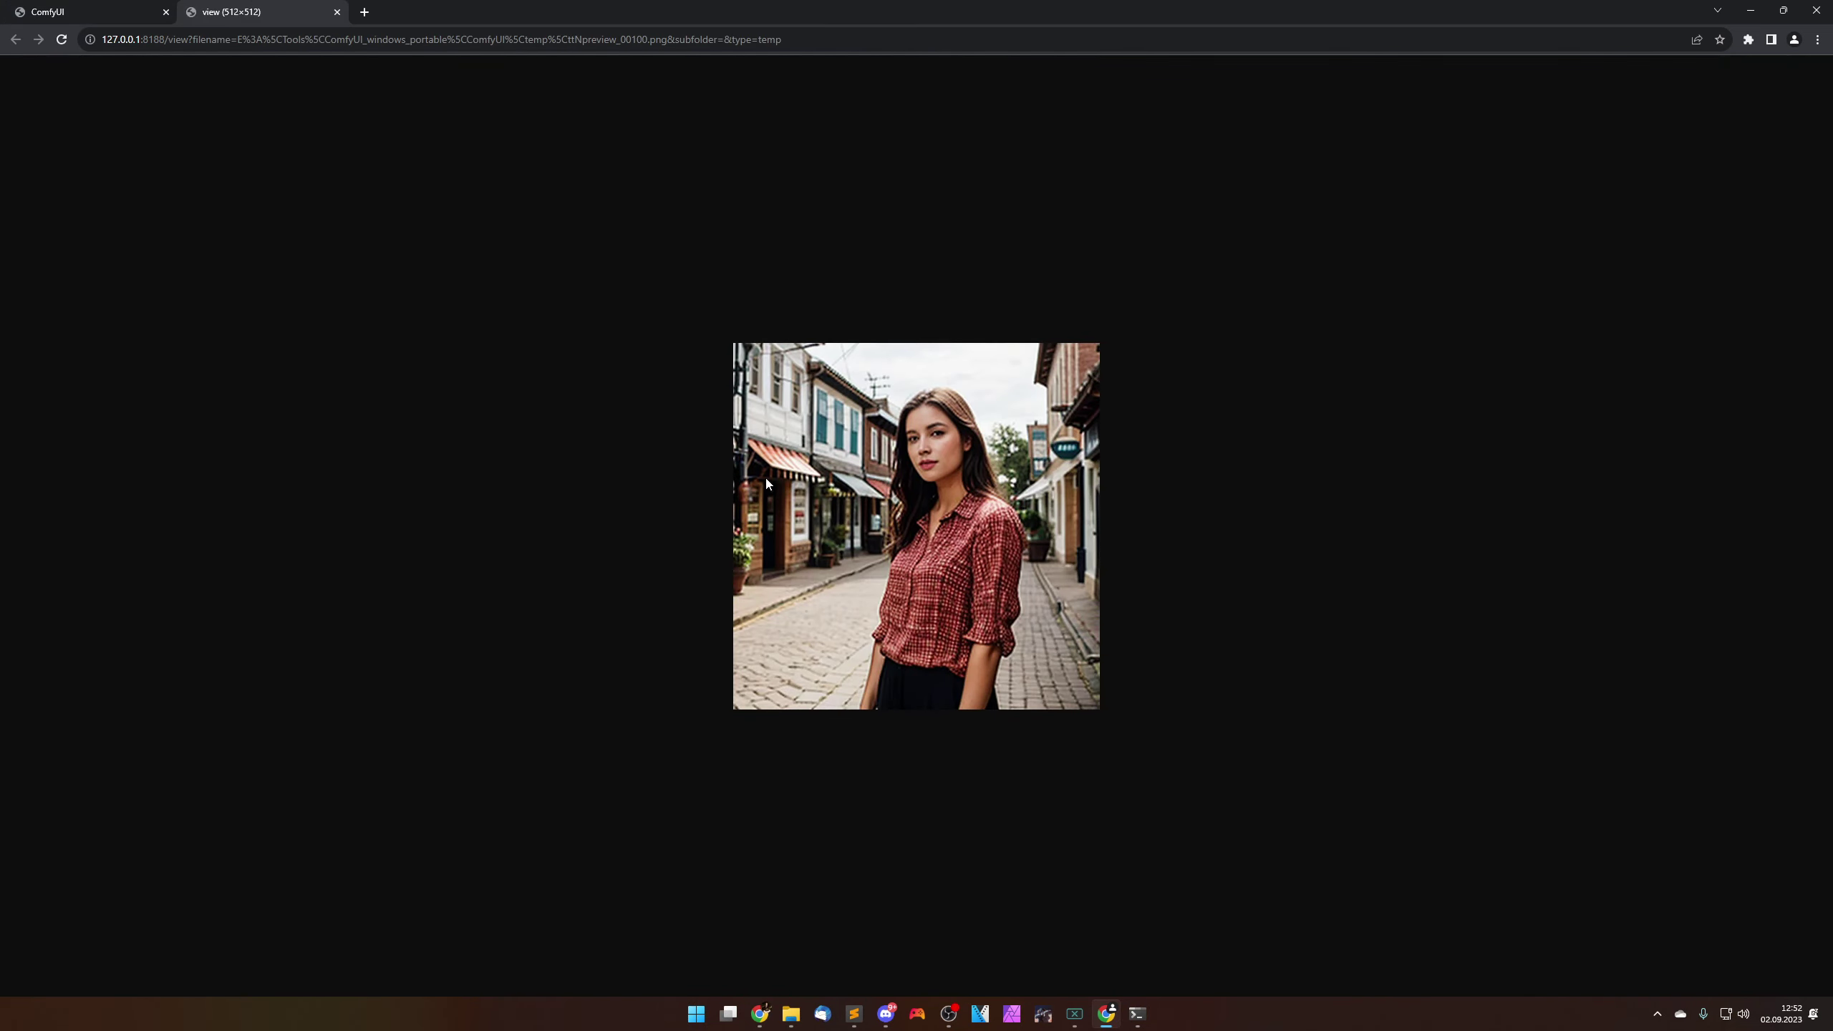
pyautogui.click(100, 19)
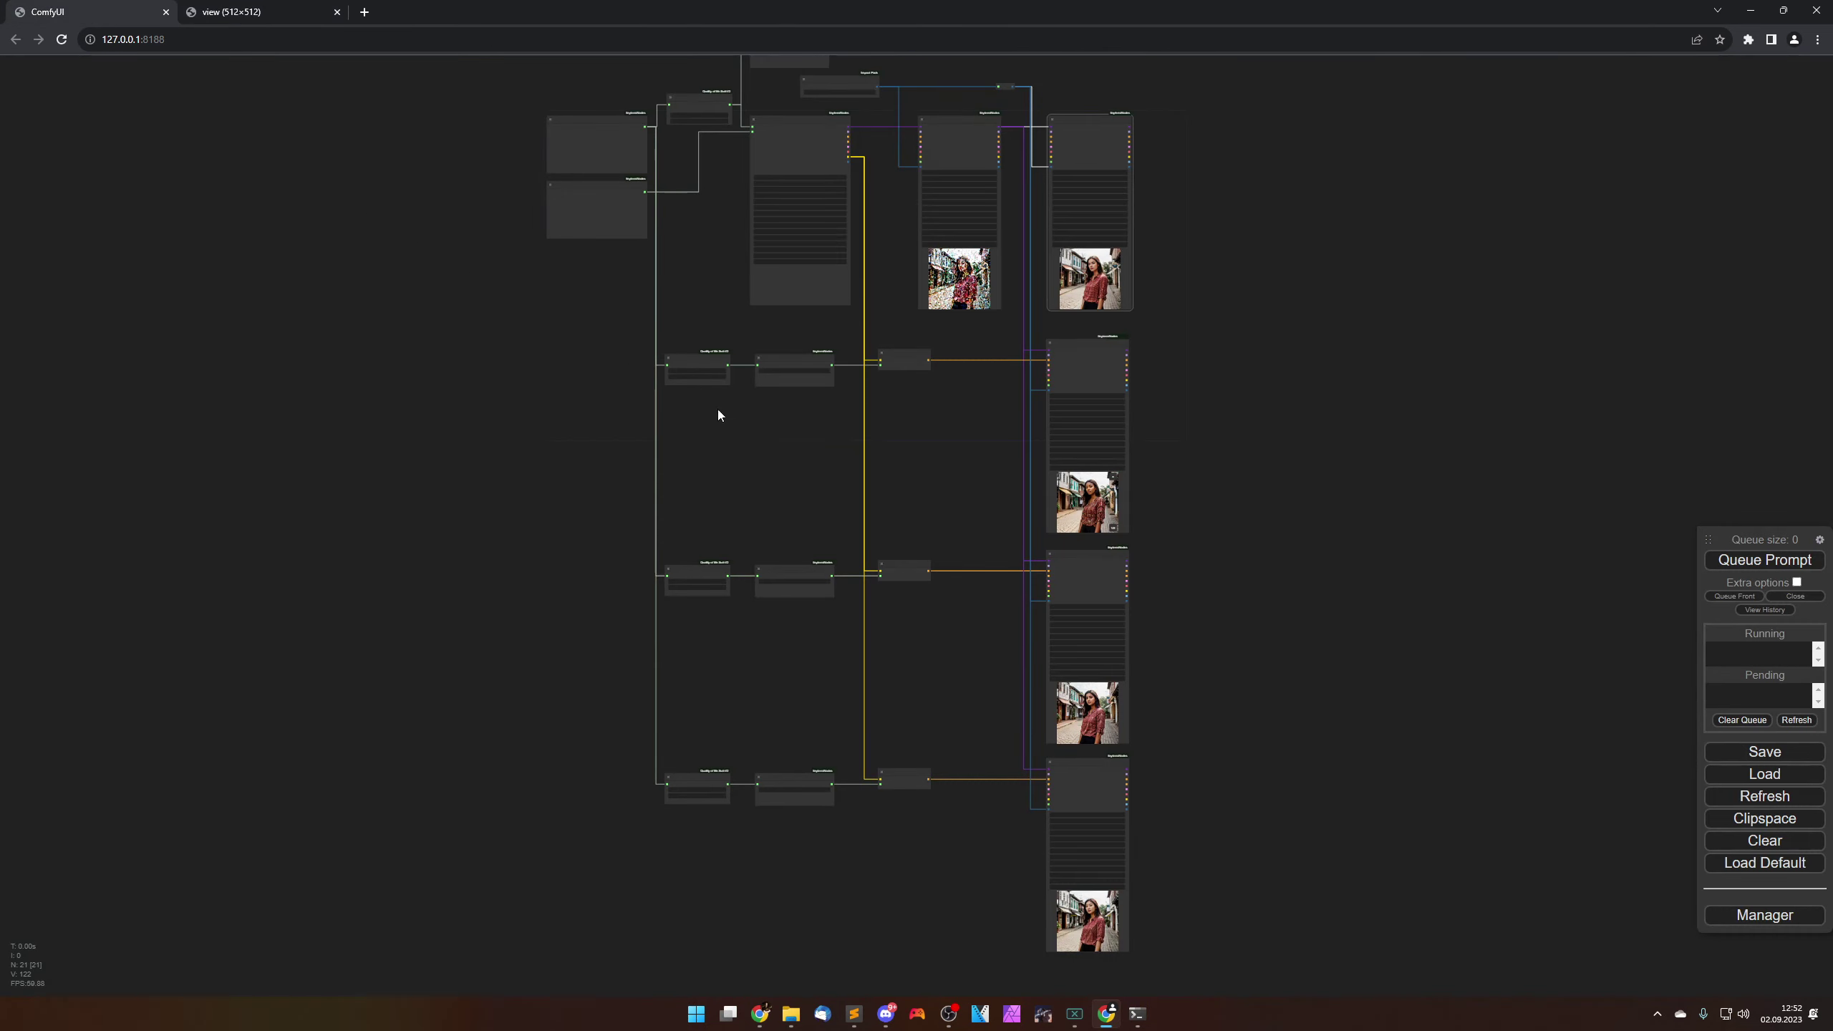
pyautogui.rightClick(1093, 430)
pyautogui.click(1119, 443)
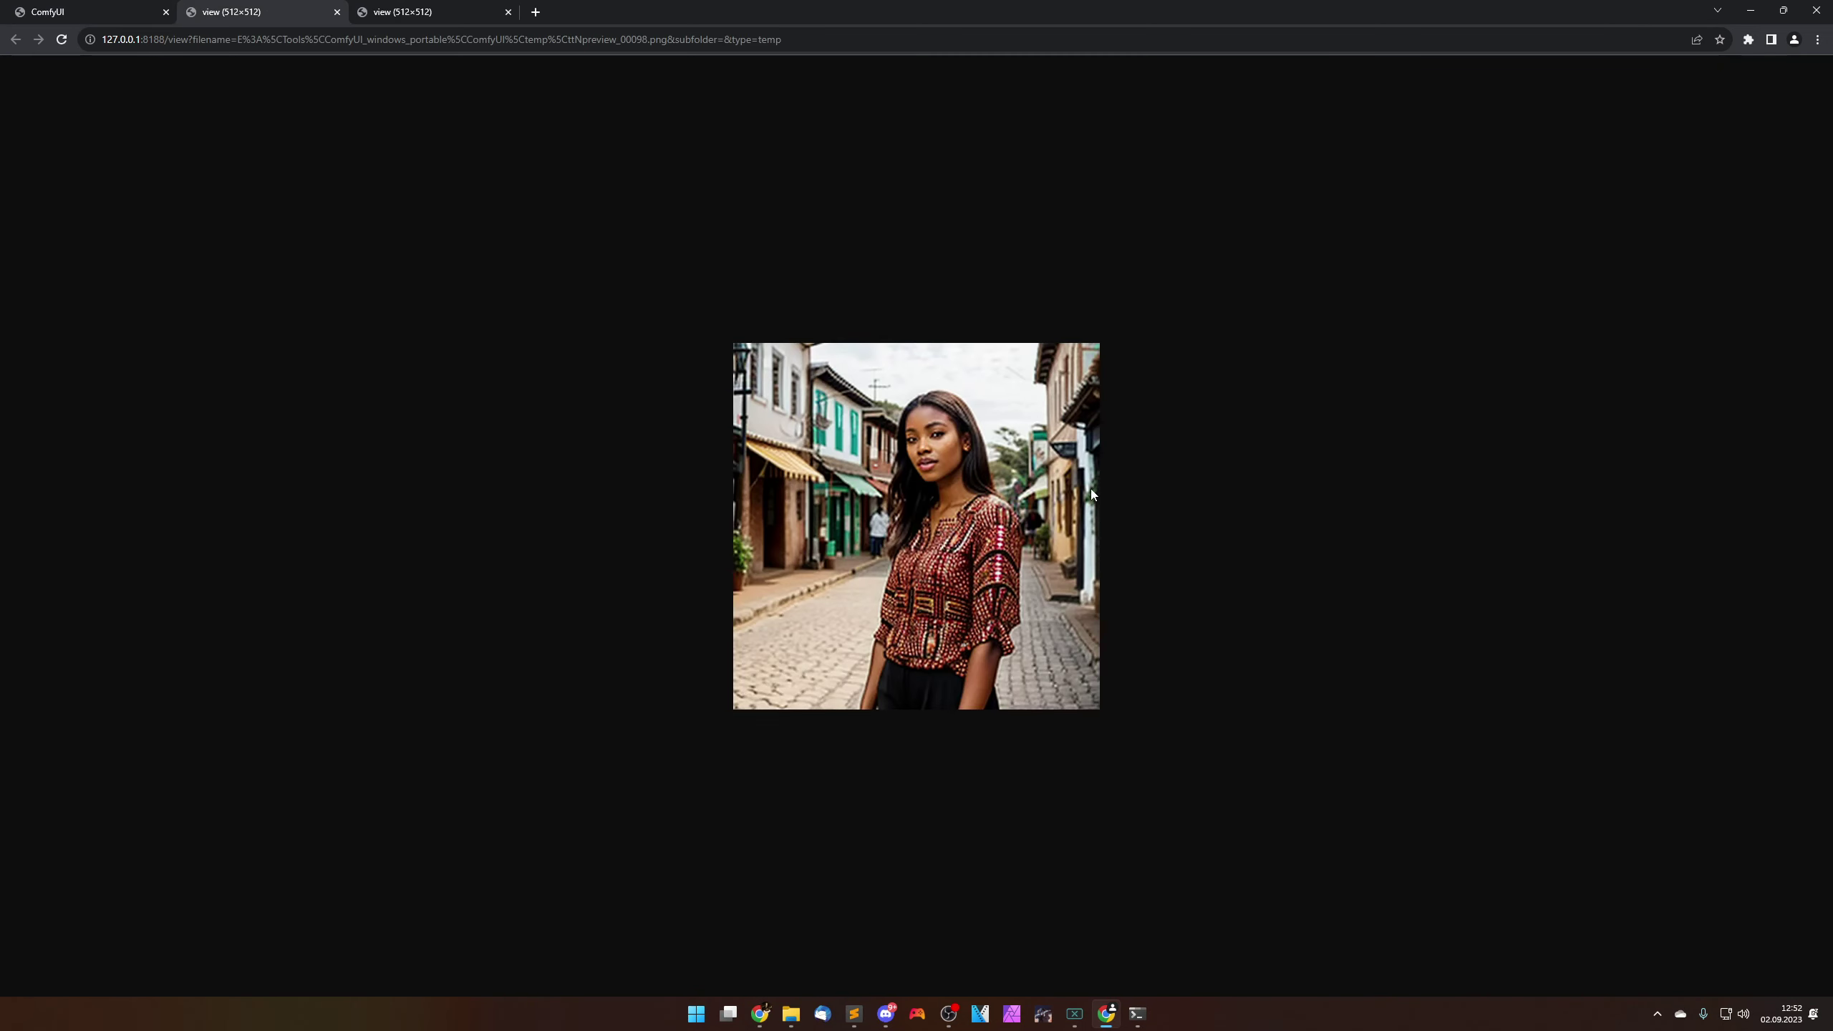
pyautogui.click(112, 12)
pyautogui.rightClick(1095, 701)
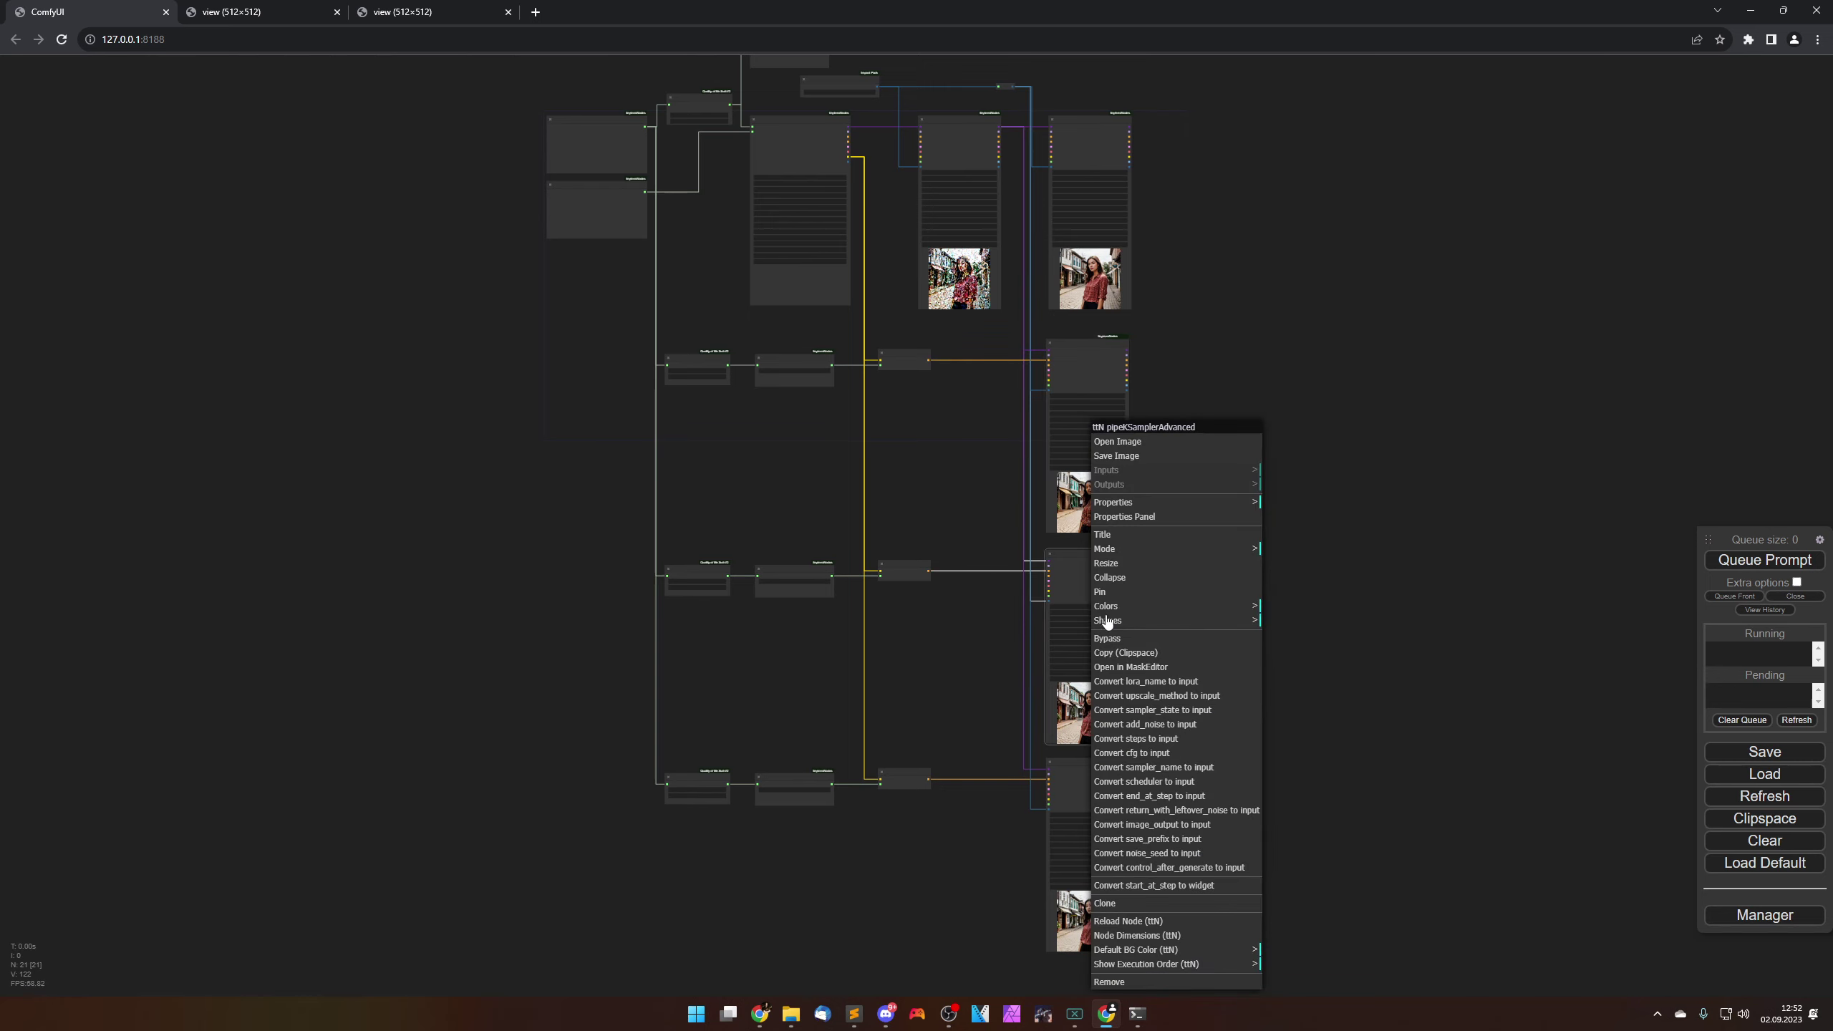
pyautogui.click(1111, 447)
pyautogui.click(86, 6)
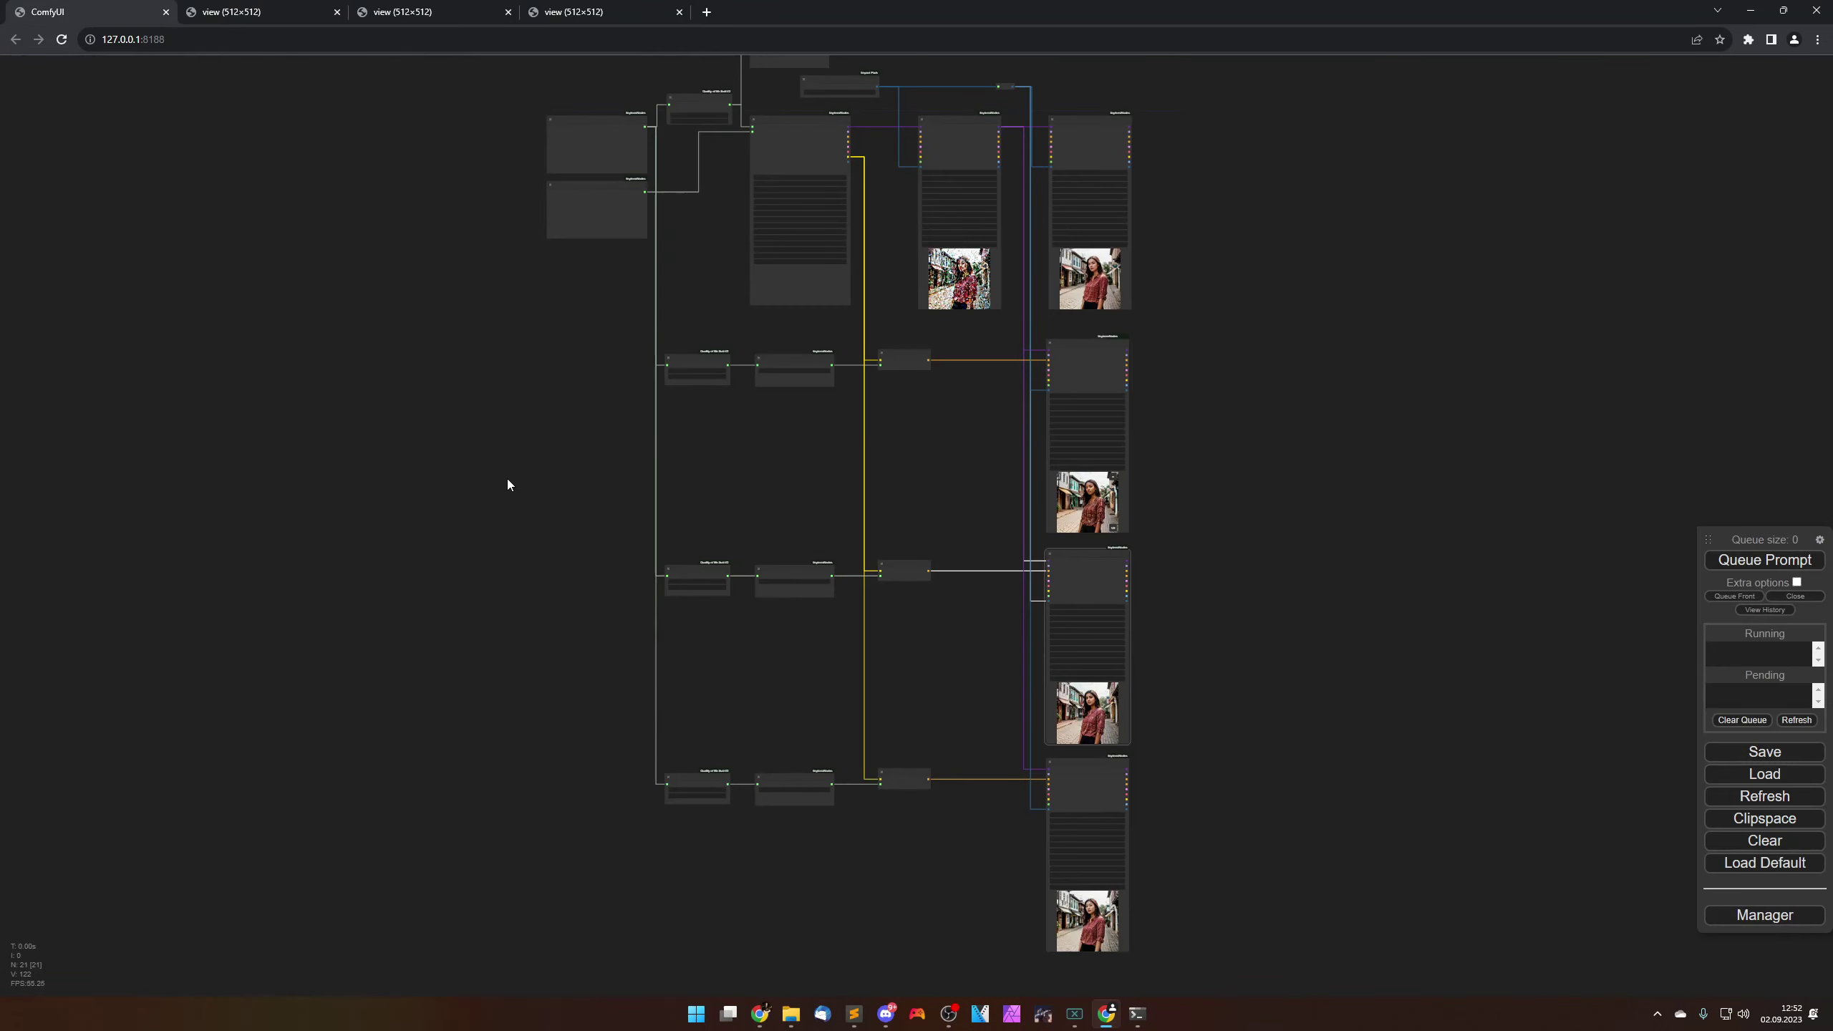
pyautogui.rightClick(1080, 904)
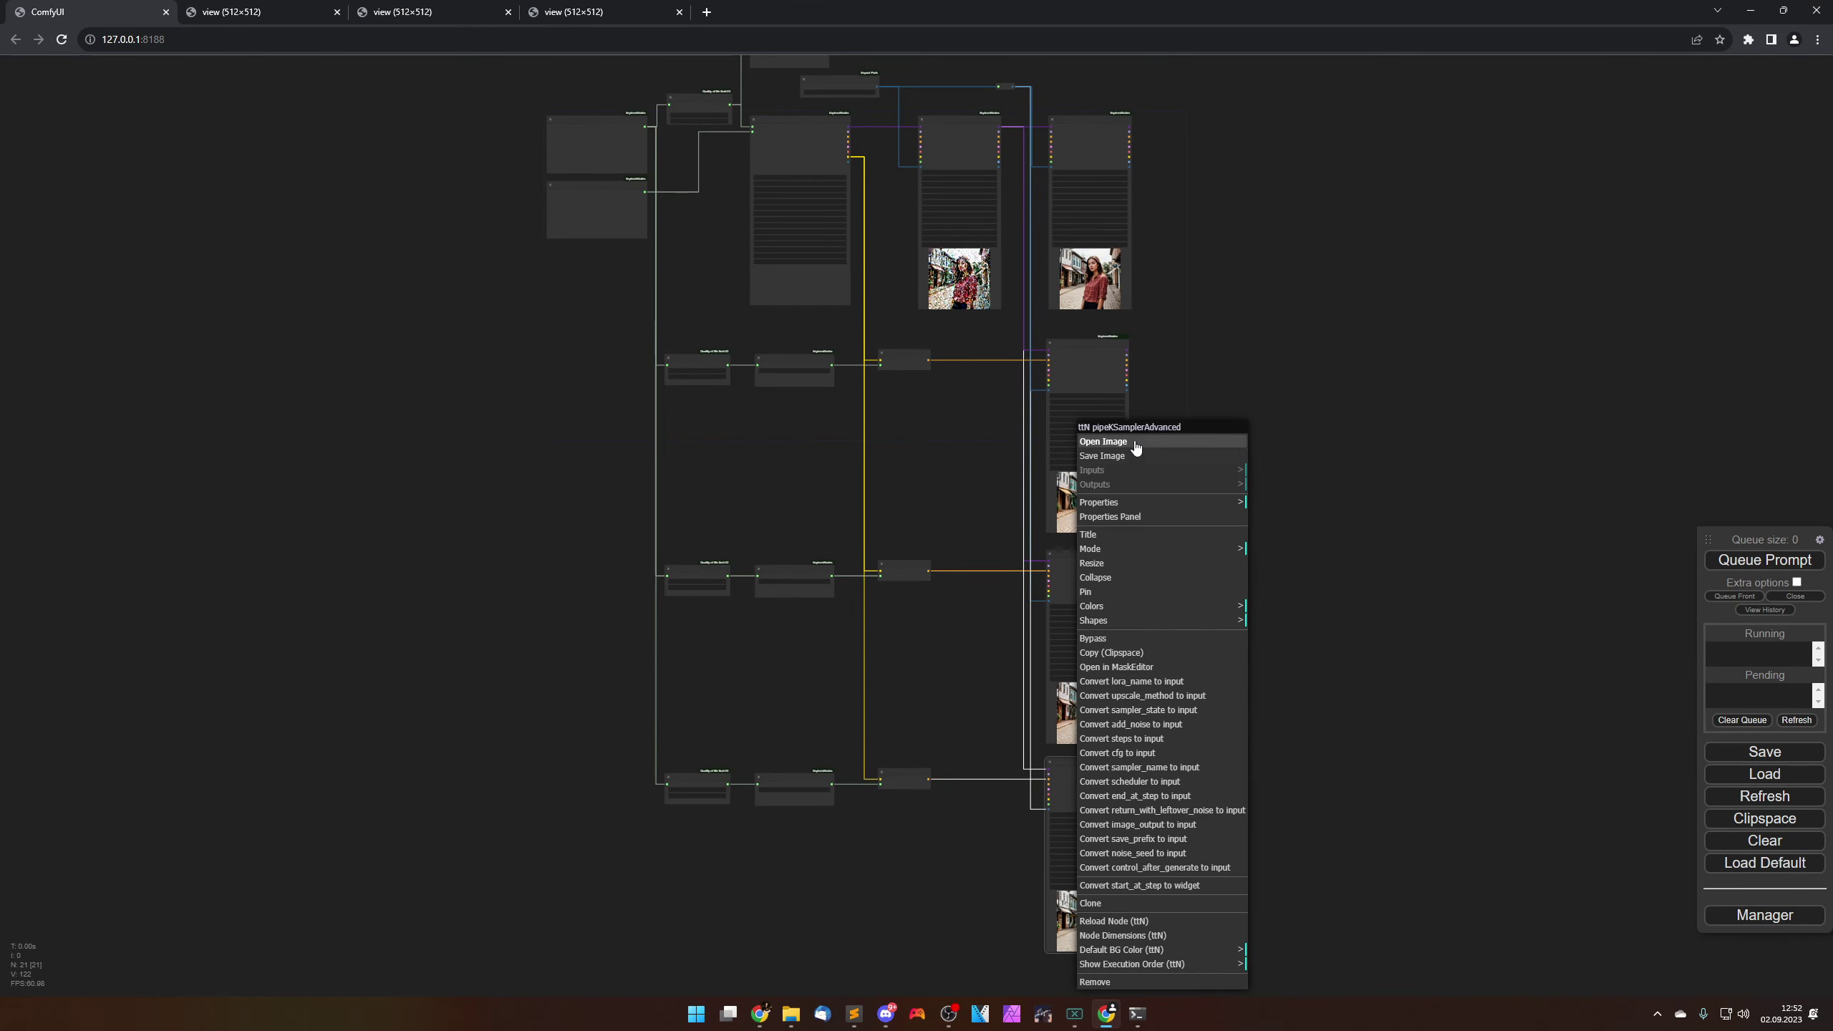
pyautogui.click(1103, 442)
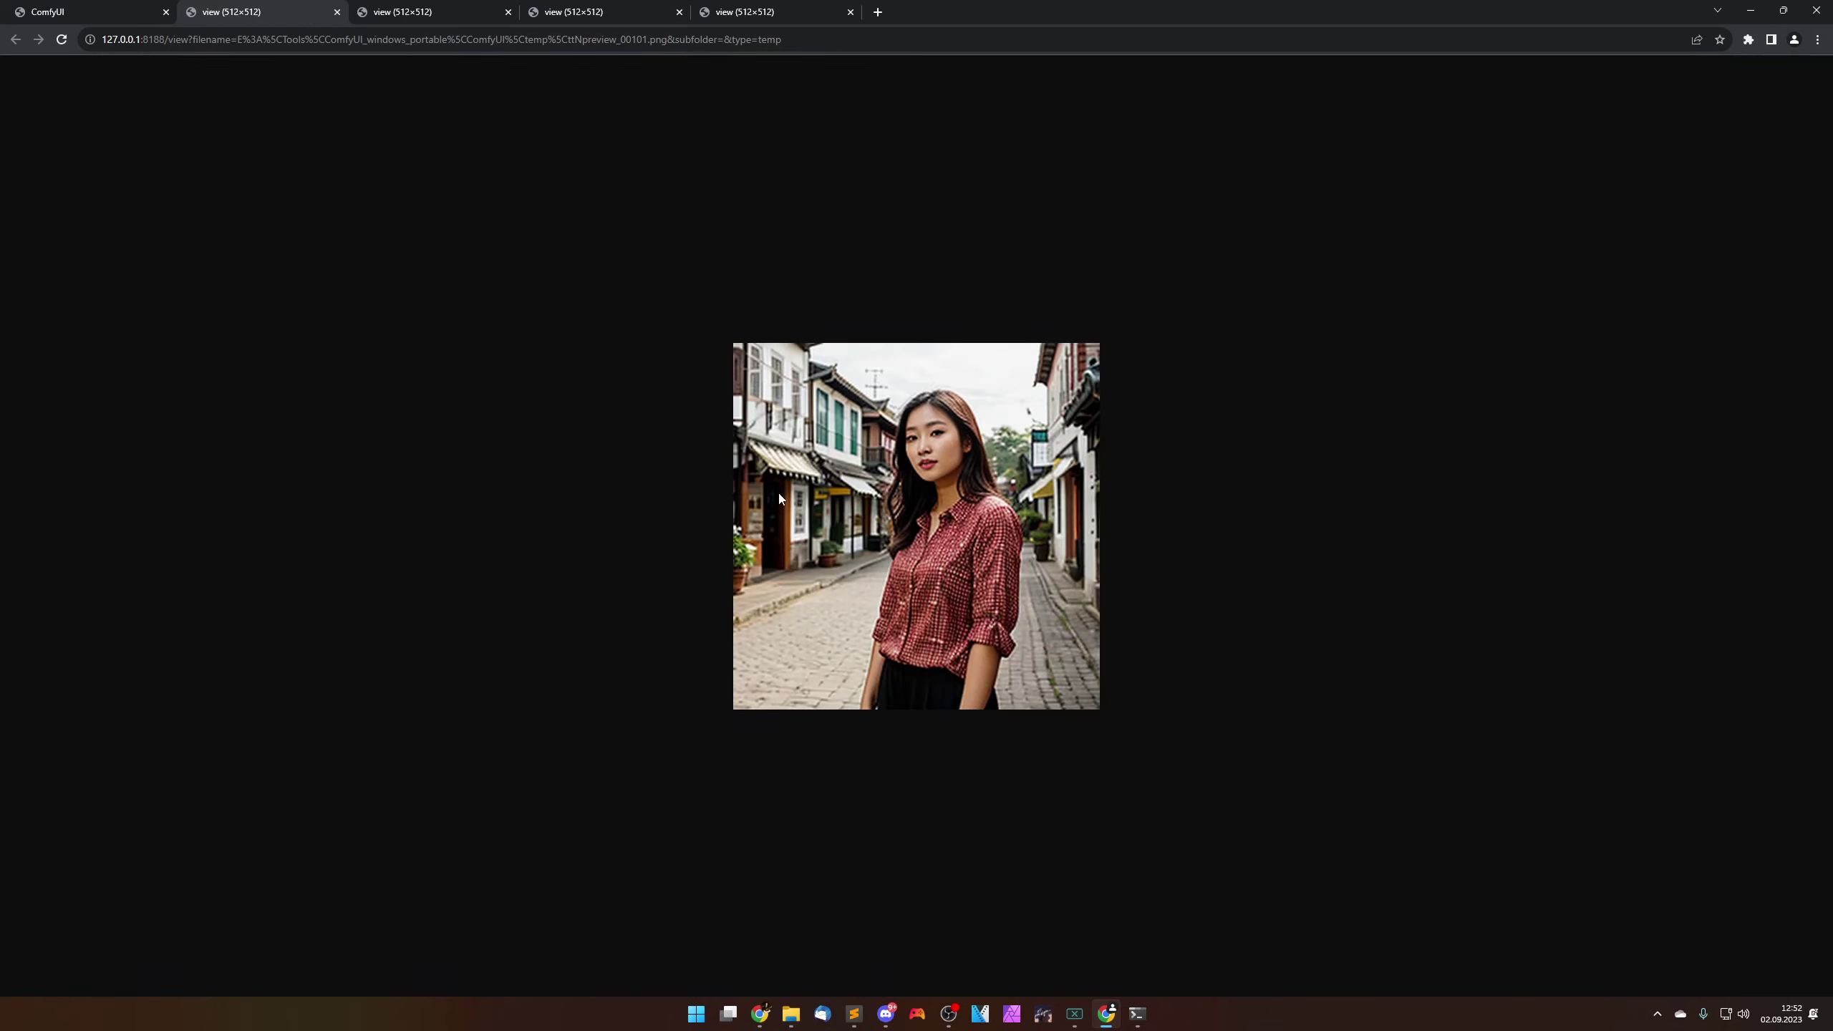
# Step: Compare the four generated images by switching back and forth between their tabs
pyautogui.click(424, 13)
pyautogui.click(581, 10)
pyautogui.click(737, 7)
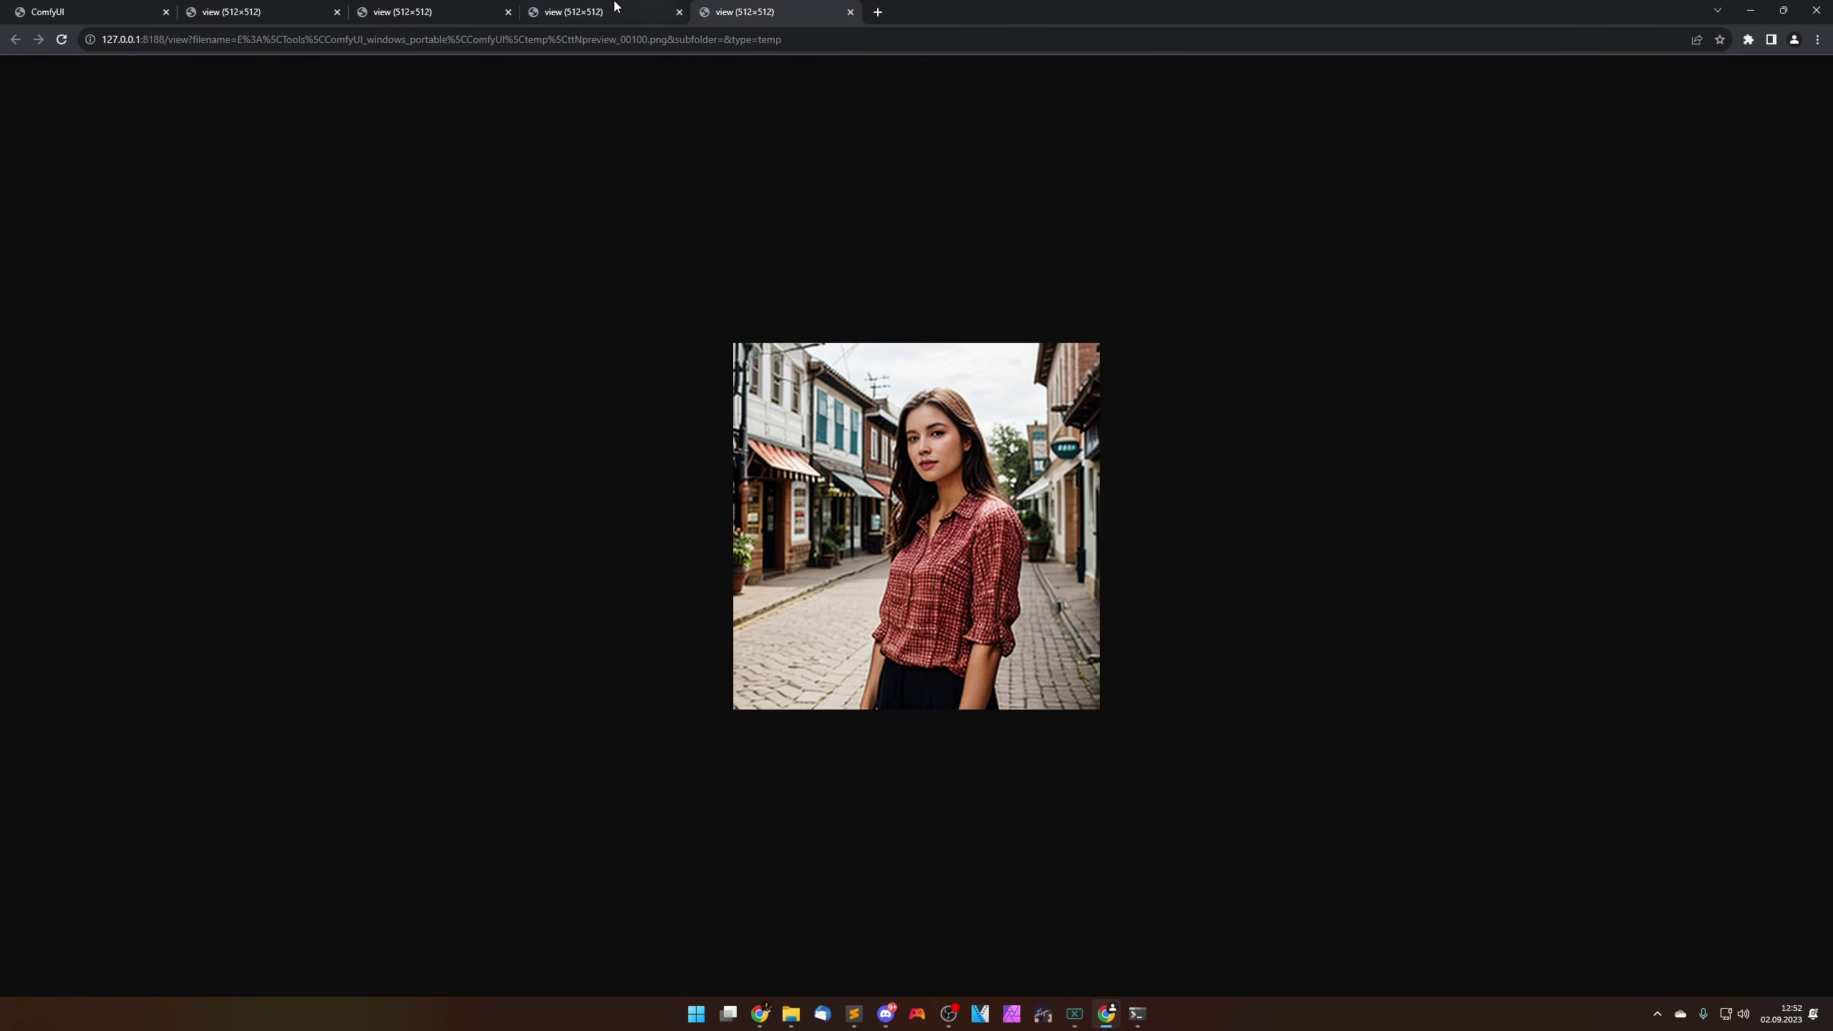
pyautogui.click(605, 10)
pyautogui.click(478, 11)
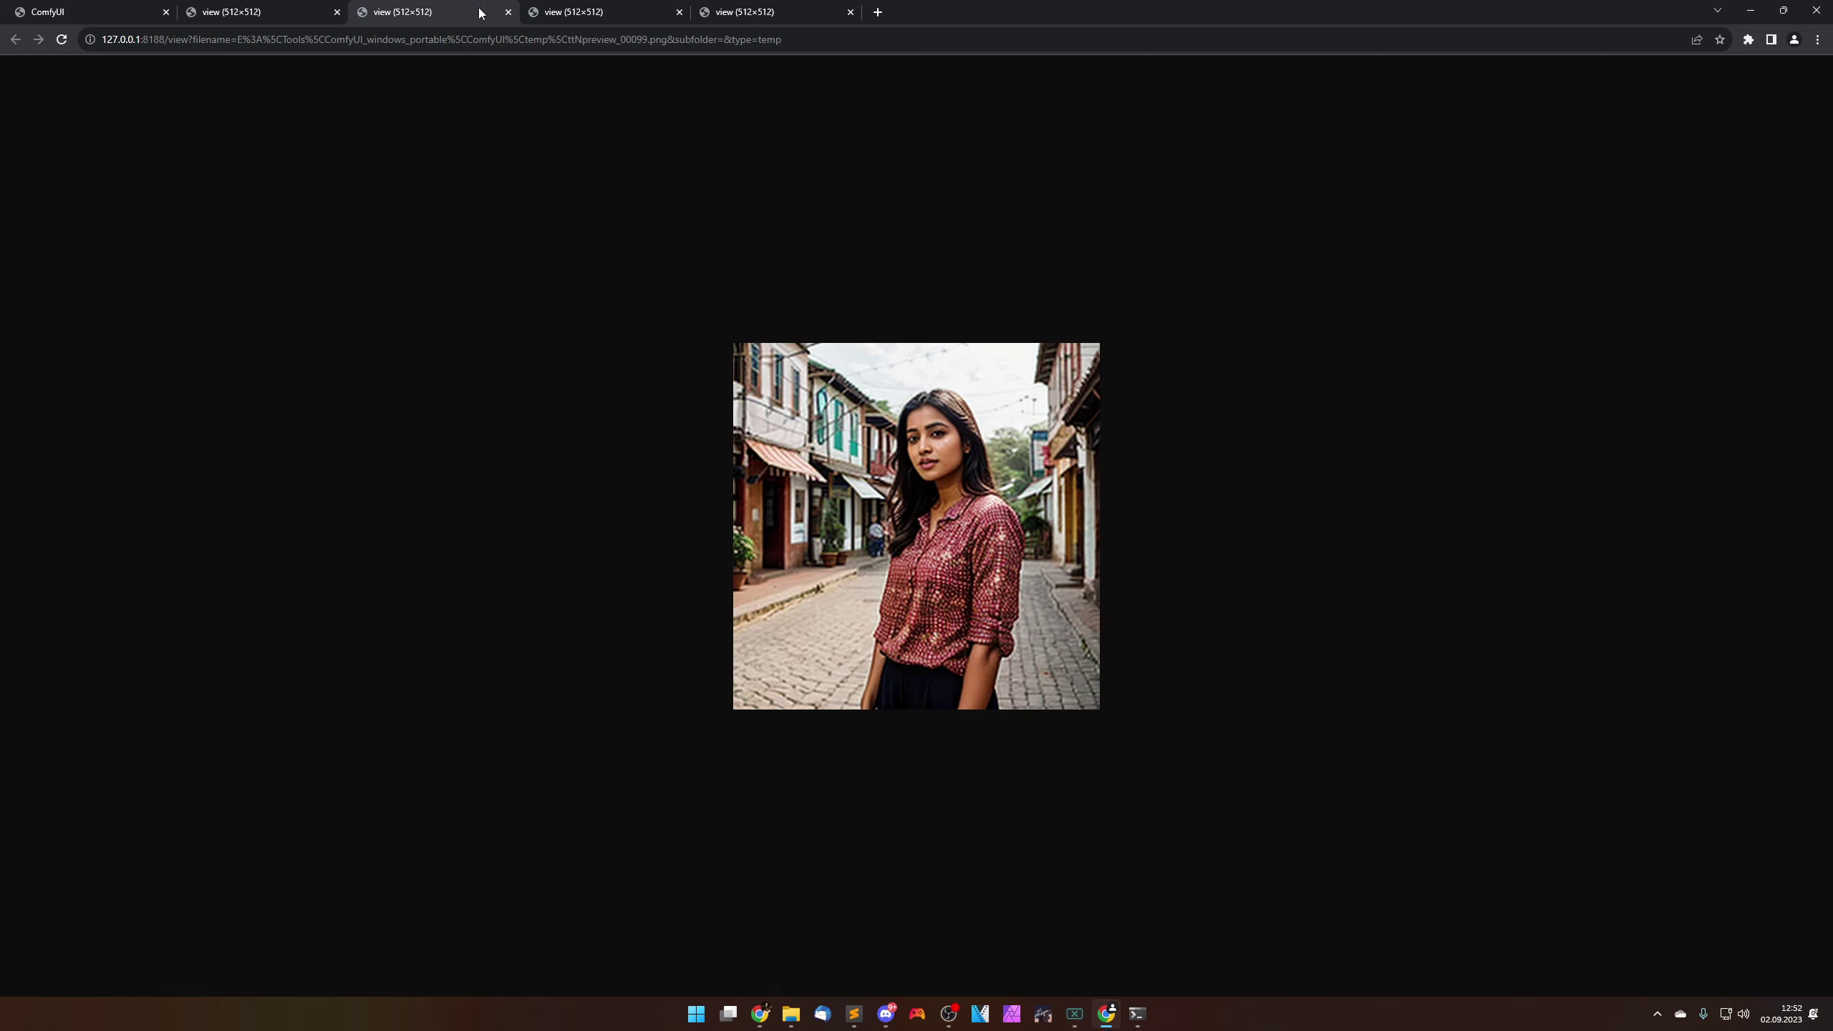
pyautogui.click(291, 7)
pyautogui.click(404, 7)
pyautogui.click(574, 7)
pyautogui.click(750, 12)
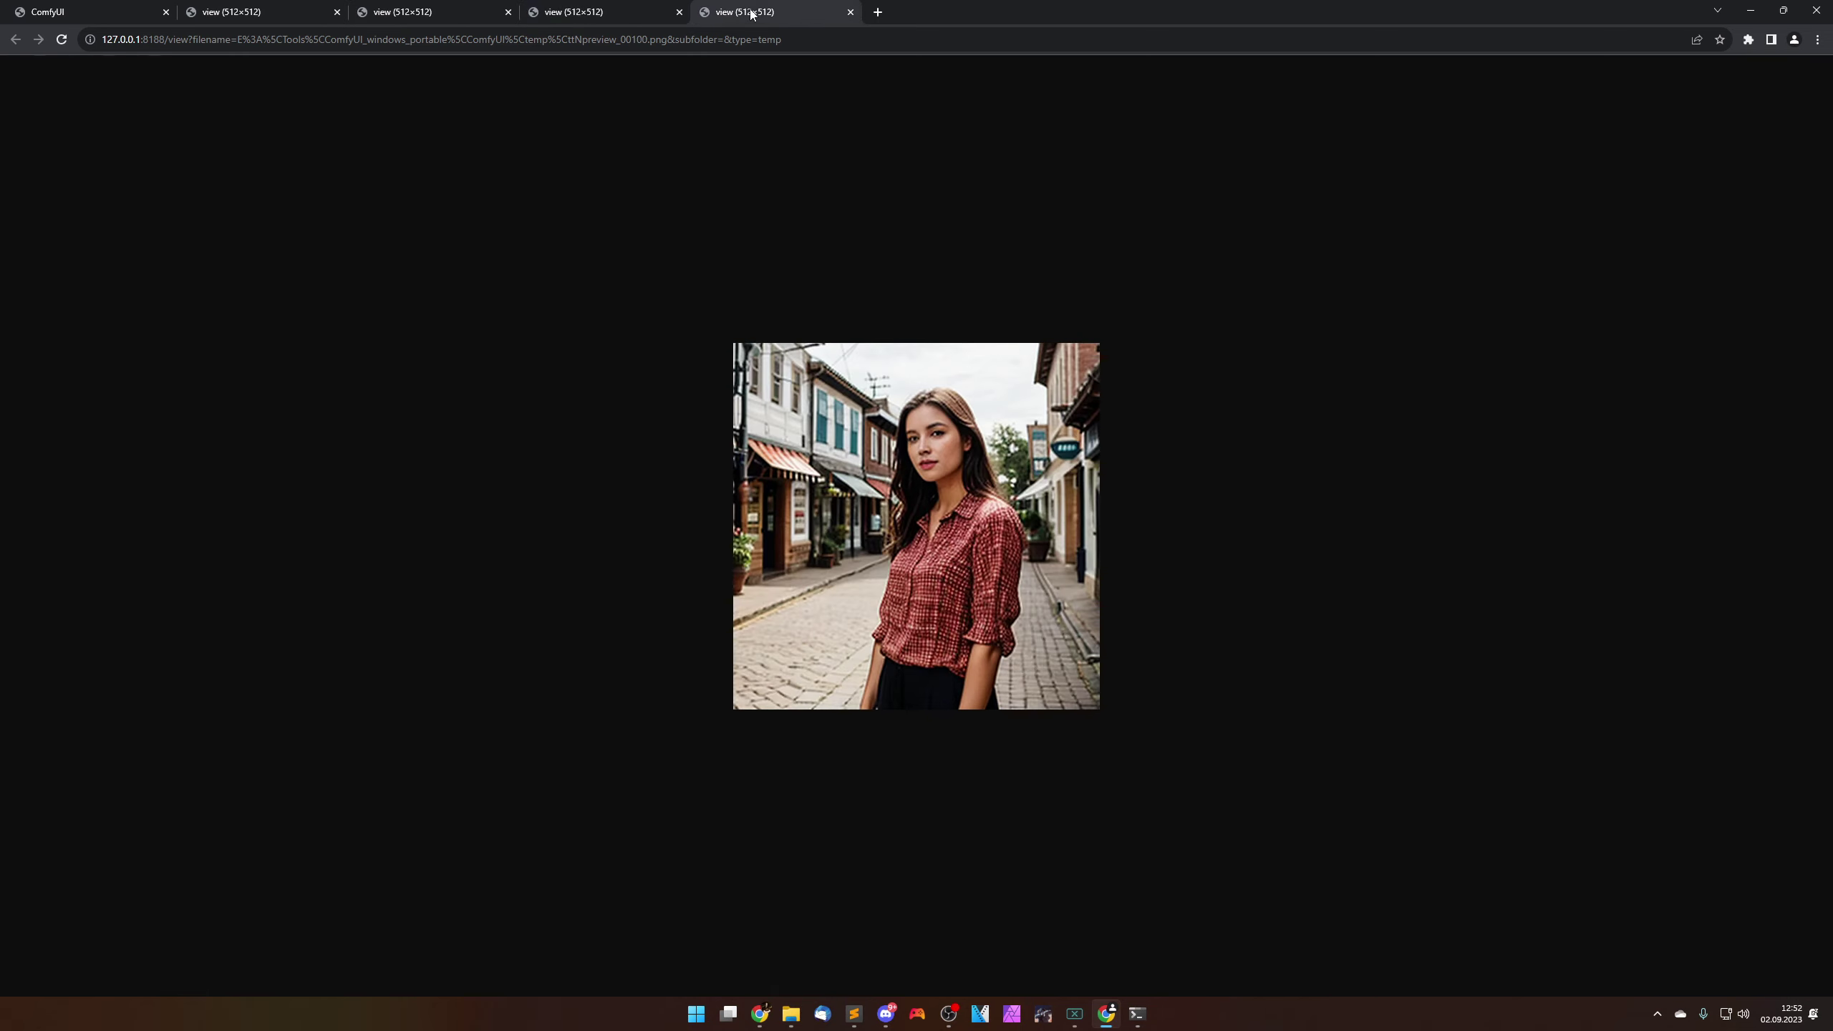
pyautogui.click(292, 14)
# Step: Return to the ComfyUI workflow and close the four image preview tabs
pyautogui.click(132, 10)
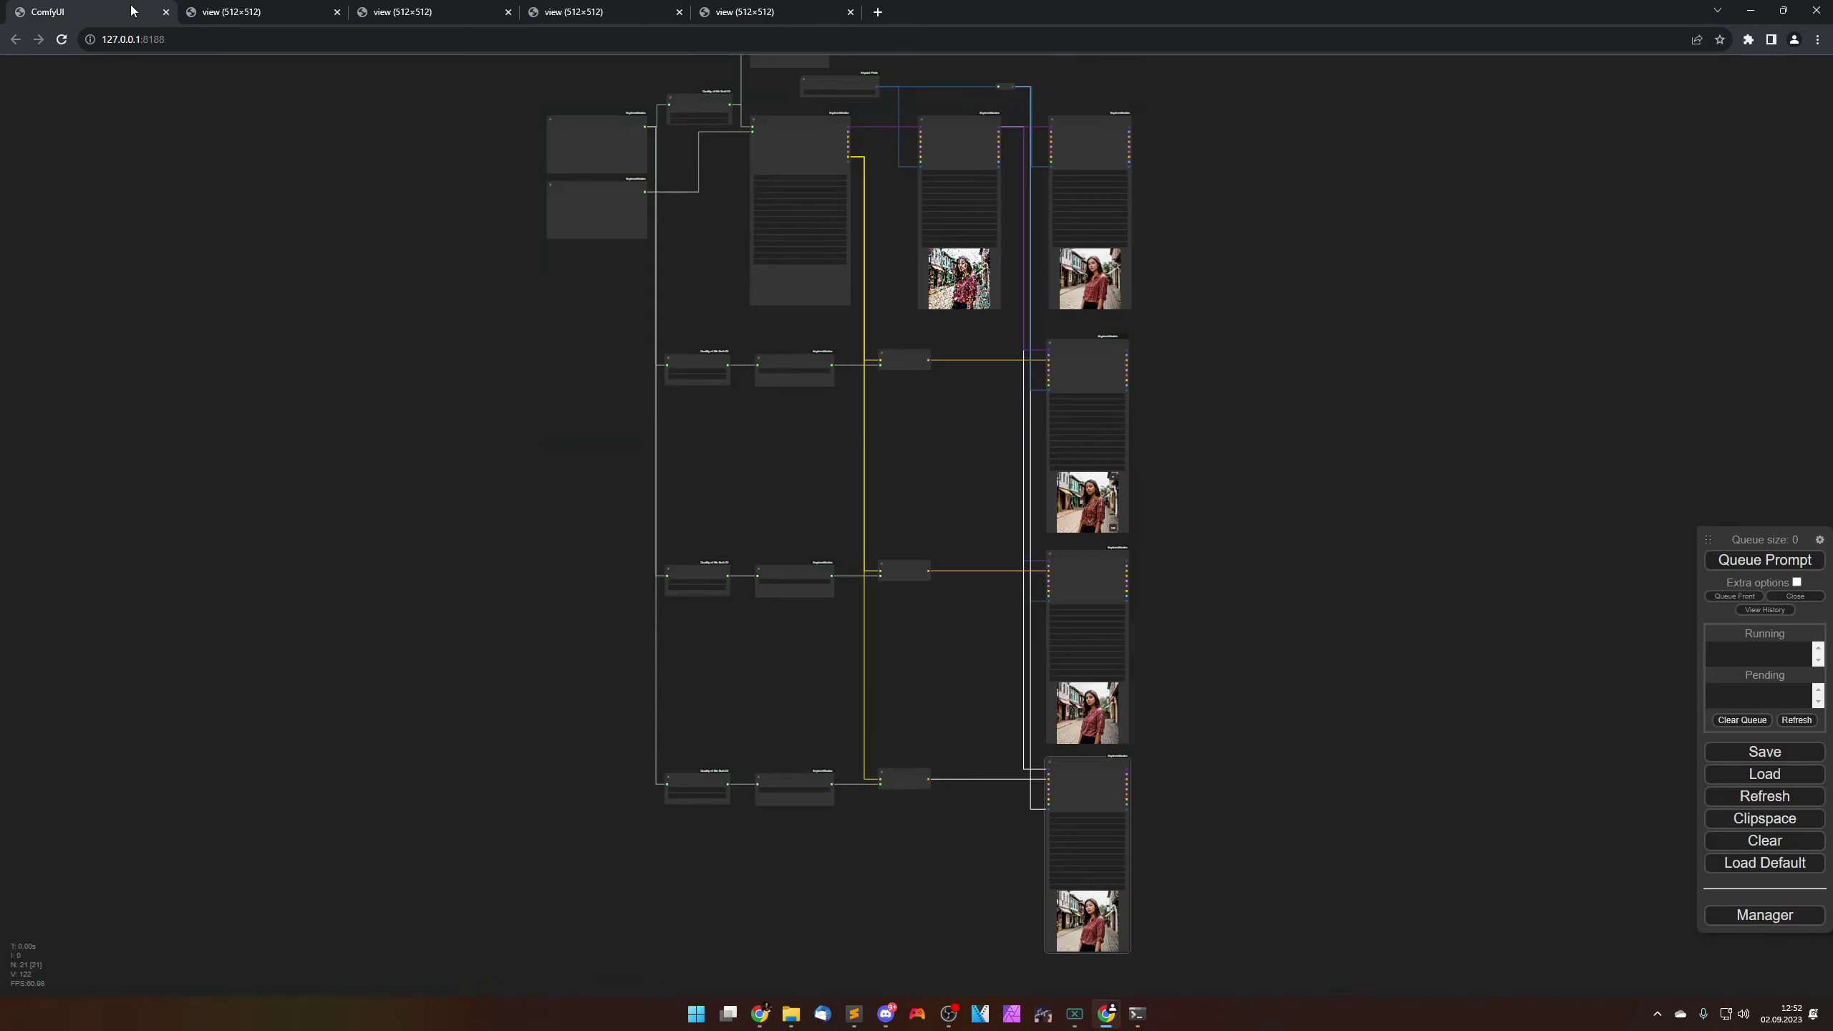
pyautogui.scroll(8, 463, 368)
pyautogui.moveTo(835, 184); pyautogui.dragTo(606, 778)
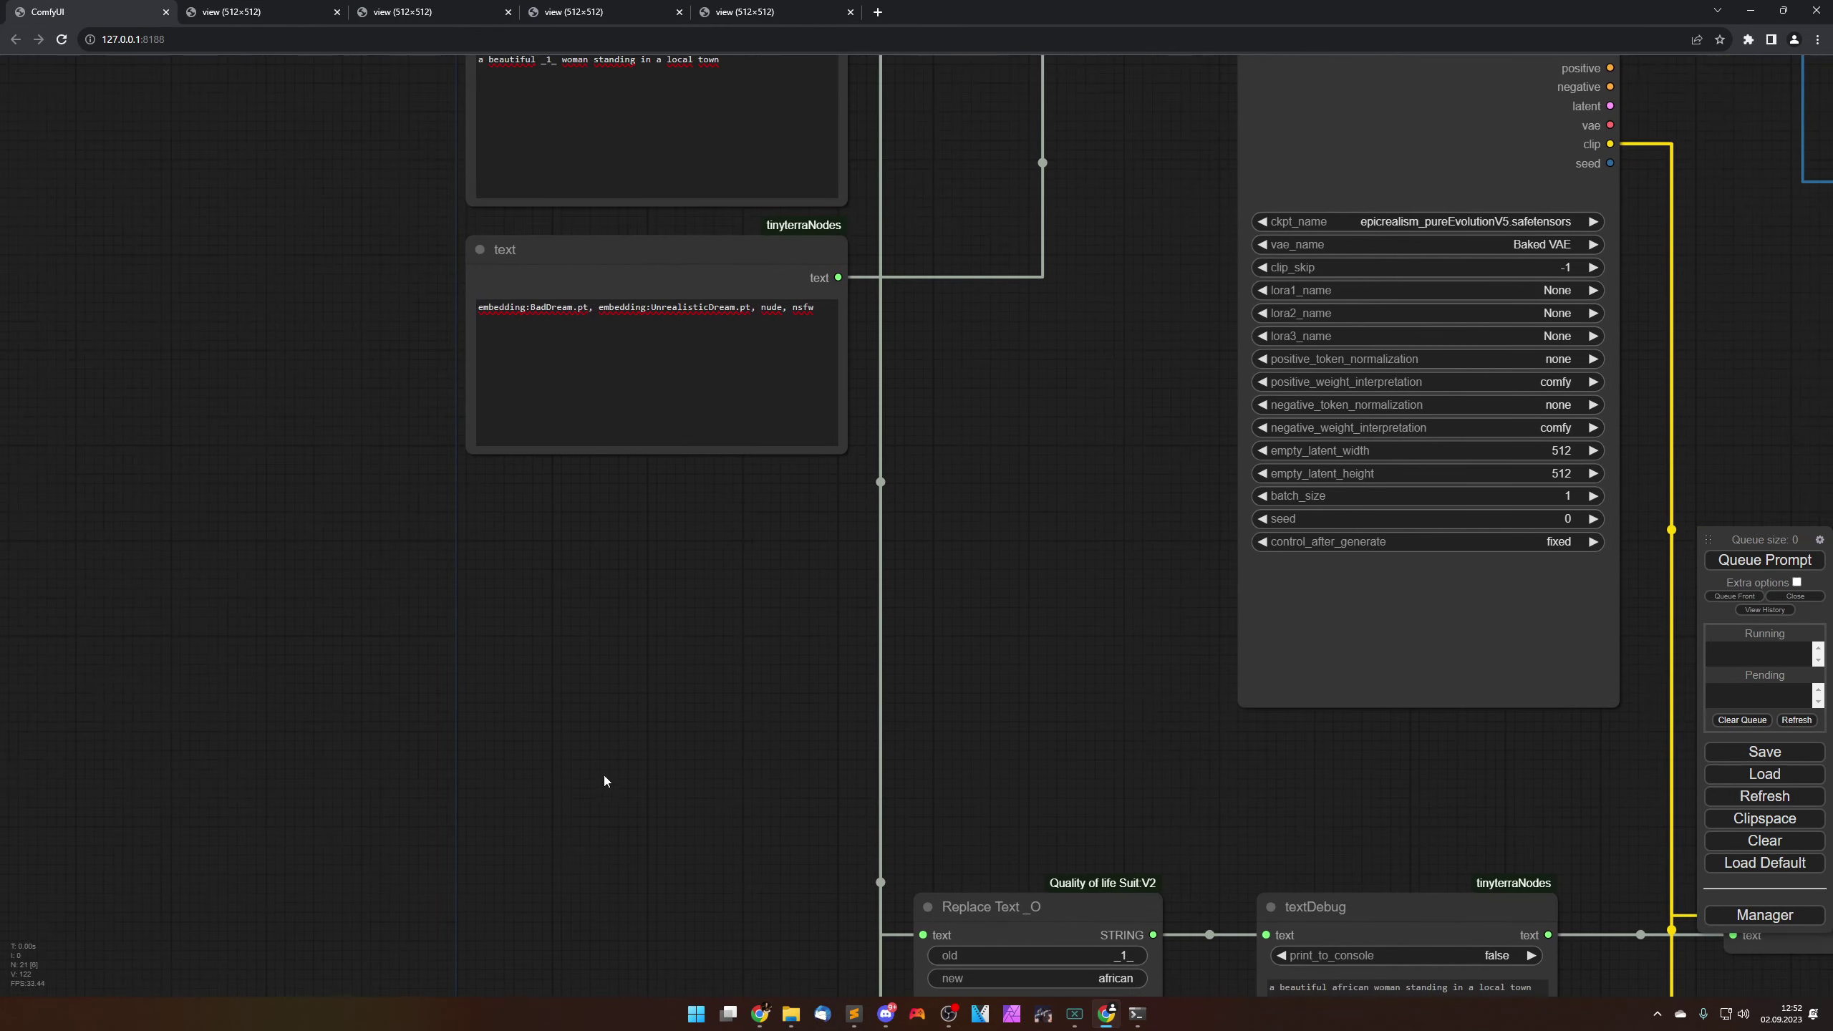
pyautogui.moveTo(988, 610); pyautogui.dragTo(1015, 725)
pyautogui.click(337, 11)
pyautogui.click(337, 12)
pyautogui.click(337, 11)
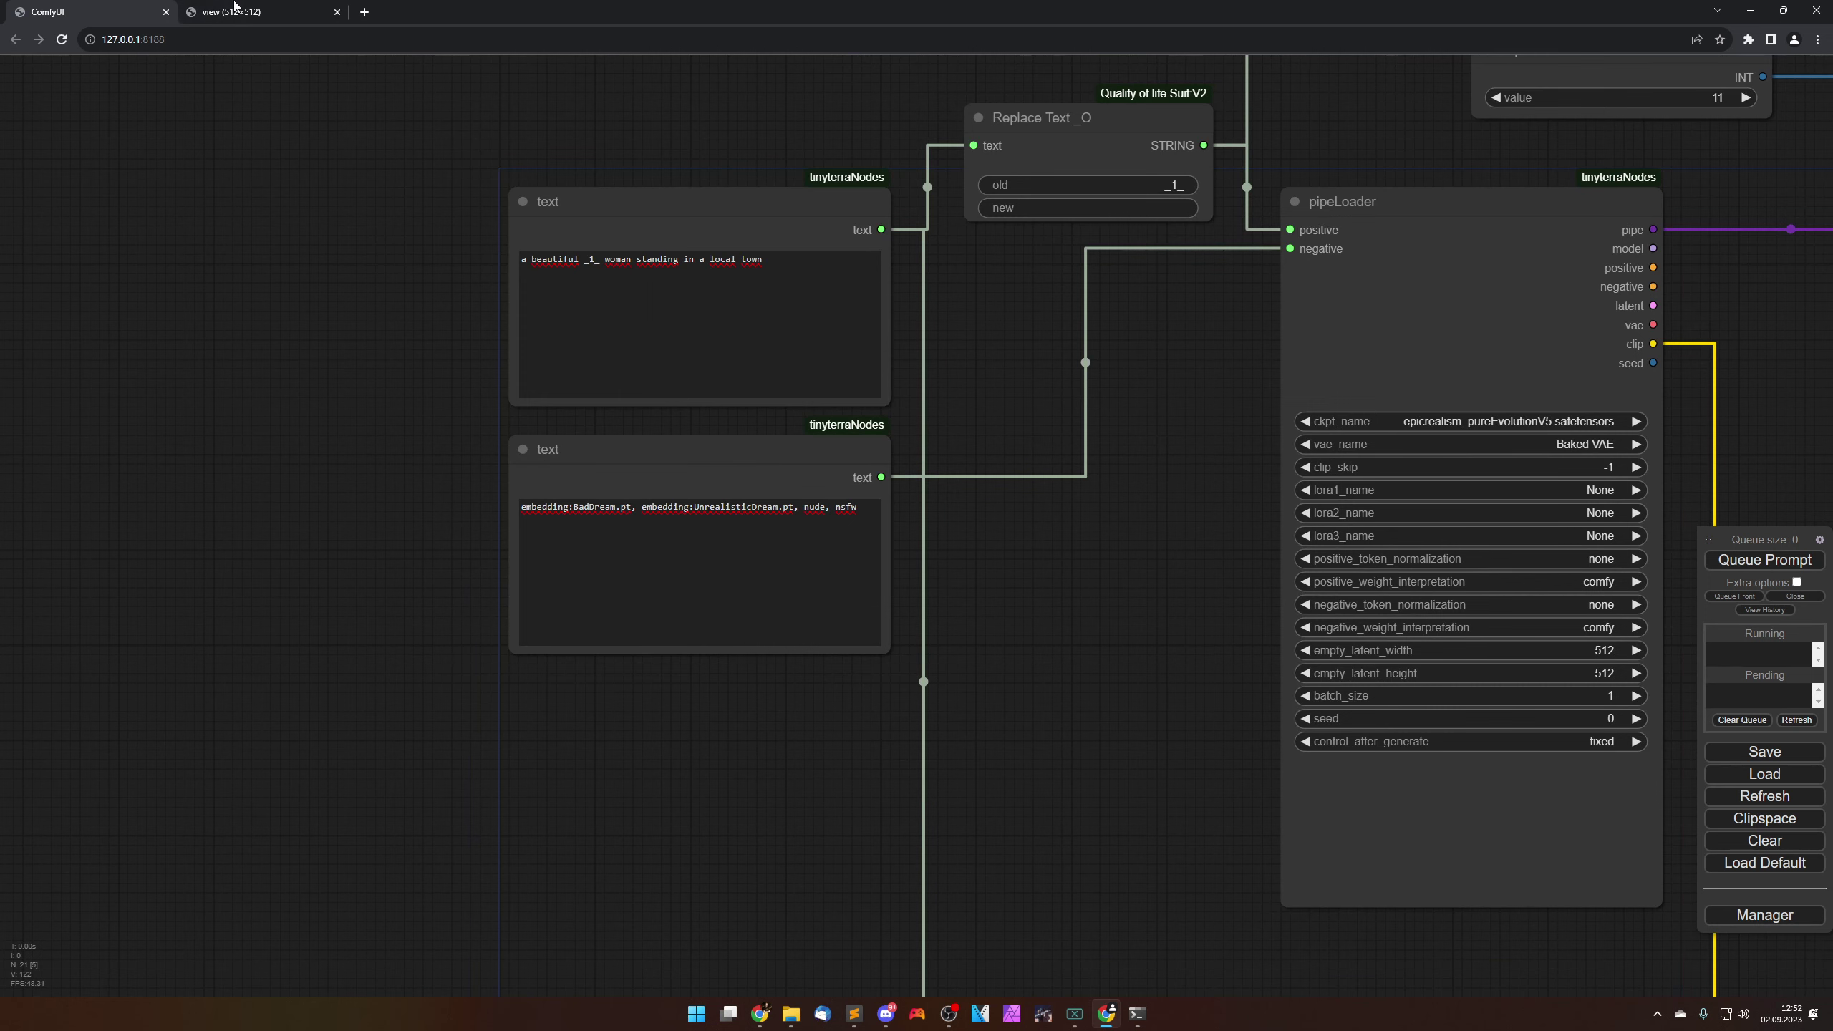
pyautogui.click(337, 11)
# Step: Insert a second _1_ placeholder before "town" in the positive prompt text
pyautogui.moveTo(323, 375); pyautogui.dragTo(334, 499)
pyautogui.scroll(4, 398, 481)
pyautogui.click(802, 343)
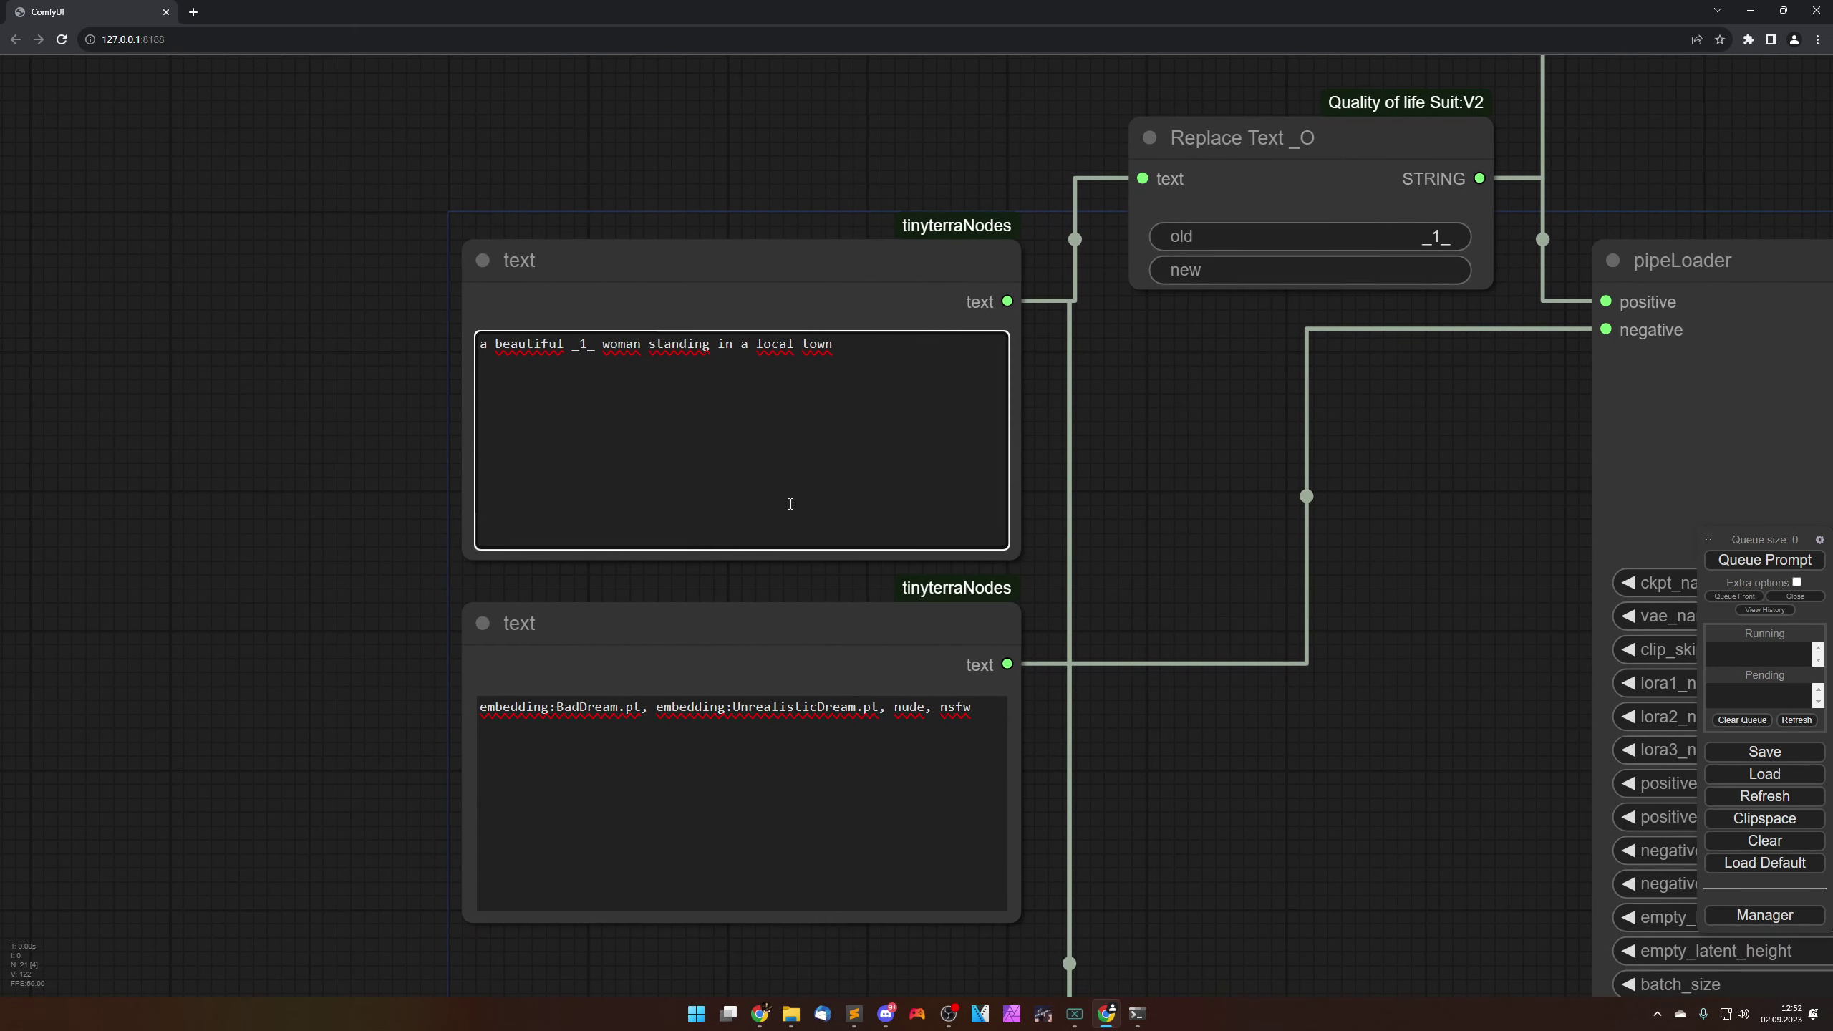
pyautogui.write('_1_')
pyautogui.click(1157, 550)
# Step: Queue the workflow to generate all branches with the two-placeholder prompt
pyautogui.scroll(-4, 1156, 555)
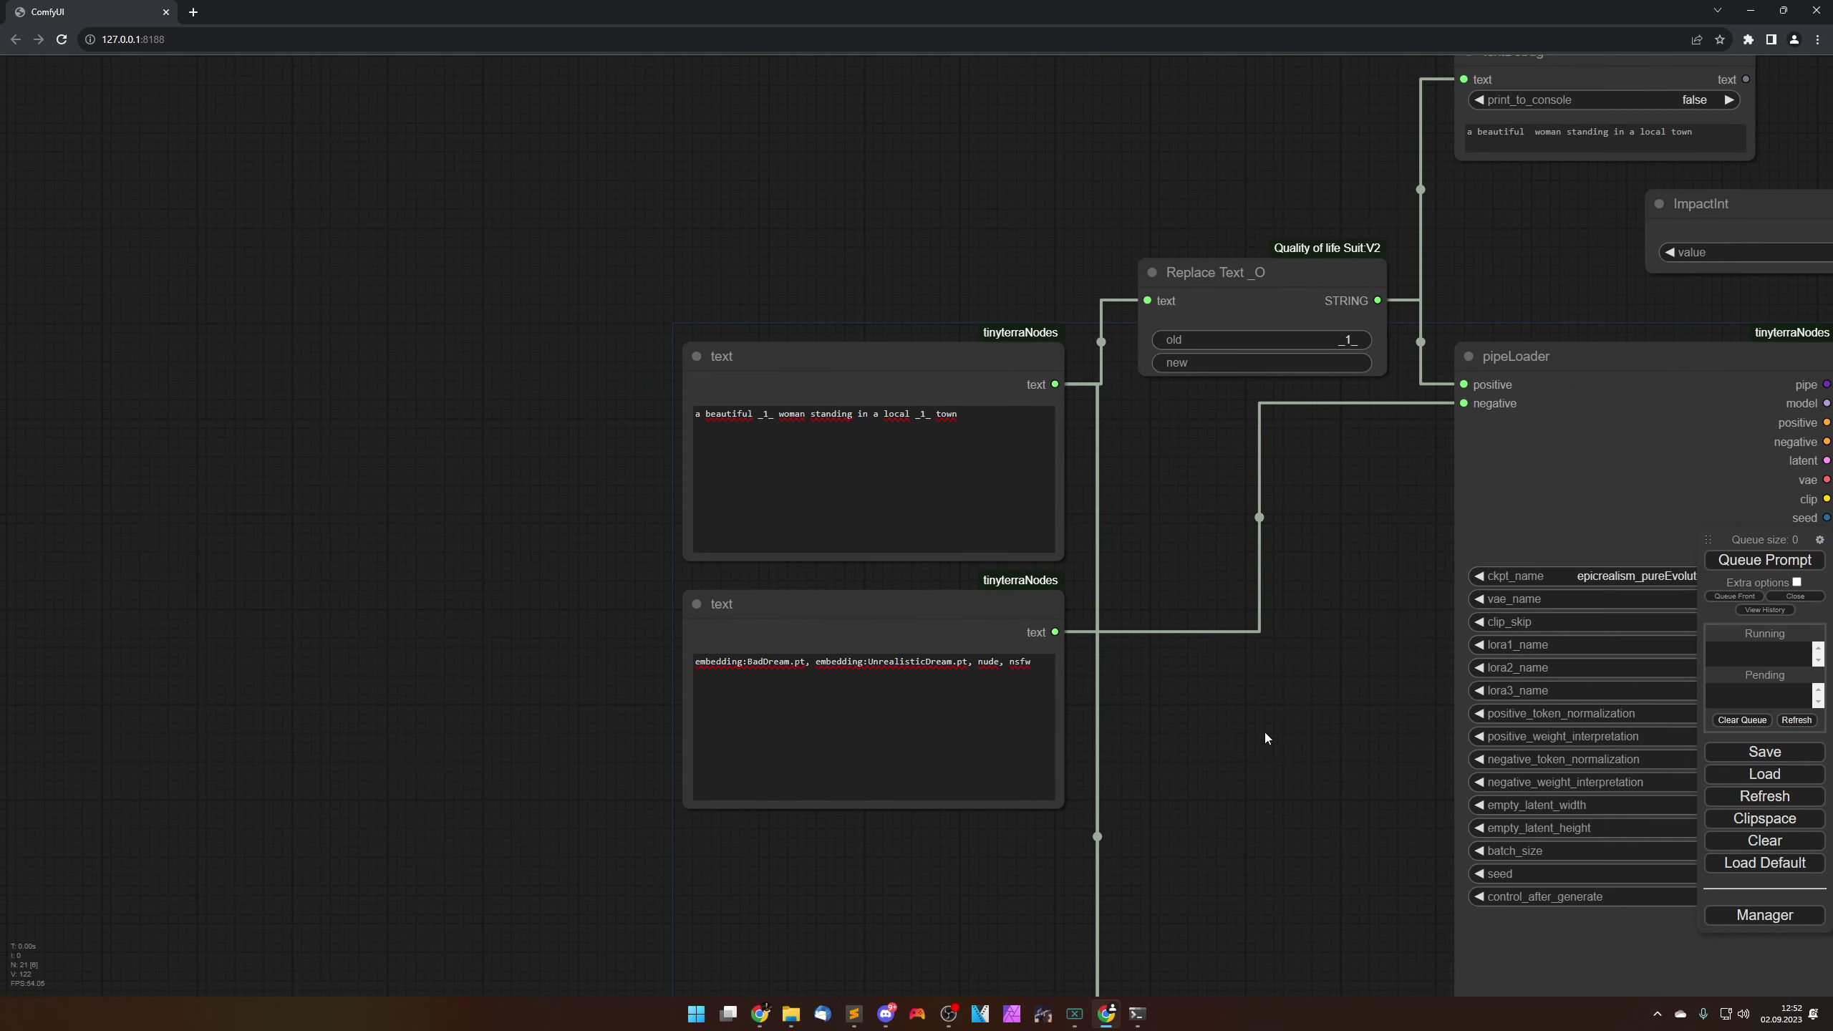
pyautogui.moveTo(1264, 732); pyautogui.dragTo(1054, 526)
pyautogui.scroll(-4, 1053, 523)
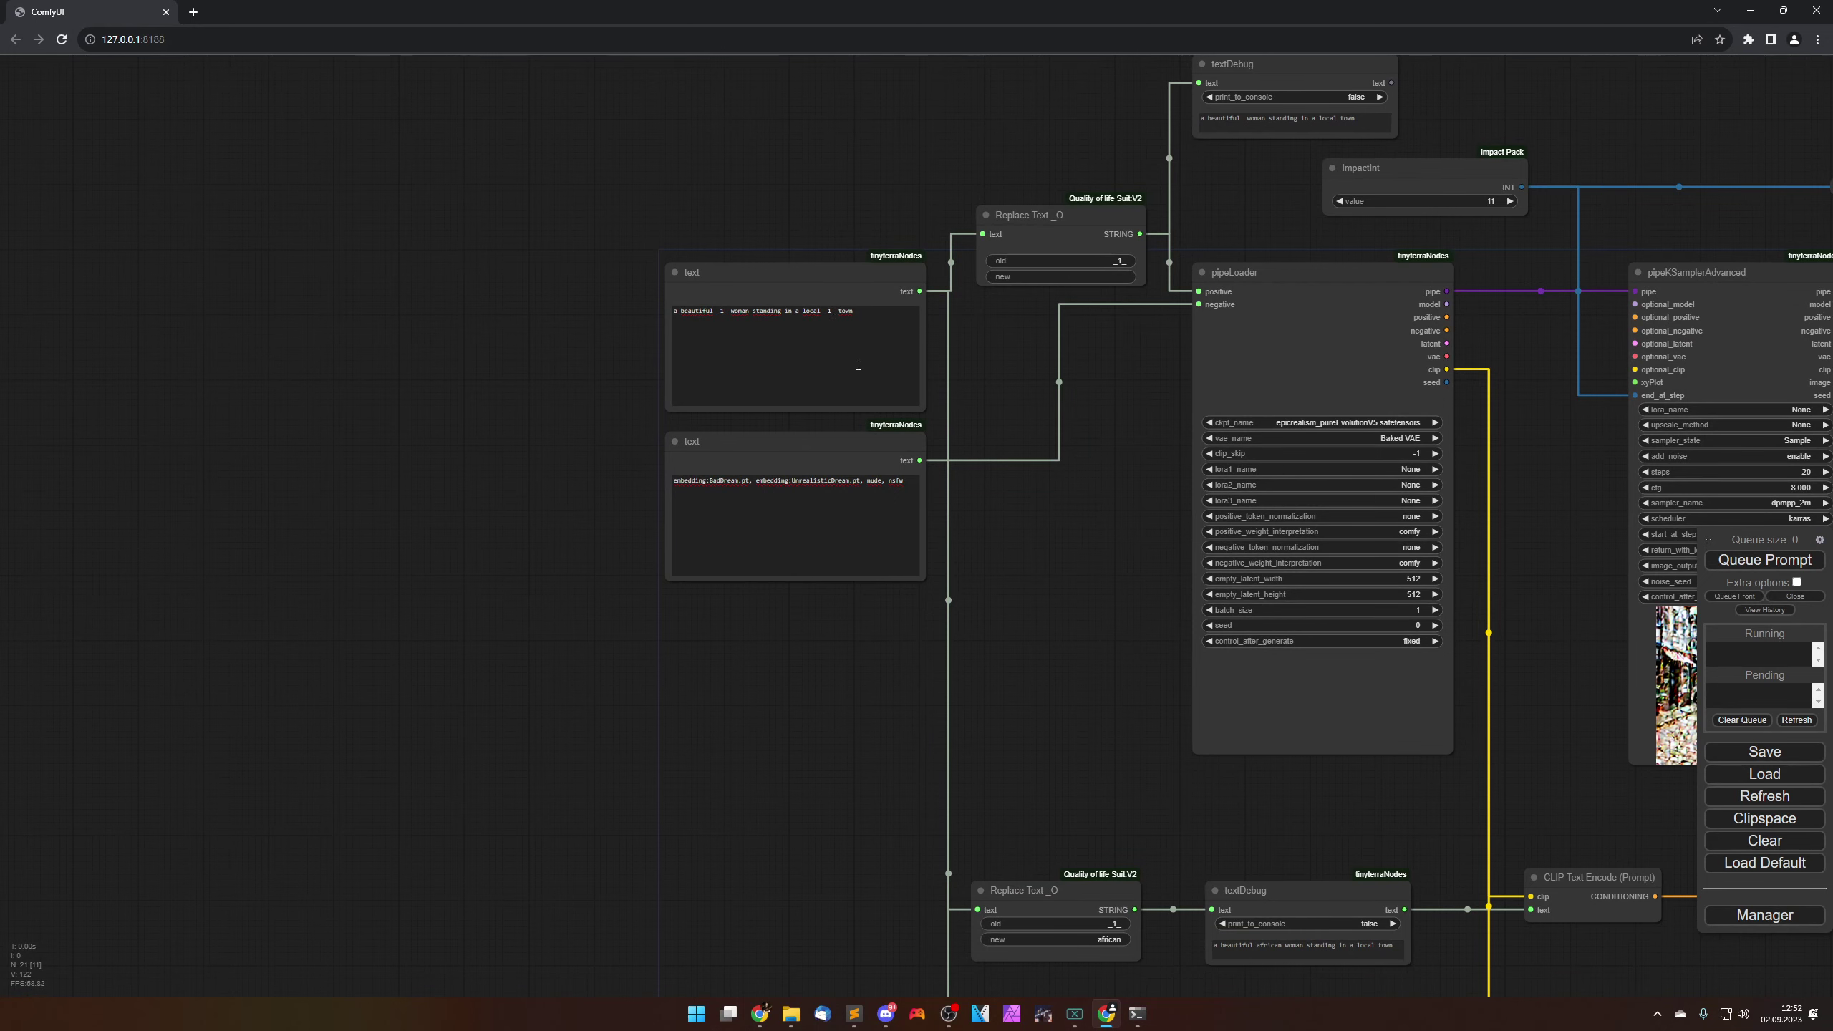
pyautogui.moveTo(1120, 830); pyautogui.dragTo(747, 572)
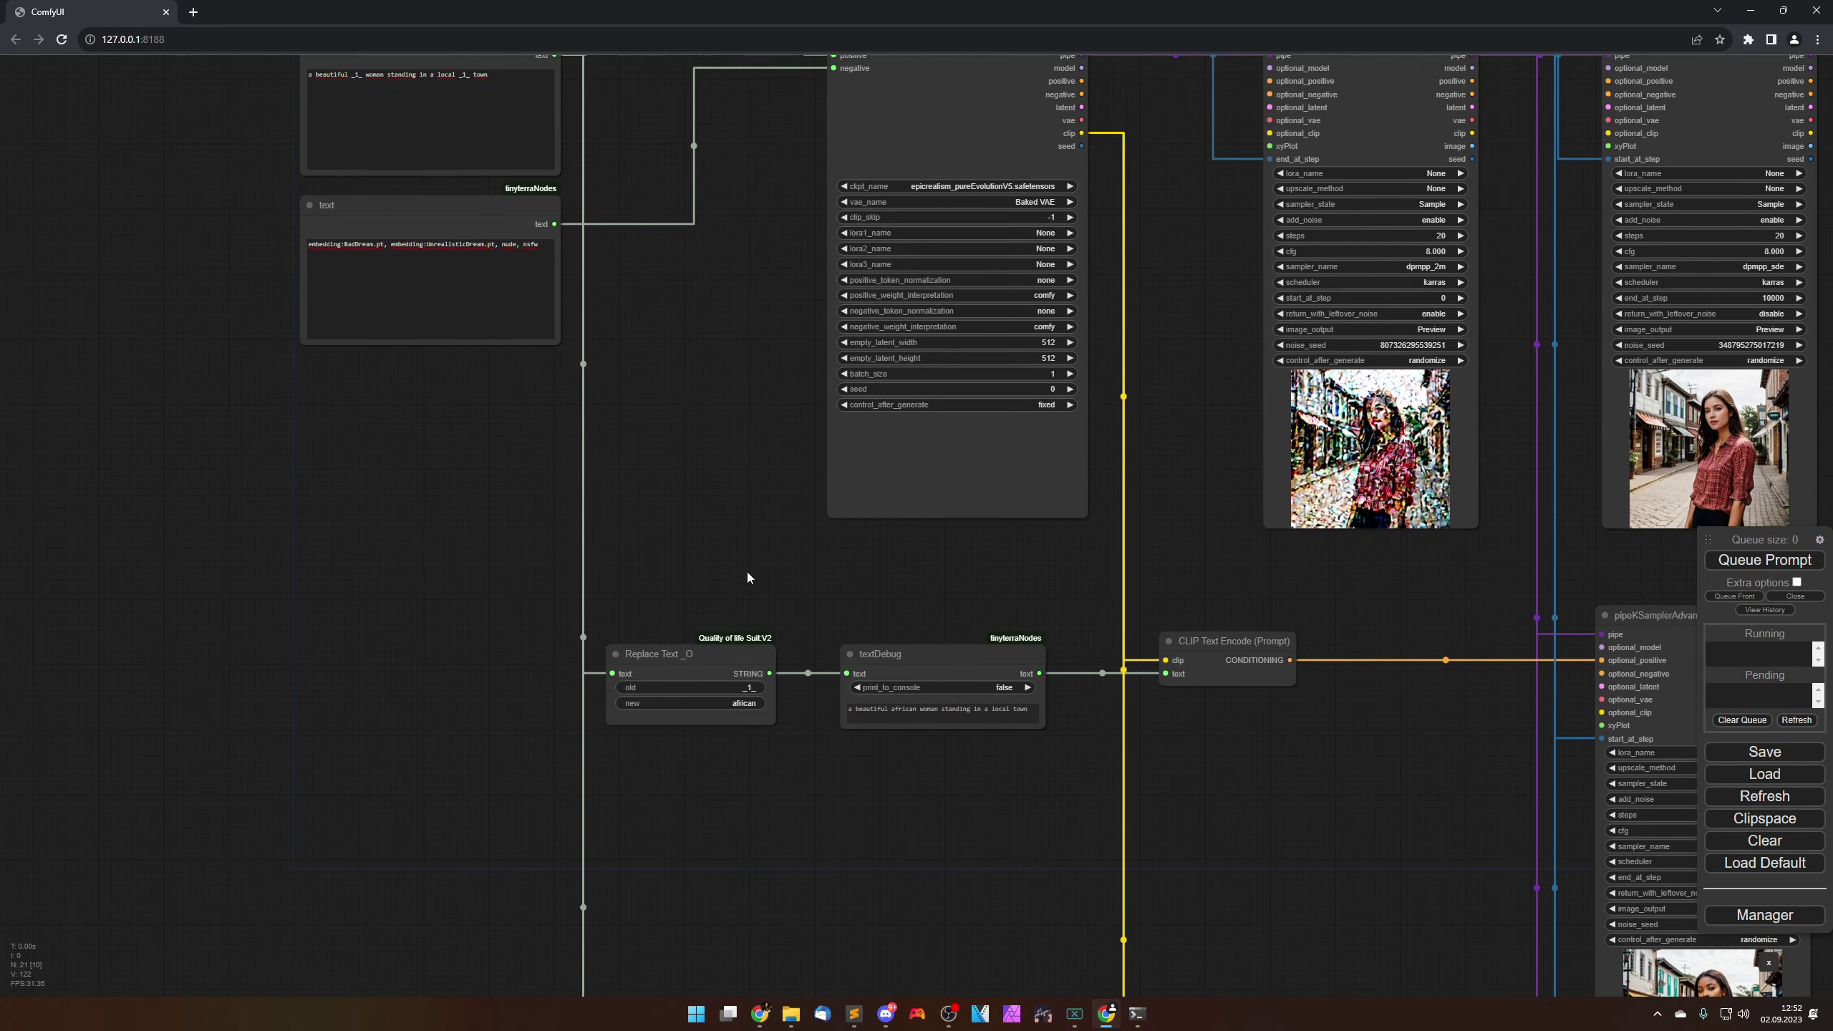
pyautogui.scroll(-2, 747, 572)
pyautogui.moveTo(735, 768); pyautogui.dragTo(667, 748)
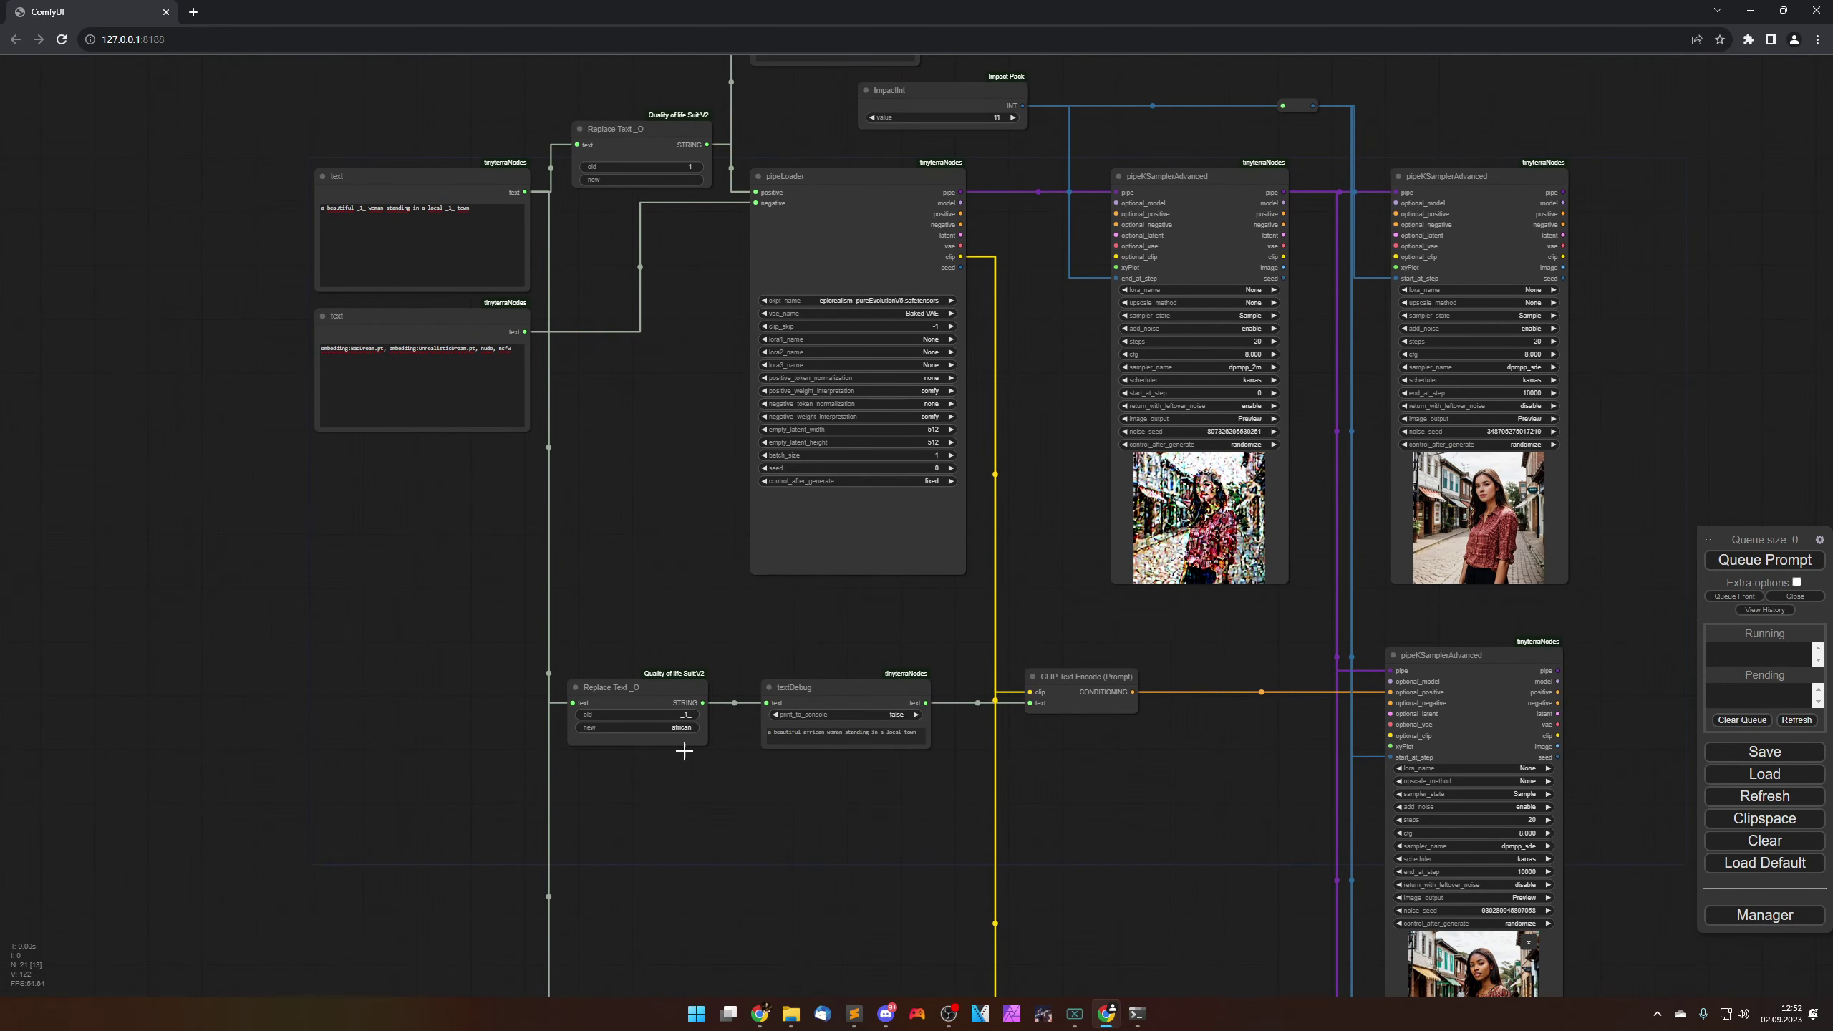
pyautogui.click(1751, 562)
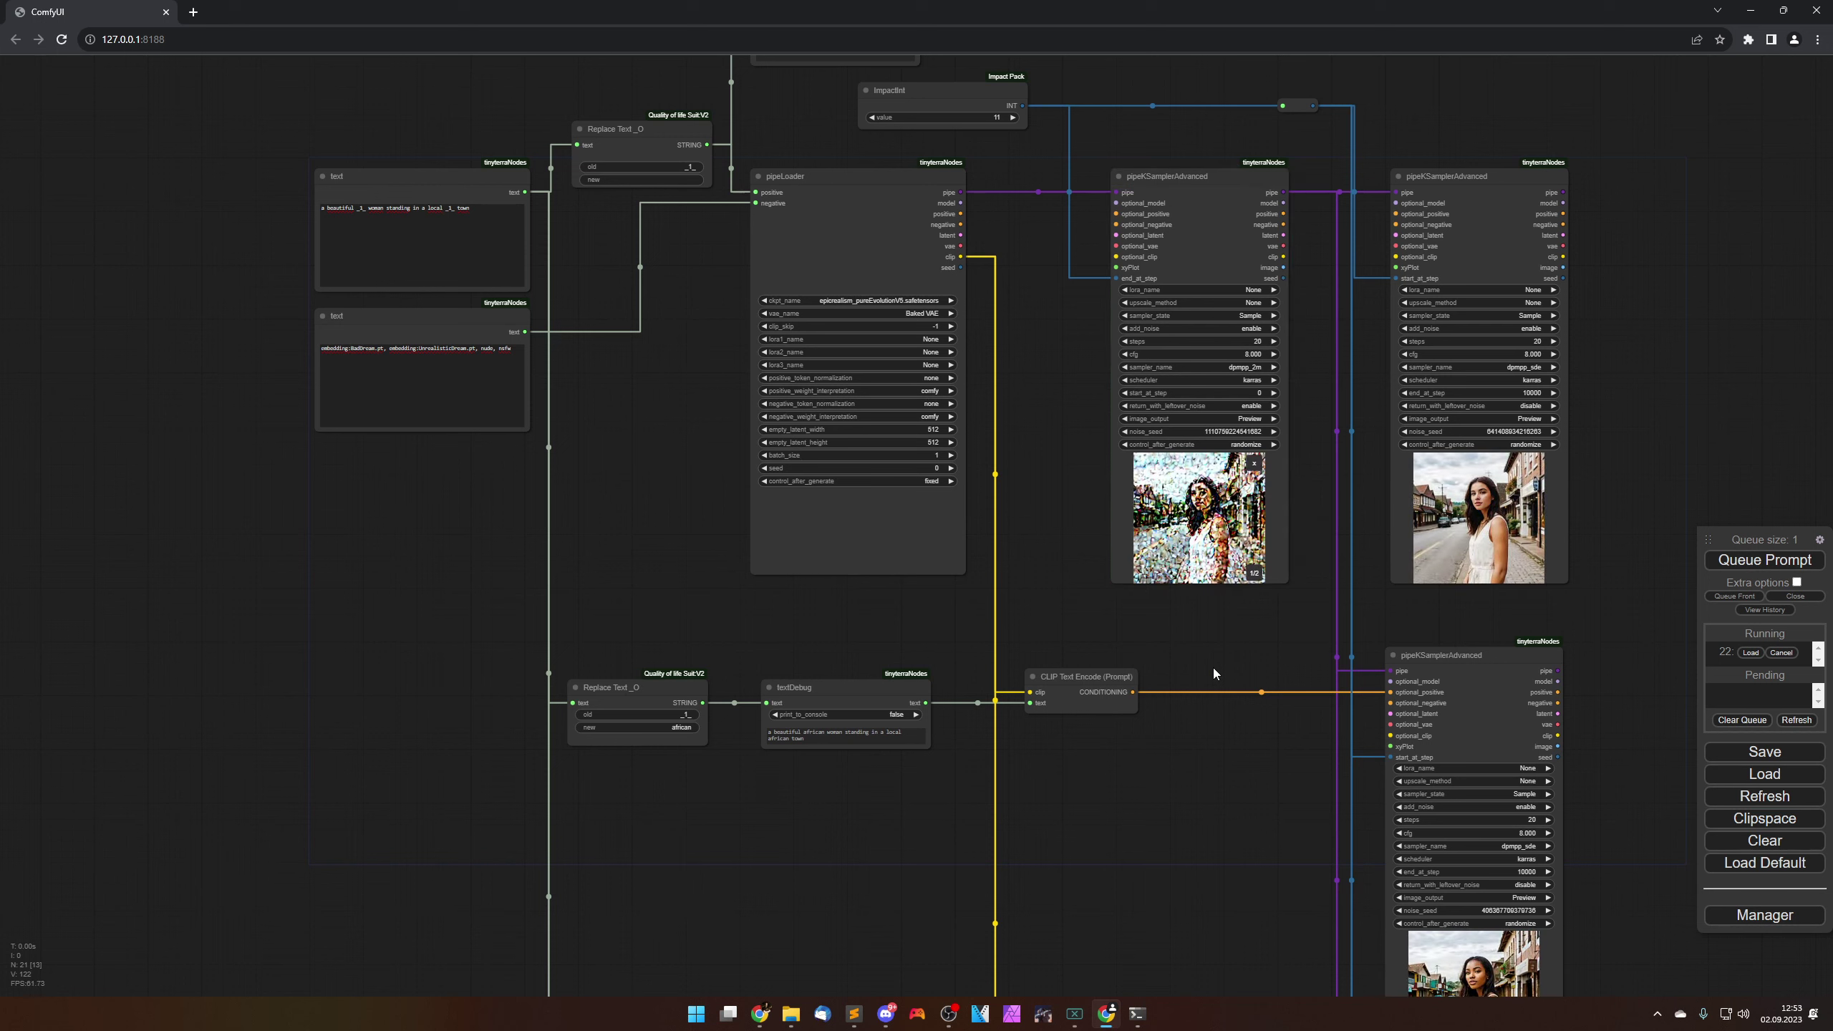
# Step: Open the newly generated african and indian branch images in separate browser tabs
pyautogui.moveTo(1229, 731); pyautogui.dragTo(842, 516)
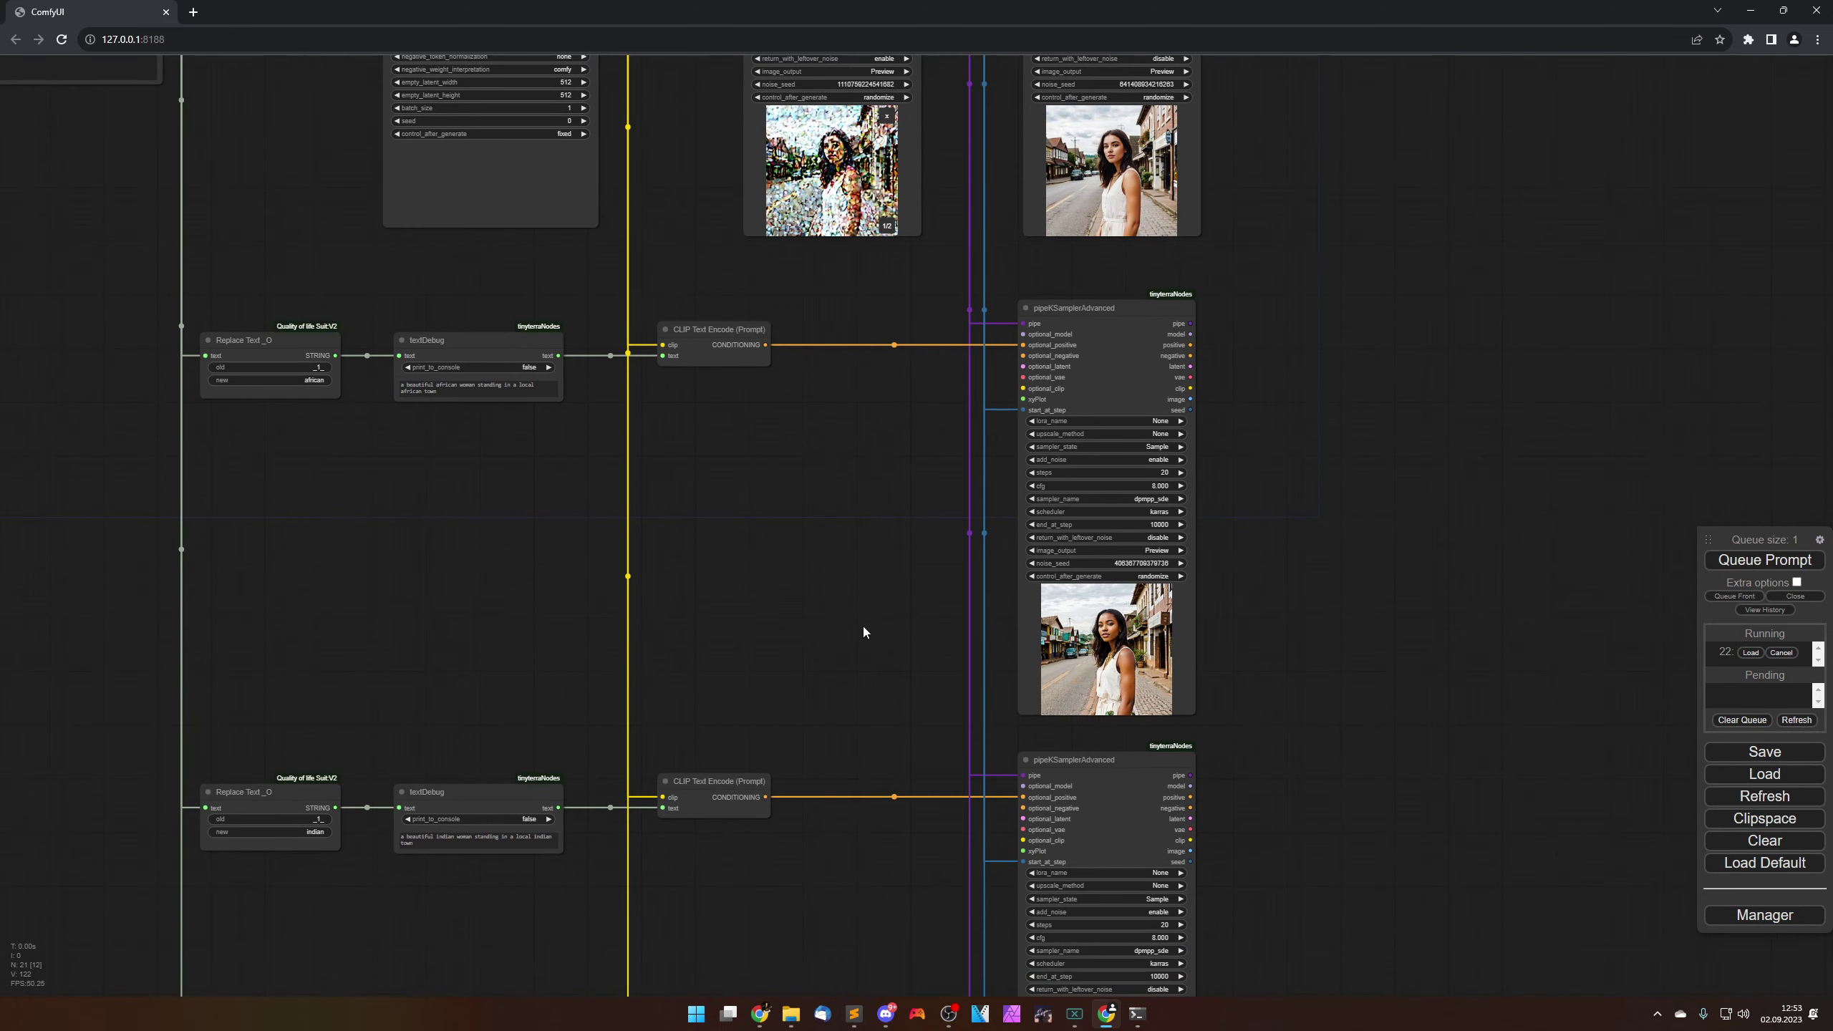
pyautogui.rightClick(1090, 647)
pyautogui.click(1126, 447)
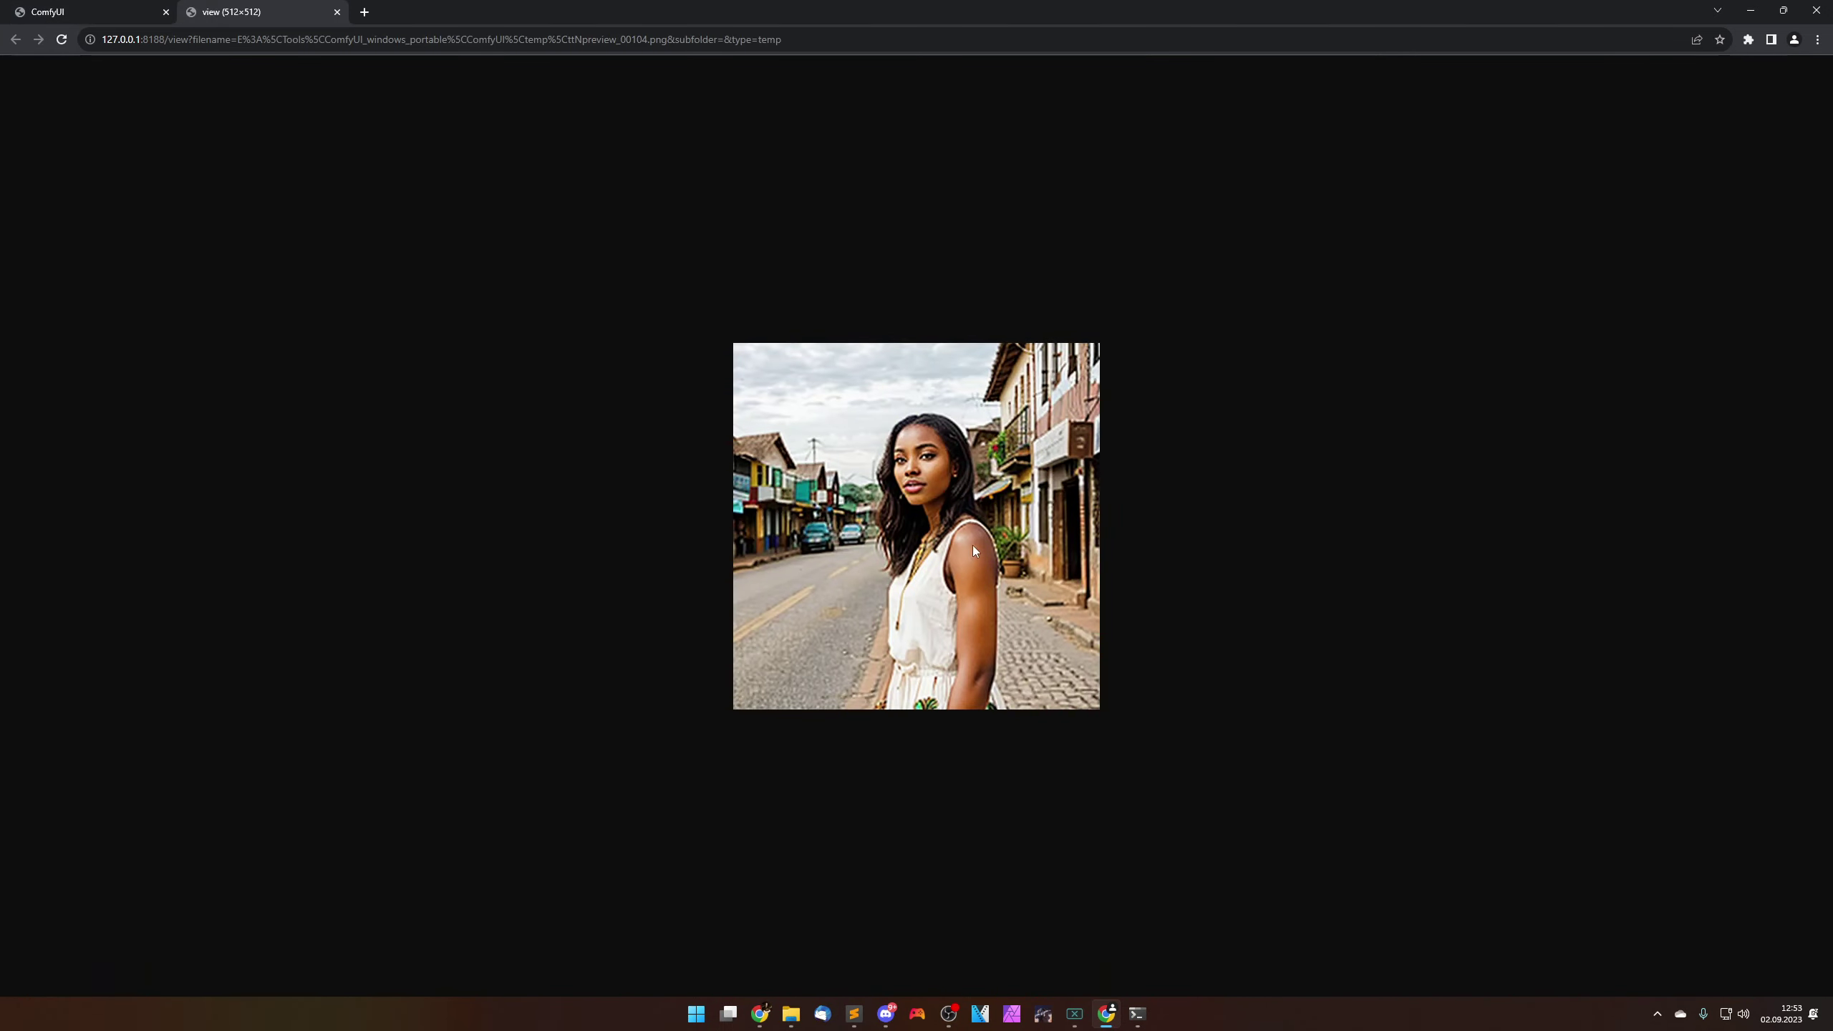
pyautogui.click(134, 6)
pyautogui.moveTo(829, 462); pyautogui.dragTo(872, 440)
pyautogui.rightClick(989, 538)
pyautogui.click(1010, 452)
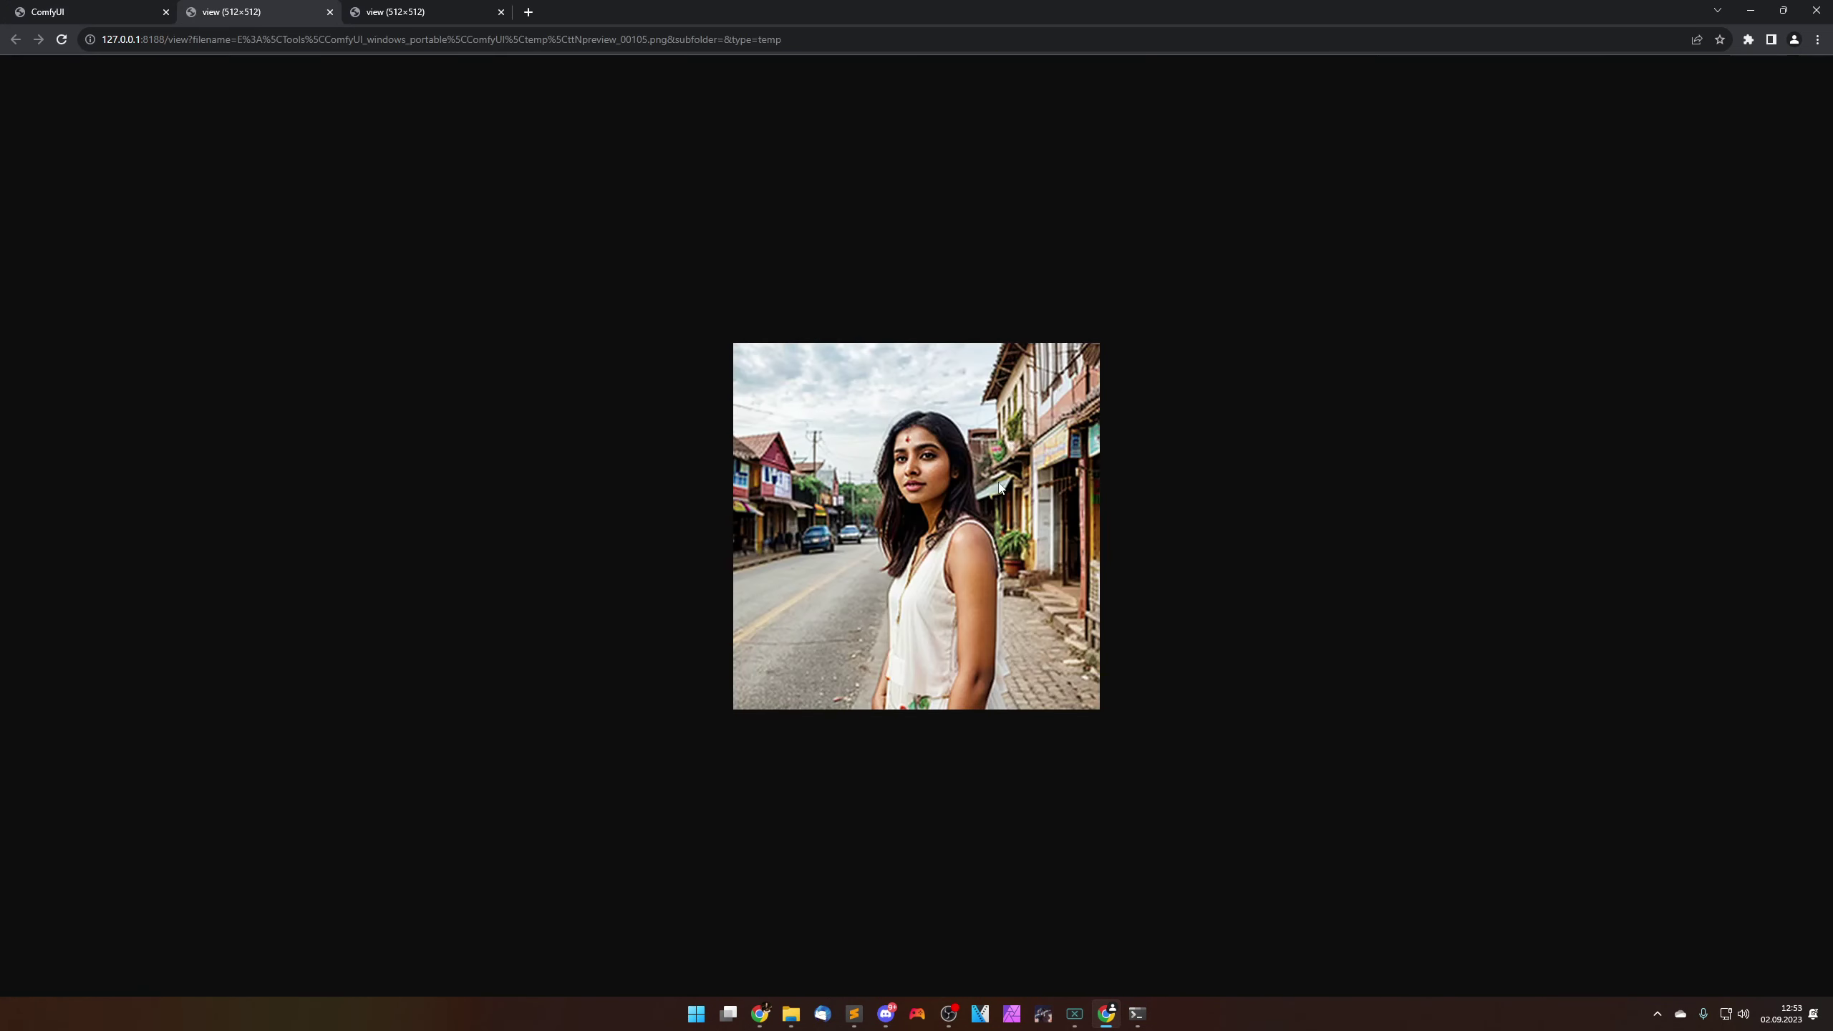
# Step: Compare the new african and indian images by alternating between their tabs
pyautogui.click(439, 7)
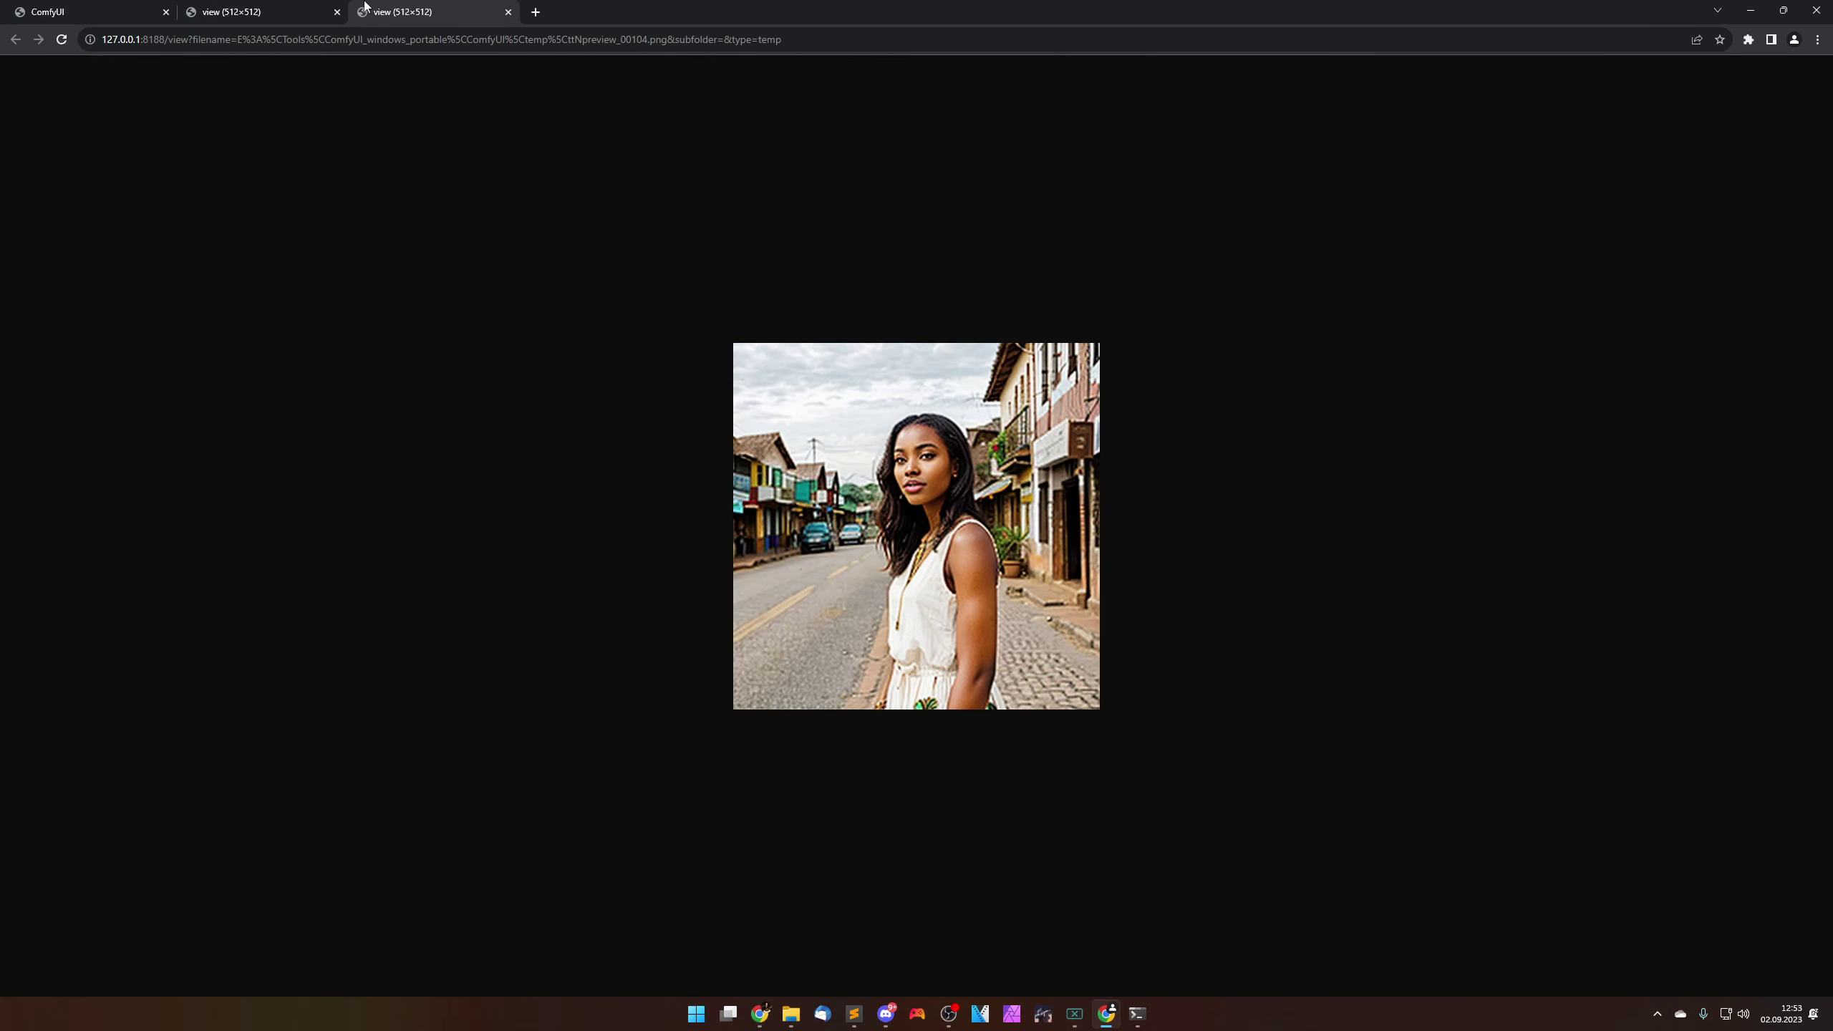
pyautogui.click(300, 8)
pyautogui.click(445, 7)
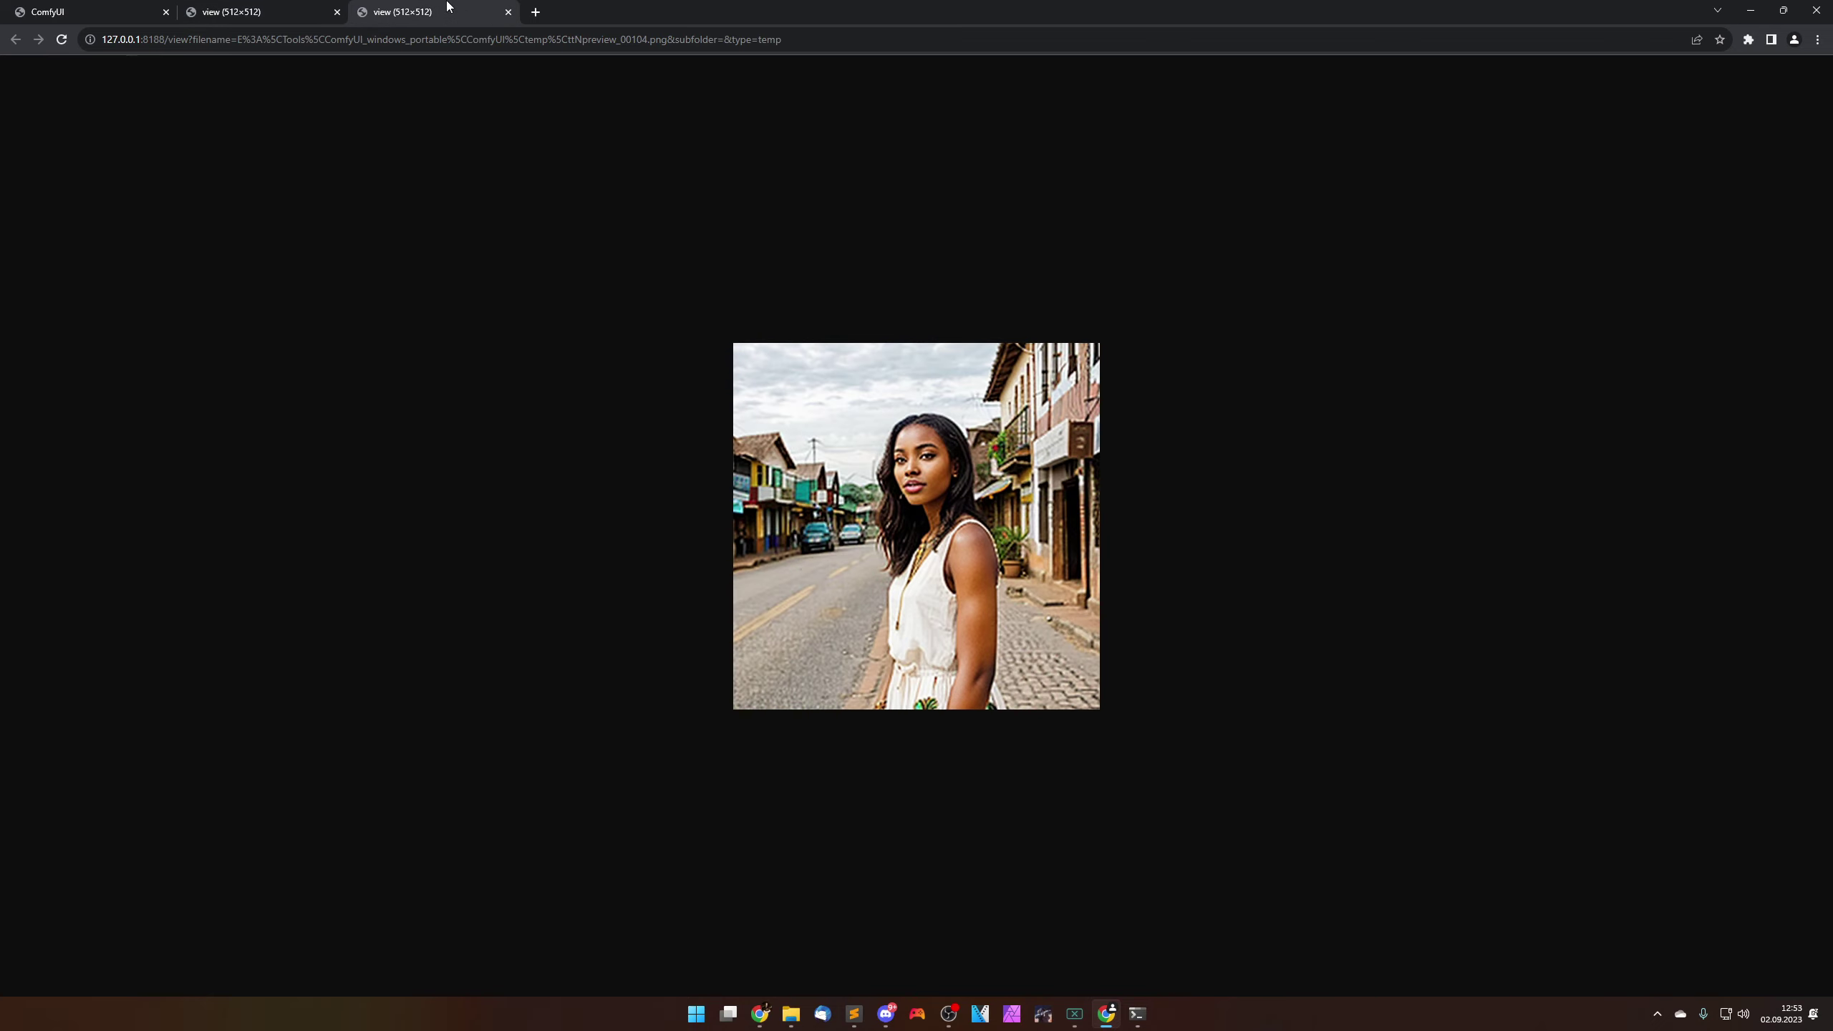
# Step: Switch back and forth between the indian and african branch images to examine differences in the woman and street background
pyautogui.click(302, 7)
pyautogui.click(442, 7)
pyautogui.click(314, 8)
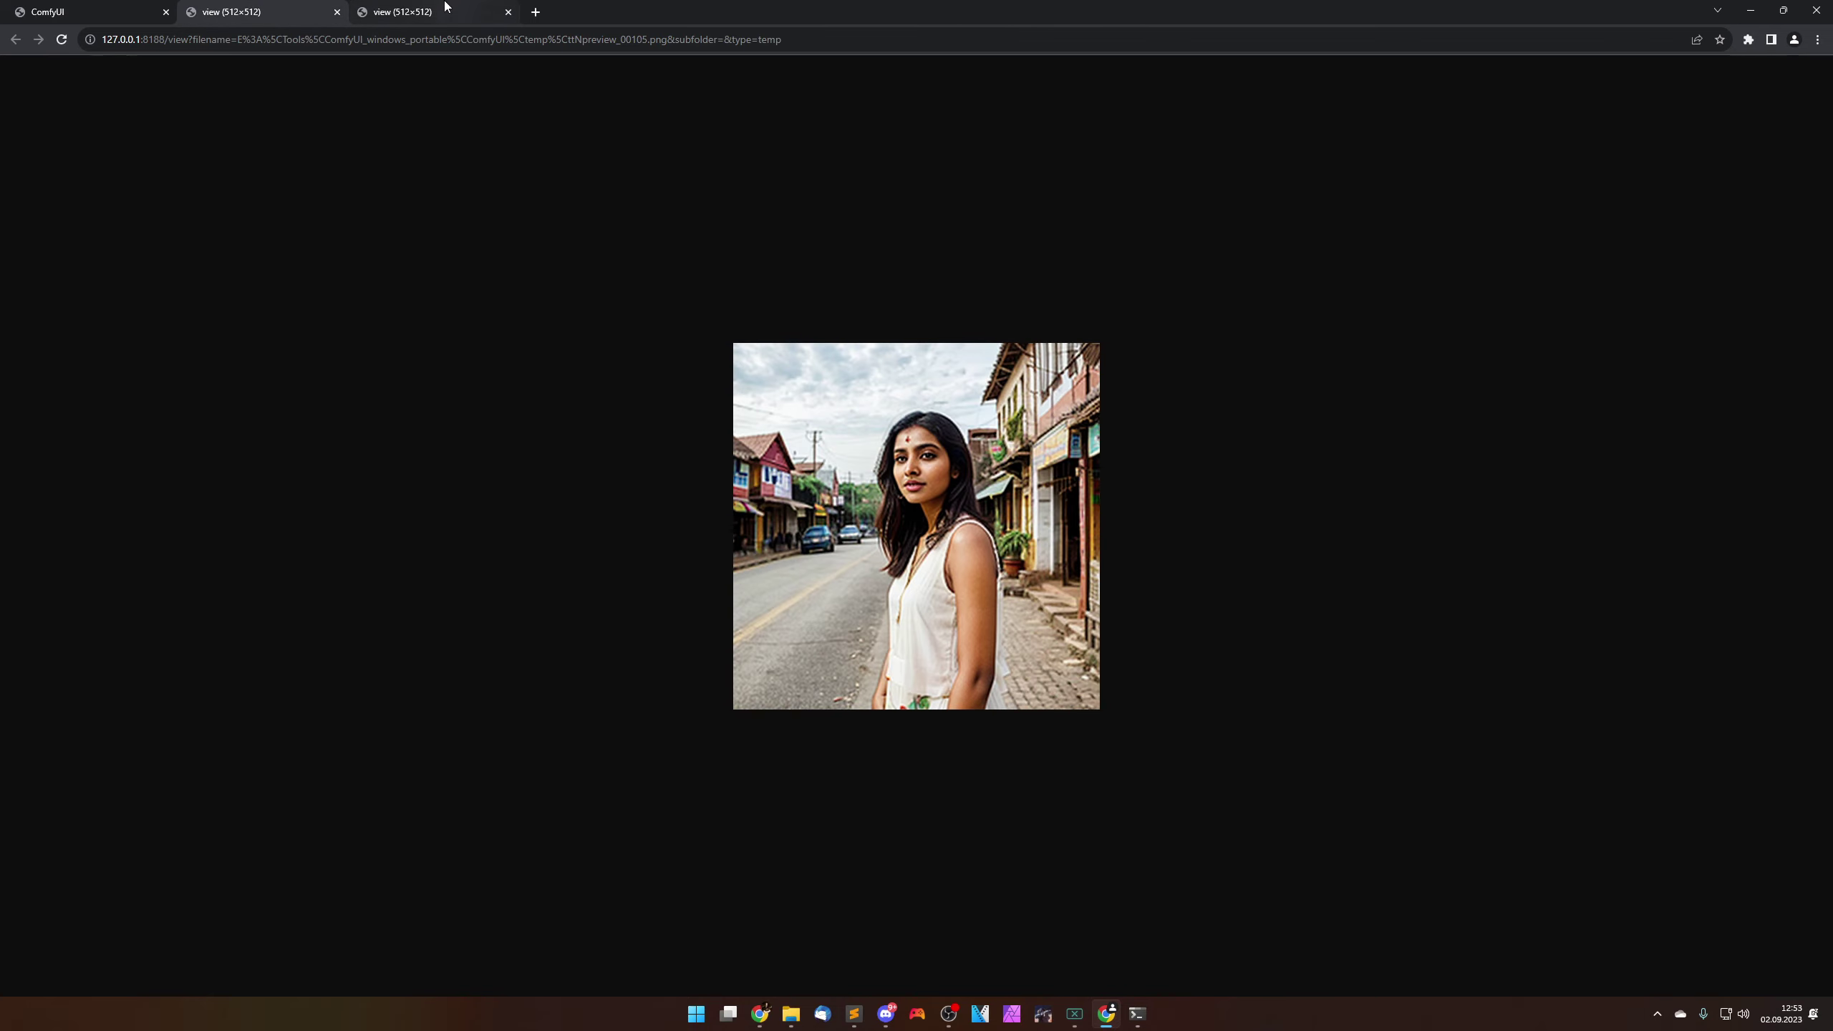
pyautogui.click(445, 7)
pyautogui.click(294, 7)
pyautogui.click(415, 7)
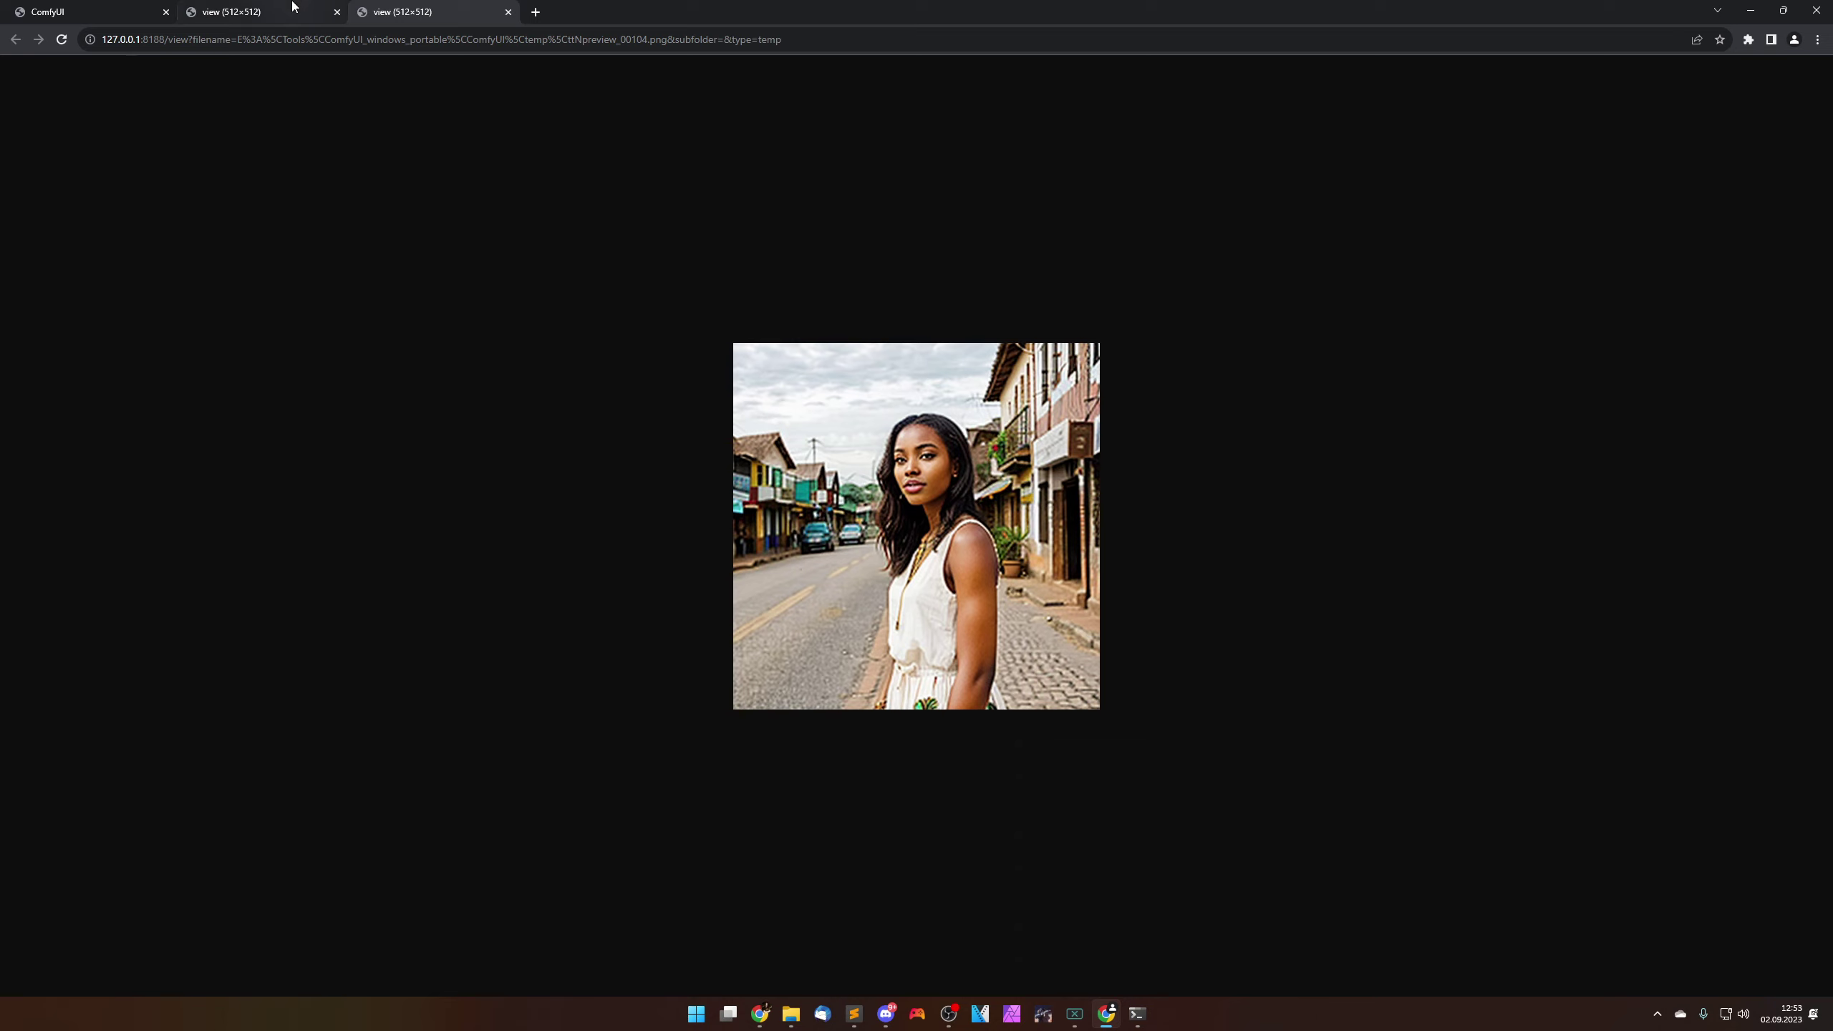
pyautogui.click(293, 7)
# Step: Open the image generated by the asian branch's pipeKSamplerAdvanced node in its own browser tab
pyautogui.click(85, 9)
pyautogui.moveTo(695, 825); pyautogui.dragTo(740, 630)
pyautogui.rightClick(911, 699)
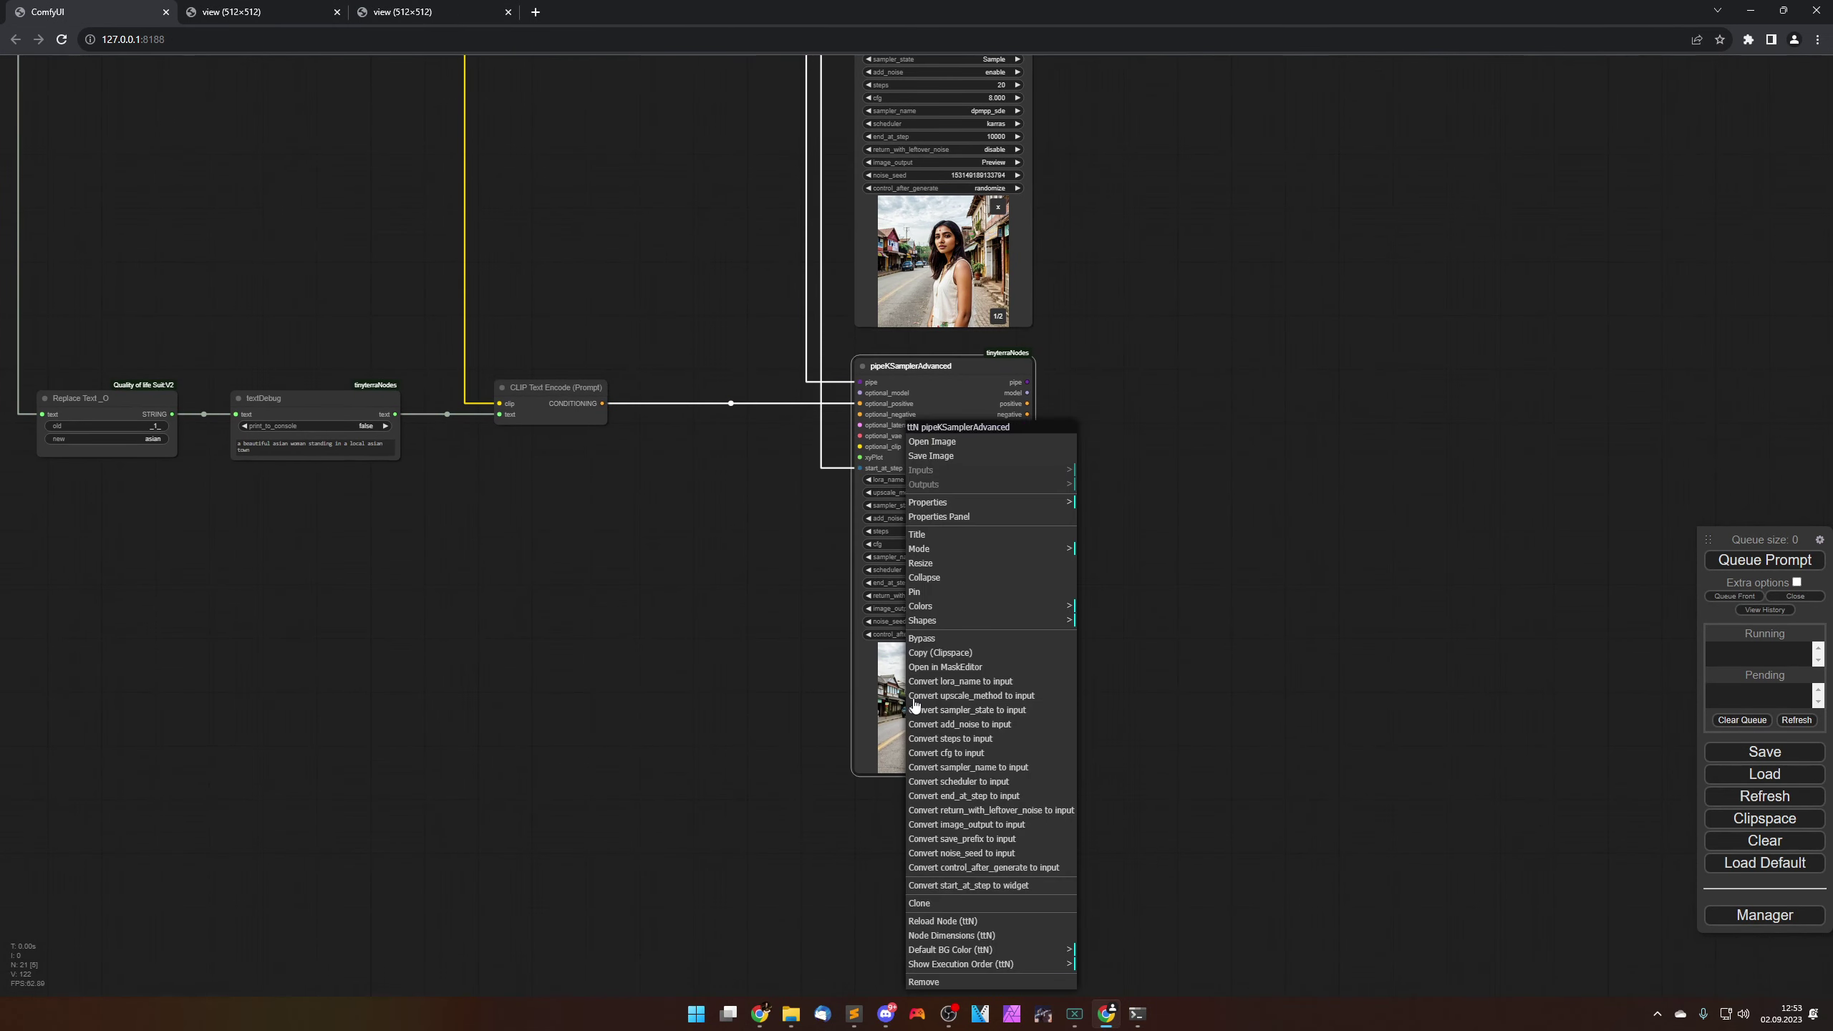
pyautogui.click(937, 454)
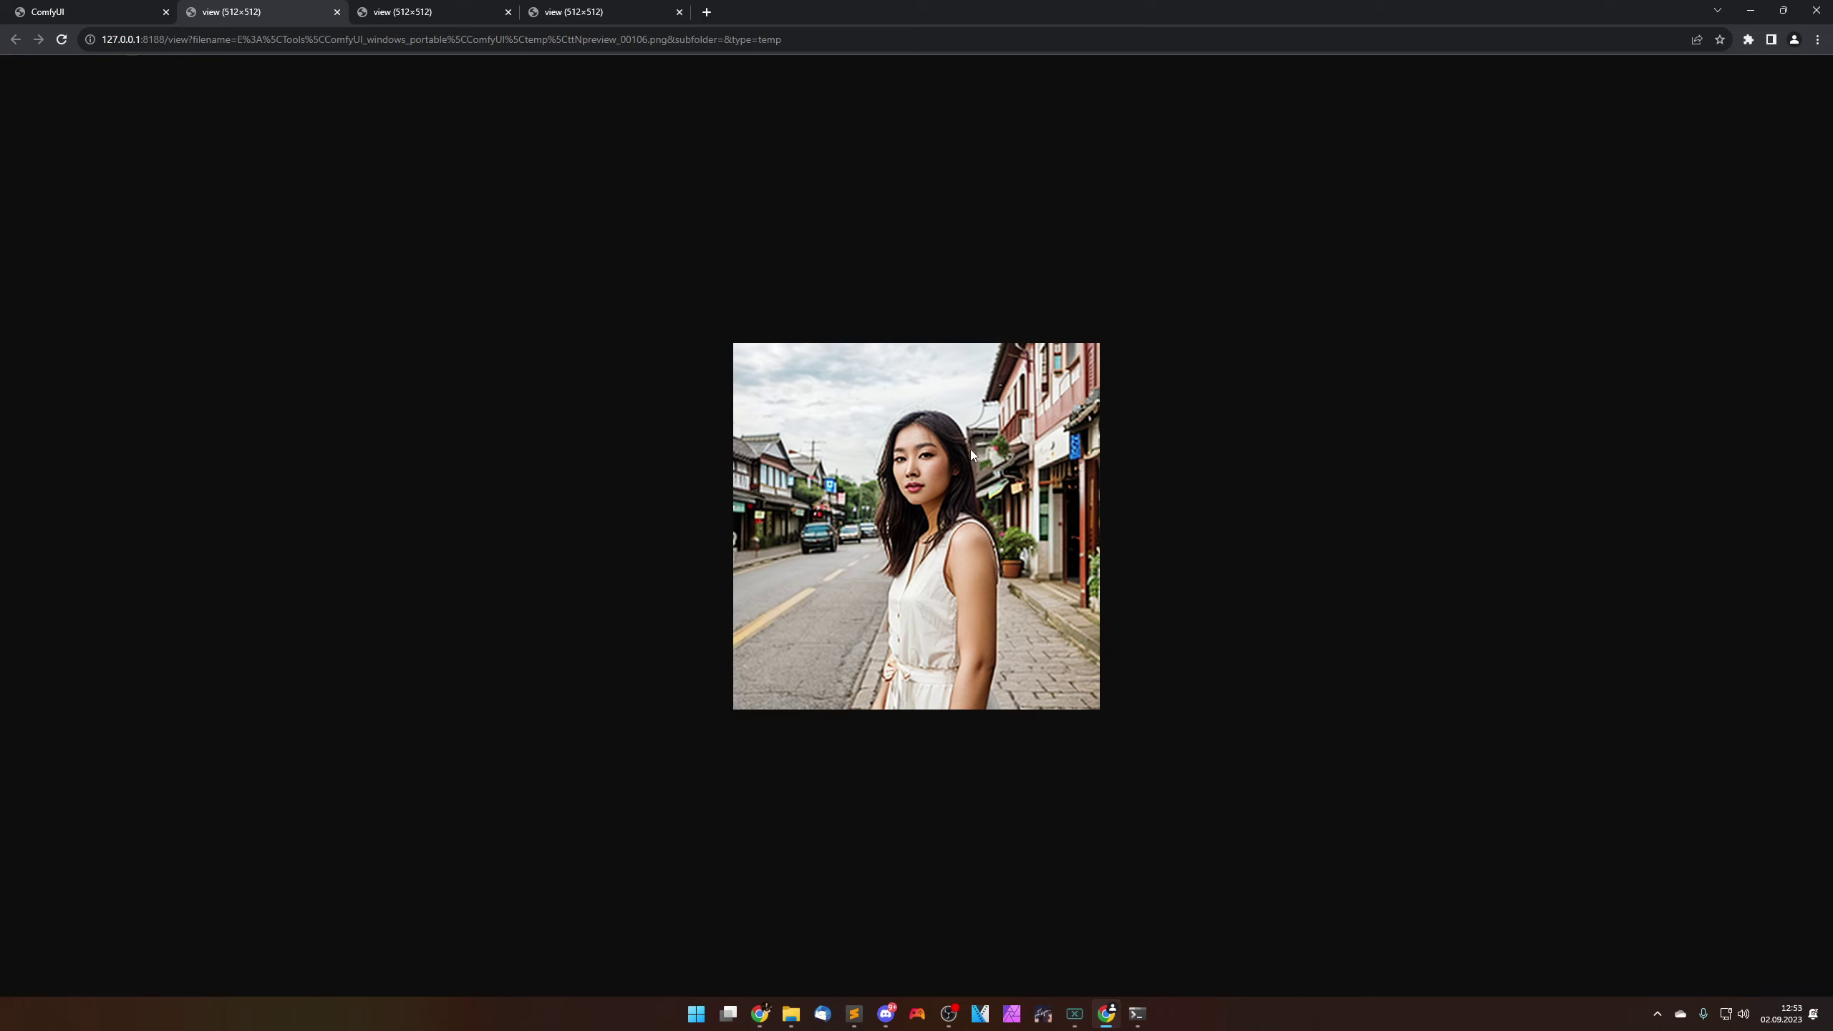
# Step: Compare the asian, indian and african branch images by cycling through the three open image views
pyautogui.click(436, 10)
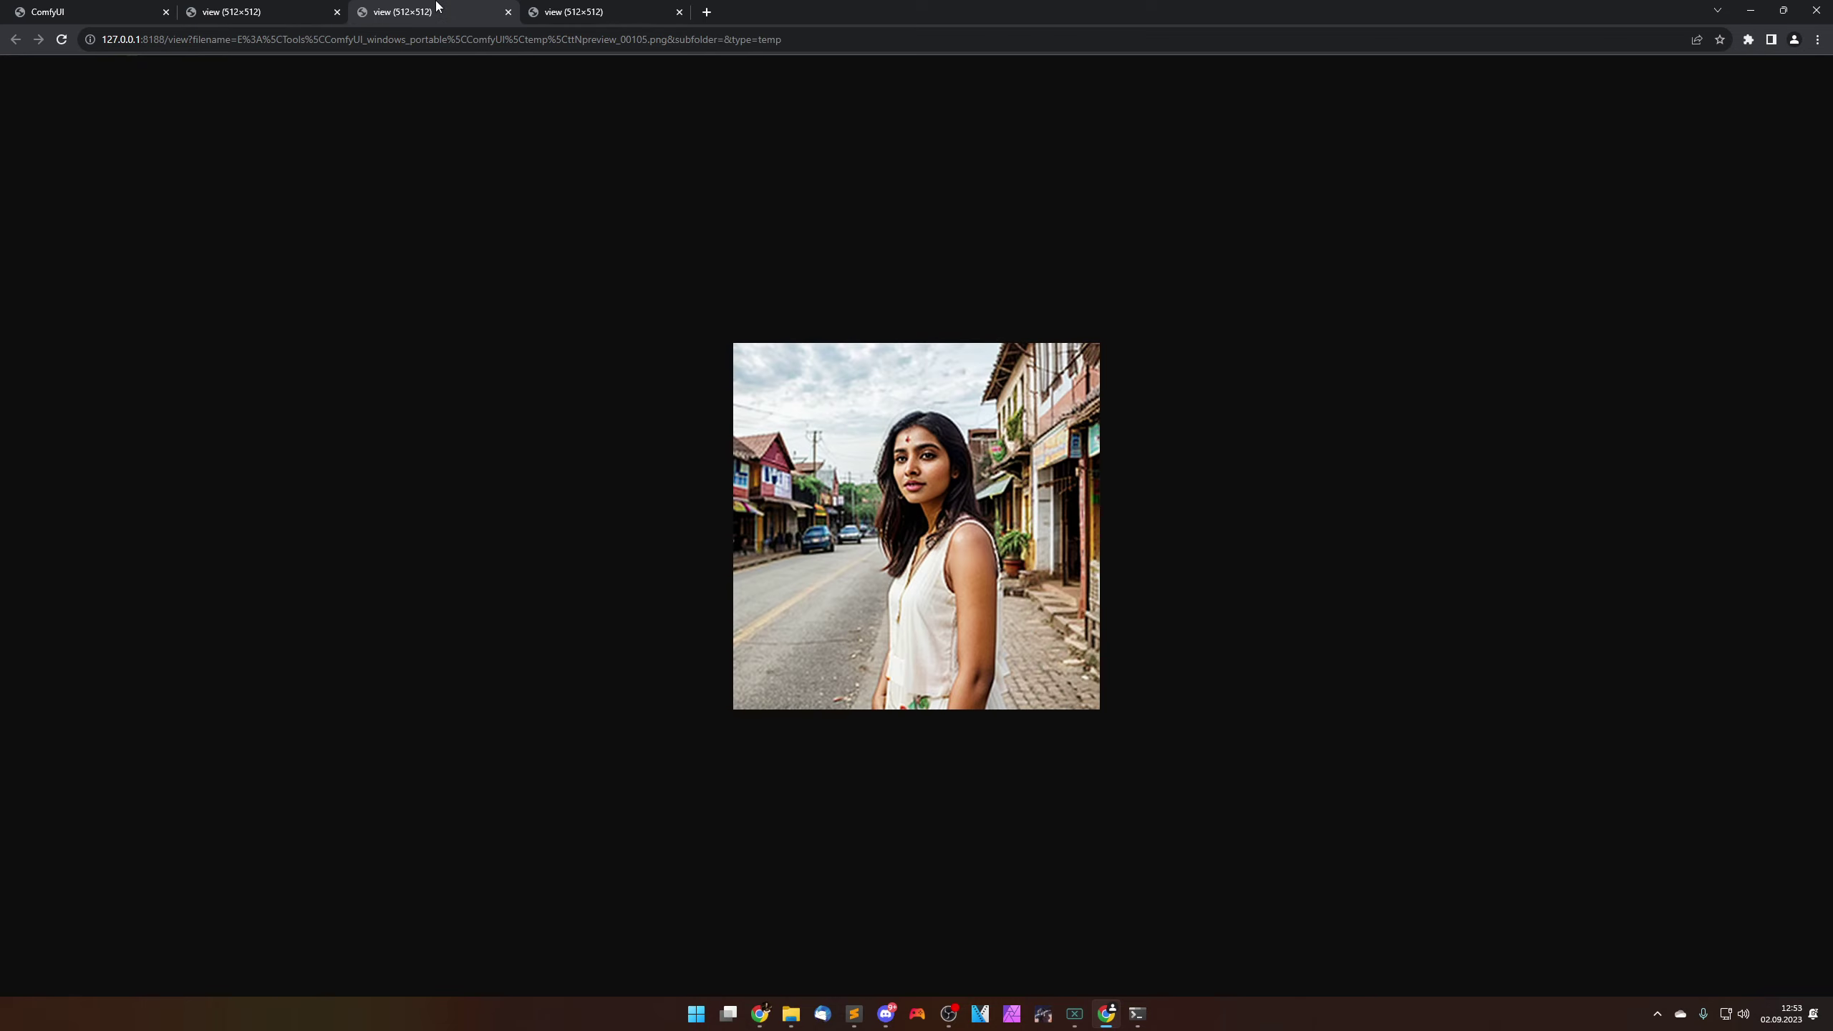
pyautogui.click(342, 7)
pyautogui.click(606, 10)
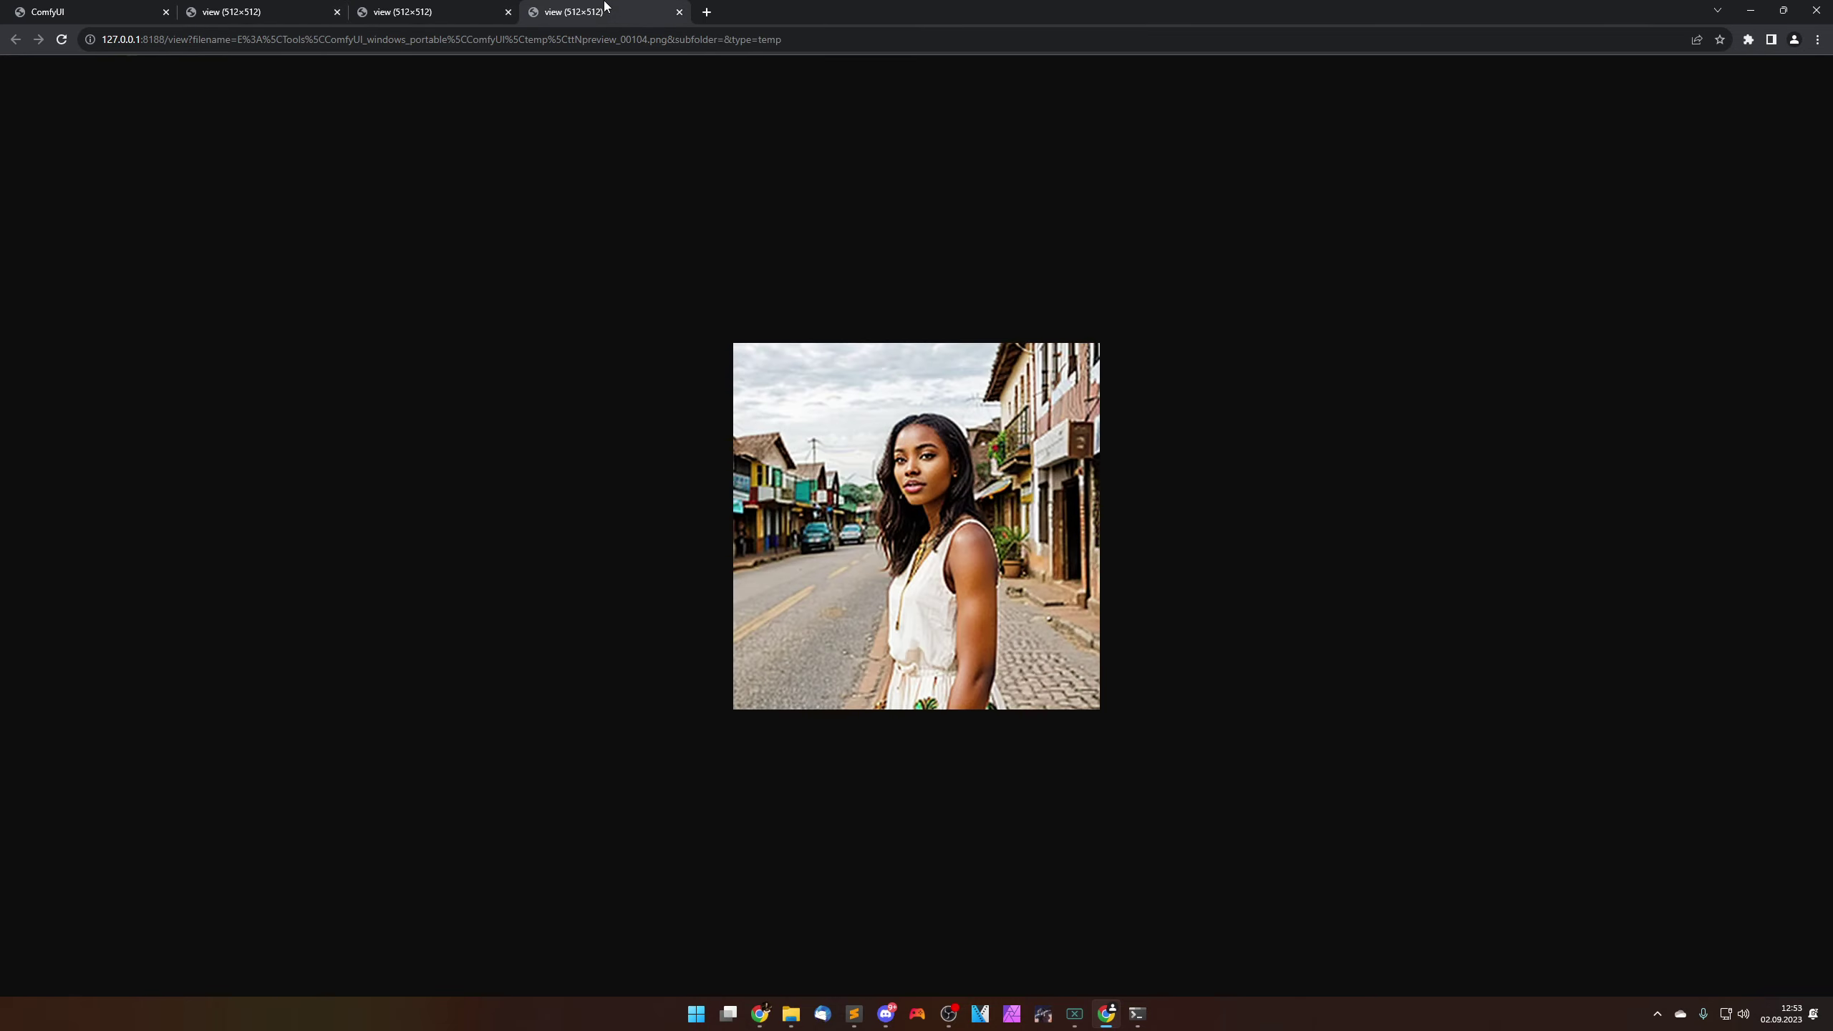
pyautogui.click(454, 6)
pyautogui.click(295, 10)
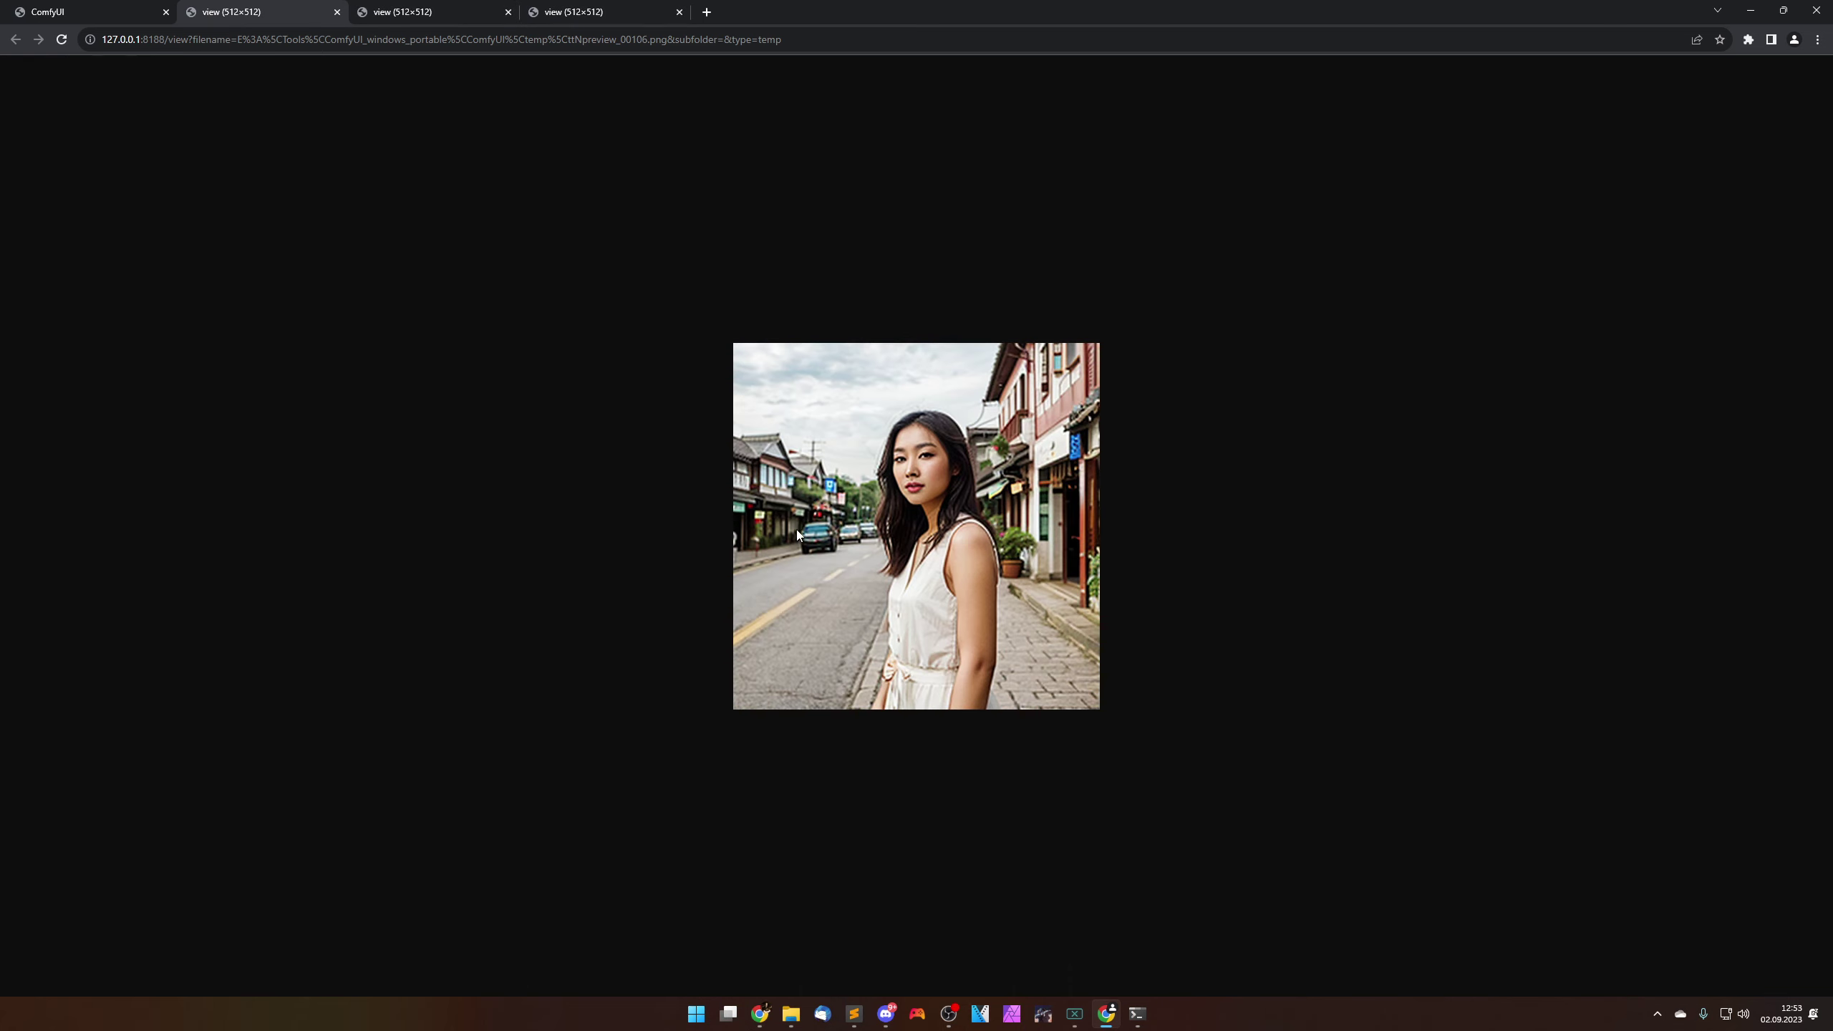
pyautogui.click(446, 8)
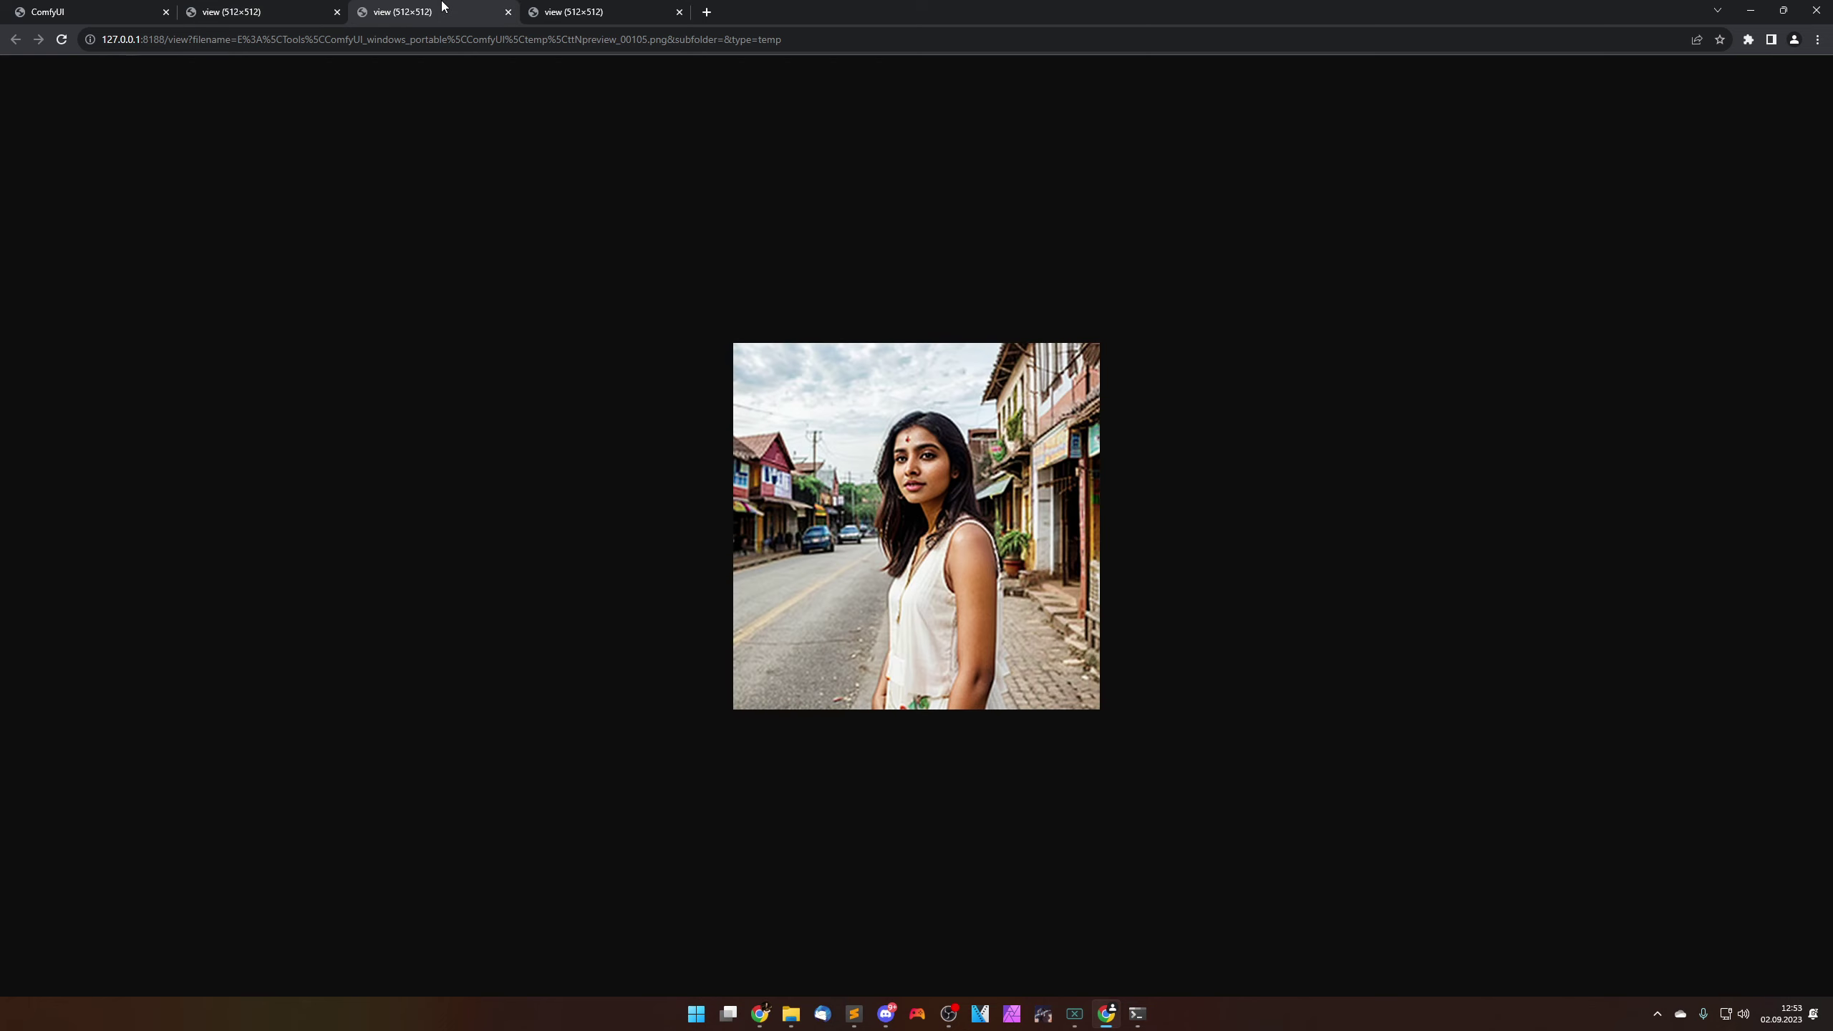
pyautogui.click(635, 9)
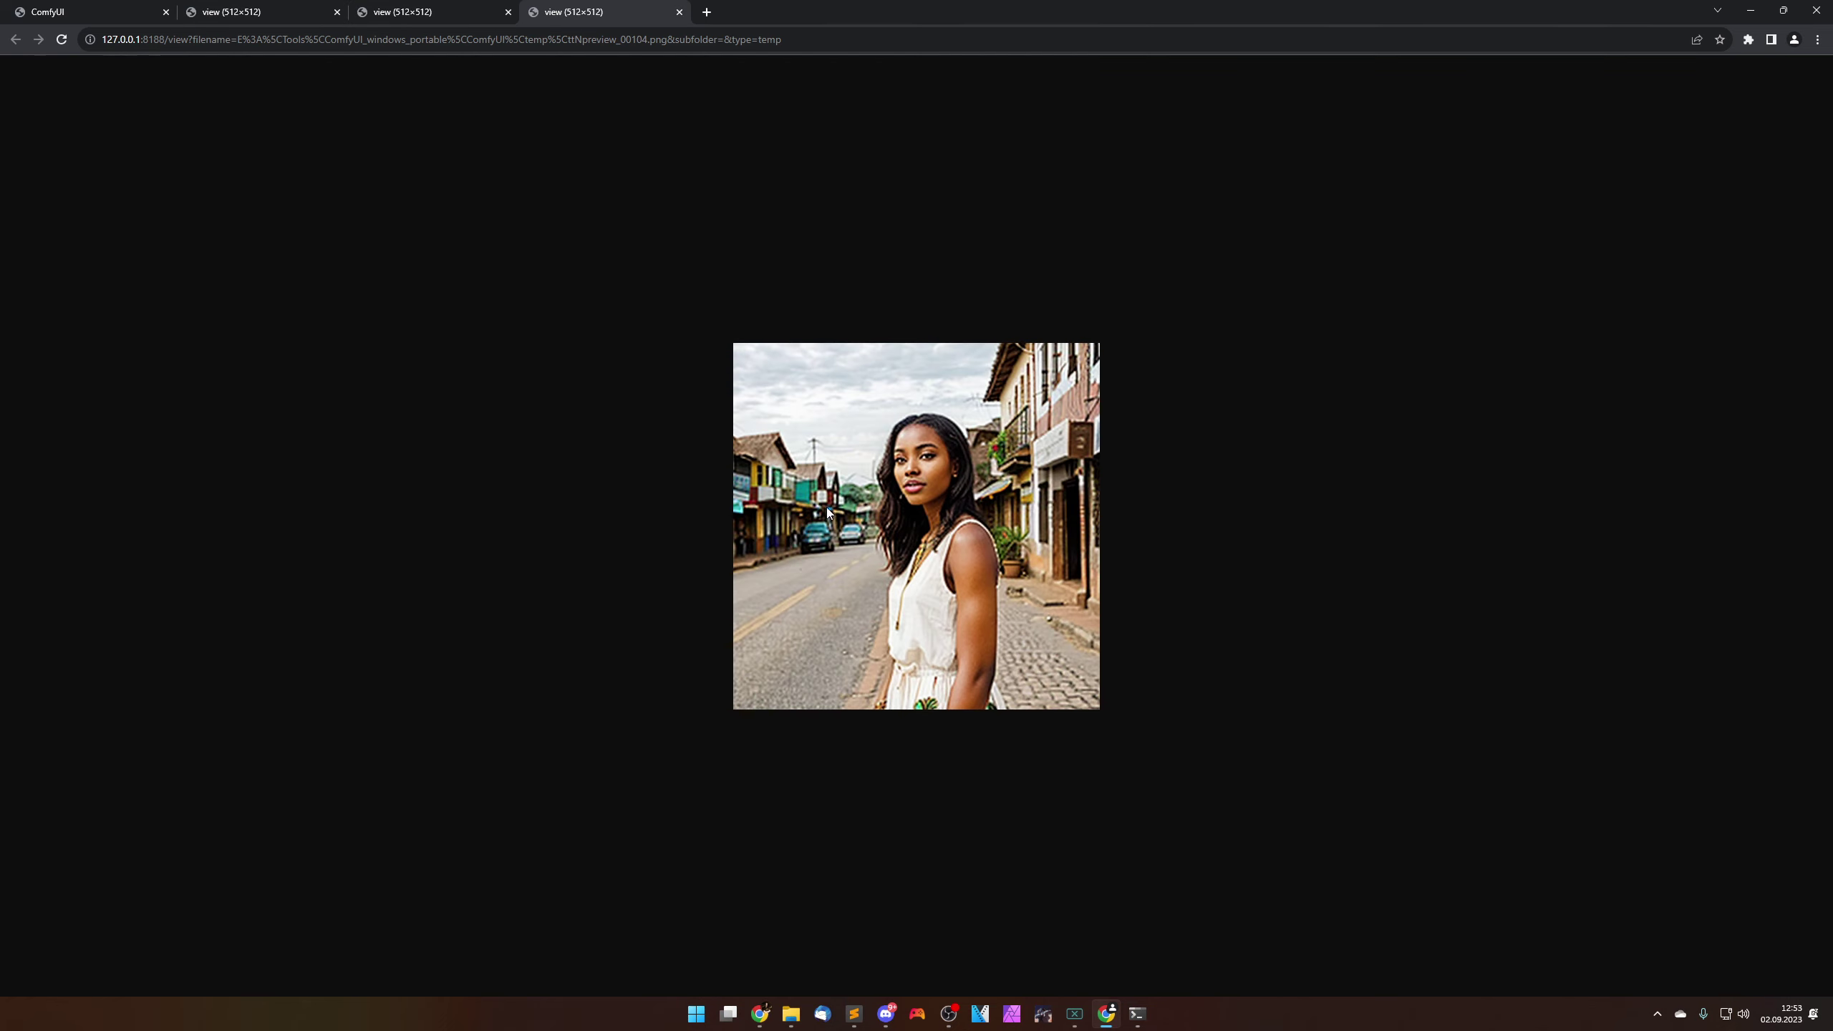
# Step: Look through the other generated image previews, then close all three preview tabs to return to the workflow
pyautogui.click(436, 9)
pyautogui.click(257, 9)
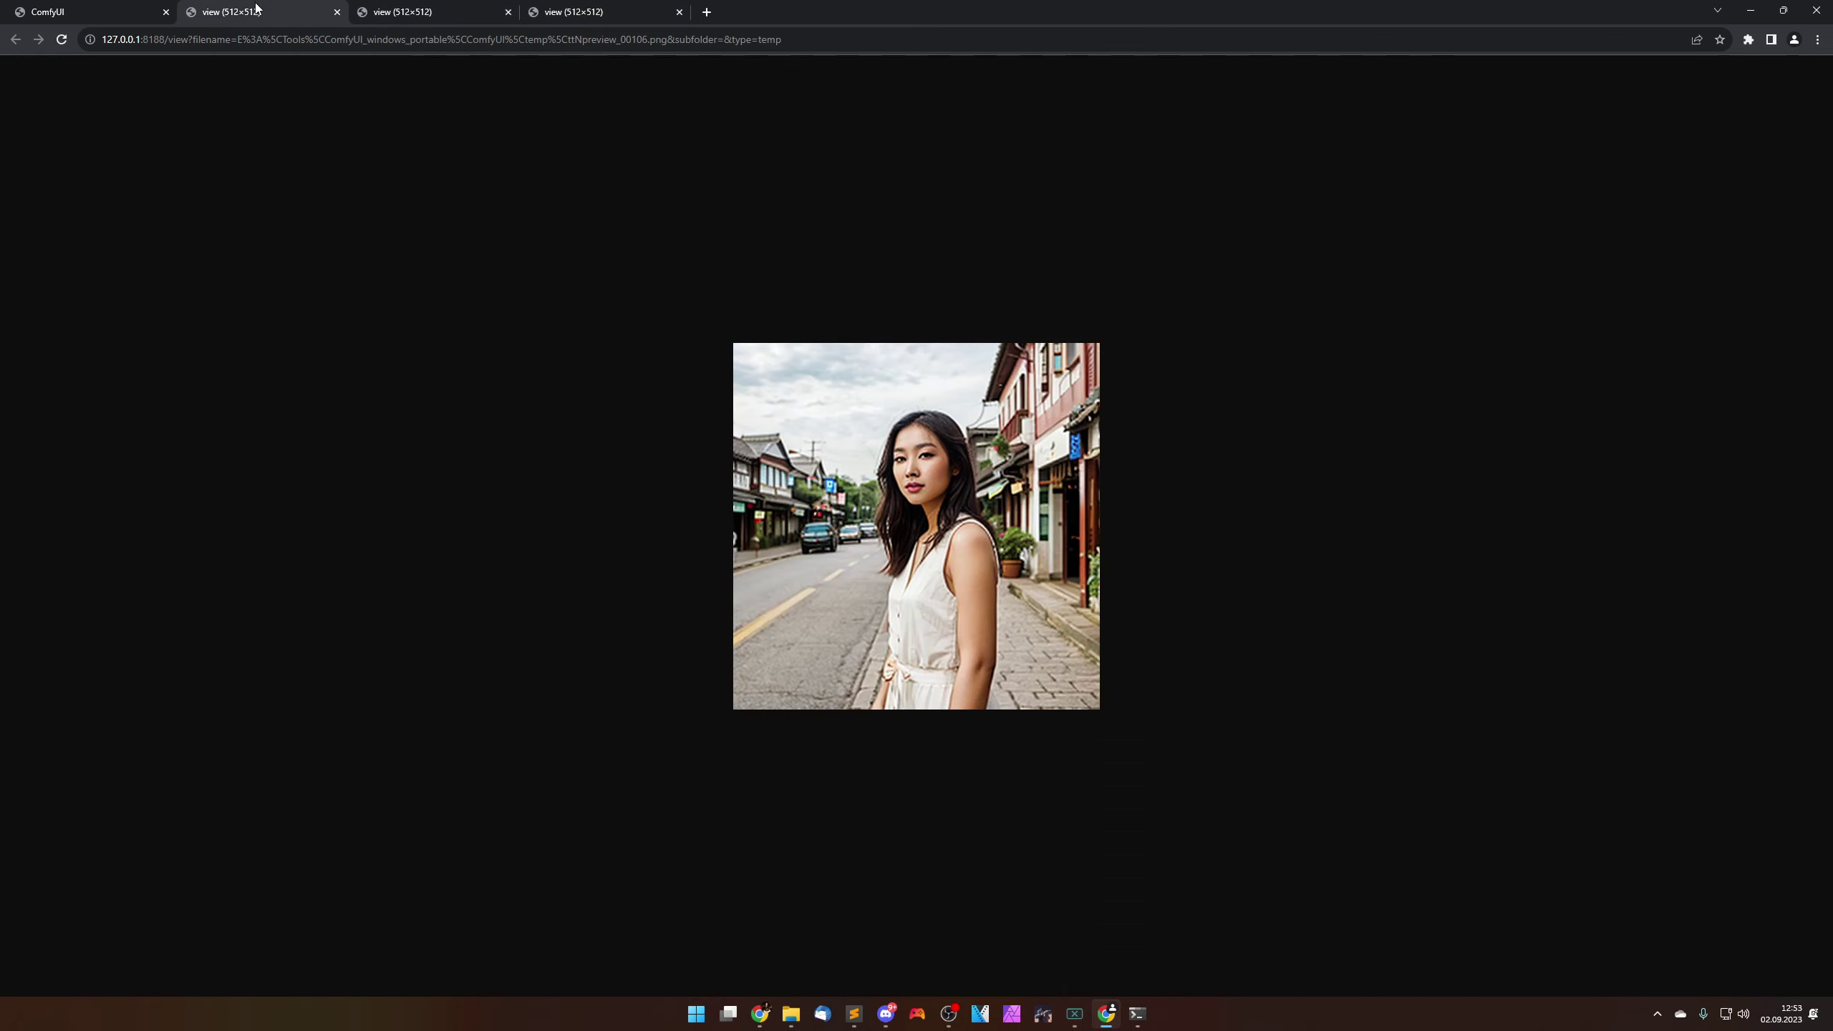
pyautogui.hotkey('ctrl', 'w')
pyautogui.hotkey('ctrl', 'w')
pyautogui.hotkey('ctrl', 'w')
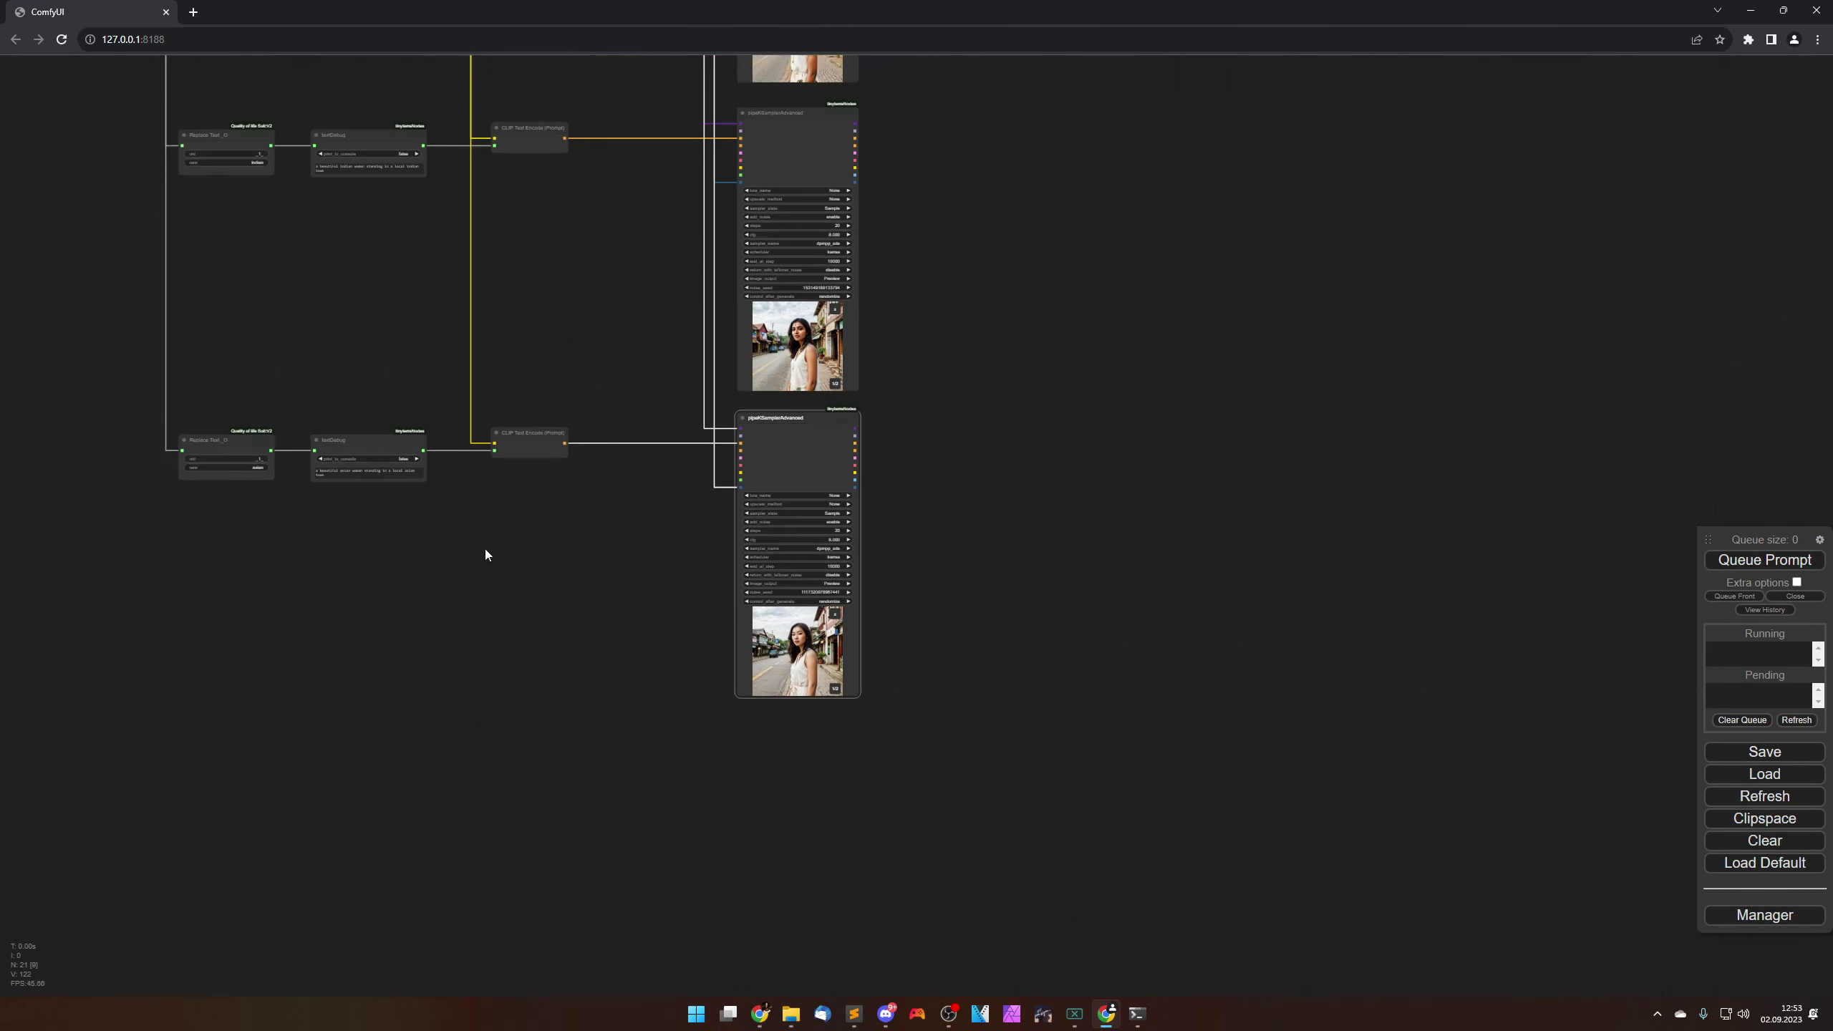
# Step: Align the first-row final pipeKSamplerAdvanced node horizontally with the pipeKSamplerAdvanced node below it
pyautogui.scroll(-2, 916, 462)
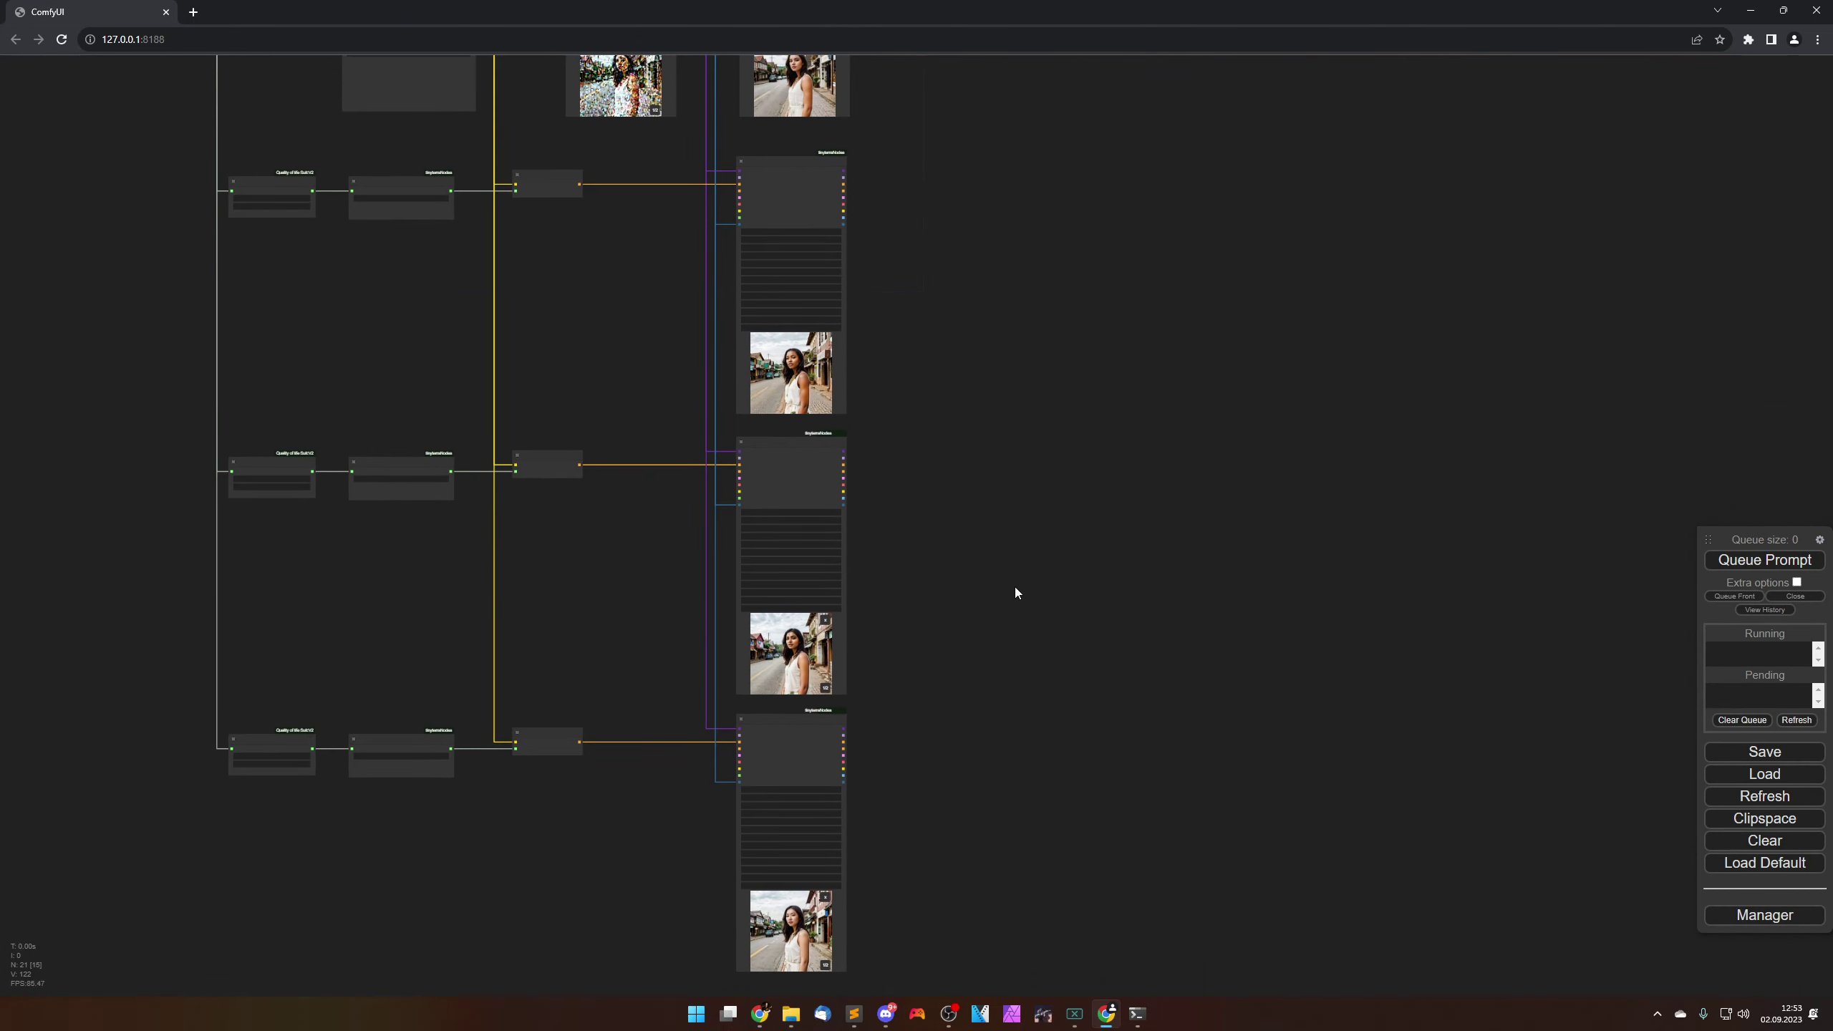
pyautogui.scroll(10, 993, 297)
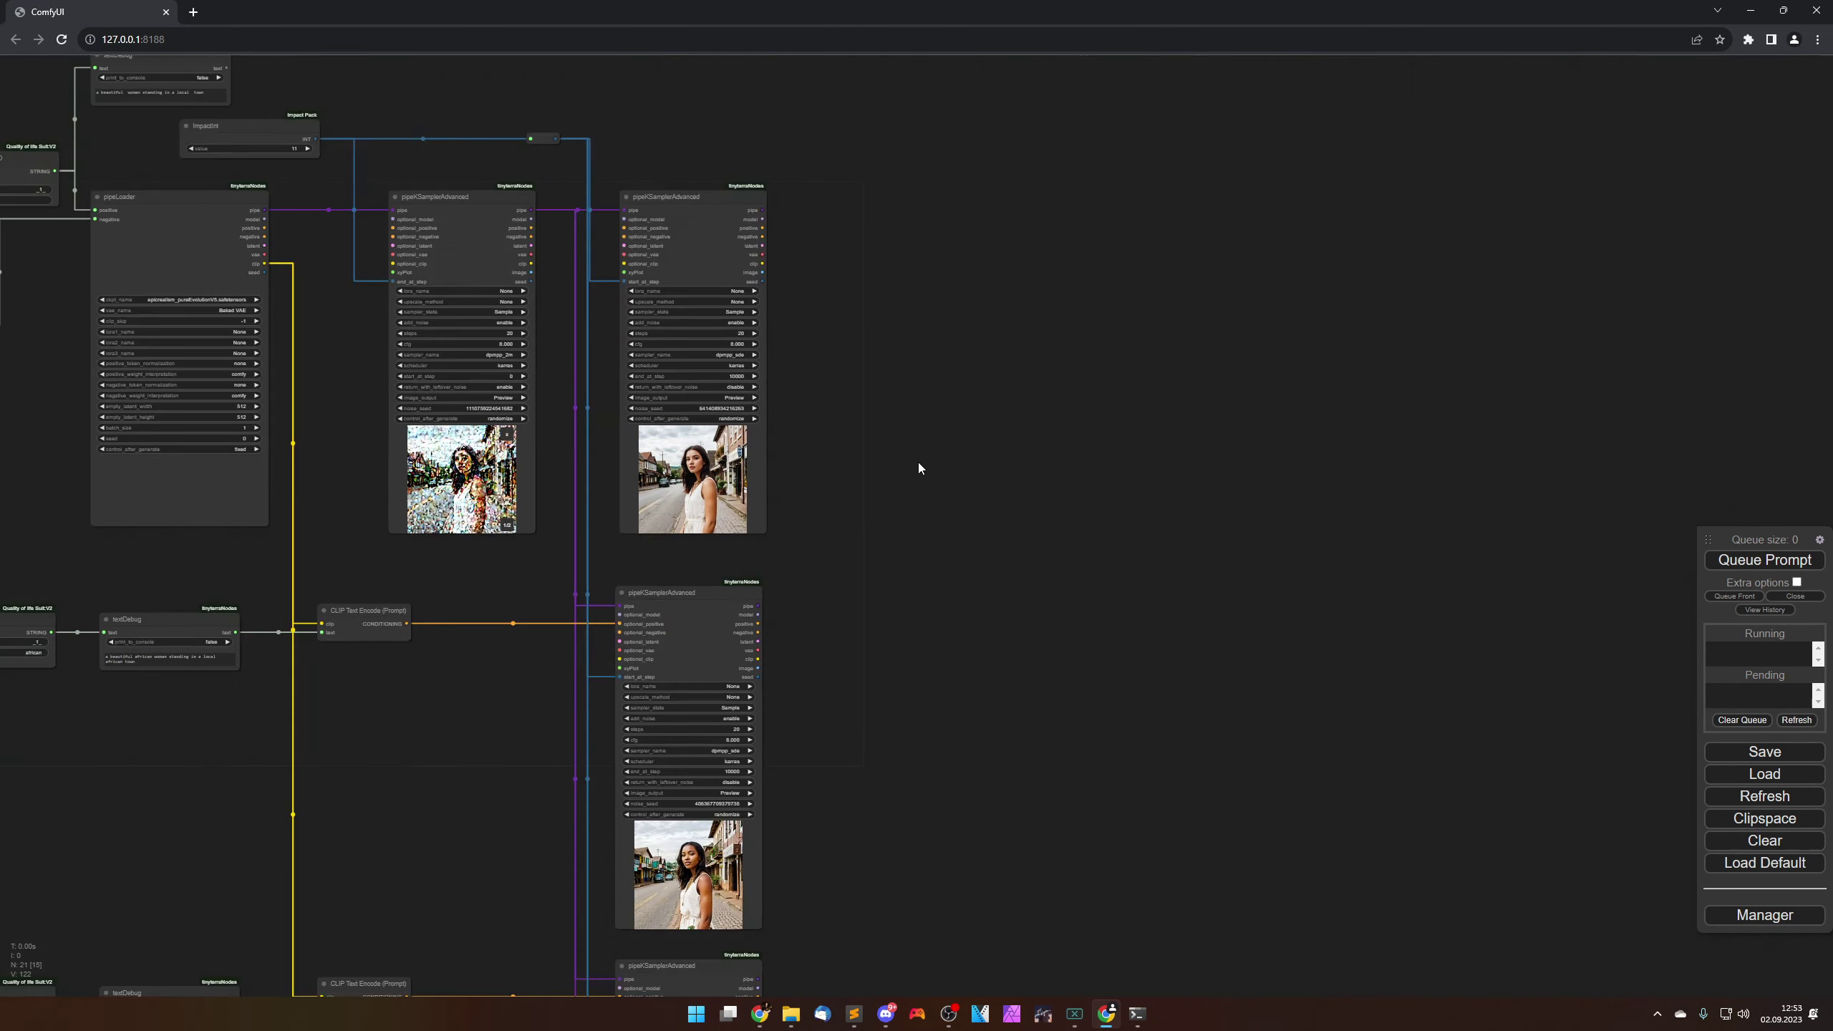
pyautogui.moveTo(845, 463); pyautogui.dragTo(1072, 683)
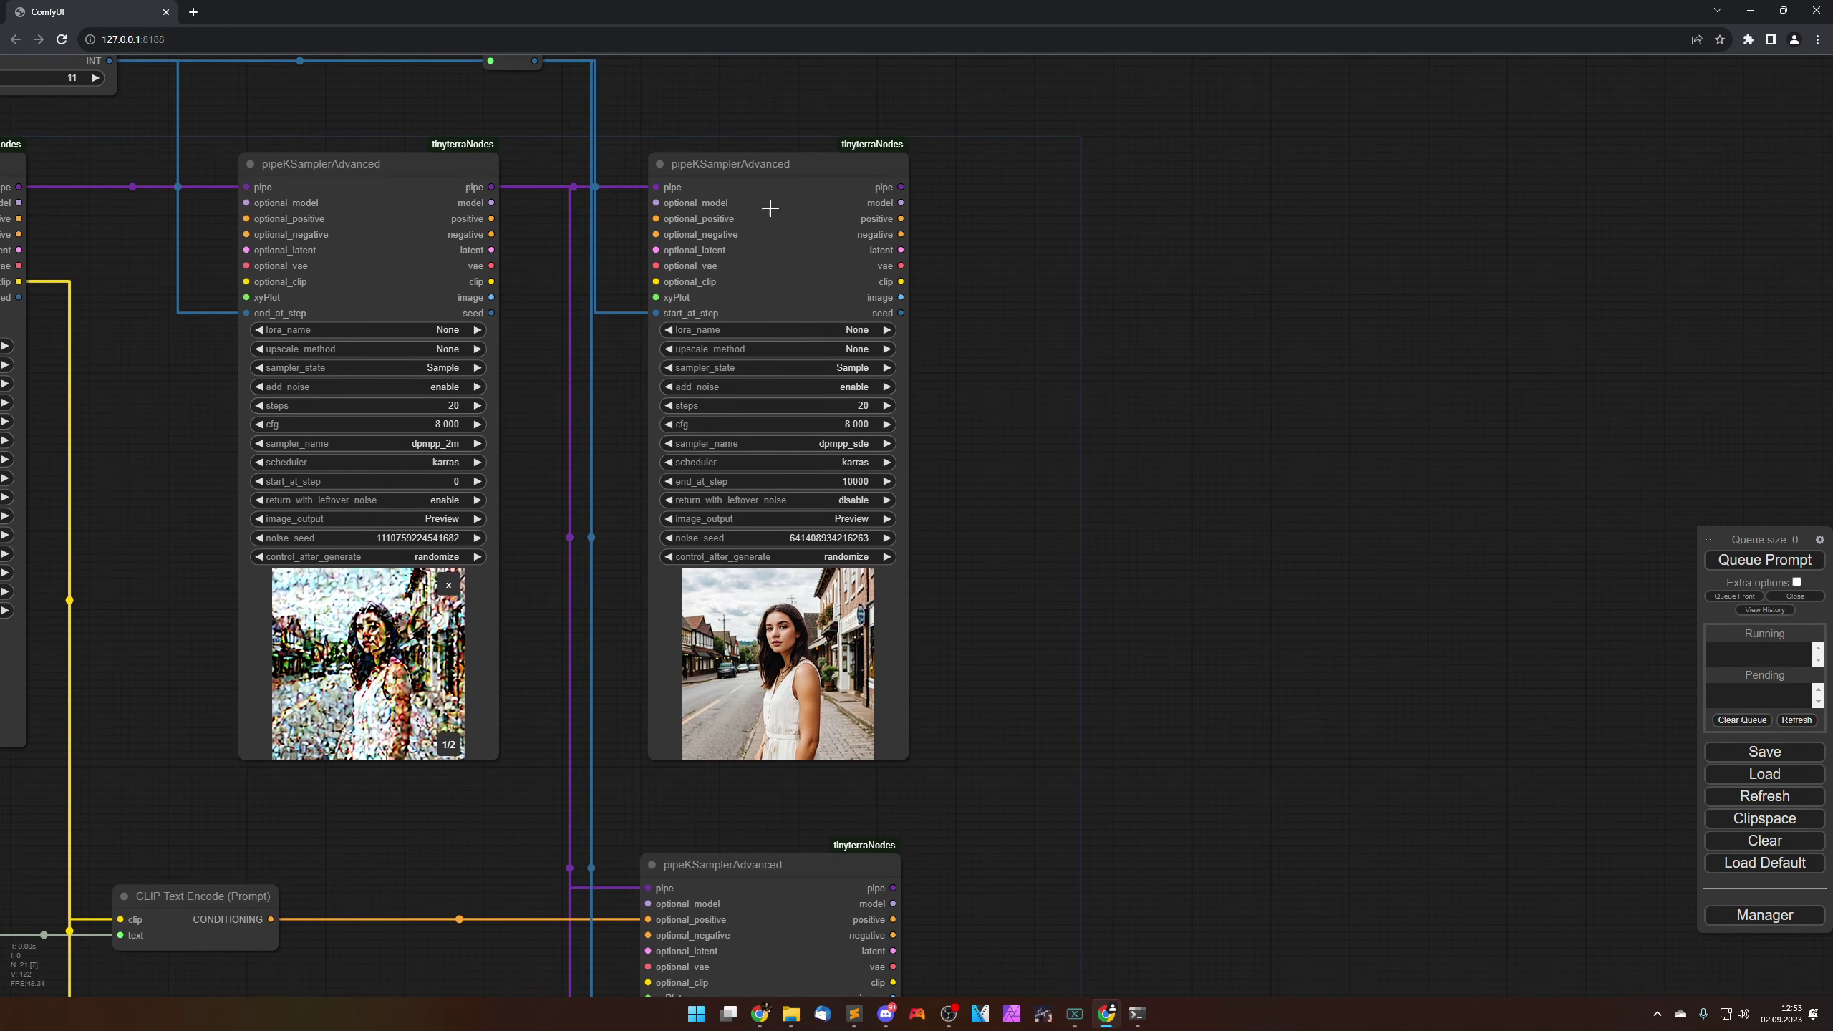
pyautogui.click(763, 163)
pyautogui.moveTo(763, 163); pyautogui.dragTo(756, 163)
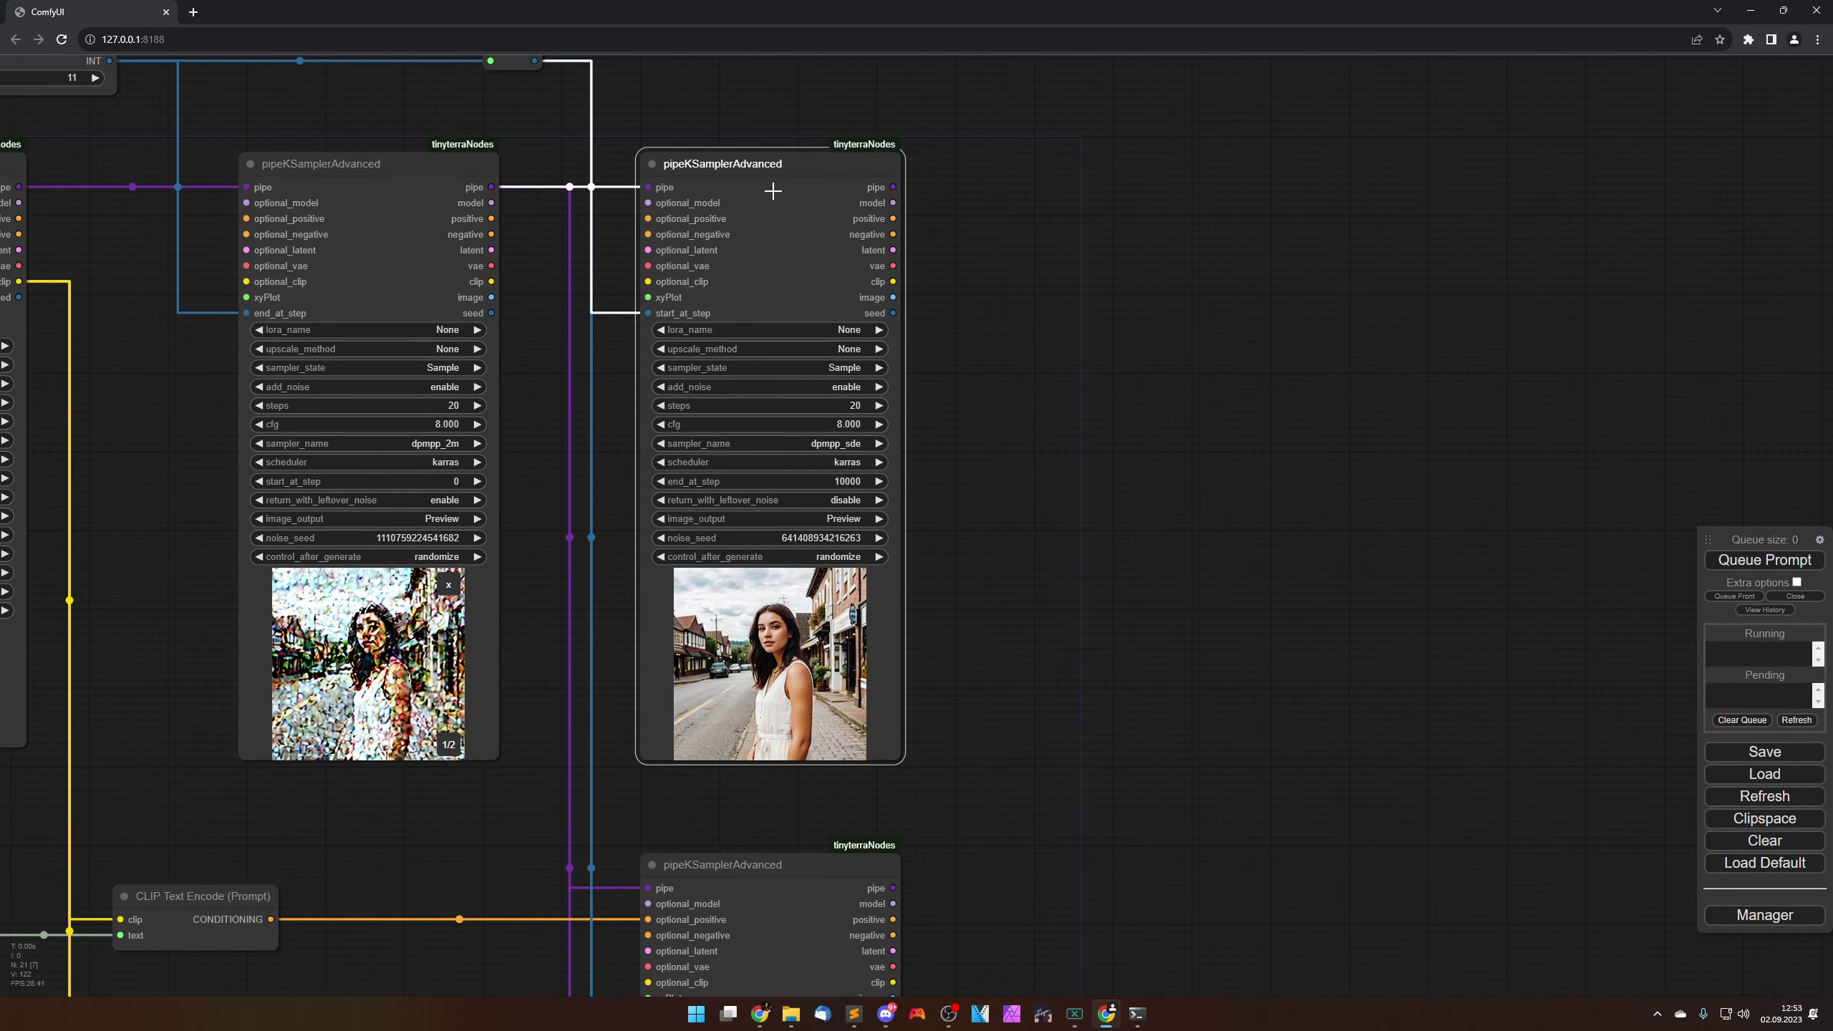
pyautogui.click(1100, 565)
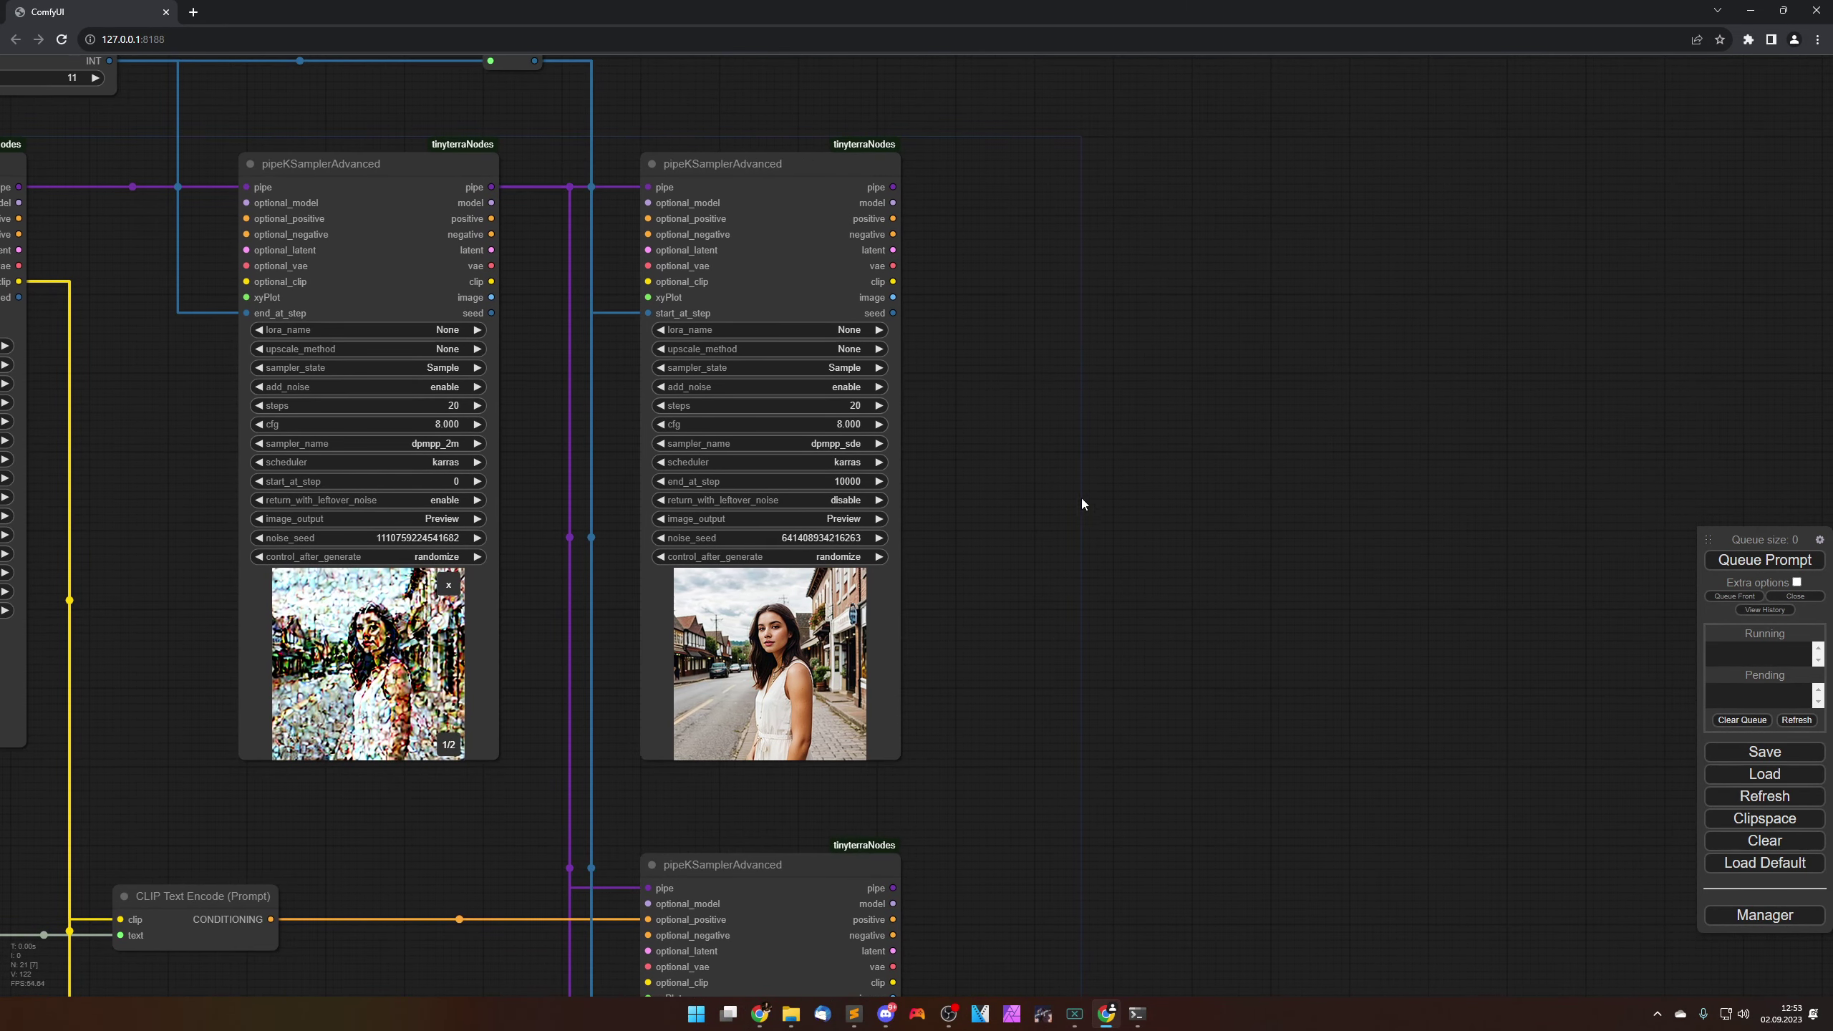
# Step: Add a ttN hiresfixScale node in the empty space beside the first-row final pipeKSamplerAdvanced node
pyautogui.doubleClick(1045, 346)
pyautogui.write('hi')
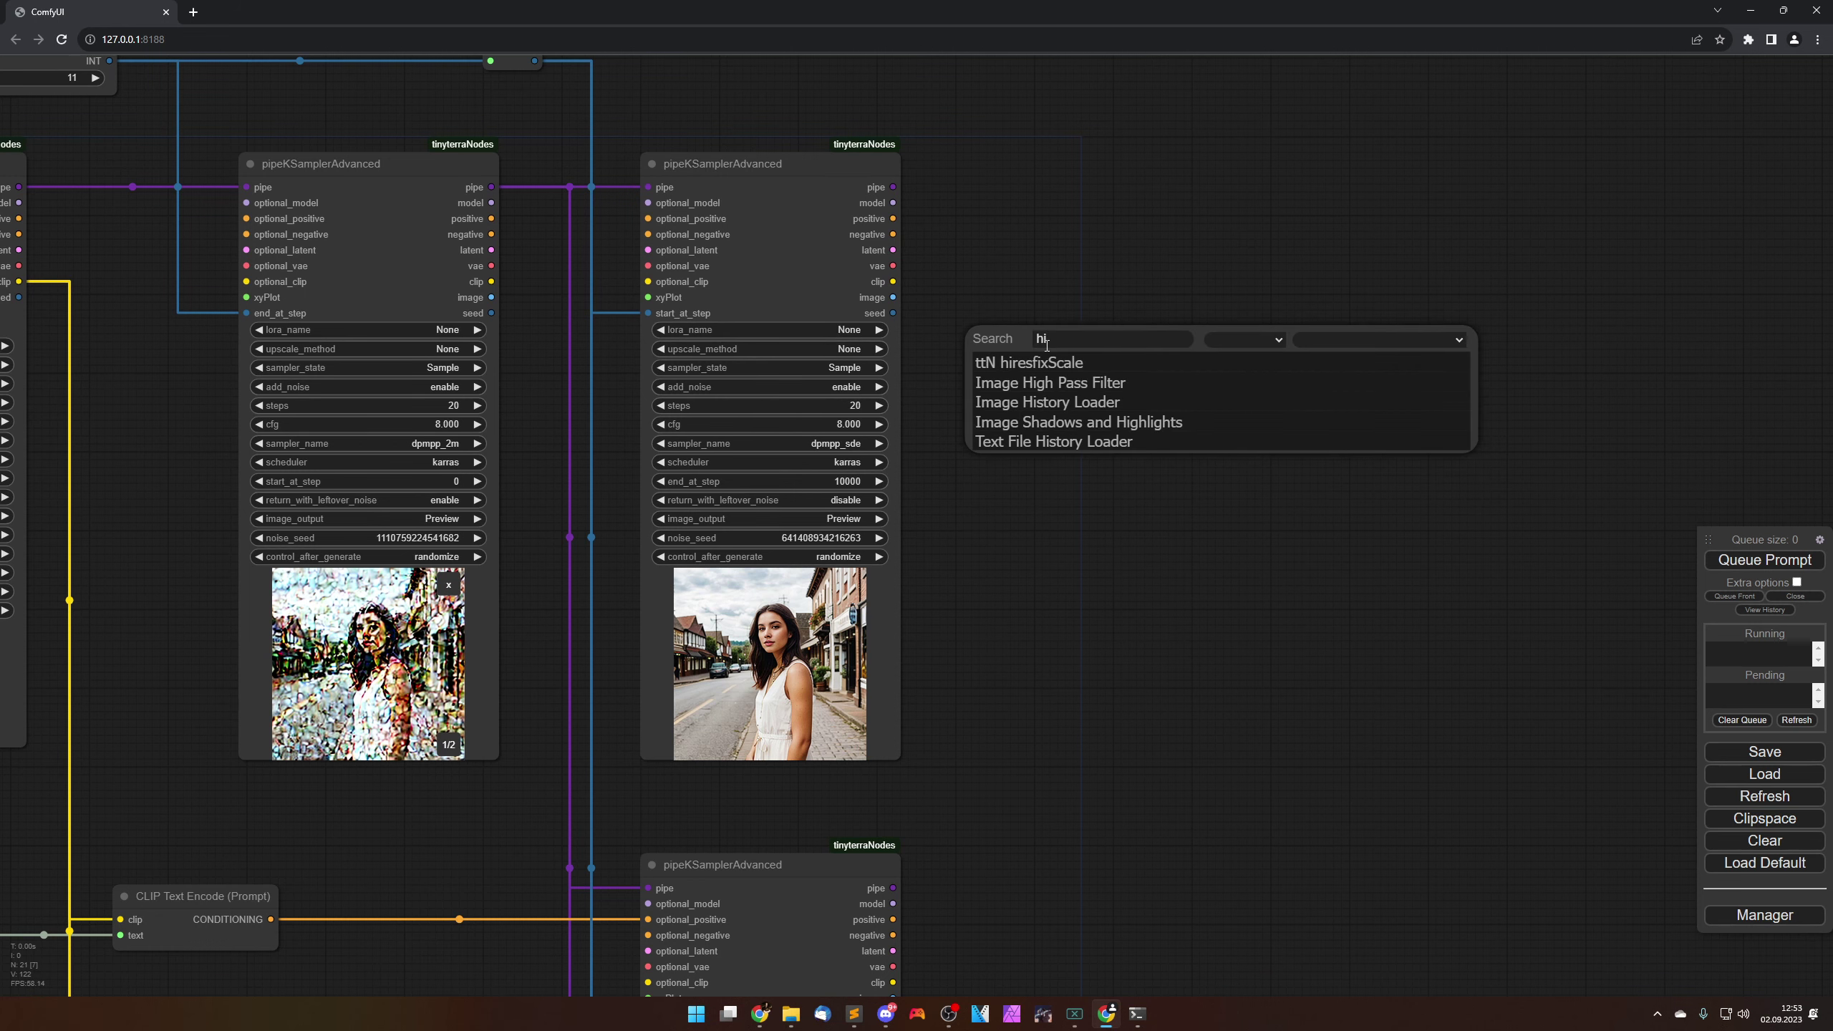
pyautogui.press('Down')
pyautogui.press('Return')
pyautogui.scroll(4, 1389, 545)
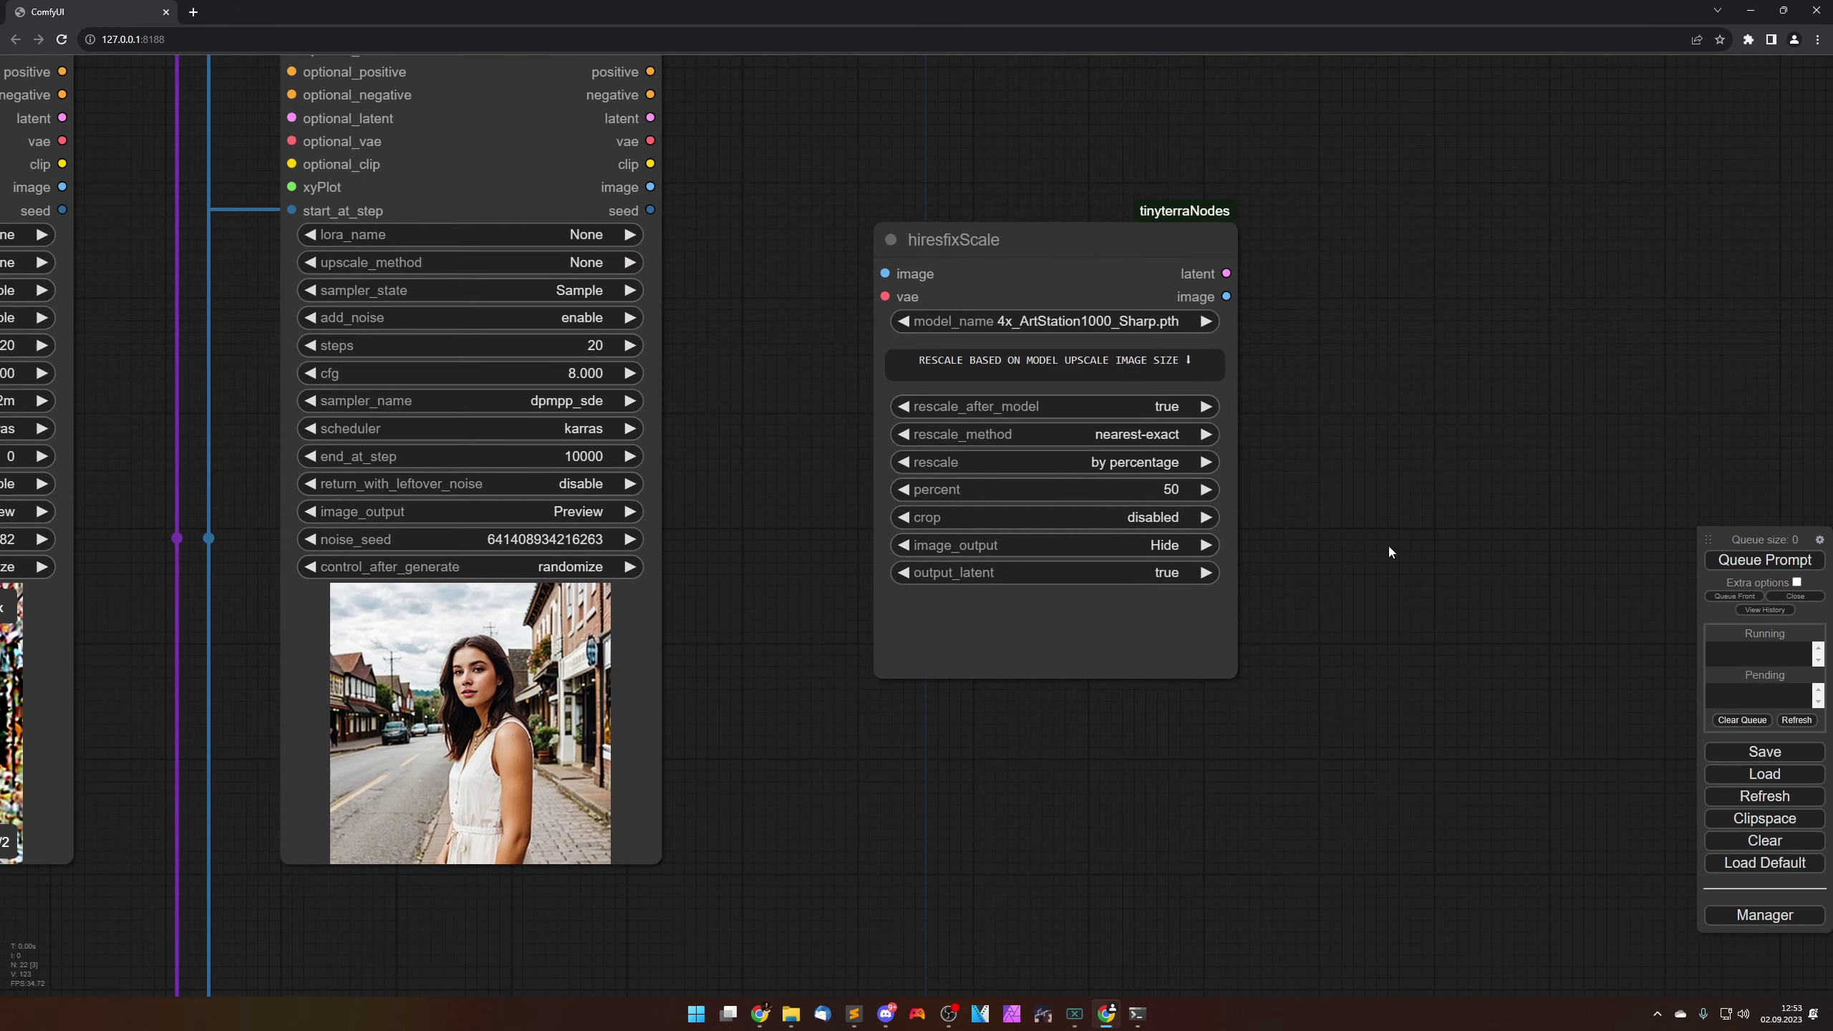
# Step: Set hiresfixScale to rescale to Width/Height, with width 1080 and height 1080
pyautogui.click(1180, 465)
pyautogui.click(1185, 482)
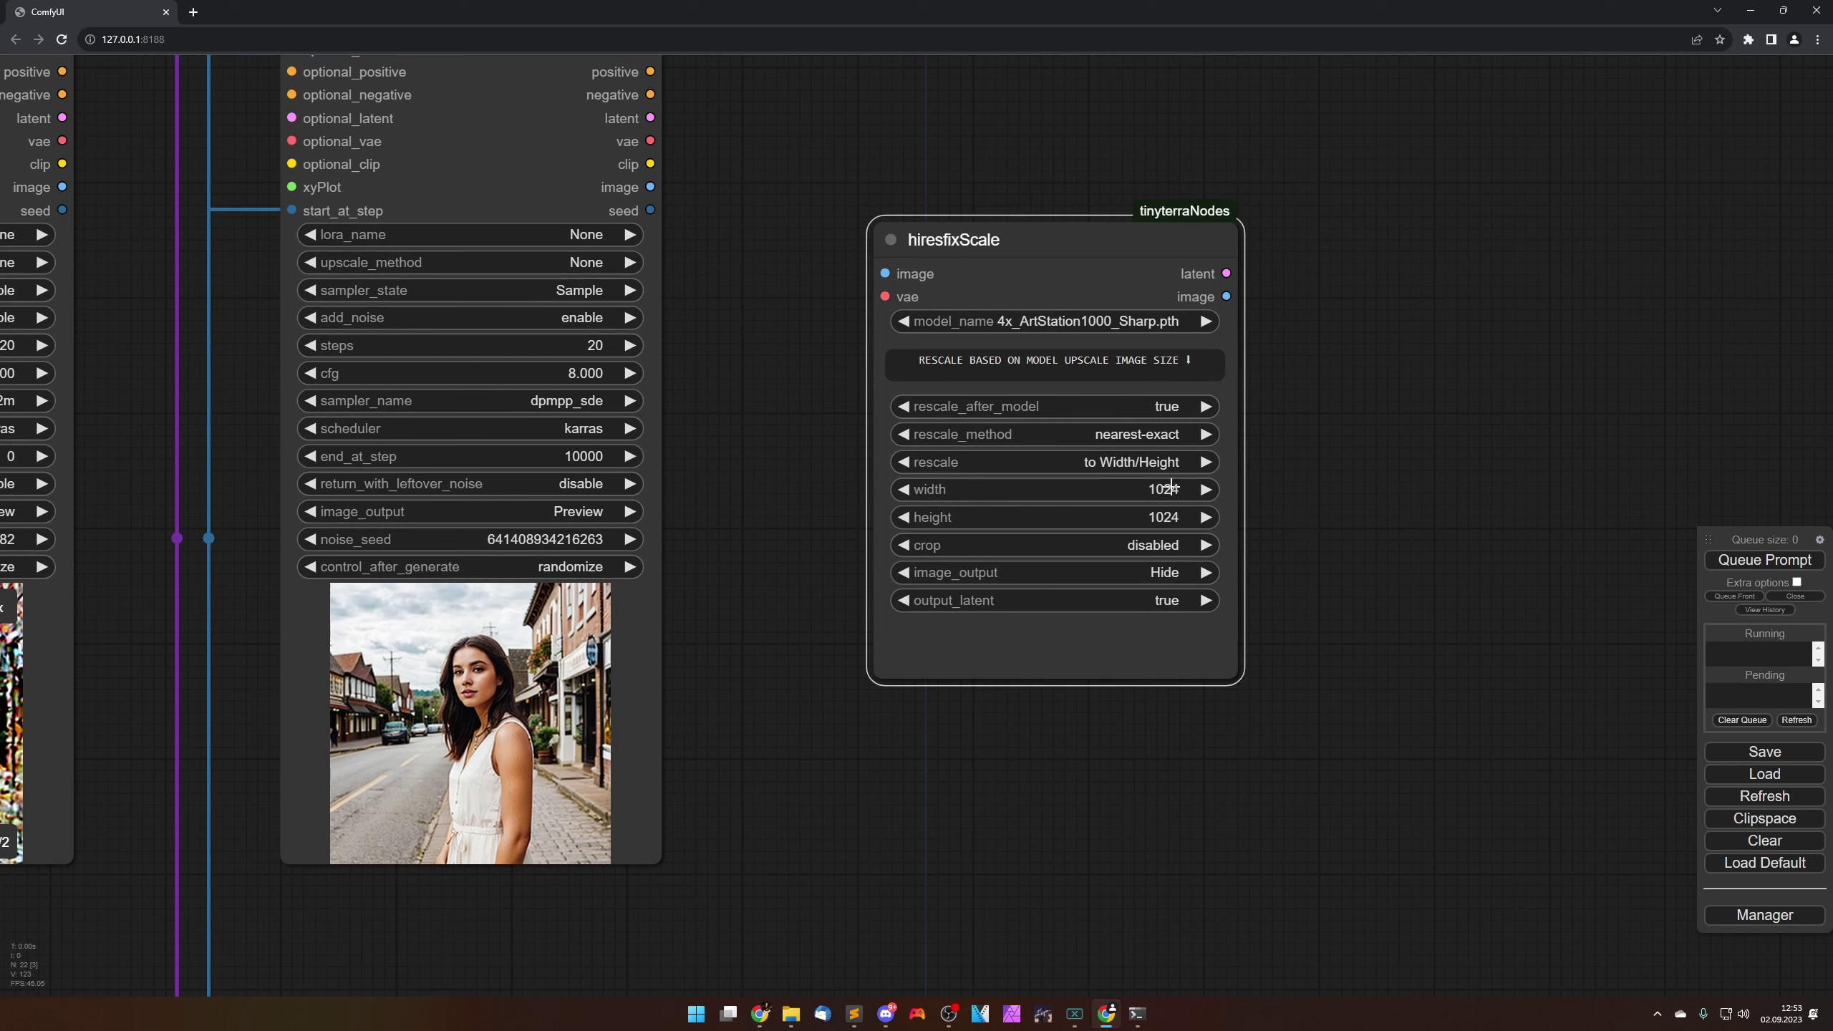
pyautogui.click(1170, 488)
pyautogui.write('1024')
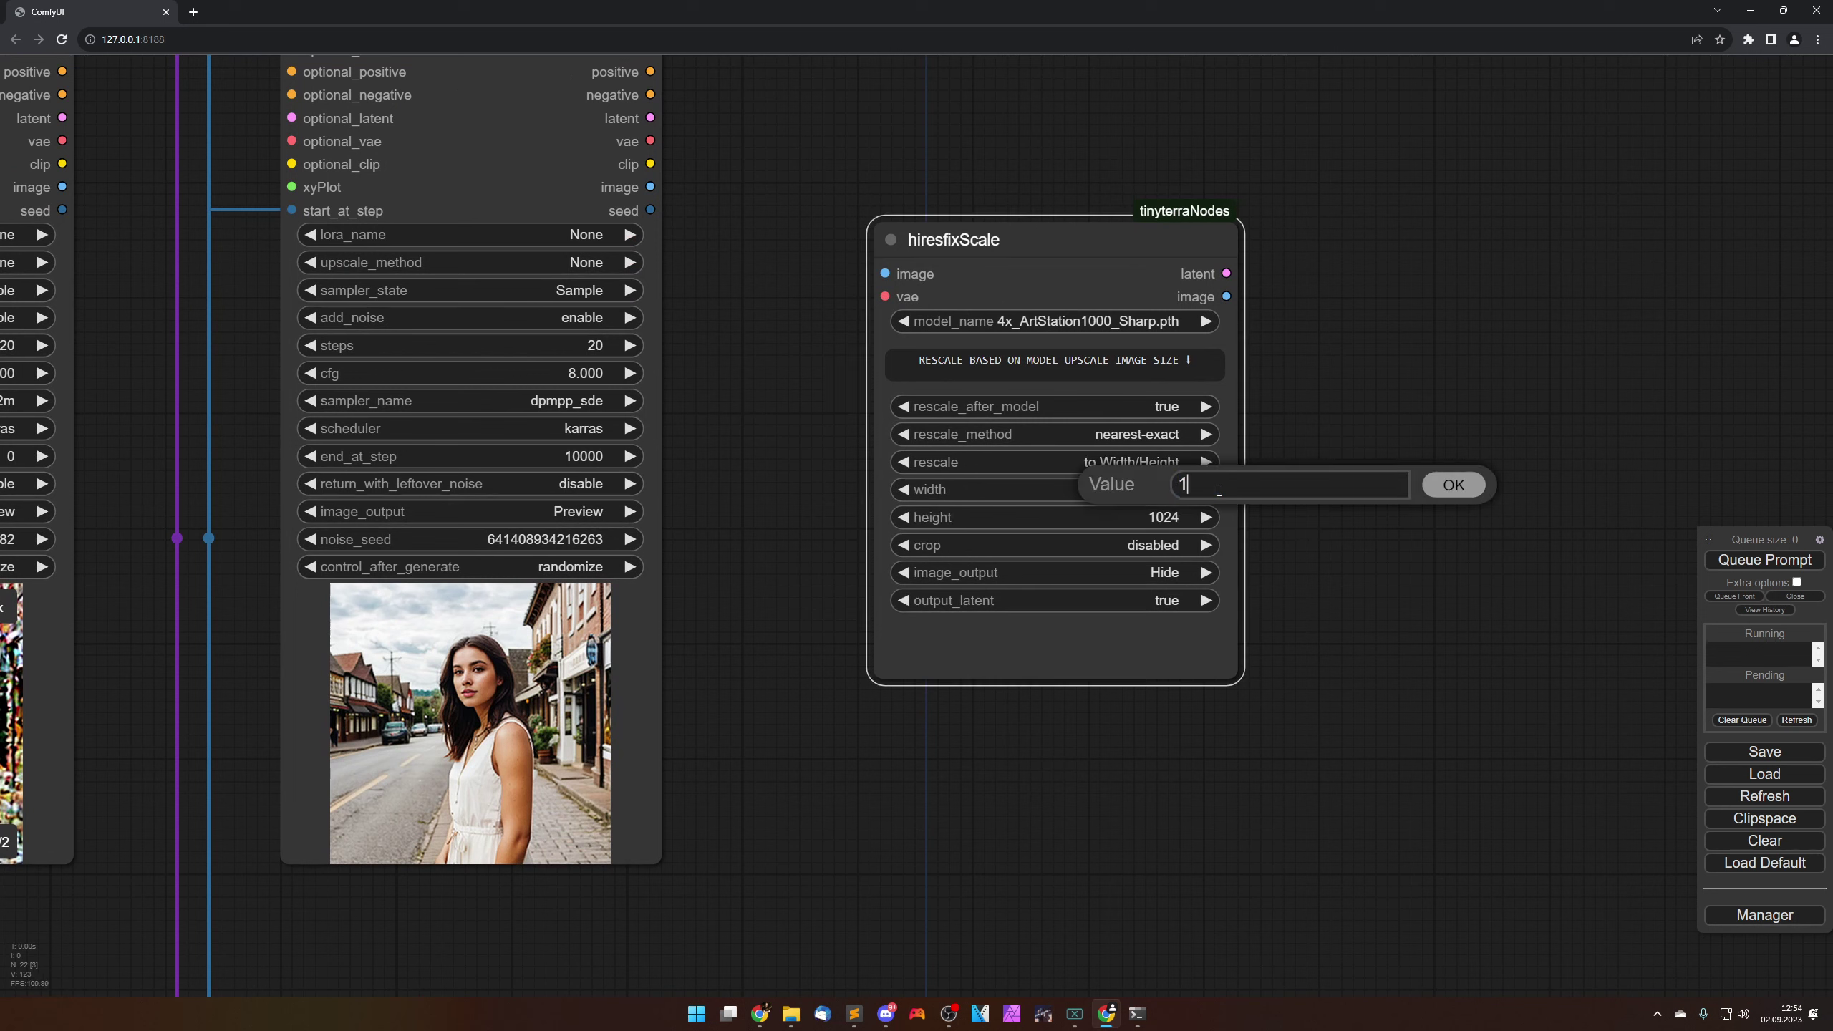
pyautogui.press('Return')
pyautogui.click(1167, 514)
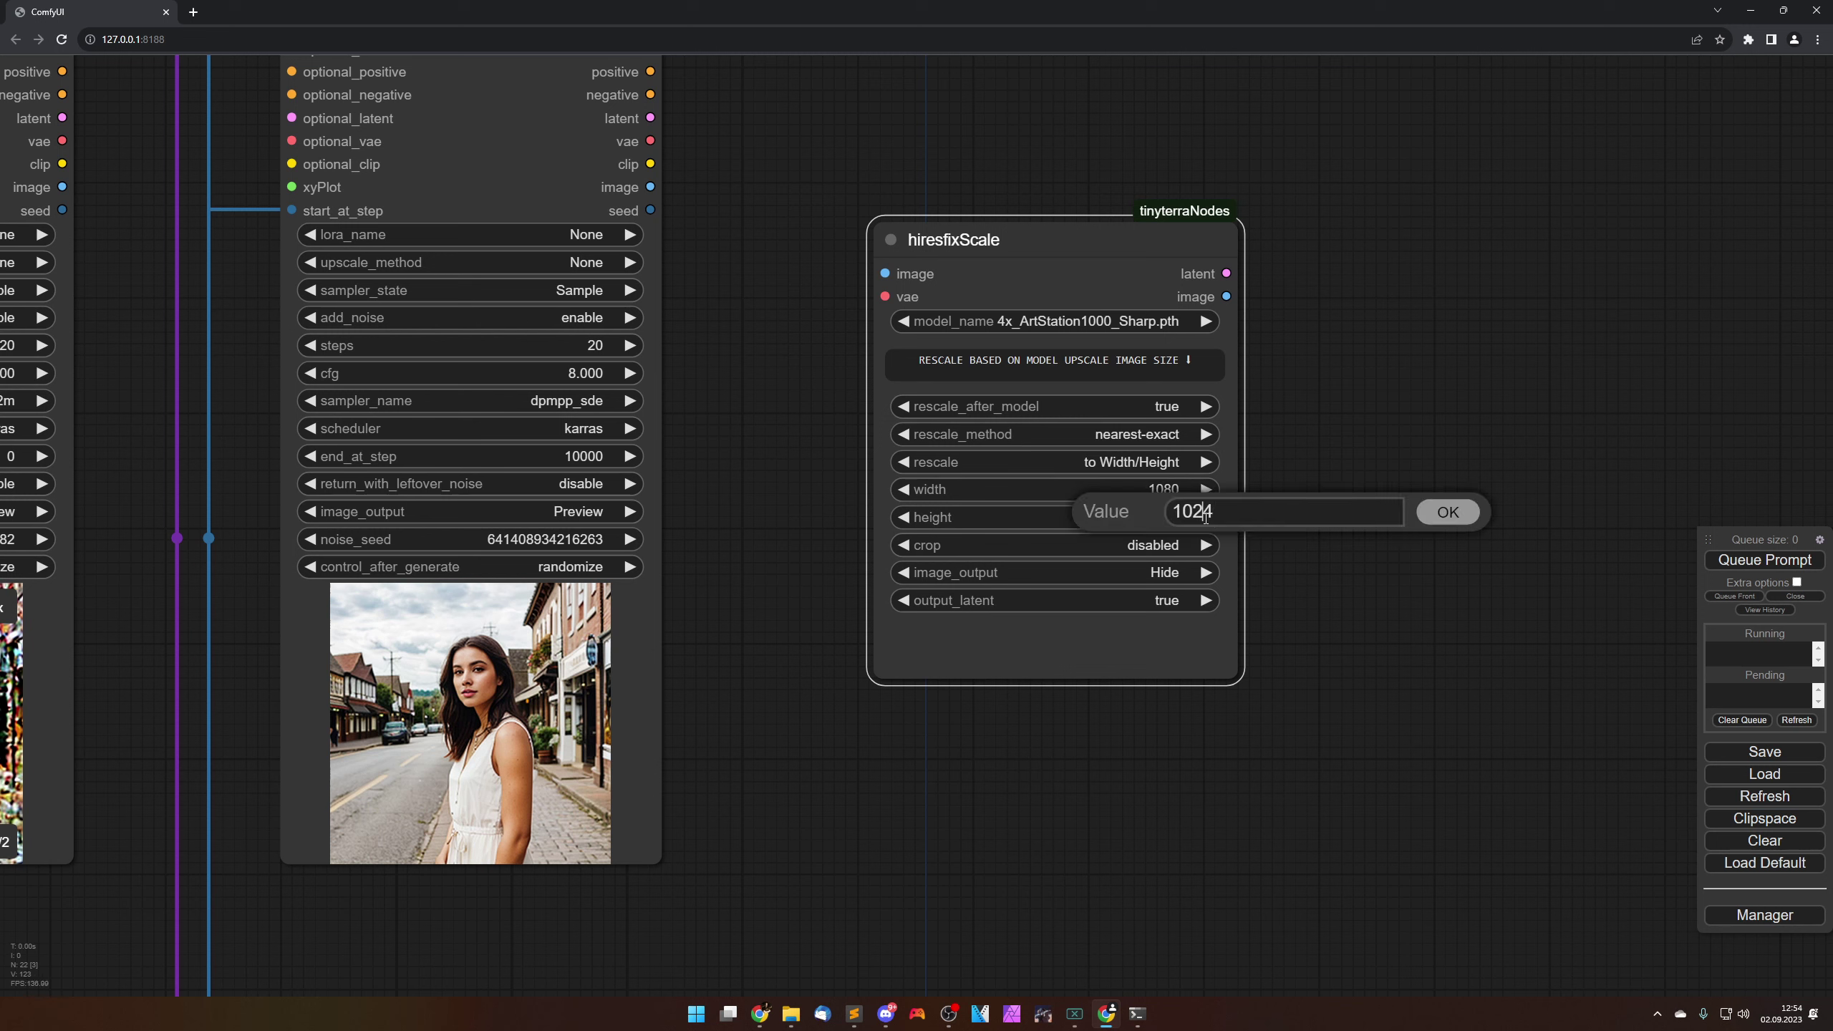
pyautogui.doubleClick(1194, 513)
pyautogui.write('1080')
pyautogui.press('Return')
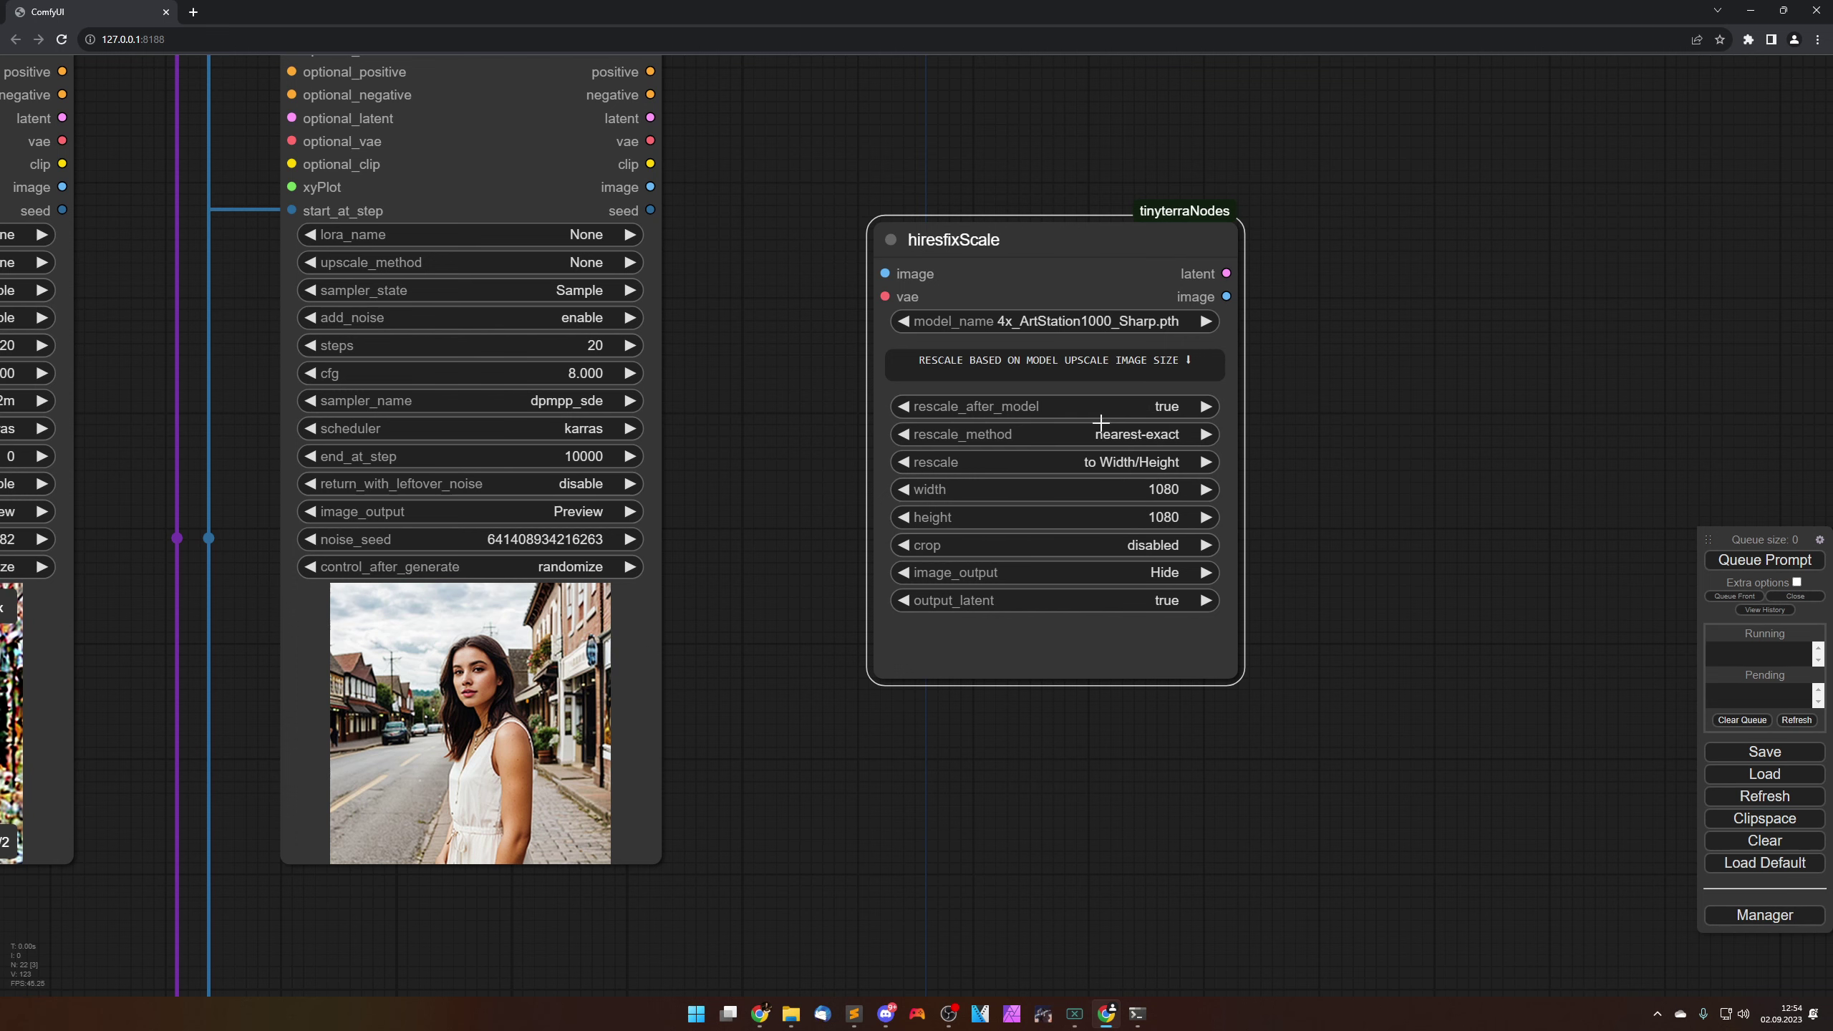
# Step: Move the hiresfixScale node up and connect the pipeKSamplerAdvanced vae and image outputs to its matching inputs
pyautogui.moveTo(1051, 238); pyautogui.dragTo(1043, 192)
pyautogui.moveTo(787, 272); pyautogui.dragTo(739, 466)
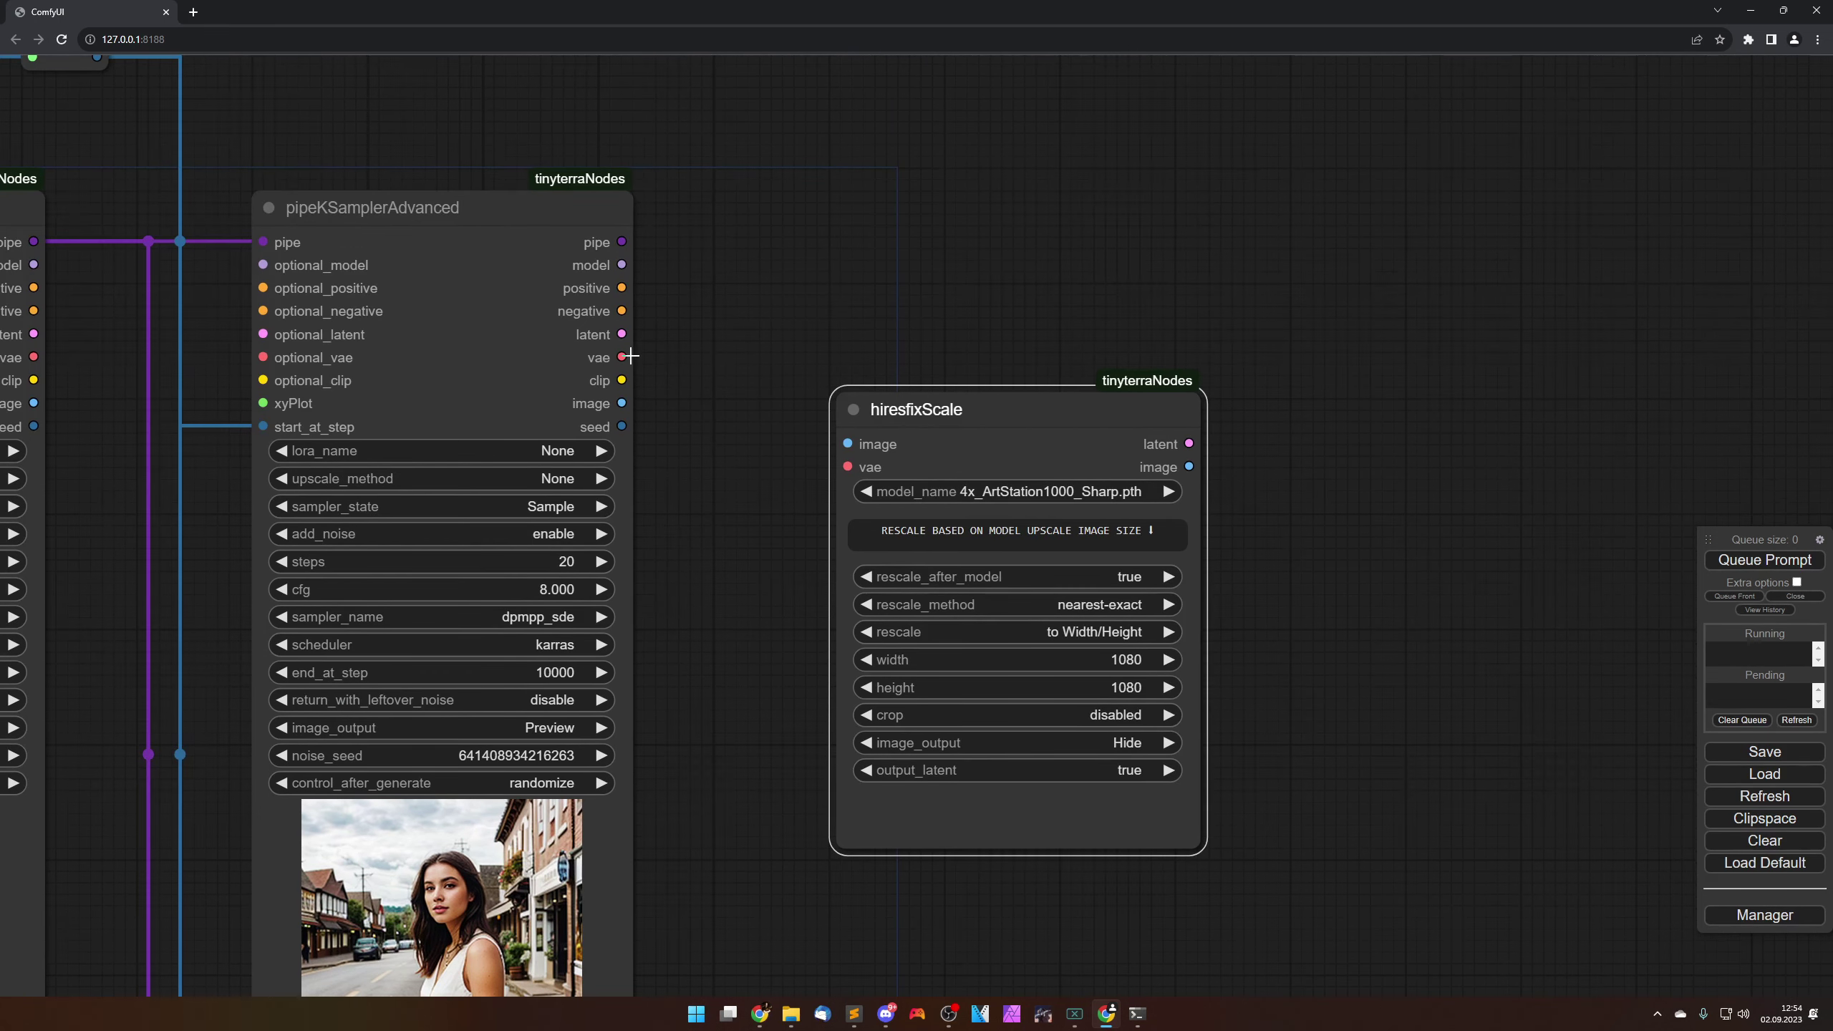
pyautogui.moveTo(631, 355); pyautogui.dragTo(817, 448)
pyautogui.moveTo(621, 403); pyautogui.dragTo(981, 324)
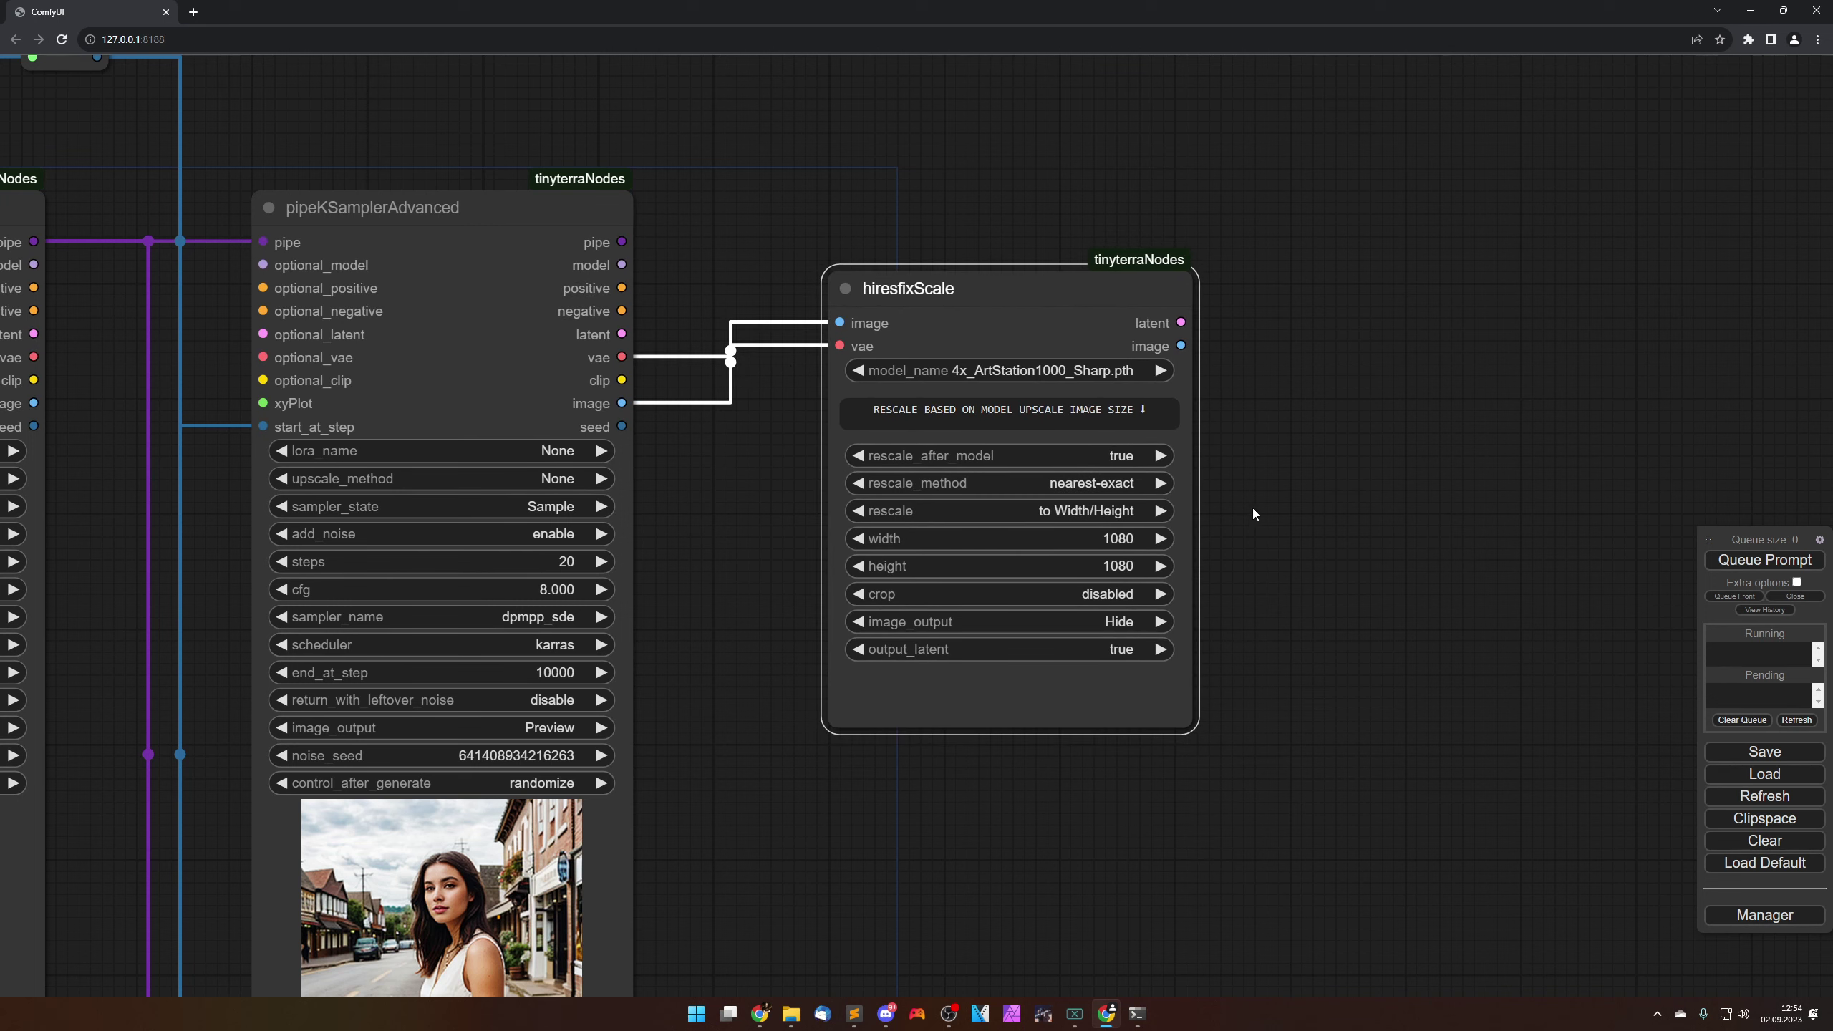
# Step: Add a ttN pipeKSampler node beyond the hiresfixScale node
pyautogui.scroll(-3, 1251, 507)
pyautogui.moveTo(1355, 568); pyautogui.dragTo(994, 589)
pyautogui.rightClick(1008, 488)
pyautogui.click(1039, 488)
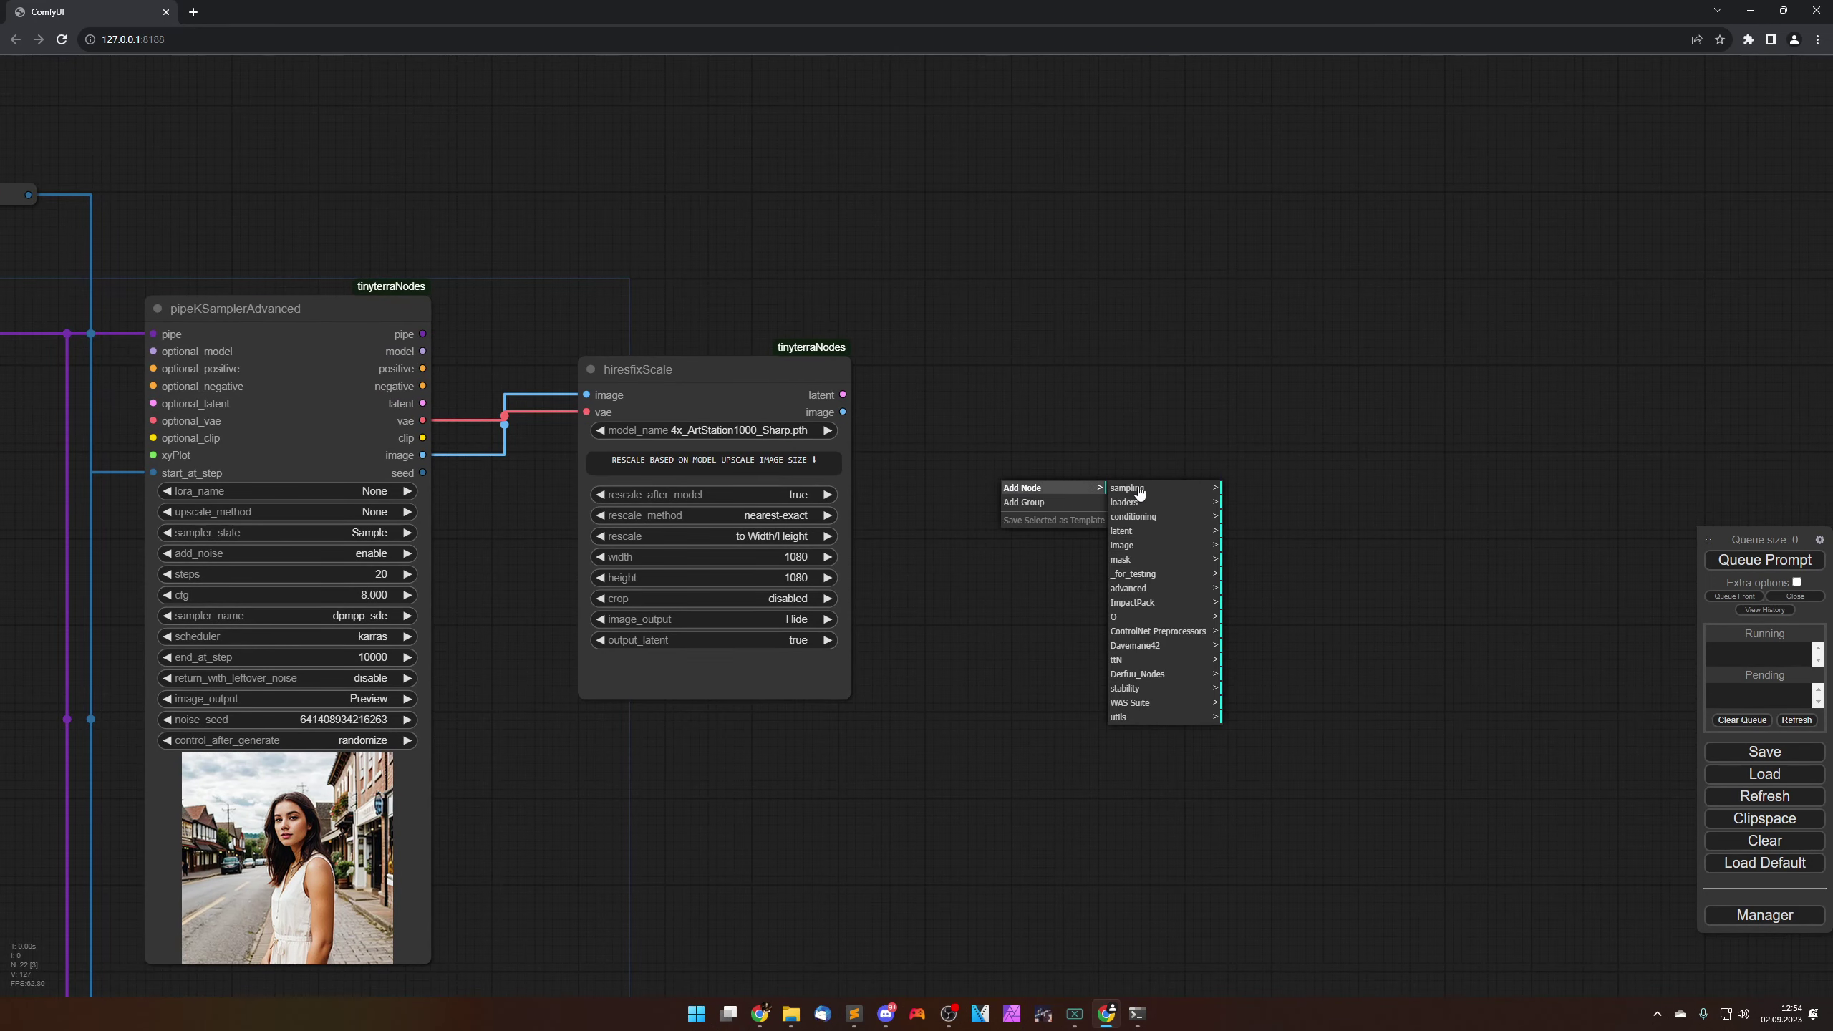
pyautogui.click(1135, 662)
pyautogui.click(1236, 489)
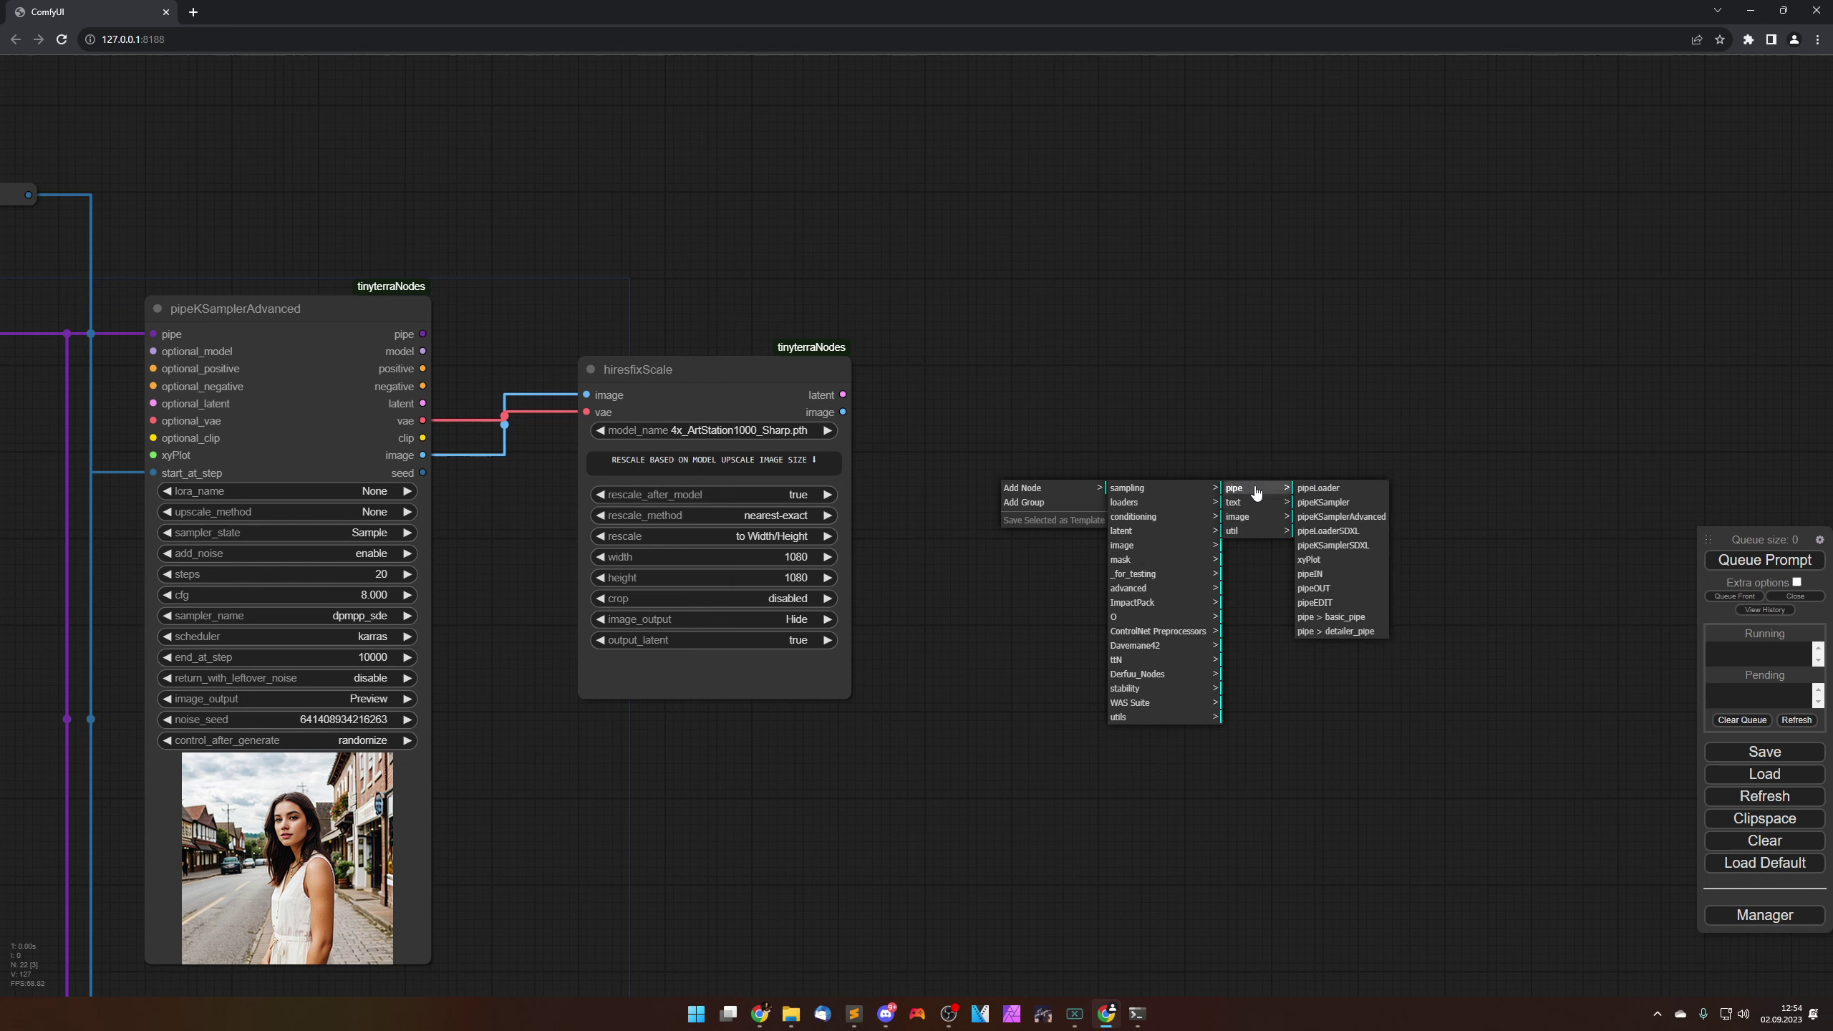
pyautogui.click(1347, 508)
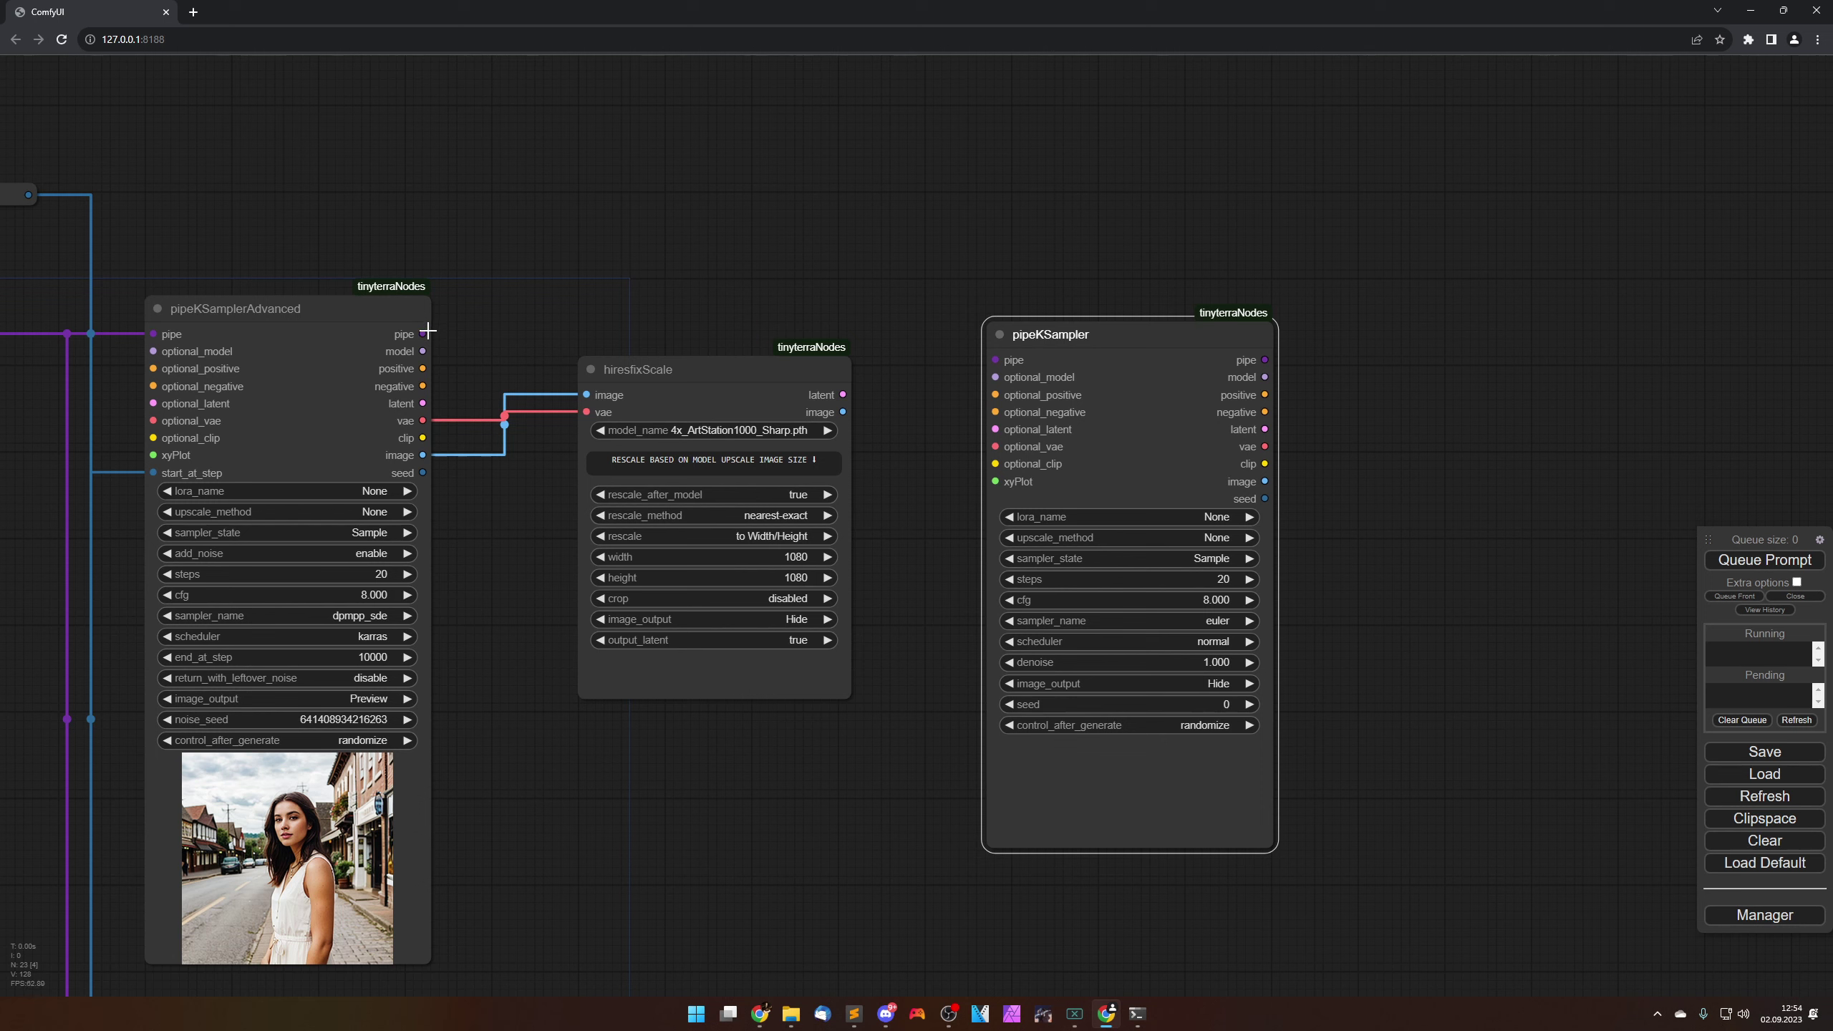
# Step: Feed the new pipeKSampler with the pipeKSamplerAdvanced pipe and the hiresfixScale latent, aligning it with the first-row samplers
pyautogui.moveTo(428, 331); pyautogui.dragTo(1003, 359)
pyautogui.moveTo(1112, 331); pyautogui.dragTo(1110, 305)
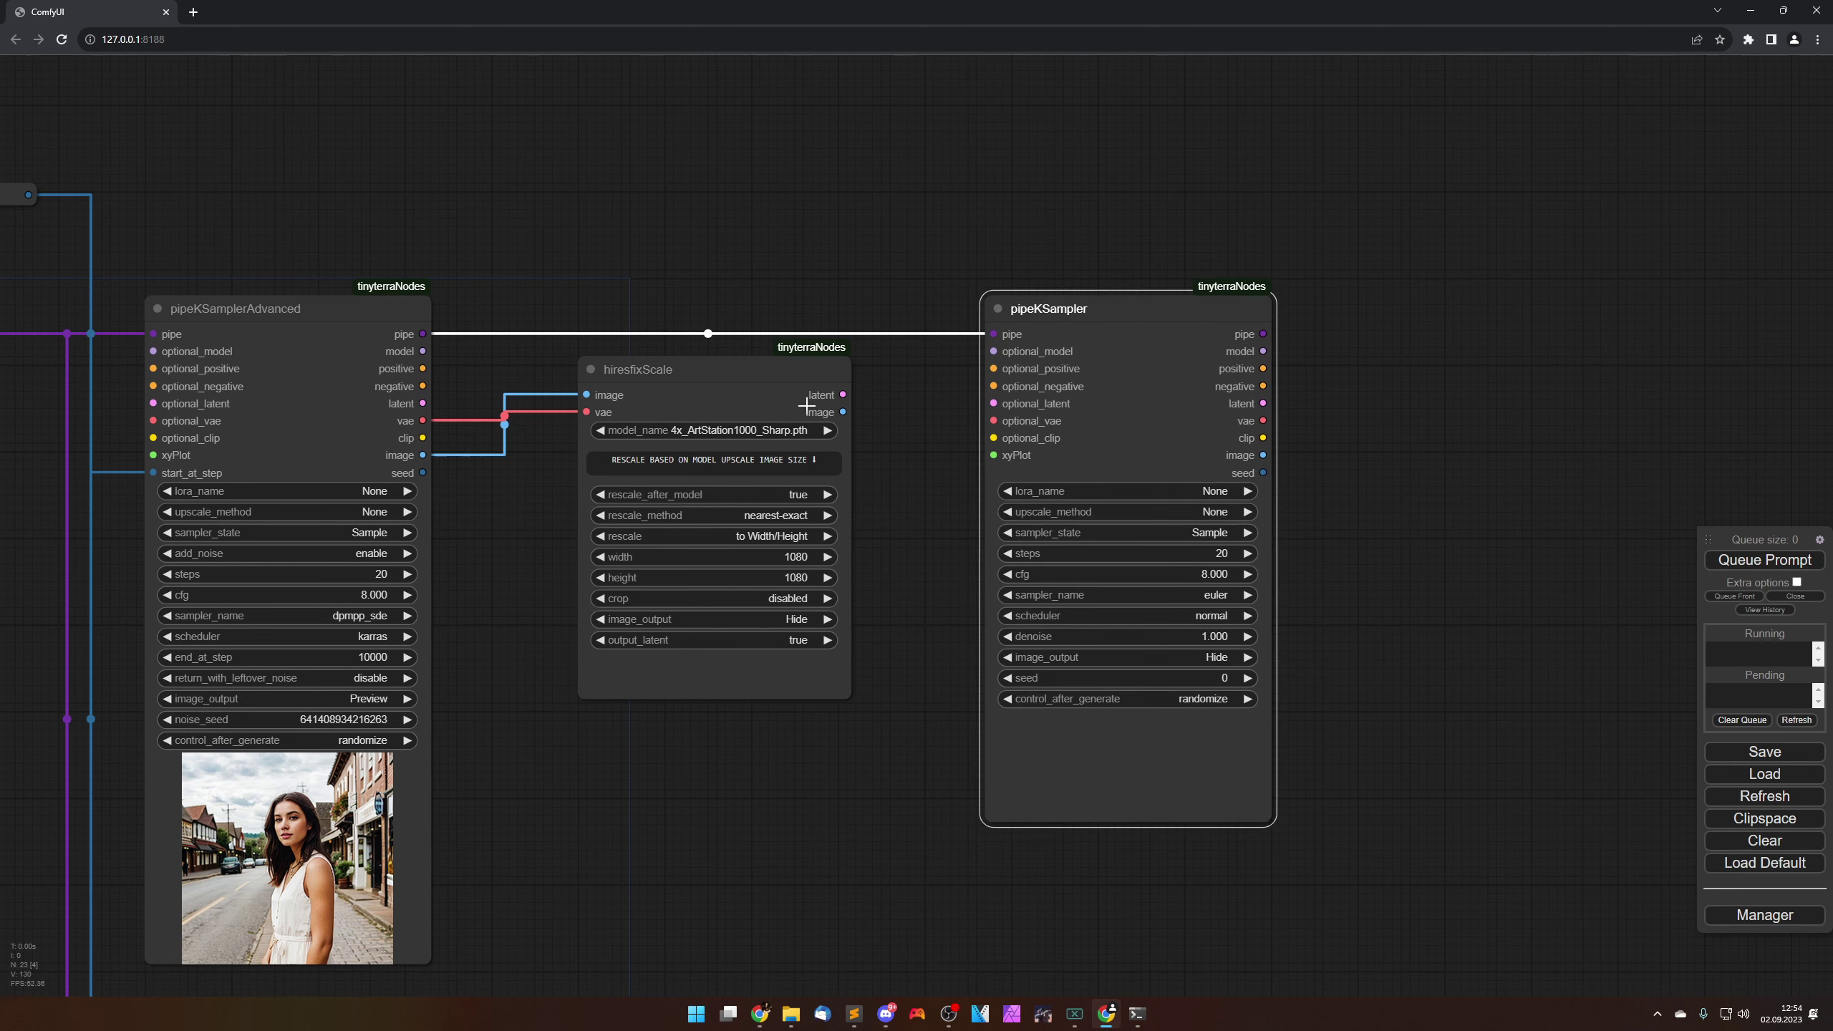
pyautogui.moveTo(841, 394); pyautogui.dragTo(1072, 433)
# Step: Set the pipeKSampler's sampler to dpmpp_sde and its scheduler to karras
pyautogui.click(1212, 594)
pyautogui.click(1227, 745)
pyautogui.click(1223, 617)
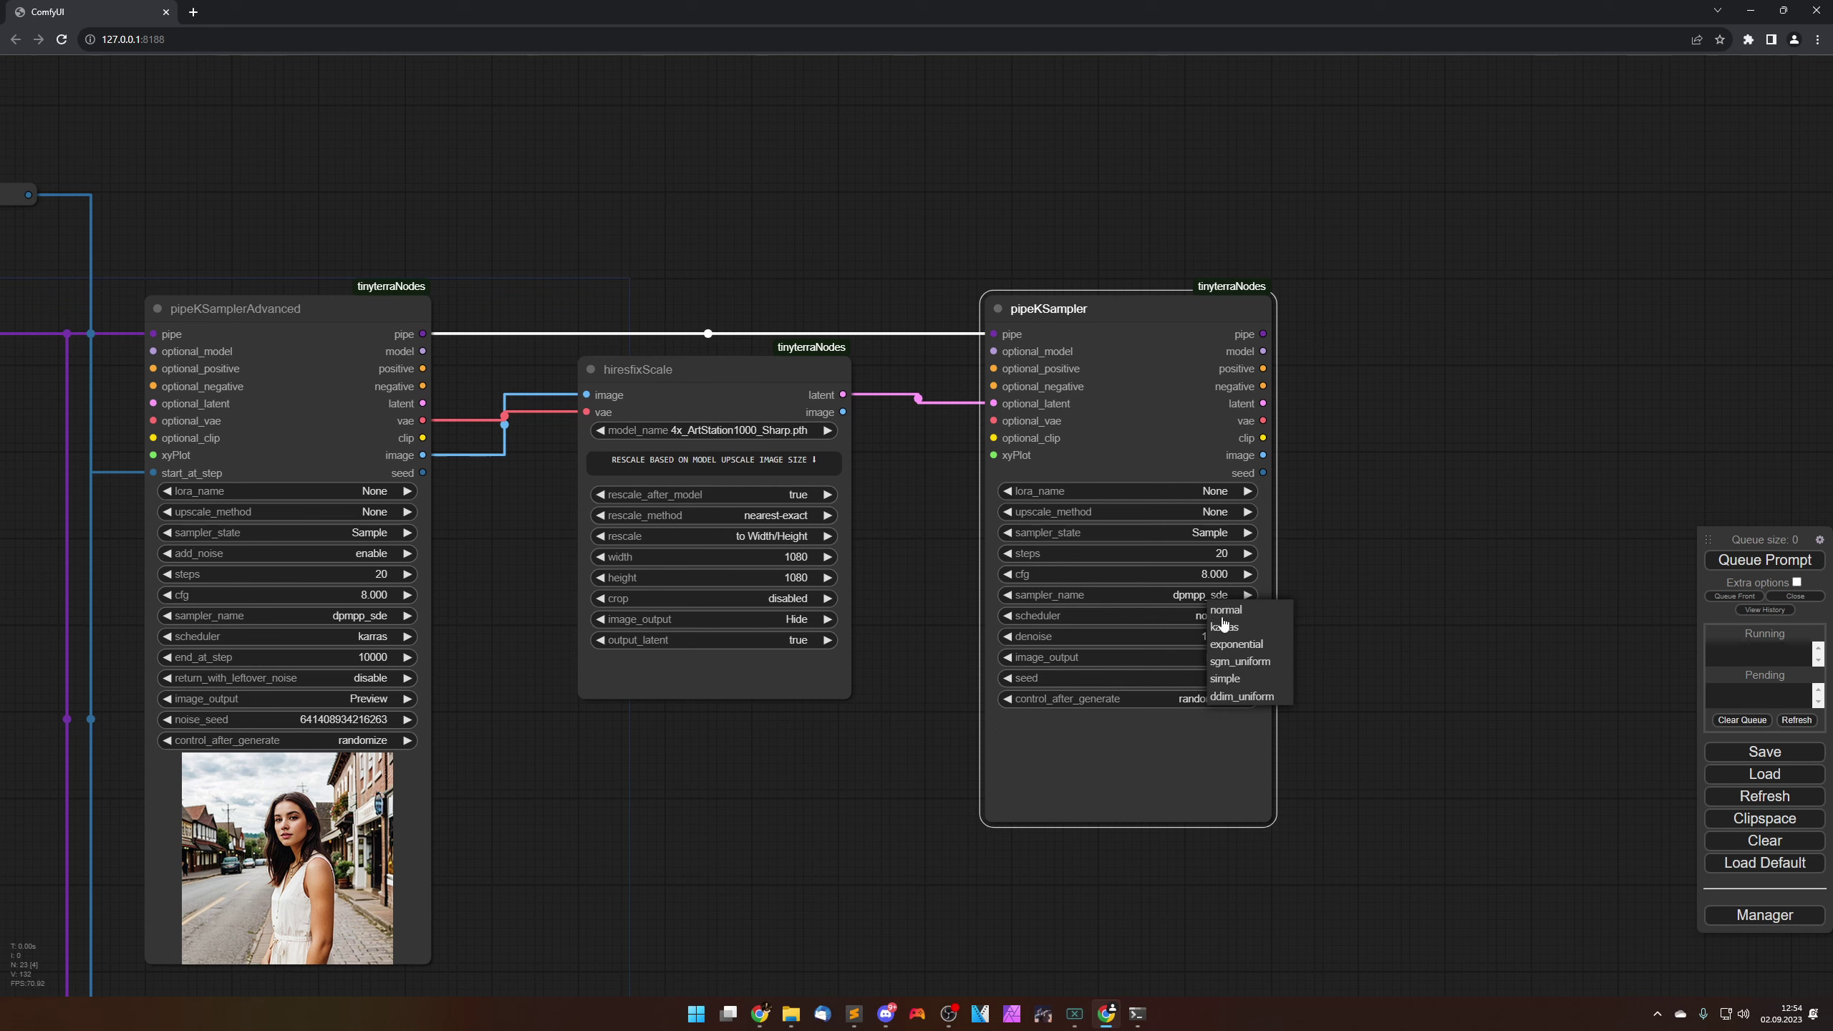
pyautogui.click(1225, 625)
# Step: Set the pipeKSampler's image output to Save and its denoise to 0.5
pyautogui.scroll(4, 1331, 681)
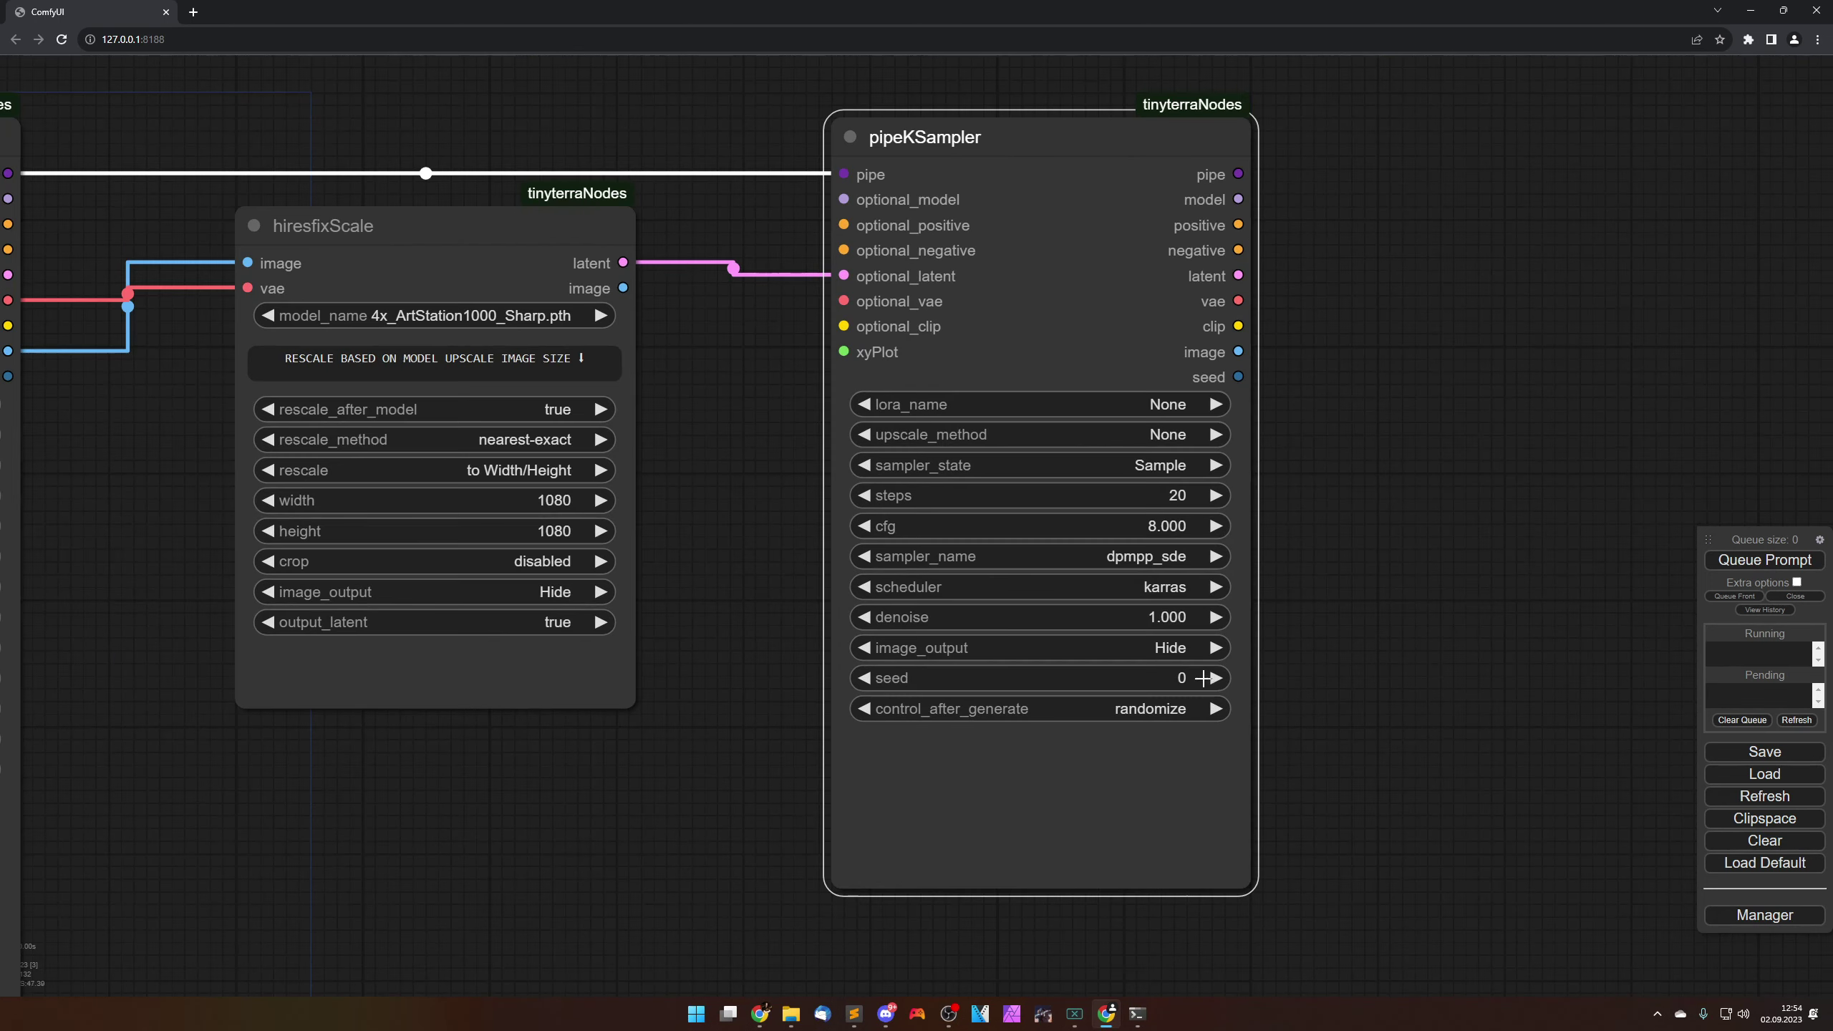
pyautogui.click(1169, 648)
pyautogui.click(1170, 677)
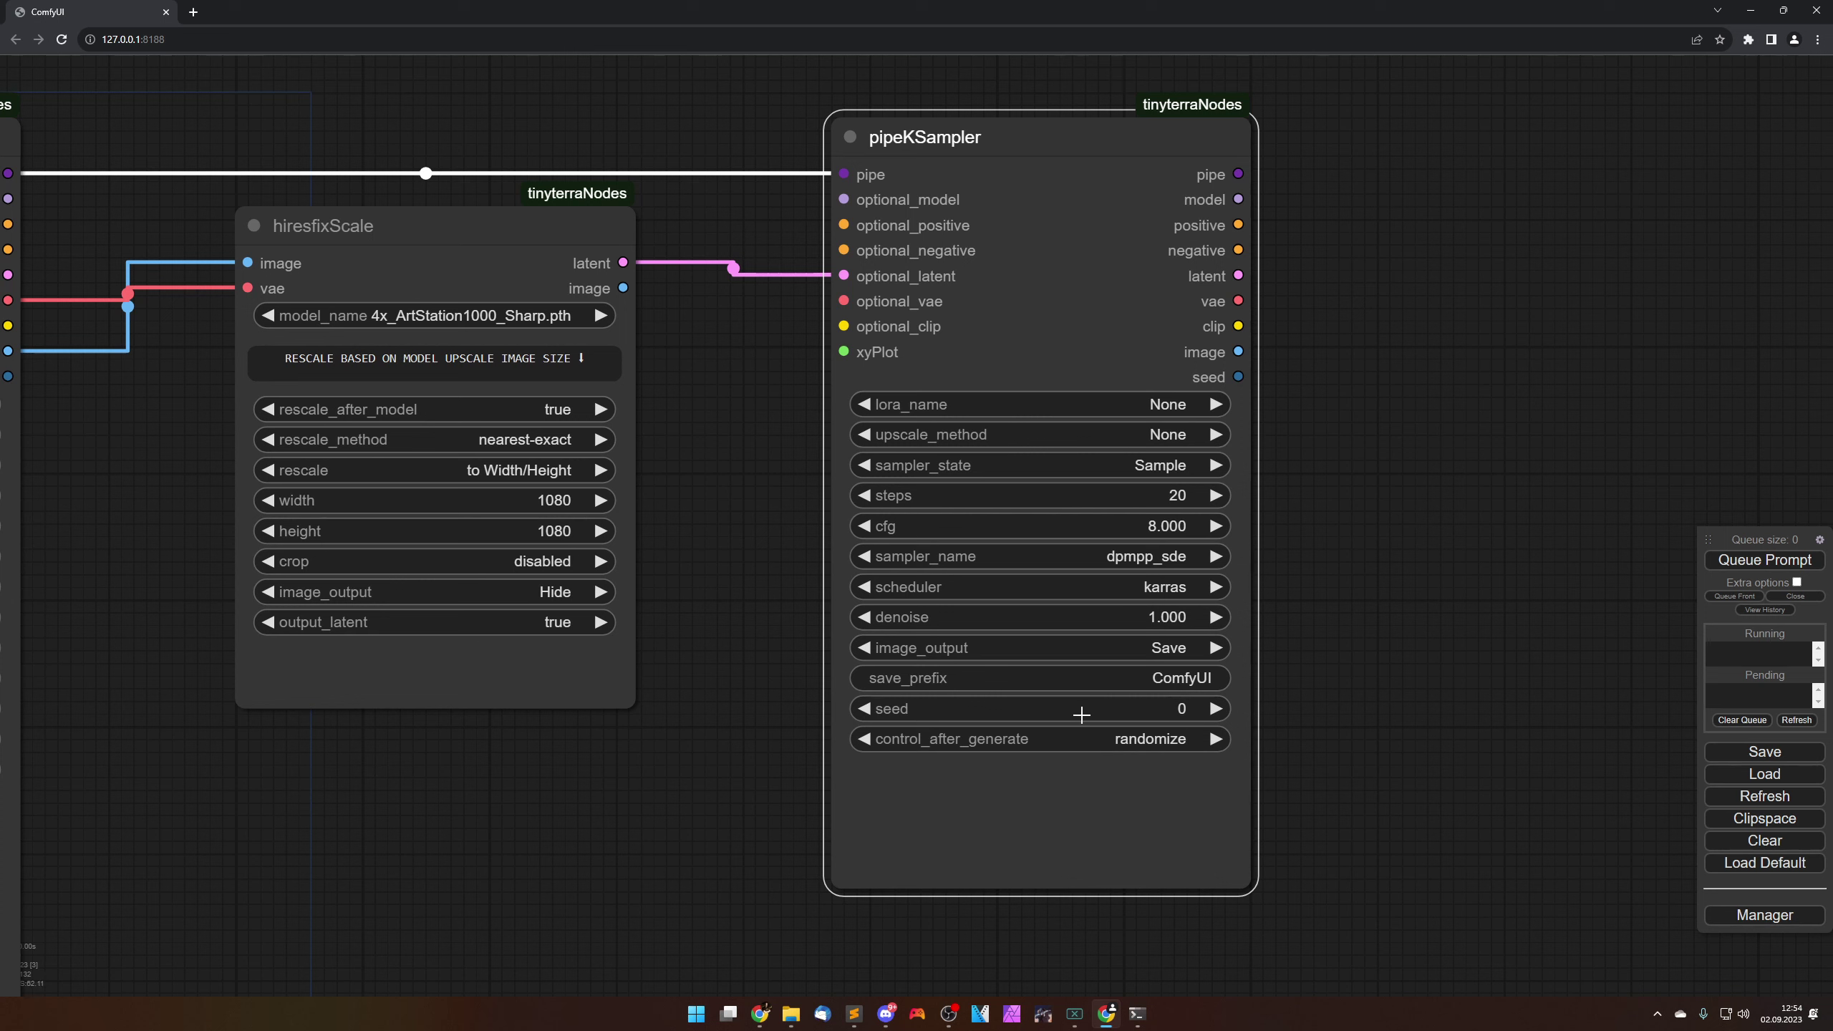
pyautogui.click(1118, 616)
pyautogui.press('BackSpace')
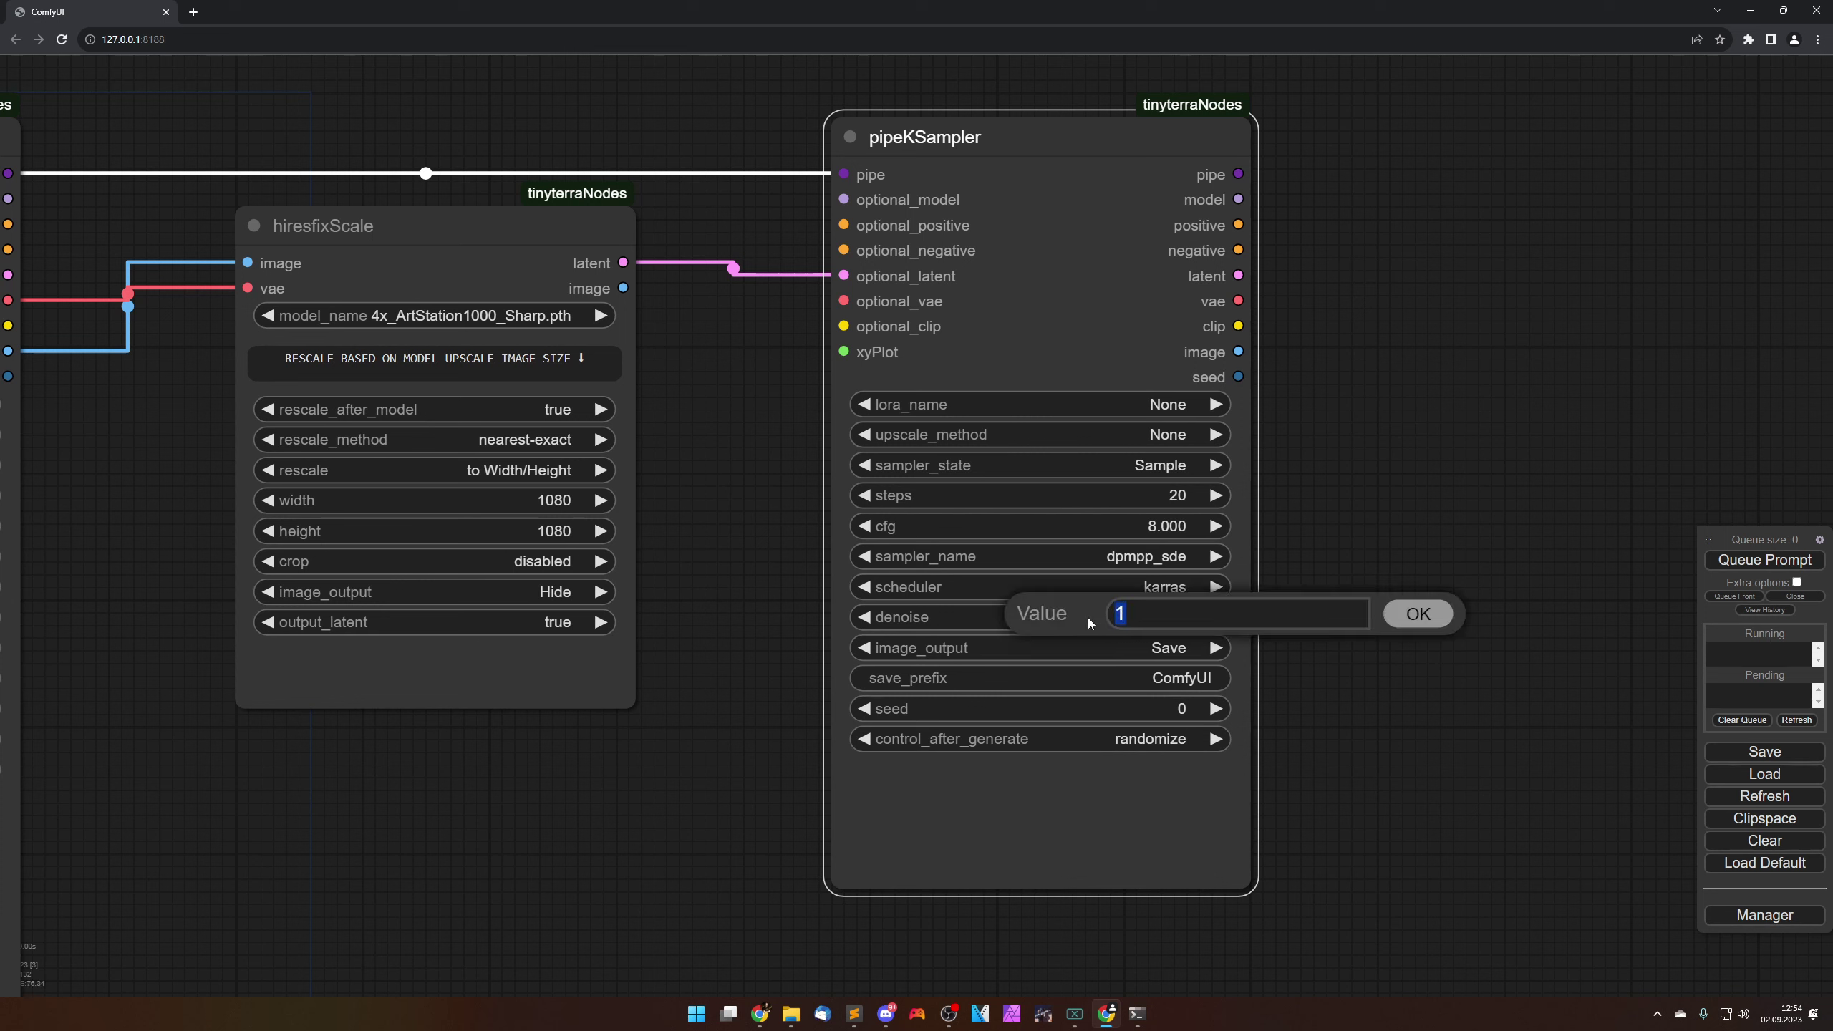
pyautogui.write('0.5')
pyautogui.press('Return')
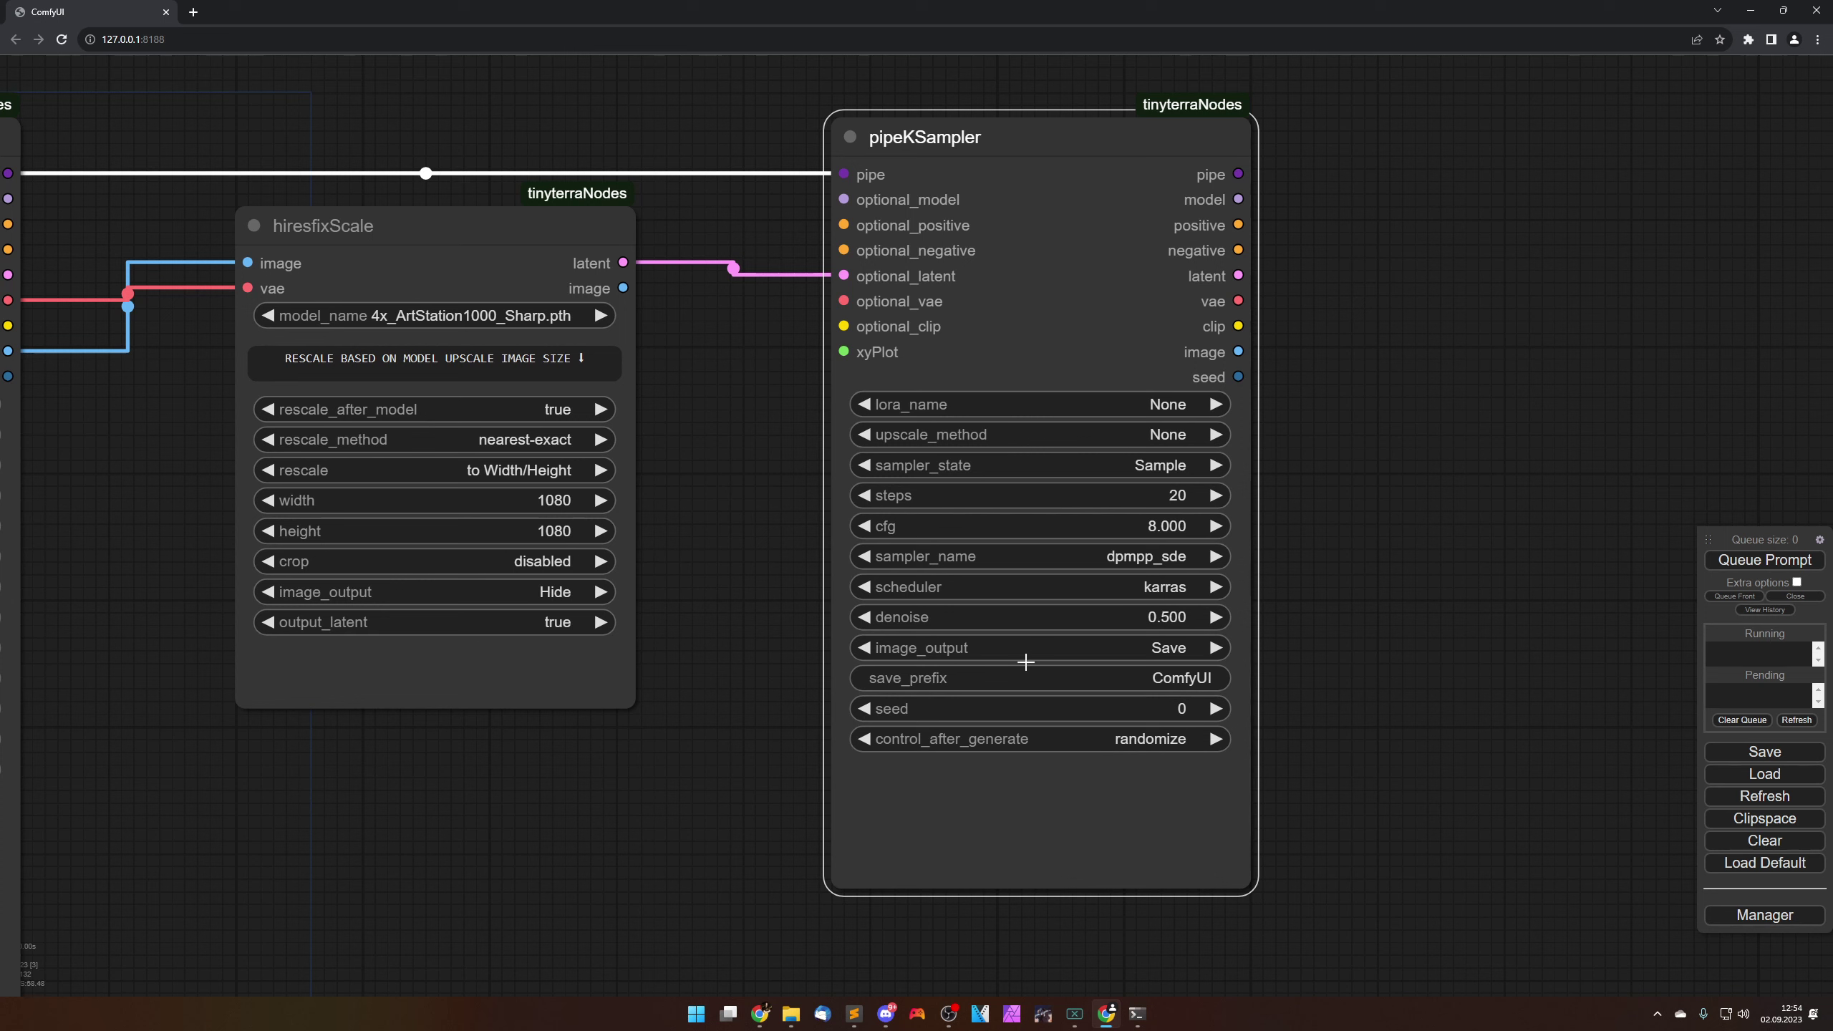
# Step: Nudge the hiresfixScale node down so its latent link to the pipeKSampler runs straight
pyautogui.scroll(-5, 707, 801)
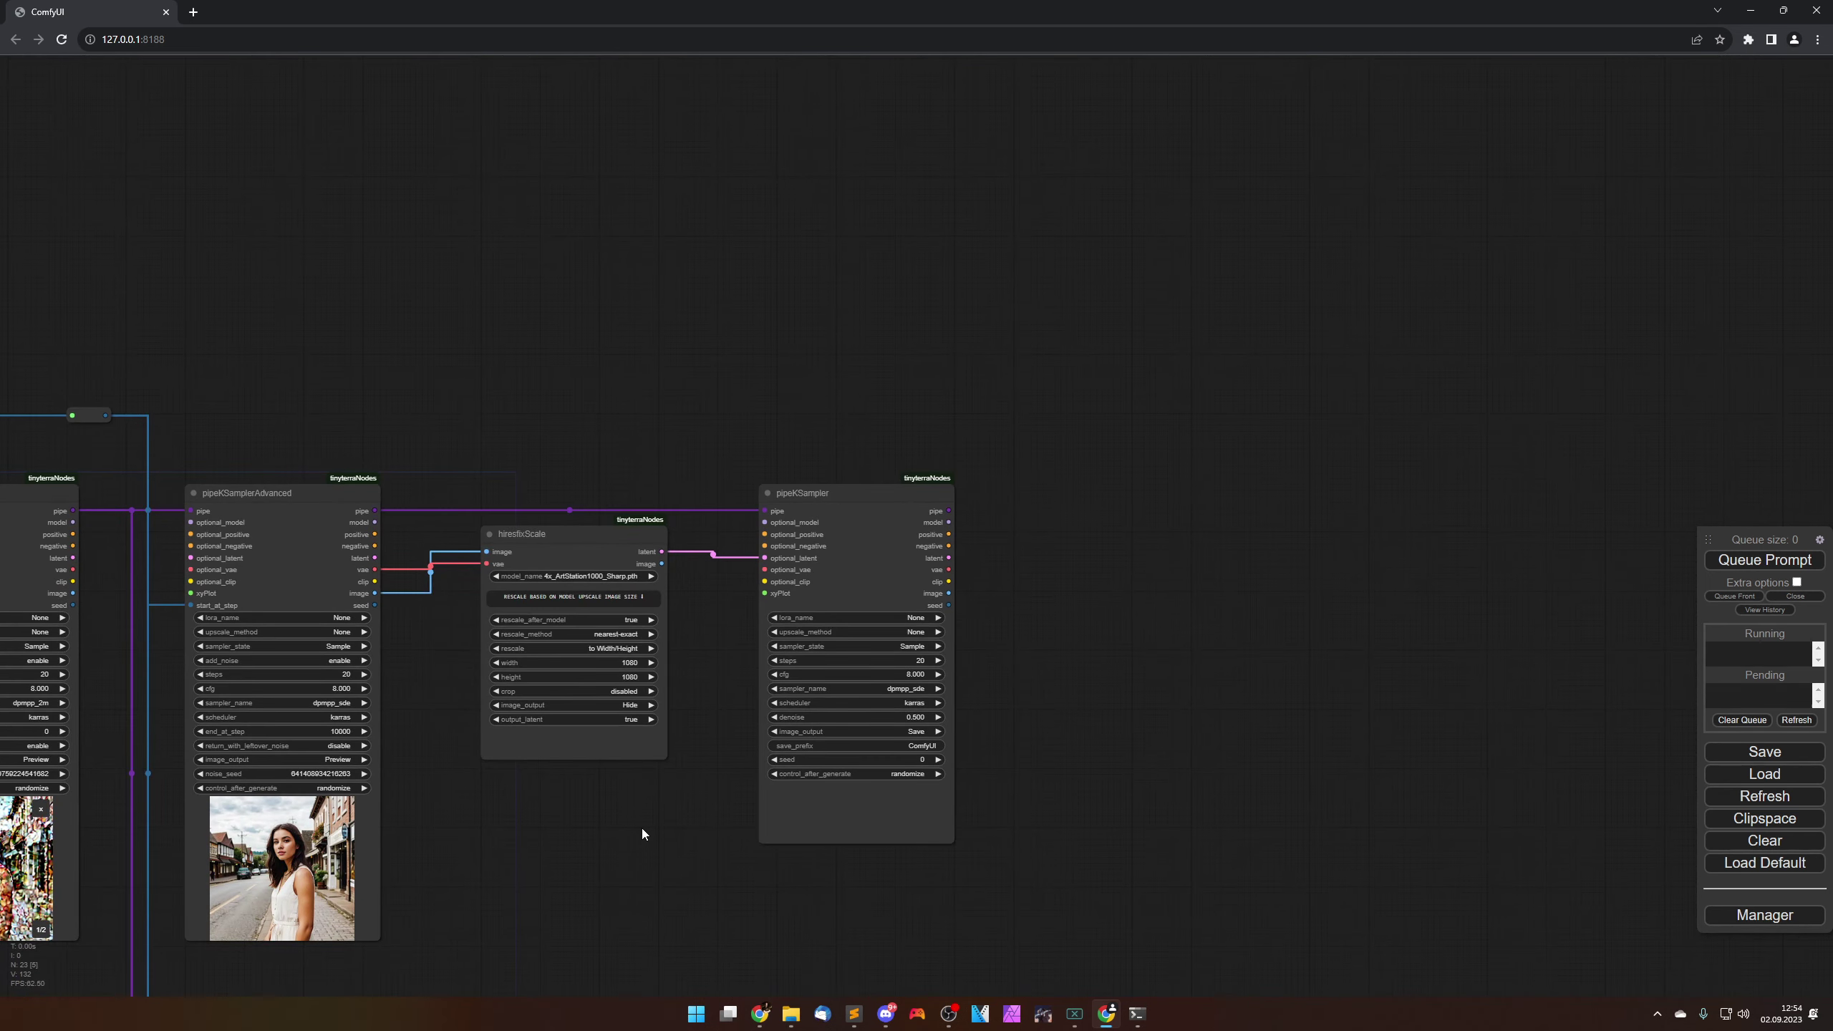
pyautogui.moveTo(630, 825); pyautogui.dragTo(736, 821)
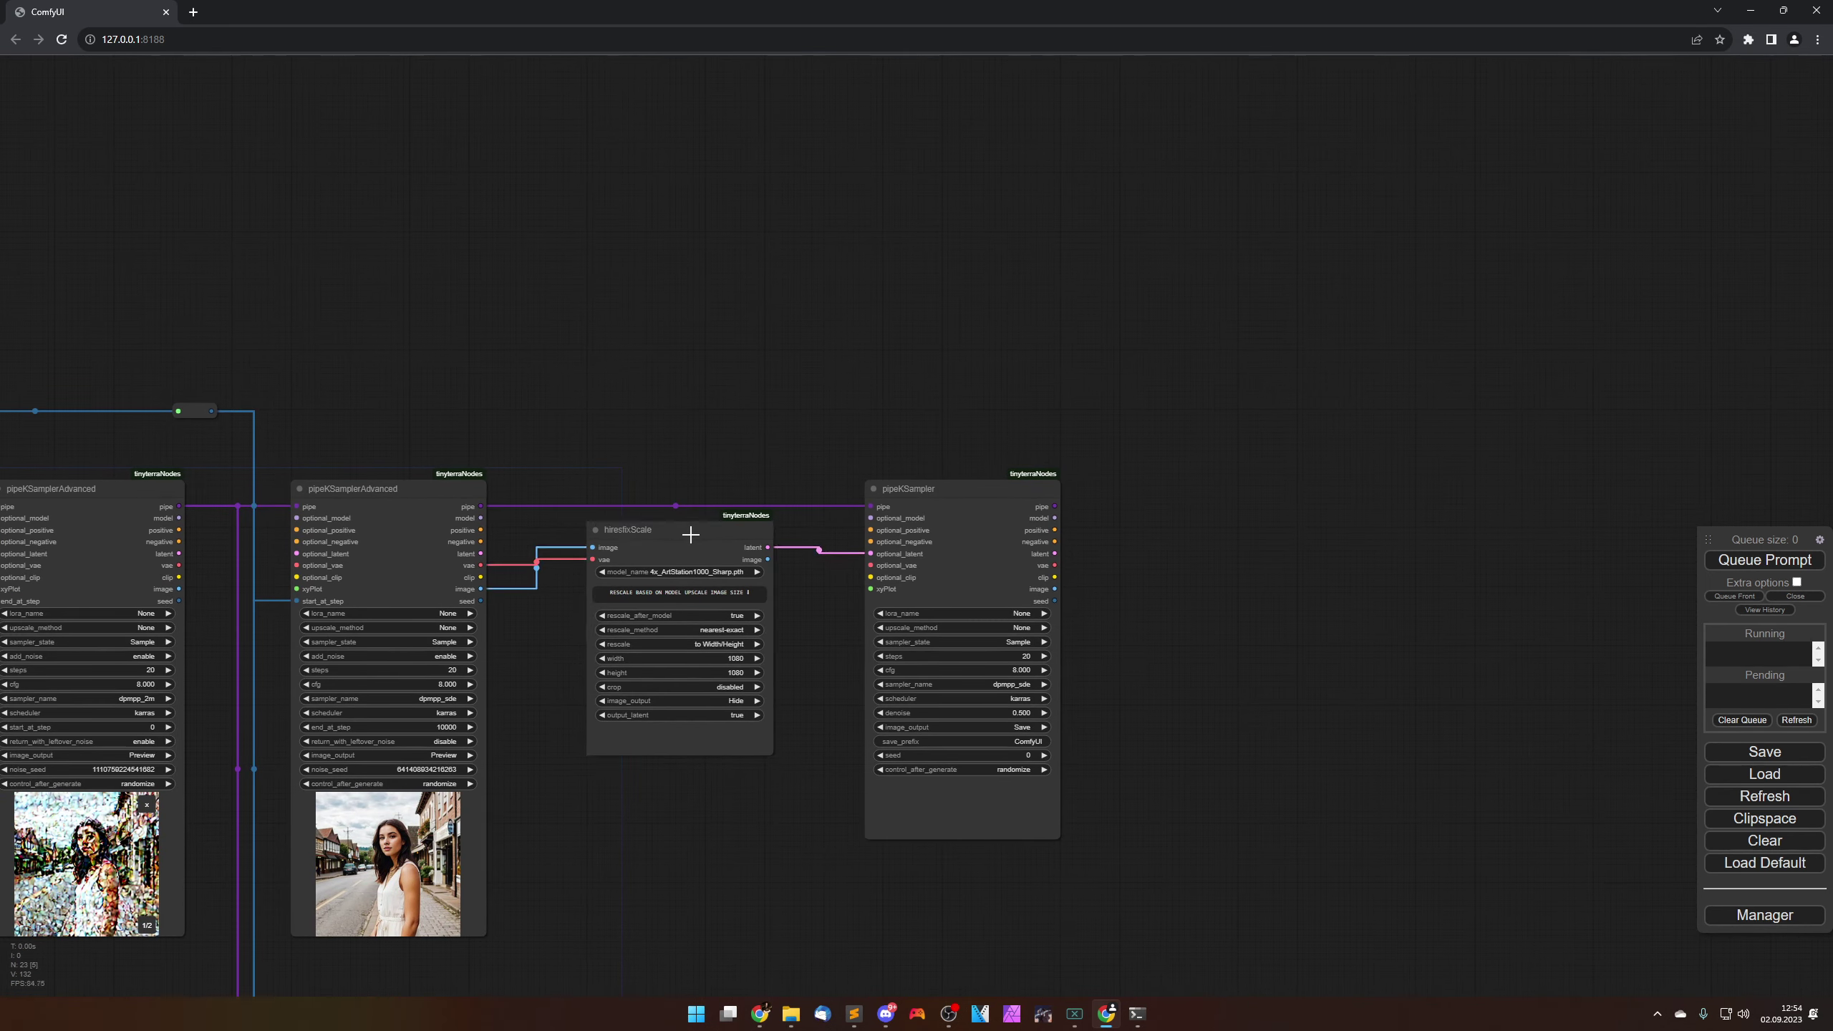
pyautogui.moveTo(684, 536); pyautogui.dragTo(692, 539)
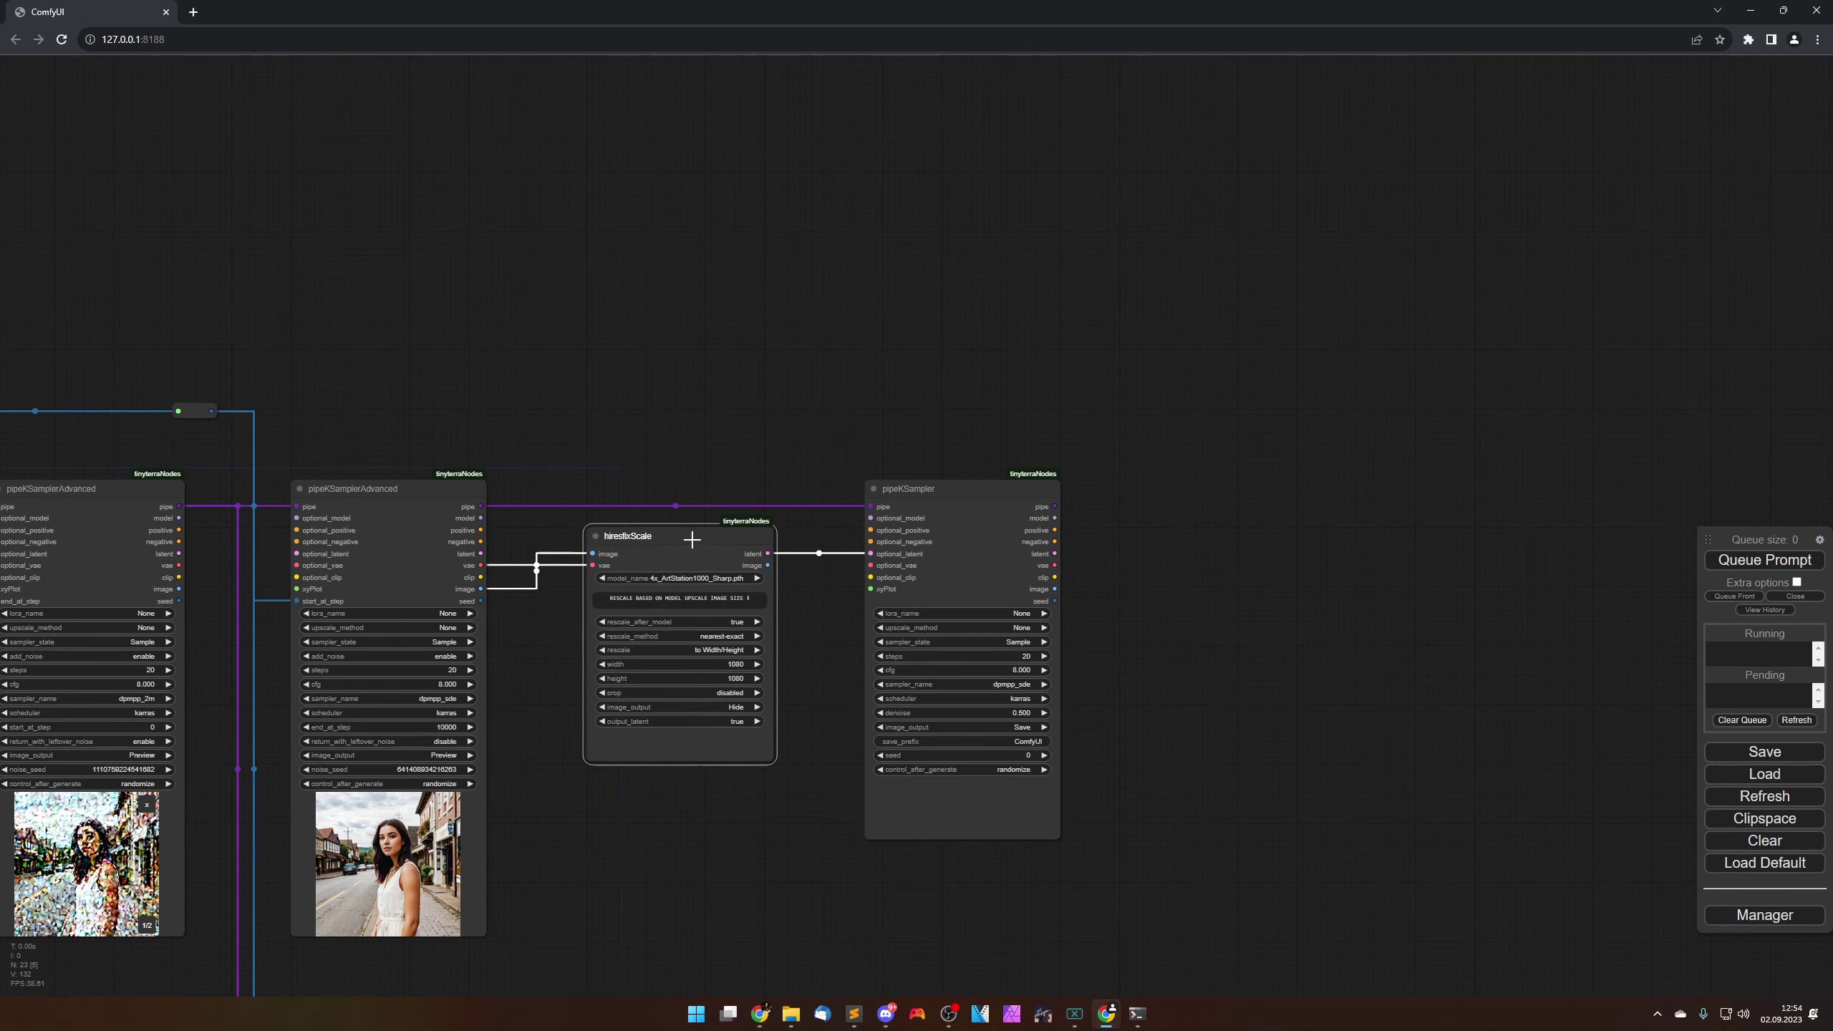
pyautogui.click(727, 869)
pyautogui.scroll(-2, 733, 887)
pyautogui.moveTo(740, 868); pyautogui.dragTo(811, 759)
pyautogui.moveTo(655, 251); pyautogui.dragTo(1085, 784)
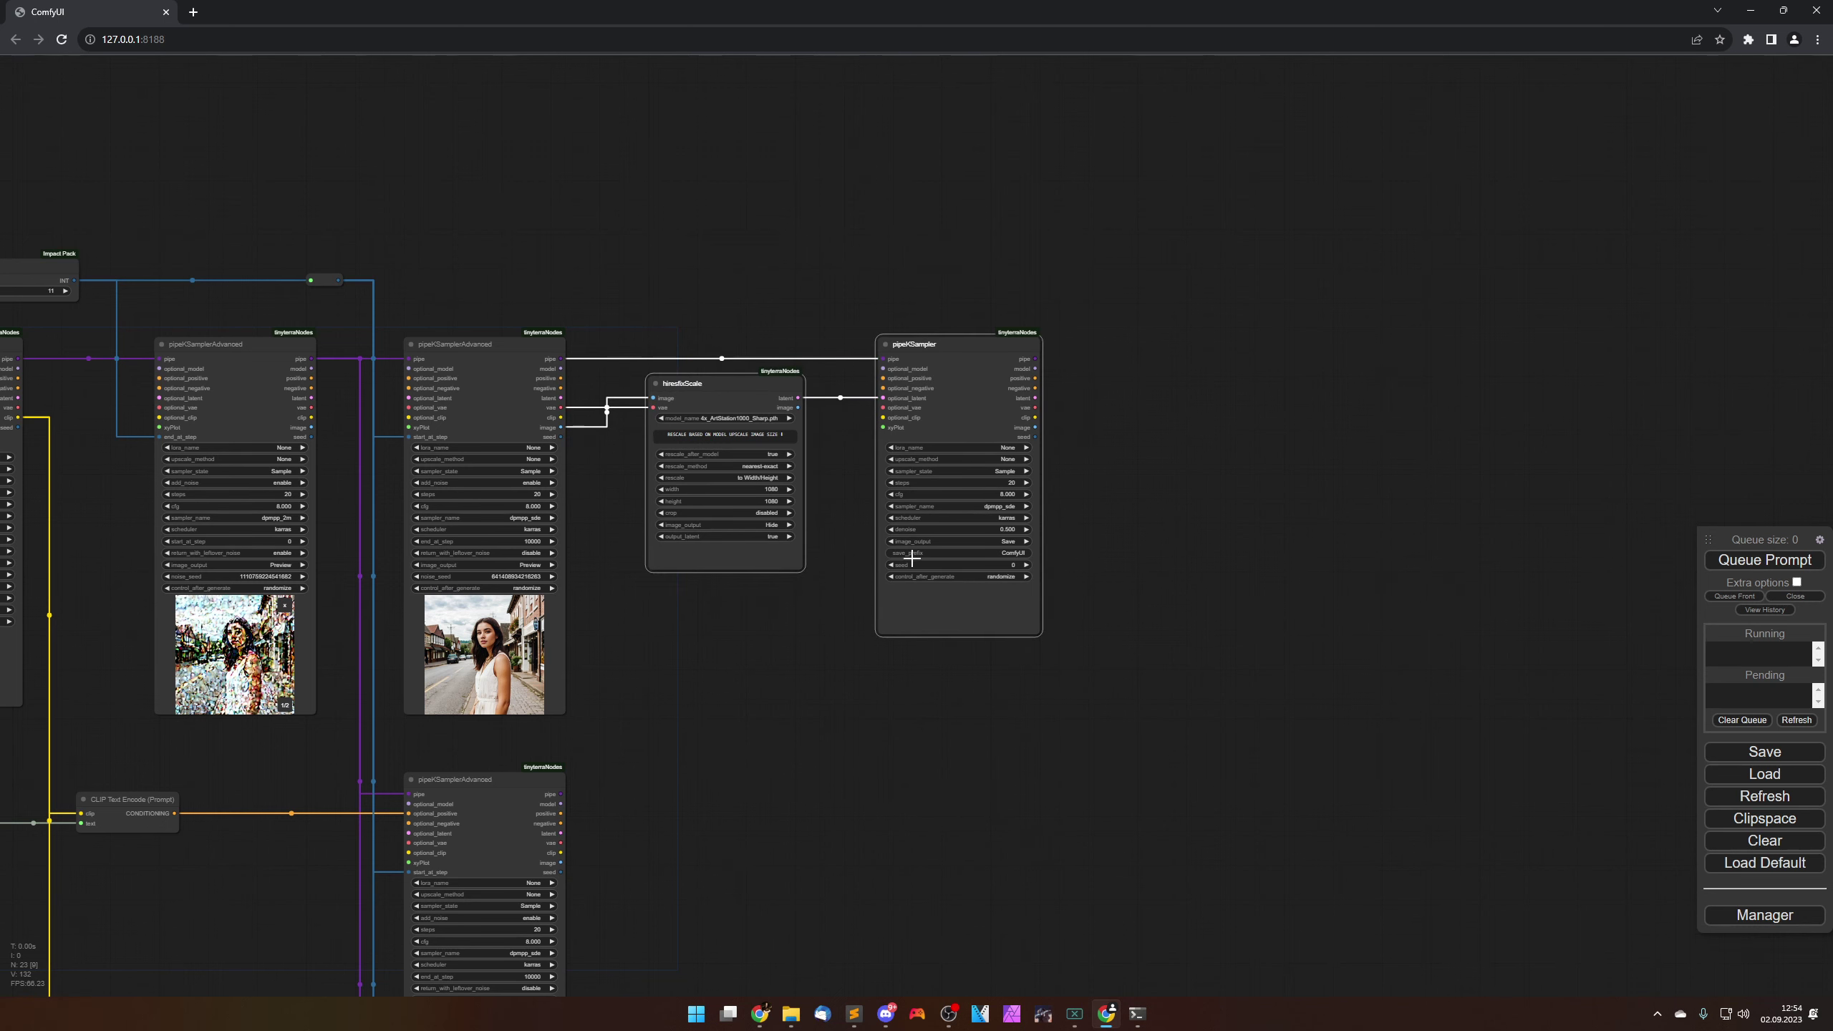
pyautogui.scroll(-5, 819, 679)
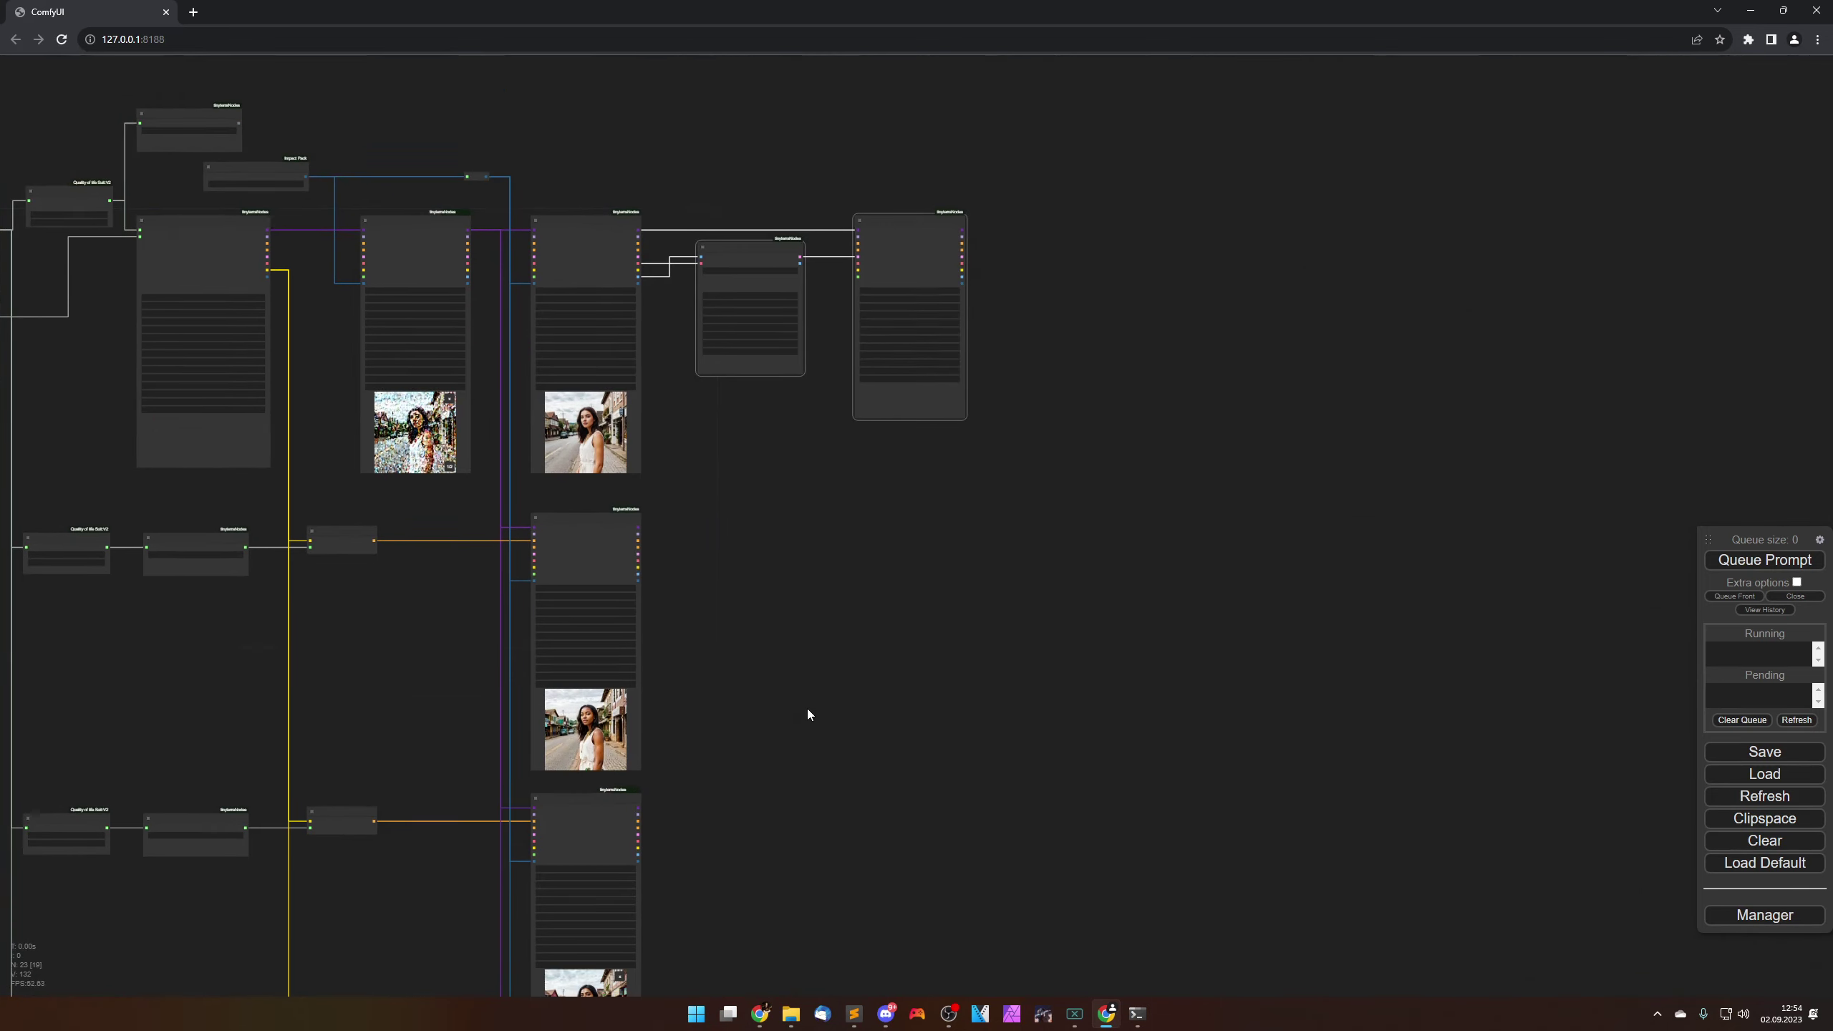
pyautogui.scroll(5, 862, 725)
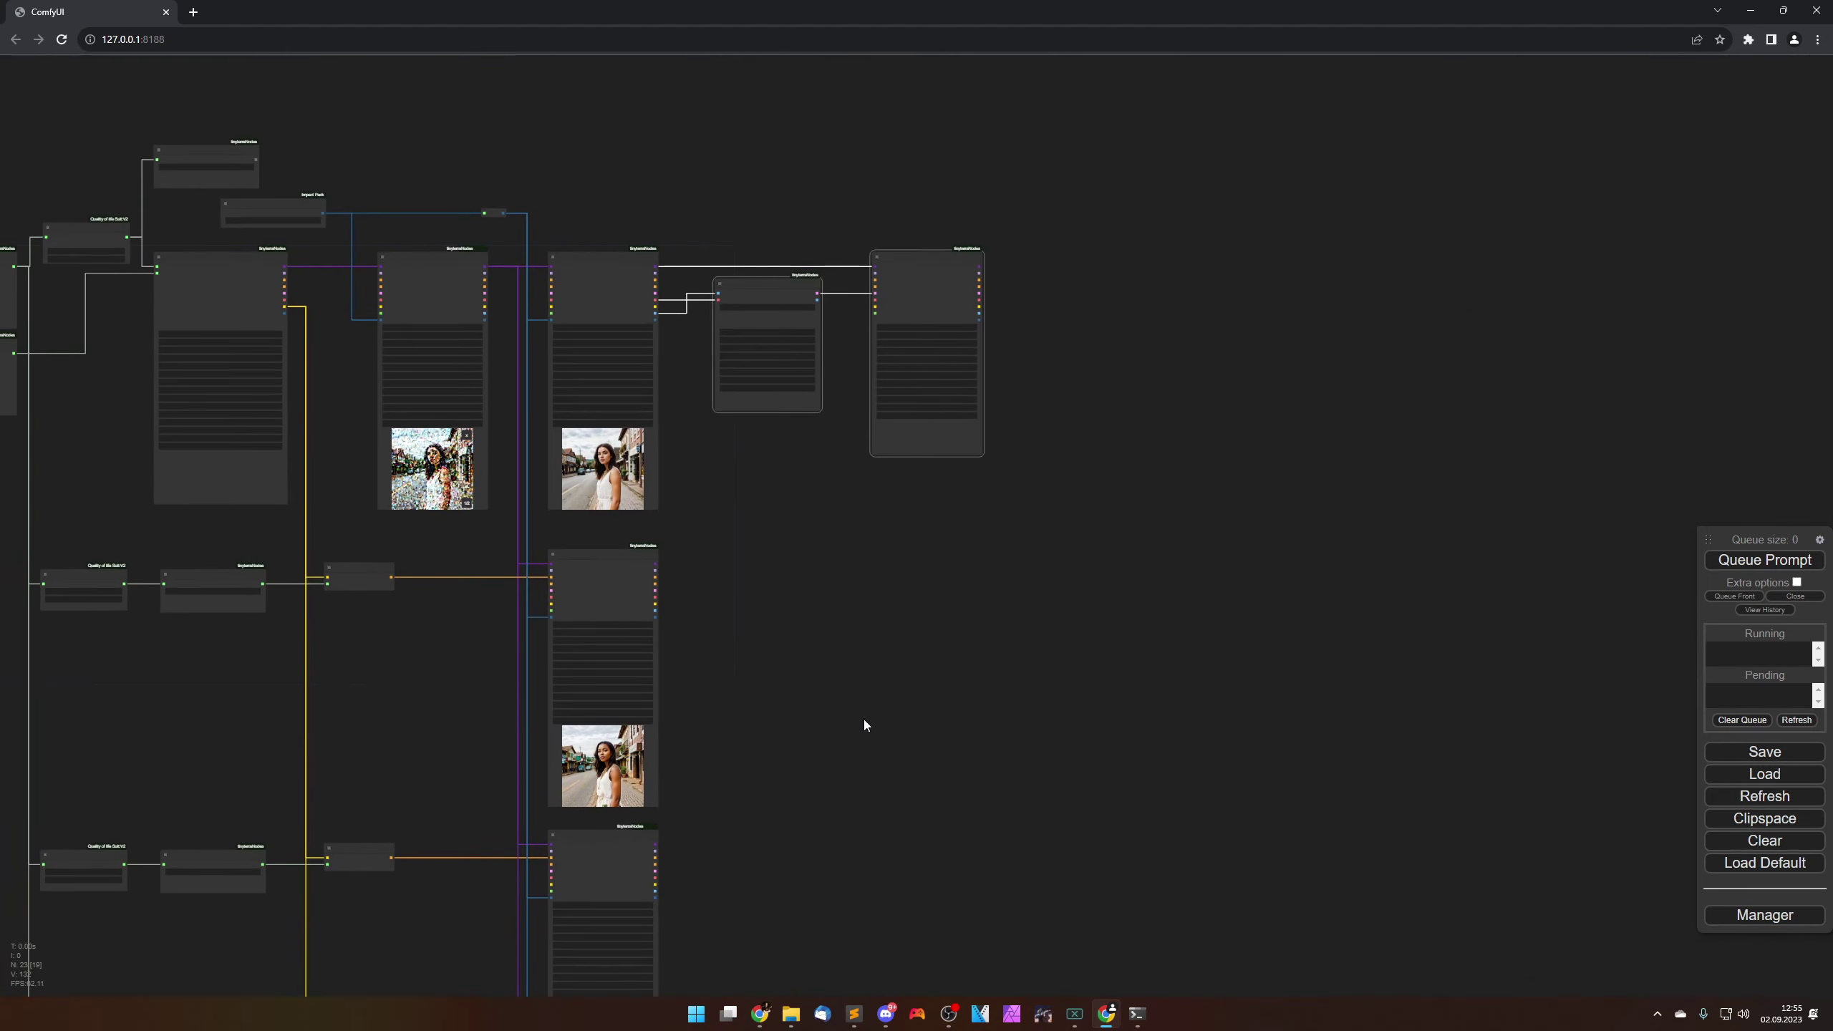
pyautogui.scroll(4, 856, 679)
pyautogui.moveTo(808, 518); pyautogui.dragTo(913, 810)
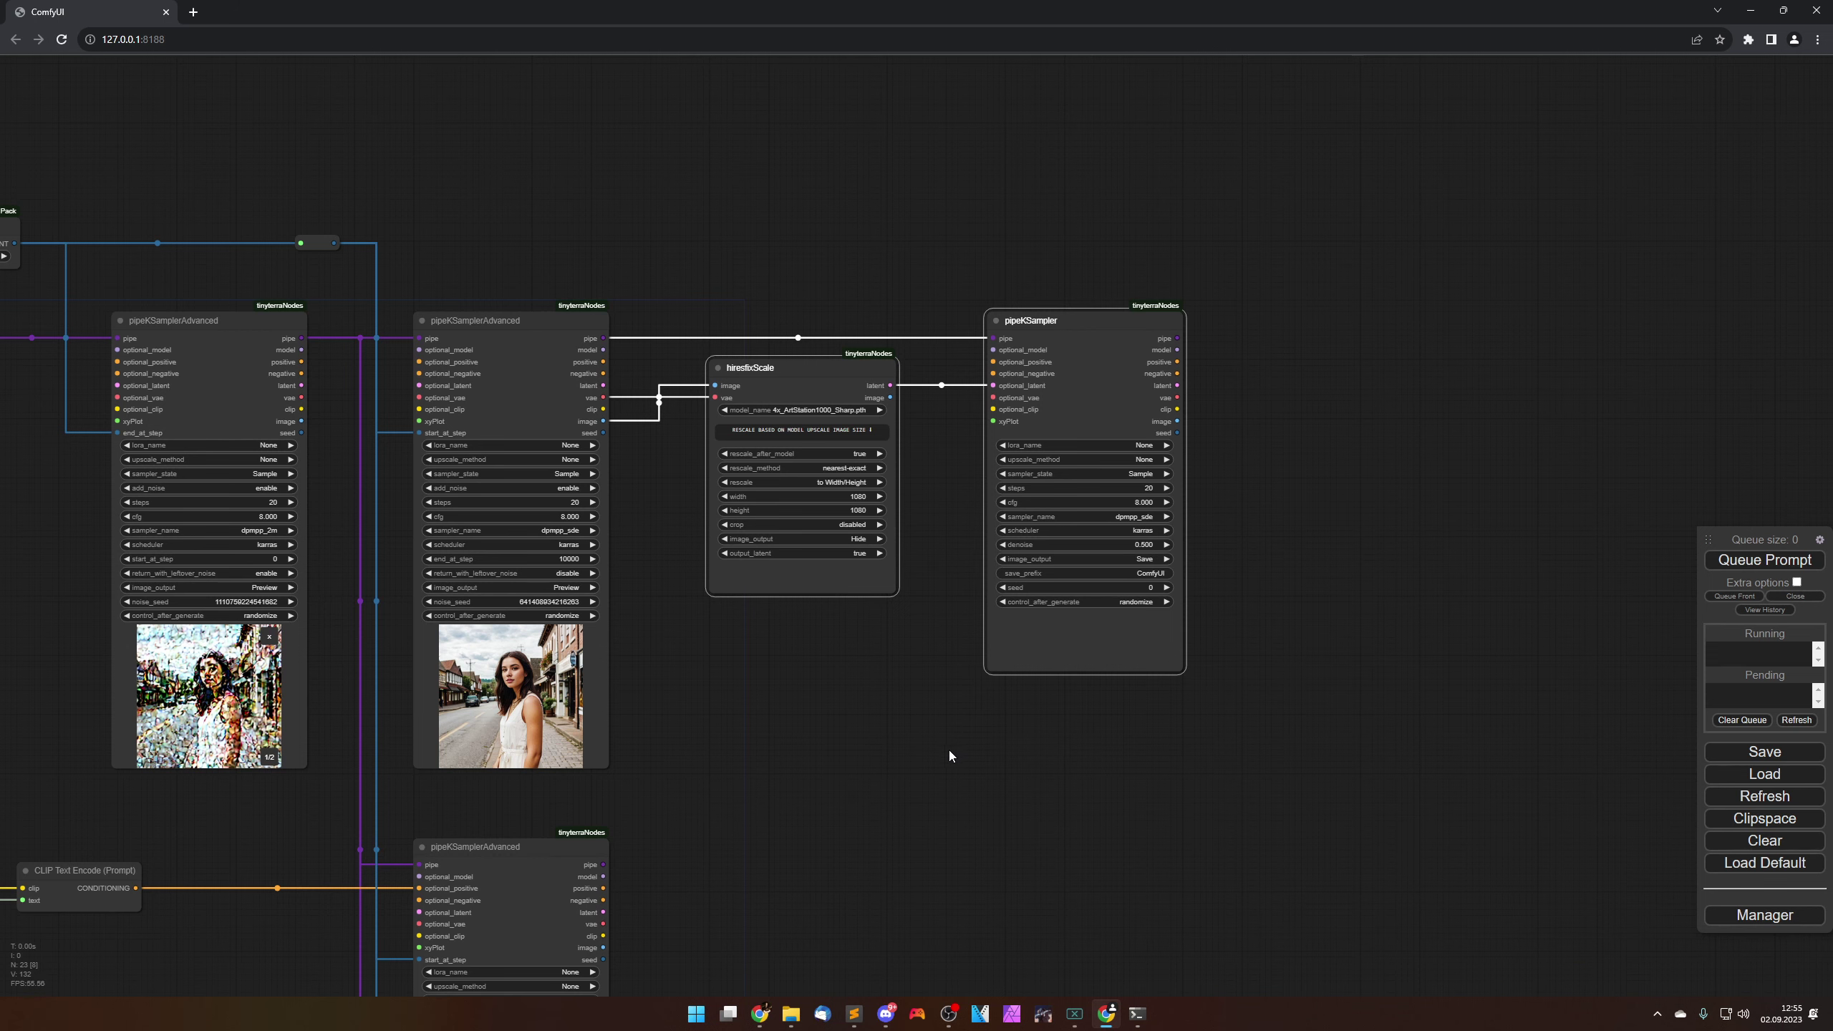
pyautogui.moveTo(933, 765); pyautogui.dragTo(928, 795)
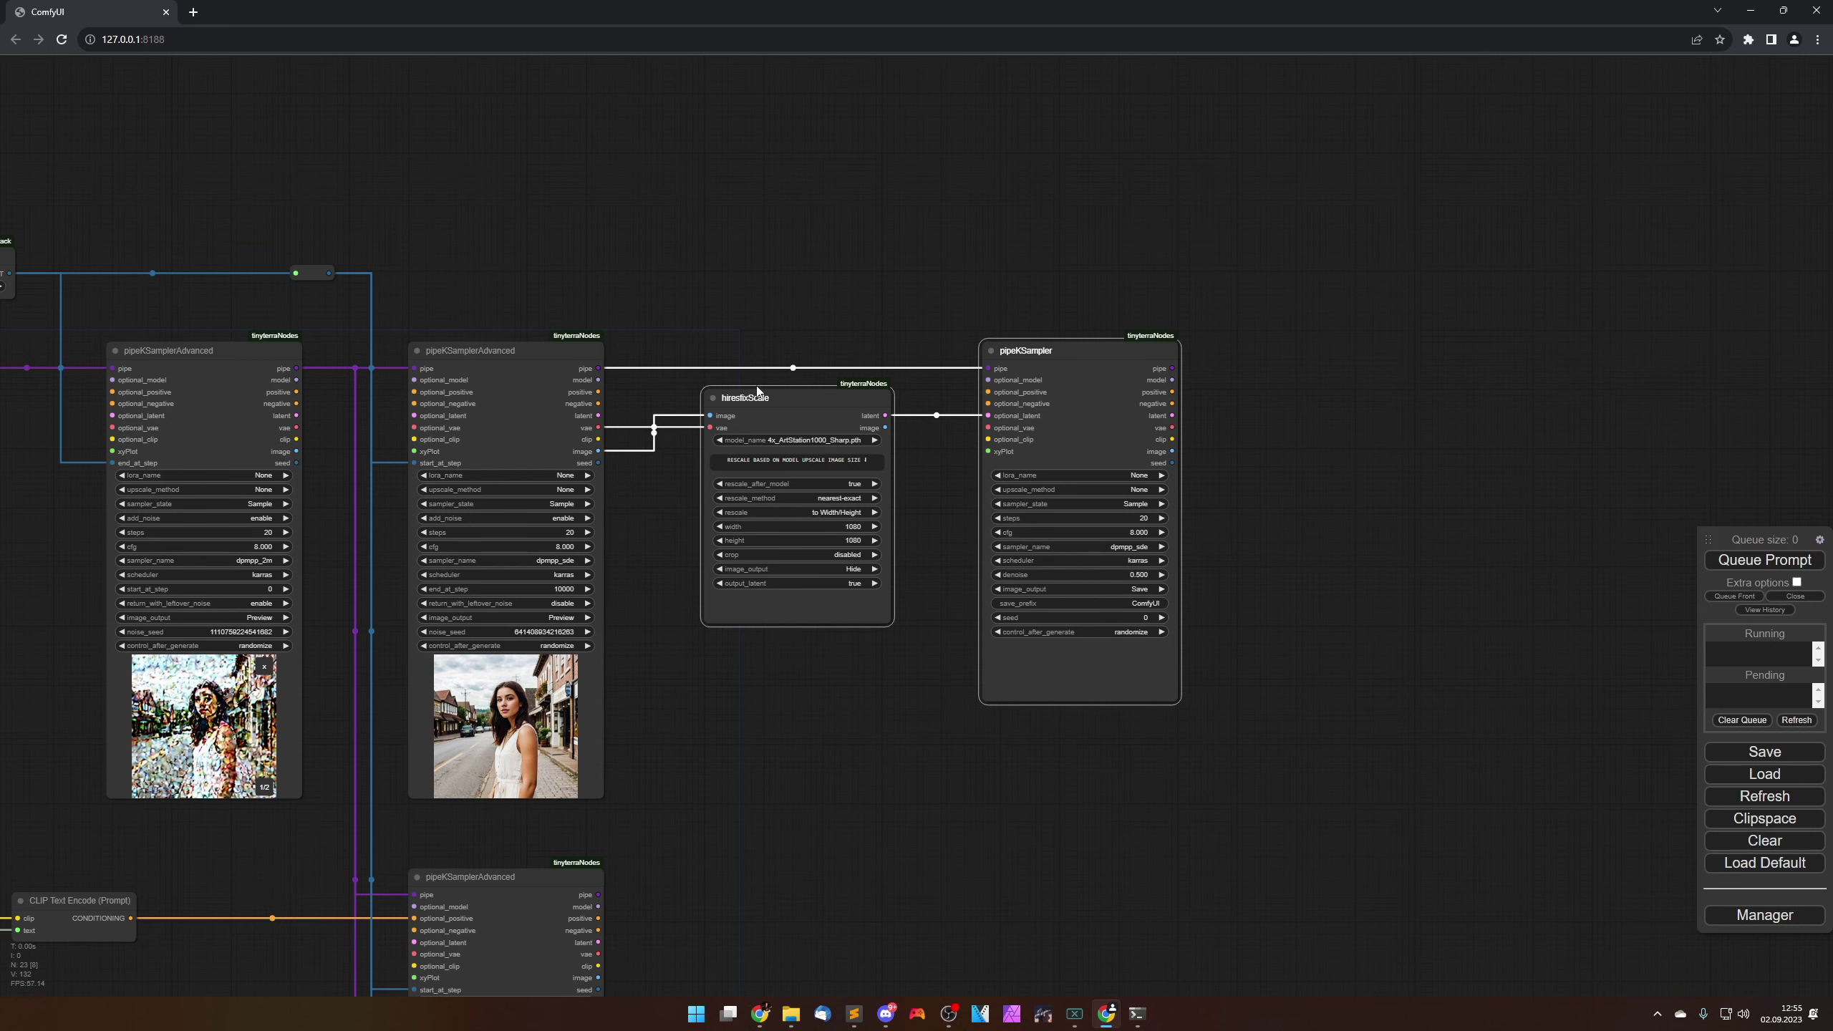
pyautogui.click(788, 255)
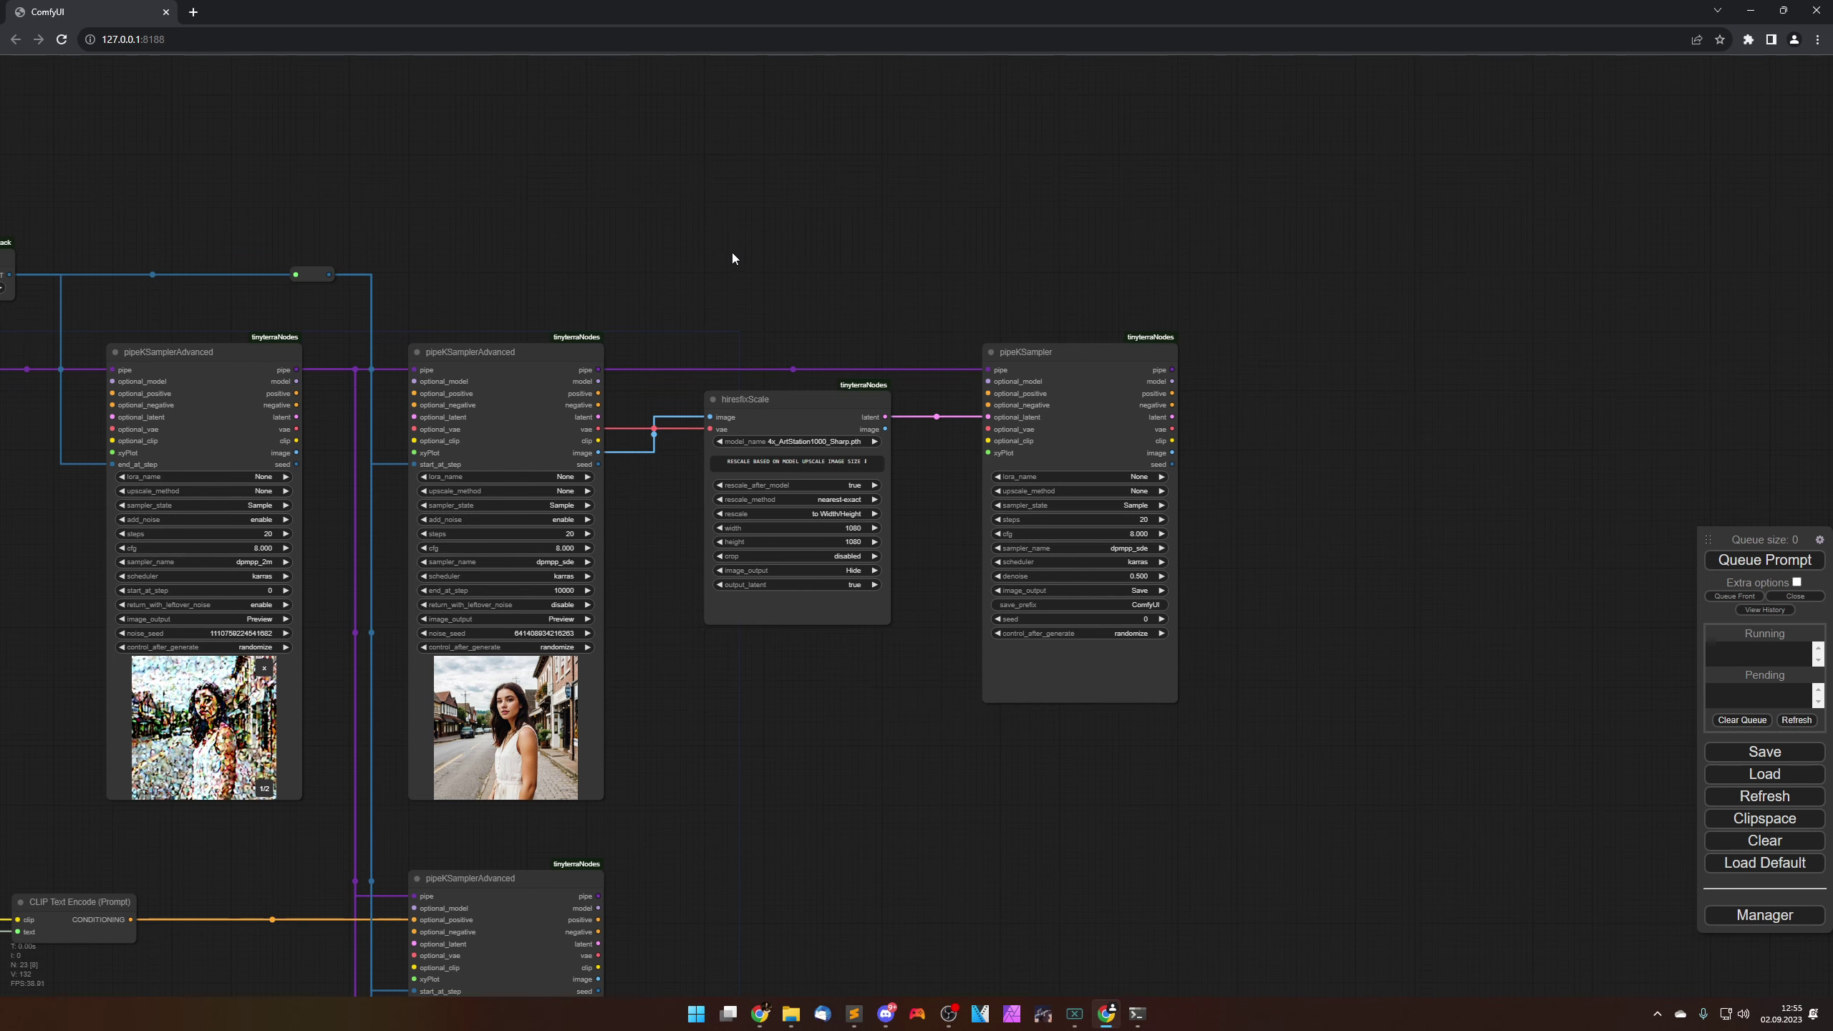
# Step: Duplicate the hiresfixScale and pipeKSampler nodes and place the copies beside the second-row pipeKSamplerAdvanced node
pyautogui.moveTo(710, 245); pyautogui.dragTo(1175, 813)
pyautogui.hotkey('ctrl', 'c')
pyautogui.hotkey('ctrl', 'v')
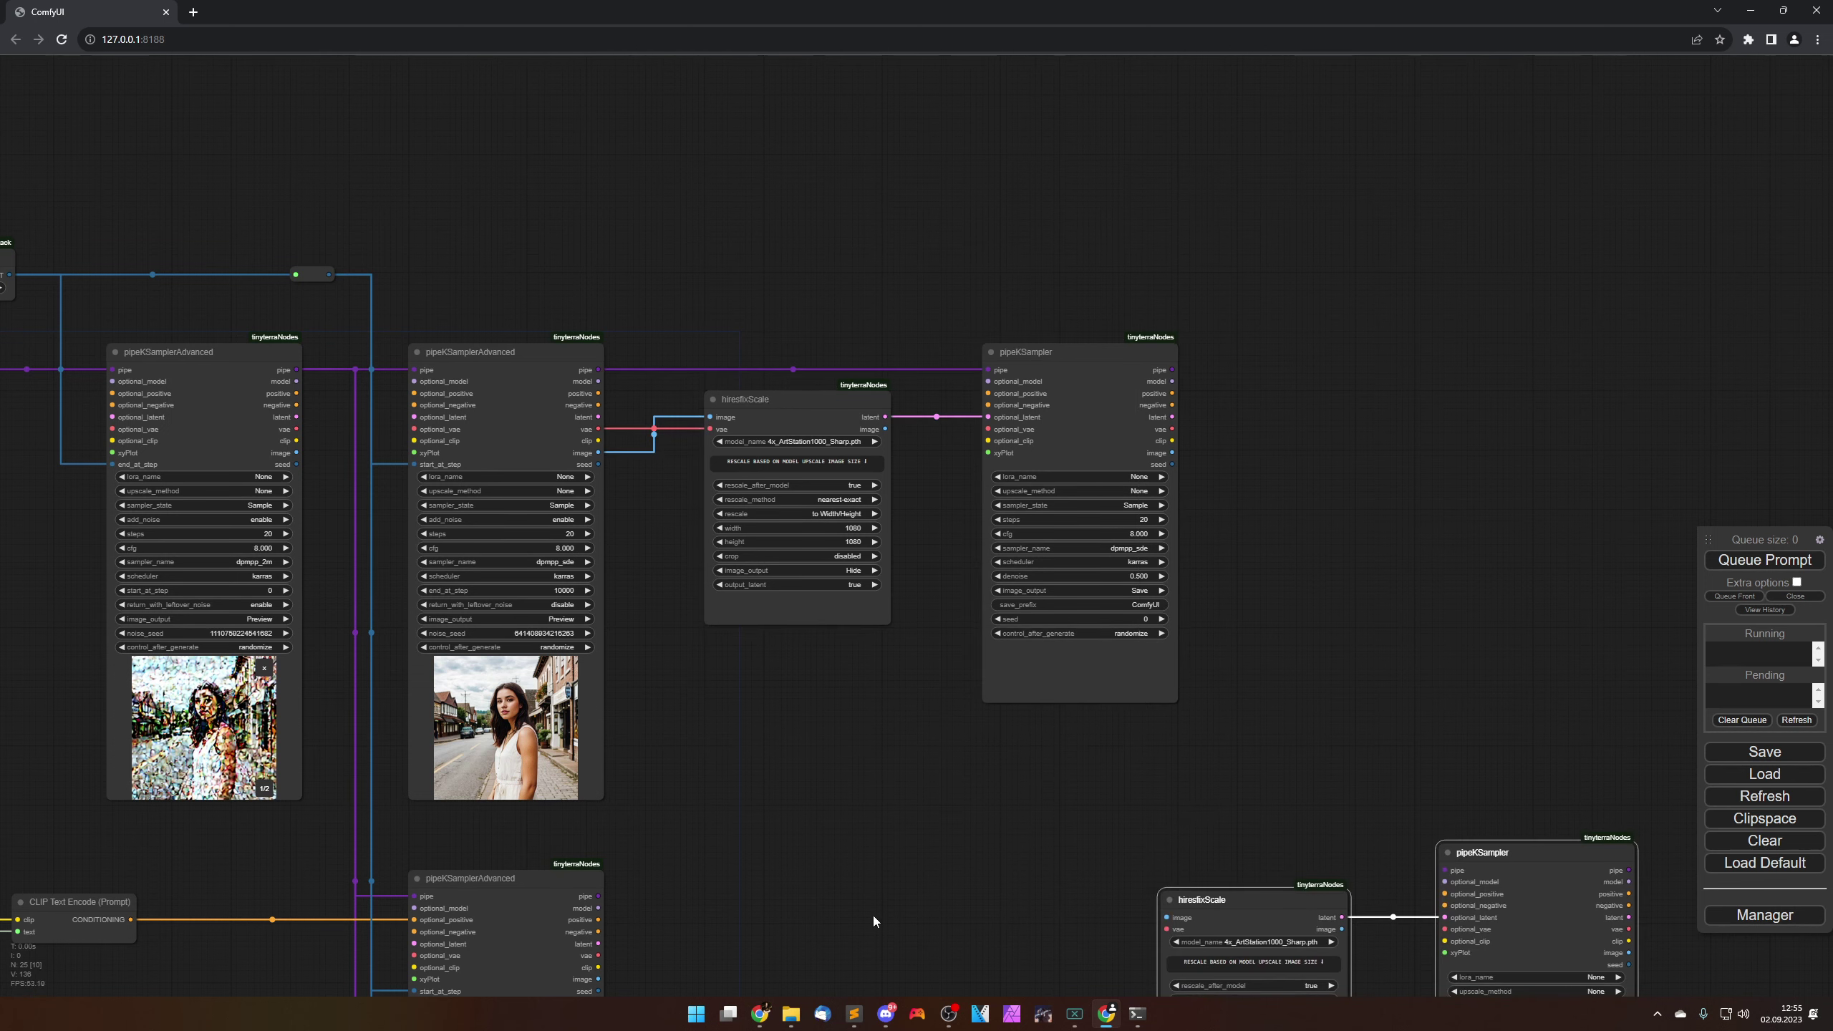
pyautogui.moveTo(1178, 908); pyautogui.dragTo(704, 946)
pyautogui.moveTo(814, 857); pyautogui.dragTo(795, 474)
# Step: Connect the second-row pipeKSamplerAdvanced's pipe to the copied pipeKSampler, and its vae and image outputs to the copied hiresfixScale
pyautogui.moveTo(578, 518); pyautogui.dragTo(988, 496)
pyautogui.scroll(3, 642, 635)
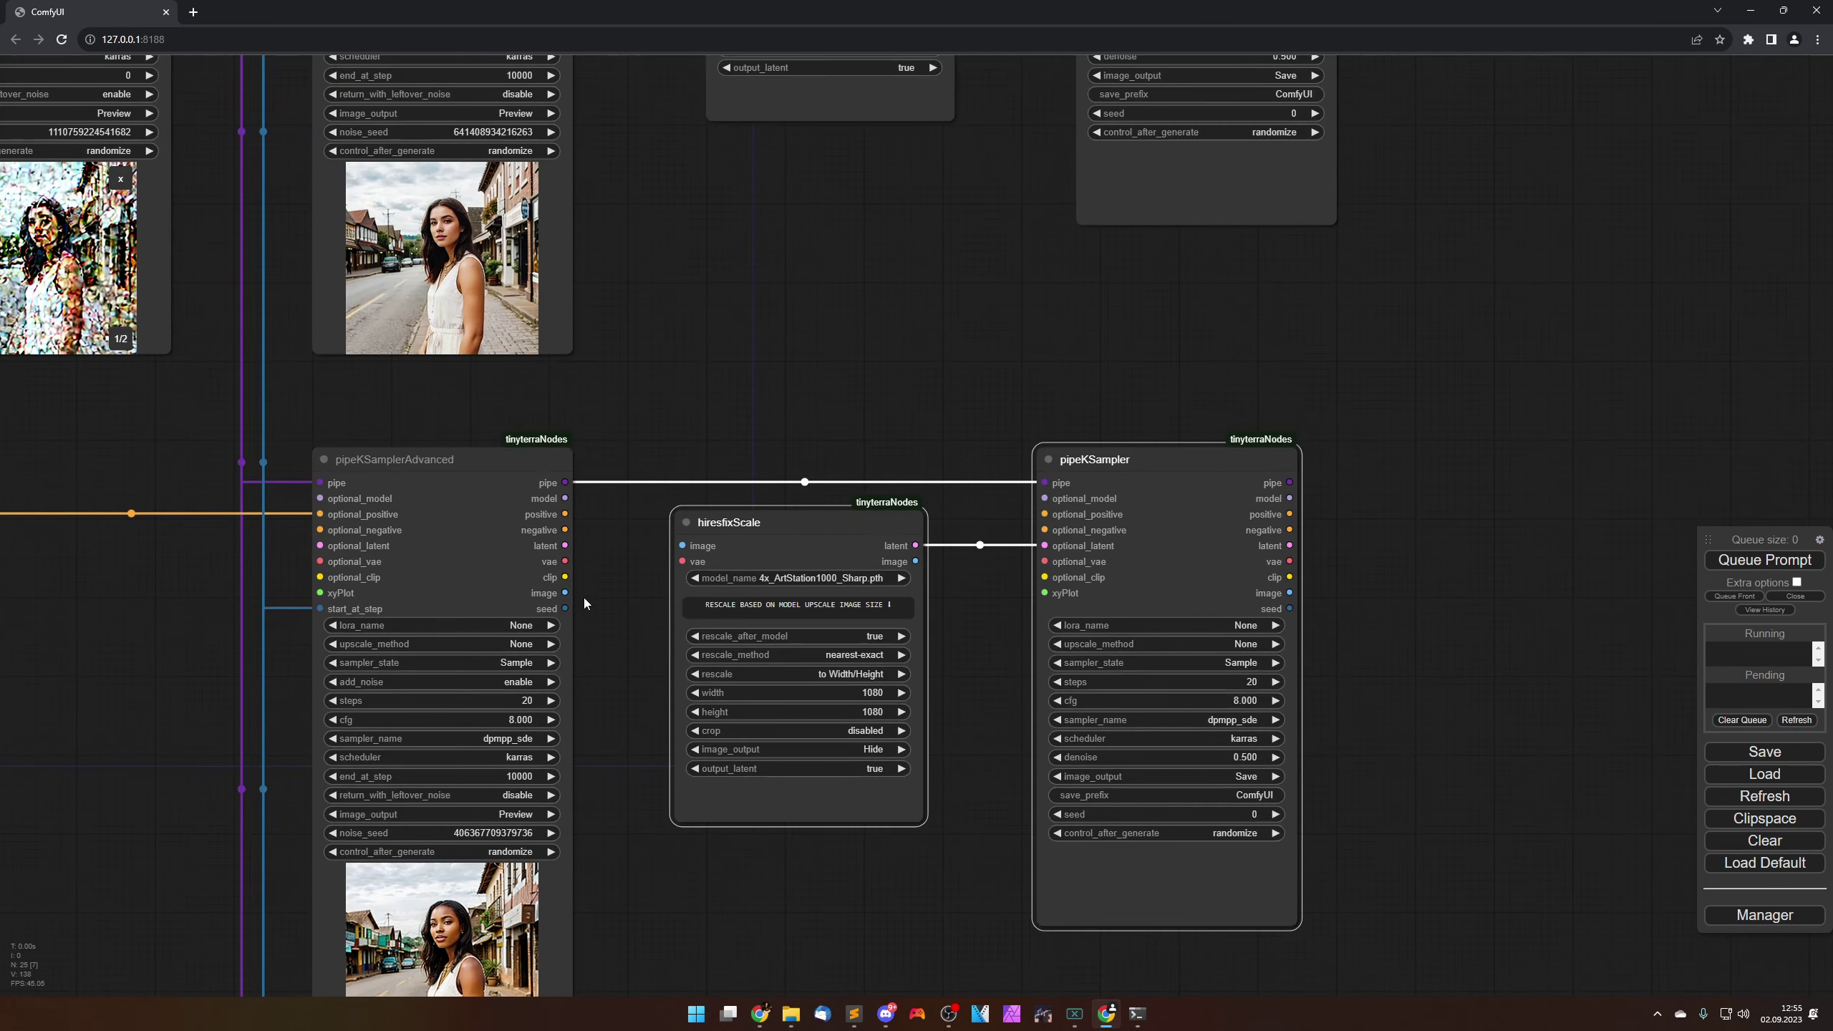
pyautogui.moveTo(579, 601); pyautogui.dragTo(729, 572)
pyautogui.moveTo(844, 373); pyautogui.dragTo(831, 248)
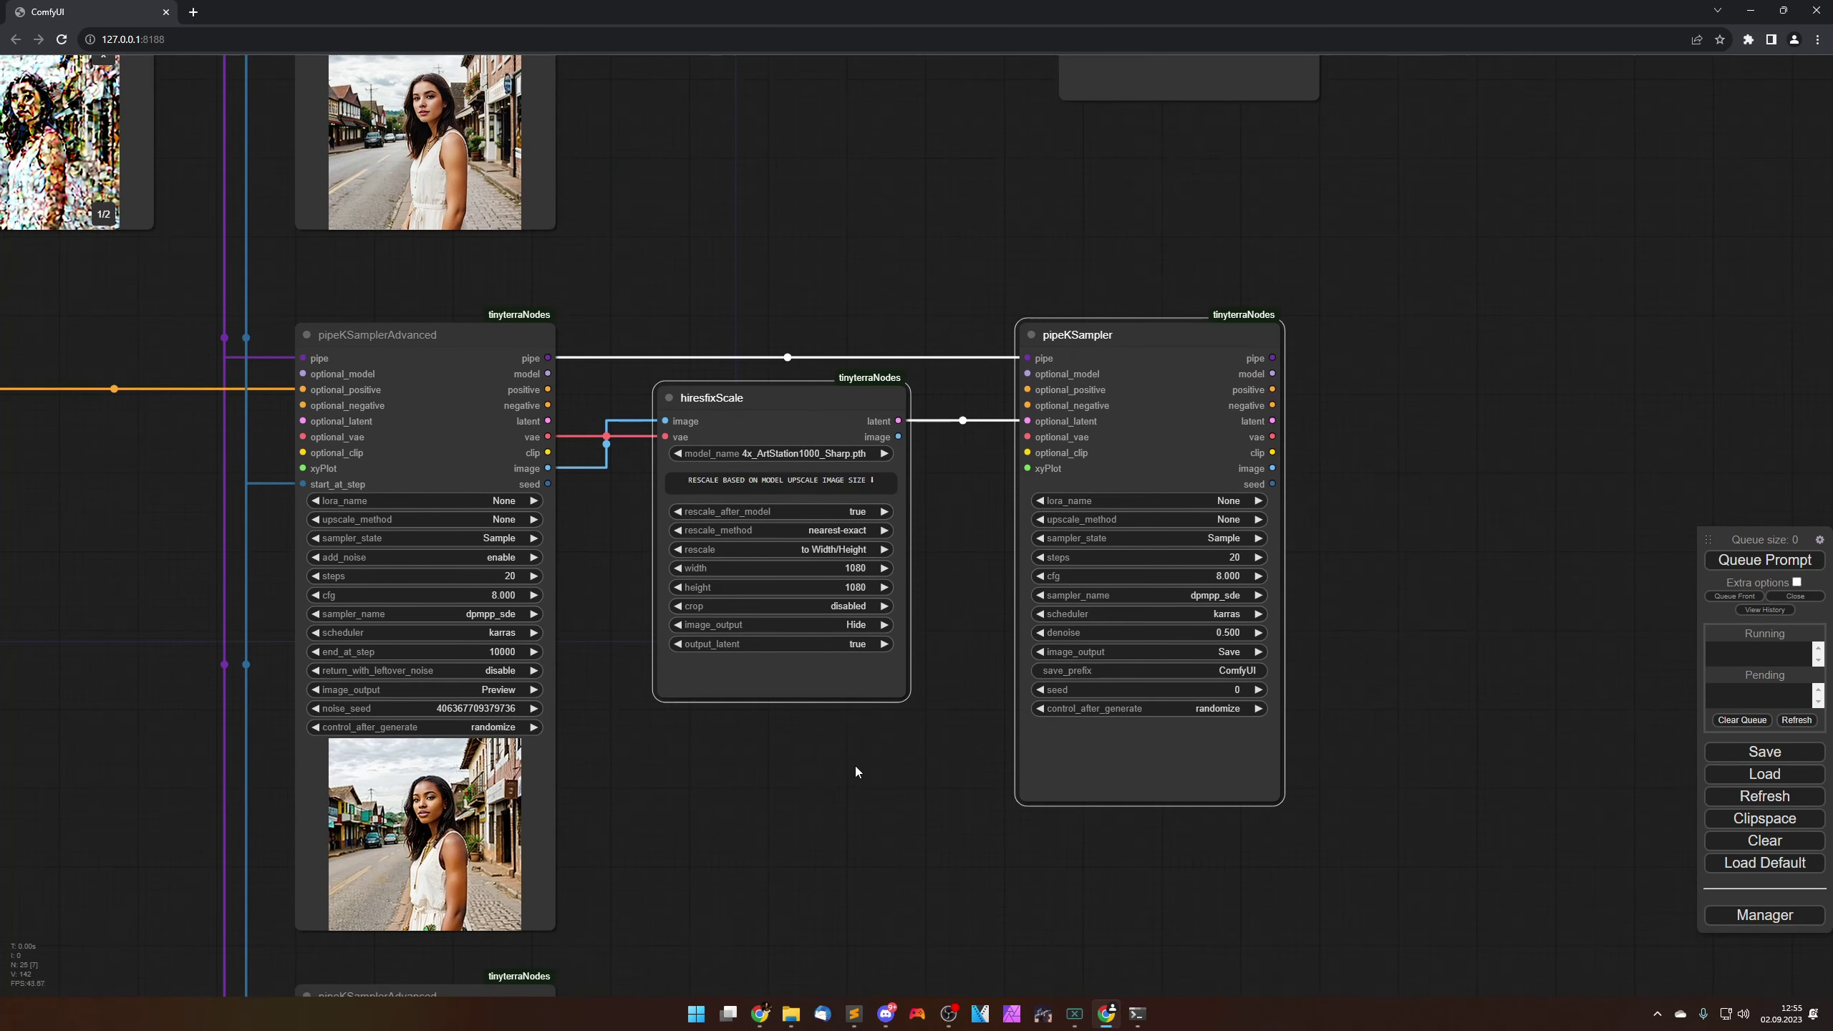
# Step: Paste another hiresfixScale and pipeKSampler pair beside the third-row pipeKSamplerAdvanced and link that sampler's pipe to the new pipeKSampler
pyautogui.scroll(-5, 848, 797)
pyautogui.moveTo(838, 887); pyautogui.dragTo(845, 728)
pyautogui.hotkey('ctrl', 'v')
pyautogui.moveTo(917, 778); pyautogui.dragTo(806, 803)
pyautogui.moveTo(671, 761); pyautogui.dragTo(970, 776)
pyautogui.moveTo(759, 768); pyautogui.dragTo(781, 630)
# Step: Connect the third-row pipeKSamplerAdvanced's vae and image outputs to hiresfixScale, and move the pasted pair up to straighten the pipe link
pyautogui.scroll(7, 736, 727)
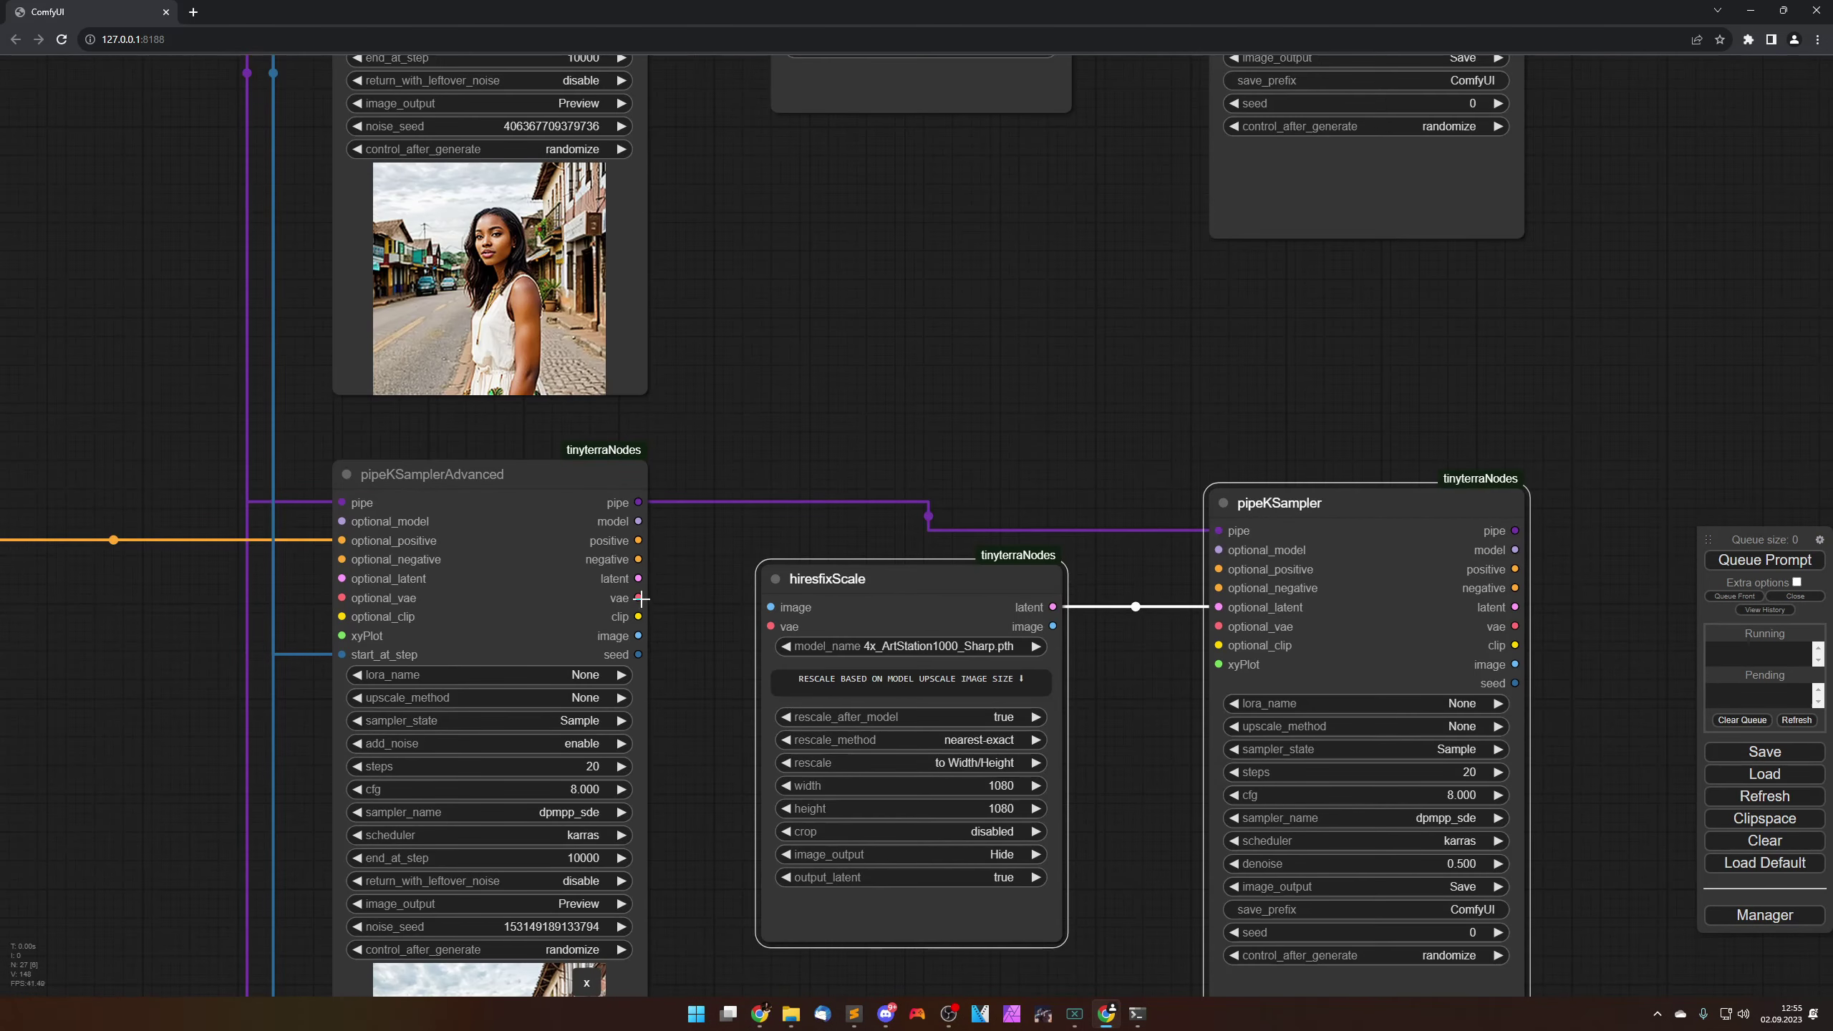
pyautogui.moveTo(638, 598); pyautogui.dragTo(770, 627)
pyautogui.moveTo(647, 633); pyautogui.dragTo(770, 607)
pyautogui.moveTo(893, 581); pyautogui.dragTo(892, 555)
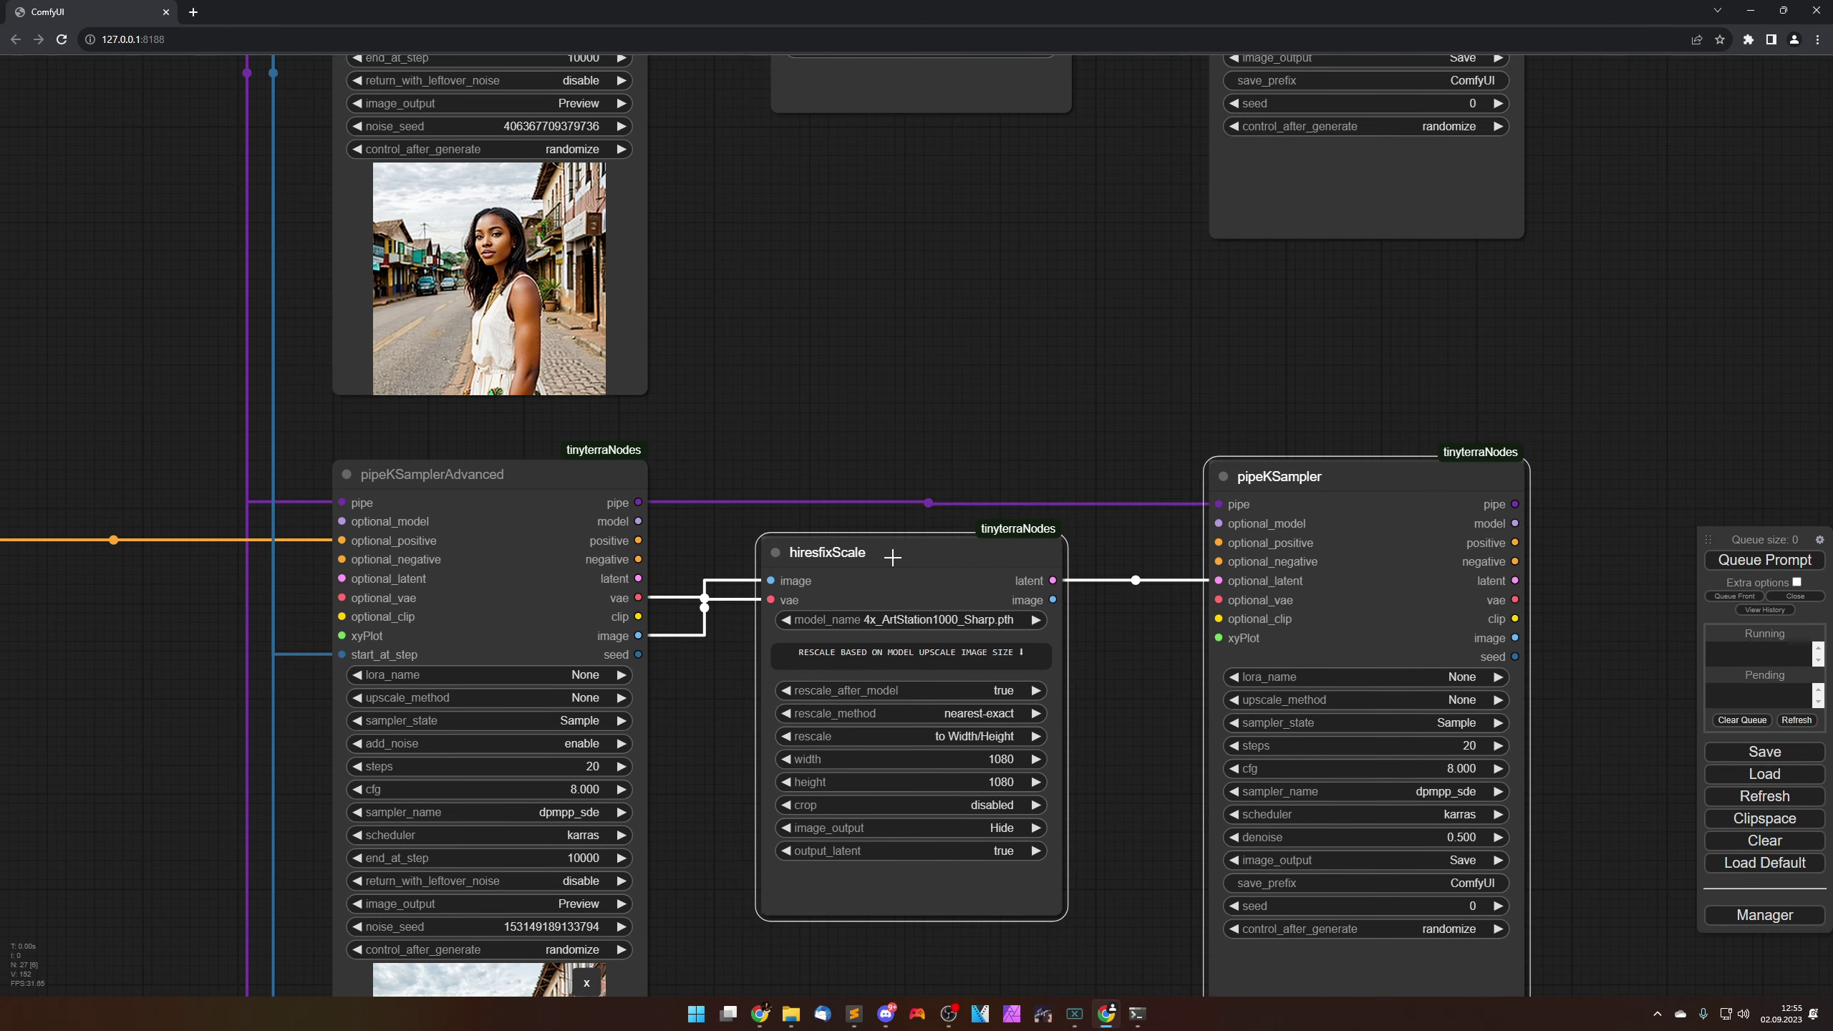
# Step: Duplicate the third-row hiresfixScale and pipeKSampler pair and place the copy beside the fourth-row pipeKSamplerAdvanced
pyautogui.scroll(-3, 893, 556)
pyautogui.moveTo(937, 831); pyautogui.dragTo(945, 484)
pyautogui.hotkey('ctrl', 'c')
pyautogui.hotkey('ctrl', 'v')
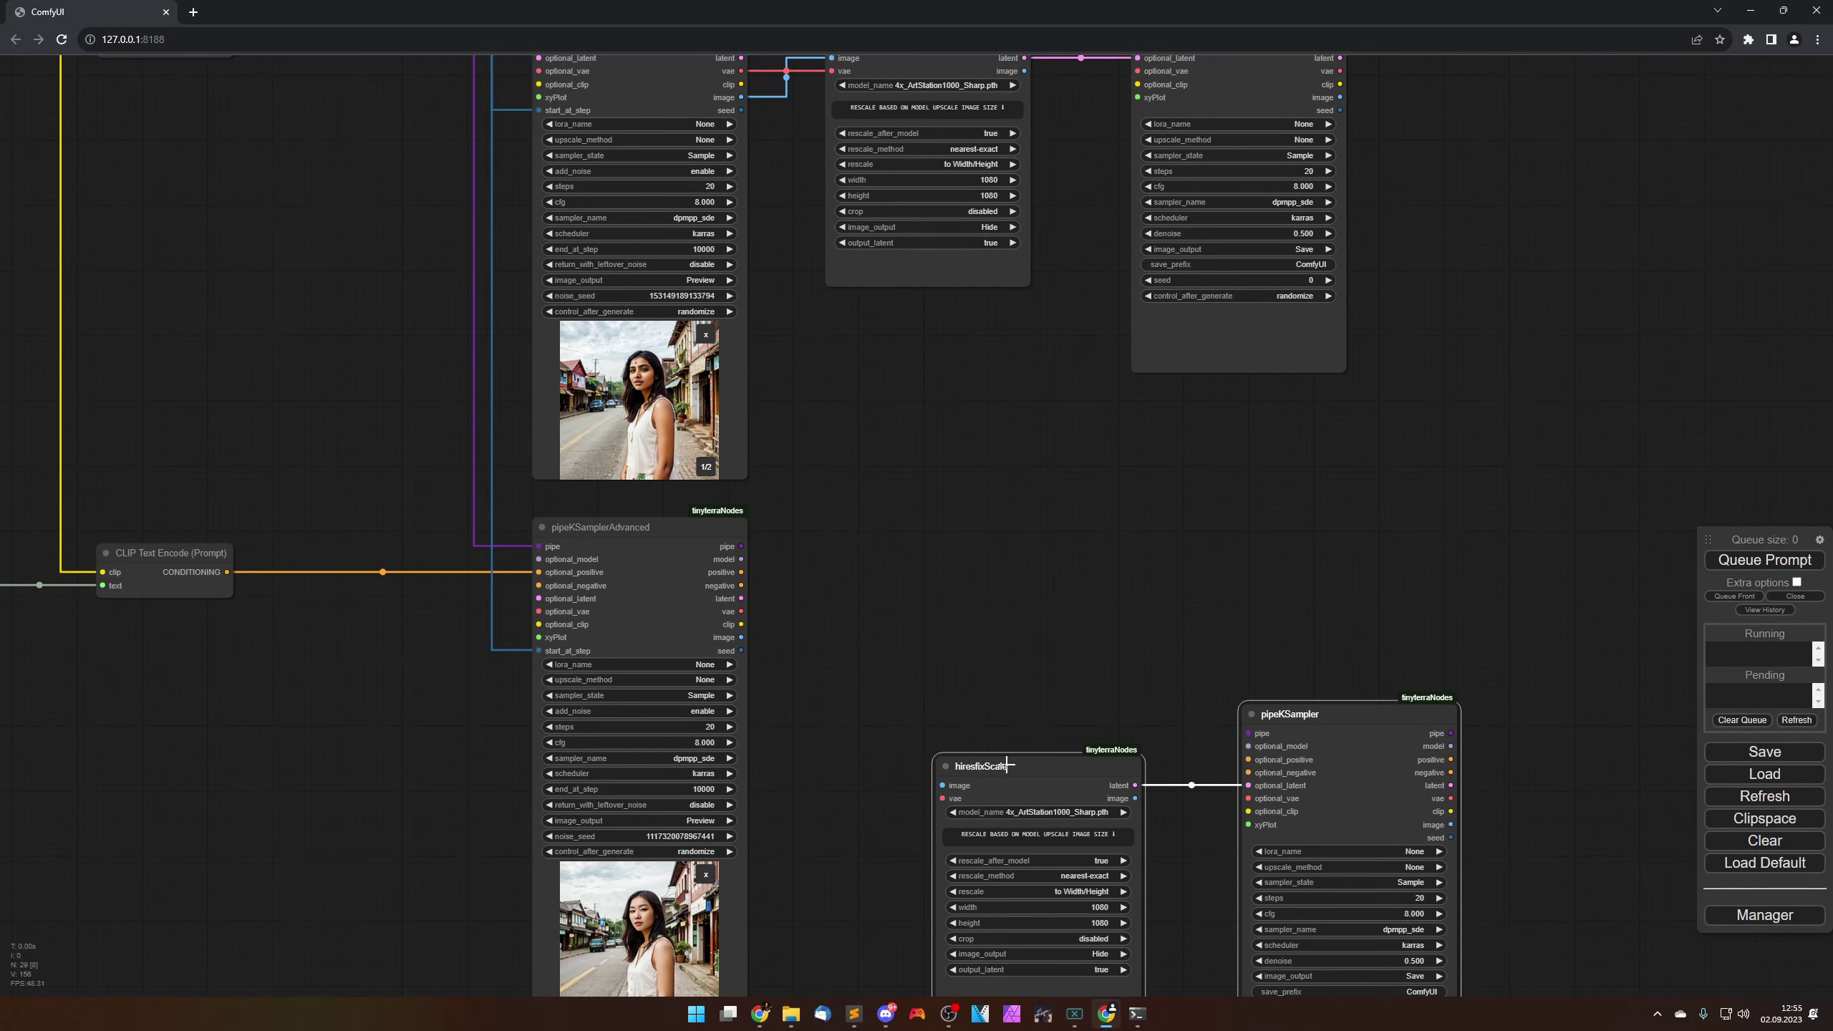
pyautogui.moveTo(1007, 766); pyautogui.dragTo(910, 611)
# Step: Connect the fourth-row pipeKSamplerAdvanced's pipe to the new pipeKSampler, and its vae and image outputs to the new hiresfixScale
pyautogui.moveTo(741, 545); pyautogui.dragTo(1189, 519)
pyautogui.scroll(3, 766, 649)
pyautogui.moveTo(732, 635); pyautogui.dragTo(853, 600)
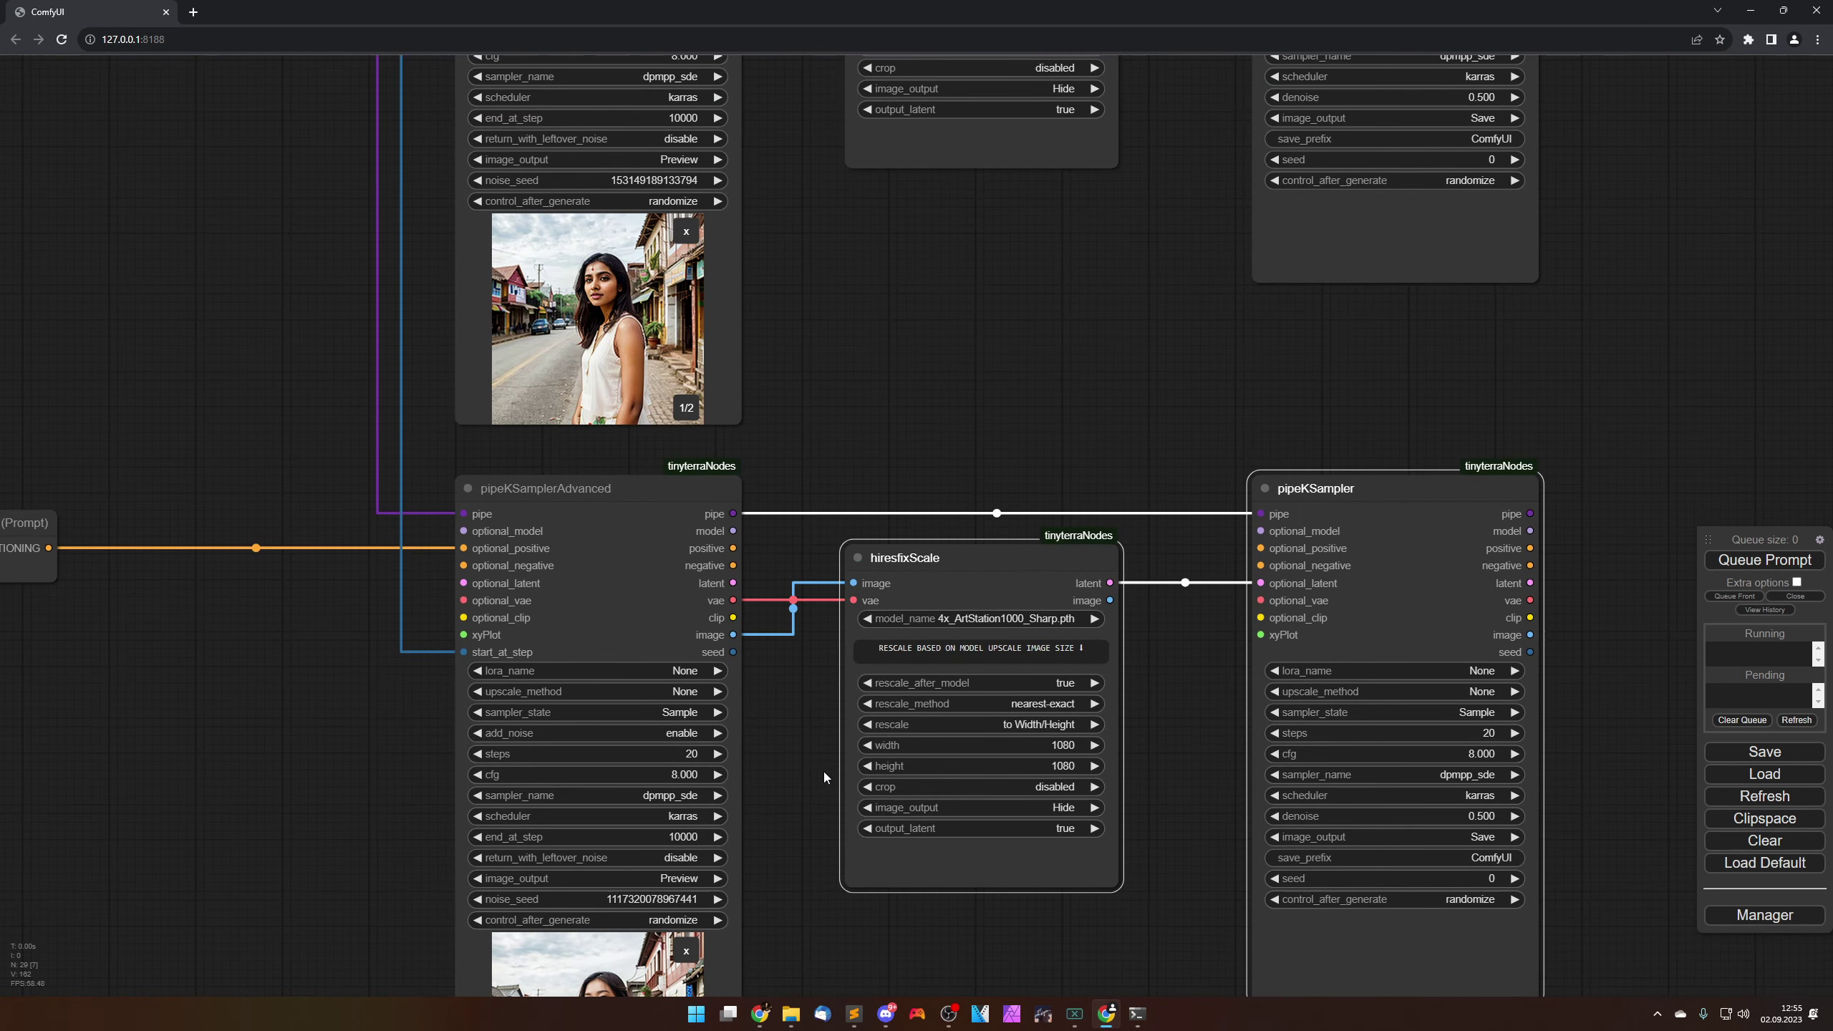
# Step: Queue the prompt to run the workflow with all four hires-fix branches
pyautogui.scroll(-6, 823, 771)
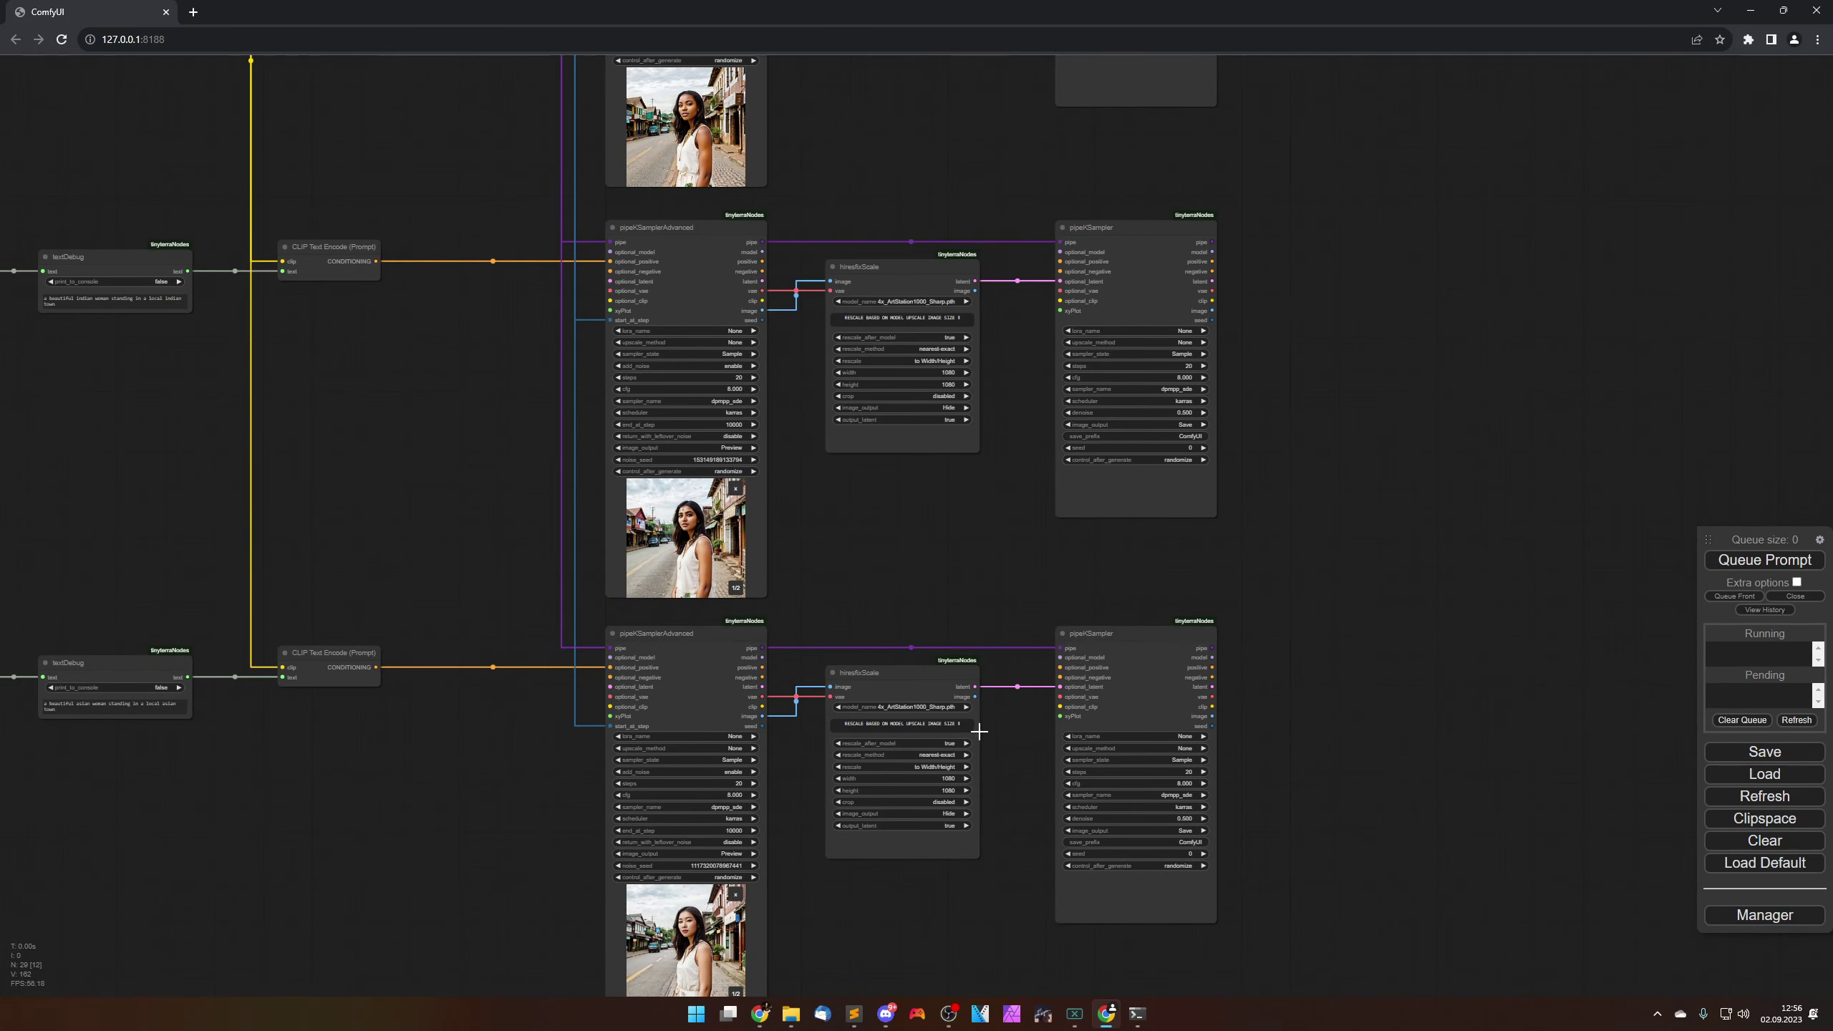
pyautogui.scroll(-6, 1080, 588)
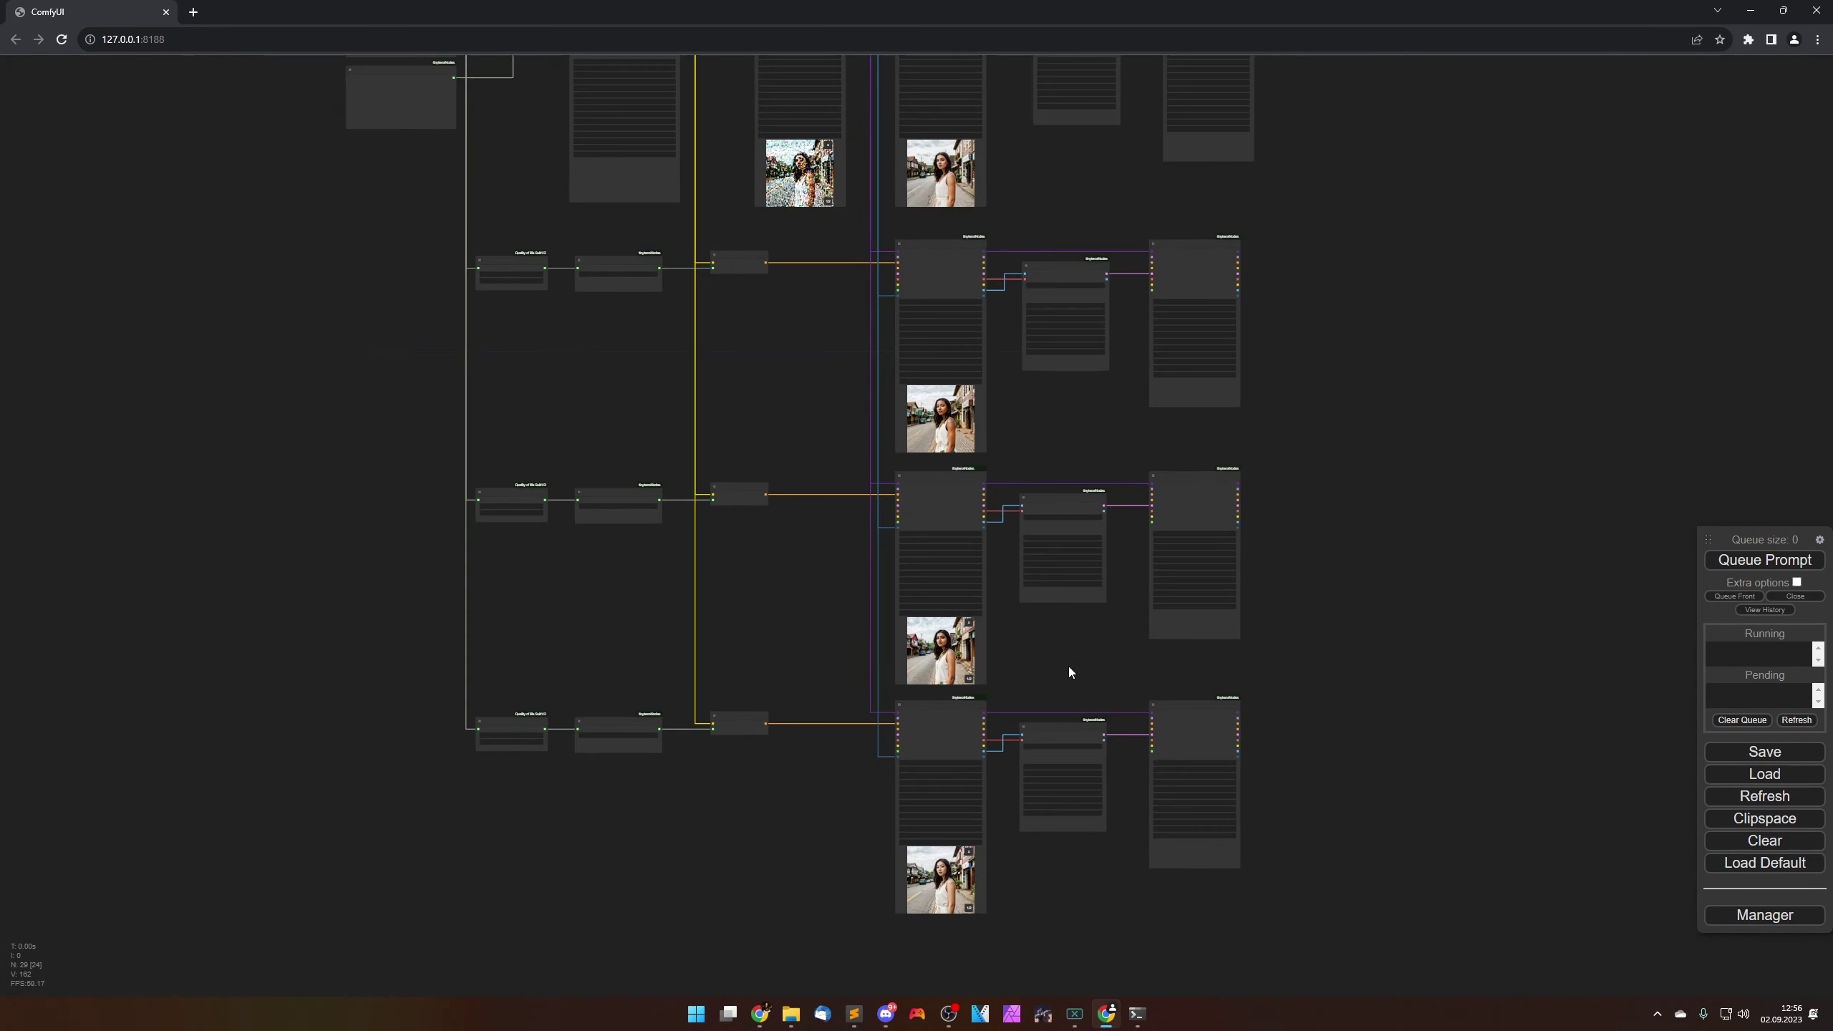
pyautogui.moveTo(1072, 660); pyautogui.dragTo(1048, 713)
pyautogui.click(1745, 562)
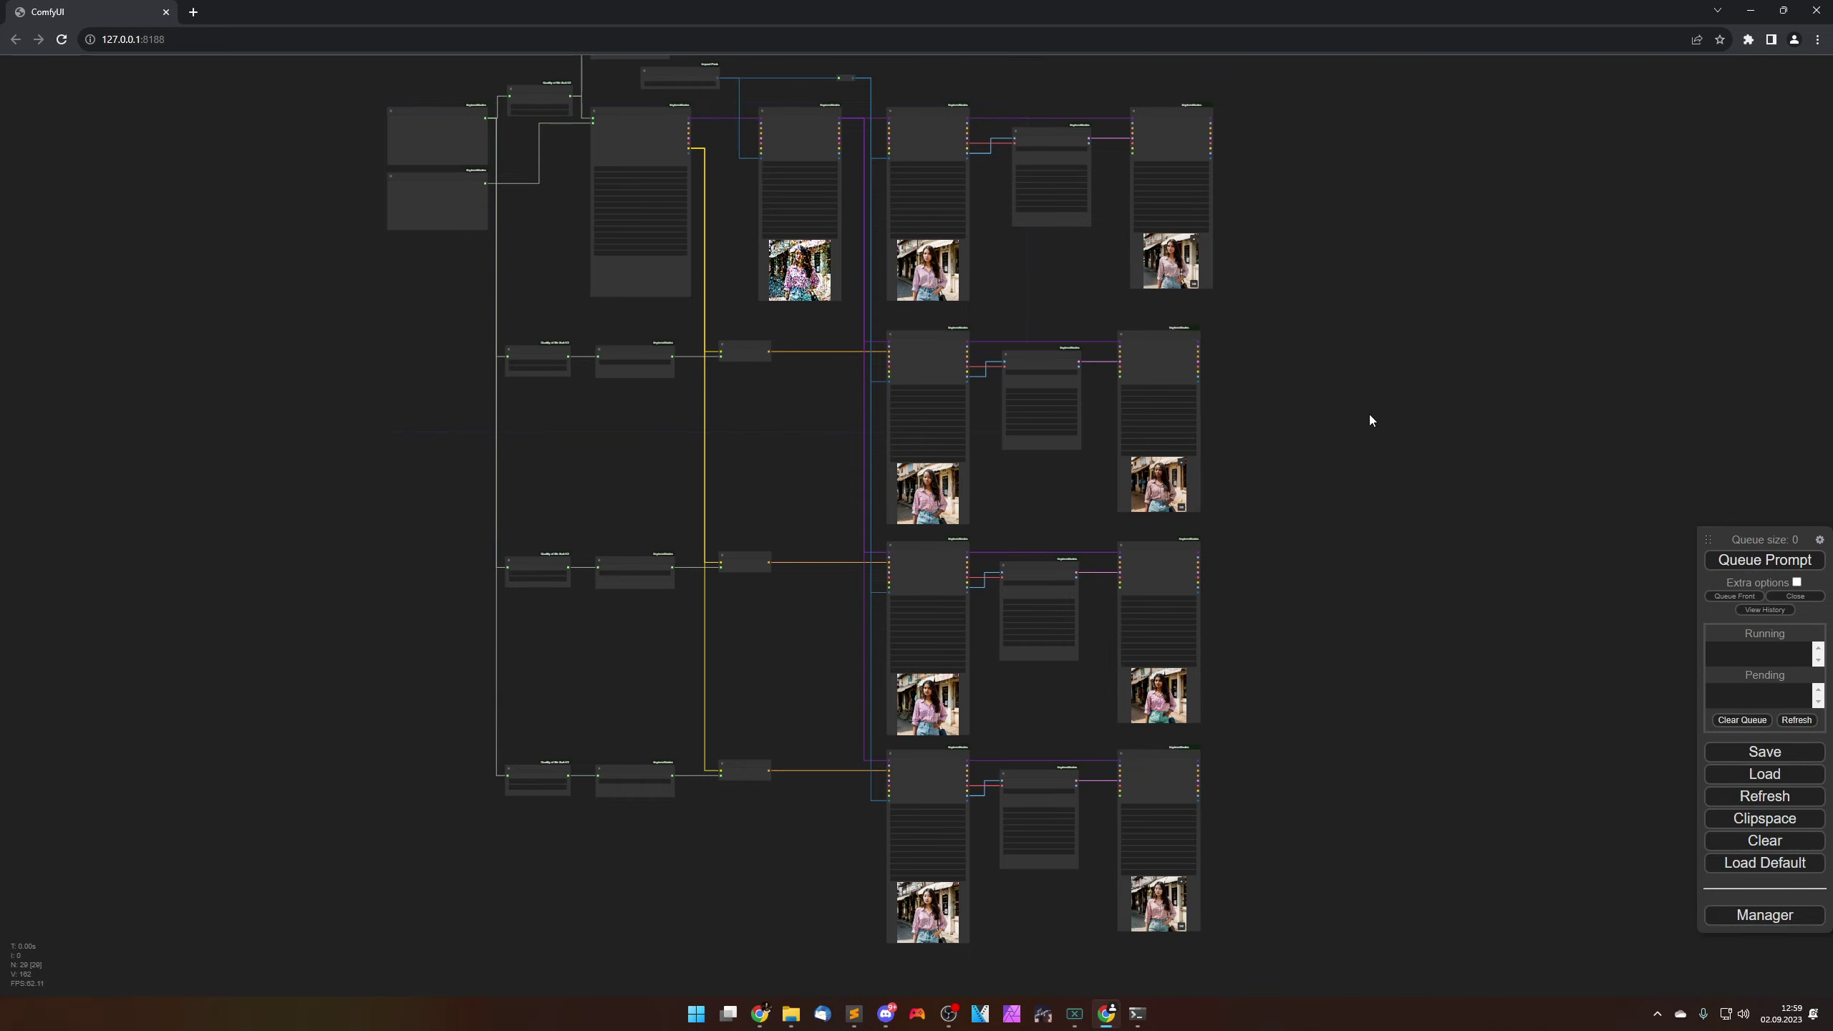
# Step: Select the first-row hiresfixScale and pipeKSampler nodes and shift them into line with the pairs in the rows below
pyautogui.scroll(10, 1347, 378)
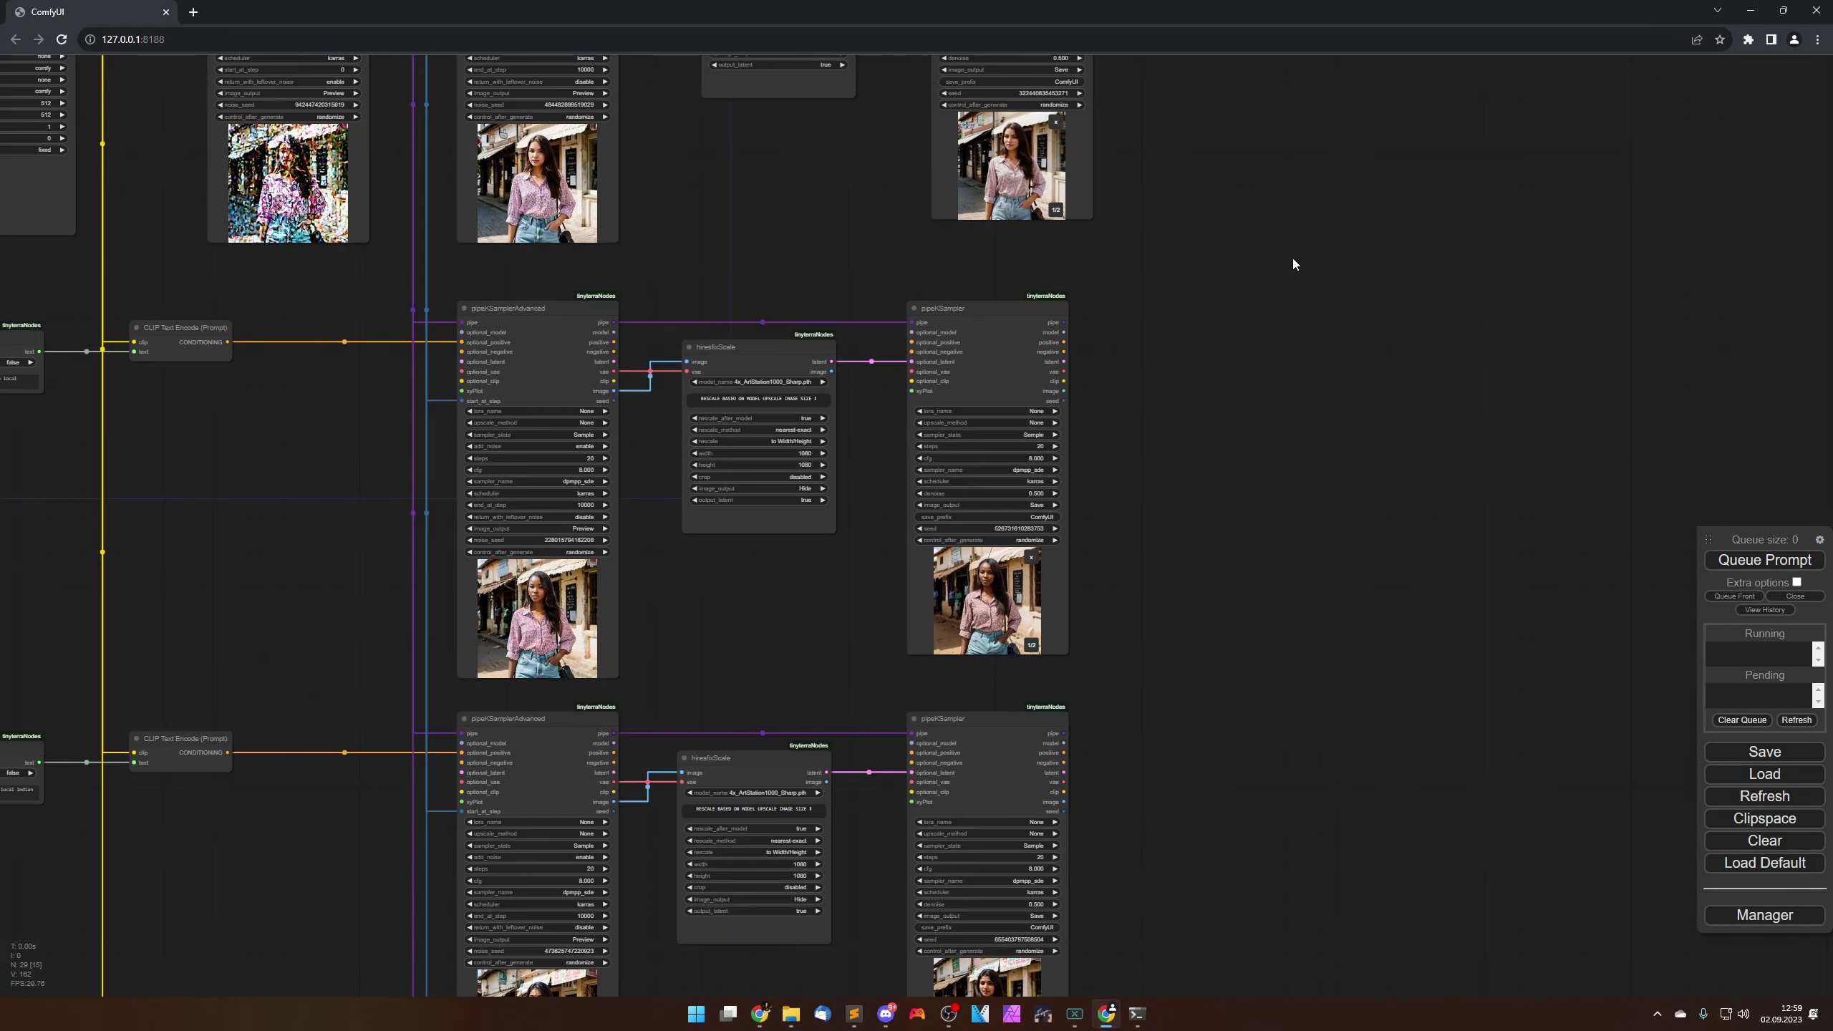
pyautogui.moveTo(853, 198); pyautogui.dragTo(1171, 630)
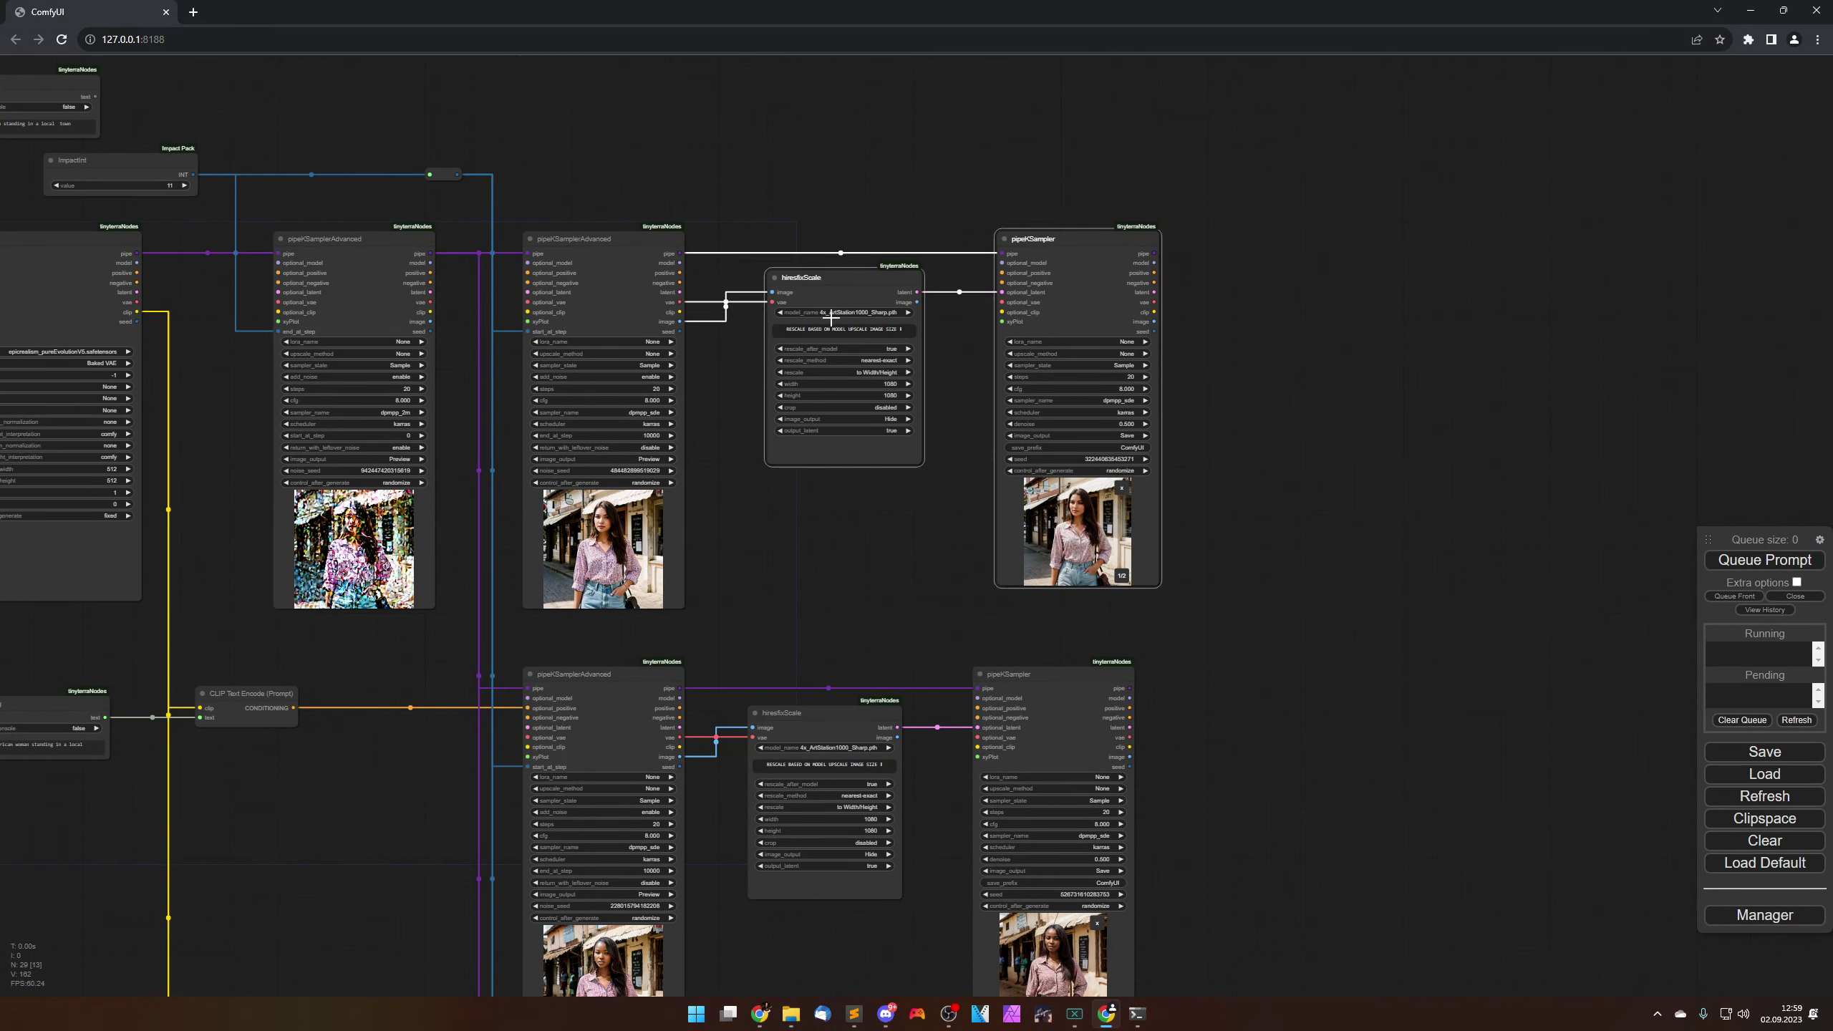
pyautogui.keyDown('ctrl'); pyautogui.click(834, 281); pyautogui.keyUp('ctrl')
pyautogui.moveTo(825, 280); pyautogui.dragTo(811, 279)
pyautogui.click(826, 606)
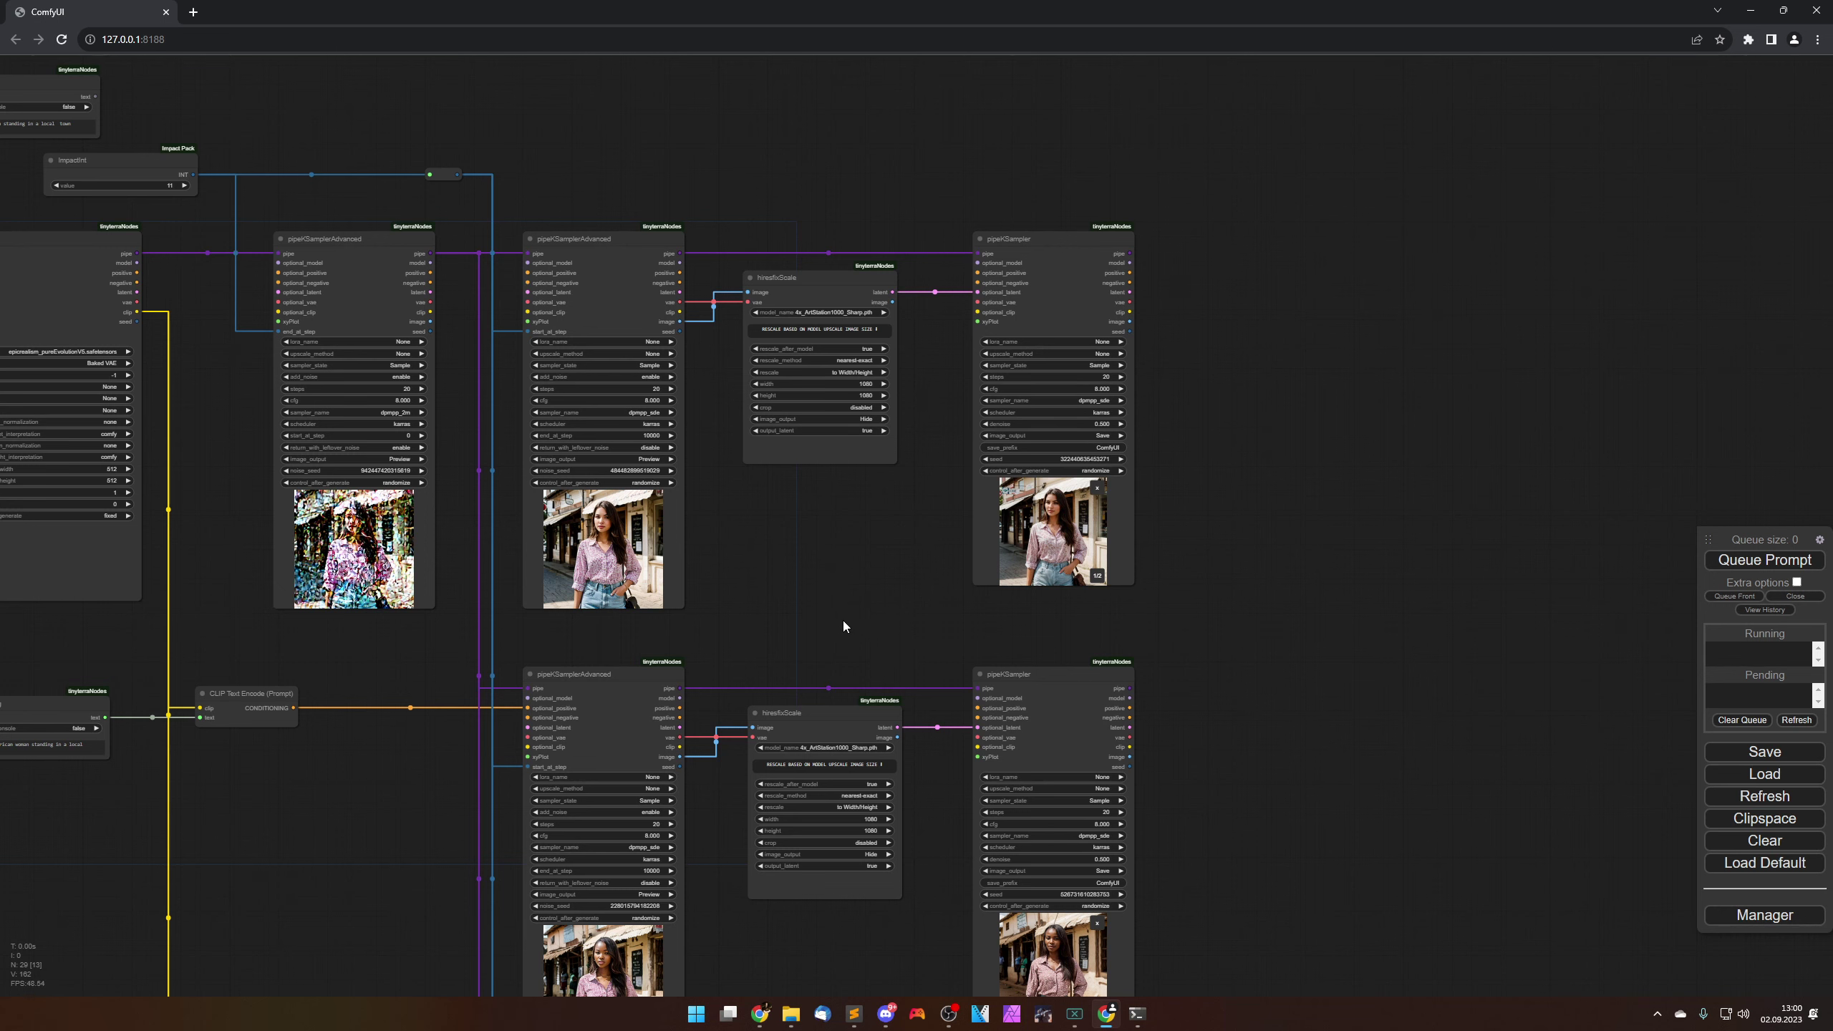
# Step: Open the first-row and second-row pipeKSampler output images in separate browser tabs, returning to the workflow after each
pyautogui.rightClick(1050, 521)
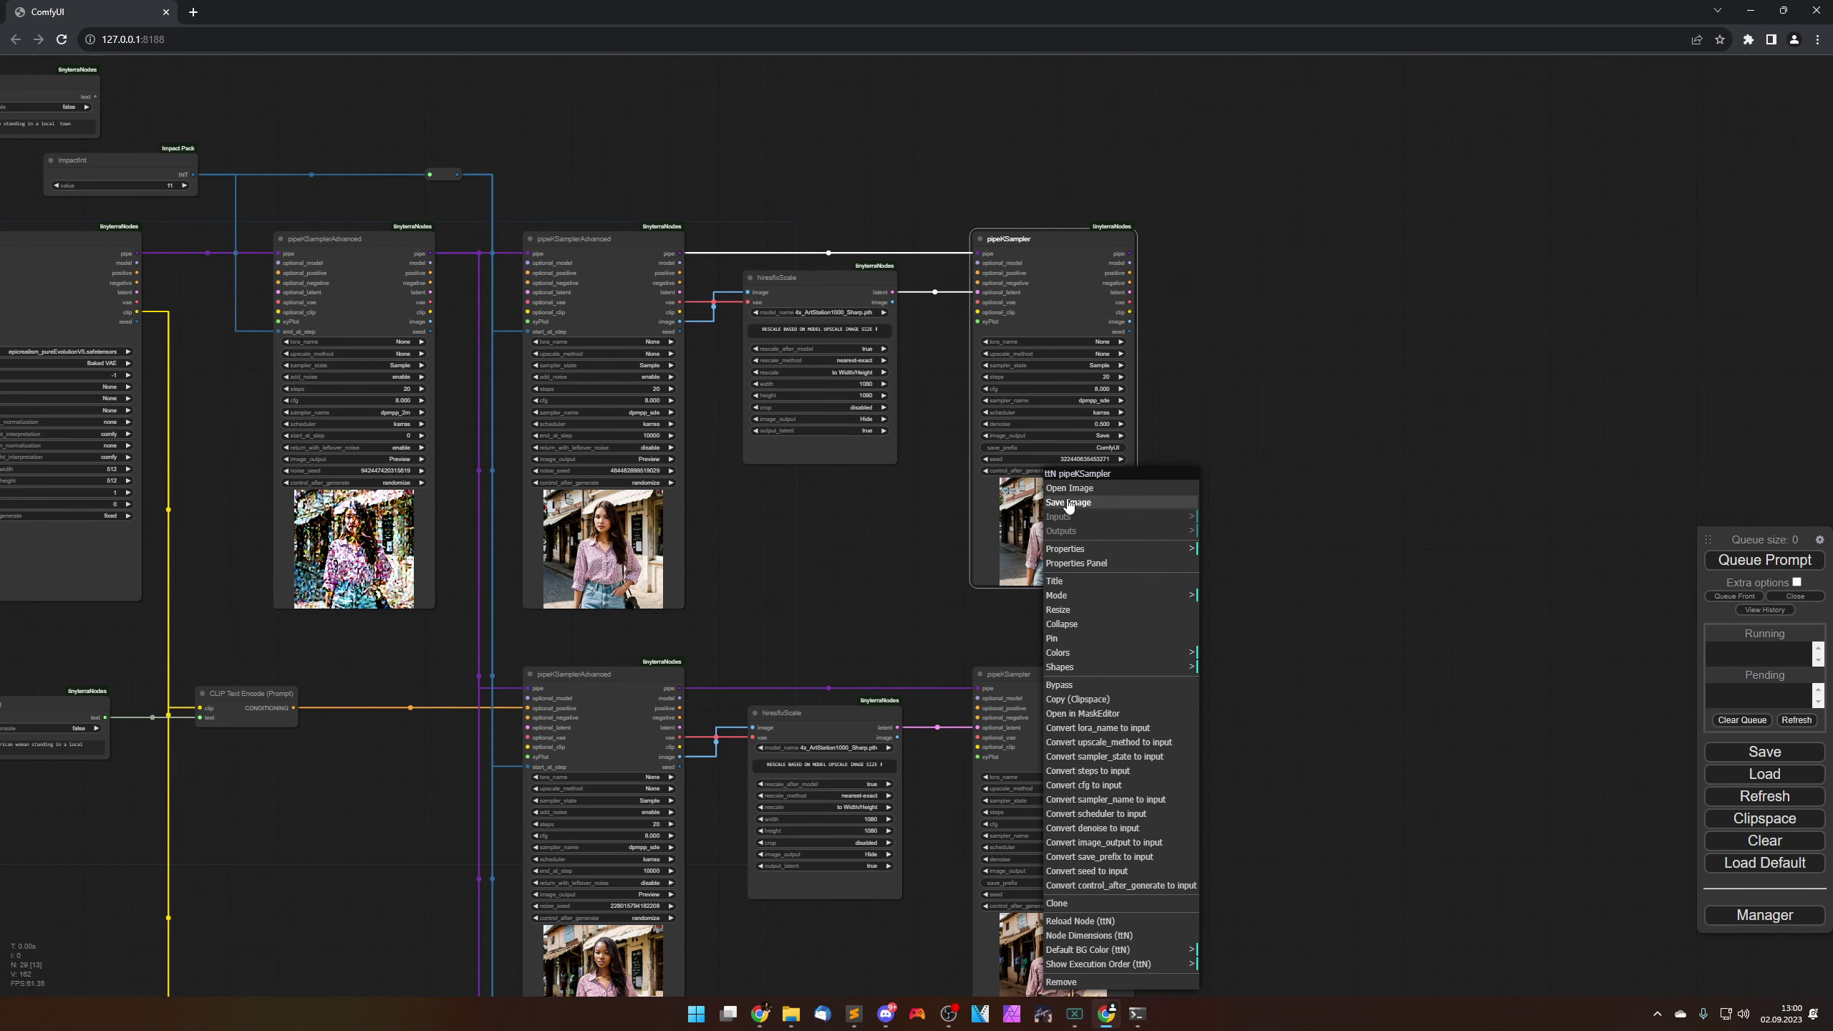
pyautogui.click(1061, 495)
pyautogui.click(65, 11)
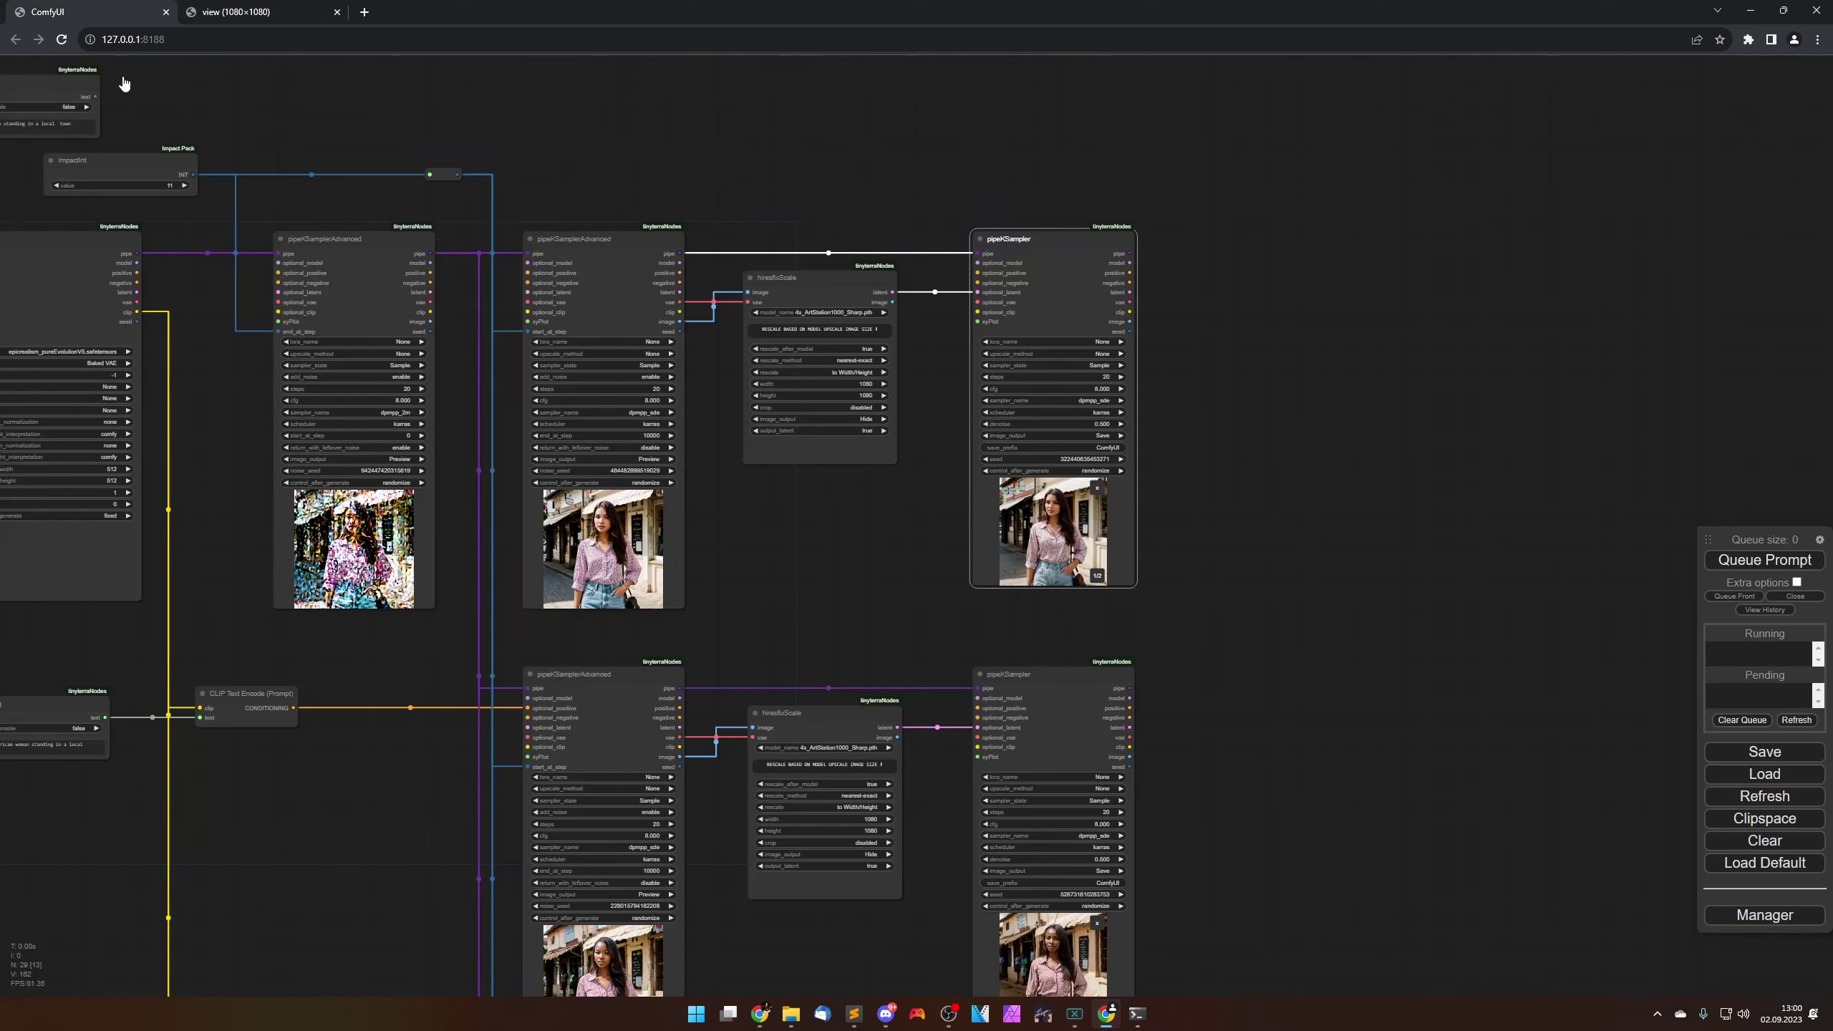
pyautogui.moveTo(799, 616); pyautogui.dragTo(754, 135)
pyautogui.rightClick(971, 442)
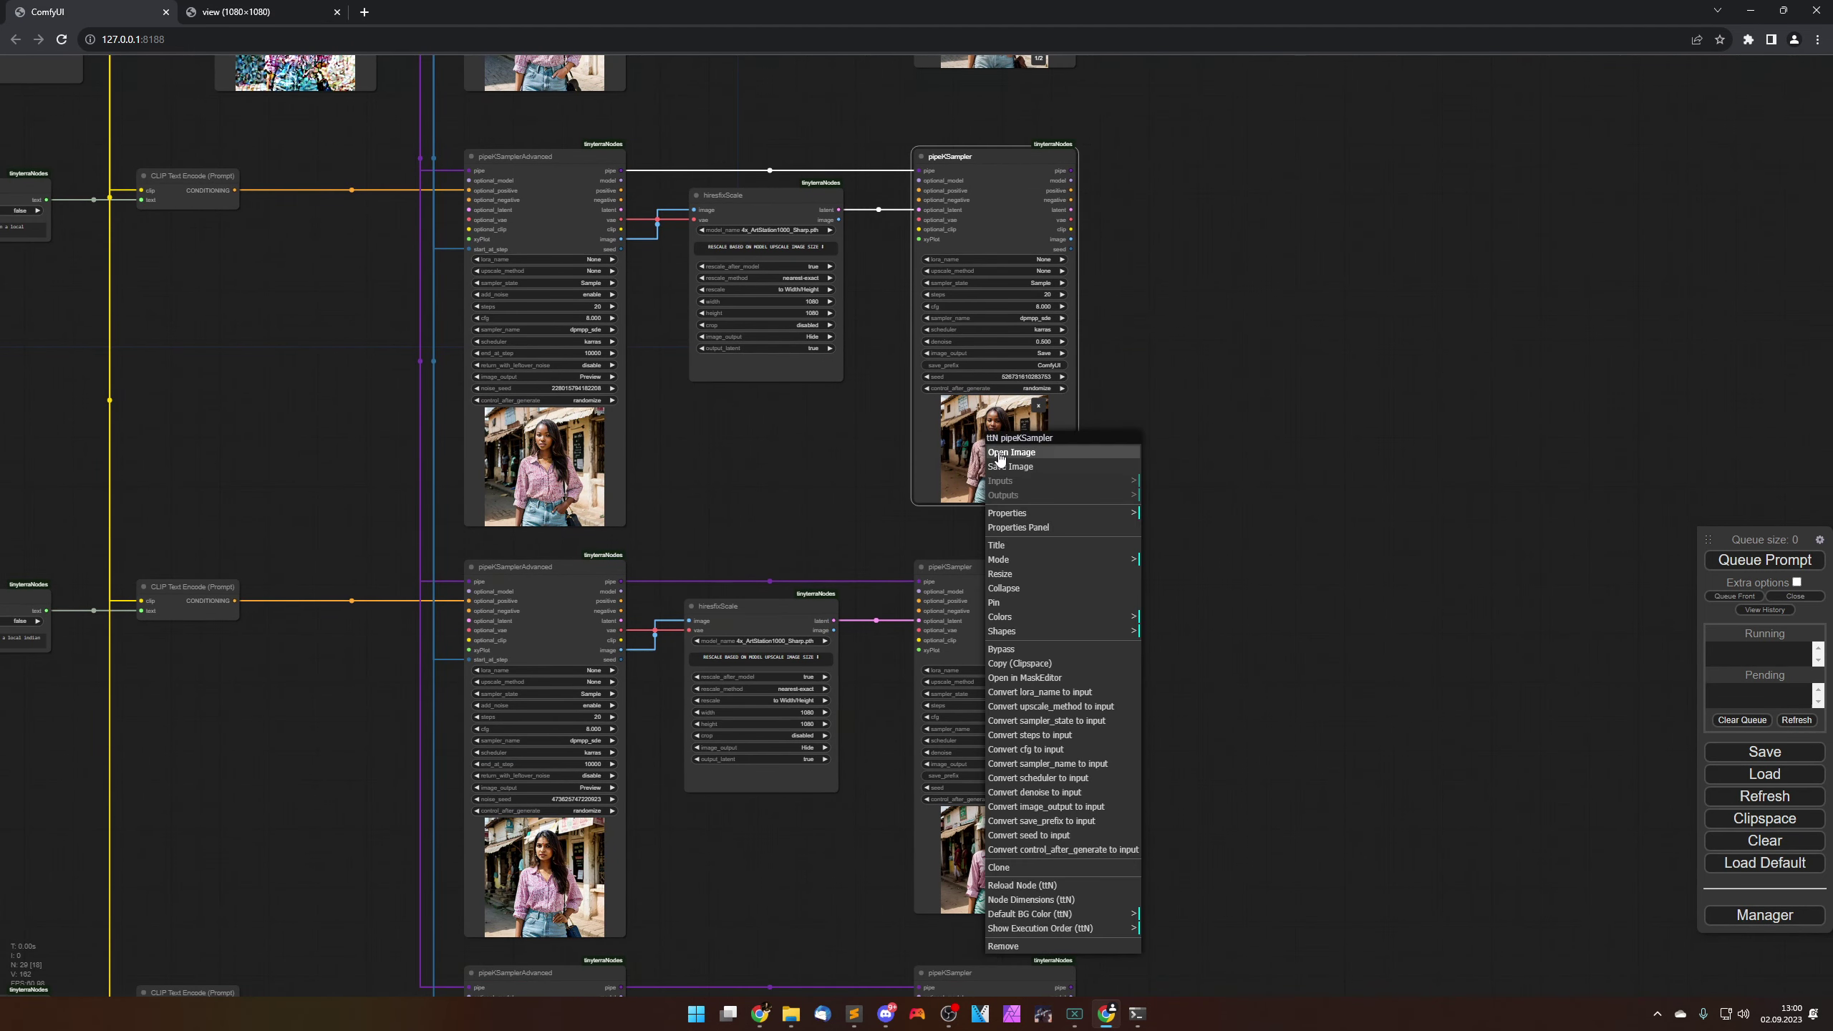
pyautogui.click(1024, 456)
pyautogui.click(65, 12)
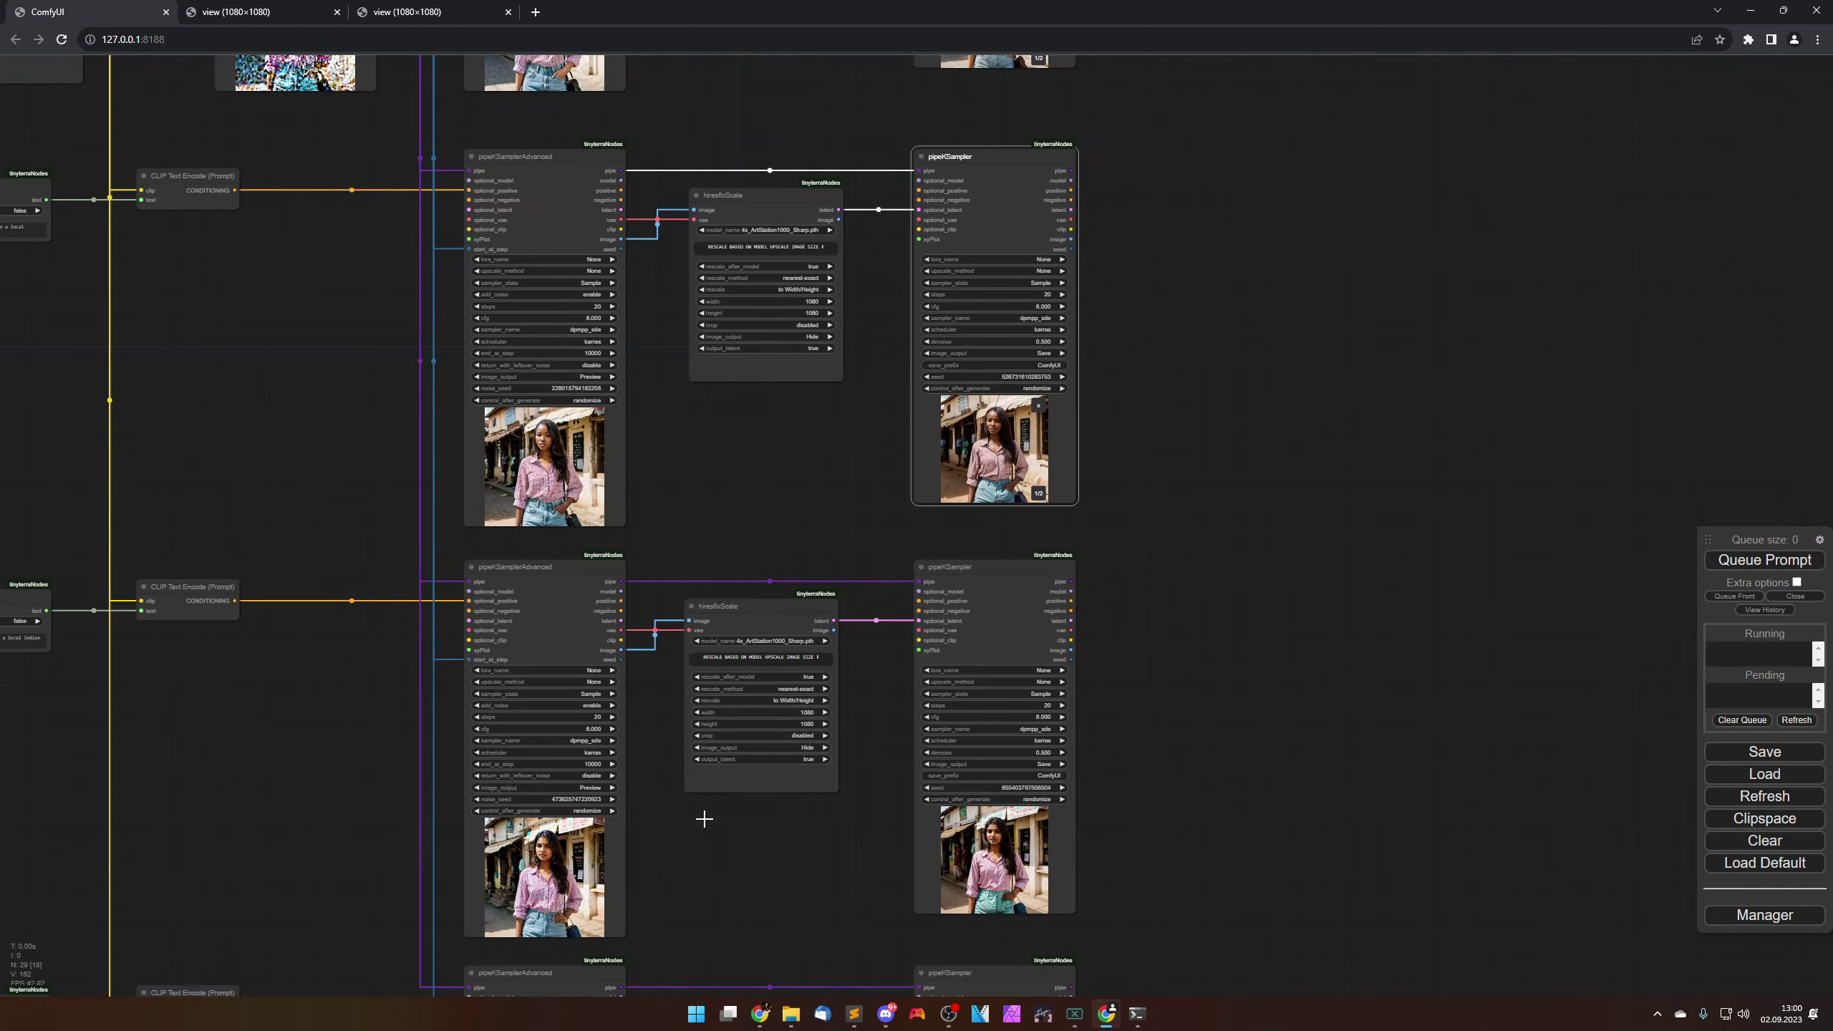
# Step: Open the third-row and fourth-row pipeKSampler output images in separate browser tabs
pyautogui.moveTo(714, 628); pyautogui.dragTo(715, 505)
pyautogui.rightClick(964, 478)
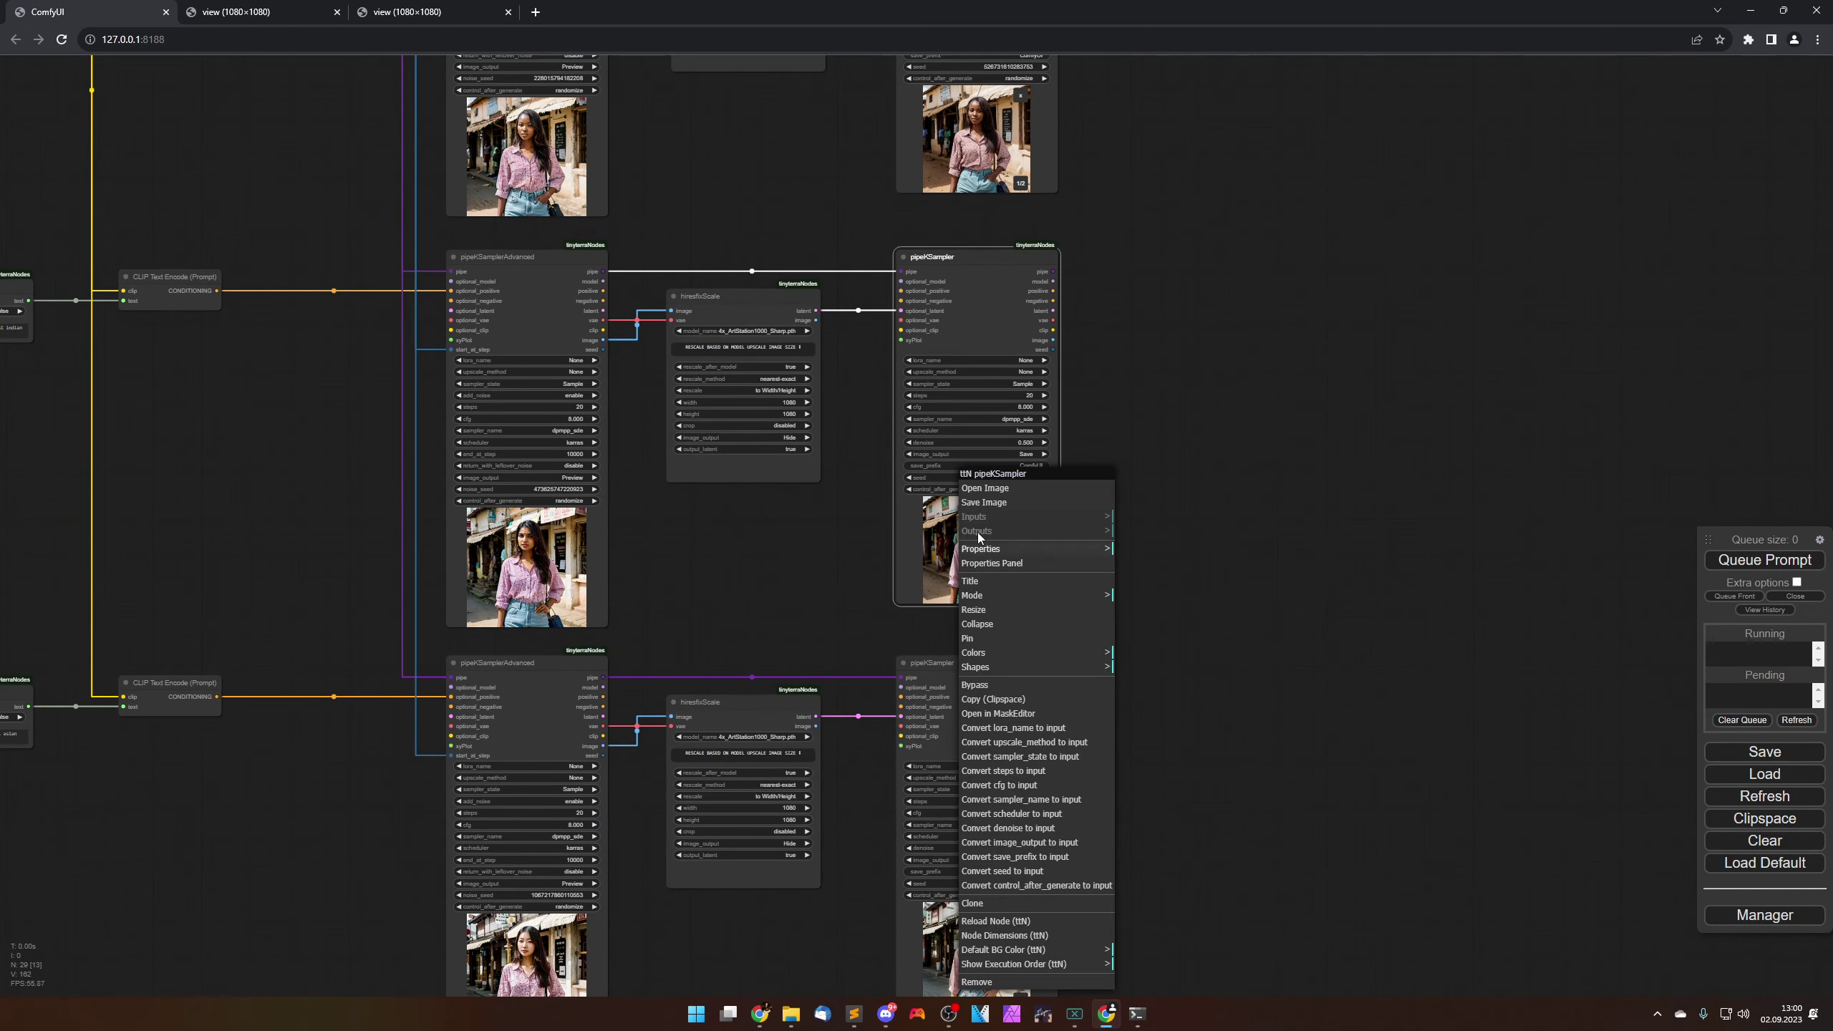
pyautogui.click(1010, 499)
pyautogui.click(65, 11)
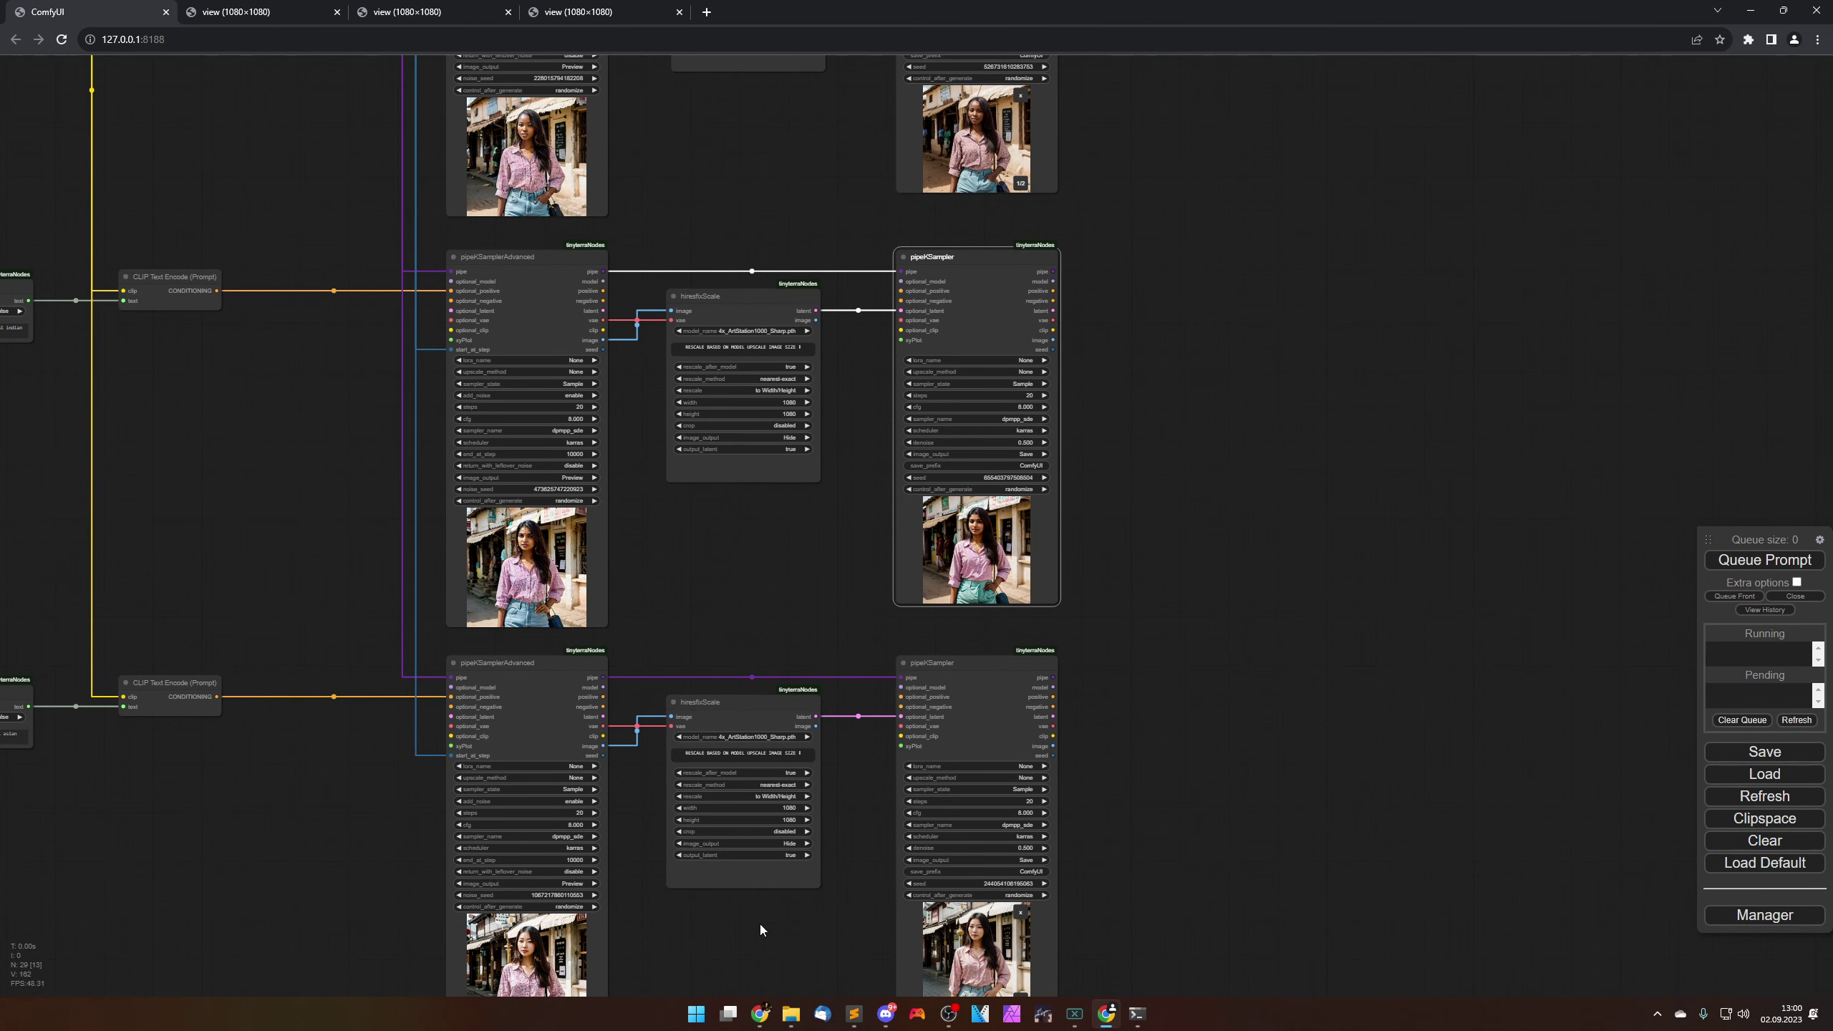
pyautogui.moveTo(759, 924); pyautogui.dragTo(729, 494)
pyautogui.rightClick(916, 581)
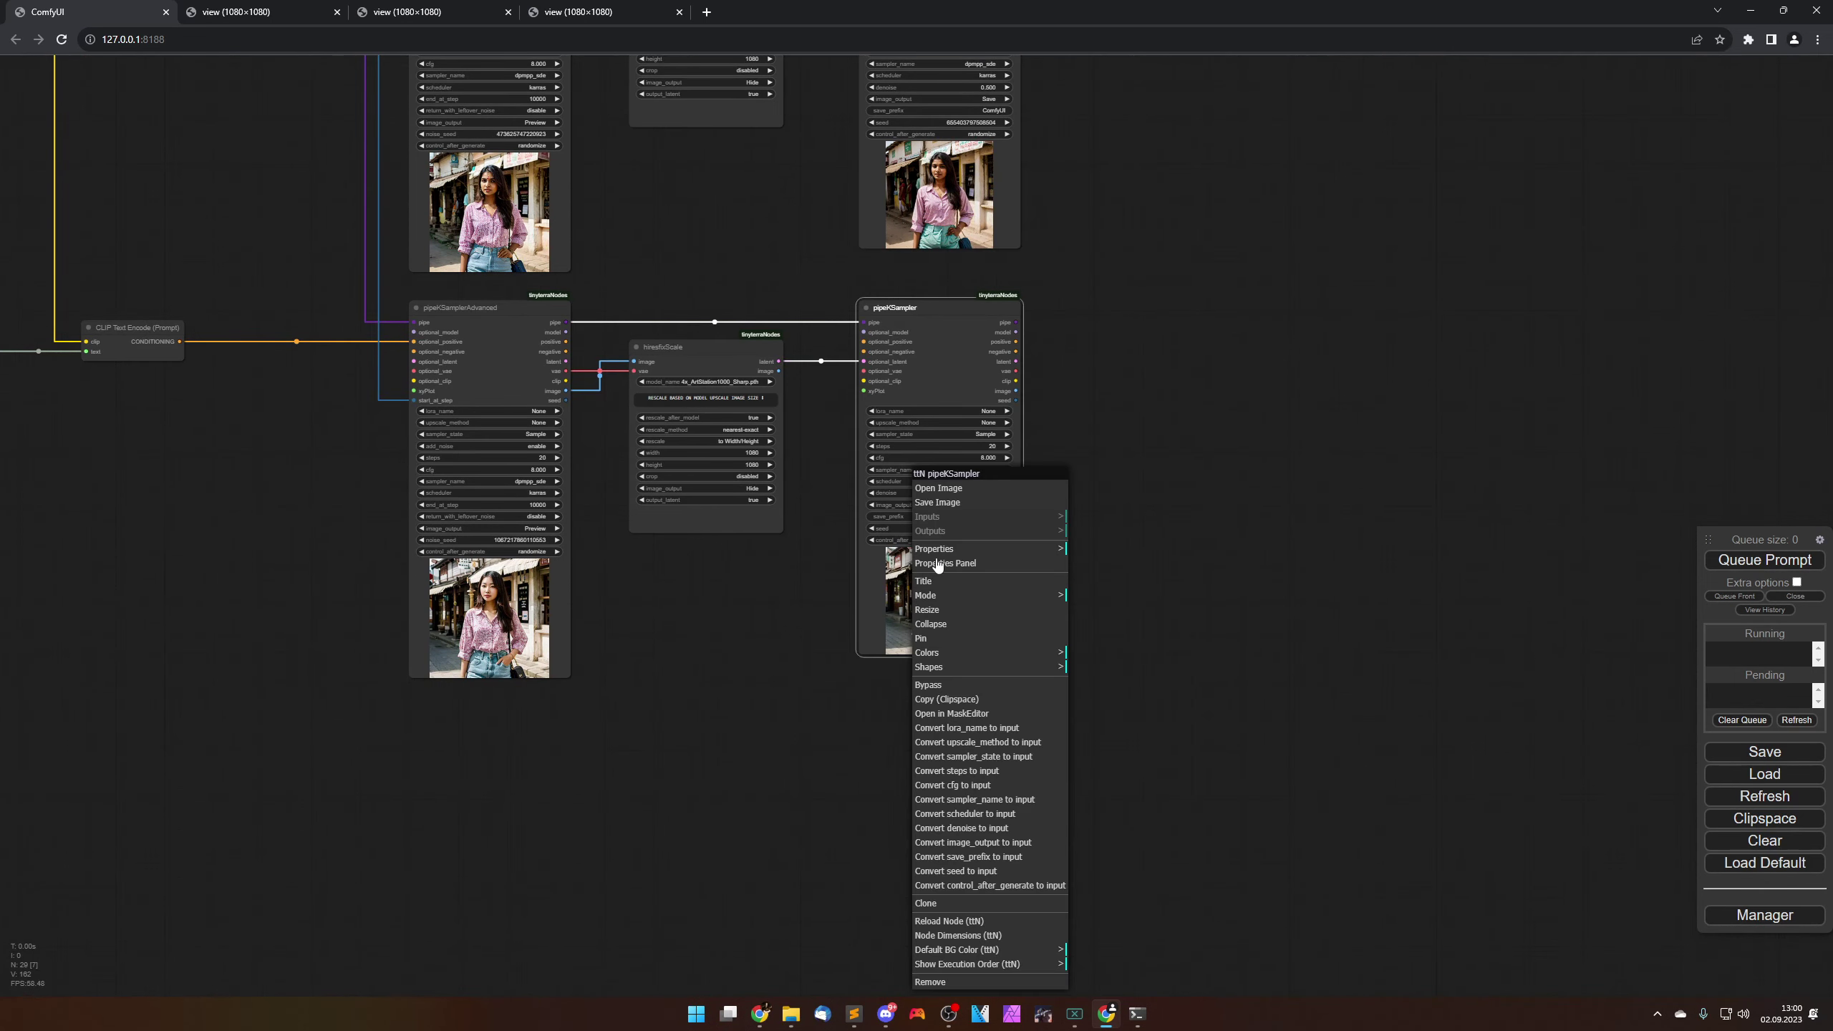
pyautogui.click(938, 488)
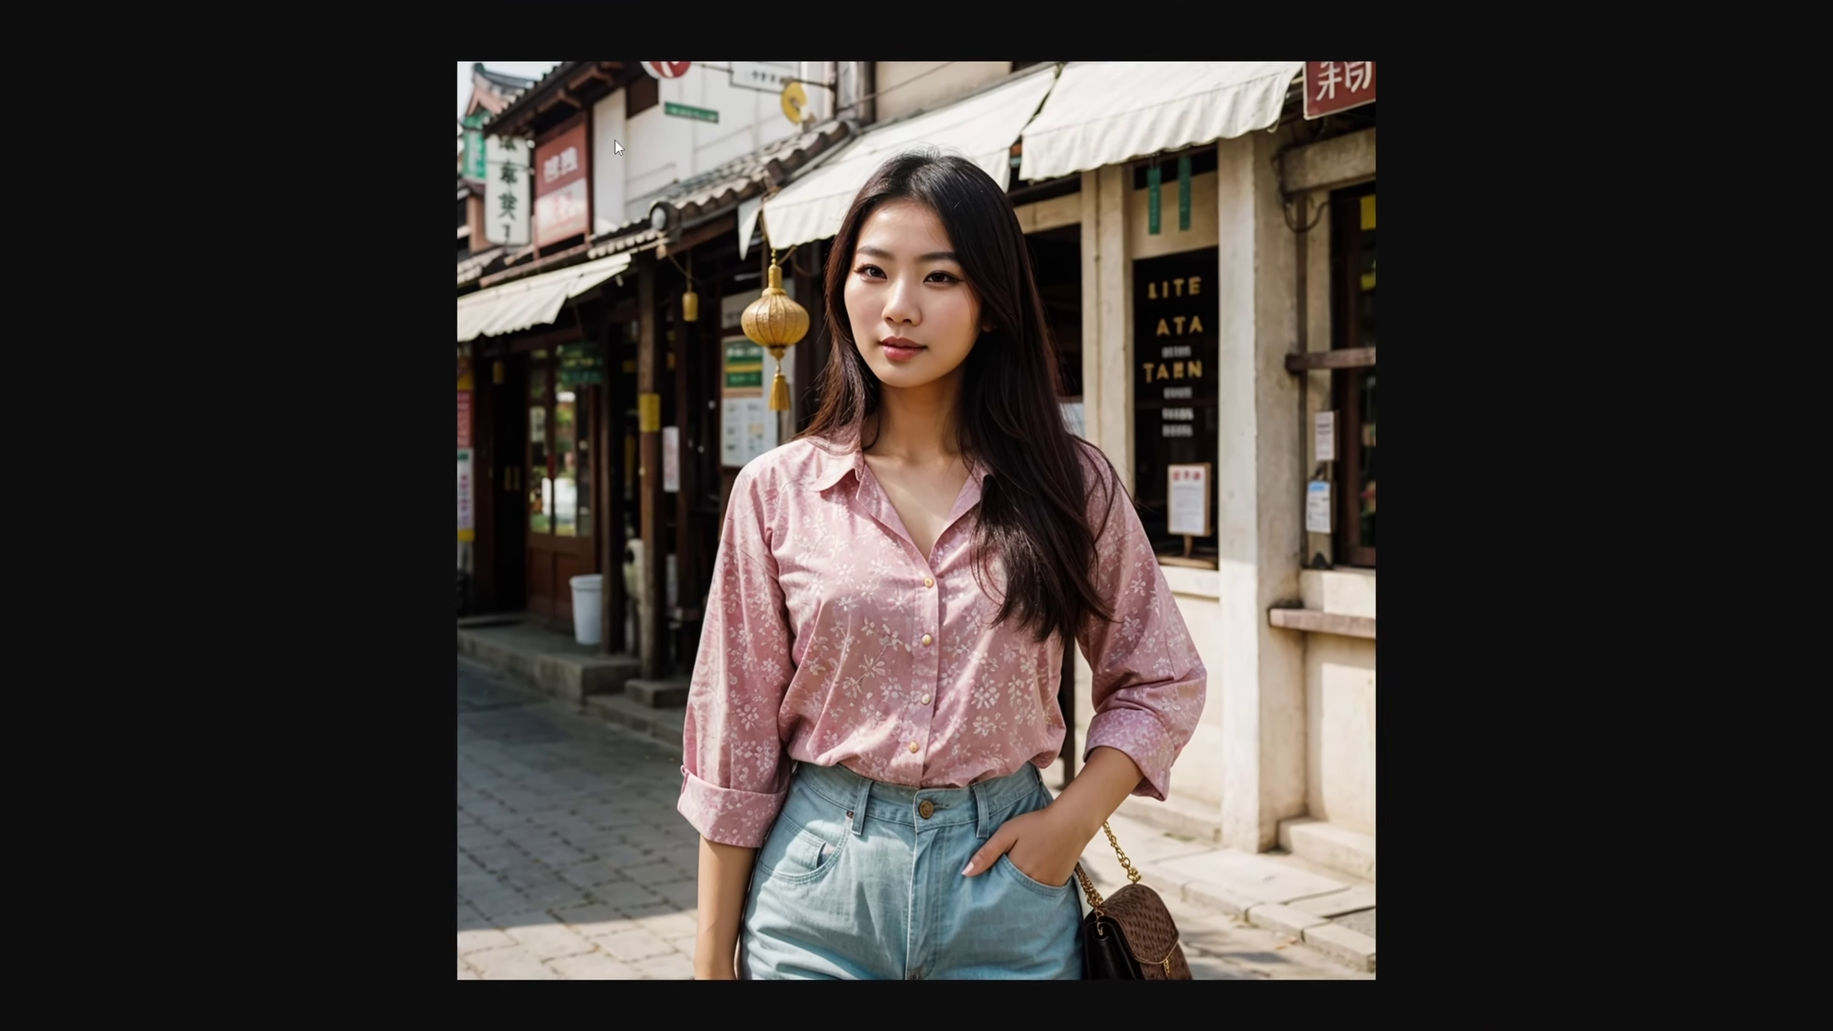
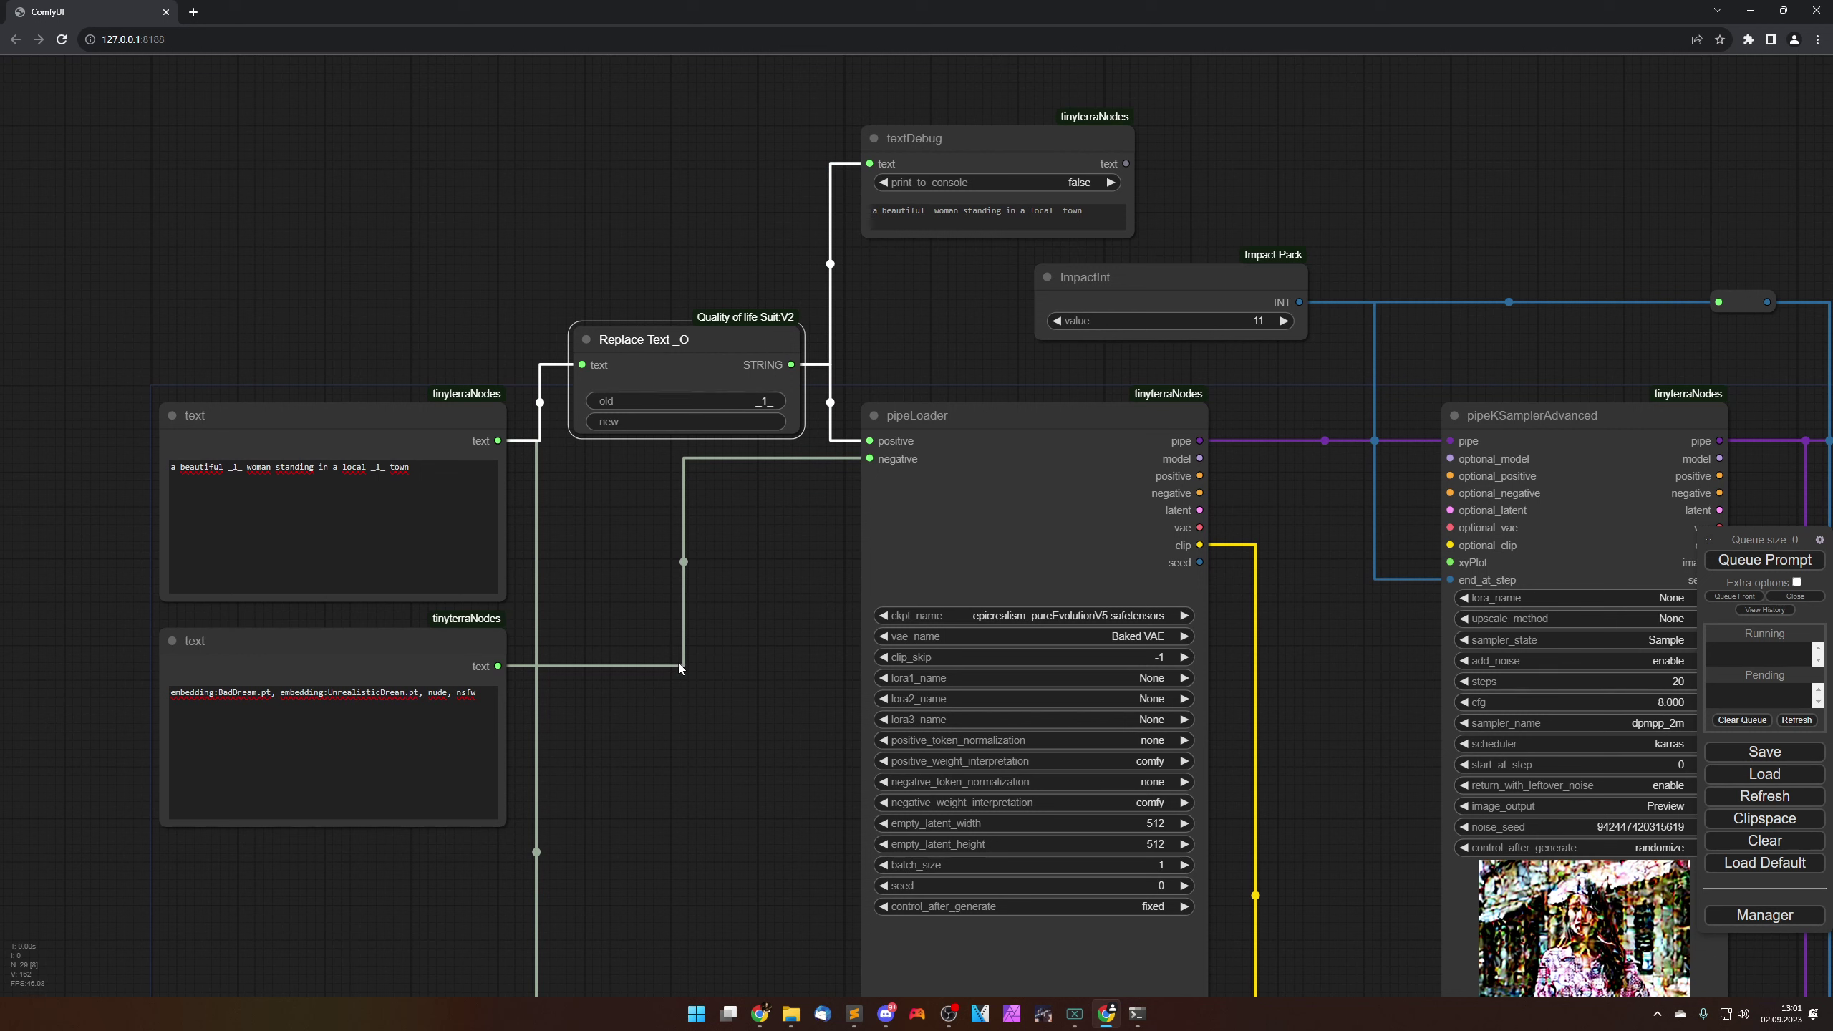
# Step: Examine how the text, Replace Text _O and pipeLoader nodes feed the sampler rows
pyautogui.click(759, 713)
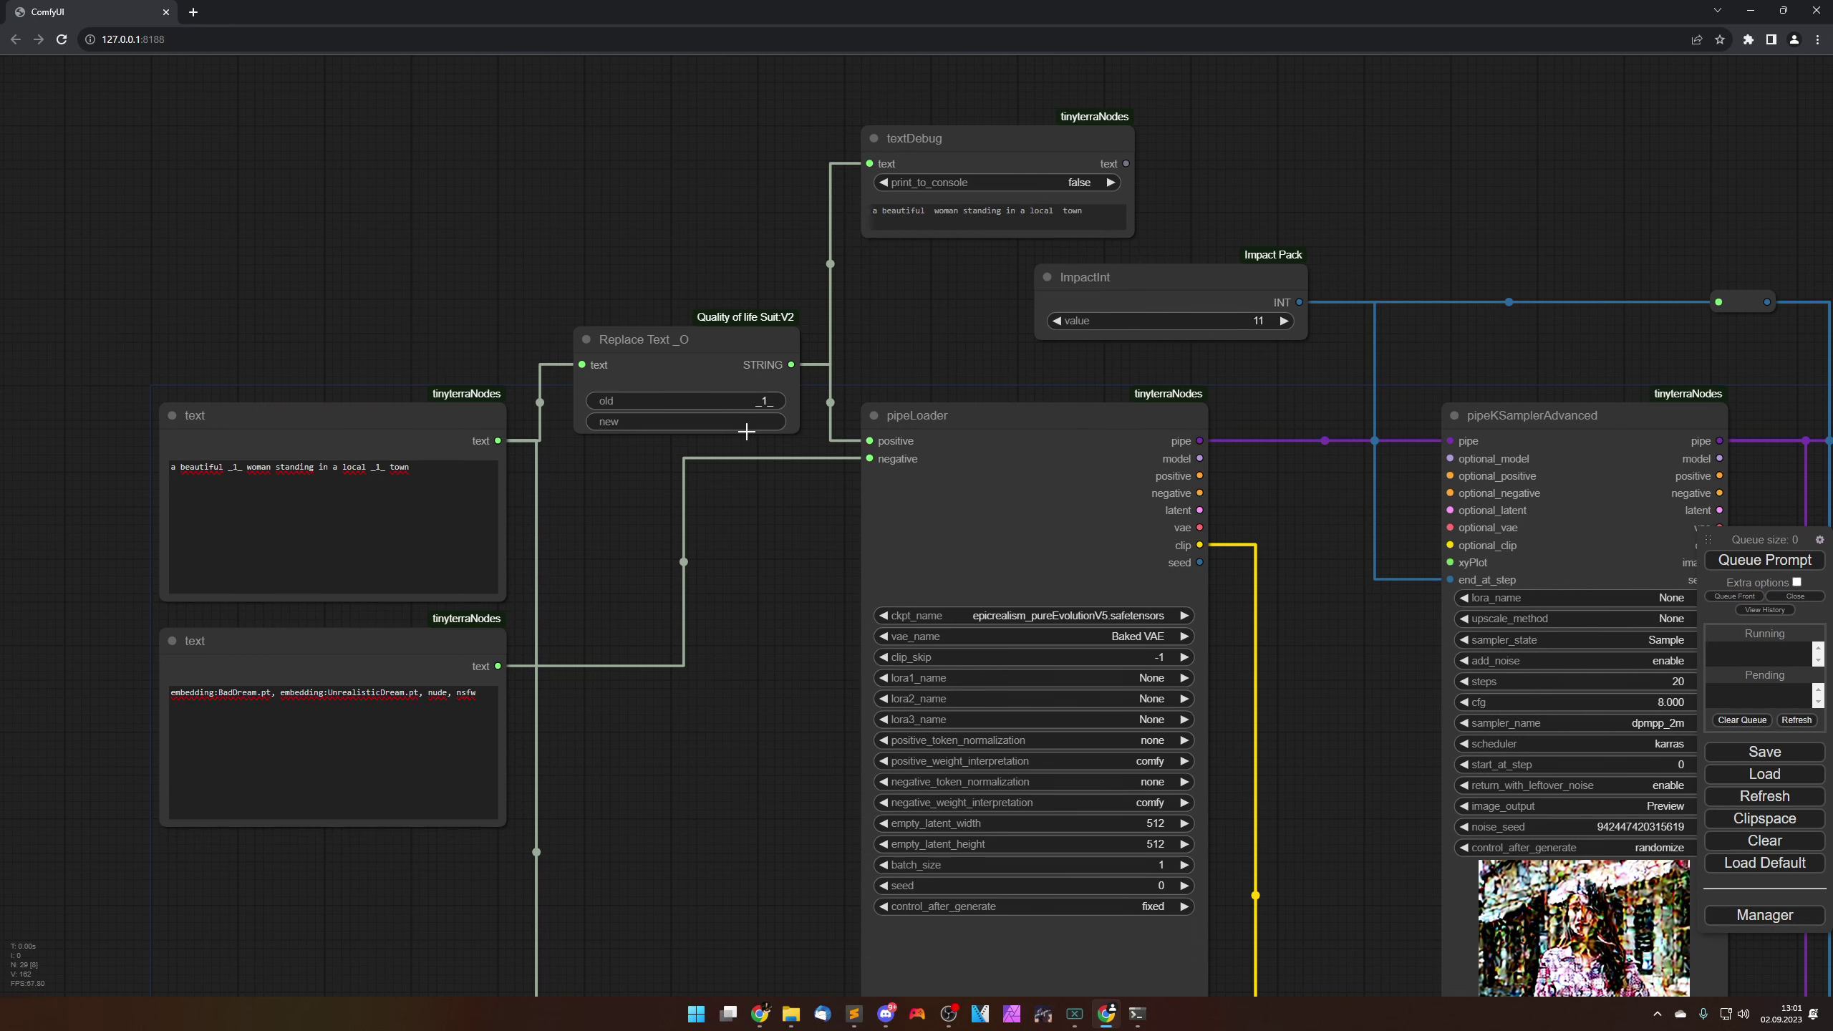
pyautogui.moveTo(785, 617); pyautogui.dragTo(470, 375)
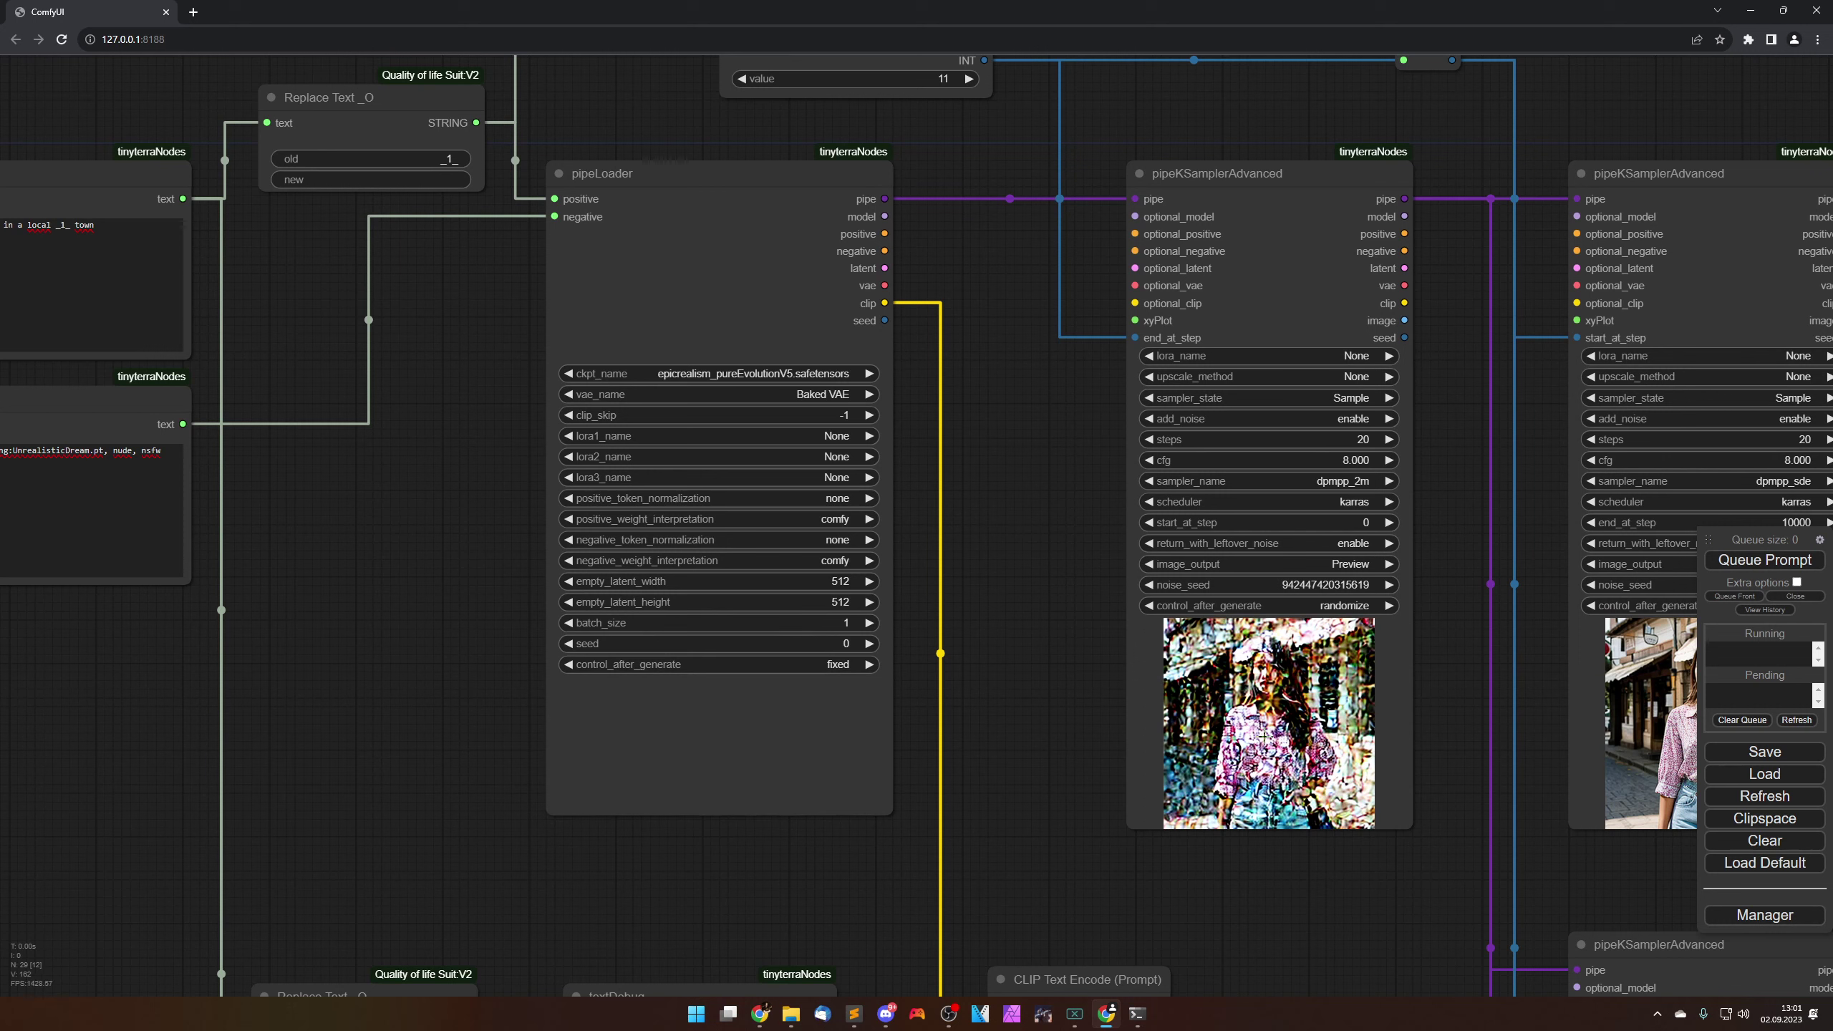
pyautogui.scroll(-3, 1443, 756)
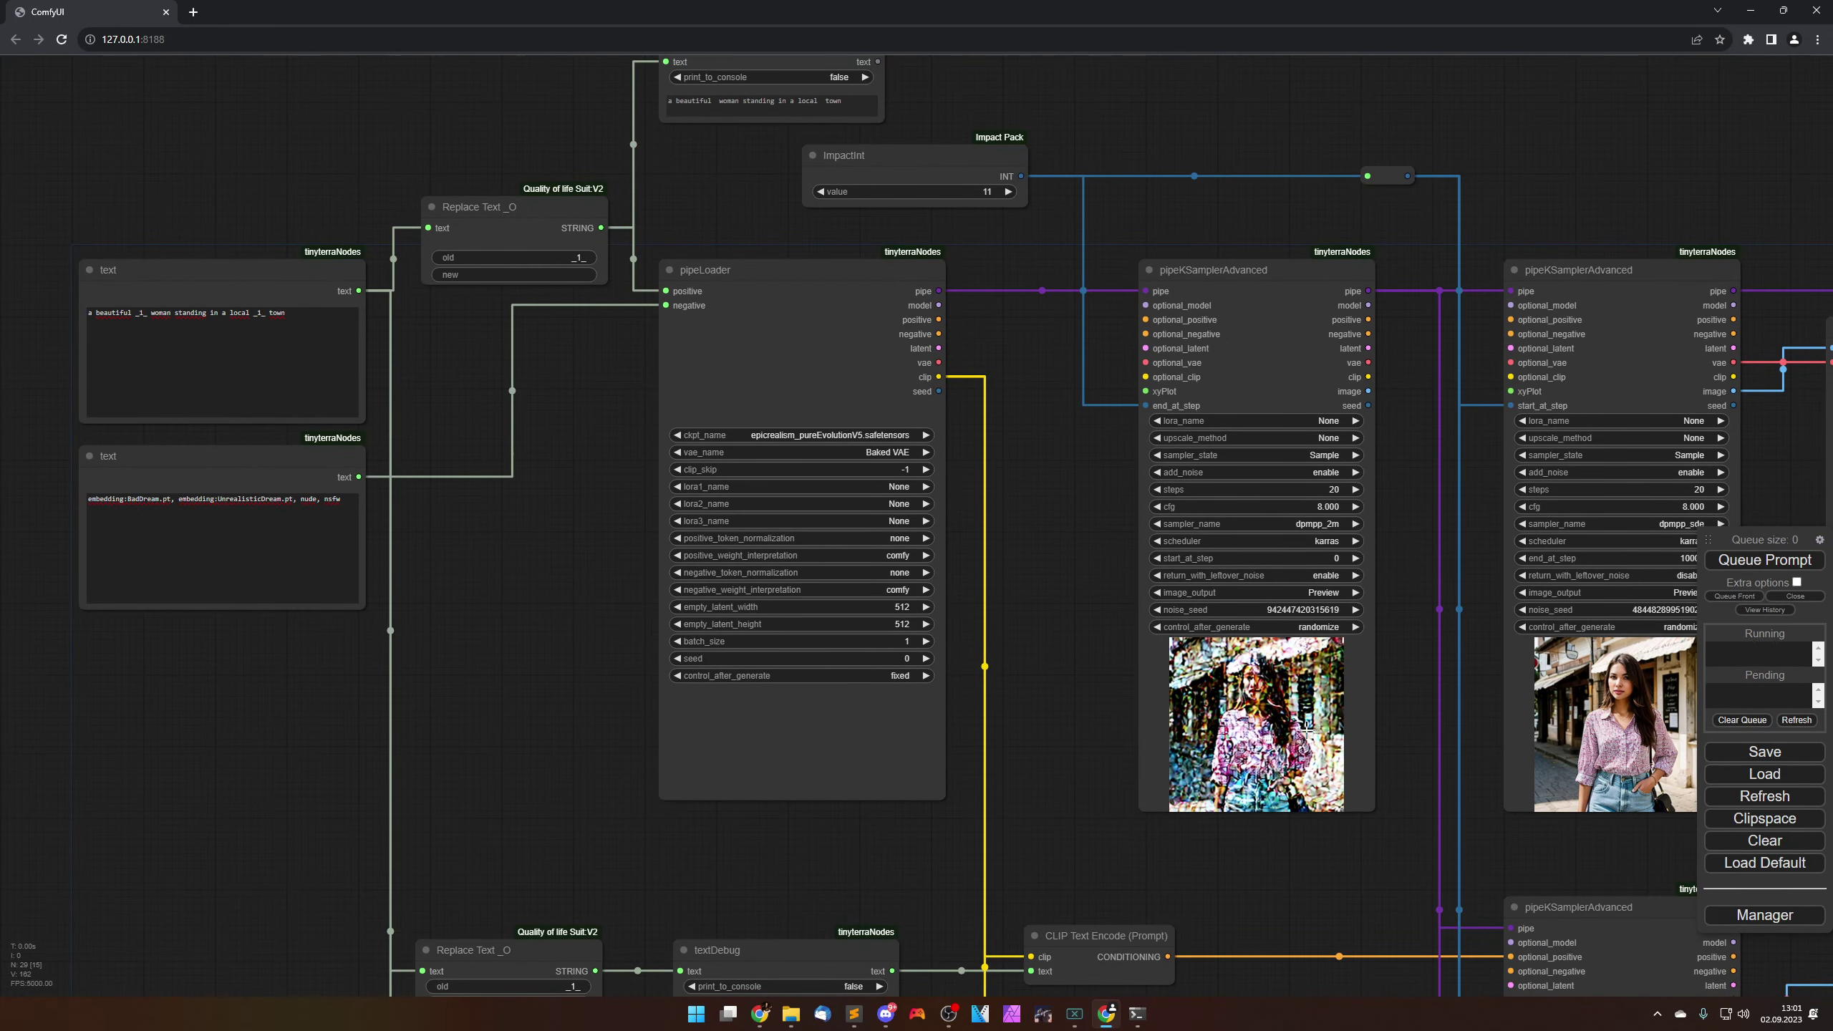
pyautogui.moveTo(1084, 748); pyautogui.dragTo(996, 723)
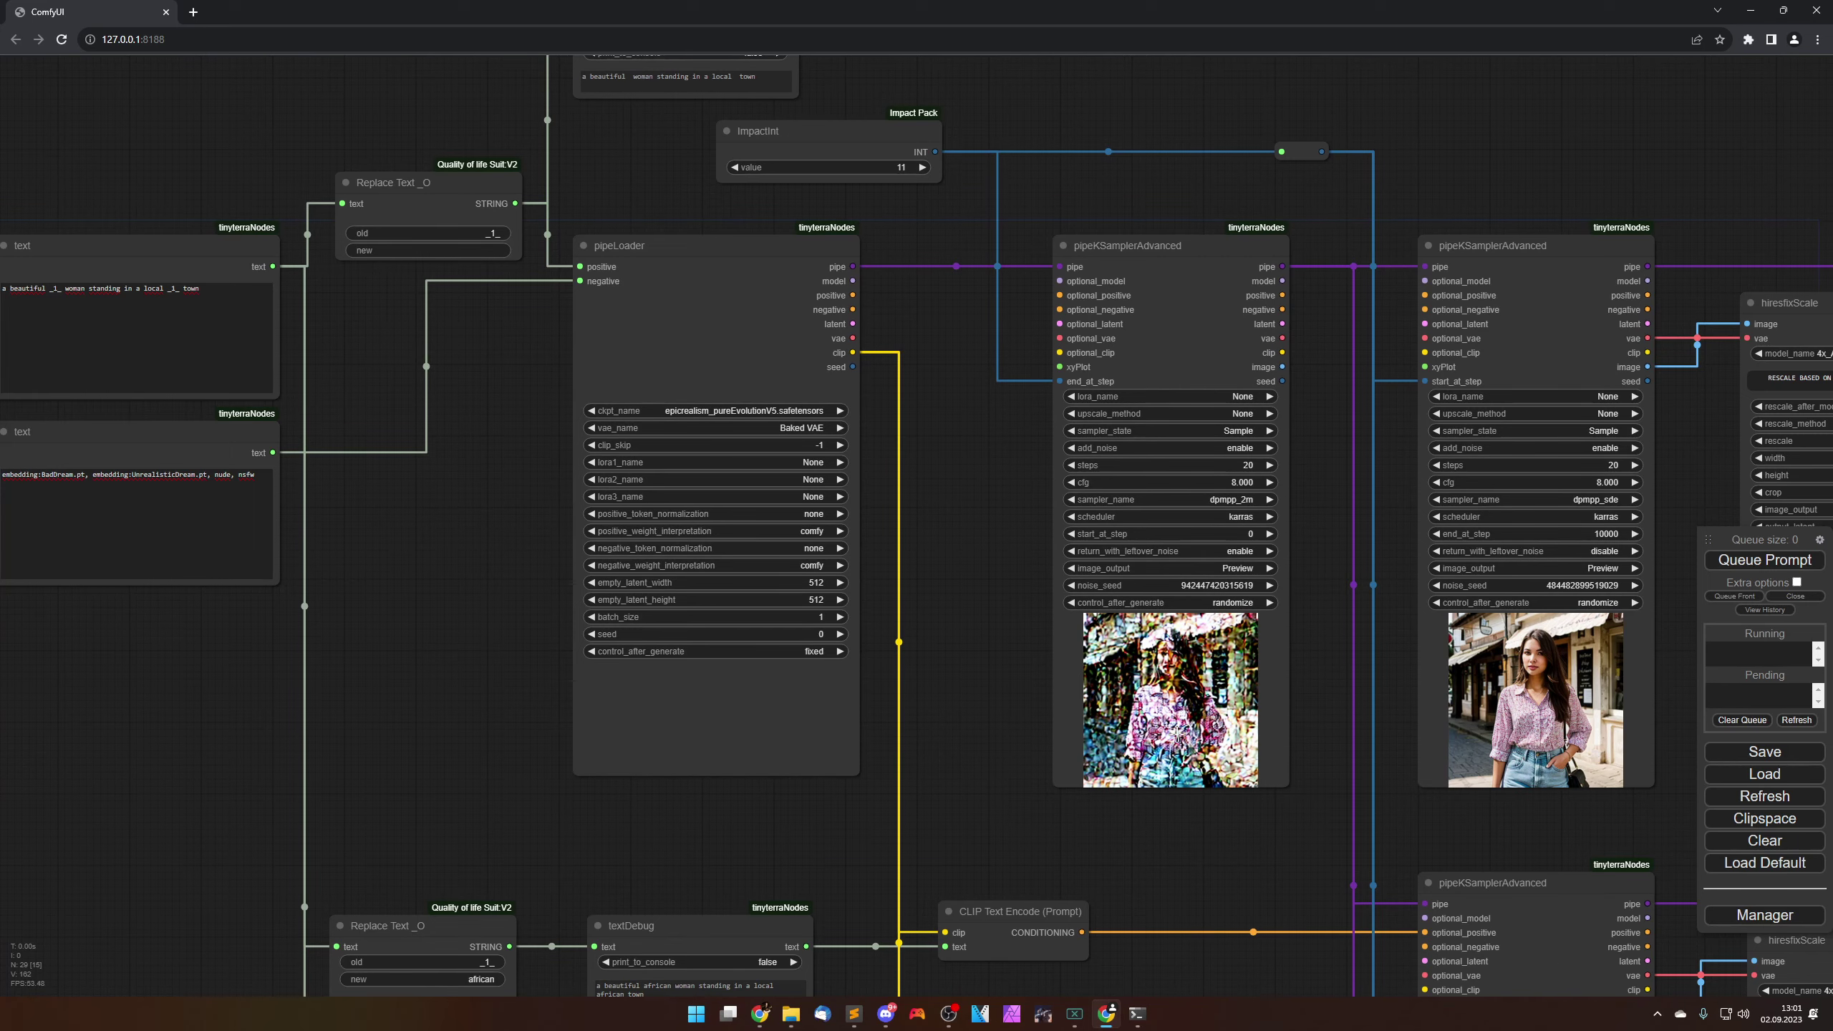
pyautogui.scroll(-3, 1232, 842)
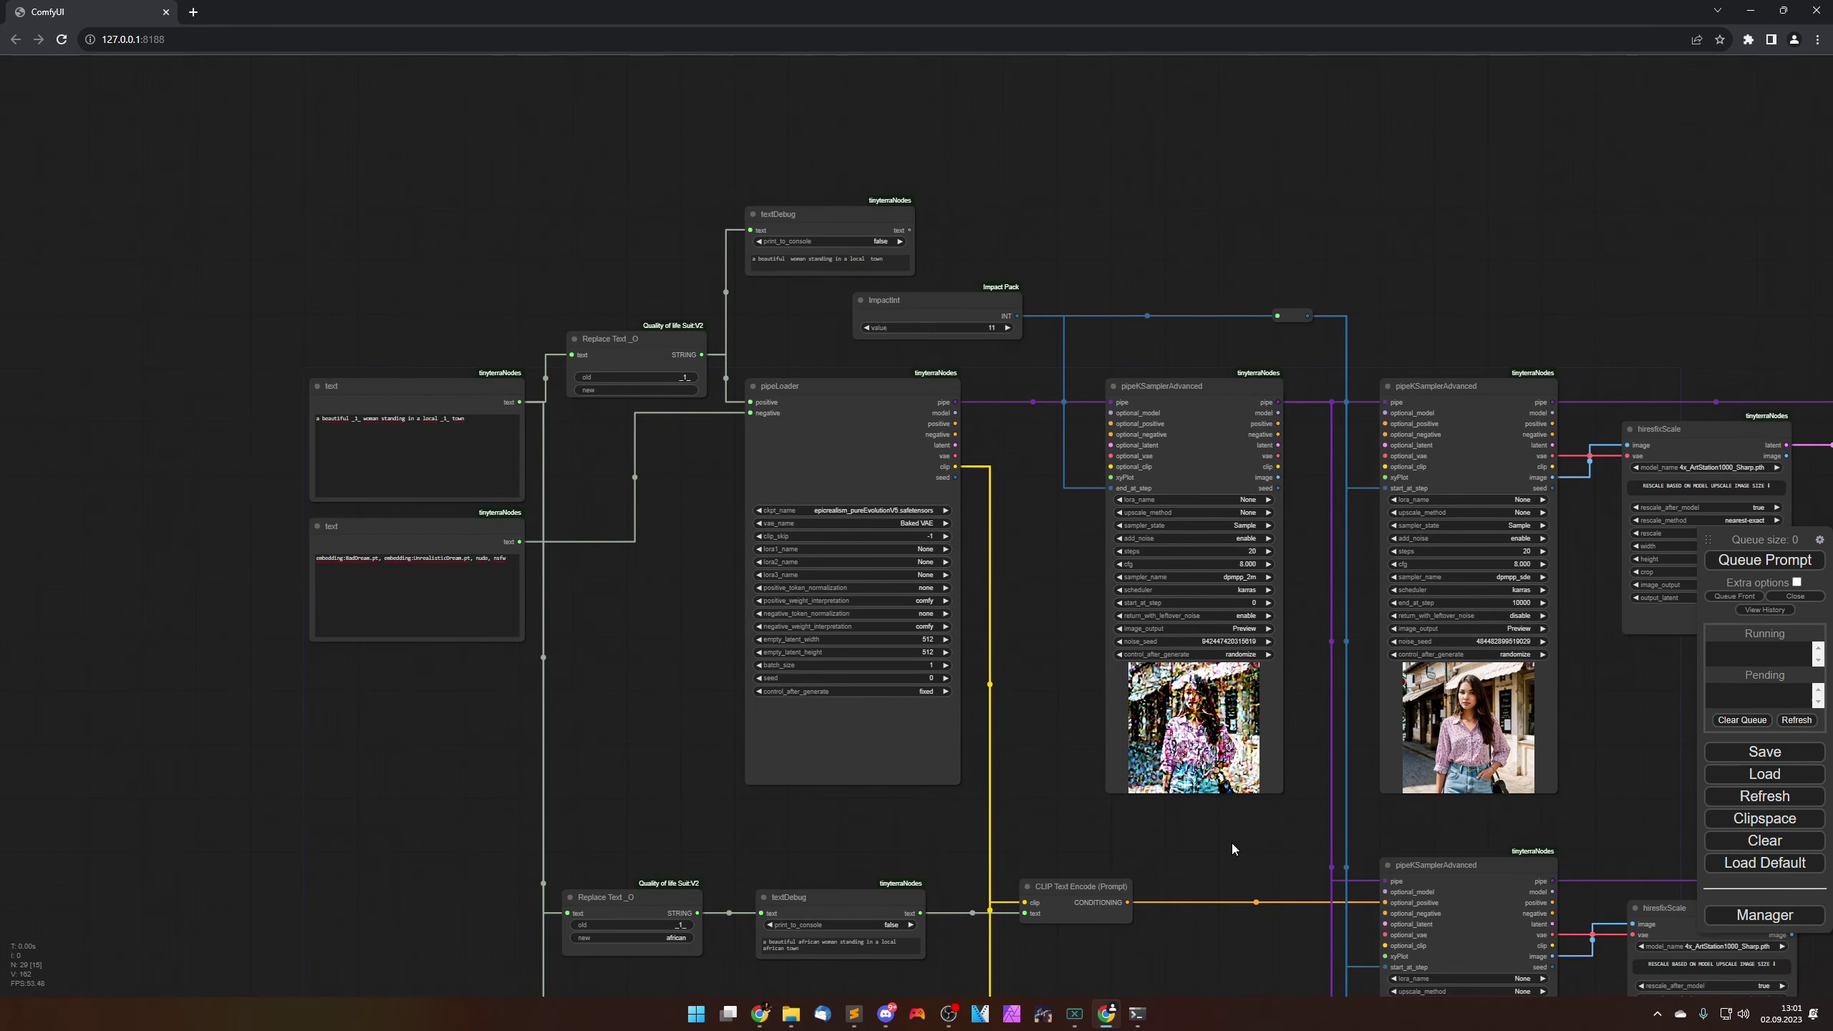
pyautogui.scroll(2, 1299, 819)
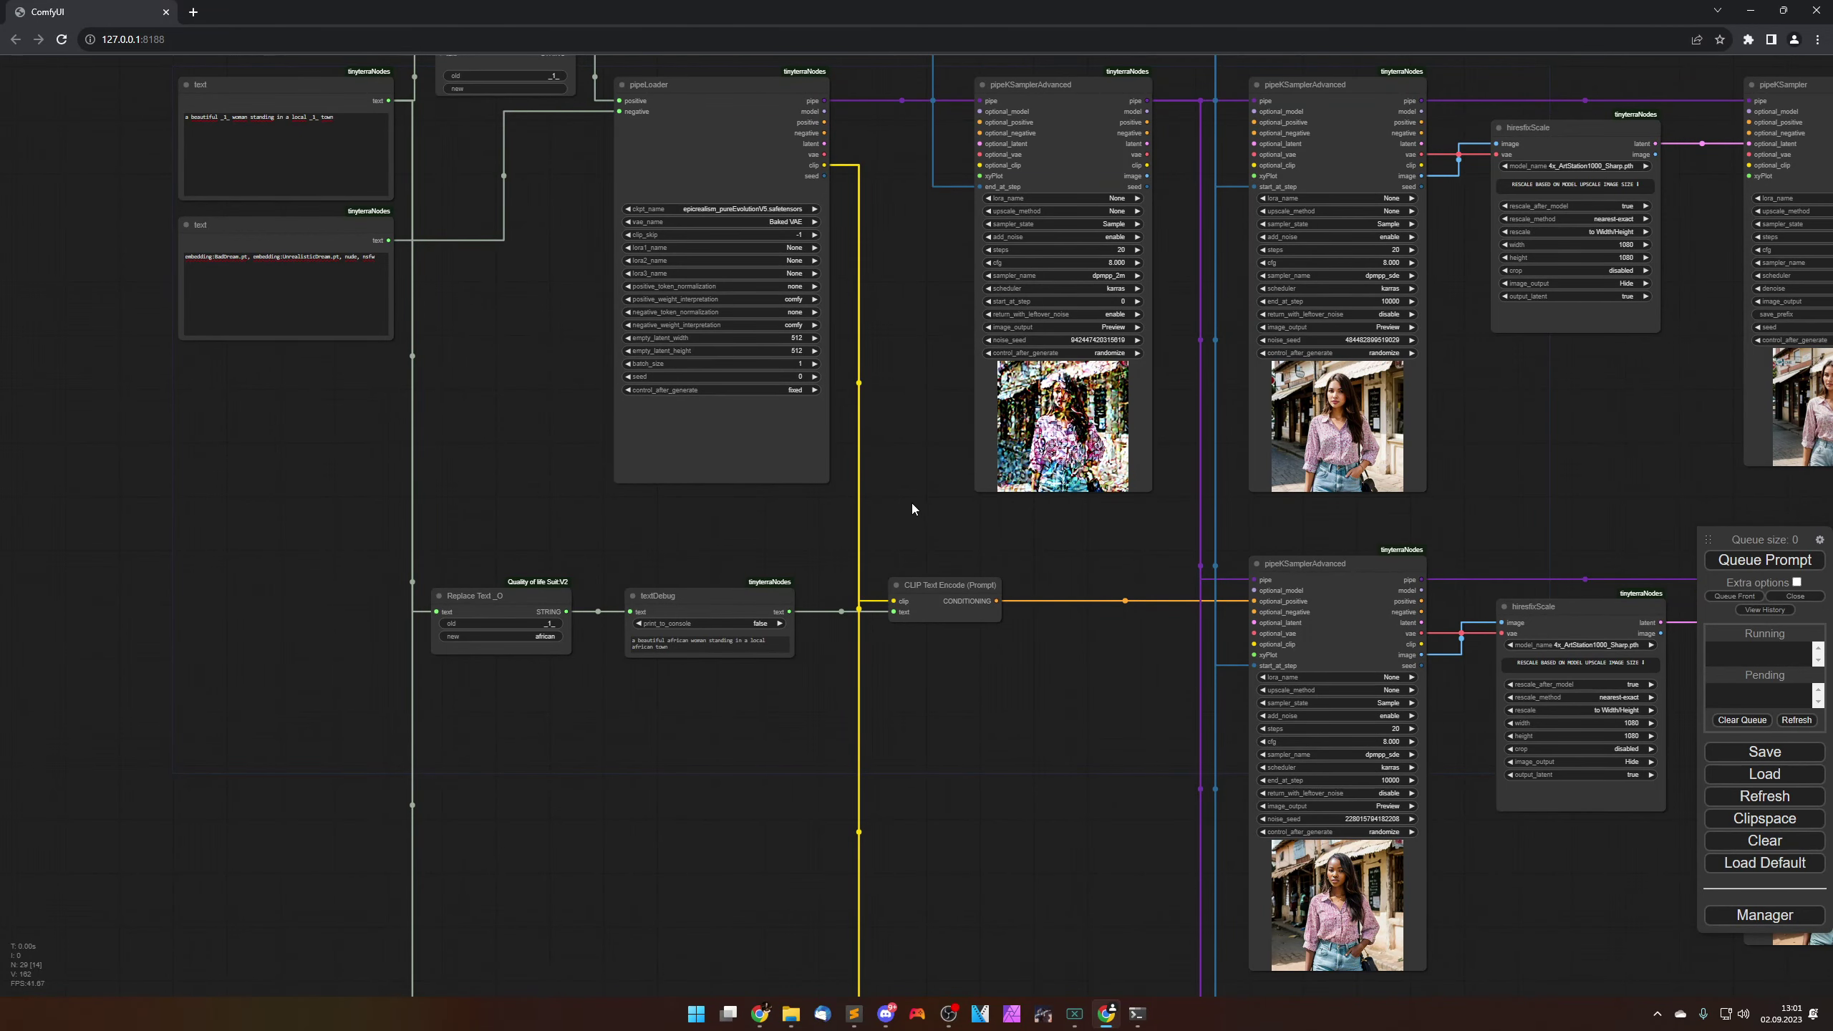
pyautogui.moveTo(911, 504); pyautogui.dragTo(1033, 760)
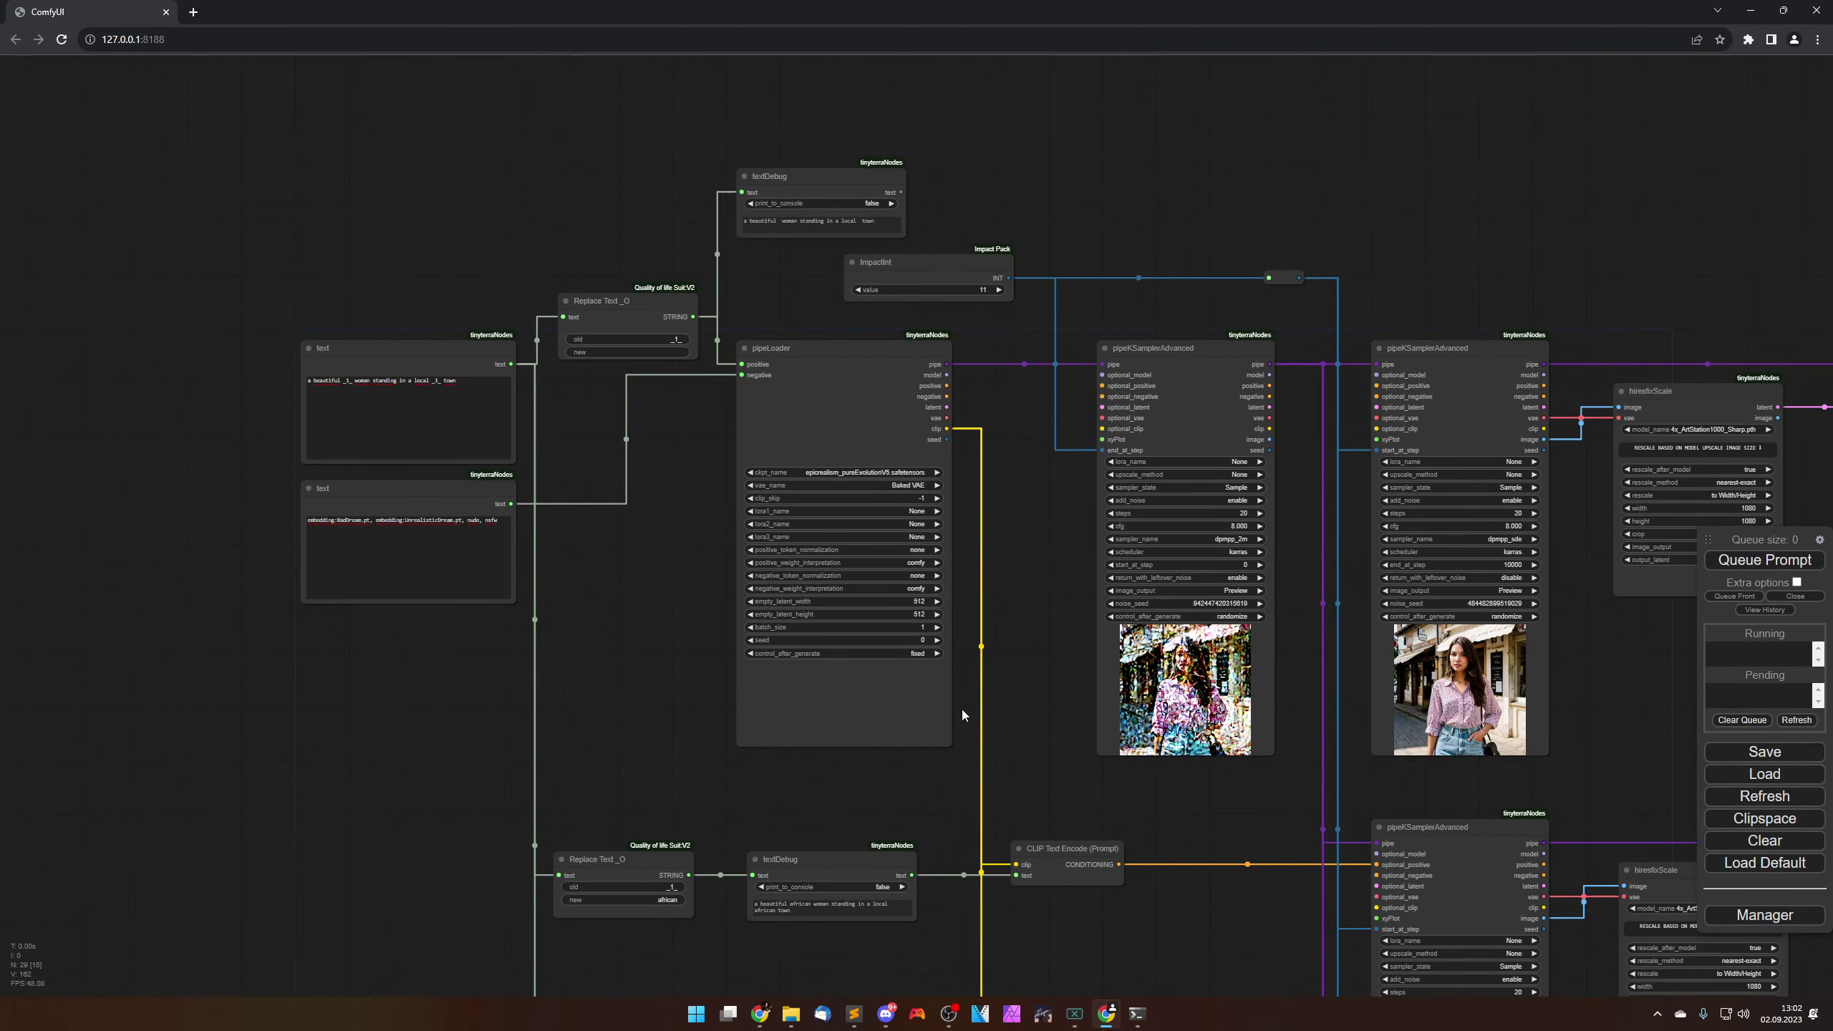
pyautogui.moveTo(670, 717); pyautogui.dragTo(878, 742)
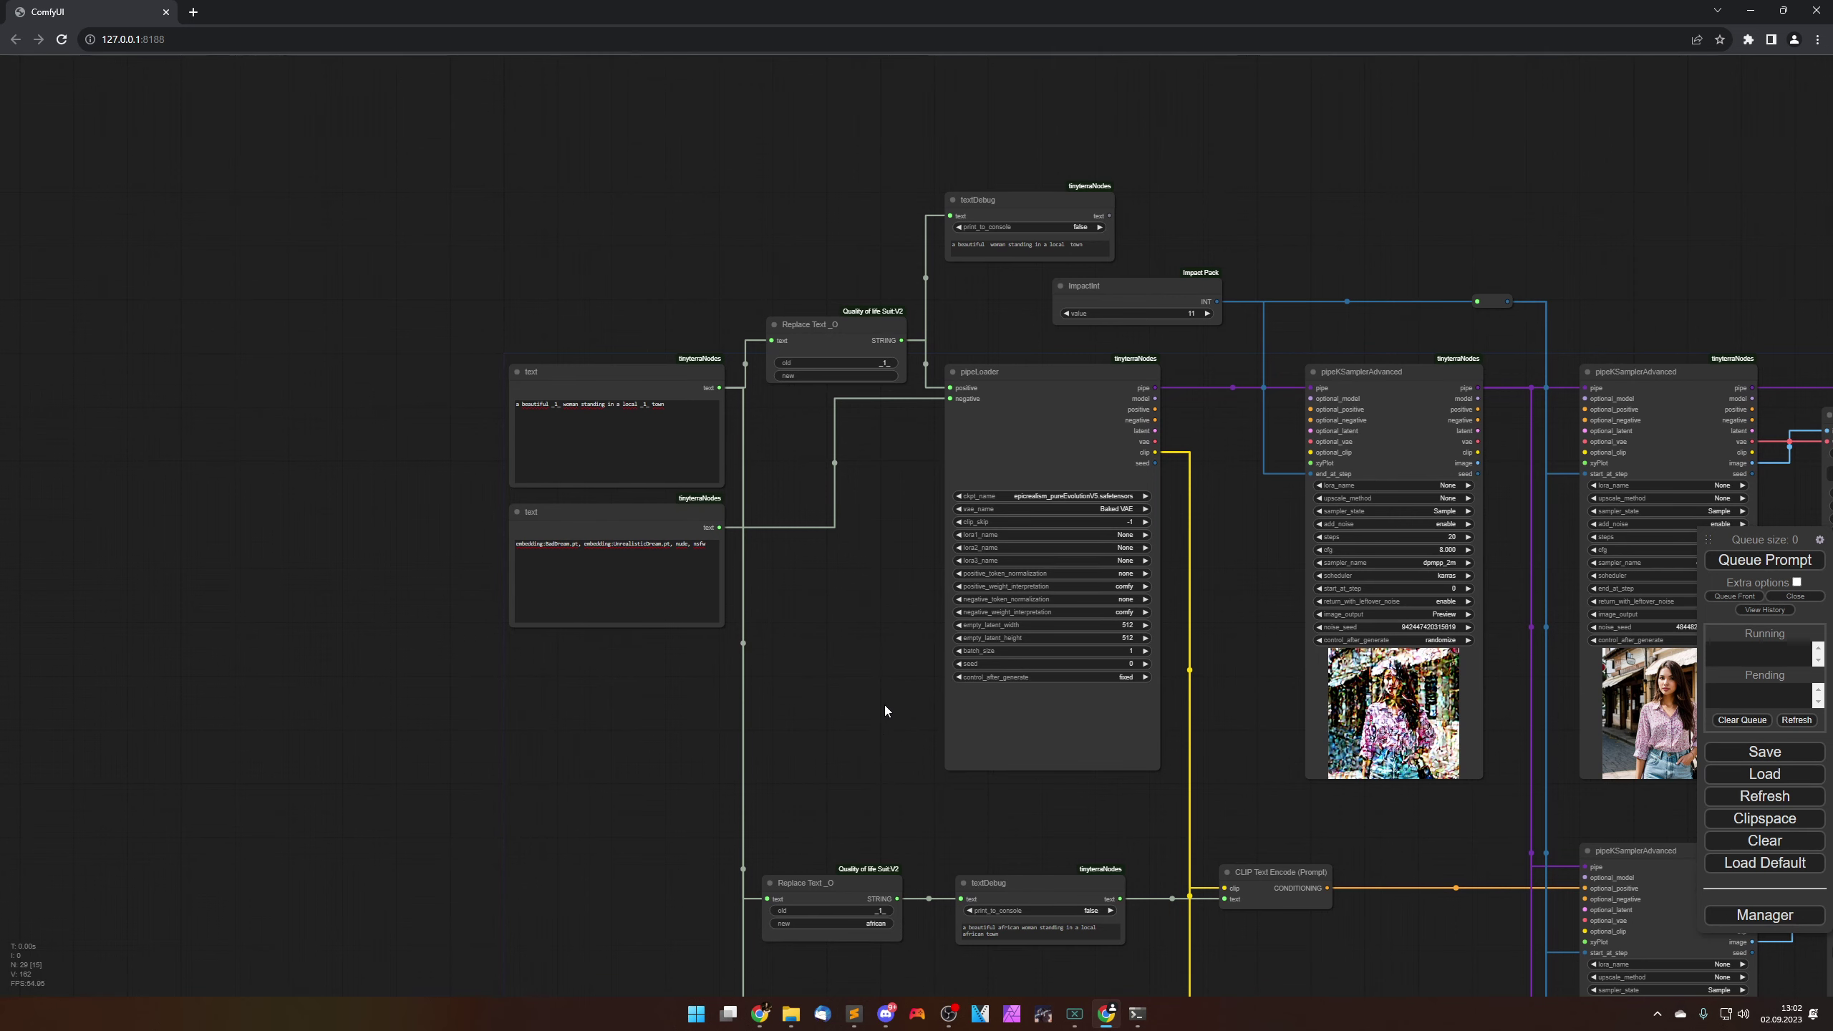
# Step: Extend the positive prompt text with "and wearing a _2_ tank top"
pyautogui.scroll(6, 876, 692)
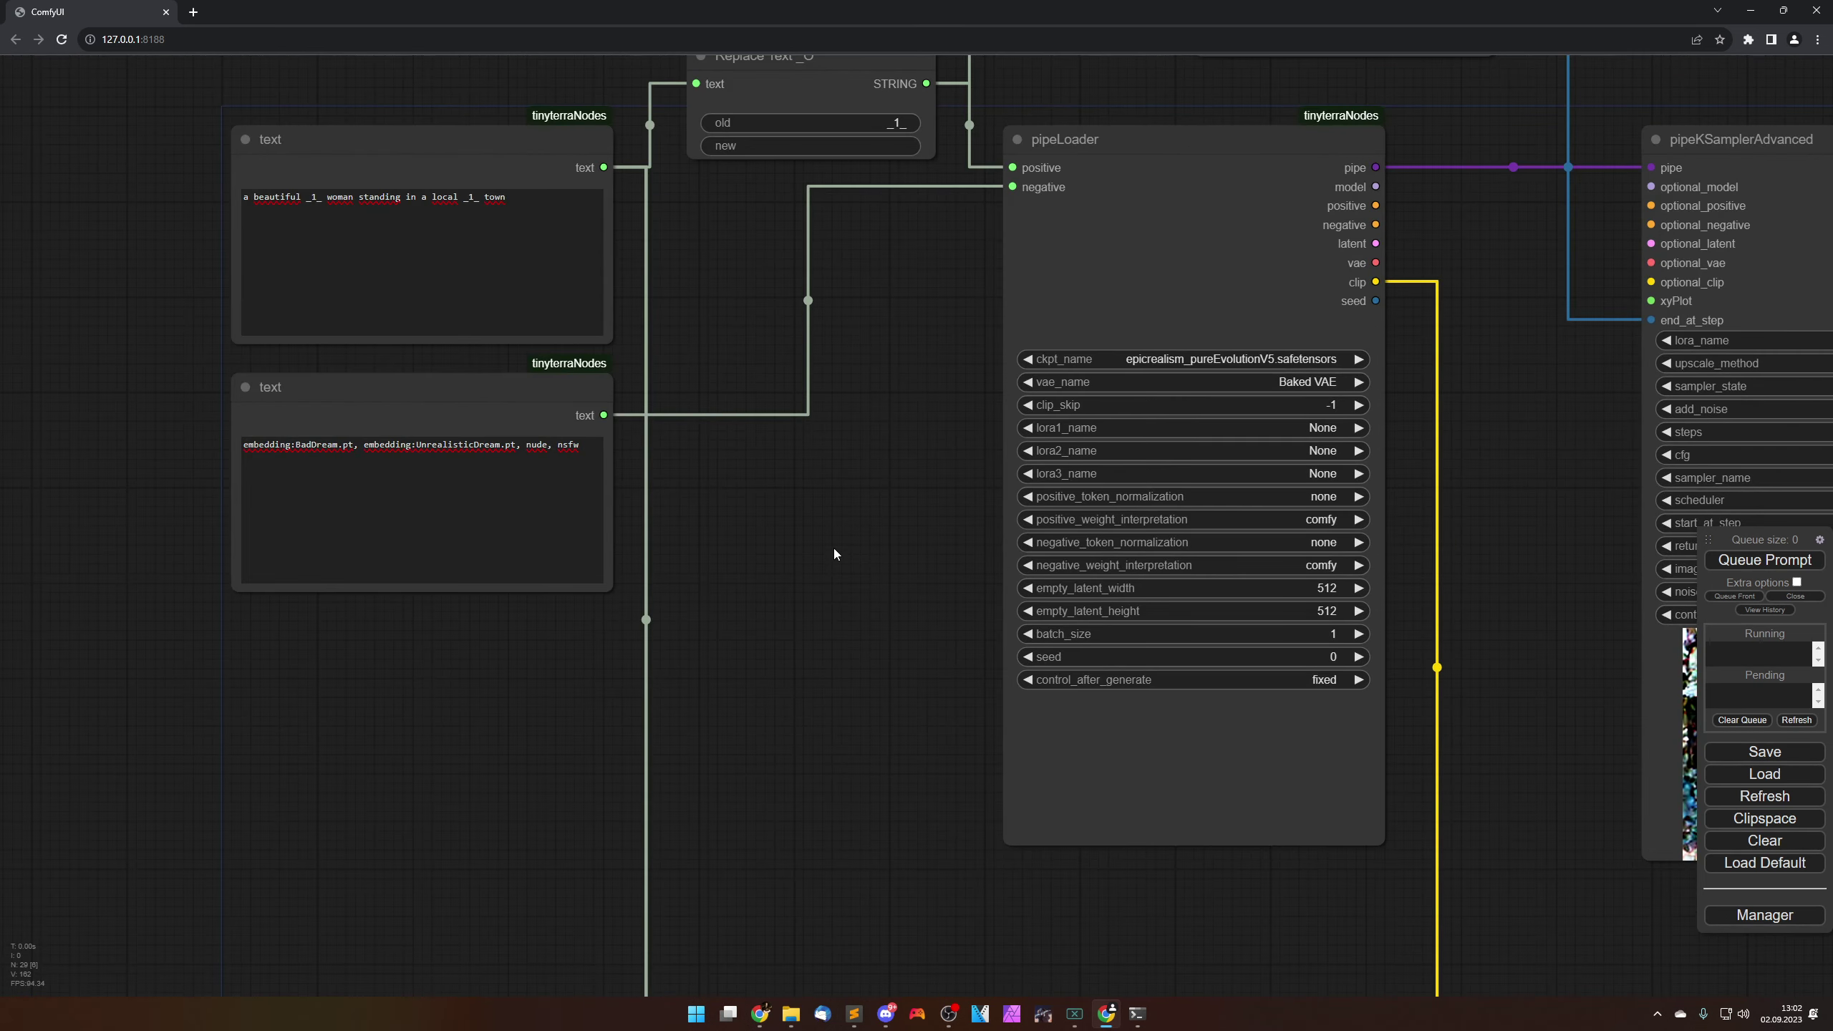
pyautogui.moveTo(834, 547); pyautogui.dragTo(1146, 754)
pyautogui.scroll(2, 1028, 594)
pyautogui.moveTo(1028, 593); pyautogui.dragTo(1151, 607)
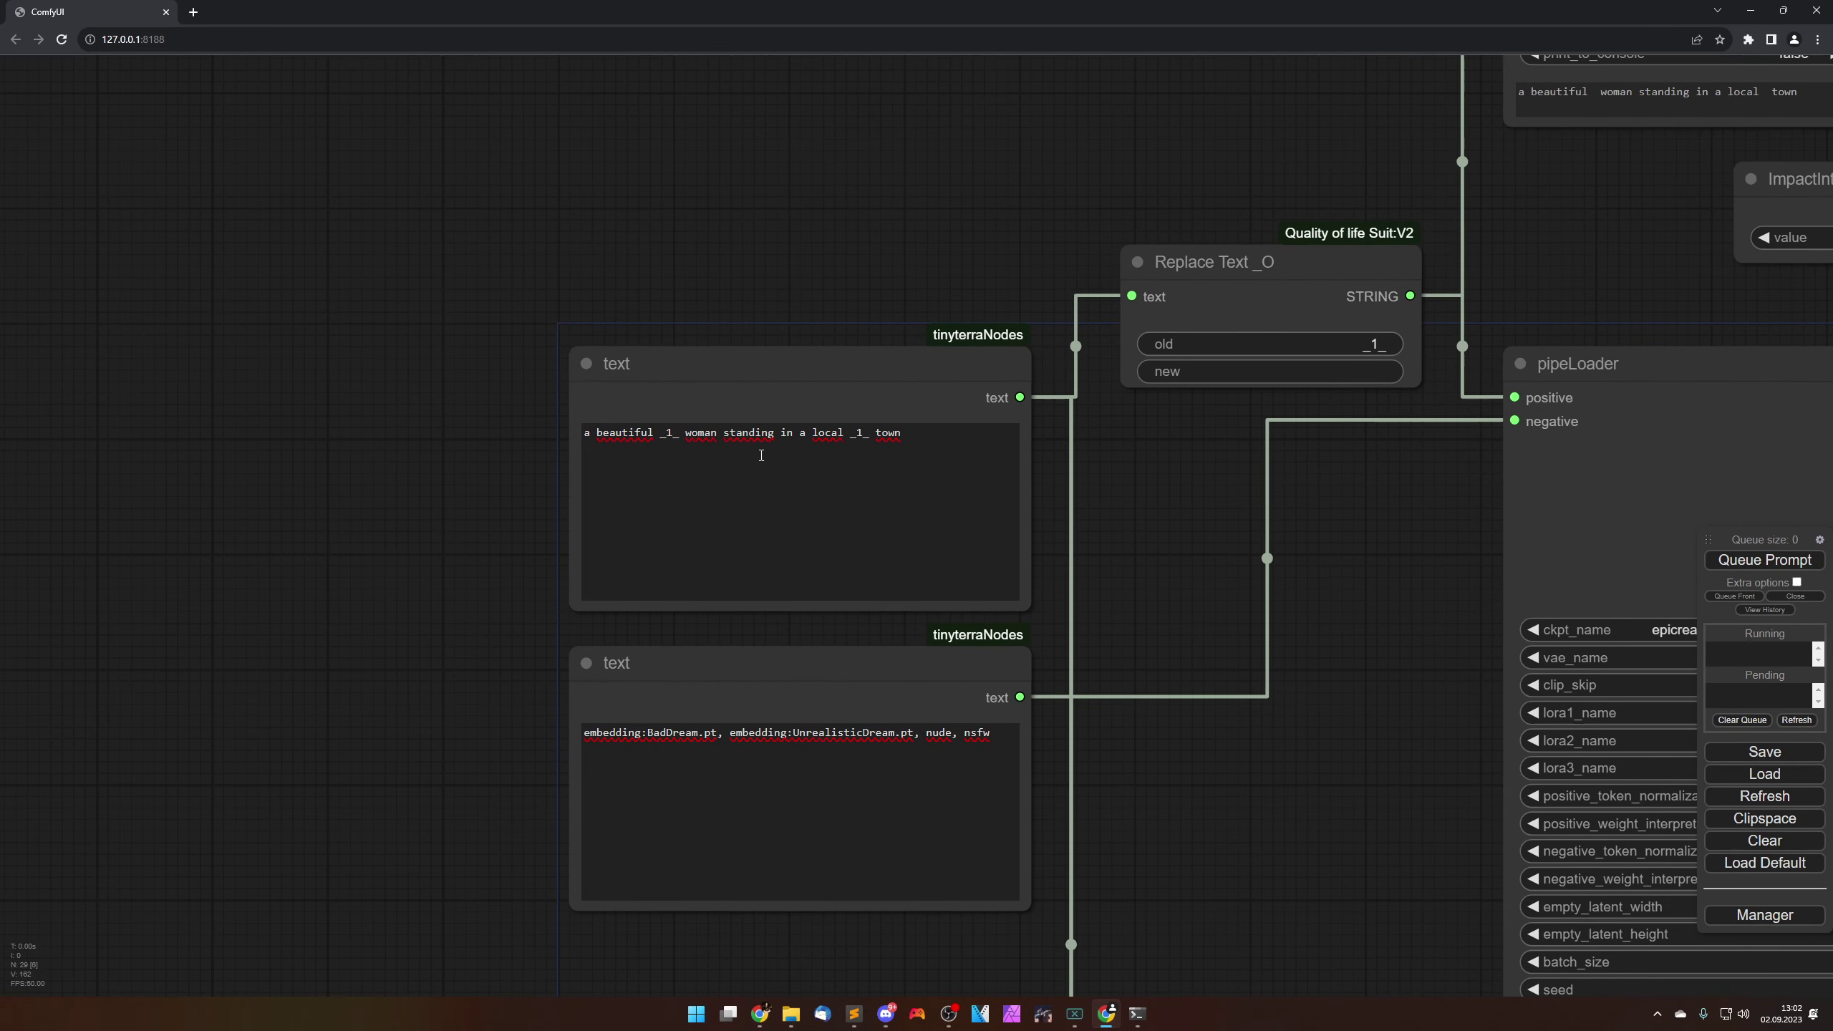
pyautogui.click(910, 437)
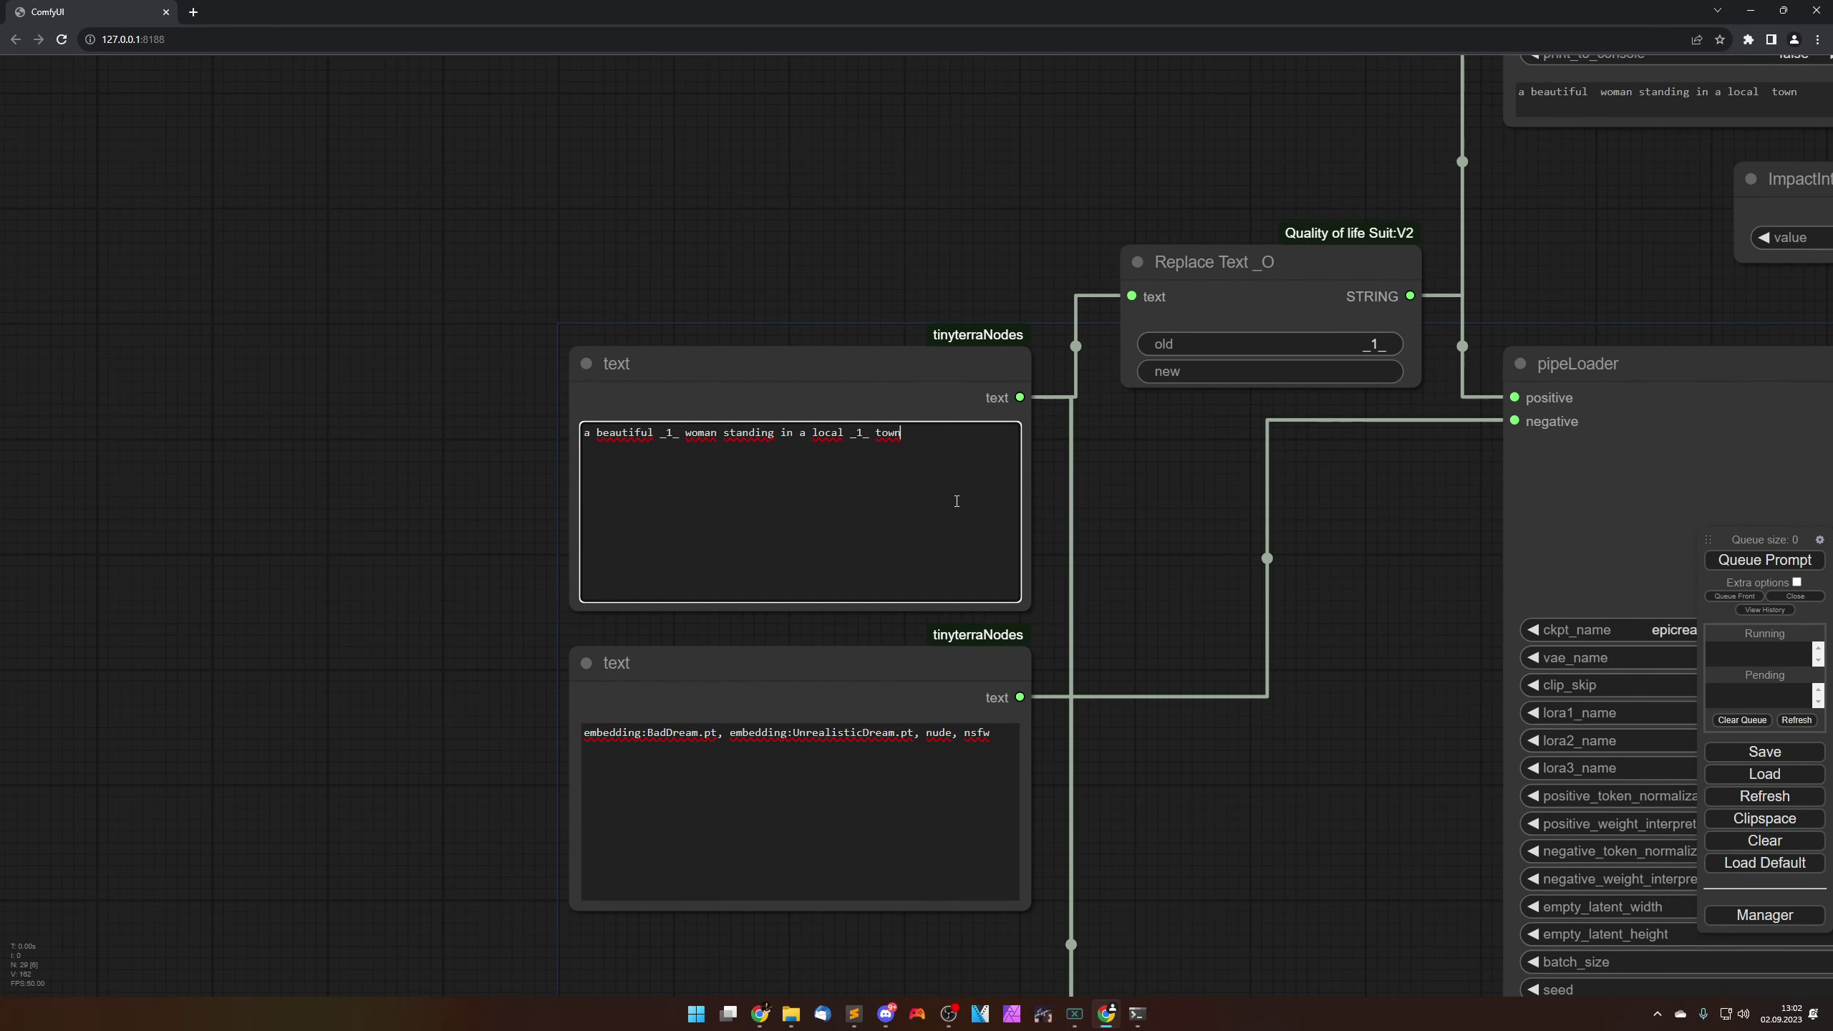
pyautogui.write('and the')
pyautogui.press('BackSpace')
pyautogui.press('BackSpace')
pyautogui.press('BackSpace')
pyautogui.write('wearing a tank top')
pyautogui.write('_2_')
pyautogui.press('Right')
pyautogui.click(1168, 504)
# Step: Duplicate the first-row Replace Text _O node and place the copy directly below the original
pyautogui.moveTo(1168, 505); pyautogui.dragTo(942, 507)
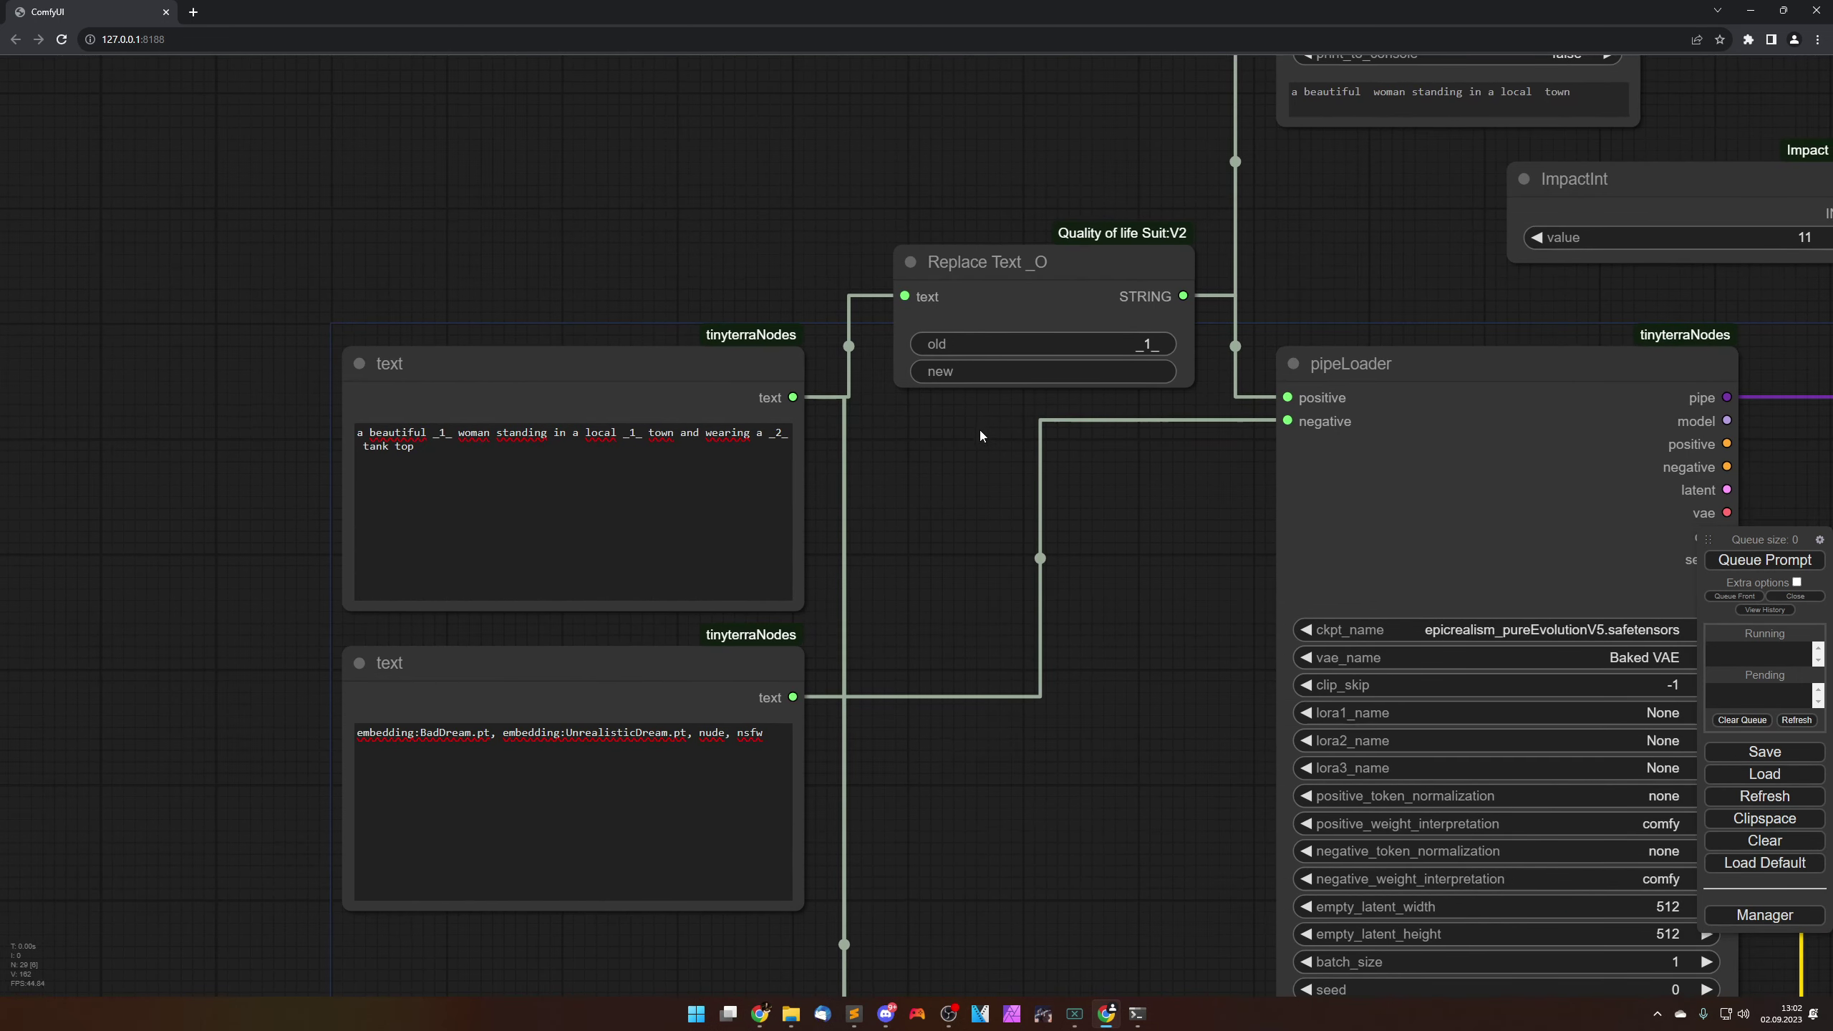
pyautogui.click(1008, 296)
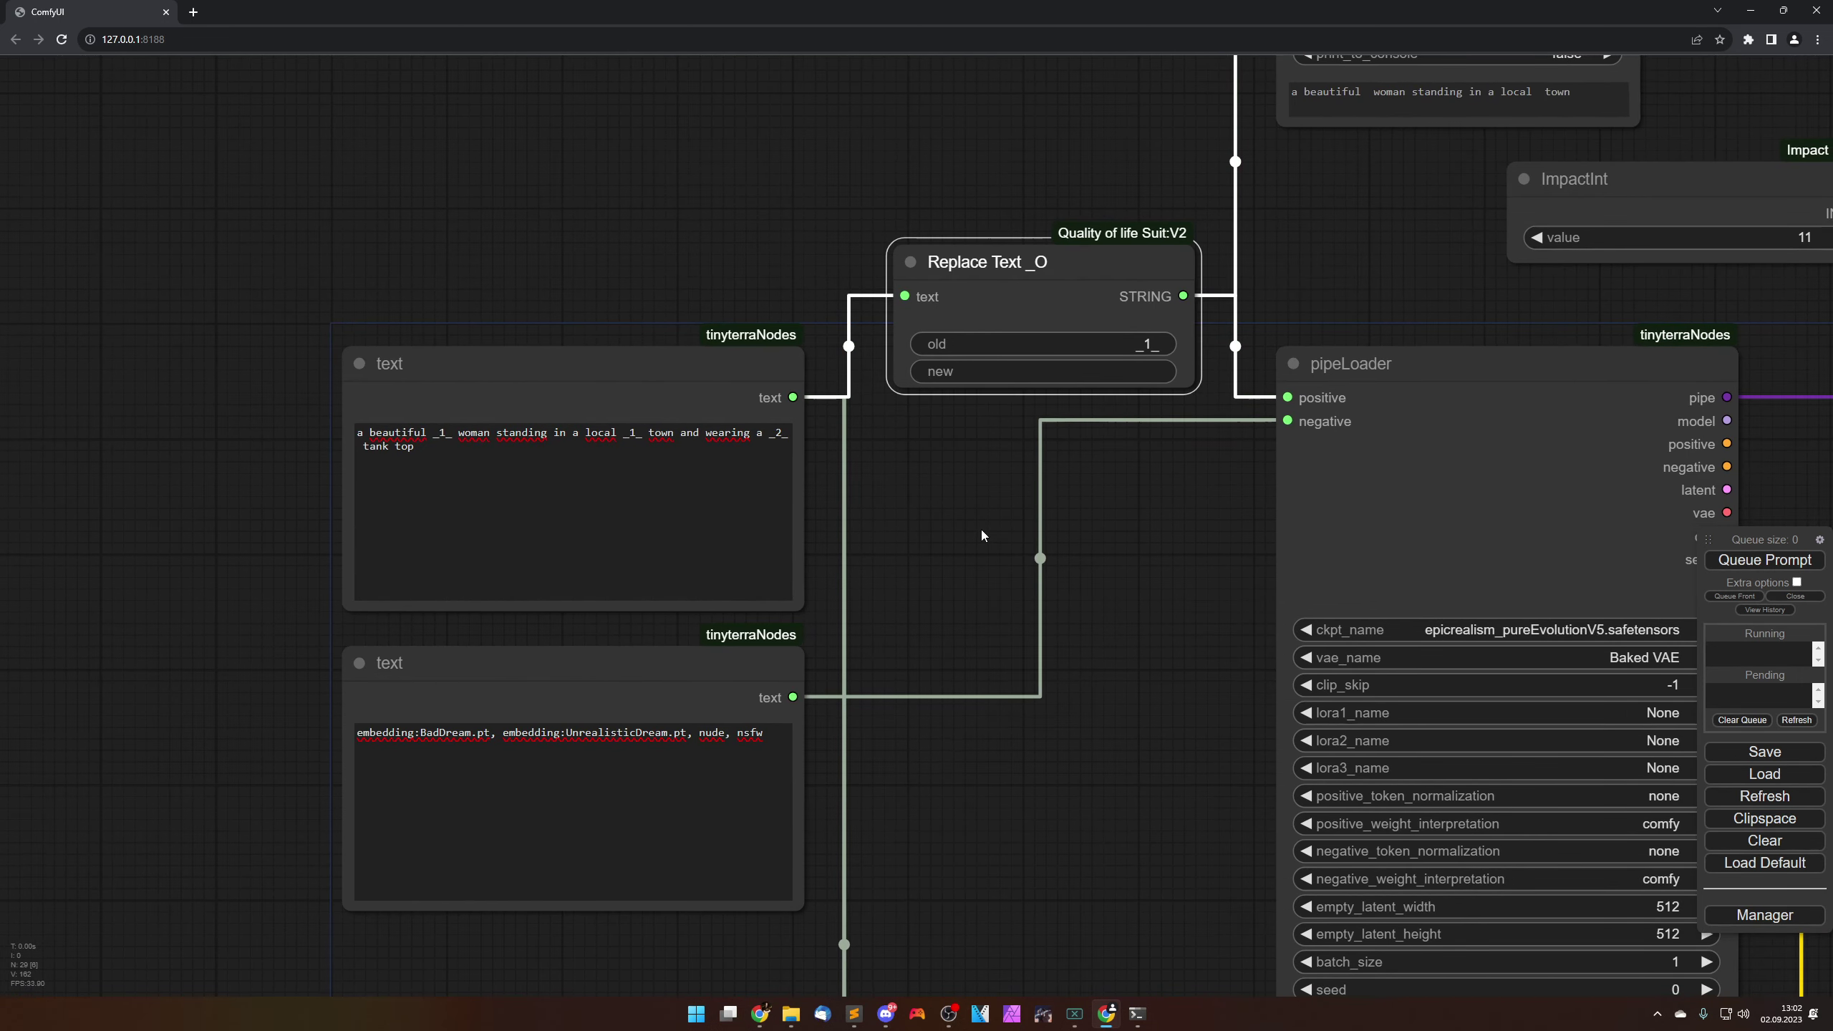
pyautogui.hotkey('ctrl', 'c')
pyautogui.hotkey('ctrl', 'v')
pyautogui.moveTo(1121, 527); pyautogui.dragTo(1033, 456)
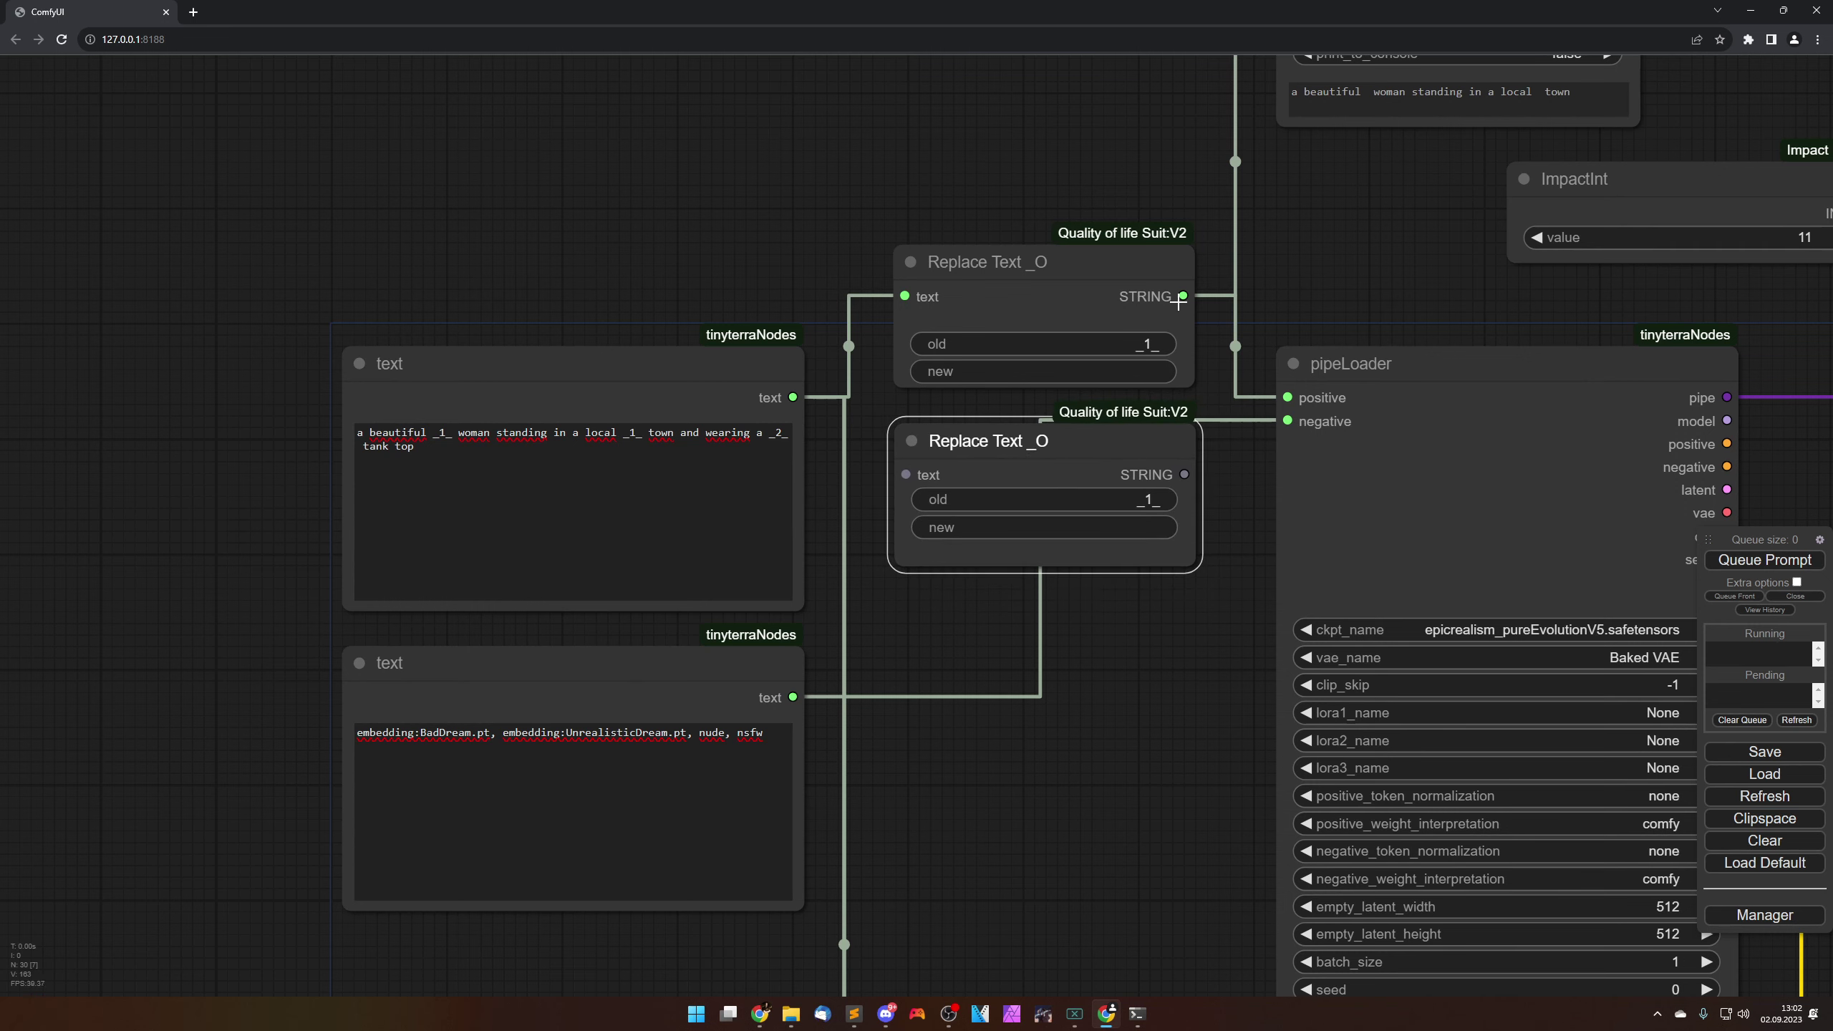
# Step: Set the old text of the duplicated first-row Replace Text _O node to _2_
pyautogui.moveTo(1130, 625); pyautogui.dragTo(1115, 669)
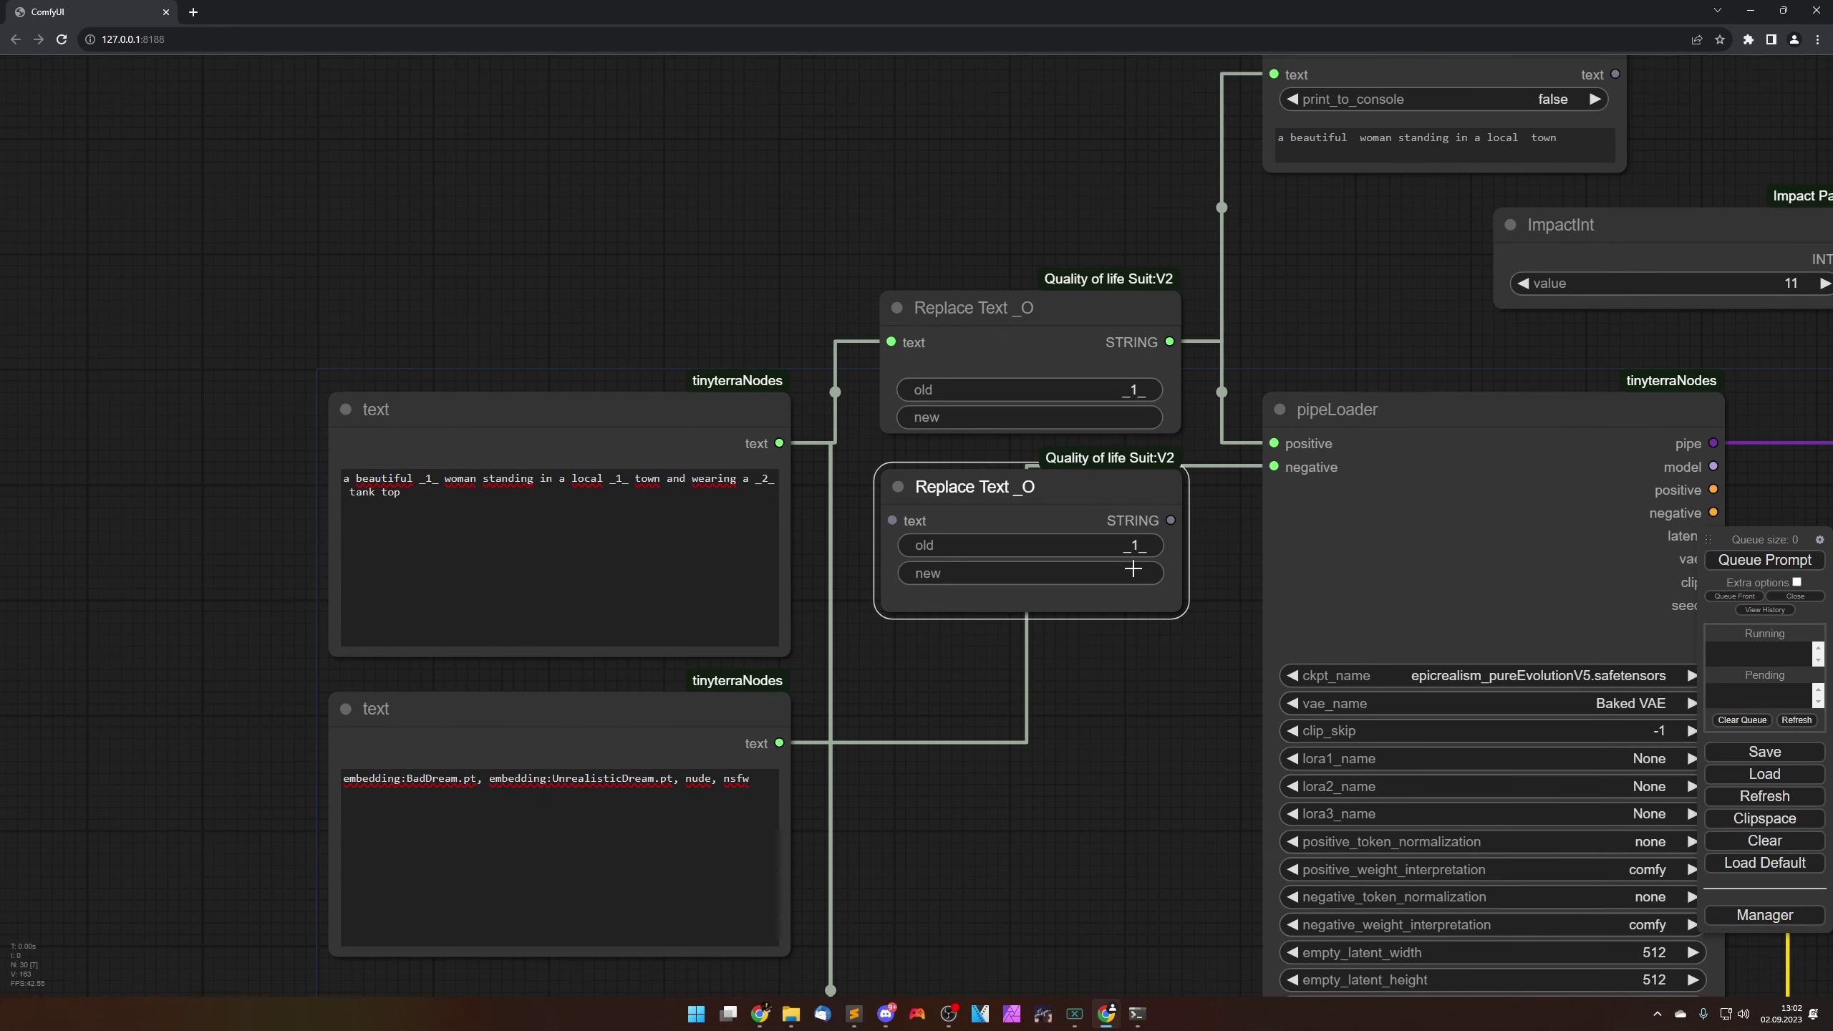
pyautogui.click(1129, 547)
pyautogui.press('BackSpace')
pyautogui.press('BackSpace')
pyautogui.write('2_')
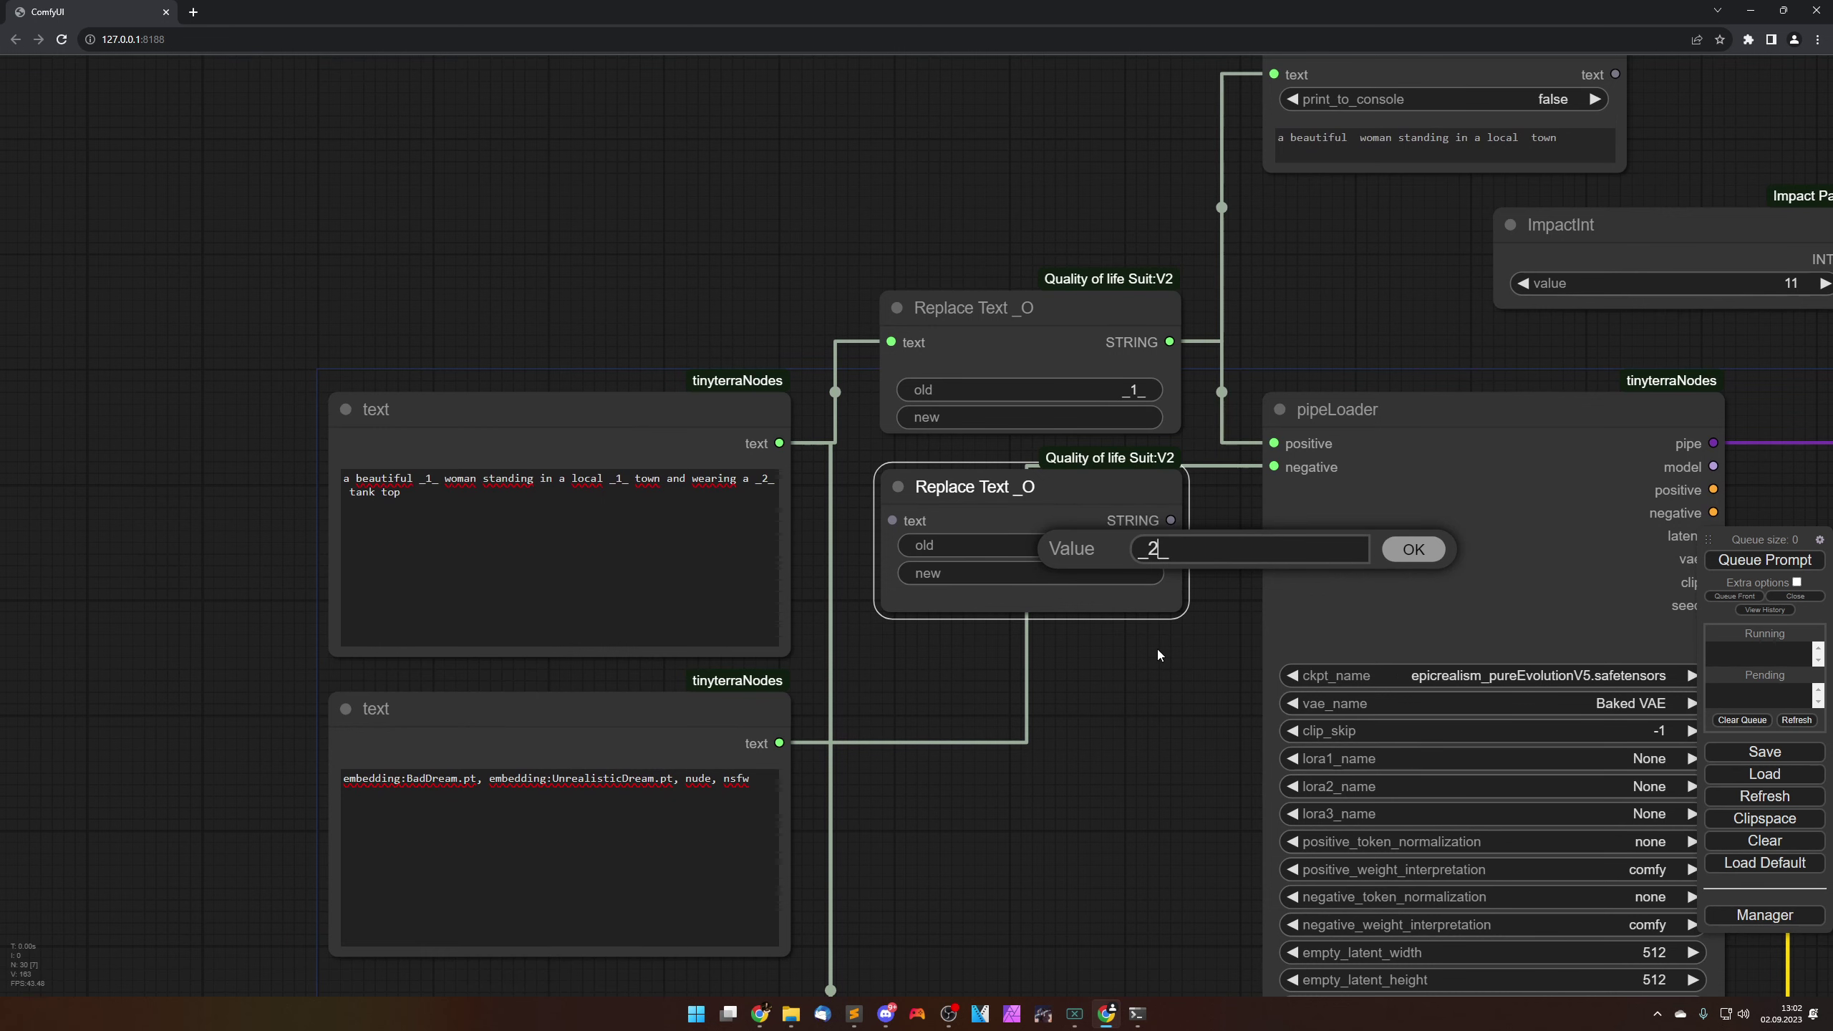
pyautogui.click(1413, 548)
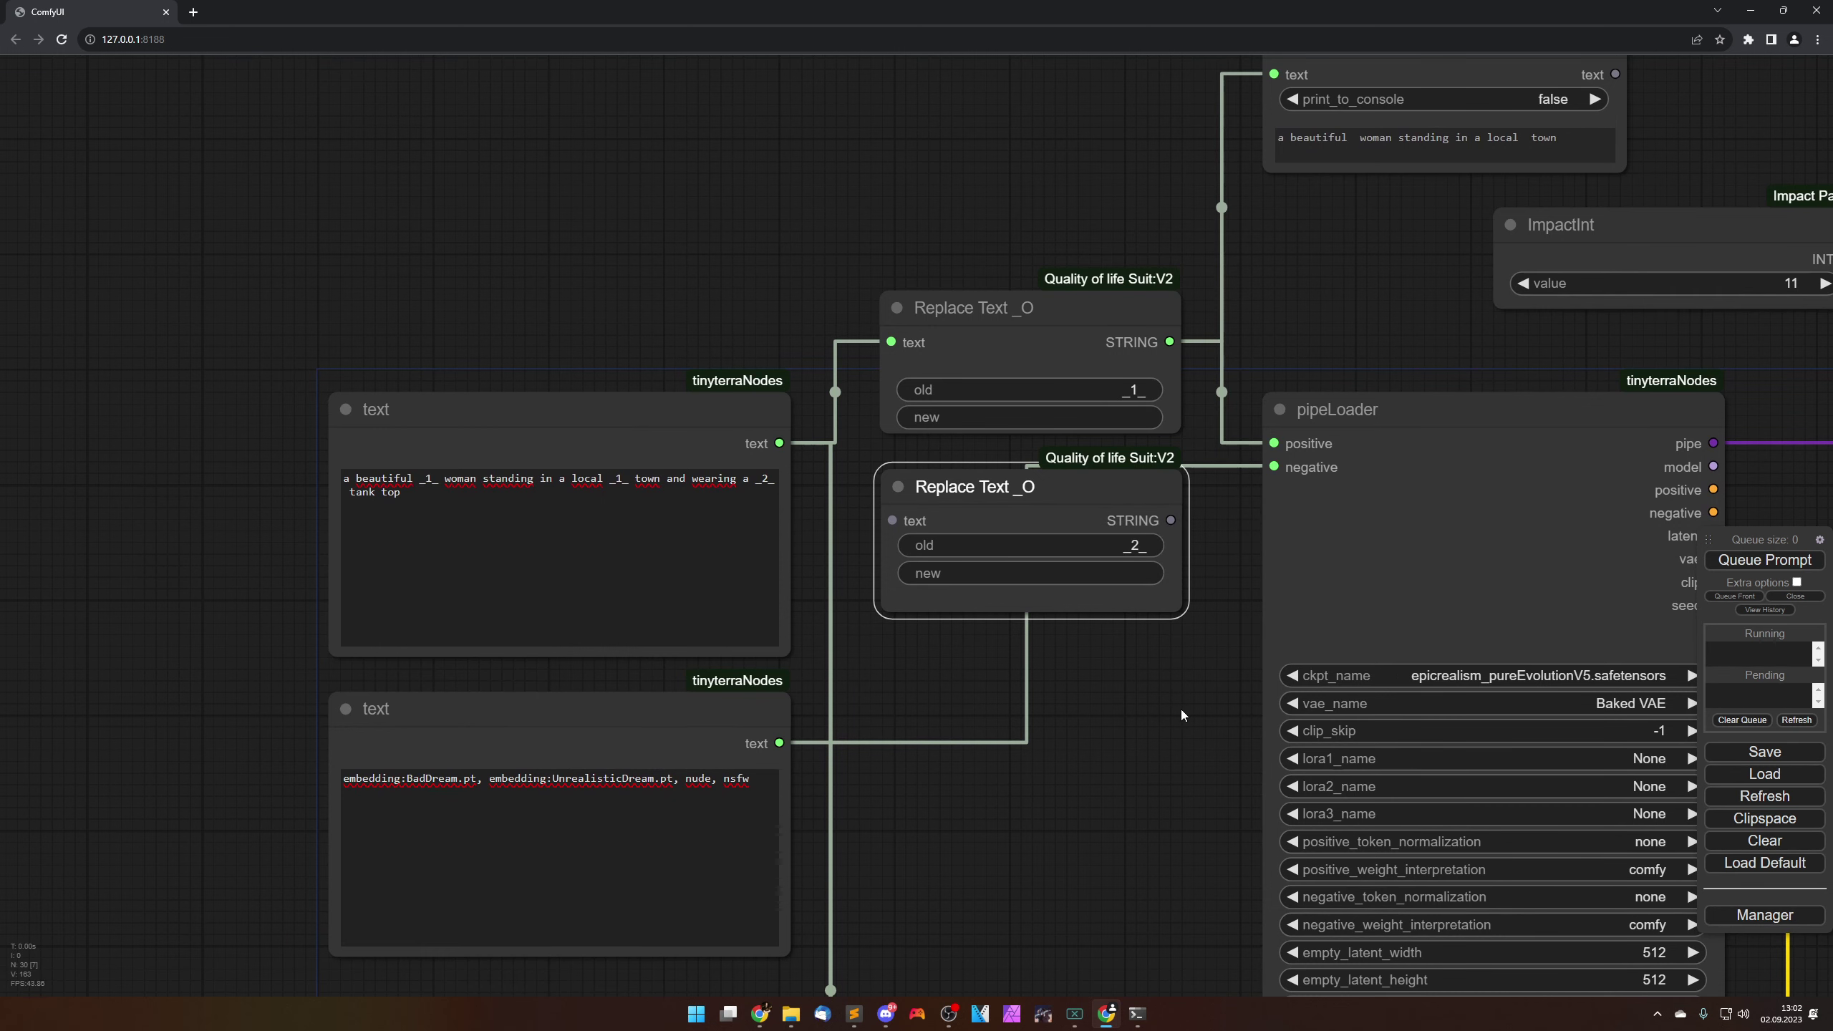
# Step: Chain the first-row _1_ Replace Text node into the _2_ node and connect the _2_ output to pipeLoader positive and textDebug
pyautogui.moveTo(1183, 700); pyautogui.dragTo(1001, 690)
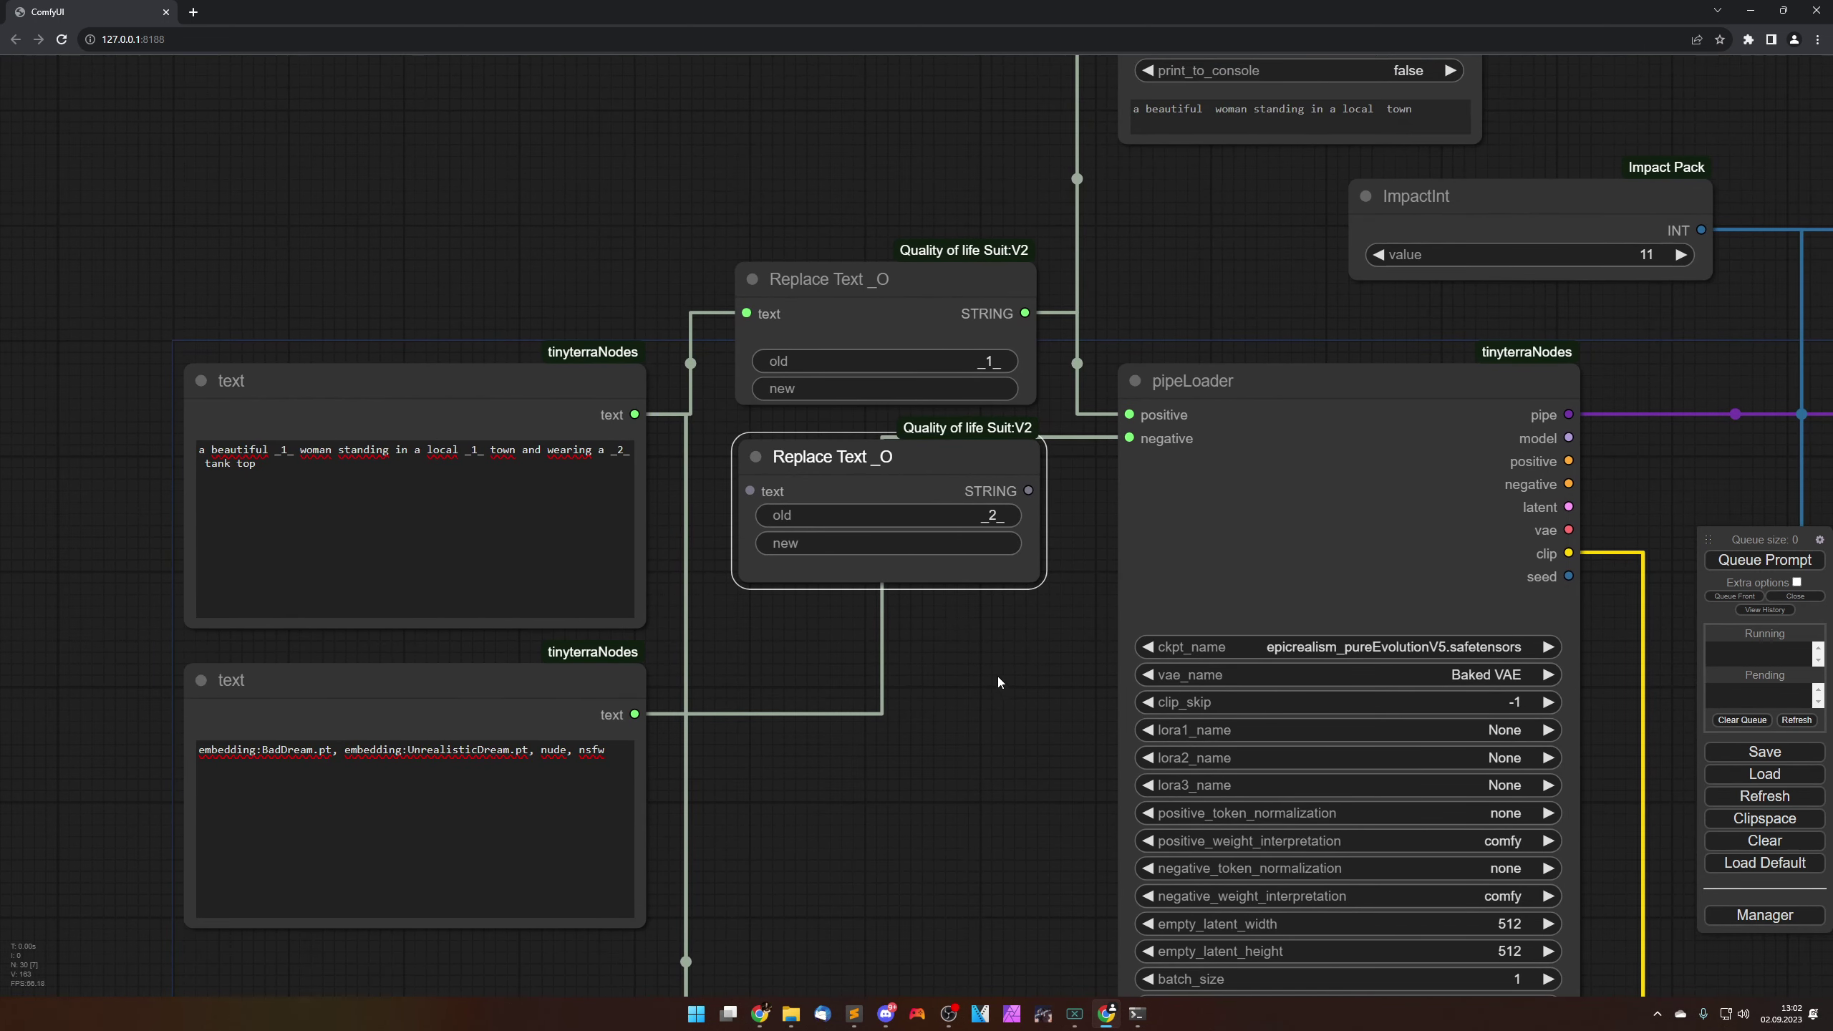
pyautogui.moveTo(994, 648); pyautogui.dragTo(1005, 668)
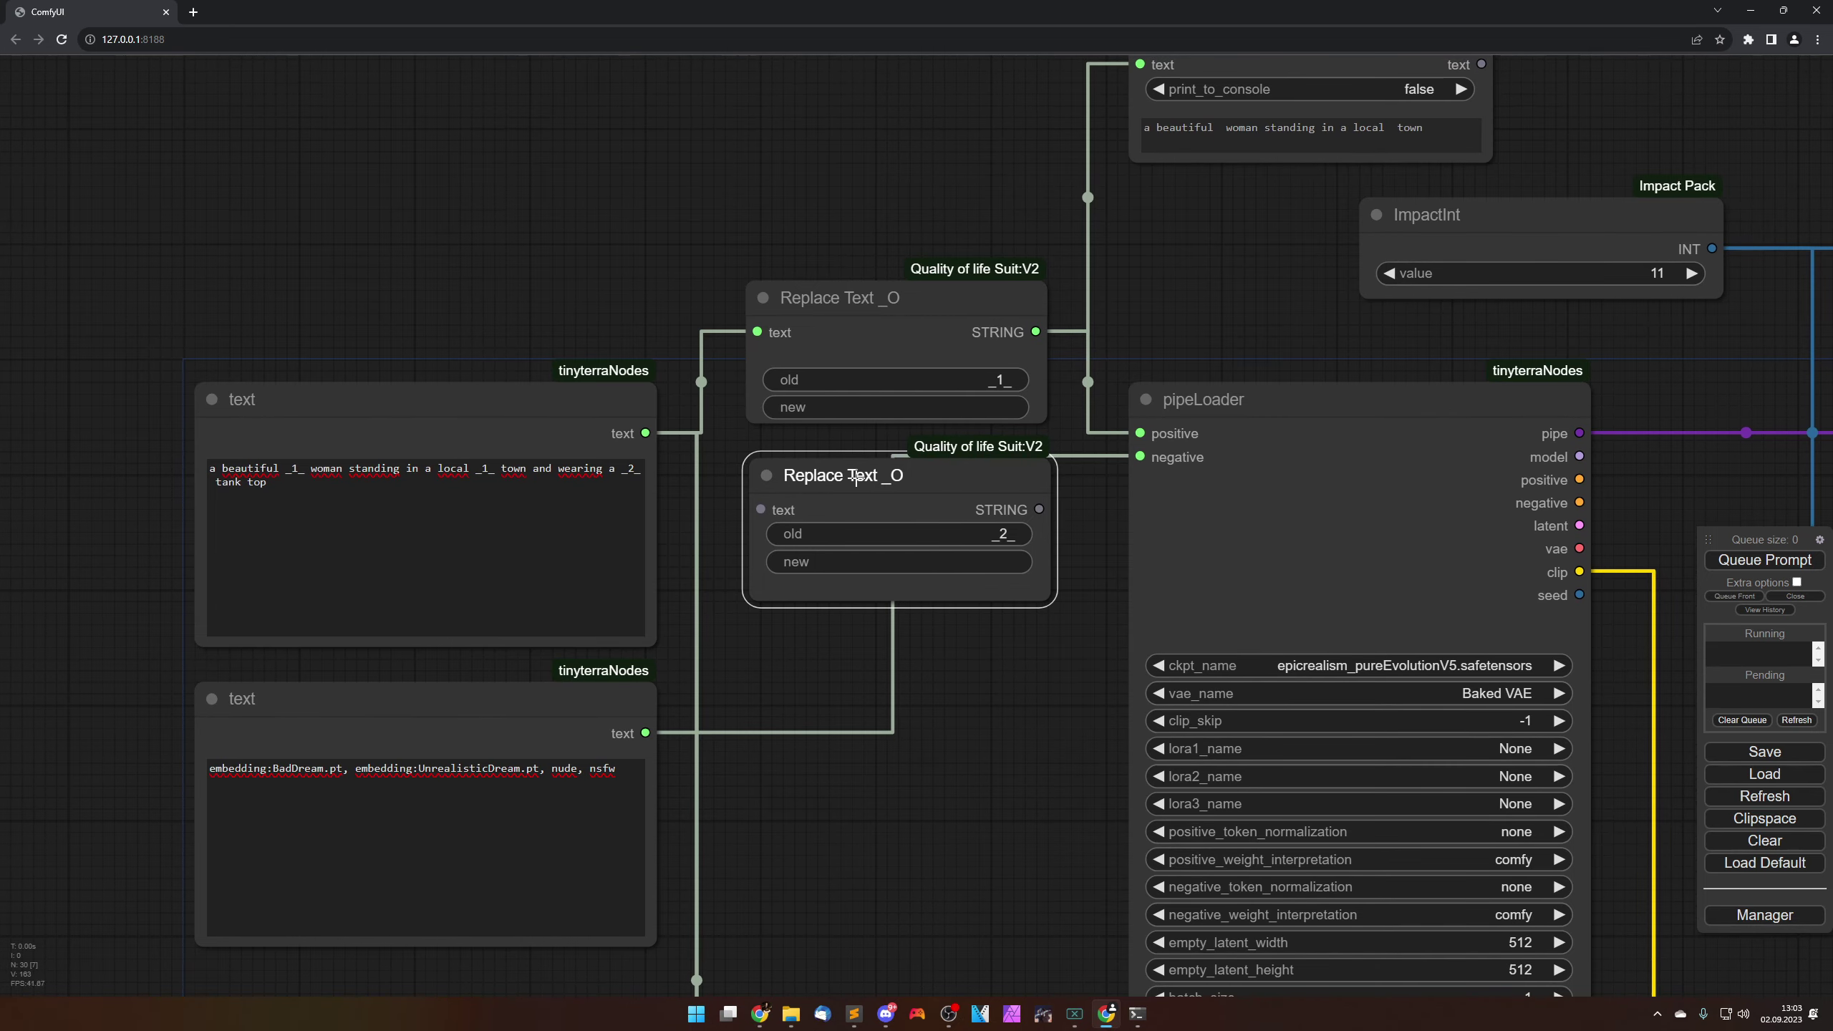
pyautogui.moveTo(851, 479); pyautogui.dragTo(856, 479)
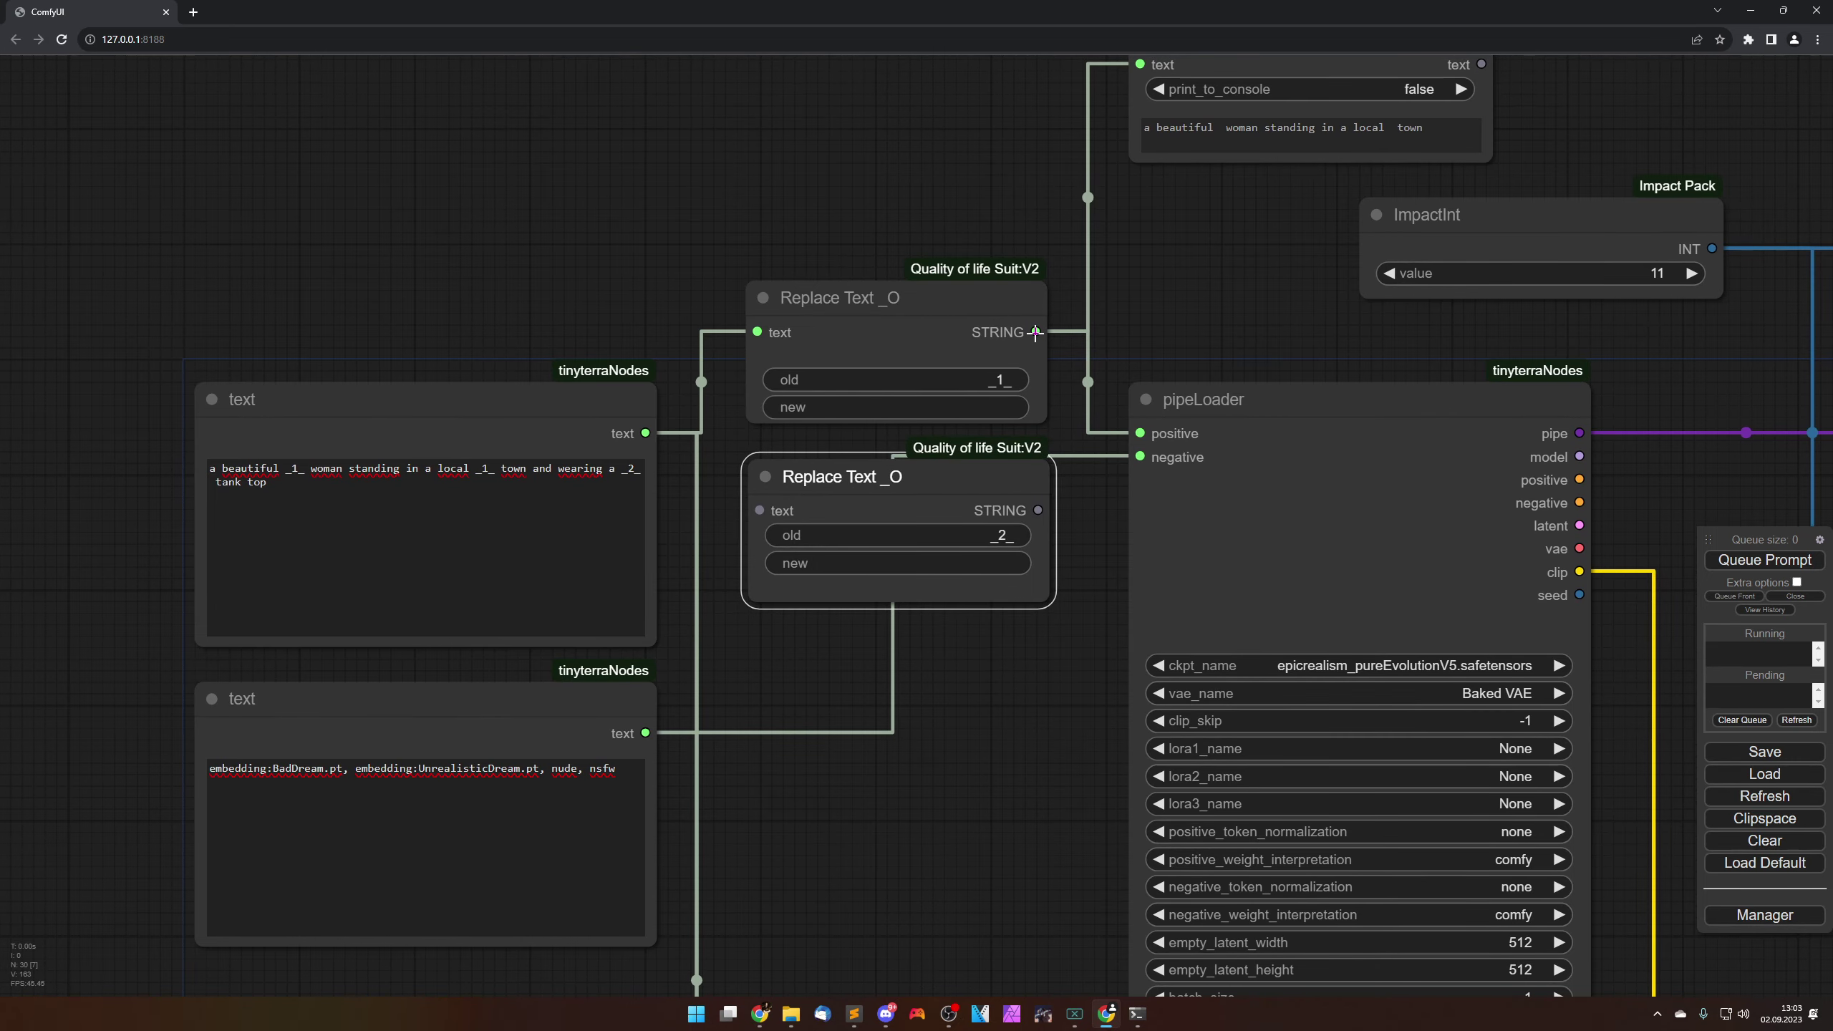
pyautogui.moveTo(1035, 333); pyautogui.dragTo(760, 510)
pyautogui.moveTo(1037, 509); pyautogui.dragTo(1138, 433)
pyautogui.moveTo(1194, 305); pyautogui.dragTo(1039, 493)
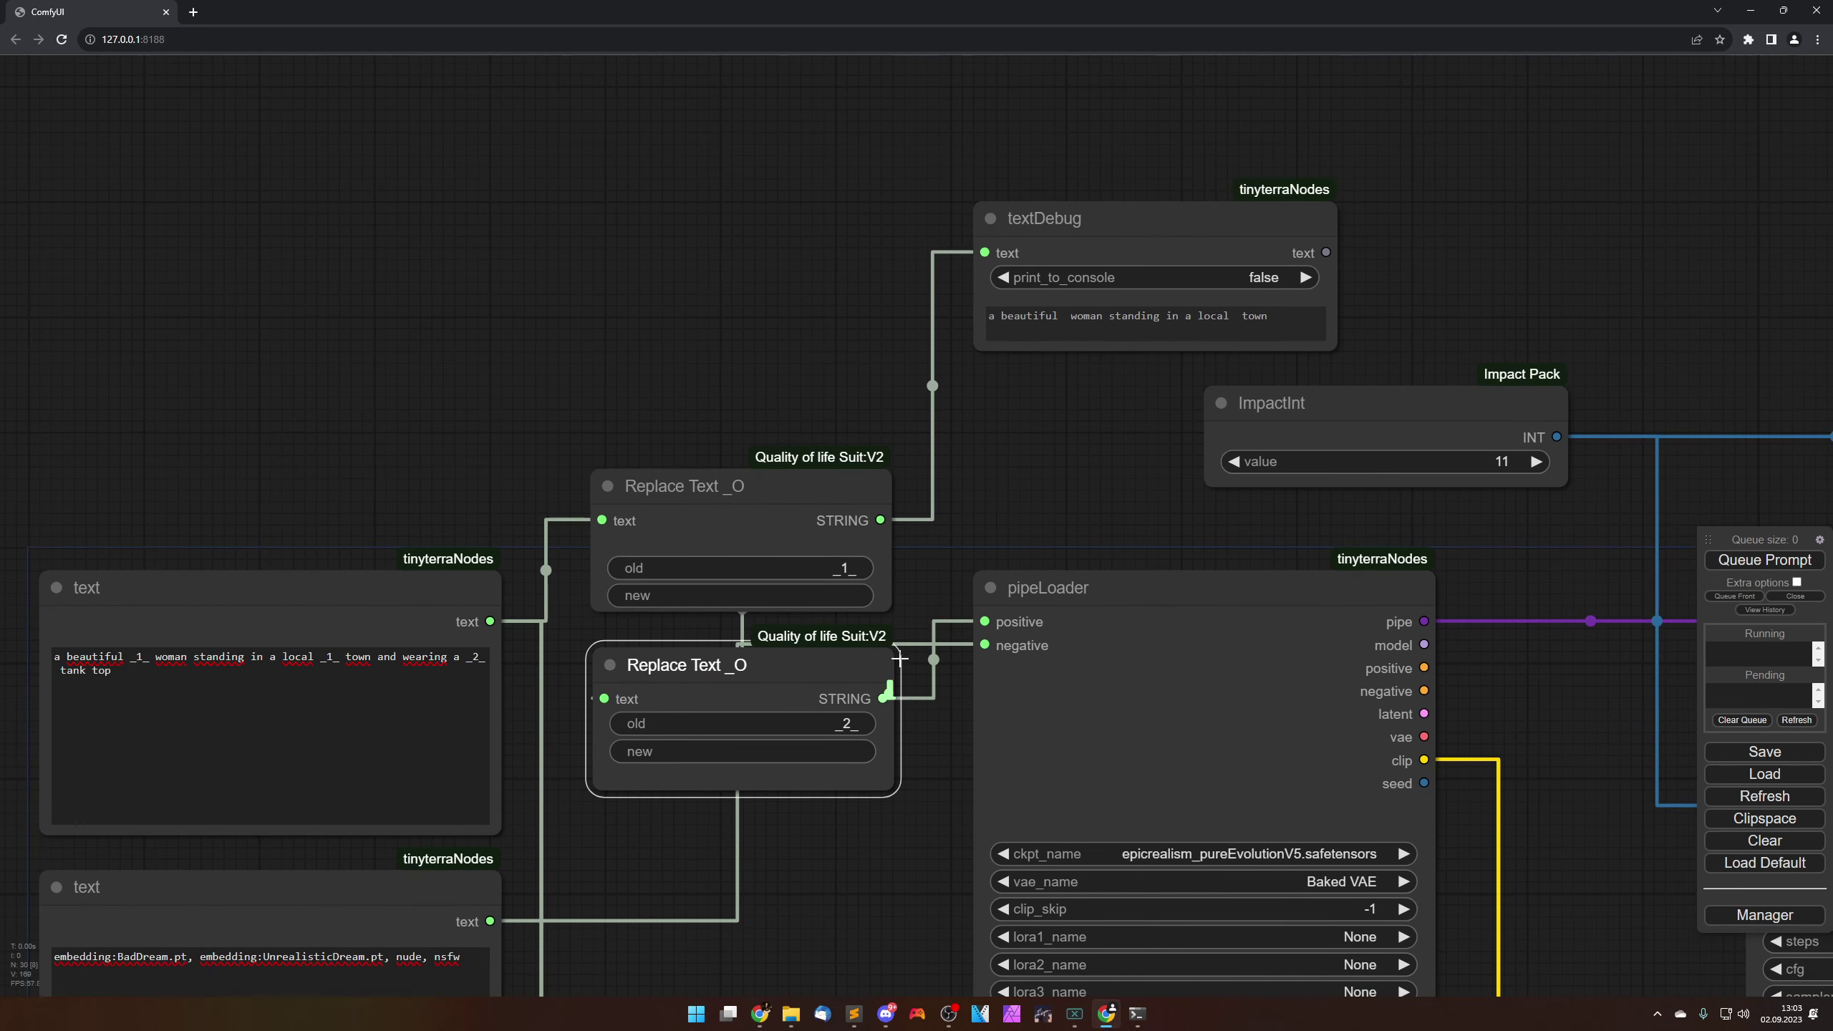
pyautogui.moveTo(898, 659); pyautogui.dragTo(985, 253)
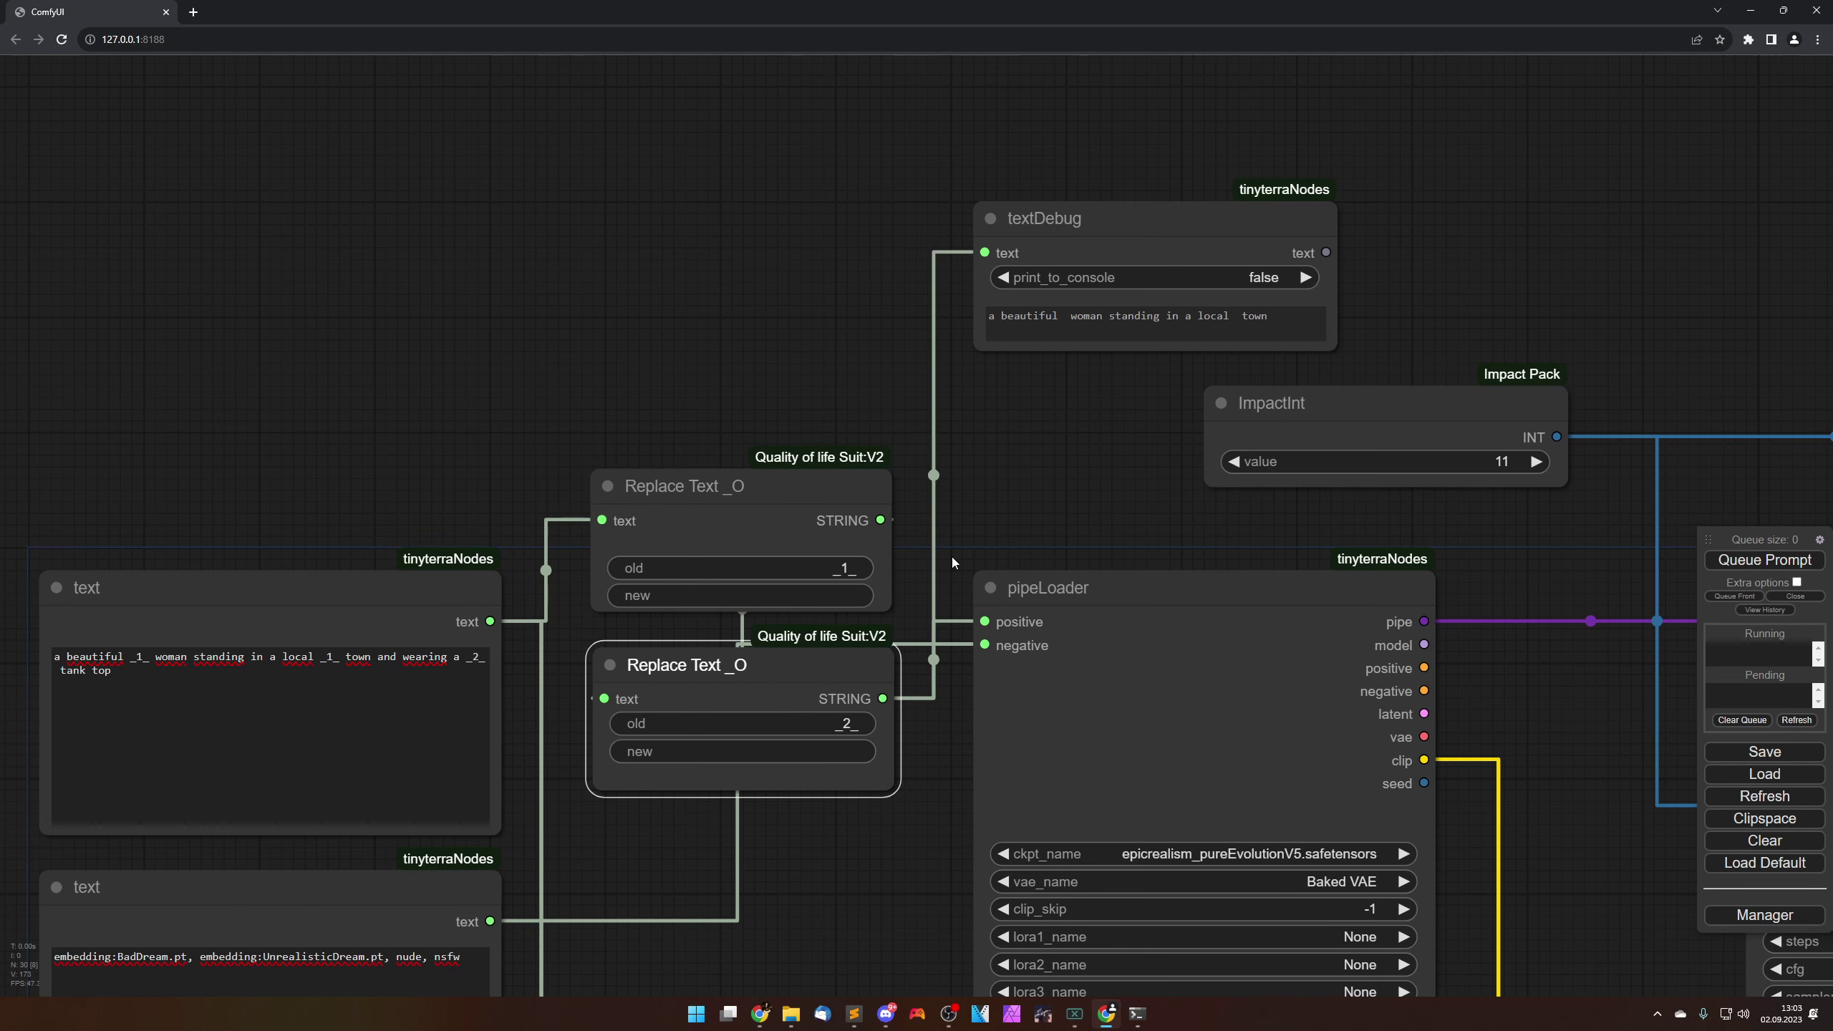
# Step: Set the replacement text of the first-row _2_ node to white
pyautogui.moveTo(892, 818); pyautogui.dragTo(1057, 762)
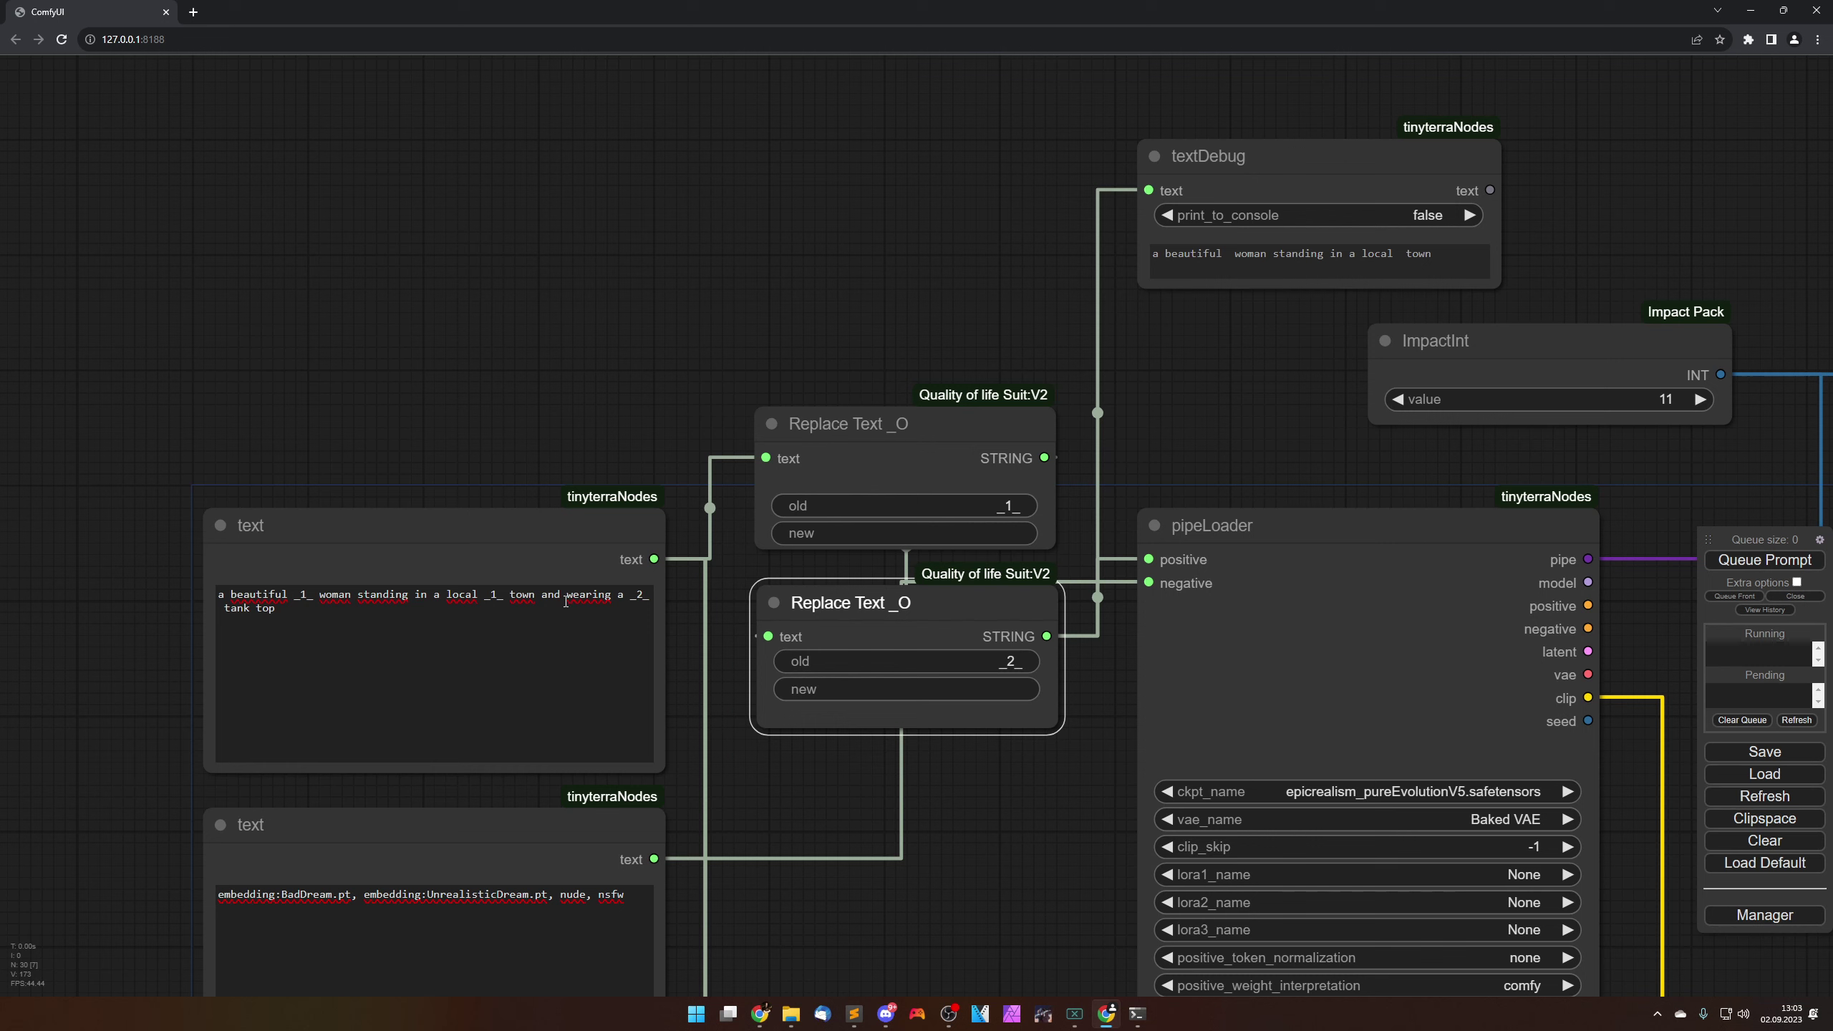
pyautogui.click(942, 689)
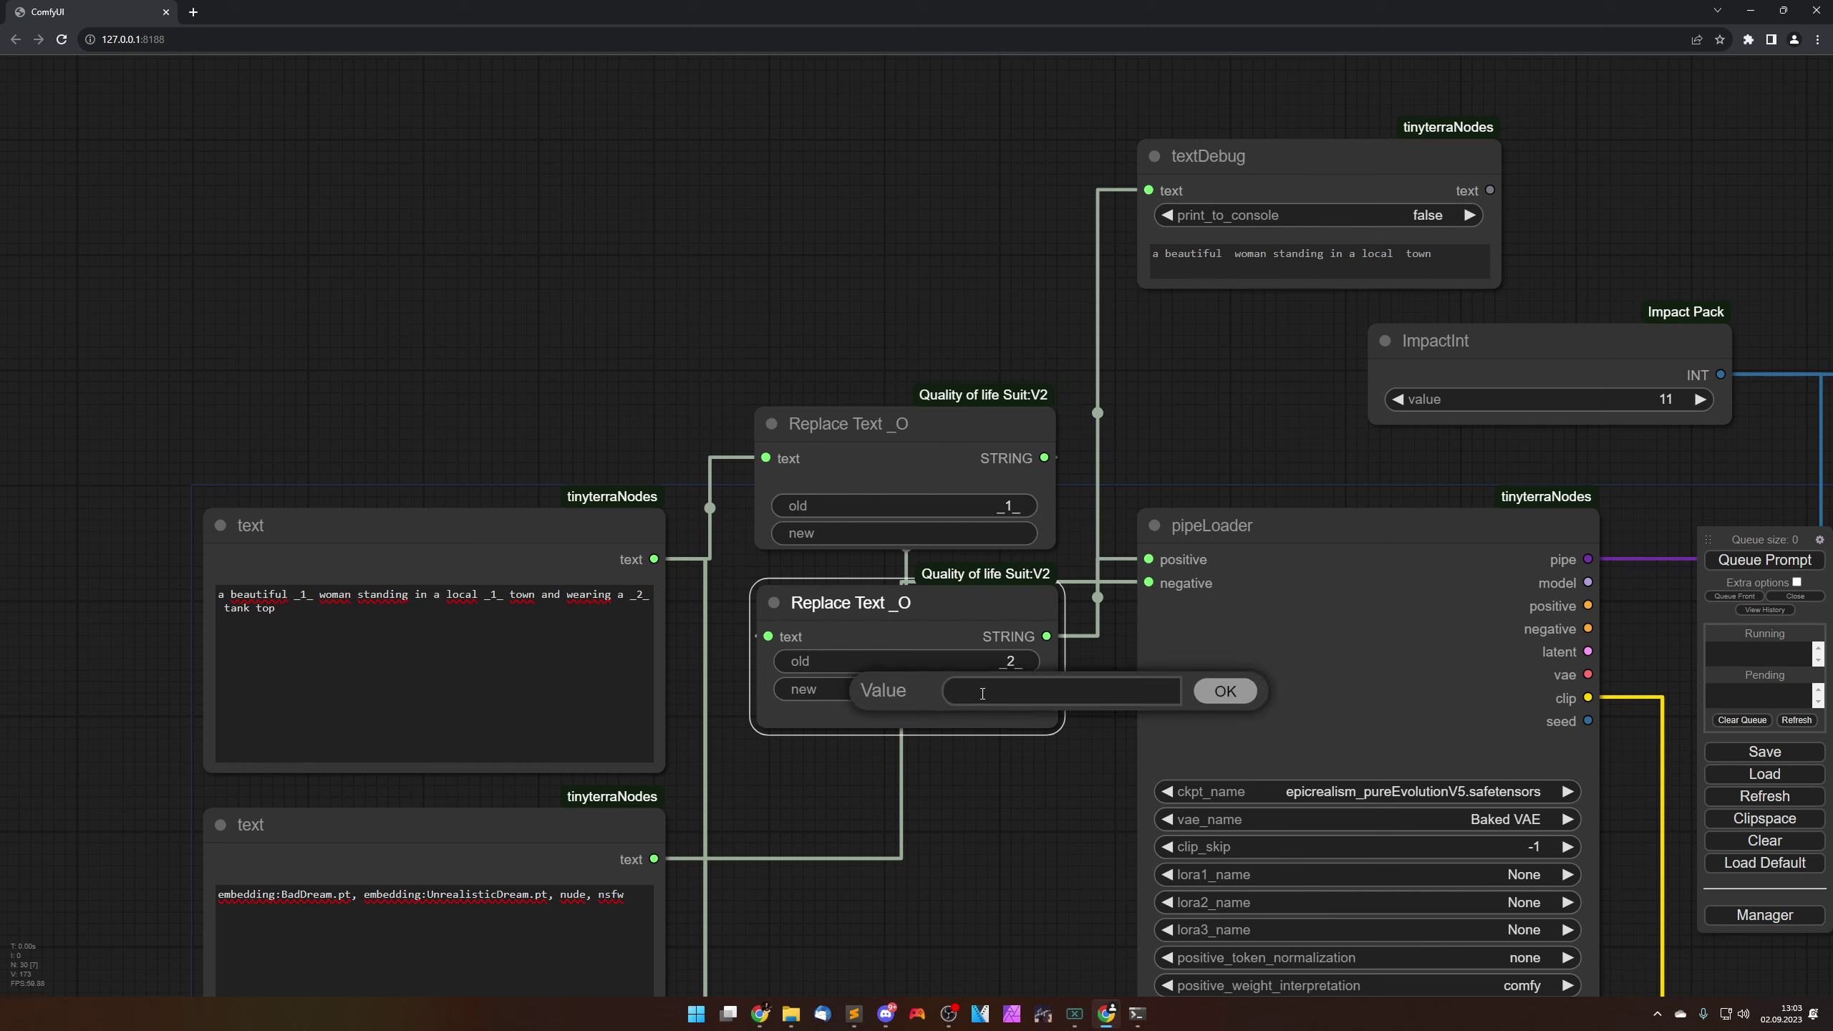
pyautogui.write('white')
pyautogui.press('Return')
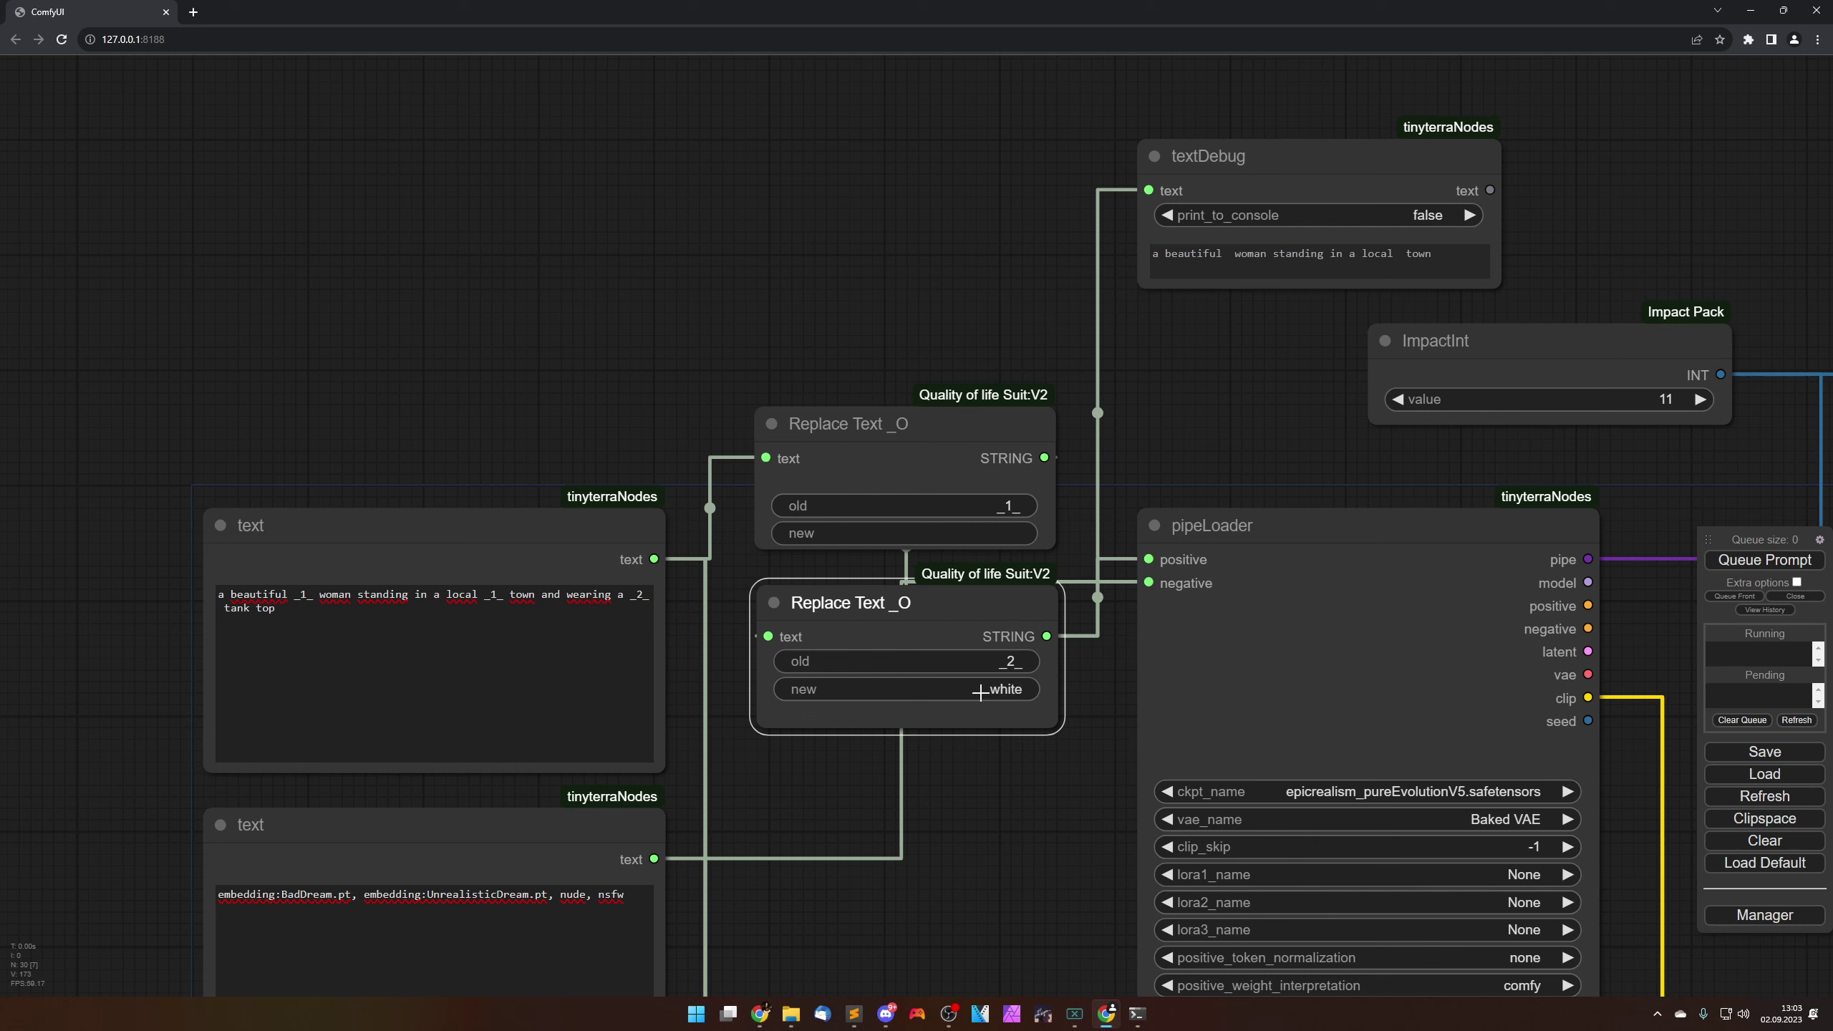
# Step: Copy the _2_ Replace Text _O node and place the duplicate directly below the second row's african Replace Text node
pyautogui.scroll(-2, 983, 691)
pyautogui.moveTo(954, 630); pyautogui.dragTo(928, 289)
pyautogui.click(916, 217)
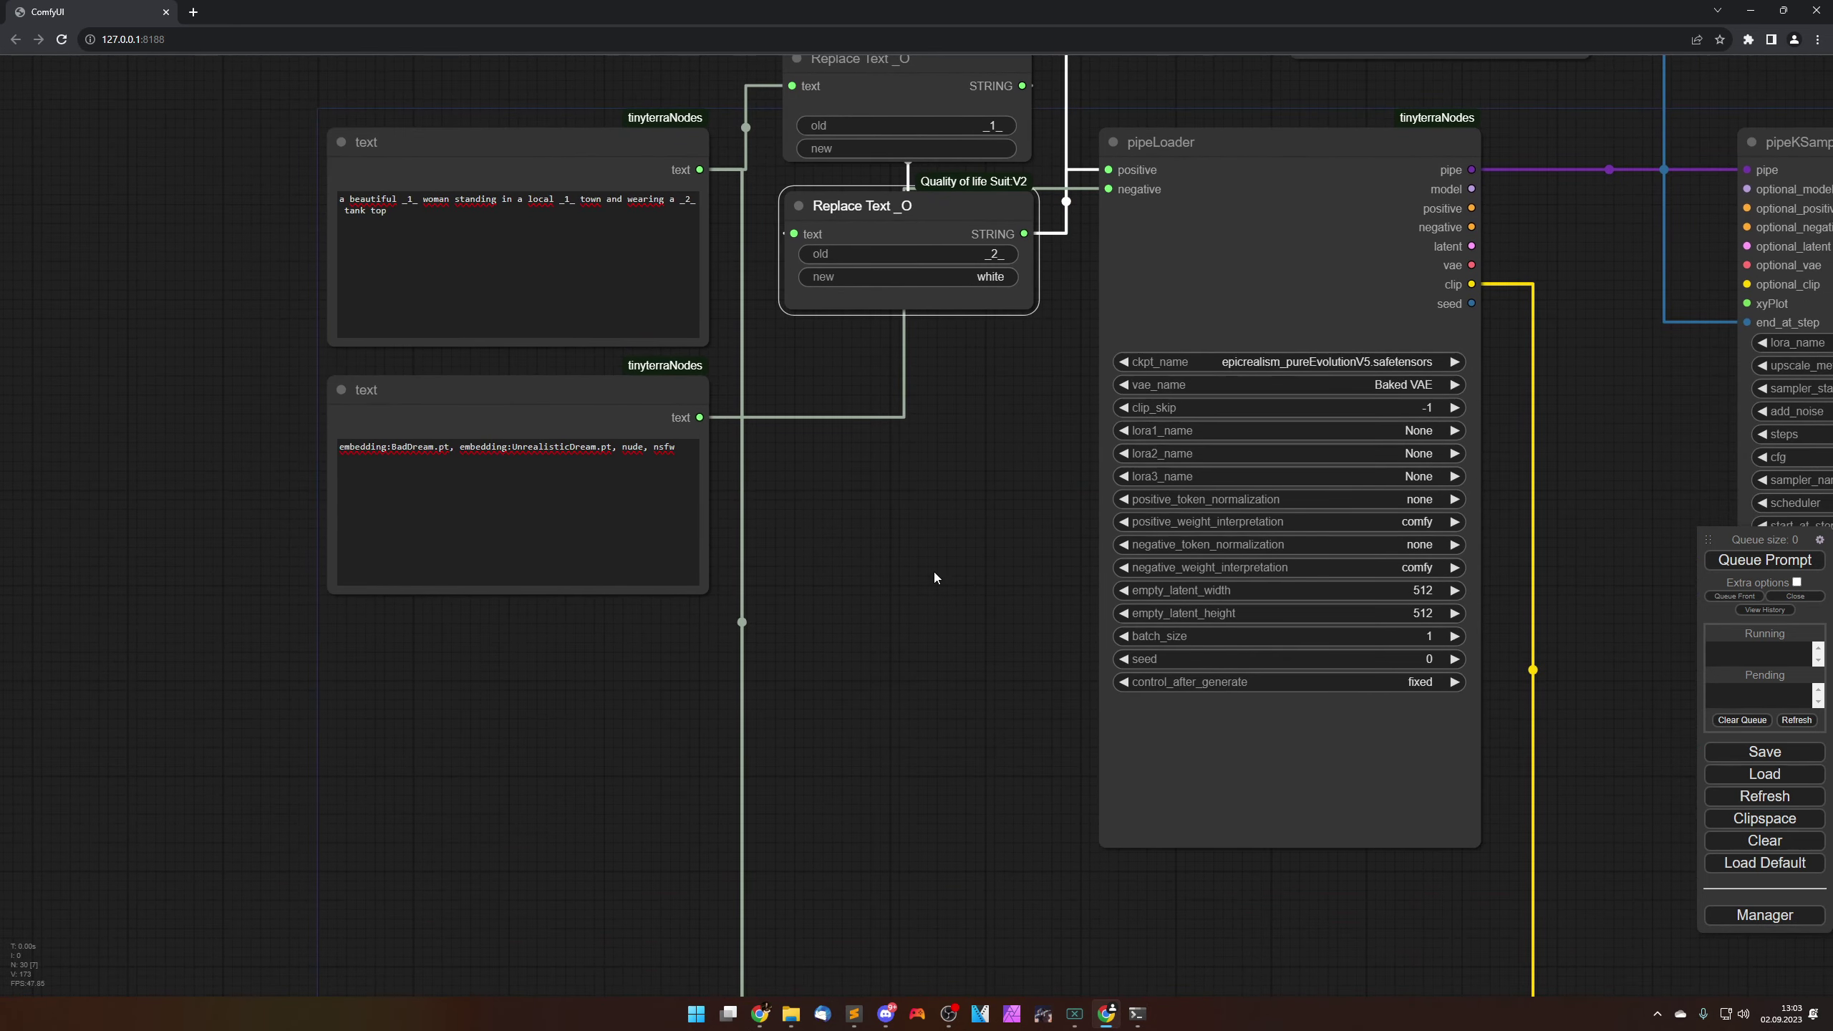
pyautogui.hotkey('ctrl', 'c')
pyautogui.hotkey('ctrl', 'v')
pyautogui.scroll(-4, 902, 679)
pyautogui.moveTo(867, 786); pyautogui.dragTo(766, 497)
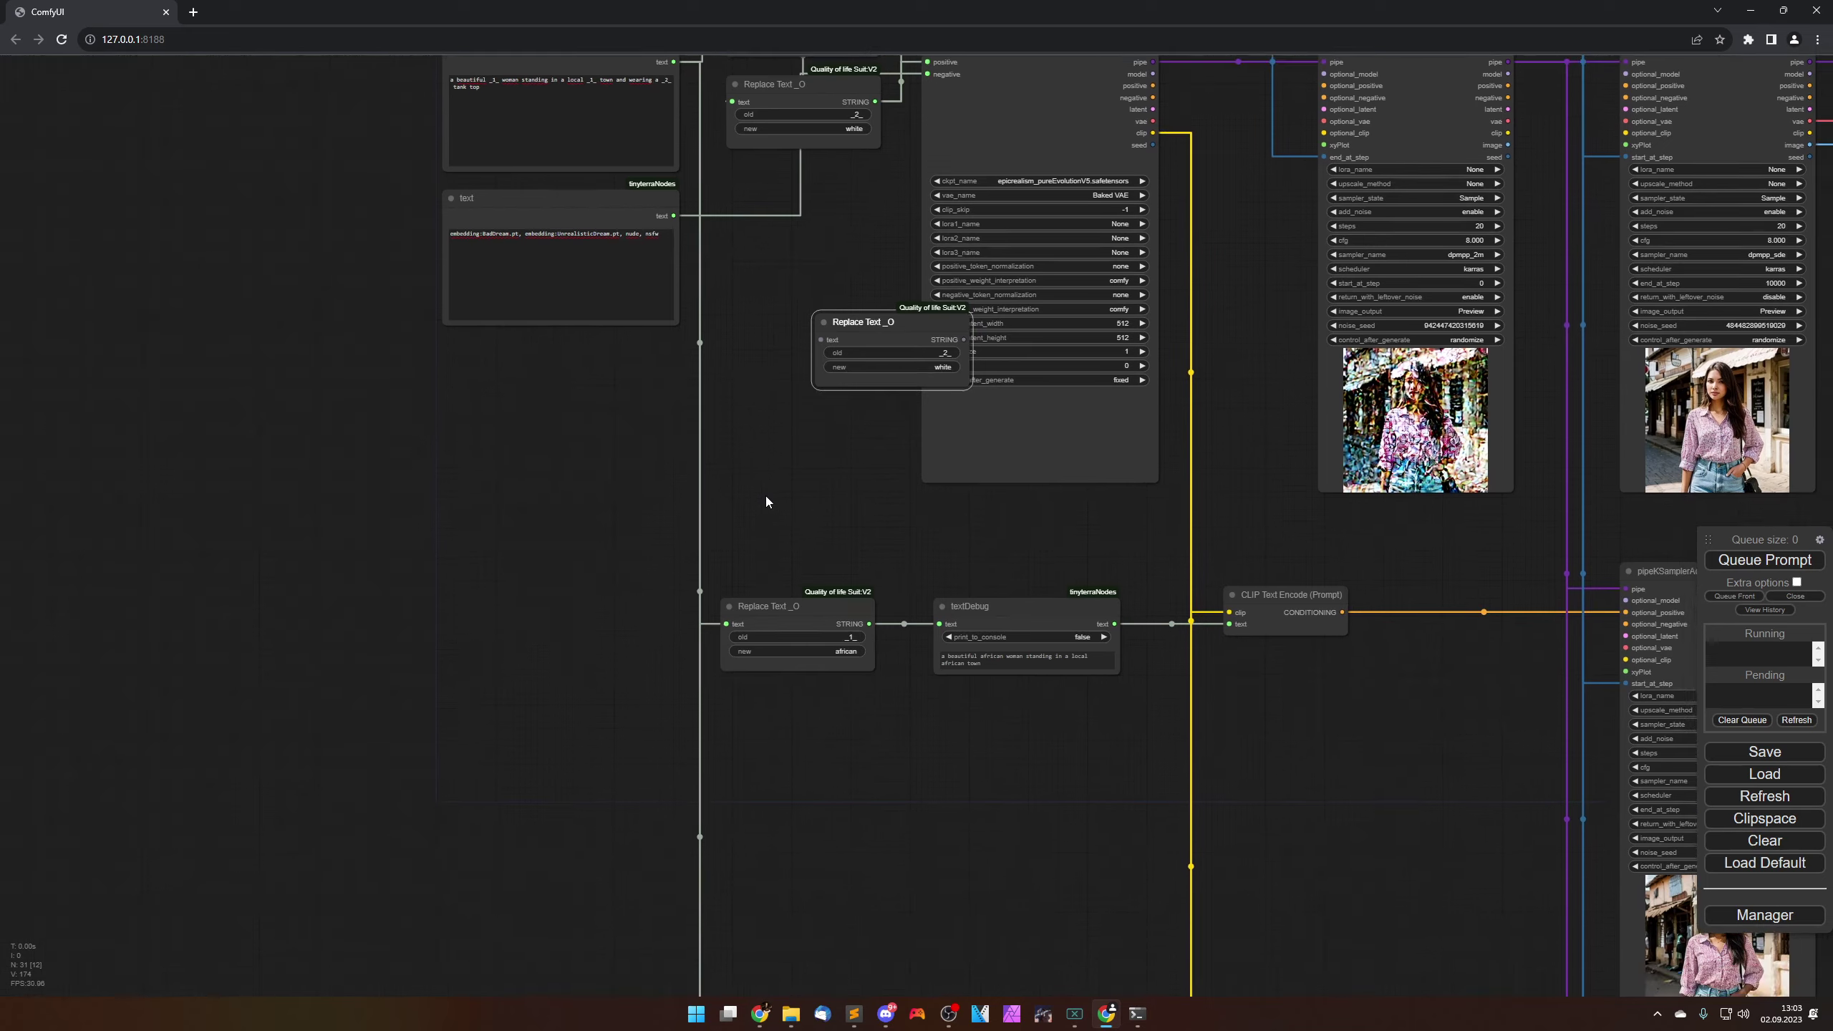
pyautogui.moveTo(895, 334); pyautogui.dragTo(843, 705)
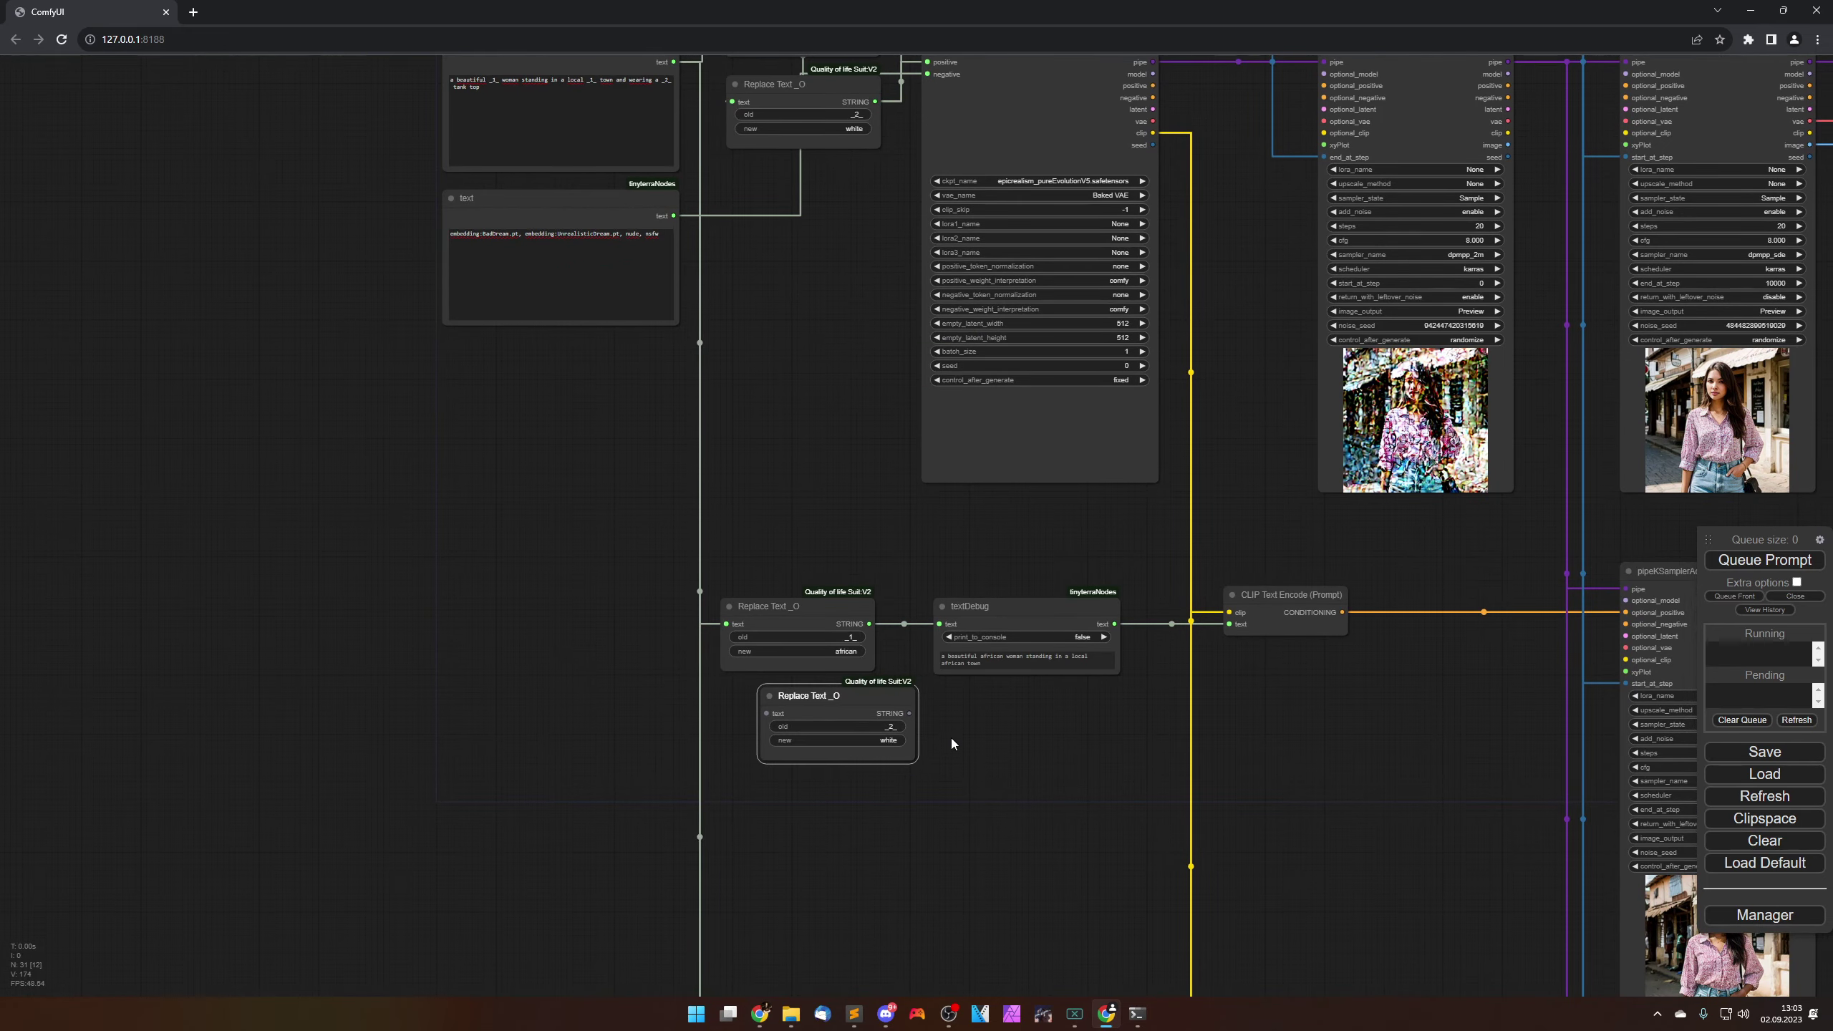
pyautogui.scroll(4, 1003, 748)
pyautogui.scroll(2, 1012, 752)
pyautogui.moveTo(1090, 716); pyautogui.dragTo(1002, 710)
pyautogui.scroll(-3, 779, 731)
pyautogui.moveTo(768, 652); pyautogui.dragTo(714, 643)
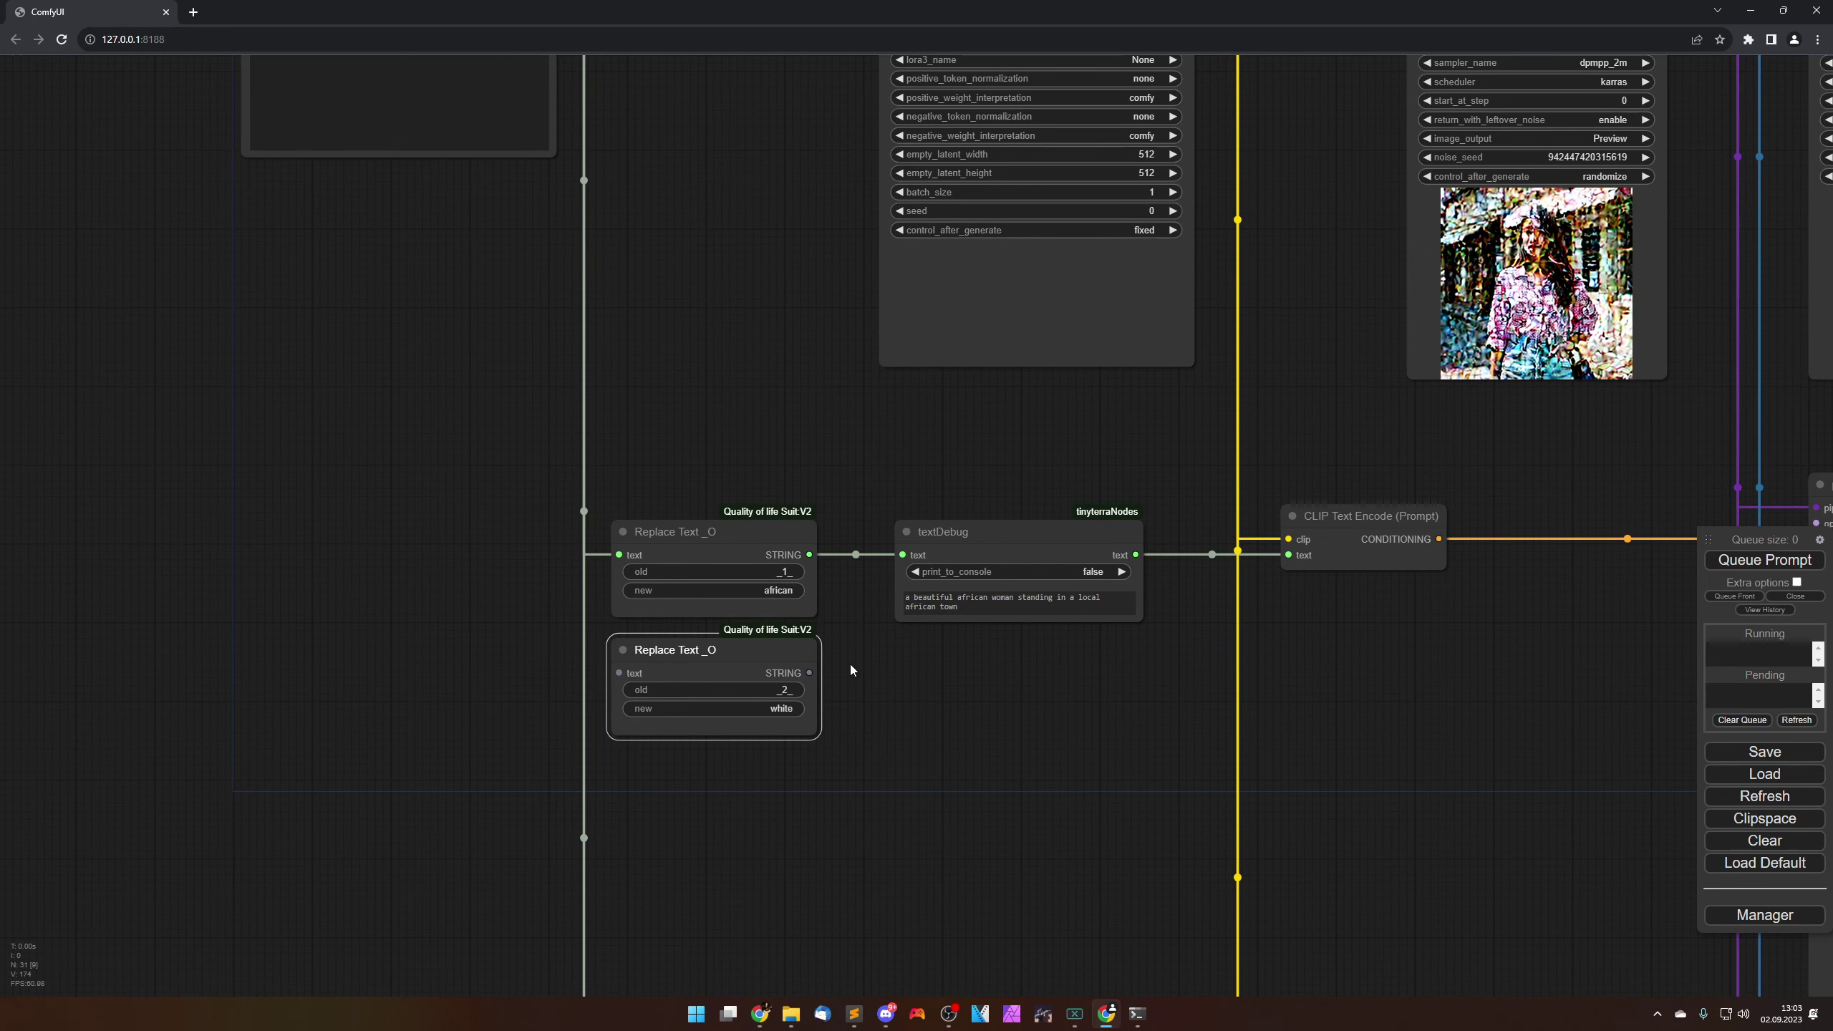
# Step: Route the african Replace Text output through the second-row _2_ node into that row's textDebug text input
pyautogui.scroll(4, 882, 682)
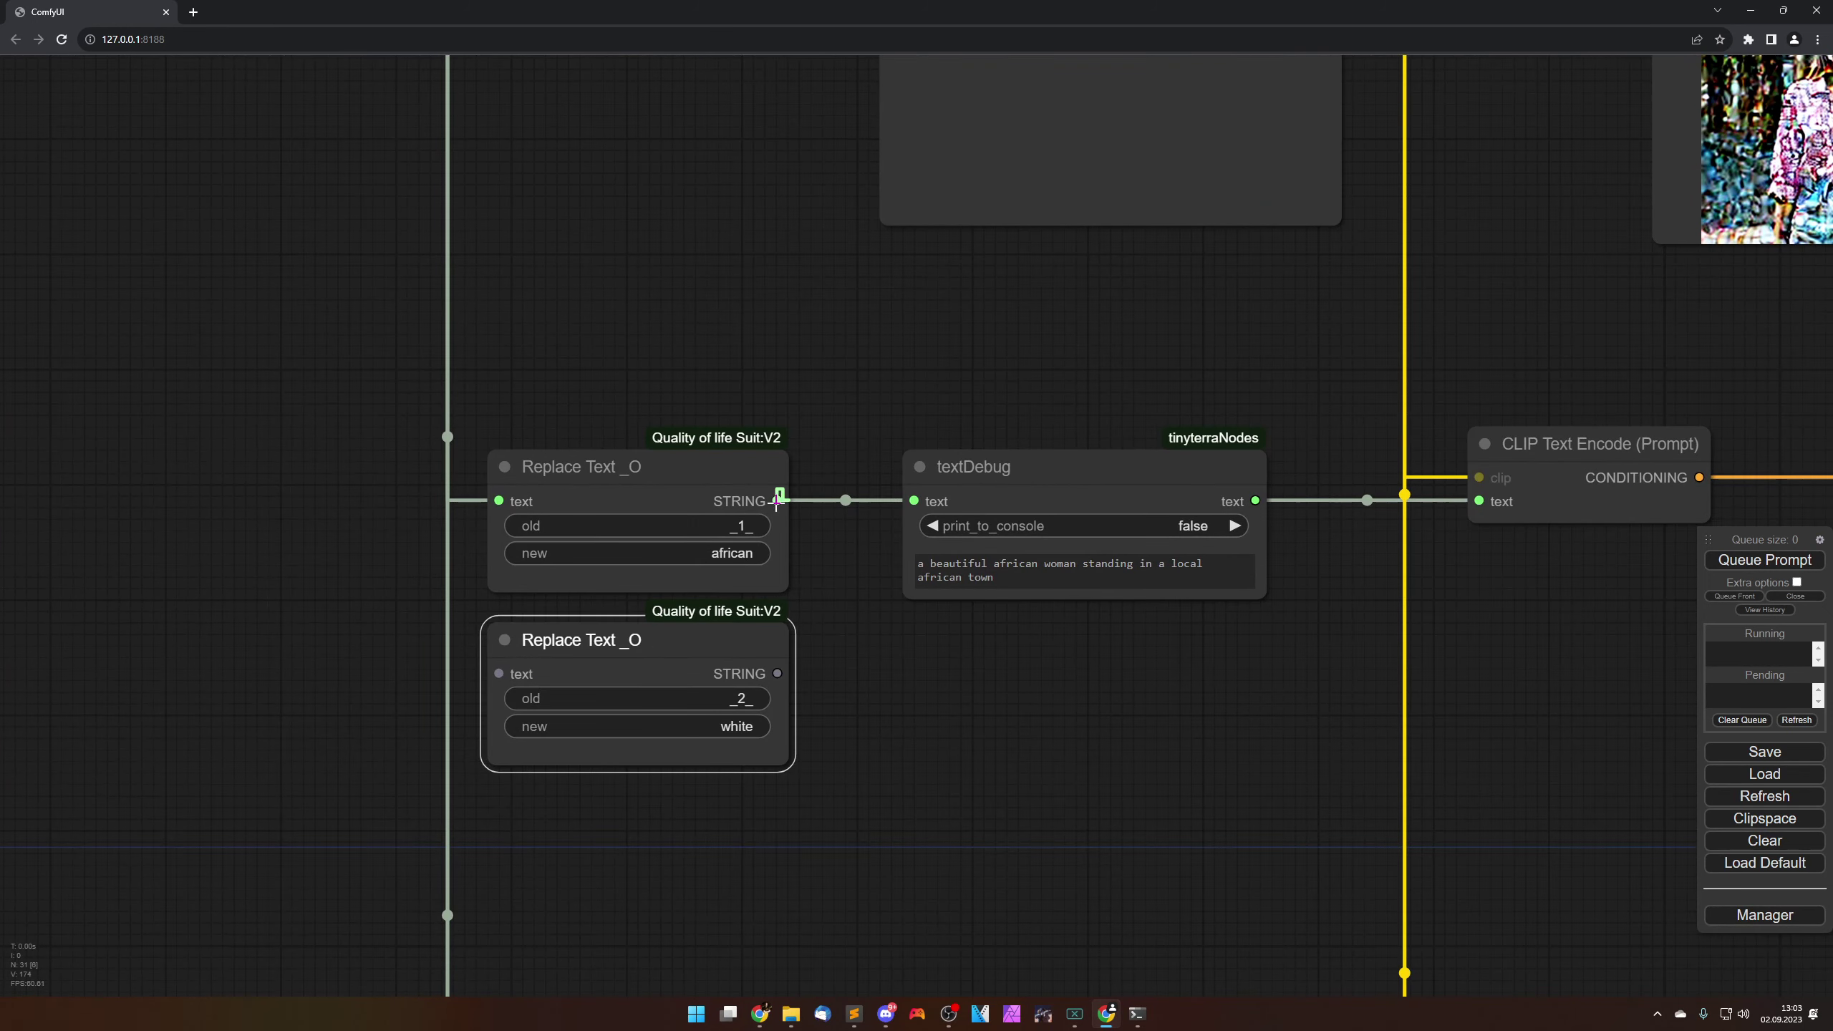
pyautogui.moveTo(777, 499); pyautogui.dragTo(611, 645)
pyautogui.moveTo(777, 673); pyautogui.dragTo(916, 500)
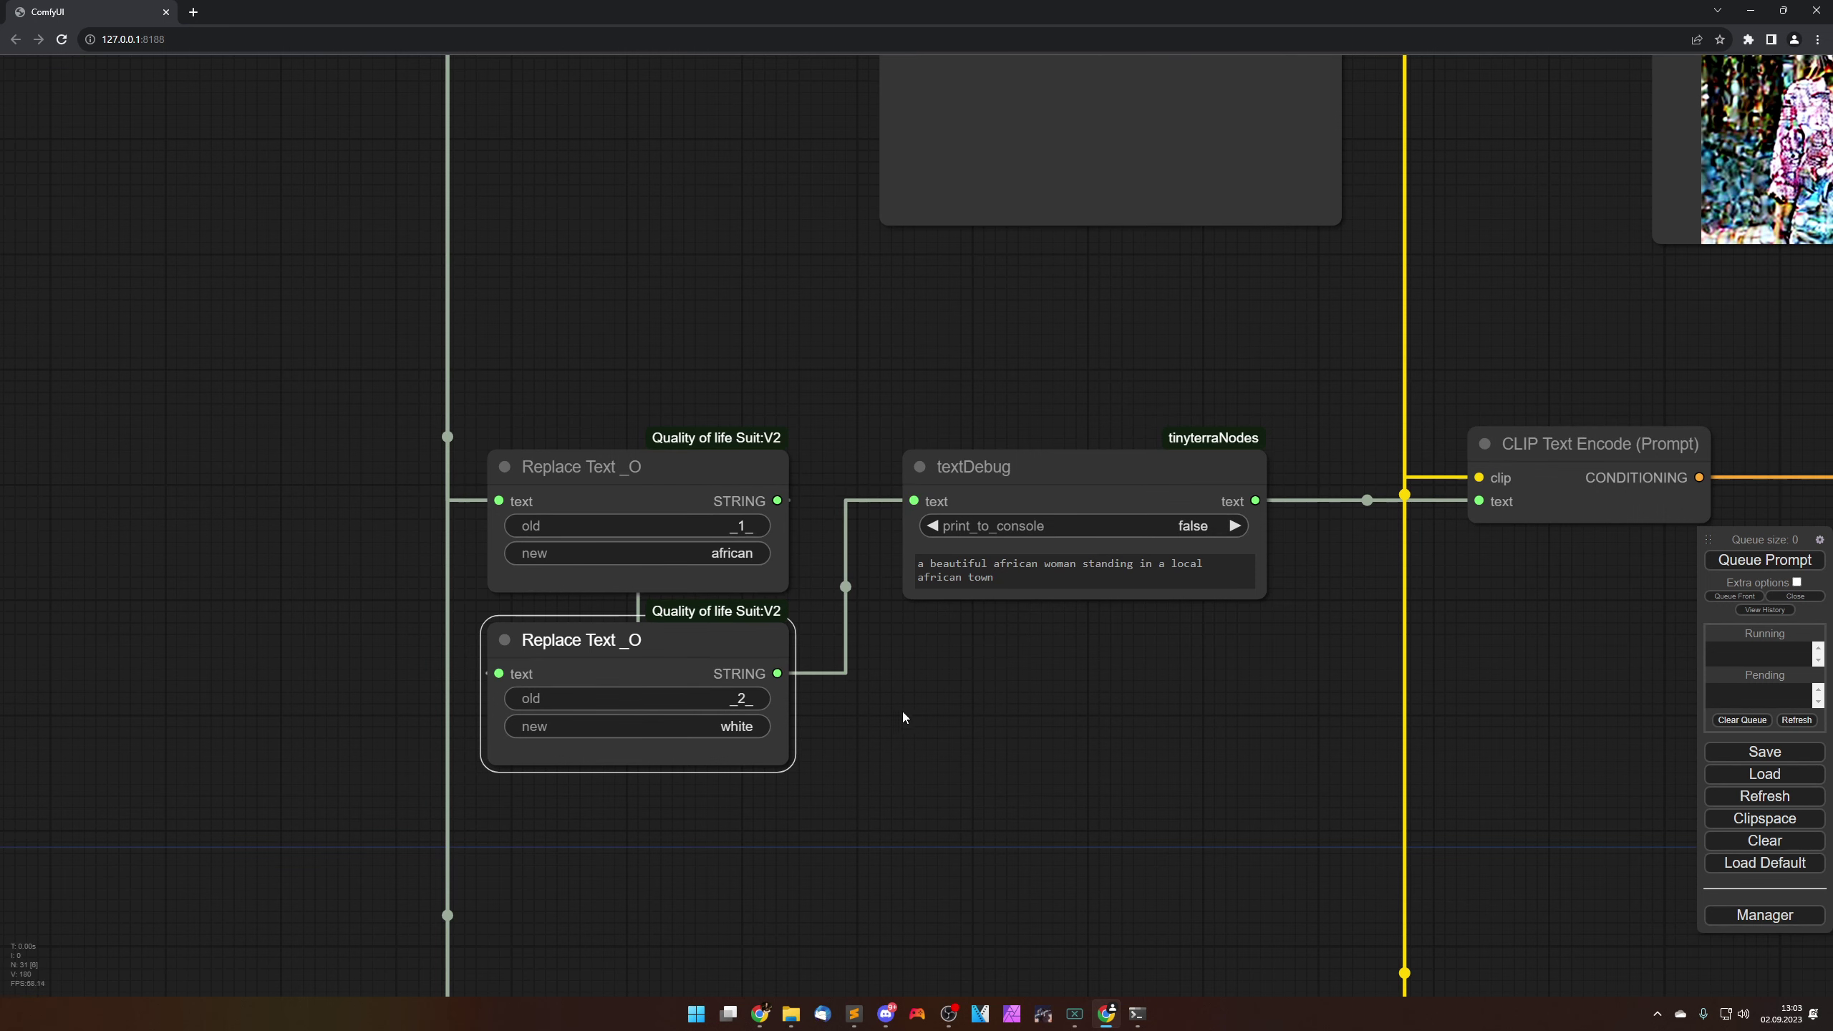
# Step: Set the replacement text of the second-row _2_ node to red
pyautogui.moveTo(902, 710); pyautogui.dragTo(1037, 627)
pyautogui.click(874, 645)
pyautogui.doubleClick(895, 644)
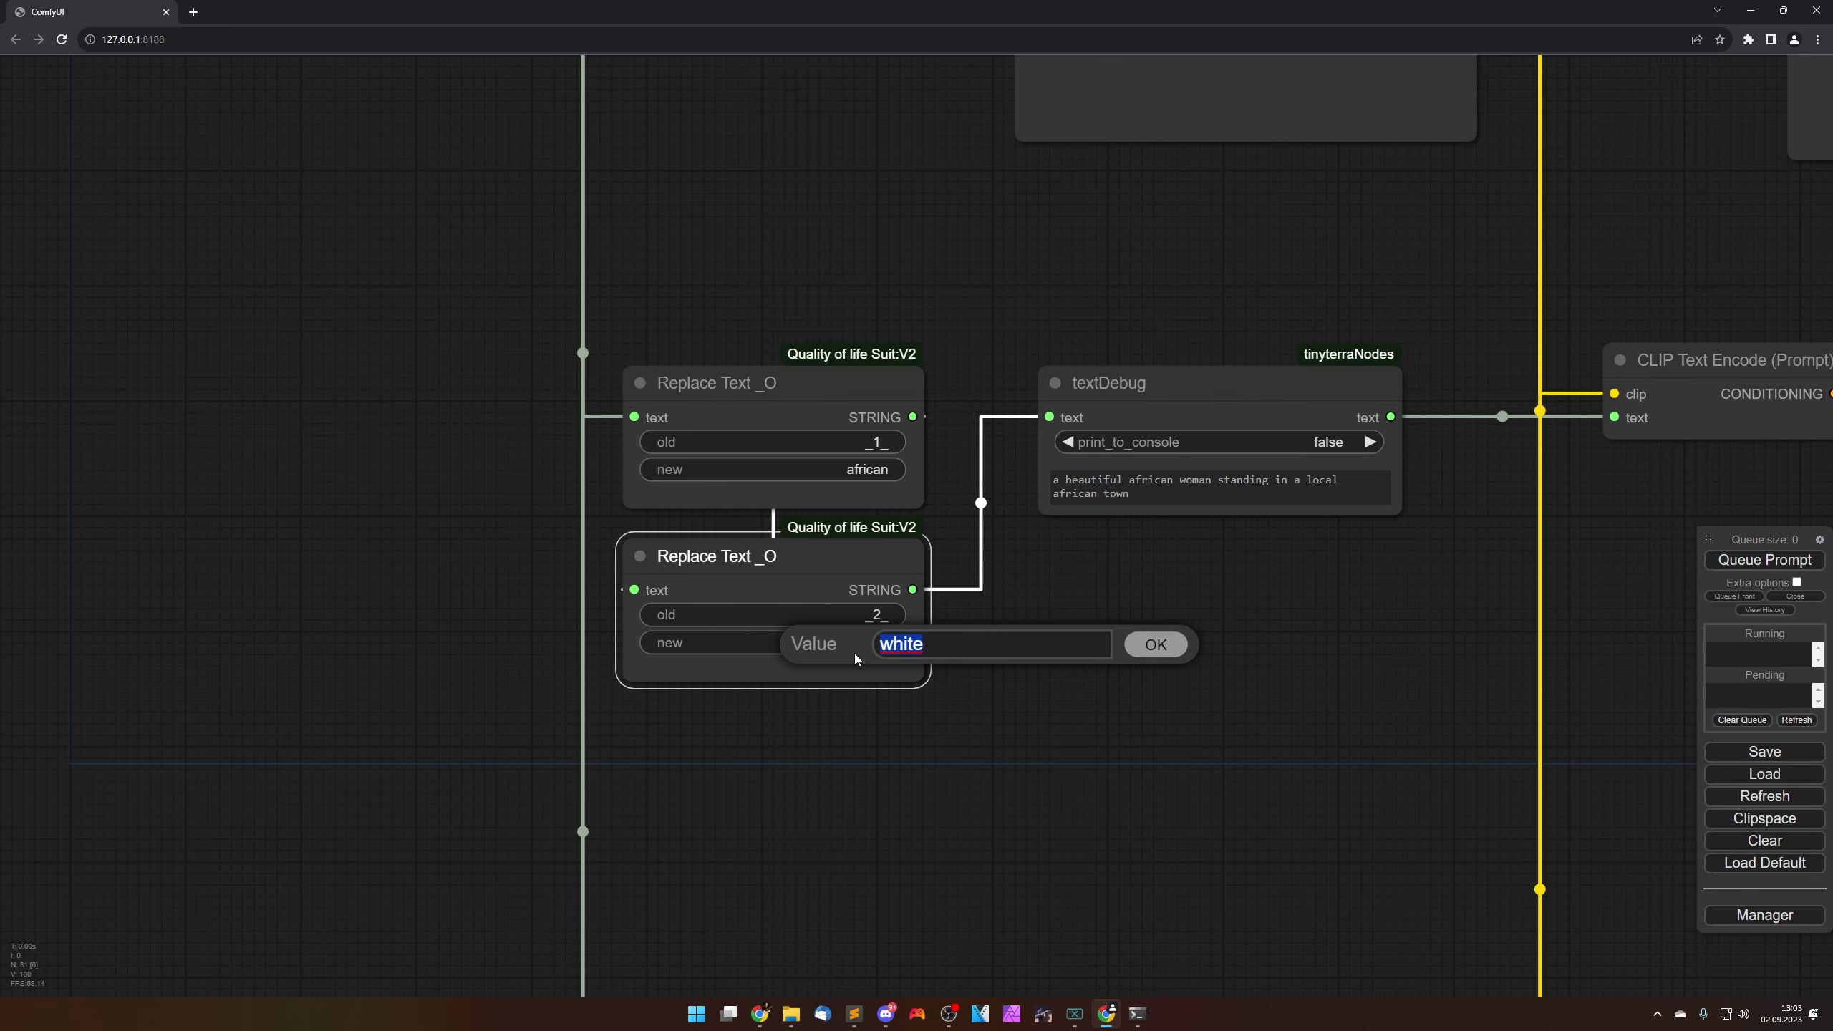
pyautogui.write('red')
pyautogui.click(1140, 652)
# Step: Paste another _2_ Replace Text node below the indian one and wire it between that node and the third-row textDebug
pyautogui.scroll(-5, 1025, 774)
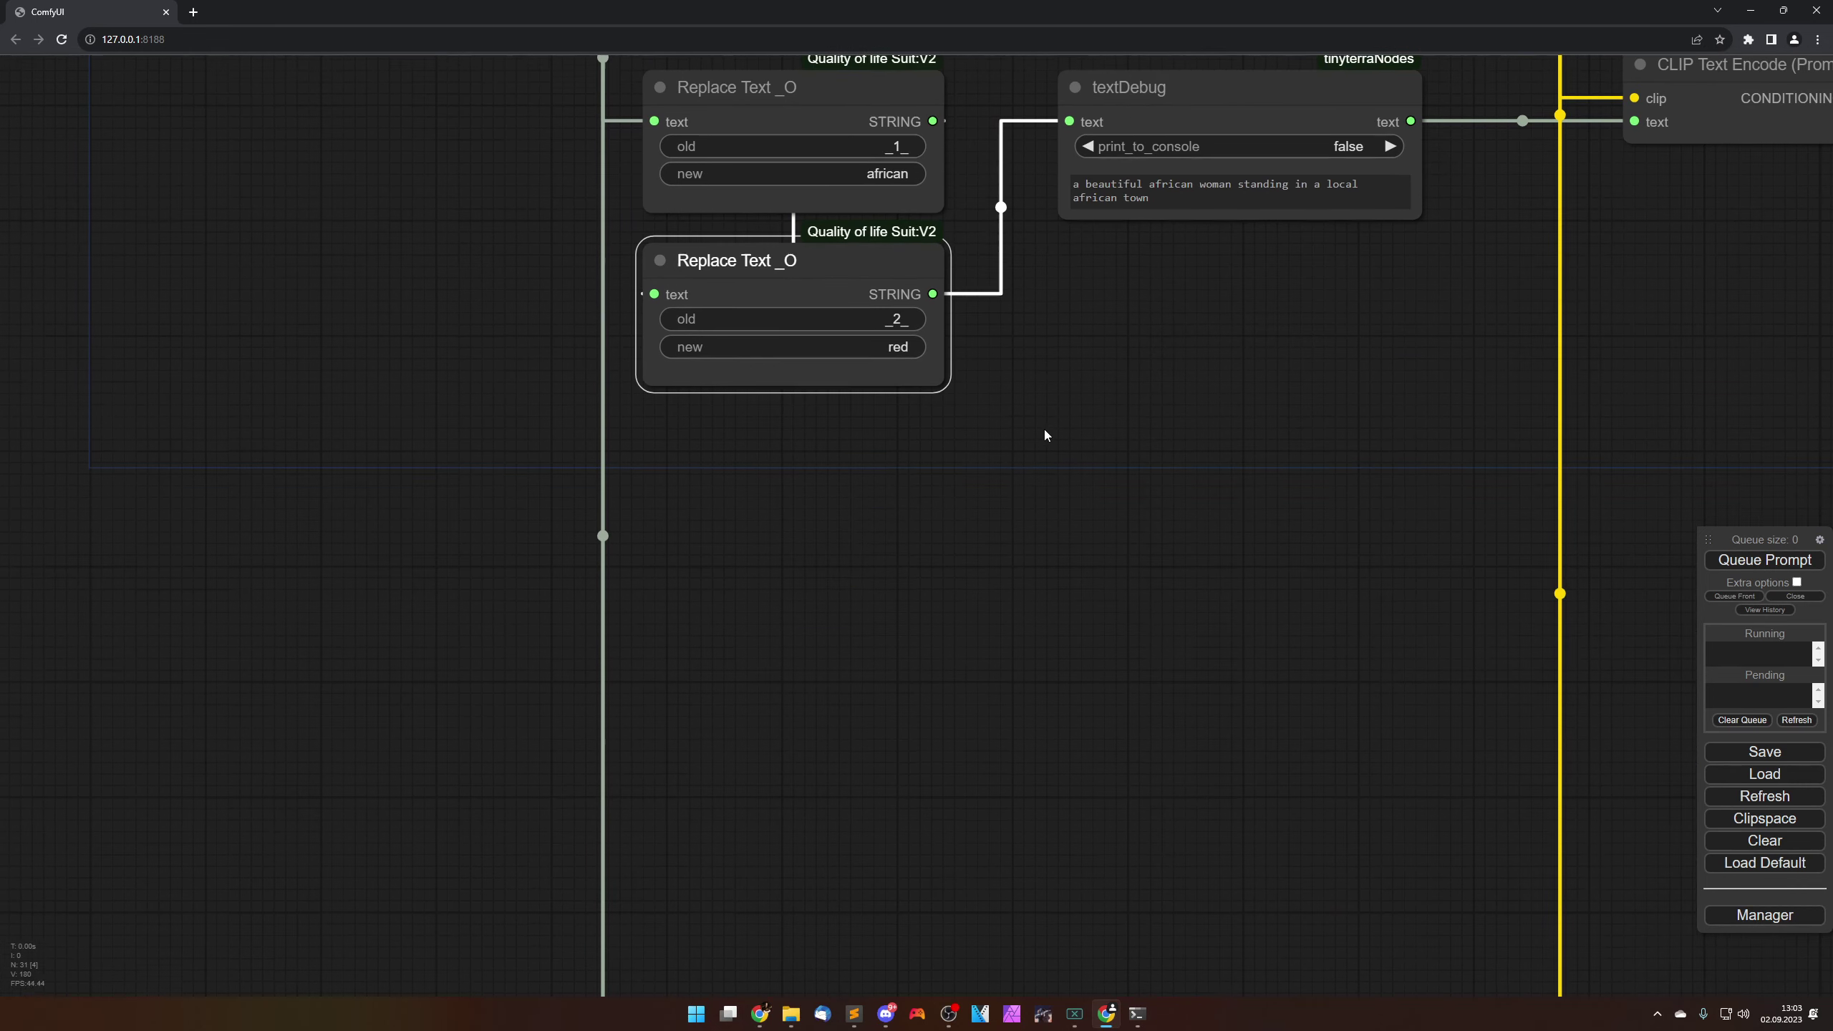
pyautogui.moveTo(1002, 748); pyautogui.dragTo(808, 580)
pyautogui.hotkey('ctrl', 'v')
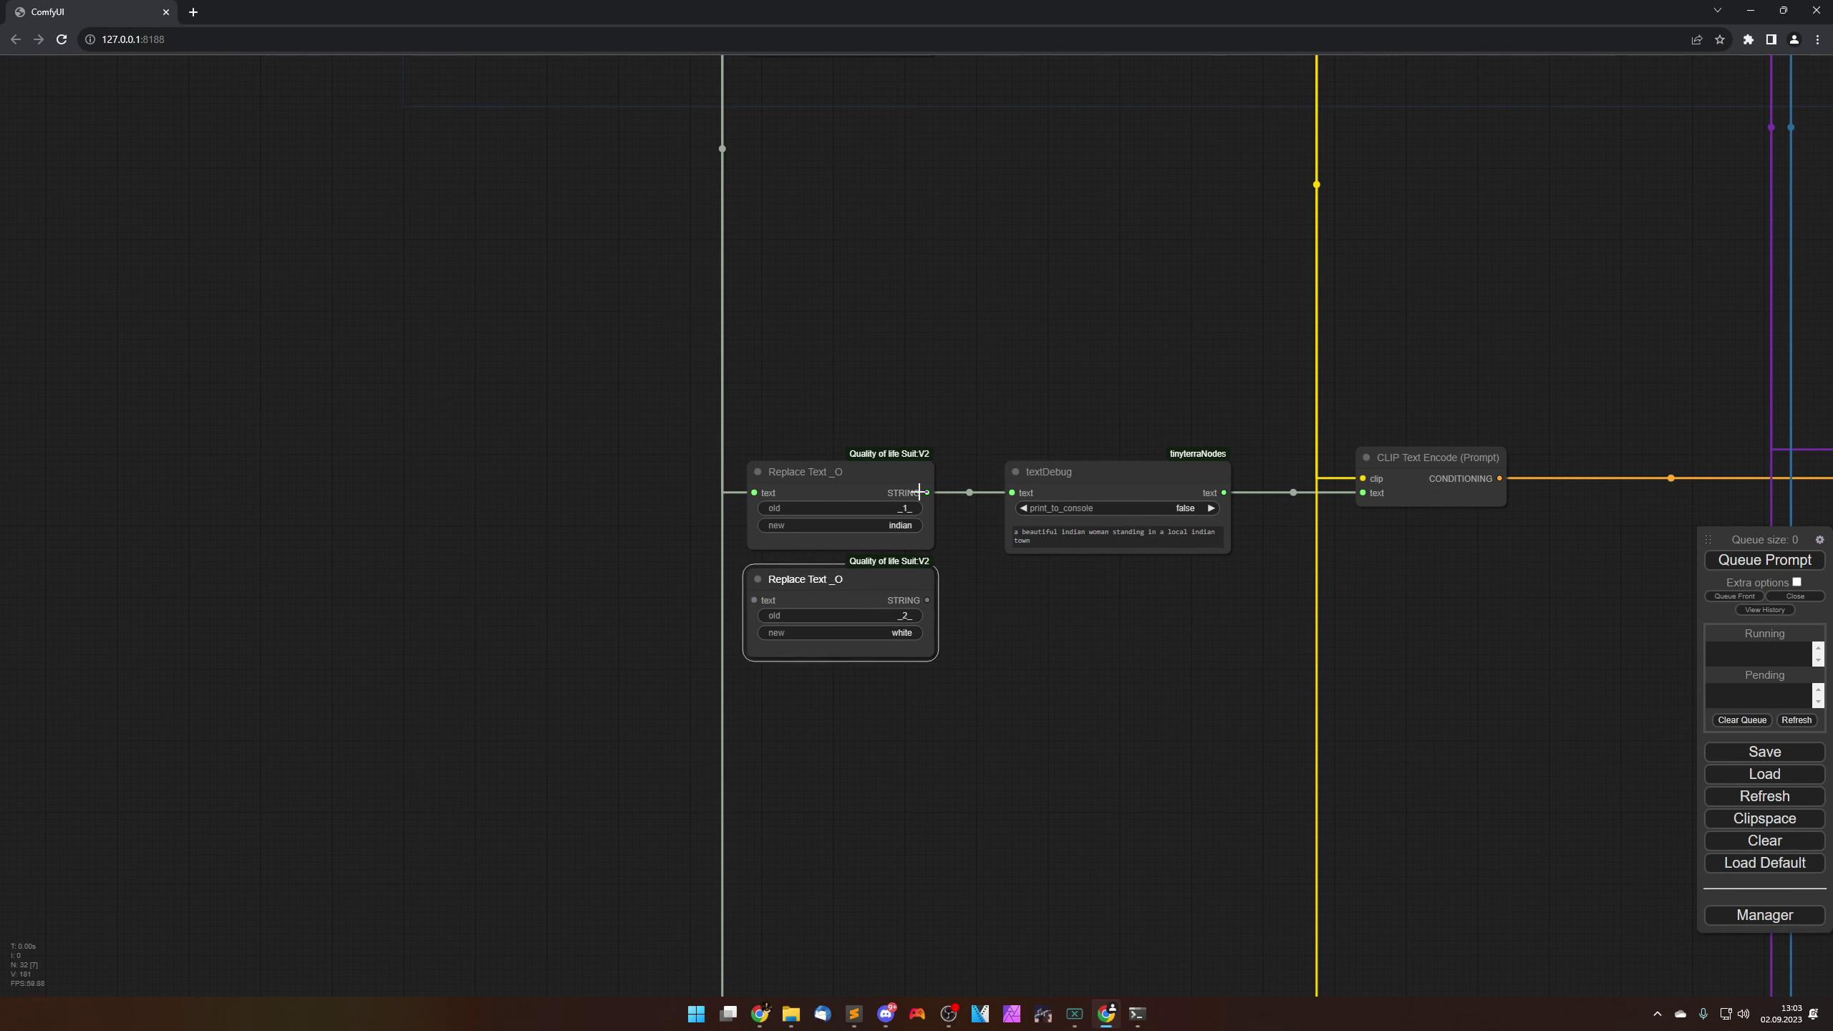
pyautogui.moveTo(927, 492); pyautogui.dragTo(1011, 492)
# Step: Set the replacement text of the third-row _2_ node to blue
pyautogui.click(894, 632)
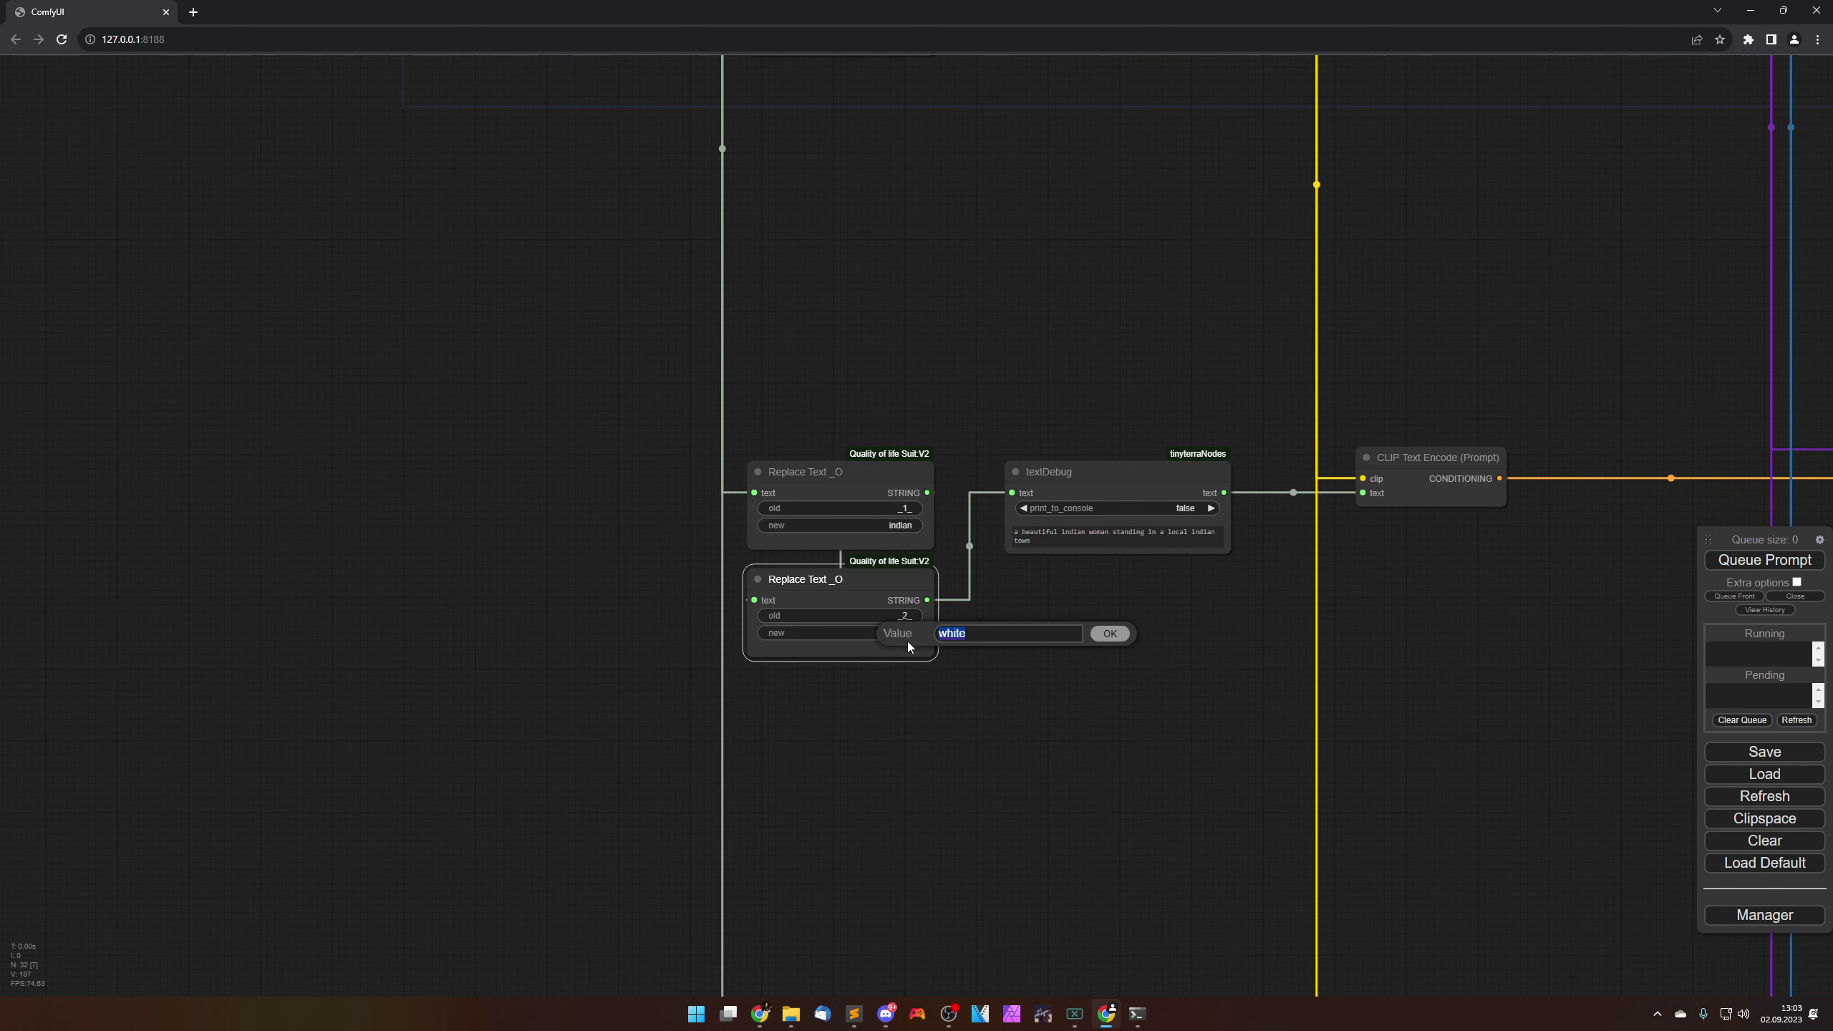
pyautogui.write('blue')
pyautogui.press('Return')
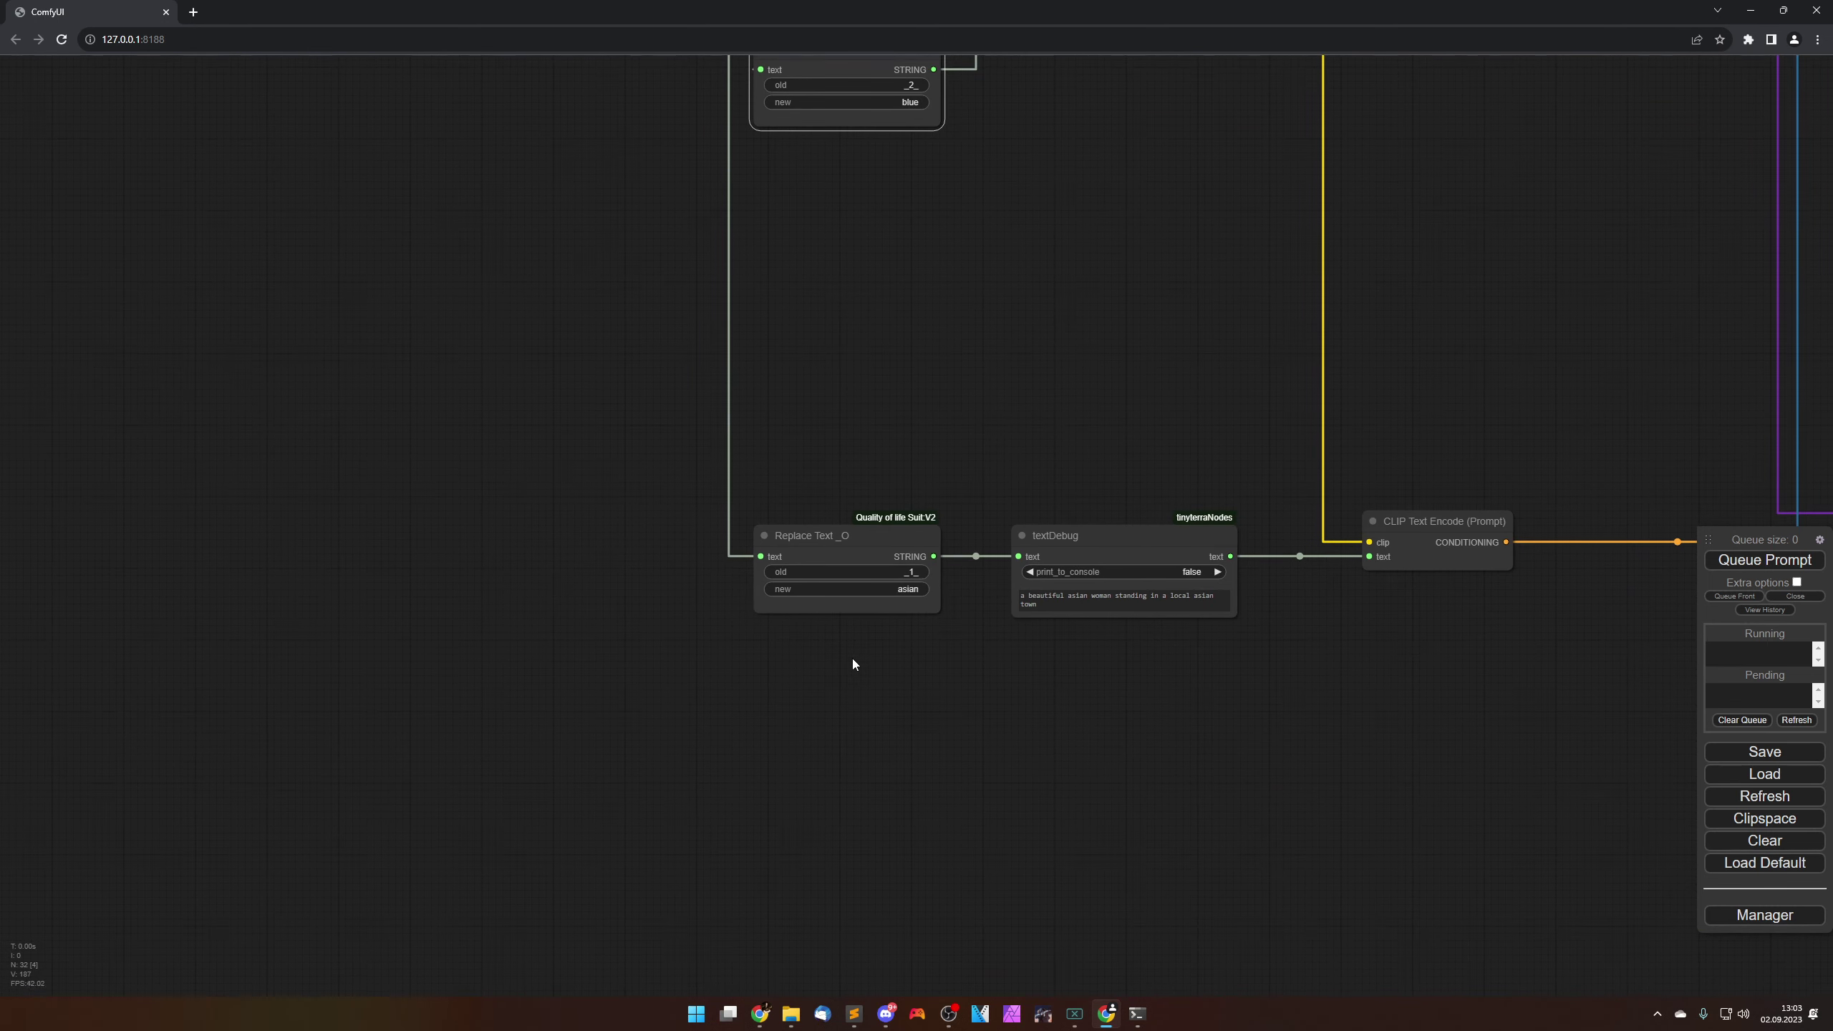
# Step: Paste another _2_ Replace Text node below the asian one and wire it between that node and the fourth-row textDebug
pyautogui.hotkey('ctrl', 'v')
pyautogui.moveTo(916, 642); pyautogui.dragTo(815, 649)
pyautogui.moveTo(934, 556); pyautogui.dragTo(1018, 556)
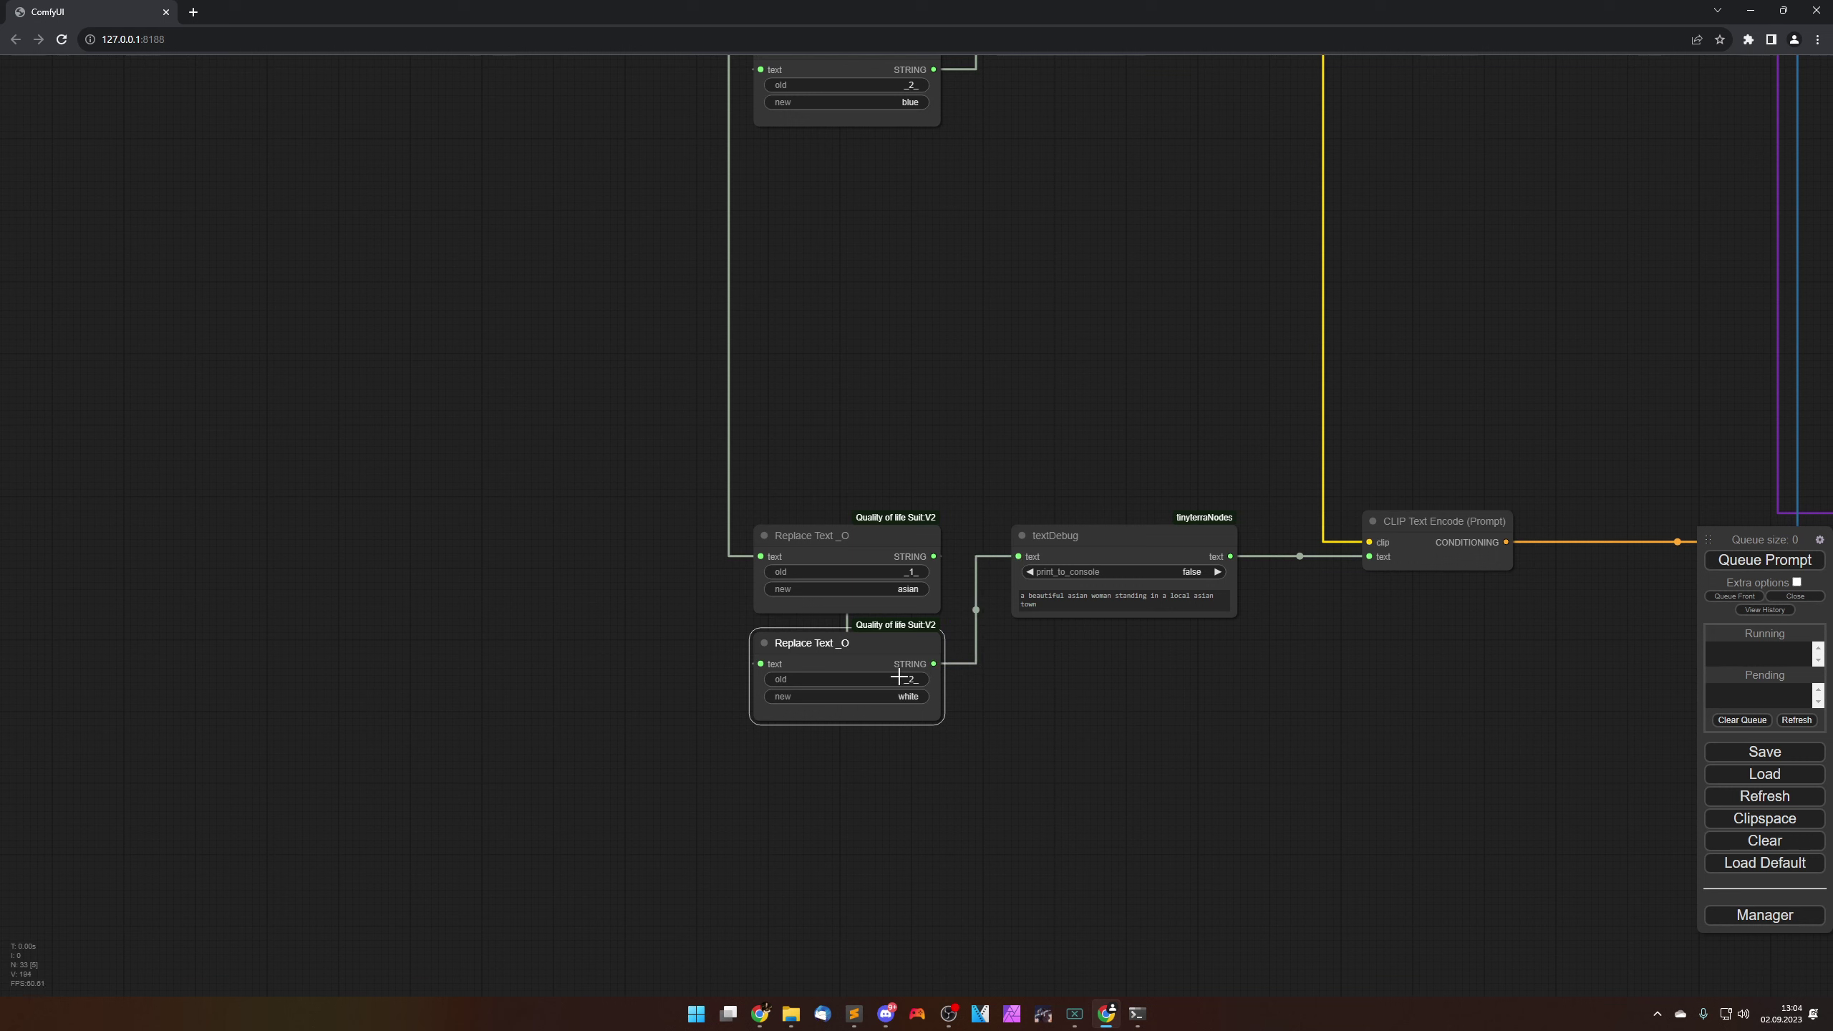
# Step: Set the replacement text of the fourth-row _2_ node to pink
pyautogui.click(903, 697)
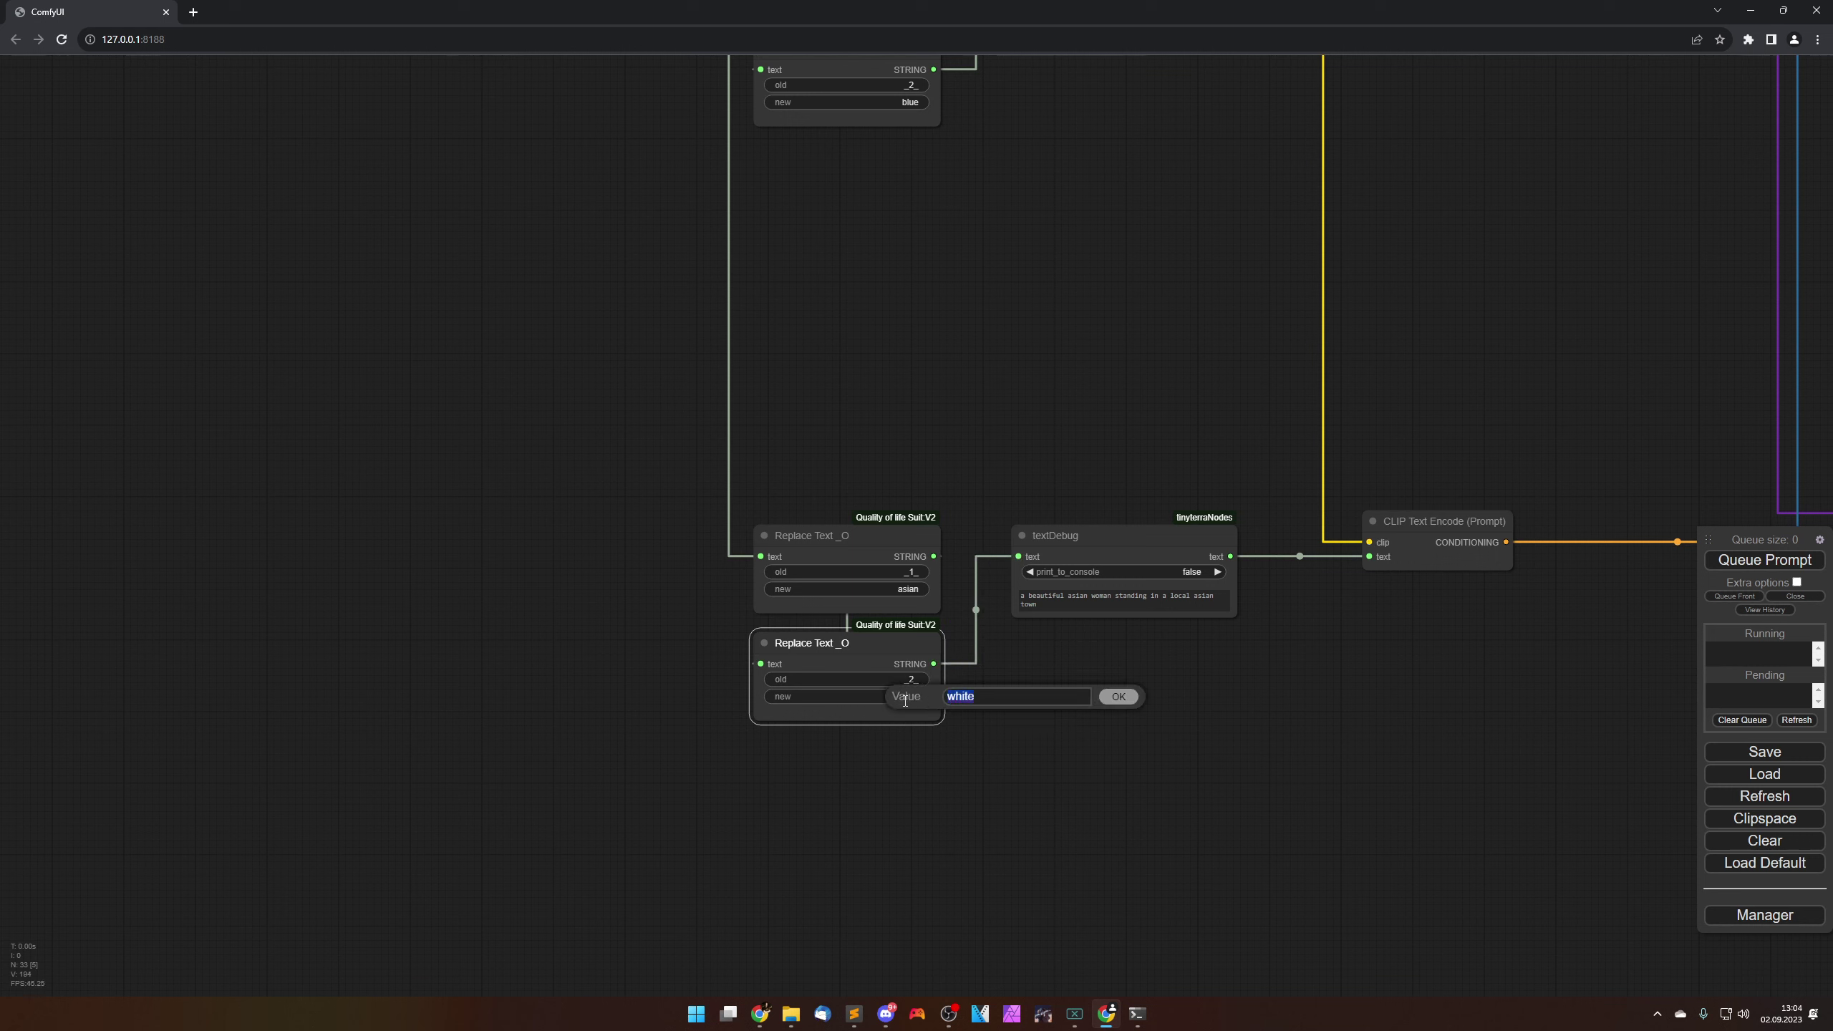
pyautogui.write('pink')
pyautogui.press('Return')
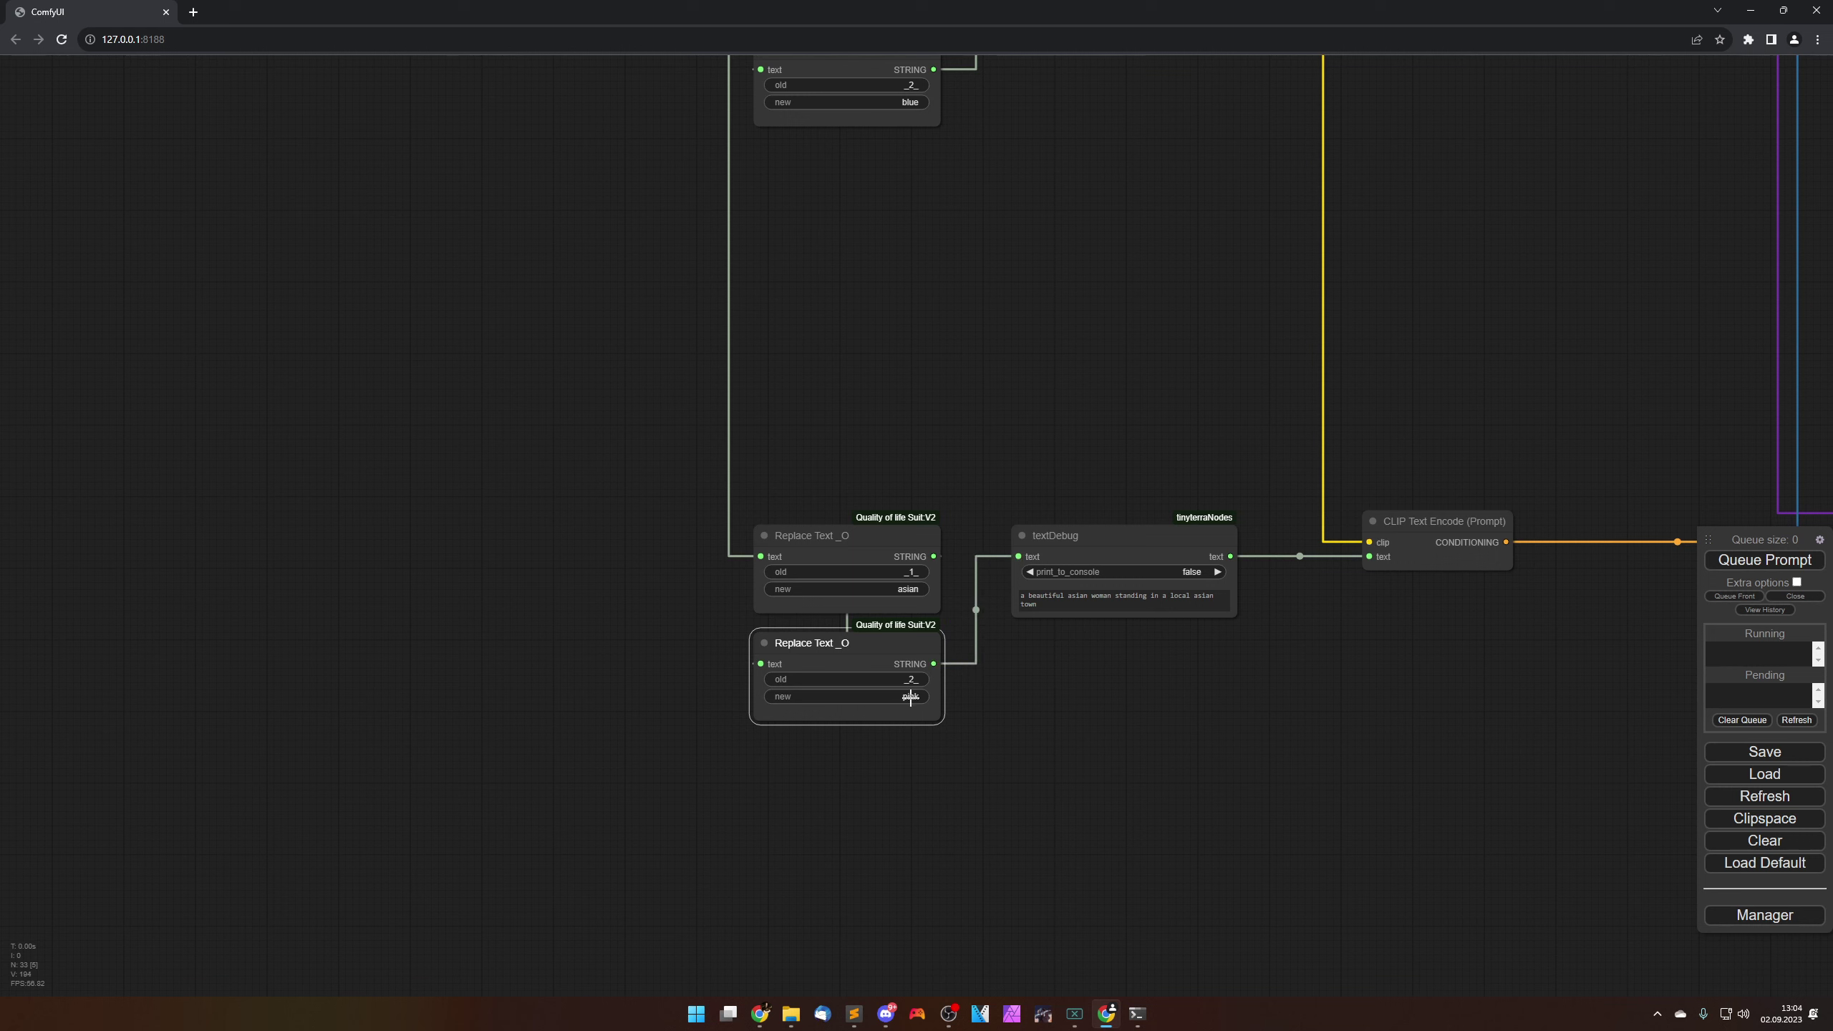
pyautogui.click(1254, 763)
# Step: Queue the prompt to generate images for all four rows with the new _2_ replacements
pyautogui.scroll(-5, 1255, 751)
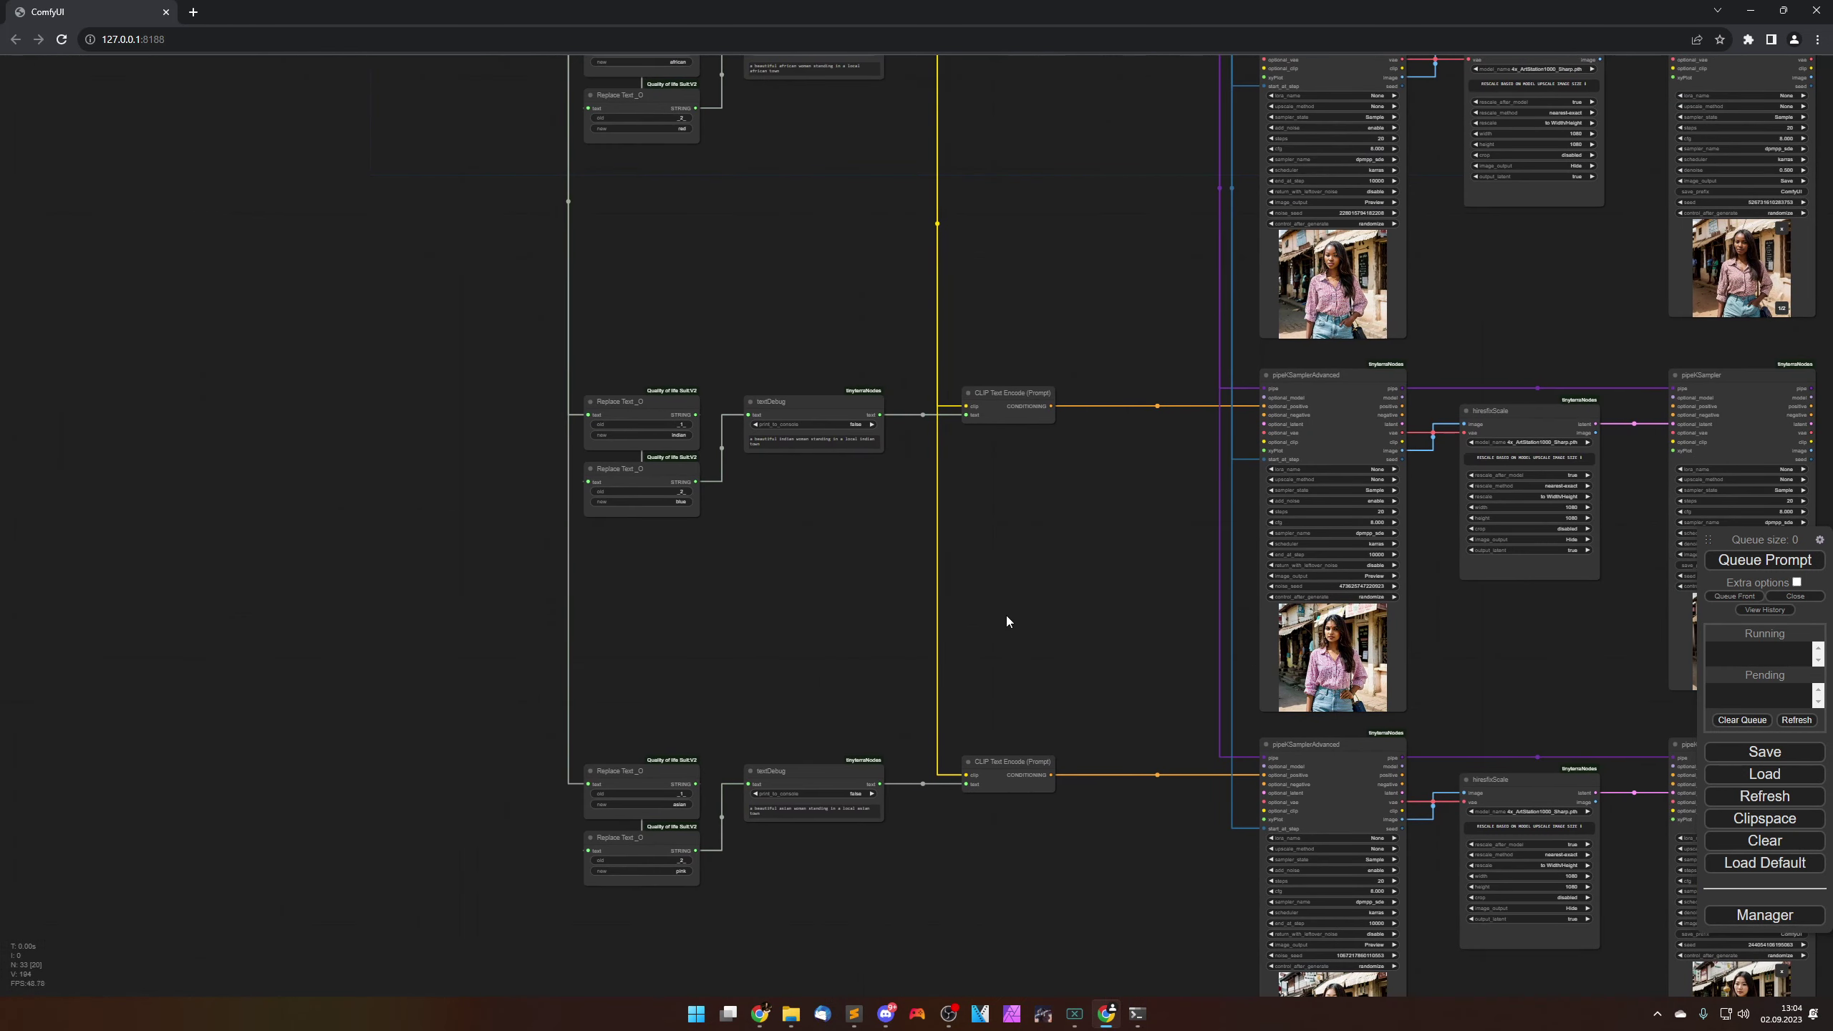
pyautogui.moveTo(1051, 608); pyautogui.dragTo(761, 723)
pyautogui.scroll(-1, 924, 728)
pyautogui.scroll(-1, 763, 725)
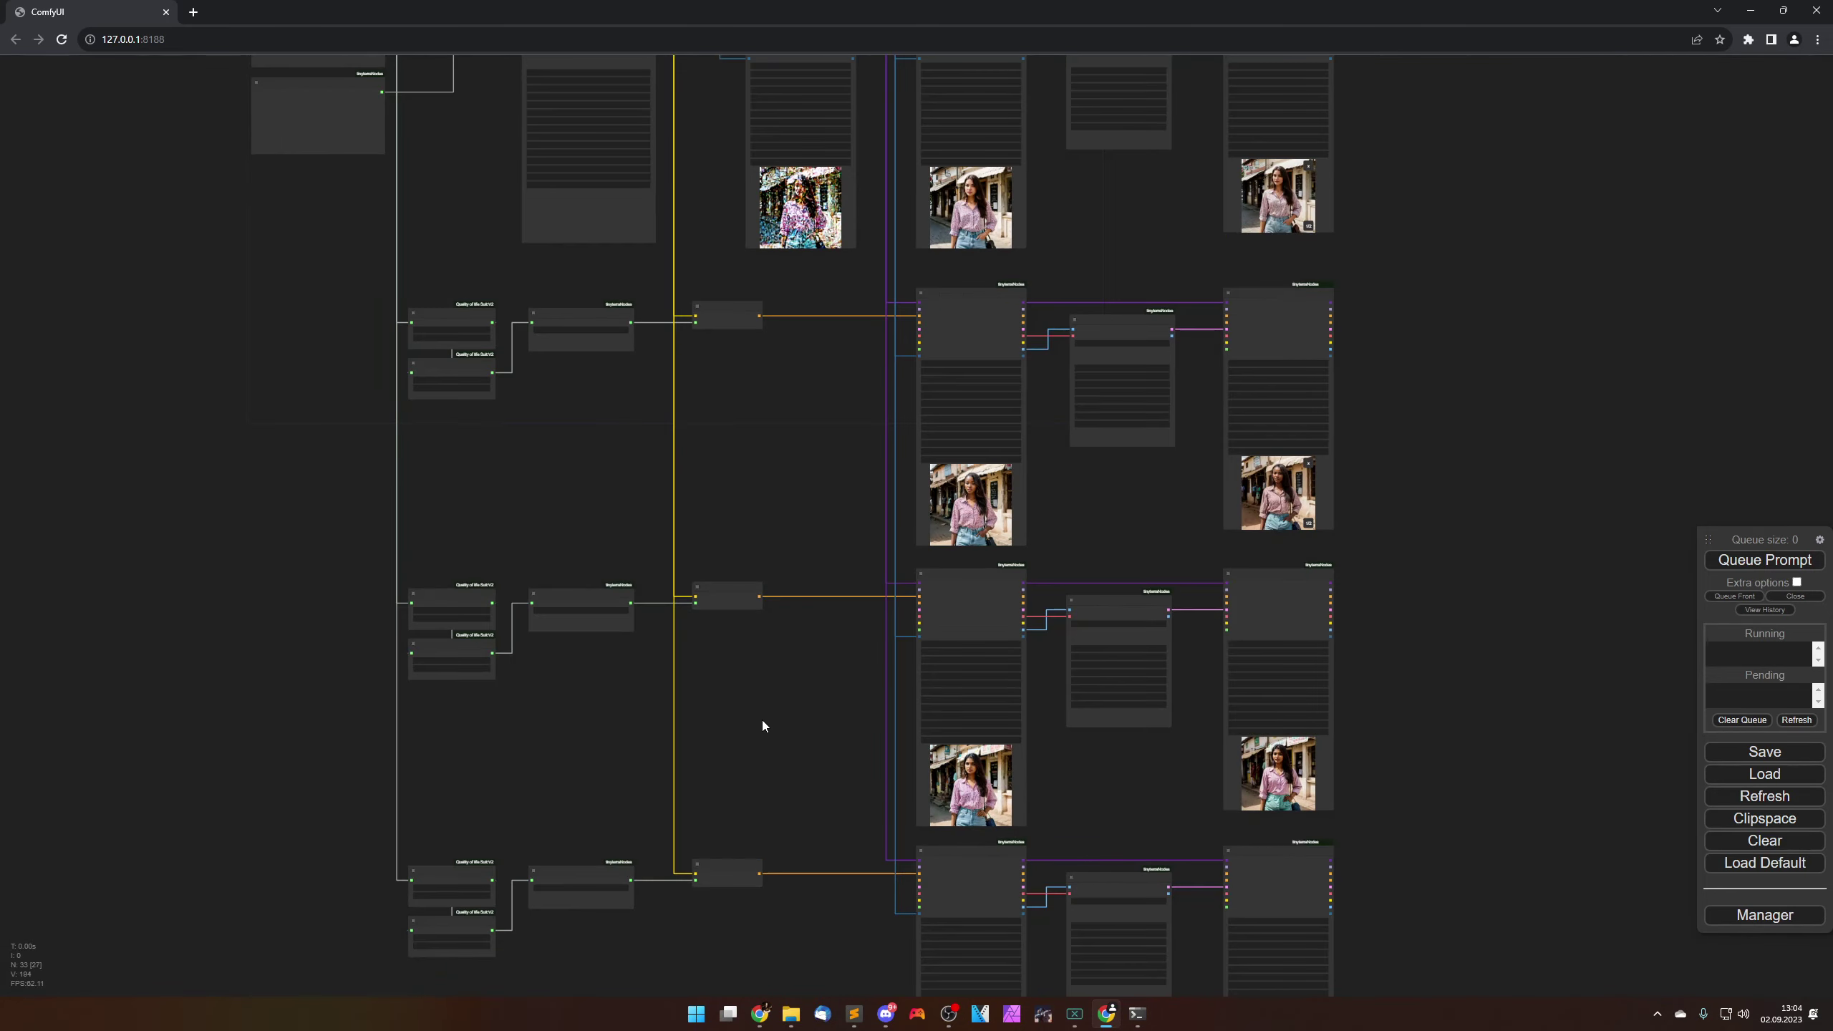
pyautogui.click(1760, 561)
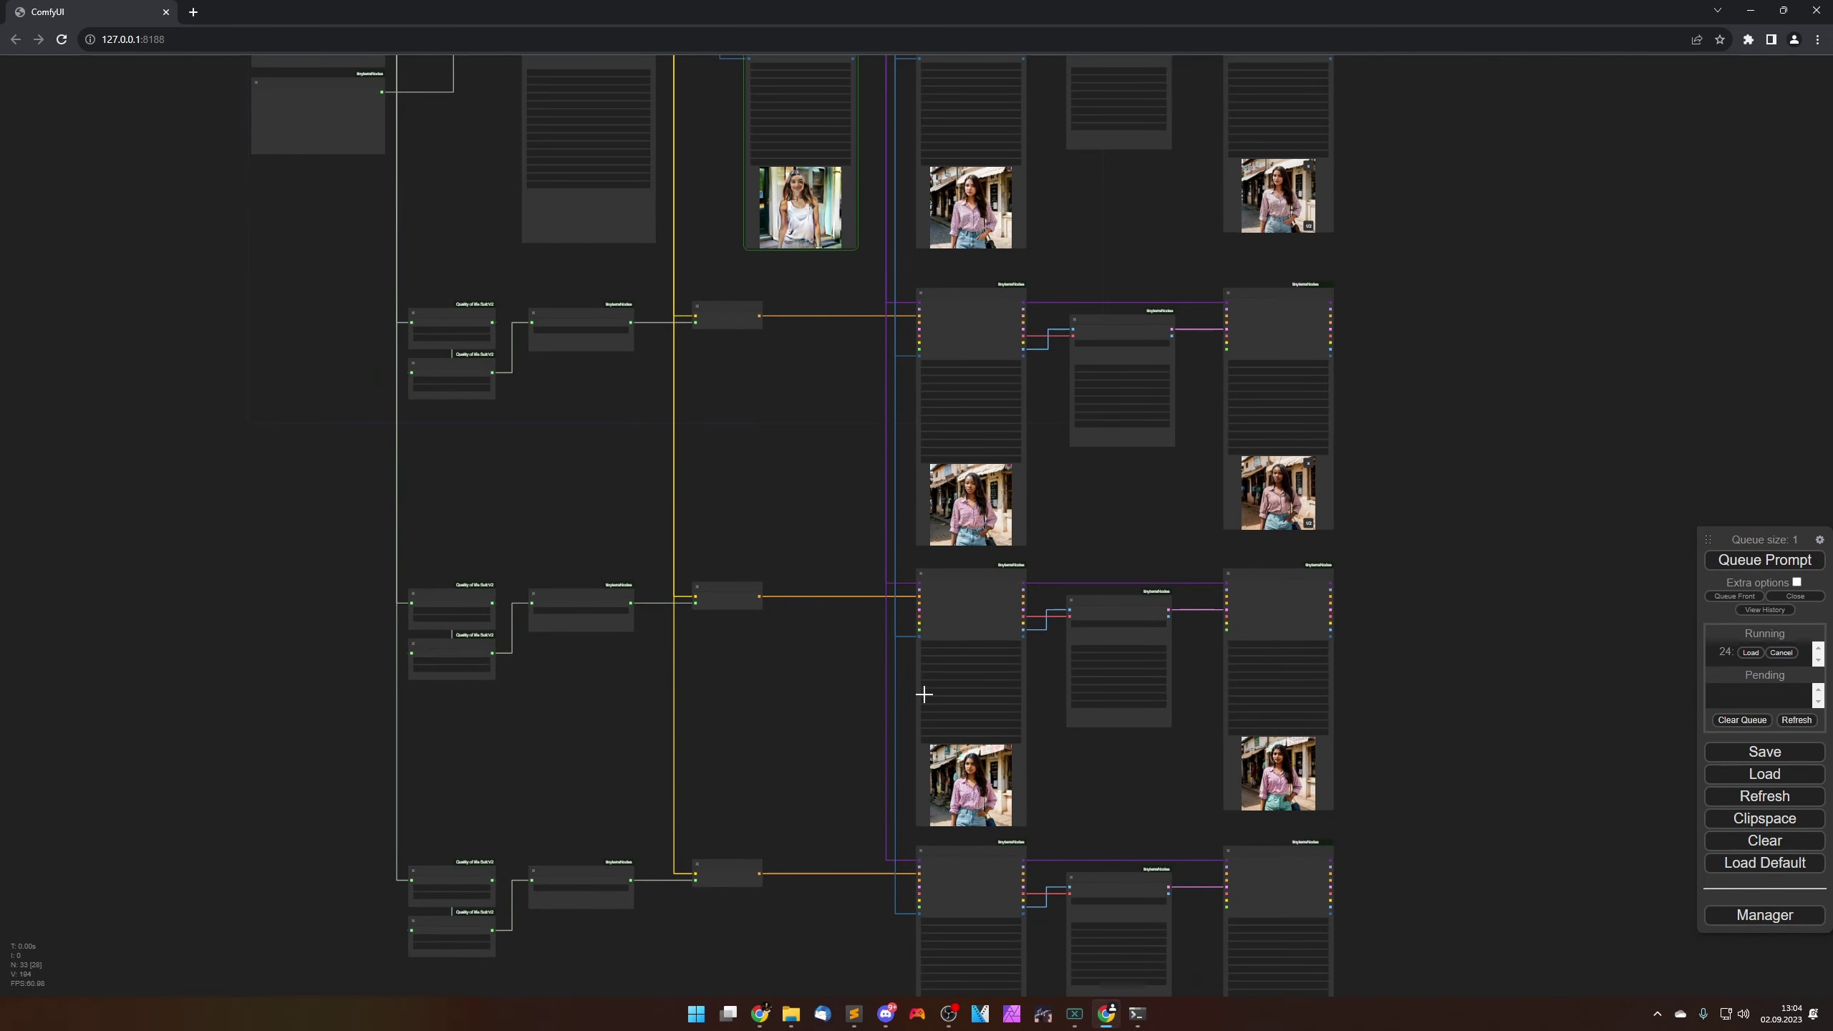
# Step: Examine the newly generated images in each sampler row, comparing tank top colours with the rows' Replace Text values
pyautogui.moveTo(789, 450); pyautogui.dragTo(683, 696)
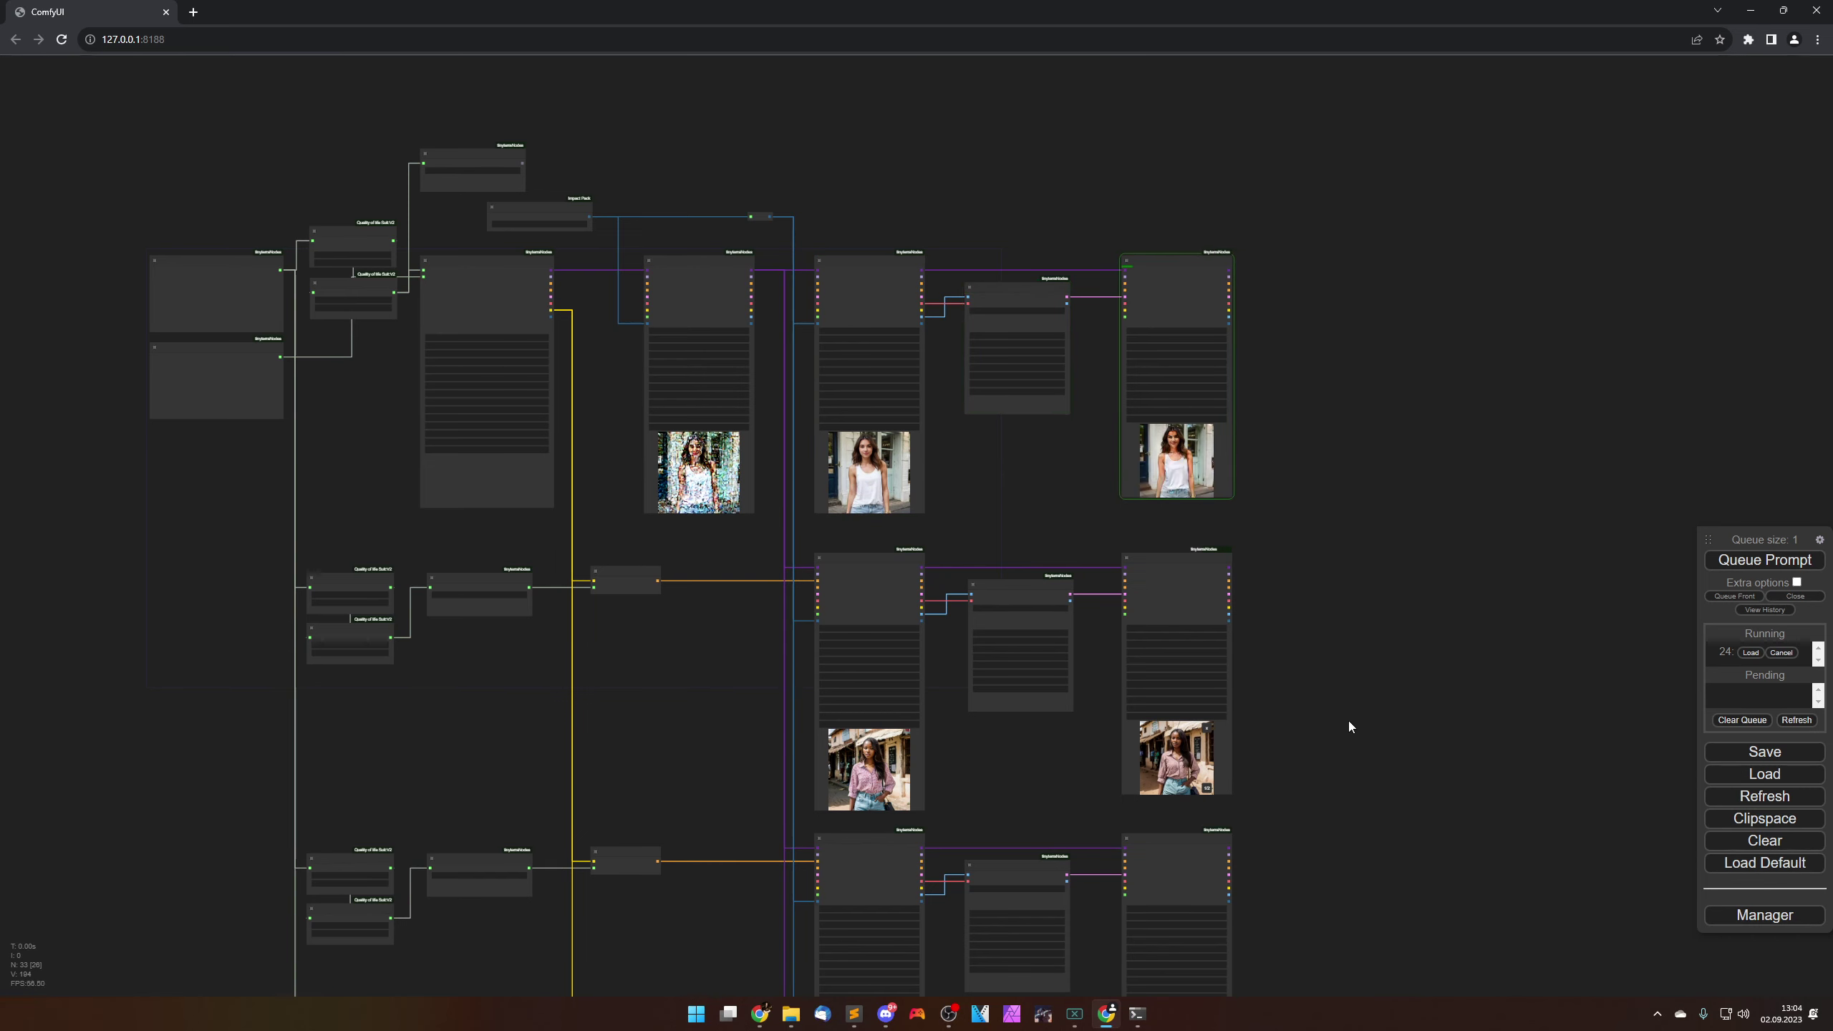
pyautogui.scroll(-5, 1349, 720)
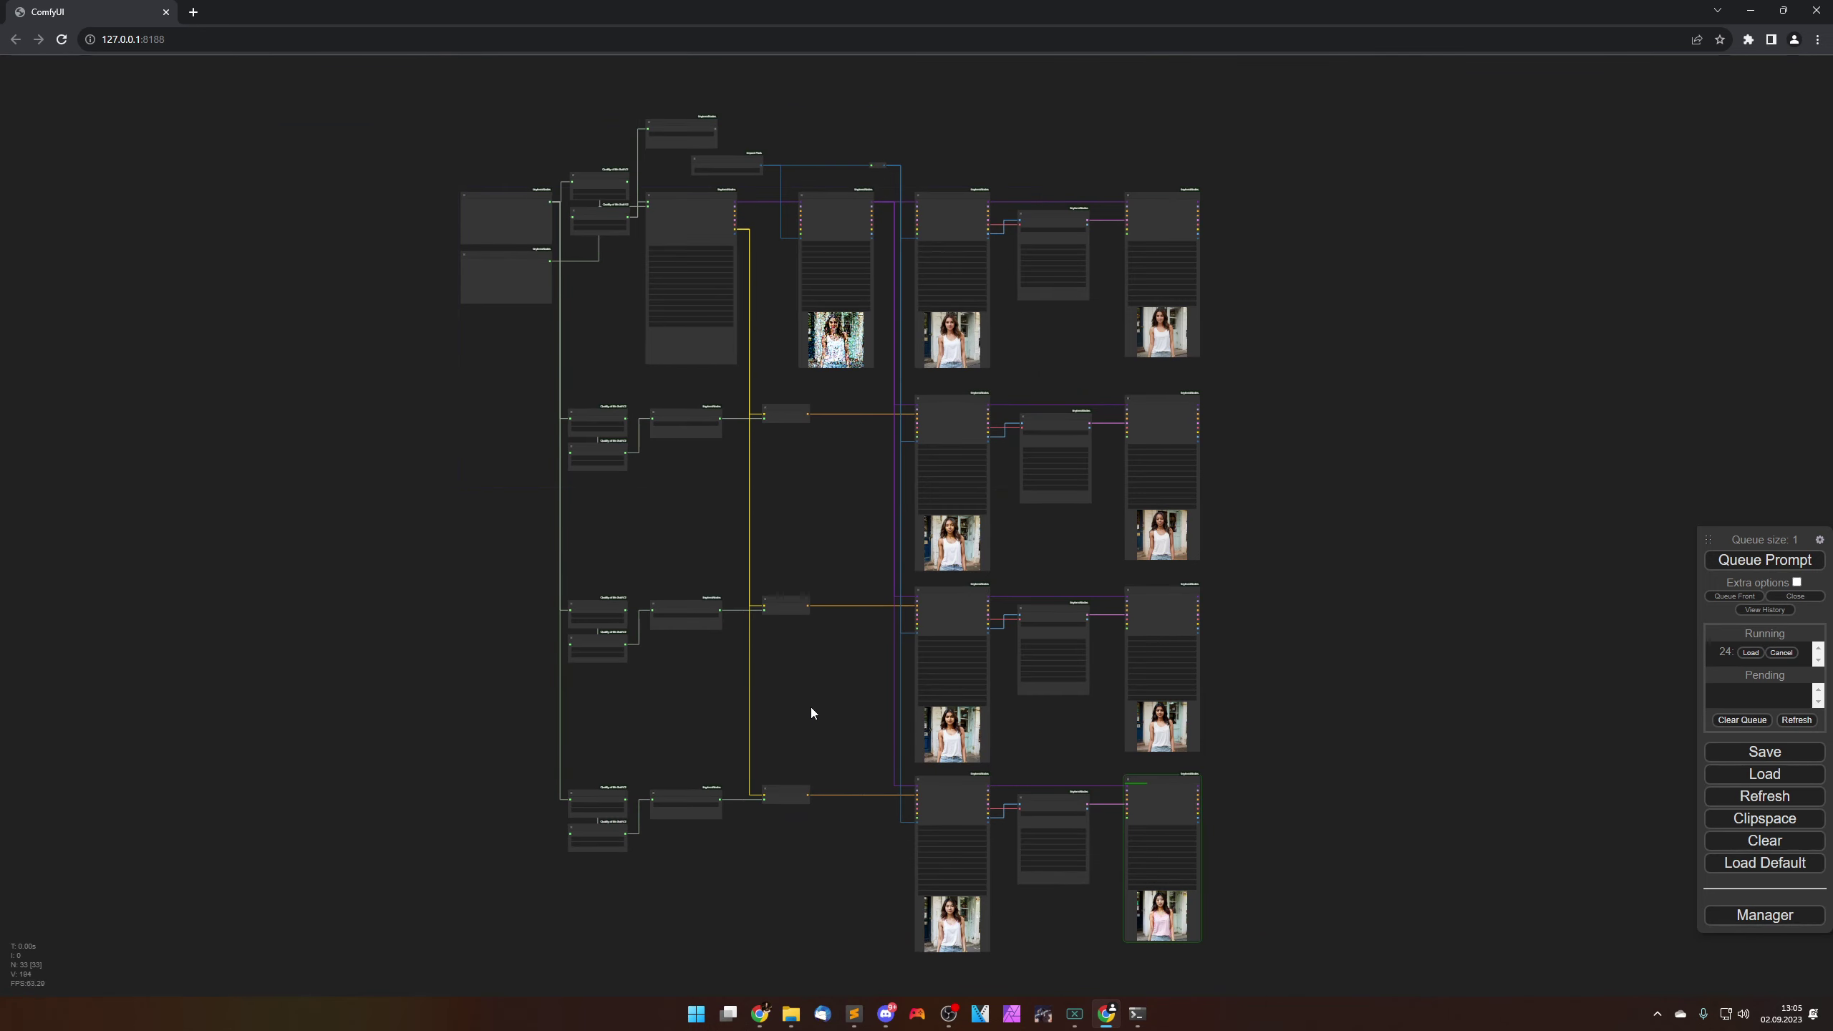
pyautogui.scroll(10, 810, 707)
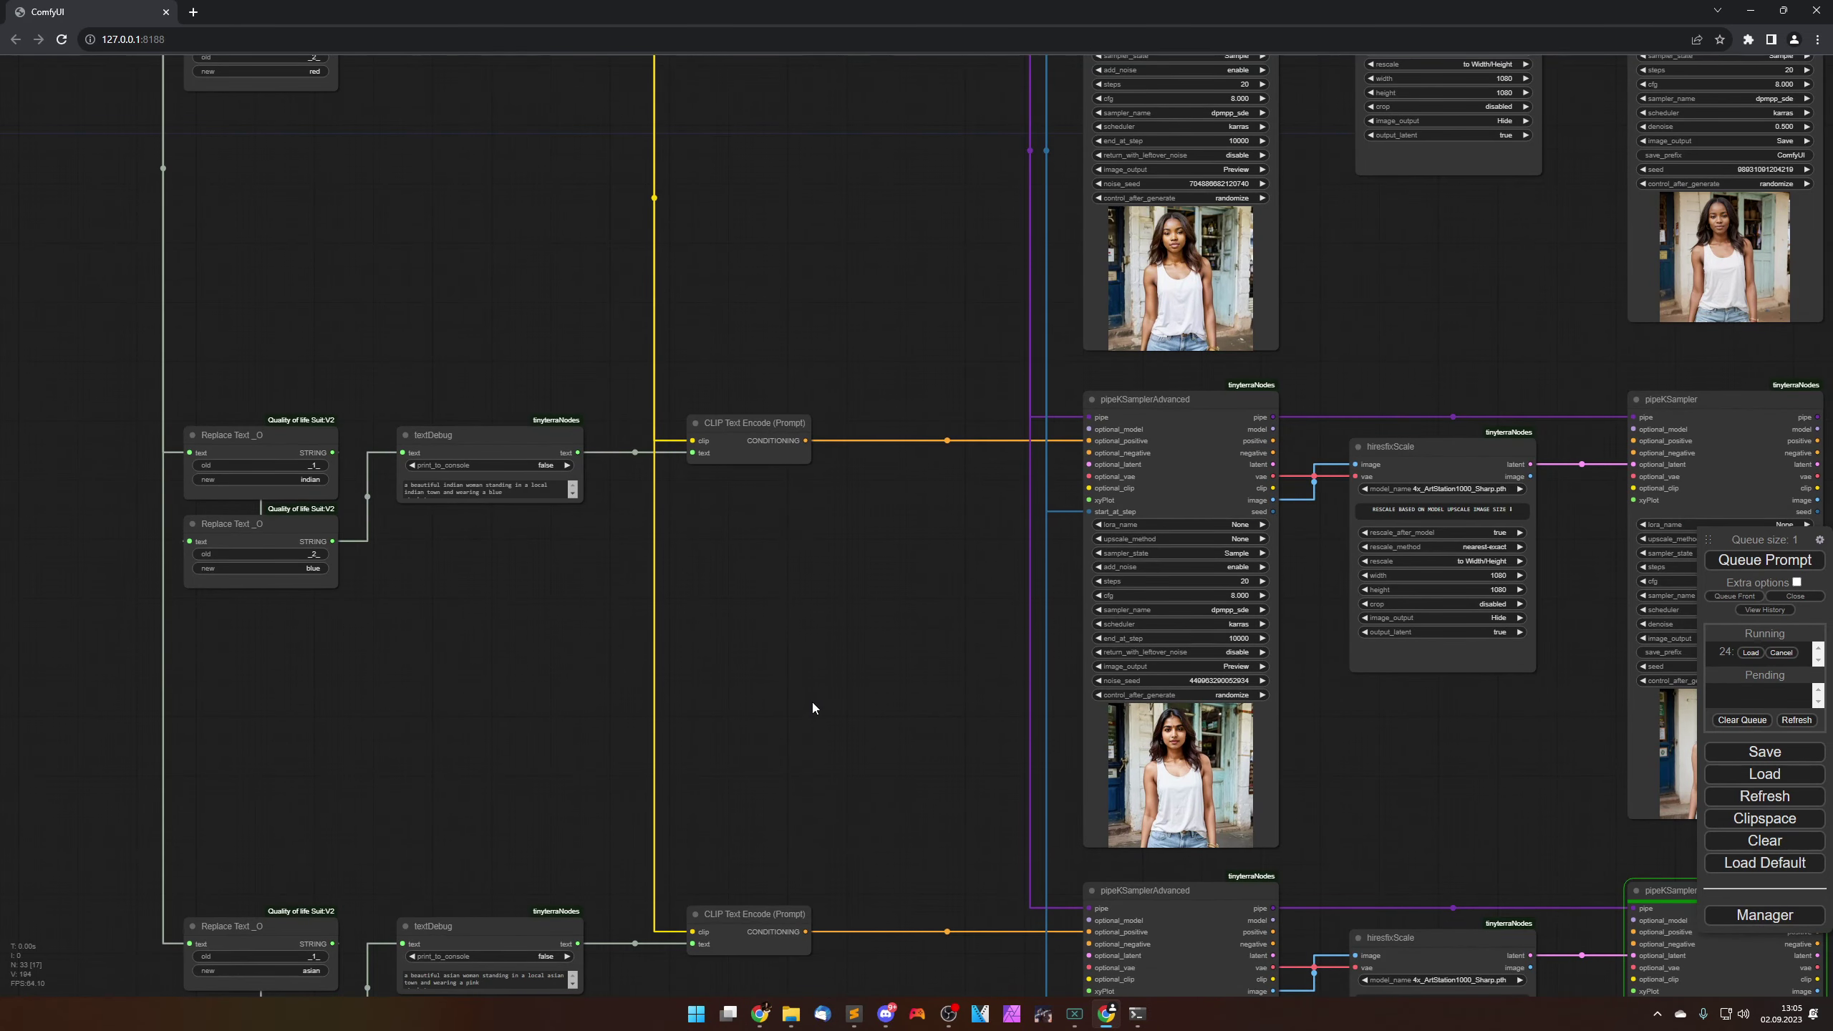
pyautogui.scroll(5, 820, 693)
pyautogui.moveTo(899, 606); pyautogui.dragTo(644, 830)
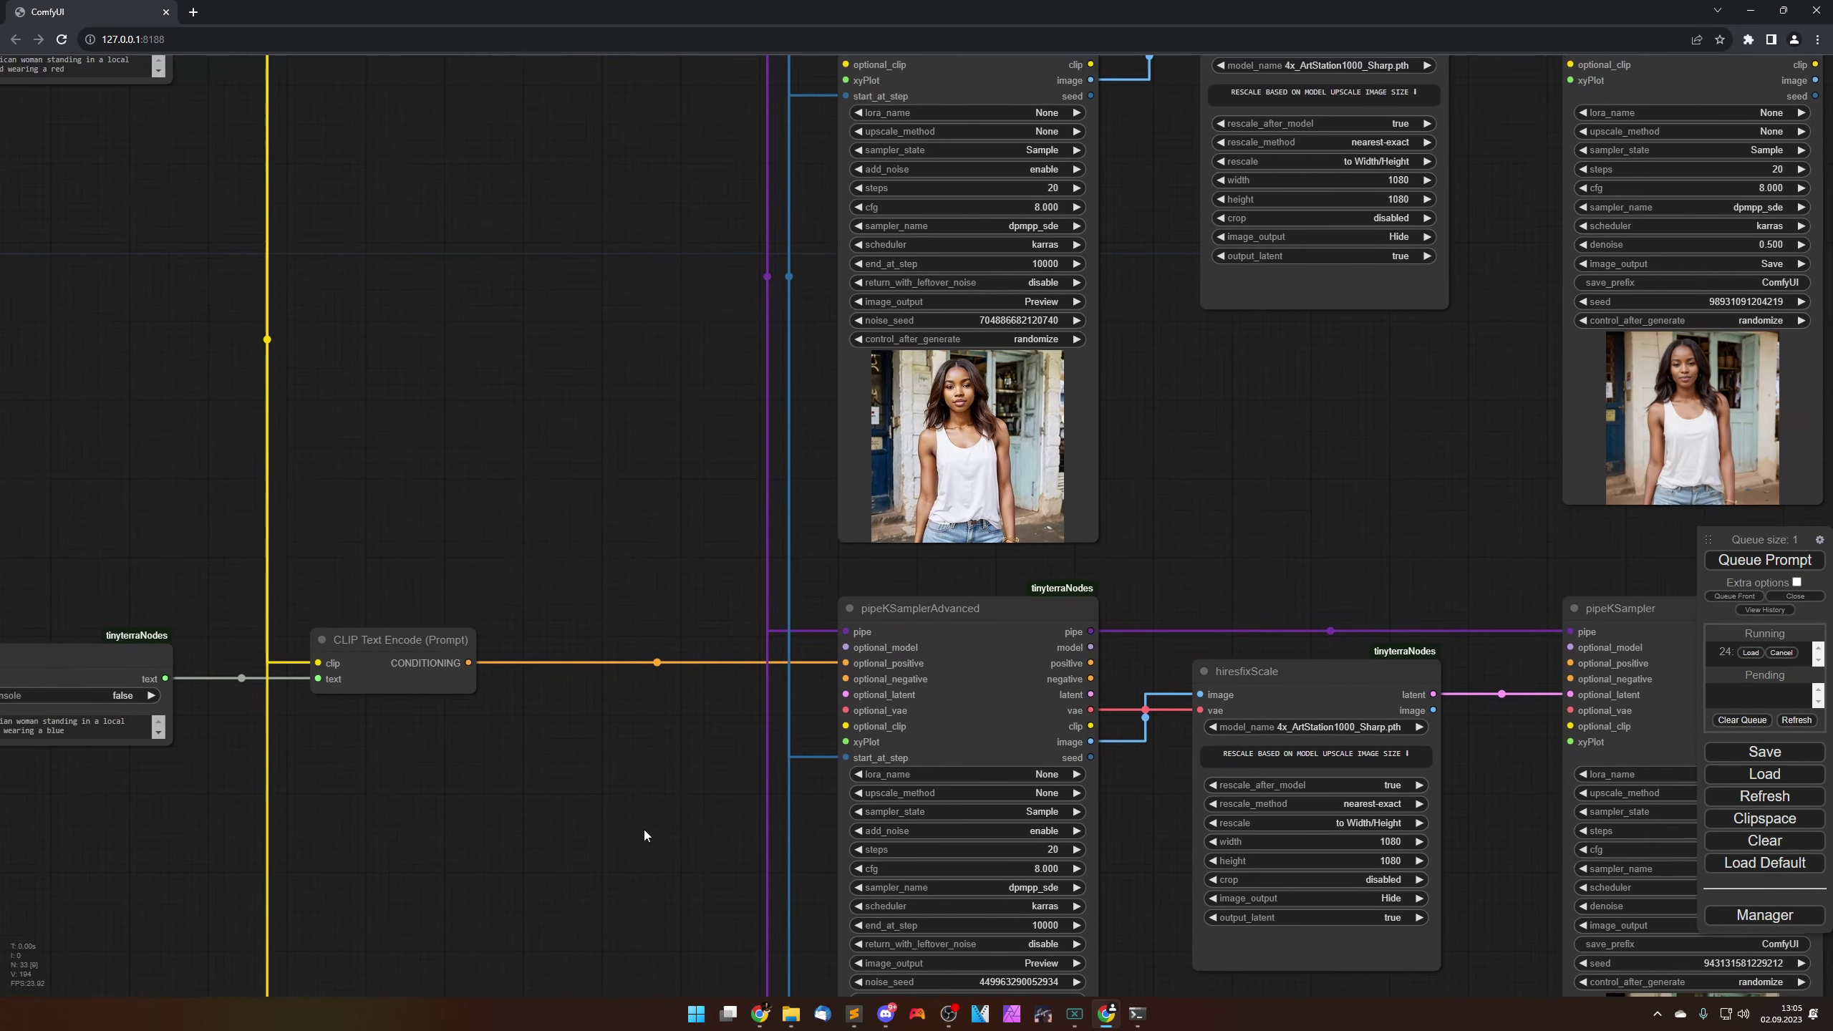
pyautogui.moveTo(1277, 469); pyautogui.dragTo(936, 613)
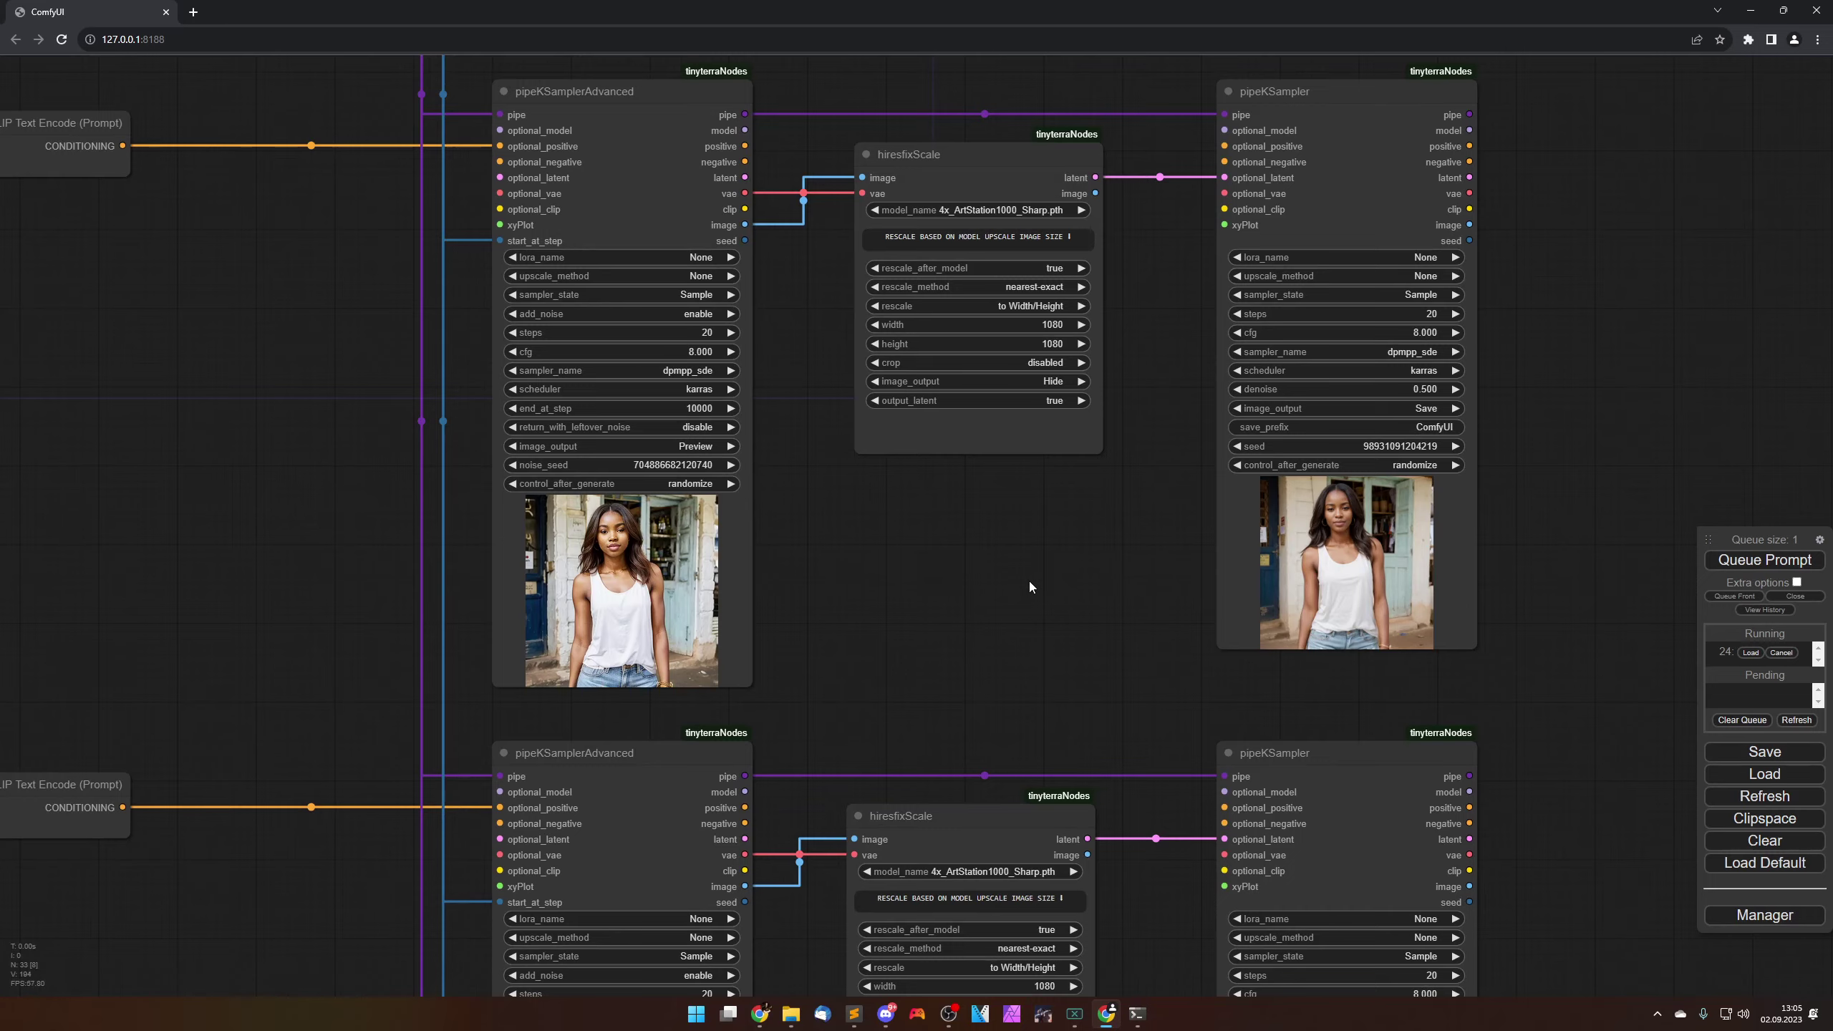
pyautogui.scroll(-2, 1028, 582)
pyautogui.moveTo(972, 688); pyautogui.dragTo(783, 413)
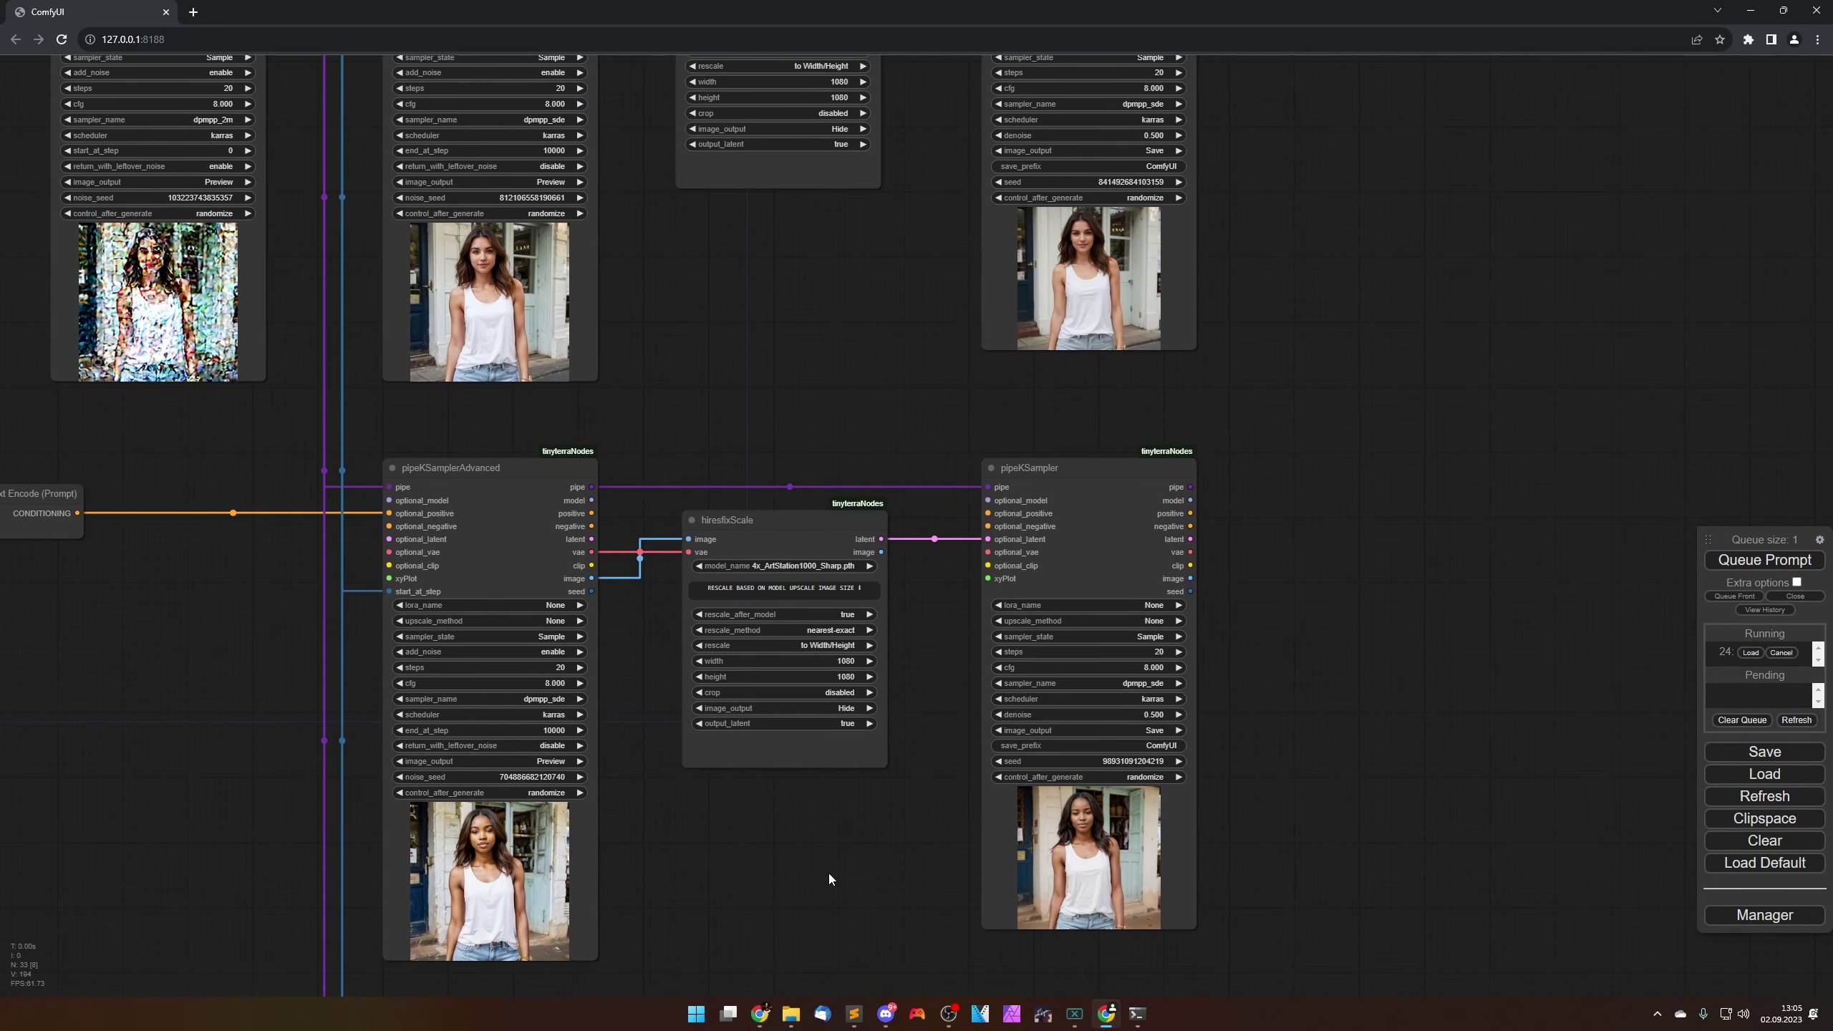
pyautogui.moveTo(945, 874); pyautogui.dragTo(985, 875)
pyautogui.moveTo(179, 643); pyautogui.dragTo(757, 744)
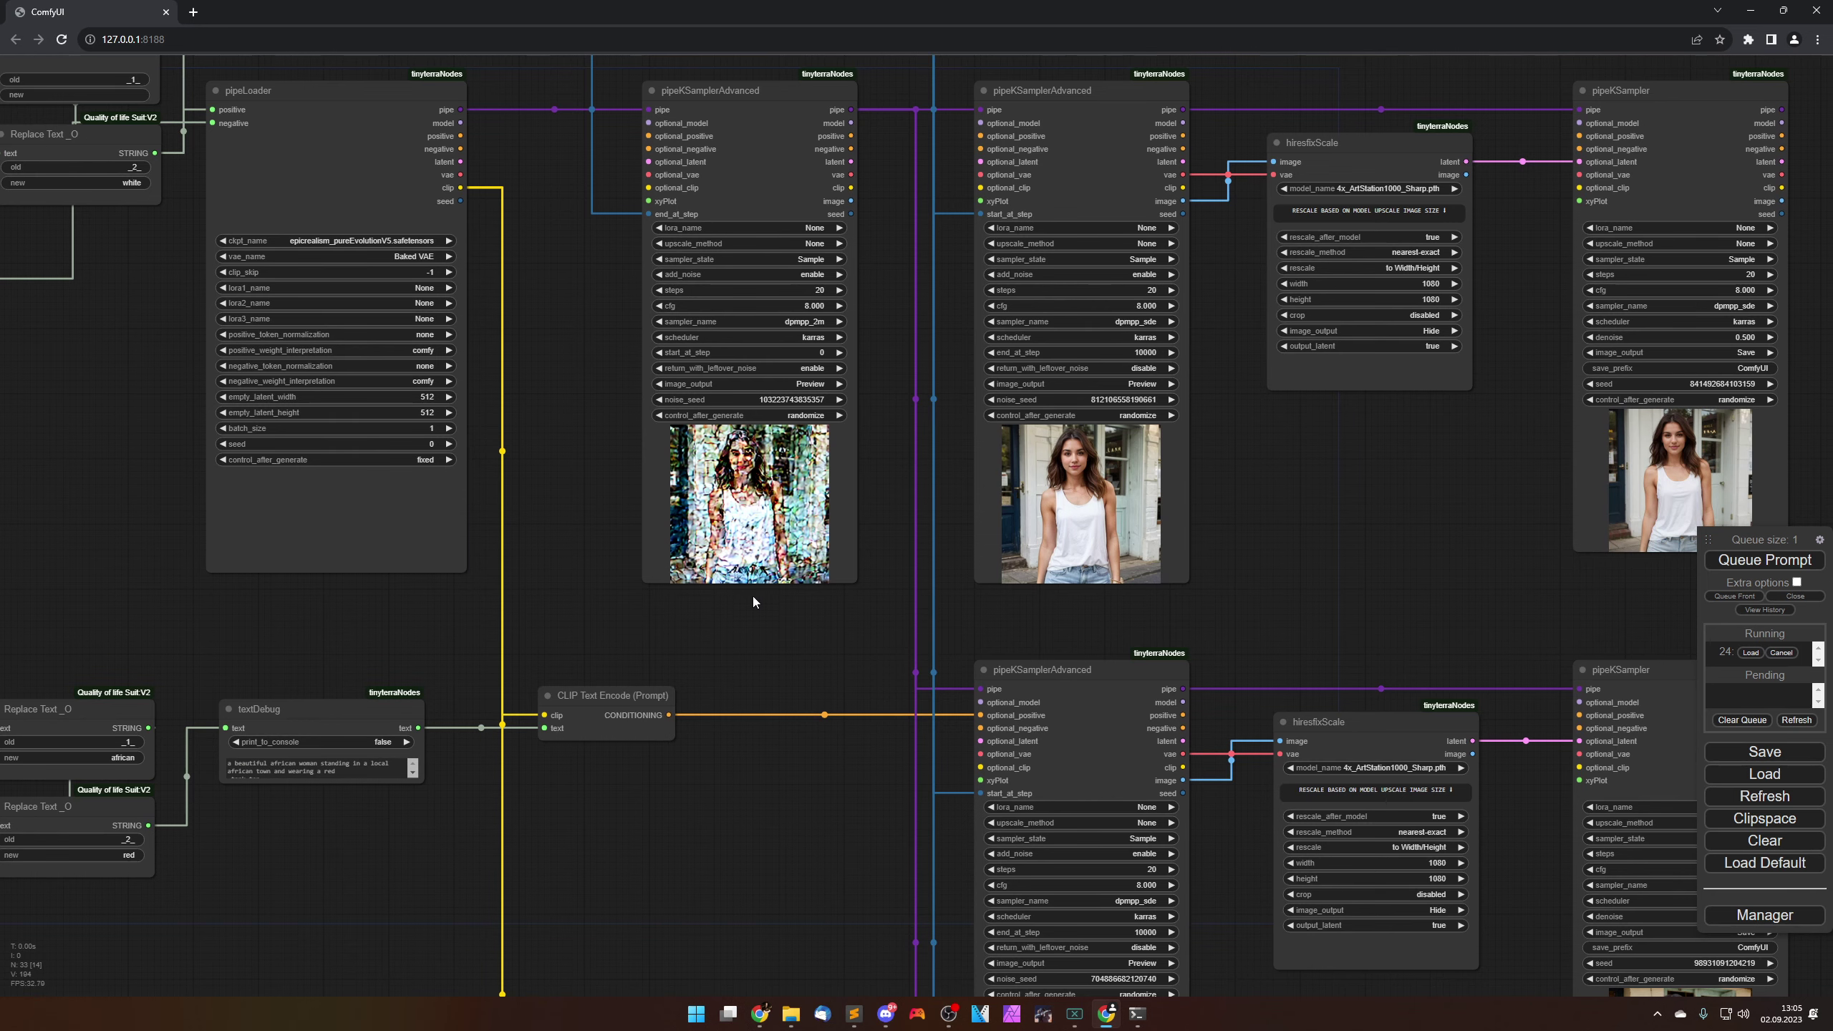
# Step: Compare the preview and upscaled images in the second to fourth rows, inspecting the fourth row's final image closely for top colour
pyautogui.scroll(-3, 758, 650)
pyautogui.moveTo(758, 768); pyautogui.dragTo(699, 531)
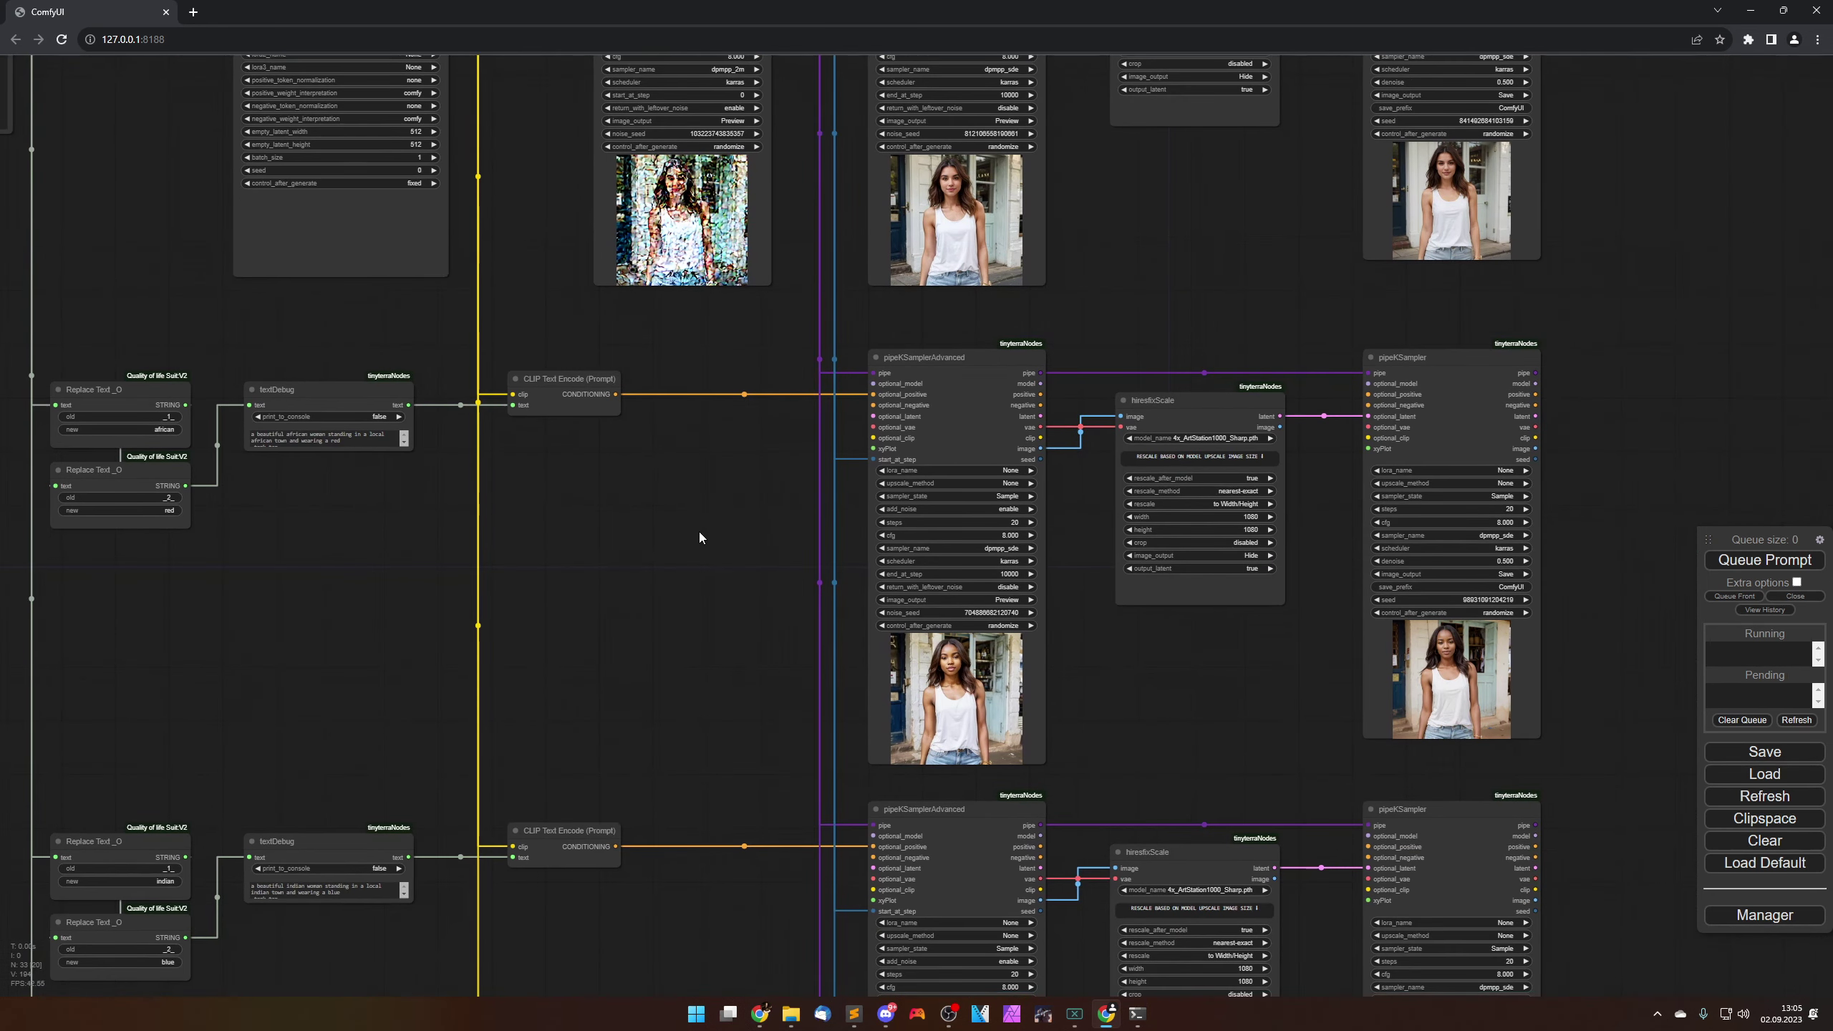
pyautogui.moveTo(708, 674); pyautogui.dragTo(621, 394)
pyautogui.scroll(-2, 622, 703)
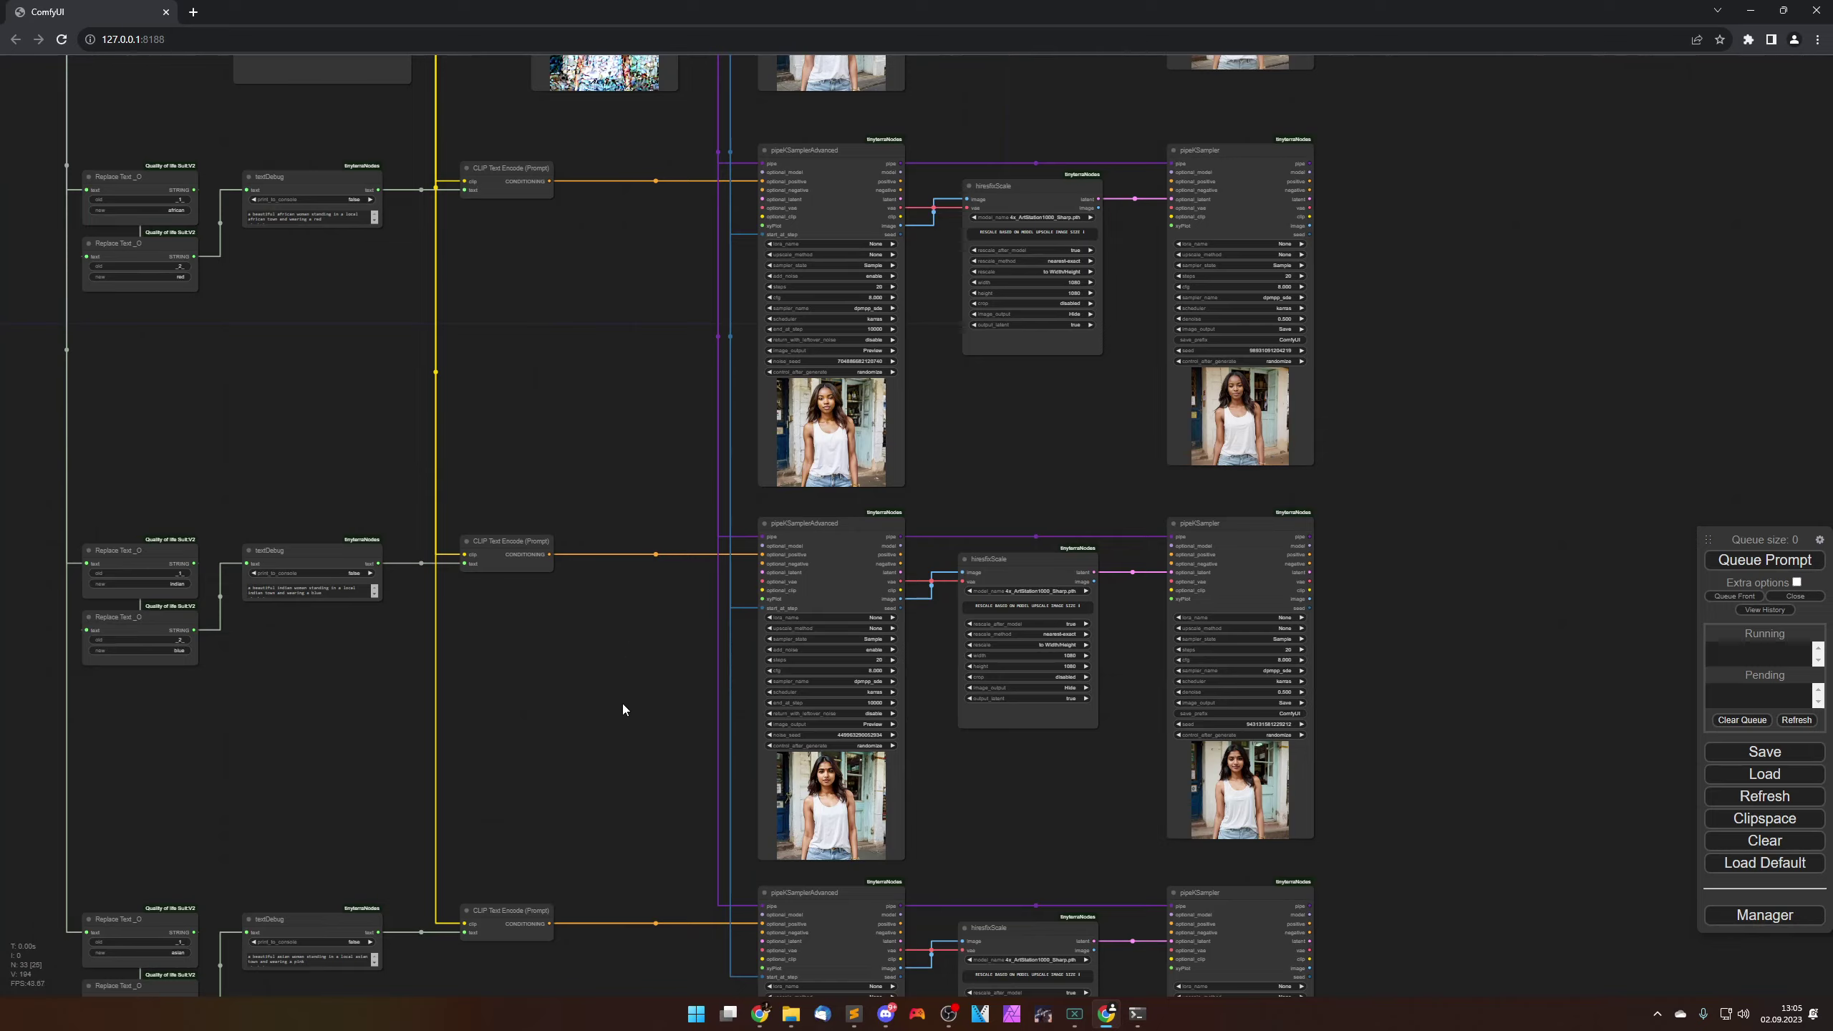
pyautogui.moveTo(551, 344); pyautogui.dragTo(542, 303)
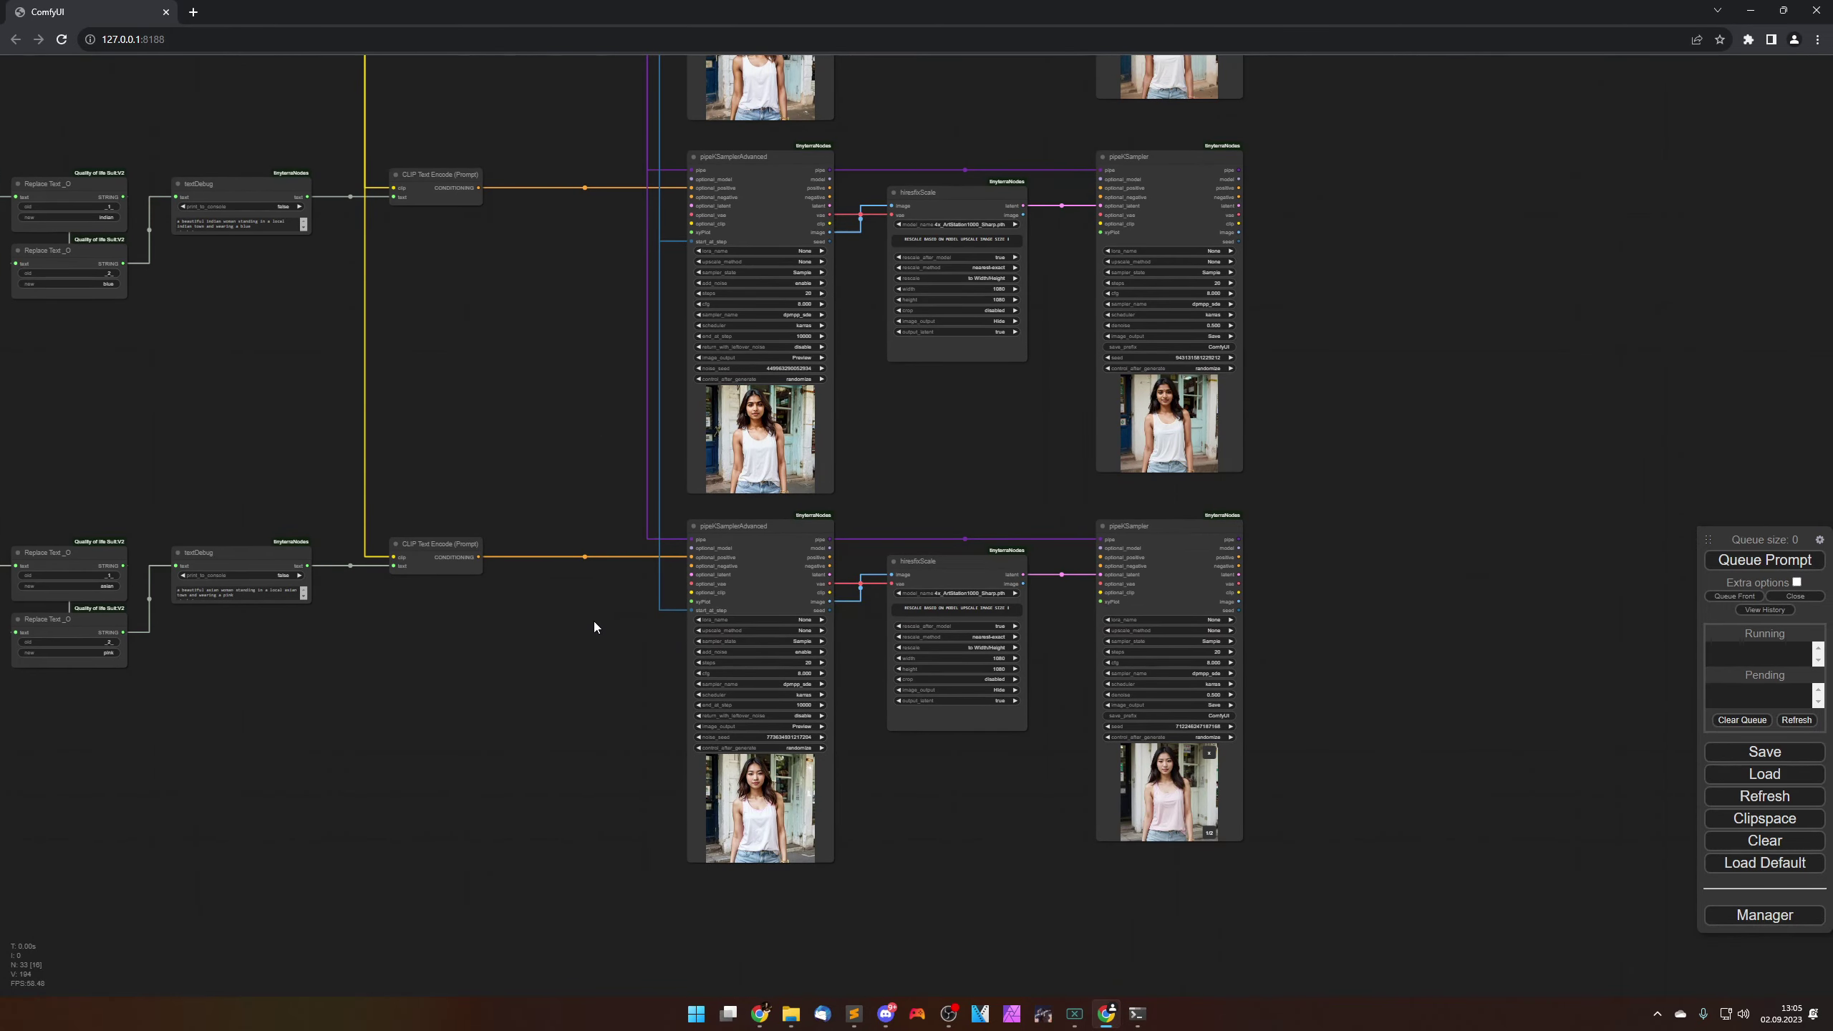
pyautogui.scroll(4, 942, 829)
pyautogui.scroll(6, 942, 826)
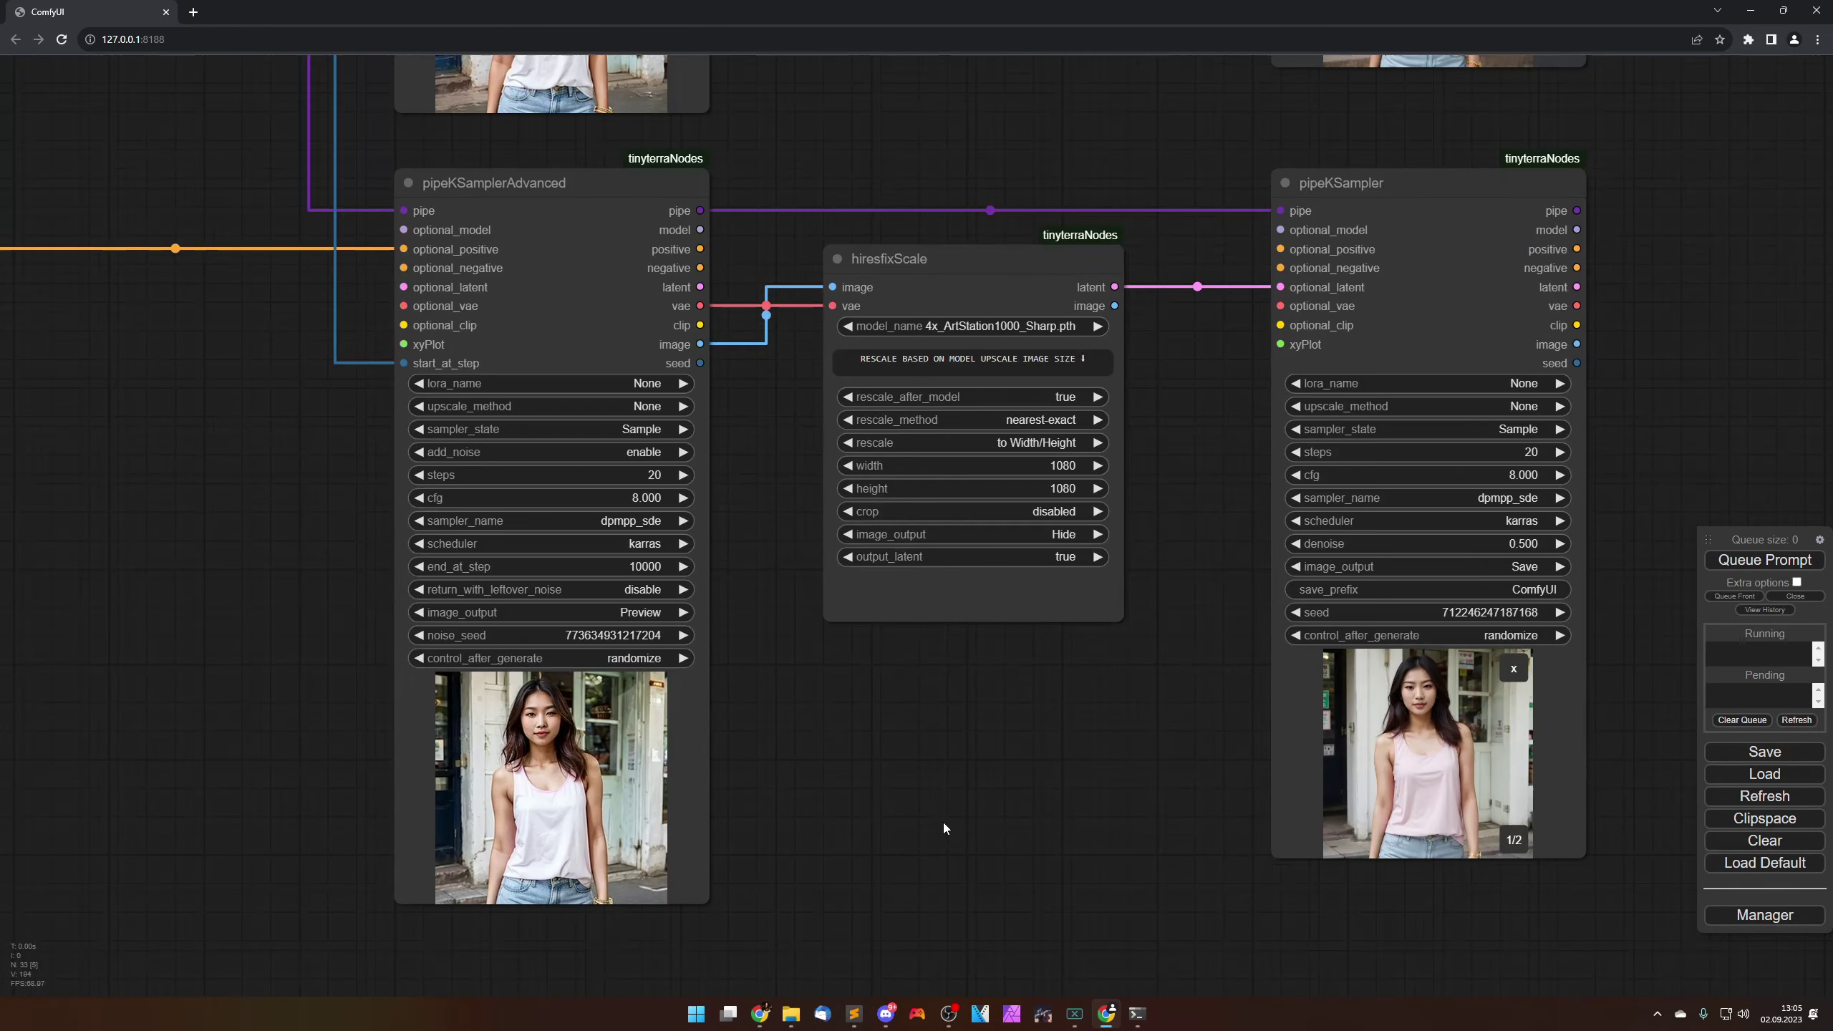
pyautogui.moveTo(1032, 799); pyautogui.dragTo(979, 749)
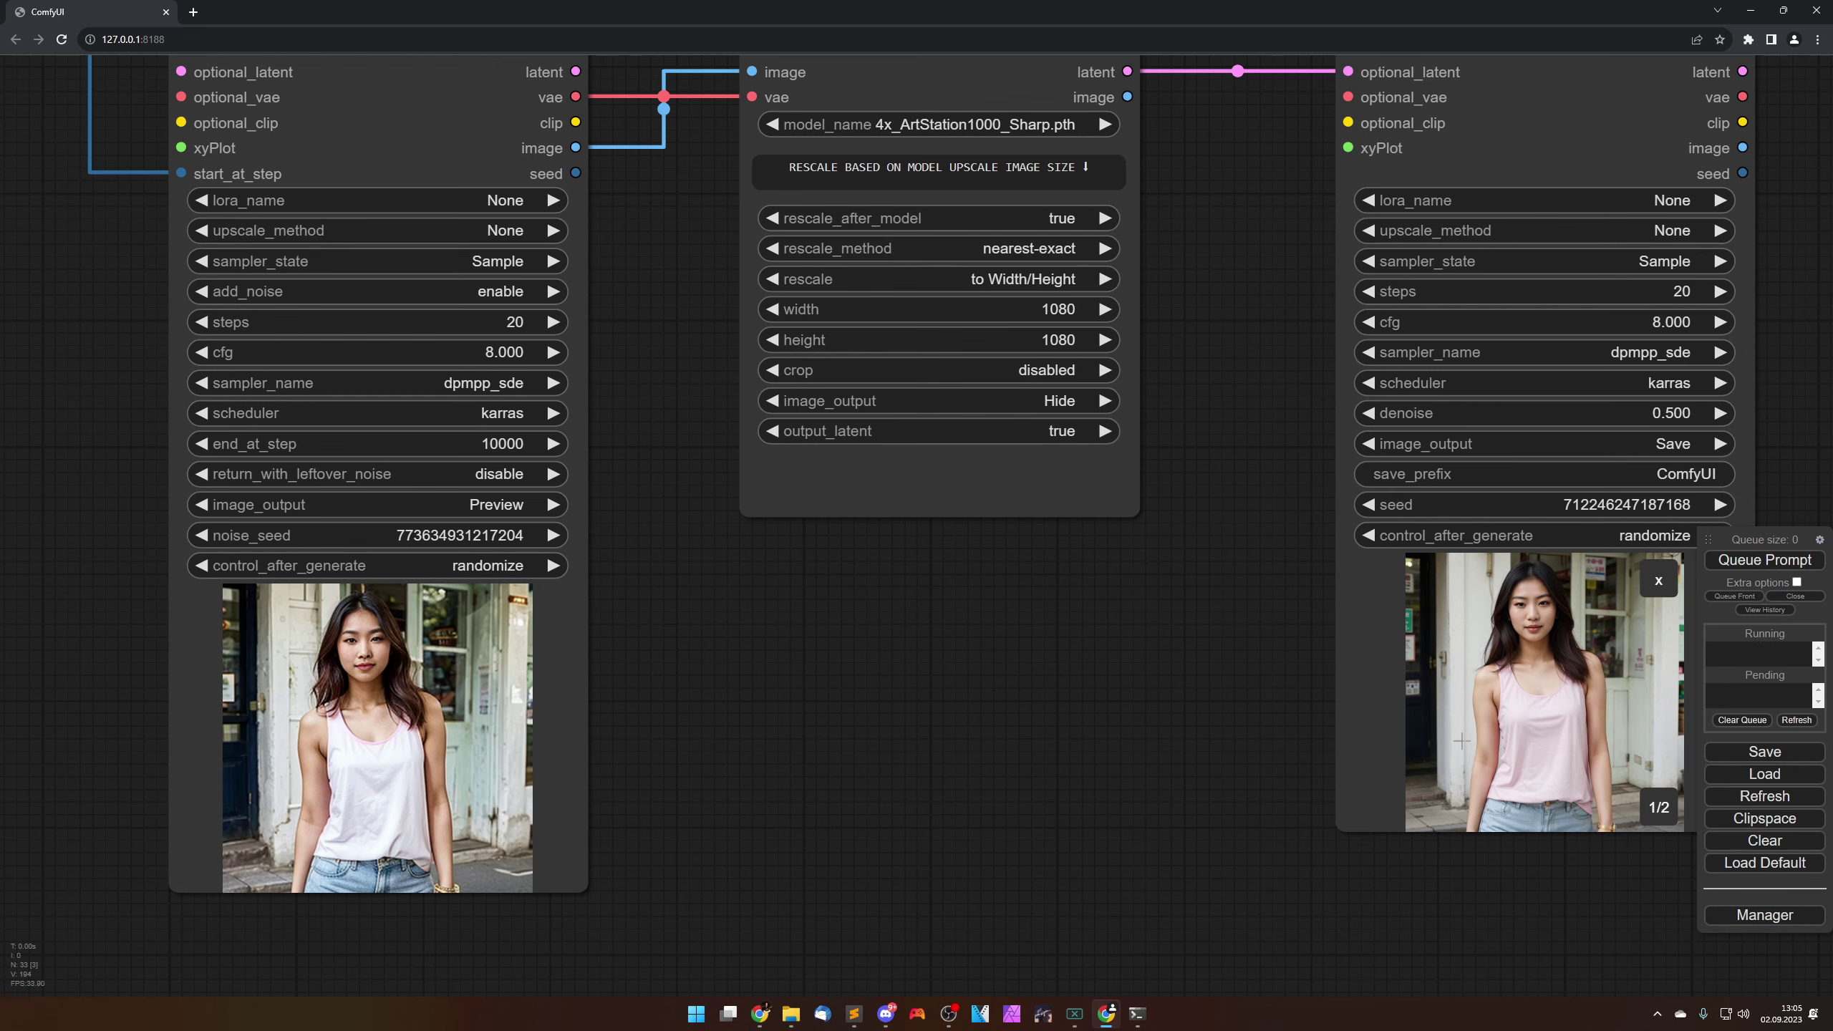
pyautogui.moveTo(1058, 736); pyautogui.dragTo(567, 778)
pyautogui.scroll(7, 1617, 718)
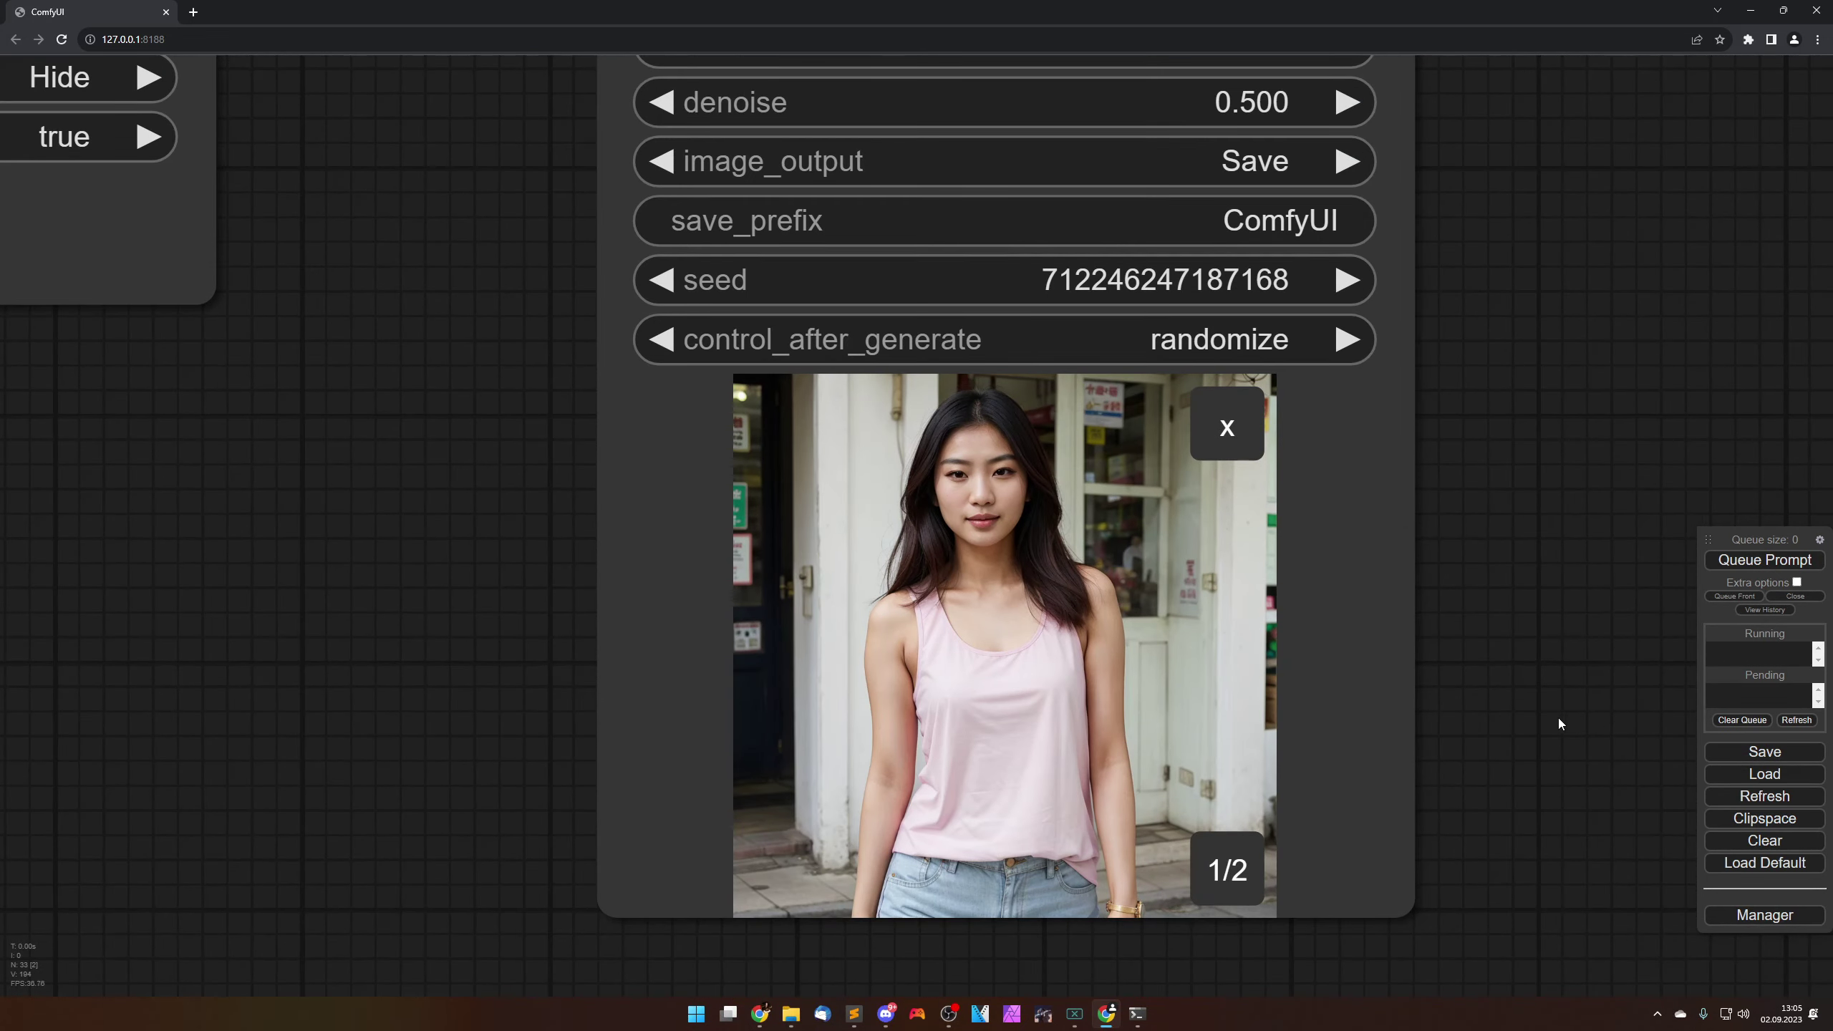
pyautogui.scroll(2, 1560, 723)
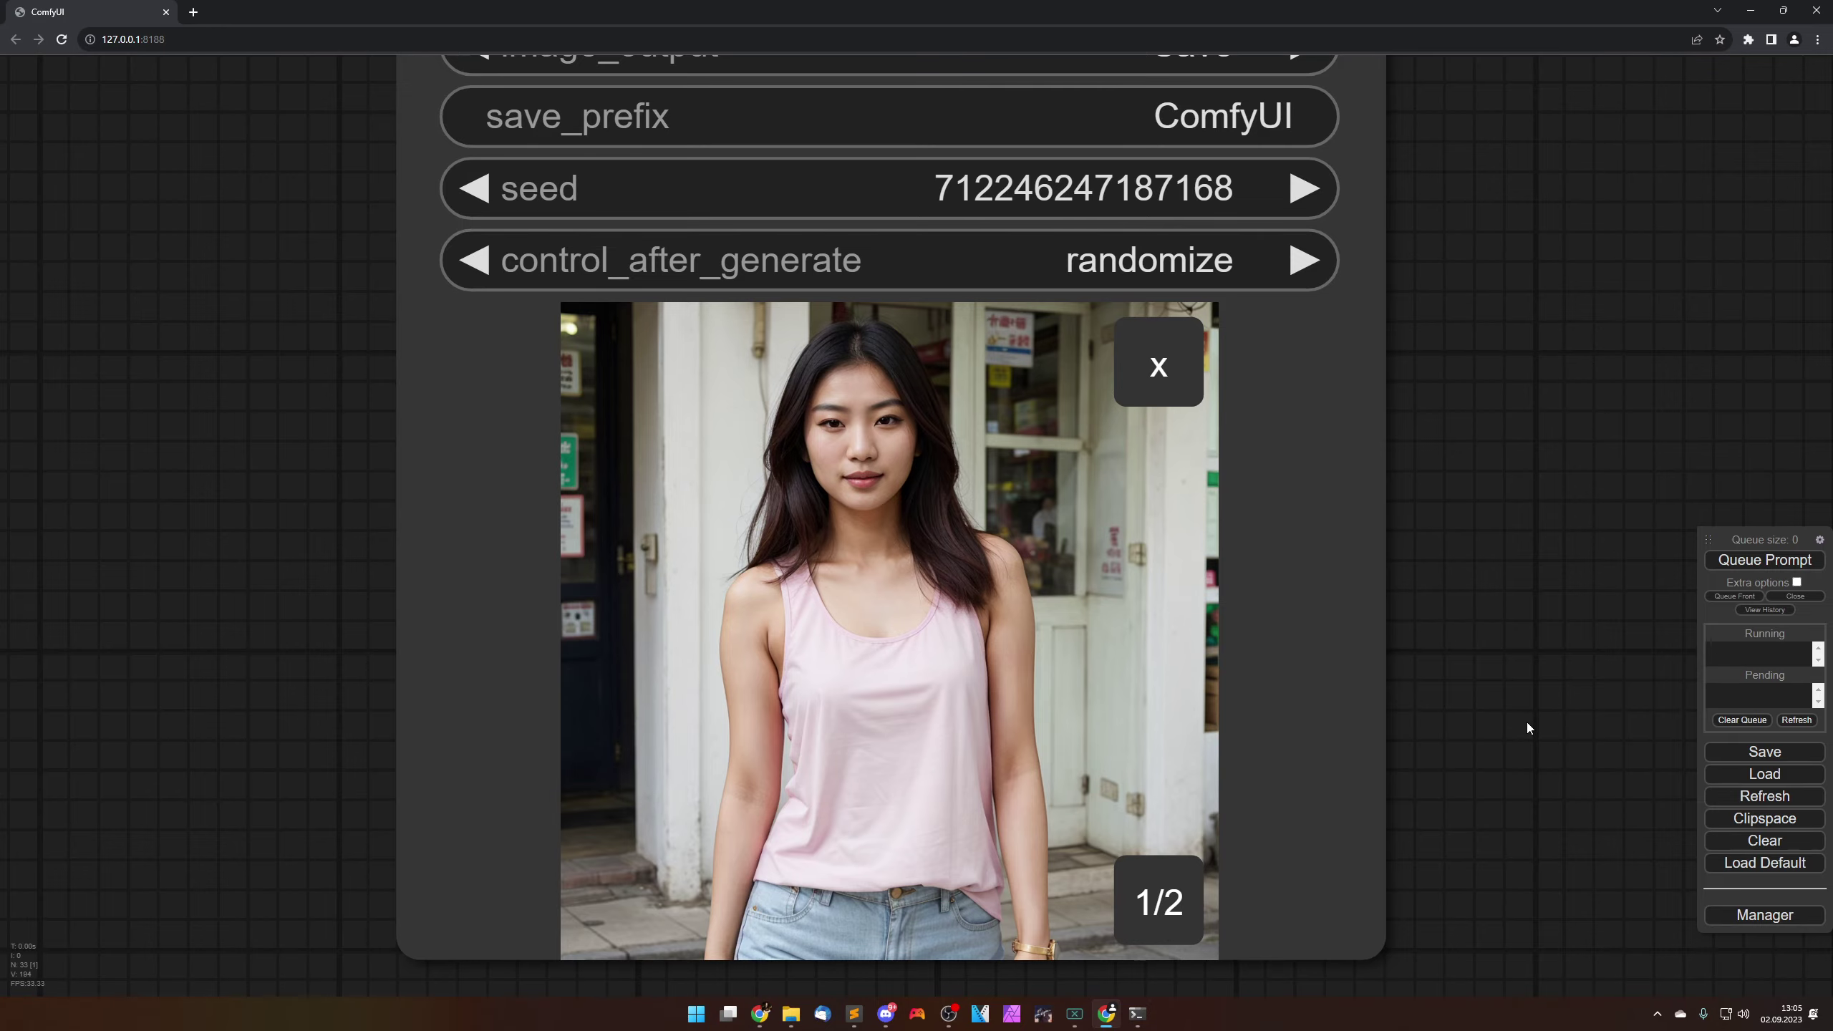
pyautogui.scroll(-1, 1526, 722)
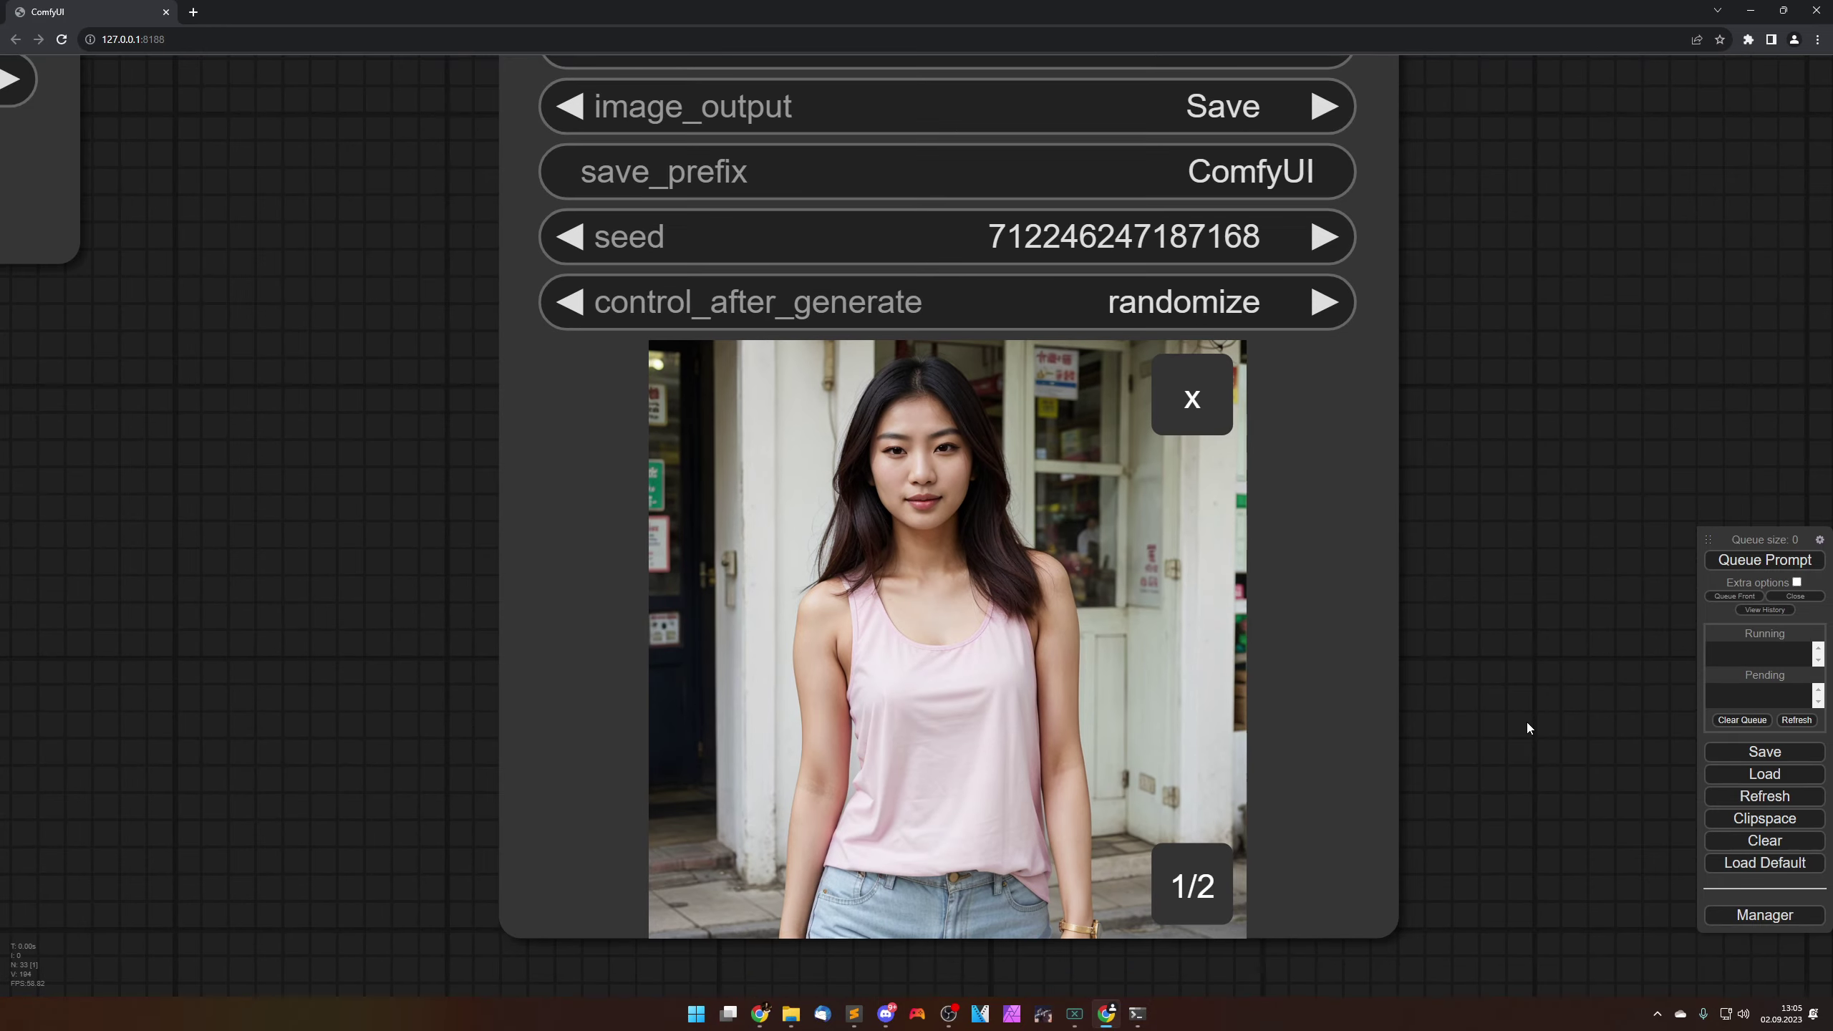
pyautogui.scroll(-15, 1526, 722)
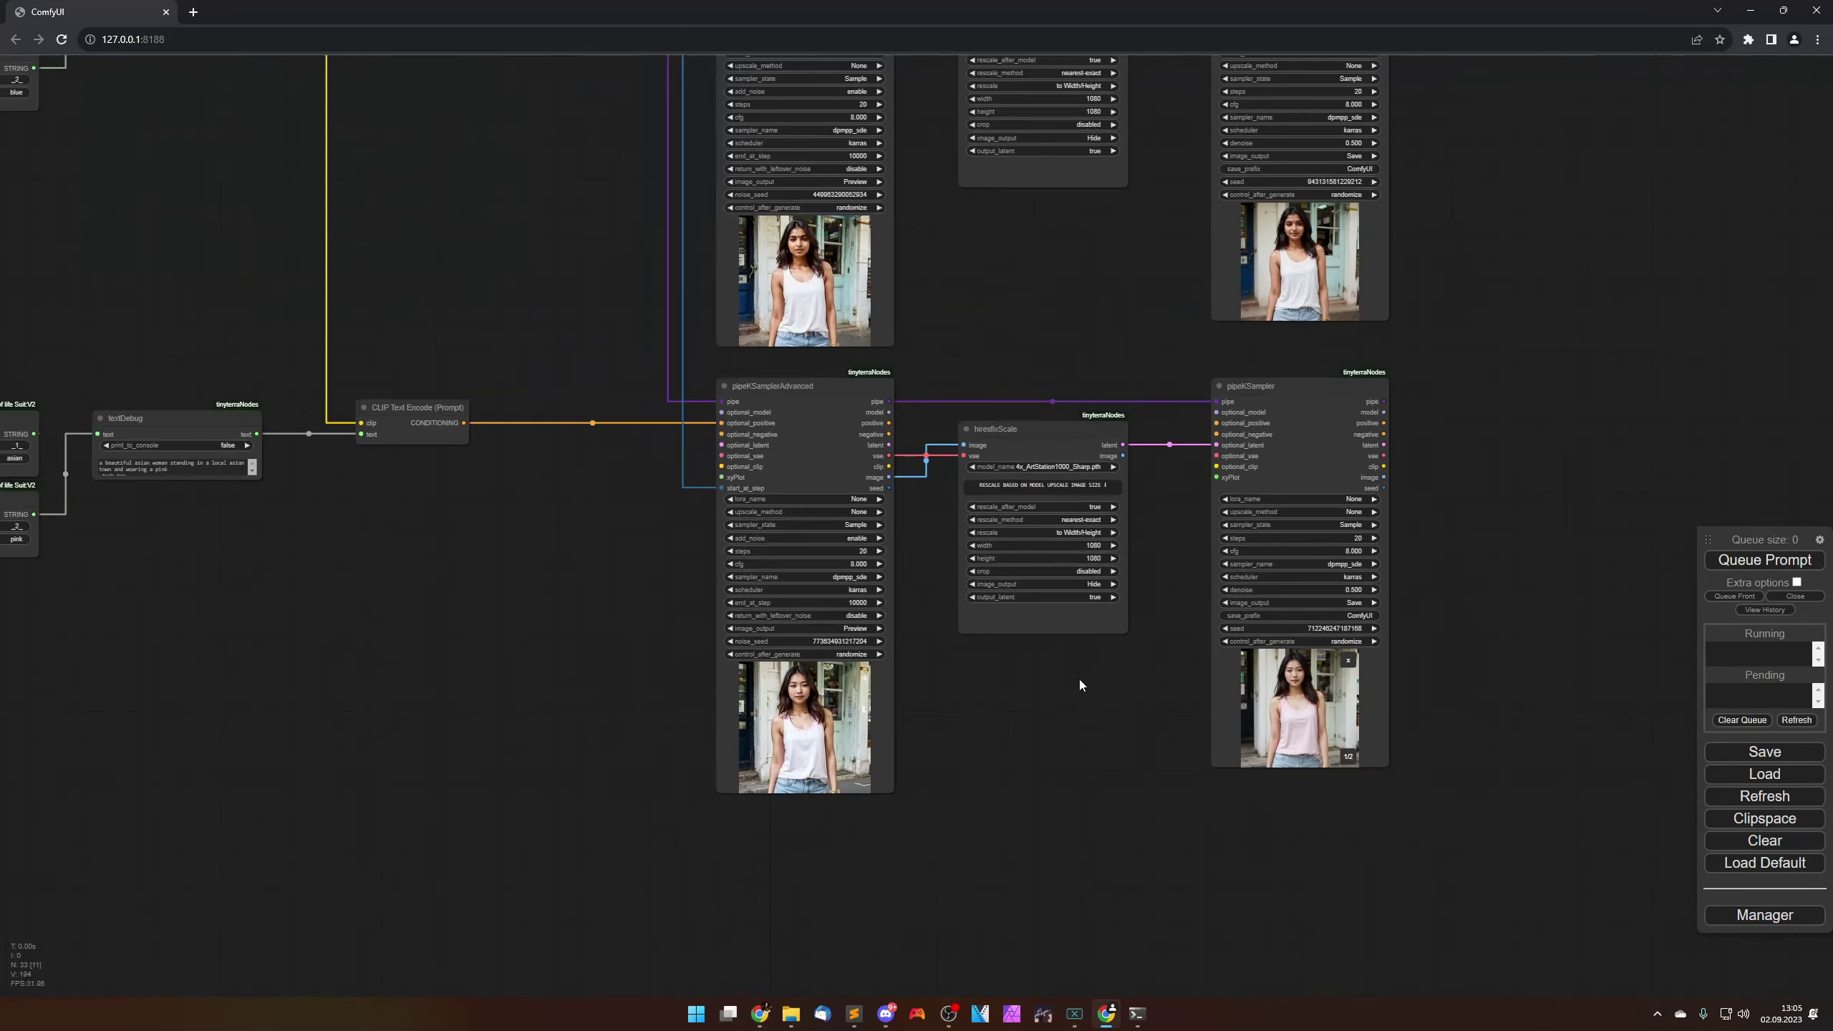
# Step: Trace the prompt from the text nodes through the second-row Replace Text chain and read the full prompt in that row's textDebug
pyautogui.scroll(-5, 1054, 413)
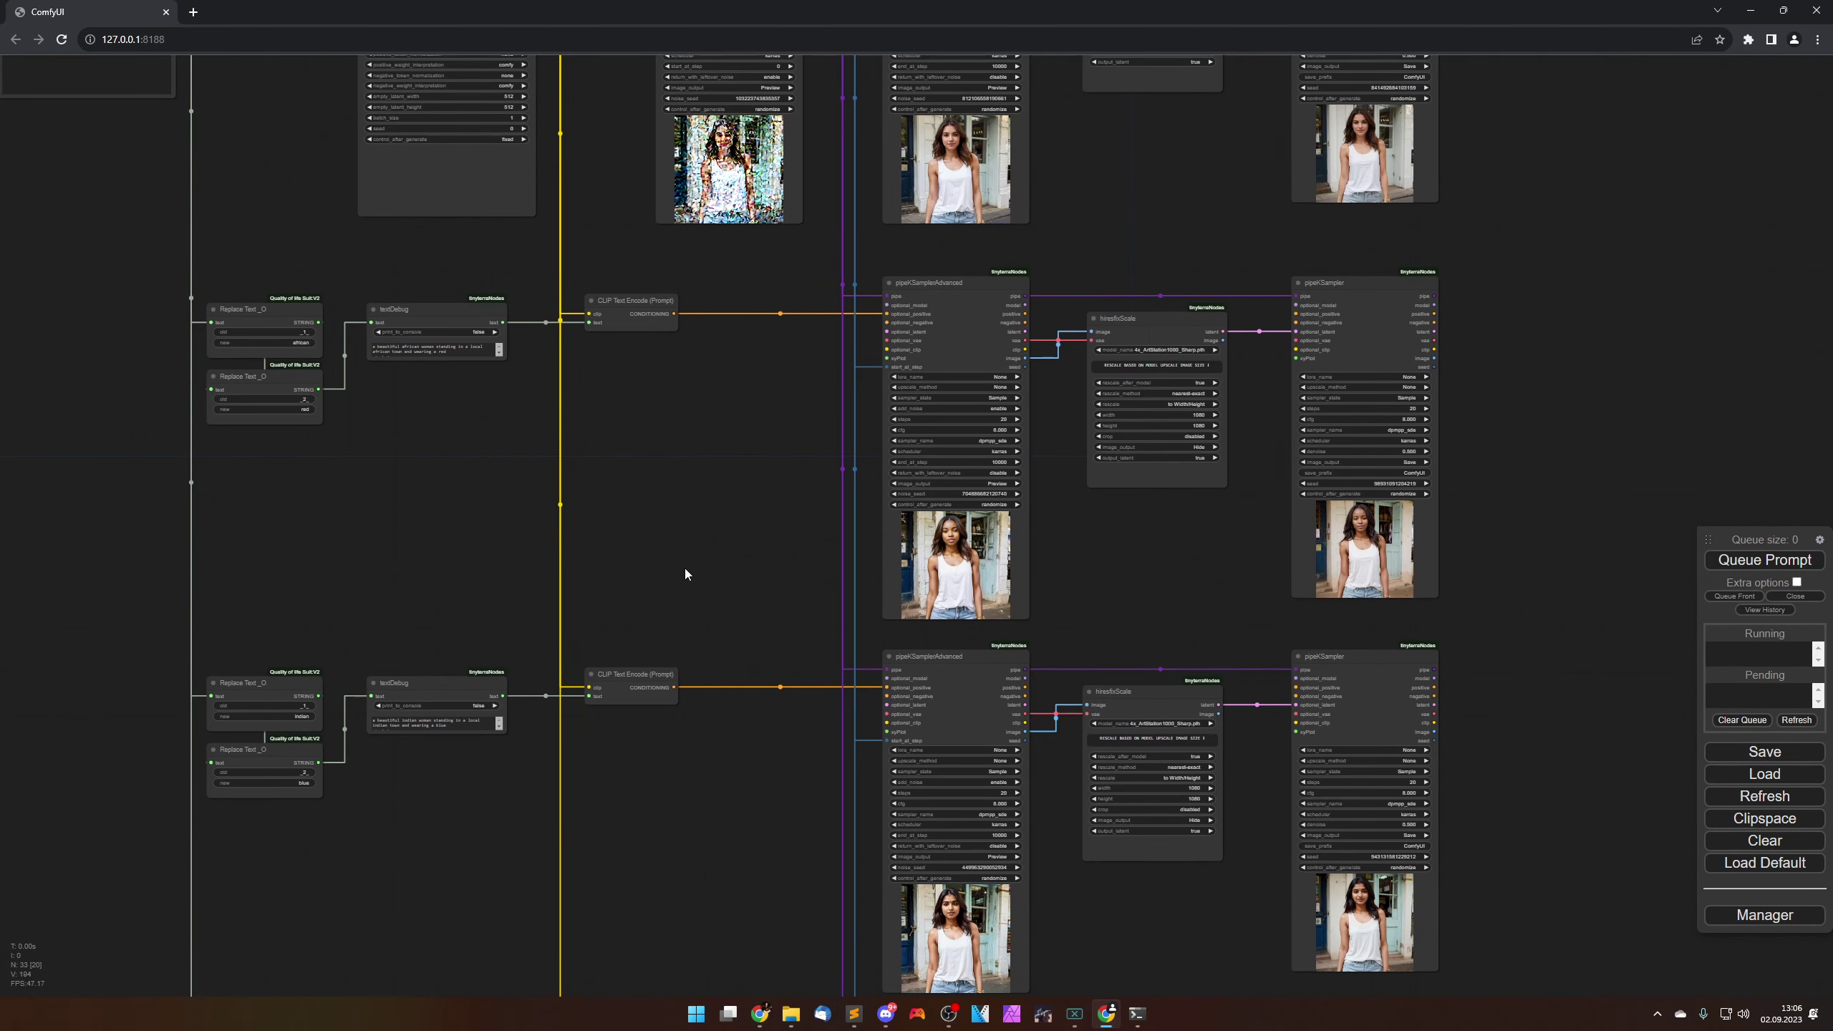
pyautogui.moveTo(685, 568); pyautogui.dragTo(717, 768)
pyautogui.moveTo(738, 671); pyautogui.dragTo(1041, 785)
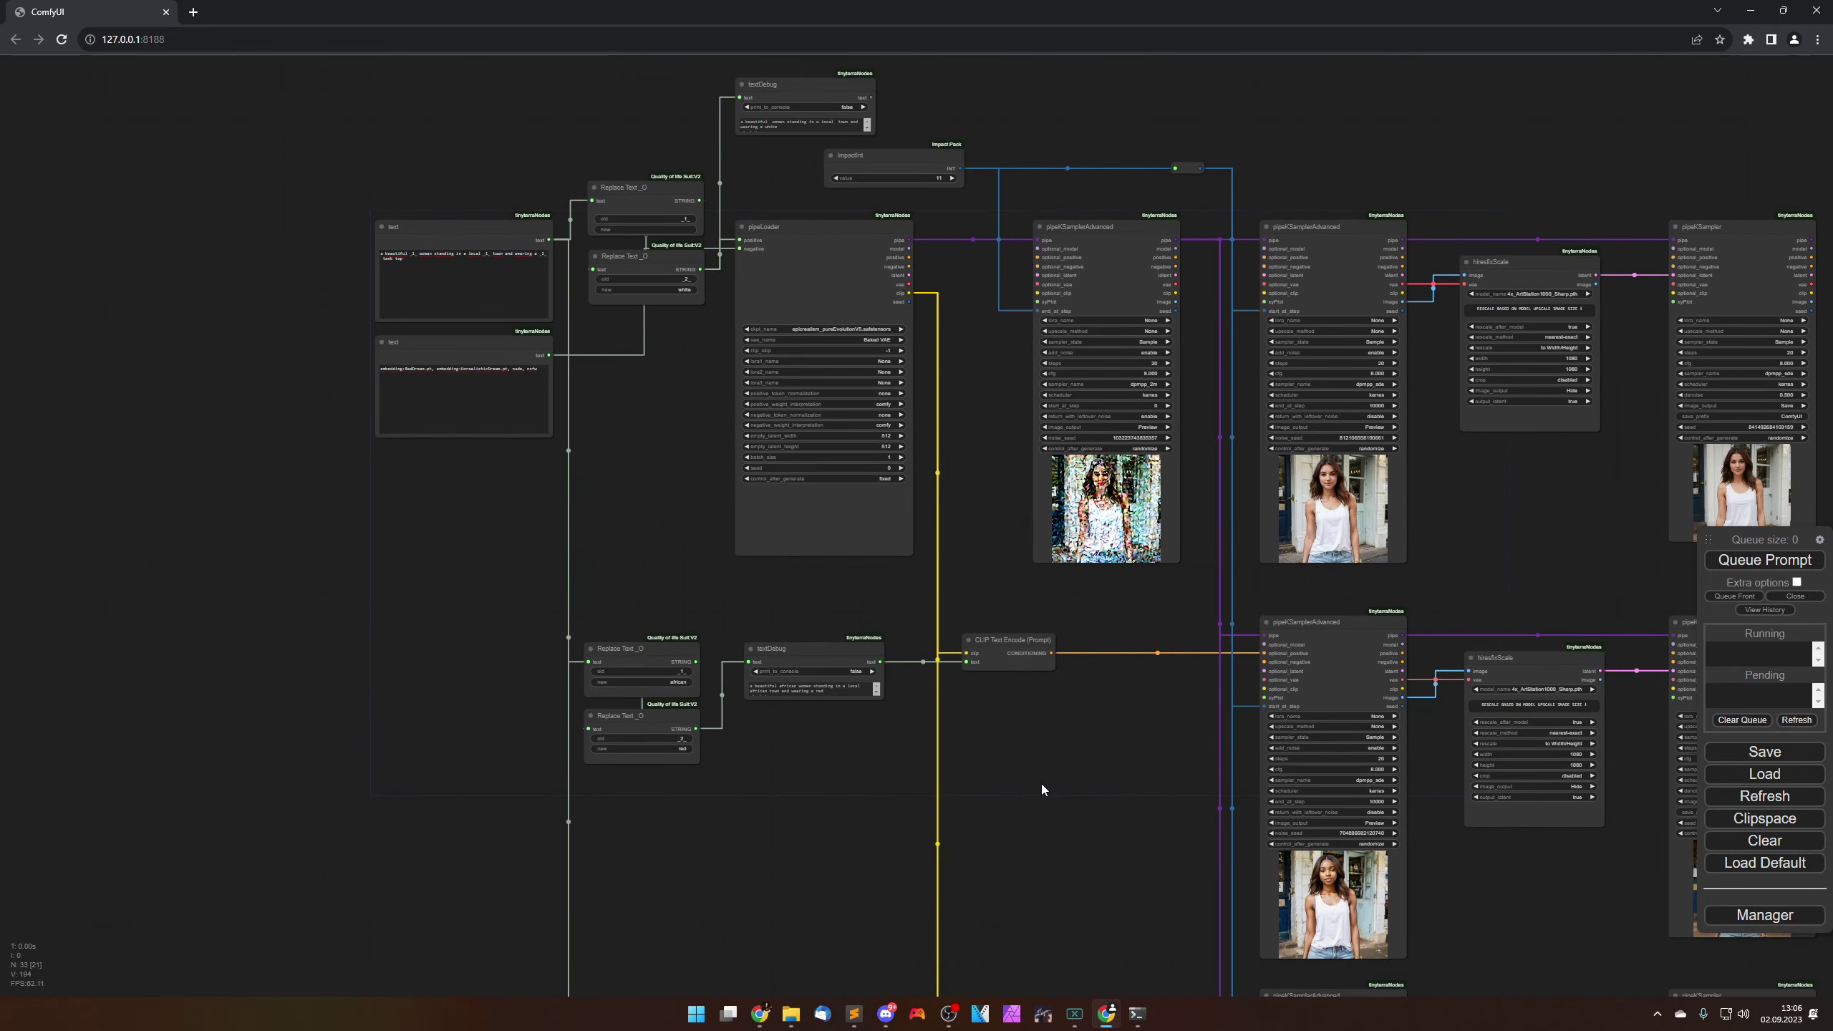
pyautogui.moveTo(673, 567); pyautogui.dragTo(819, 701)
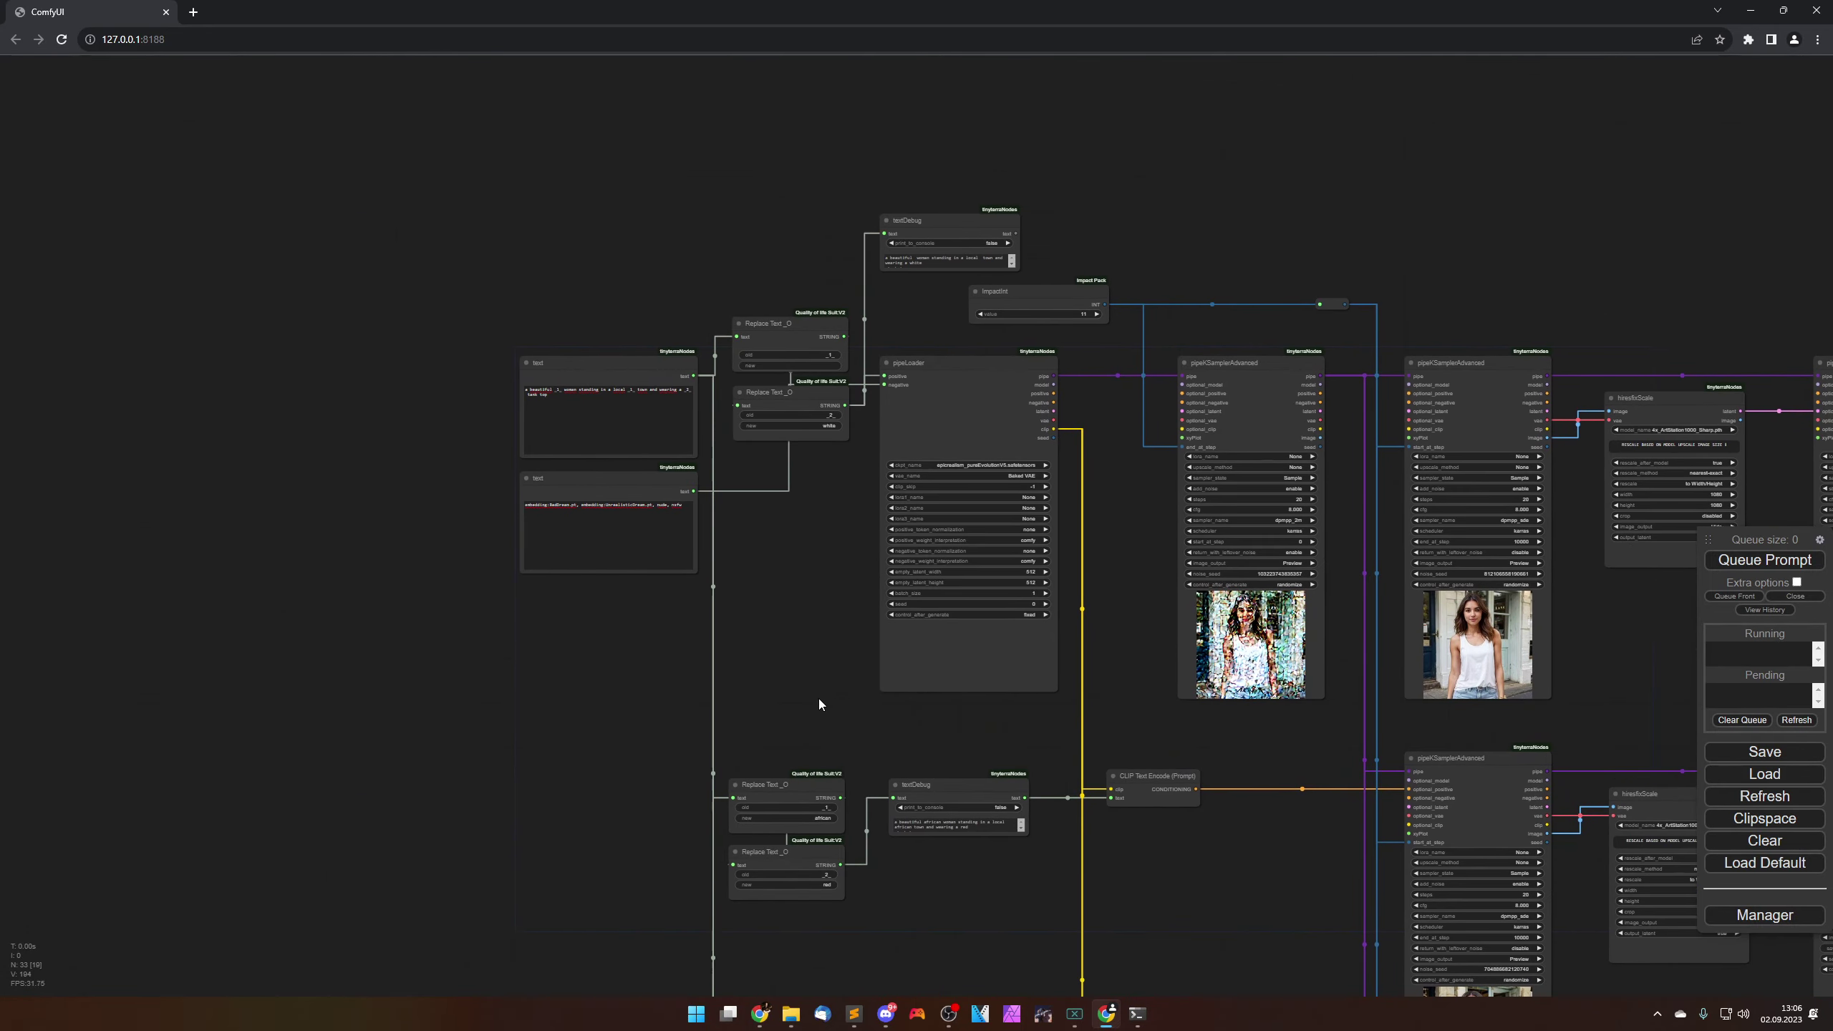
pyautogui.scroll(5, 807, 689)
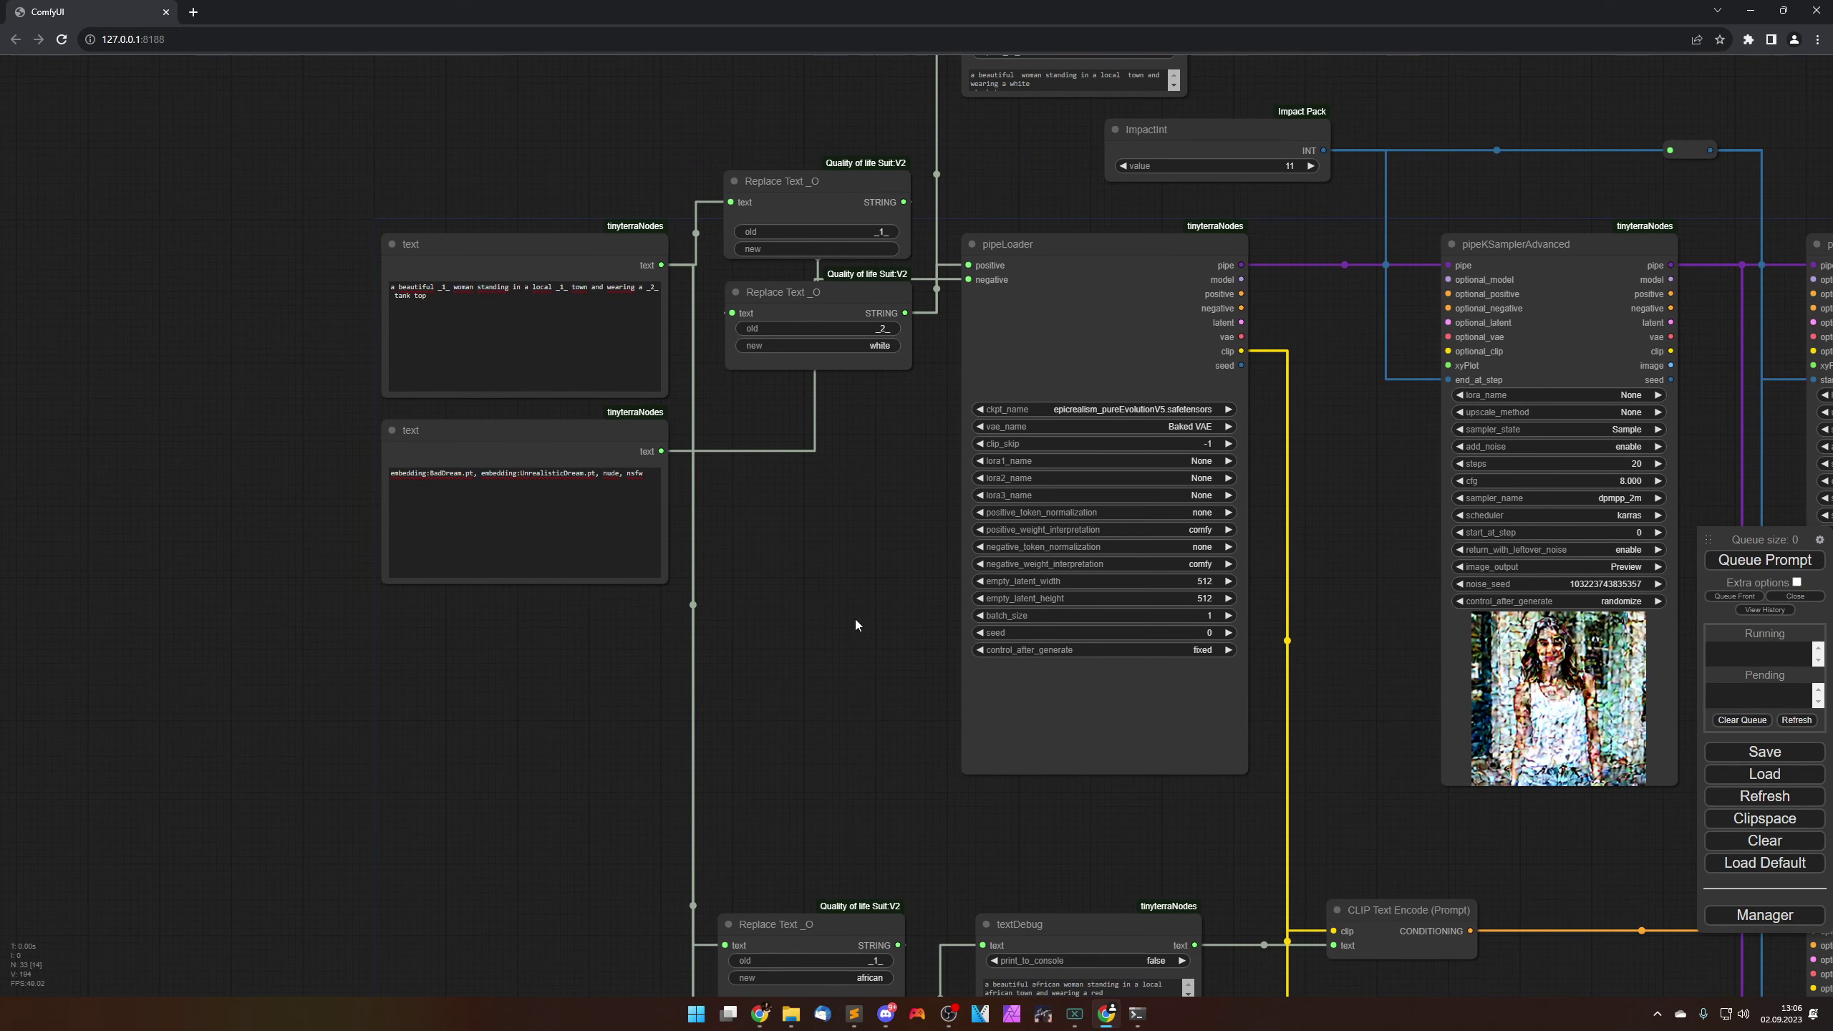
pyautogui.moveTo(855, 619); pyautogui.dragTo(802, 493)
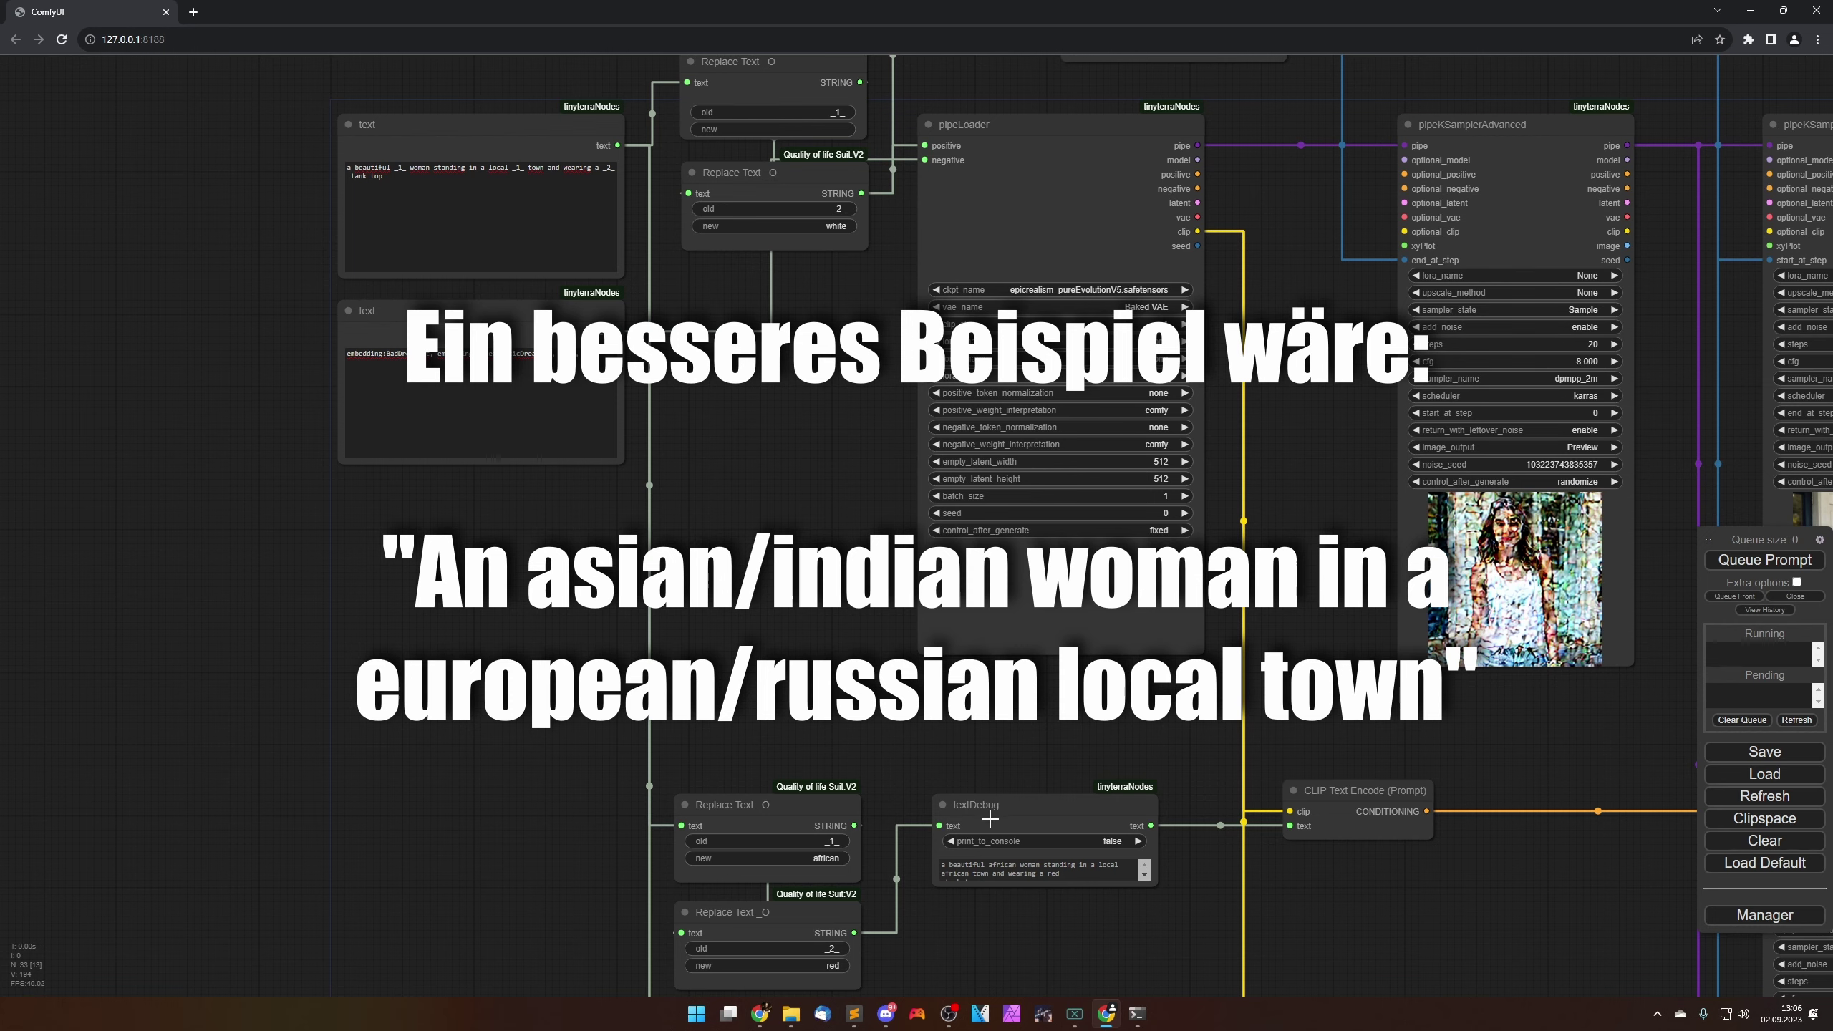
pyautogui.moveTo(985, 727); pyautogui.dragTo(808, 512)
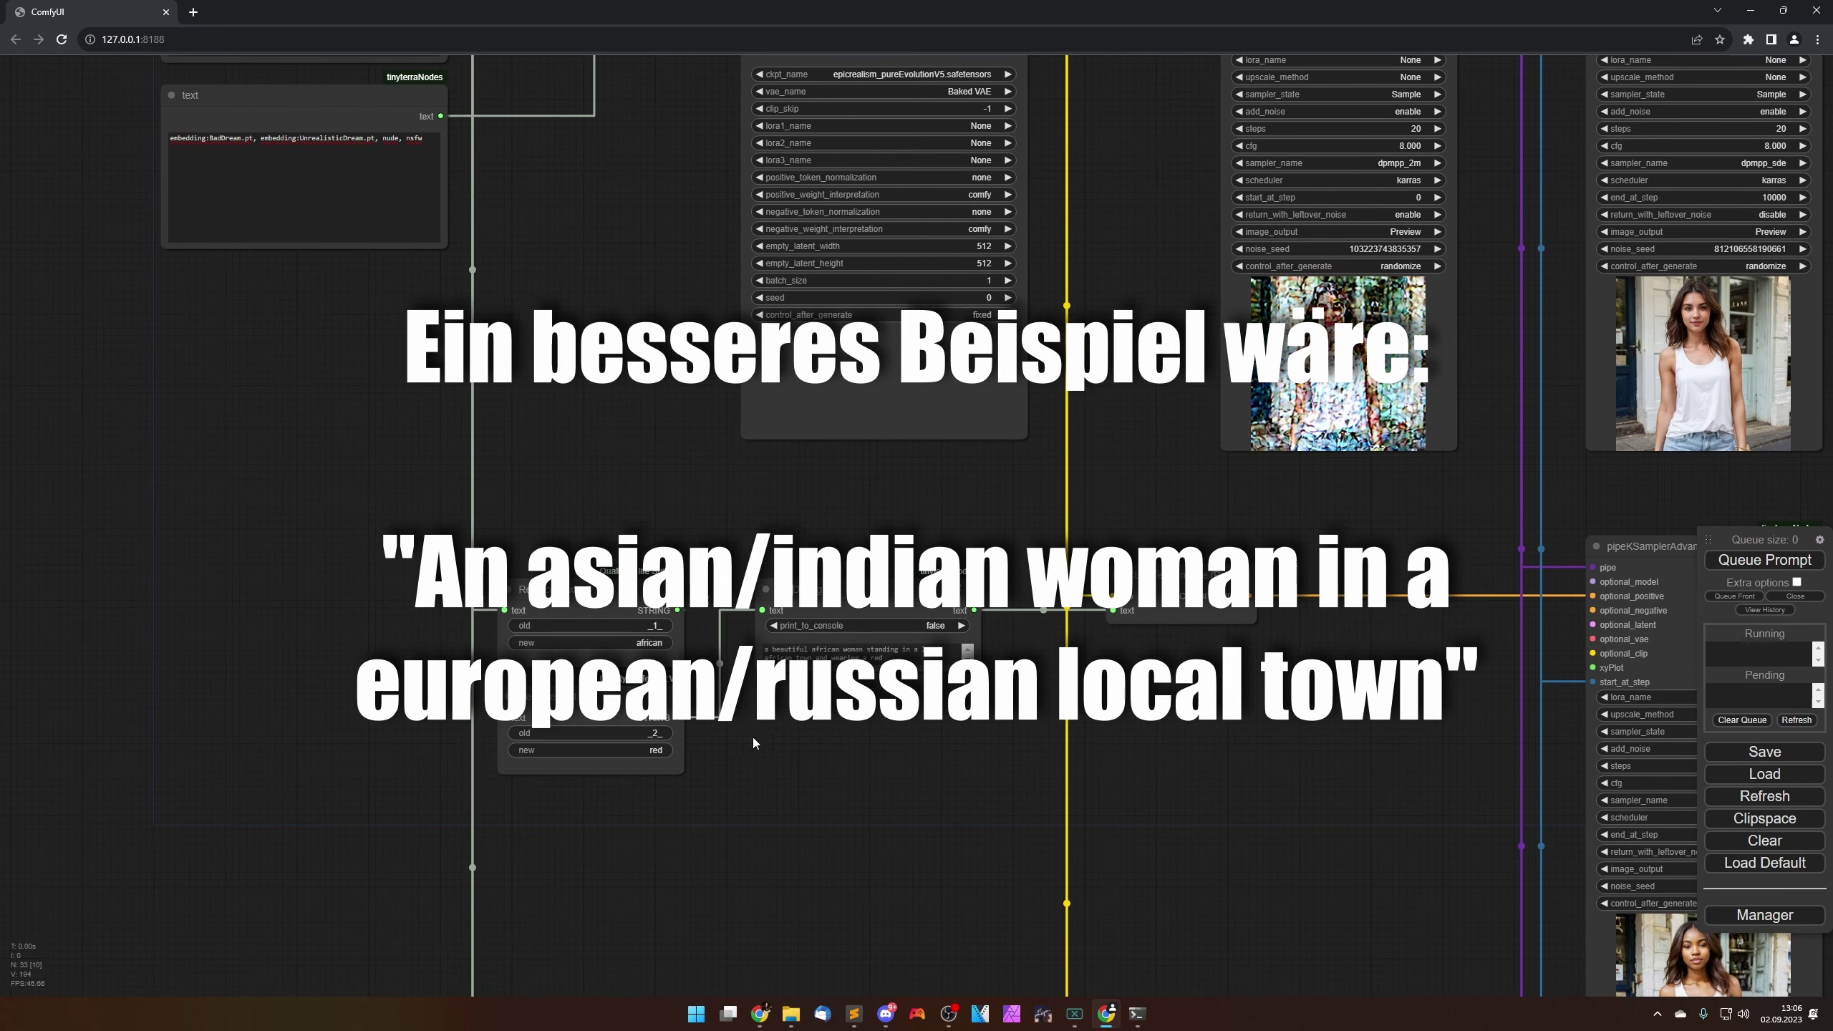
pyautogui.scroll(7, 835, 763)
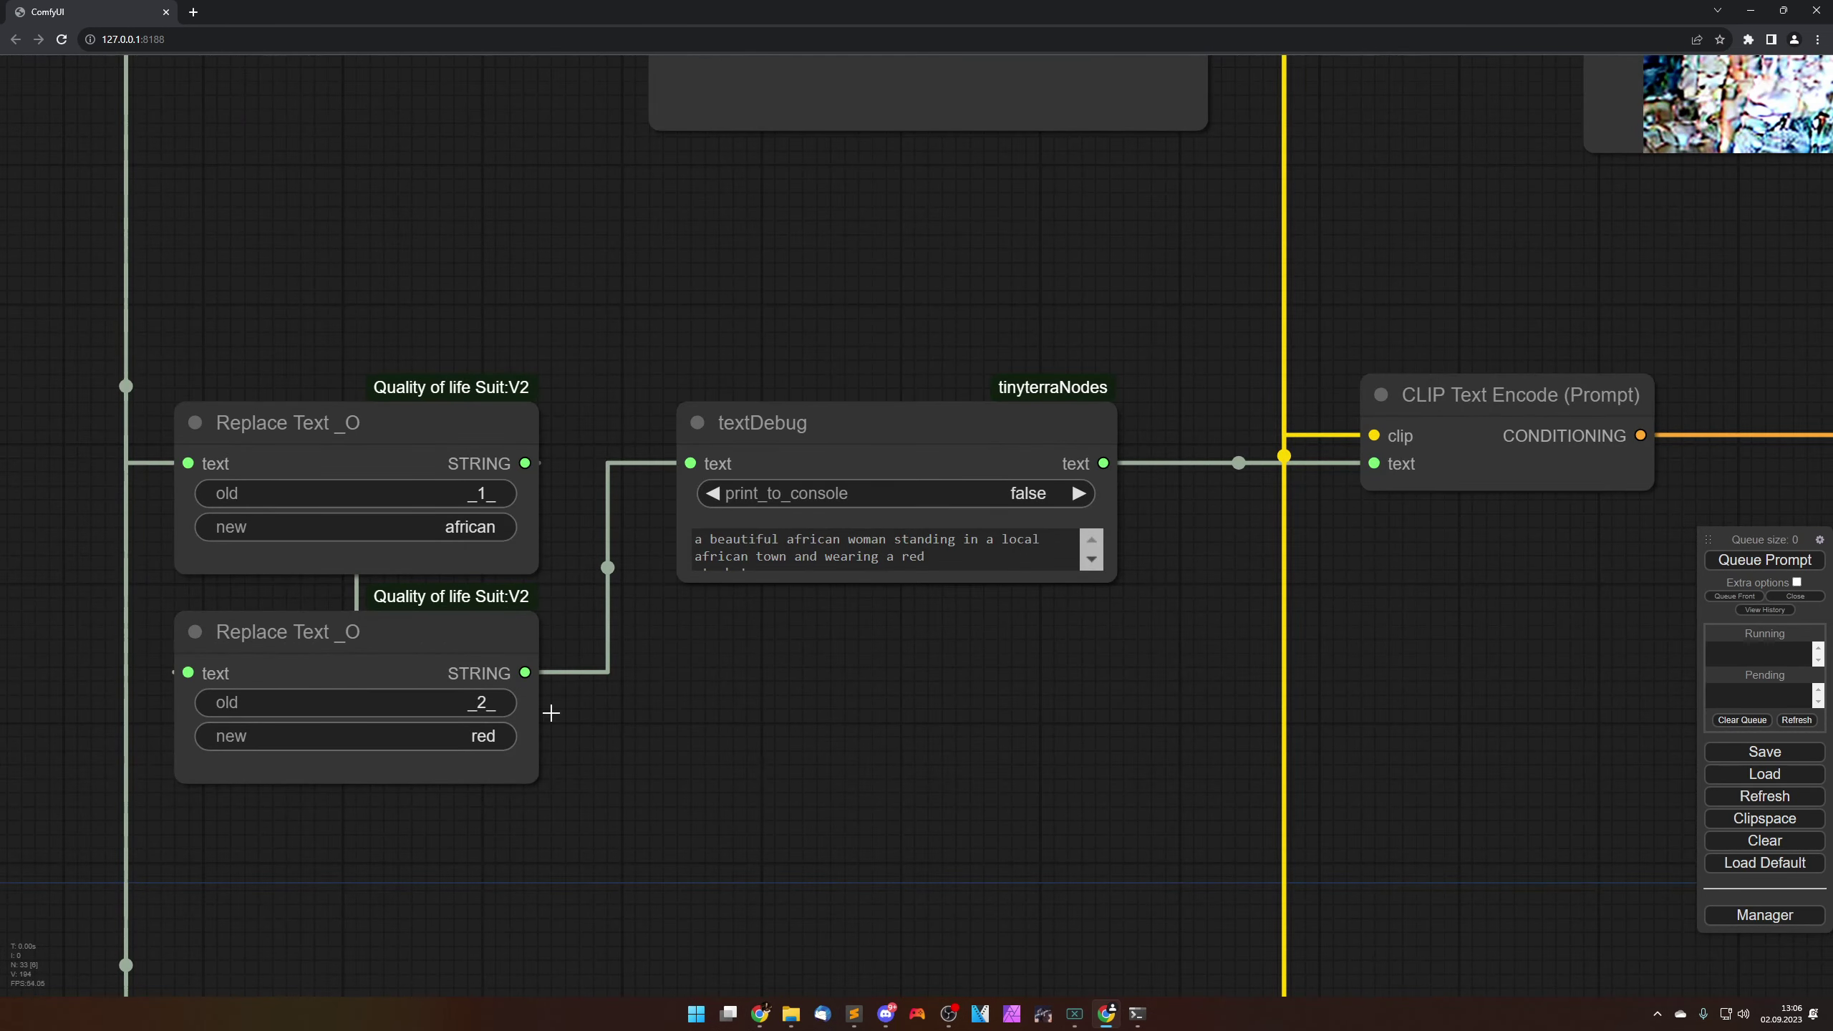
pyautogui.moveTo(910, 691); pyautogui.dragTo(888, 718)
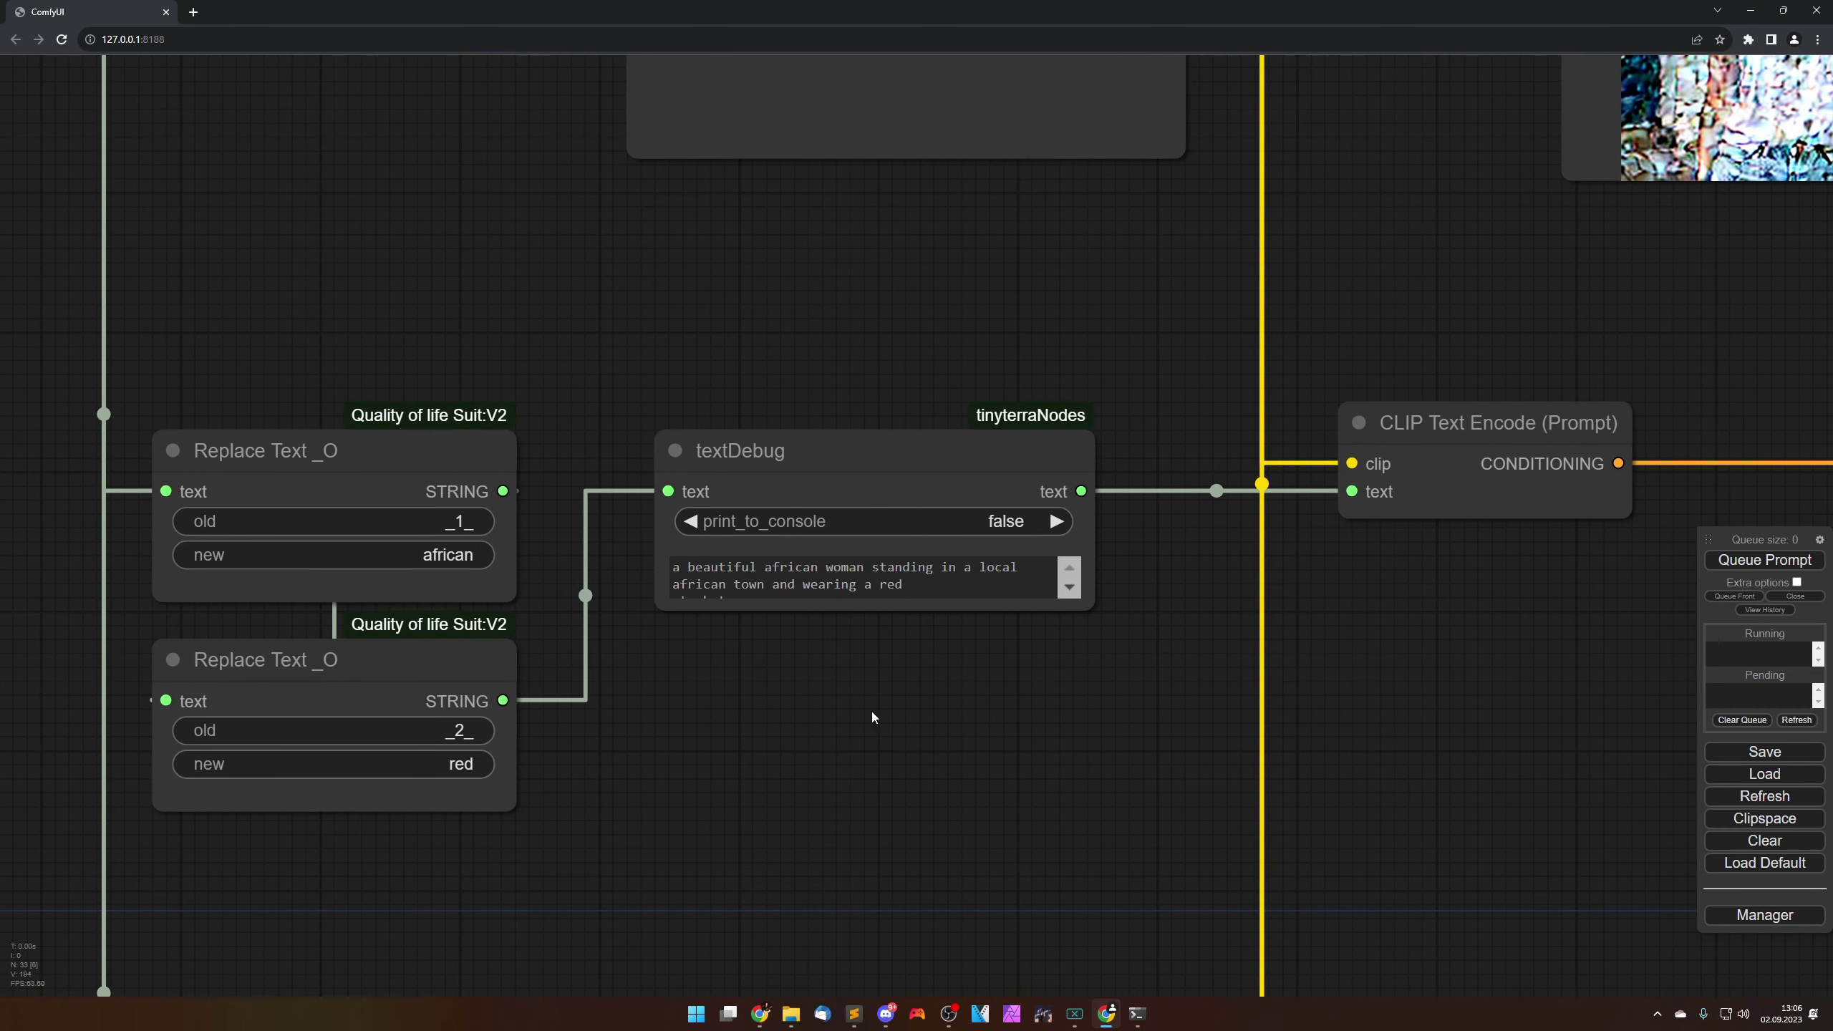
pyautogui.scroll(8, 865, 709)
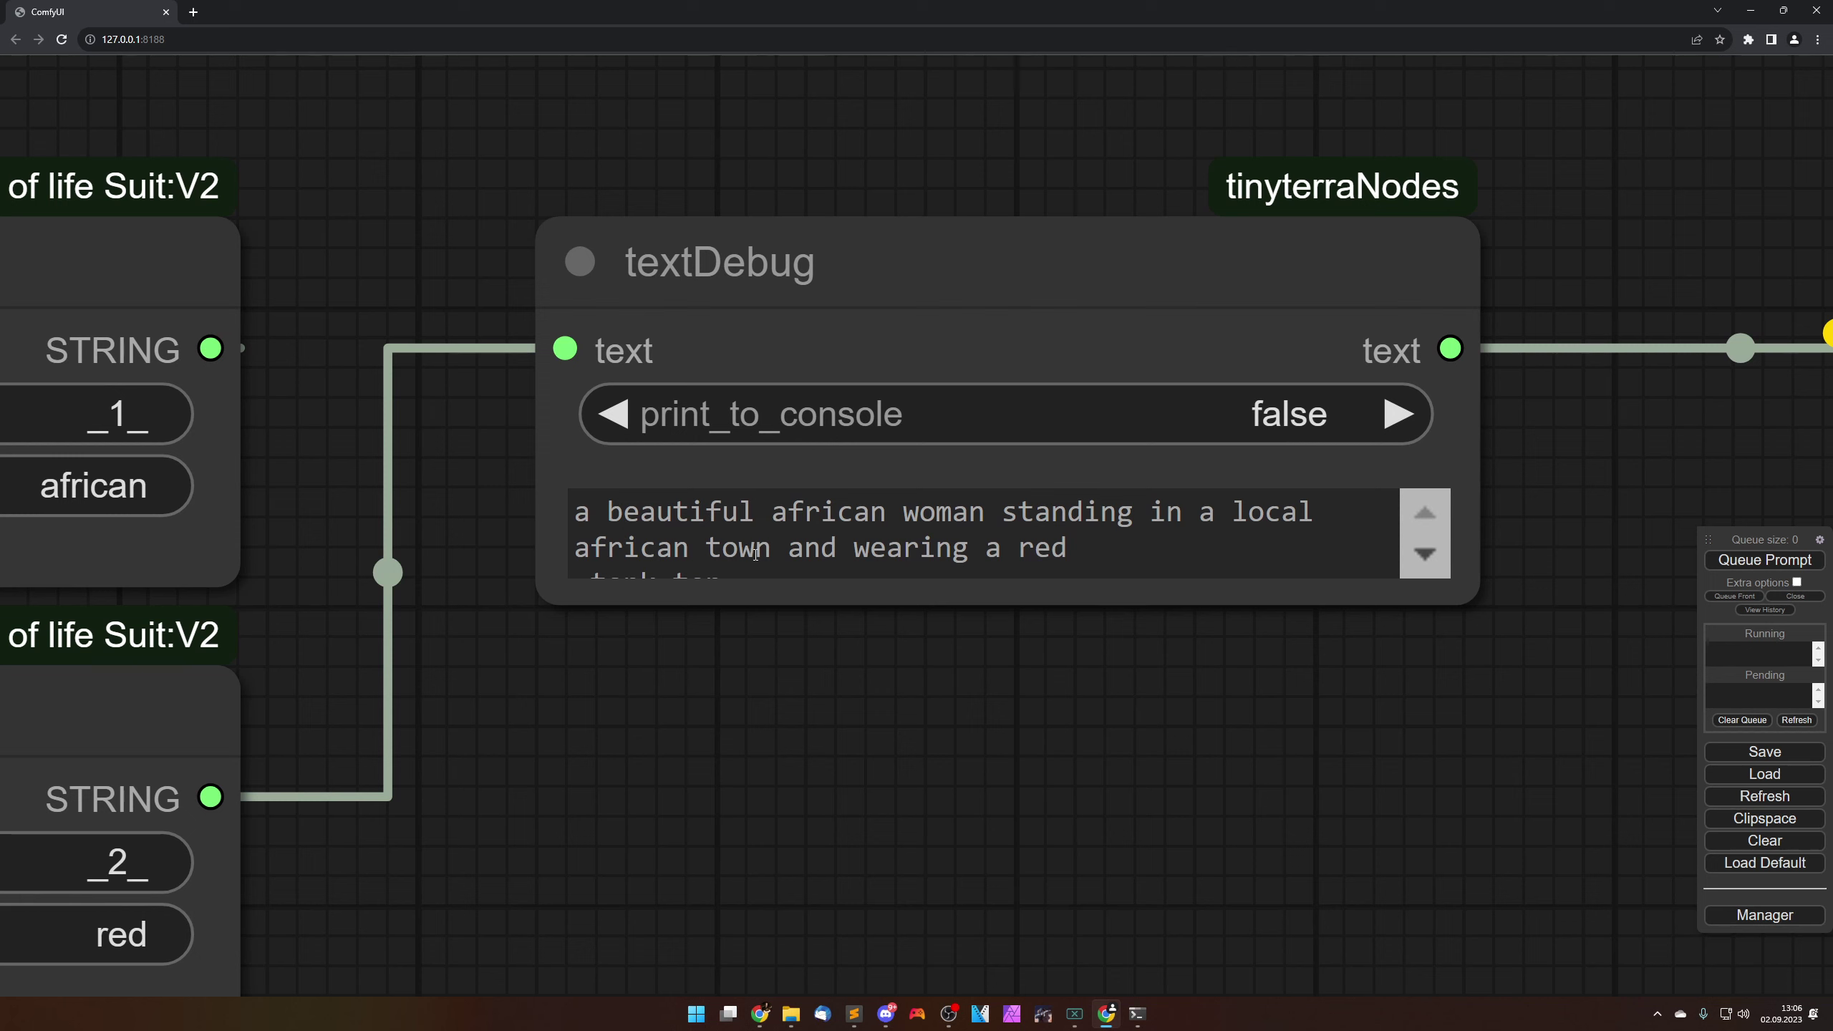
pyautogui.click(1412, 564)
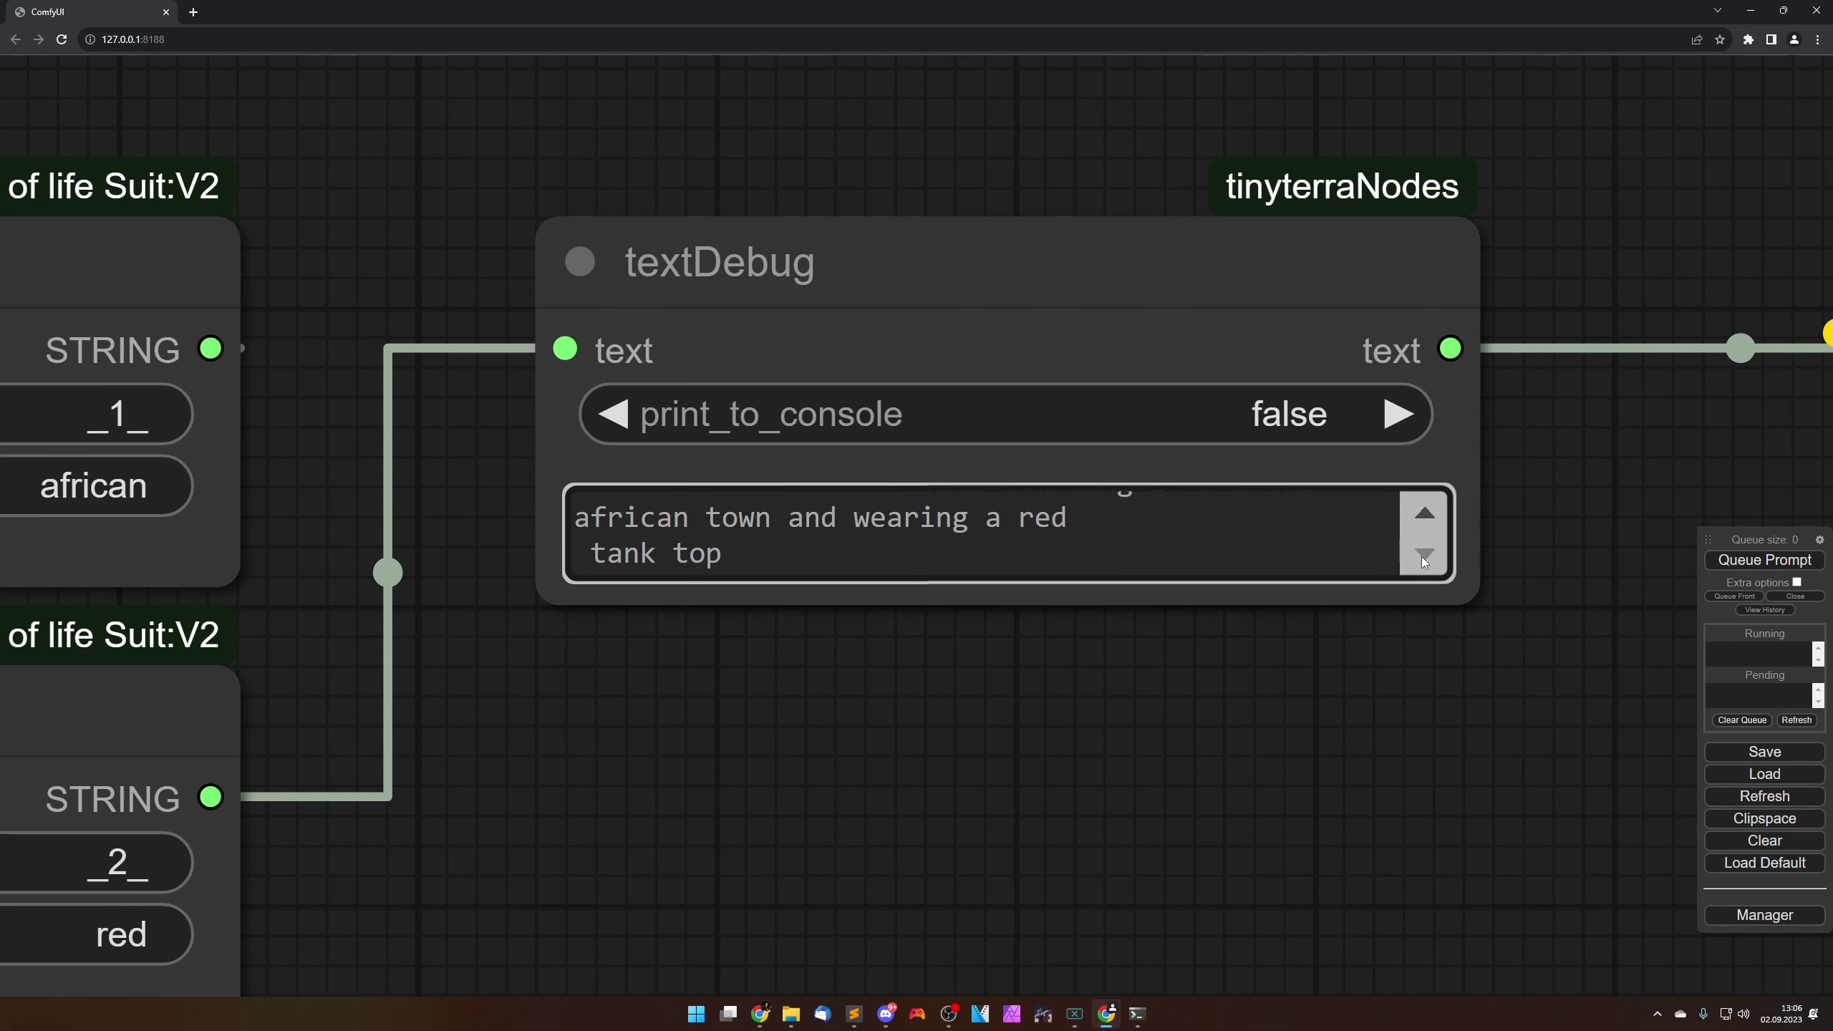
pyautogui.click(1423, 513)
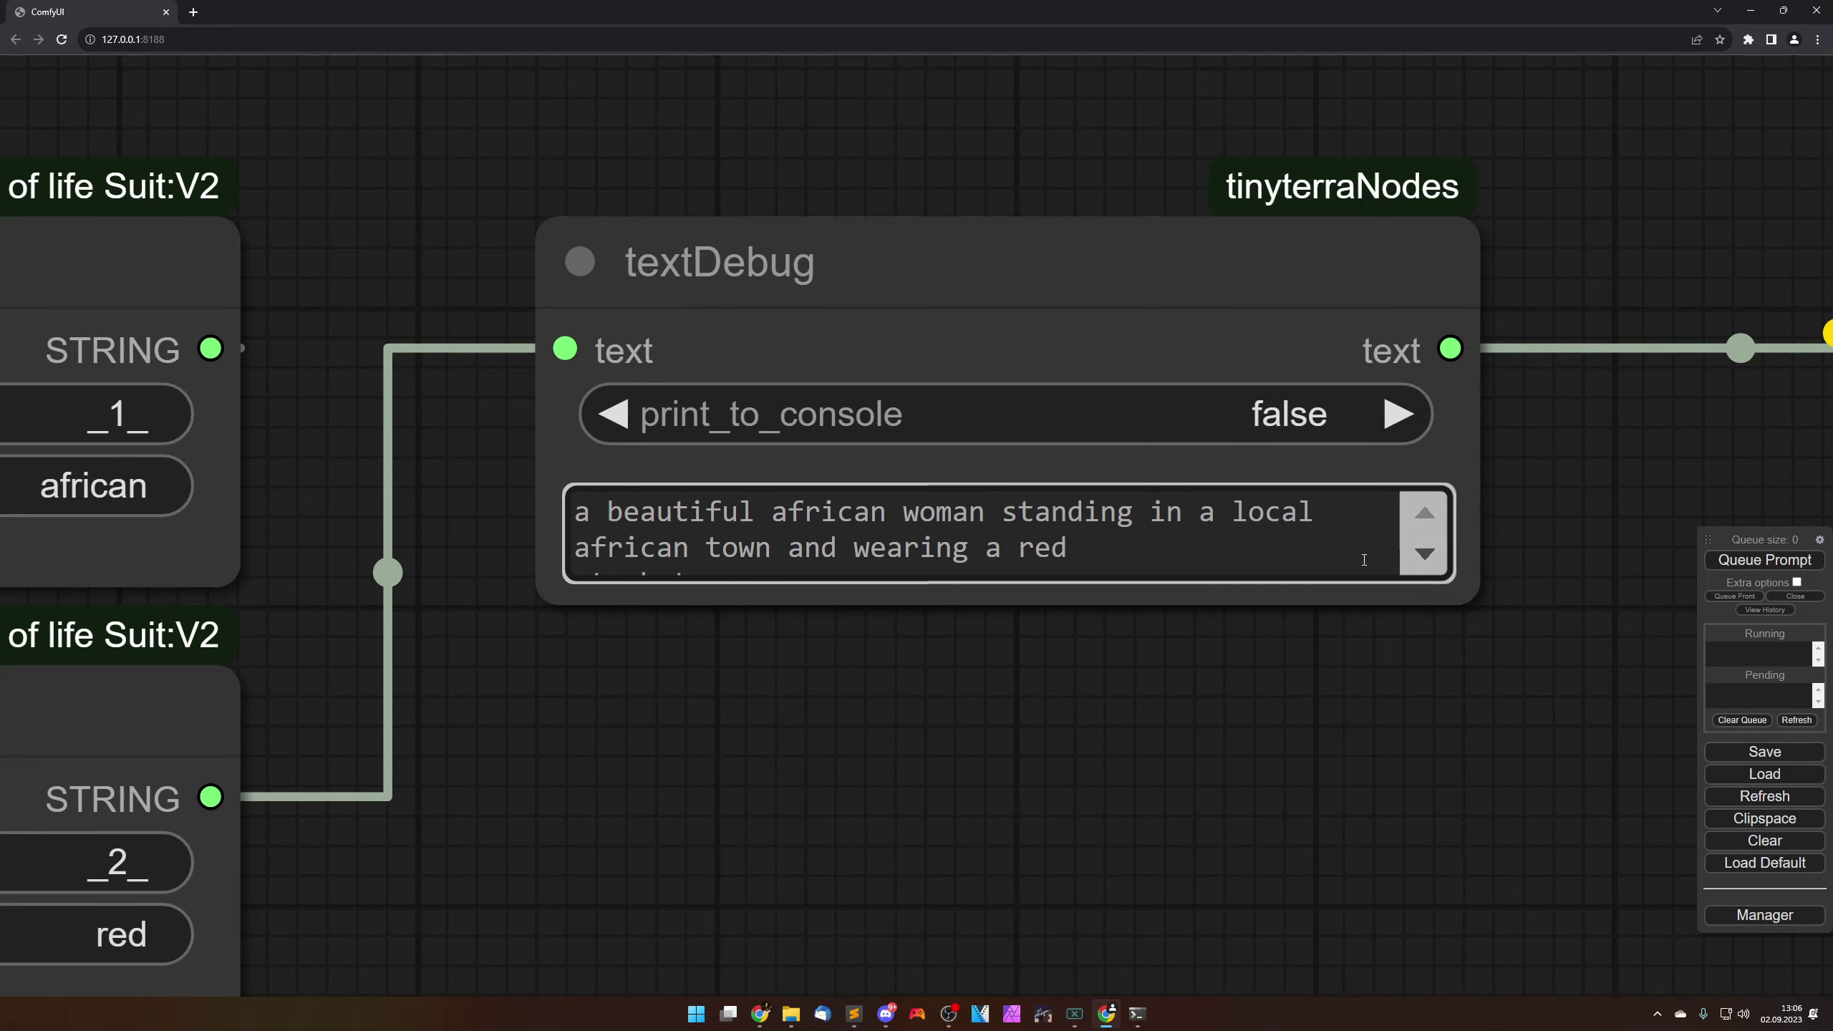
# Step: Set the ImpactInt value that controls the samplers' end and start steps to 6
pyautogui.scroll(-12, 1155, 744)
pyautogui.moveTo(1437, 483); pyautogui.dragTo(899, 690)
pyautogui.scroll(-5, 816, 682)
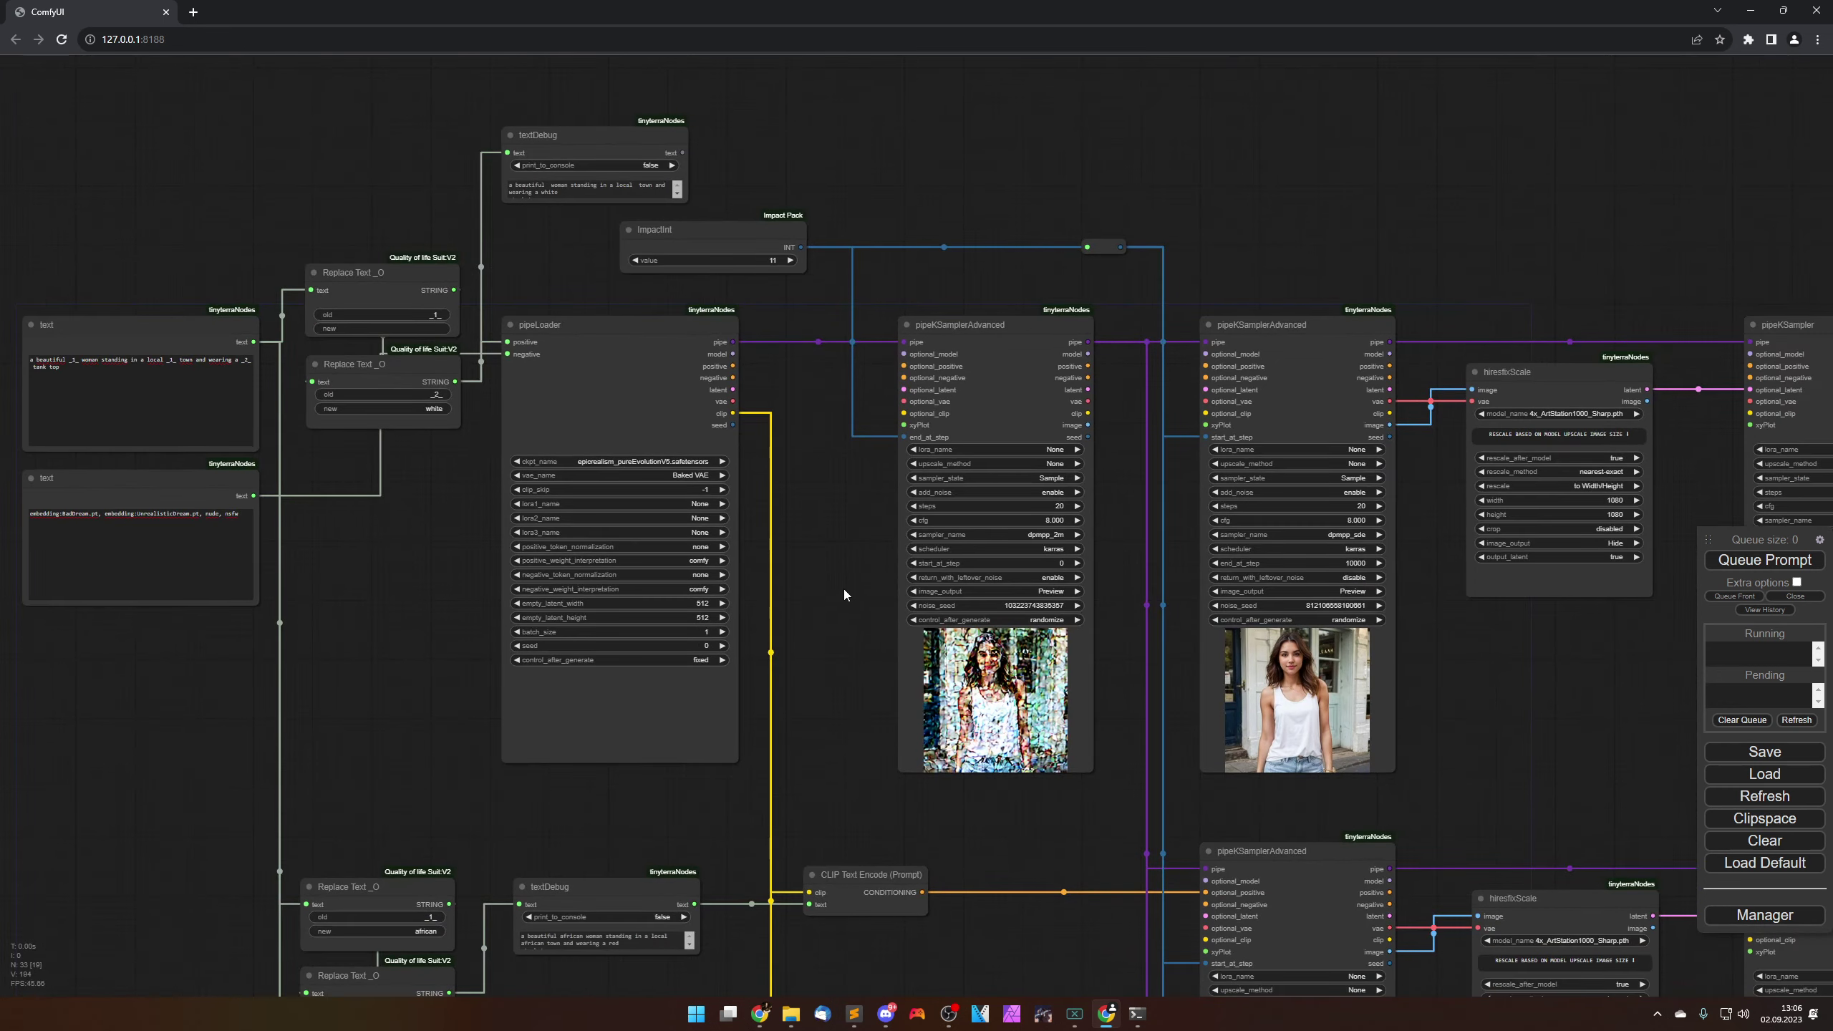
pyautogui.moveTo(843, 590); pyautogui.dragTo(800, 604)
pyautogui.scroll(7, 643, 368)
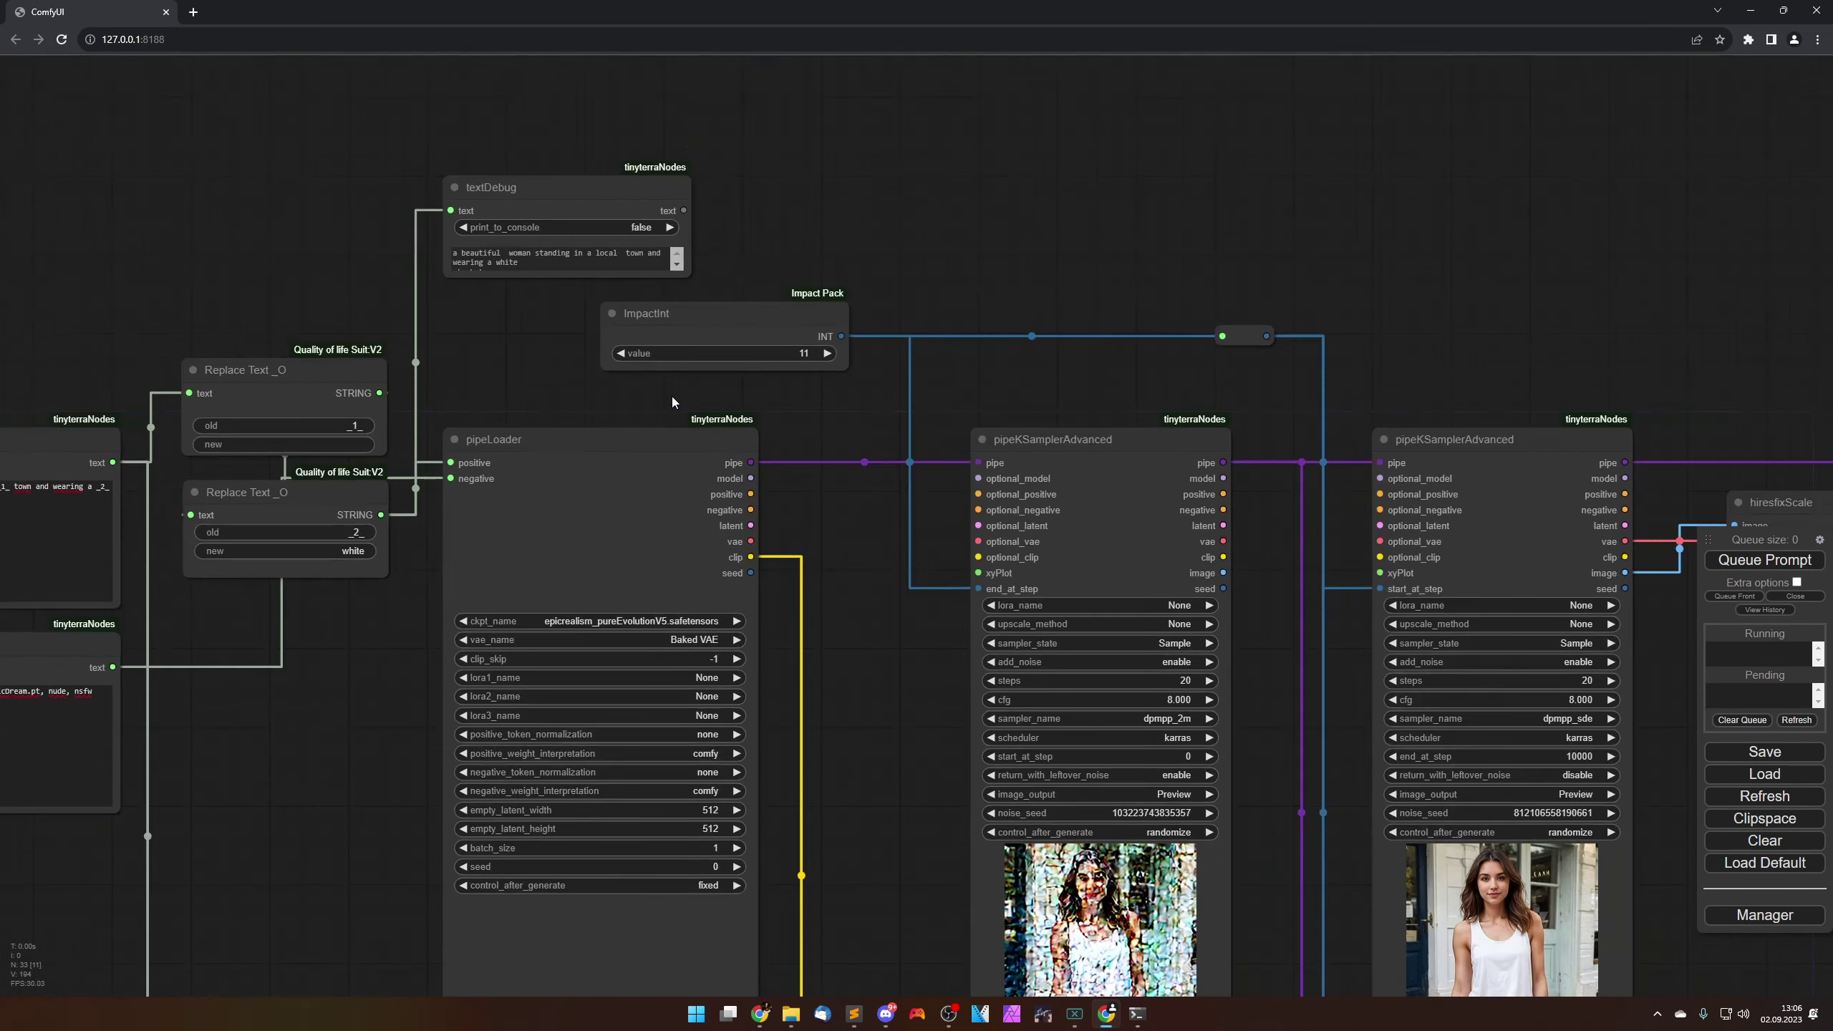
pyautogui.click(639, 336)
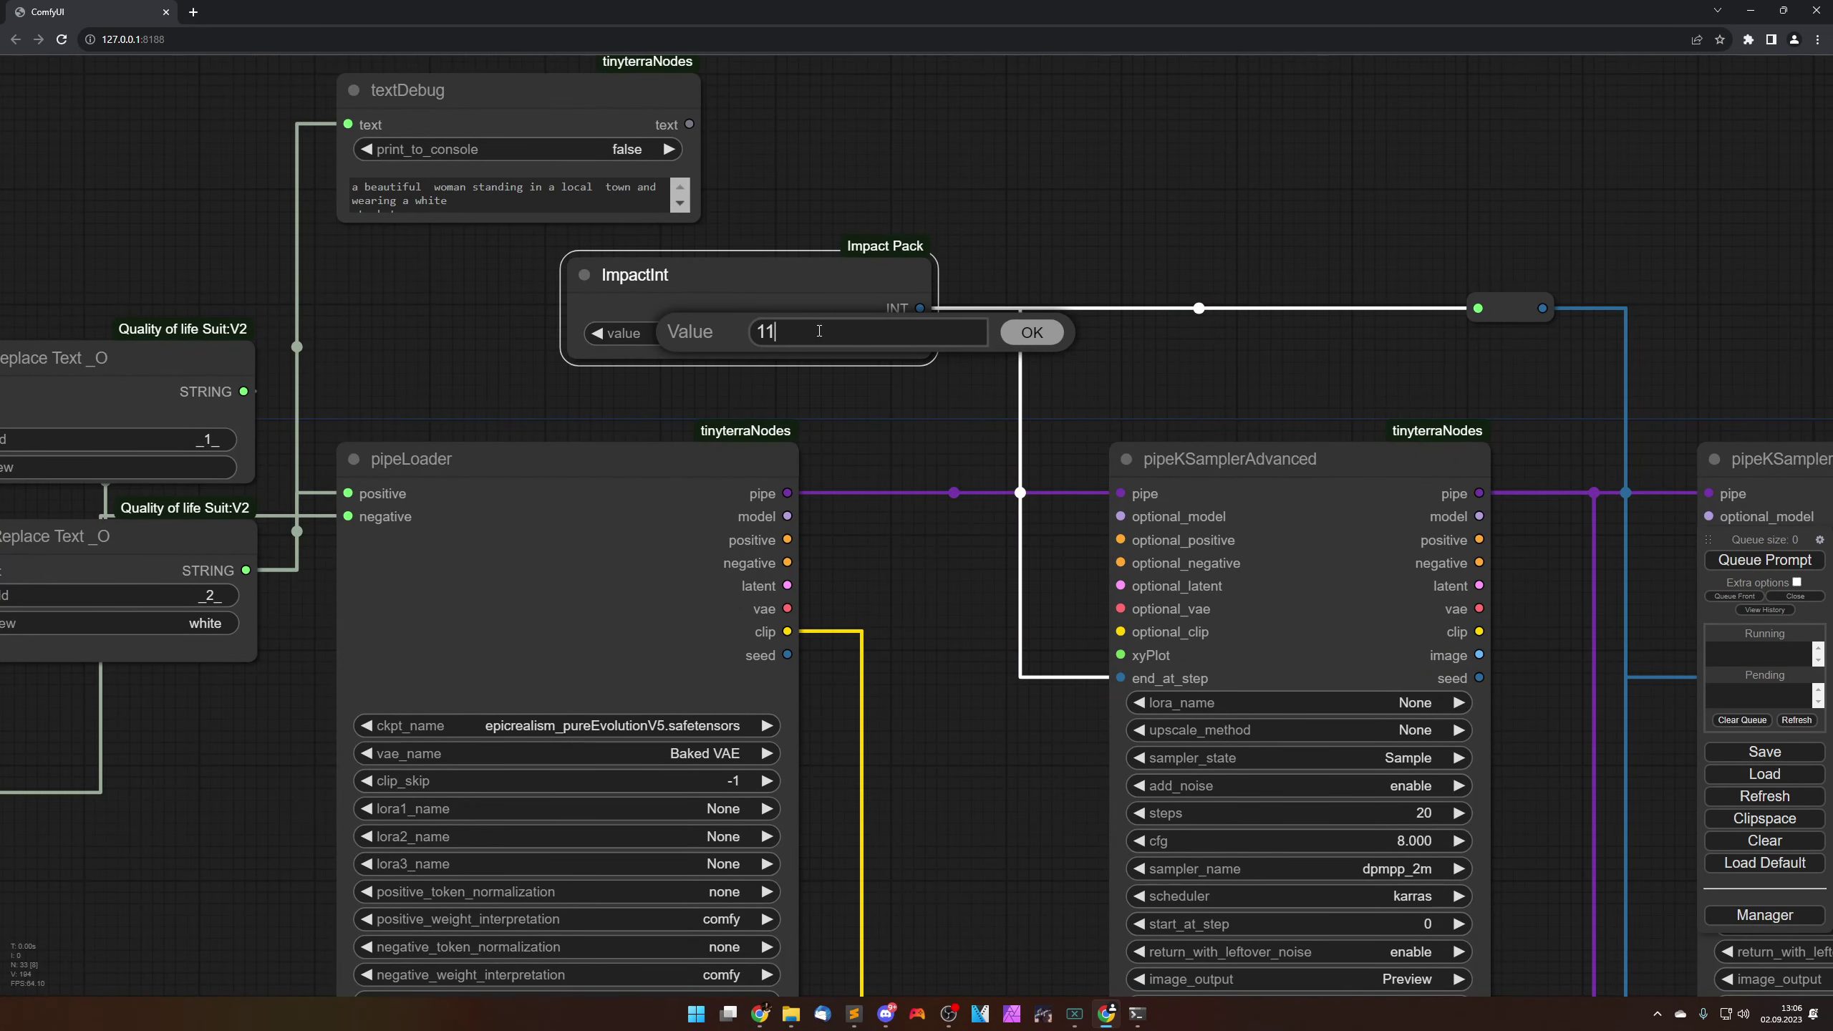
pyautogui.hotkey('ctrl', 'a')
pyautogui.write('6')
pyautogui.press('Return')
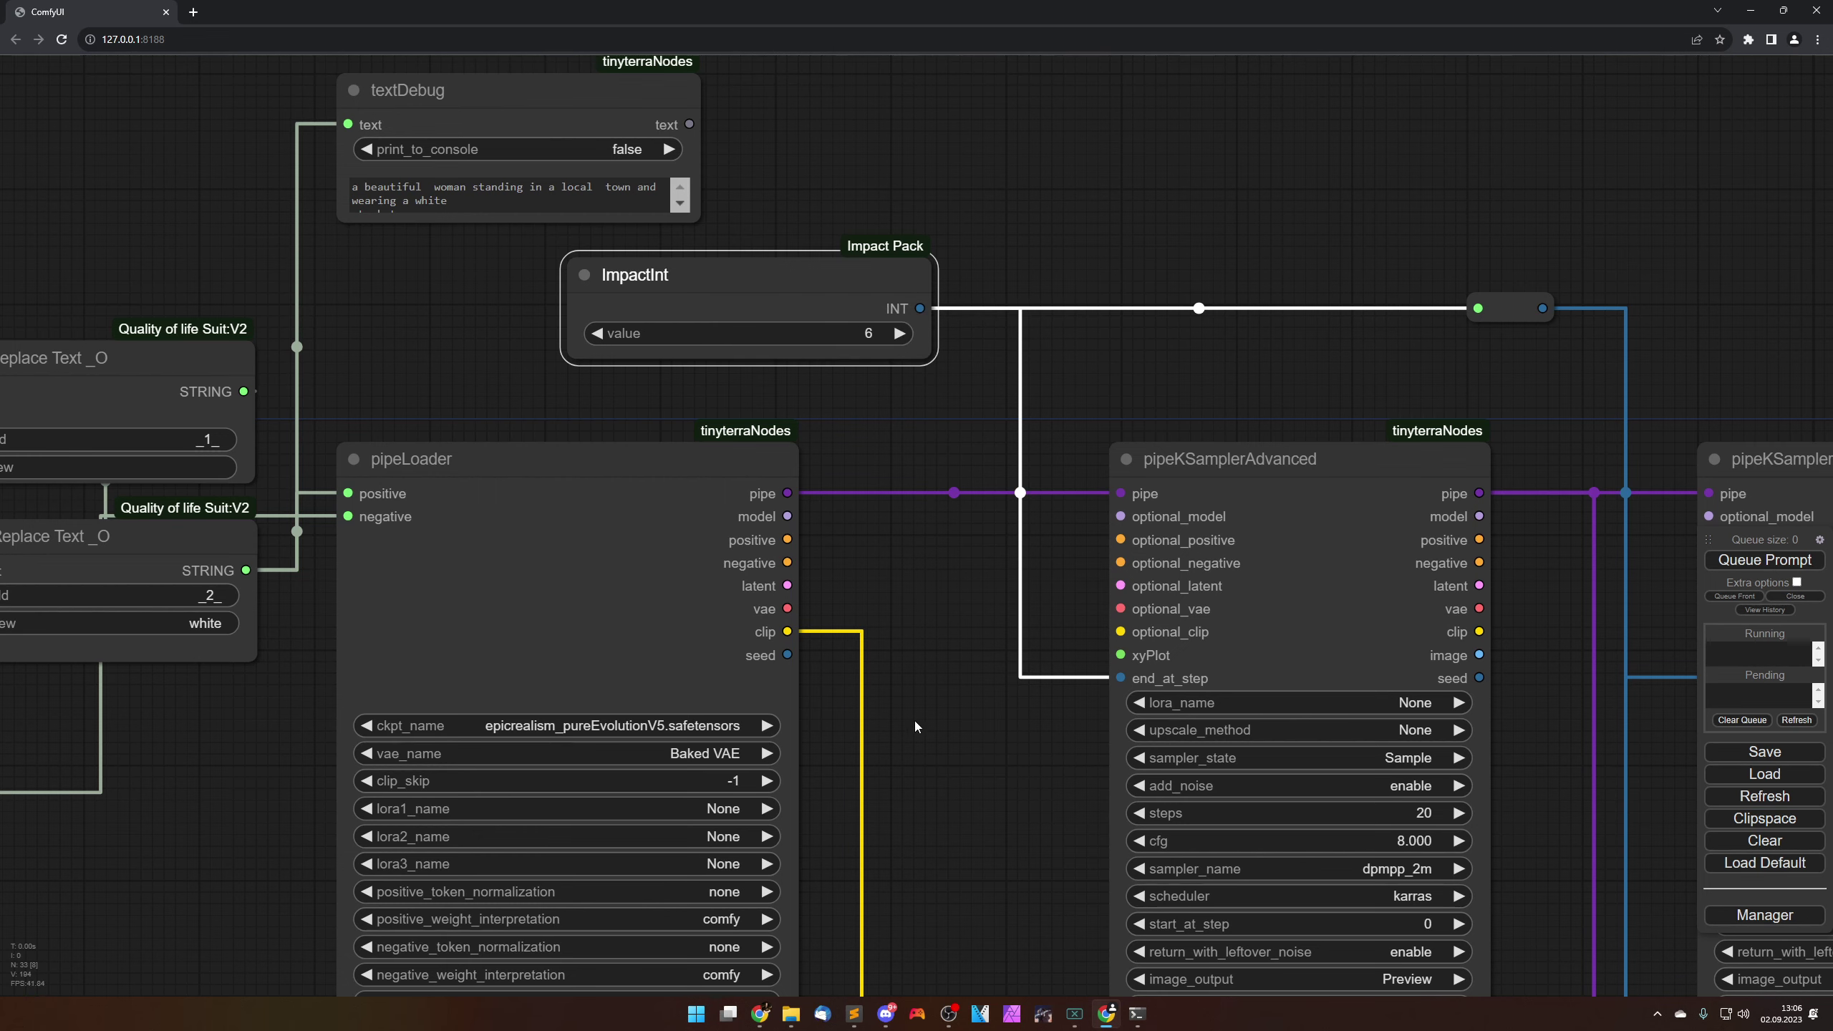
# Step: Queue the prompt to regenerate all rows with the new step split
pyautogui.scroll(-8, 914, 721)
pyautogui.scroll(3, 998, 854)
pyautogui.click(1727, 557)
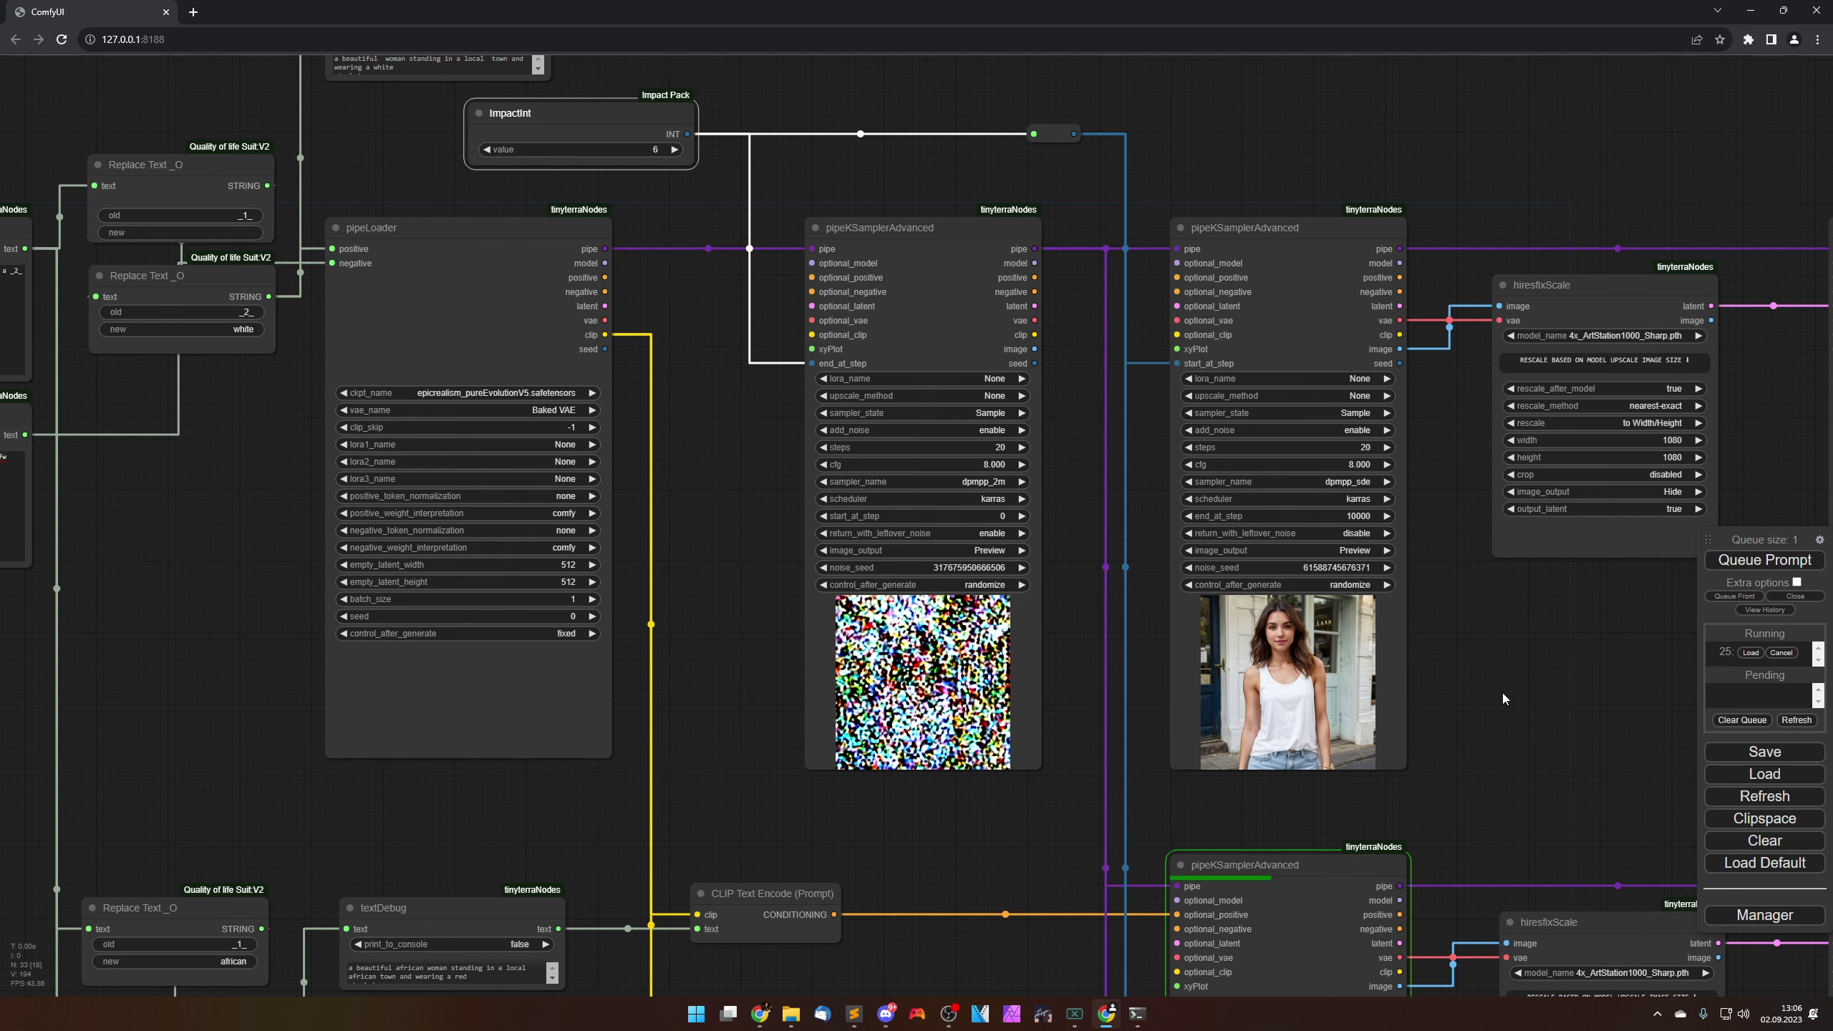
# Step: Examine the new second-row images for background and top colour, and compare the first sampler's noise preview with the first-row results
pyautogui.moveTo(1501, 743); pyautogui.dragTo(1153, 326)
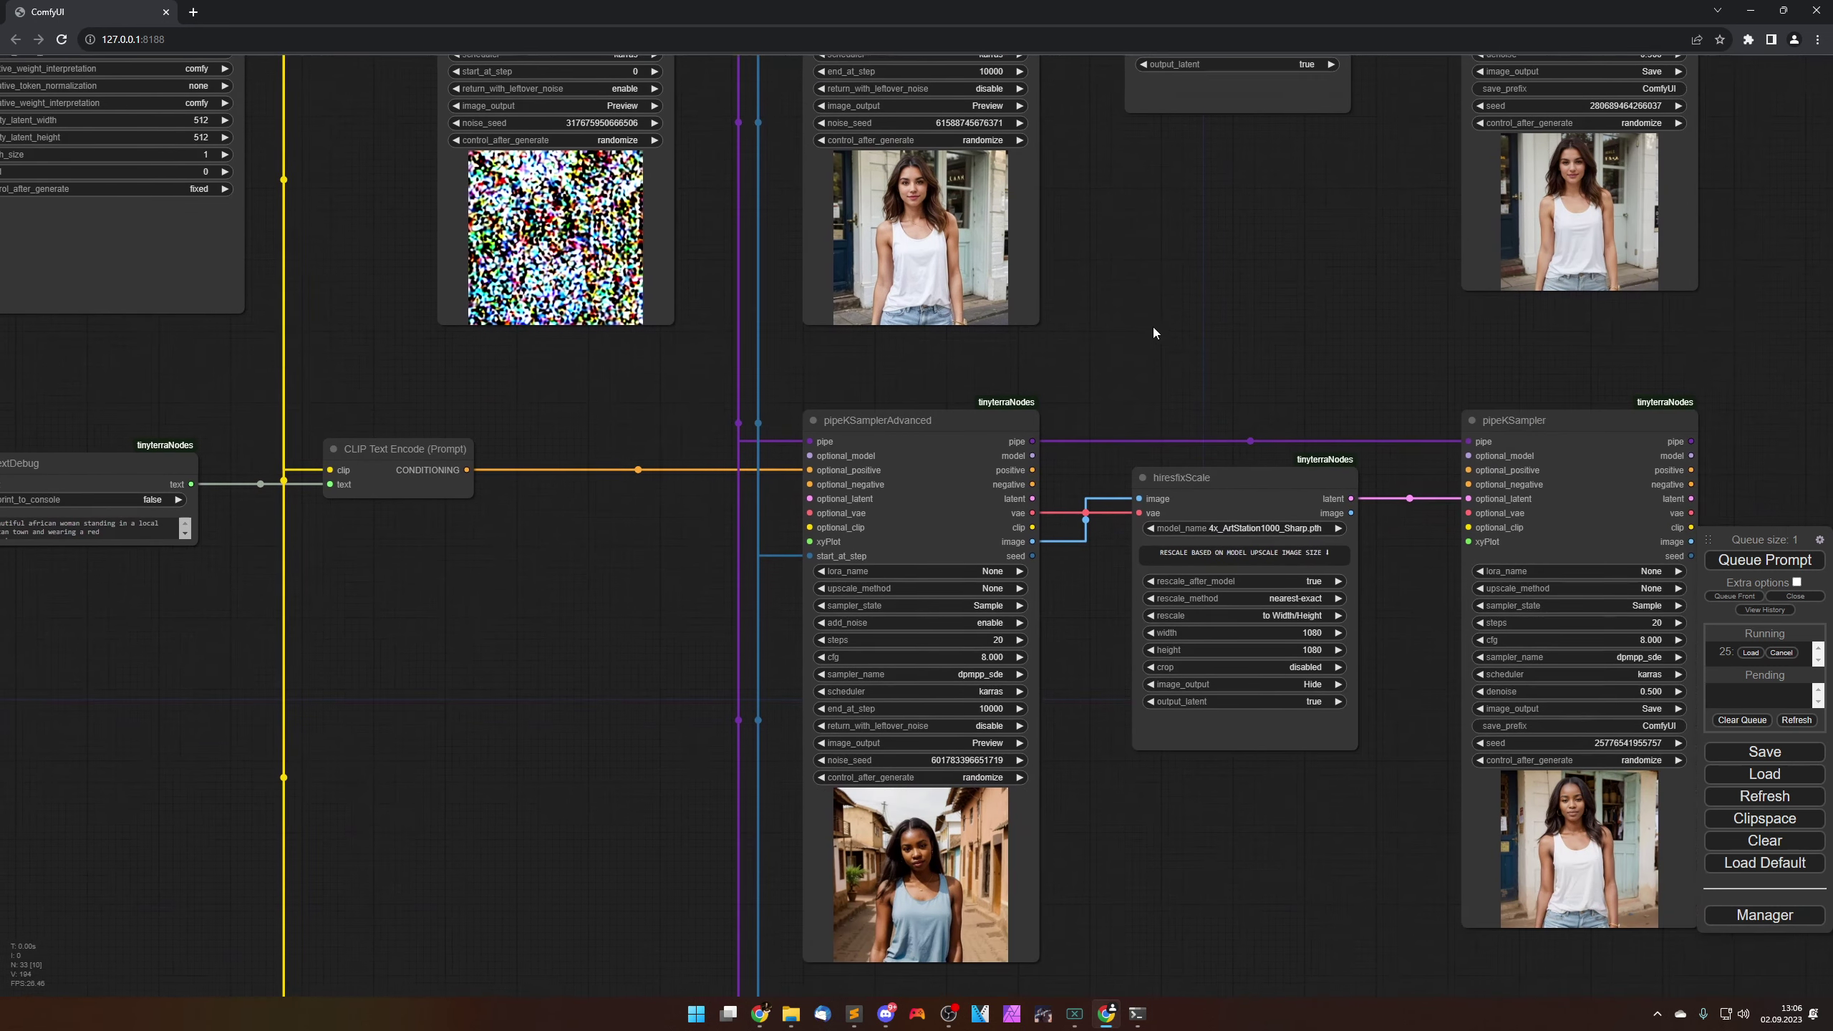
pyautogui.moveTo(1128, 777); pyautogui.dragTo(1359, 810)
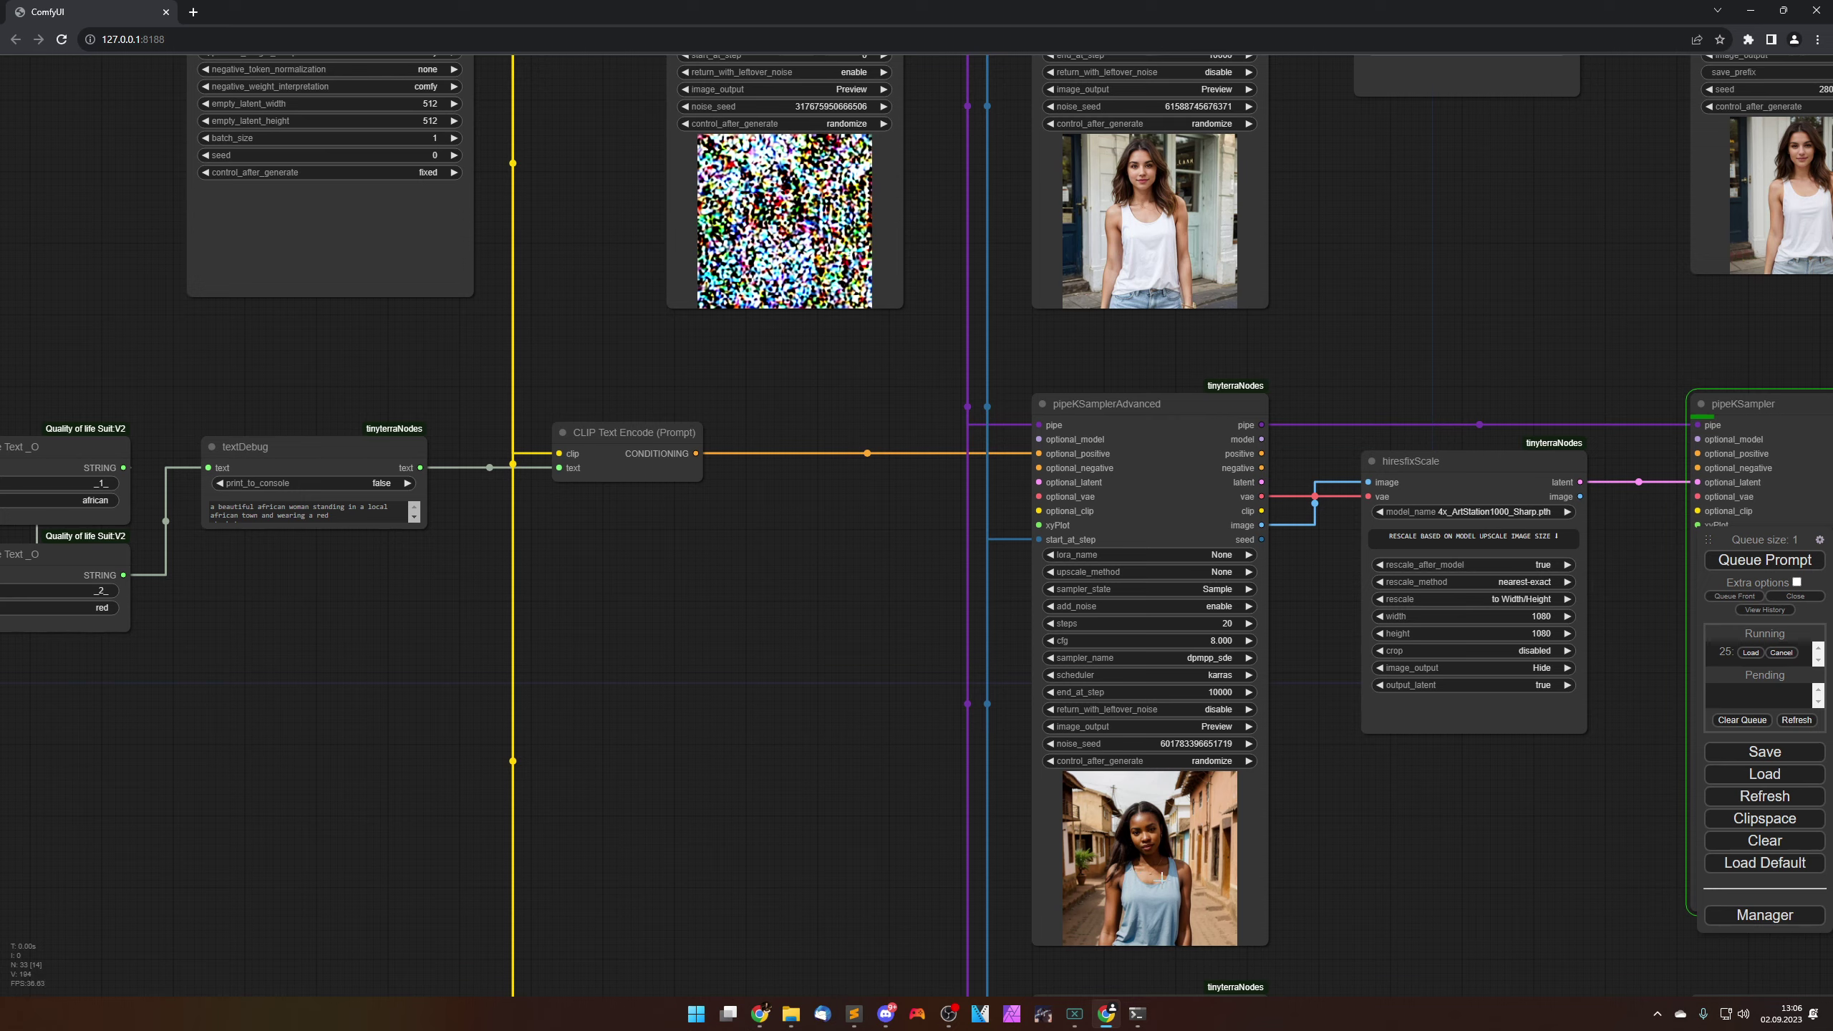
pyautogui.moveTo(1479, 856); pyautogui.dragTo(927, 803)
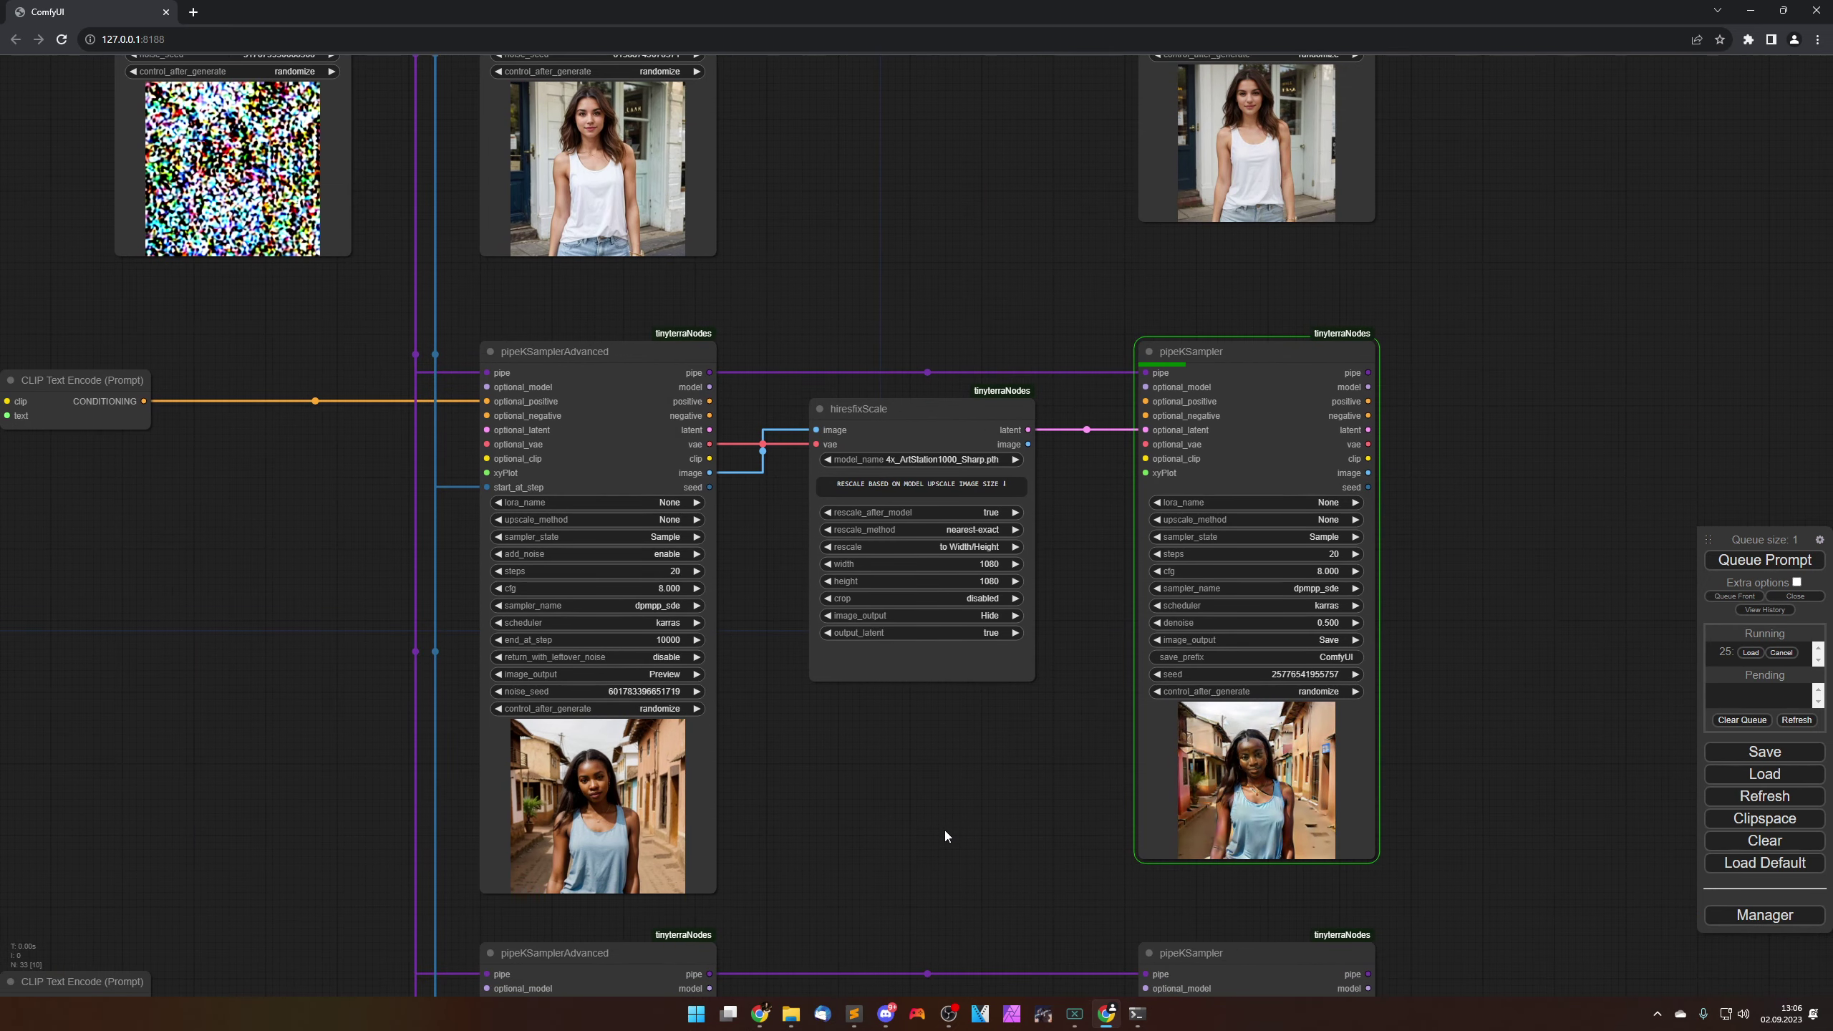
pyautogui.scroll(-1, 947, 830)
pyautogui.moveTo(974, 799); pyautogui.dragTo(982, 863)
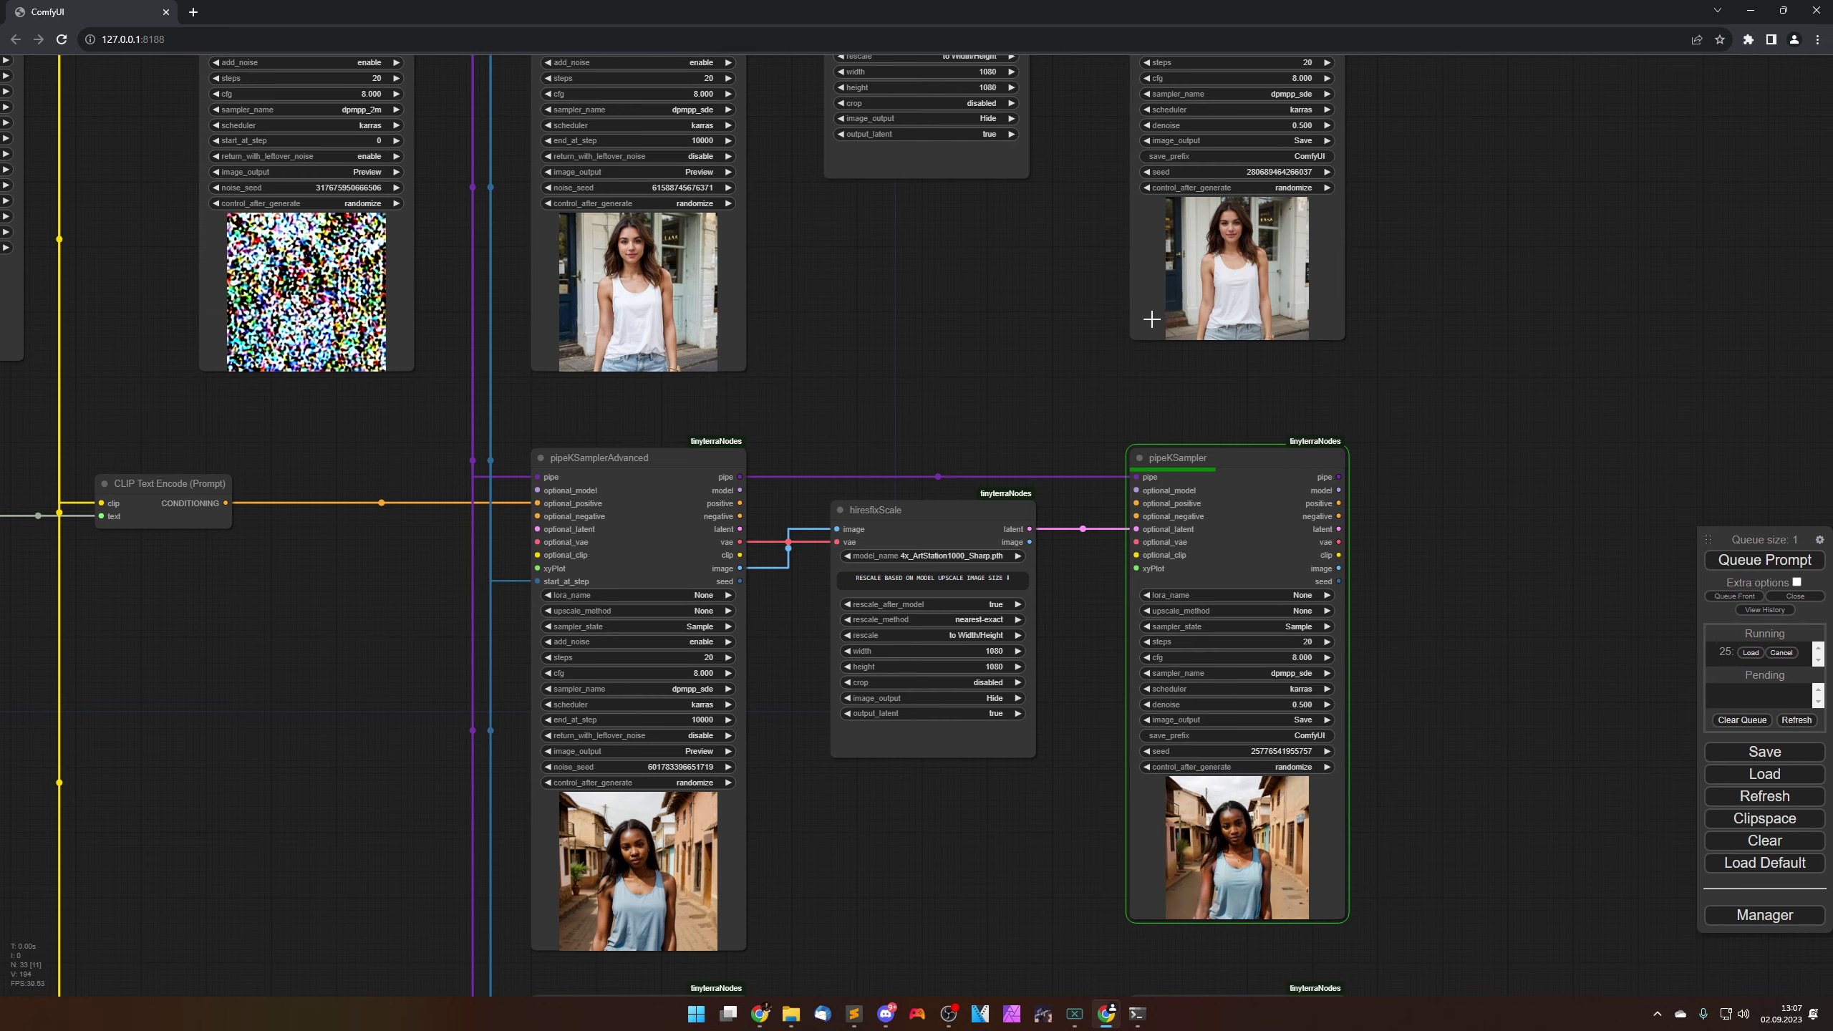
pyautogui.moveTo(492, 527); pyautogui.dragTo(799, 722)
pyautogui.scroll(6, 799, 721)
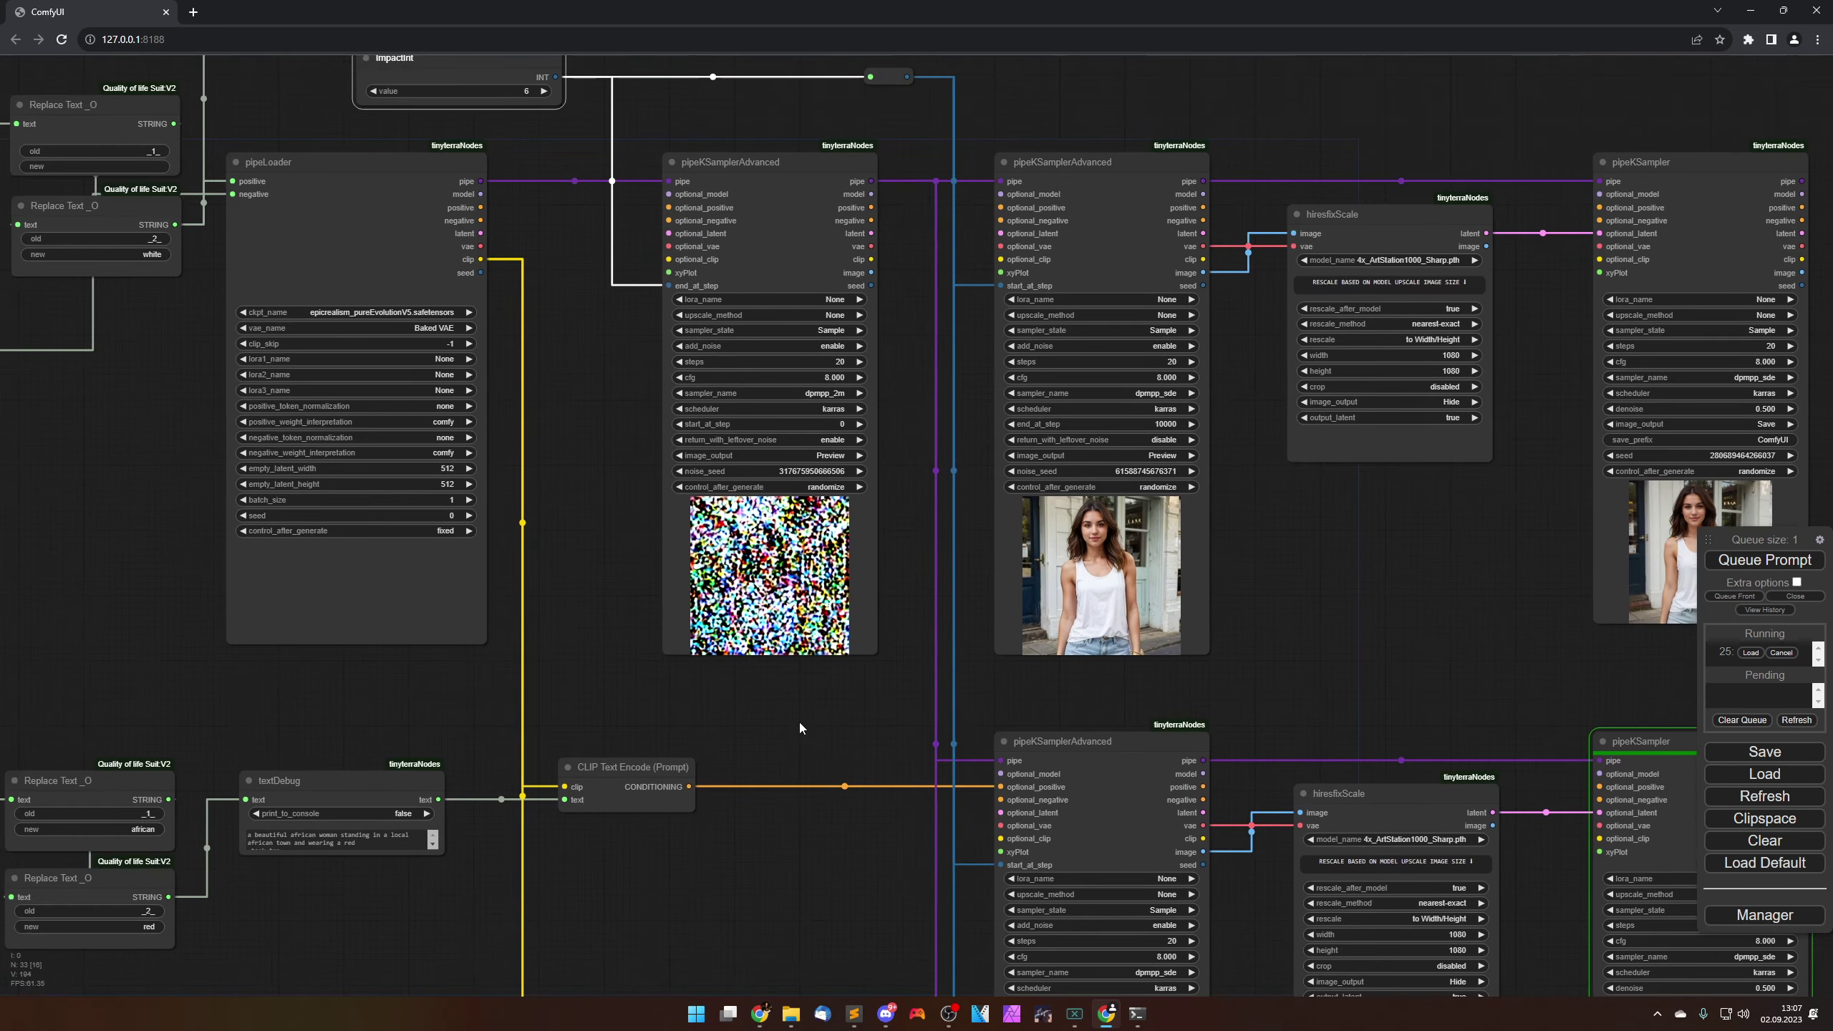
pyautogui.scroll(3, 793, 660)
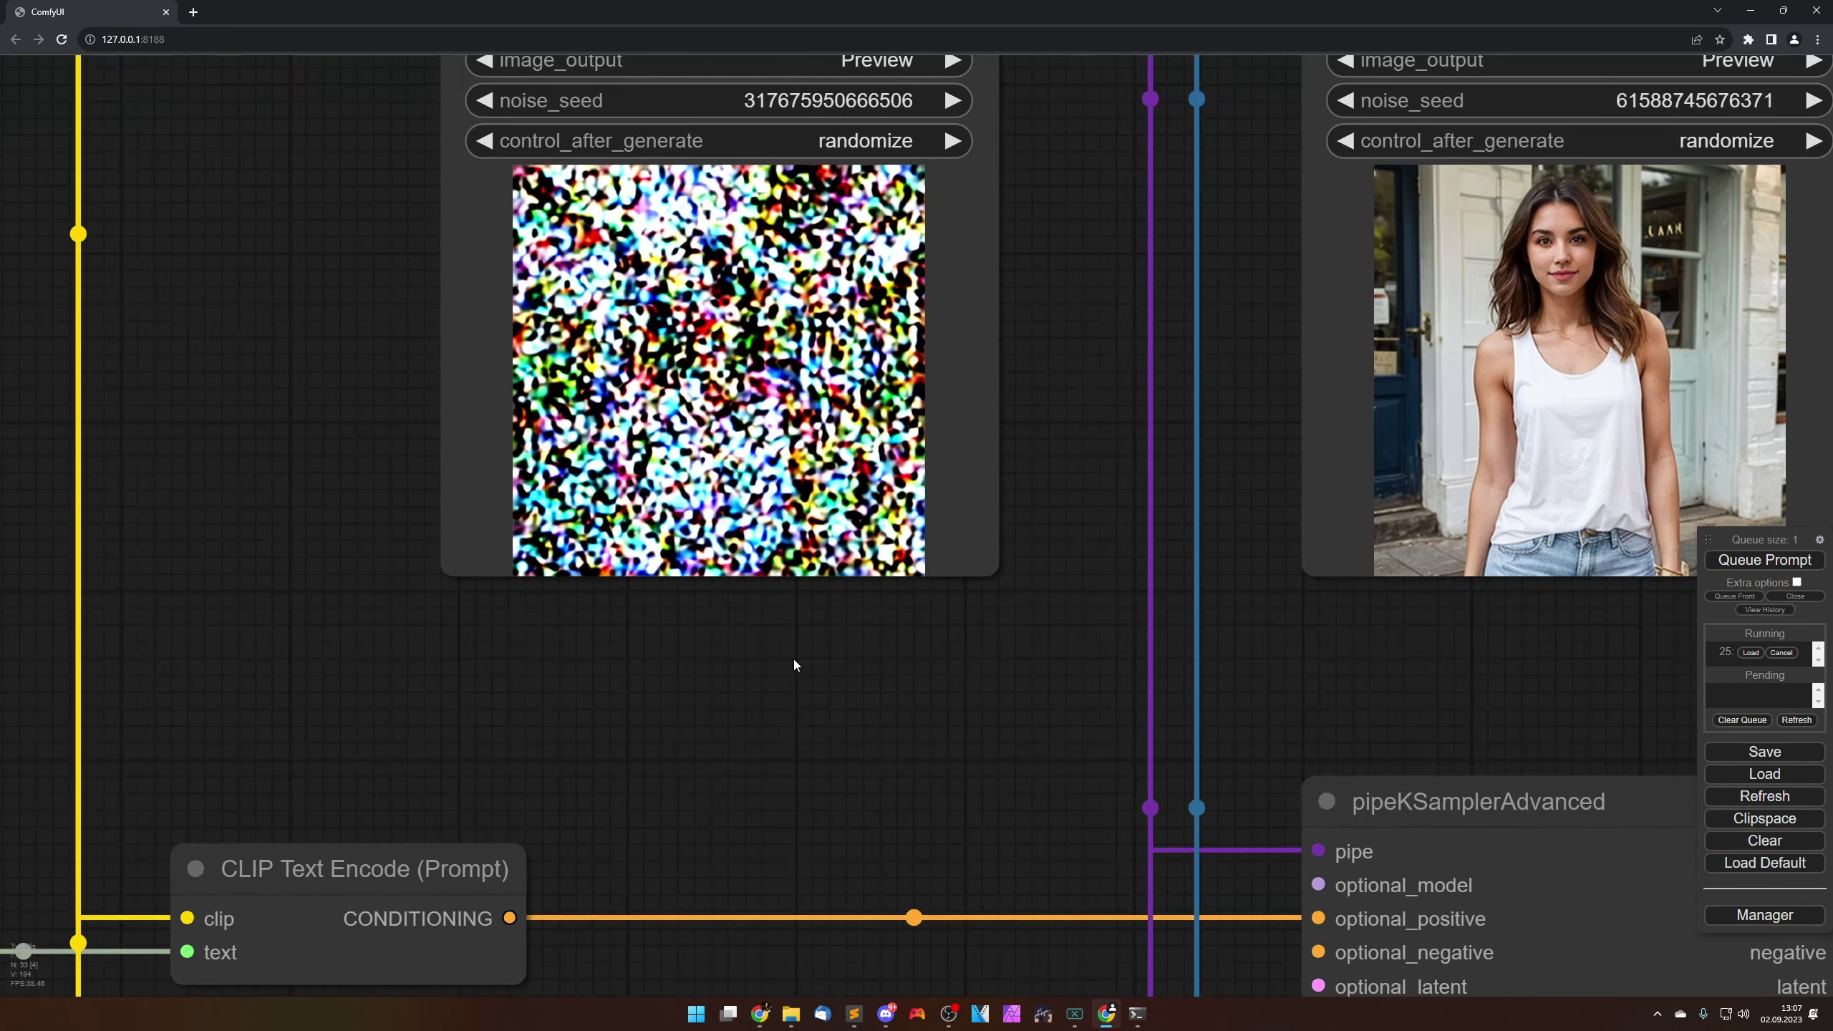
pyautogui.moveTo(793, 659); pyautogui.dragTo(902, 791)
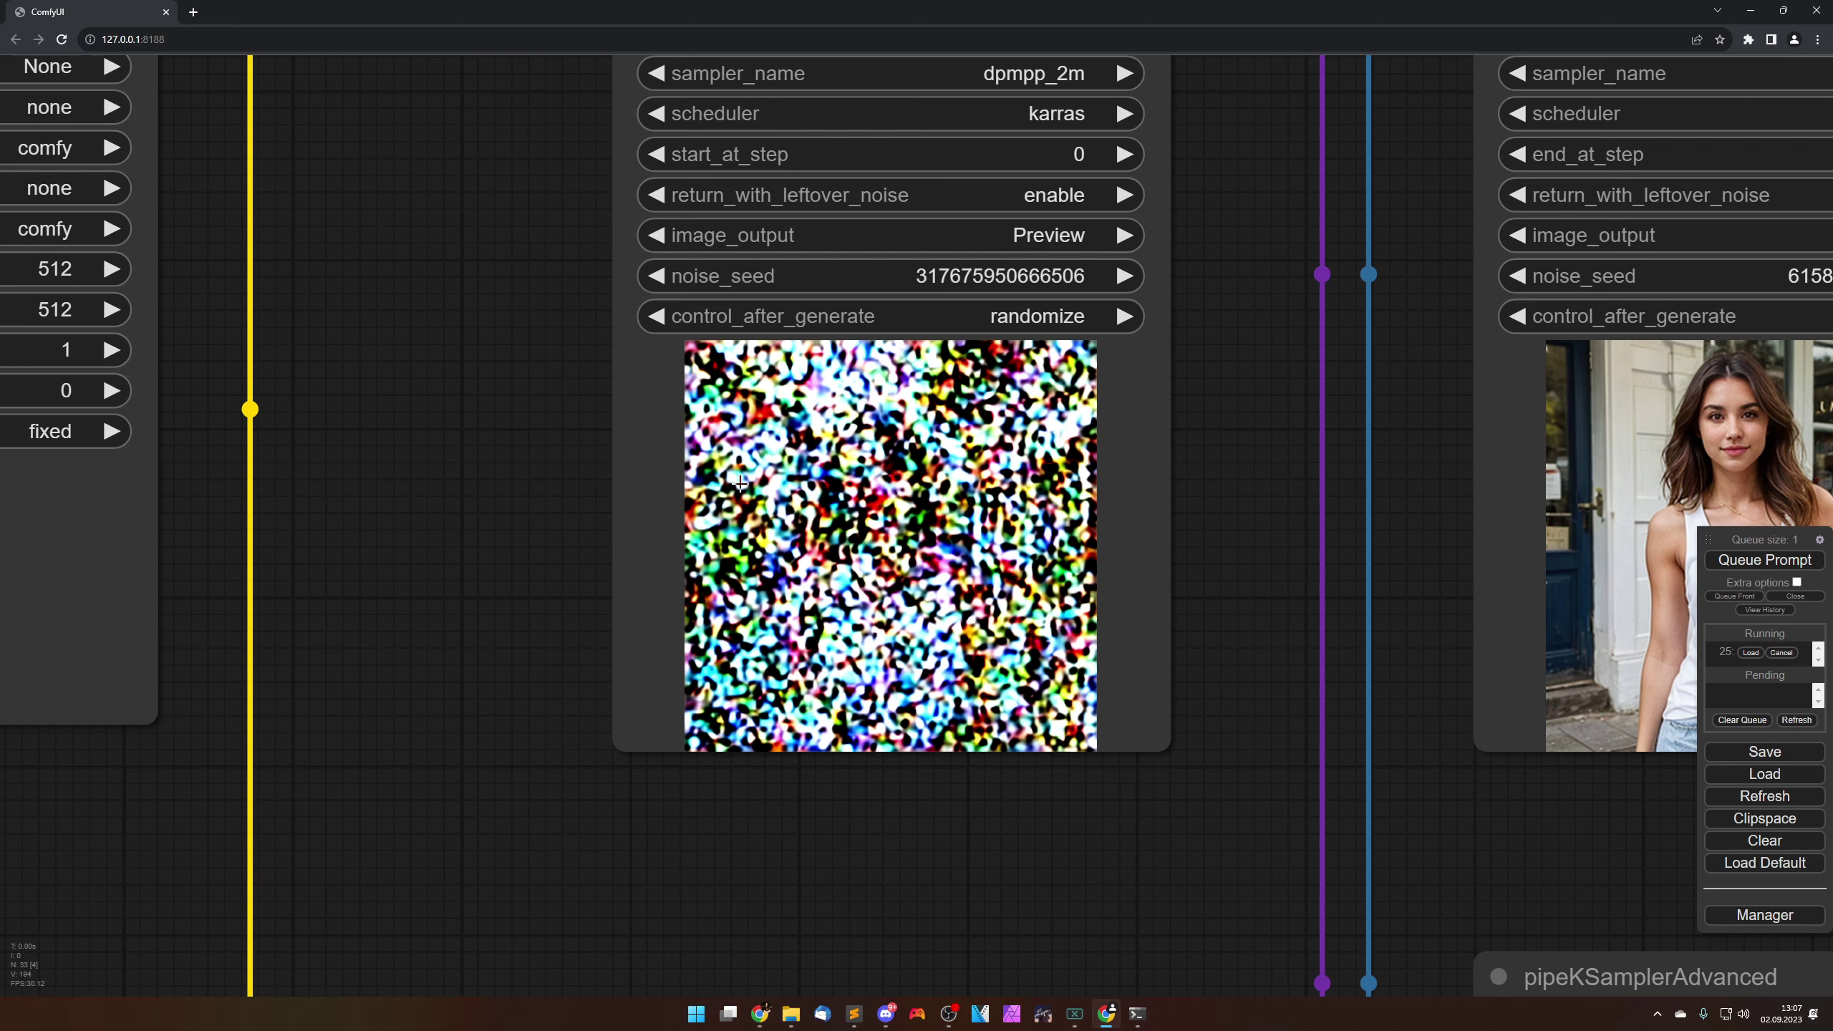
pyautogui.scroll(-9, 1224, 578)
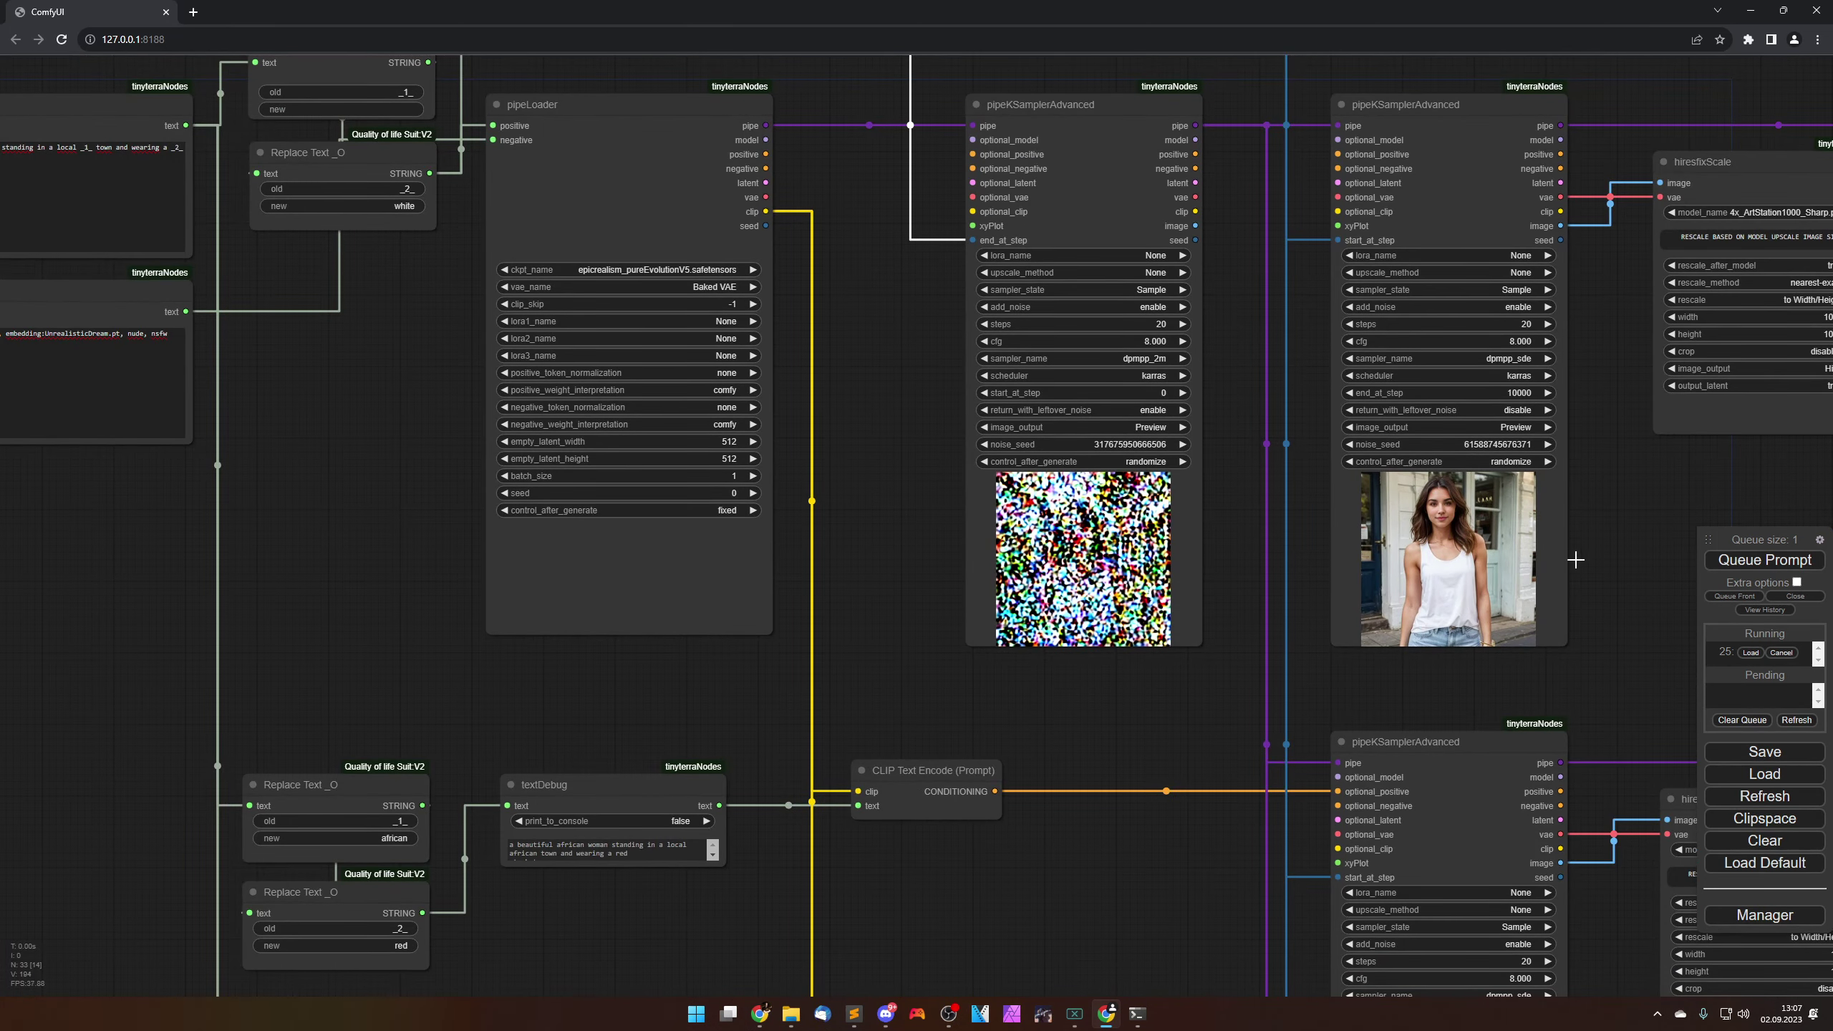
pyautogui.moveTo(1576, 560); pyautogui.dragTo(1235, 592)
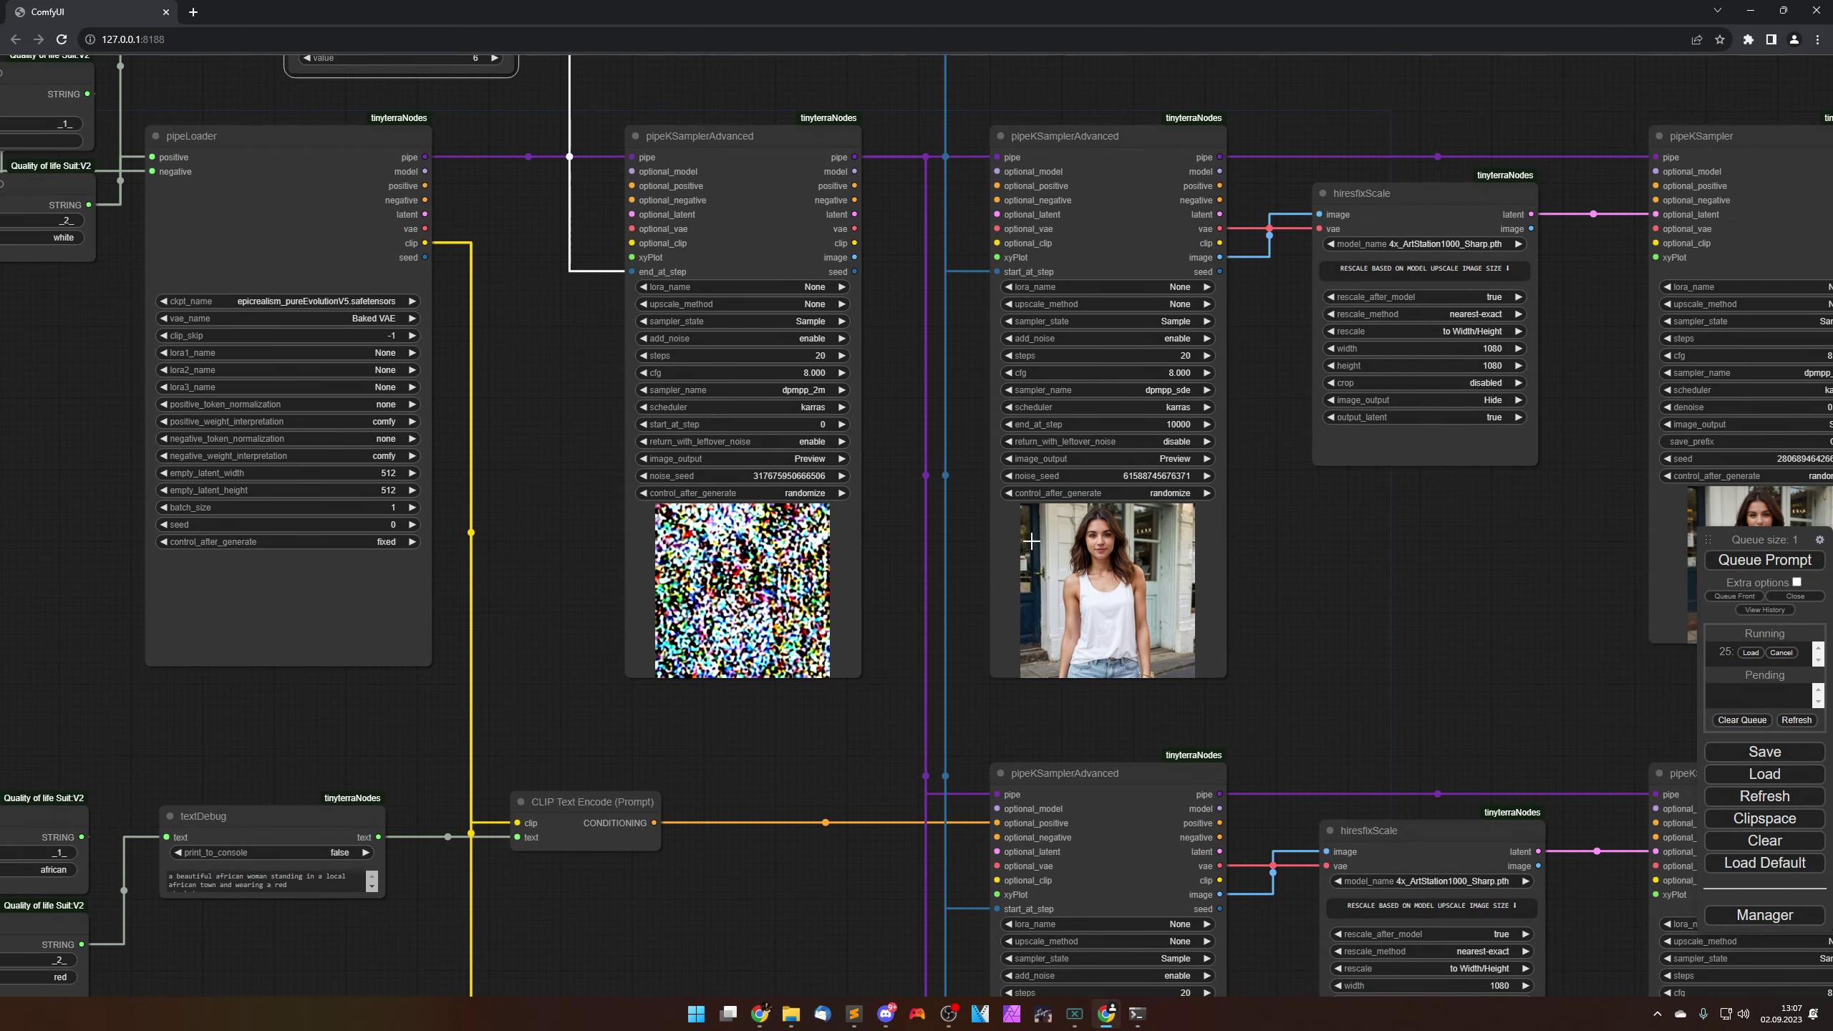
pyautogui.moveTo(1436, 593); pyautogui.dragTo(1212, 559)
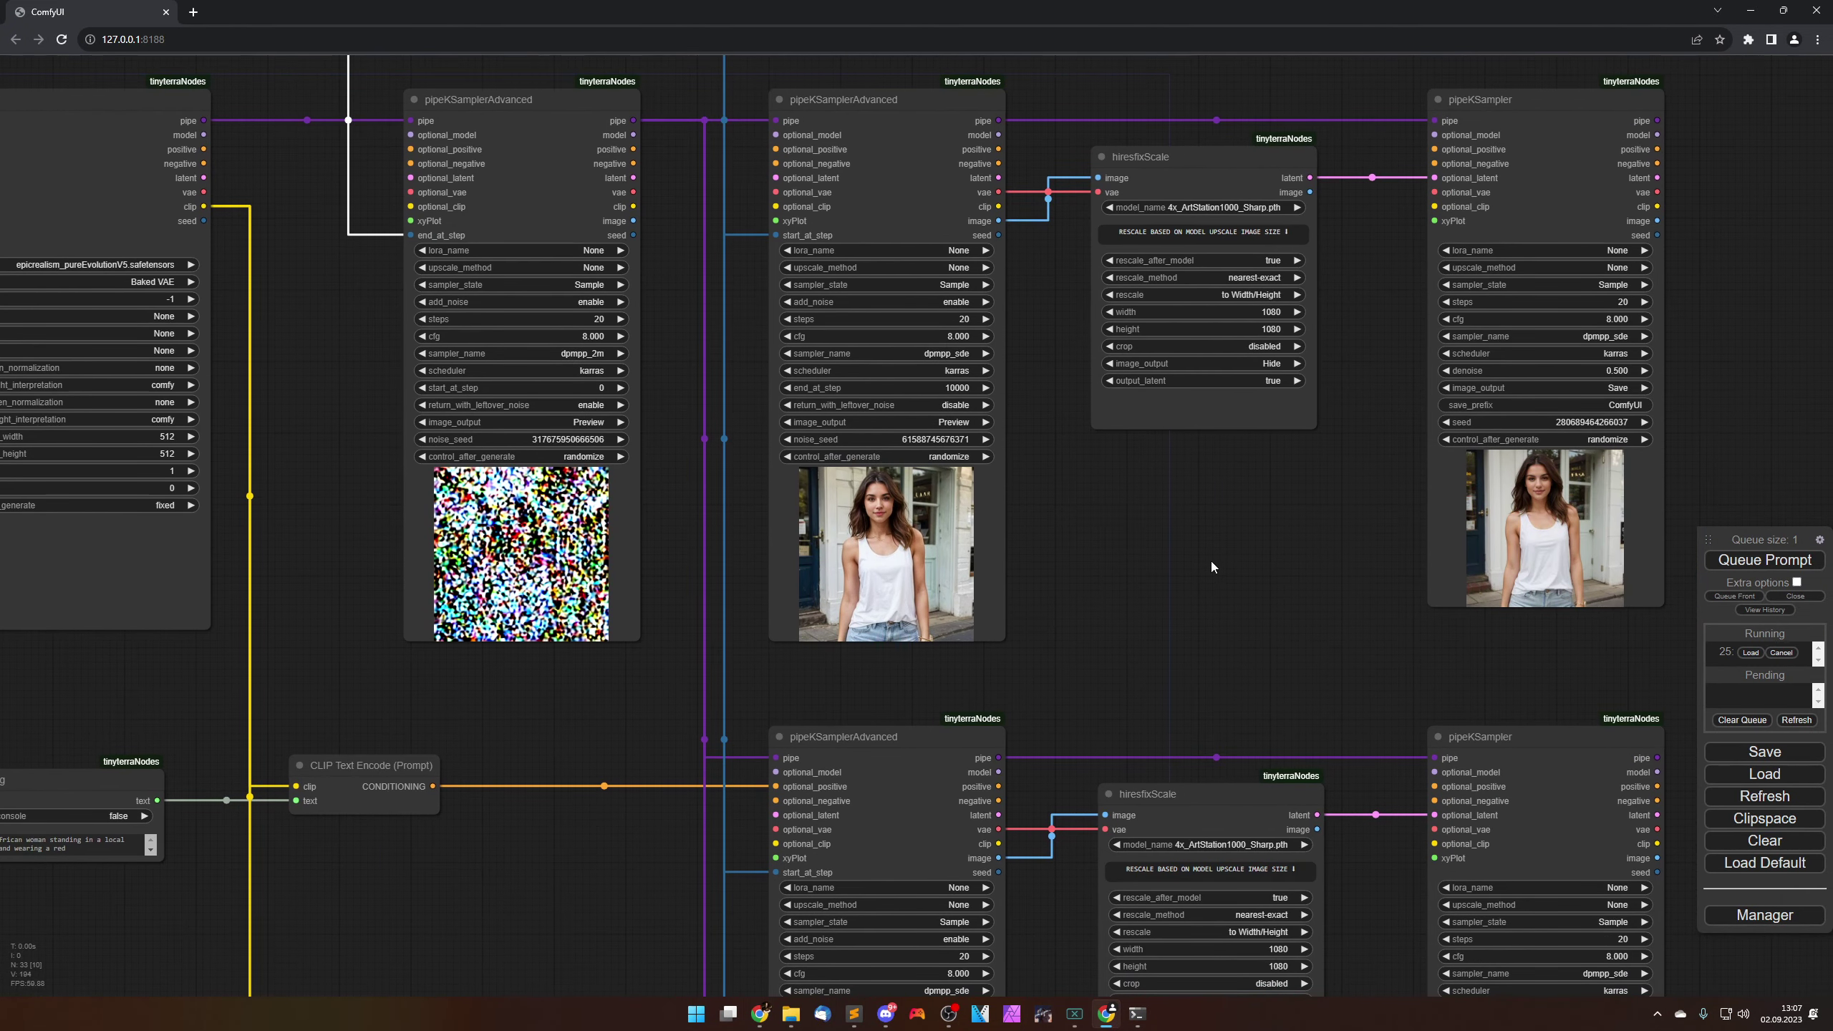
# Step: Set the ImpactInt value that drives the samplers' end and start steps to 11
pyautogui.moveTo(1076, 503); pyautogui.dragTo(1085, 538)
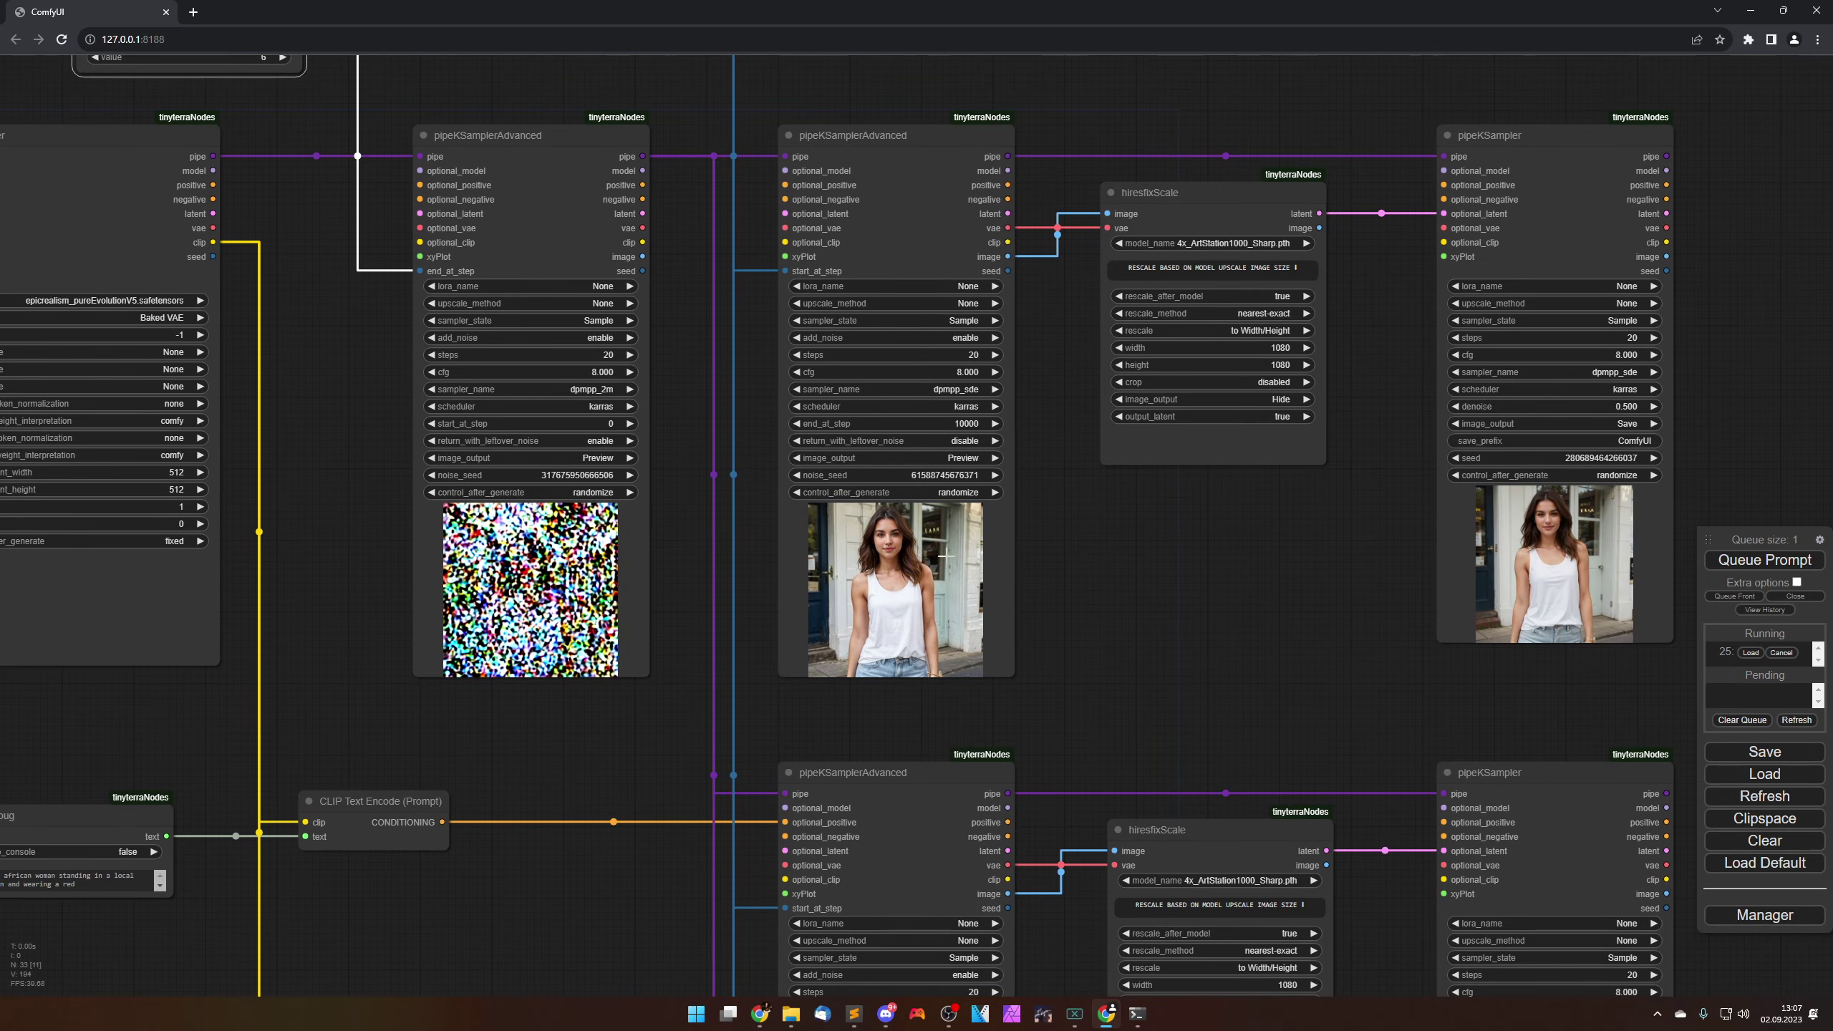
pyautogui.moveTo(377, 117); pyautogui.dragTo(601, 367)
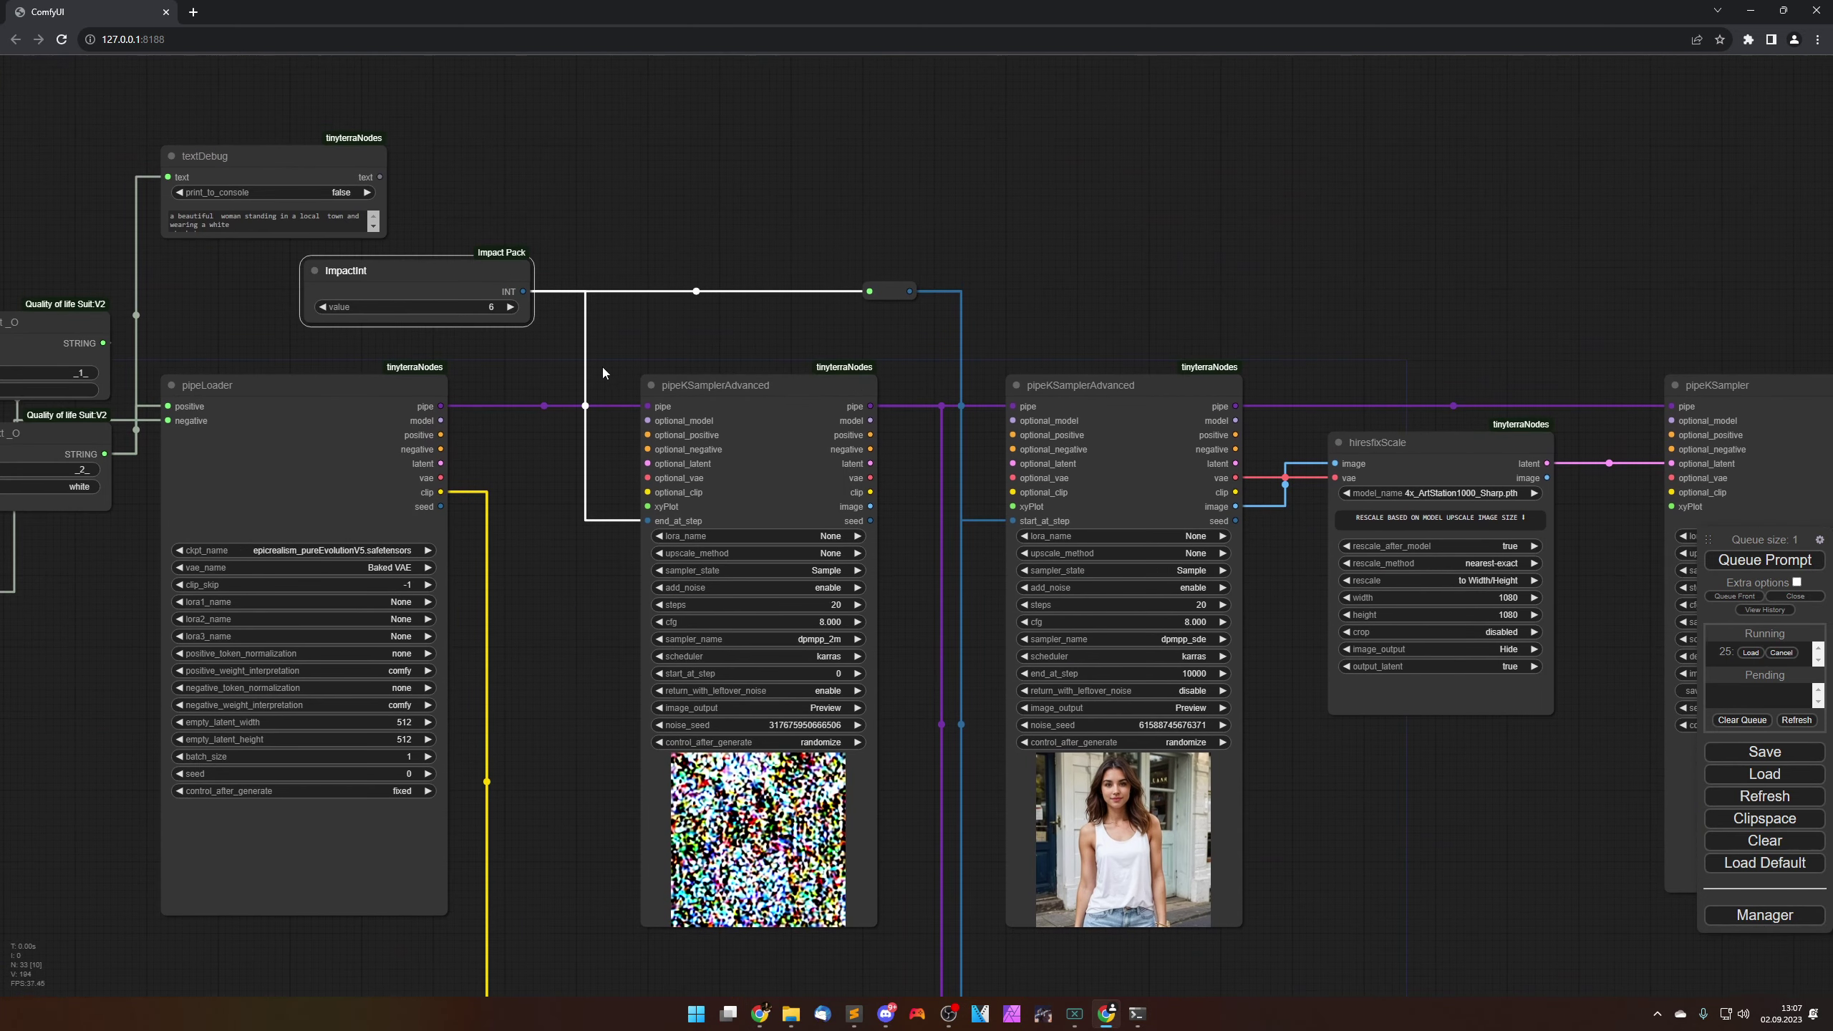
pyautogui.click(510, 308)
pyautogui.click(511, 308)
pyautogui.click(550, 661)
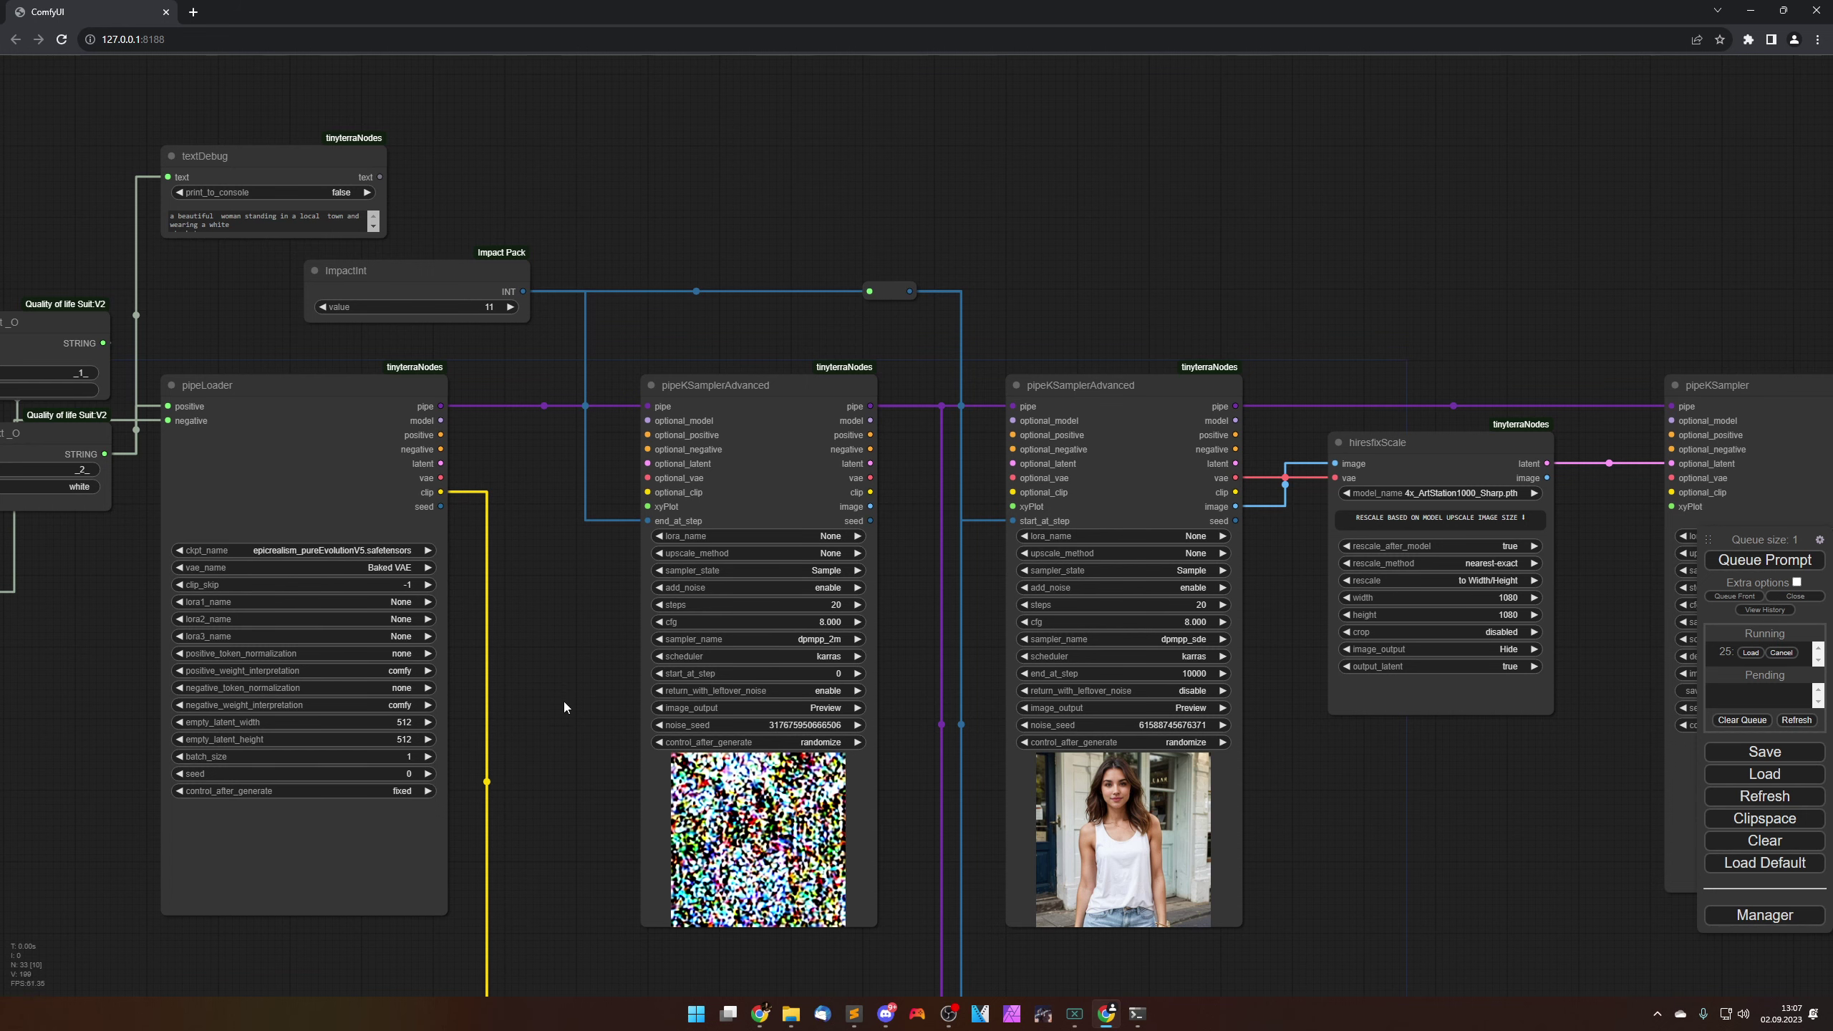
# Step: Examine the regenerated images in all four rows and compare each row's background and top colour with its prompt
pyautogui.moveTo(630, 716); pyautogui.dragTo(1007, 670)
pyautogui.scroll(-2, 439, 760)
pyautogui.moveTo(438, 759); pyautogui.dragTo(541, 771)
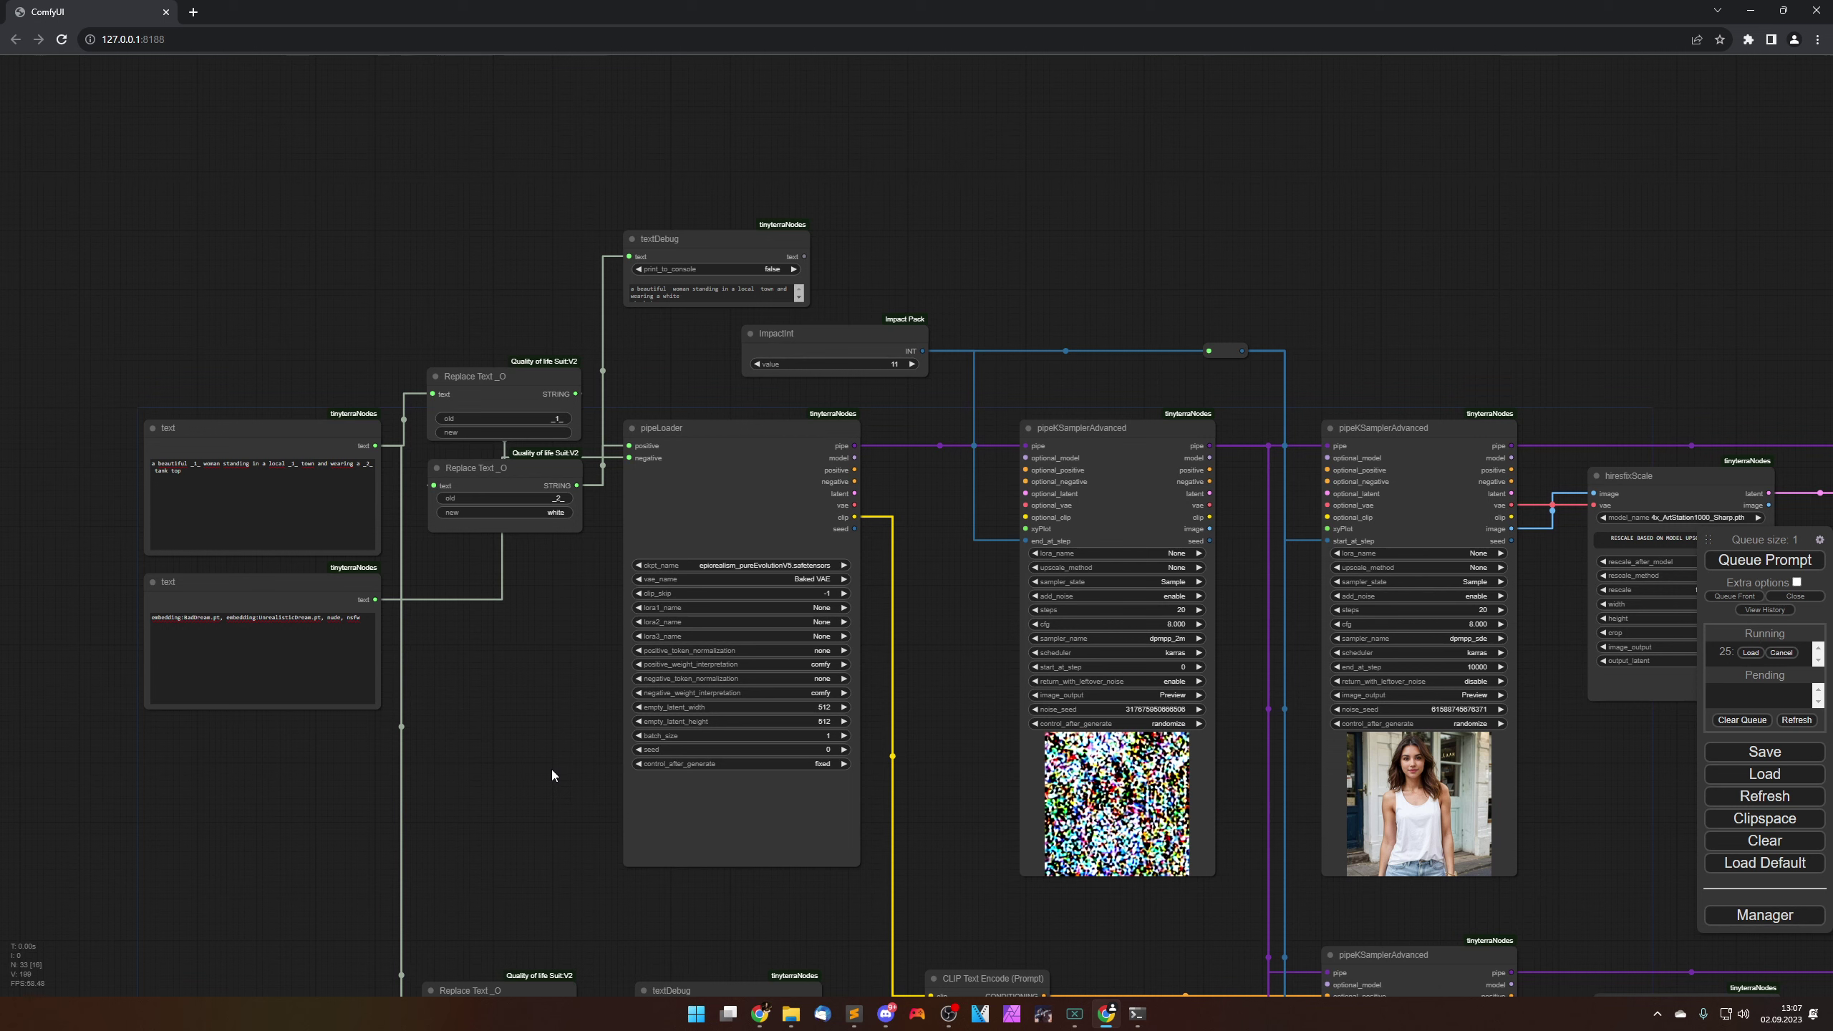
pyautogui.moveTo(584, 766); pyautogui.dragTo(336, 355)
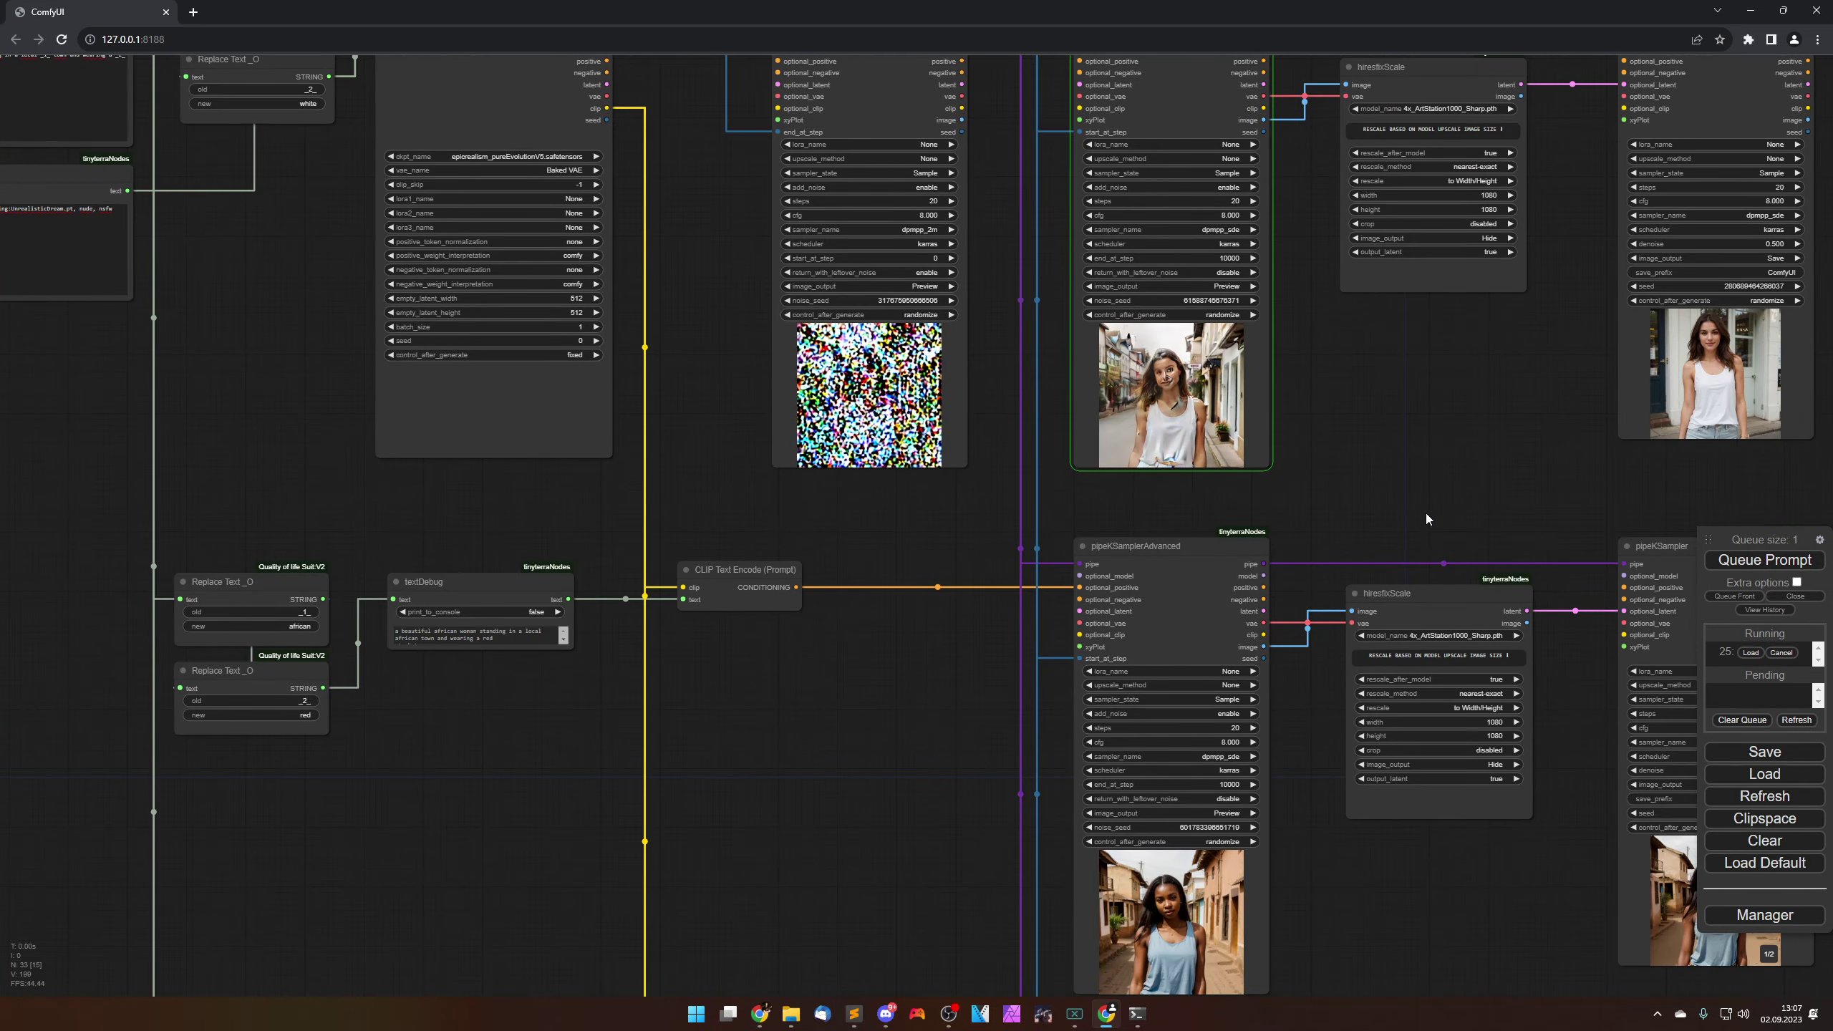
pyautogui.moveTo(1417, 494); pyautogui.dragTo(1109, 242)
pyautogui.scroll(-2, 1089, 574)
pyautogui.moveTo(1103, 630); pyautogui.dragTo(1083, 309)
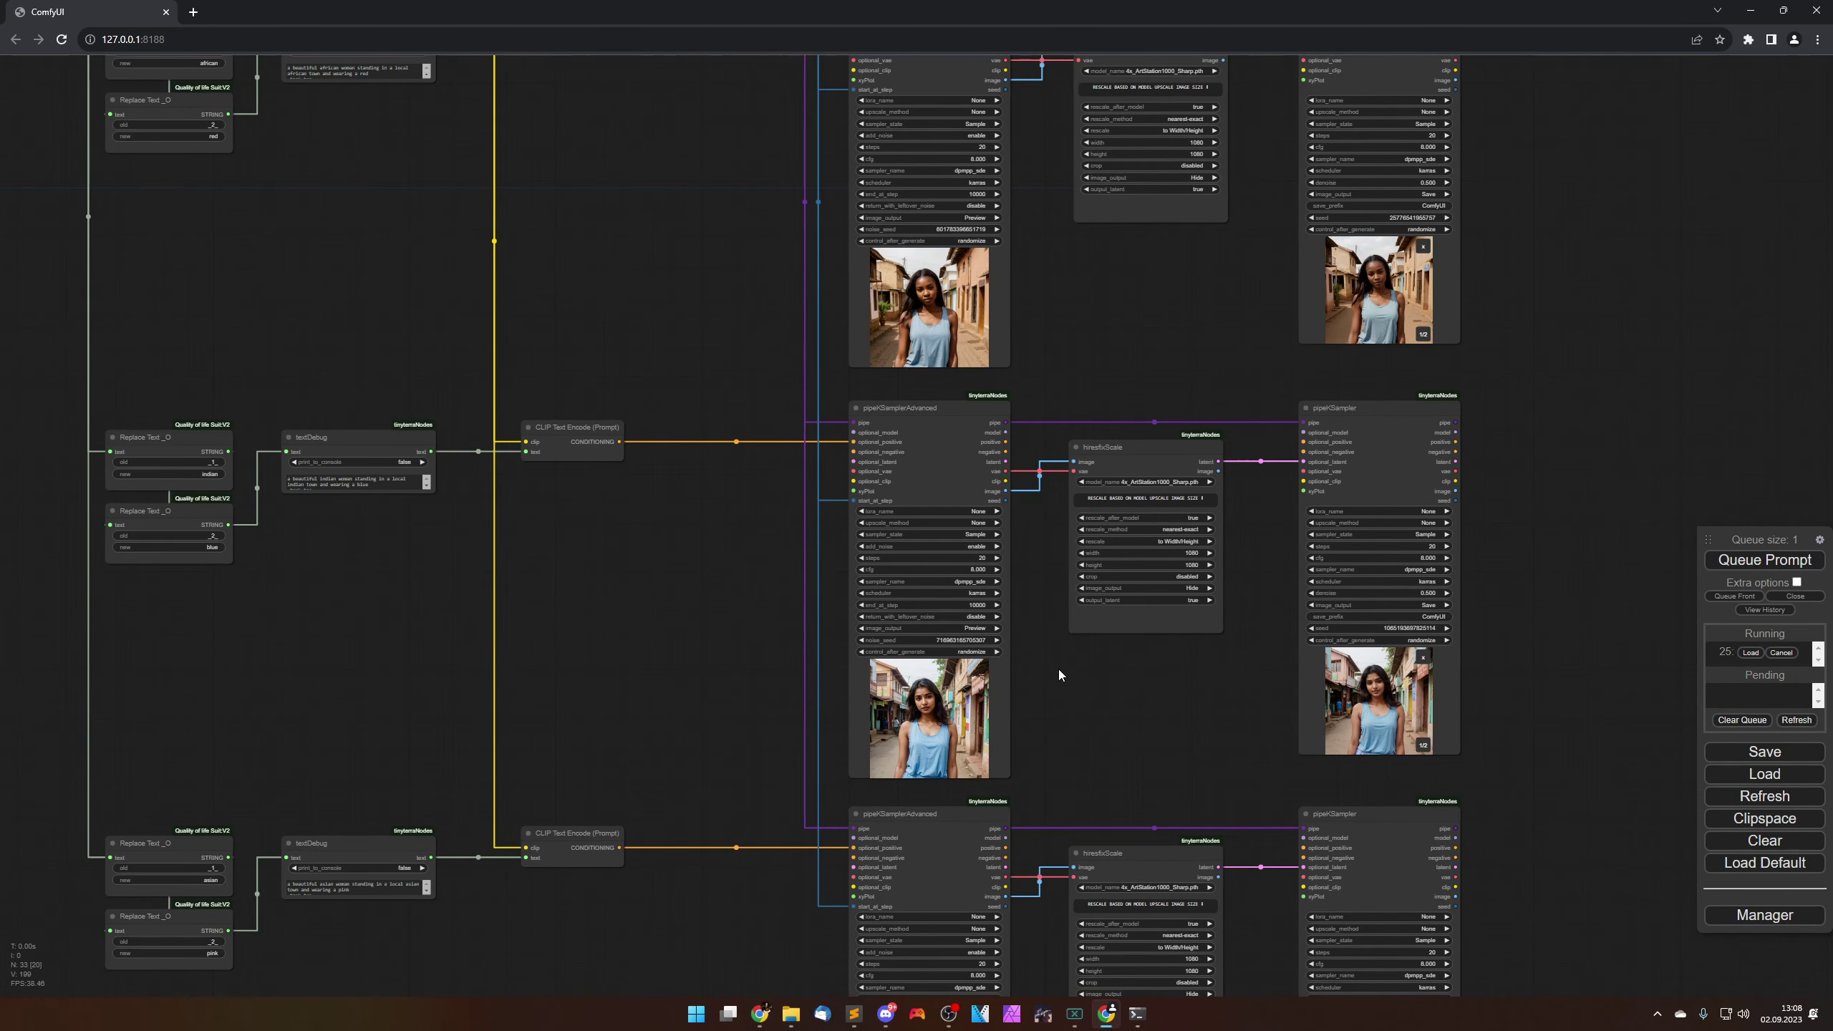
pyautogui.moveTo(1048, 711); pyautogui.dragTo(1053, 430)
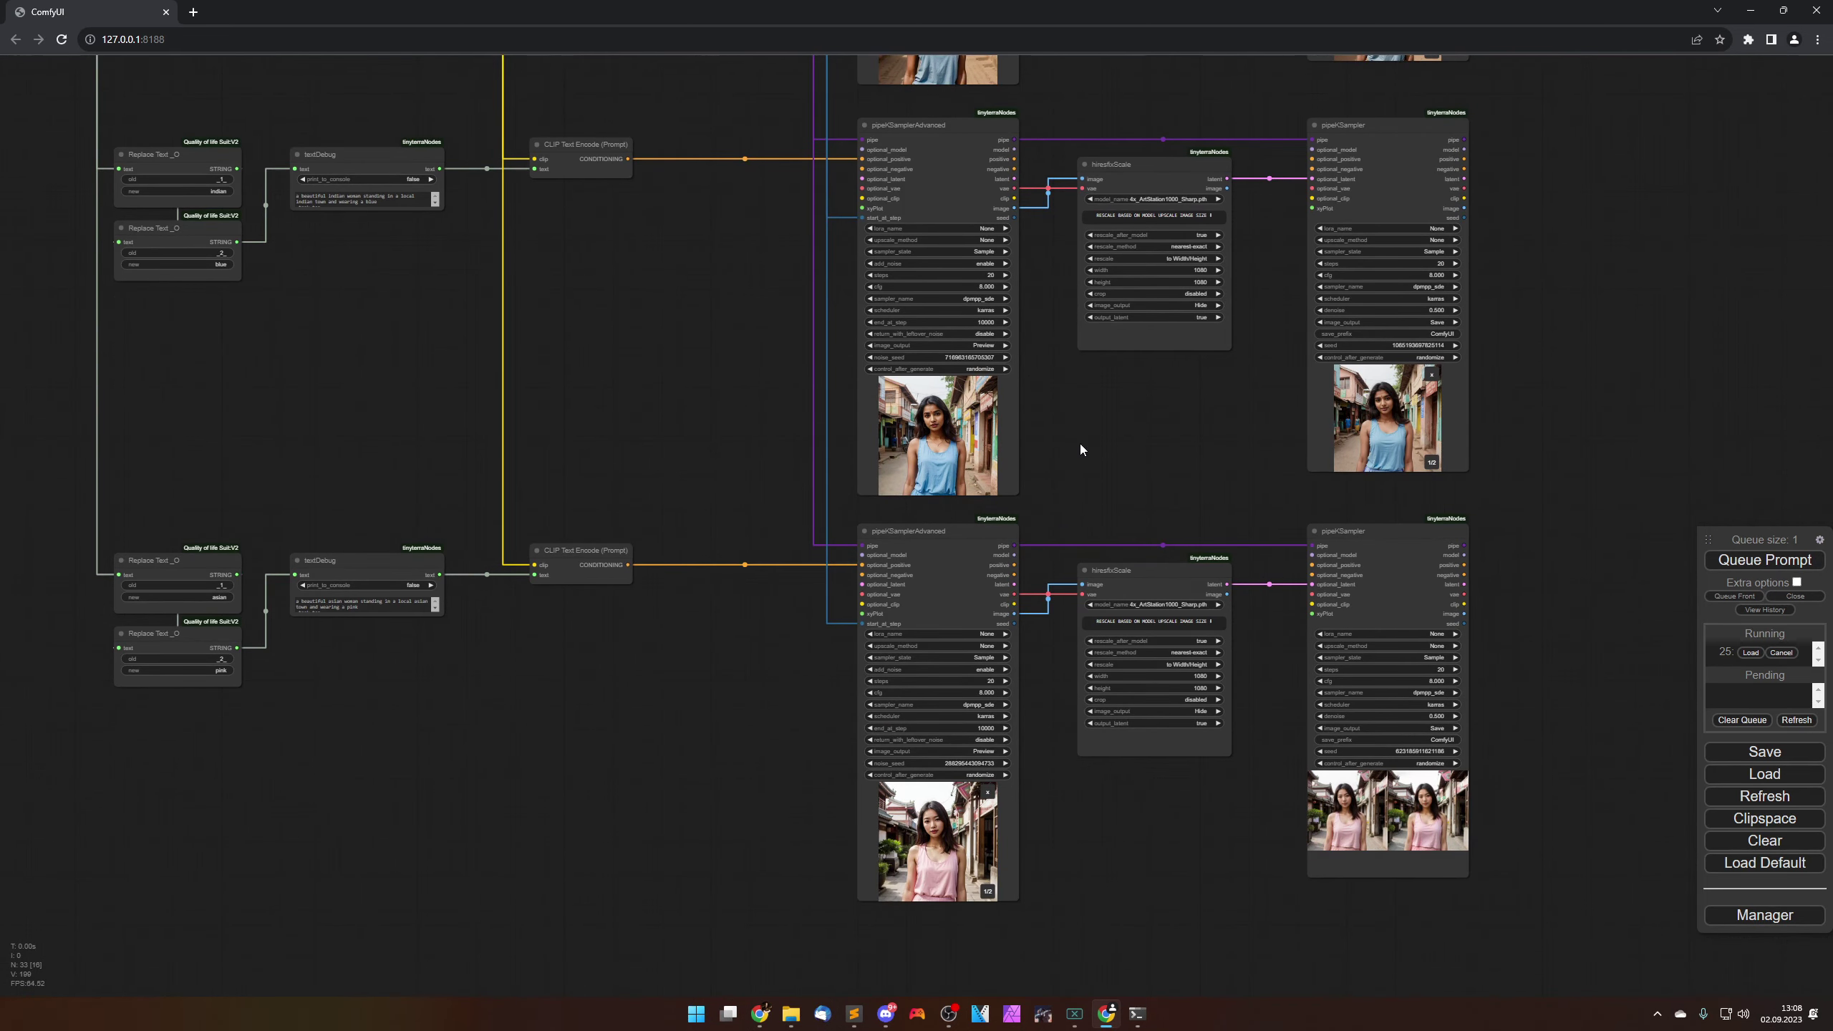
pyautogui.moveTo(1080, 444); pyautogui.dragTo(1086, 788)
pyautogui.moveTo(1077, 617); pyautogui.dragTo(1082, 765)
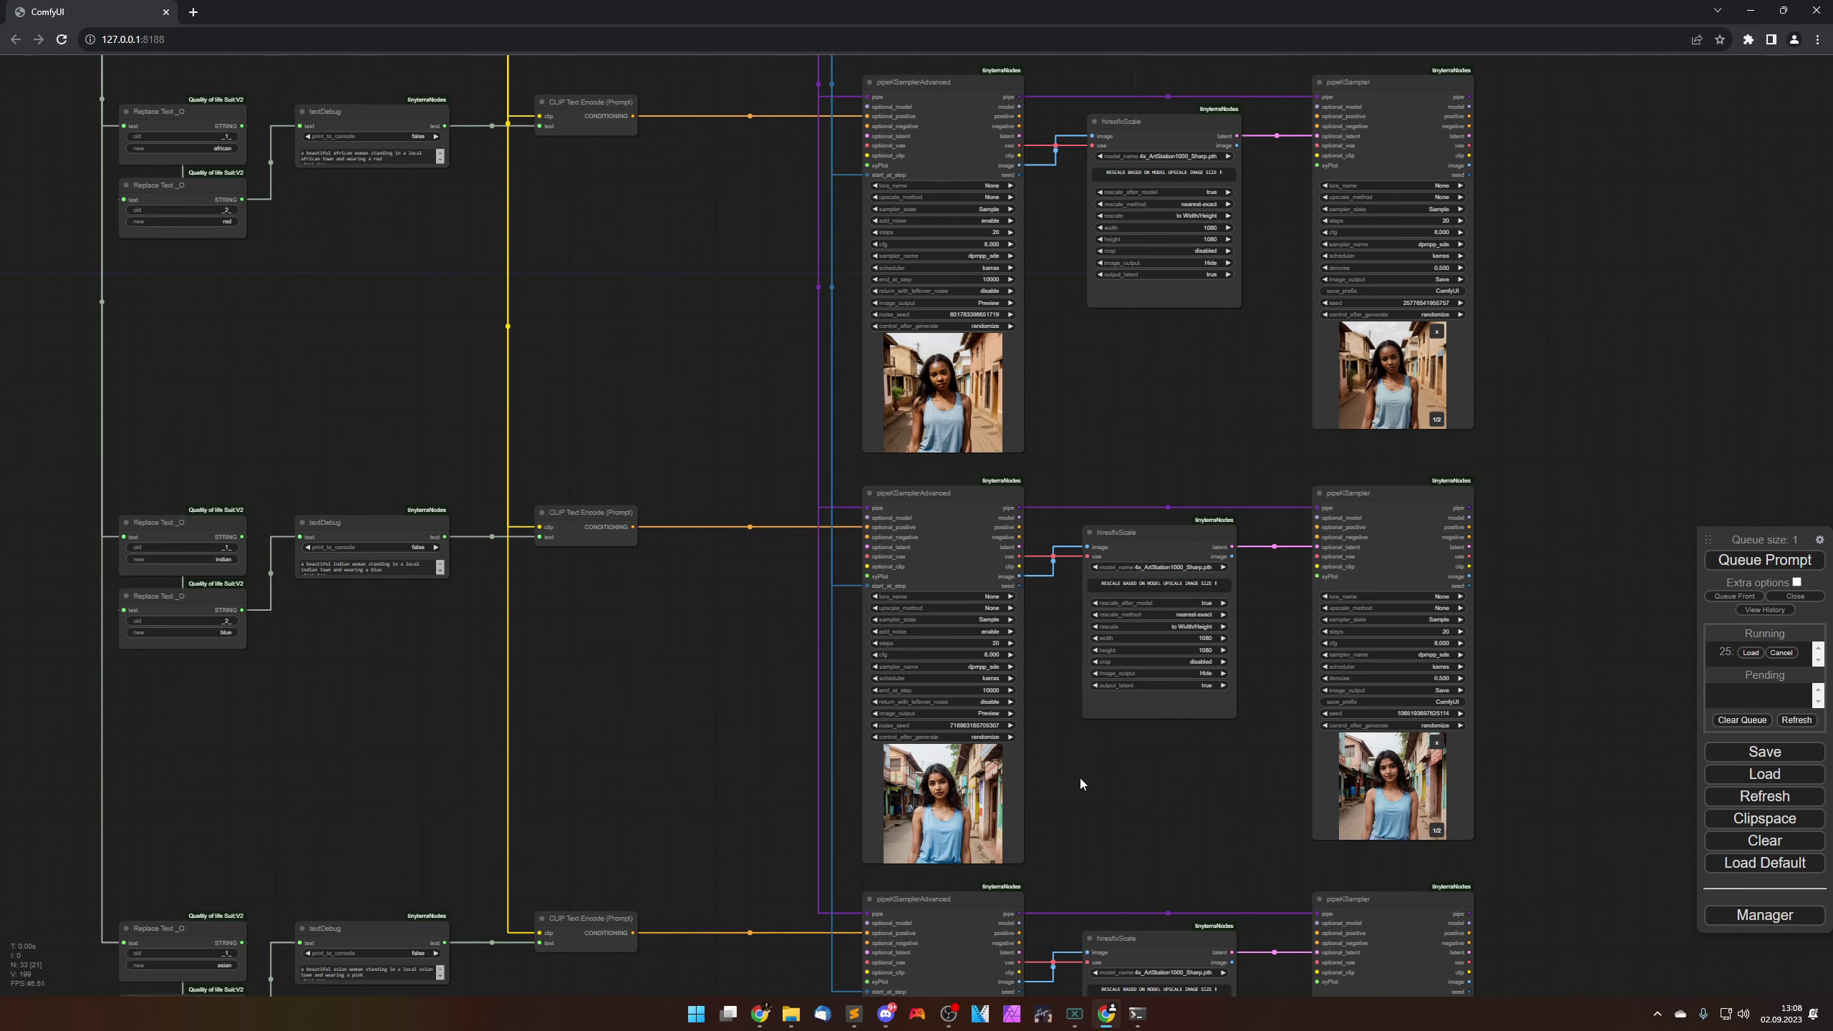
pyautogui.moveTo(1113, 419); pyautogui.dragTo(1121, 798)
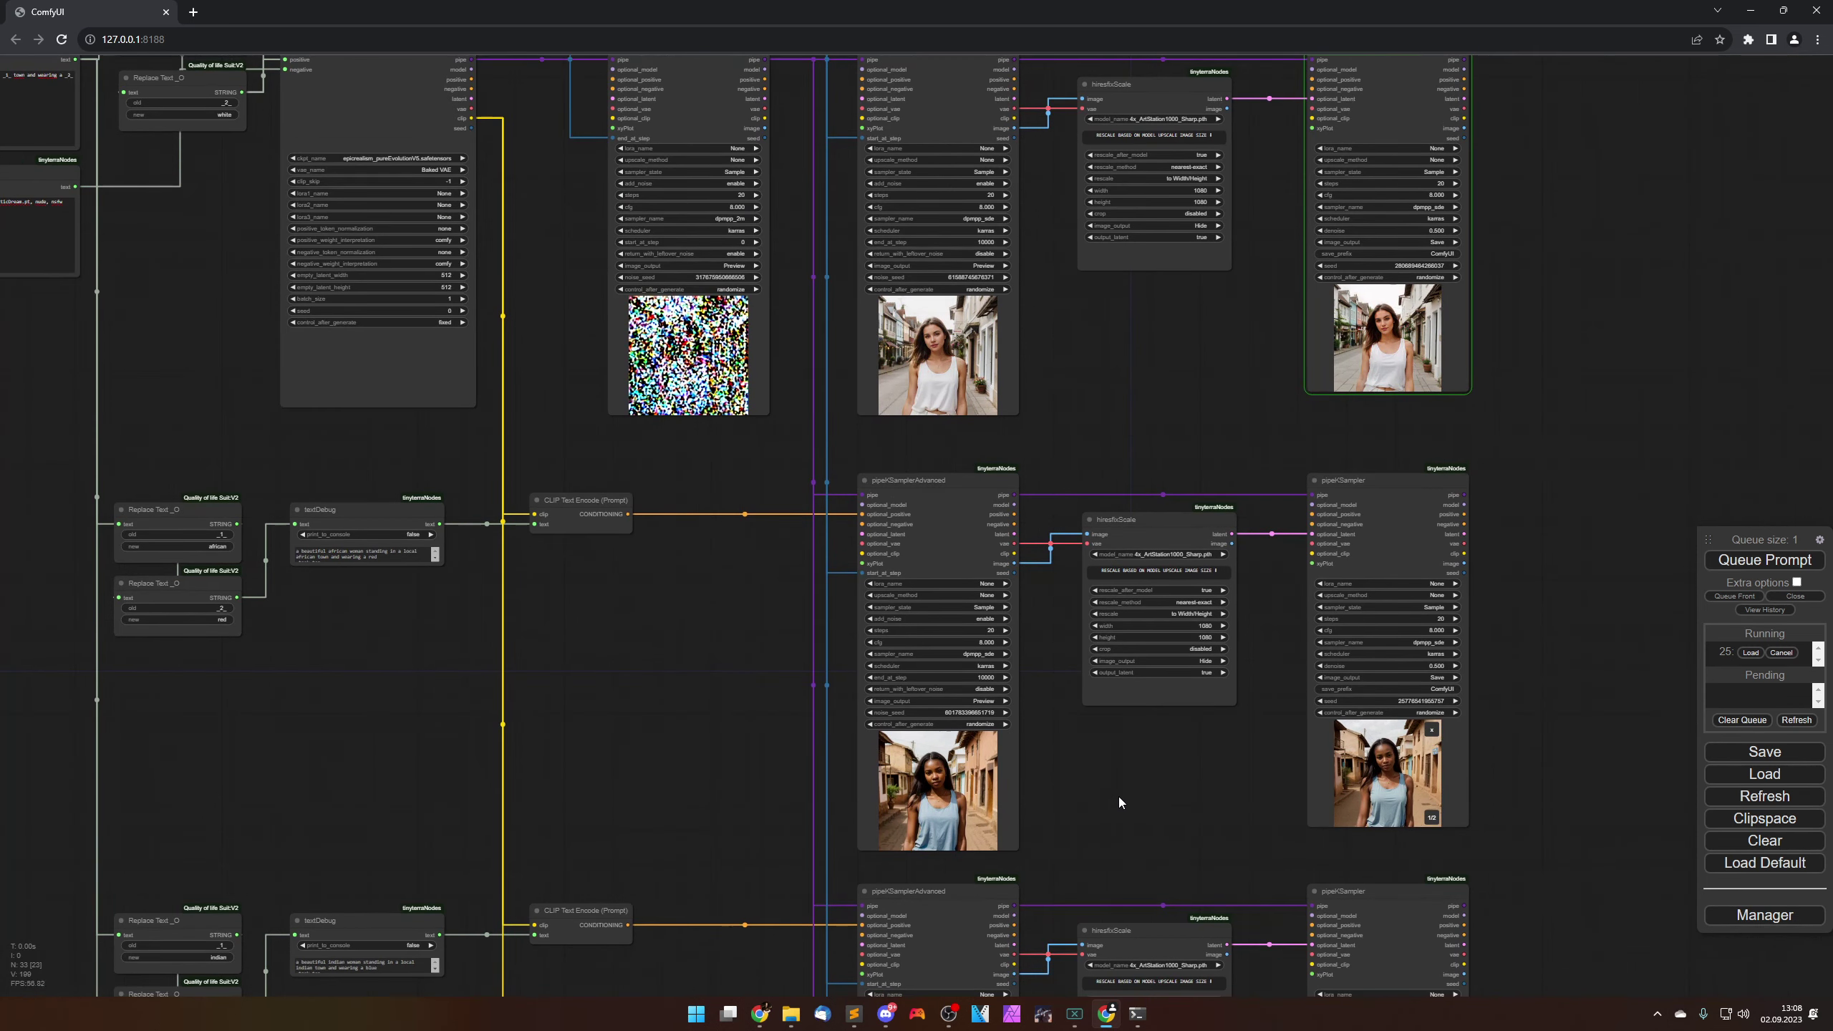
pyautogui.moveTo(1119, 435); pyautogui.dragTo(1143, 708)
pyautogui.scroll(4, 1075, 633)
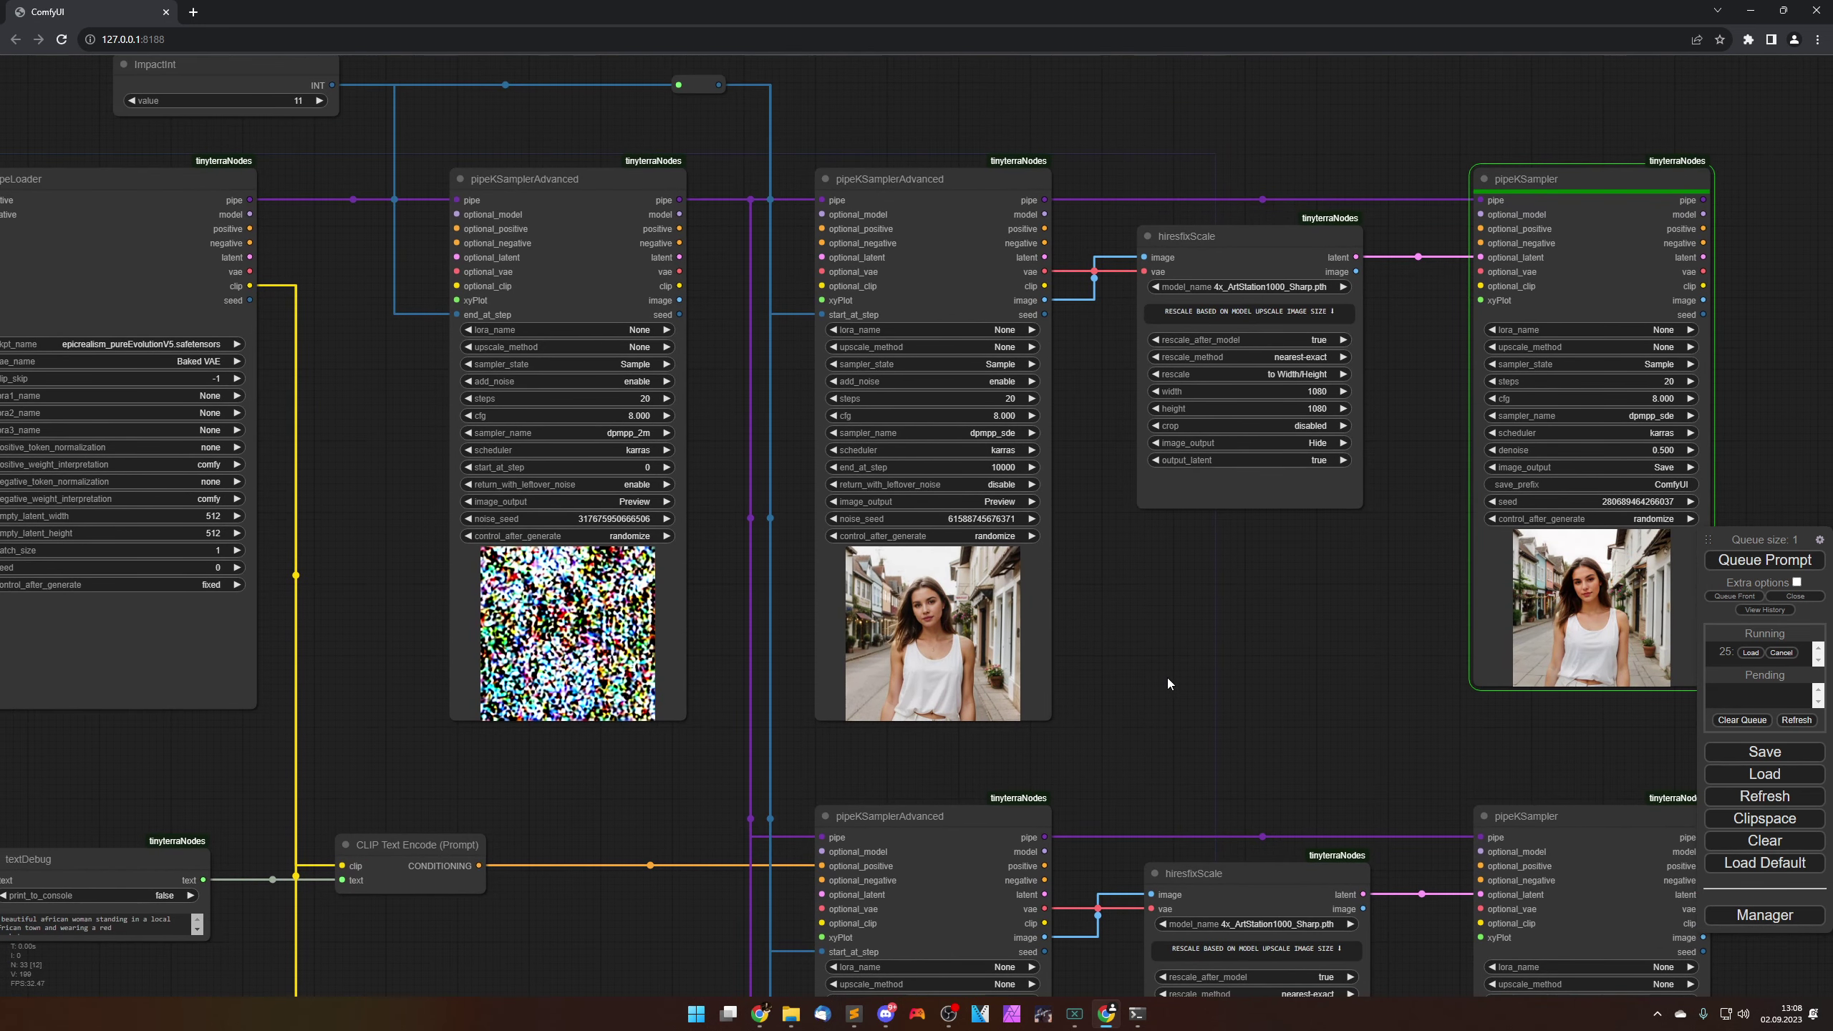
# Step: Open the final pipeKSampler images of the first, second and third rows full-size in separate browser tabs, returning to the workflow each time
pyautogui.moveTo(1190, 687); pyautogui.dragTo(886, 650)
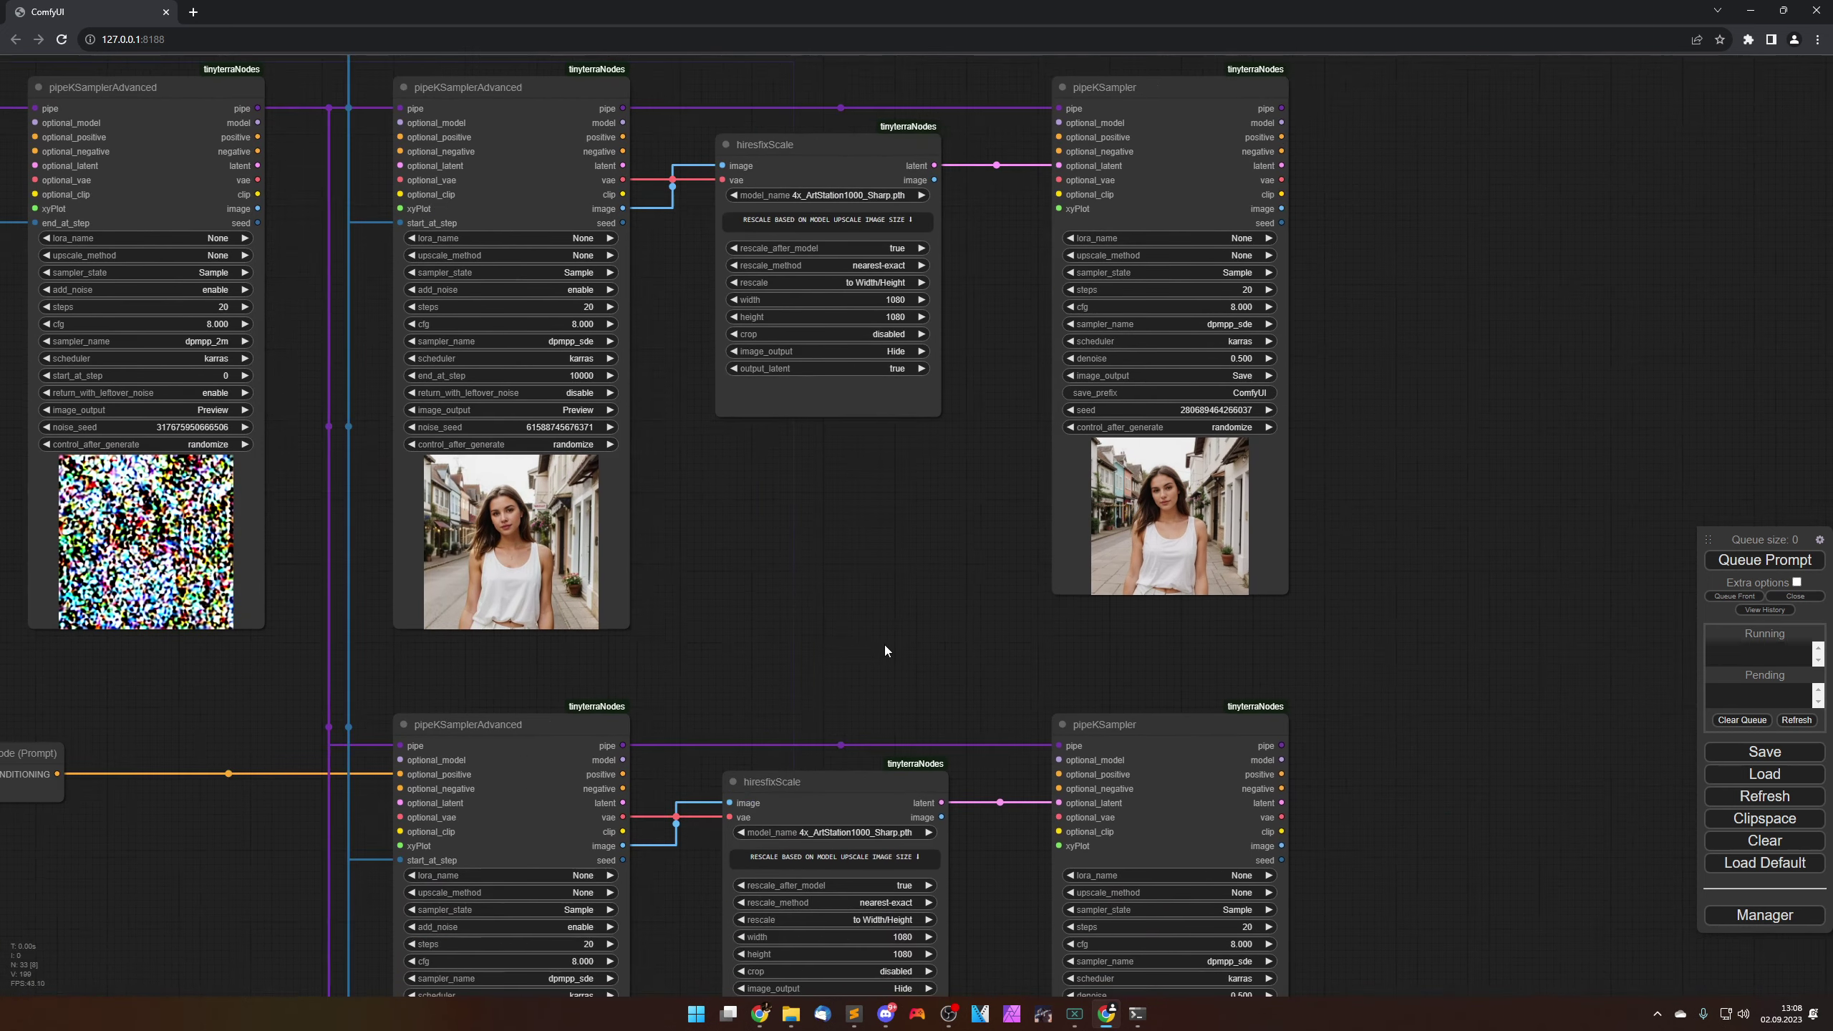
pyautogui.rightClick(1152, 544)
pyautogui.click(1184, 495)
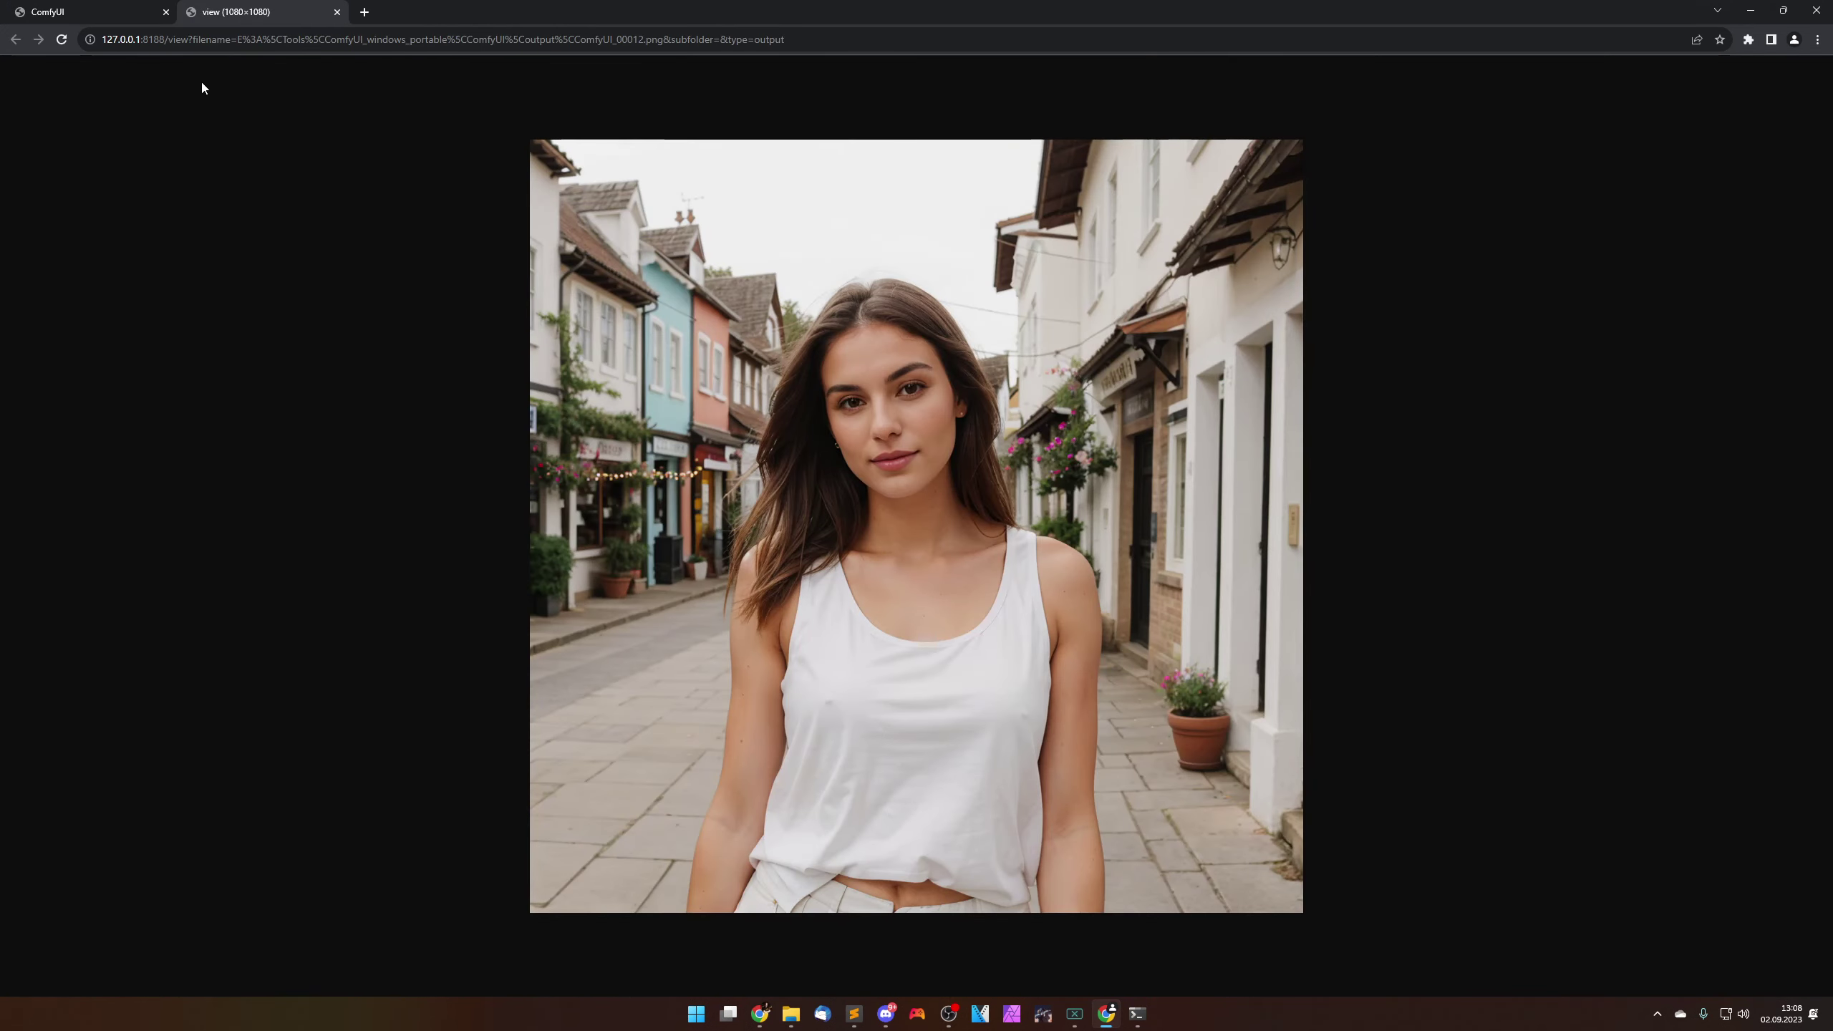
pyautogui.click(137, 13)
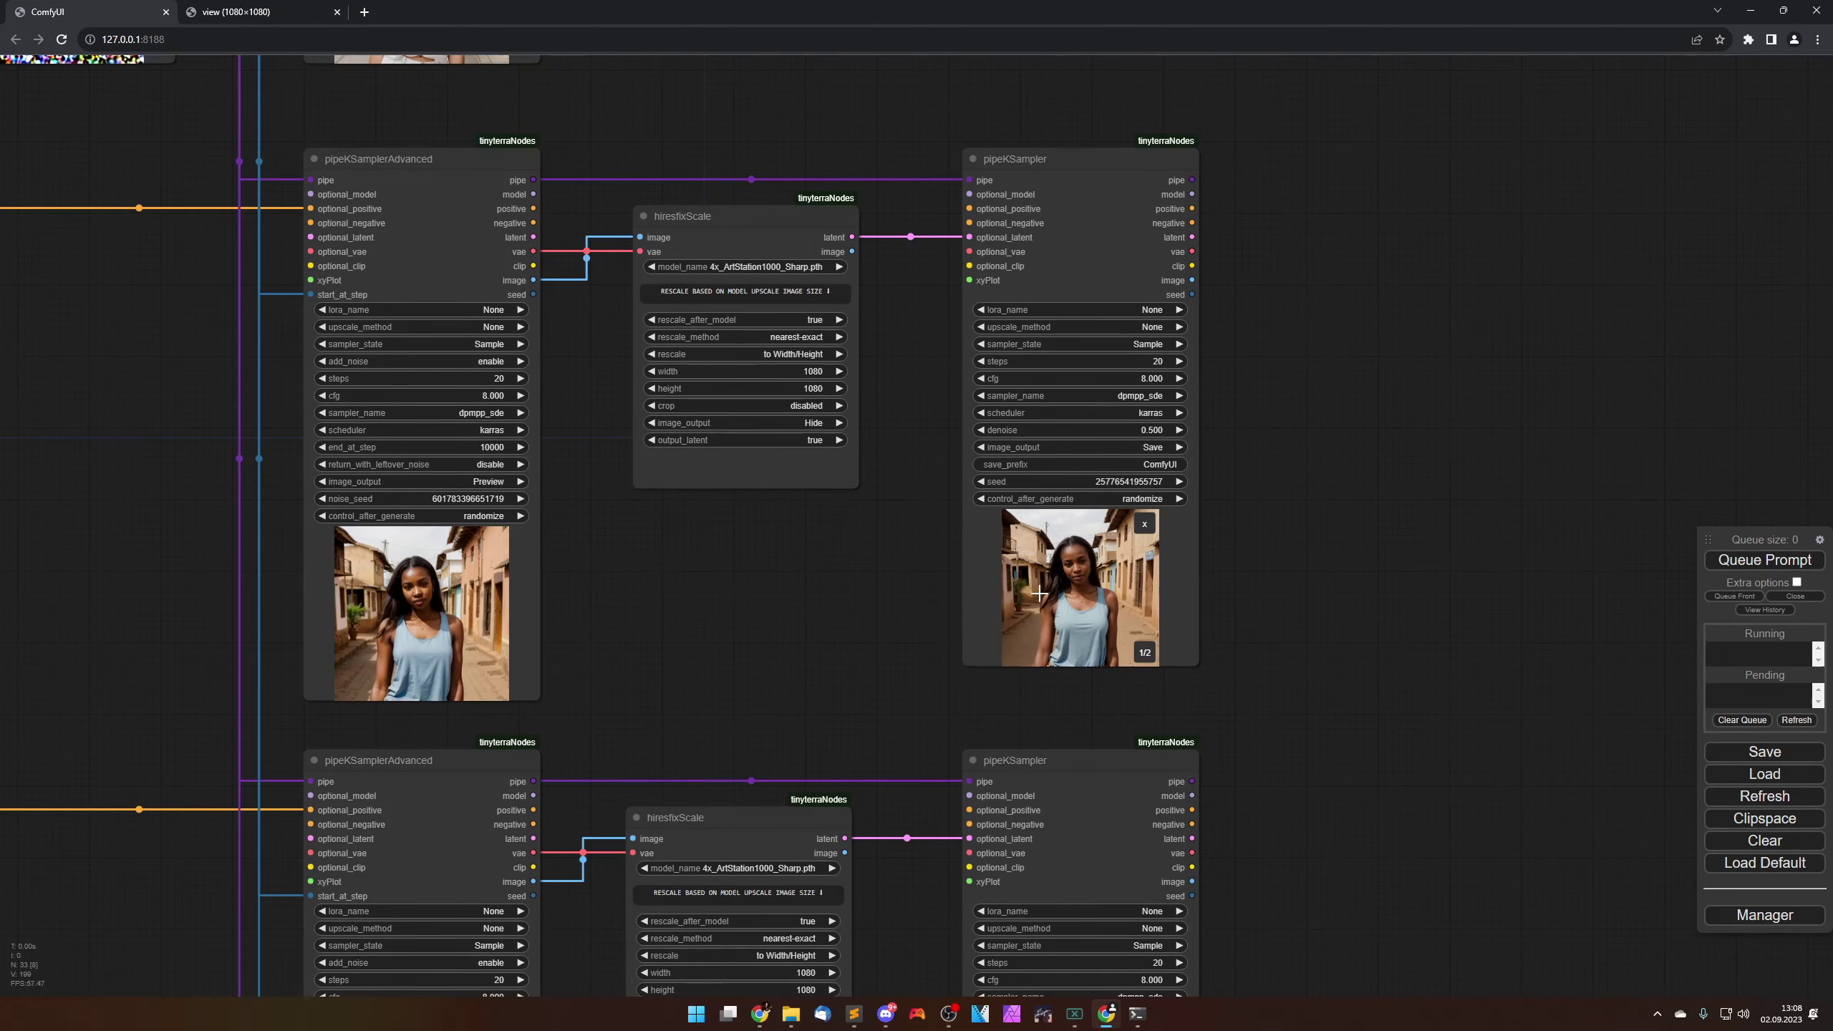
pyautogui.rightClick(1033, 588)
pyautogui.click(1058, 488)
pyautogui.click(94, 12)
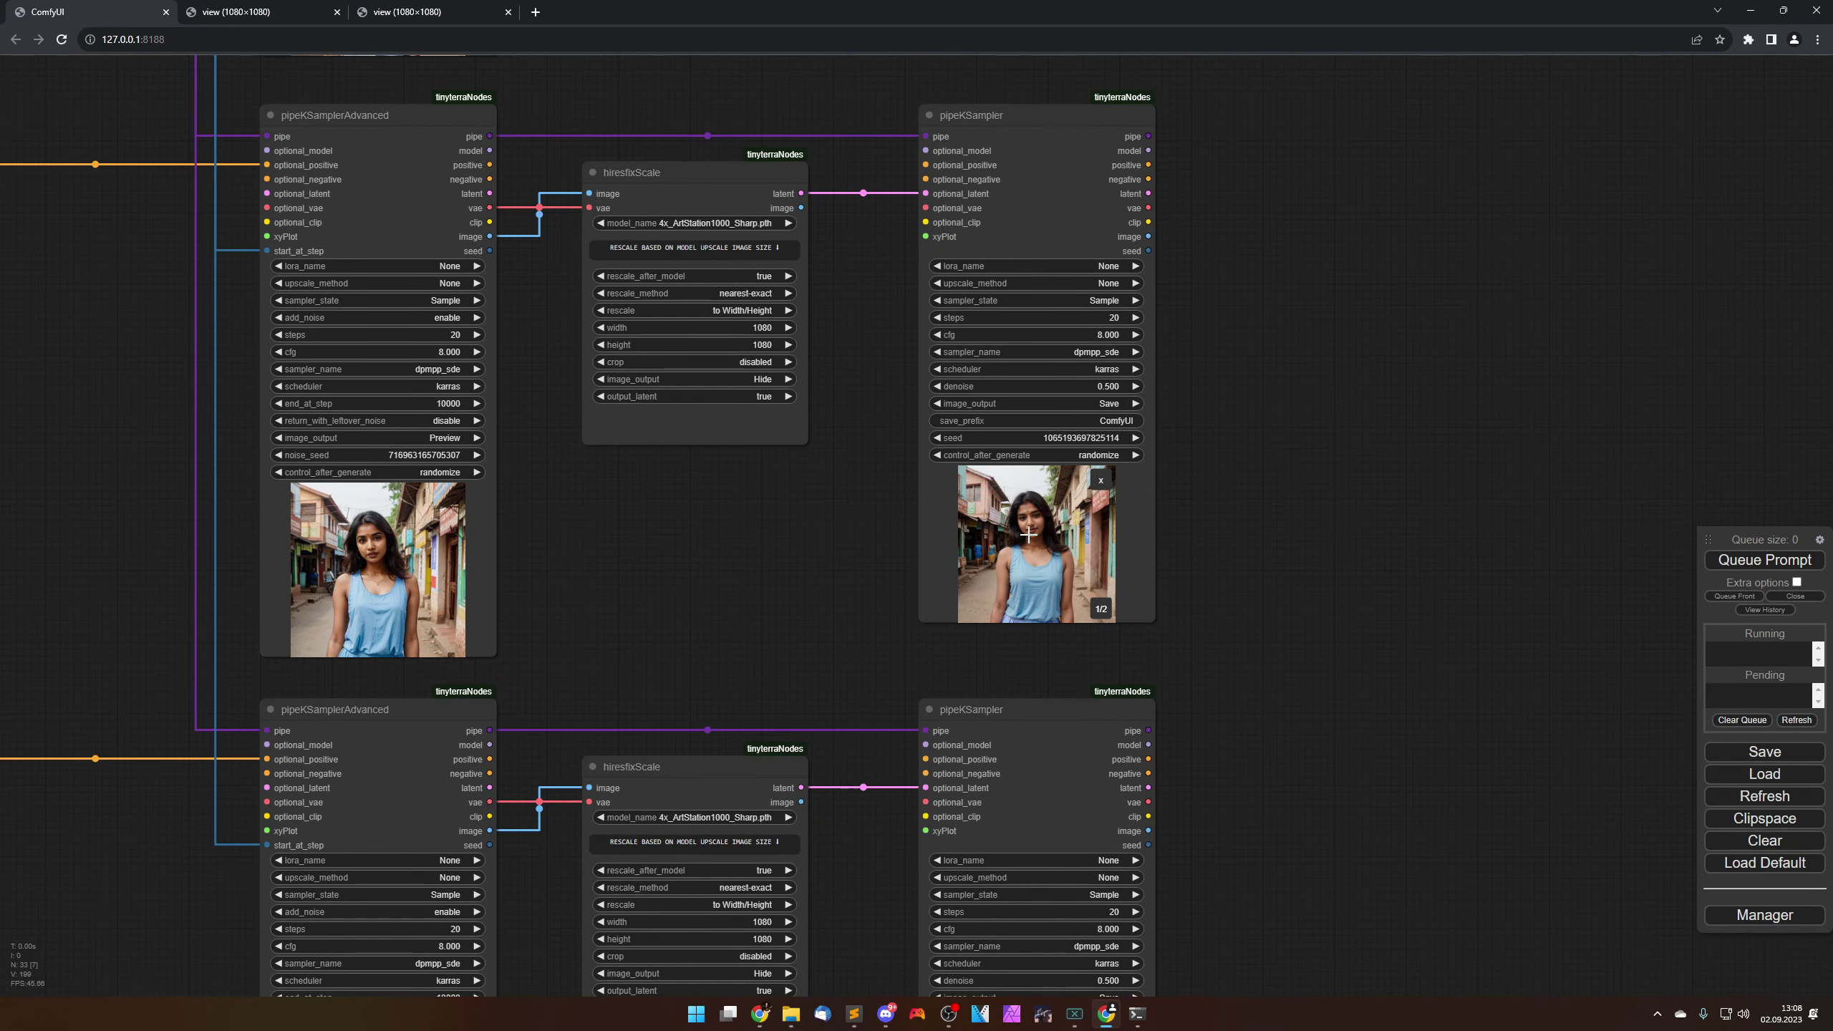
pyautogui.rightClick(1022, 526)
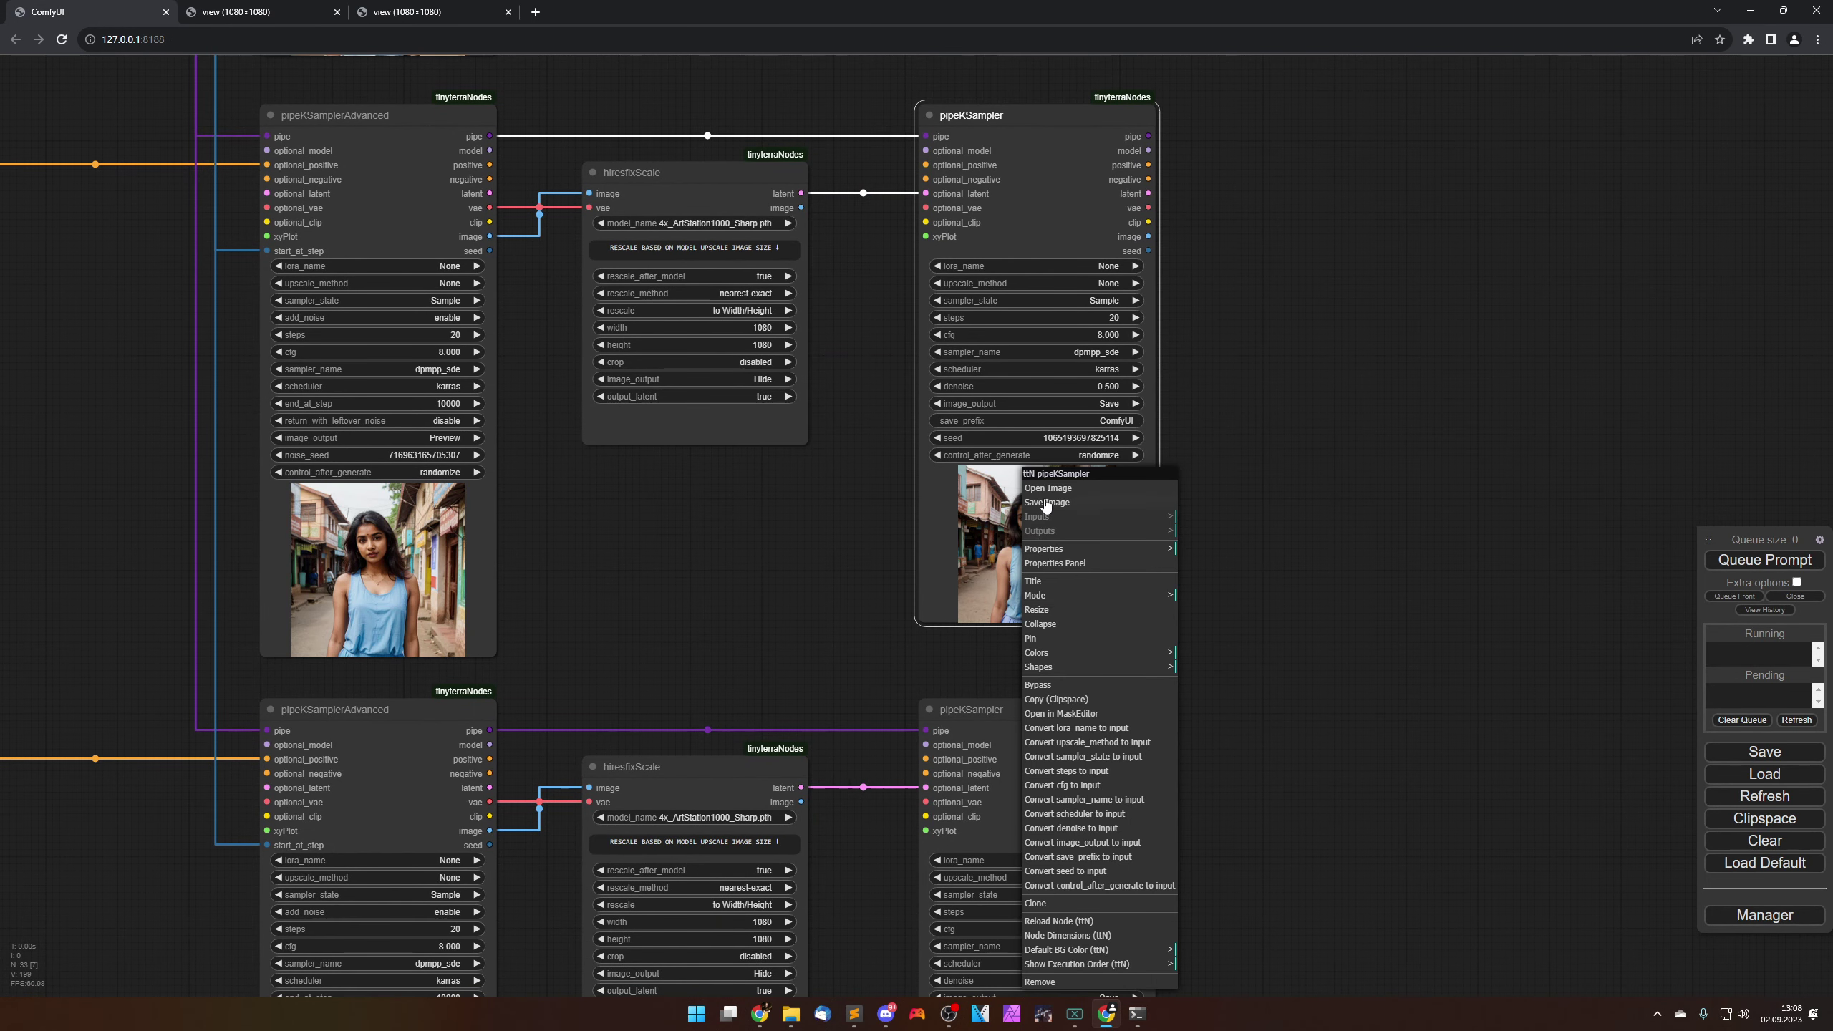
pyautogui.click(1045, 493)
pyautogui.click(94, 12)
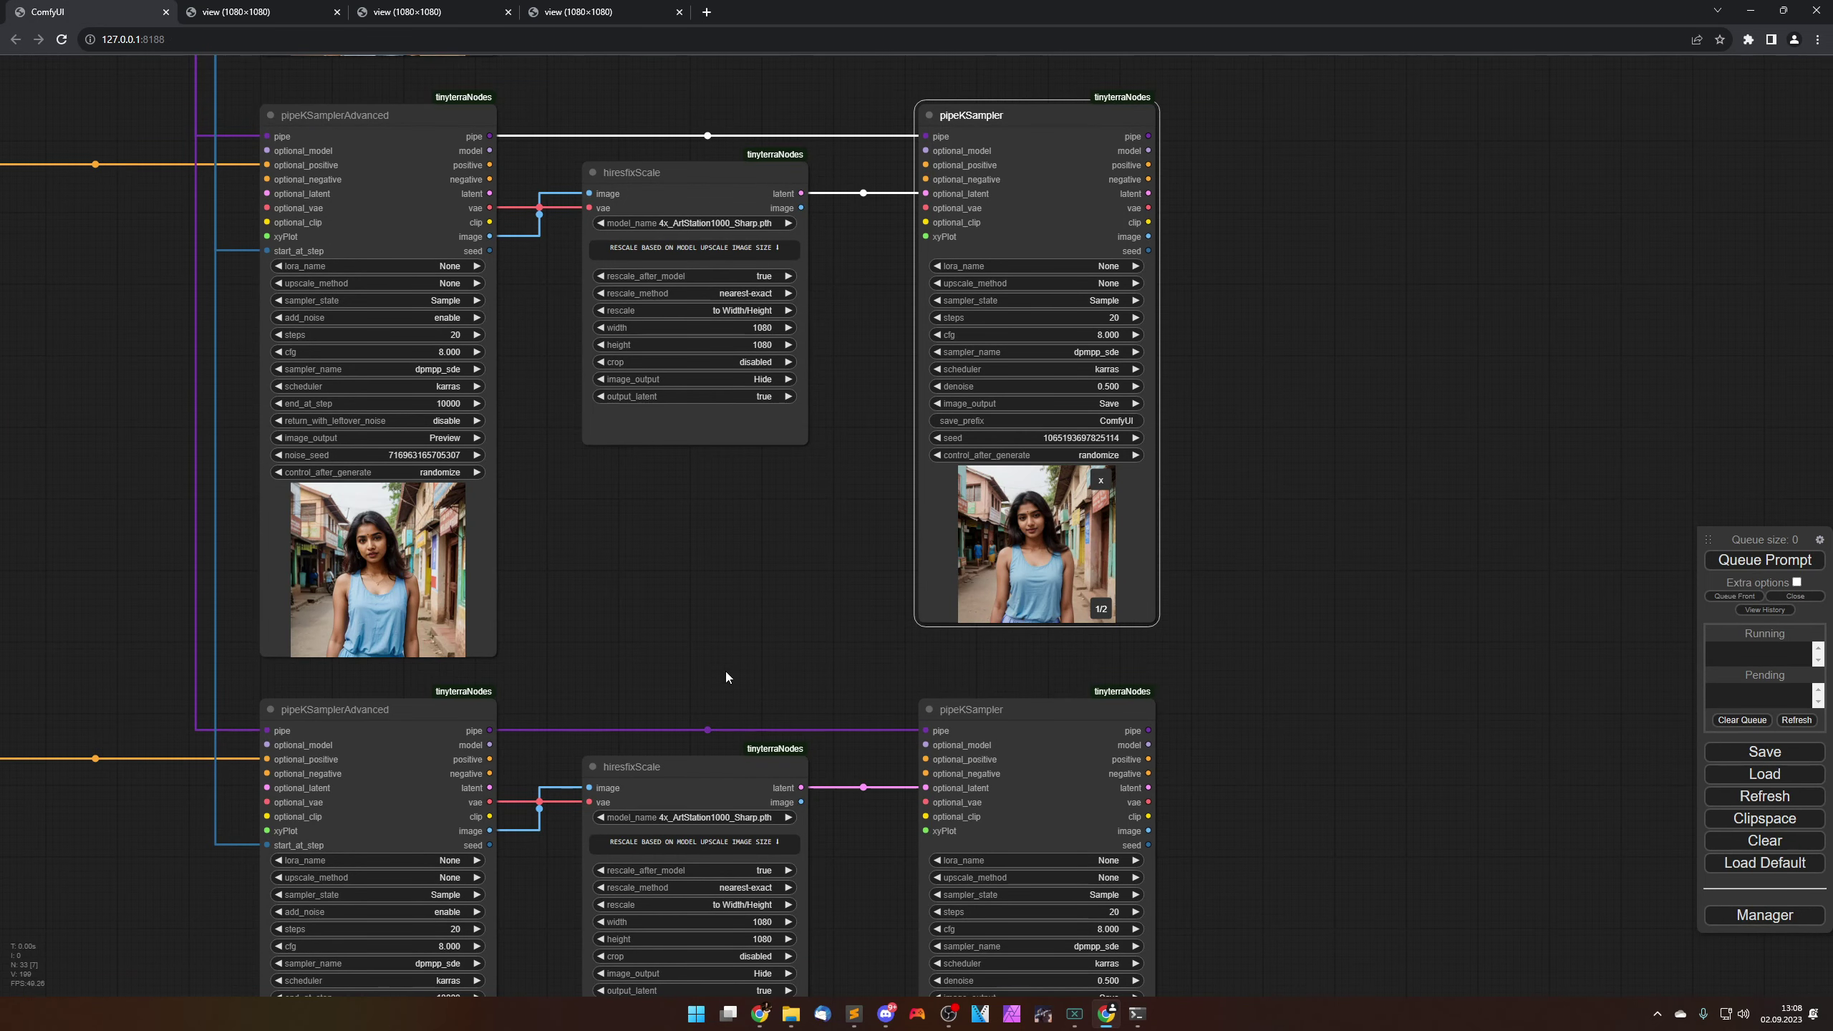
# Step: Try to open the fourth row's final pipeKSampler image full-size in a new tab
pyautogui.moveTo(728, 675); pyautogui.dragTo(681, 272)
pyautogui.click(1024, 704)
pyautogui.rightClick(1029, 702)
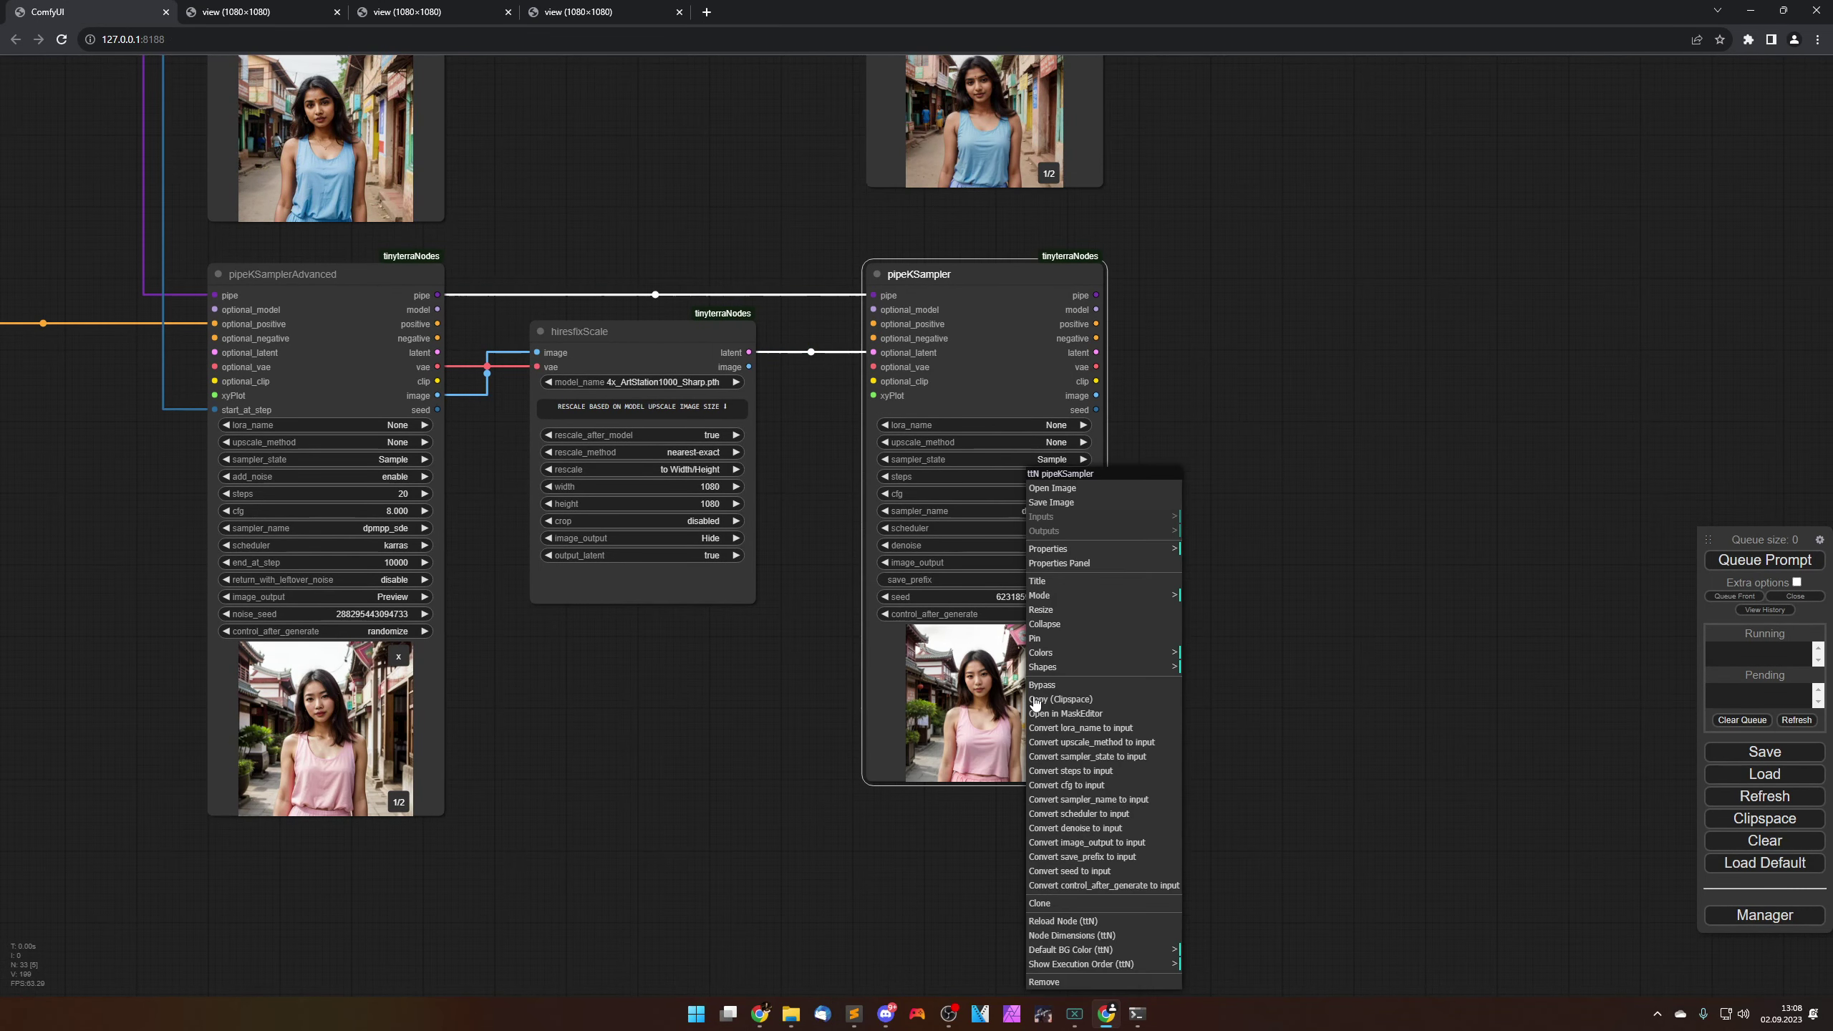
pyautogui.rightClick(980, 709)
pyautogui.click(1010, 486)
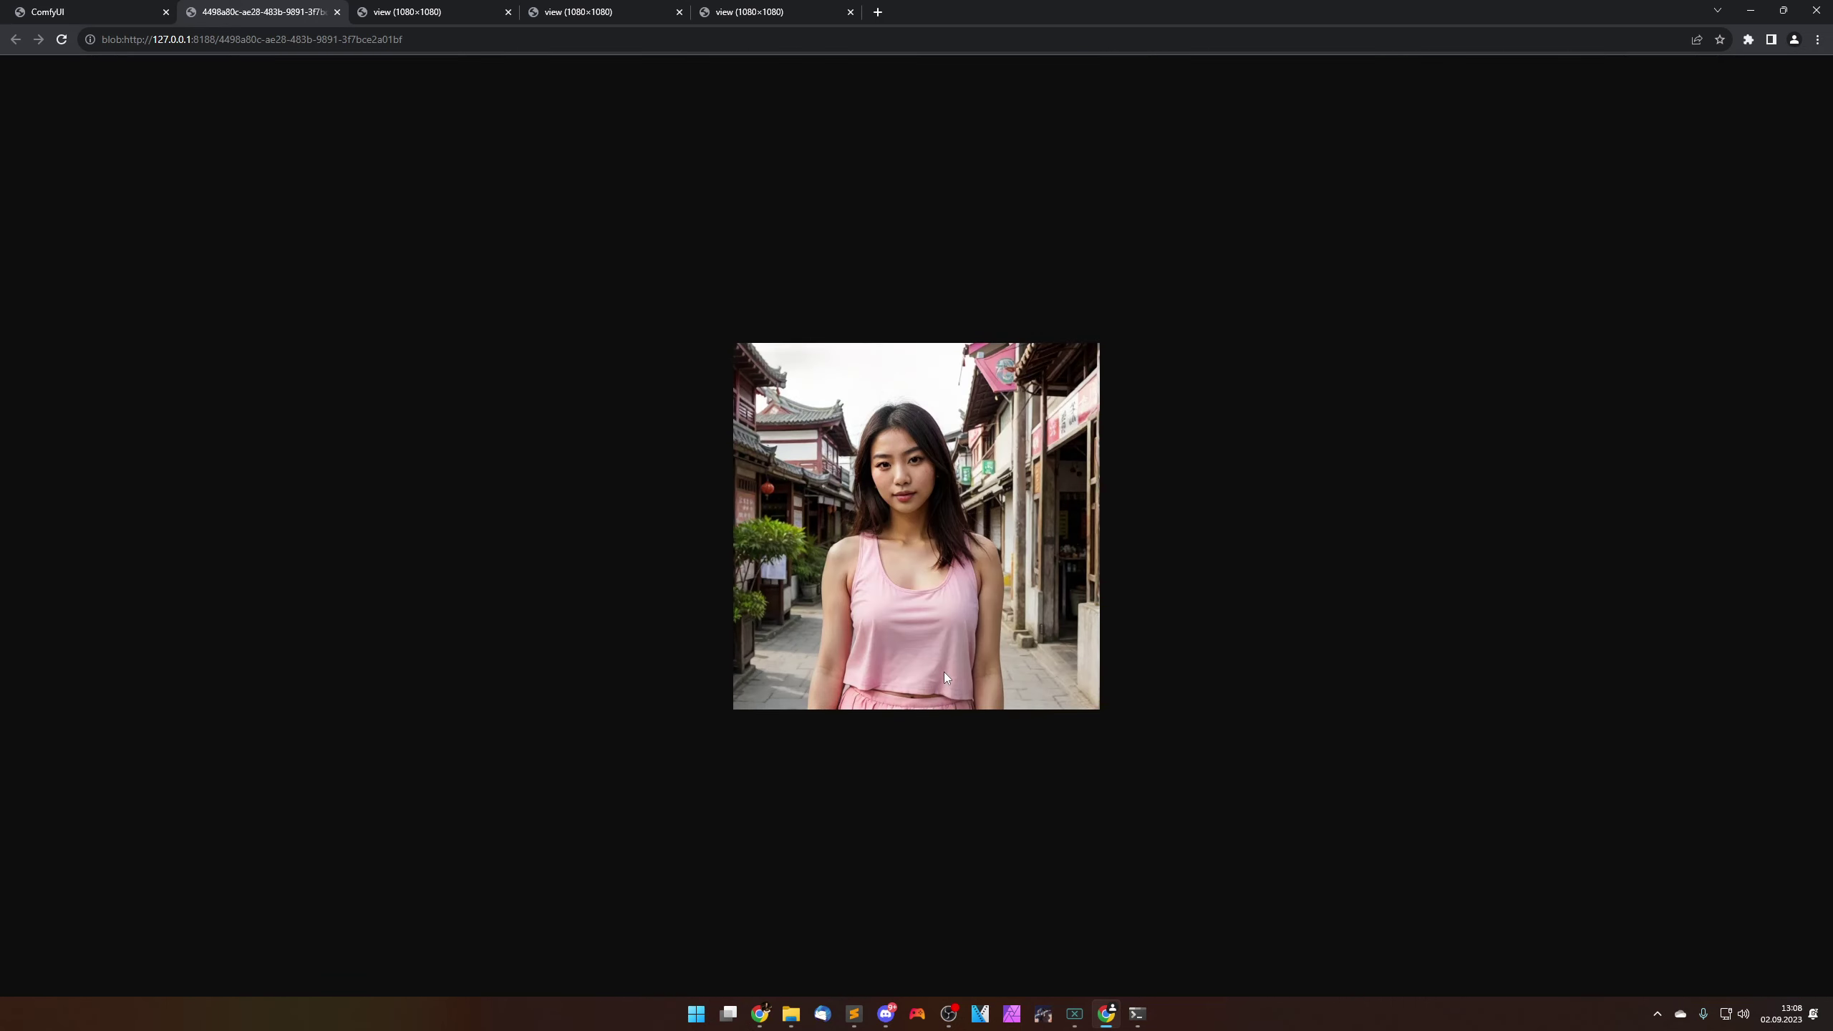
pyautogui.rightClick(713, 498)
pyautogui.click(231, 9)
pyautogui.middleClick(231, 9)
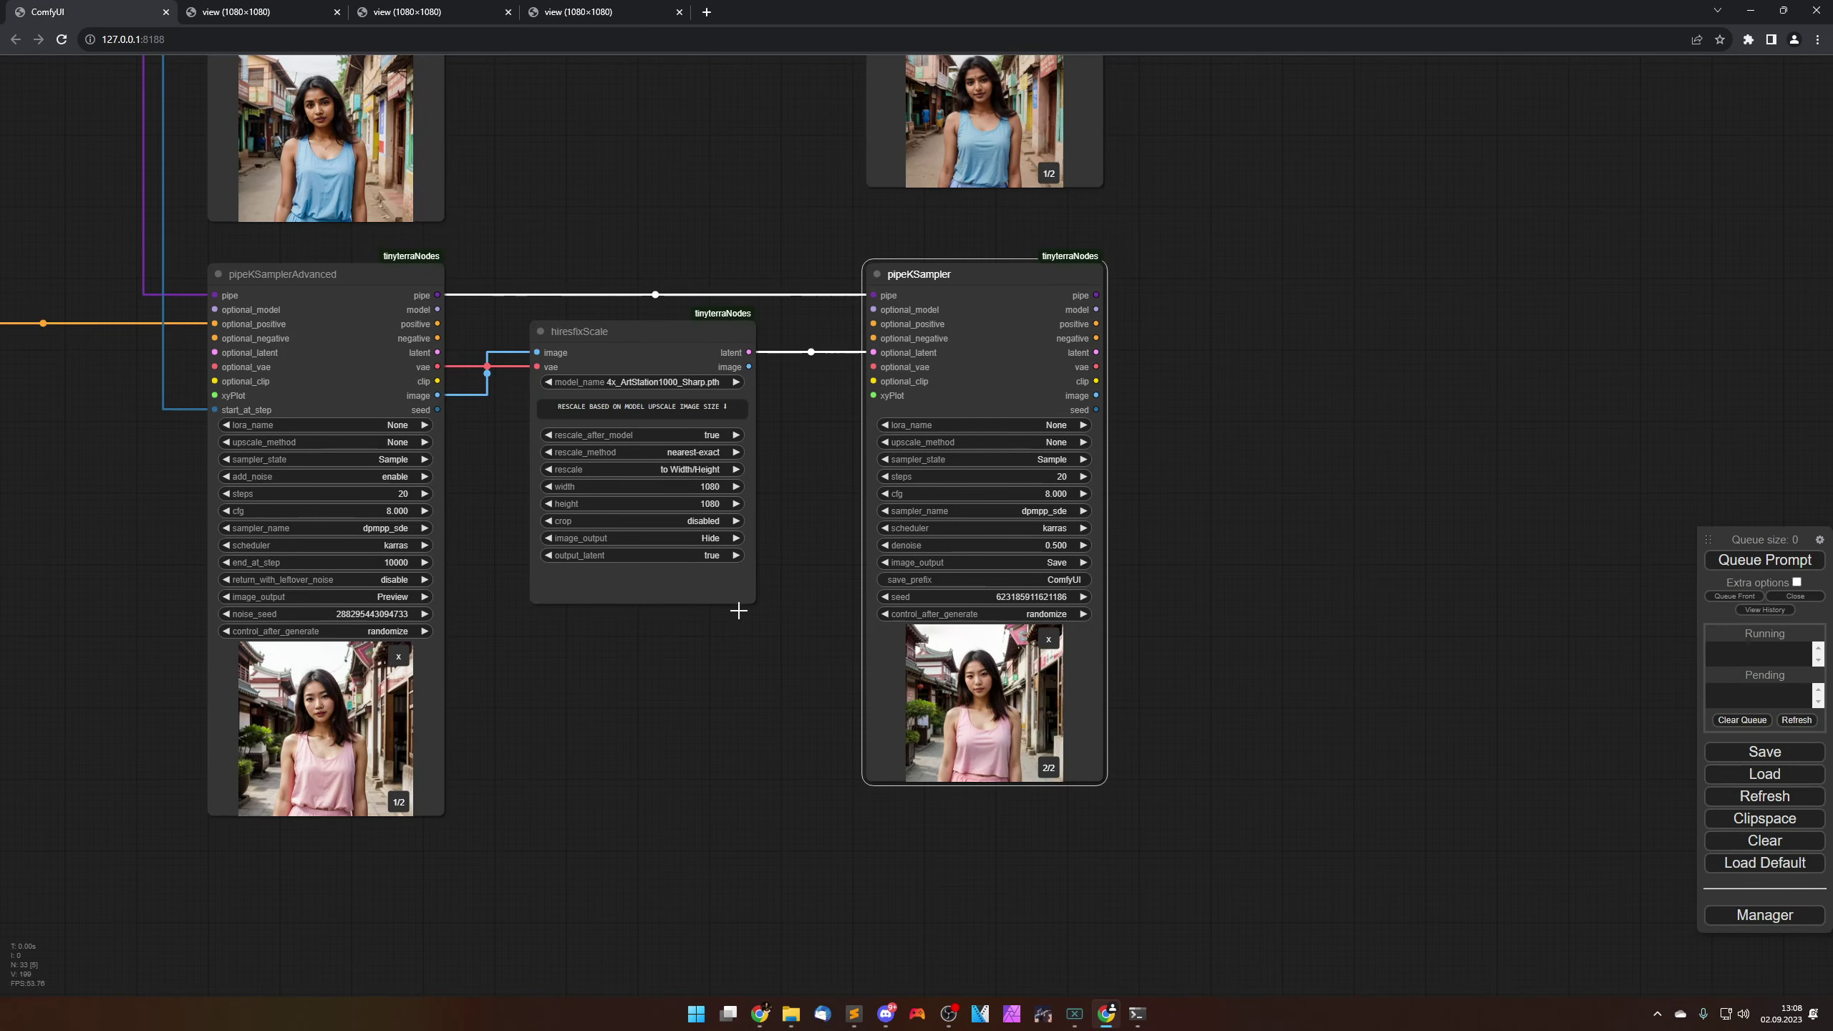
# Step: Choose the other image in the fourth row's final pipeKSampler and open it full-size in a new tab
pyautogui.click(1048, 650)
pyautogui.click(931, 697)
pyautogui.rightClick(953, 698)
pyautogui.click(975, 488)
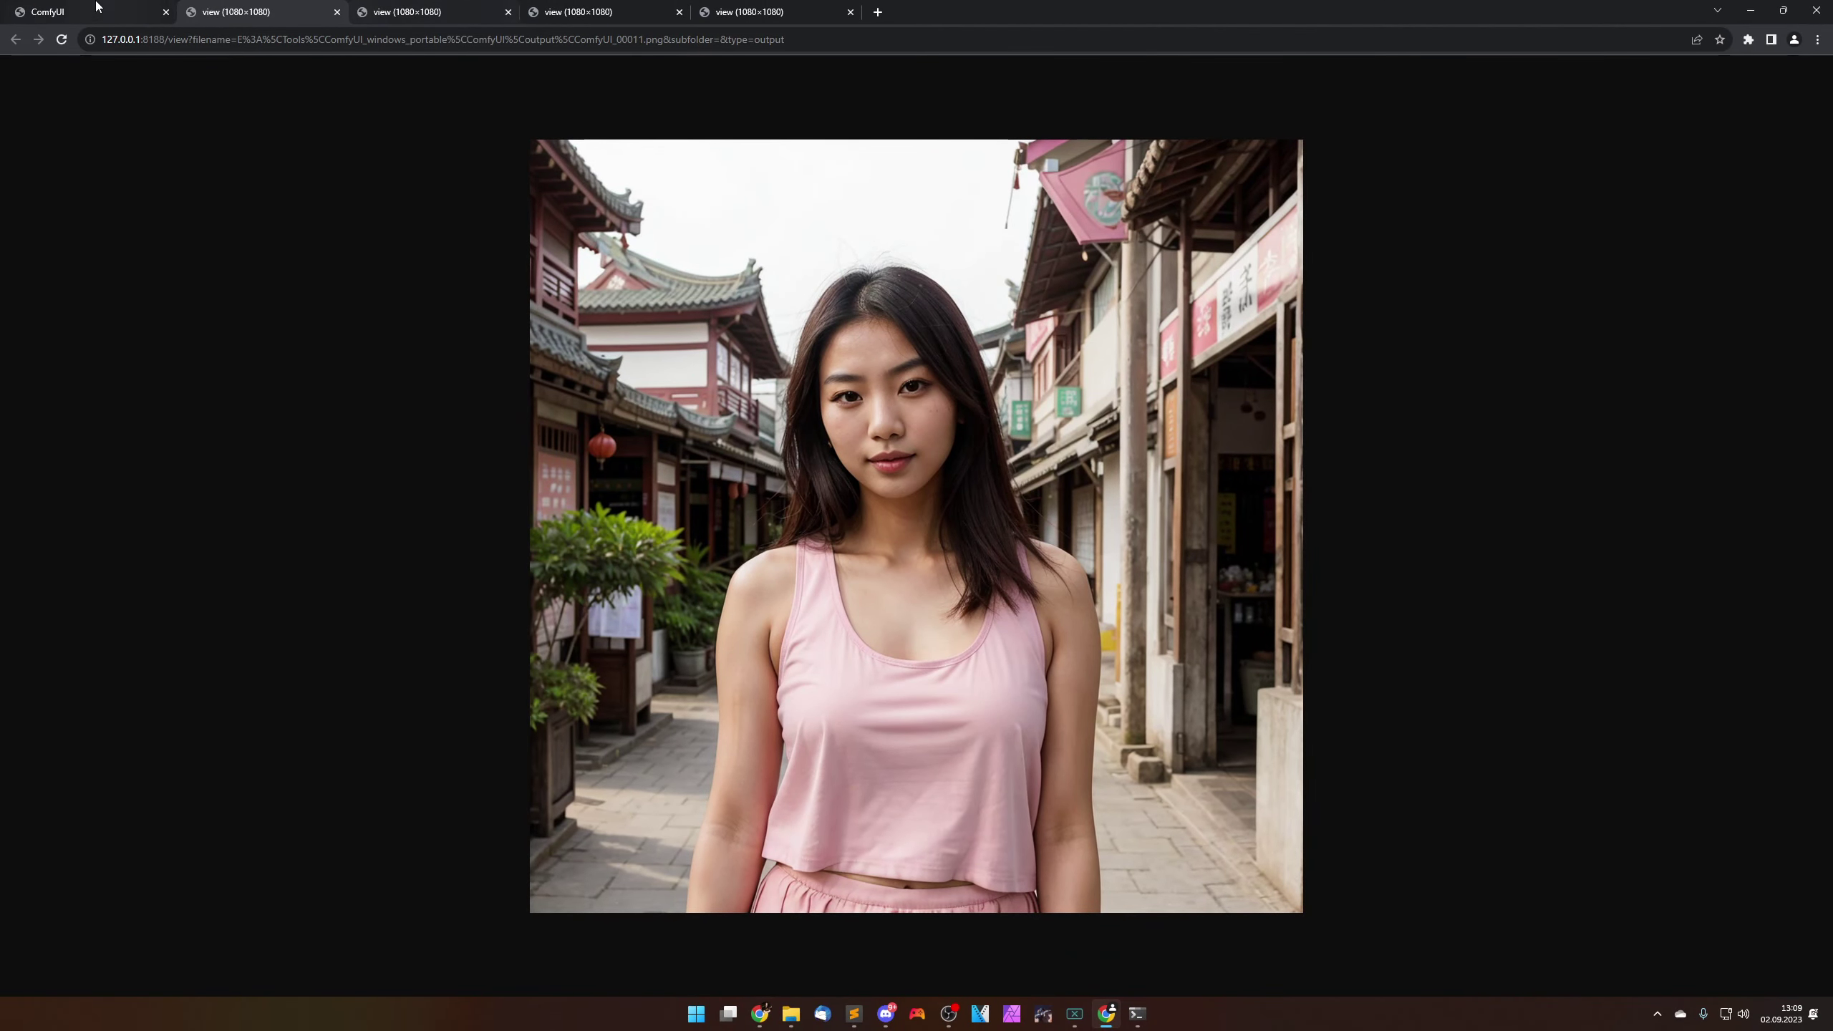
# Step: Compare the first sampler's noise preview with the images generated from it in the rows of the workflow
pyautogui.click(97, 11)
pyautogui.scroll(3, 919, 841)
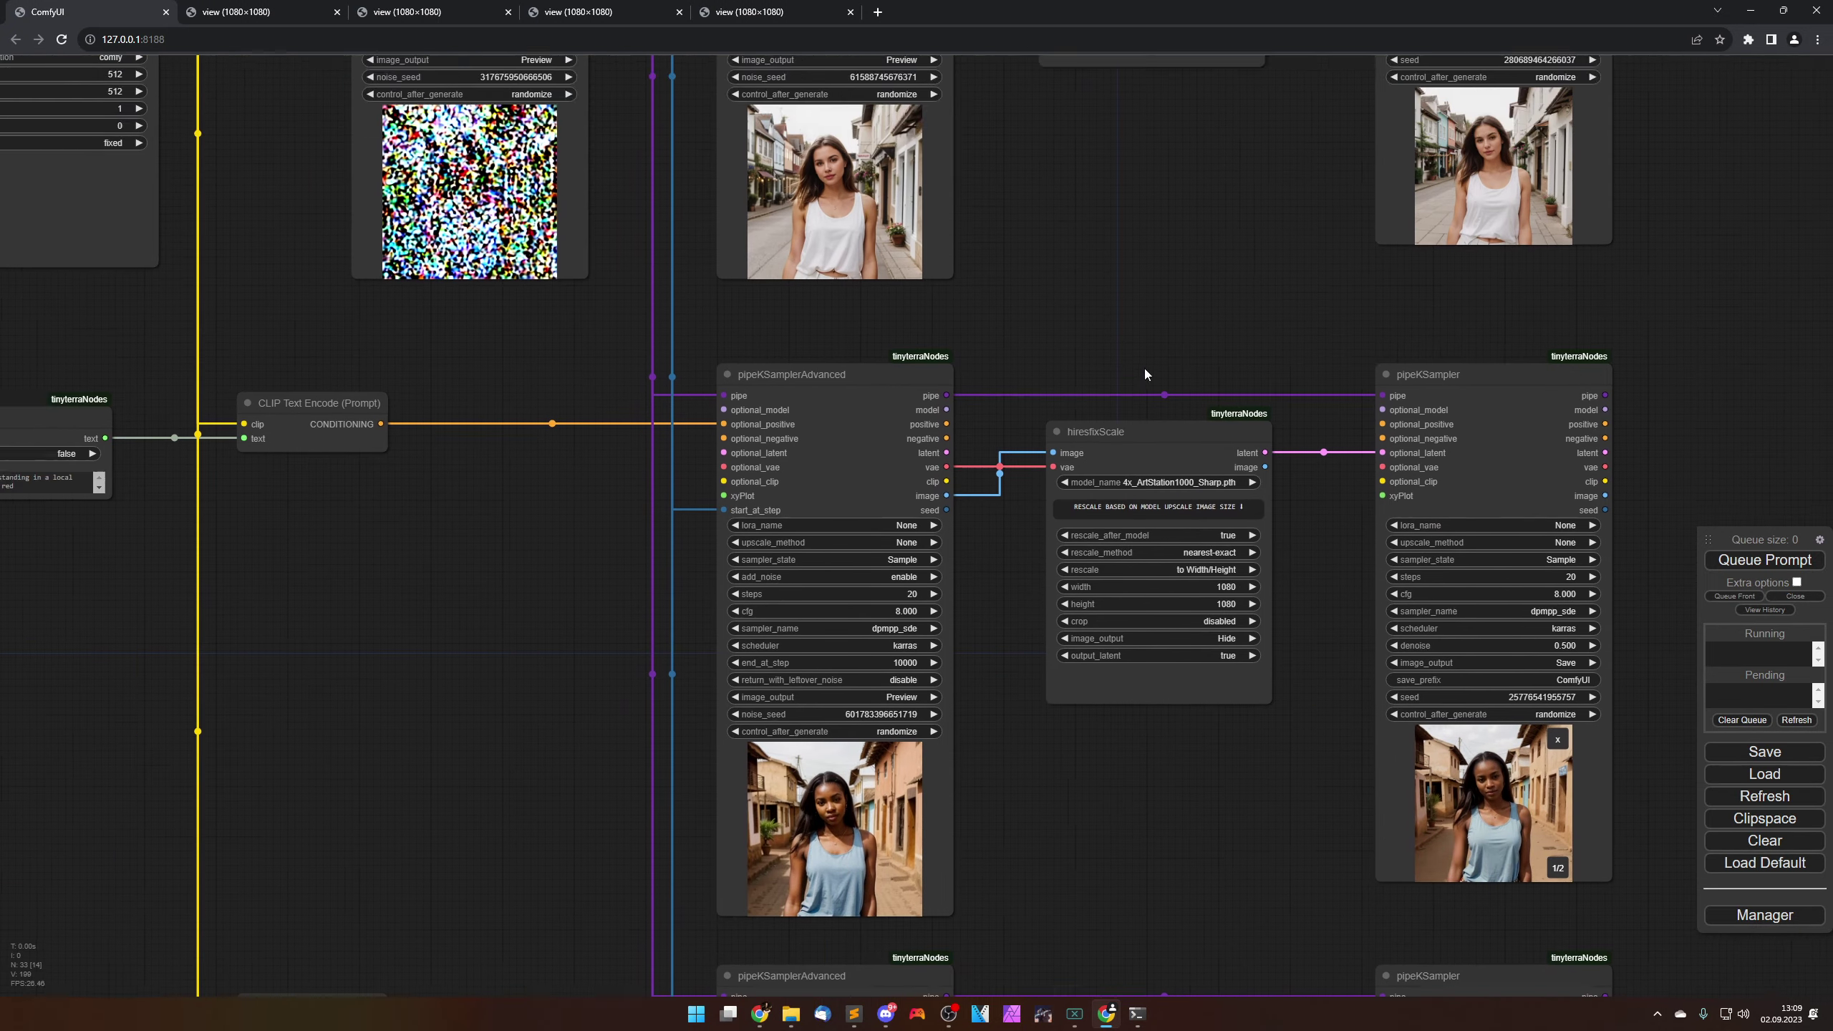
pyautogui.moveTo(542, 273); pyautogui.dragTo(891, 700)
pyautogui.scroll(5, 891, 700)
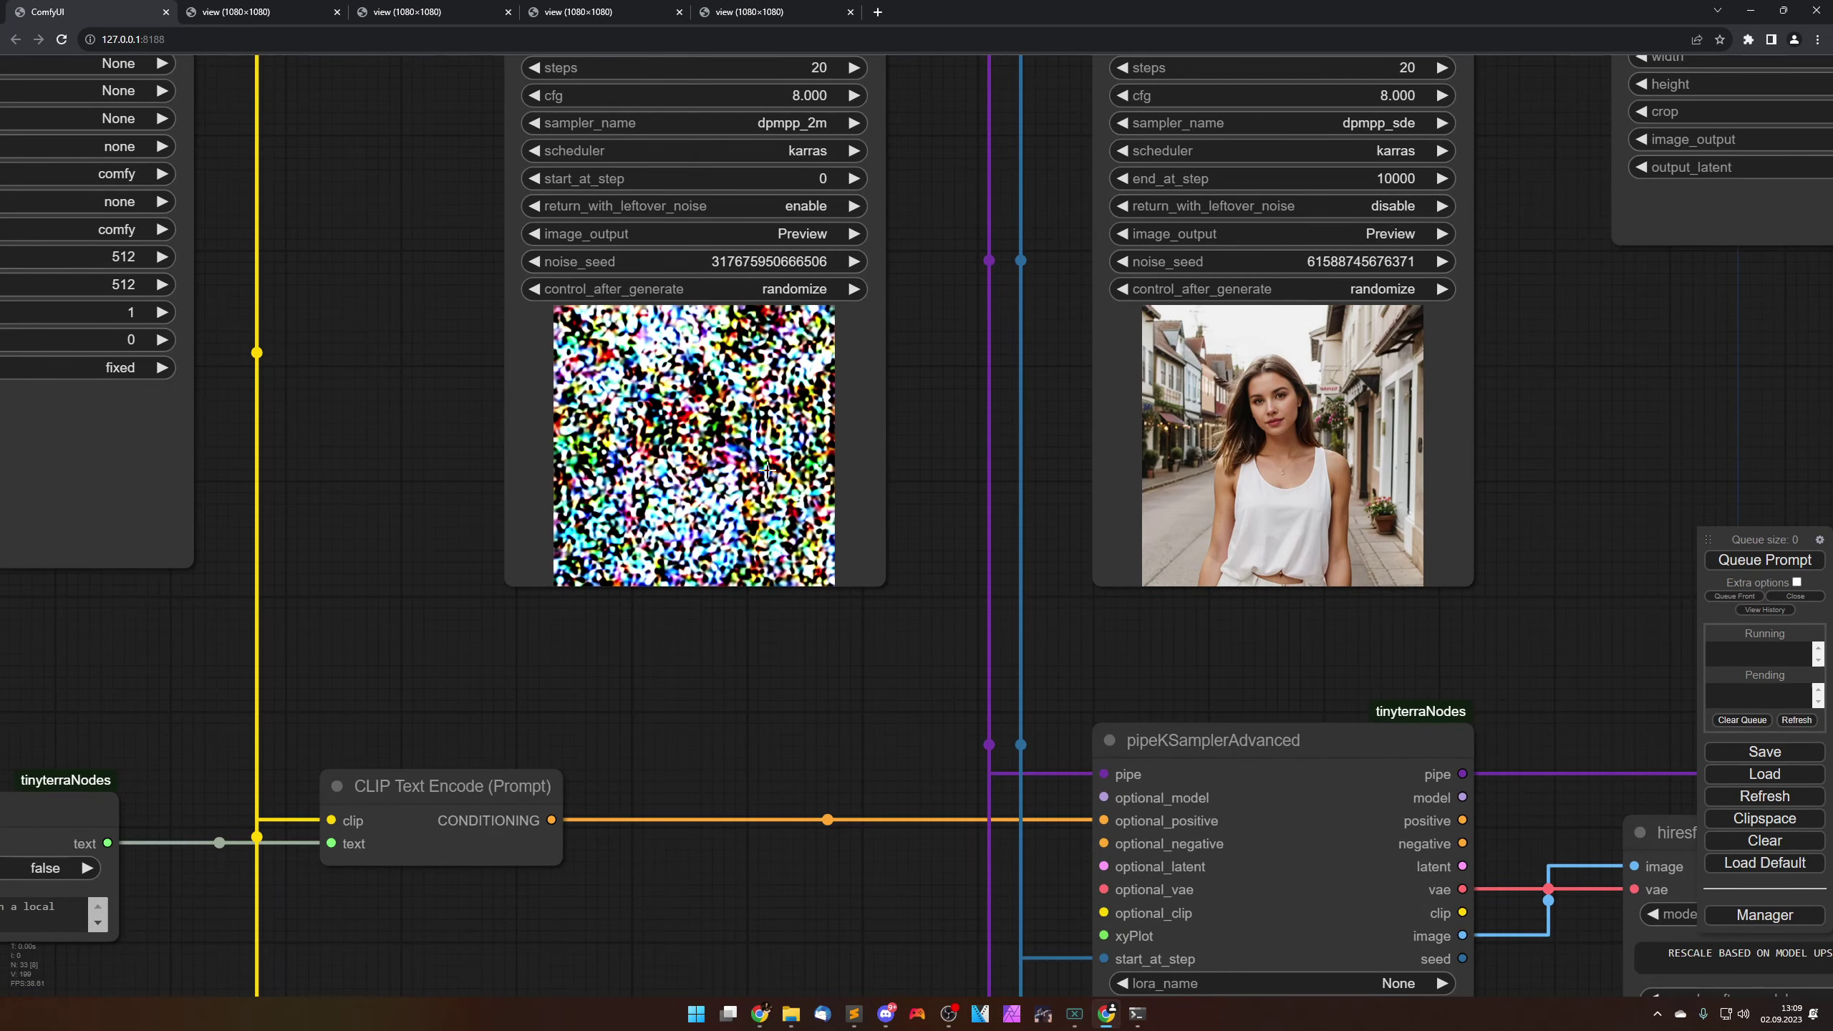
pyautogui.moveTo(753, 676); pyautogui.dragTo(598, 508)
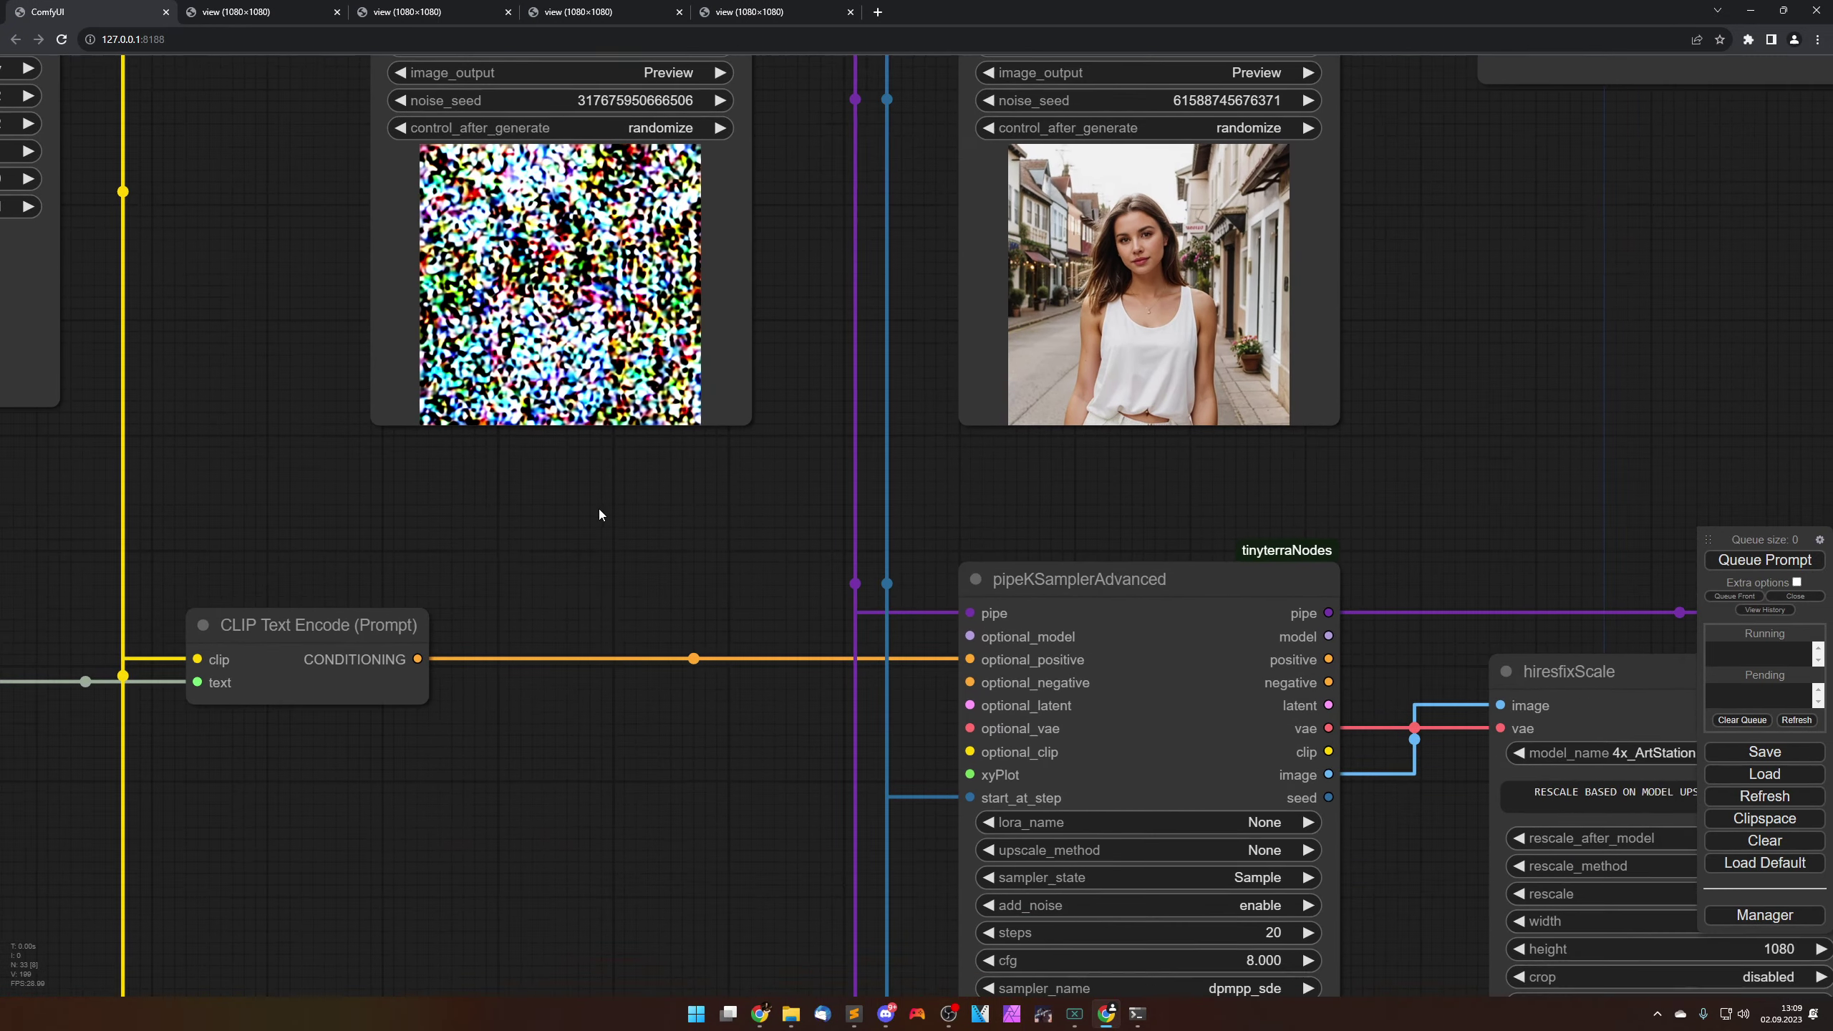
pyautogui.scroll(-5, 719, 618)
pyautogui.moveTo(1099, 841); pyautogui.dragTo(973, 571)
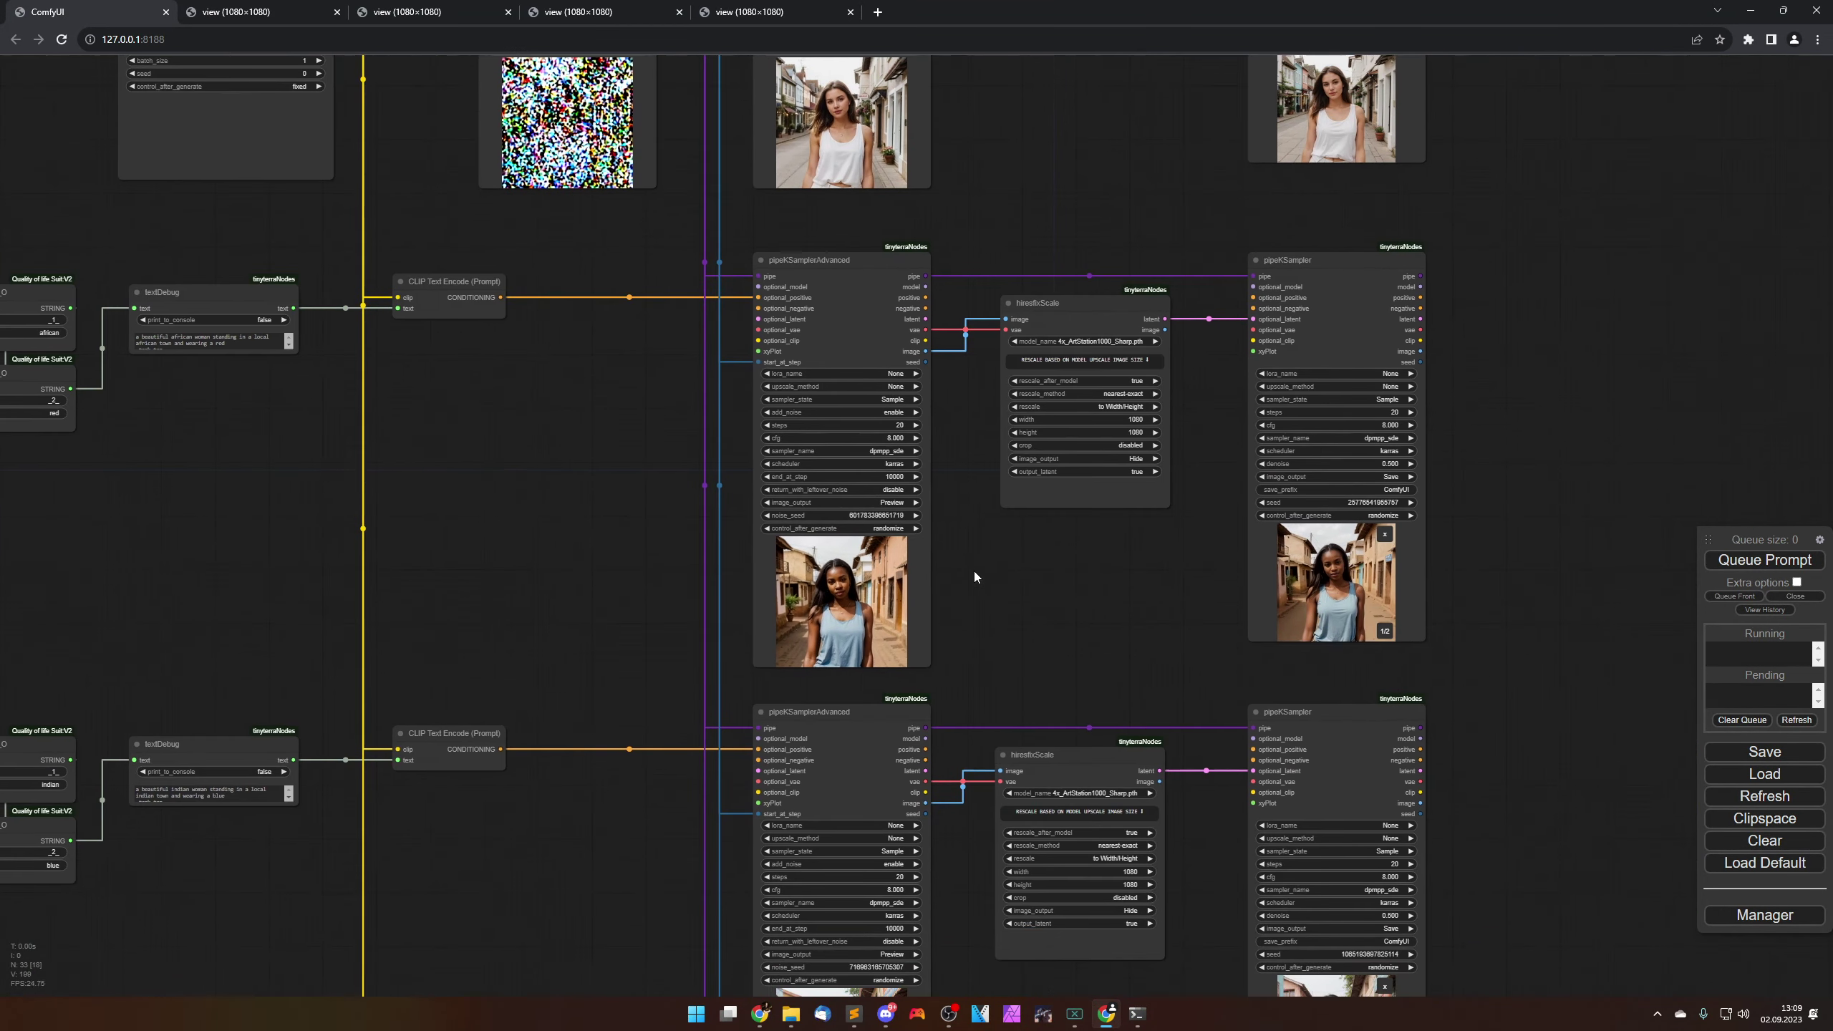
pyautogui.scroll(-3, 1045, 619)
pyautogui.moveTo(1045, 619); pyautogui.dragTo(948, 438)
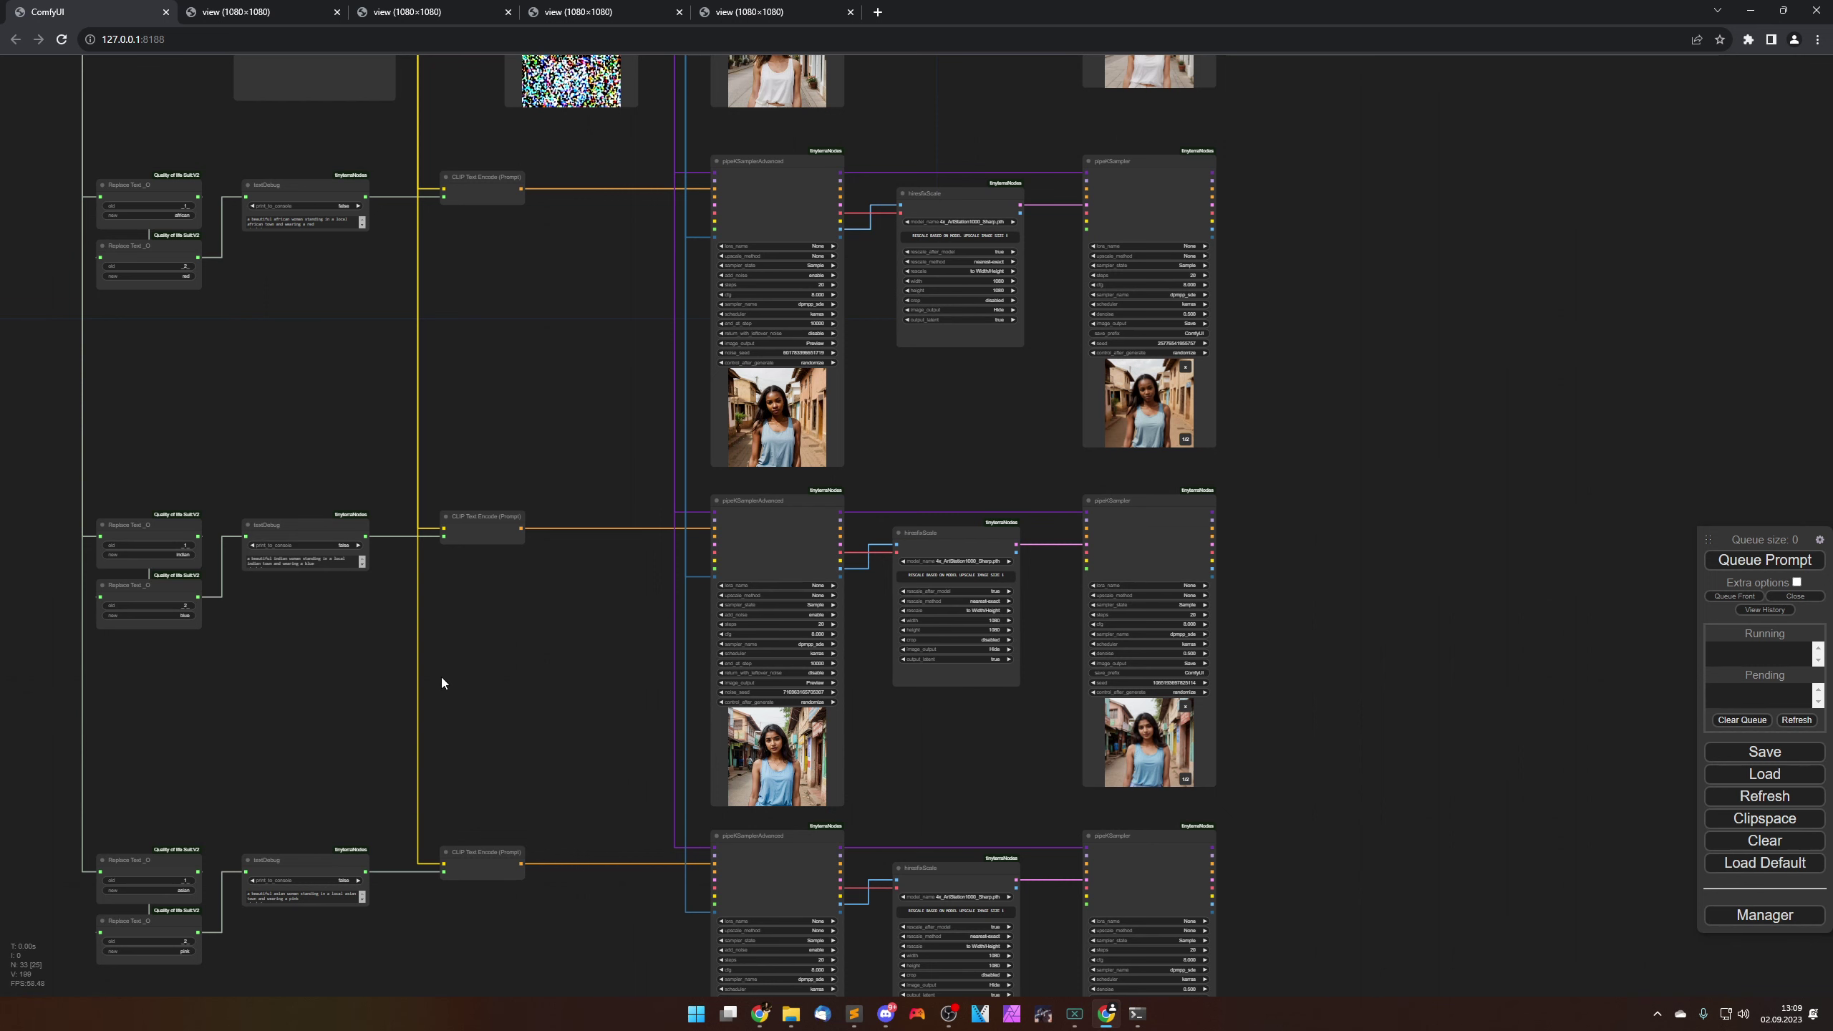
# Step: Review the full-size images of the third, second and first rows in their browser tabs
pyautogui.click(462, 12)
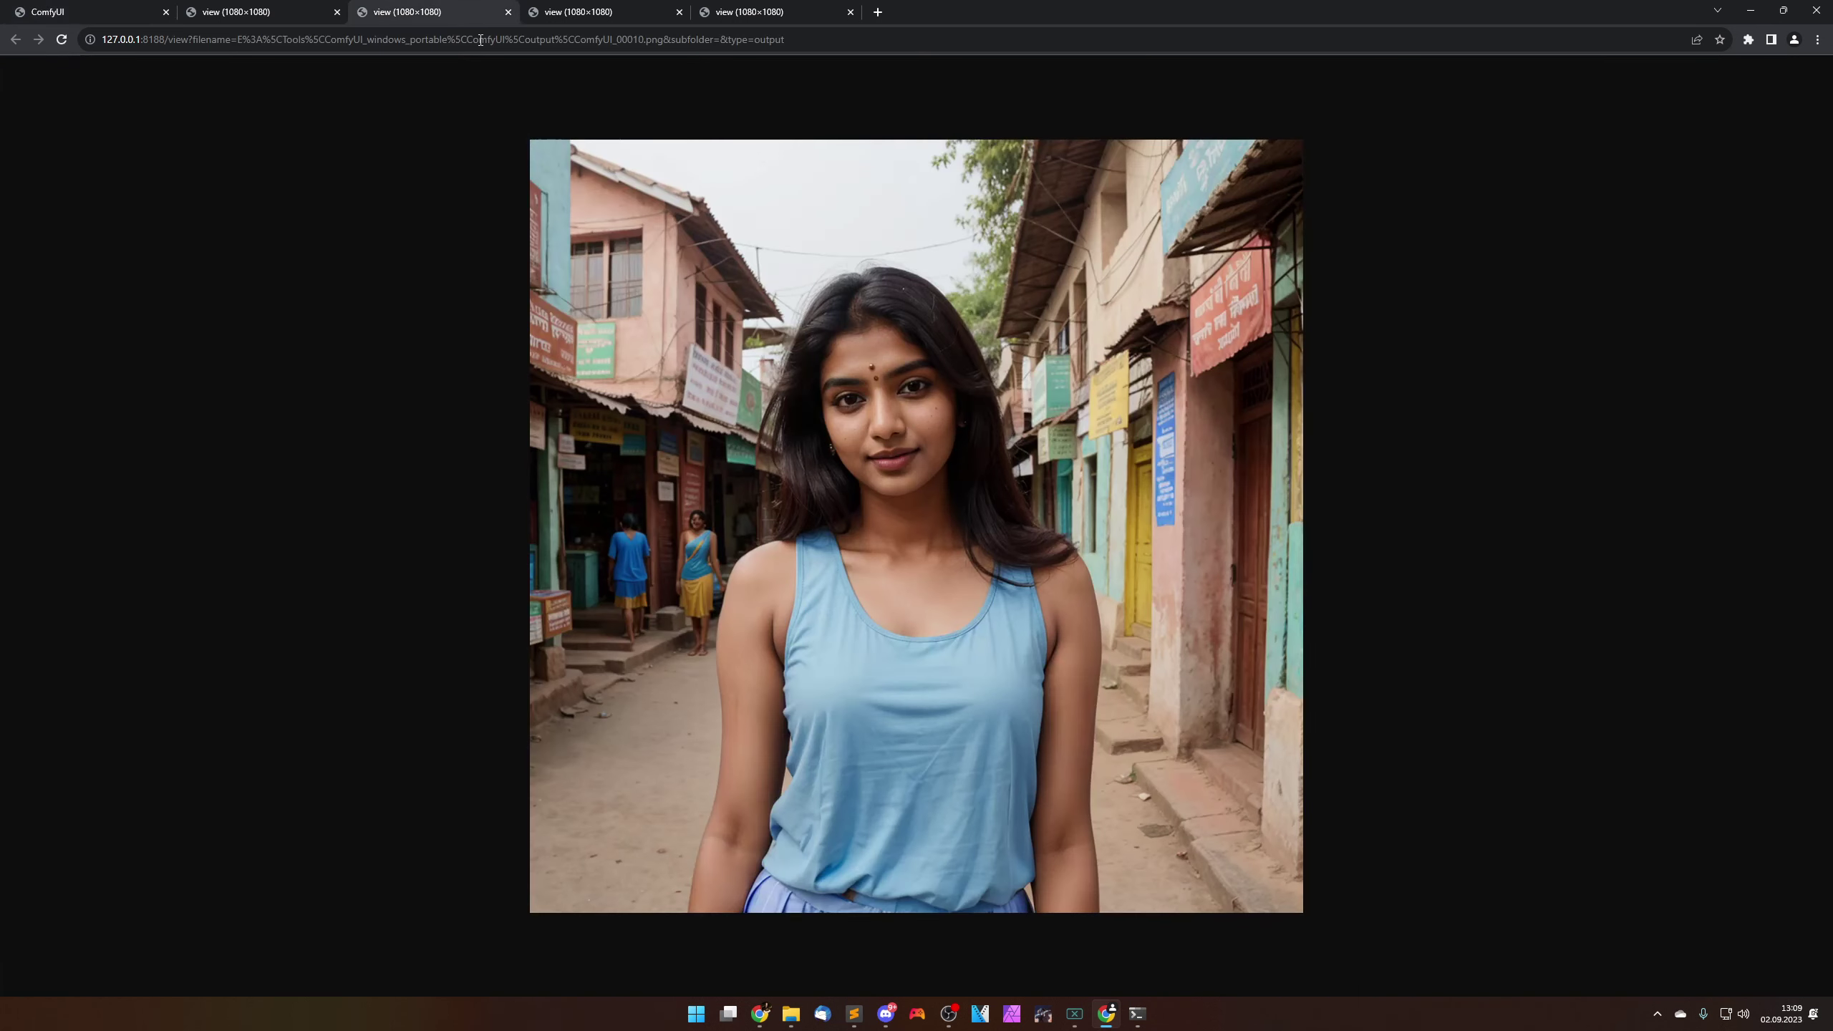
pyautogui.click(604, 11)
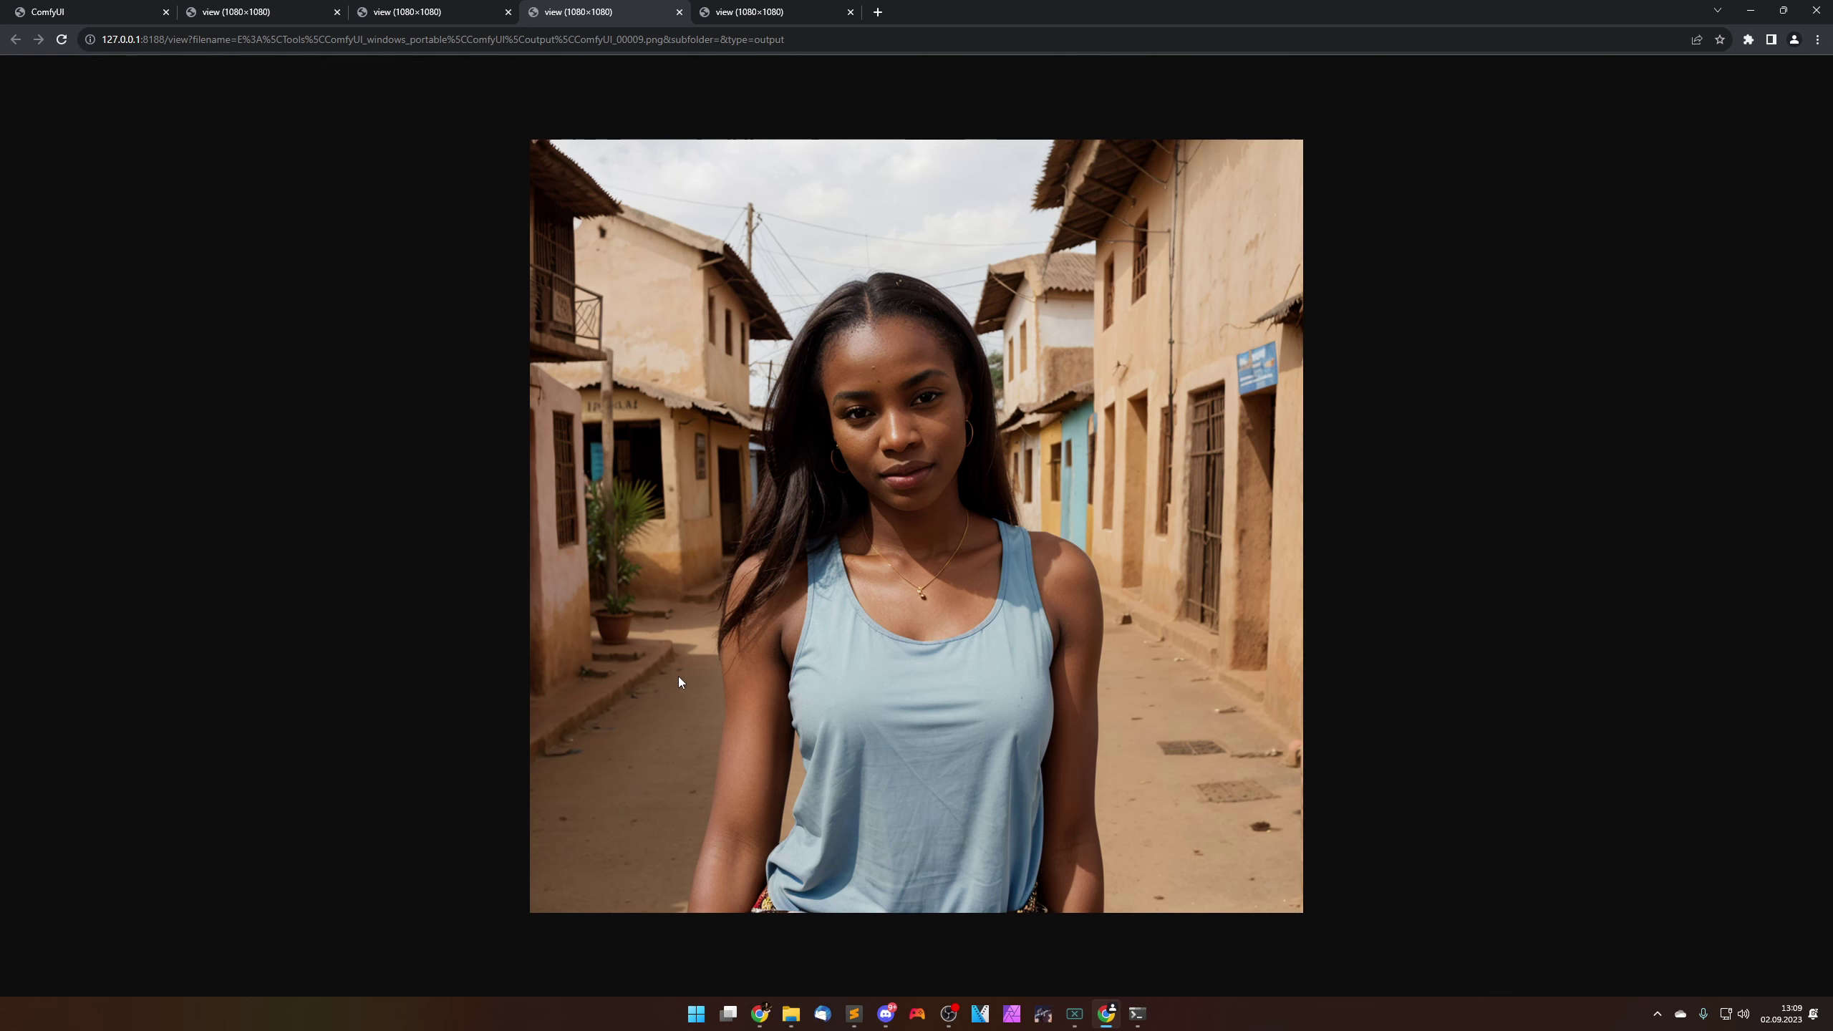
pyautogui.click(772, 8)
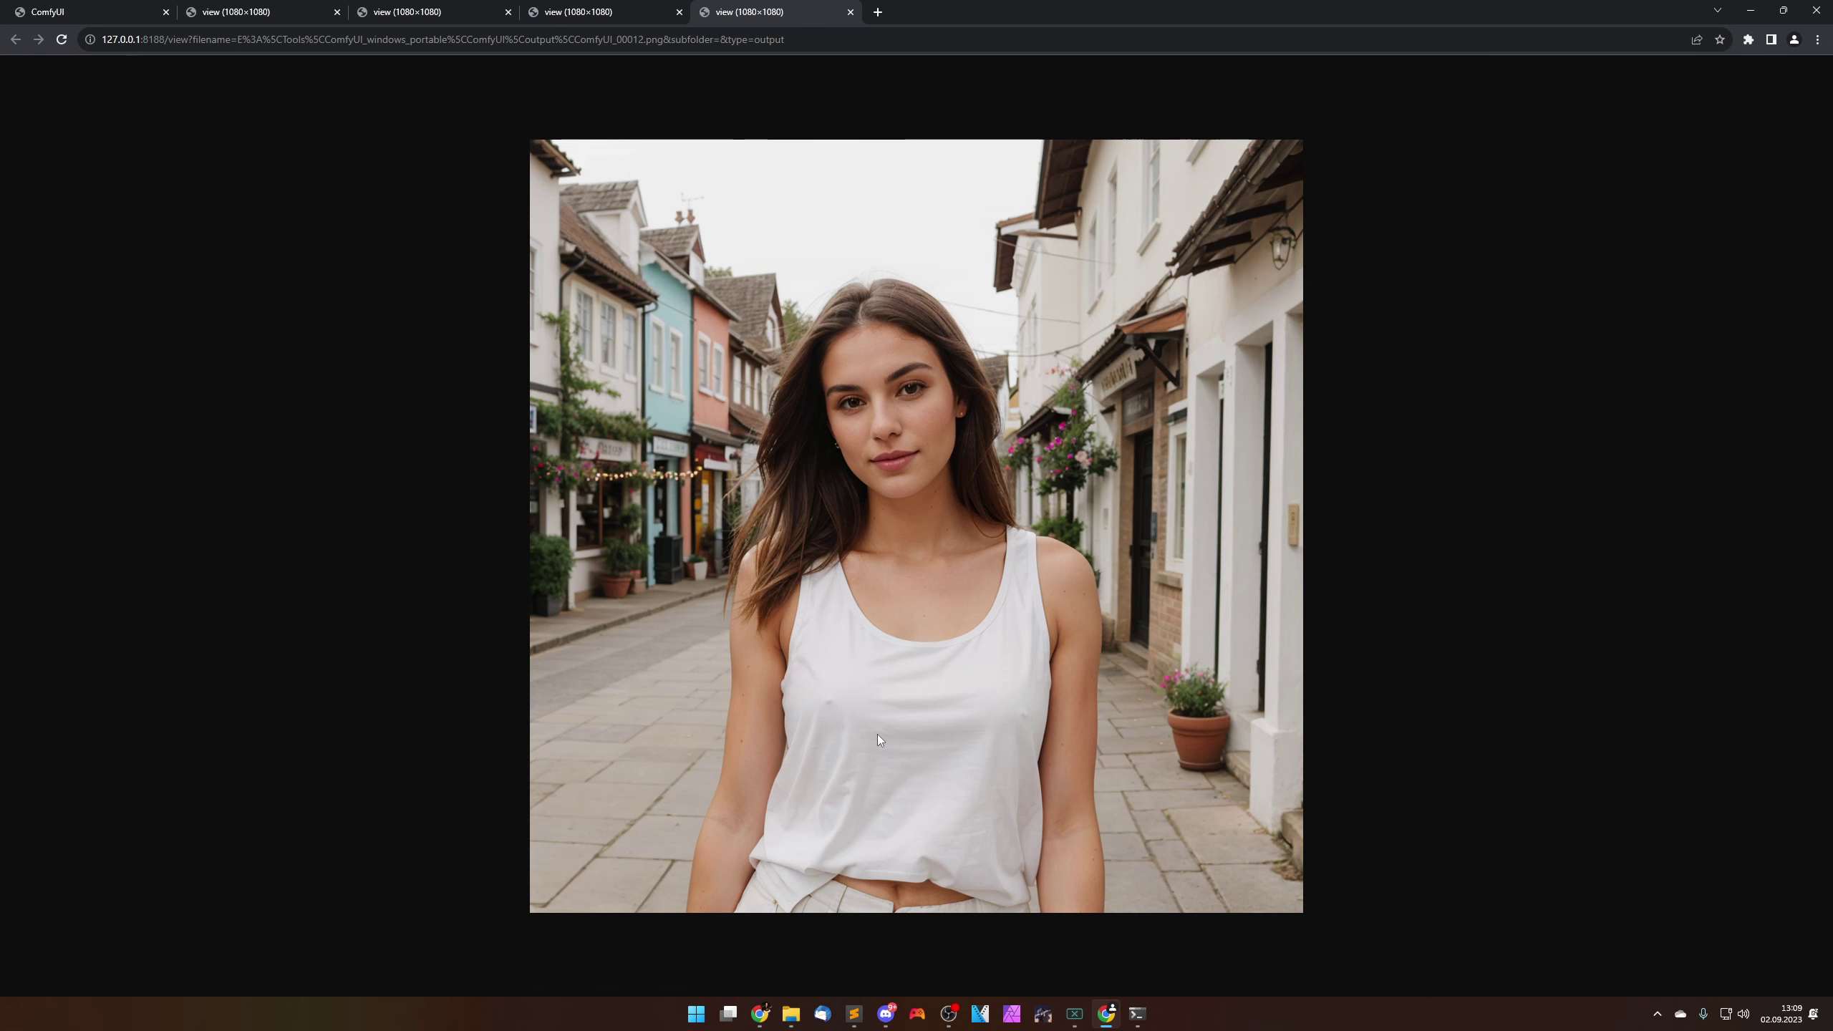
# Step: Close all four full-size image tabs to return to the workflow
pyautogui.middleClick(259, 10)
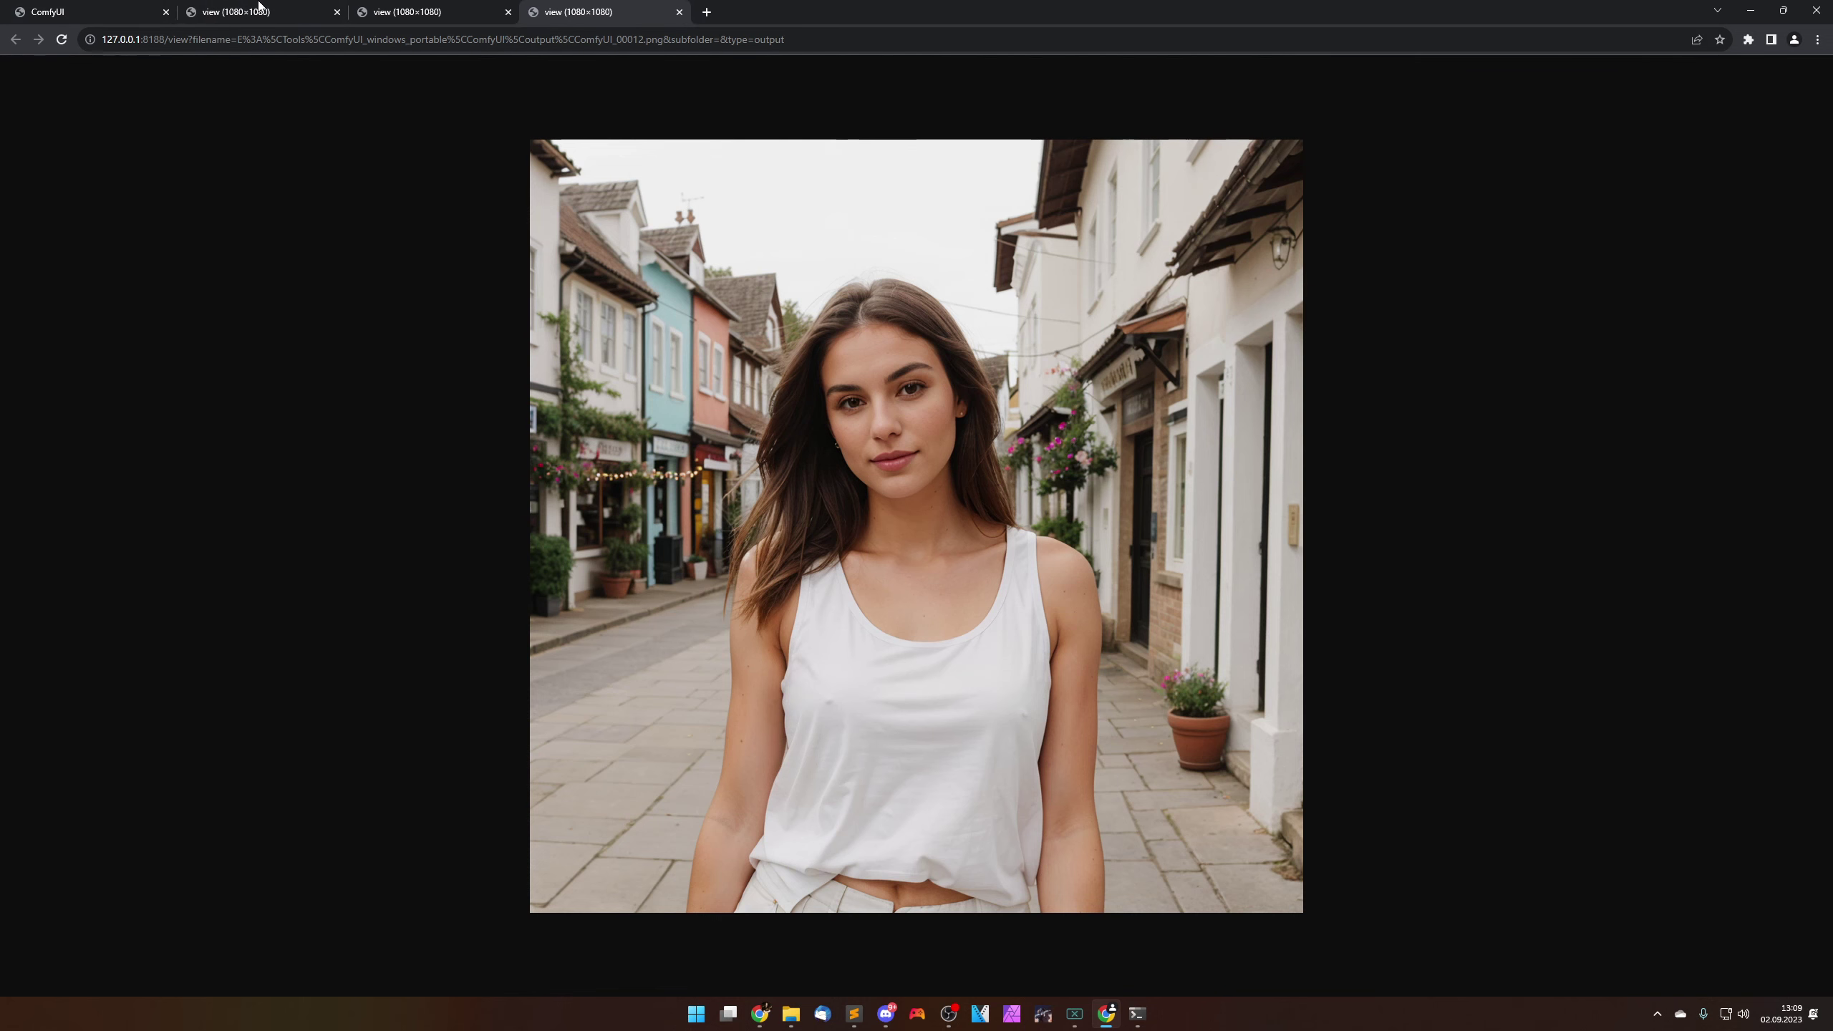
pyautogui.middleClick(260, 9)
pyautogui.middleClick(260, 7)
pyautogui.middleClick(259, 8)
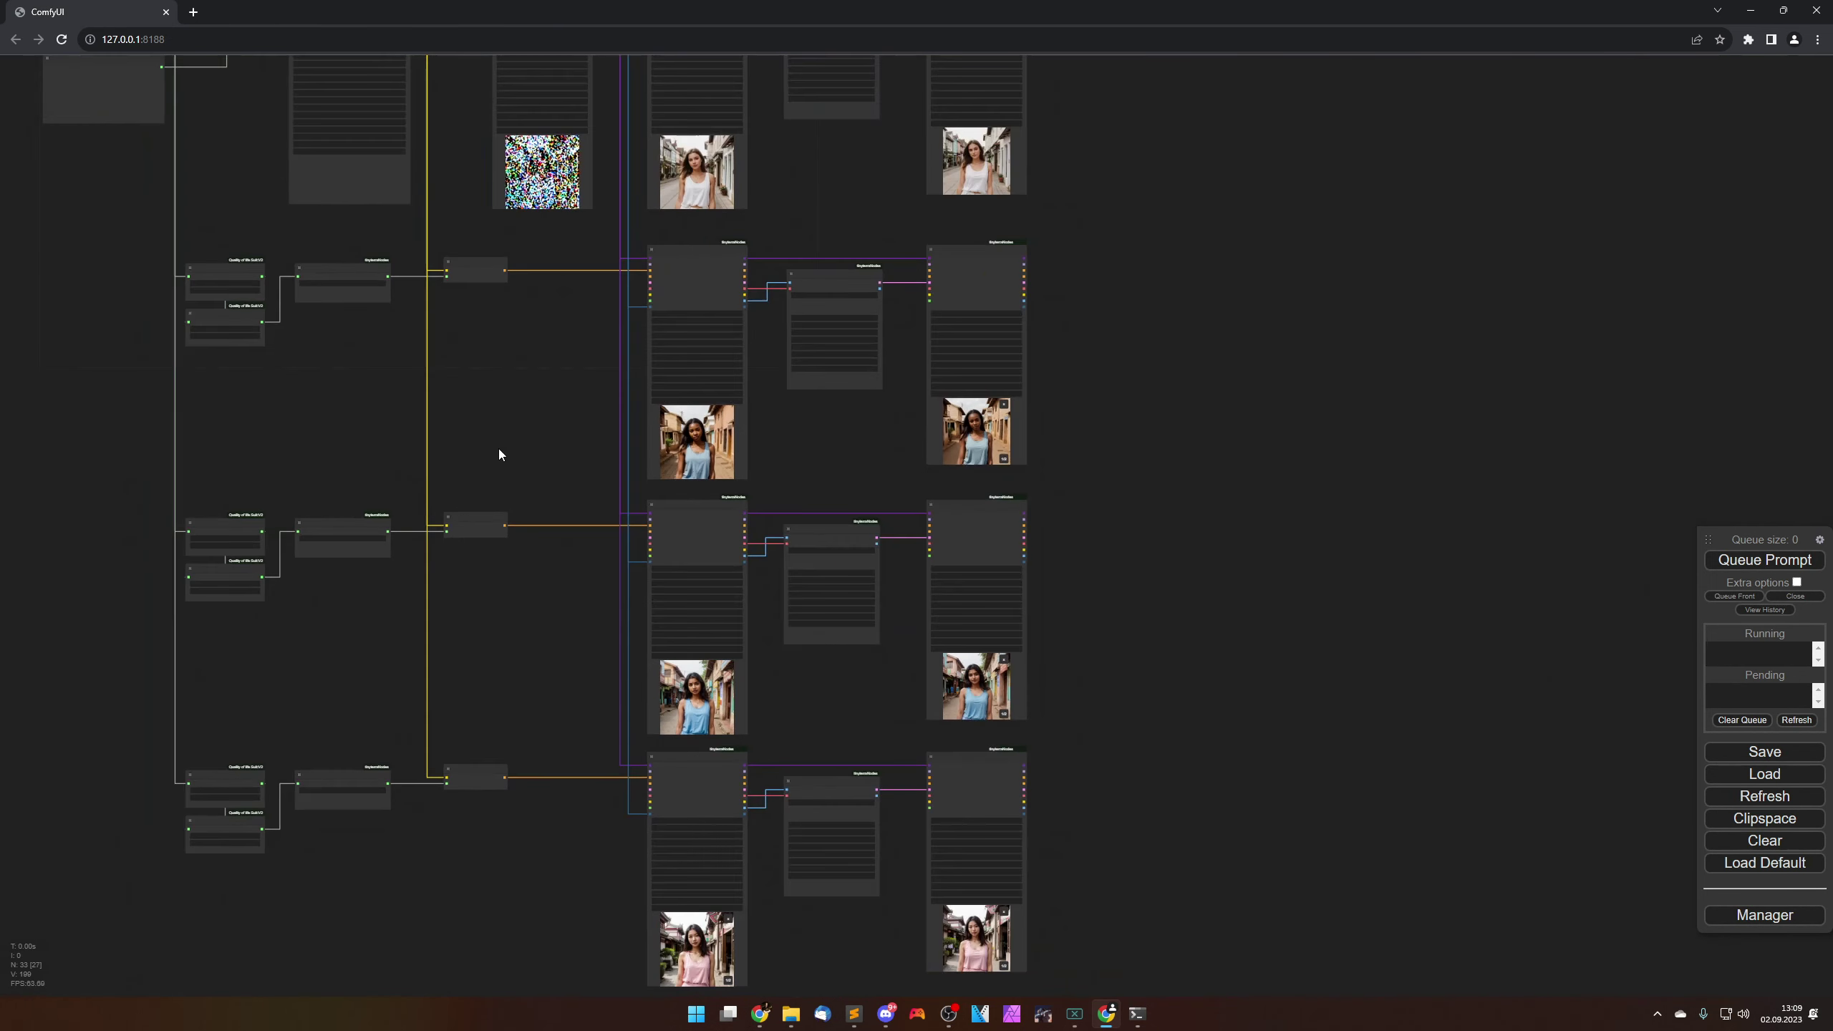
# Step: Inspect the workflow back to its prompt text nodes and select the first row's Replace Text _O node for _2_
pyautogui.moveTo(816, 728); pyautogui.dragTo(670, 429)
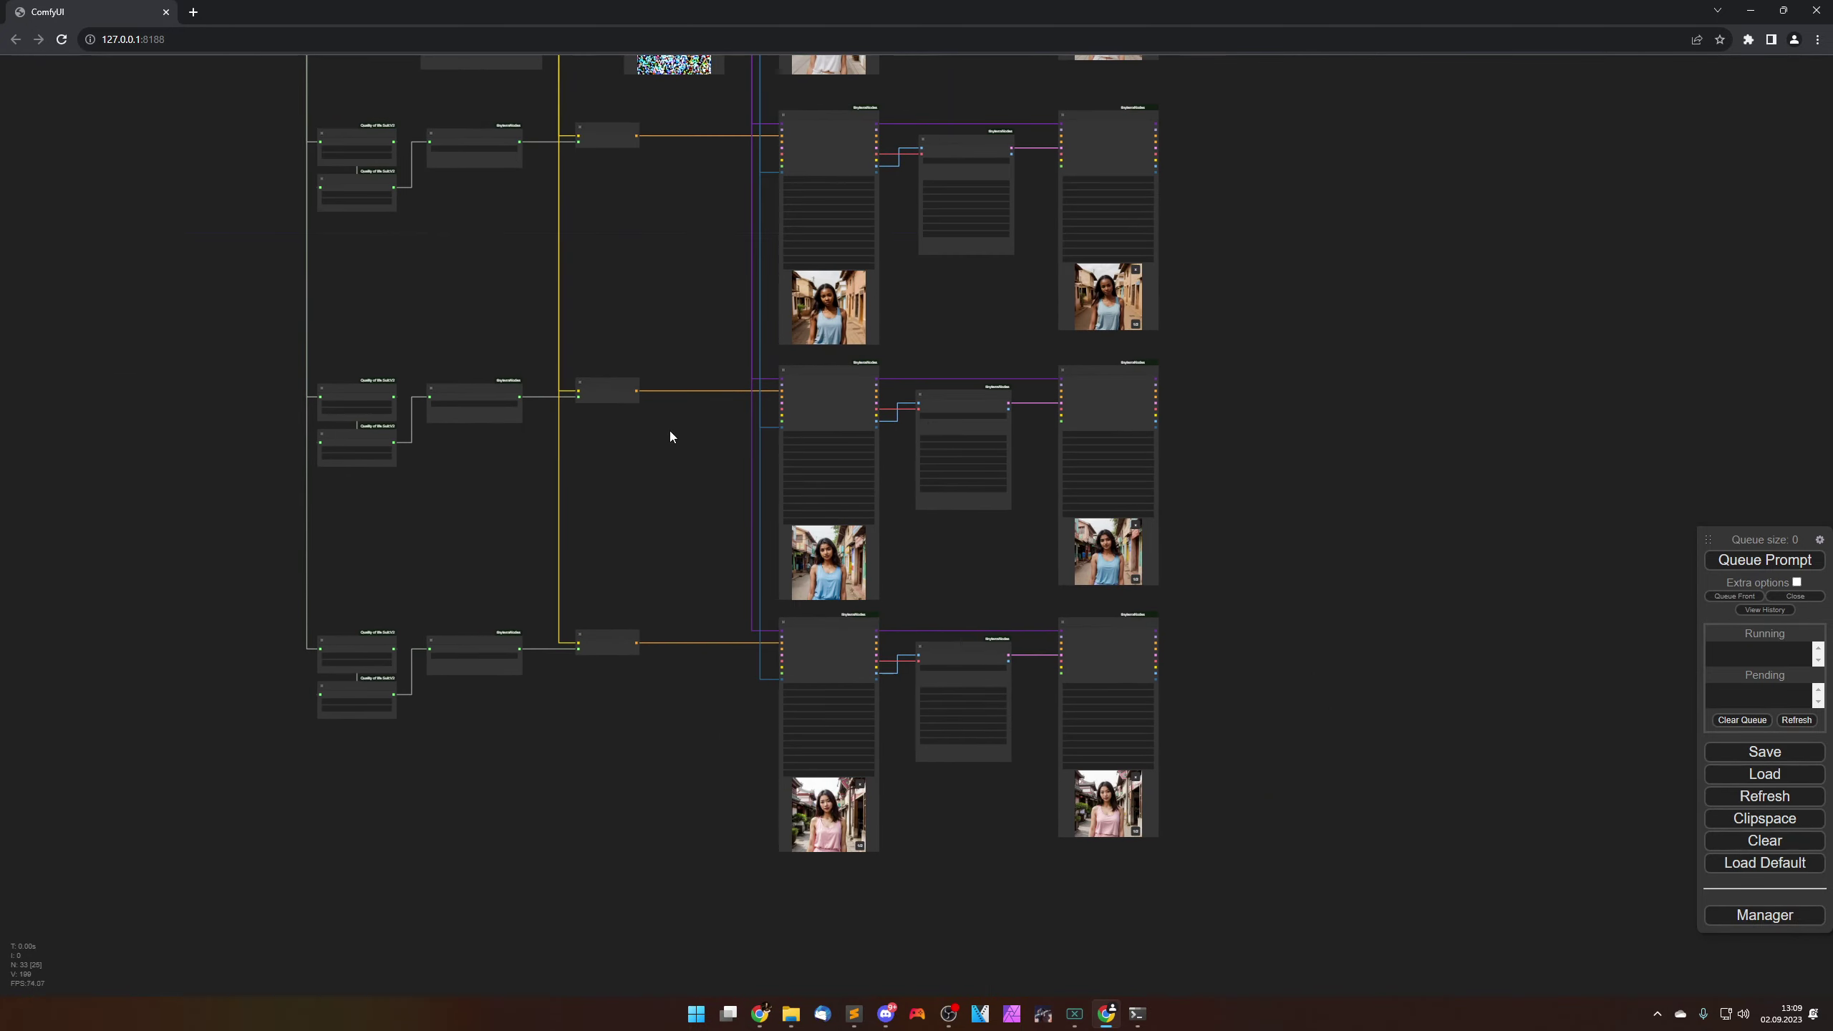
pyautogui.scroll(10, 650, 479)
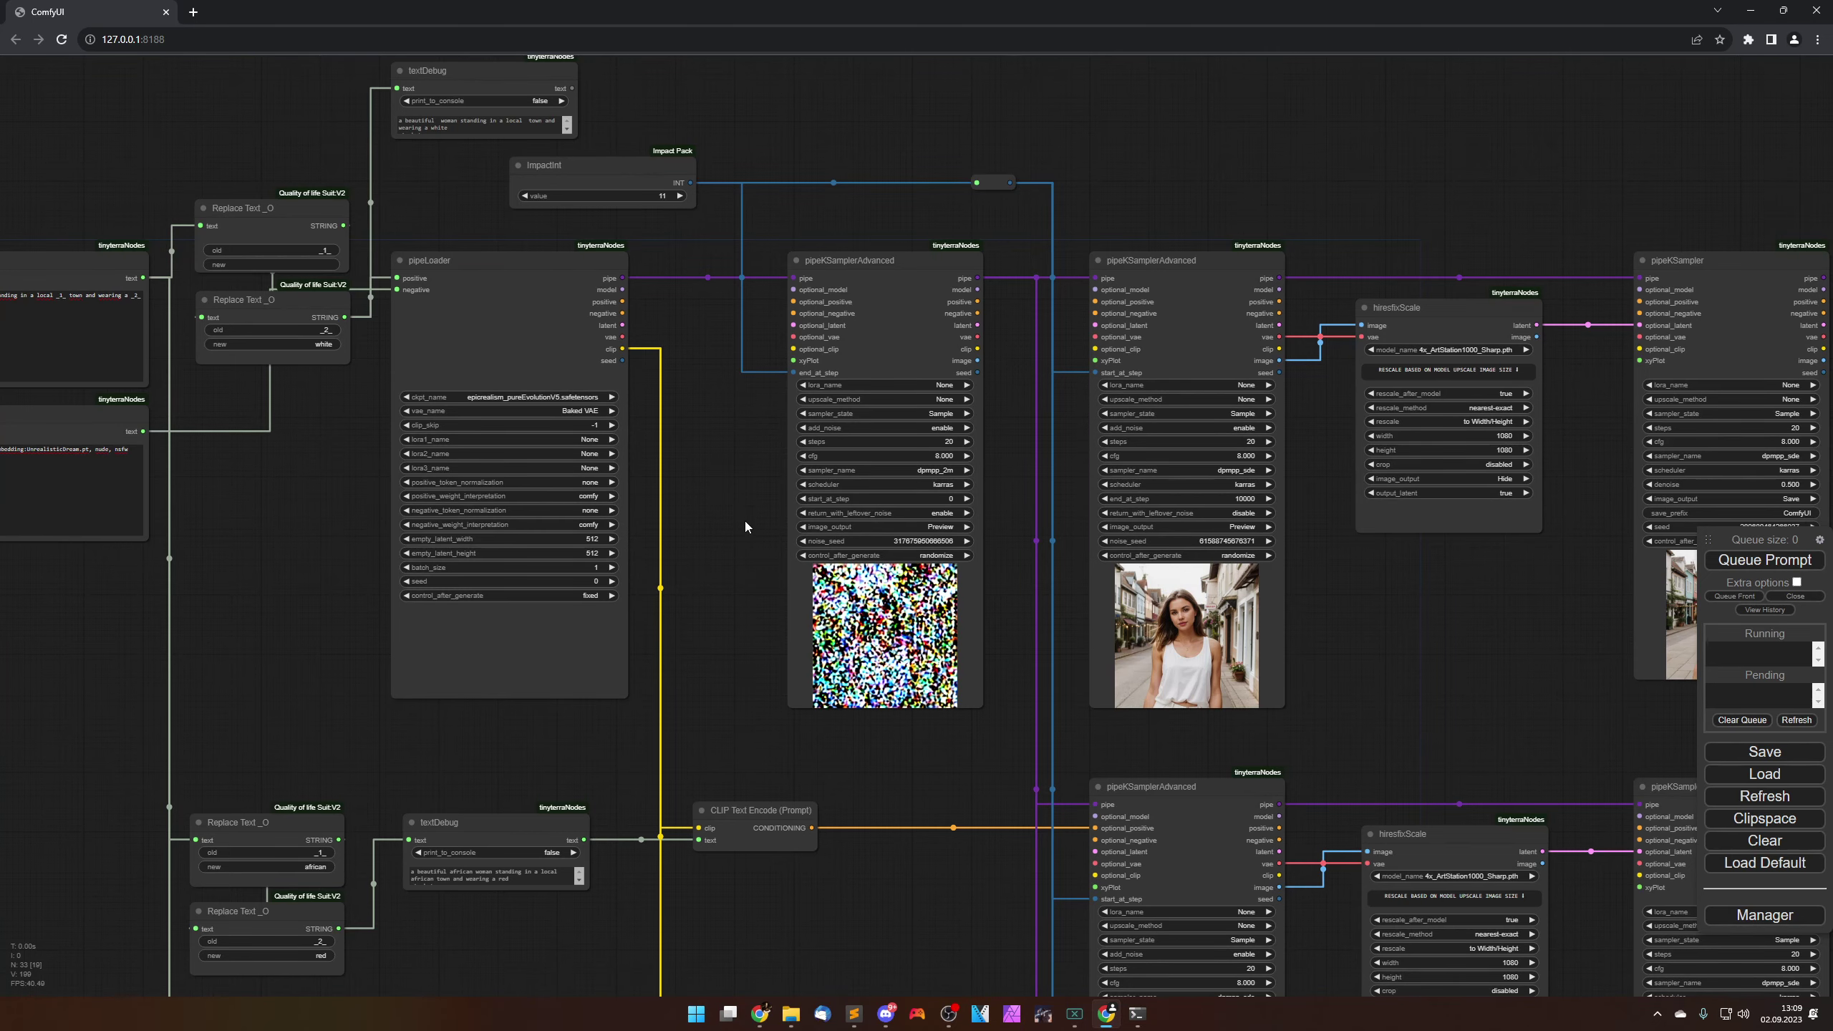
pyautogui.moveTo(753, 546); pyautogui.dragTo(1057, 509)
pyautogui.scroll(-1, 609, 615)
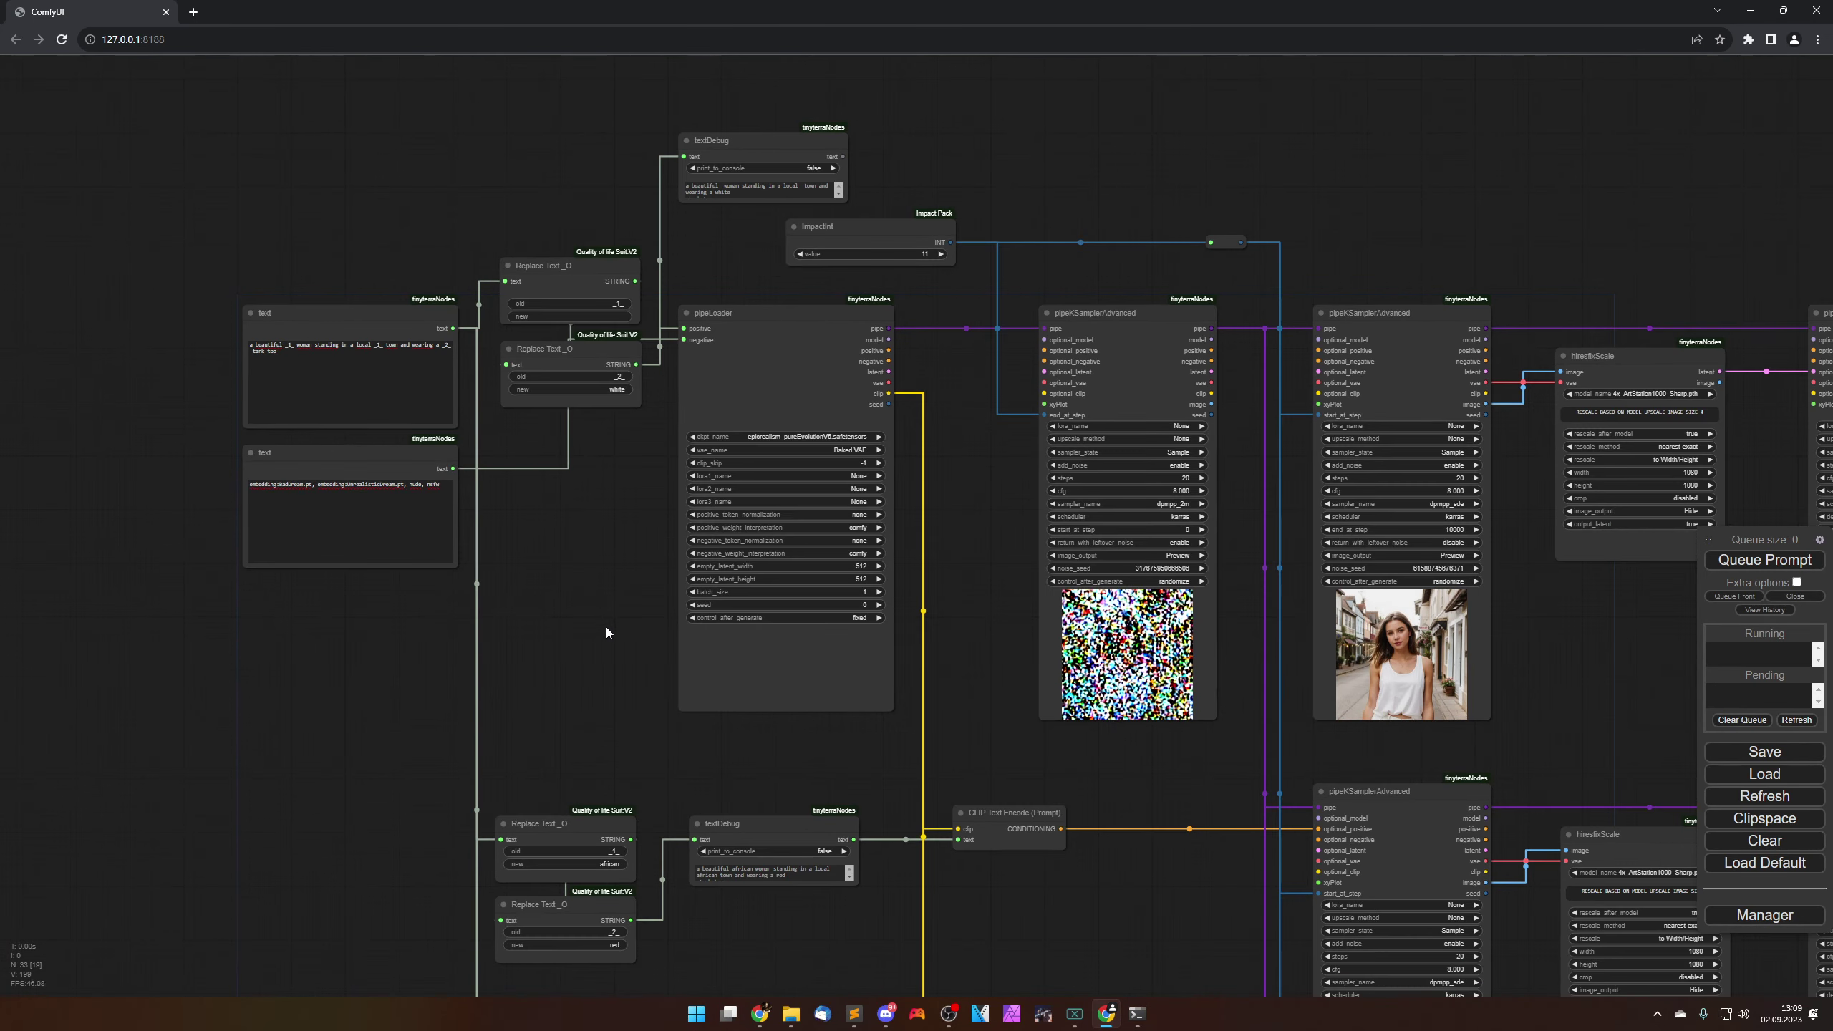
pyautogui.scroll(5, 619, 576)
pyautogui.moveTo(620, 557); pyautogui.dragTo(771, 736)
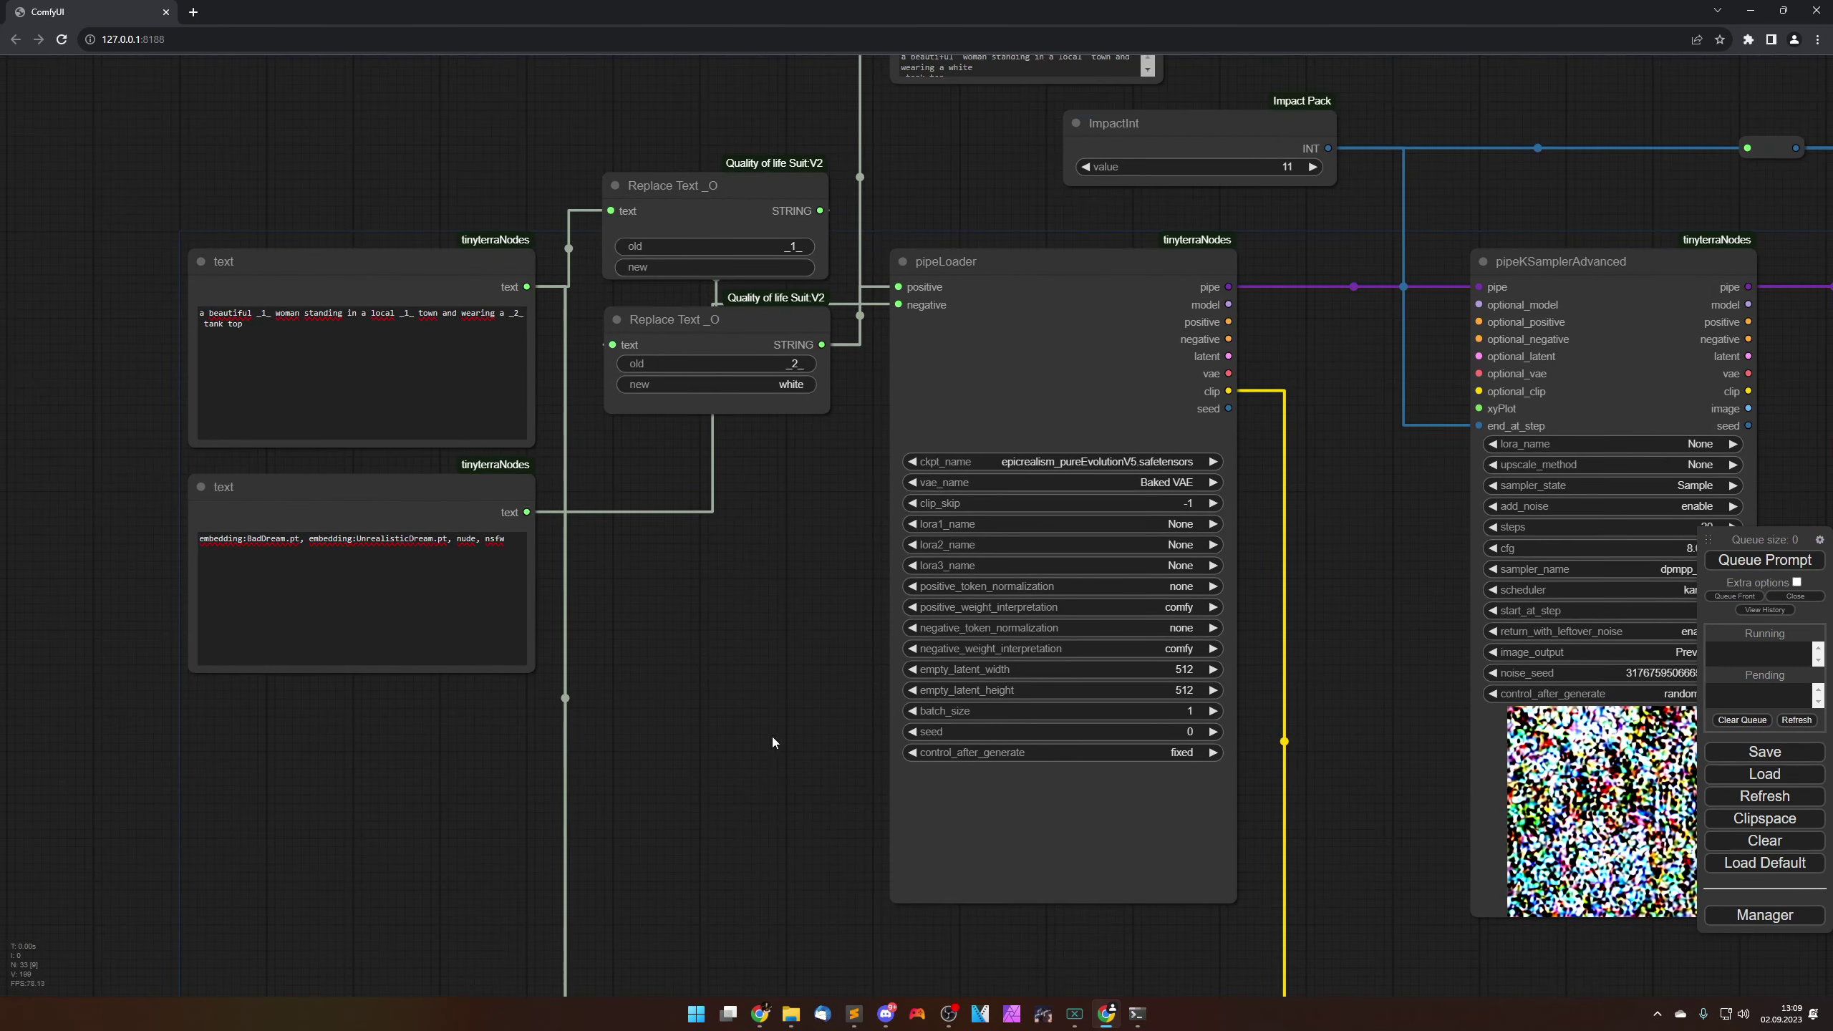
pyautogui.click(683, 331)
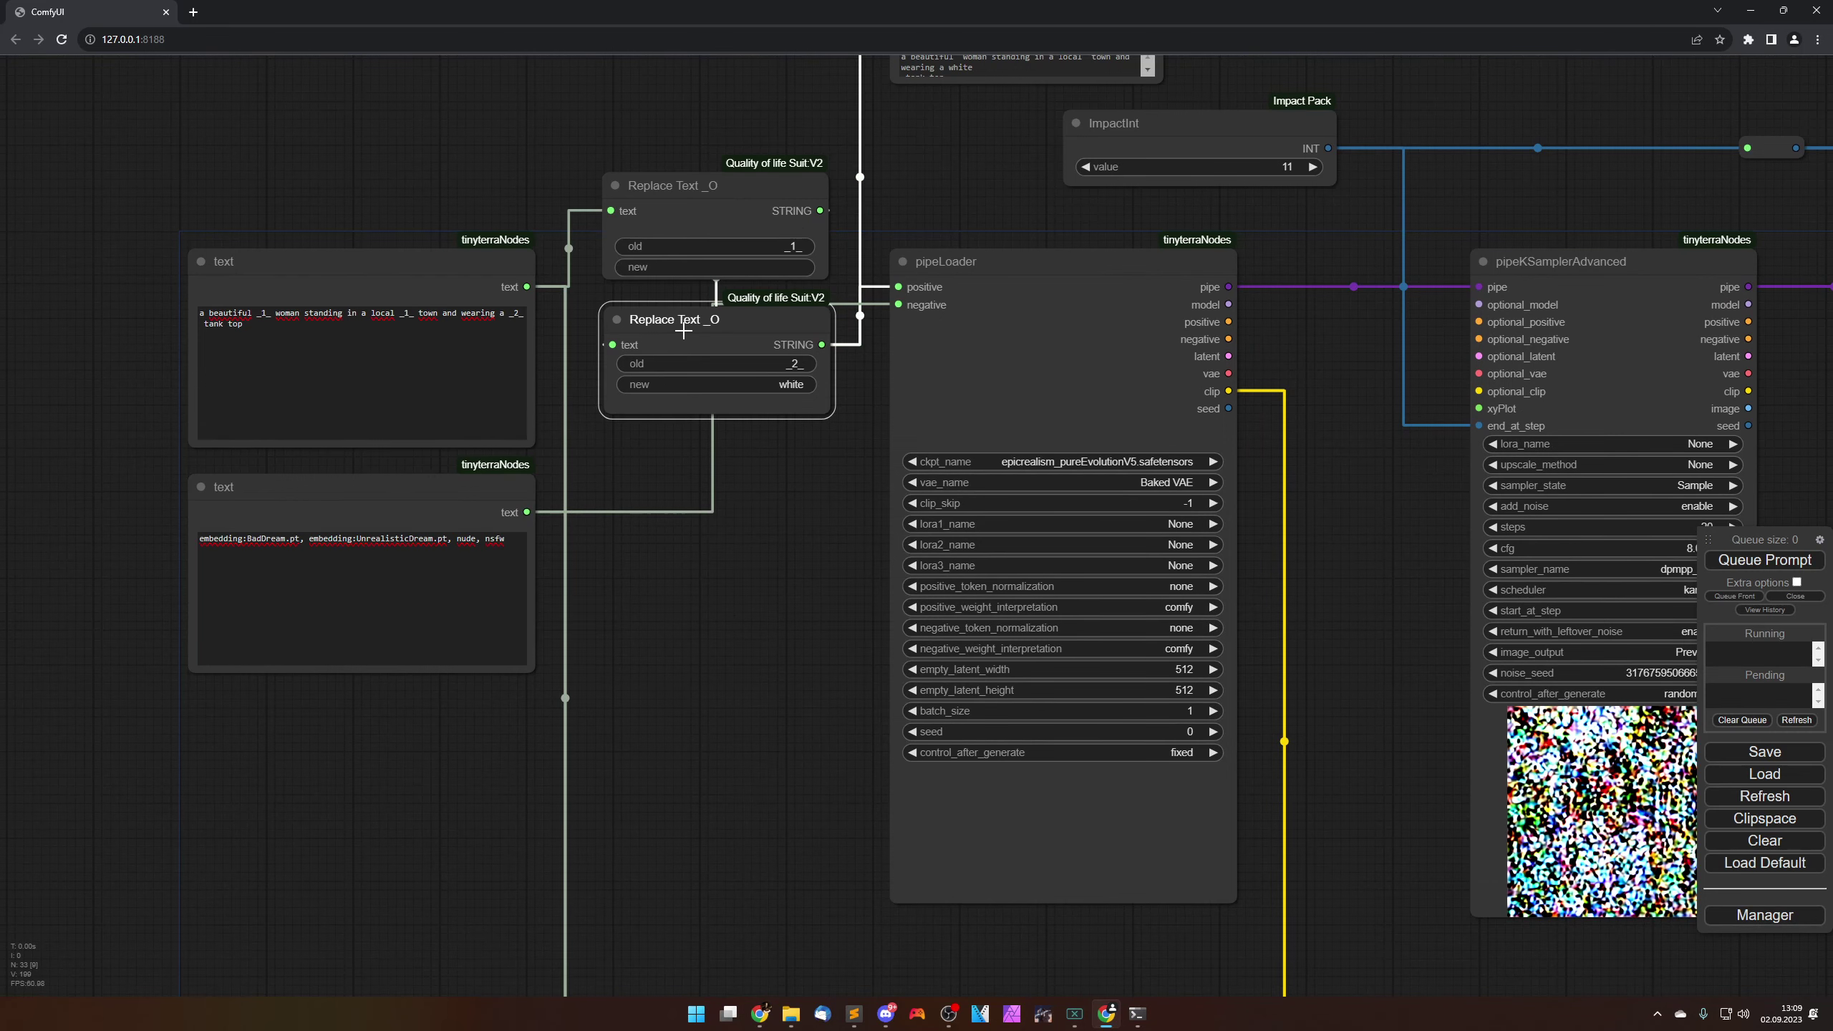
# Step: Delete the Replace Text _O node for _2_ in each of the four rows, keeping only the _1_ replacements
pyautogui.press('Delete')
pyautogui.moveTo(806, 254); pyautogui.dragTo(867, 224)
pyautogui.scroll(-2, 768, 671)
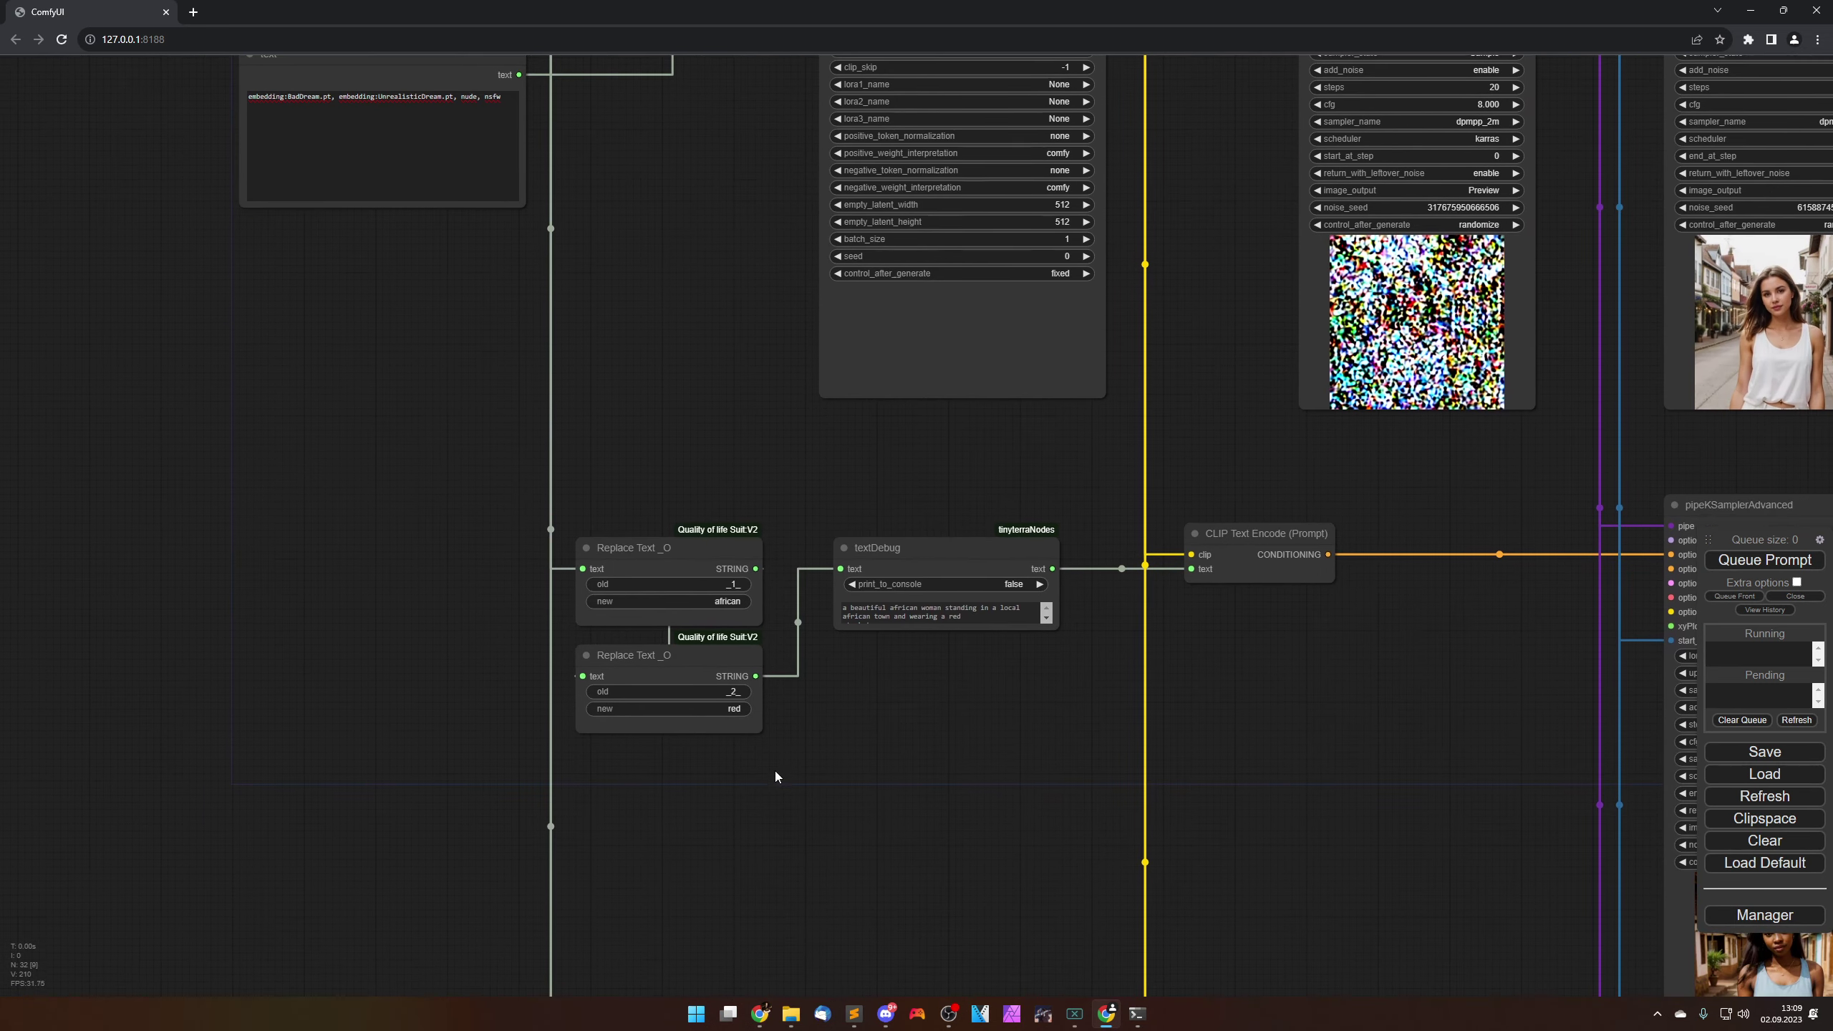
pyautogui.click(688, 664)
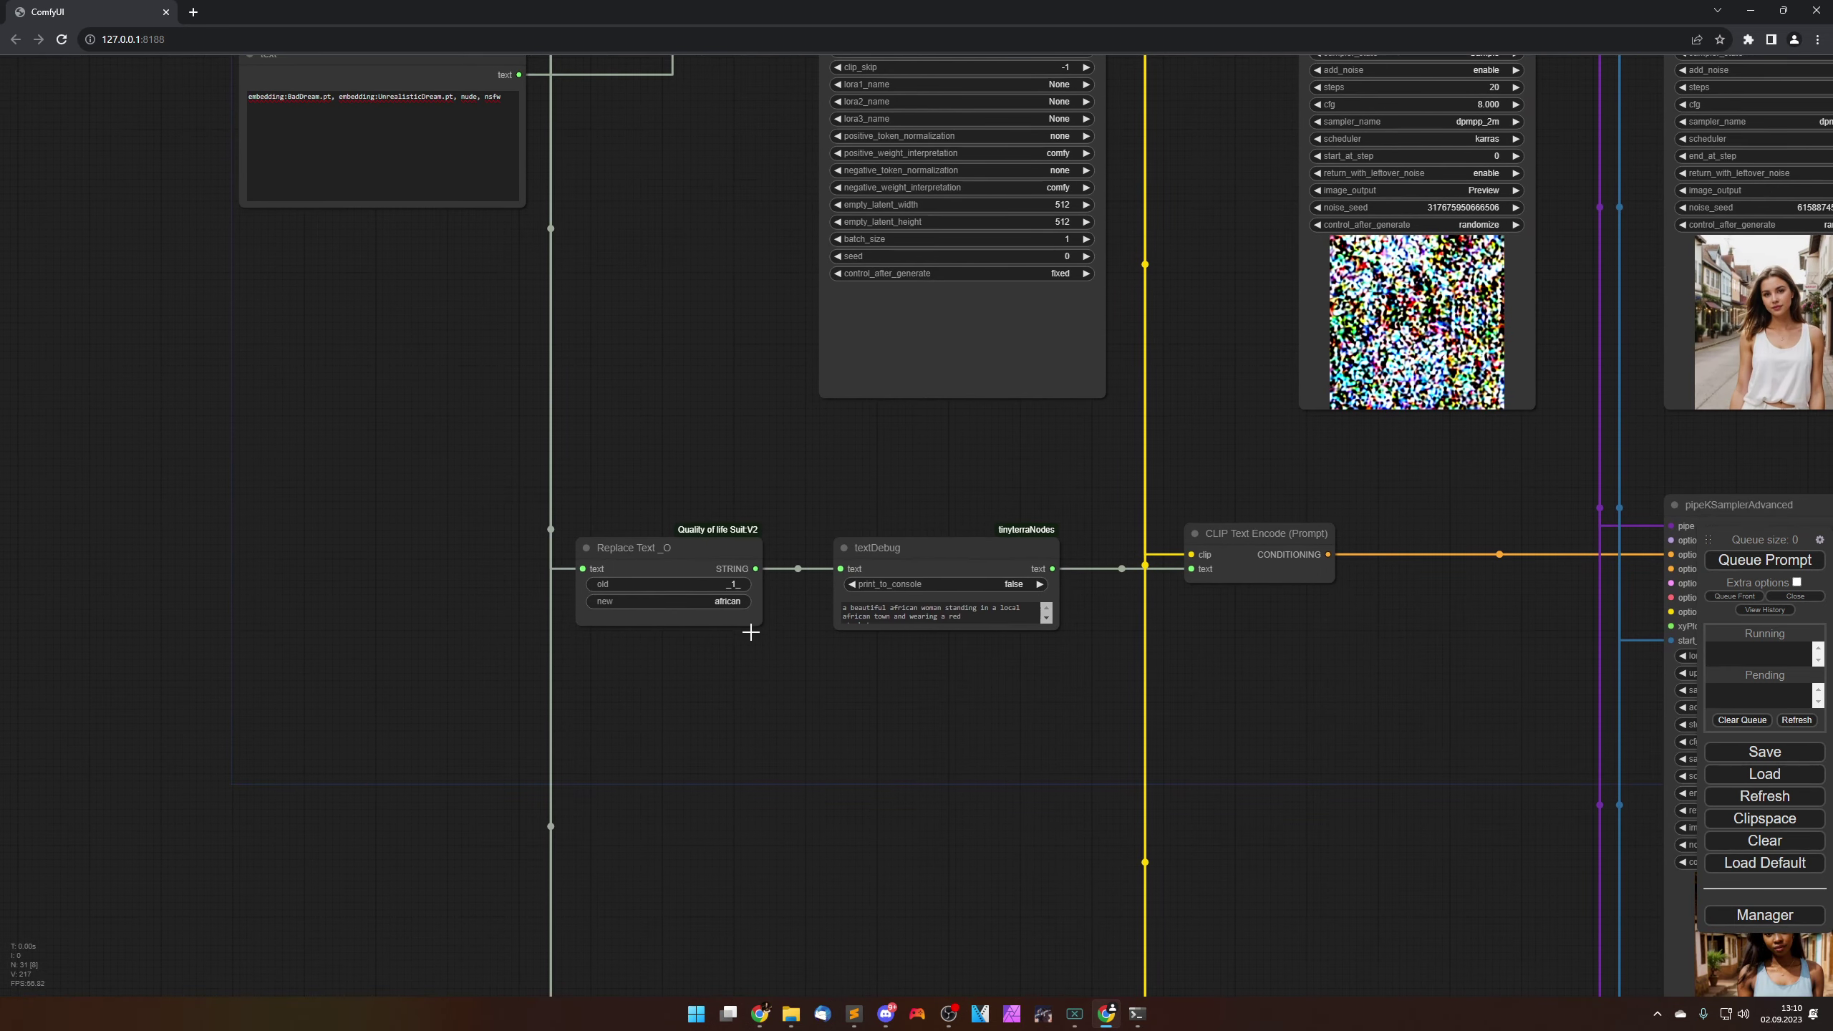
pyautogui.moveTo(751, 632); pyautogui.dragTo(791, 319)
pyautogui.moveTo(685, 982); pyautogui.dragTo(750, 152)
pyautogui.click(693, 675)
pyautogui.press('Delete')
pyautogui.click(681, 764)
pyautogui.press('Delete')
# Step: Remove the wording about wearing a _2_ tank top from the positive prompt so it ends at "town"
pyautogui.moveTo(825, 577); pyautogui.dragTo(868, 771)
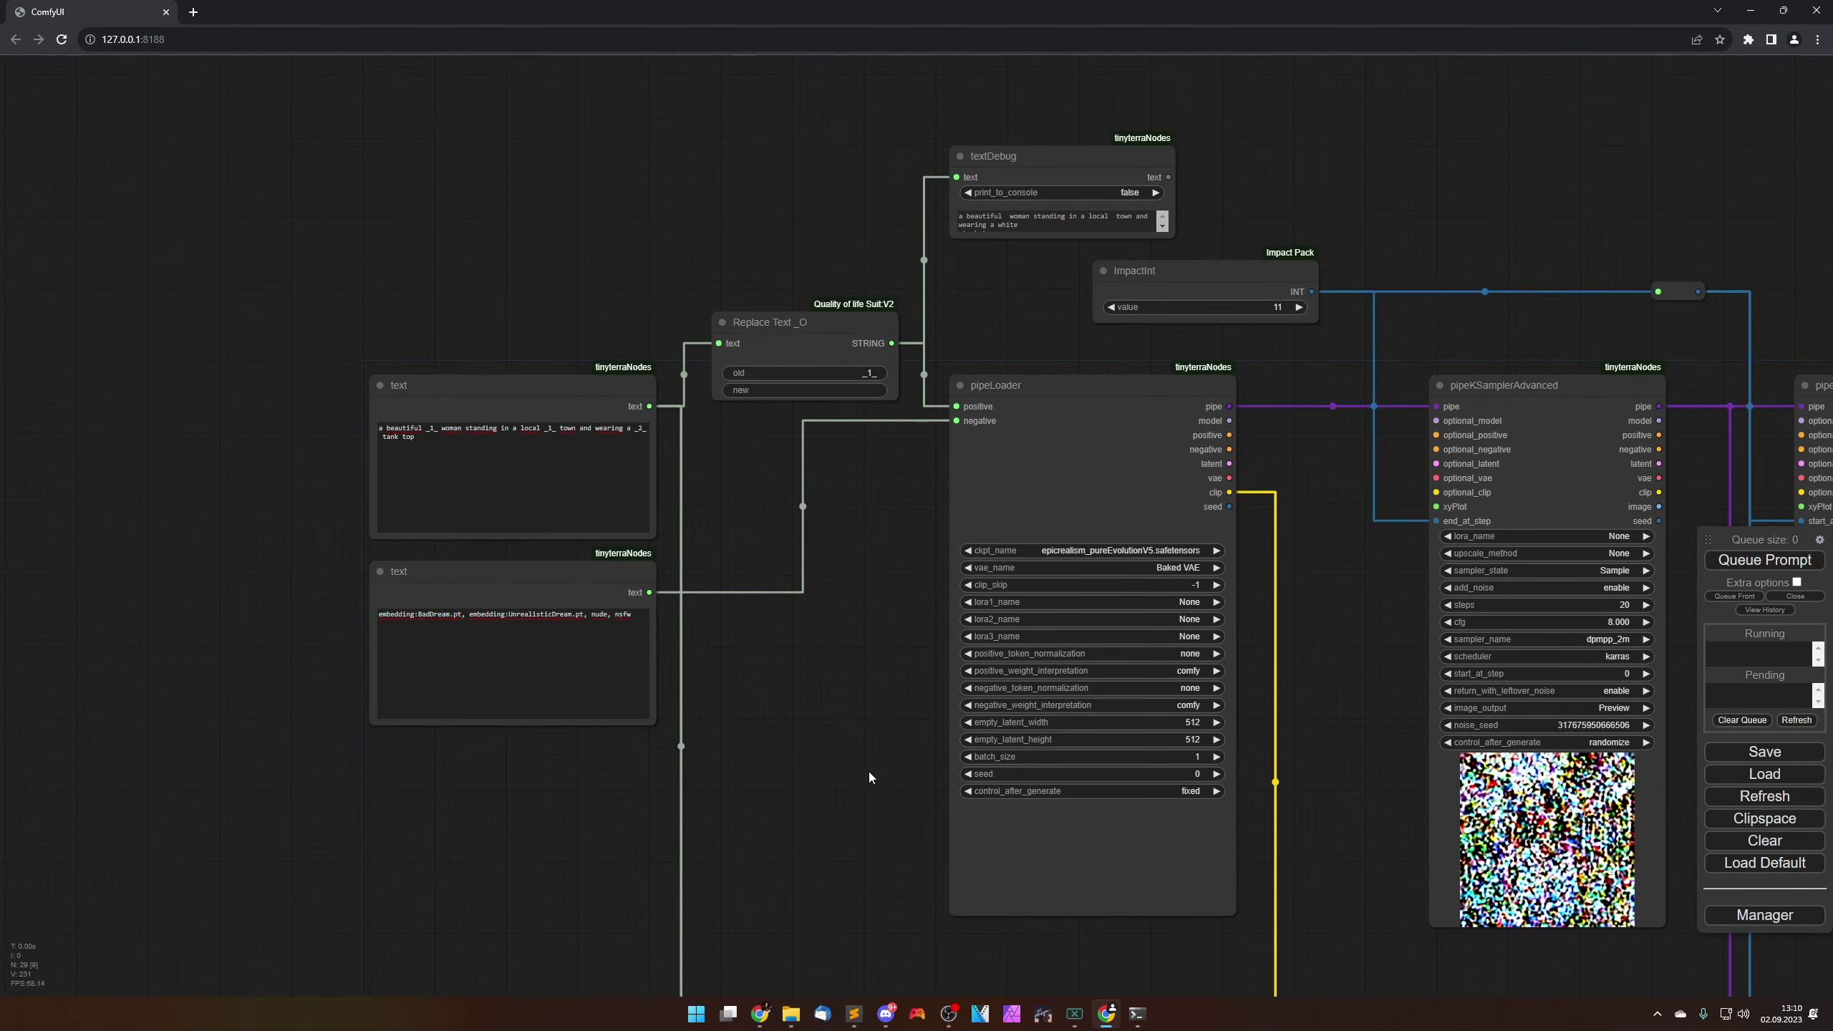
pyautogui.scroll(5, 719, 537)
pyautogui.moveTo(701, 464); pyautogui.dragTo(856, 487)
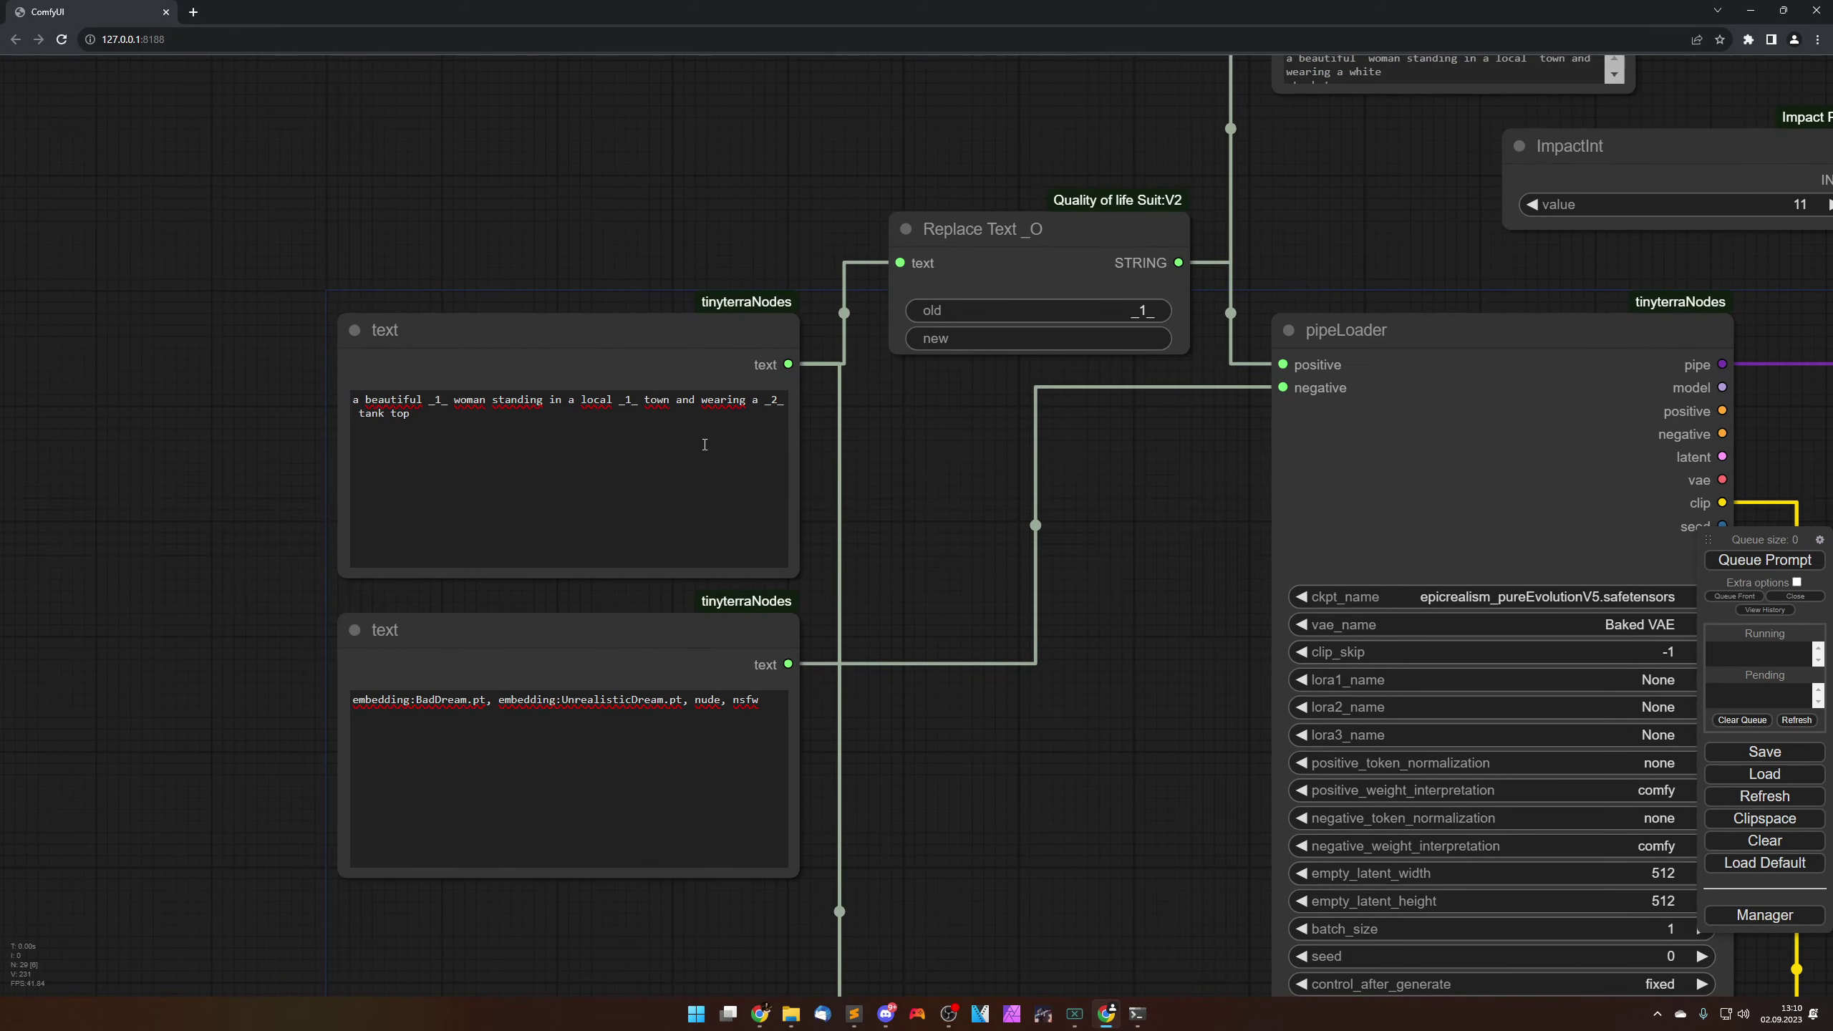
pyautogui.moveTo(704, 444); pyautogui.dragTo(677, 407)
pyautogui.press('BackSpace')
pyautogui.press('BackSpace')
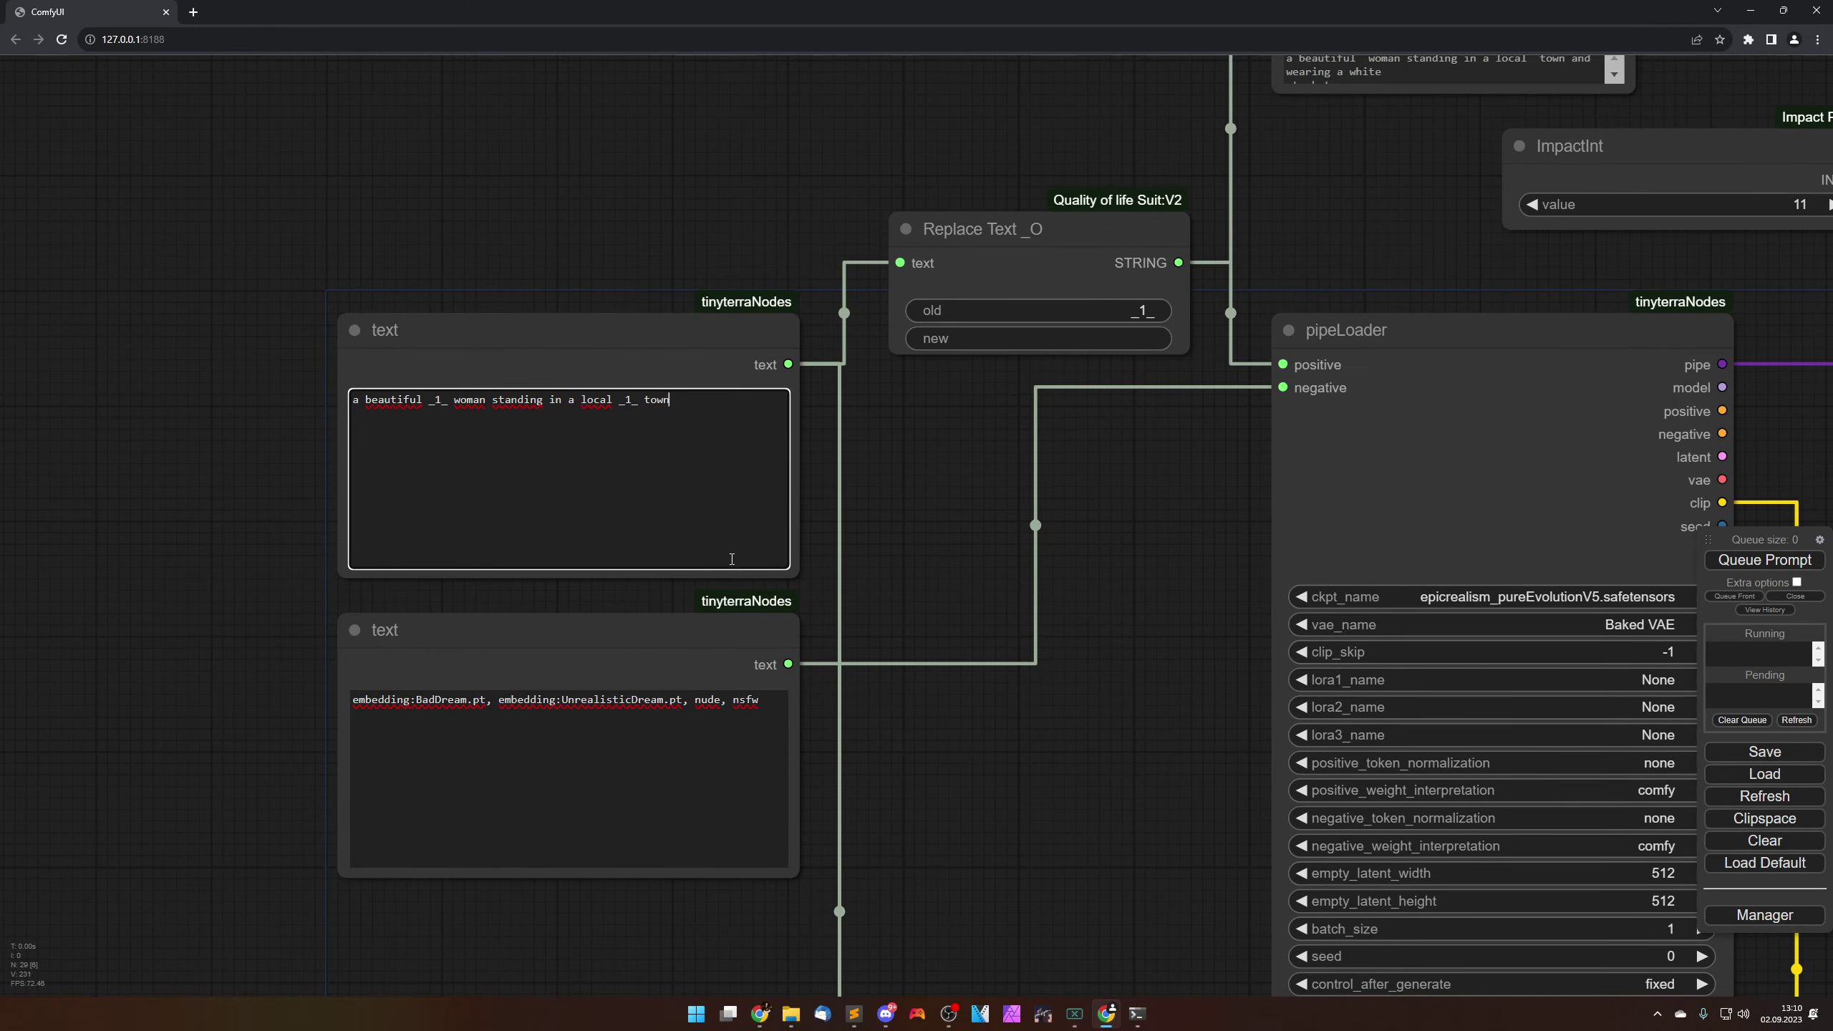
pyautogui.click(901, 476)
# Step: Examine the workflow's rows from the prompt text through the samplers and hiresfixScale nodes, with one Replace Text _O node per row
pyautogui.scroll(-3, 1014, 640)
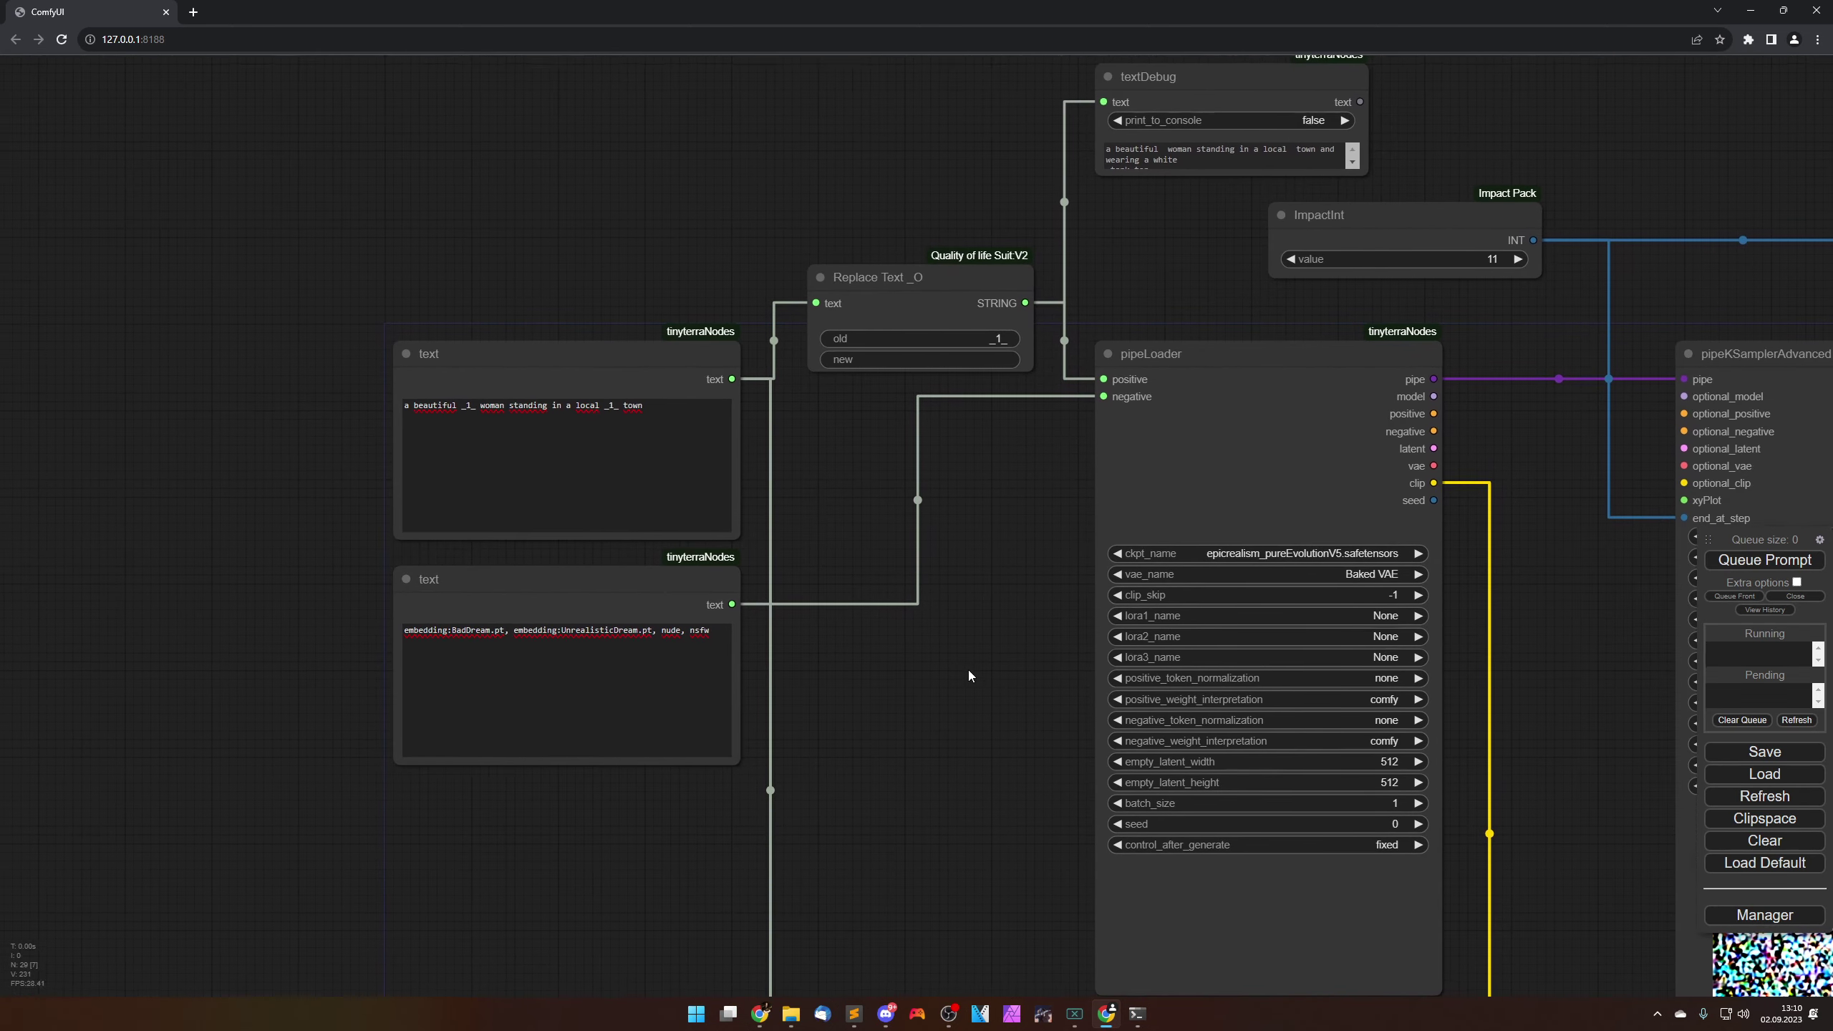
pyautogui.scroll(-2, 976, 680)
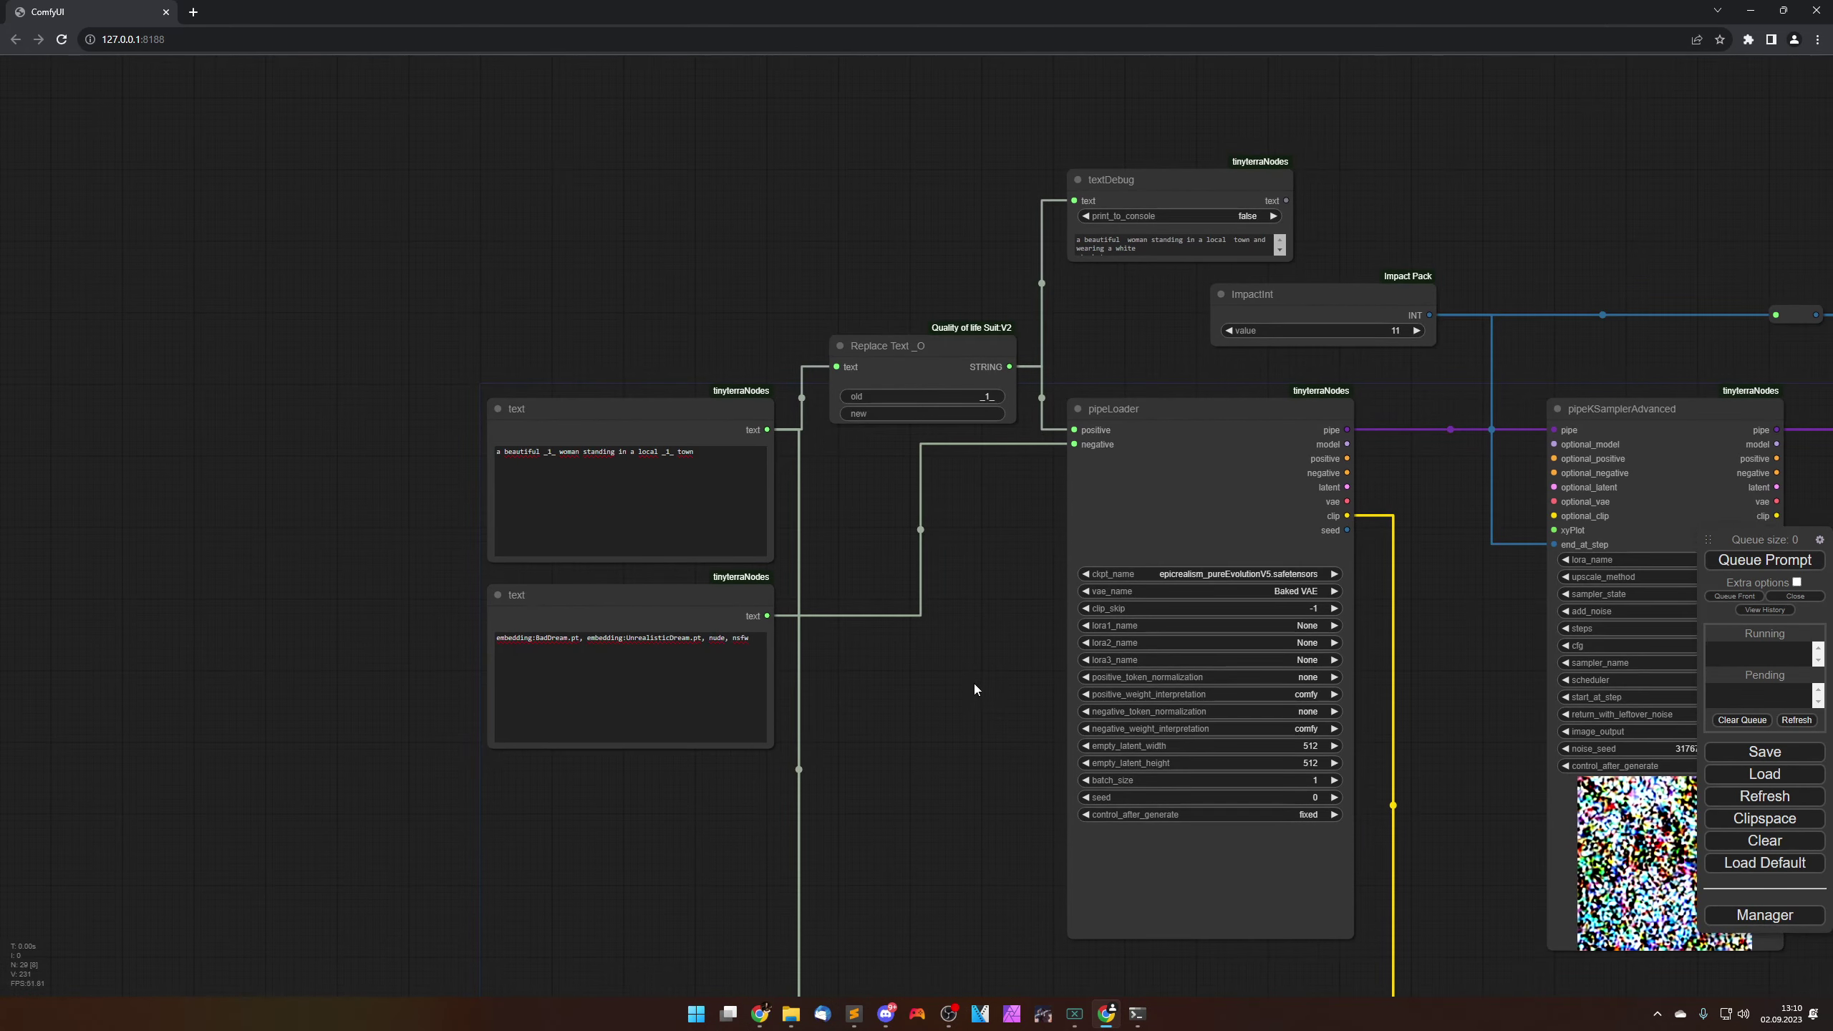
pyautogui.moveTo(973, 684); pyautogui.dragTo(593, 593)
pyautogui.moveTo(1066, 736); pyautogui.dragTo(762, 601)
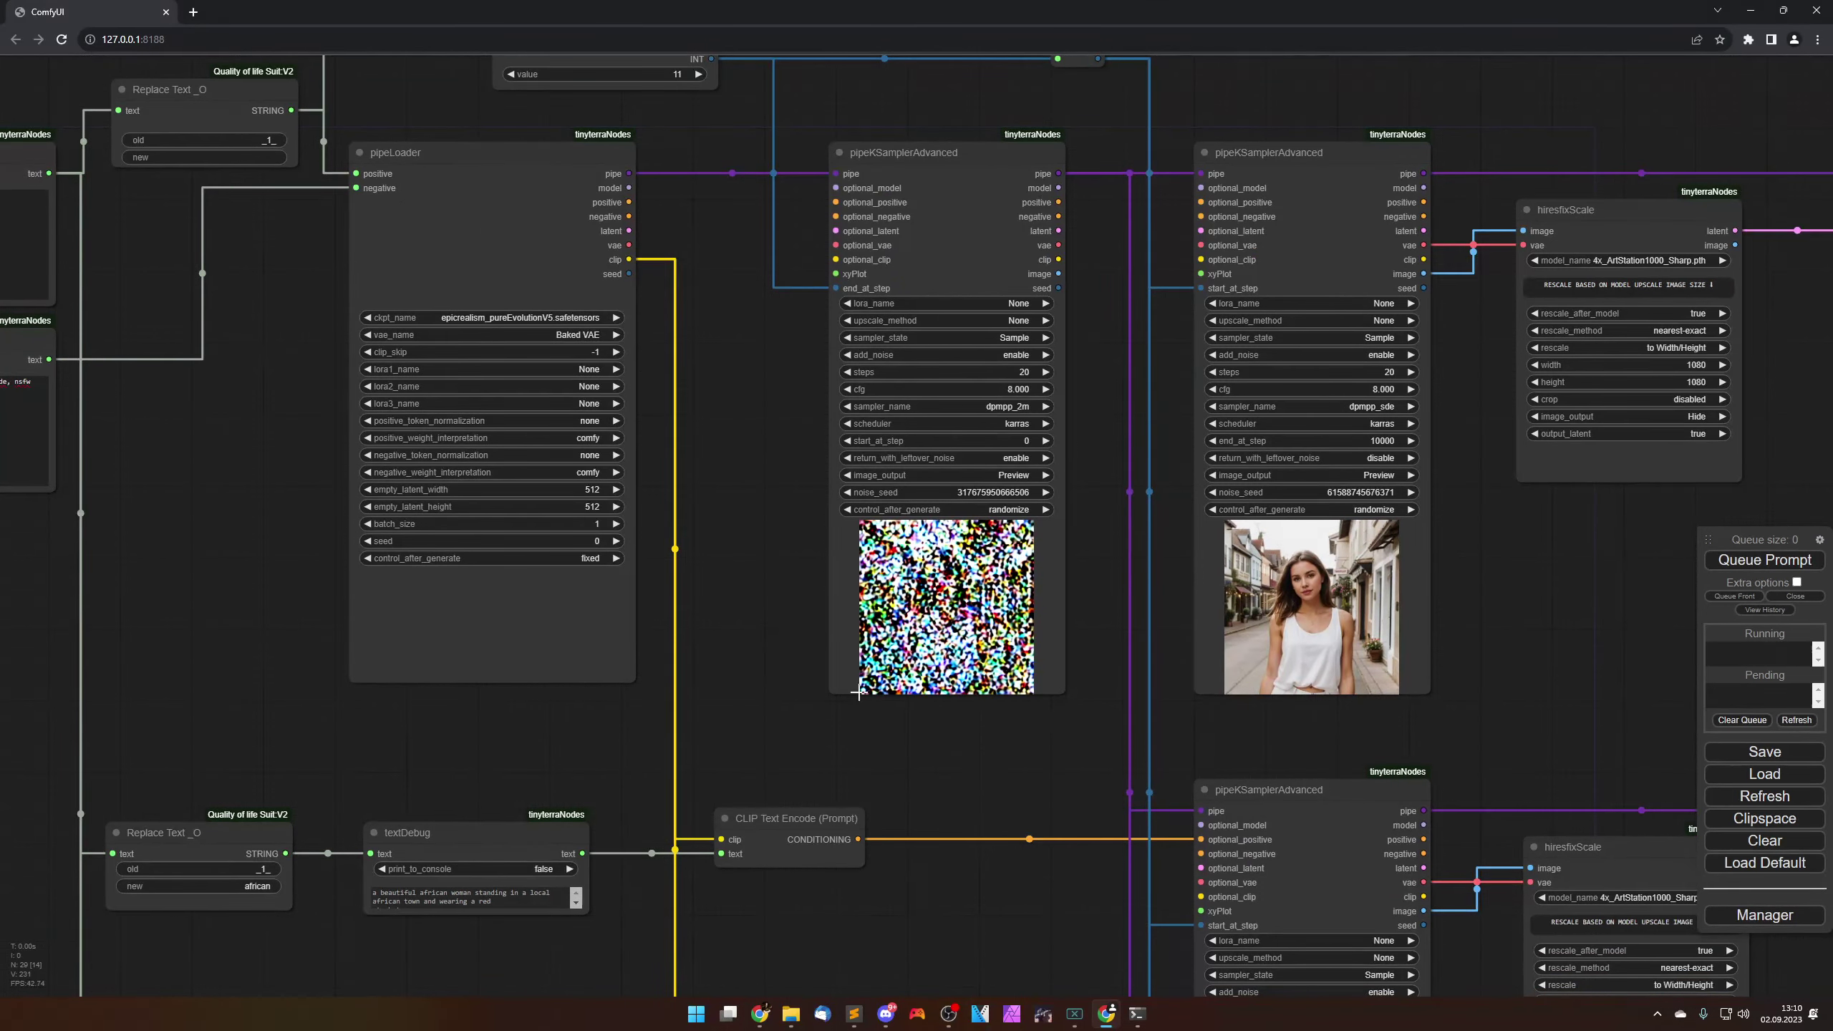
pyautogui.scroll(-1, 762, 601)
pyautogui.moveTo(858, 849); pyautogui.dragTo(782, 625)
pyautogui.scroll(-1, 782, 624)
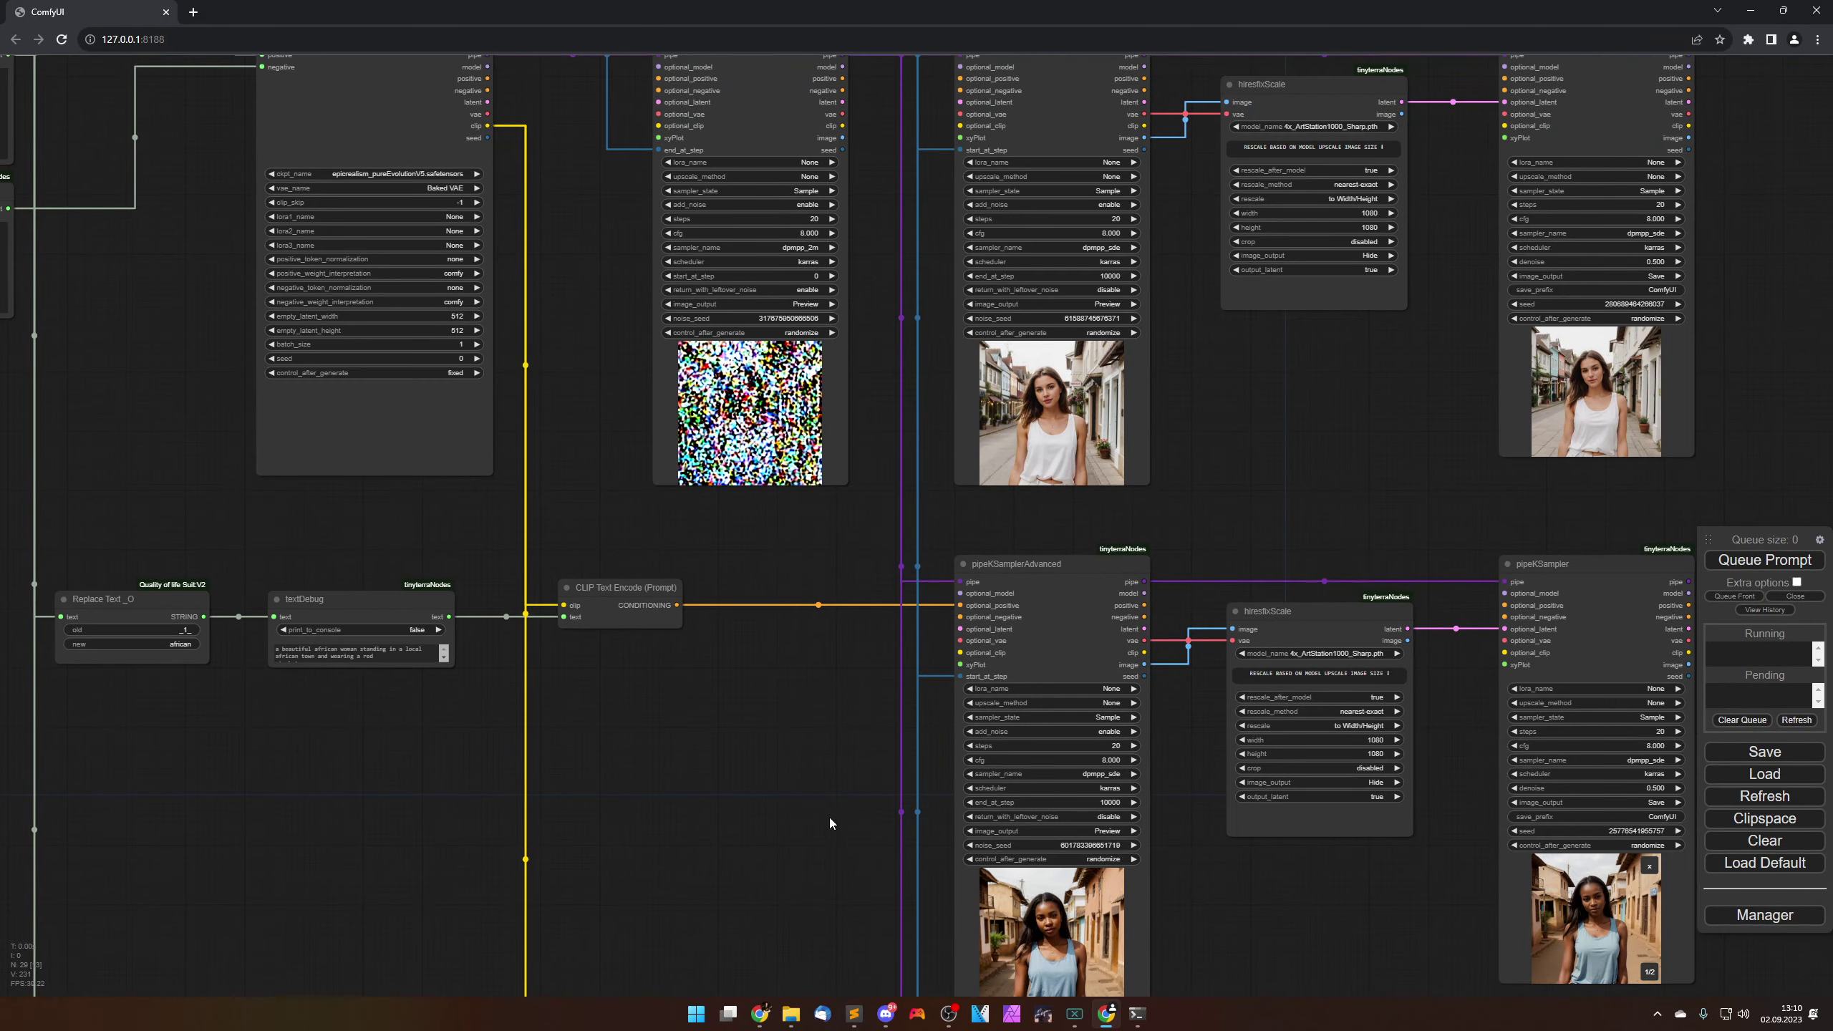
pyautogui.moveTo(831, 821); pyautogui.dragTo(726, 670)
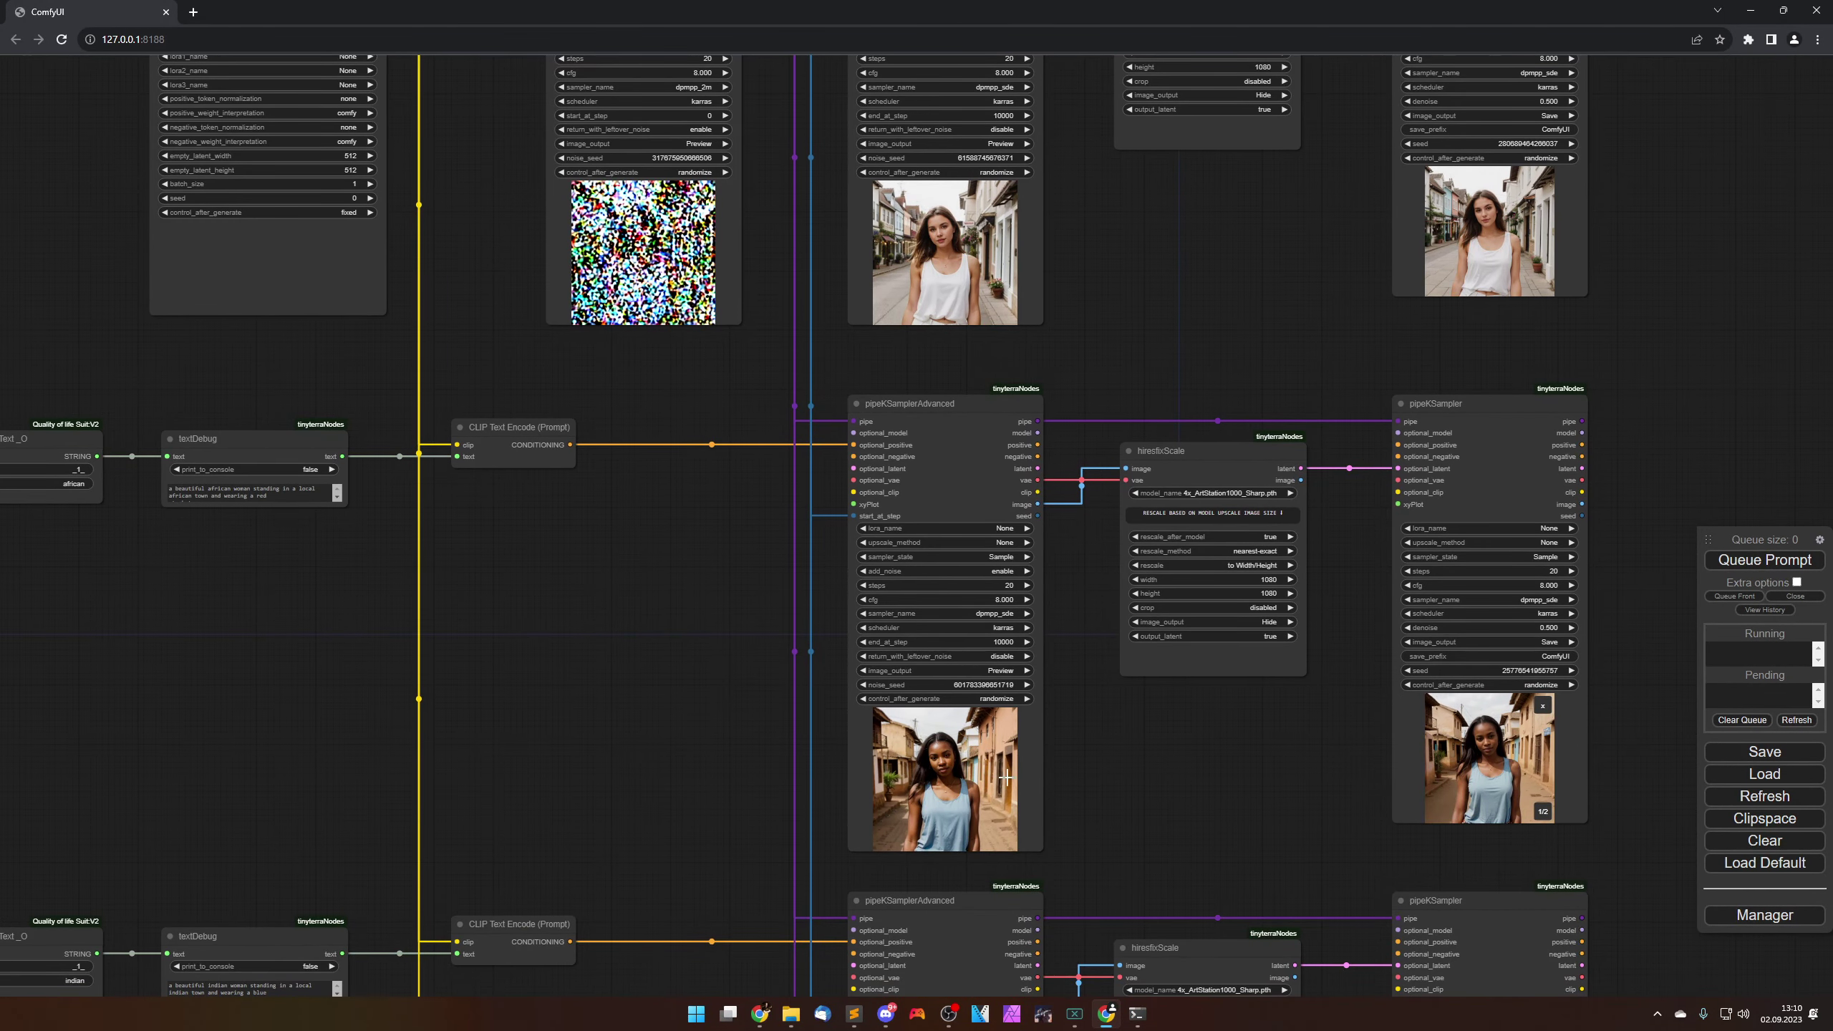
pyautogui.scroll(-2, 1252, 785)
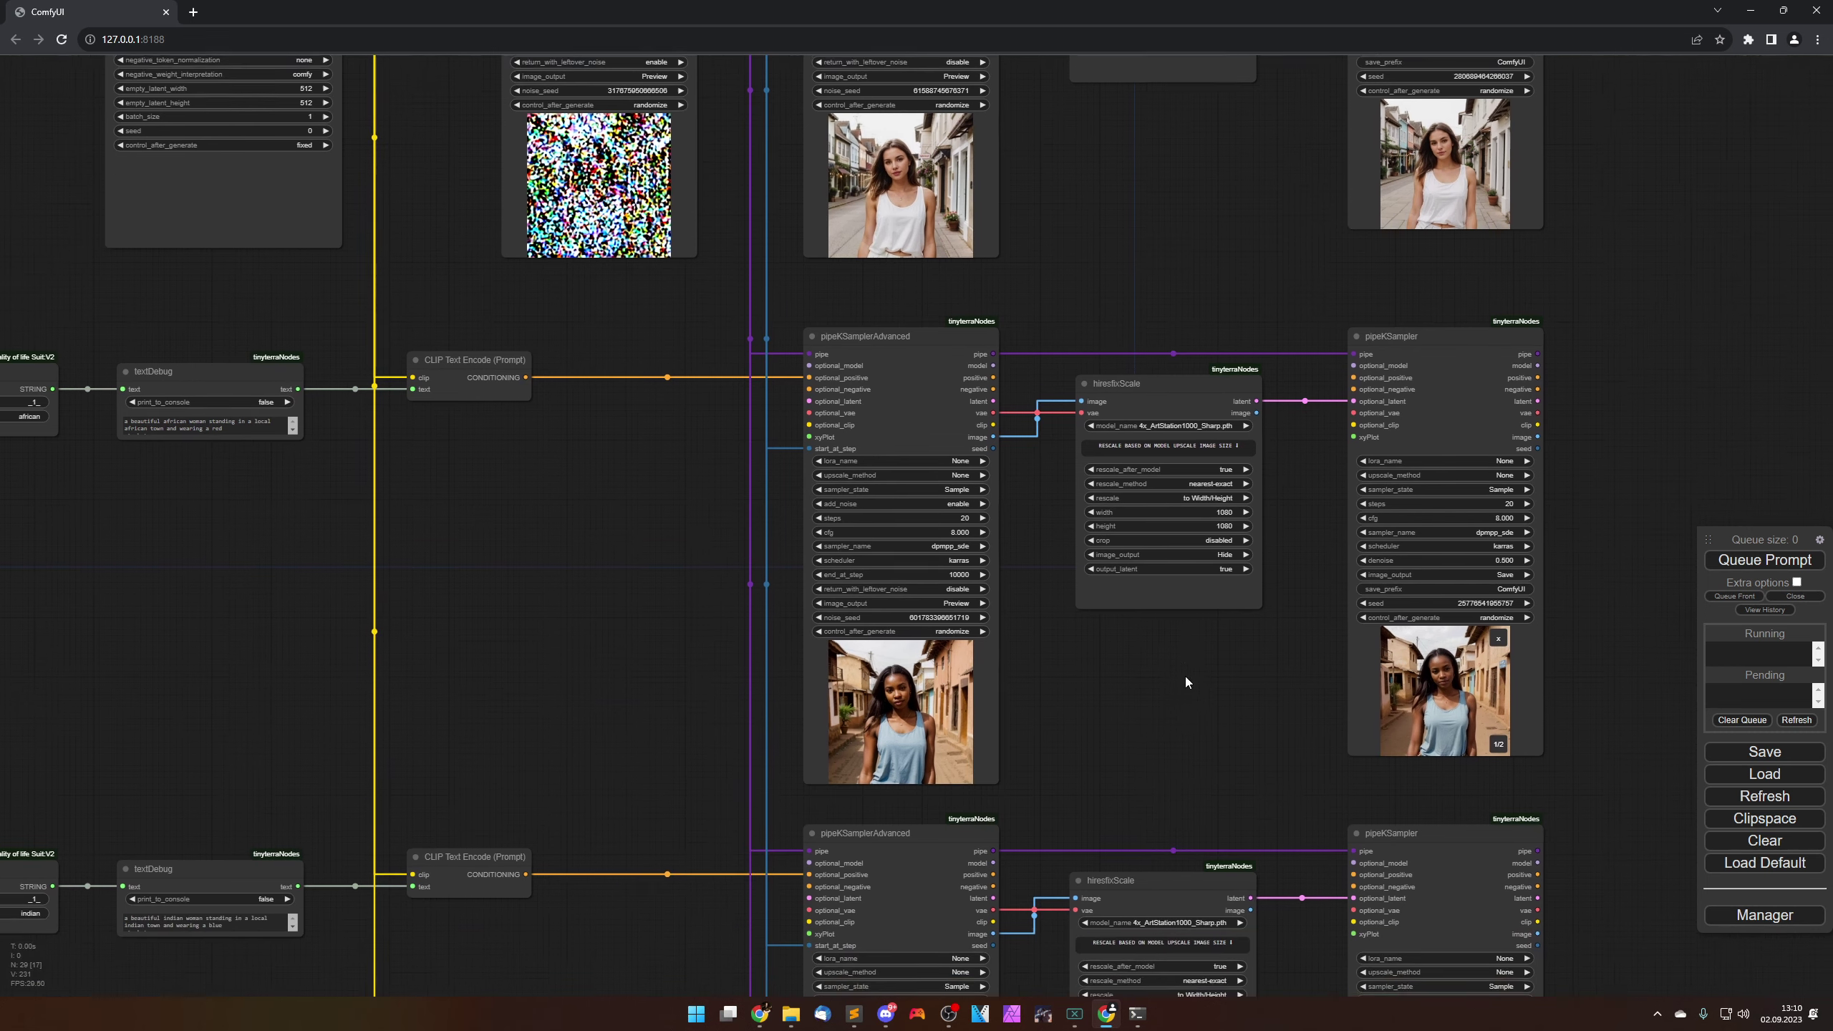
pyautogui.moveTo(585, 614); pyautogui.dragTo(824, 821)
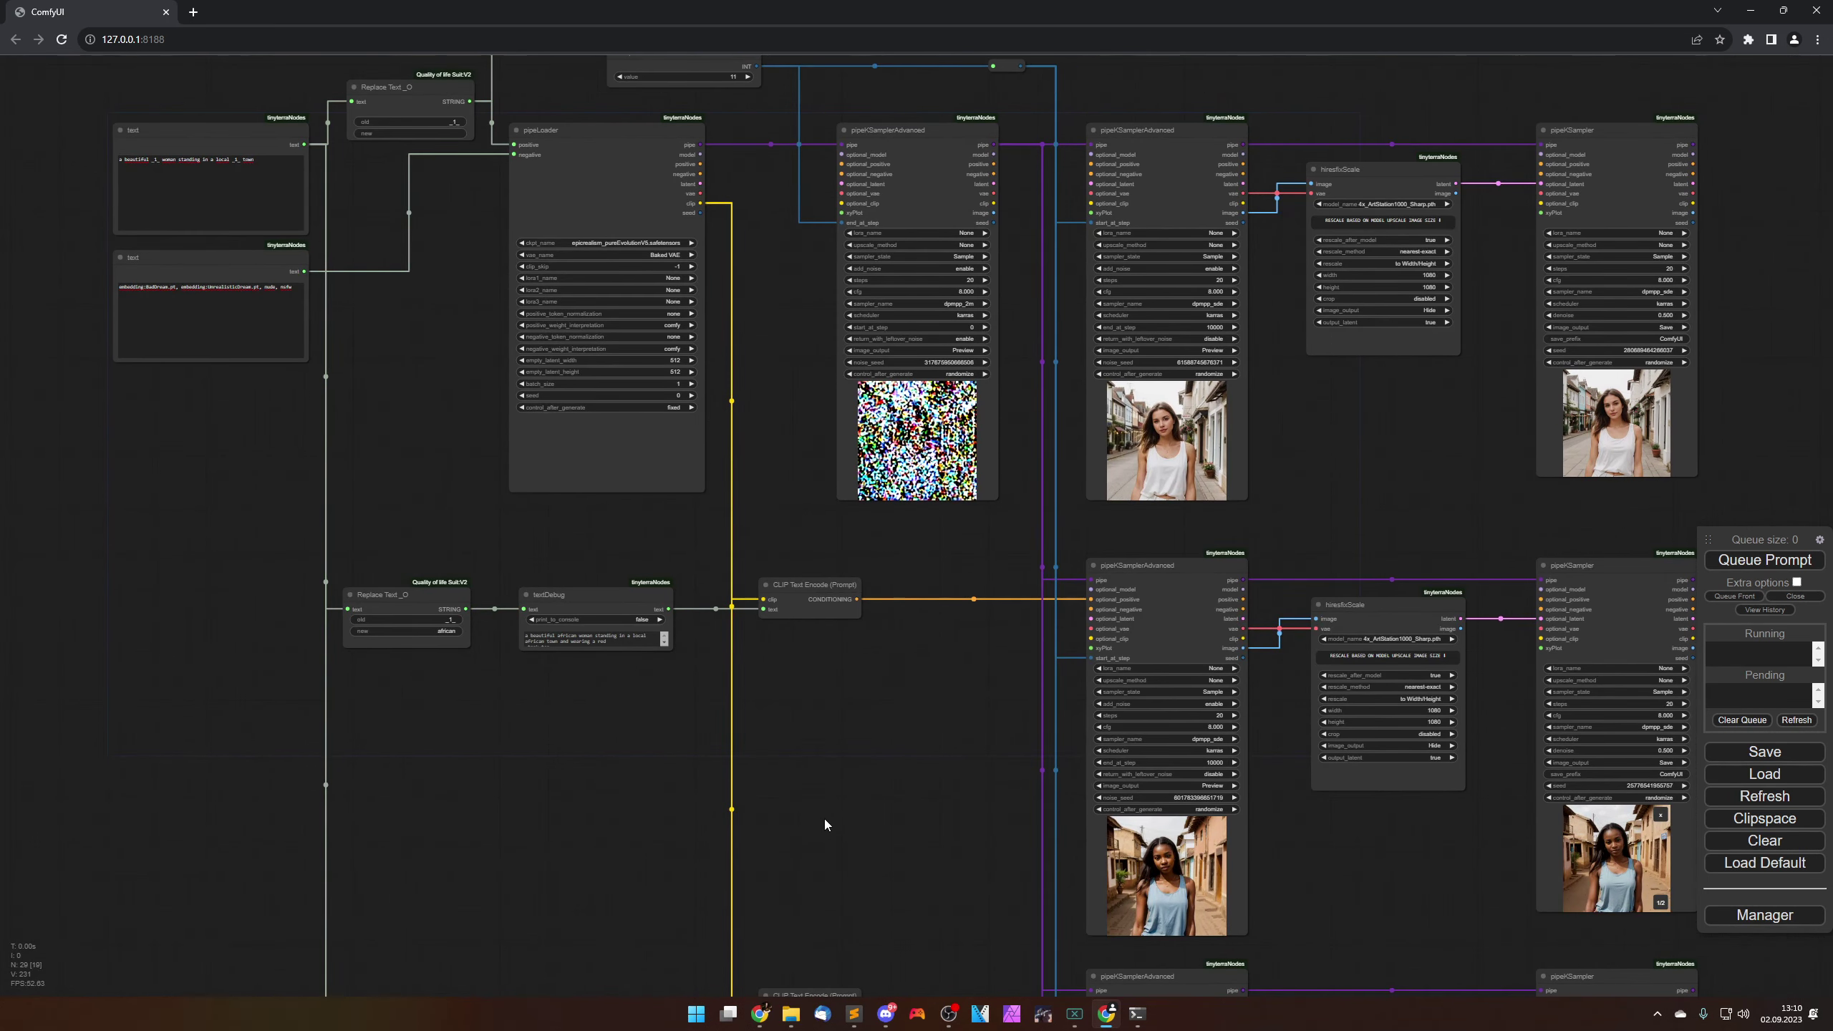
pyautogui.moveTo(819, 535); pyautogui.dragTo(1088, 809)
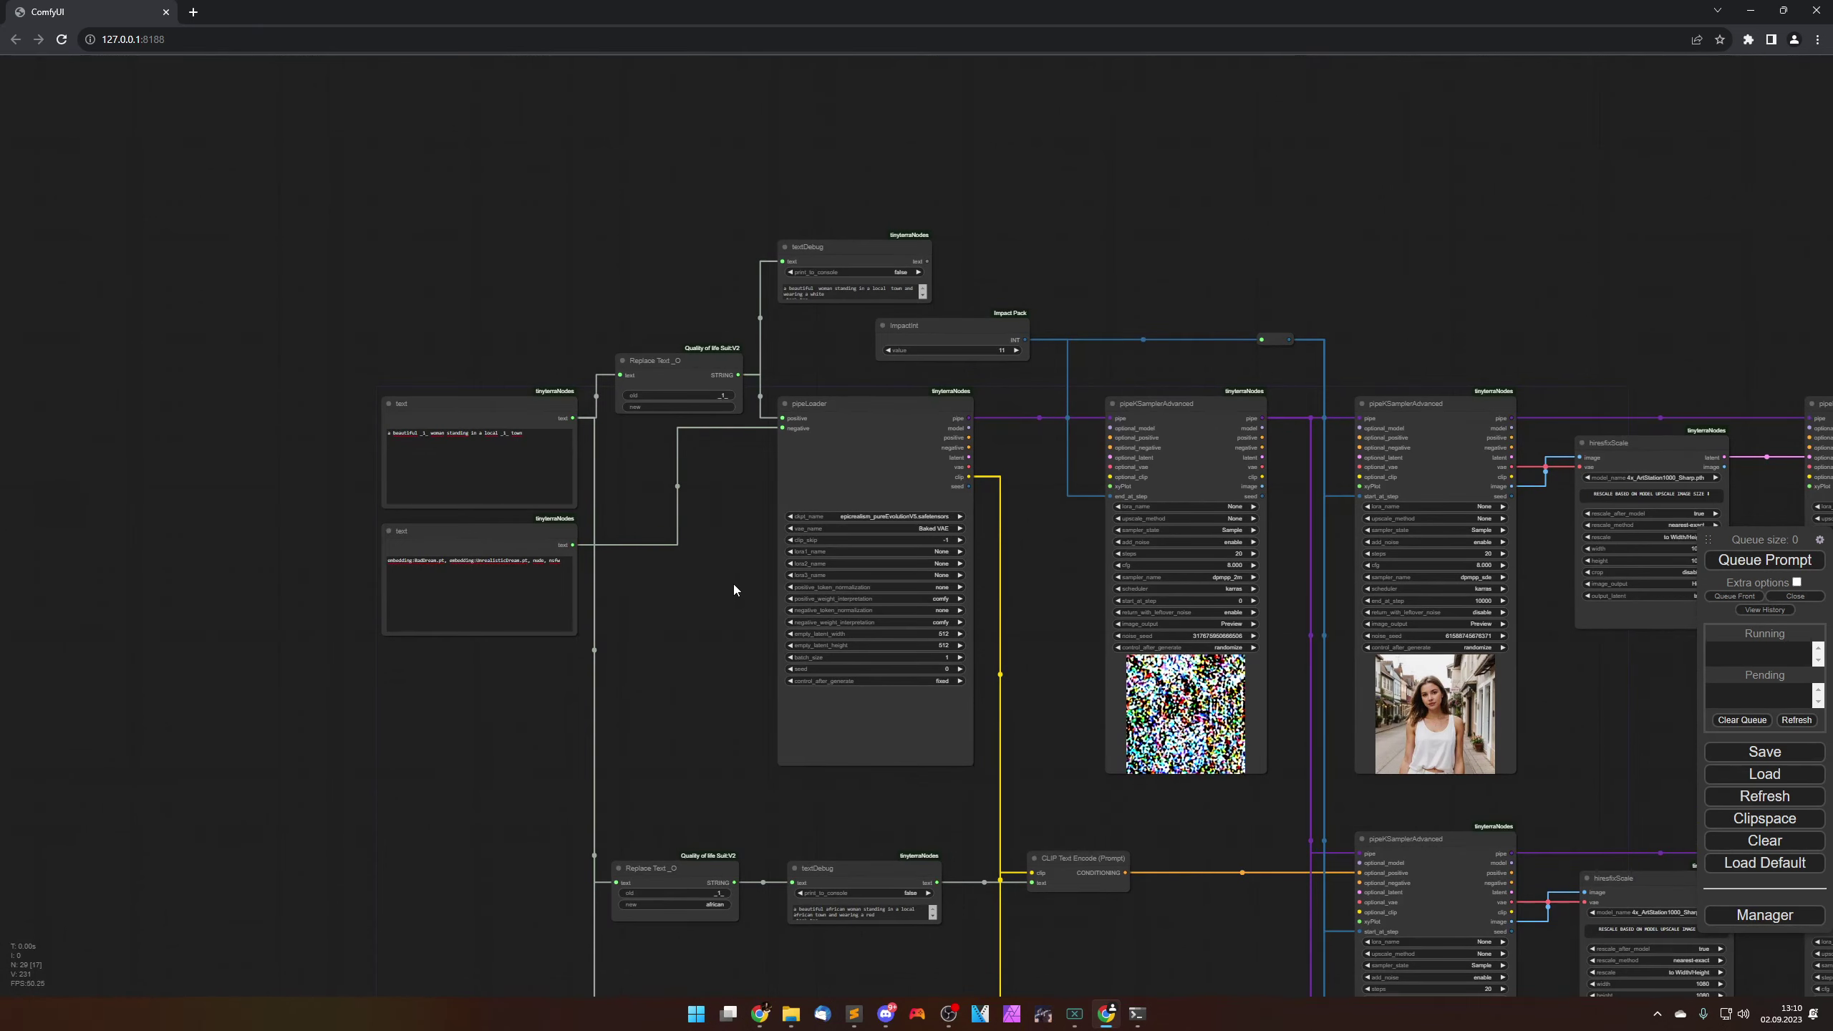
pyautogui.scroll(7, 840, 741)
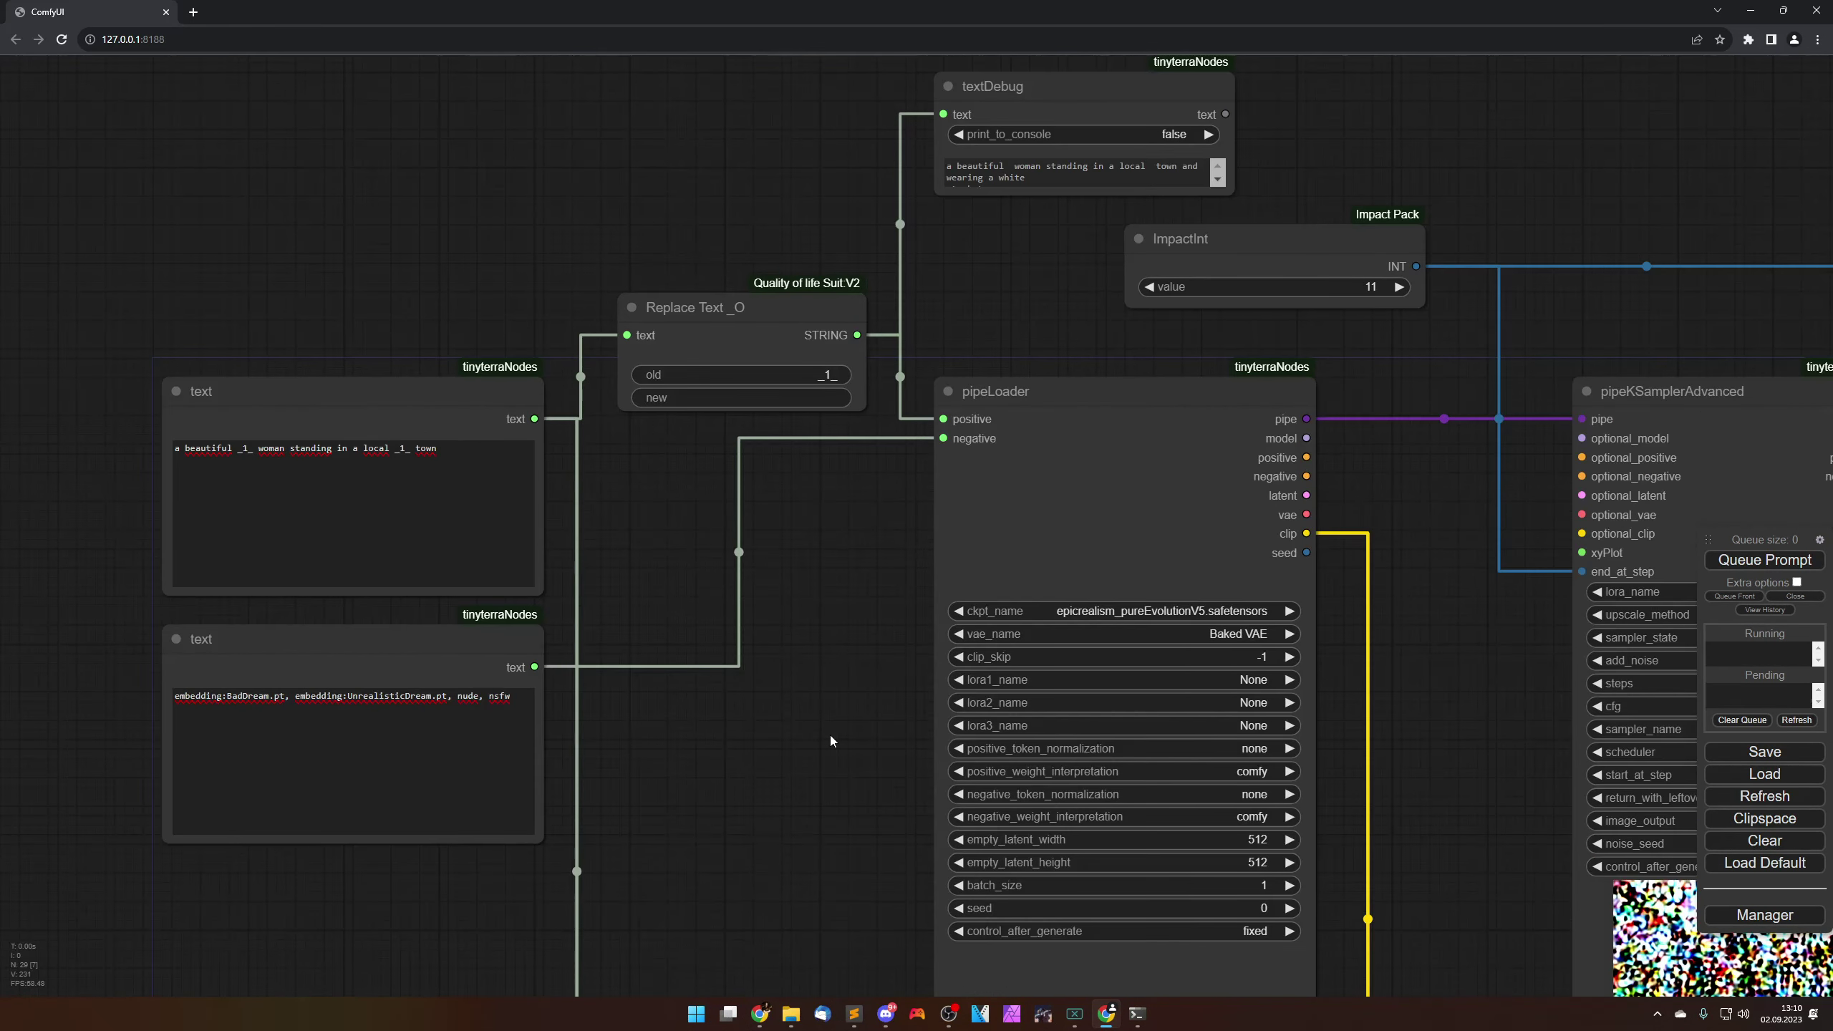
pyautogui.moveTo(784, 725); pyautogui.dragTo(1122, 798)
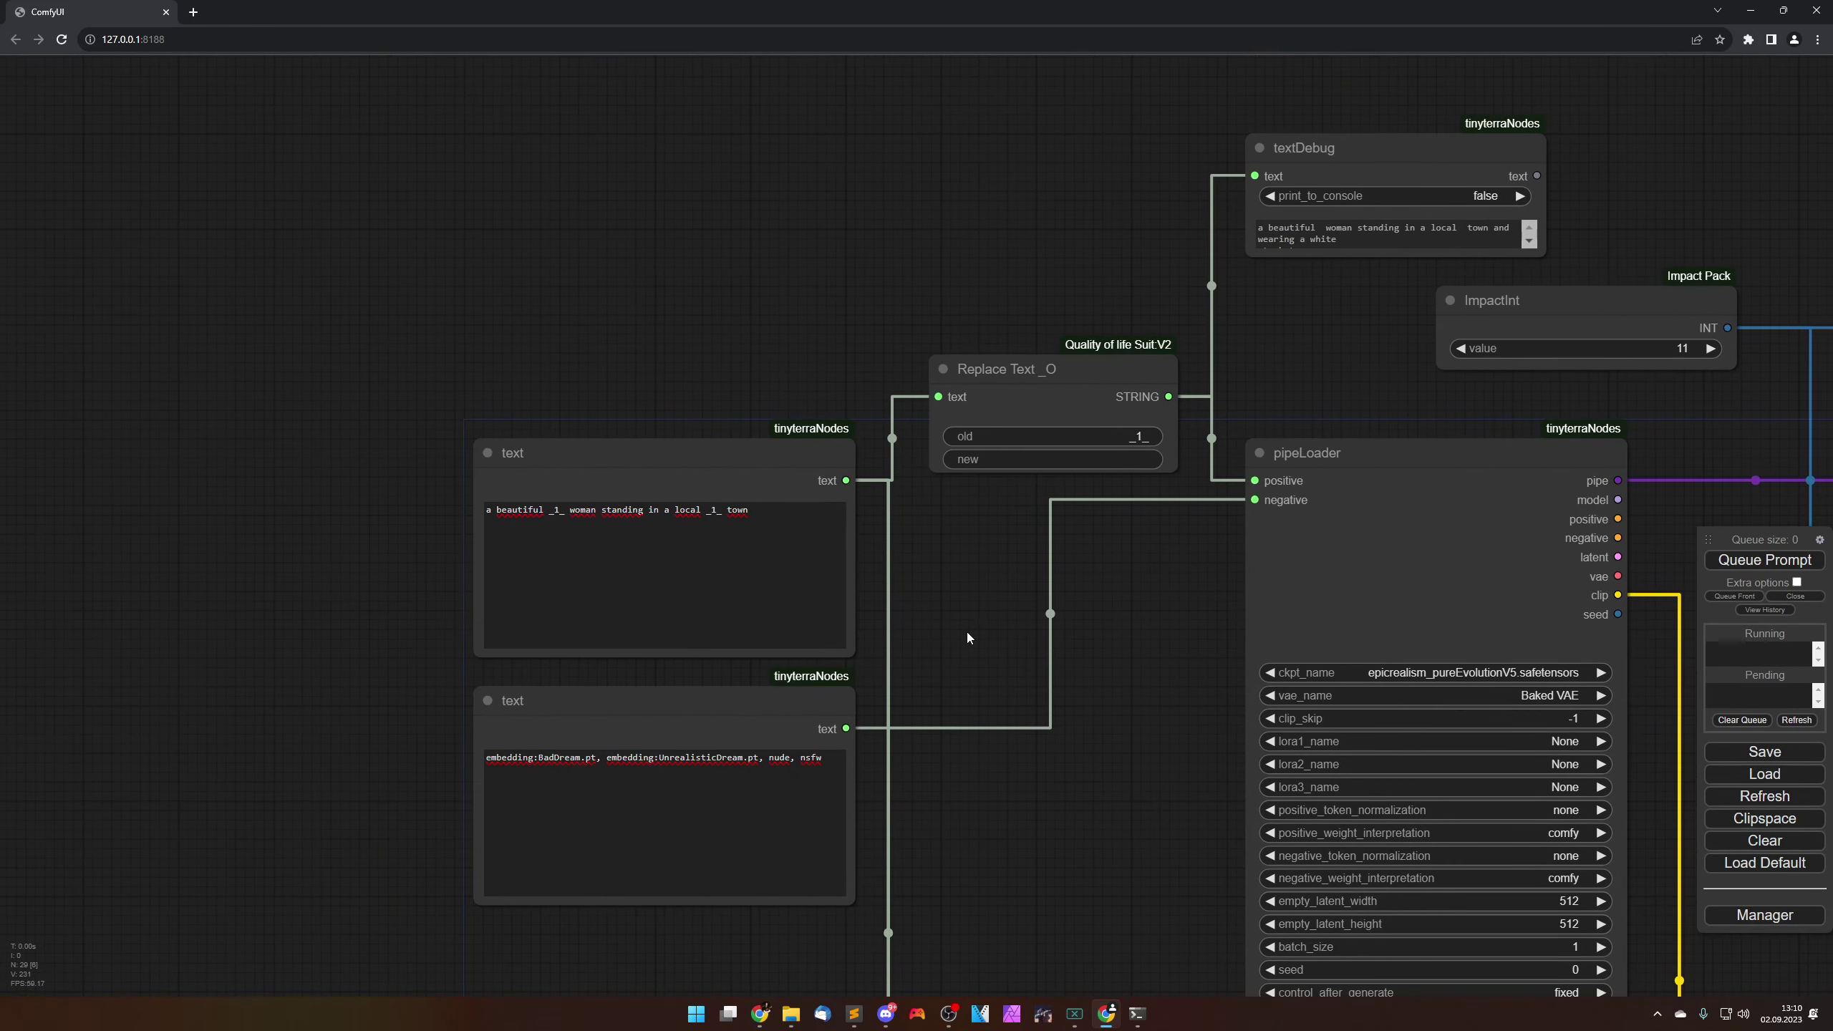
# Step: Copy the positive prompt text node and paste a duplicate of it
pyautogui.click(720, 476)
pyautogui.hotkey('ctrl', 'c')
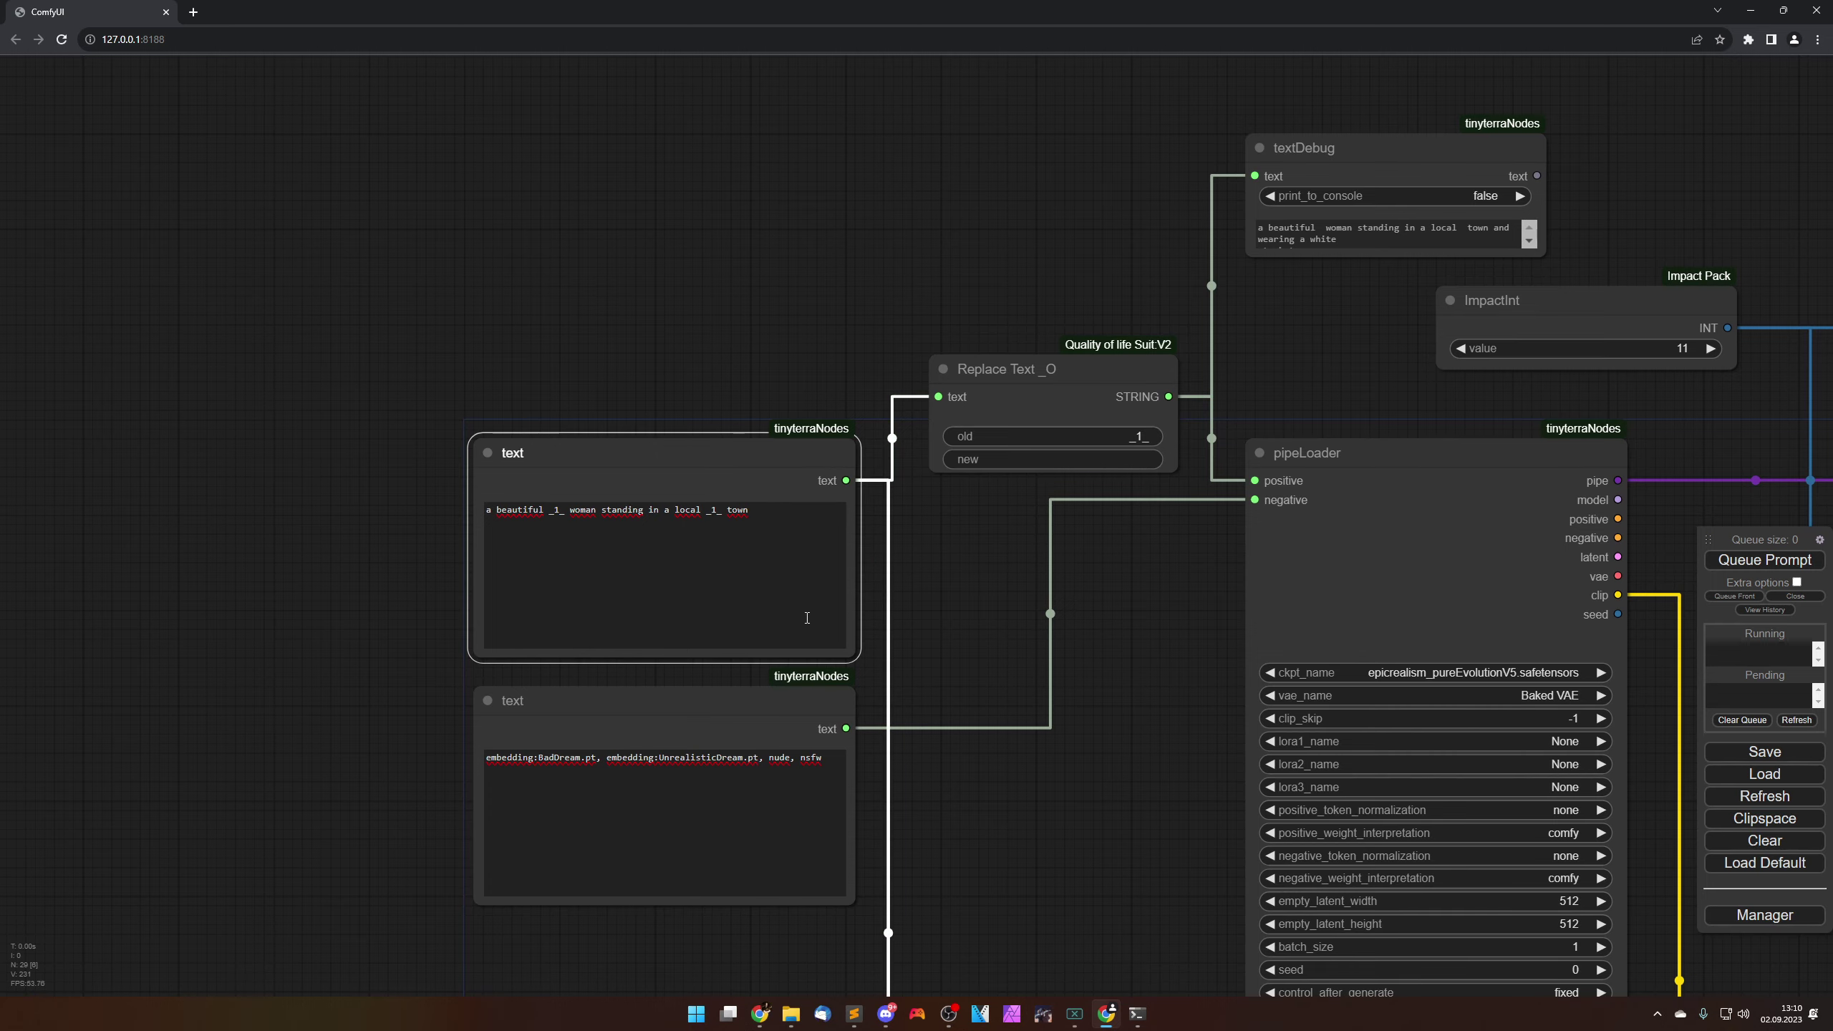
pyautogui.hotkey('ctrl', 'v')
# Step: Rewrite the positive prompt as "a _1_ sitting in a local town"
pyautogui.scroll(-6, 877, 675)
pyautogui.scroll(-3, 877, 675)
pyautogui.moveTo(943, 665); pyautogui.dragTo(187, 251)
pyautogui.scroll(4, 490, 601)
pyautogui.moveTo(613, 642); pyautogui.dragTo(173, 414)
pyautogui.moveTo(1011, 547); pyautogui.dragTo(1042, 514)
pyautogui.scroll(4, 1040, 590)
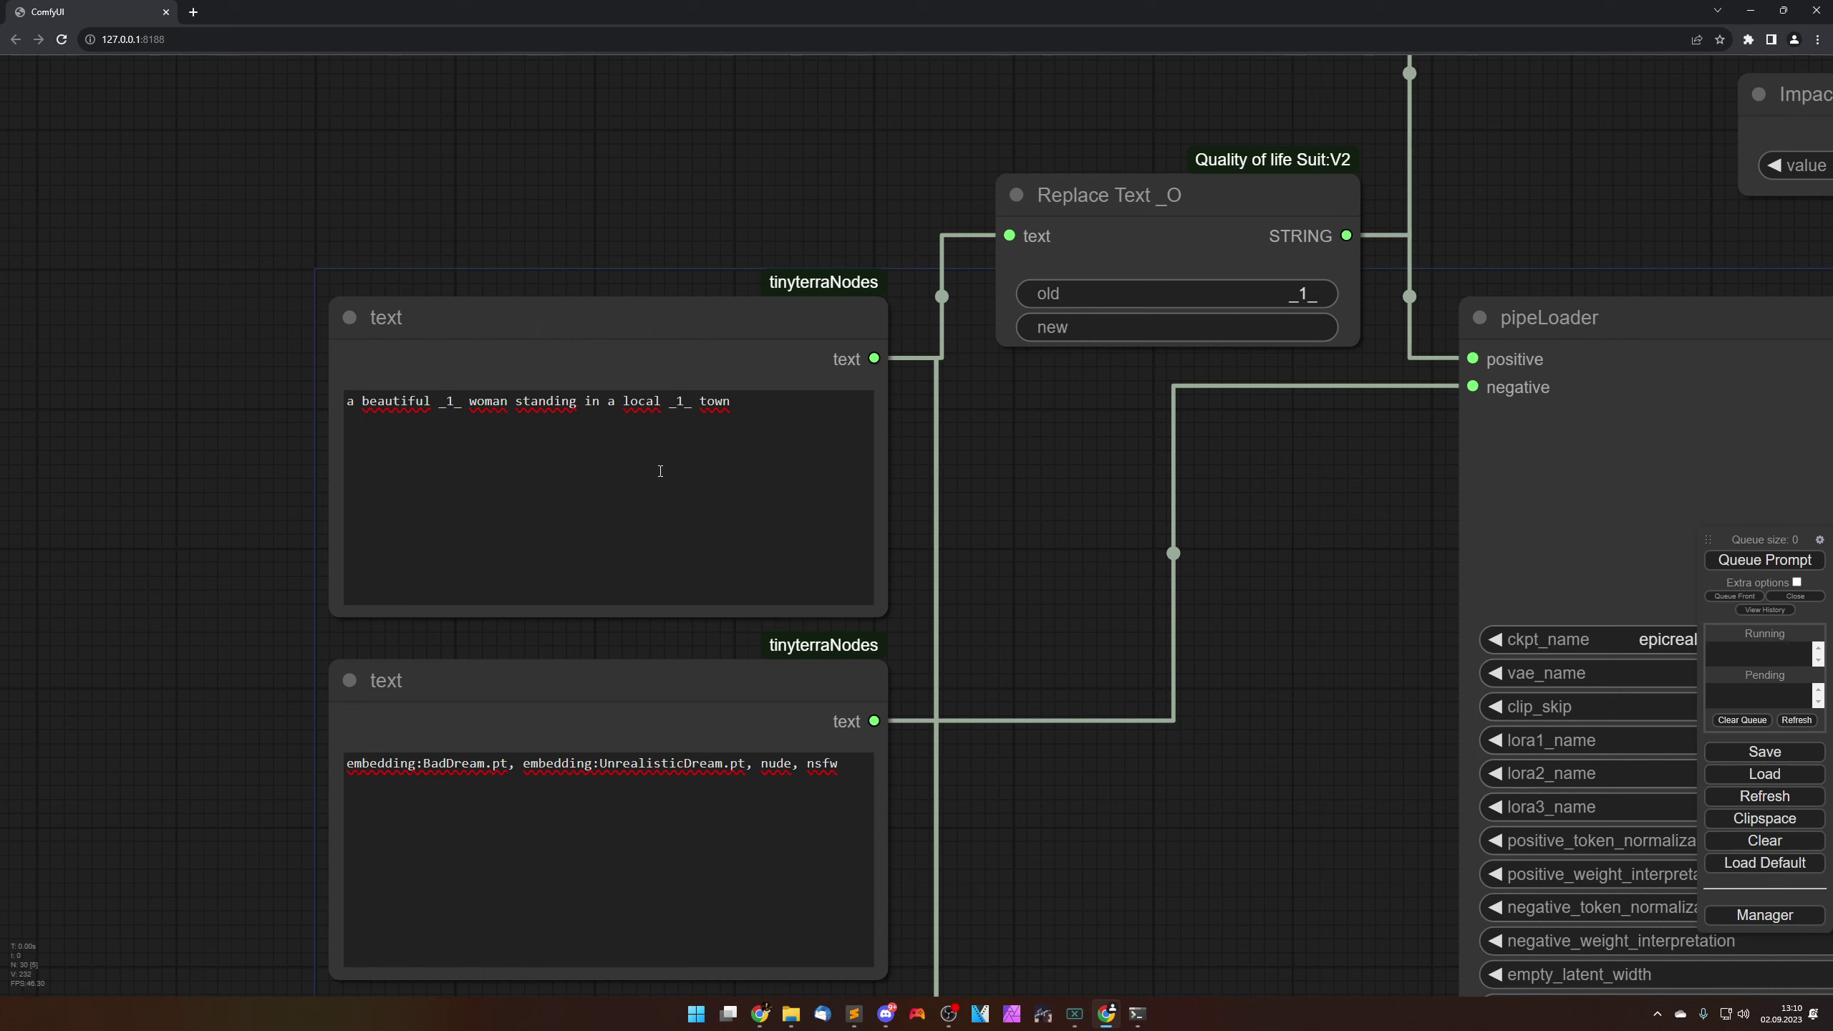
pyautogui.click(363, 402)
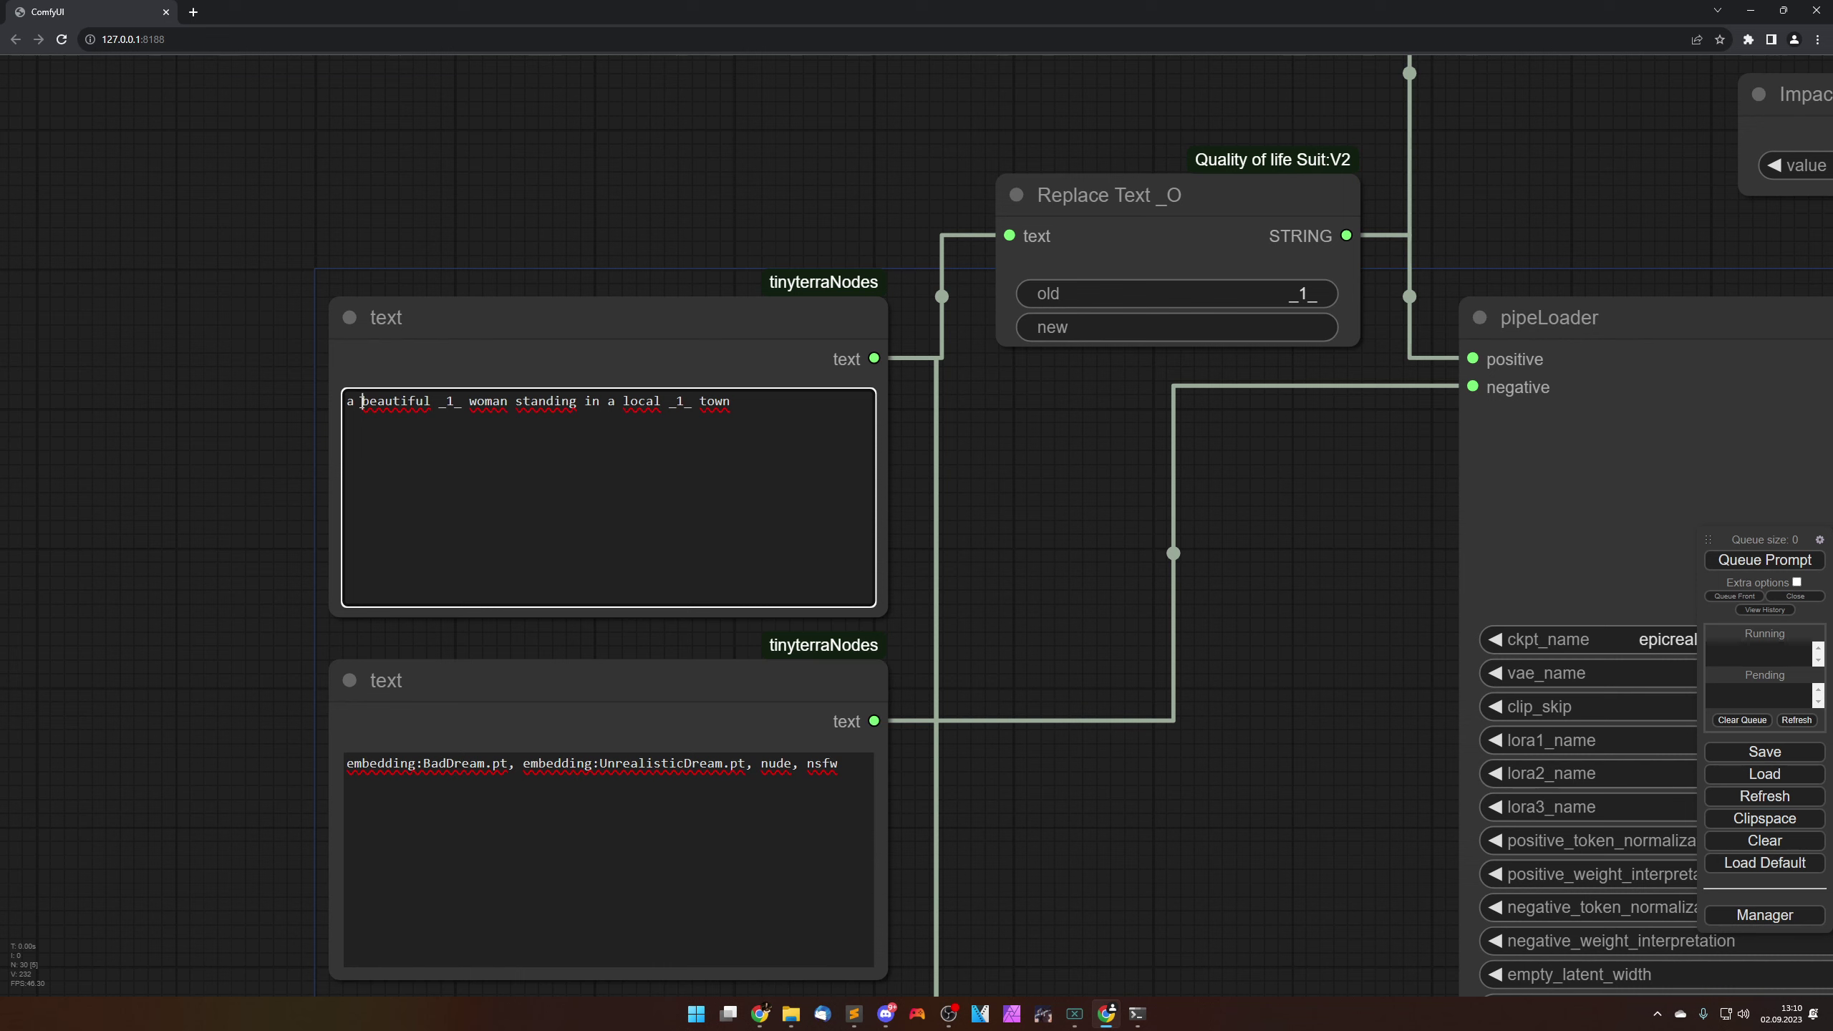
pyautogui.moveTo(362, 403); pyautogui.dragTo(756, 405)
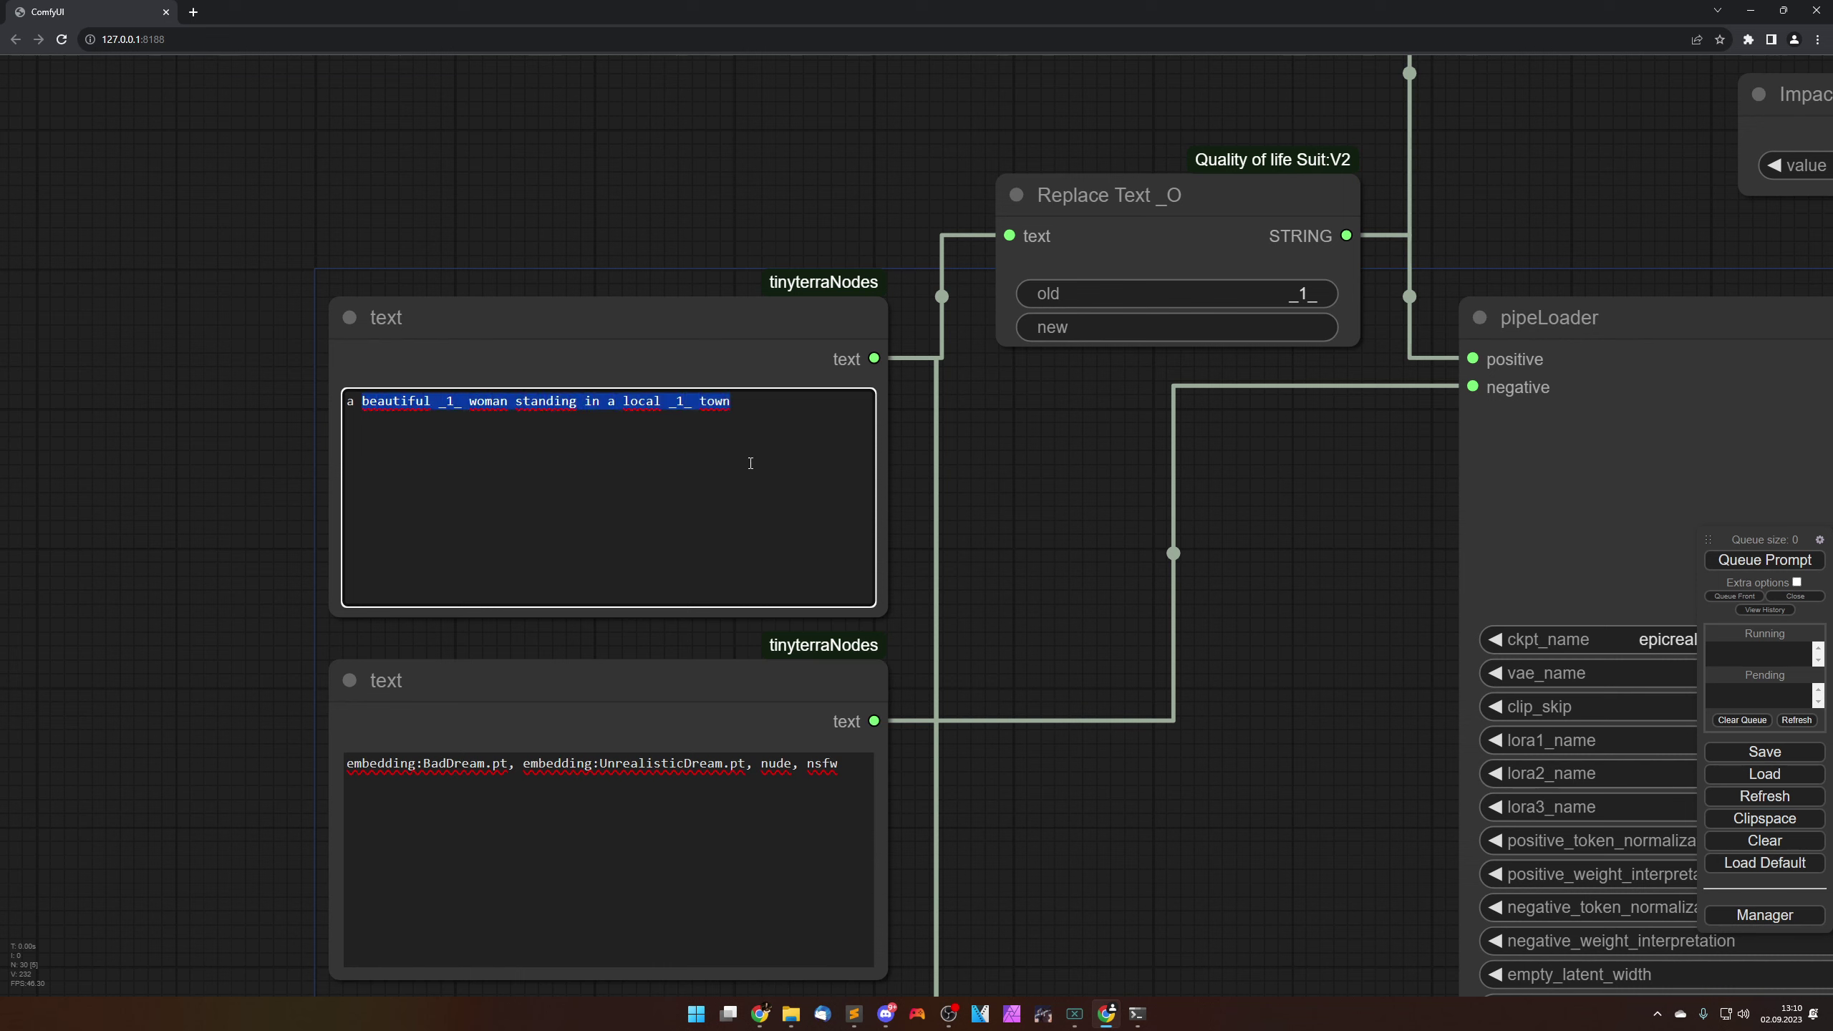
pyautogui.write('_1_')
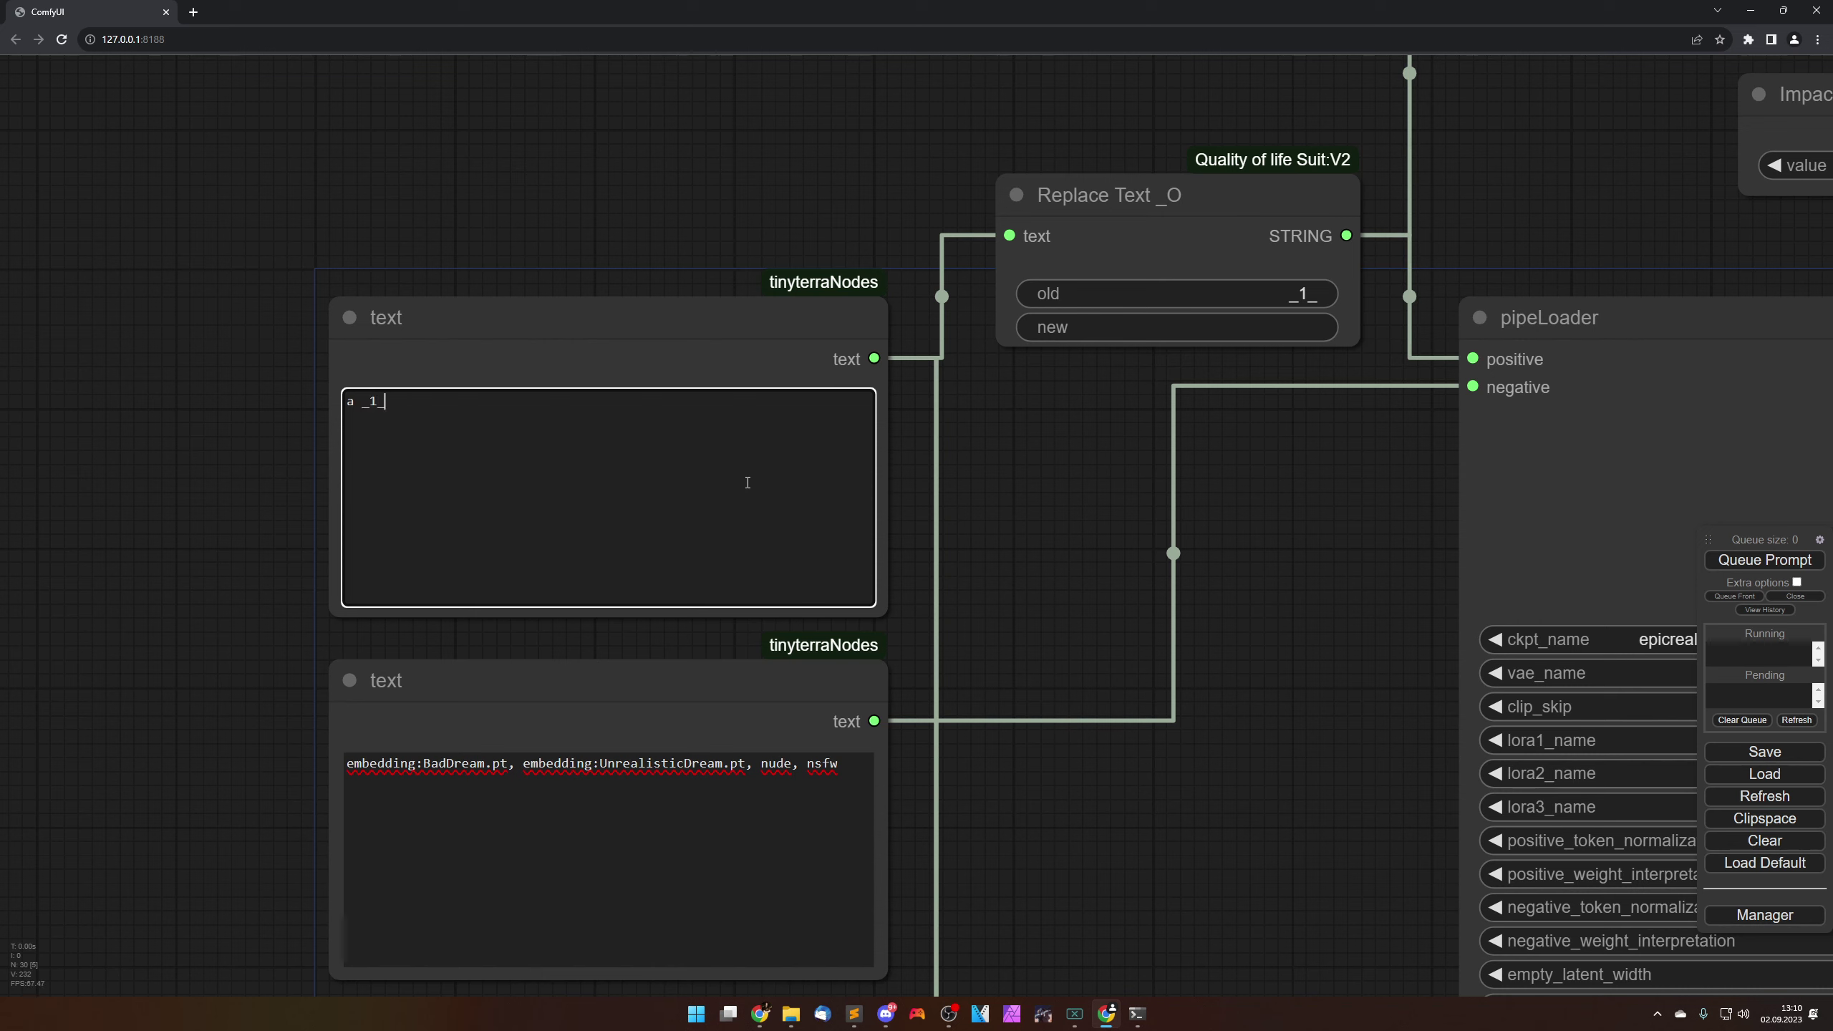
pyautogui.write(' sitting in a local town')
pyautogui.moveTo(364, 403); pyautogui.dragTo(385, 402)
pyautogui.click(641, 436)
# Step: Set the first row's replacement text for _1_ to "dog"
pyautogui.moveTo(1325, 531); pyautogui.dragTo(1194, 553)
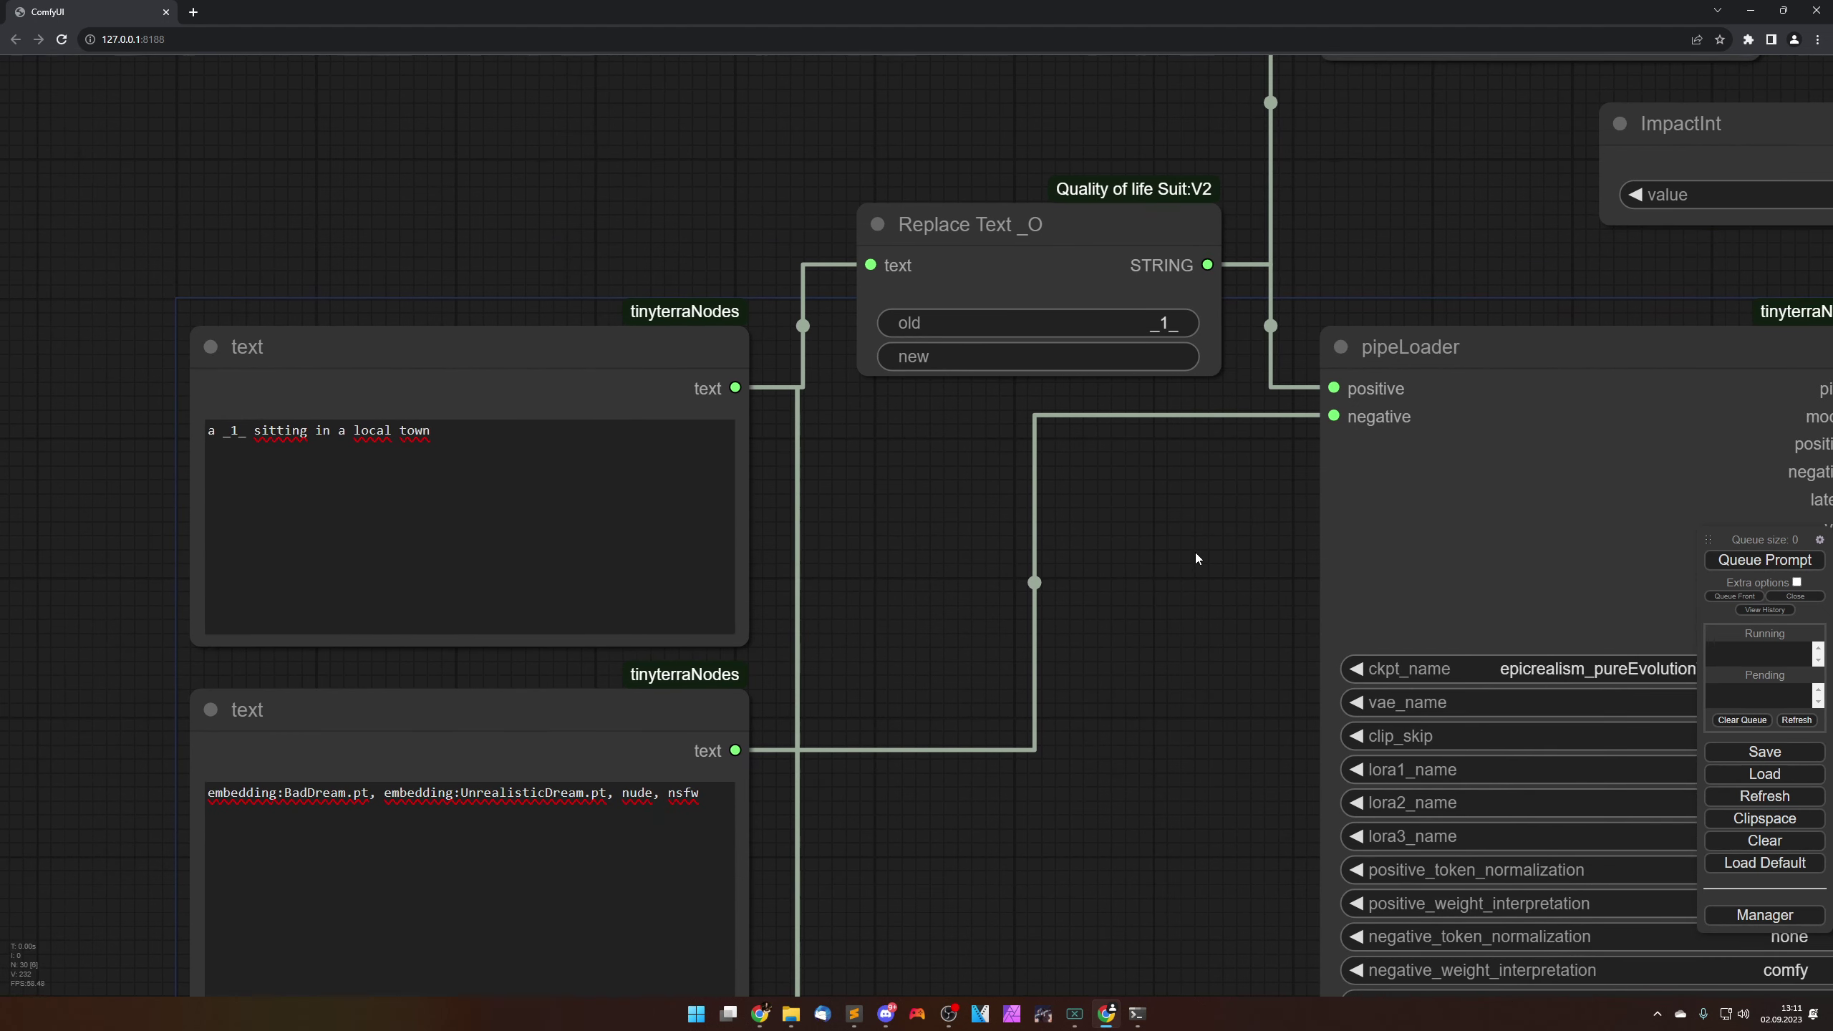
pyautogui.click(1149, 363)
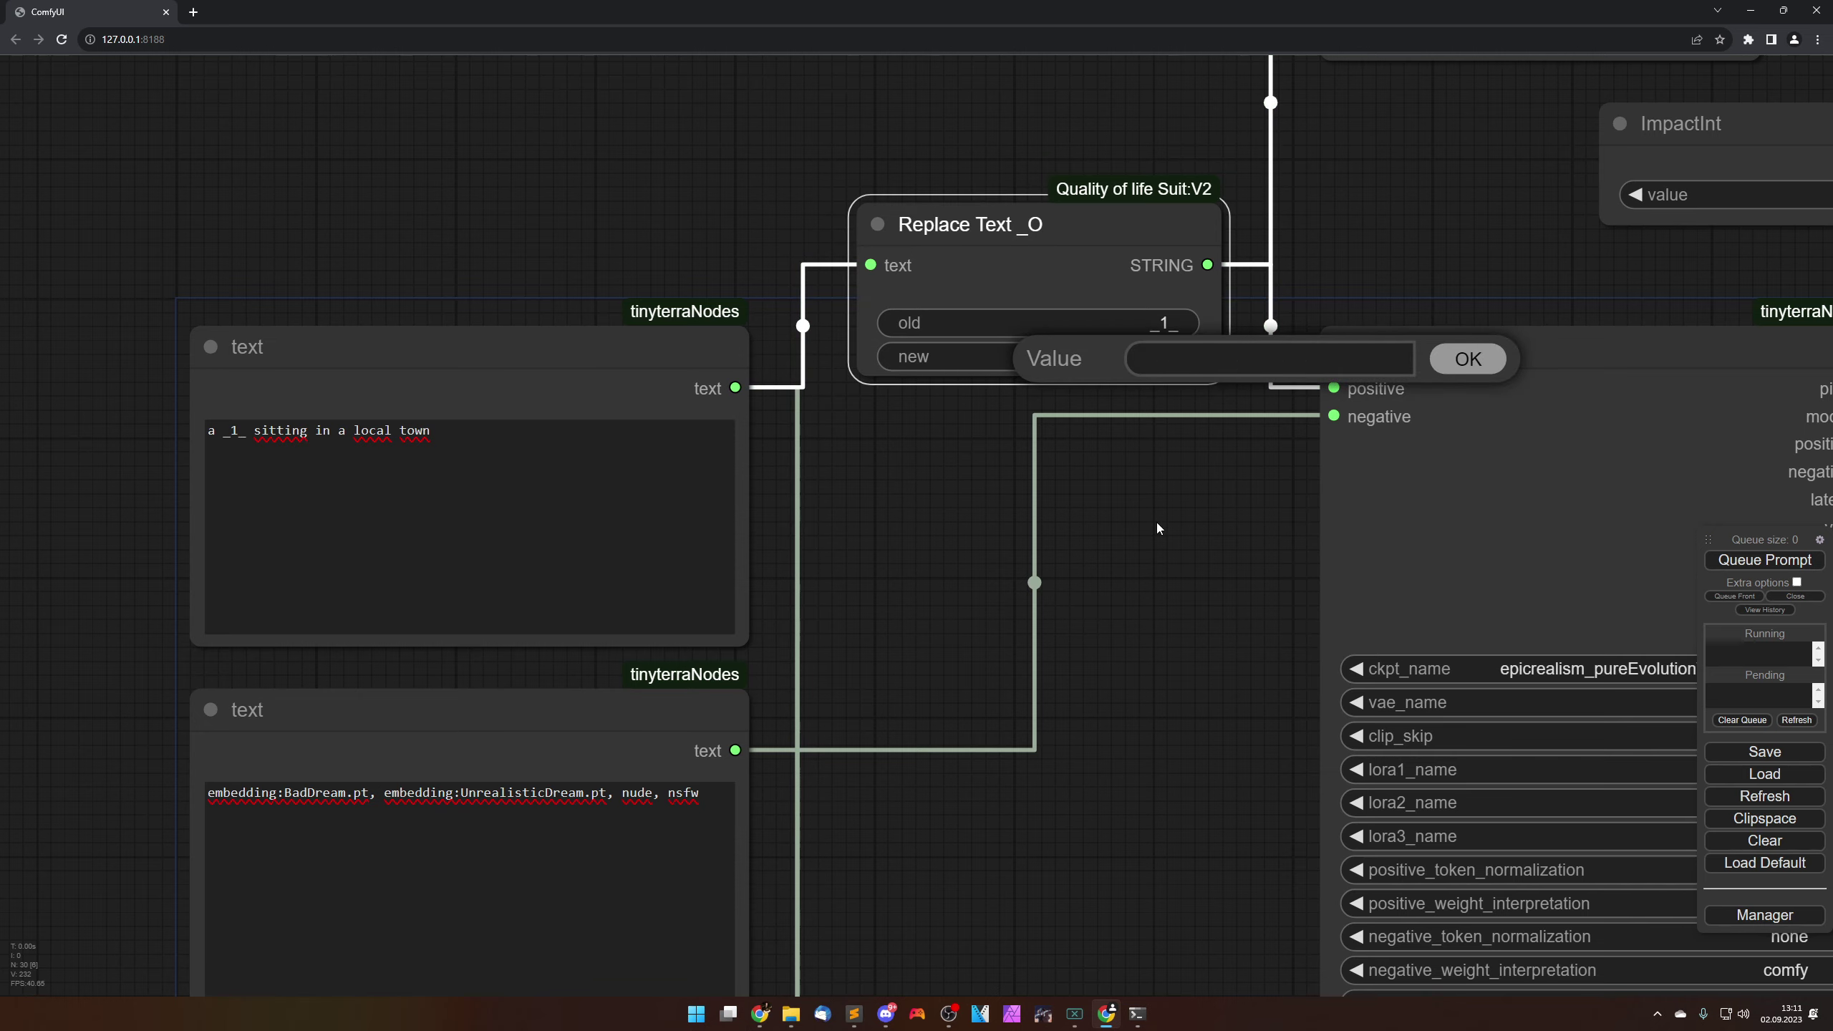
pyautogui.write('dog')
pyautogui.press('Return')
# Step: Set the second row's replacement text for _1_ to "cat"
pyautogui.scroll(-3, 1191, 519)
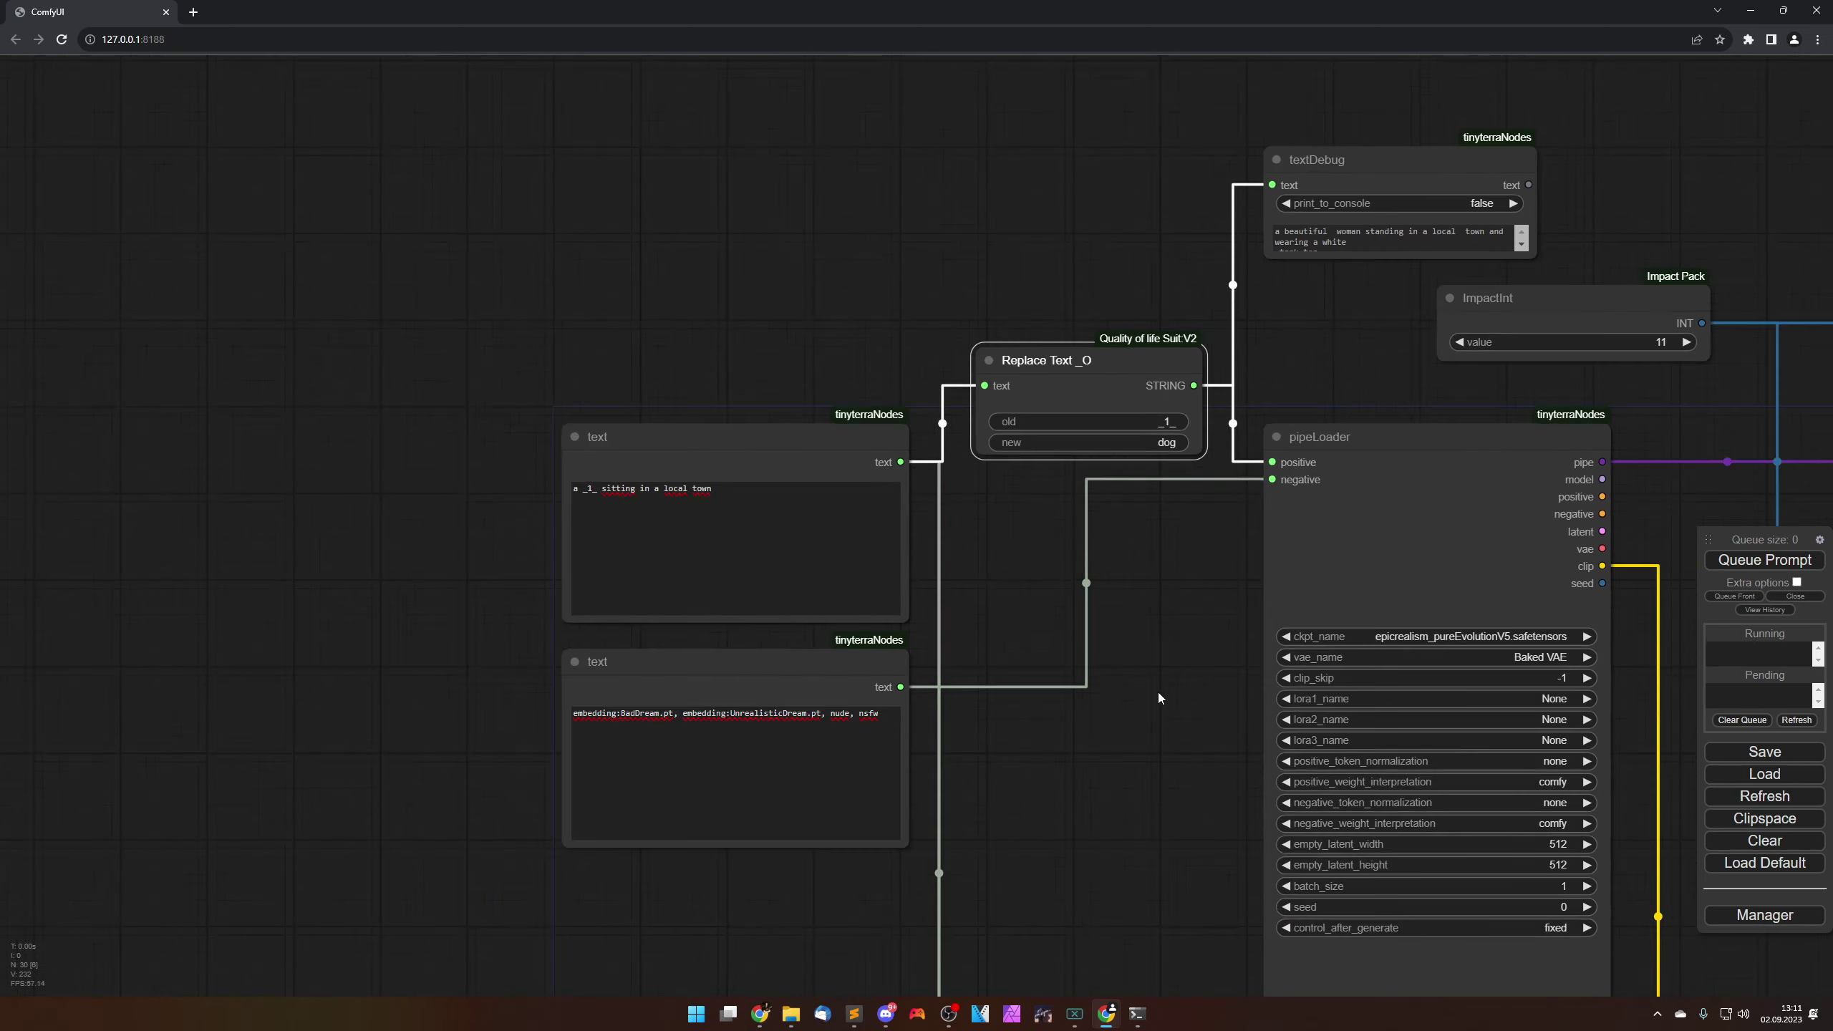
pyautogui.moveTo(1157, 696); pyautogui.dragTo(1043, 398)
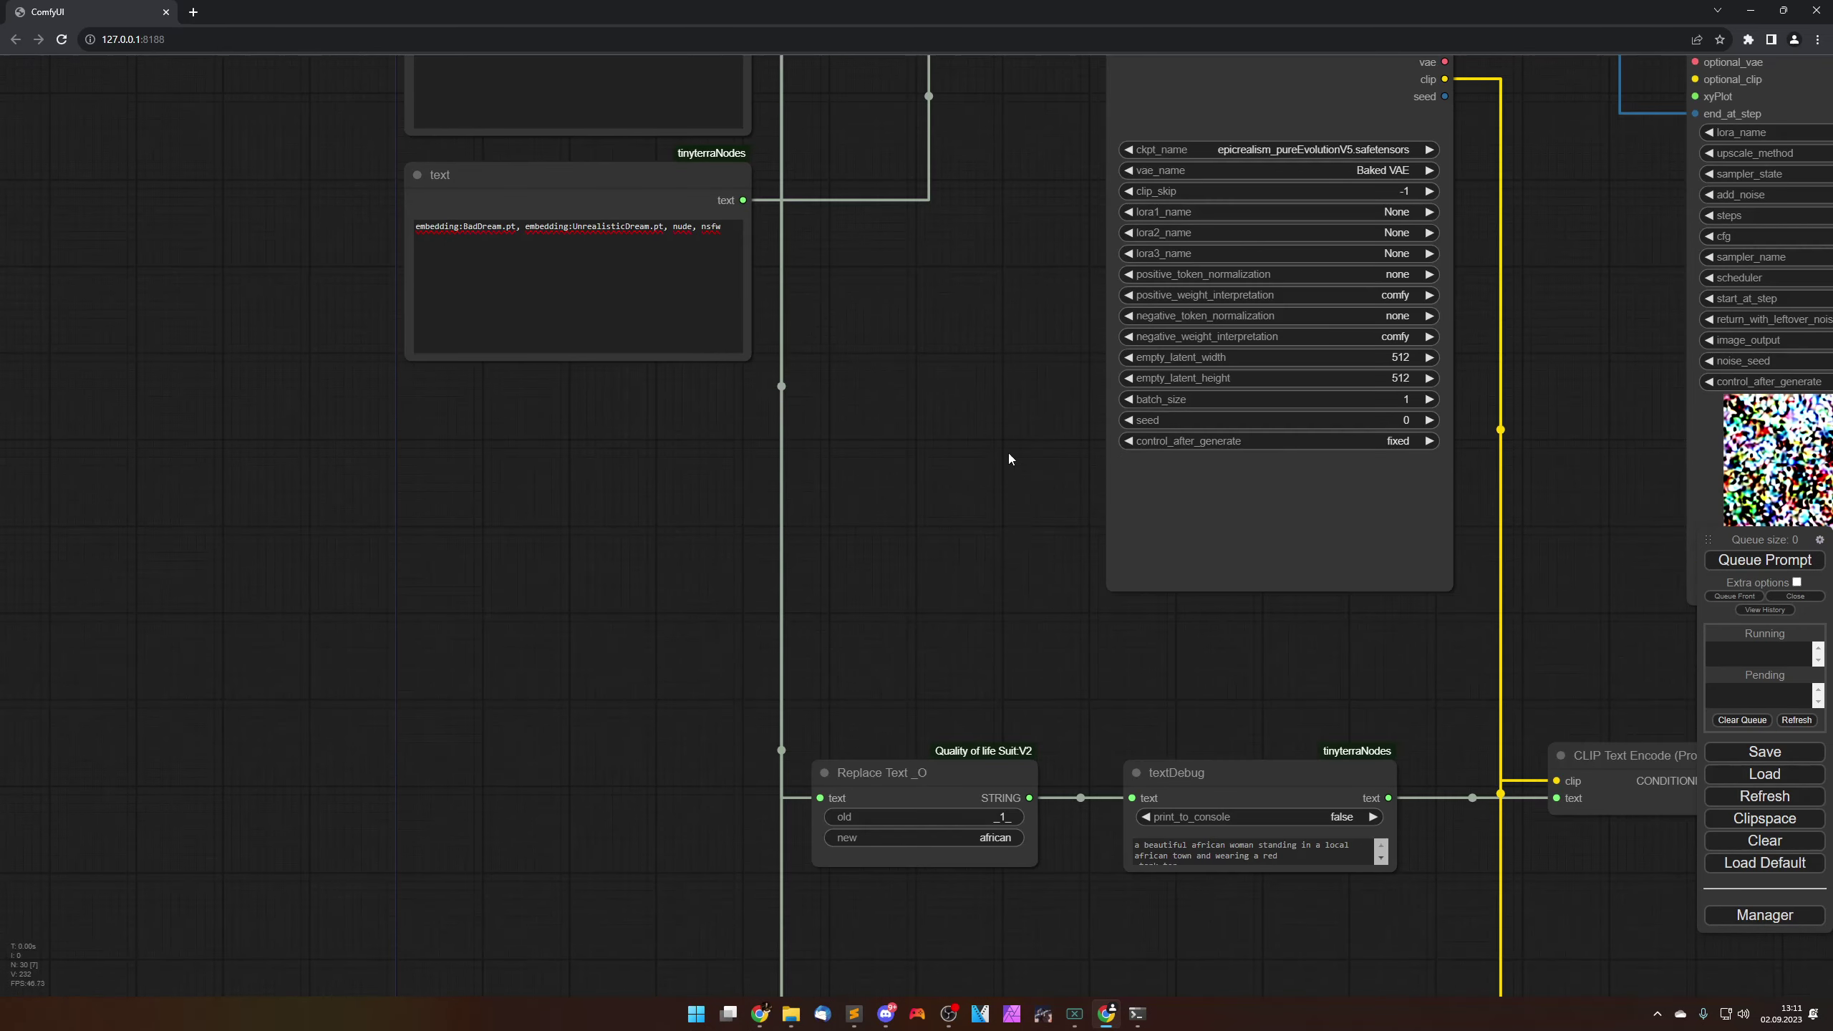
pyautogui.moveTo(1008, 458); pyautogui.dragTo(946, 115)
pyautogui.scroll(3, 982, 588)
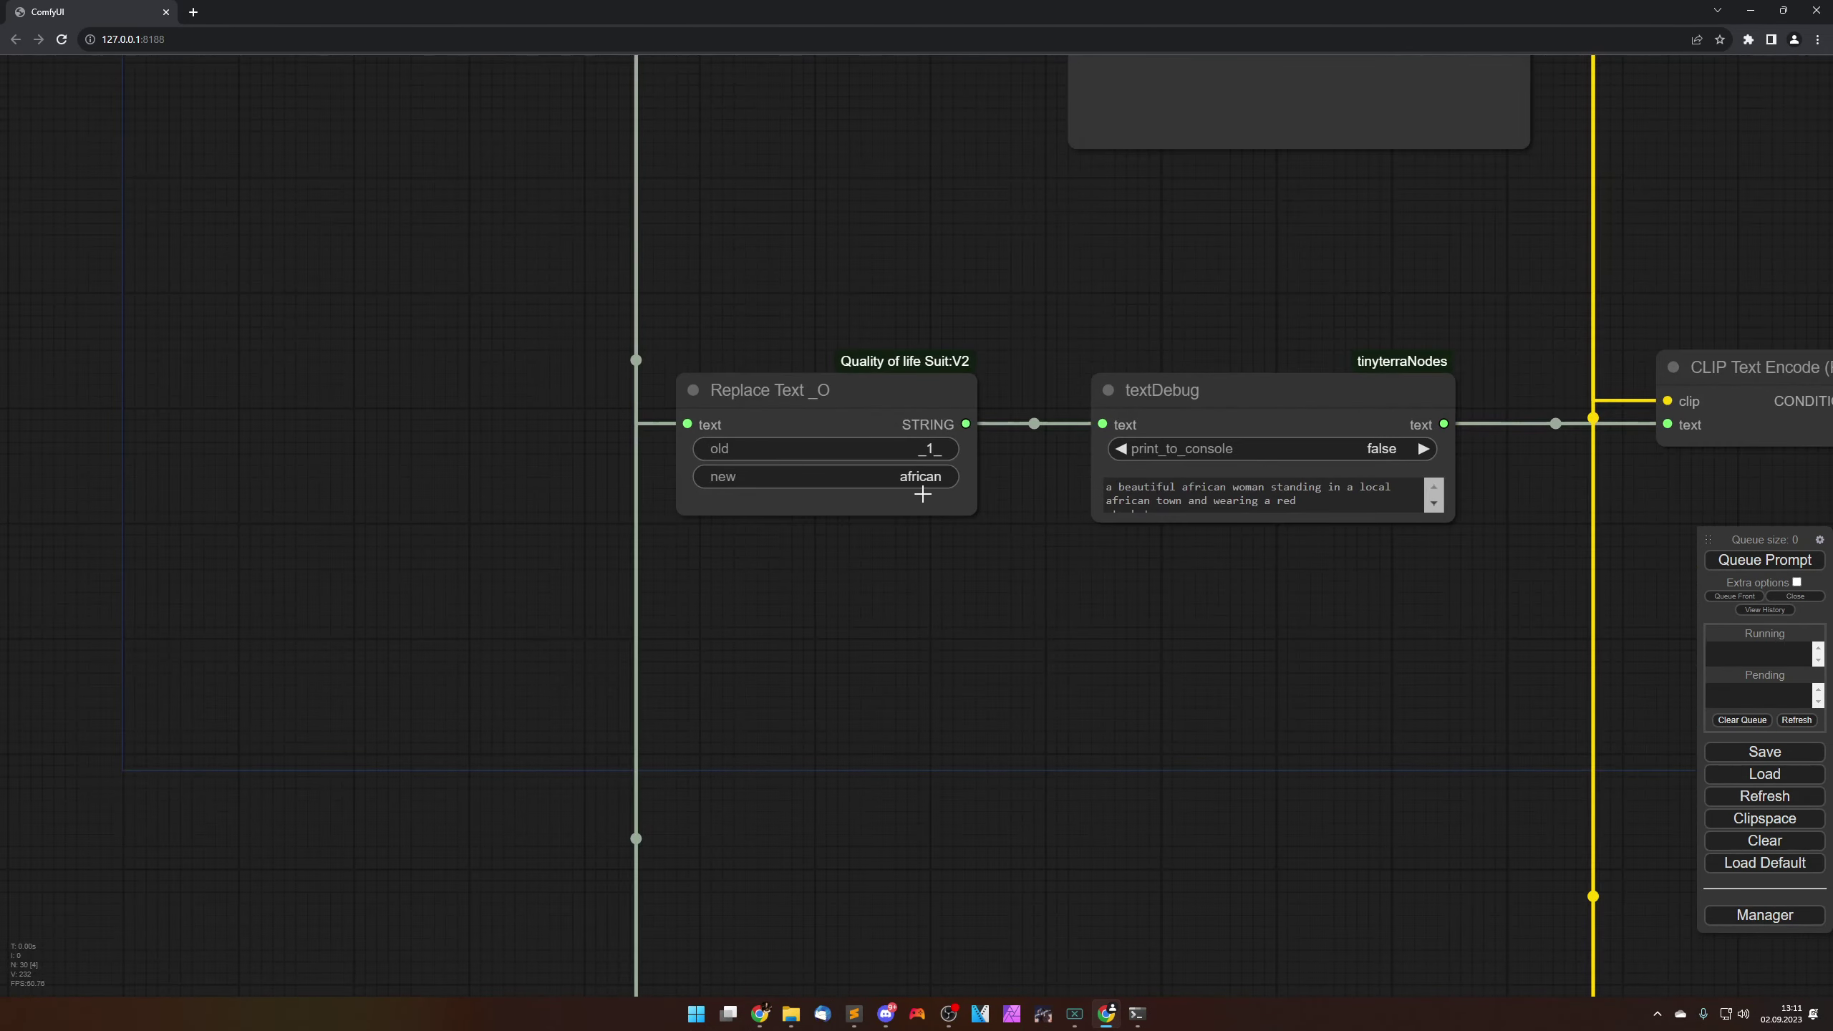
pyautogui.click(924, 477)
pyautogui.moveTo(984, 481); pyautogui.dragTo(911, 473)
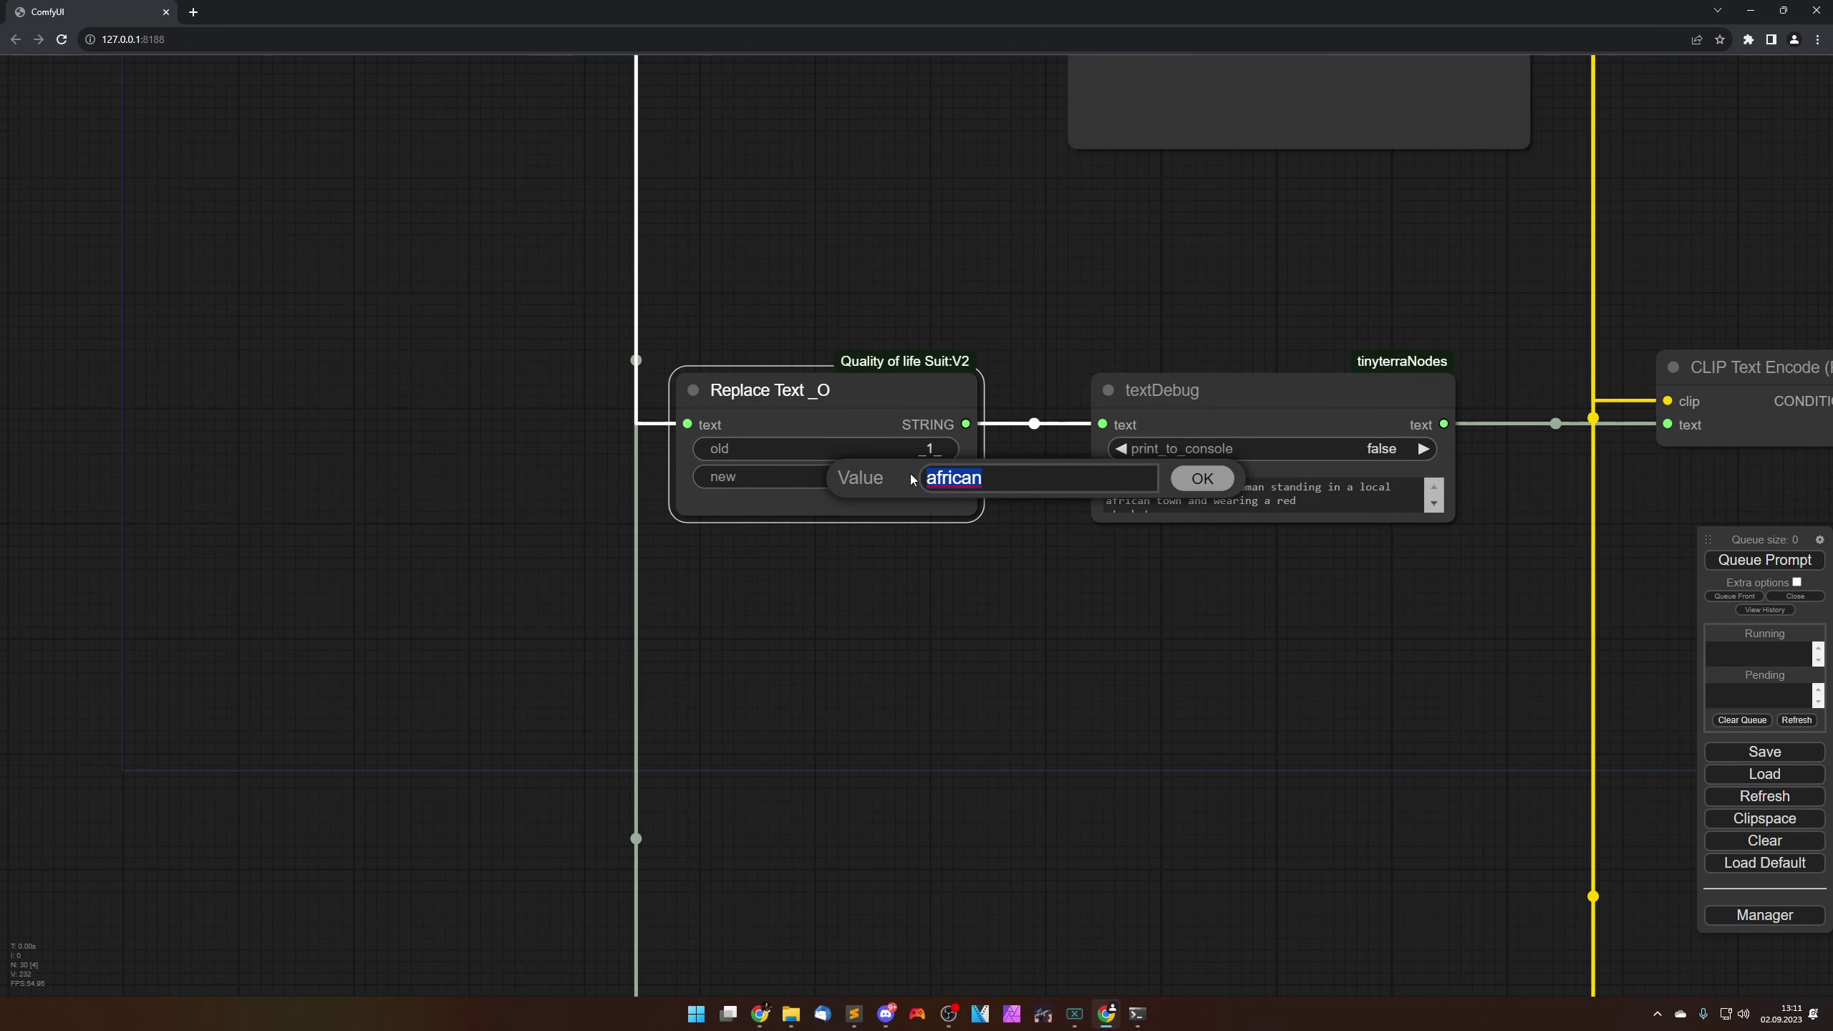
pyautogui.write('cat')
pyautogui.press('Return')
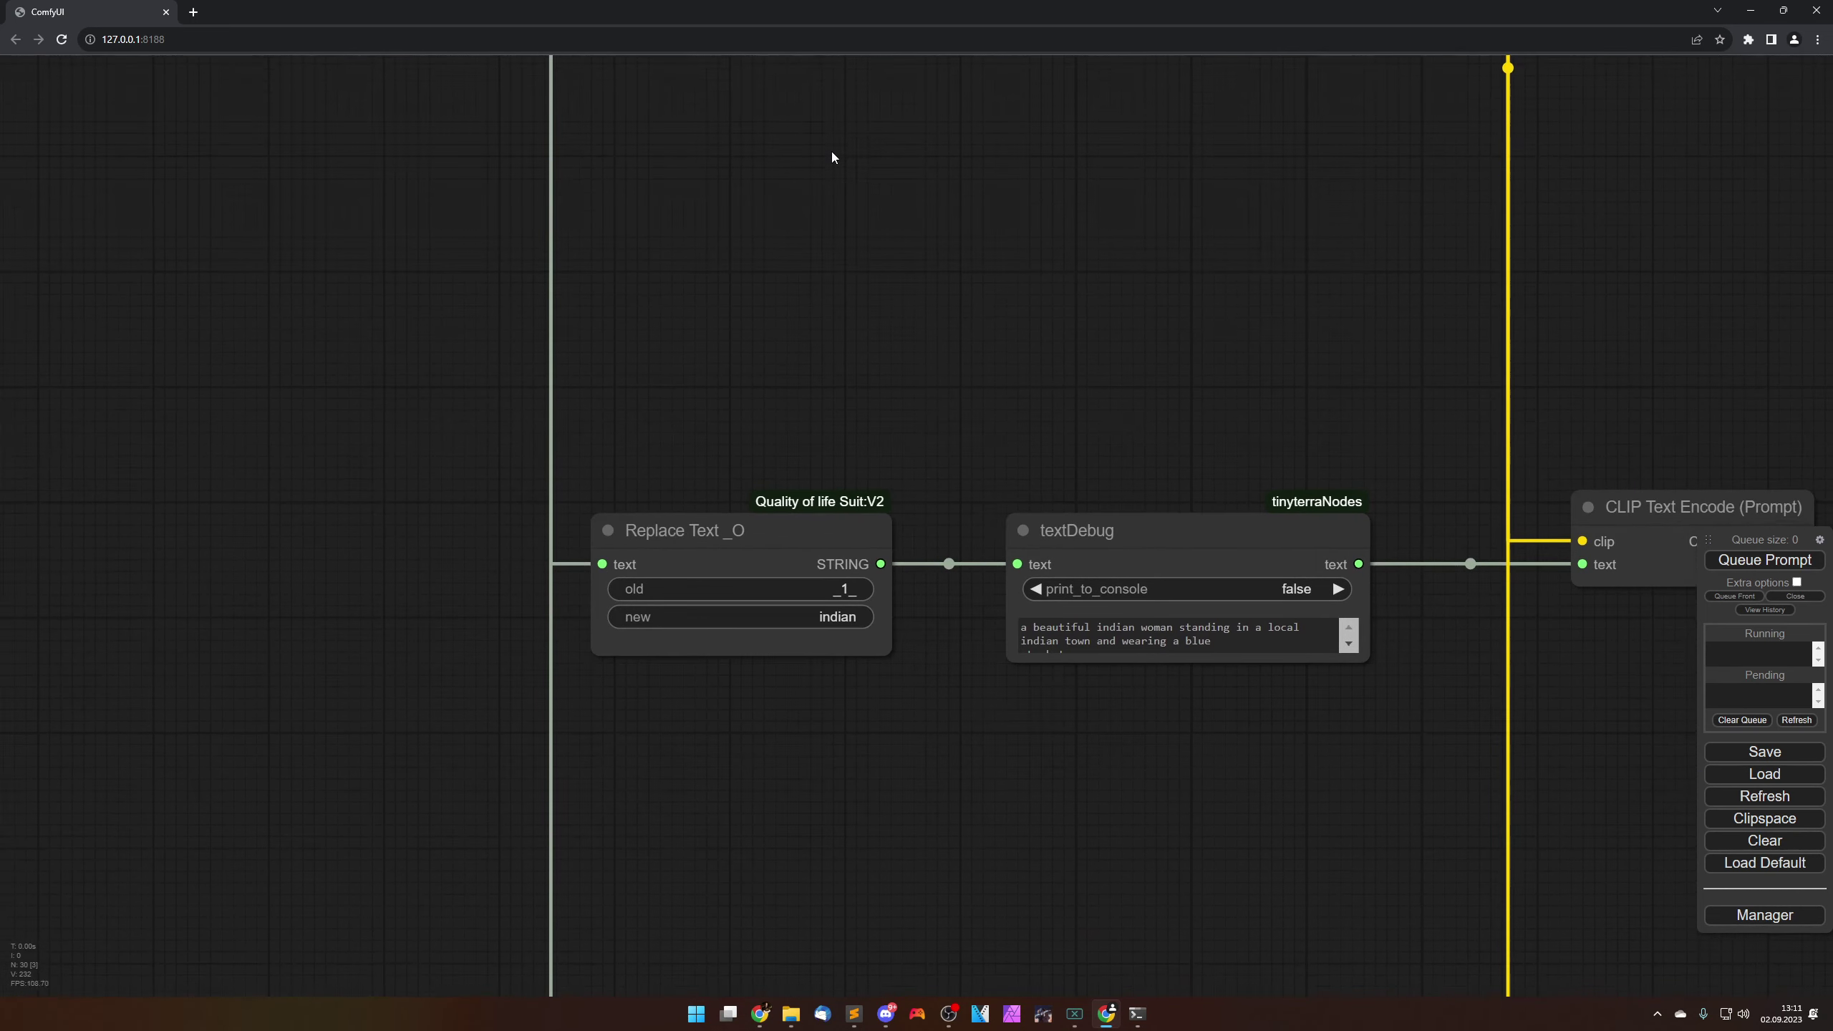
# Step: Set the third row's replacement text for _1_ to "turtle"
pyautogui.click(837, 616)
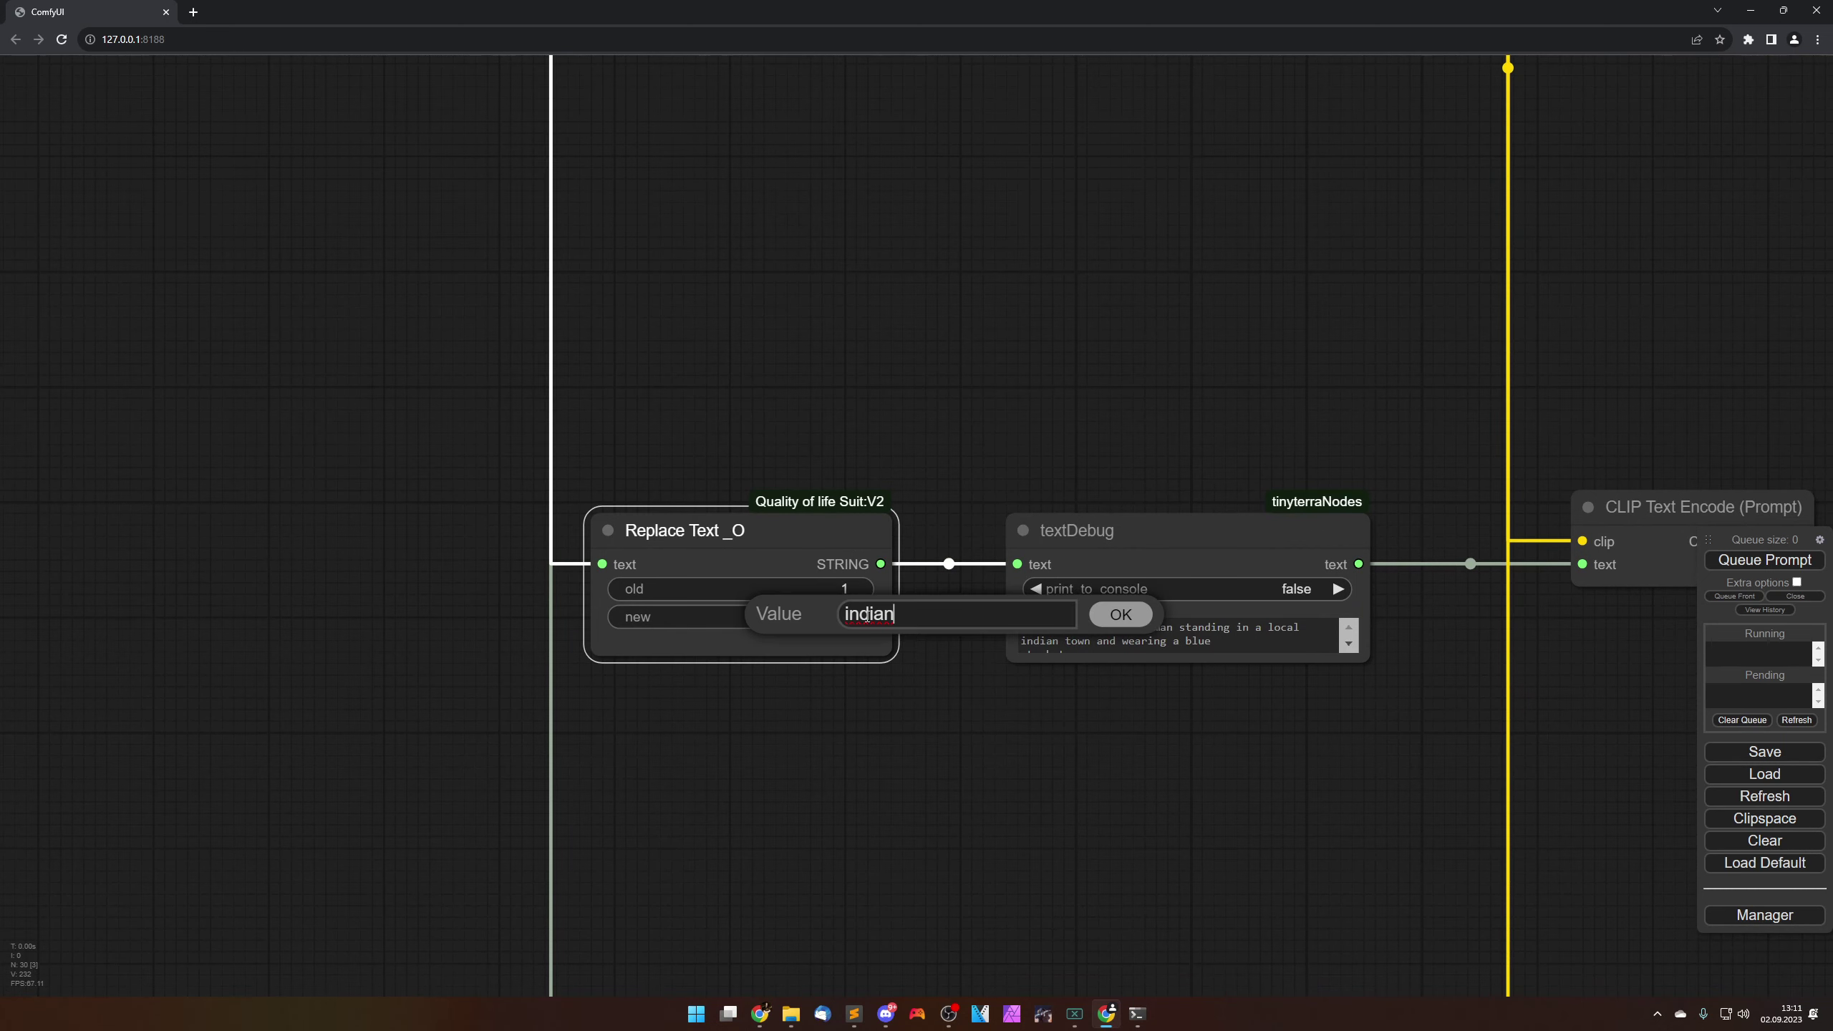
pyautogui.moveTo(897, 613); pyautogui.dragTo(838, 613)
pyautogui.write('turtle')
pyautogui.press('Return')
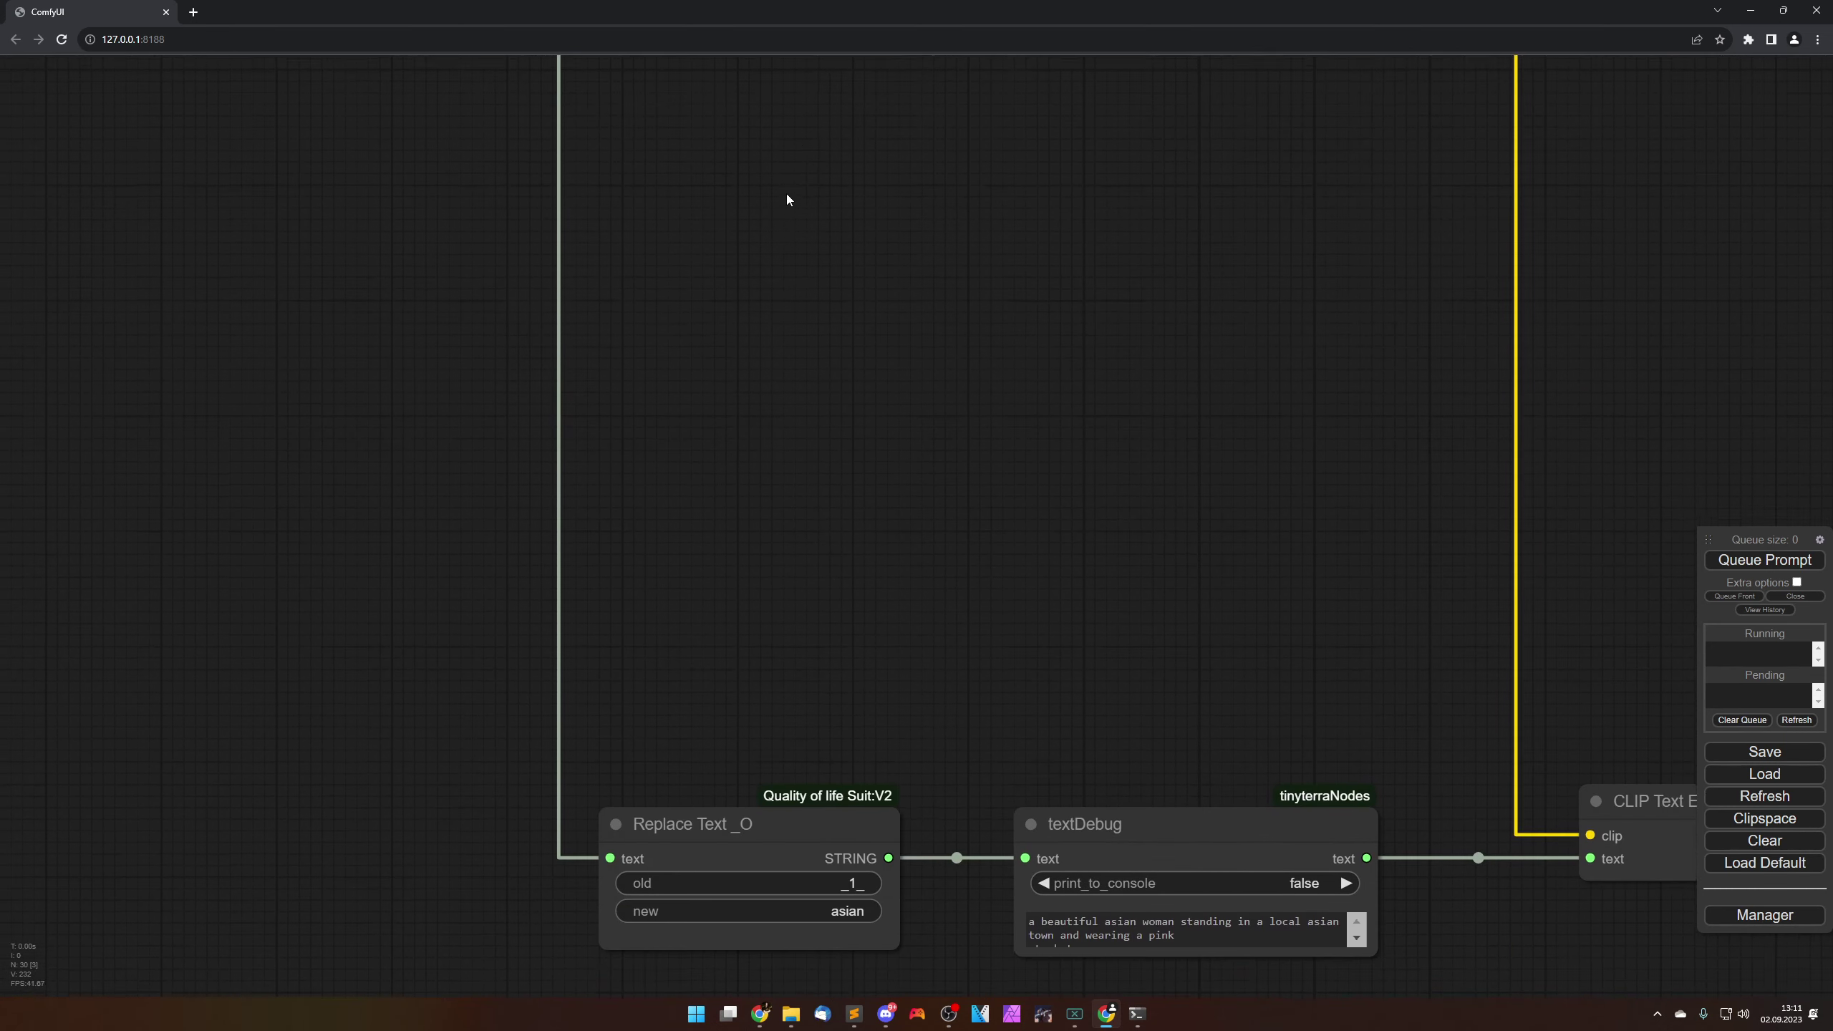
# Step: Set the fourth row's replacement text for _1_ to "parrot"
pyautogui.click(844, 908)
pyautogui.moveTo(917, 911); pyautogui.dragTo(827, 915)
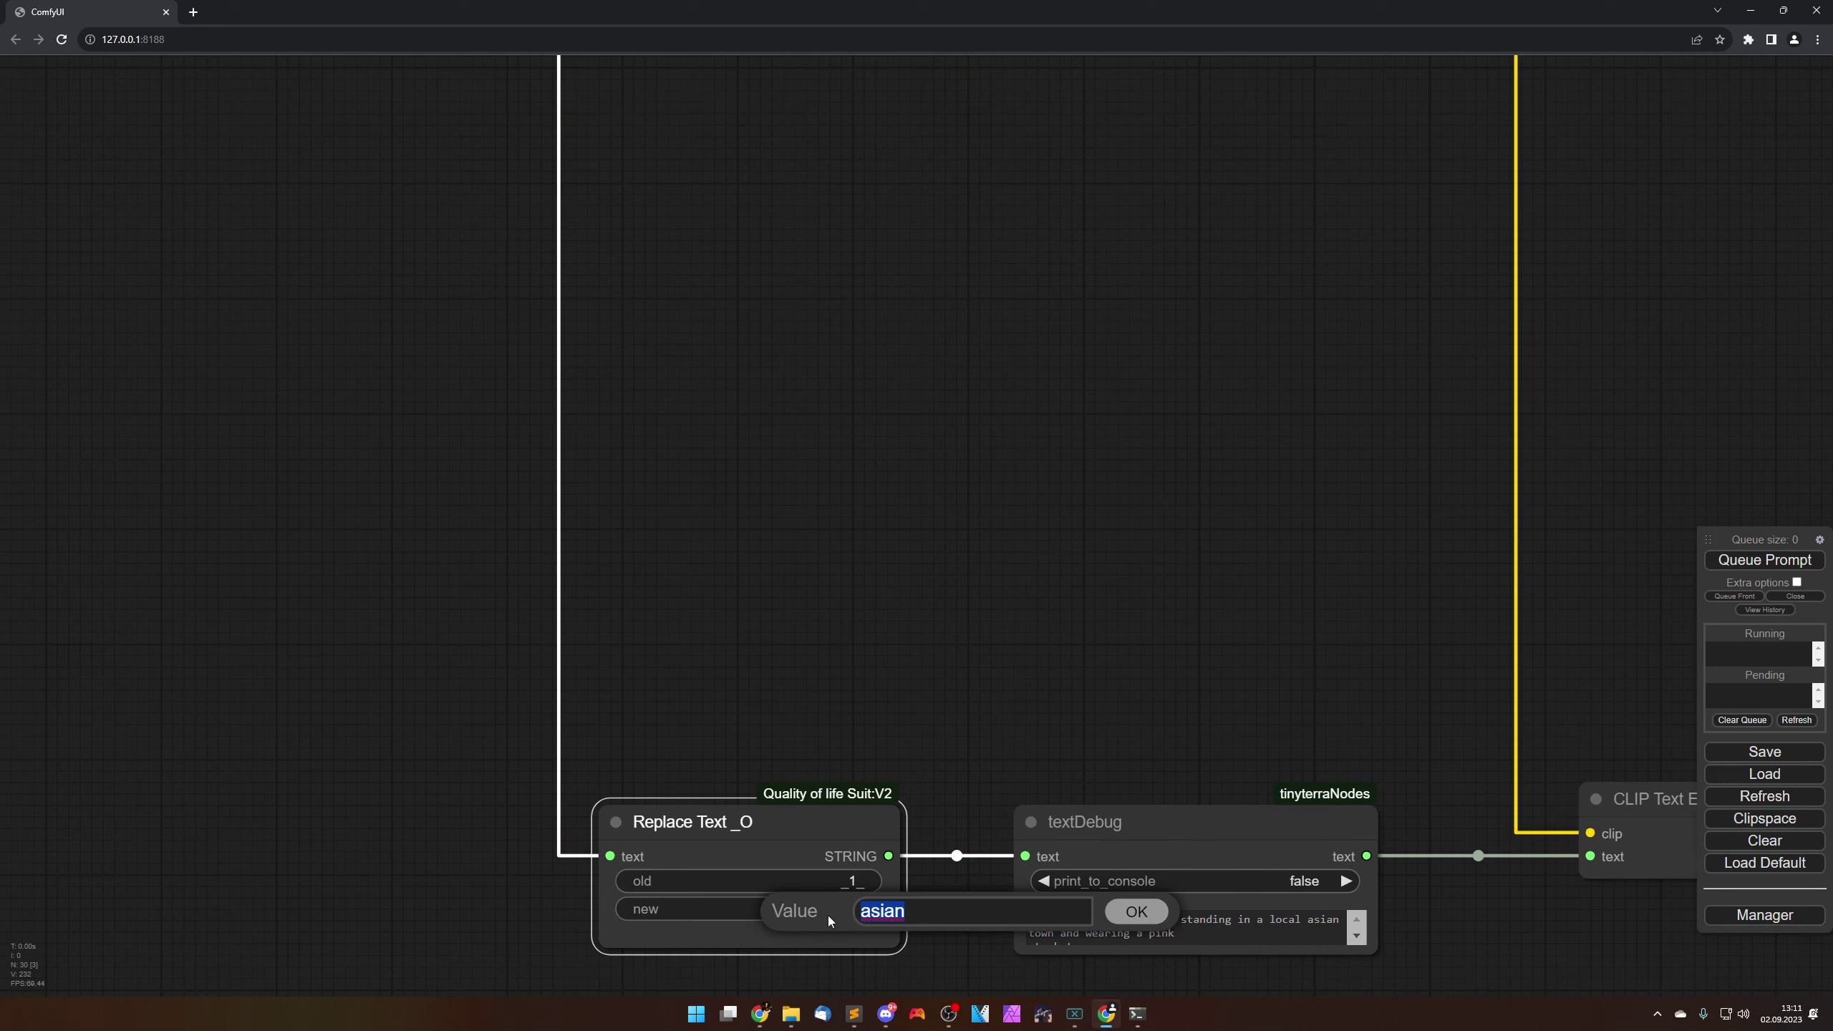
pyautogui.write('parrot')
pyautogui.press('Return')
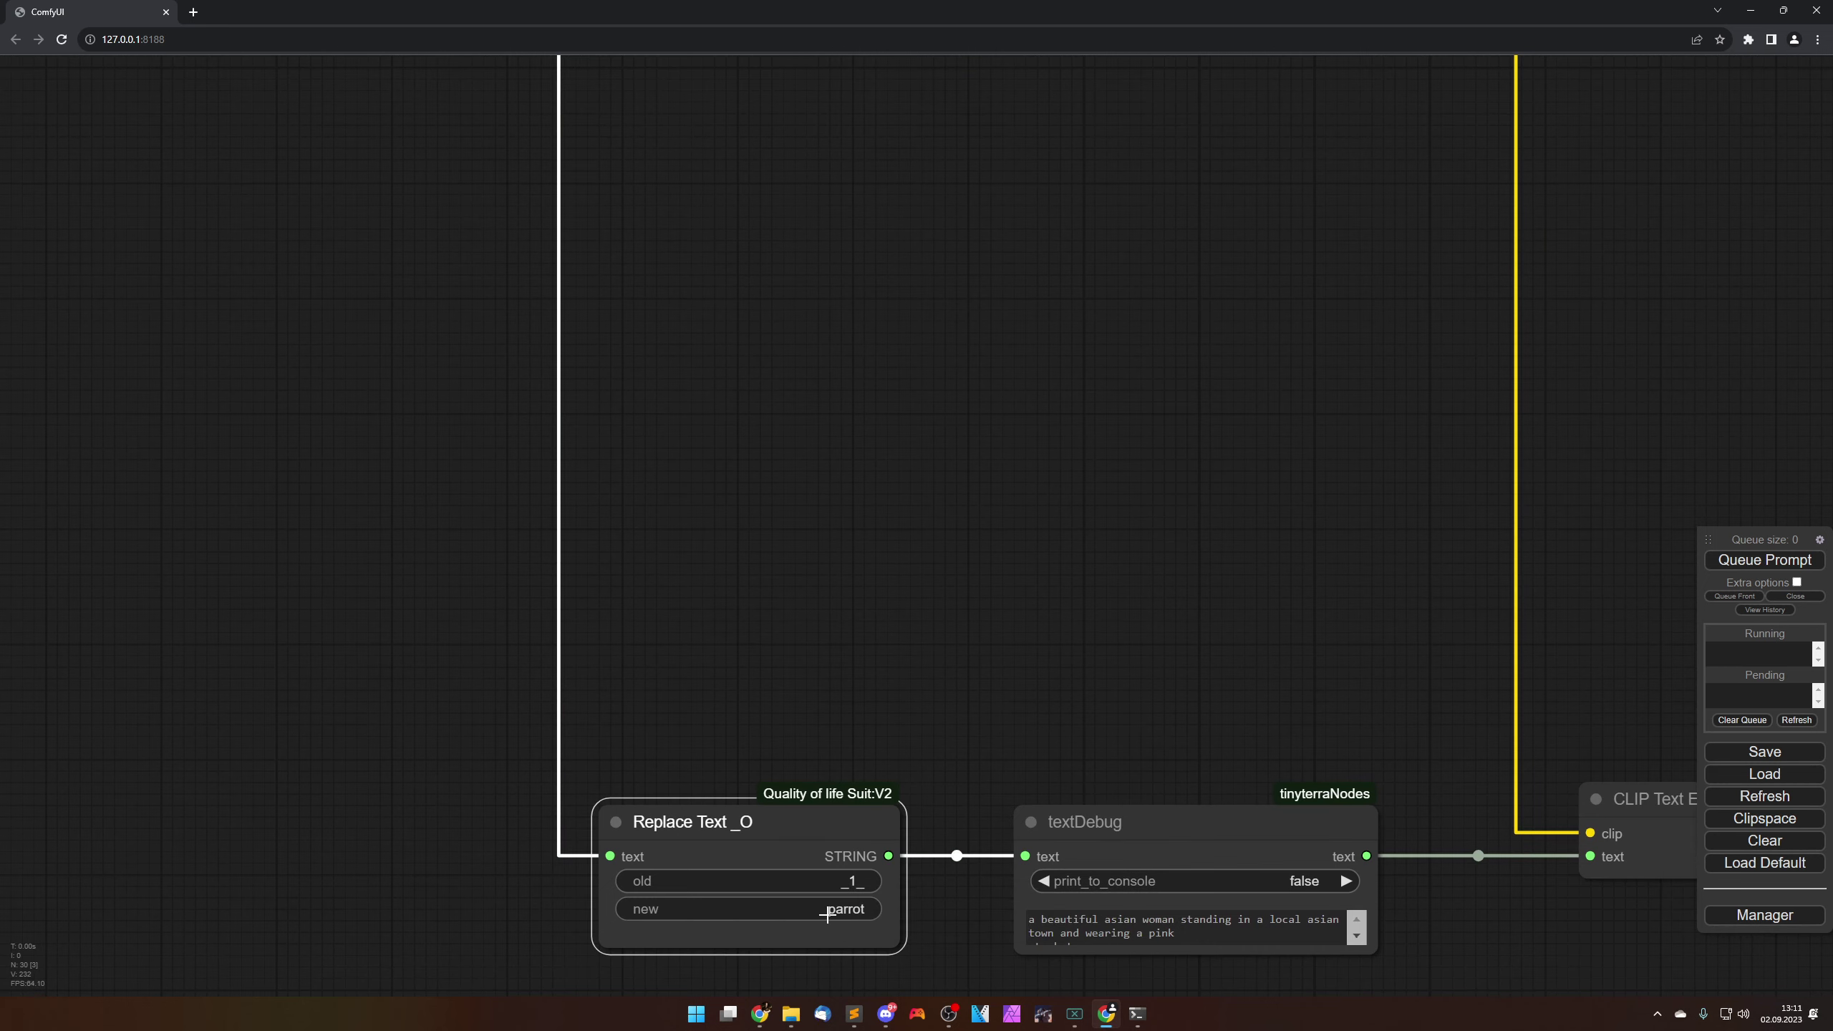
# Step: Lower the ImpactInt value that sets the shared sampler step split to 8
pyautogui.scroll(-10, 1043, 624)
pyautogui.moveTo(1141, 581); pyautogui.dragTo(908, 756)
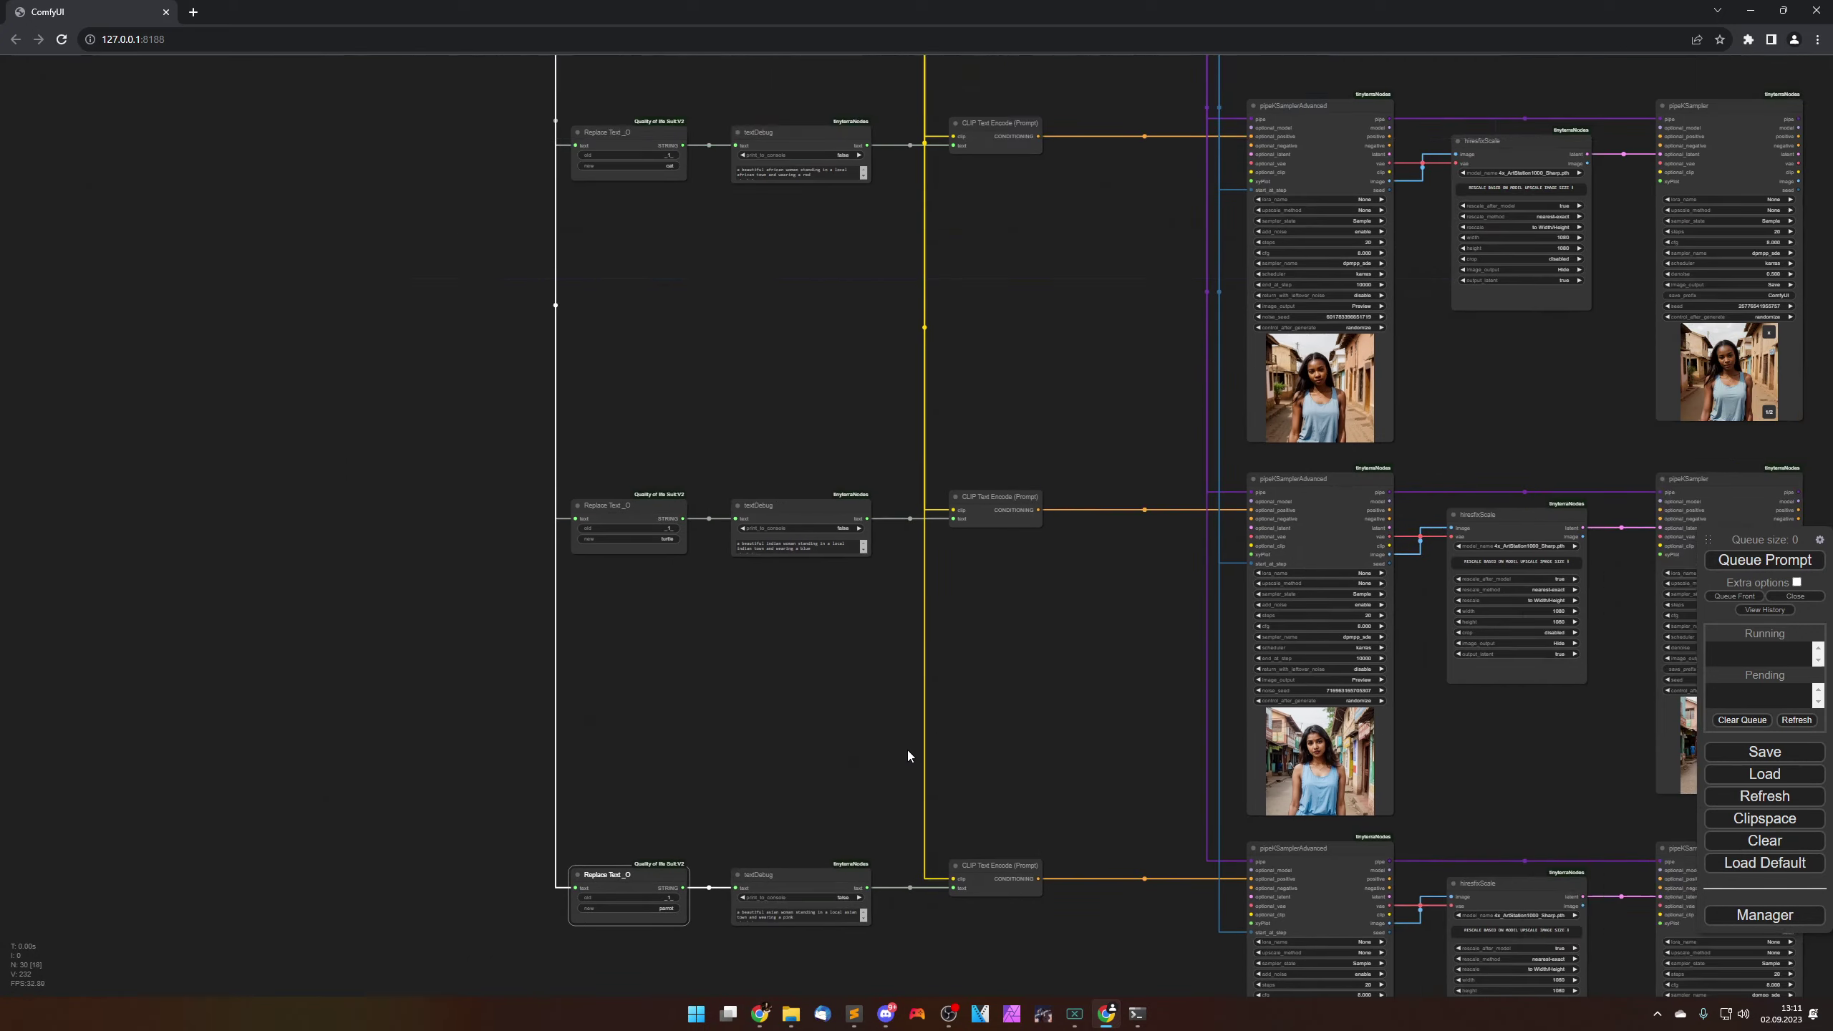
pyautogui.moveTo(801, 476)
pyautogui.mouseDown()
pyautogui.moveTo(811, 667)
pyautogui.moveTo(881, 735)
pyautogui.mouseUp()
pyautogui.moveTo(852, 462); pyautogui.dragTo(884, 728)
pyautogui.moveTo(790, 458); pyautogui.dragTo(869, 687)
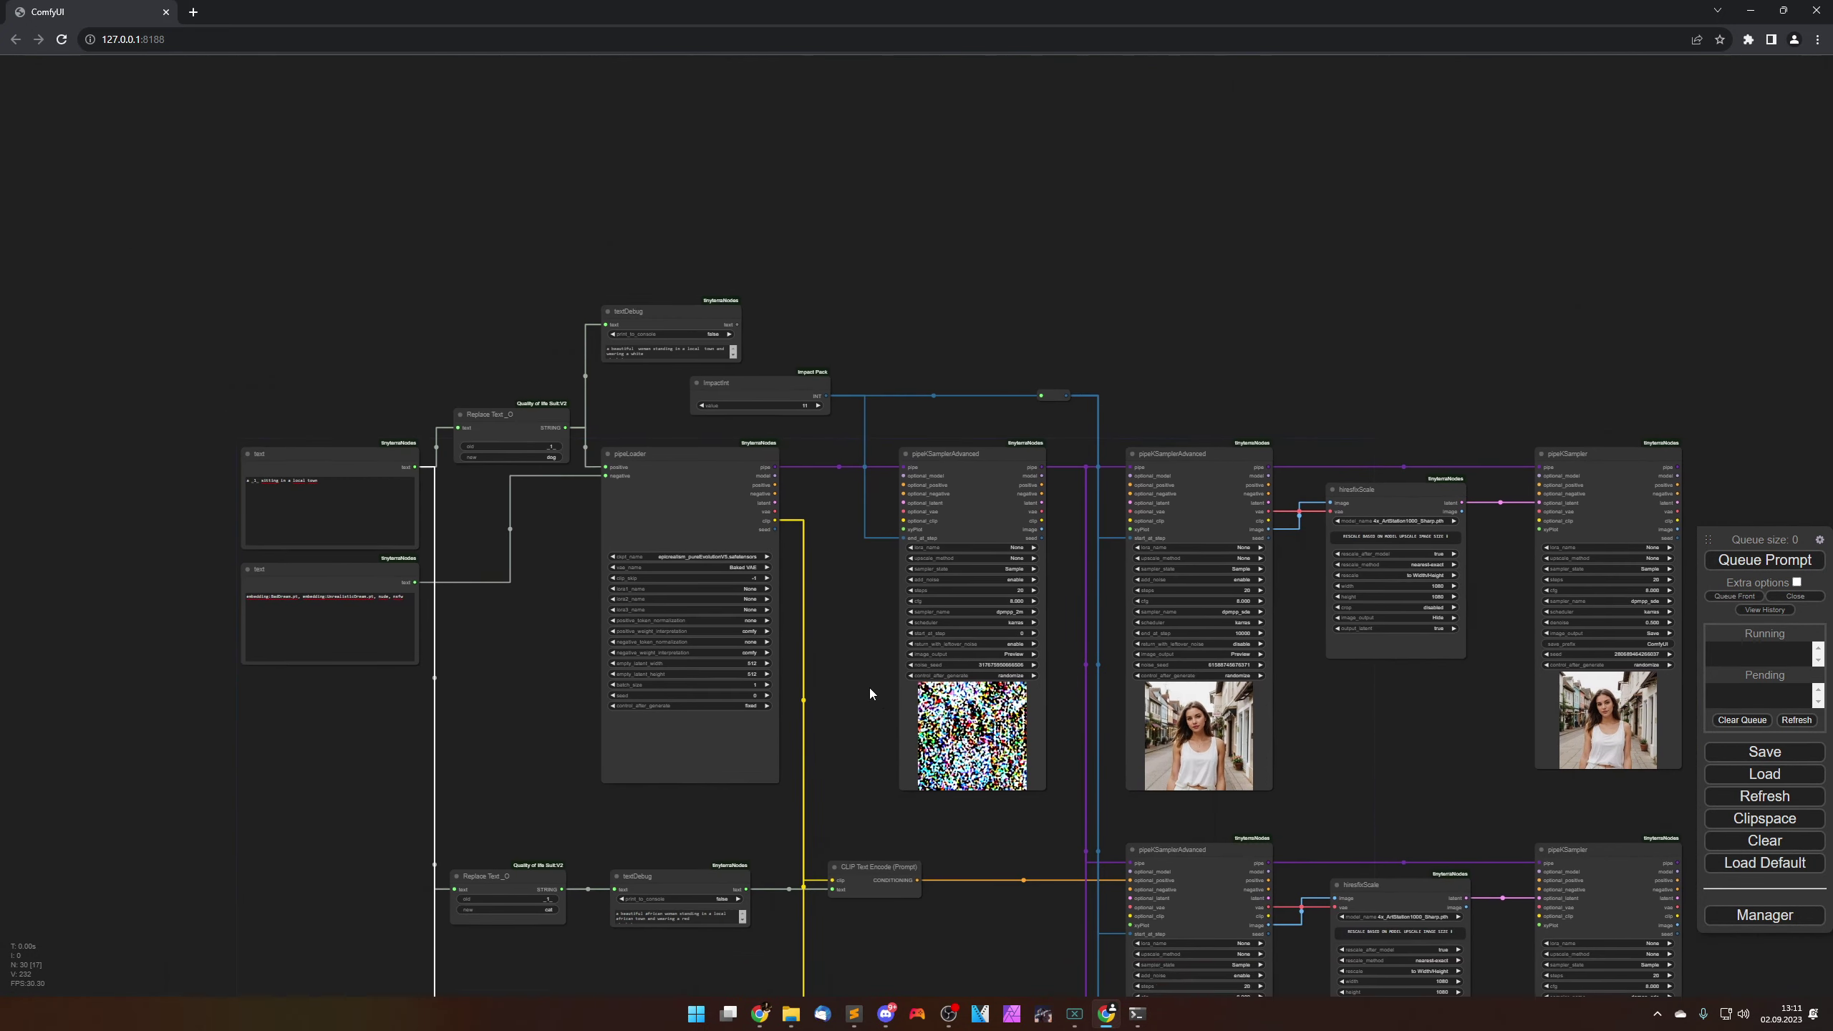
pyautogui.scroll(5, 858, 623)
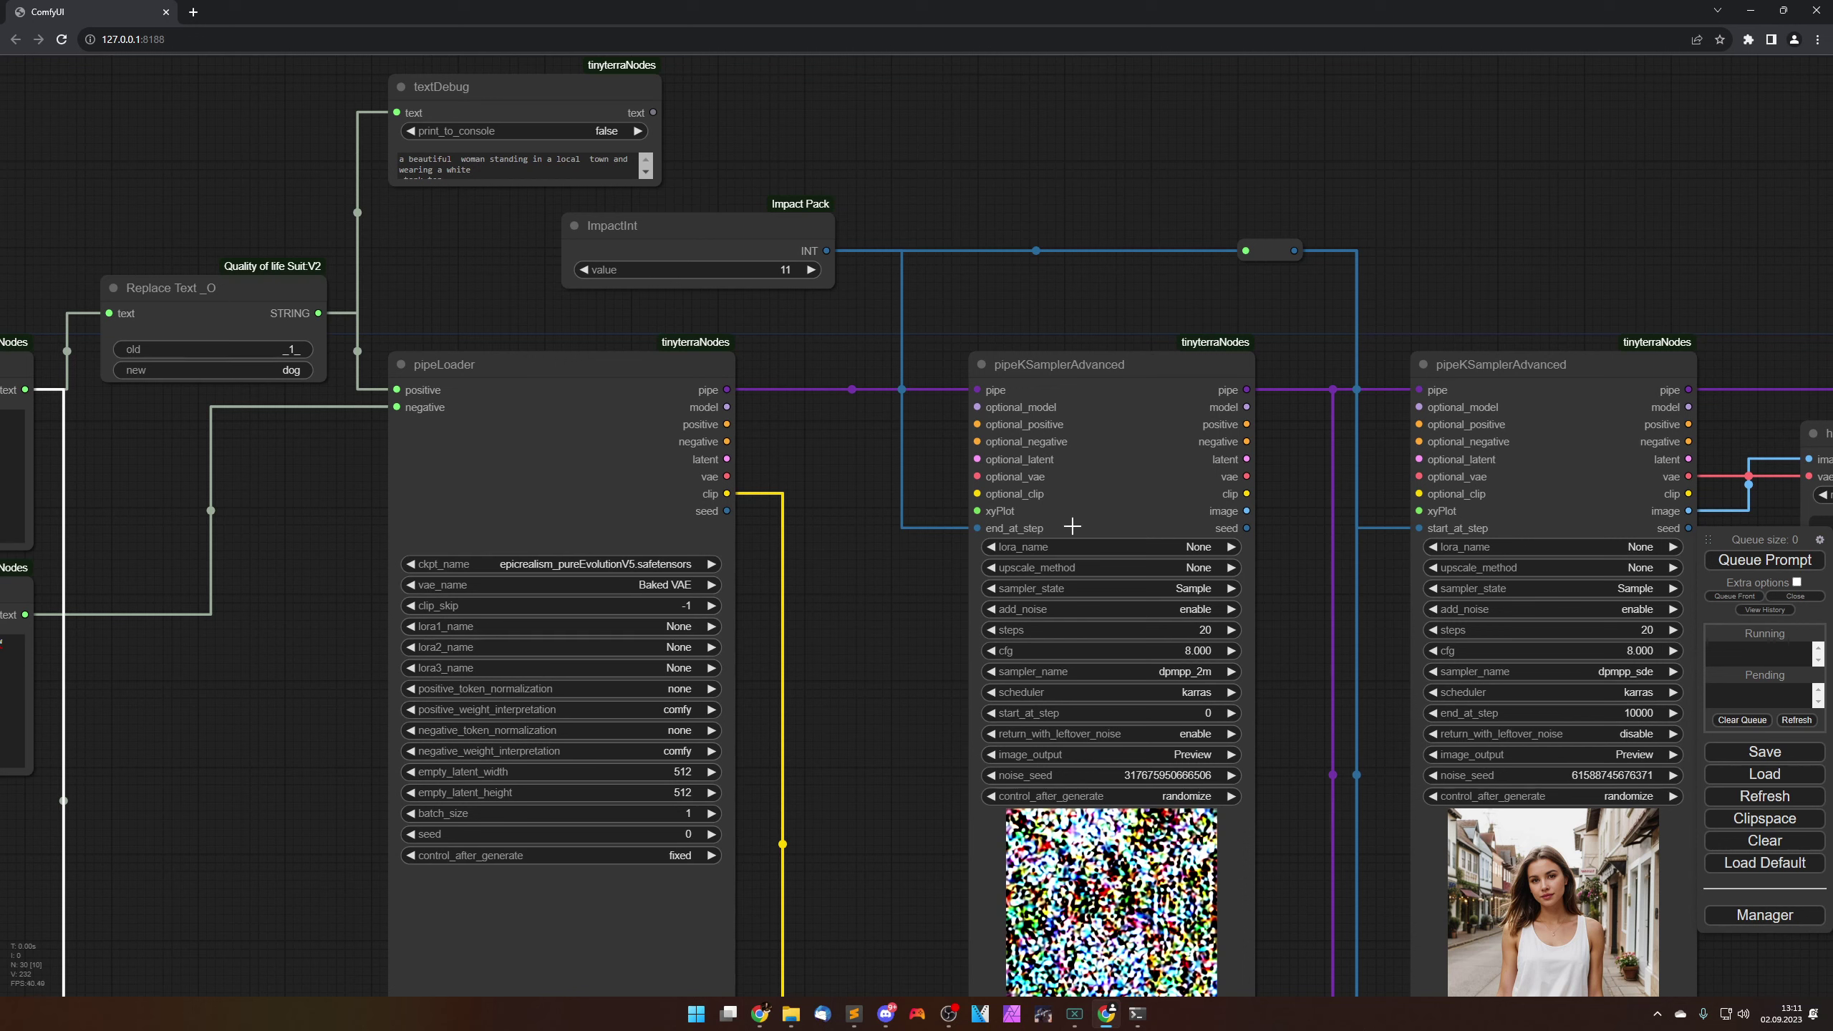
pyautogui.click(582, 269)
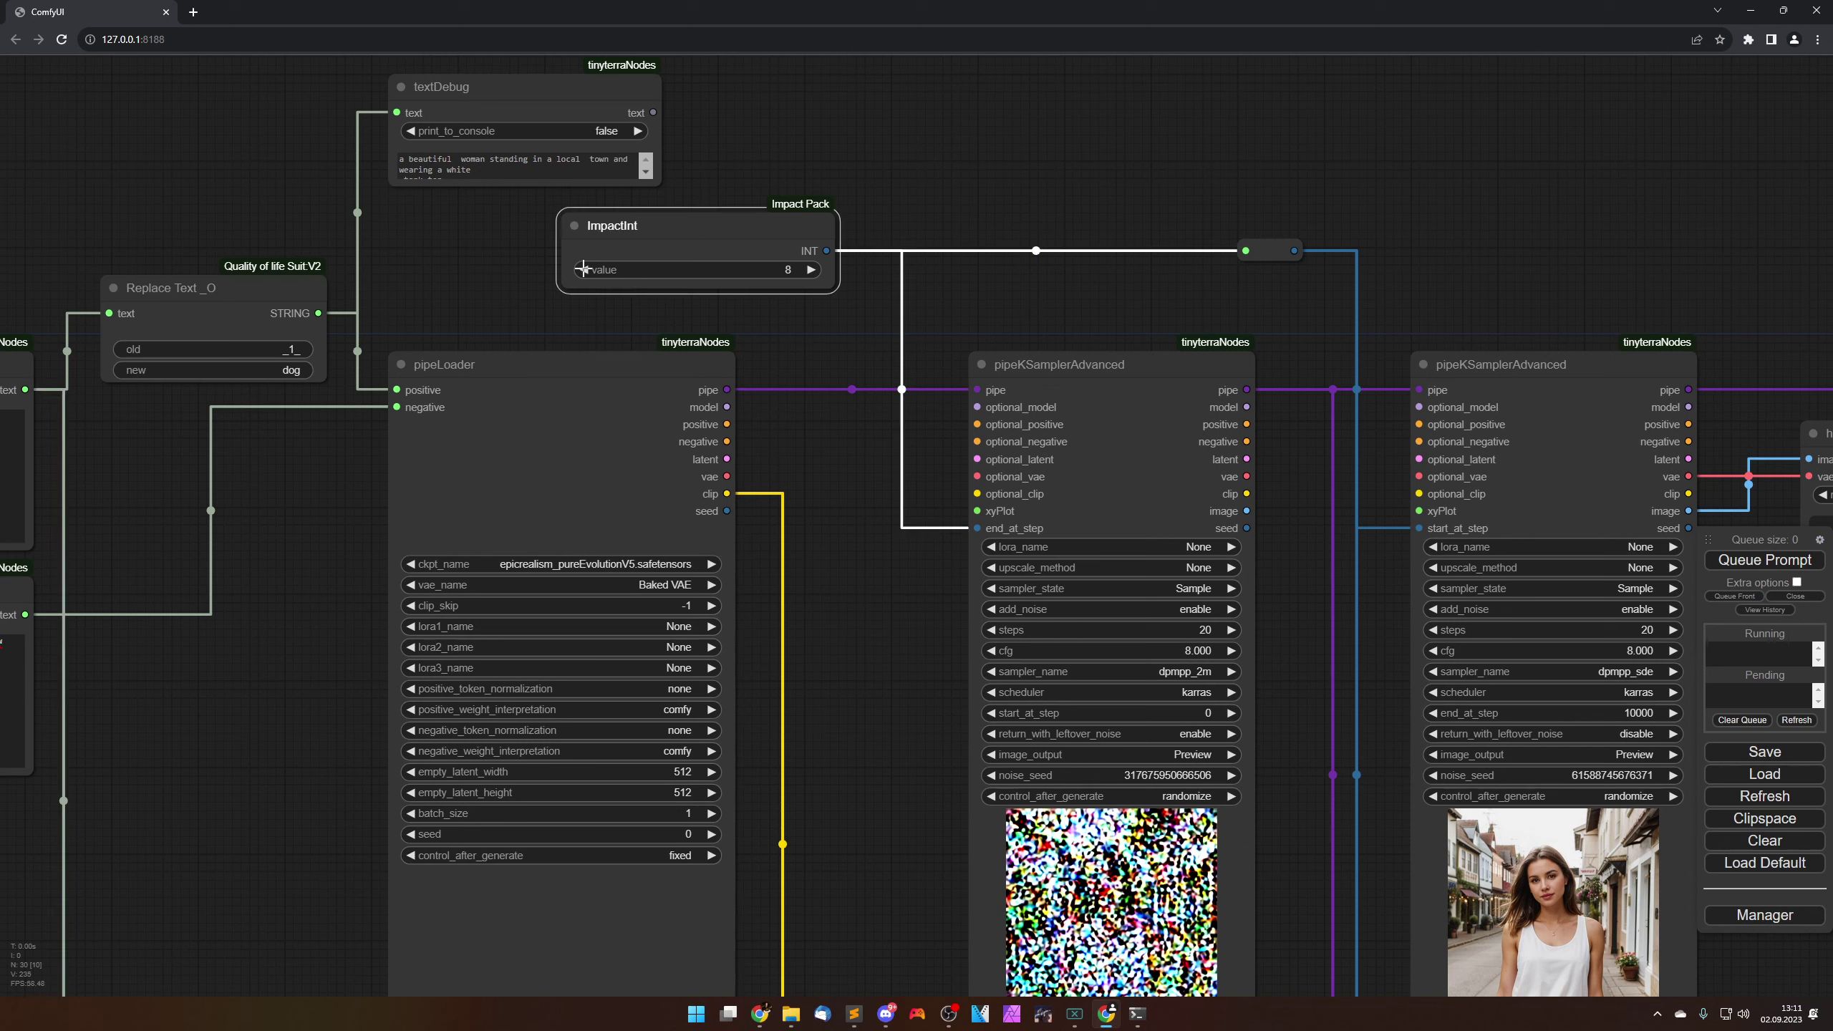
# Step: Queue the prompt with the shared step split at 6 and check the dog and cat rows during generation
pyautogui.click(1764, 560)
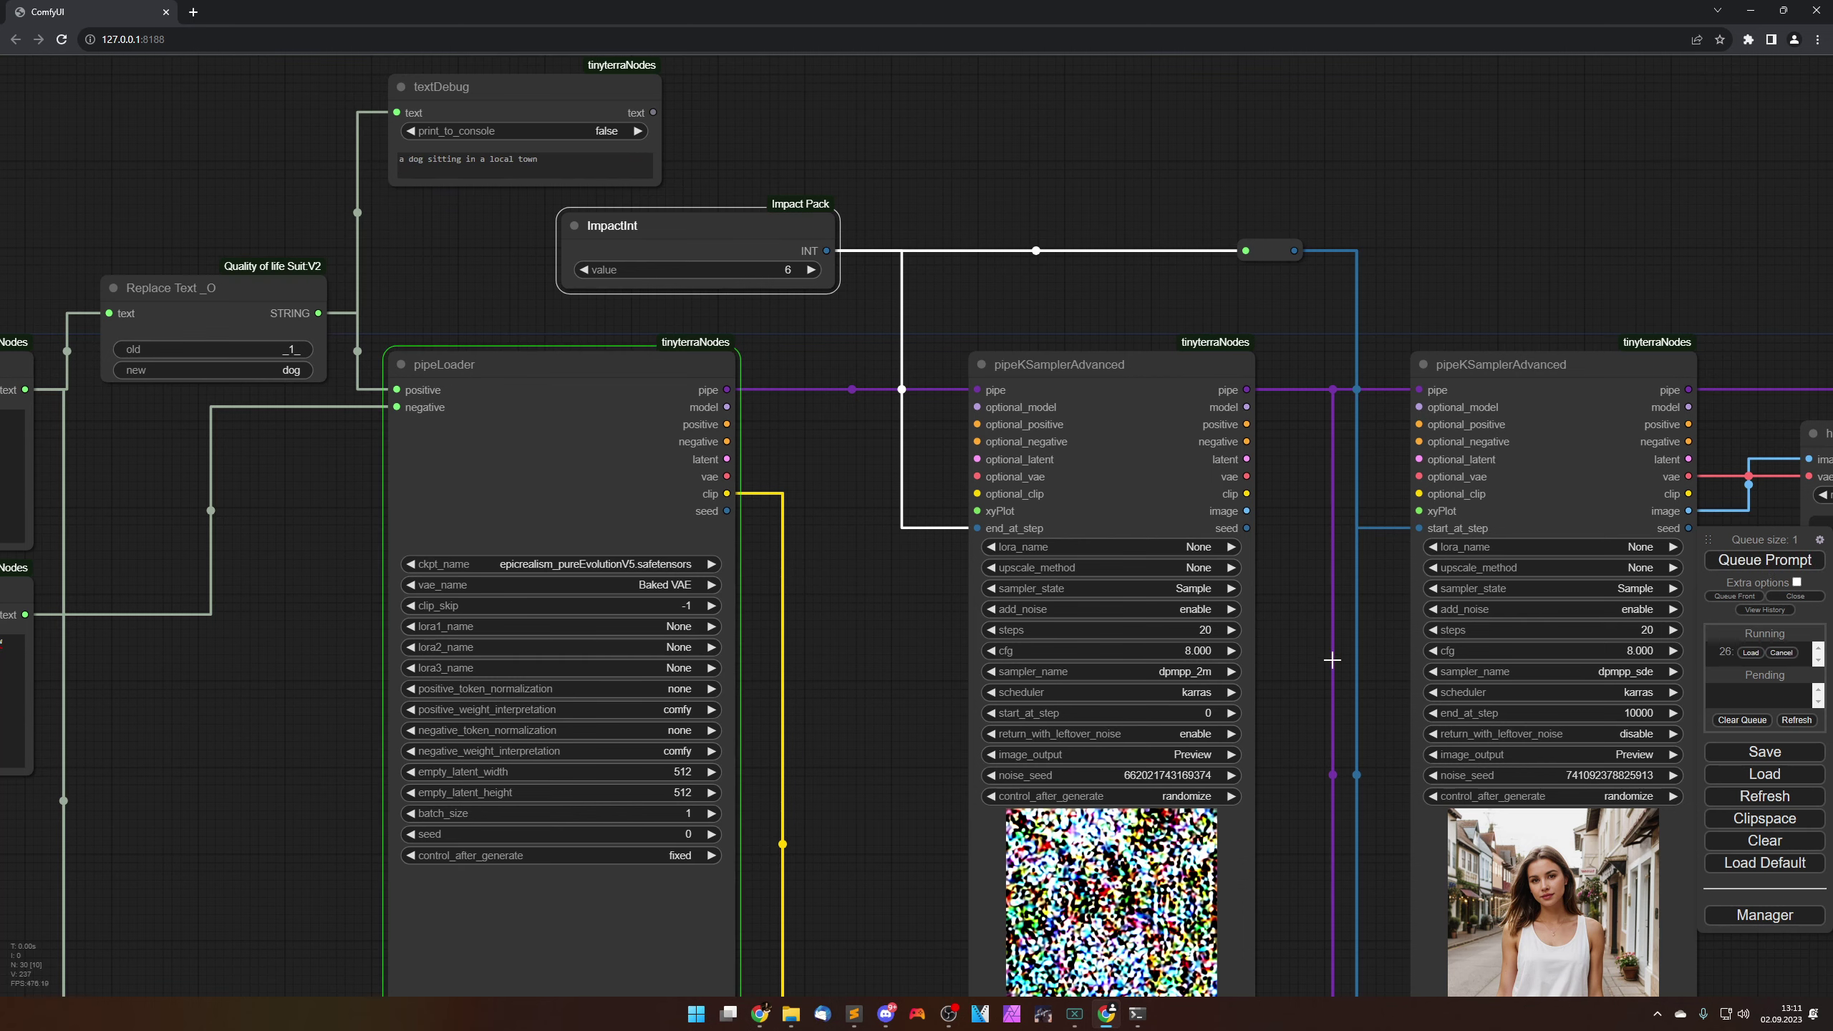
pyautogui.moveTo(850, 666); pyautogui.dragTo(680, 367)
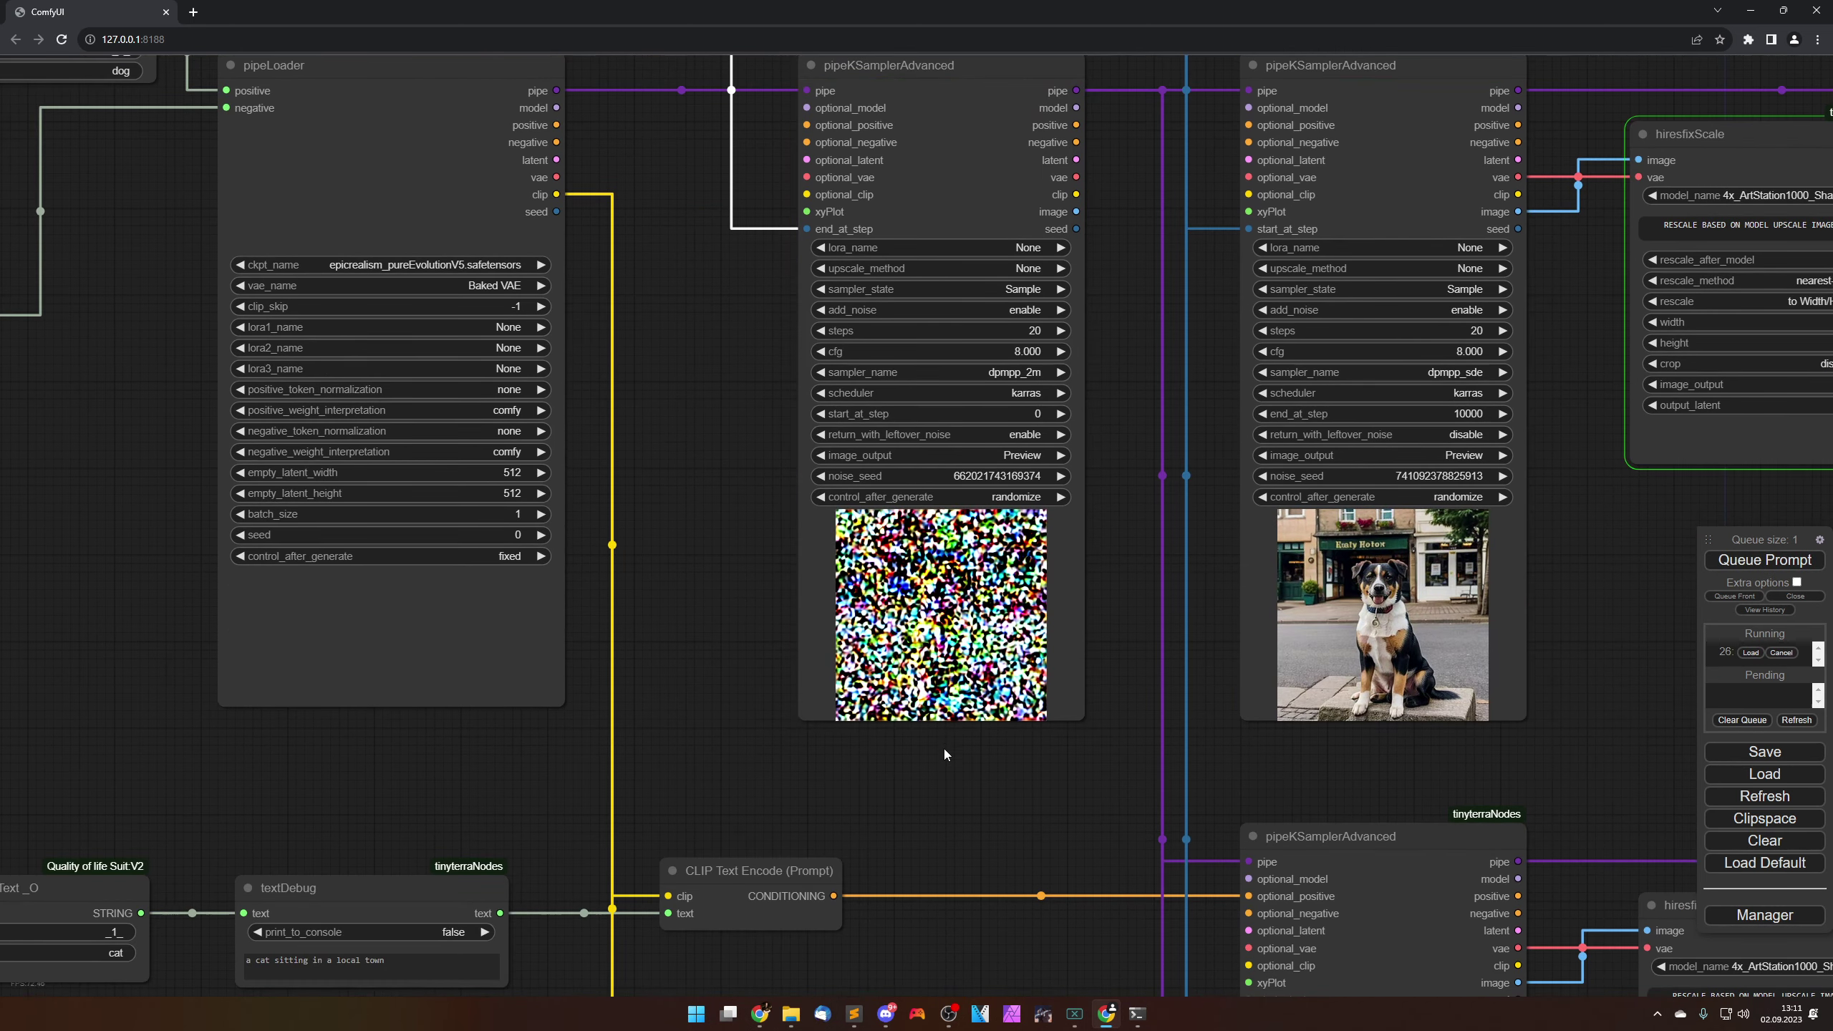
pyautogui.scroll(3, 944, 748)
pyautogui.scroll(-5, 1001, 686)
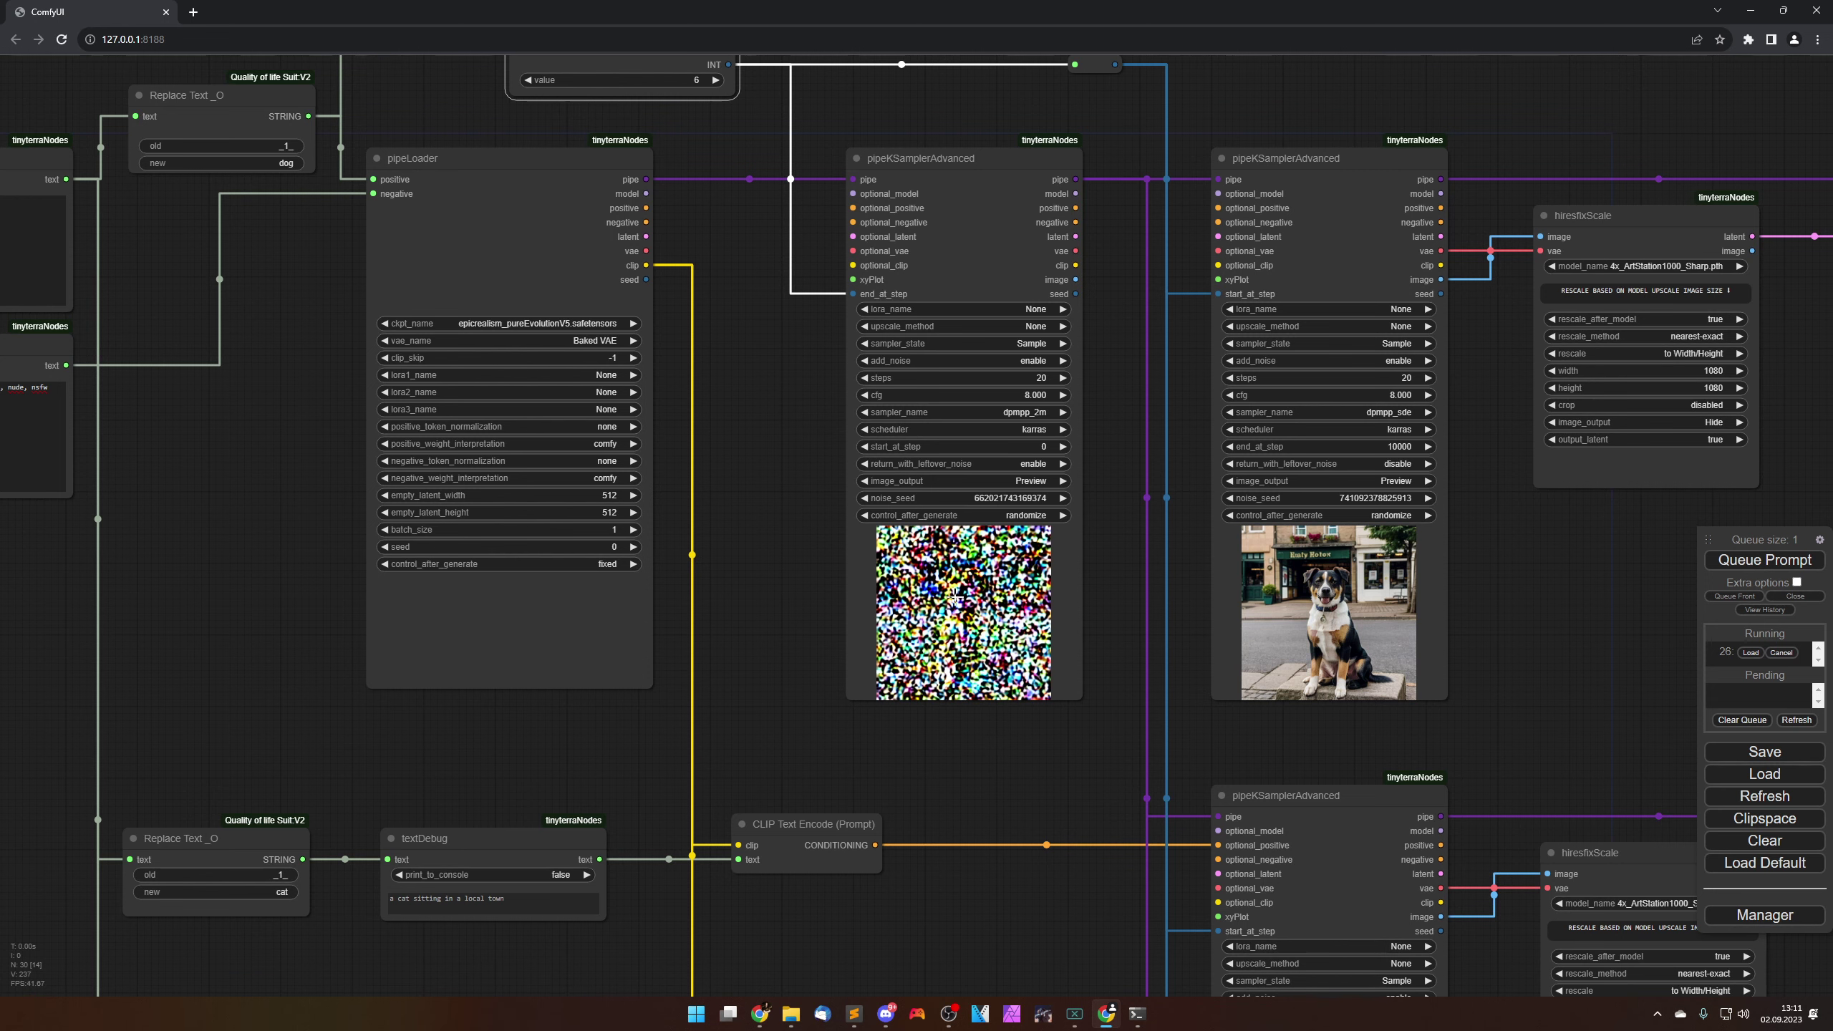
pyautogui.scroll(-1, 1331, 629)
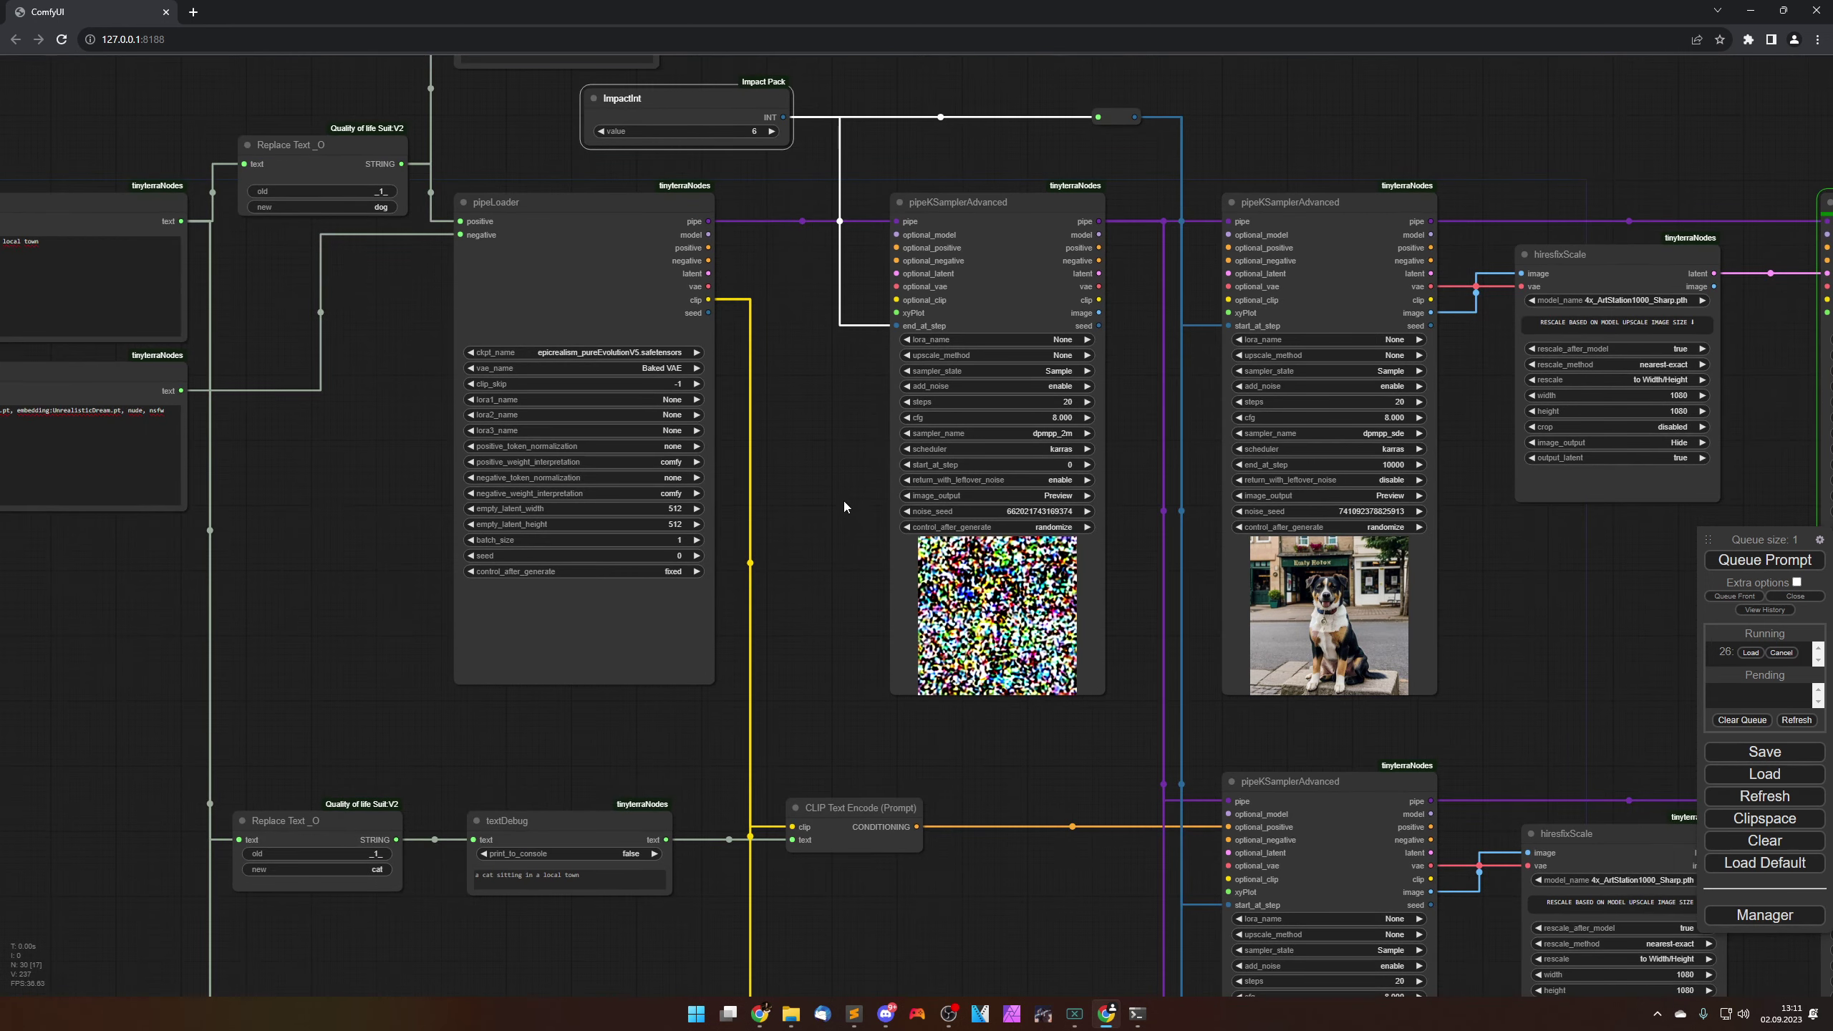
pyautogui.moveTo(844, 502); pyautogui.dragTo(964, 597)
pyautogui.scroll(-3, 959, 808)
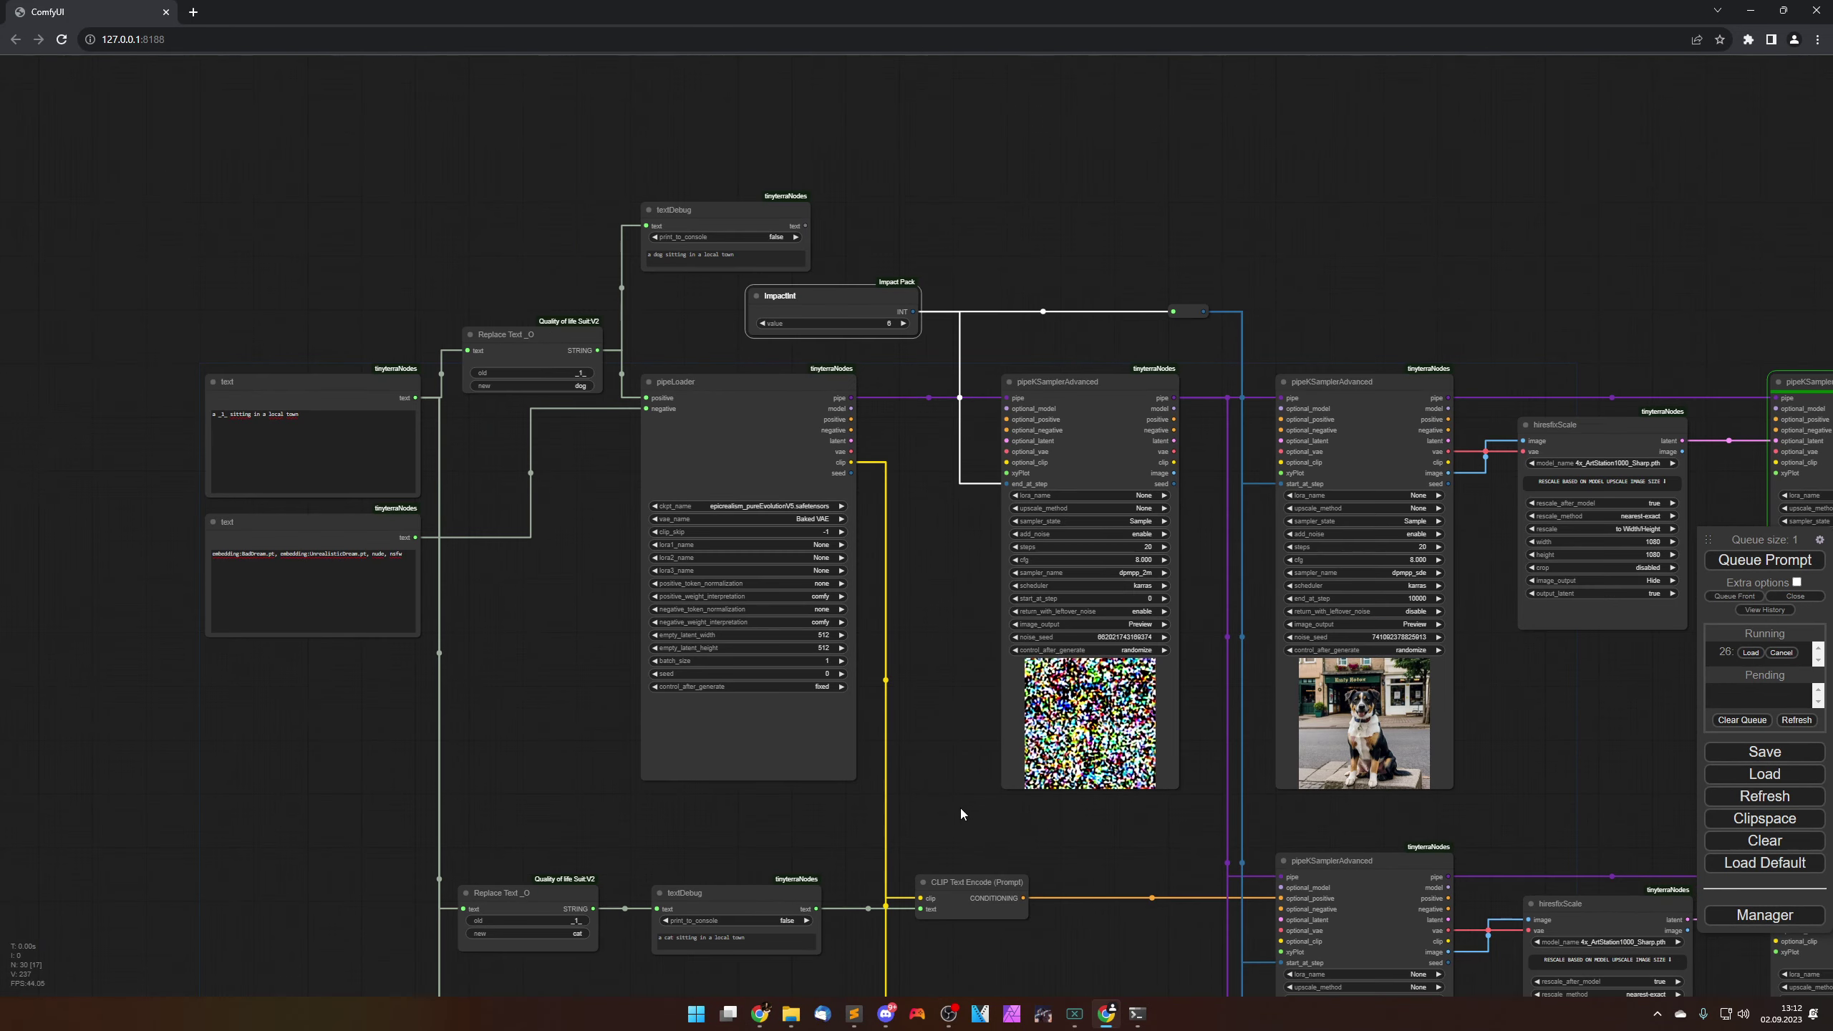
pyautogui.scroll(2, 960, 830)
pyautogui.moveTo(1104, 824); pyautogui.dragTo(668, 467)
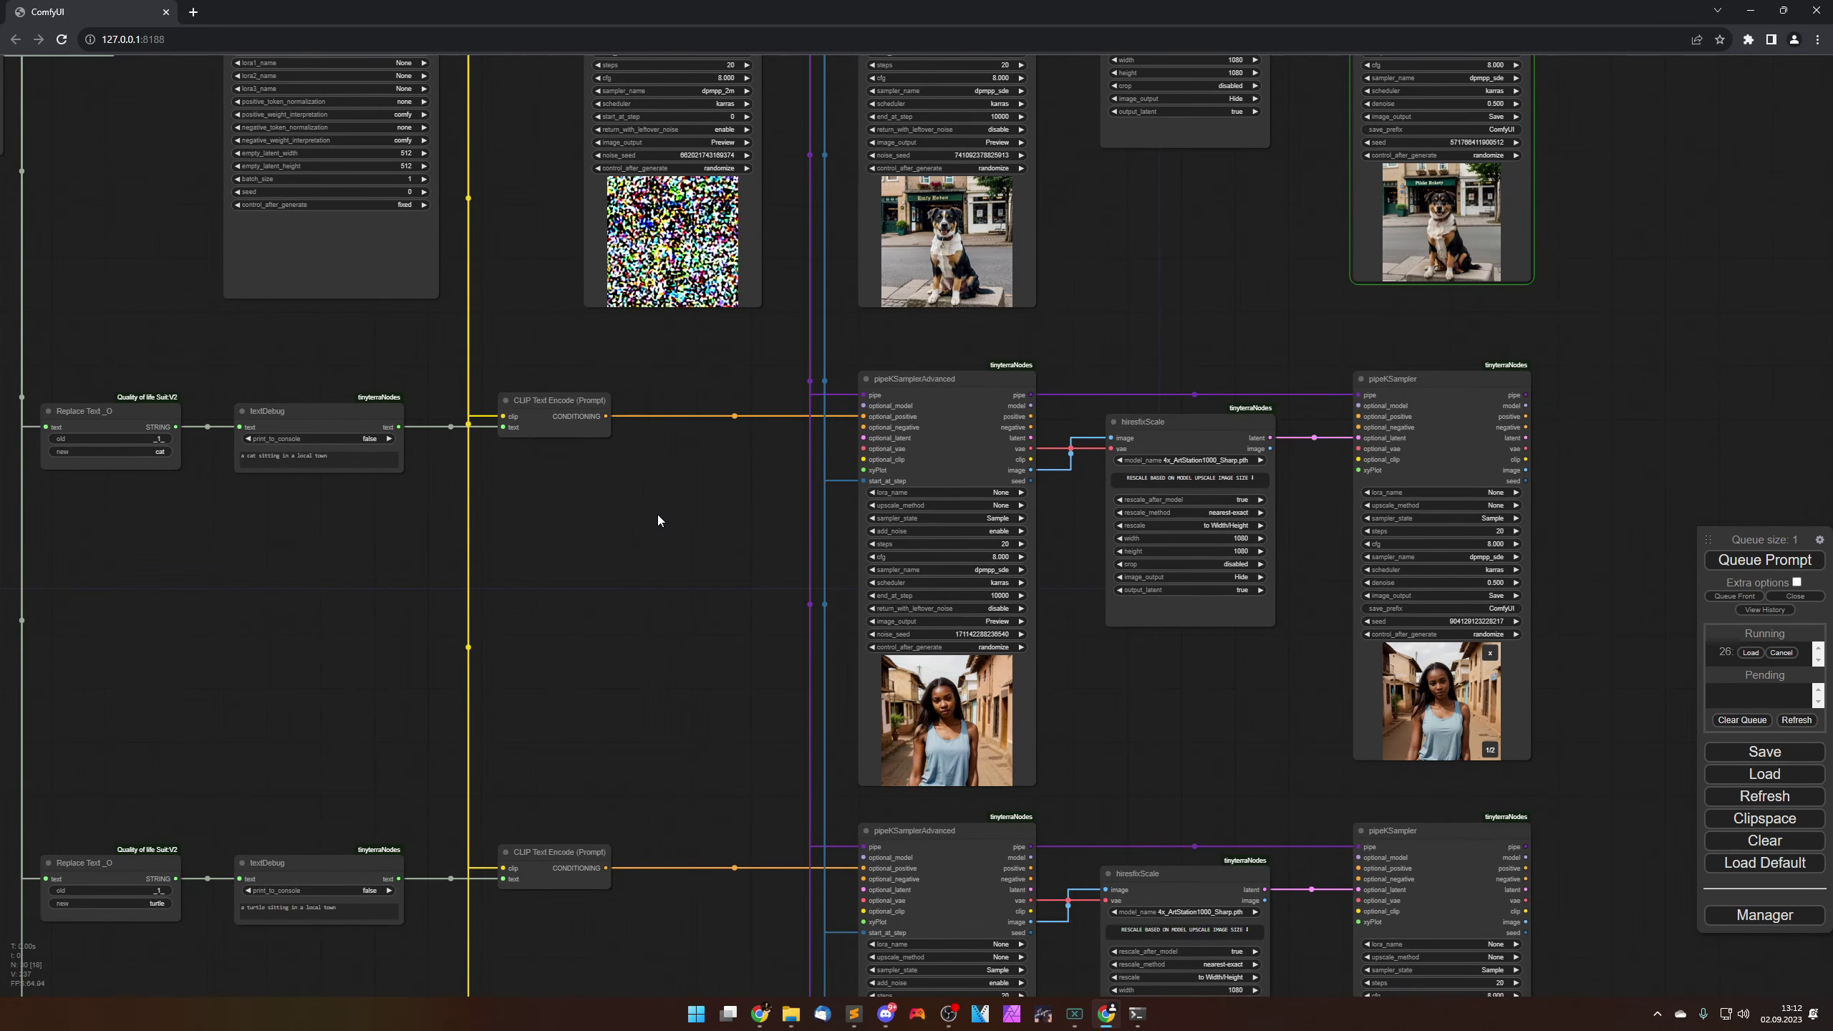
pyautogui.scroll(-3, 652, 599)
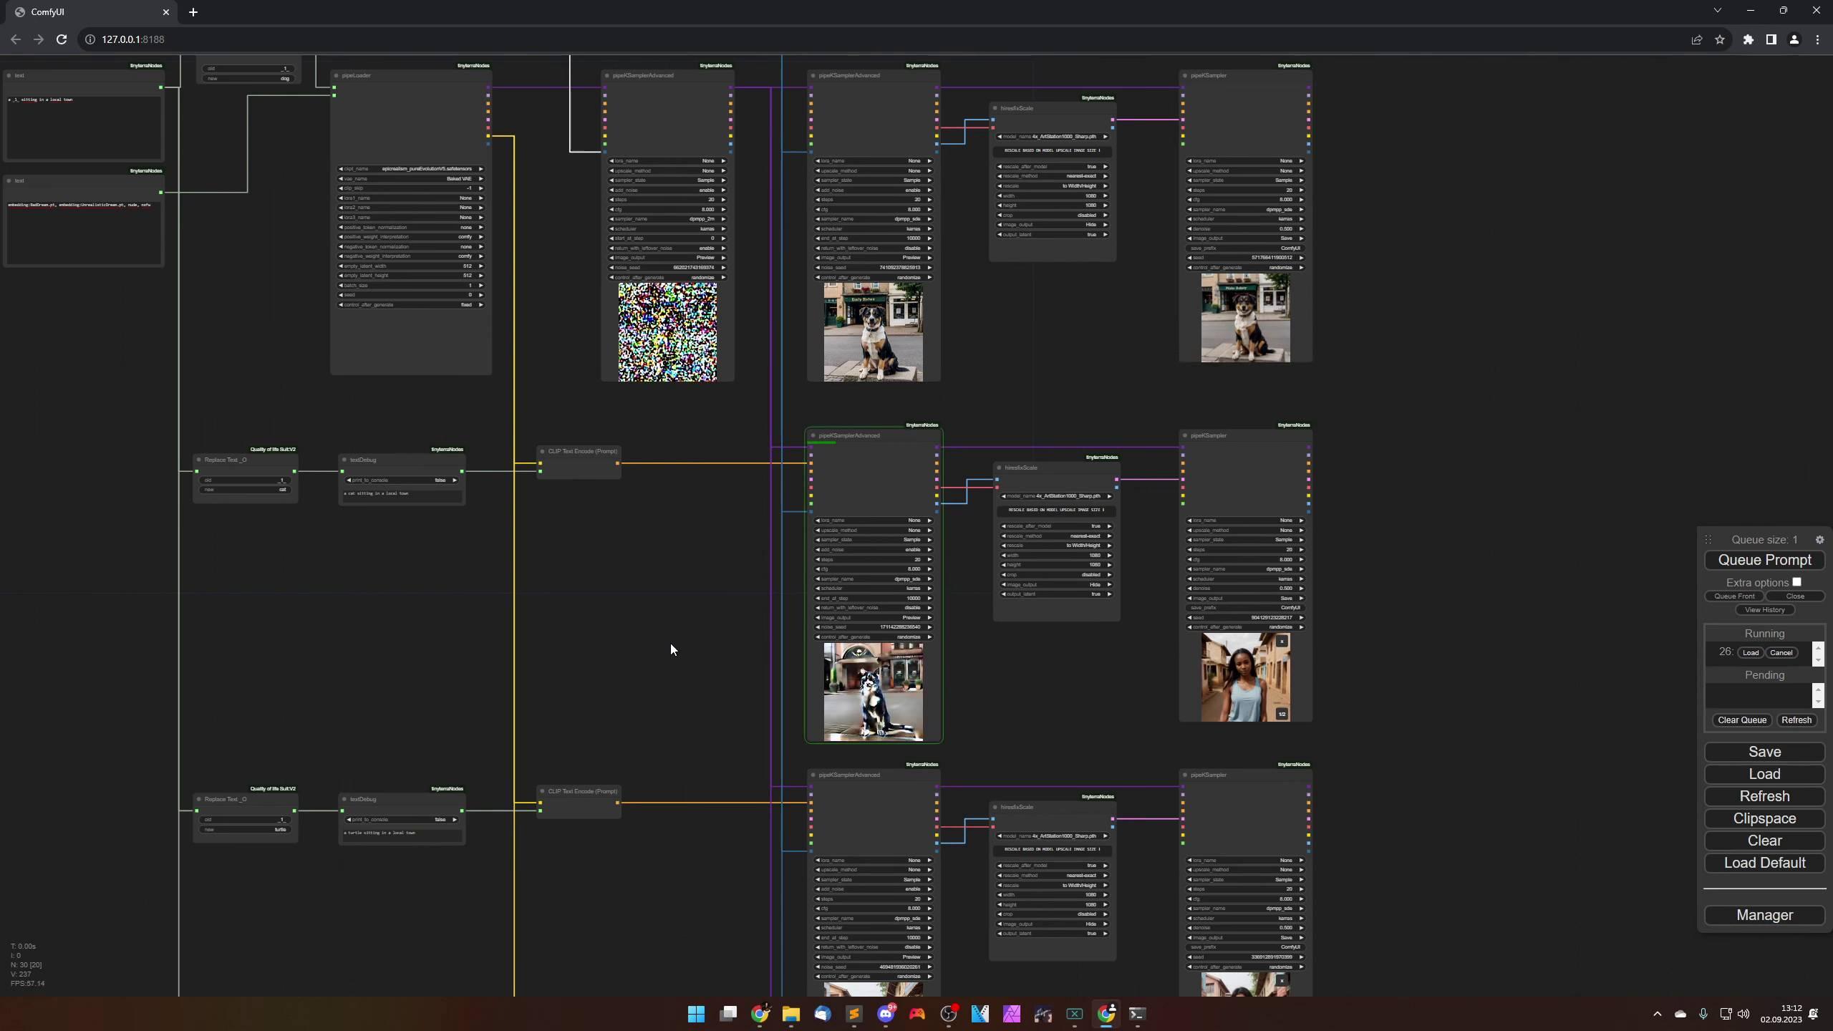
# Step: Examine the second row's cat preview from the pipeKSamplerAdvanced node up close
pyautogui.scroll(12, 688, 701)
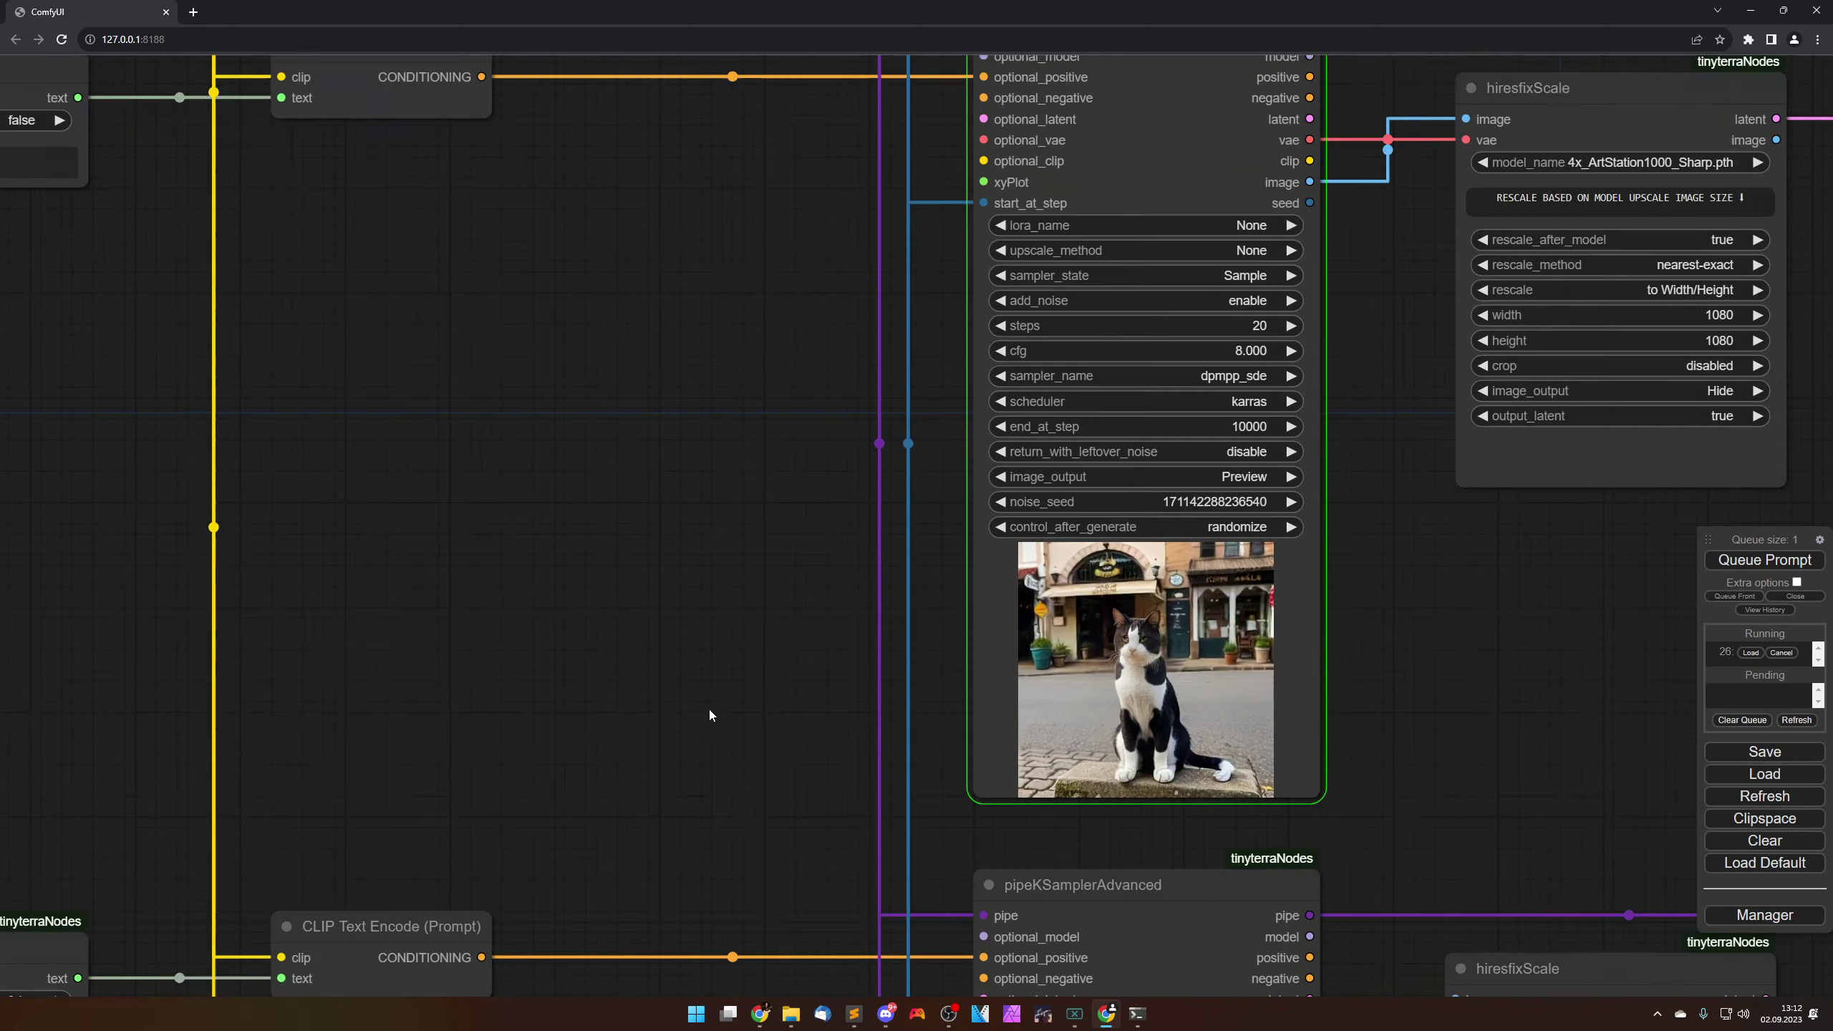
pyautogui.scroll(4, 478, 617)
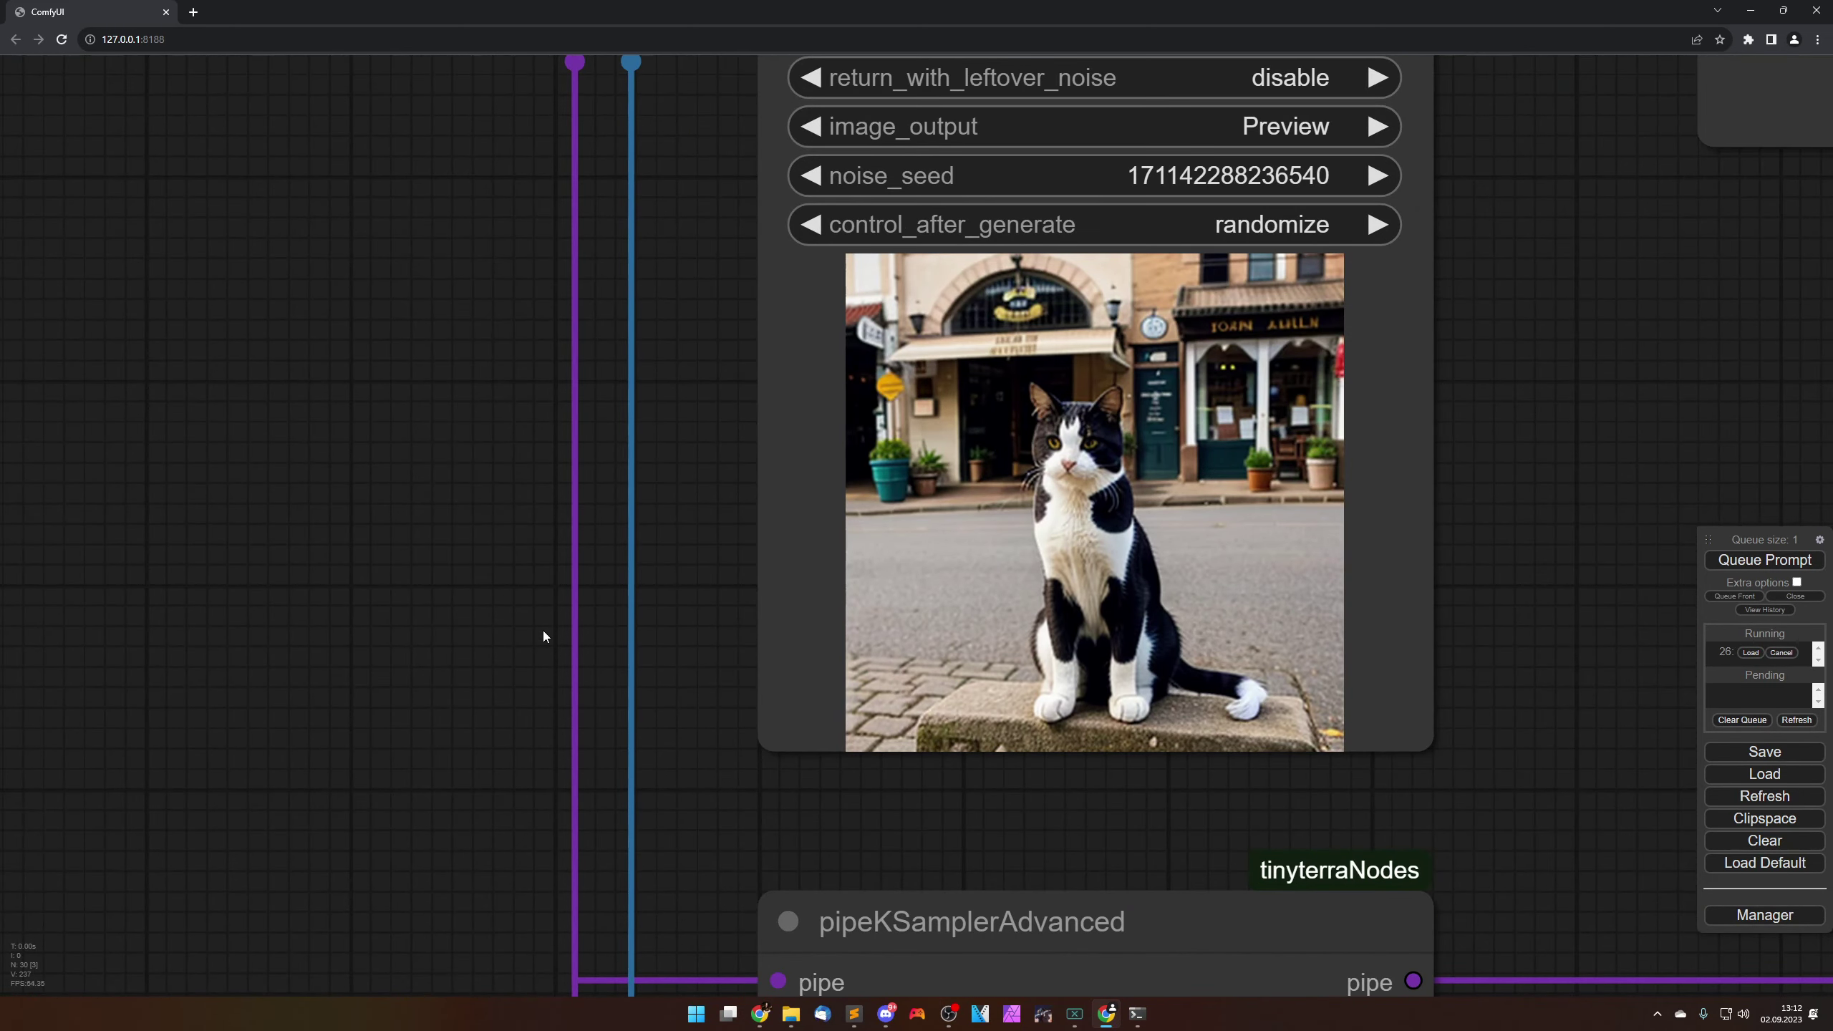
pyautogui.moveTo(1523, 527); pyautogui.dragTo(1452, 536)
pyautogui.scroll(3, 1452, 539)
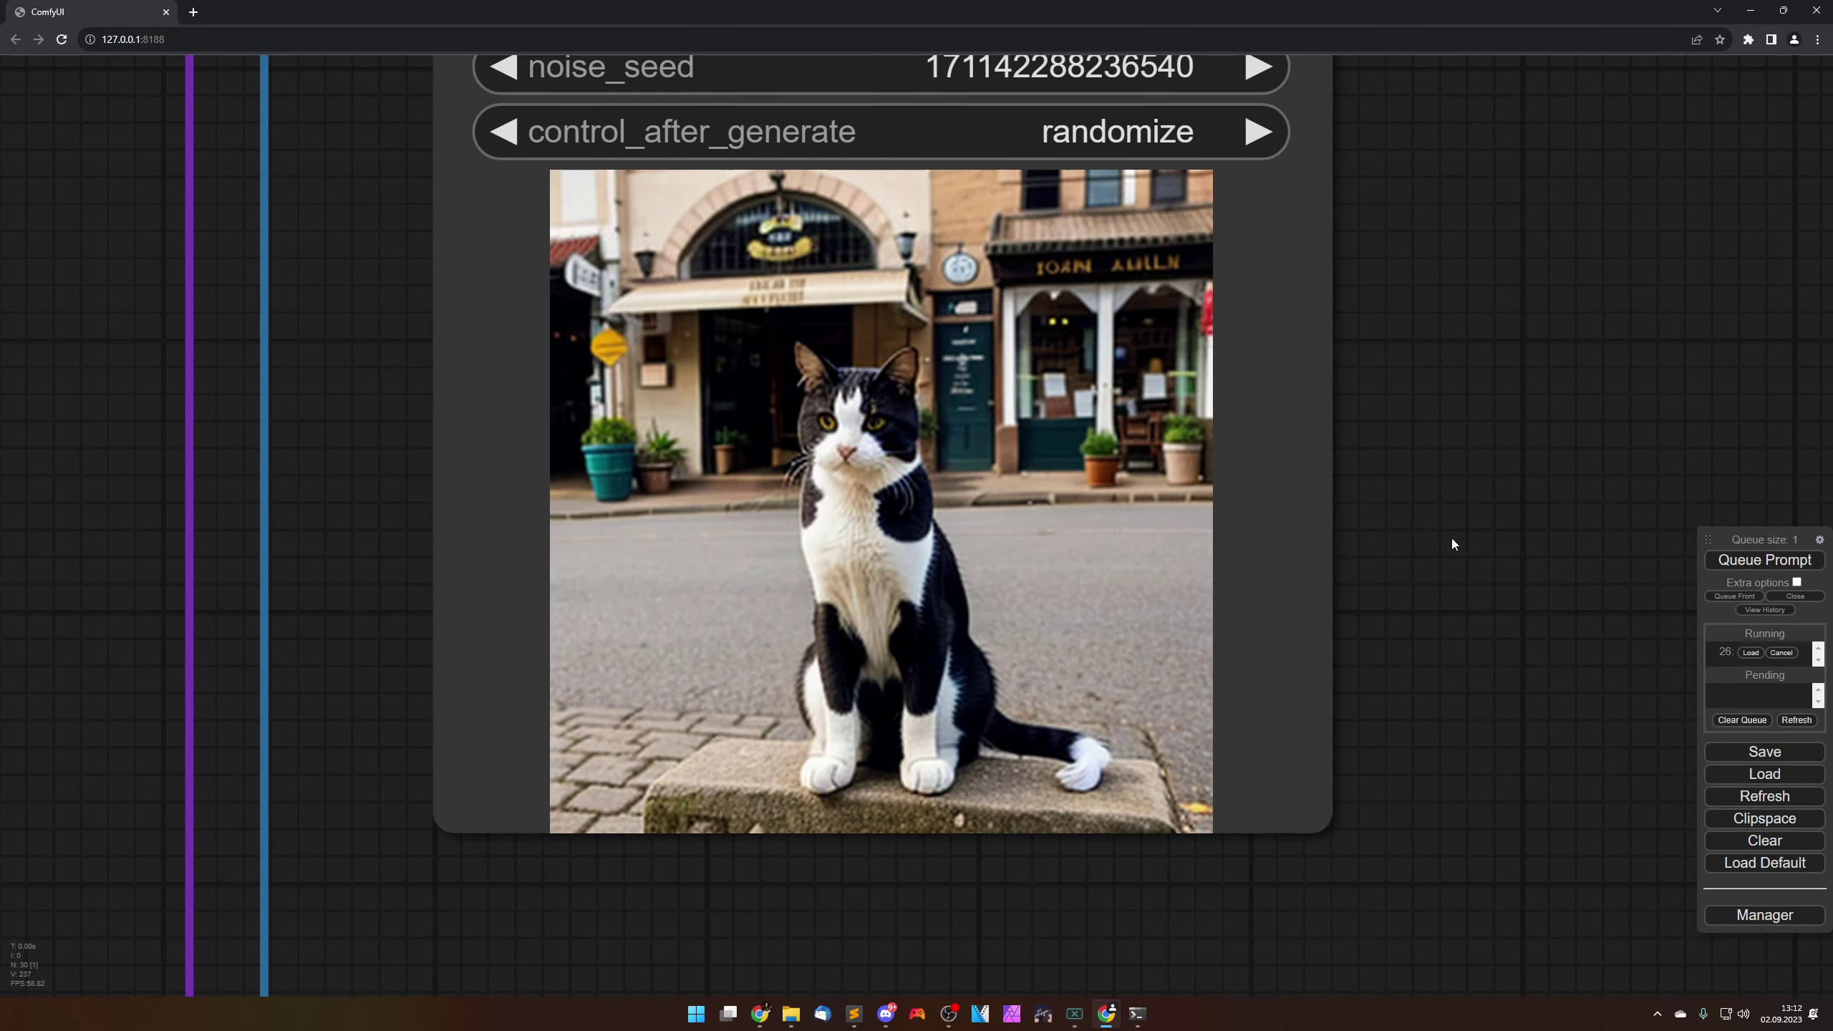
pyautogui.scroll(-6, 1452, 538)
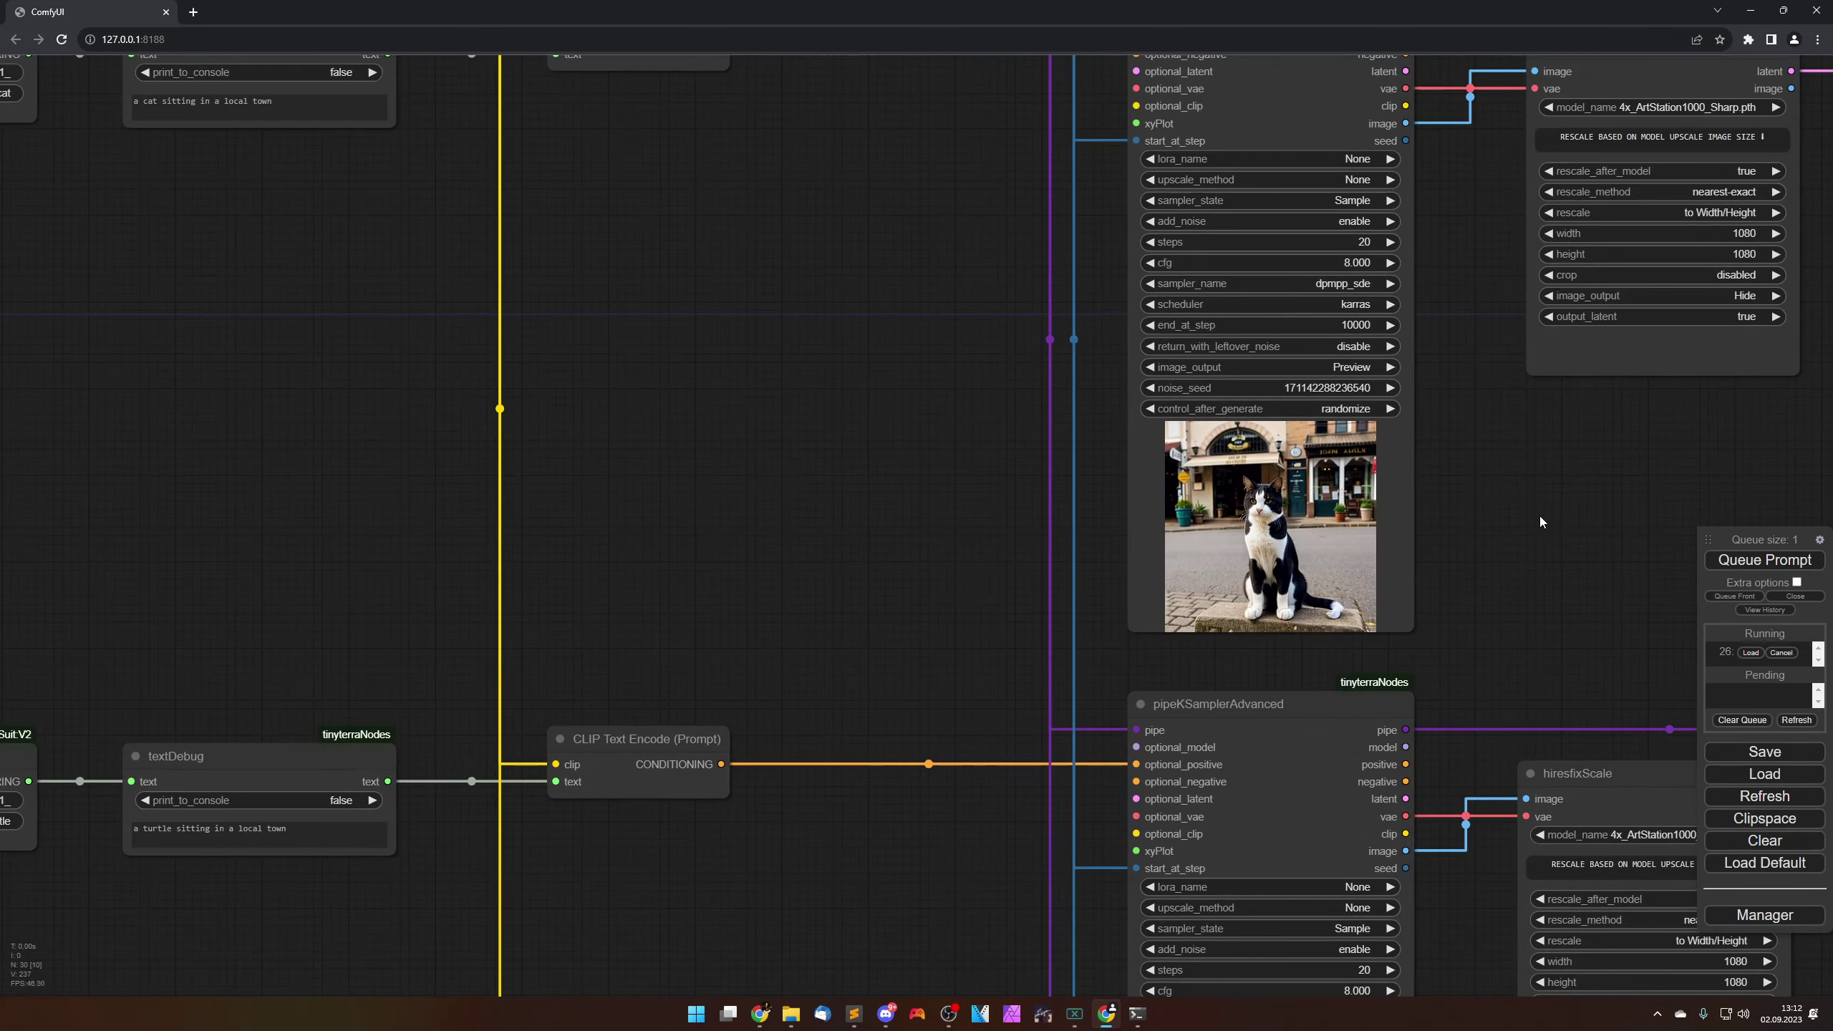
pyautogui.moveTo(1542, 520); pyautogui.dragTo(910, 593)
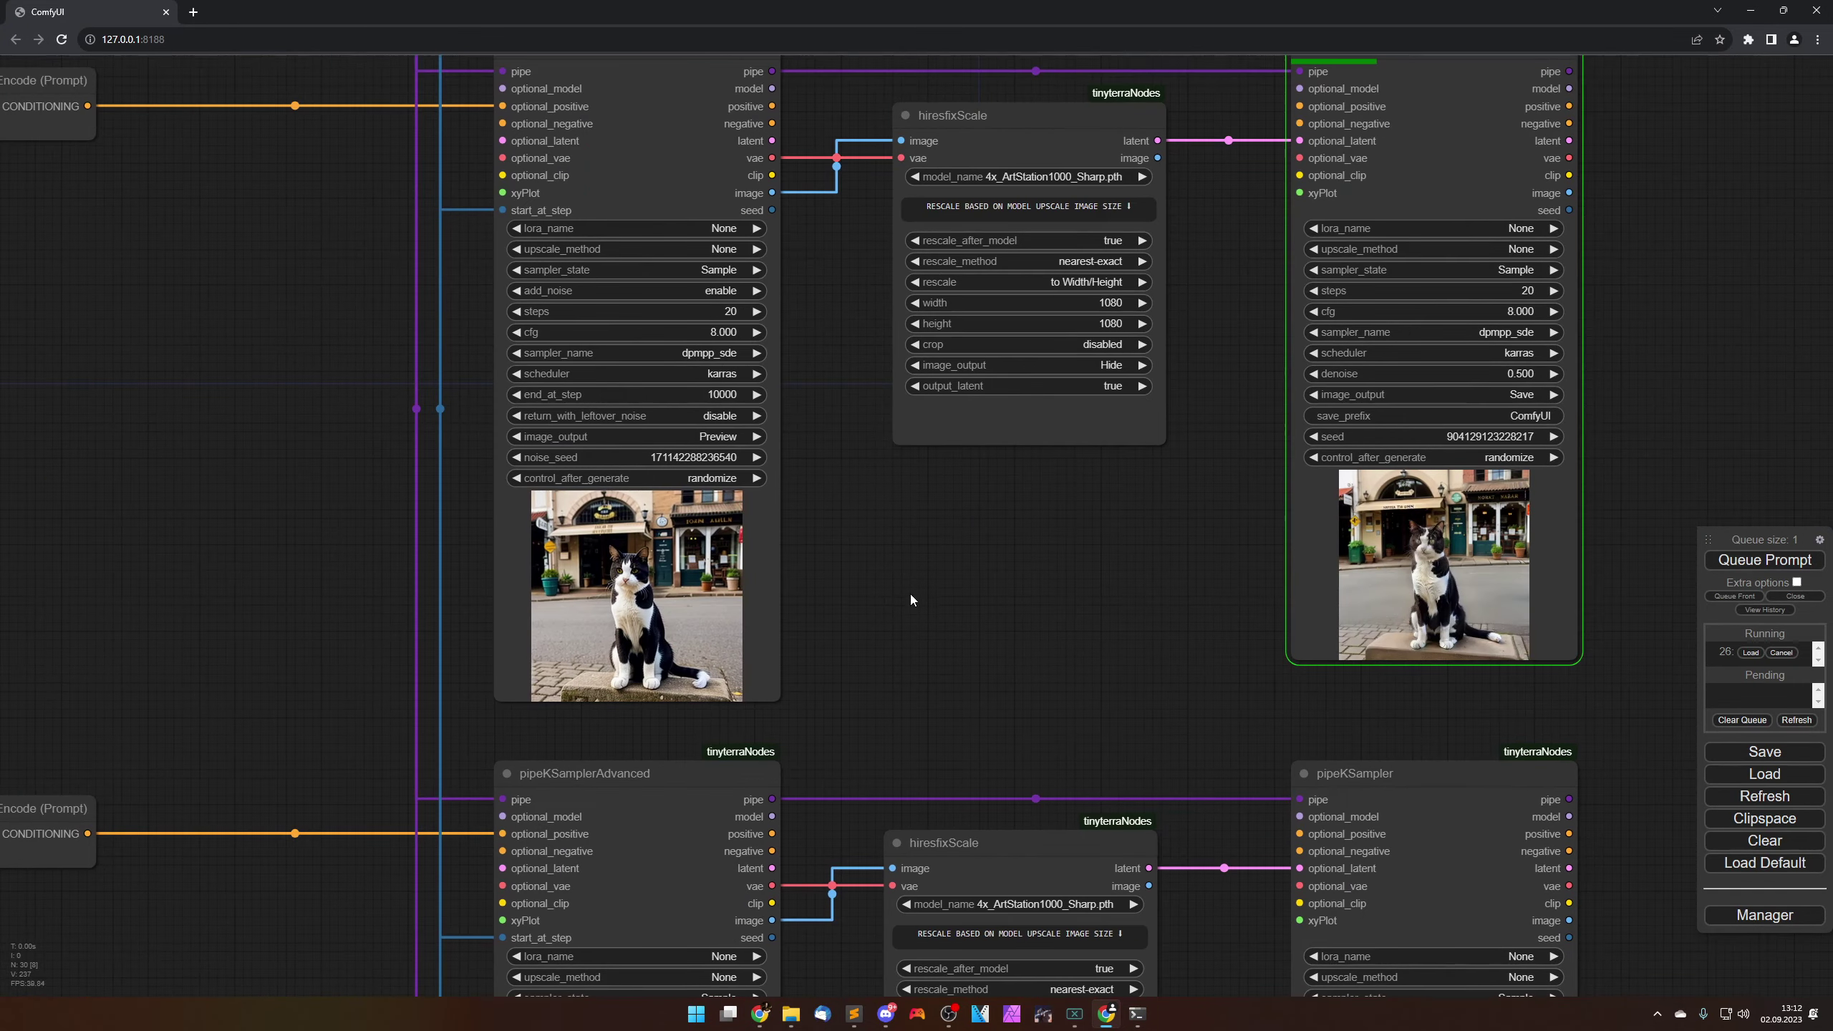
pyautogui.scroll(-4, 911, 596)
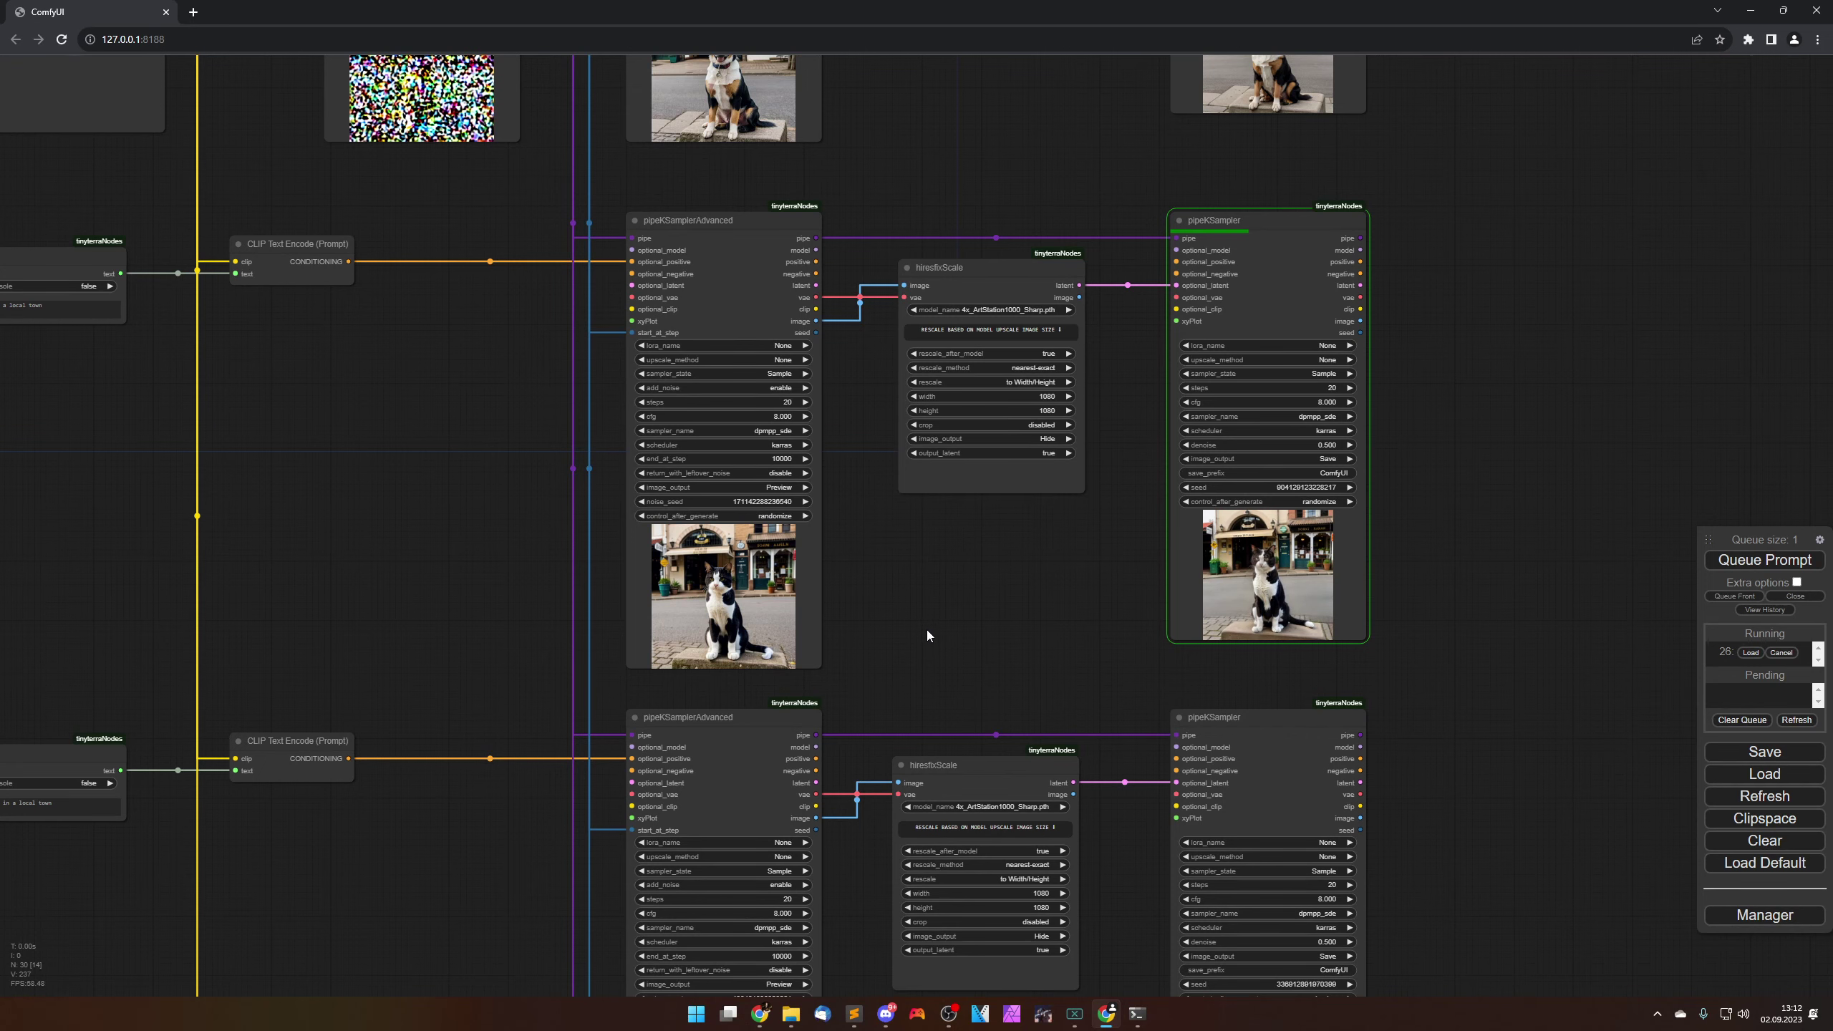
# Step: Examine the second row's hires-fixed cat image in the pipeKSampler node up close
pyautogui.moveTo(932, 590); pyautogui.dragTo(978, 724)
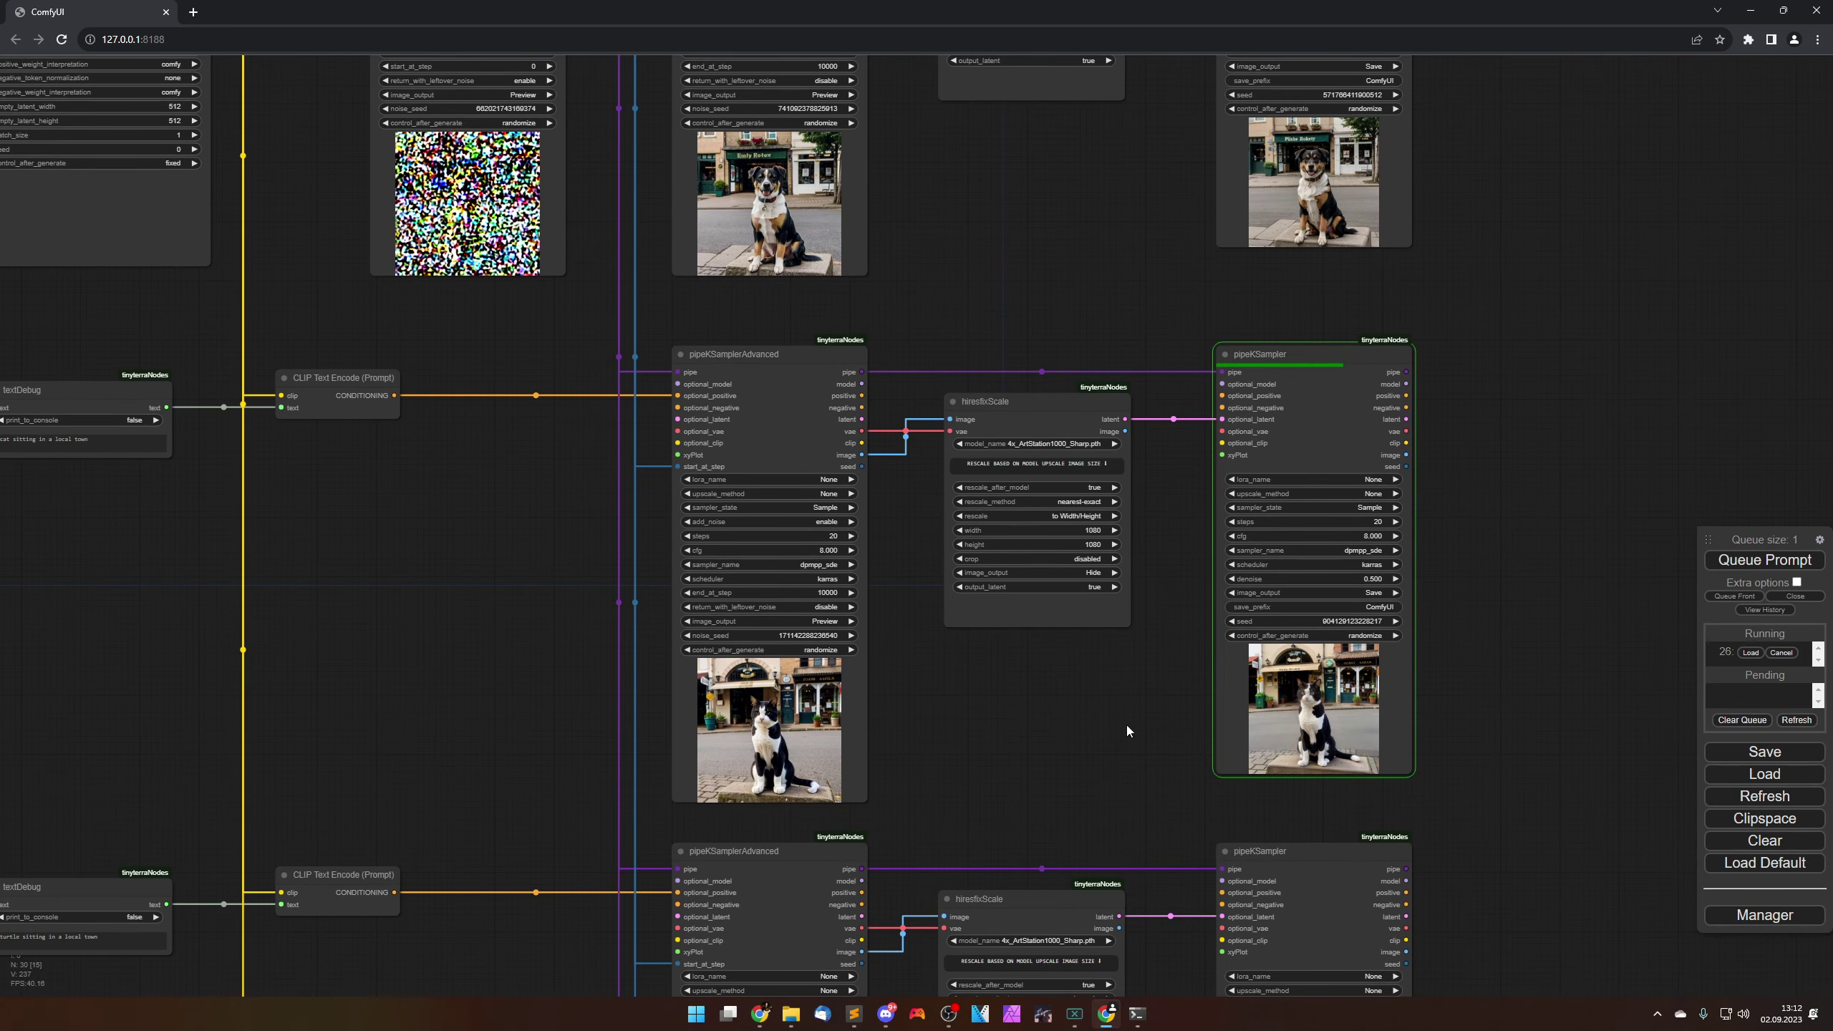
pyautogui.moveTo(1062, 728); pyautogui.dragTo(622, 692)
pyautogui.scroll(1, 1032, 680)
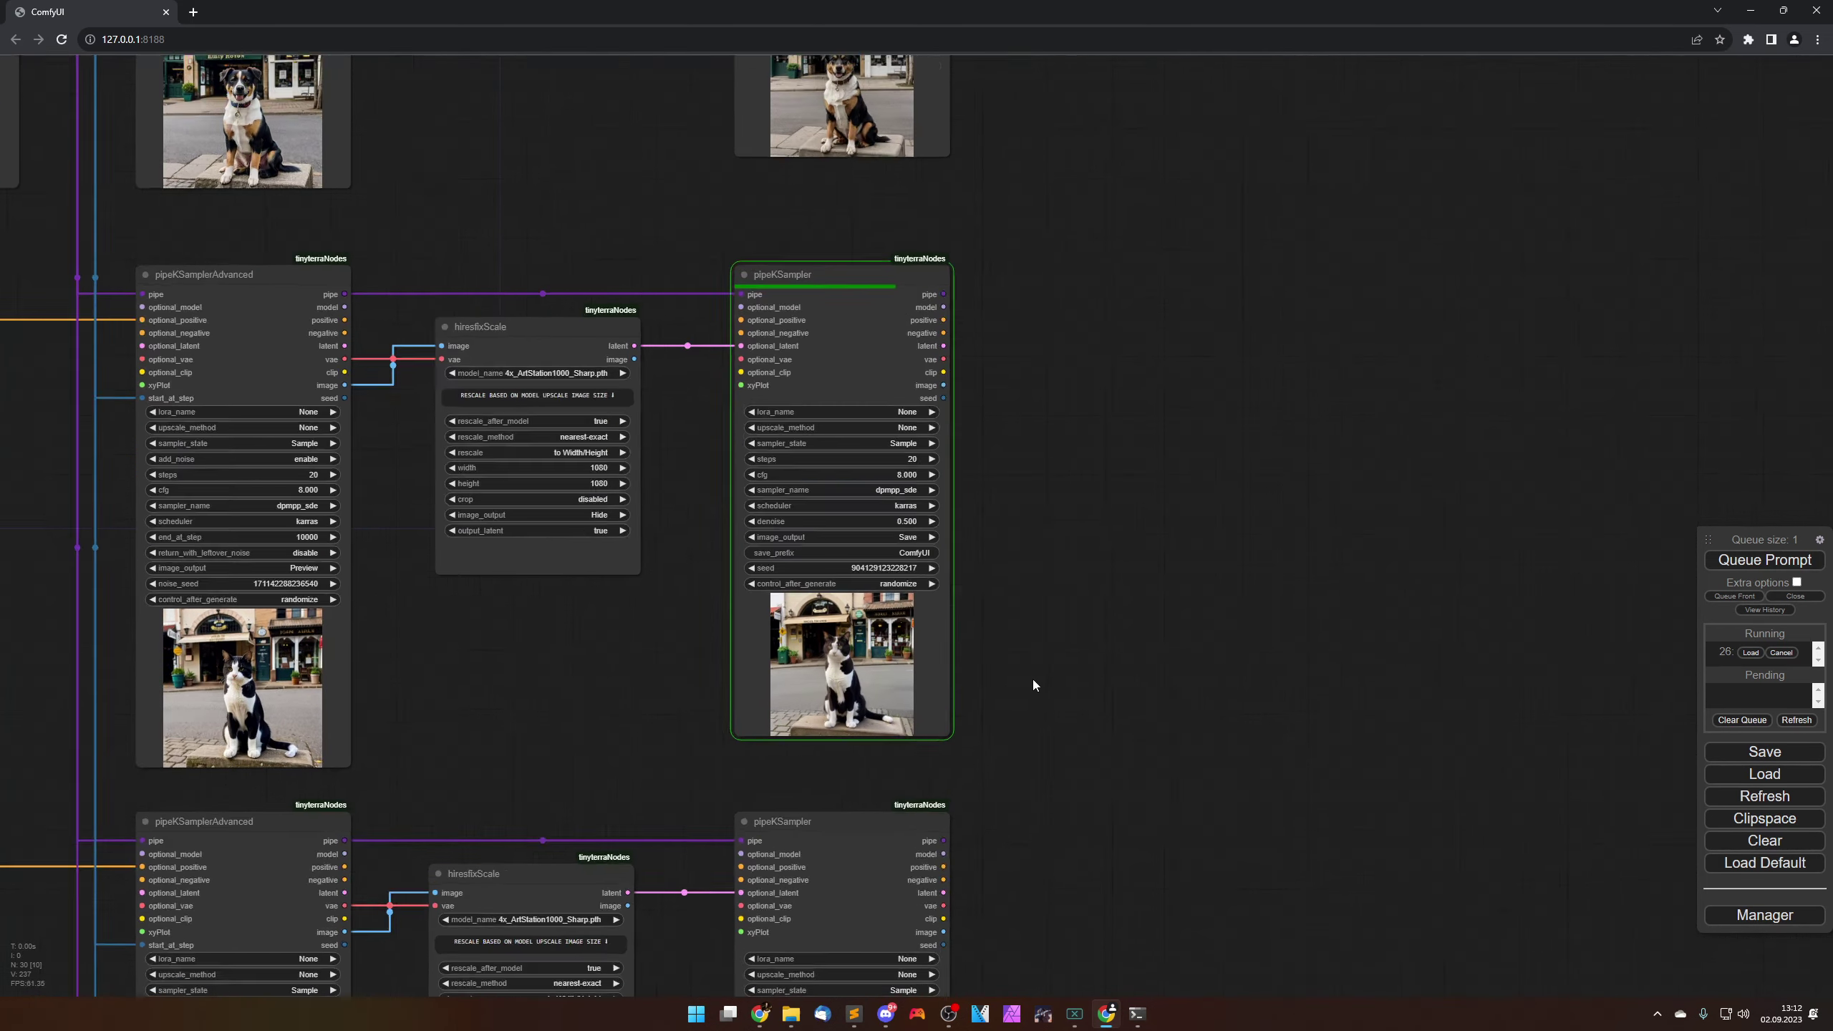
pyautogui.scroll(12, 1014, 679)
pyautogui.moveTo(919, 641); pyautogui.dragTo(1567, 598)
pyautogui.scroll(2, 1475, 597)
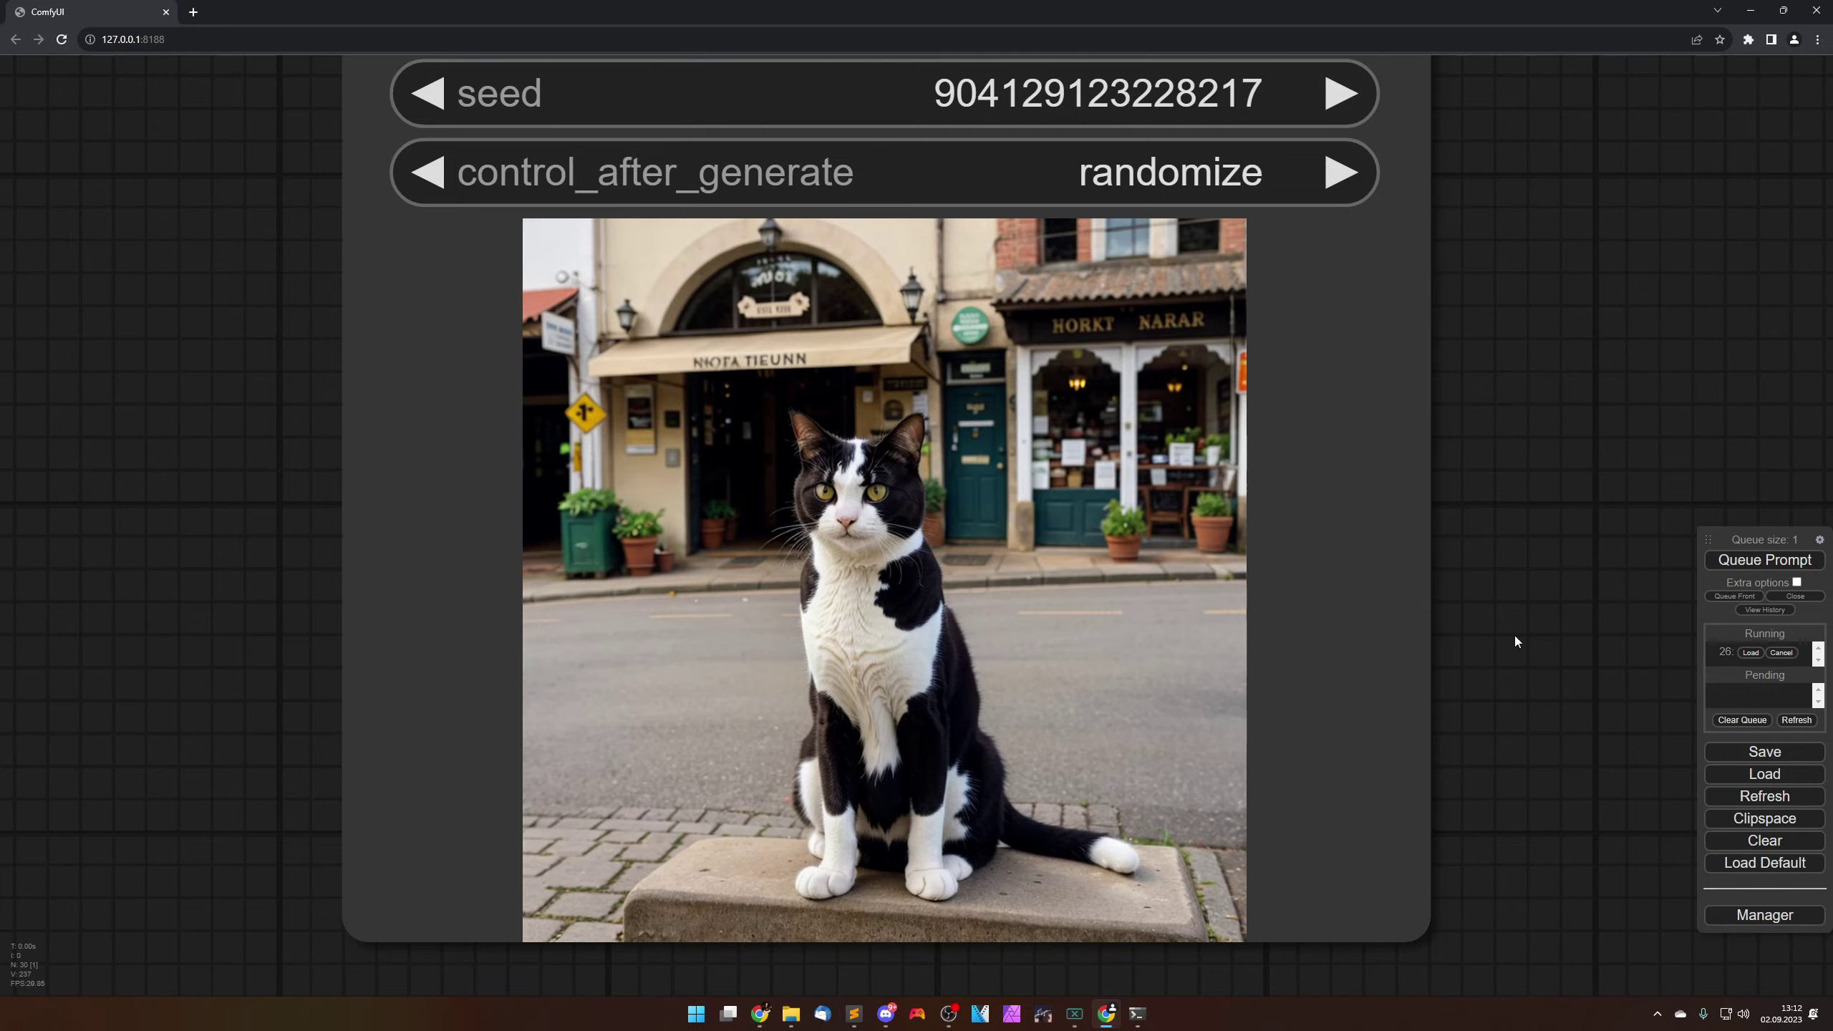
pyautogui.scroll(-6, 1519, 661)
pyautogui.scroll(-10, 1507, 685)
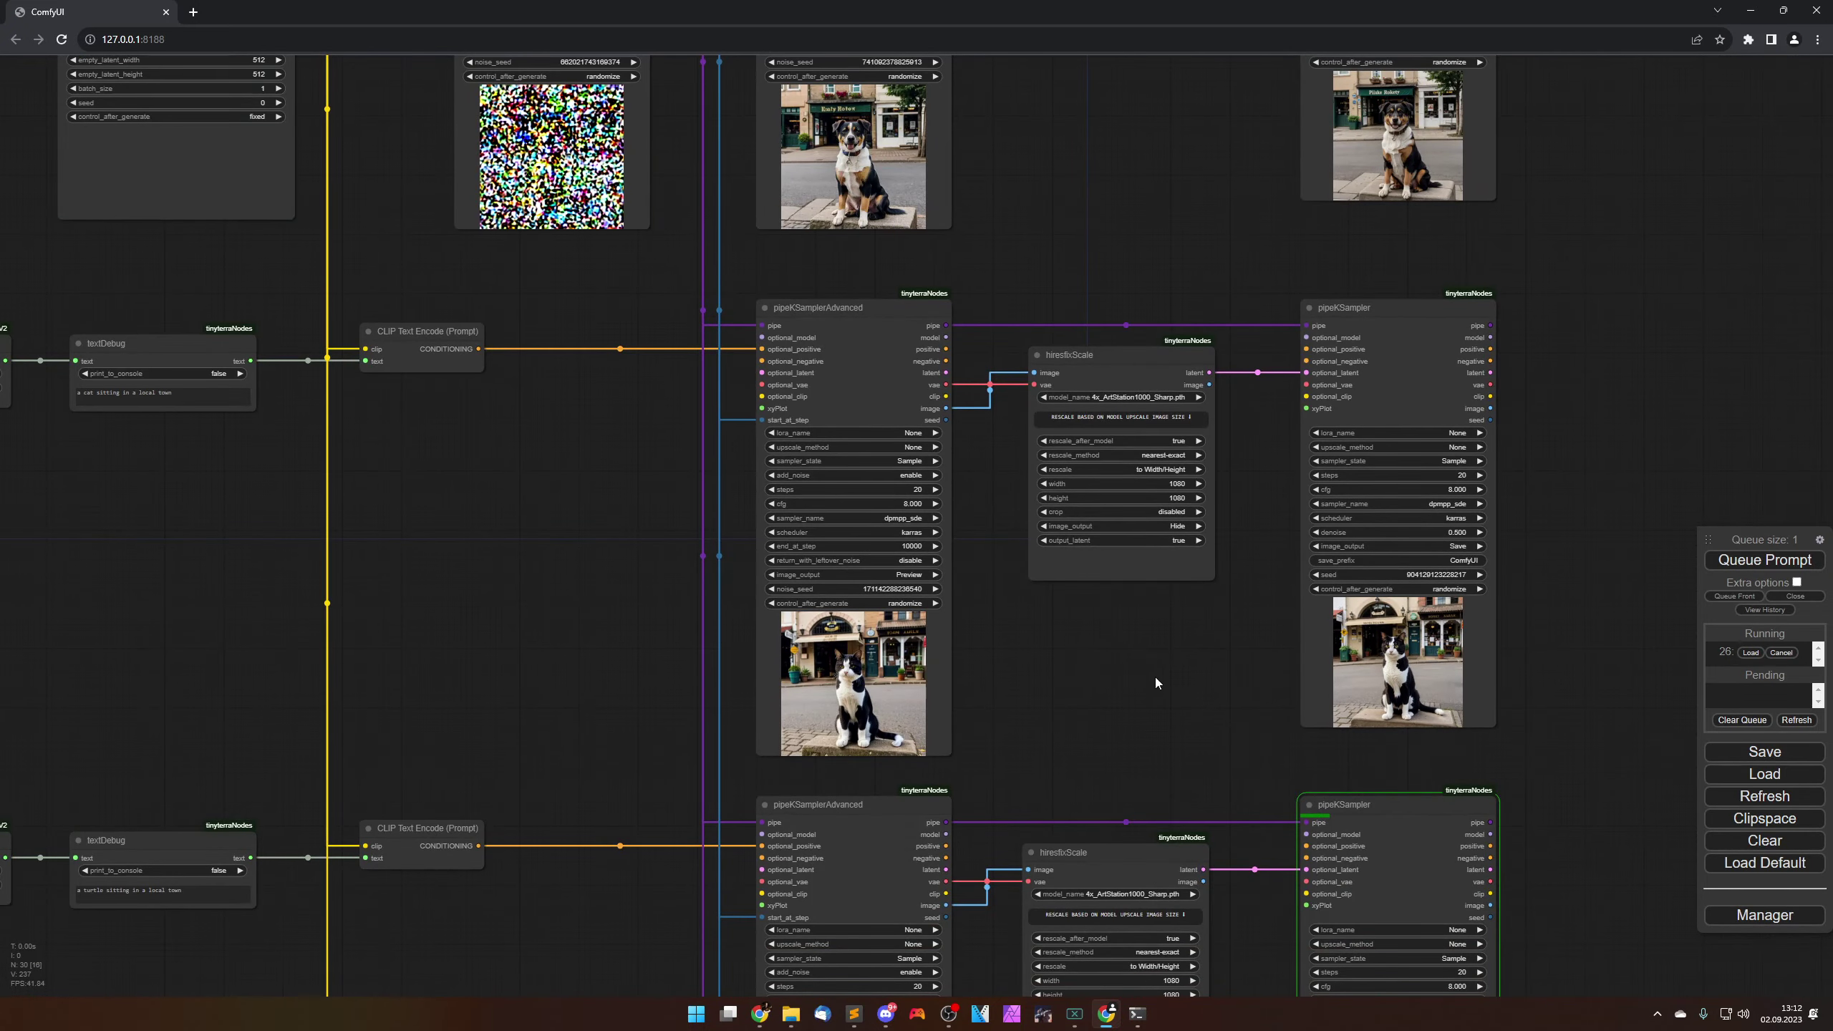
# Step: Examine the third row's turtle images, looking closely at the hires-fixed version in the pipeKSampler node
pyautogui.moveTo(1156, 682); pyautogui.dragTo(927, 240)
pyautogui.scroll(-2, 942, 811)
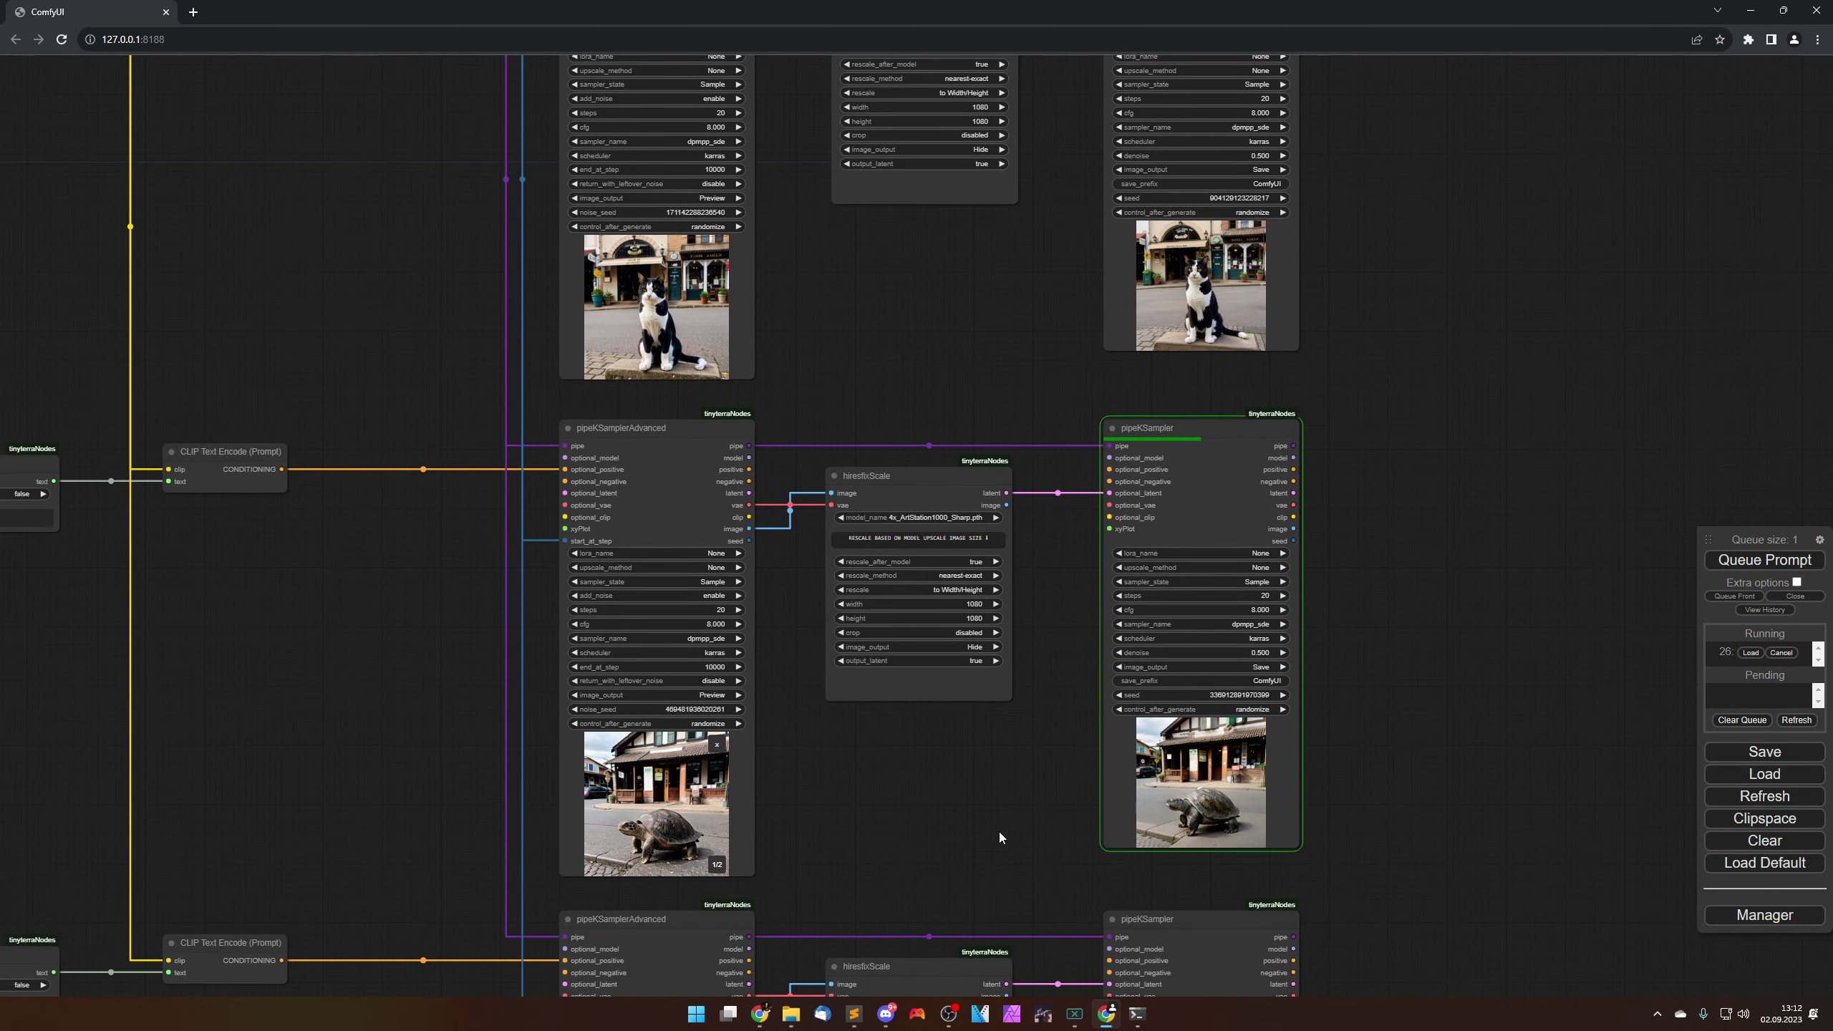
pyautogui.moveTo(987, 793); pyautogui.dragTo(885, 690)
pyautogui.scroll(10, 885, 690)
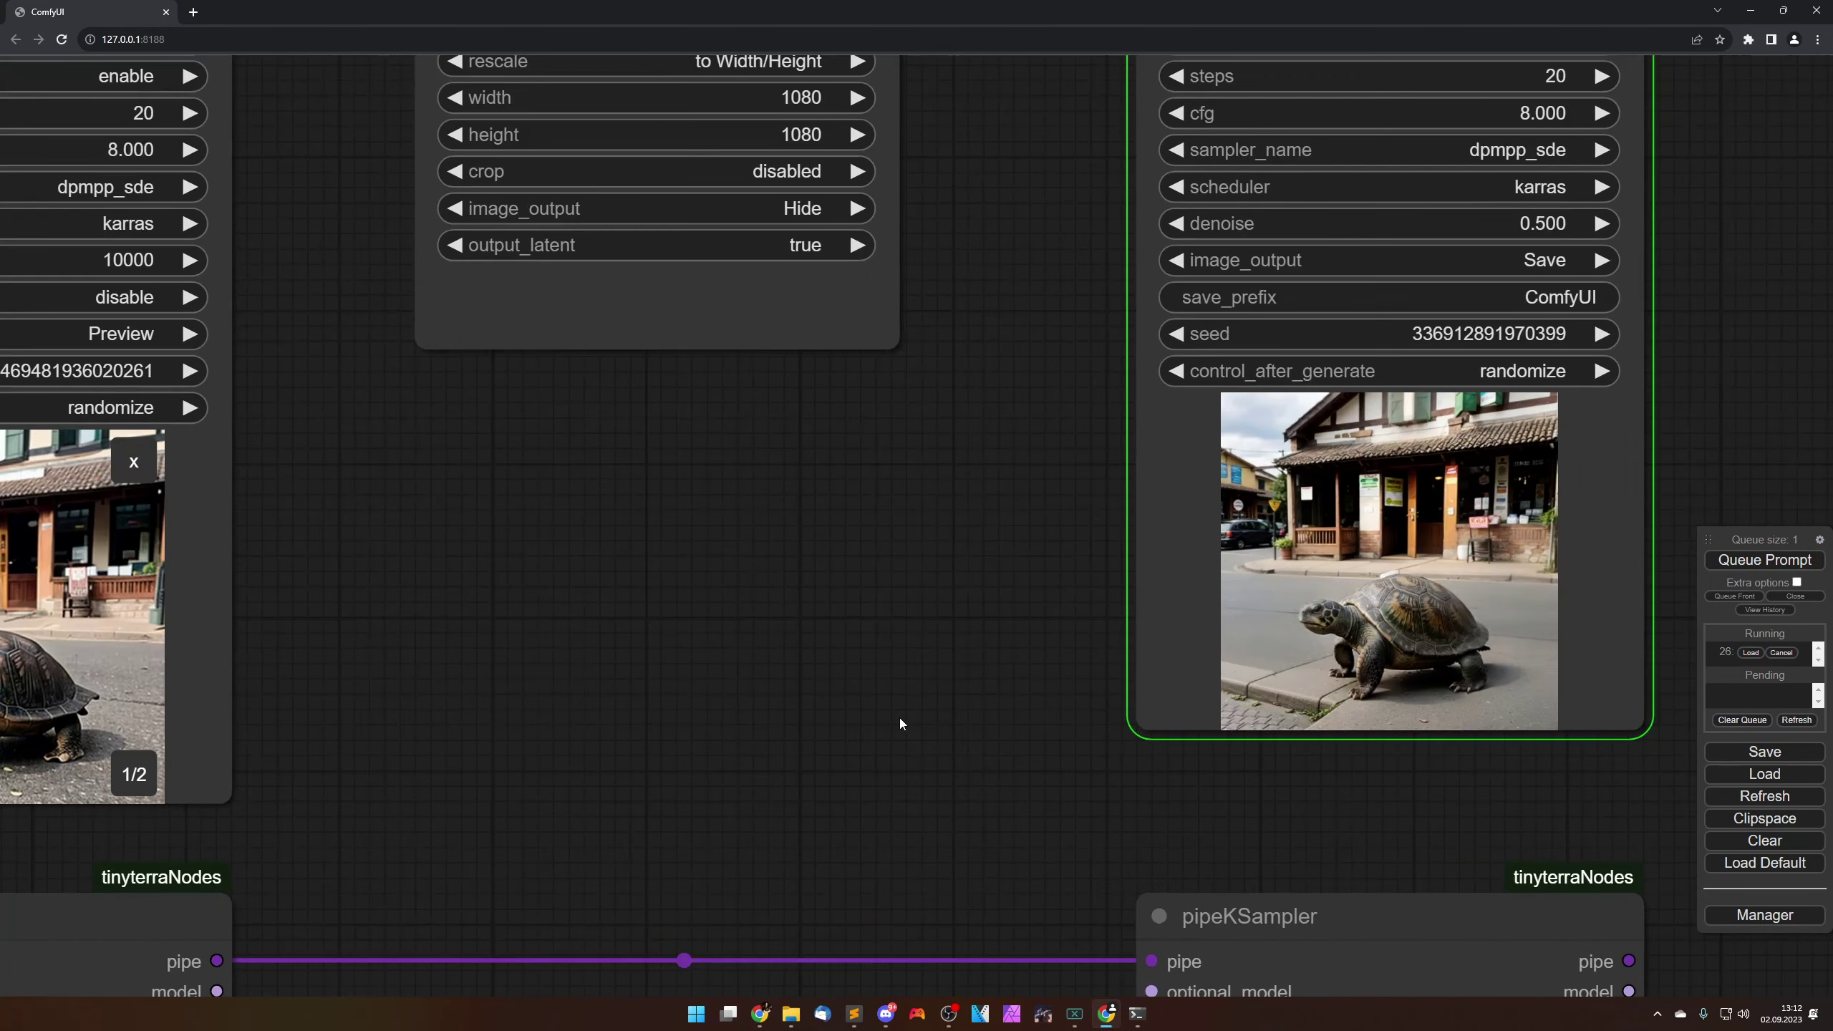
pyautogui.scroll(6, 899, 718)
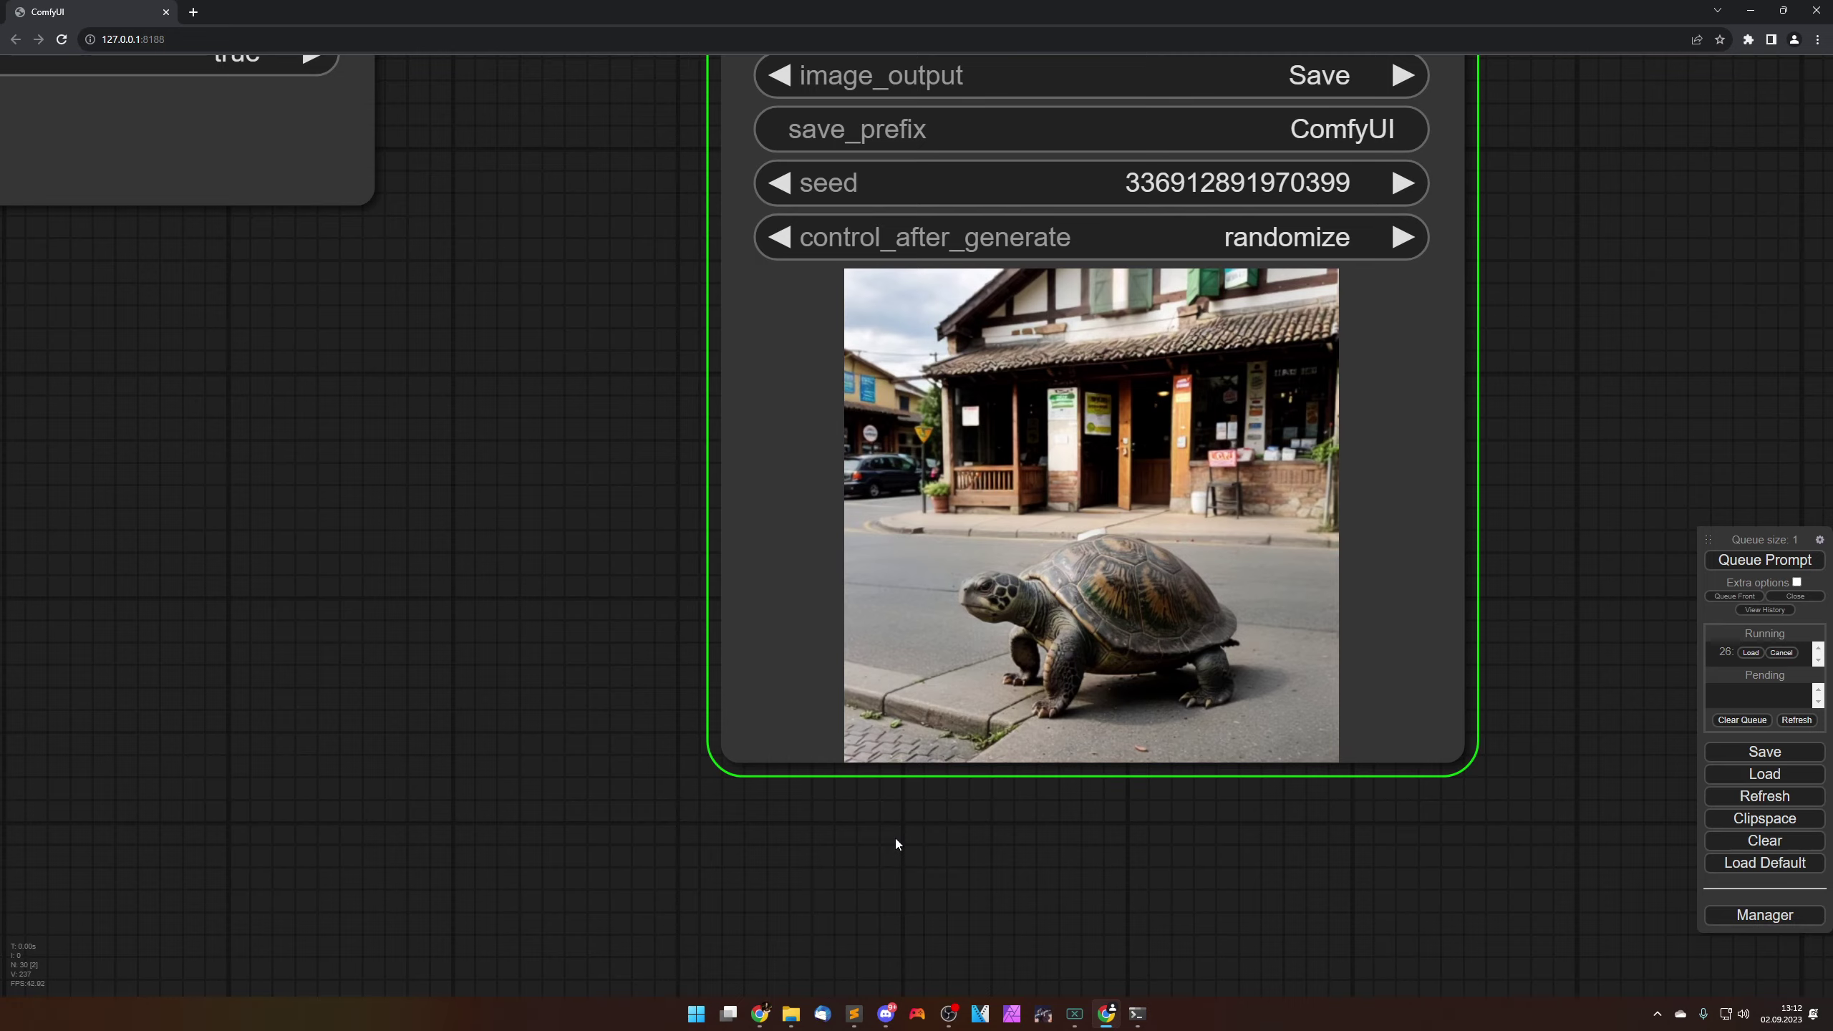
pyautogui.scroll(-6, 895, 839)
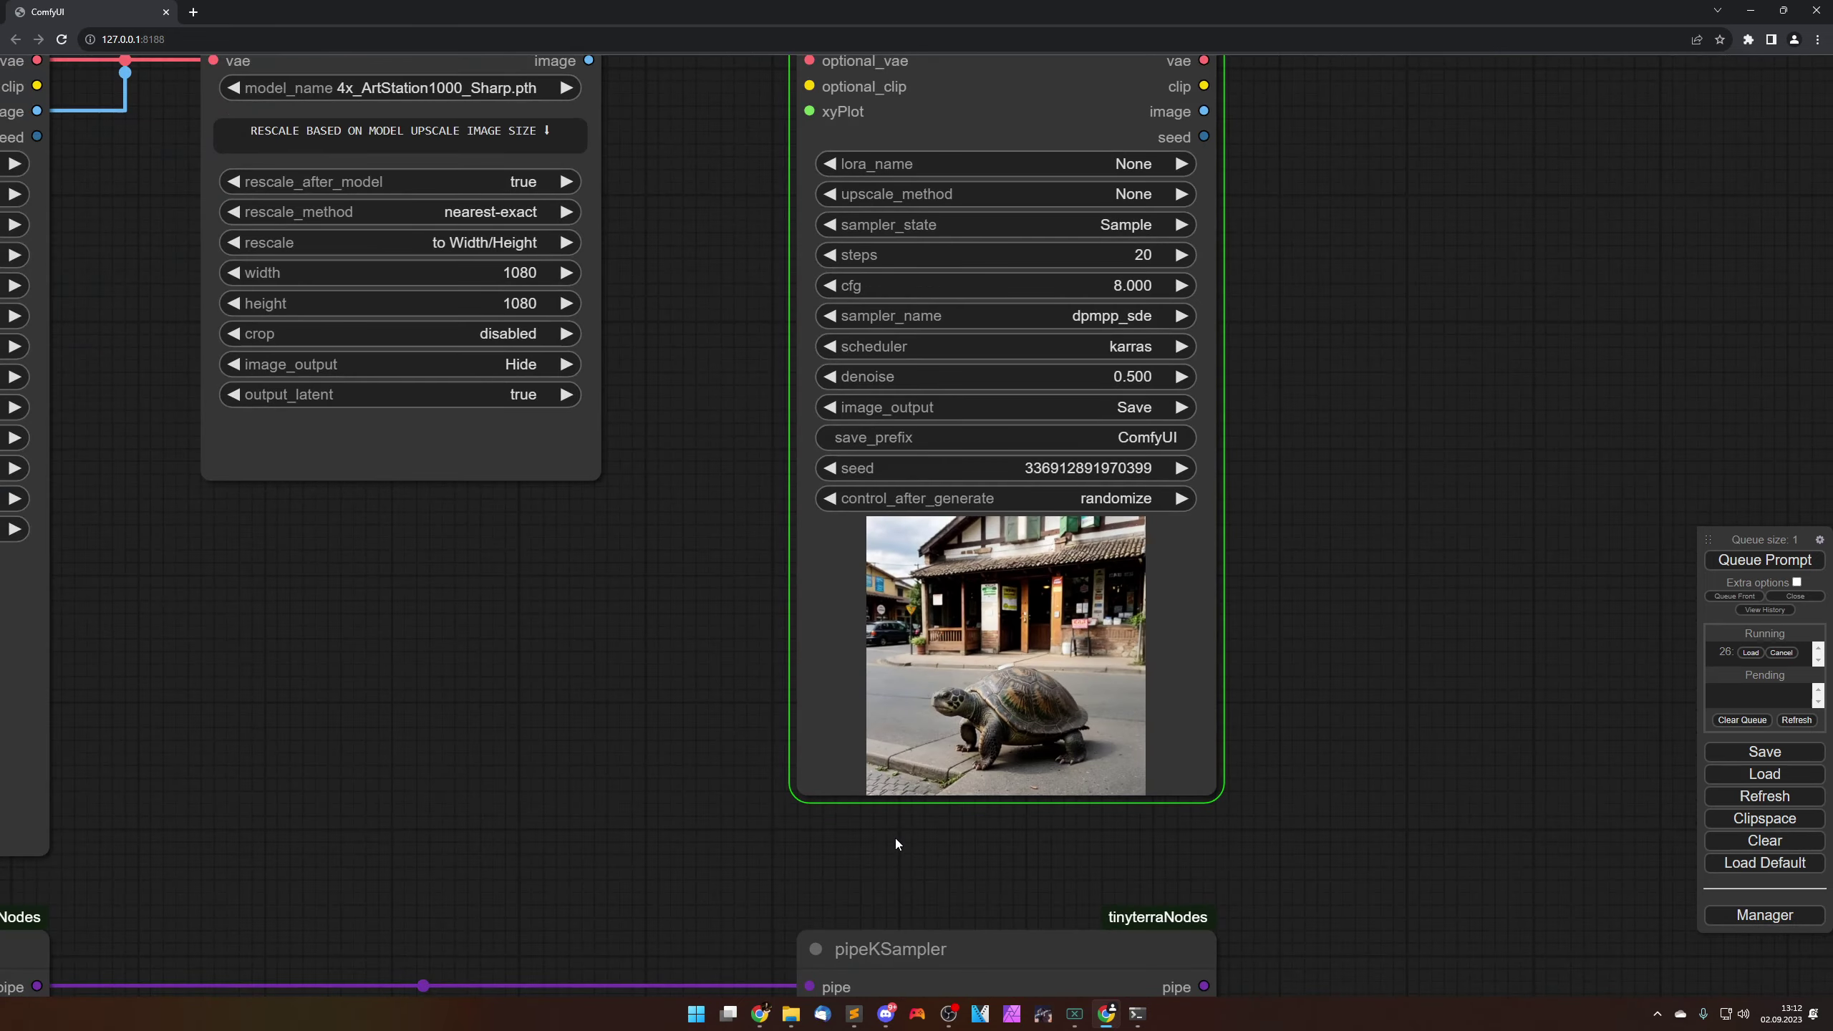
pyautogui.moveTo(1300, 404); pyautogui.dragTo(1255, 535)
pyautogui.scroll(-3, 1250, 481)
pyautogui.scroll(-2, 1289, 287)
# Step: Examine the fourth row's parrot images, looking closely at the pipeKSampler preview
pyautogui.moveTo(1288, 286); pyautogui.dragTo(1238, 317)
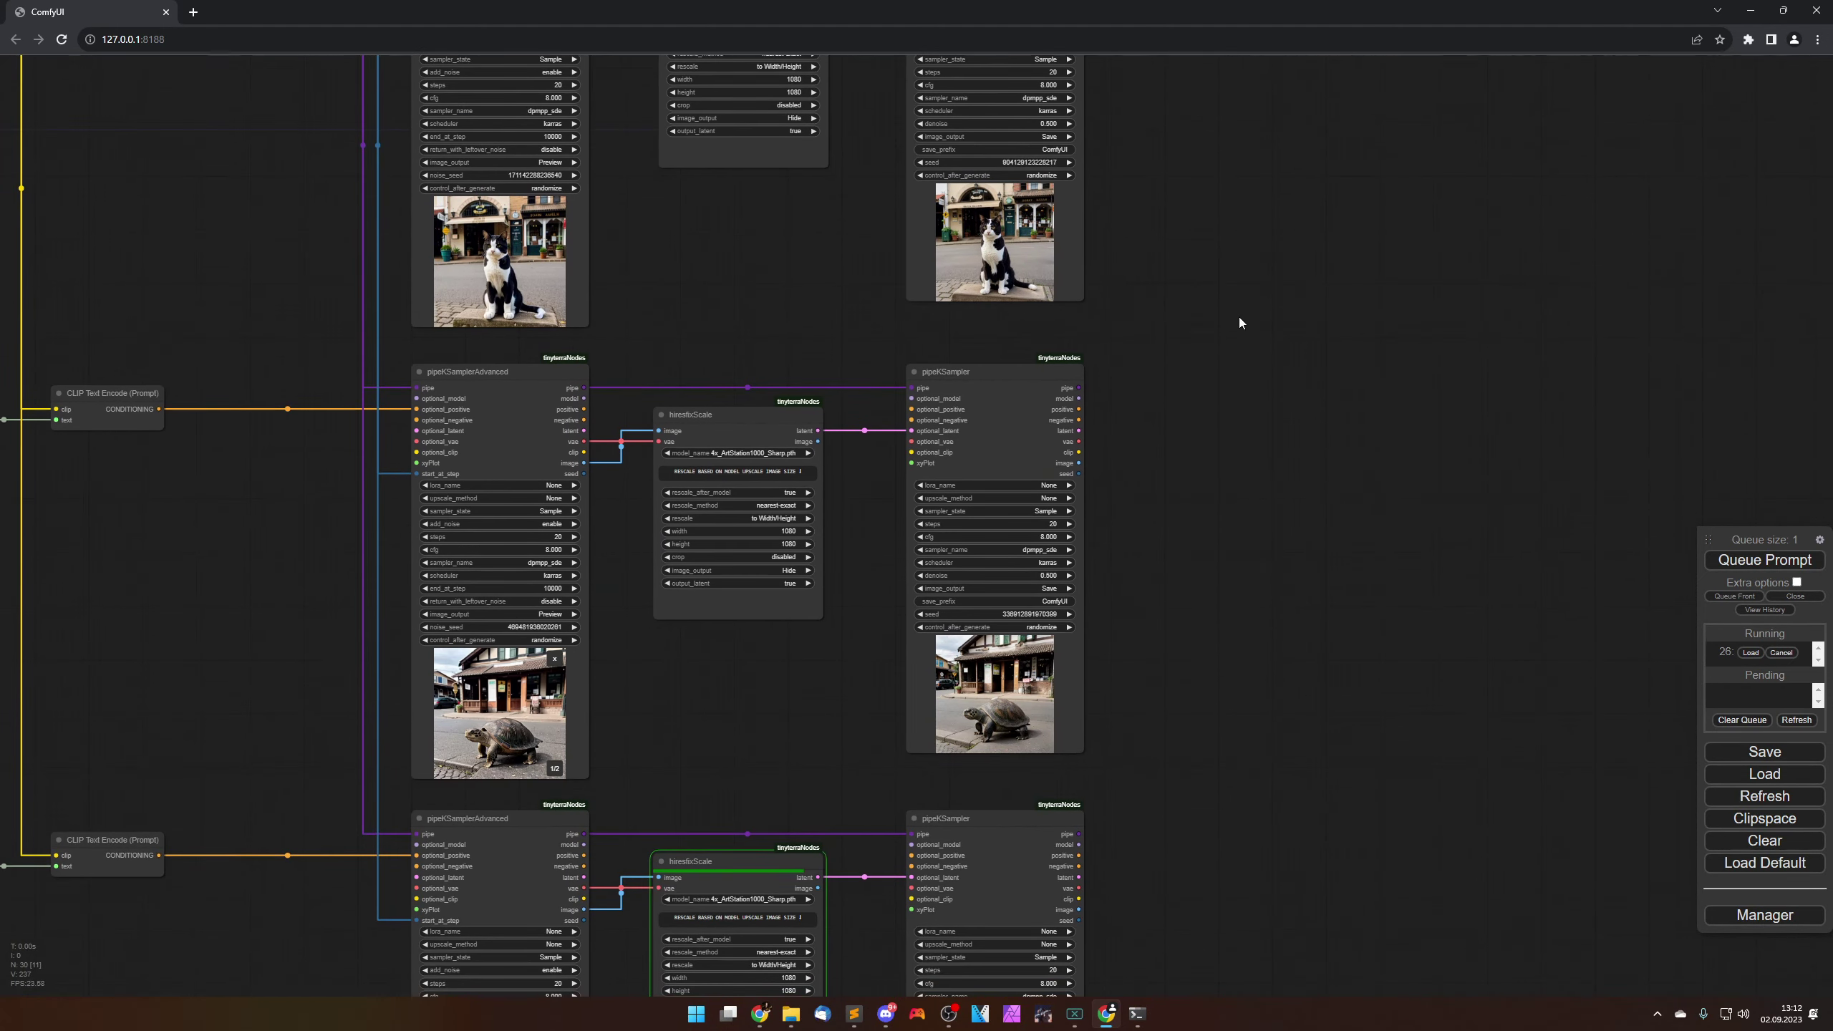
pyautogui.moveTo(1219, 620); pyautogui.dragTo(1220, 414)
pyautogui.moveTo(1222, 678); pyautogui.dragTo(1222, 576)
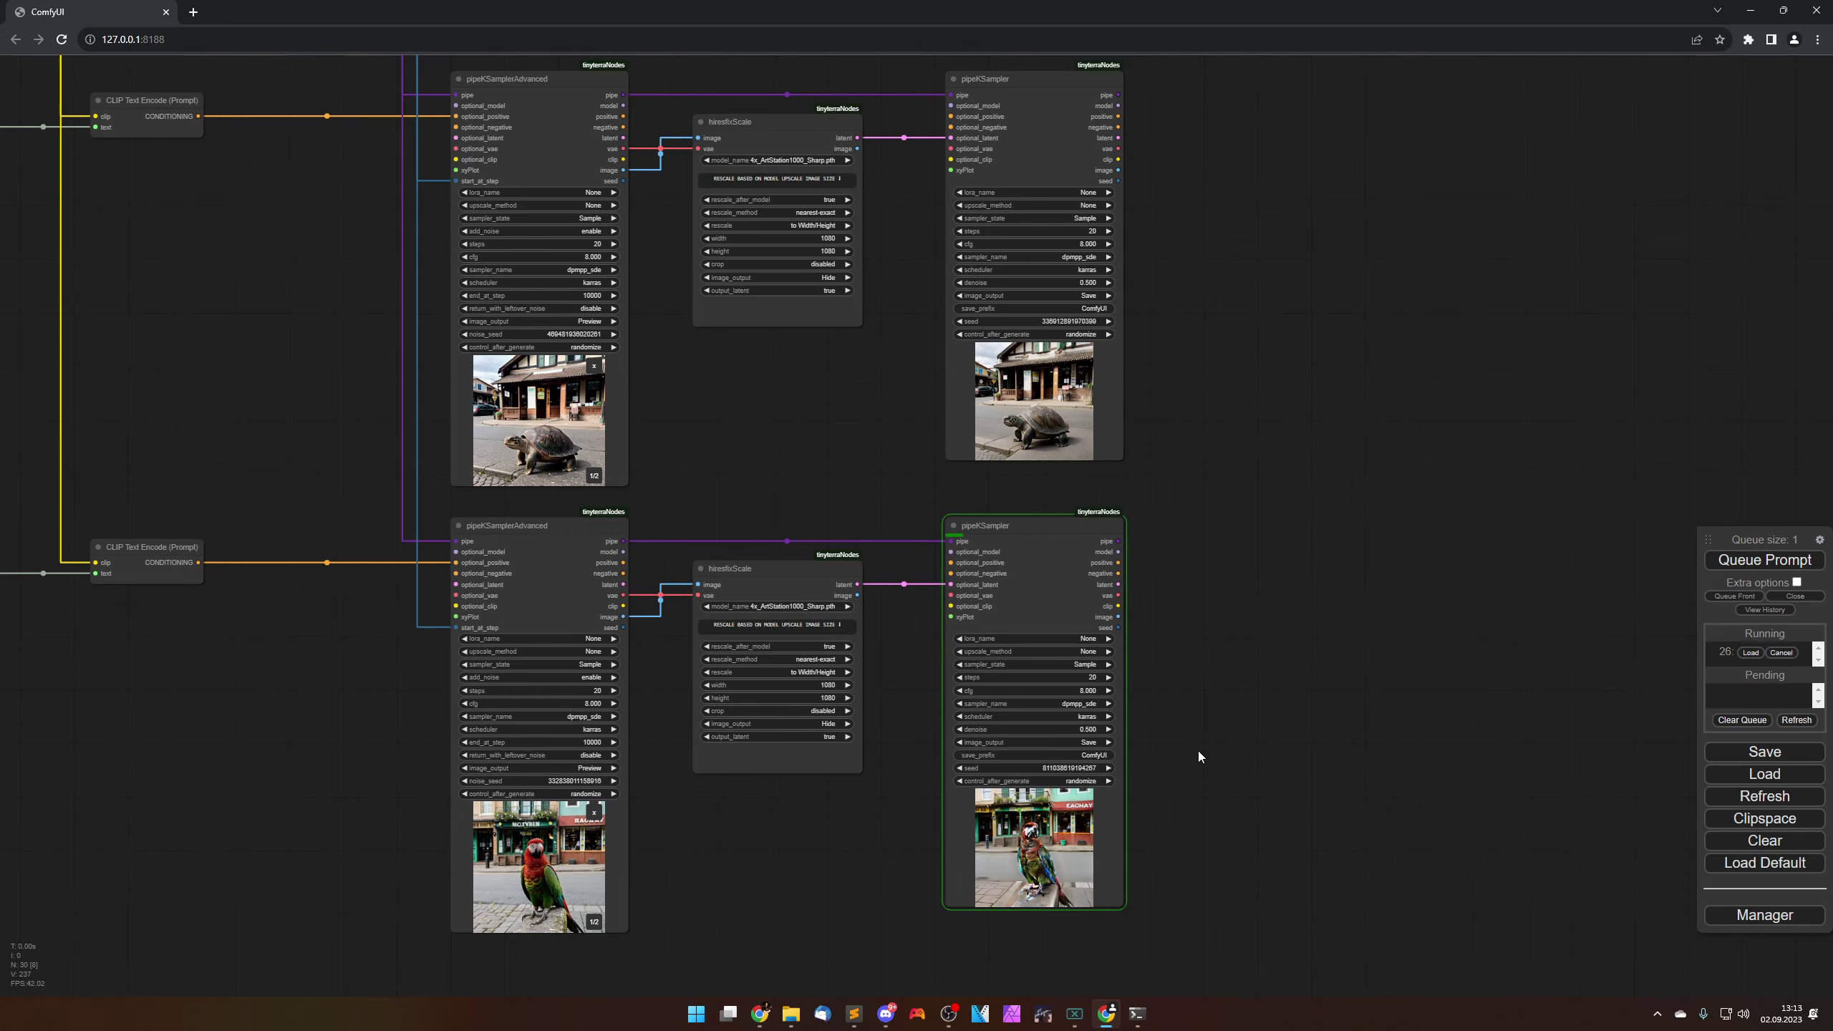
pyautogui.scroll(5, 1200, 754)
pyautogui.moveTo(1241, 658); pyautogui.dragTo(1272, 593)
pyautogui.scroll(3, 1285, 592)
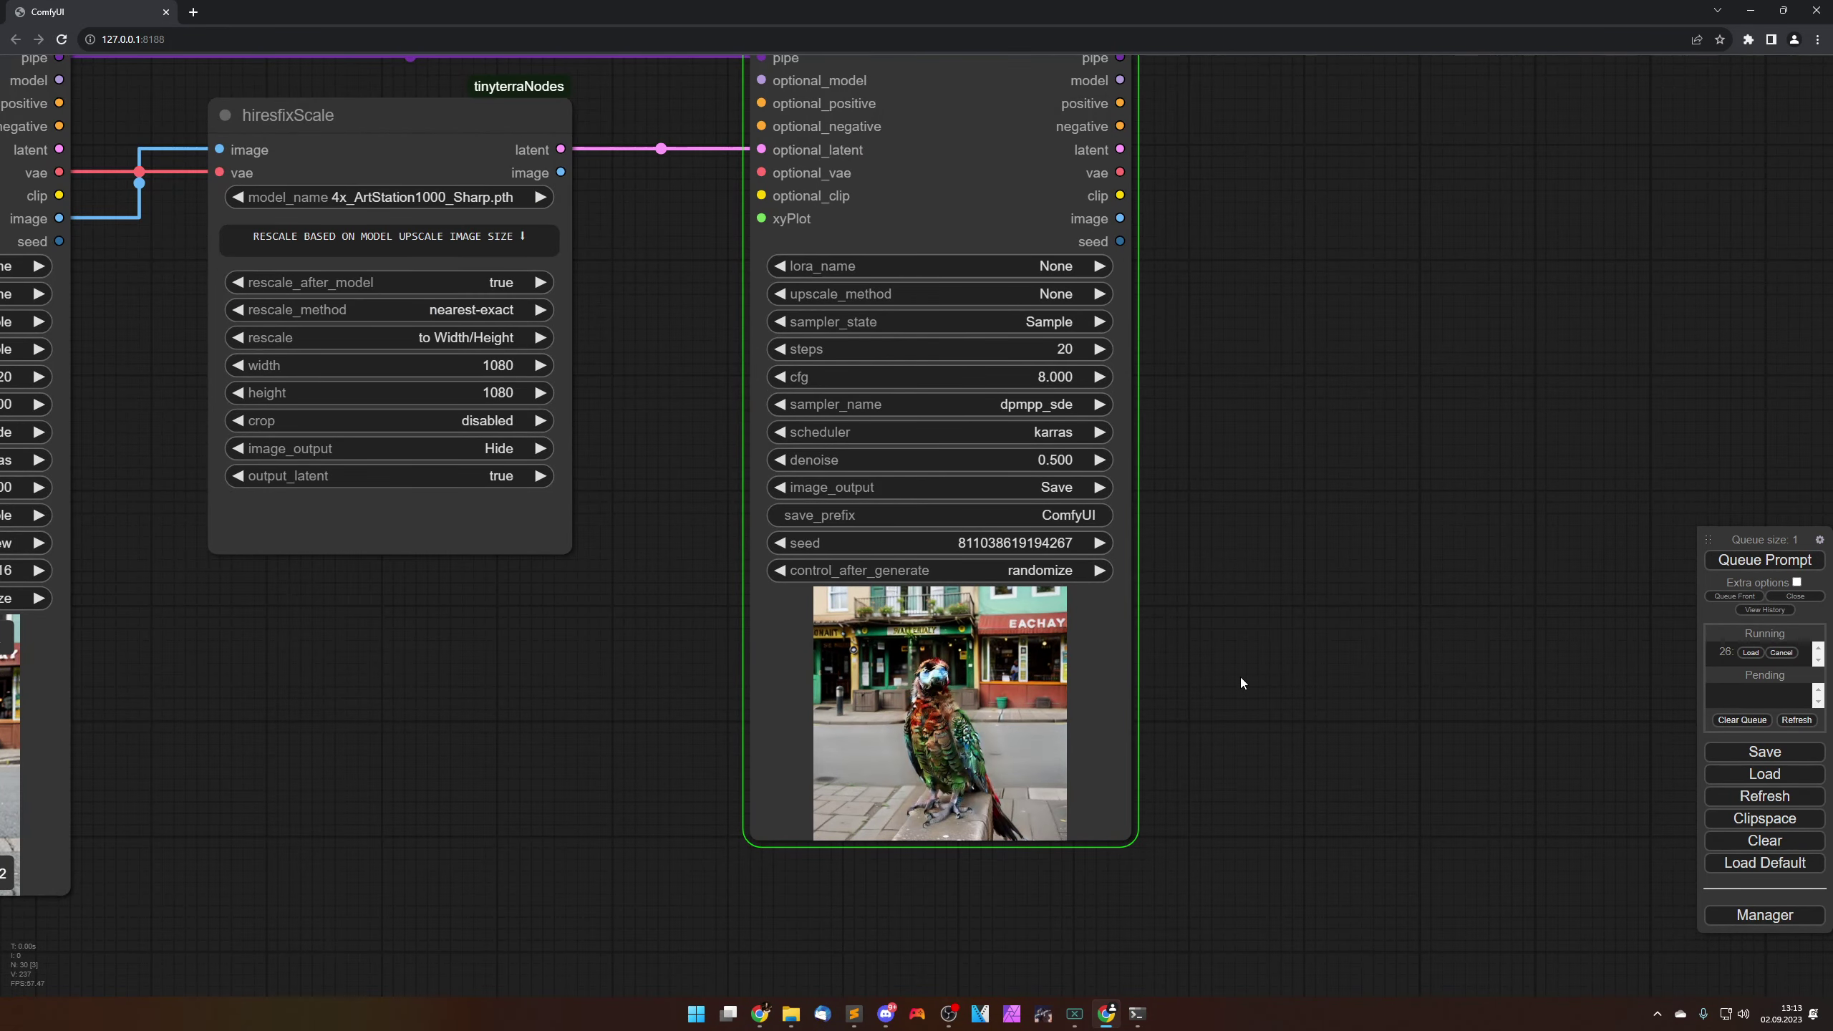
pyautogui.scroll(-10, 1240, 676)
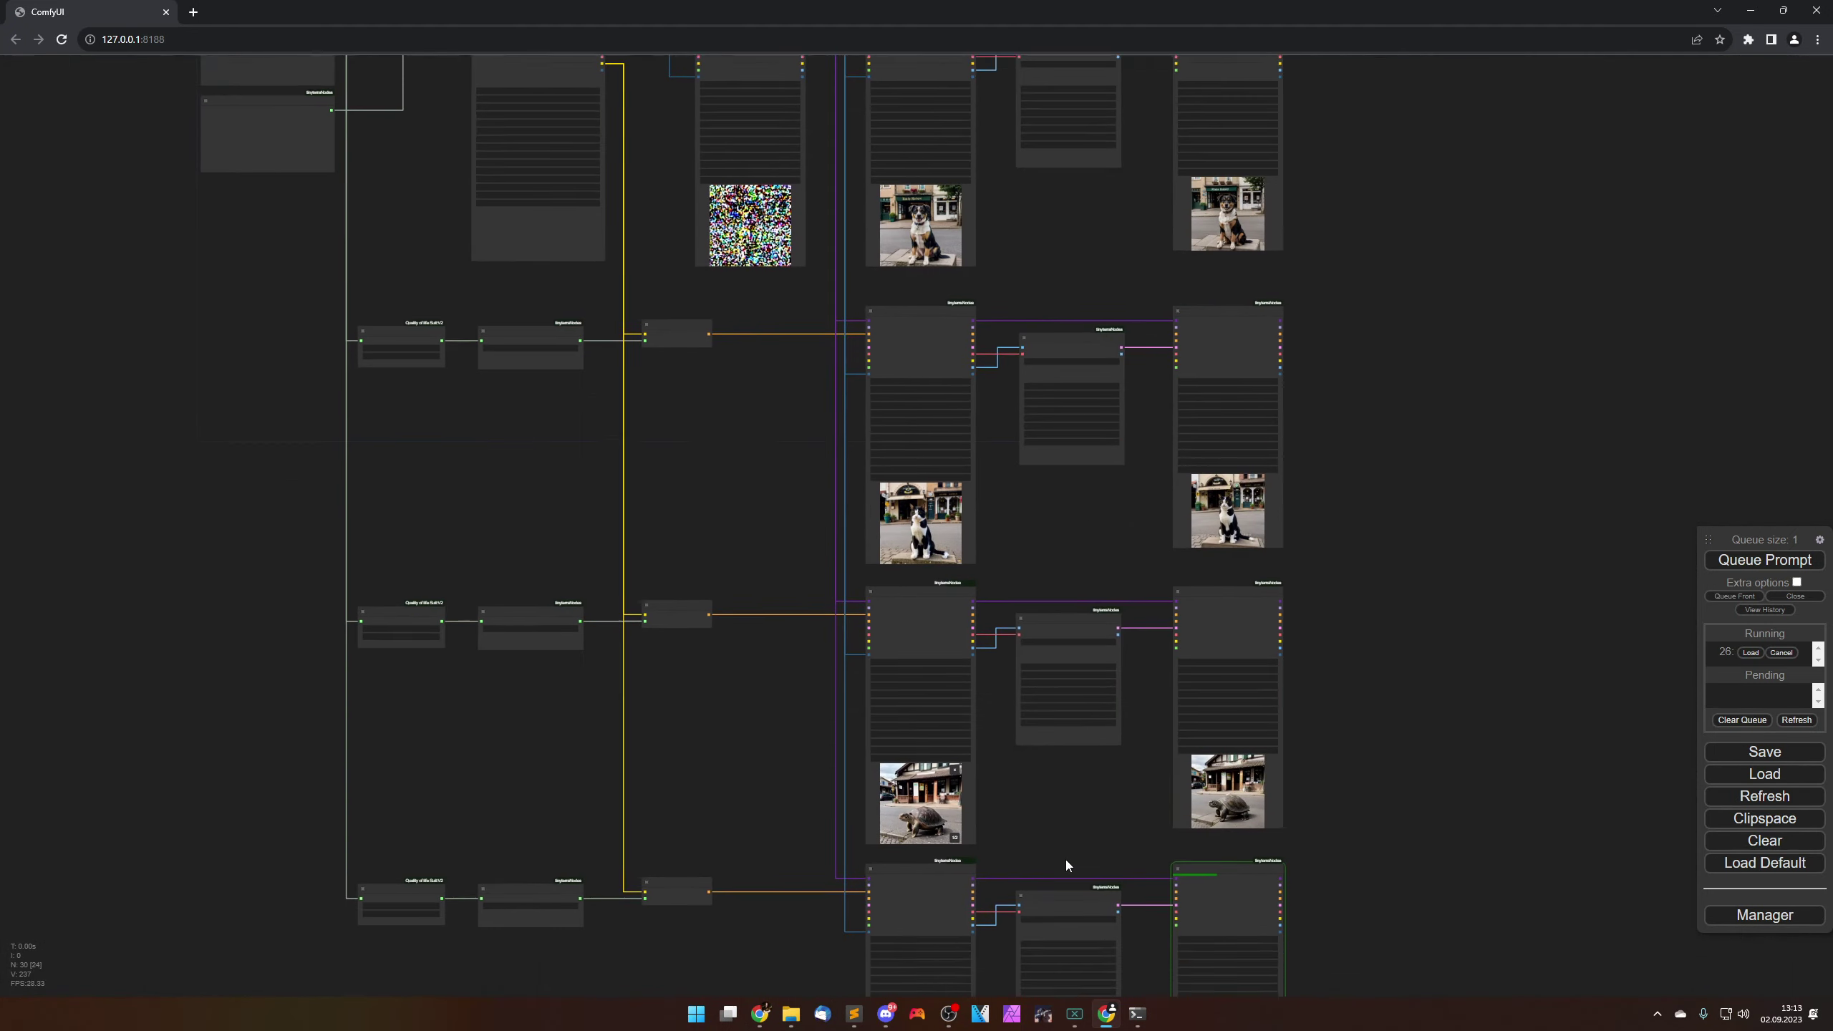
# Step: Raise the ImpactInt value that sets the shared sampler step split to 11 and queue the prompt
pyautogui.moveTo(756, 533); pyautogui.dragTo(796, 909)
pyautogui.scroll(10, 705, 476)
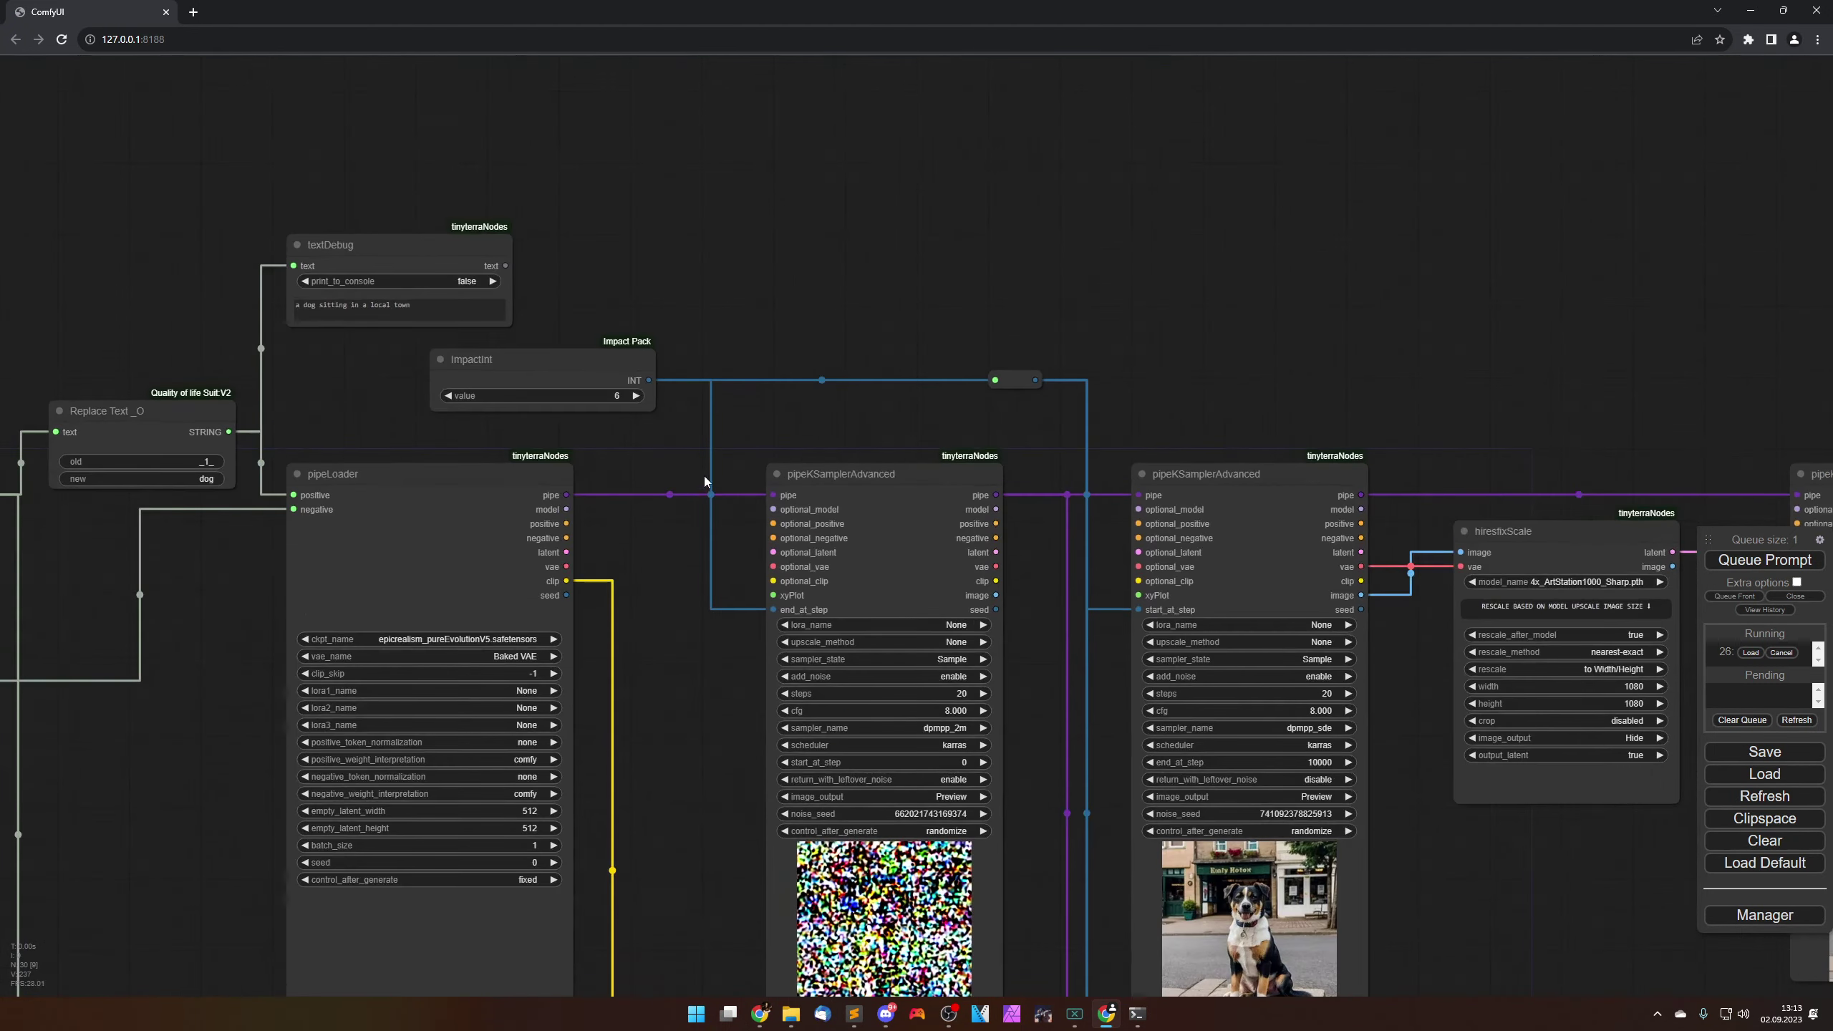
pyautogui.scroll(3, 704, 476)
pyautogui.scroll(2, 645, 613)
pyautogui.scroll(-2, 696, 679)
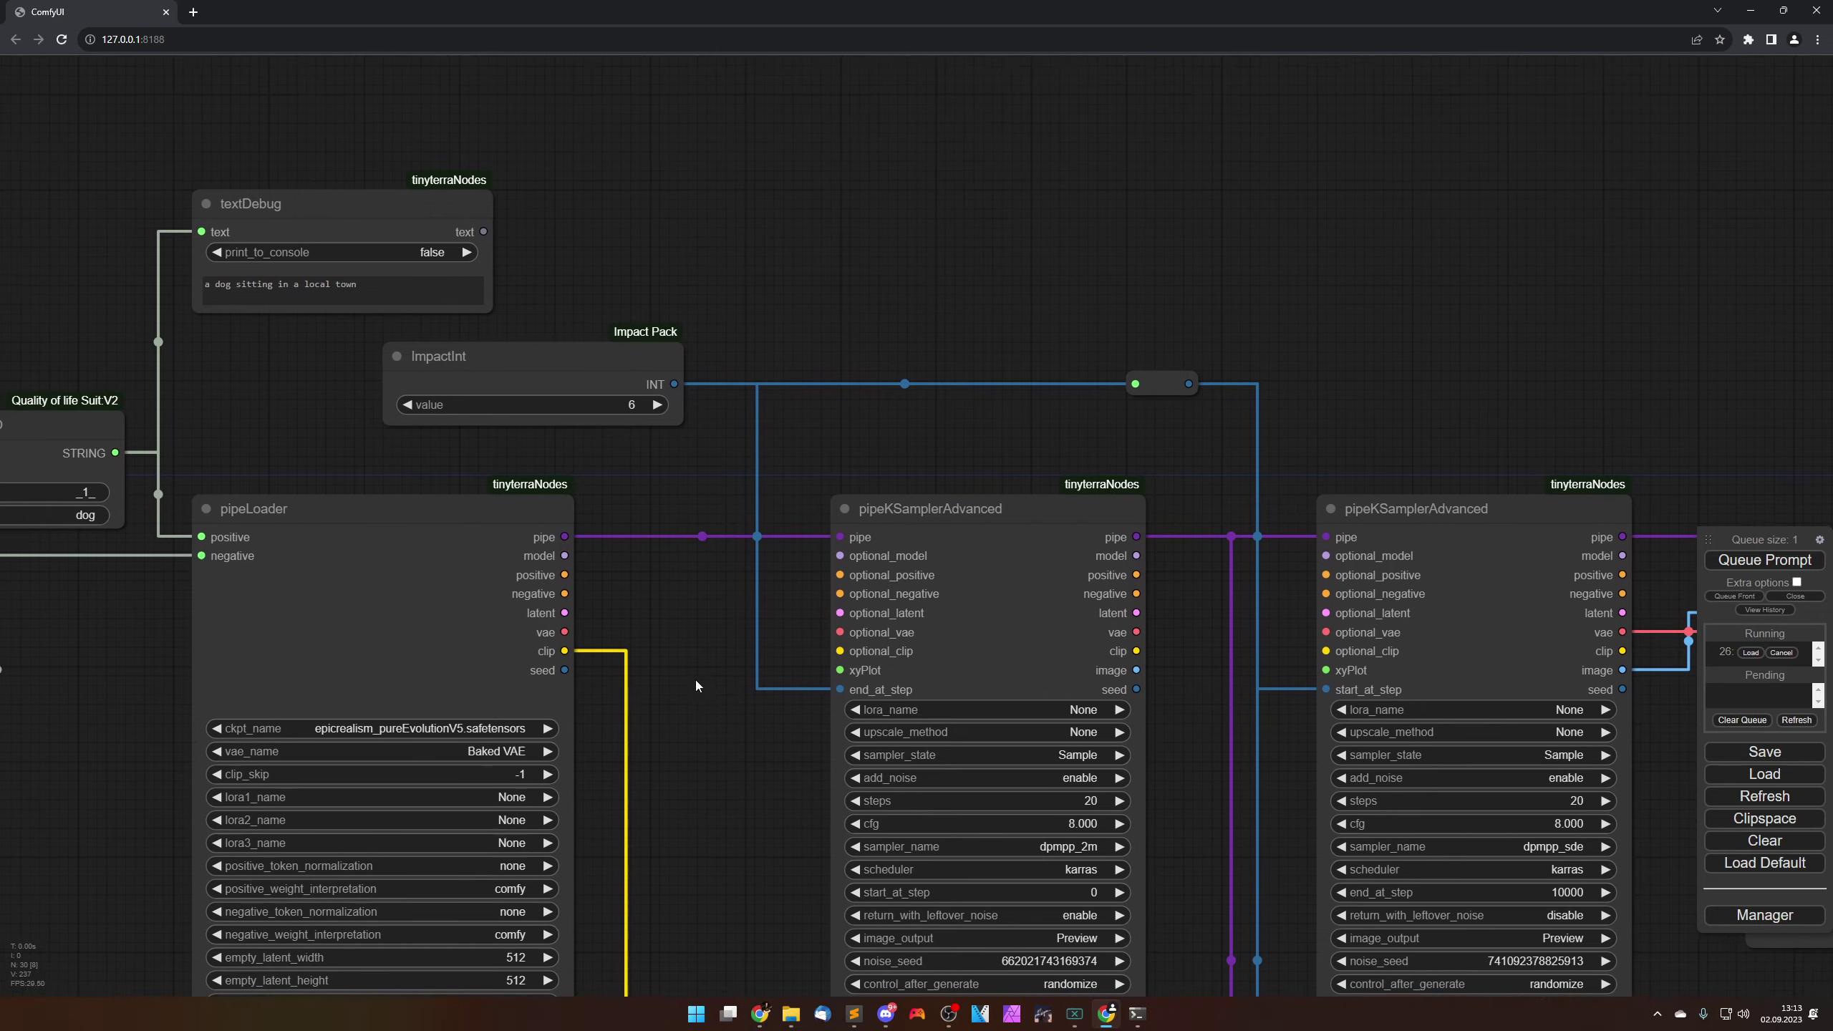
pyautogui.click(658, 407)
pyautogui.click(658, 406)
pyautogui.click(658, 407)
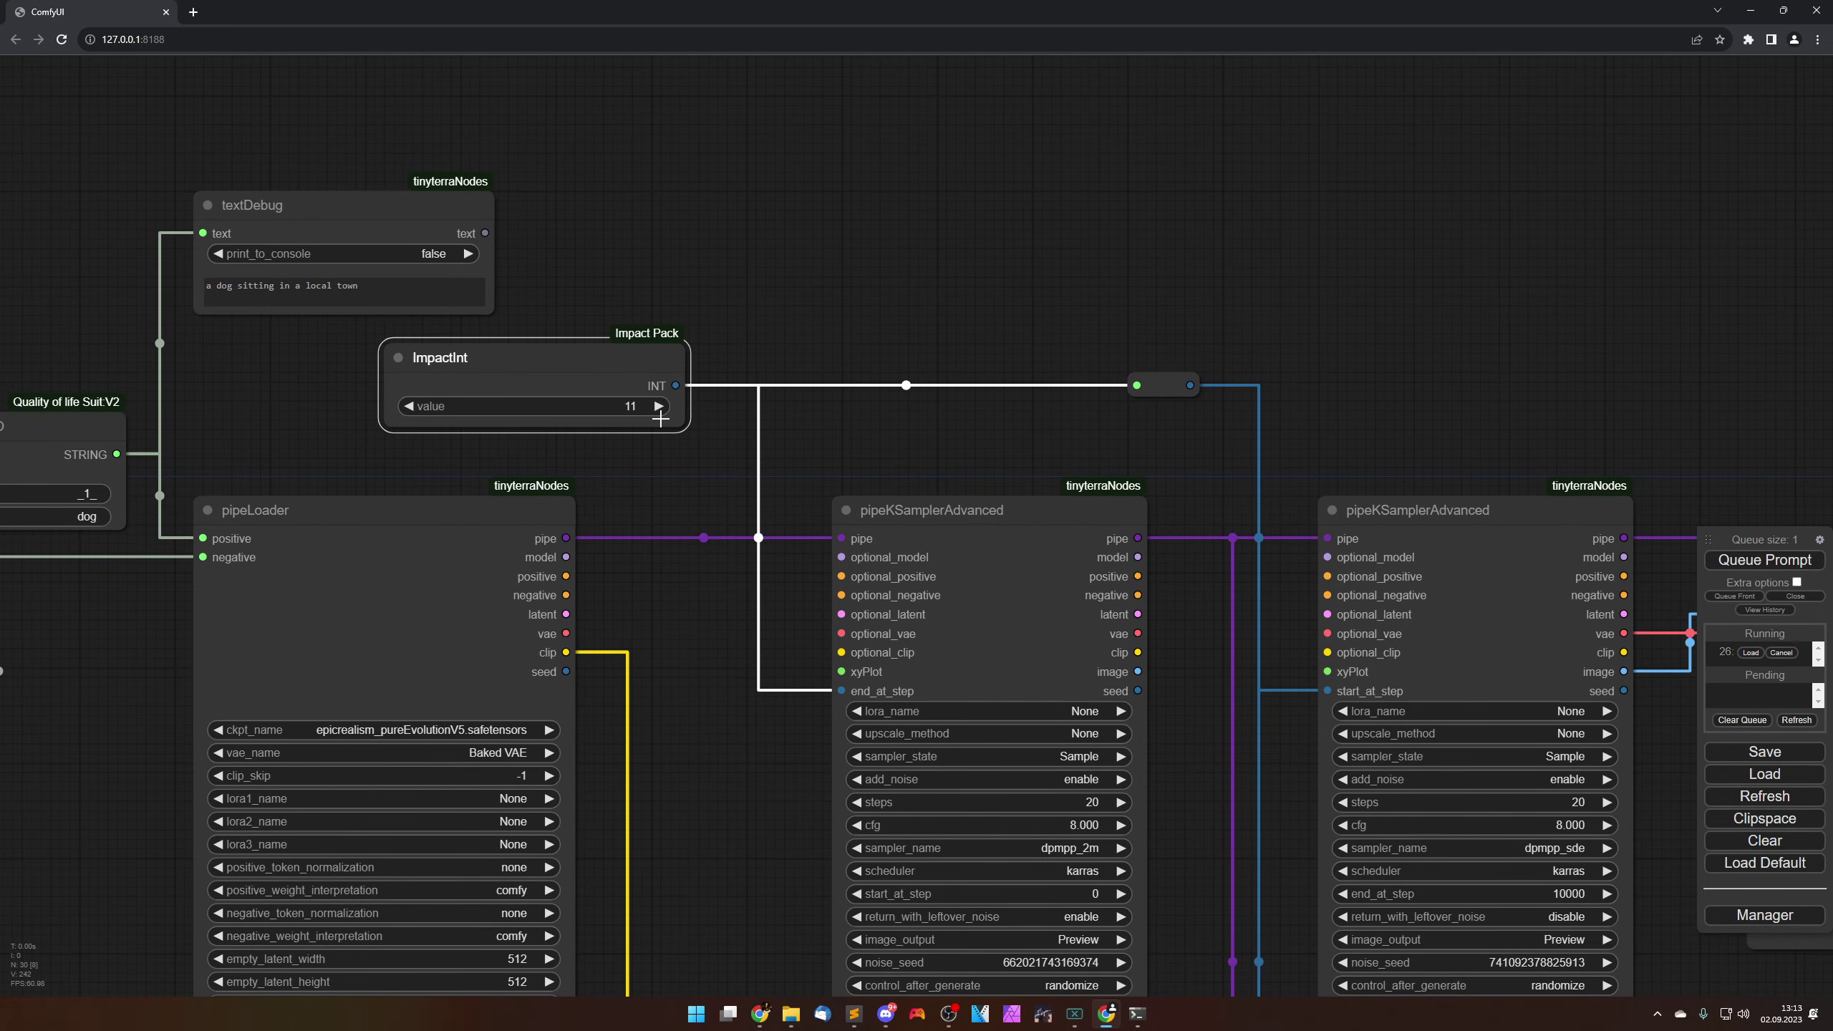
pyautogui.click(673, 504)
pyautogui.scroll(-3, 698, 699)
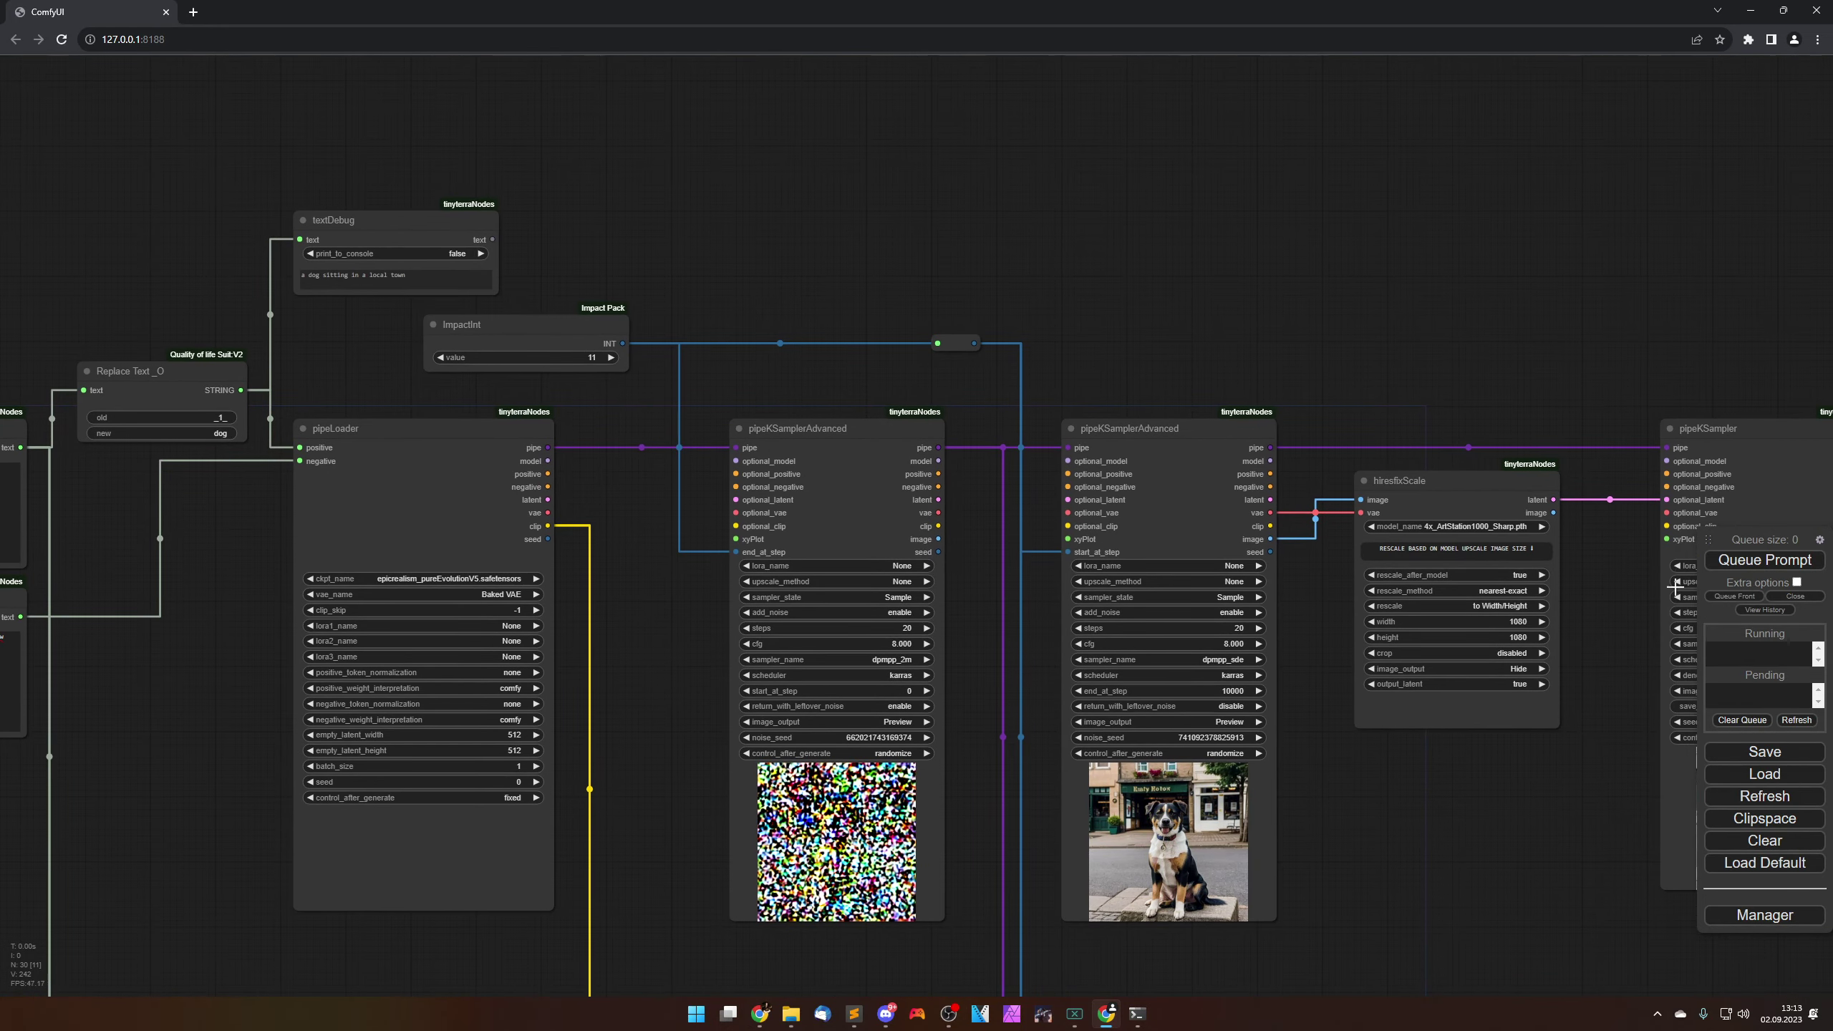
pyautogui.click(1741, 563)
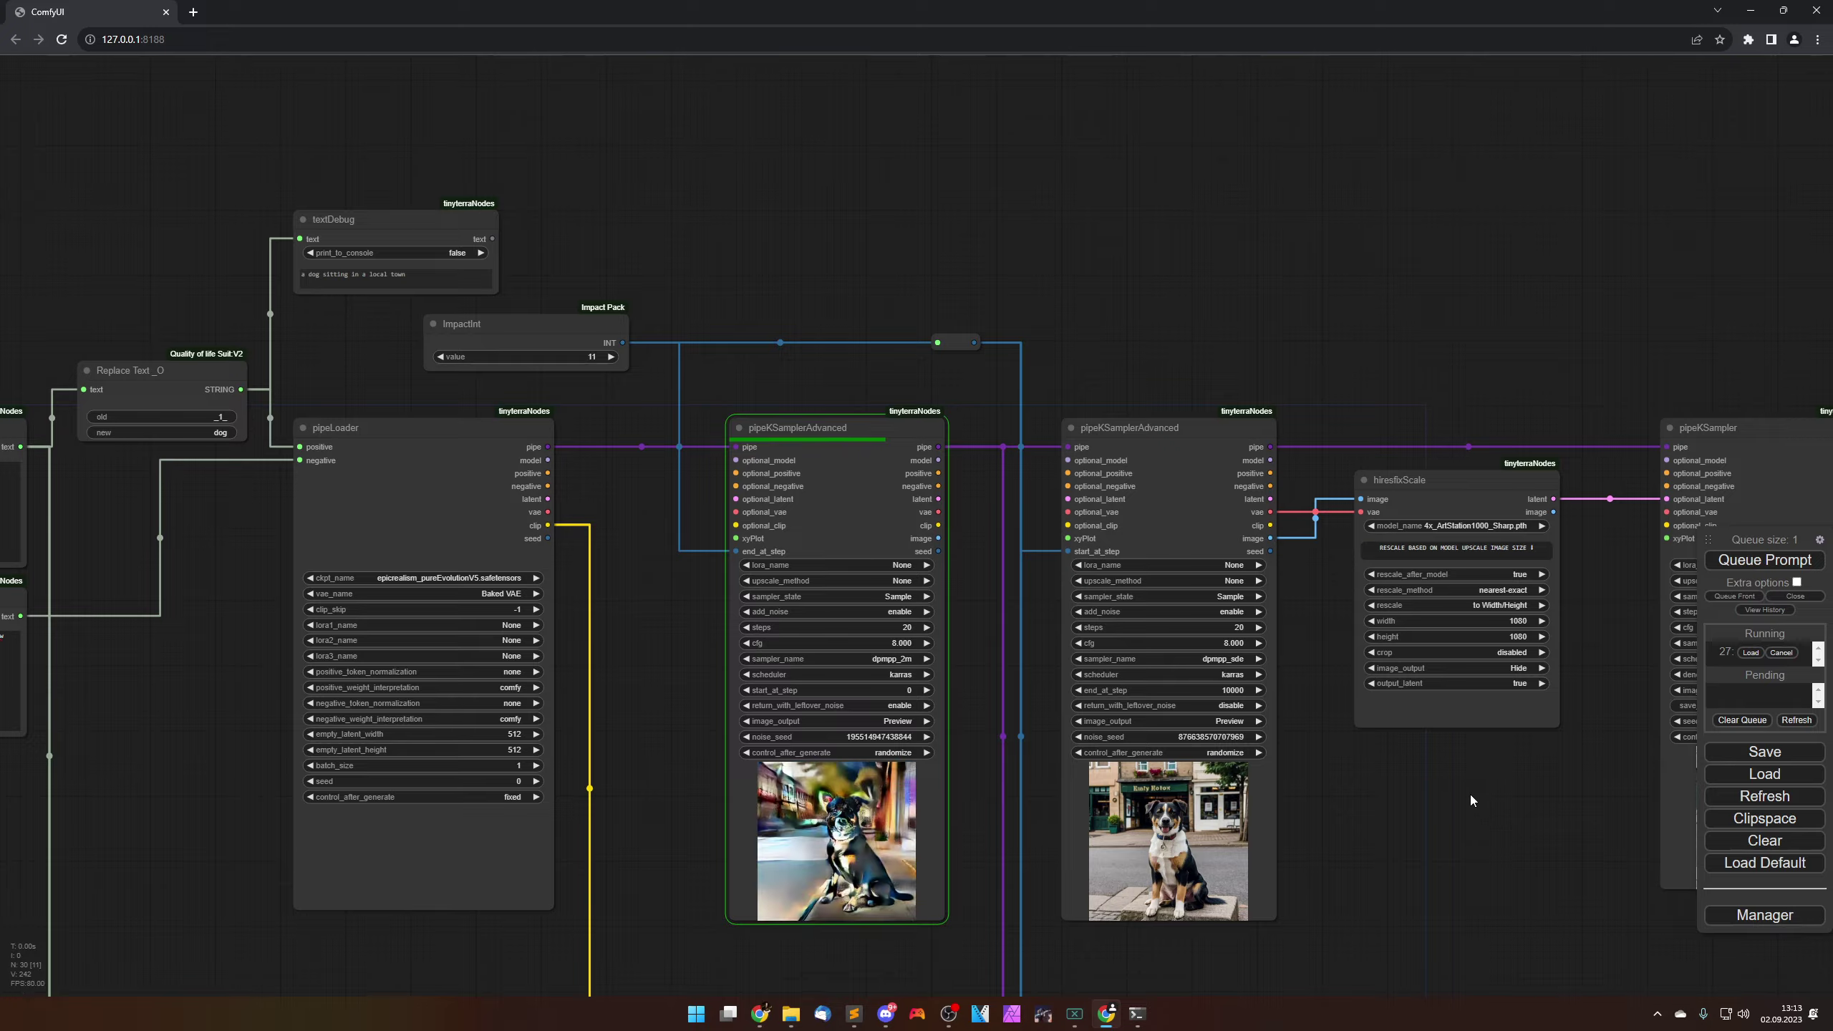
# Step: Examine the first sampler's partially denoised dog preview and compare it with the refined dog and second-row results
pyautogui.moveTo(1469, 793); pyautogui.dragTo(1358, 735)
pyautogui.scroll(5, 894, 812)
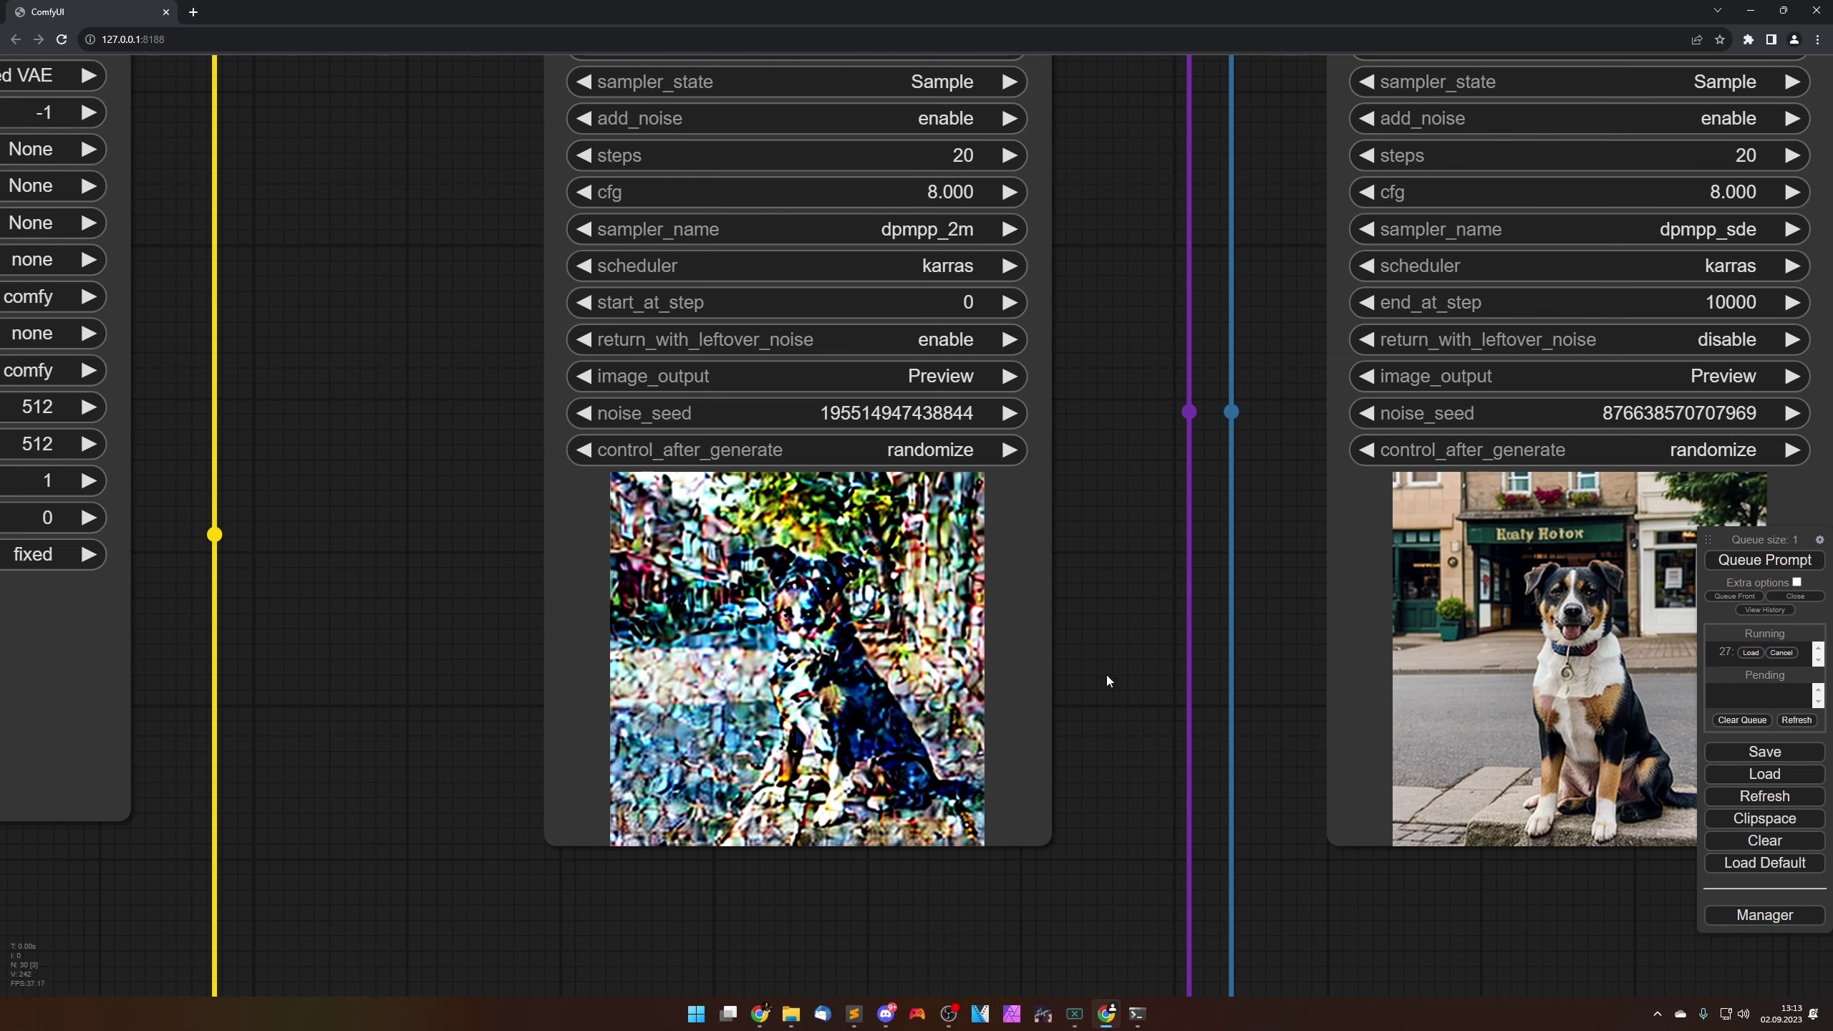
pyautogui.scroll(4, 1106, 675)
pyautogui.moveTo(1168, 587); pyautogui.dragTo(1418, 533)
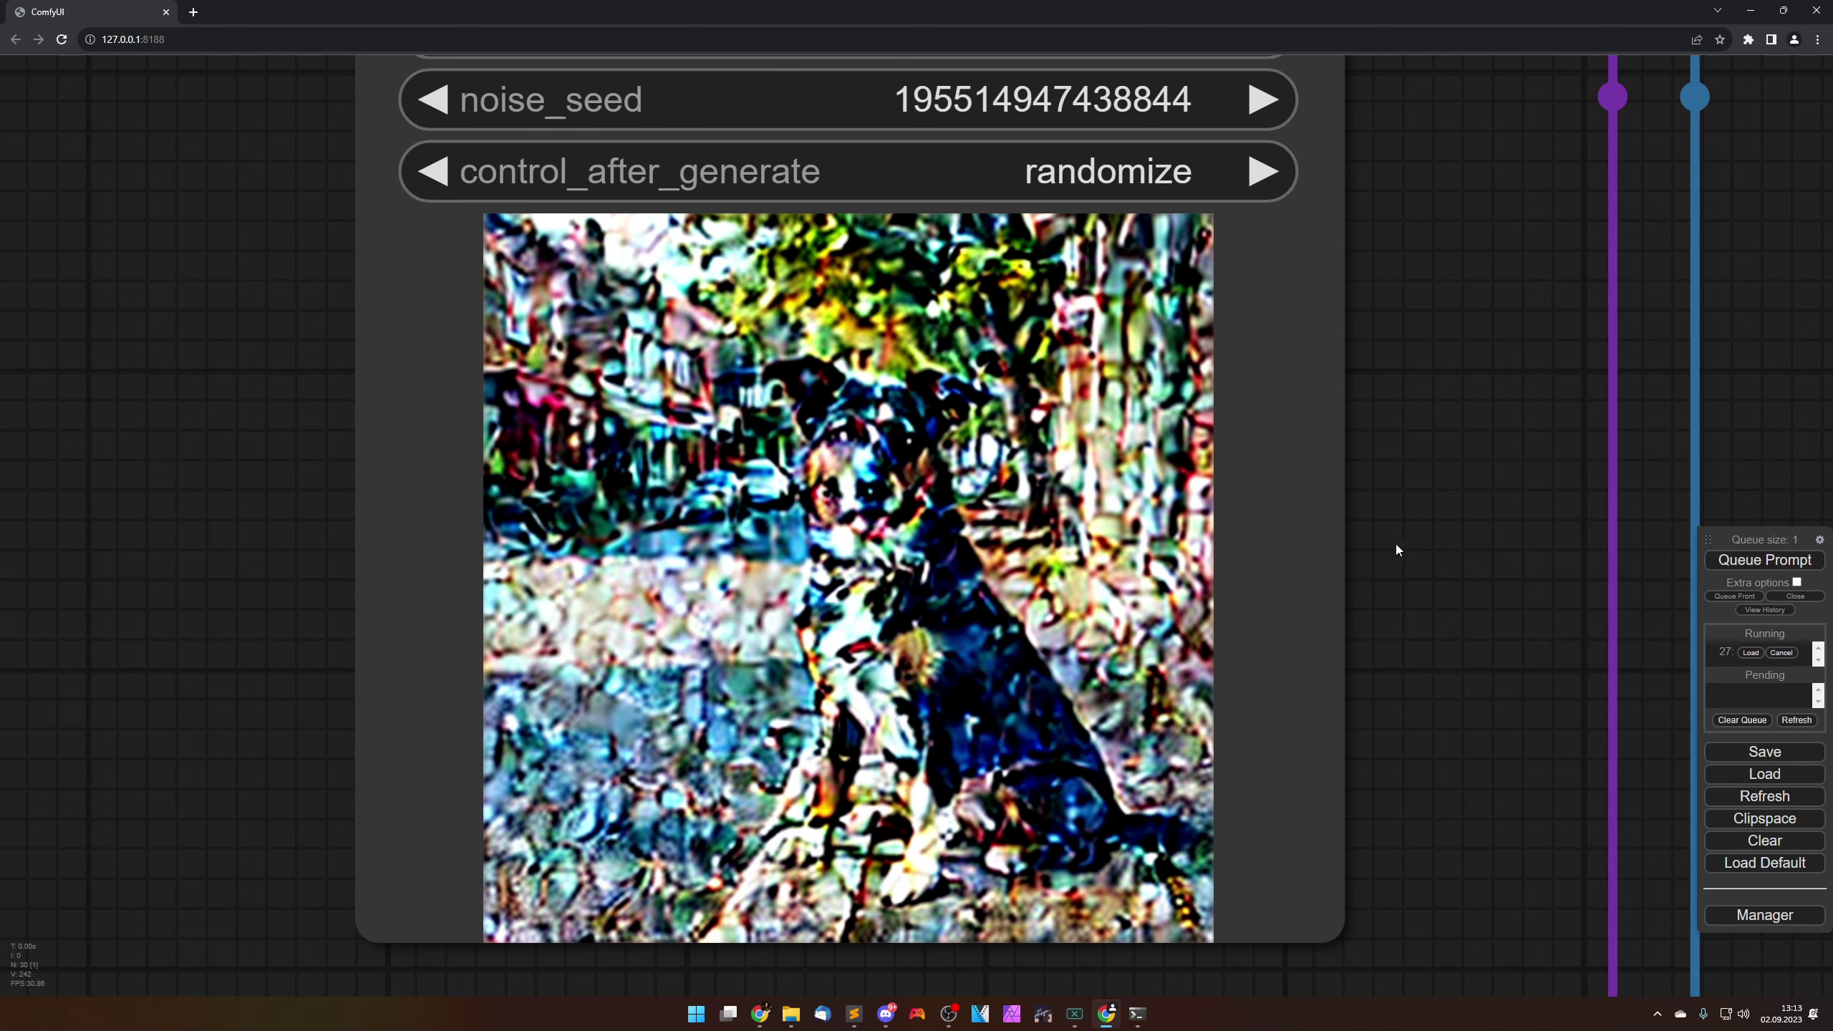
pyautogui.scroll(-5, 1407, 578)
pyautogui.moveTo(773, 628); pyautogui.dragTo(638, 614)
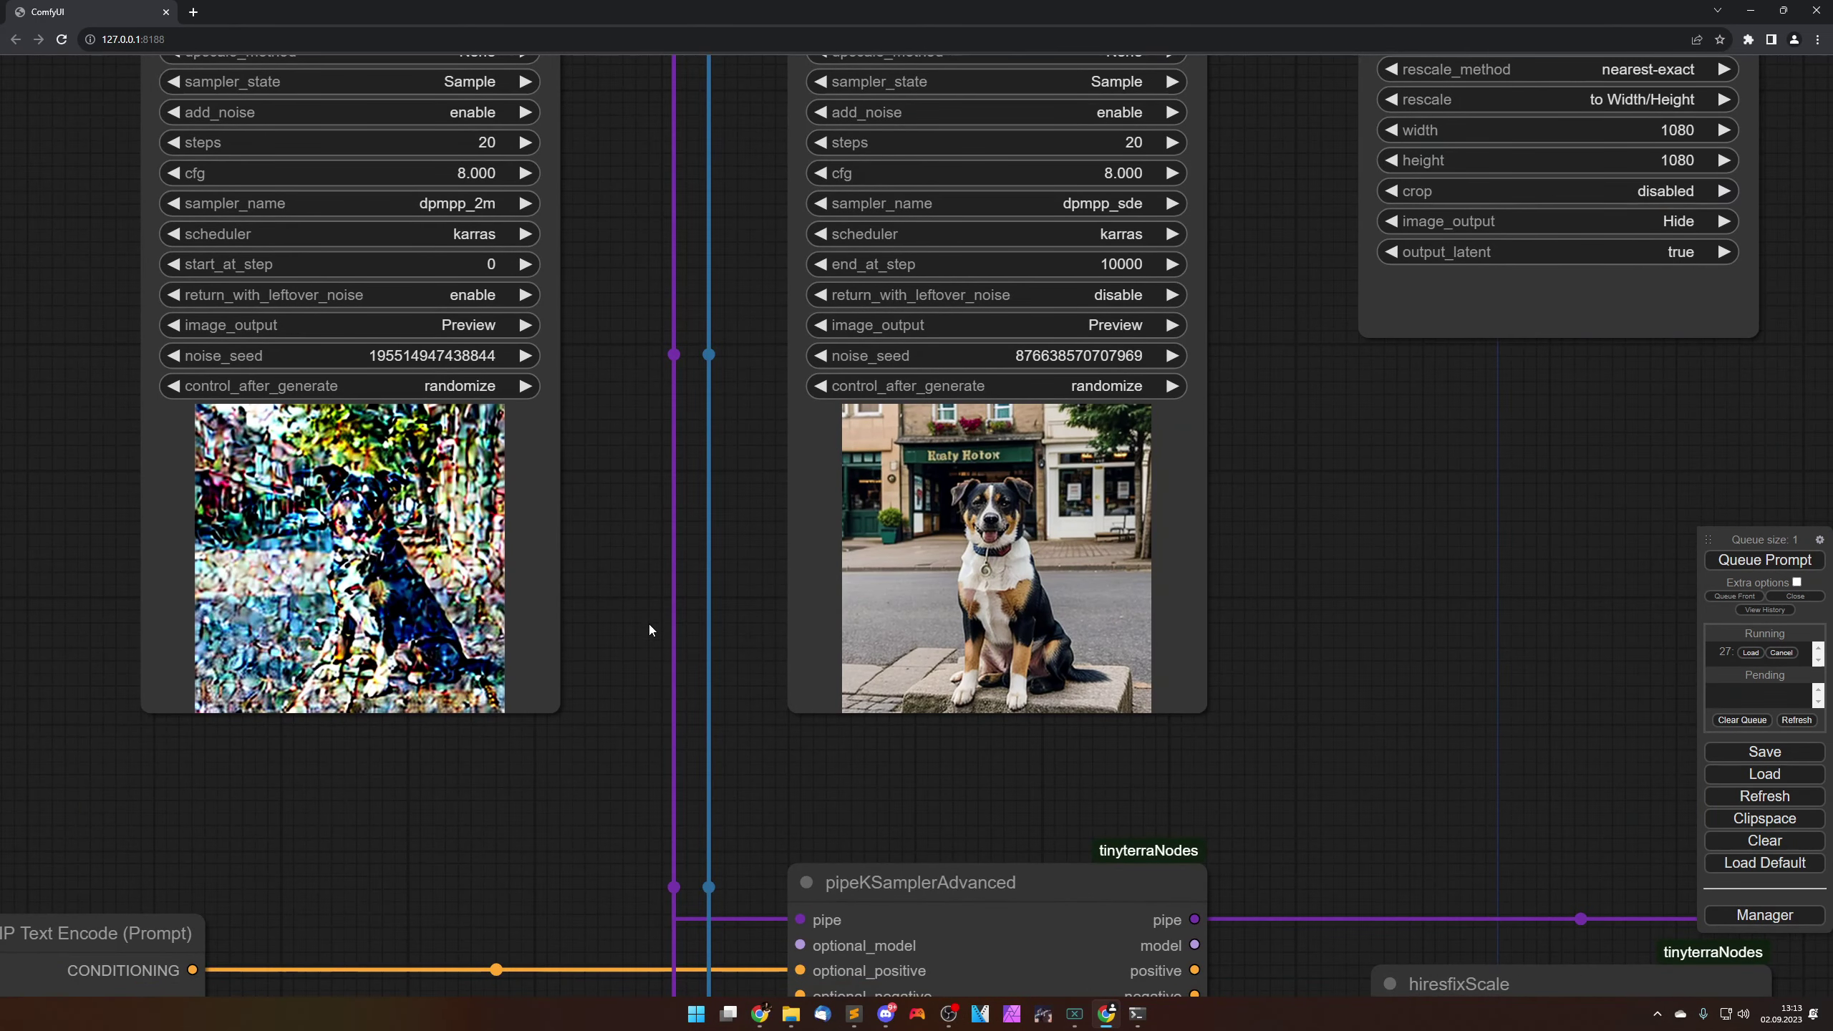
pyautogui.scroll(-6, 1292, 589)
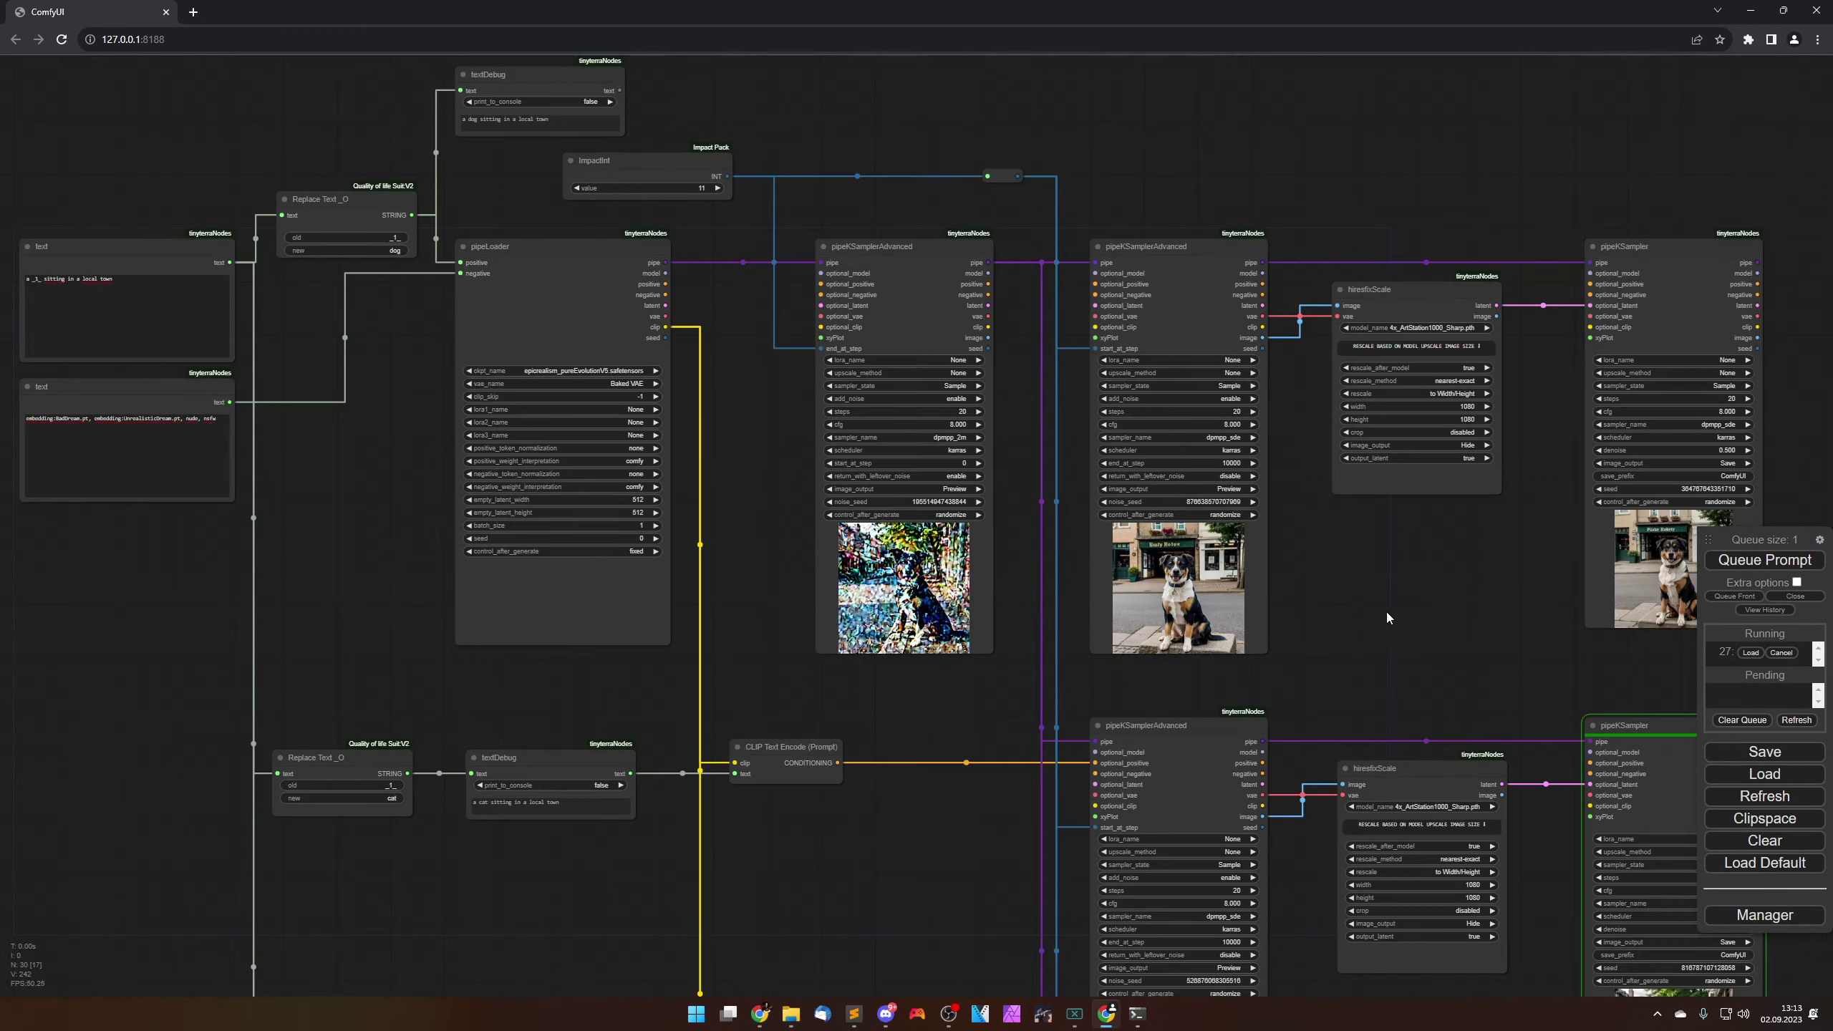
pyautogui.moveTo(1386, 611); pyautogui.dragTo(911, 427)
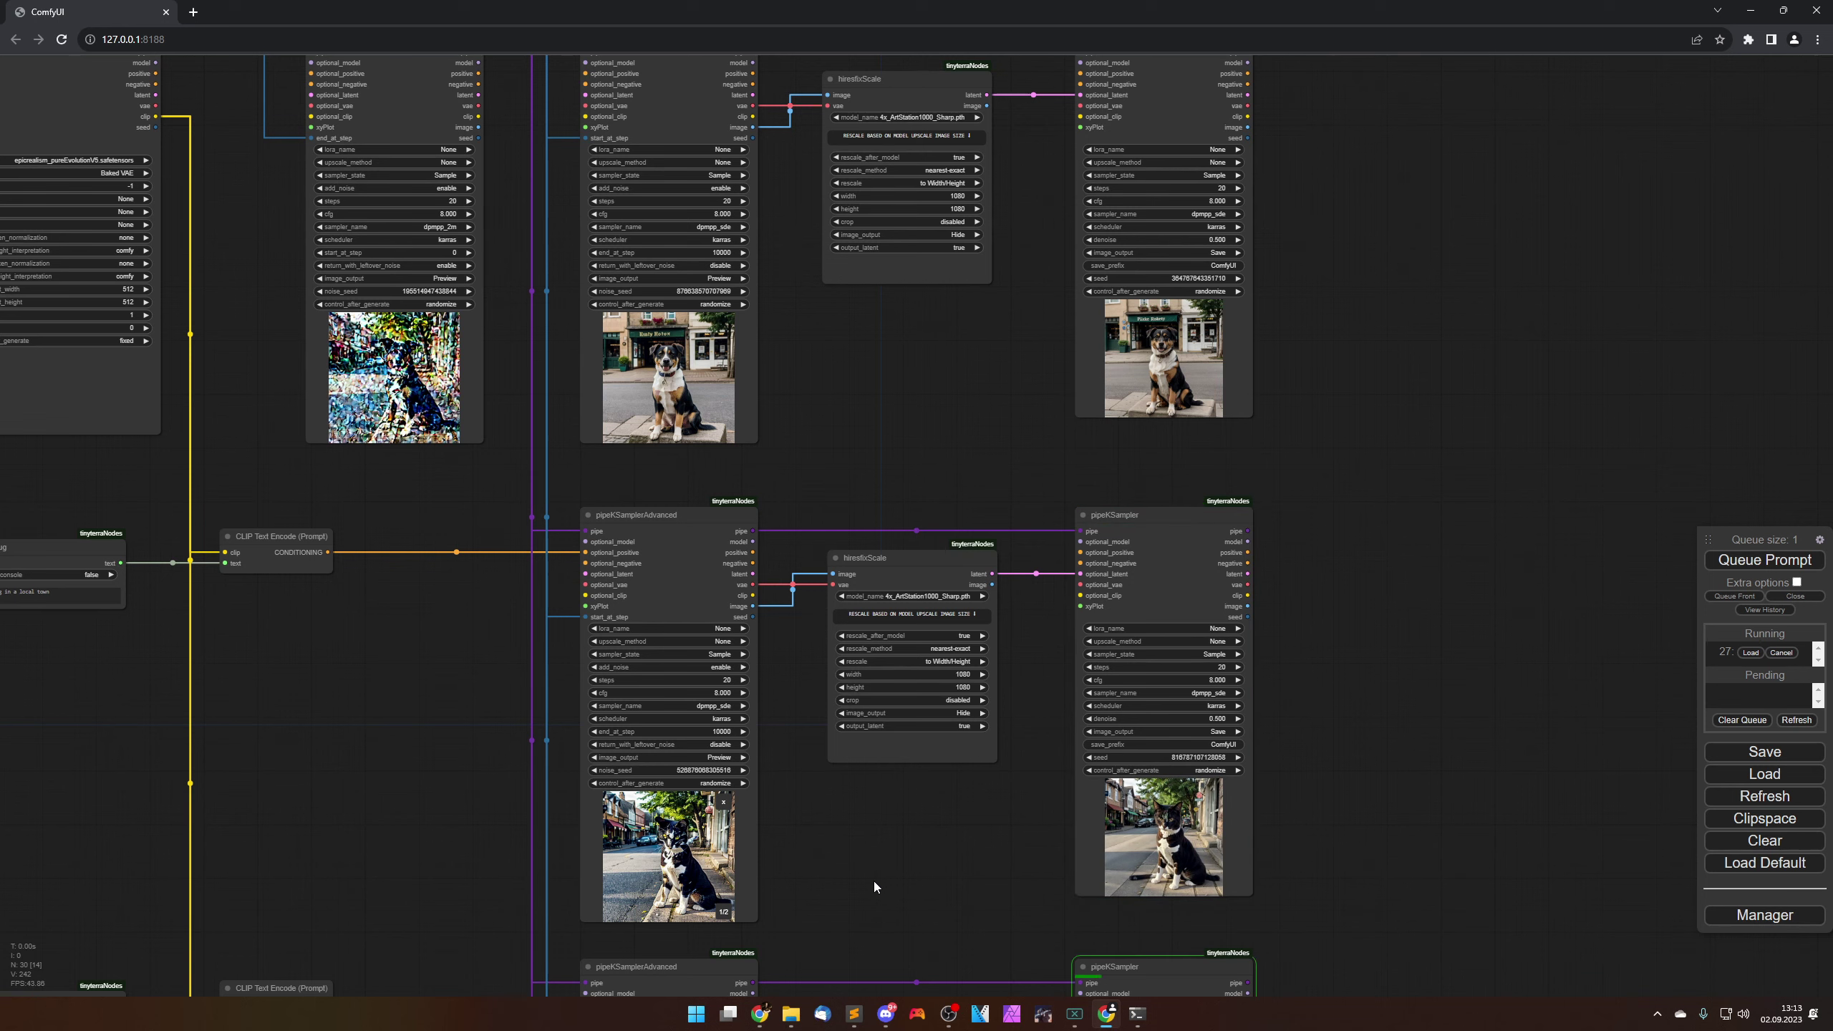
# Step: Examine the second row's hires-fixed cat image closely in its pipeKSampler preview
pyautogui.moveTo(405, 442); pyautogui.dragTo(662, 630)
pyautogui.moveTo(642, 827); pyautogui.dragTo(514, 663)
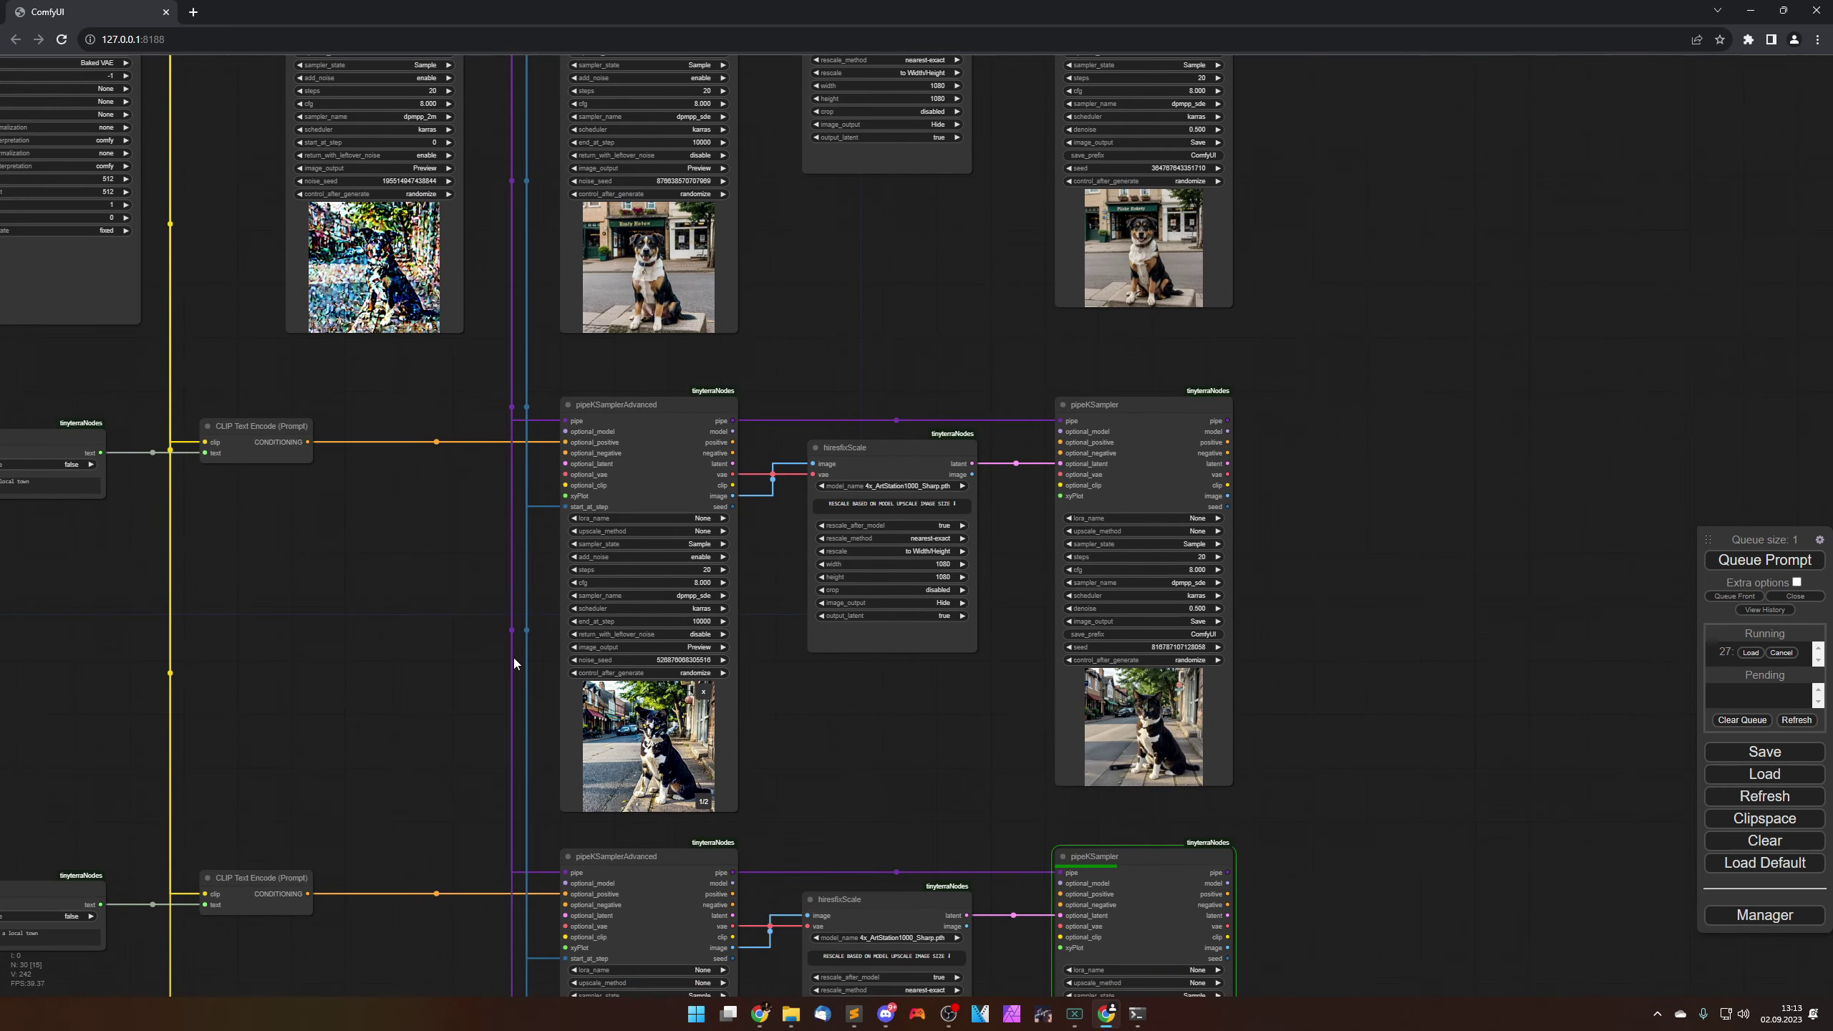
pyautogui.scroll(15, 1299, 744)
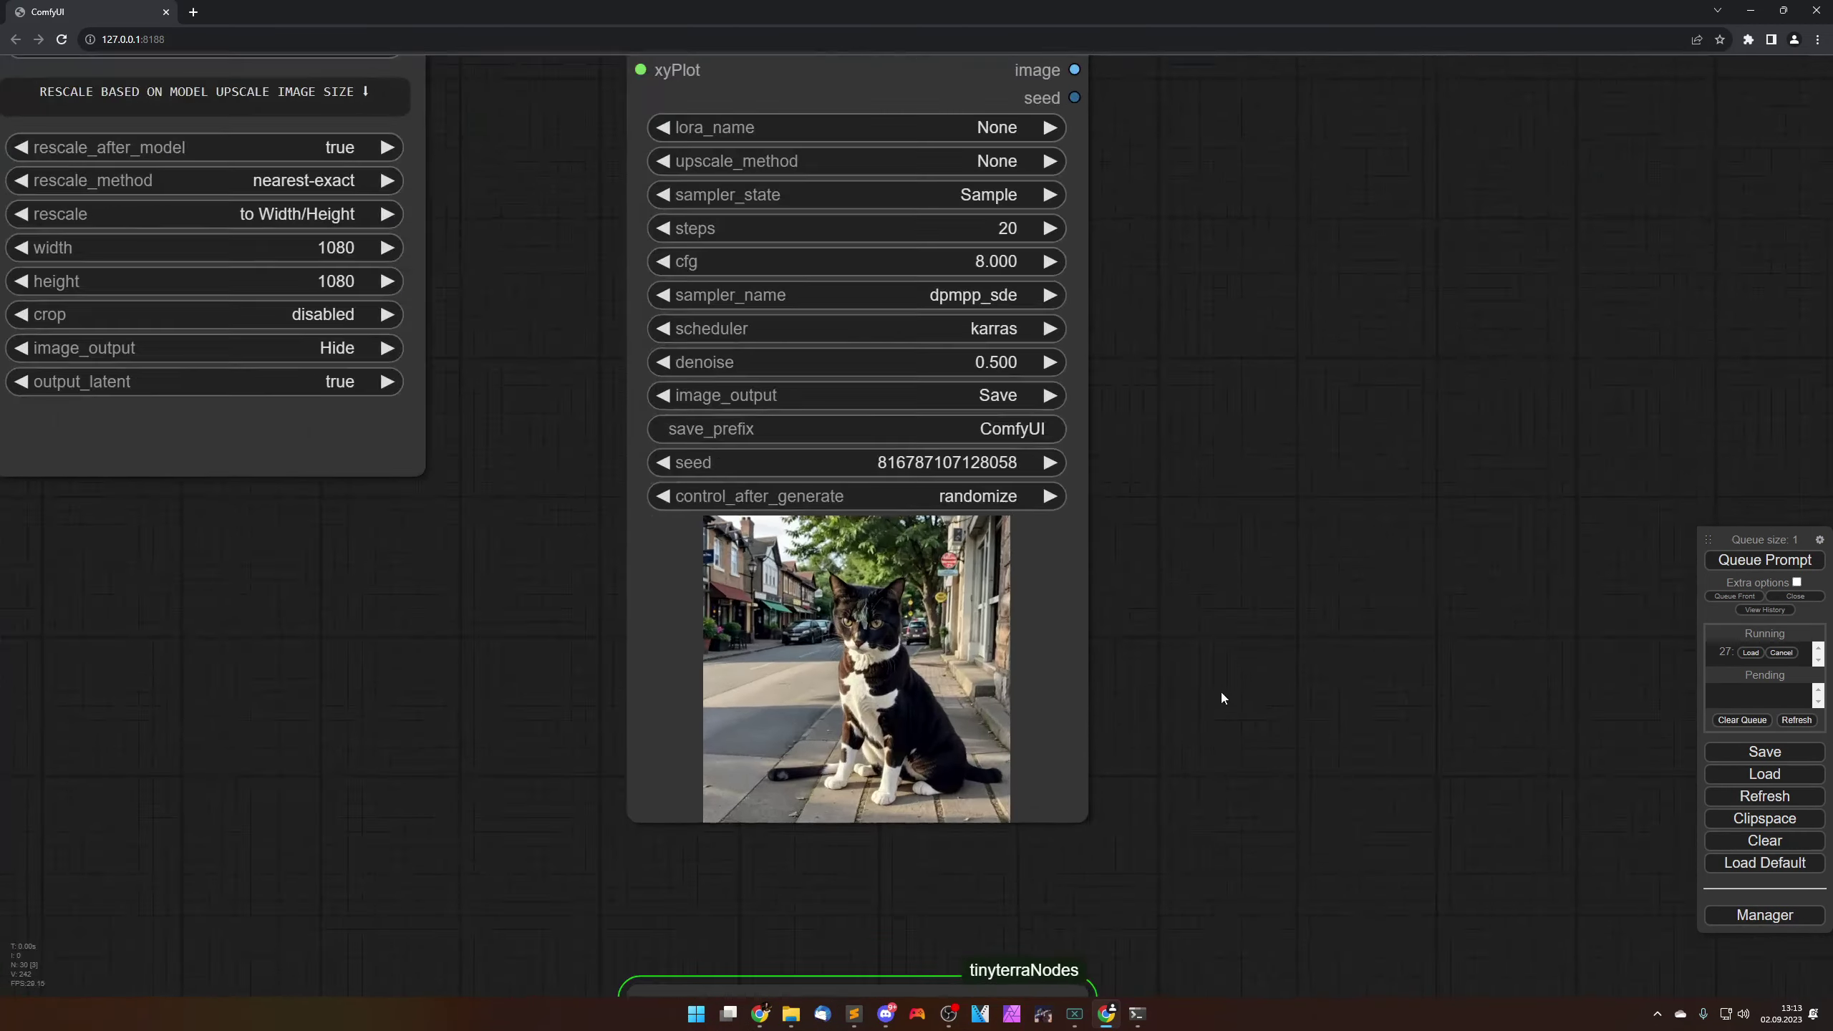
pyautogui.moveTo(1136, 573); pyautogui.dragTo(1532, 481)
pyautogui.scroll(2, 1444, 483)
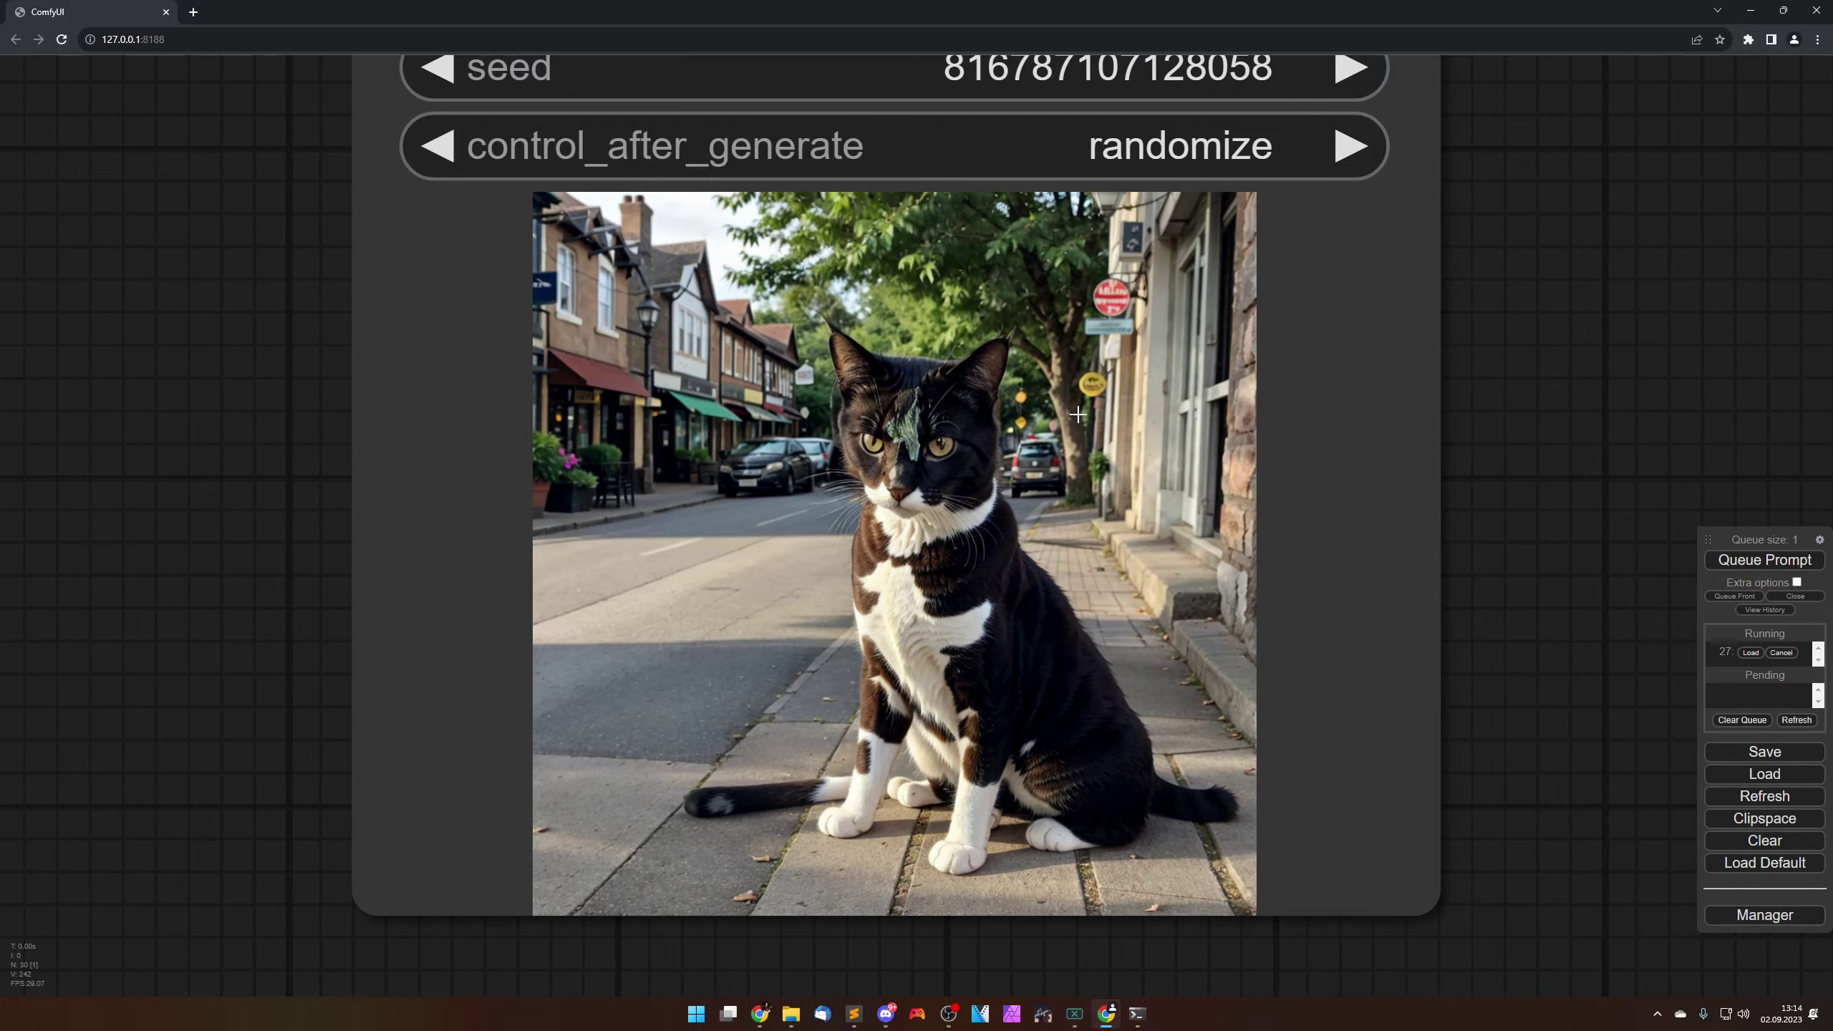
# Step: Examine the third row's hires-fixed turtle image closely in its pipeKSampler preview
pyautogui.scroll(-14, 1585, 568)
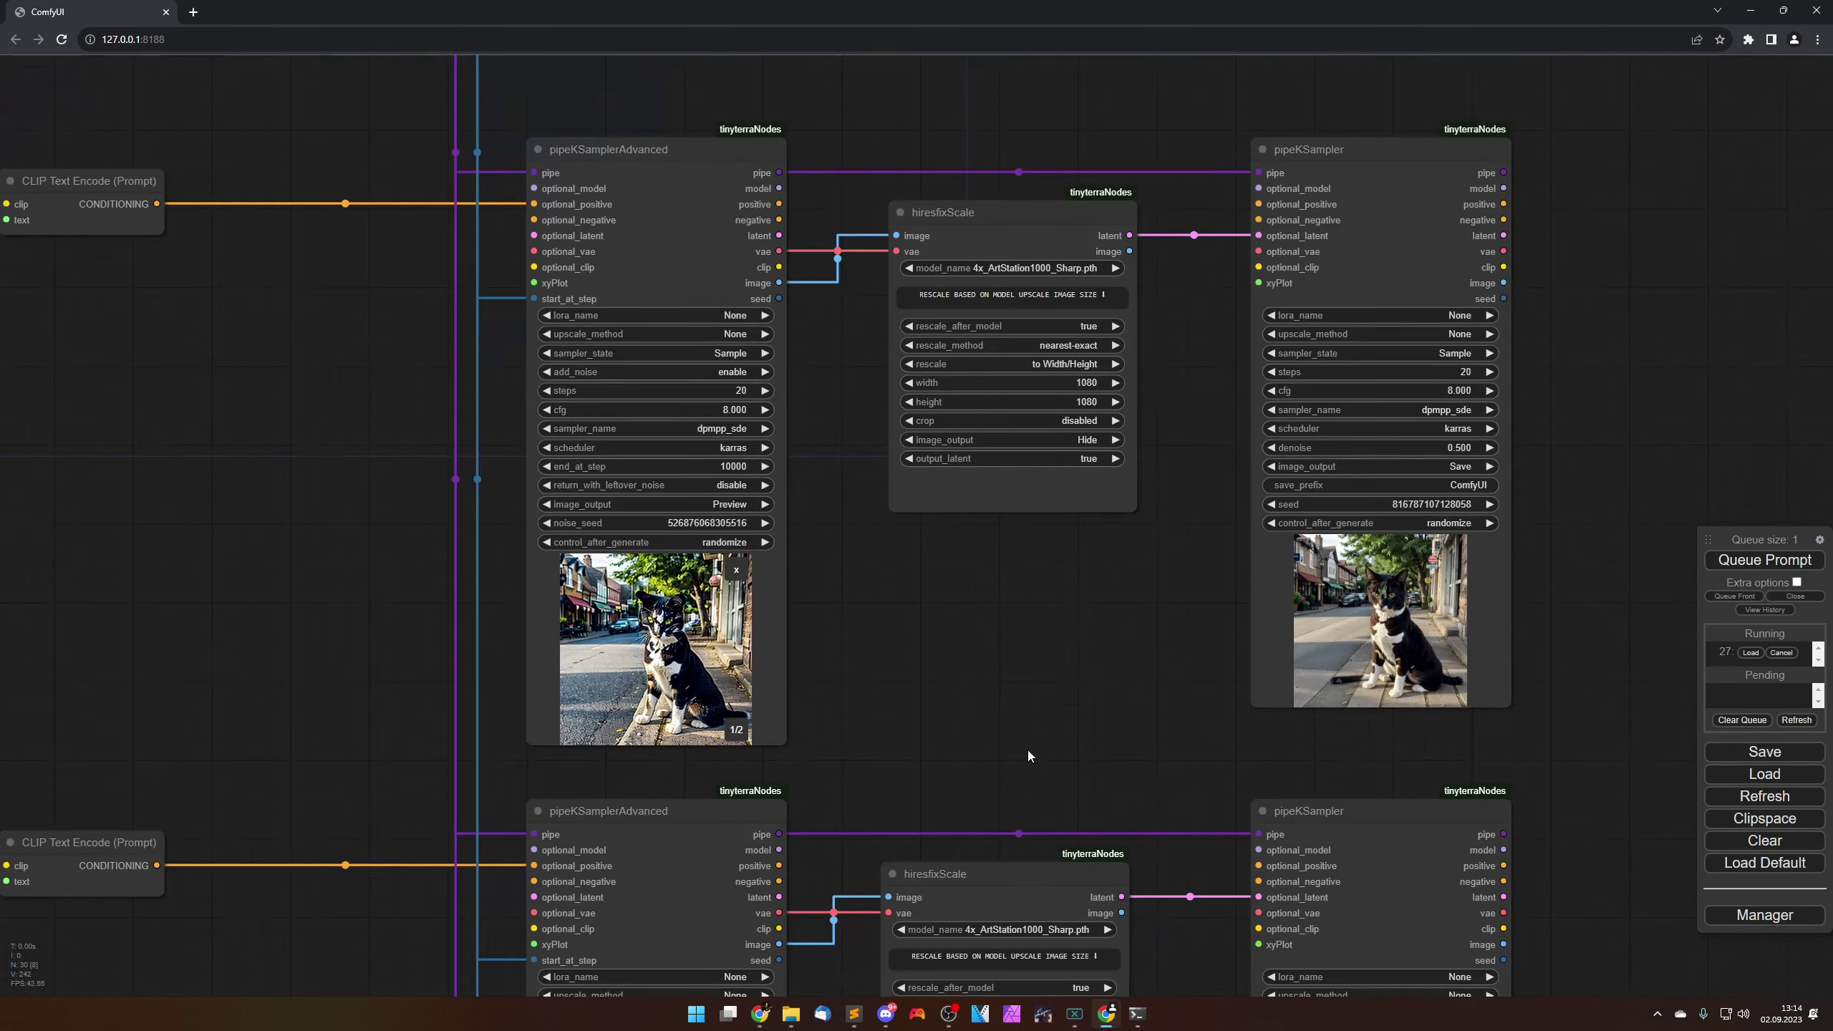
pyautogui.moveTo(1028, 751); pyautogui.dragTo(931, 310)
pyautogui.moveTo(1002, 790); pyautogui.dragTo(604, 551)
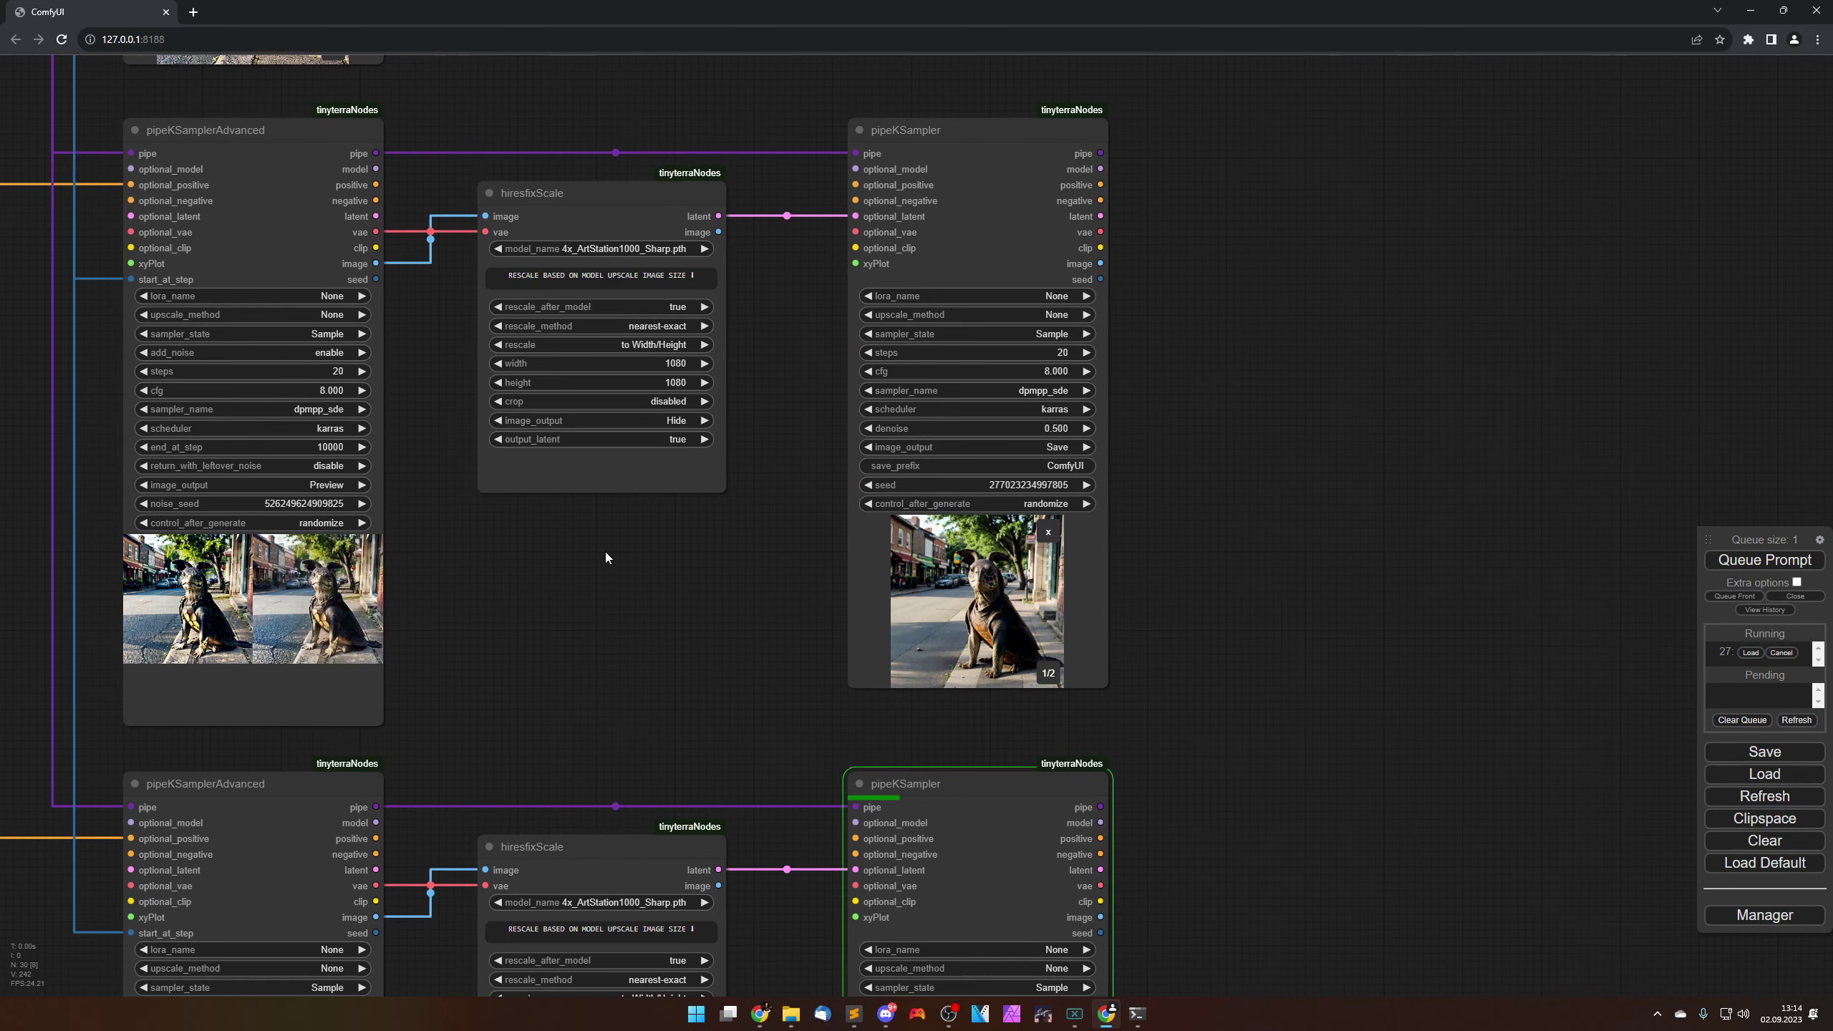
pyautogui.scroll(2, 604, 571)
pyautogui.scroll(3, 604, 589)
pyautogui.scroll(2, 799, 562)
pyautogui.moveTo(799, 561); pyautogui.dragTo(270, 601)
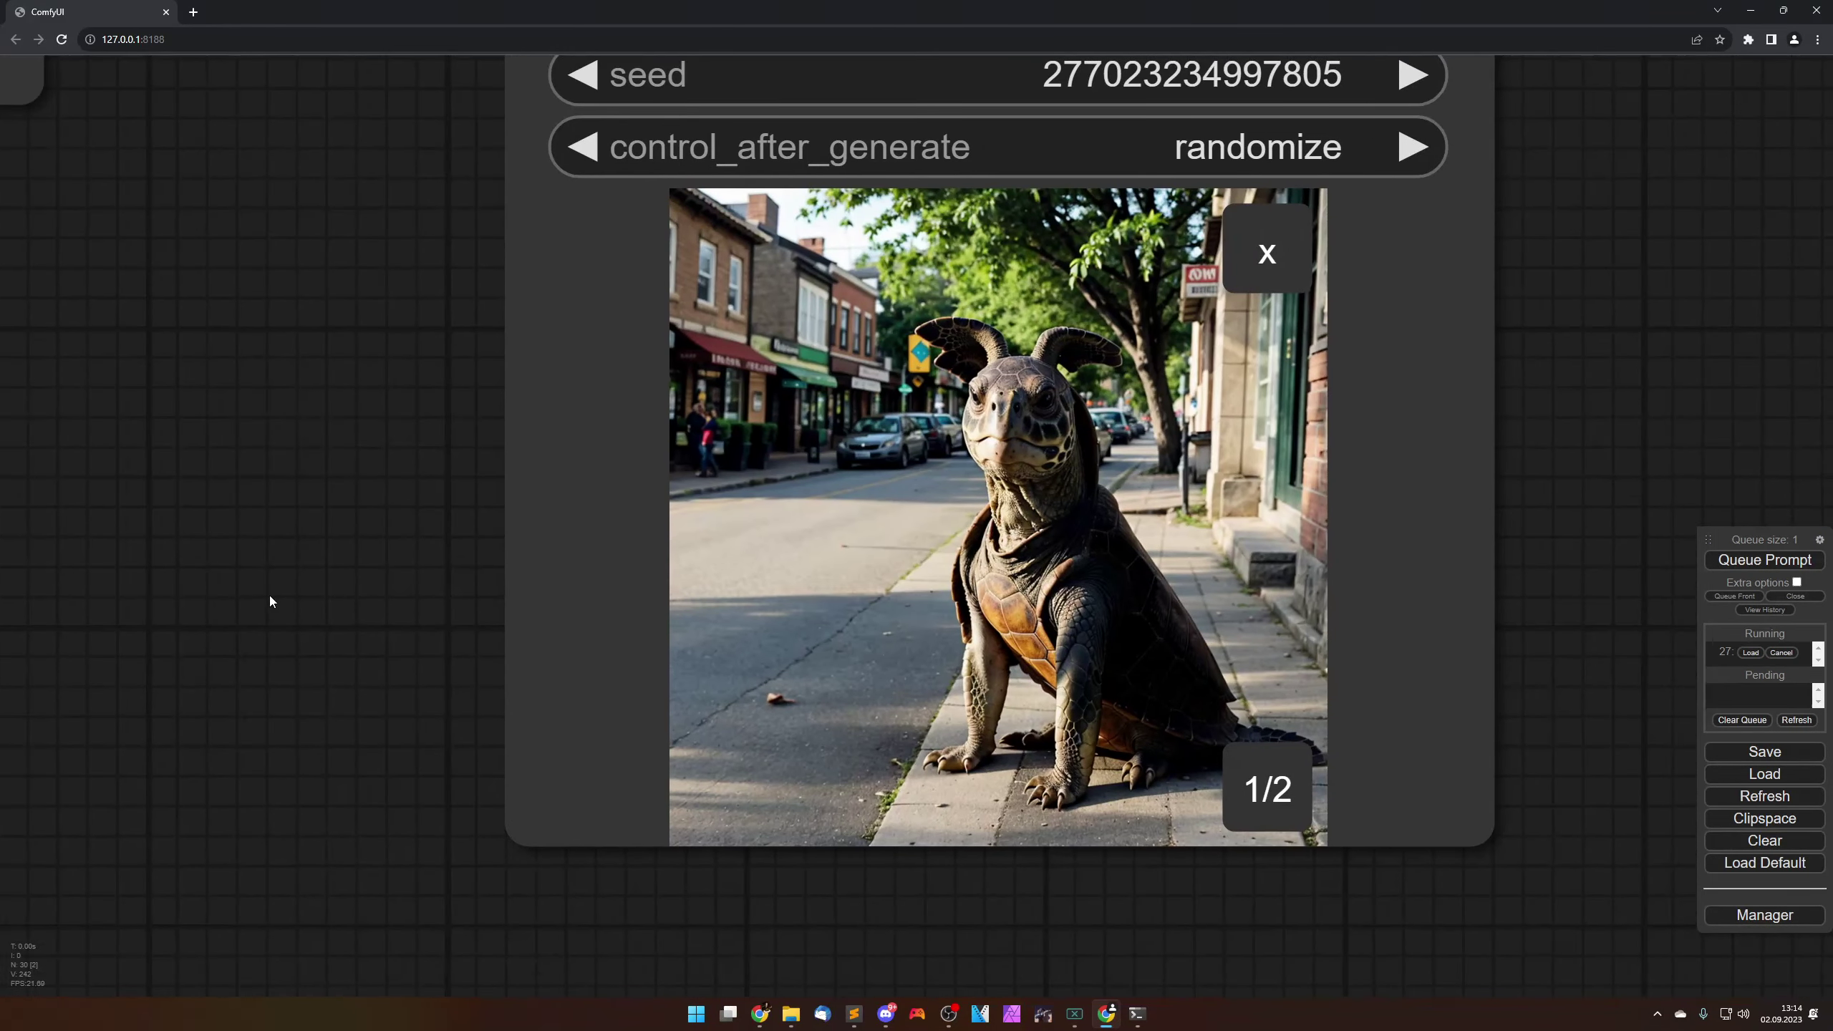
pyautogui.scroll(3, 372, 556)
pyautogui.moveTo(373, 556); pyautogui.dragTo(106, 588)
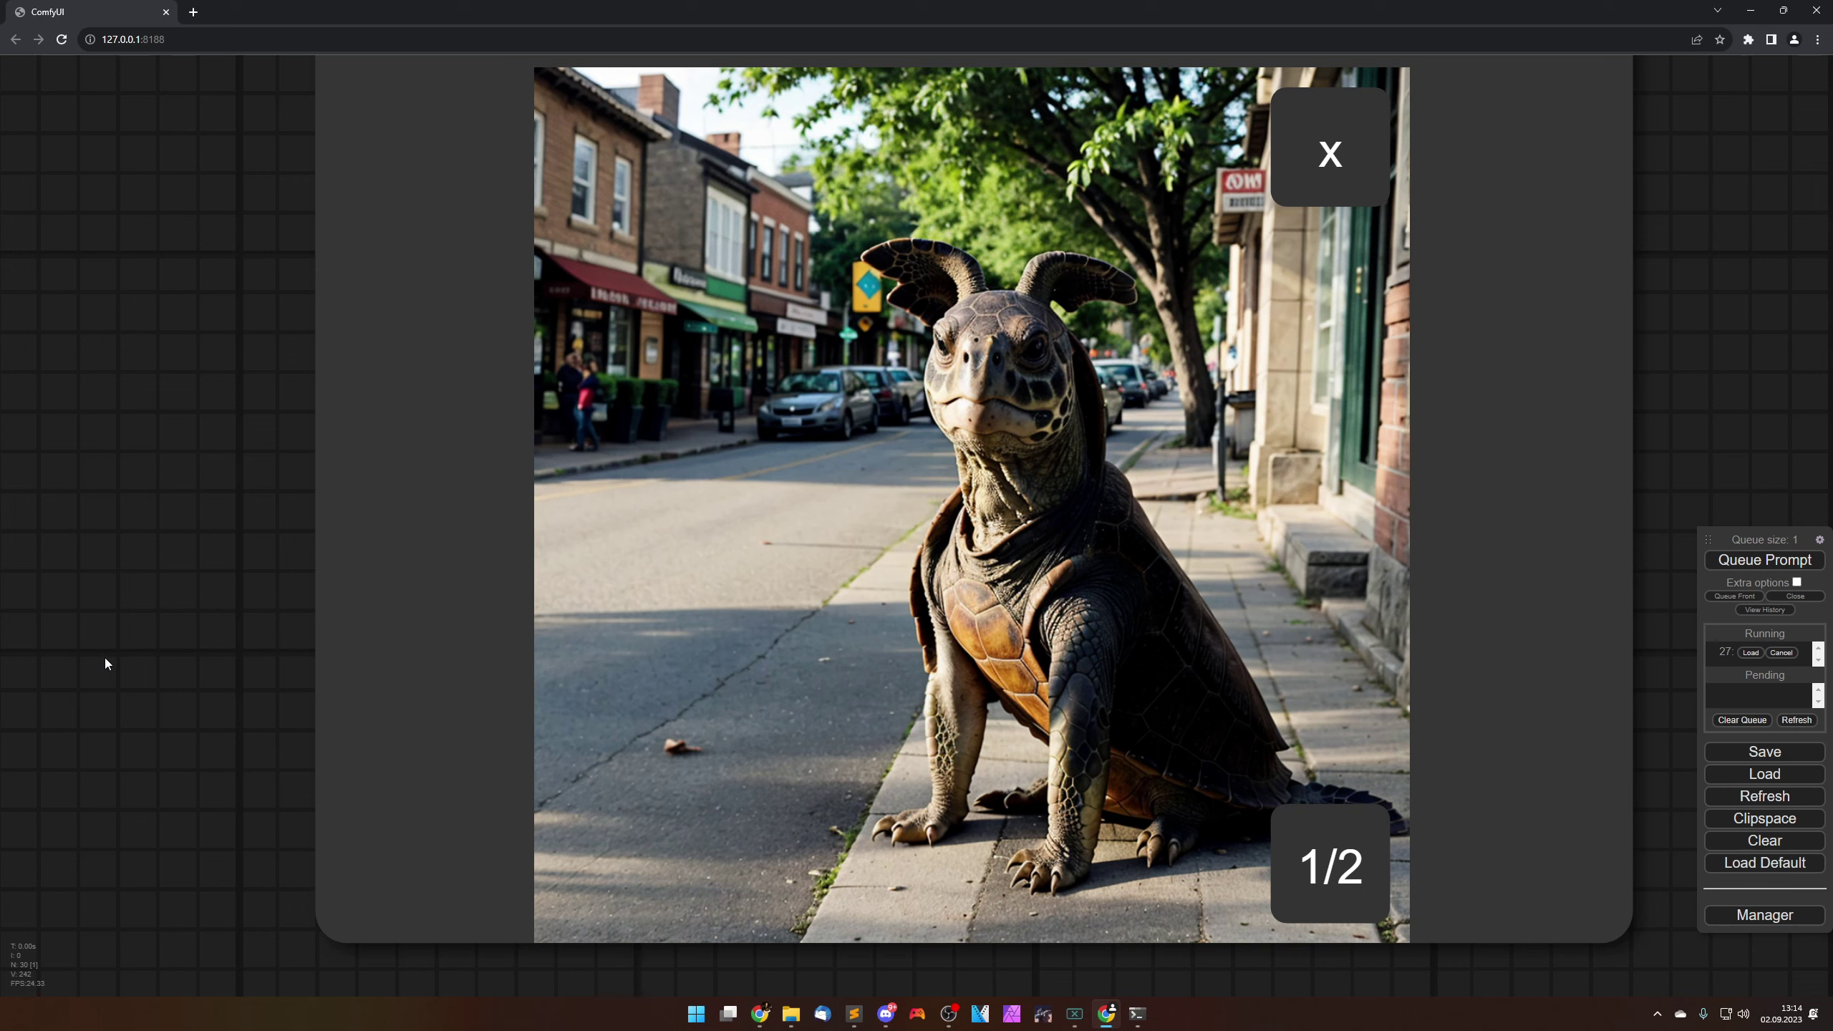
pyautogui.moveTo(108, 647); pyautogui.dragTo(111, 703)
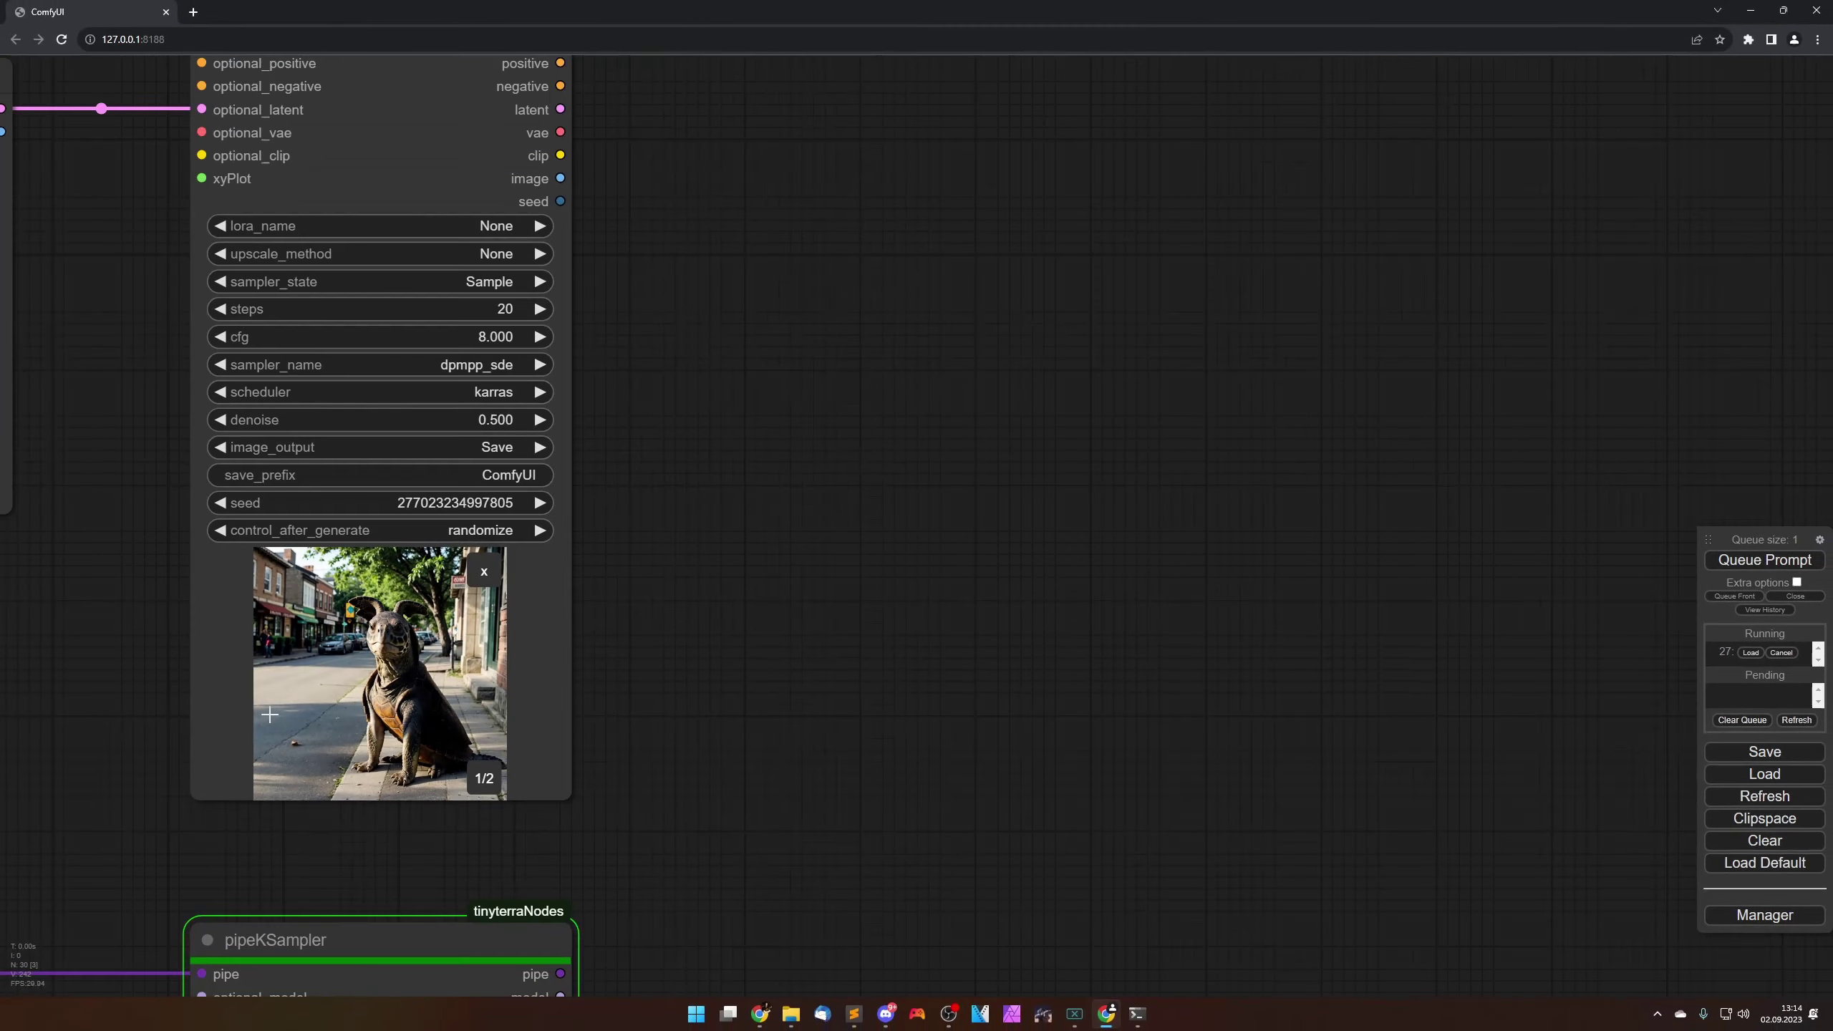
# Step: Examine the fourth row's hires-fixed parrot image, checking its pose and background in the pipeKSampler preview
pyautogui.moveTo(787, 656); pyautogui.dragTo(1179, 498)
pyautogui.scroll(-10, 1124, 640)
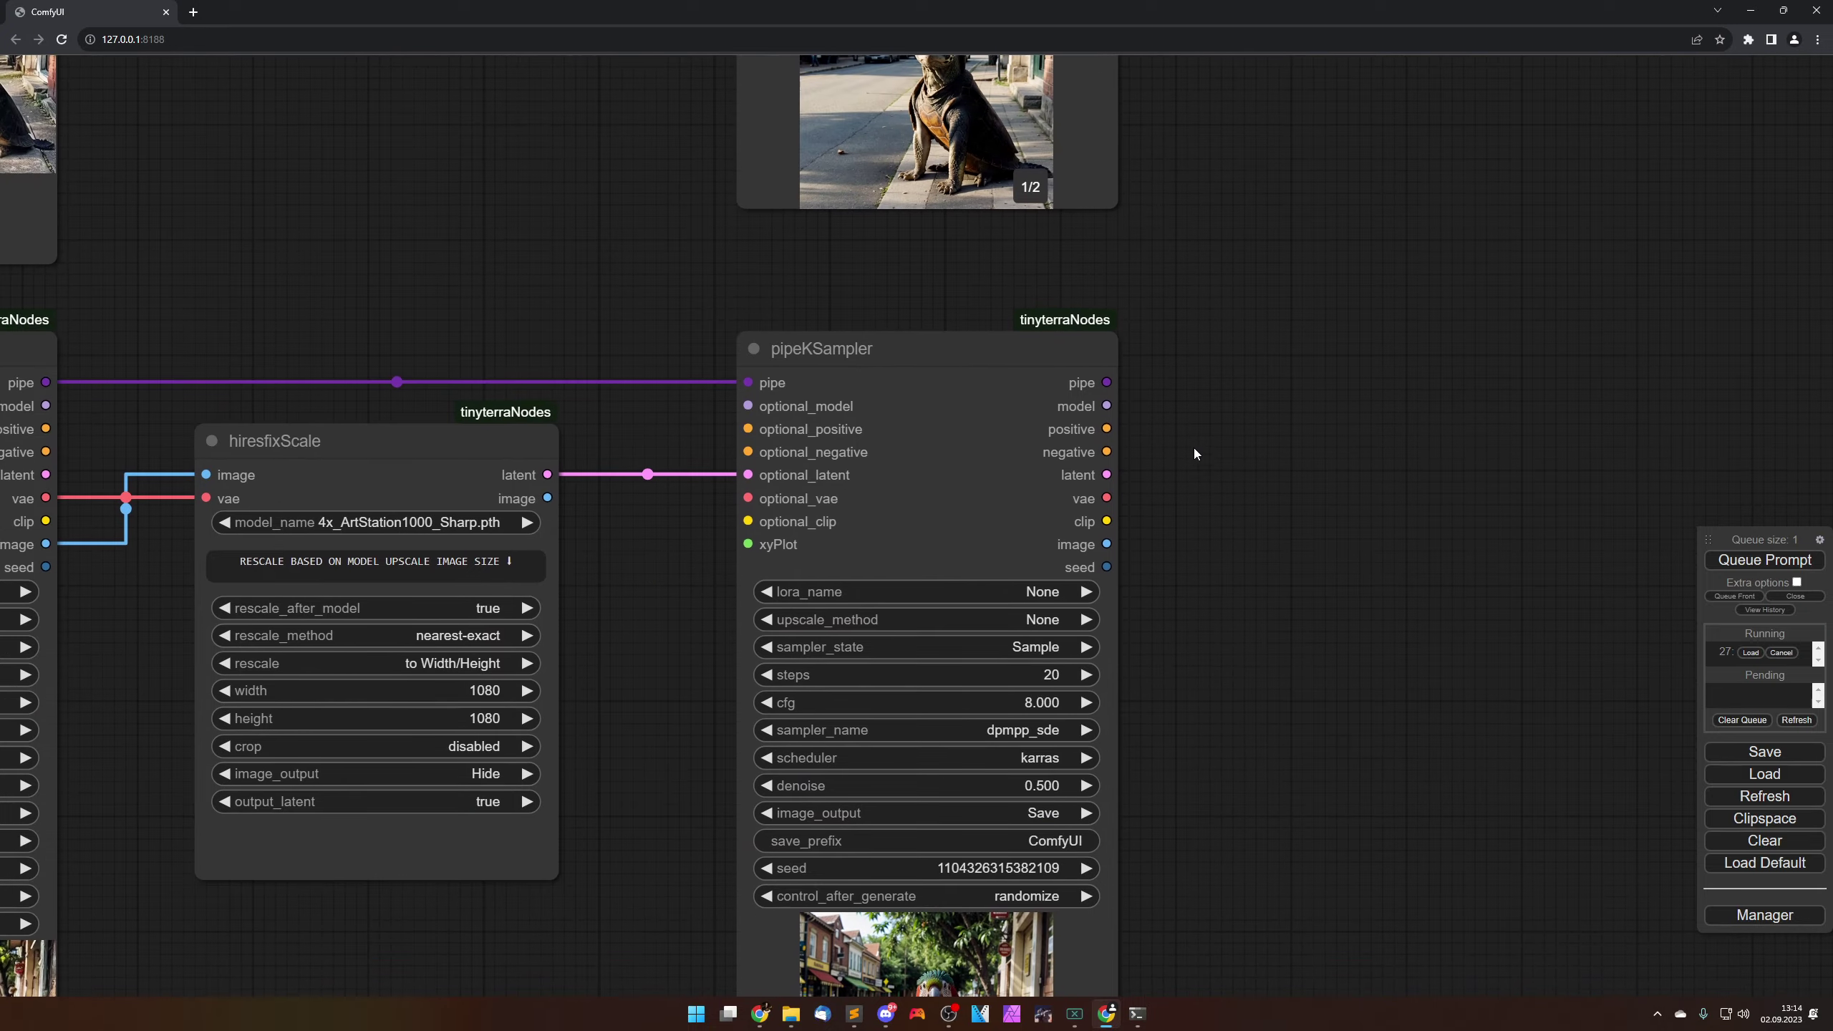
pyautogui.scroll(6, 1167, 610)
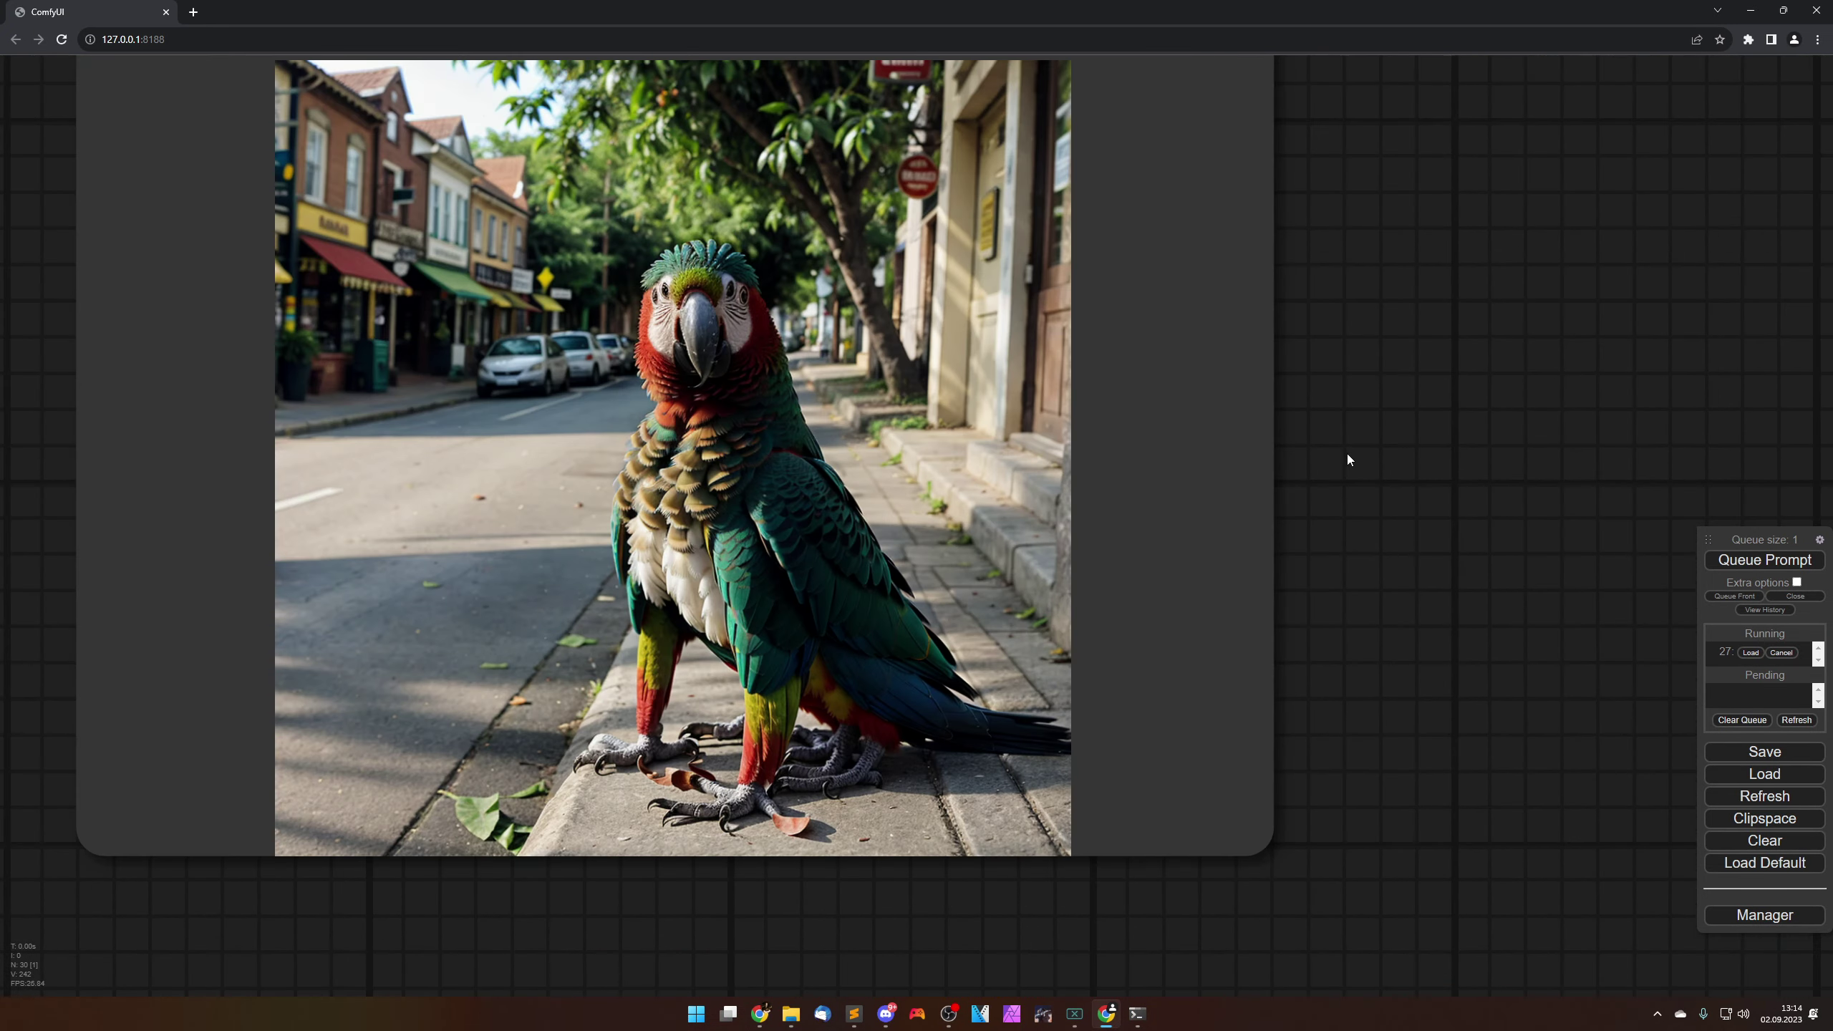
pyautogui.moveTo(1346, 453); pyautogui.dragTo(1572, 500)
pyautogui.scroll(1, 1504, 518)
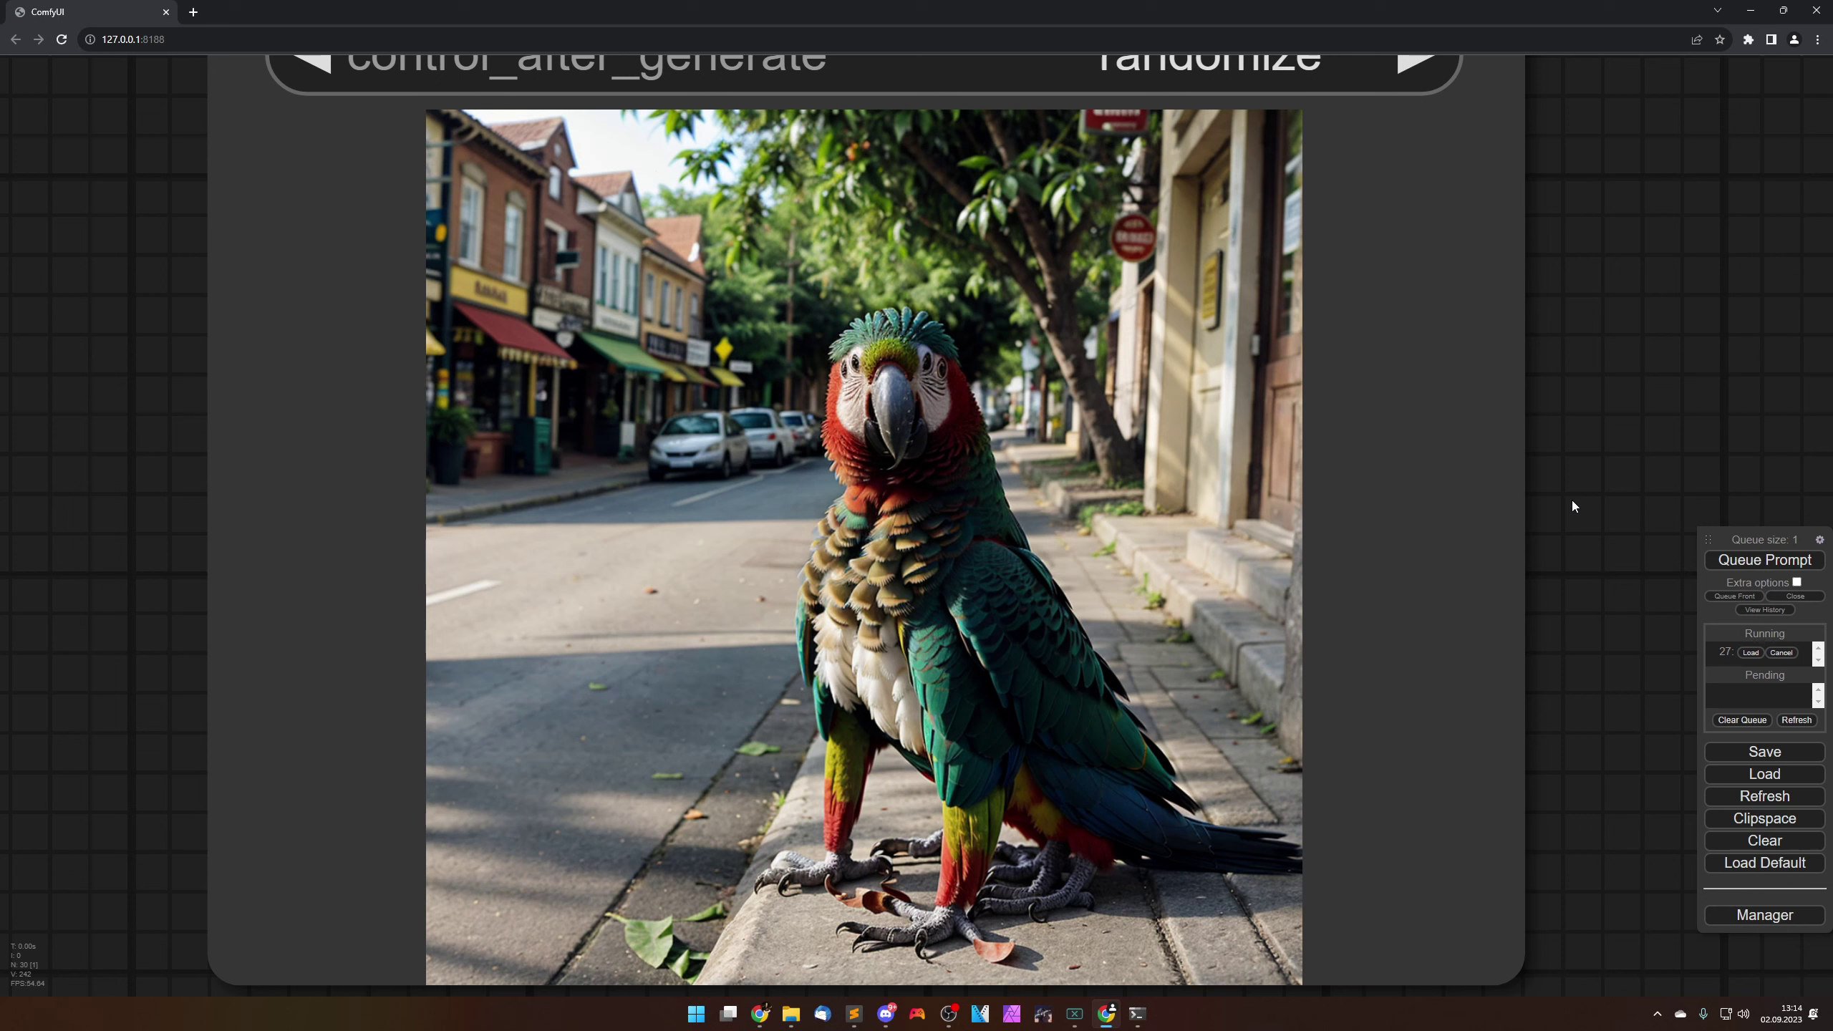
pyautogui.moveTo(1574, 482); pyautogui.dragTo(1586, 482)
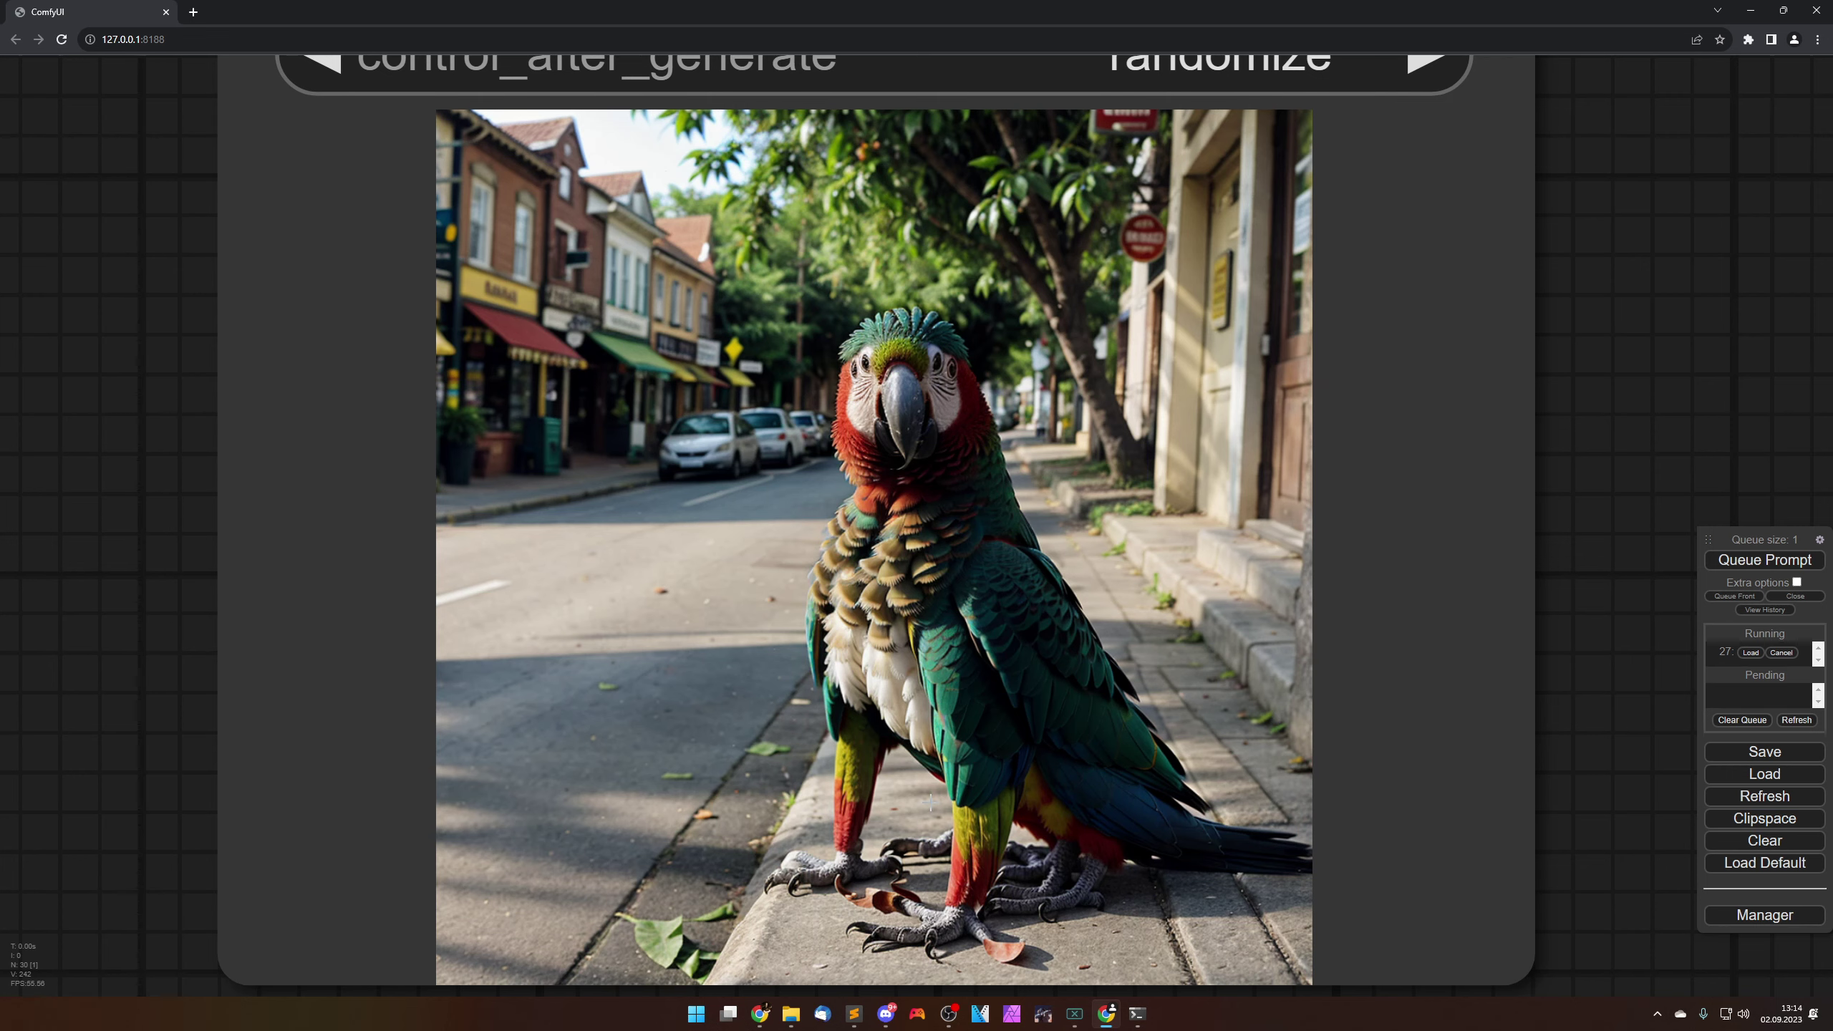
pyautogui.scroll(-10, 1661, 422)
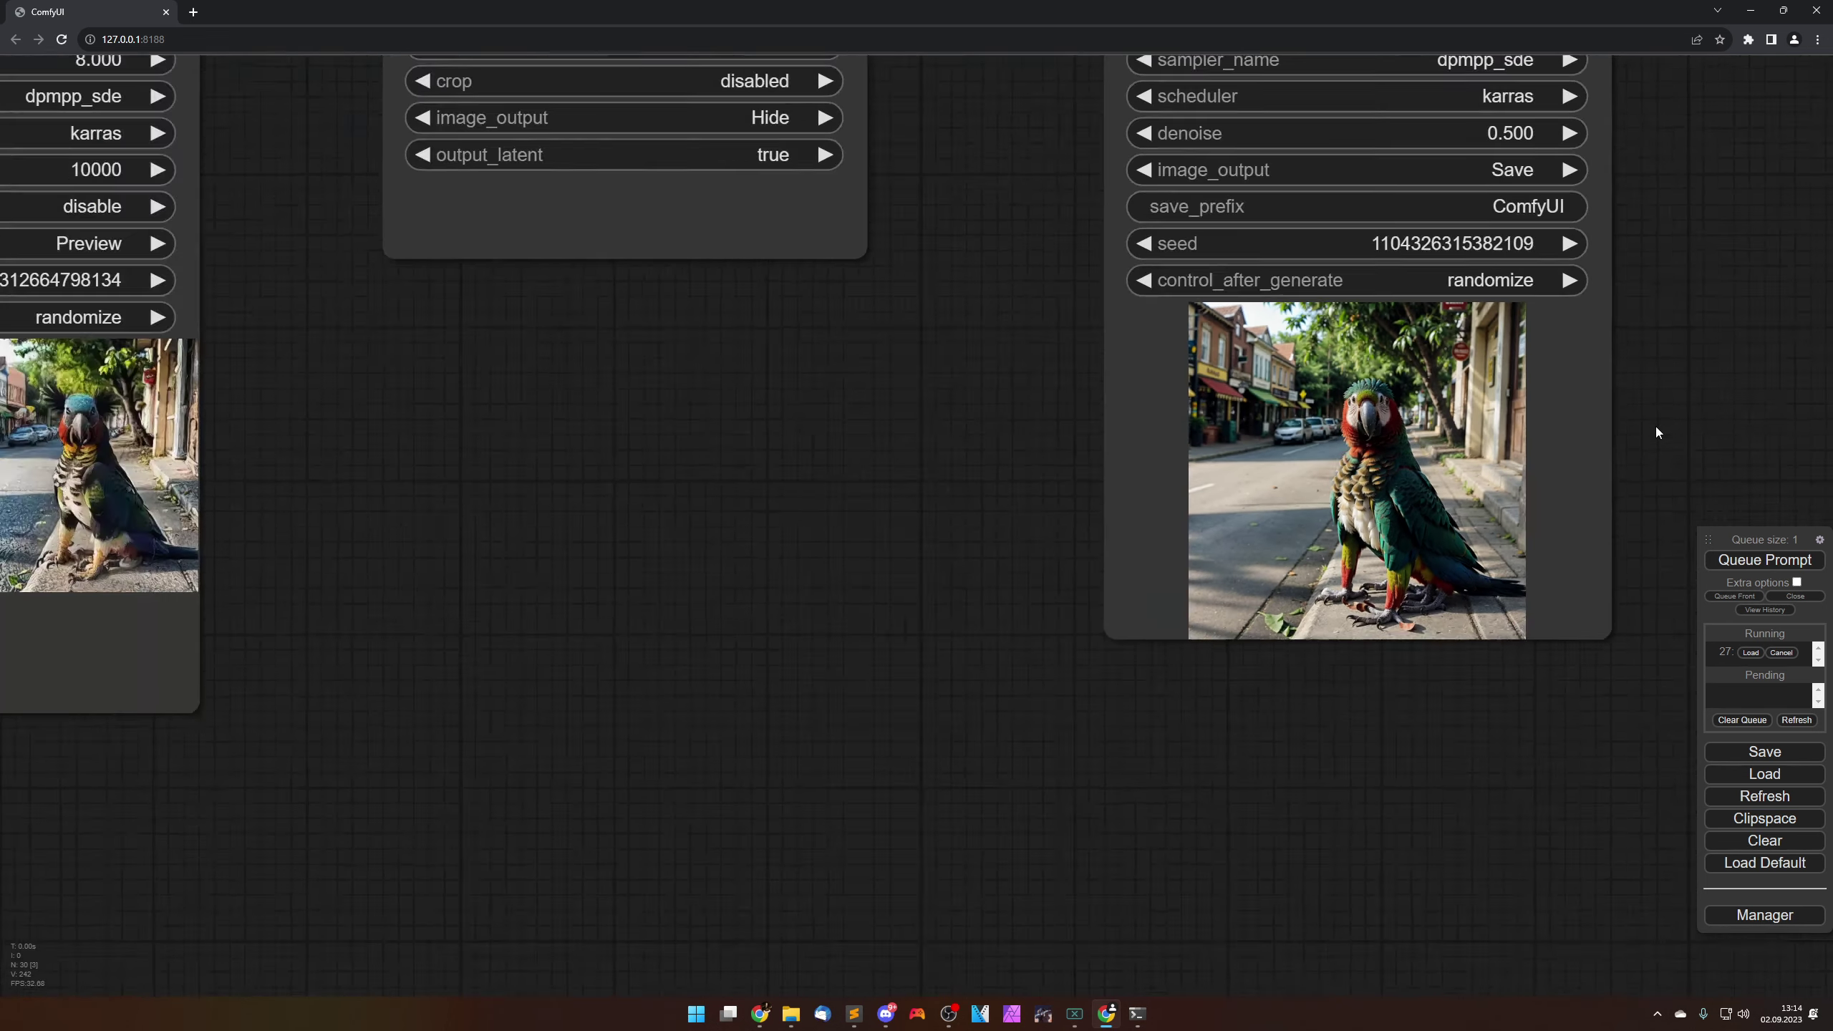
# Step: Compare the dog and cat rows' sampler previews with each other and review the ImpactInt step split feeding them
pyautogui.scroll(-3, 1659, 404)
pyautogui.moveTo(1677, 355); pyautogui.dragTo(1333, 748)
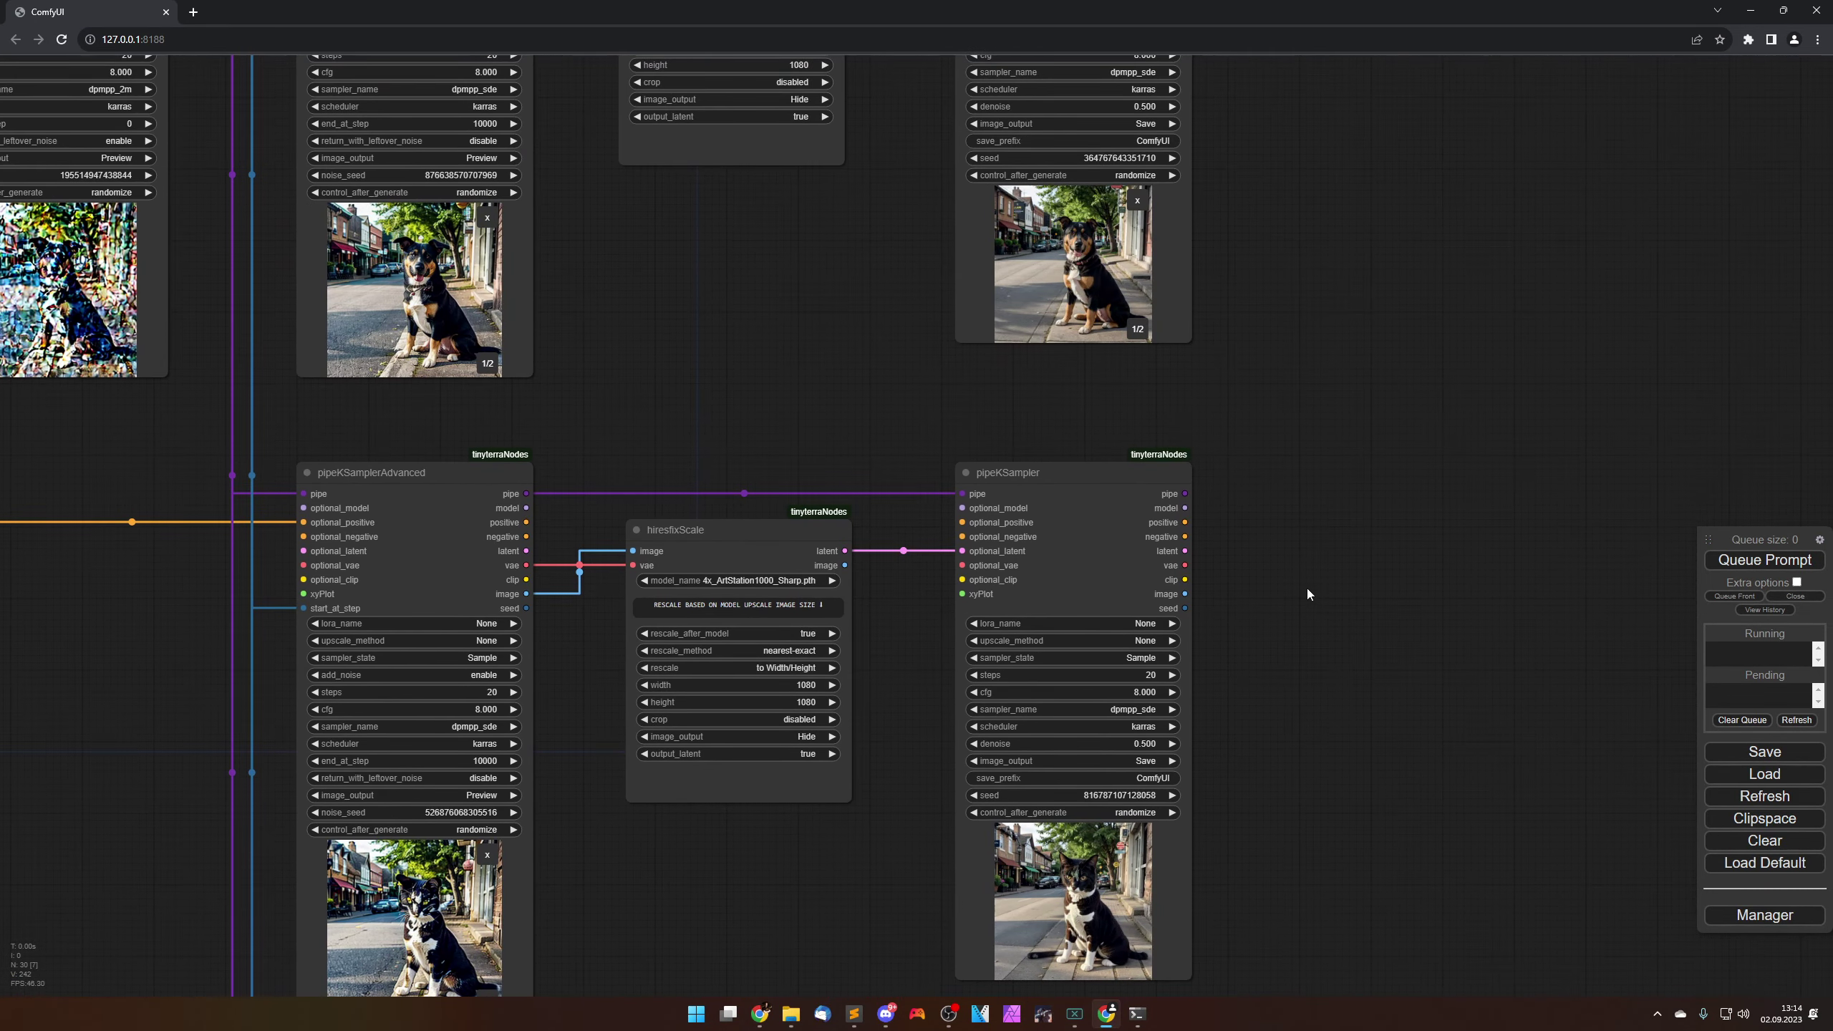
pyautogui.moveTo(1307, 594); pyautogui.dragTo(1331, 841)
pyautogui.moveTo(851, 617); pyautogui.dragTo(1071, 631)
pyautogui.moveTo(426, 711); pyautogui.dragTo(753, 728)
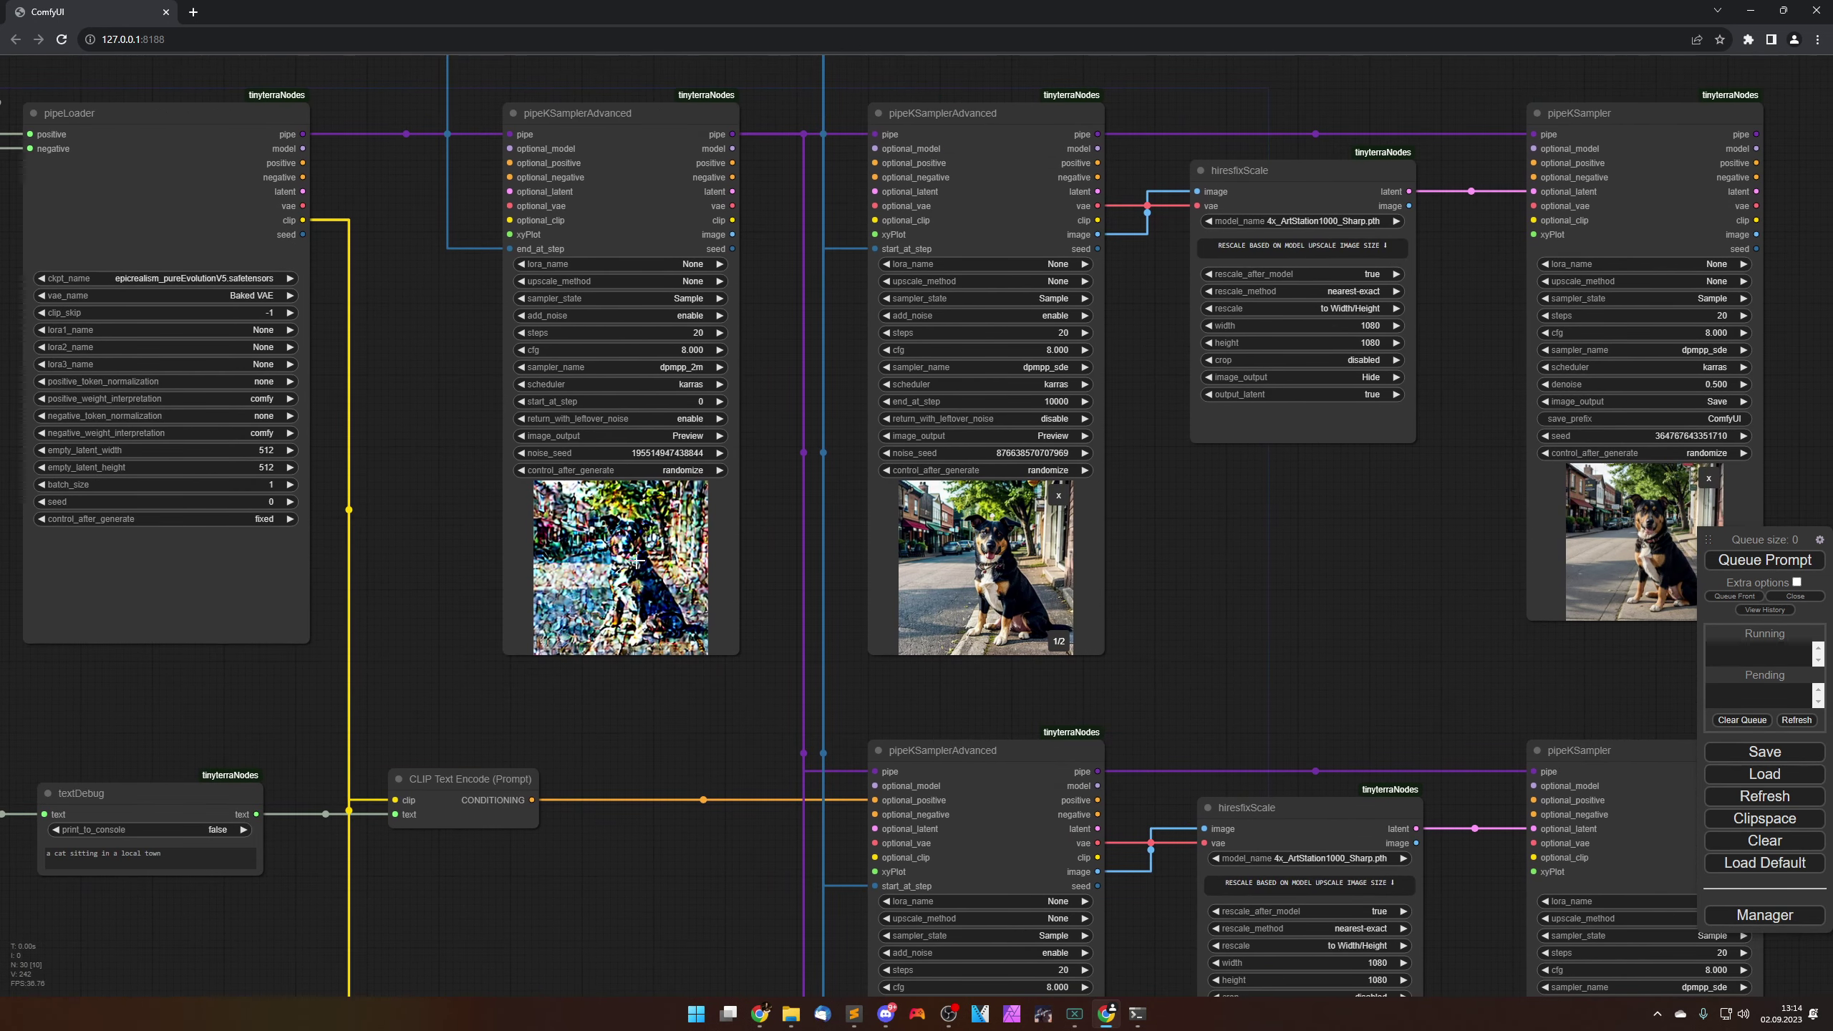
pyautogui.moveTo(388, 197); pyautogui.dragTo(431, 393)
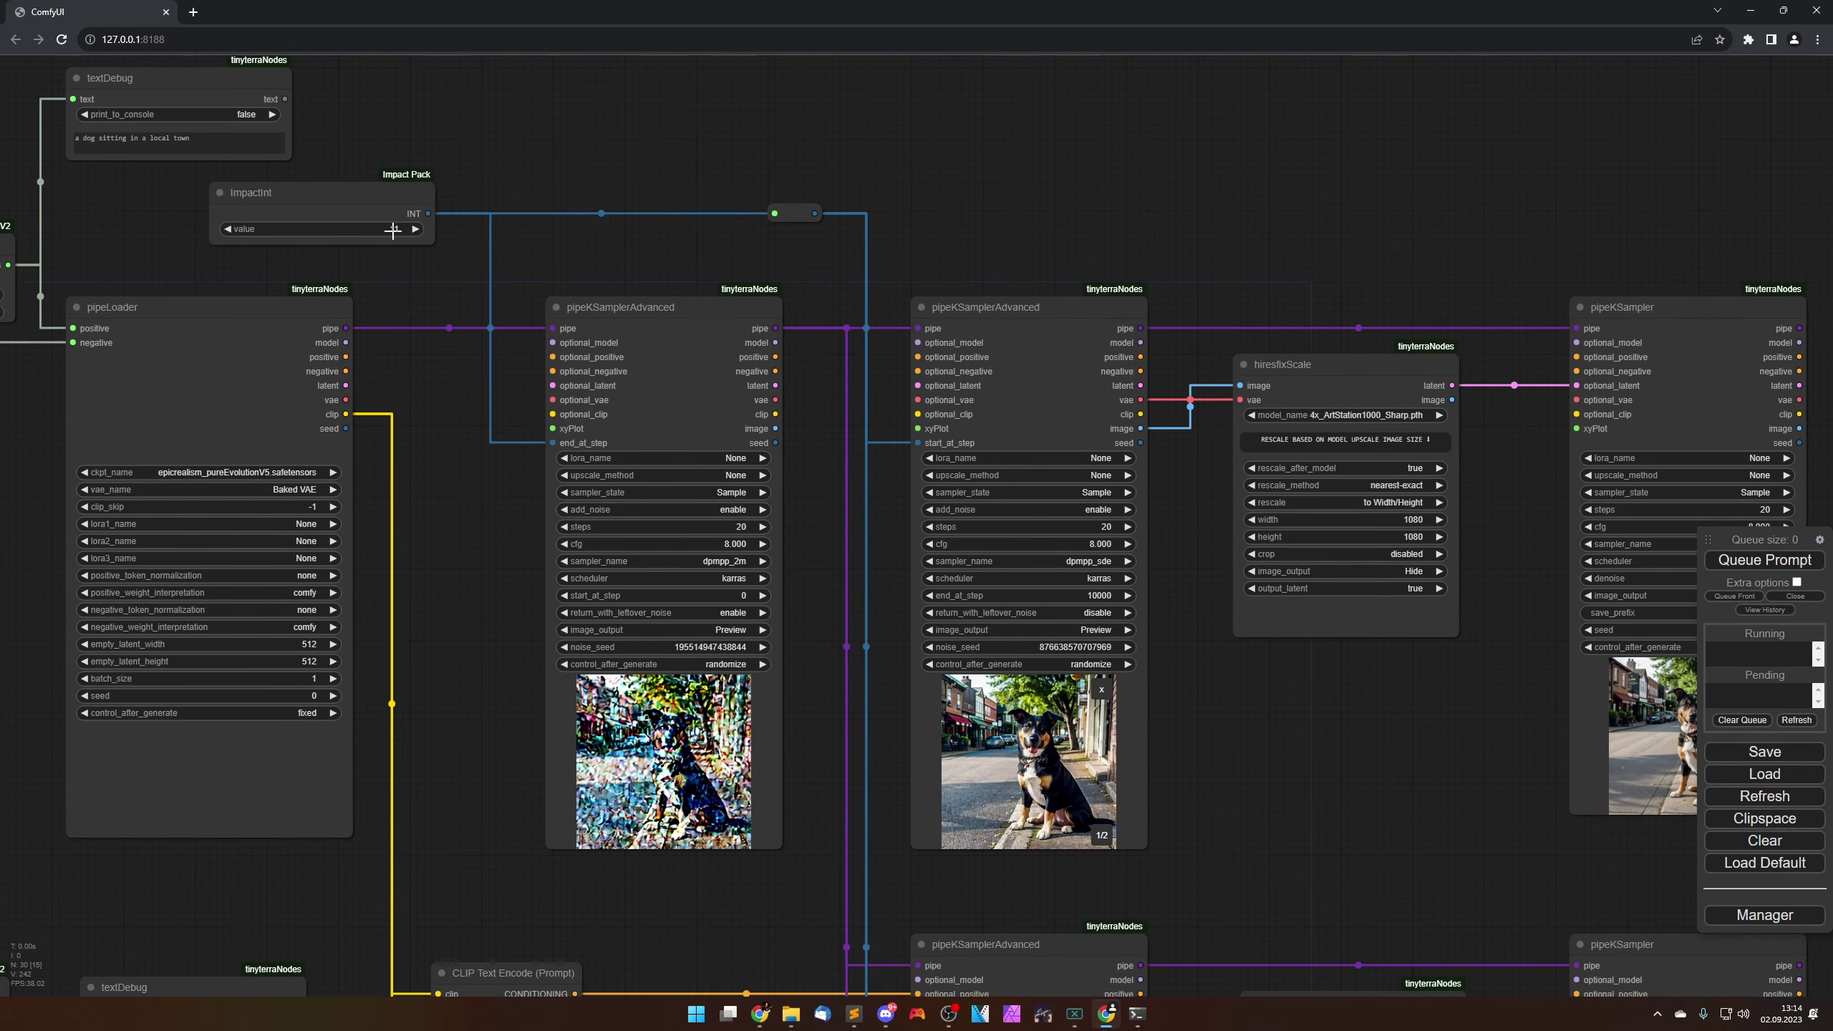
pyautogui.moveTo(392, 230); pyautogui.dragTo(434, 607)
pyautogui.moveTo(1241, 786); pyautogui.dragTo(806, 647)
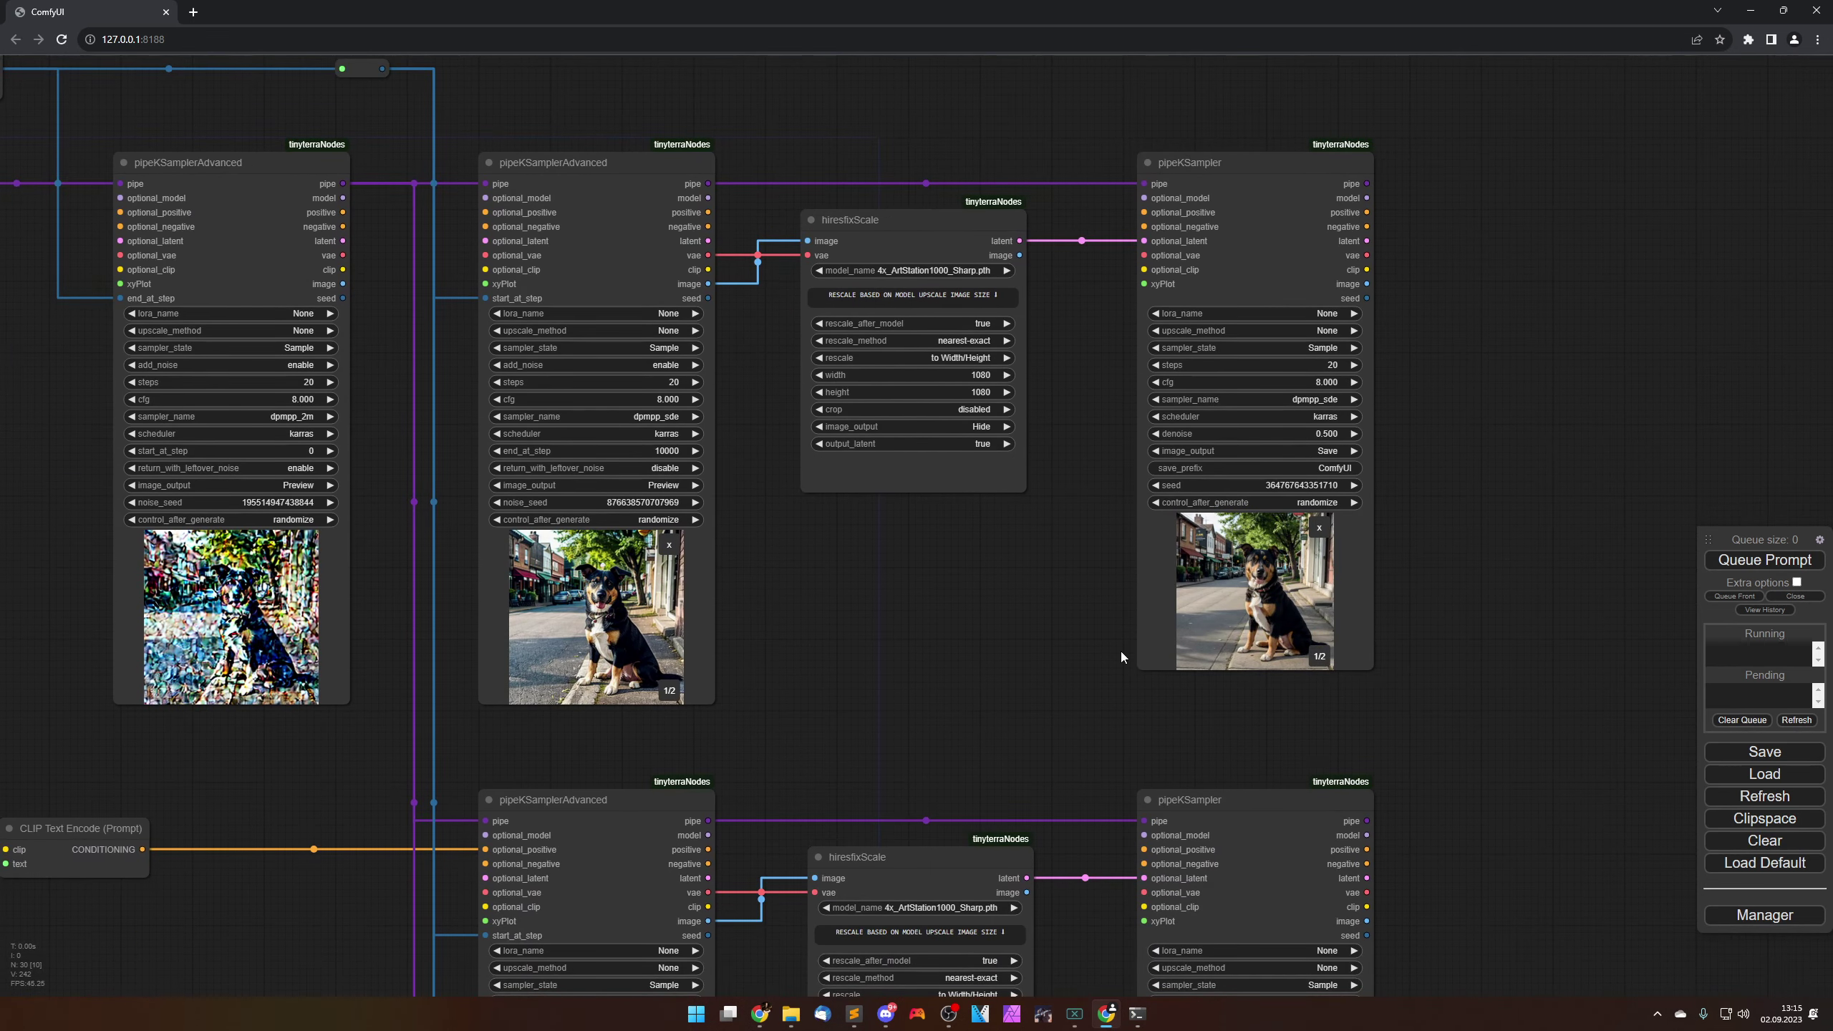
pyautogui.scroll(-3, 1016, 693)
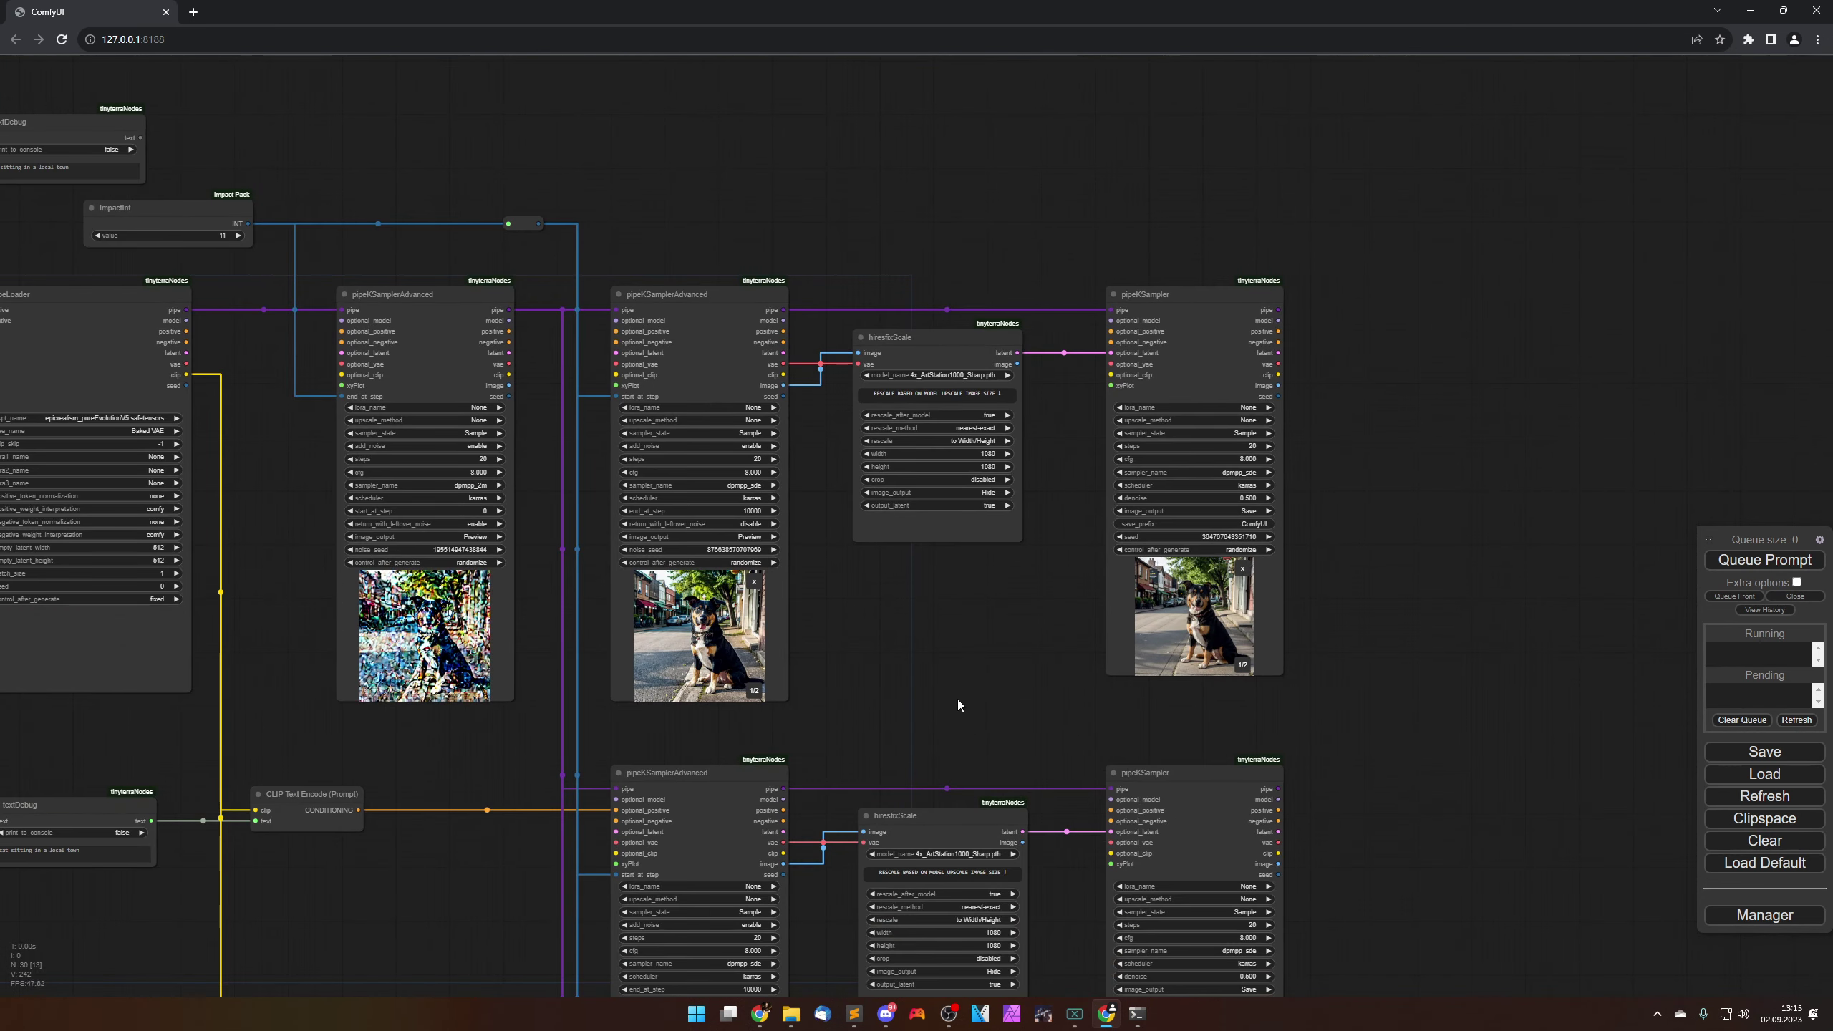
pyautogui.scroll(-3, 949, 686)
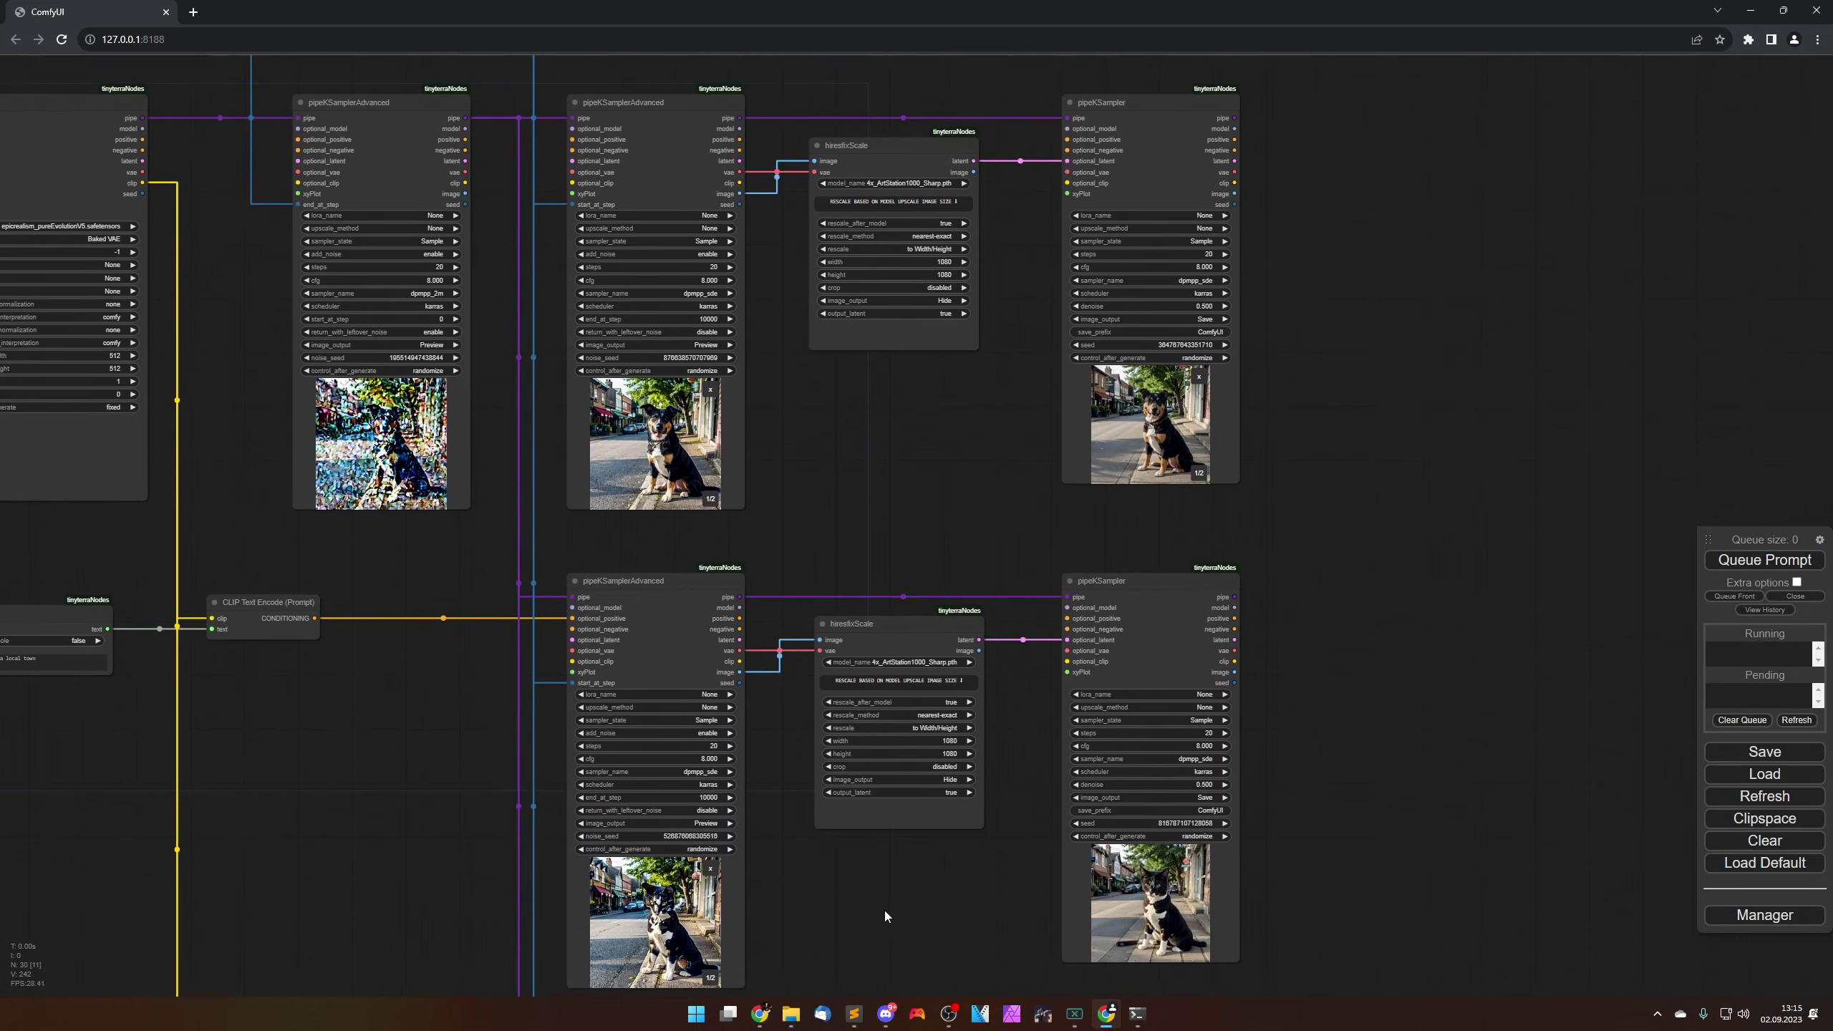
pyautogui.scroll(-2, 885, 915)
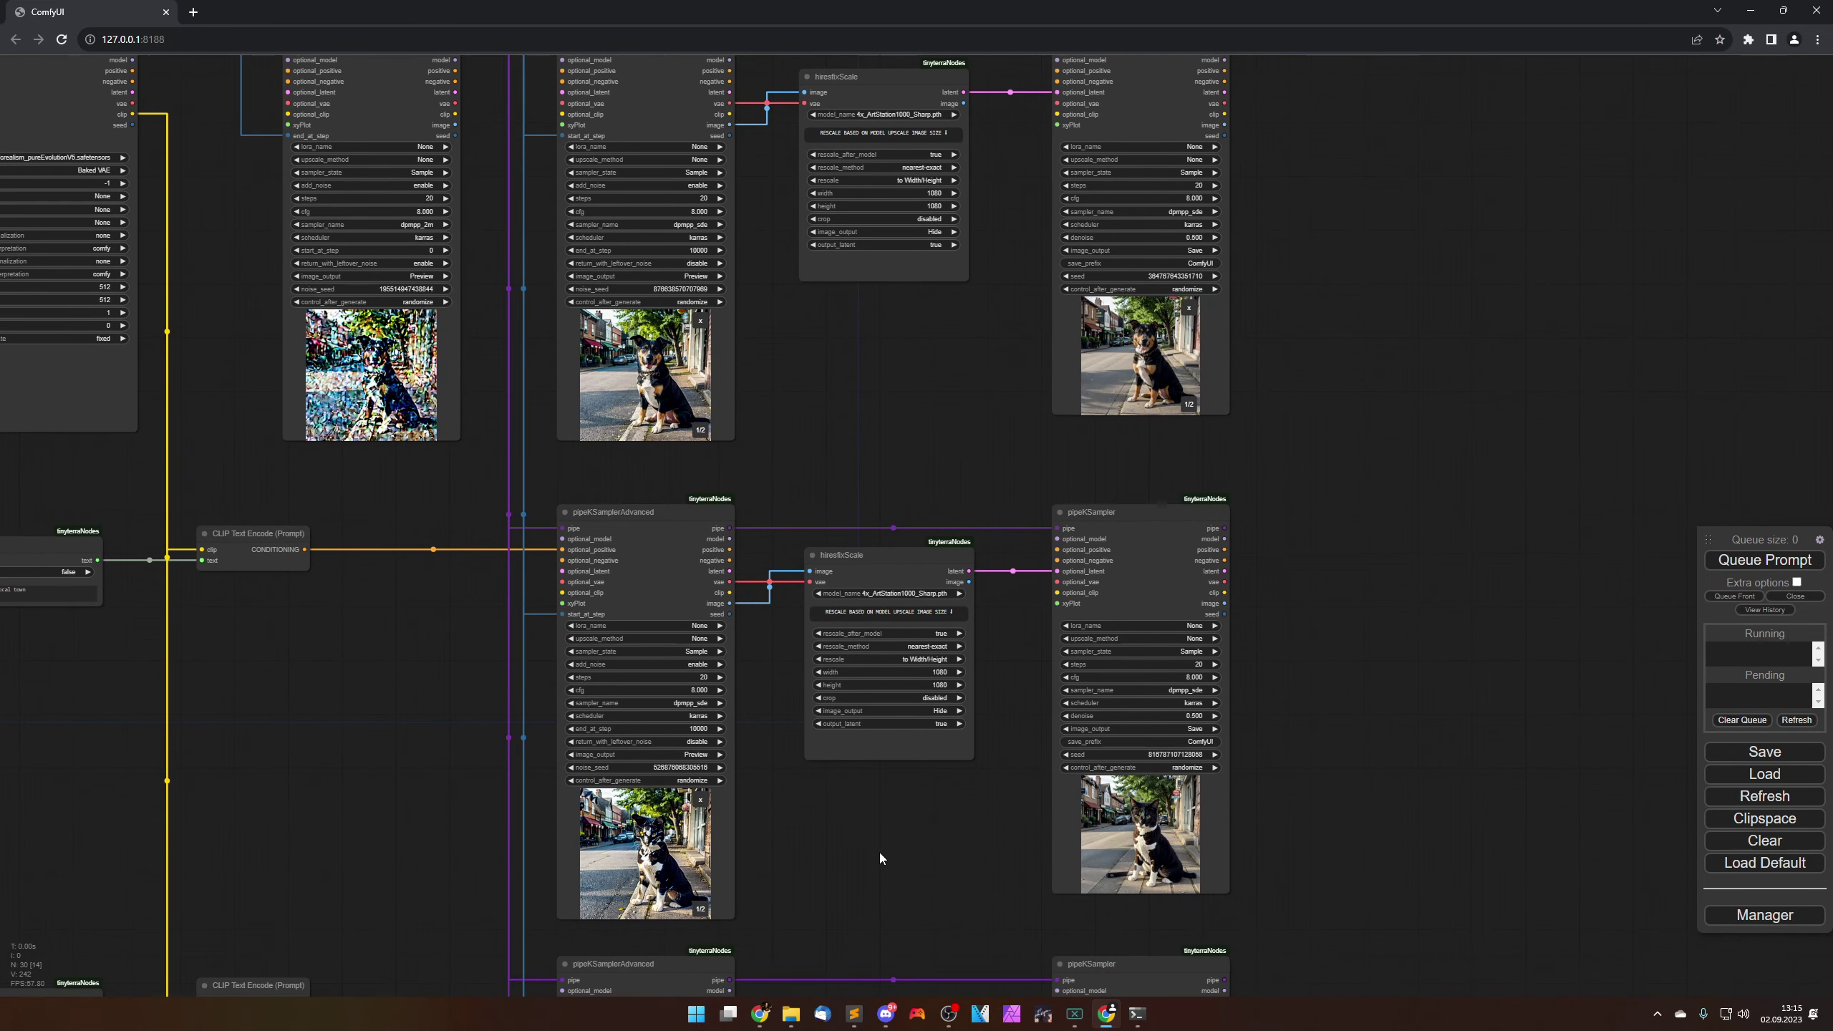
pyautogui.scroll(-2, 905, 850)
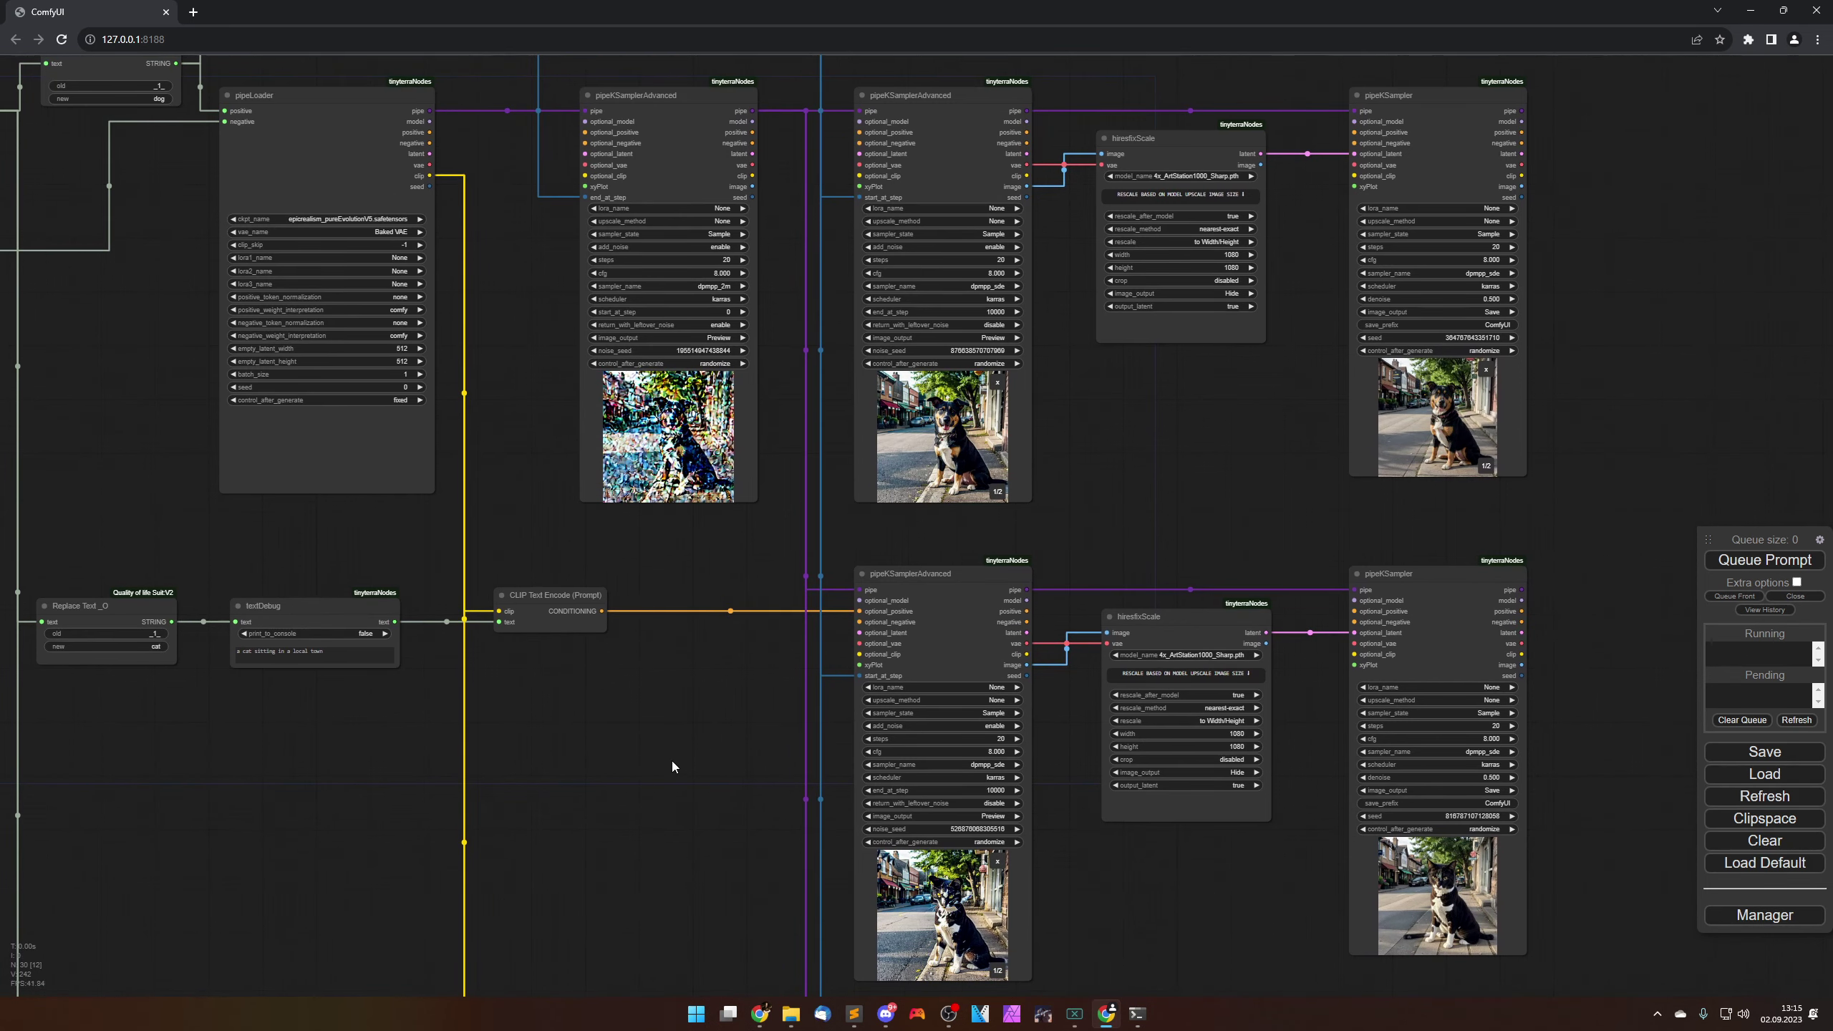
pyautogui.scroll(-1, 672, 761)
# Step: Delete the animal prompt node and wire the "a beautiful _1_ woman standing in a local _1_ town" text node to the first row's Replace Text node
pyautogui.scroll(5, 535, 528)
pyautogui.hscroll(-10, 536, 528)
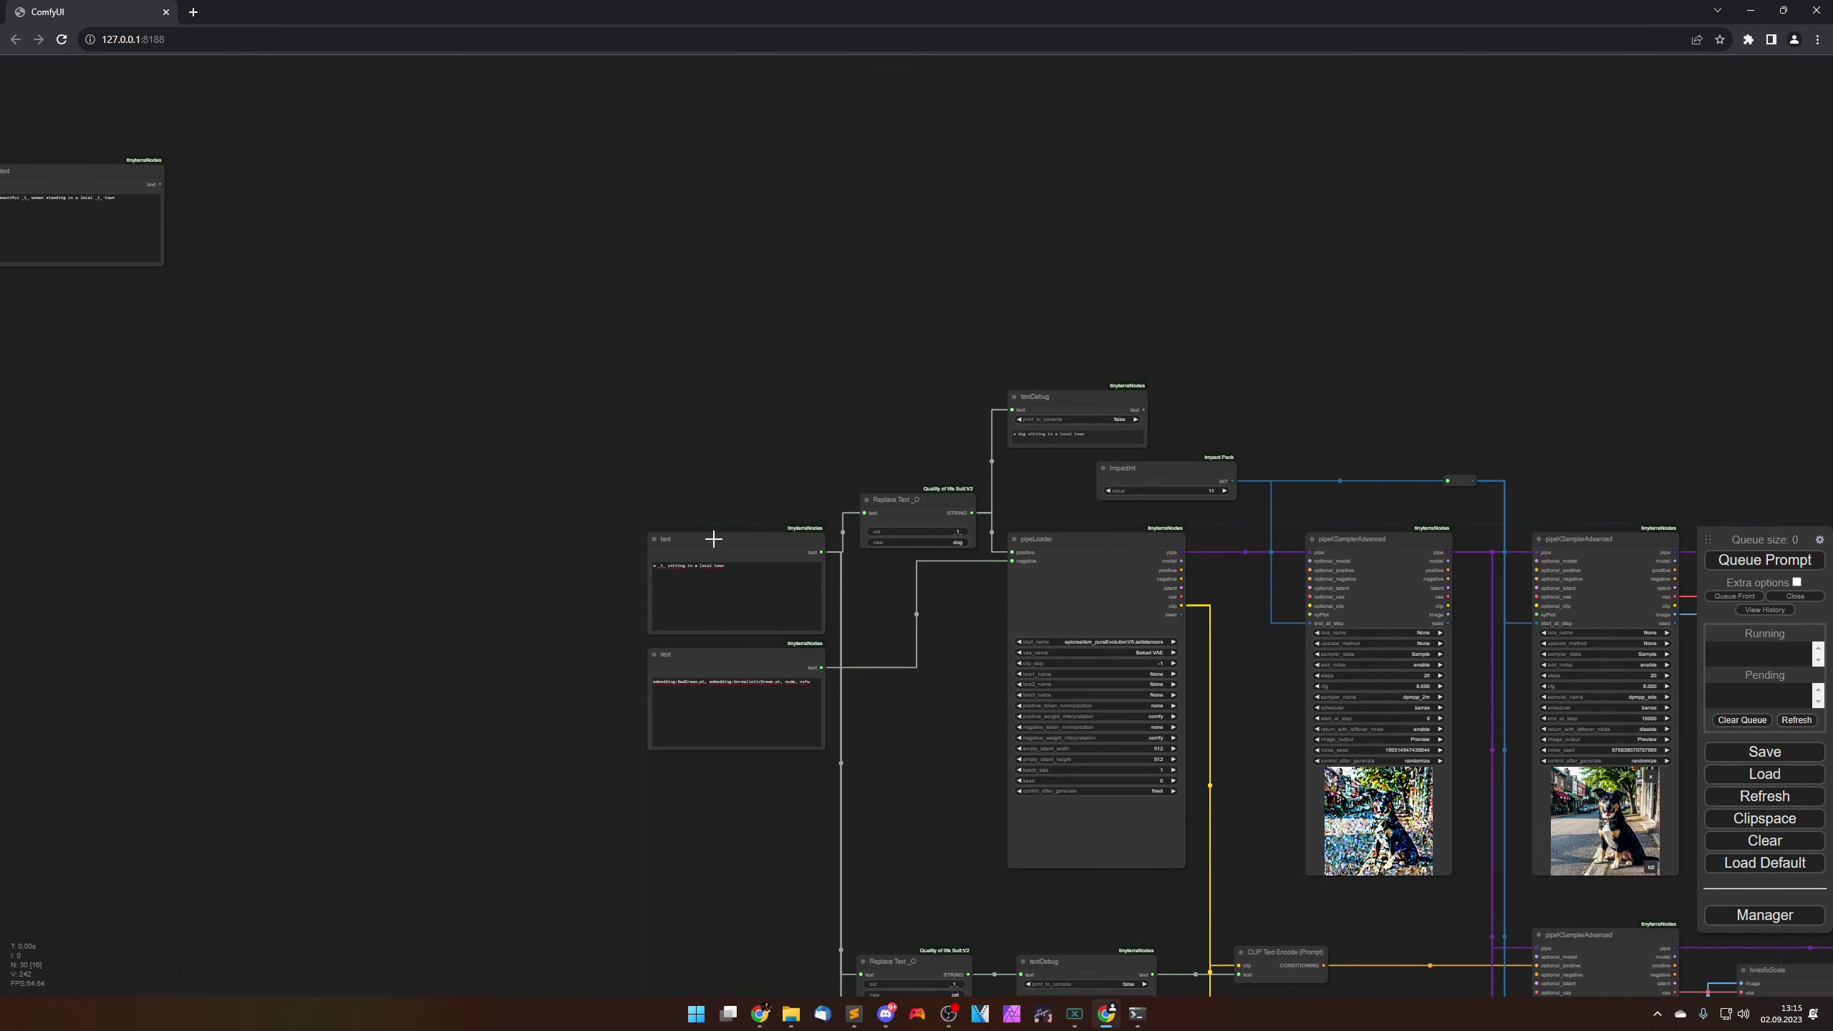
pyautogui.moveTo(110, 176); pyautogui.dragTo(537, 625)
pyautogui.scroll(6, 950, 746)
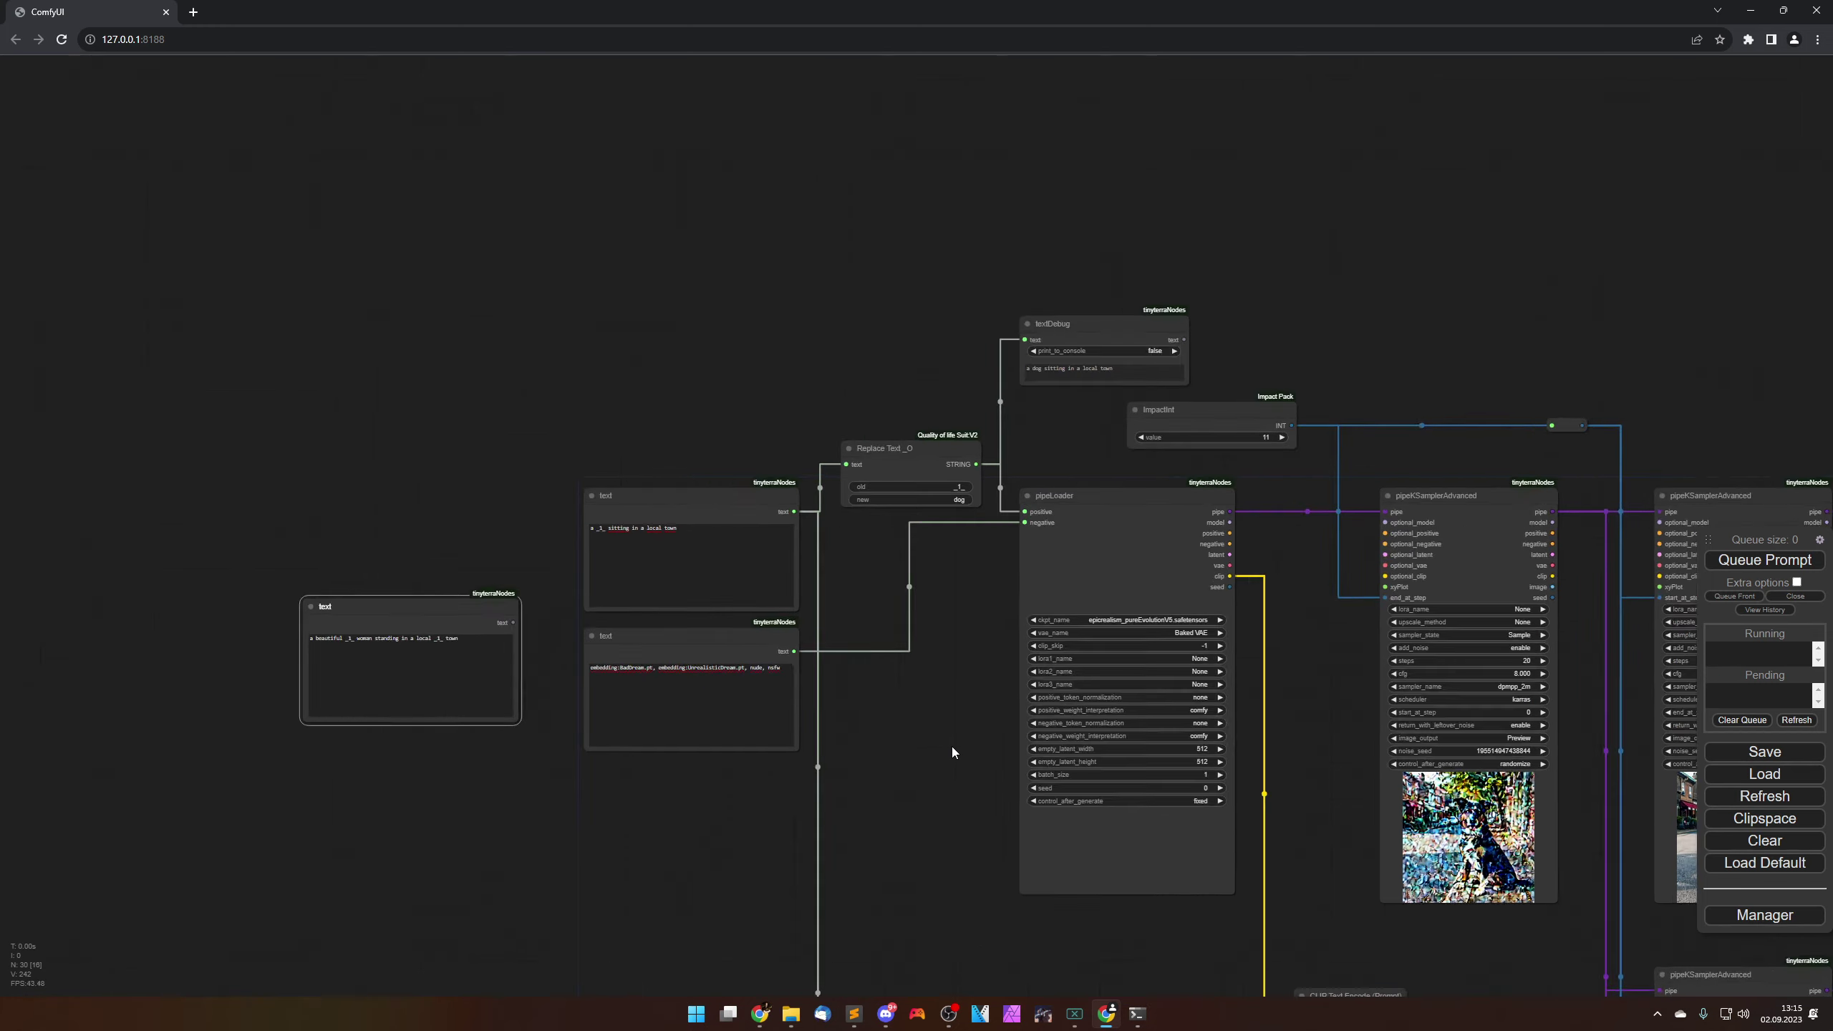
pyautogui.scroll(1, 837, 661)
pyautogui.hscroll(-1, 836, 661)
pyautogui.click(559, 391)
pyautogui.press('Delete')
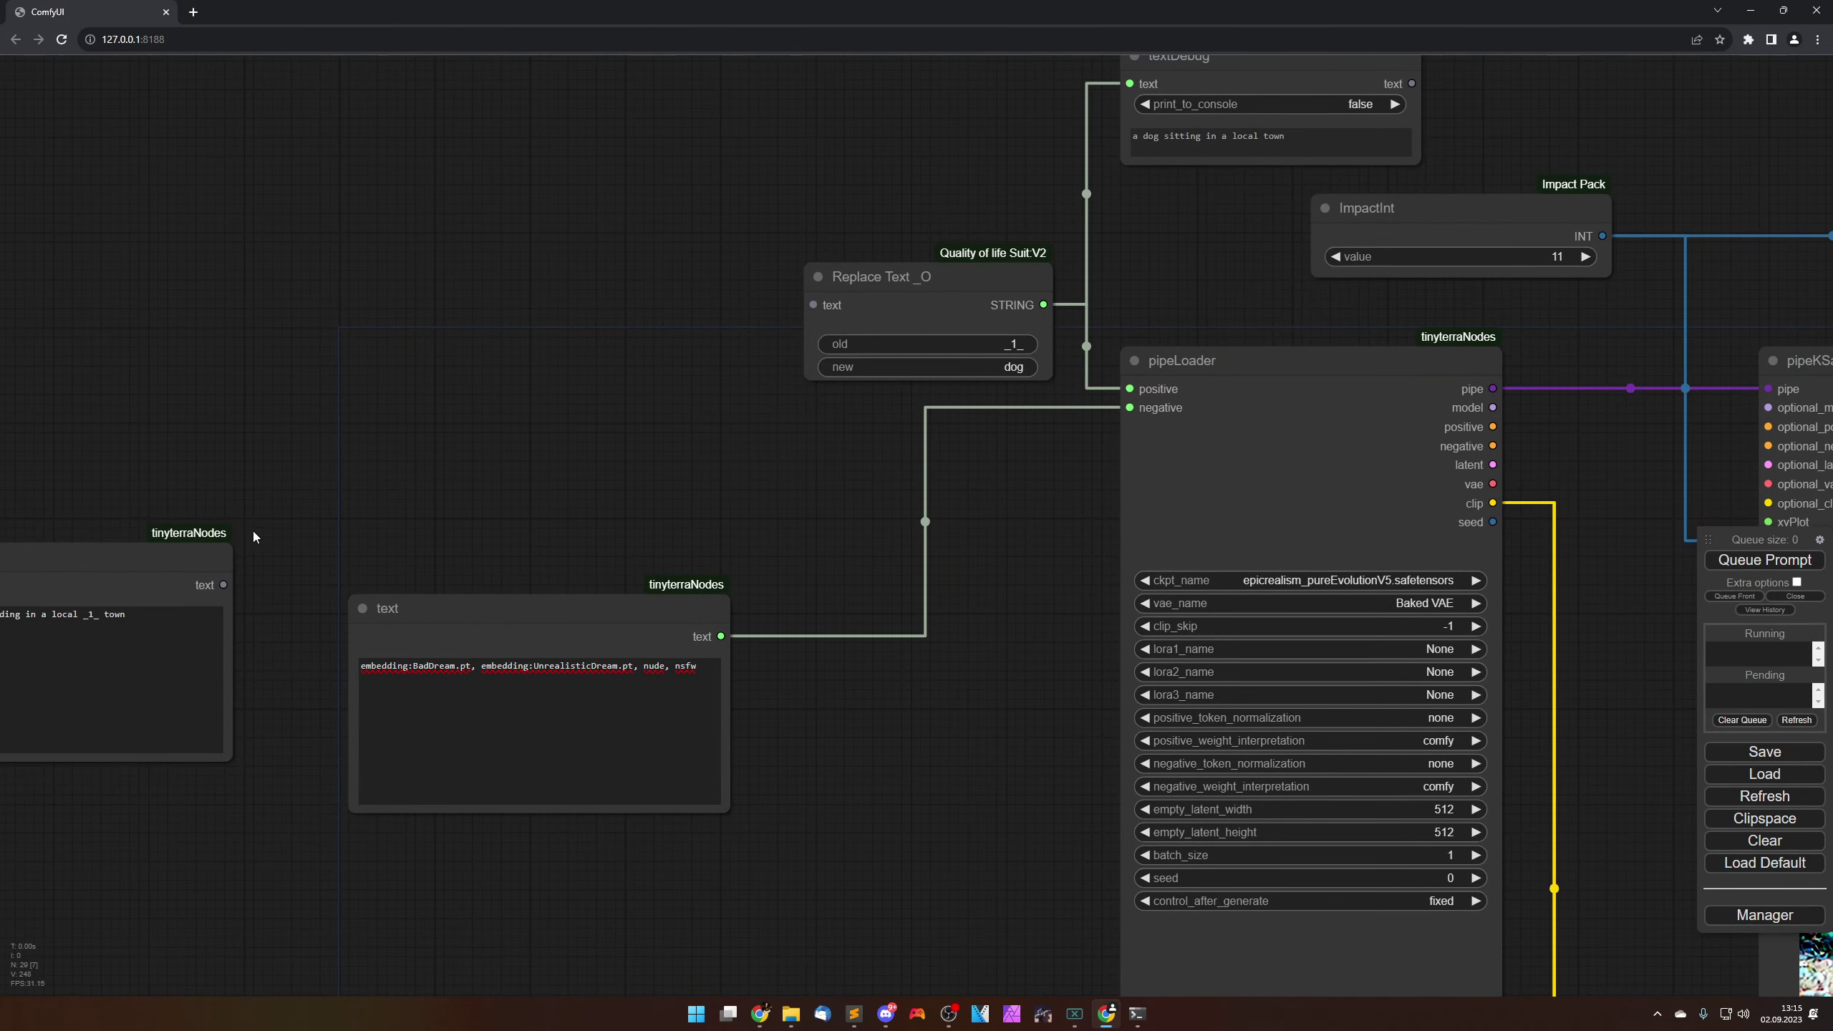
pyautogui.moveTo(205, 544); pyautogui.dragTo(848, 309)
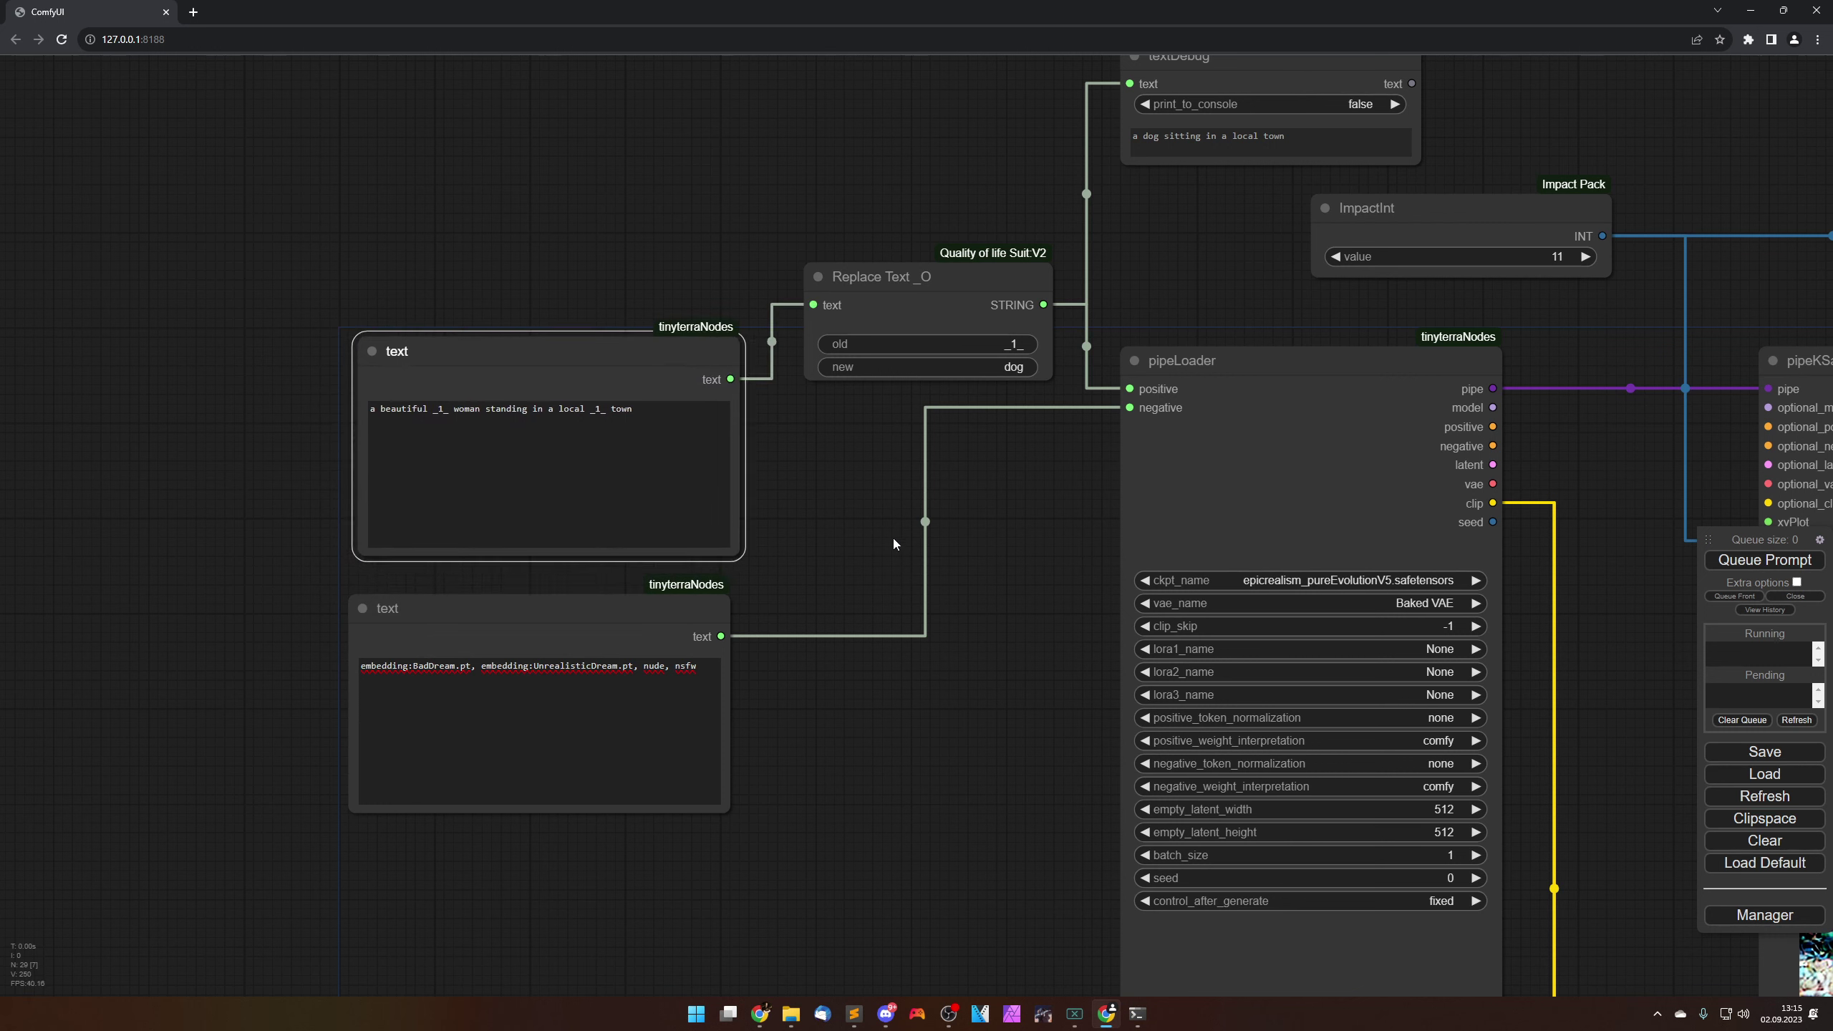
# Step: Clear the replacement word in the first row's Replace Text node
pyautogui.click(1016, 366)
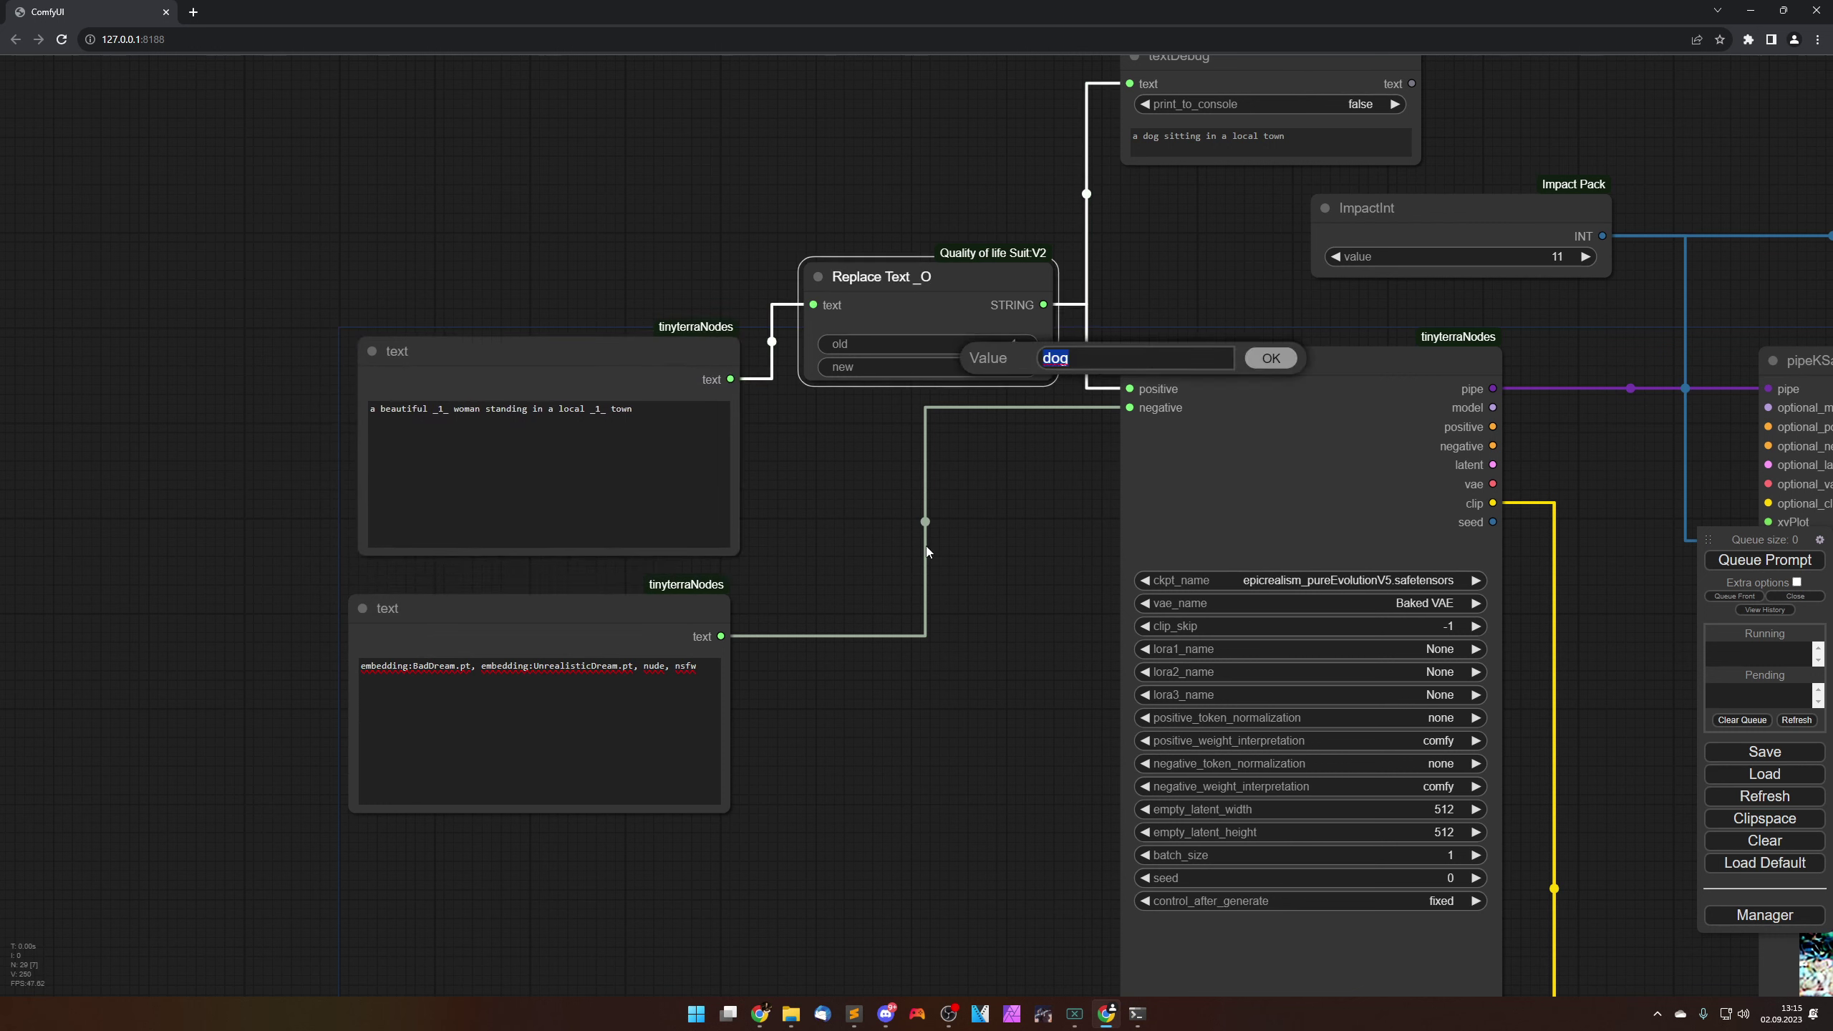
pyautogui.press('BackSpace')
pyautogui.click(1270, 358)
# Step: Set the replacement word in the second row's Replace Text node to "african"
pyautogui.moveTo(1007, 905); pyautogui.dragTo(963, 246)
pyautogui.moveTo(931, 748); pyautogui.dragTo(912, 653)
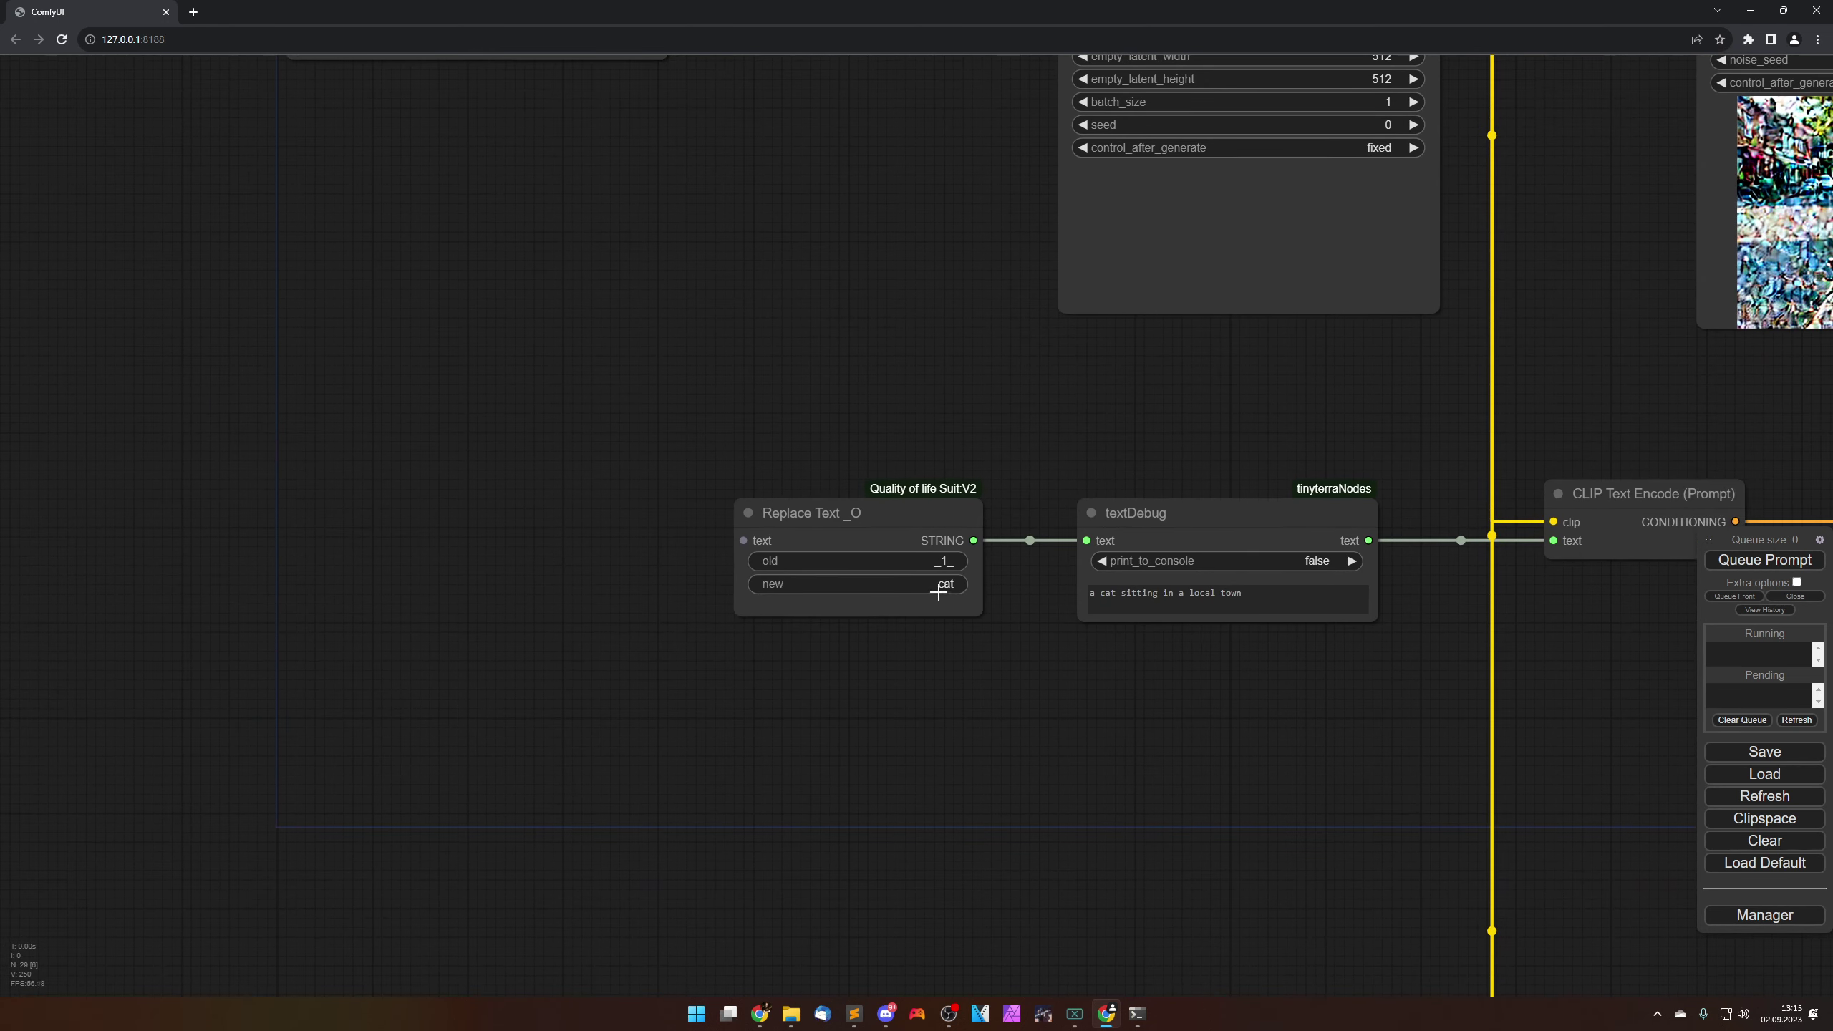
pyautogui.click(923, 585)
pyautogui.write('afrtle')
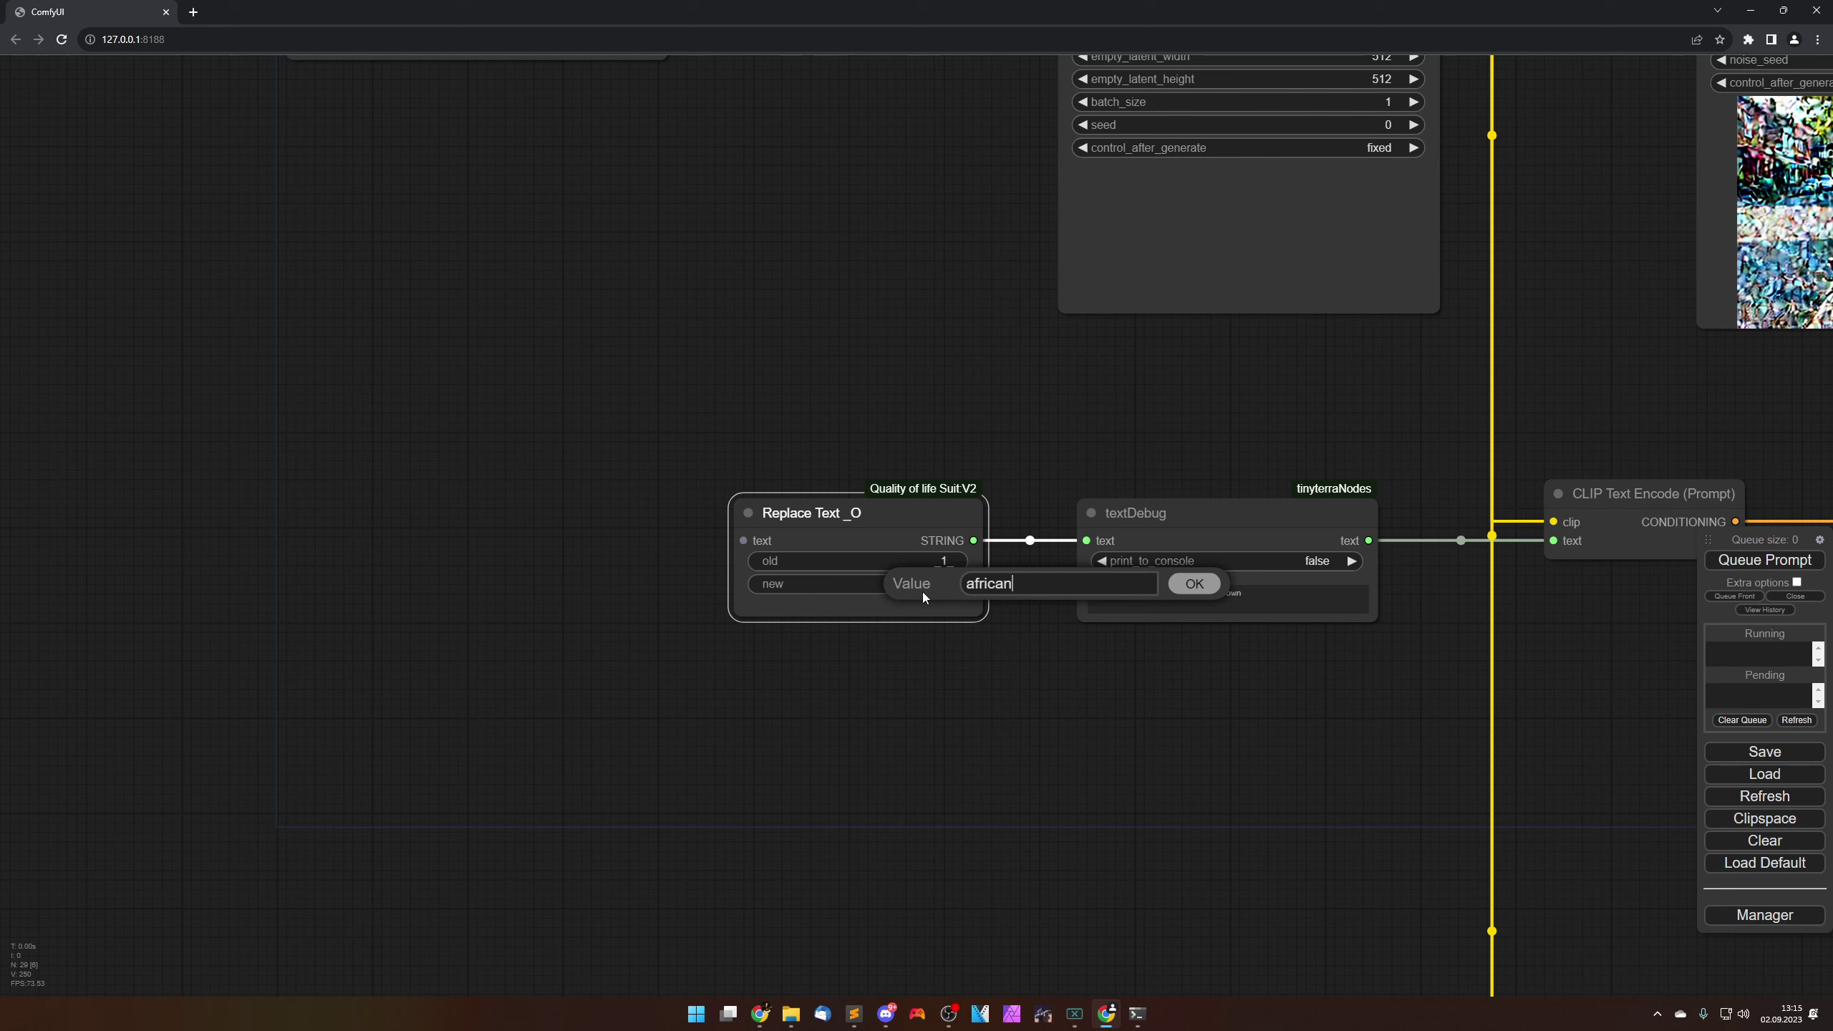
pyautogui.press('Return')
# Step: Set the replacement word in the third row's Replace Text node to "indian"
pyautogui.moveTo(928, 872); pyautogui.dragTo(864, 1016)
pyautogui.moveTo(862, 180); pyautogui.dragTo(860, 132)
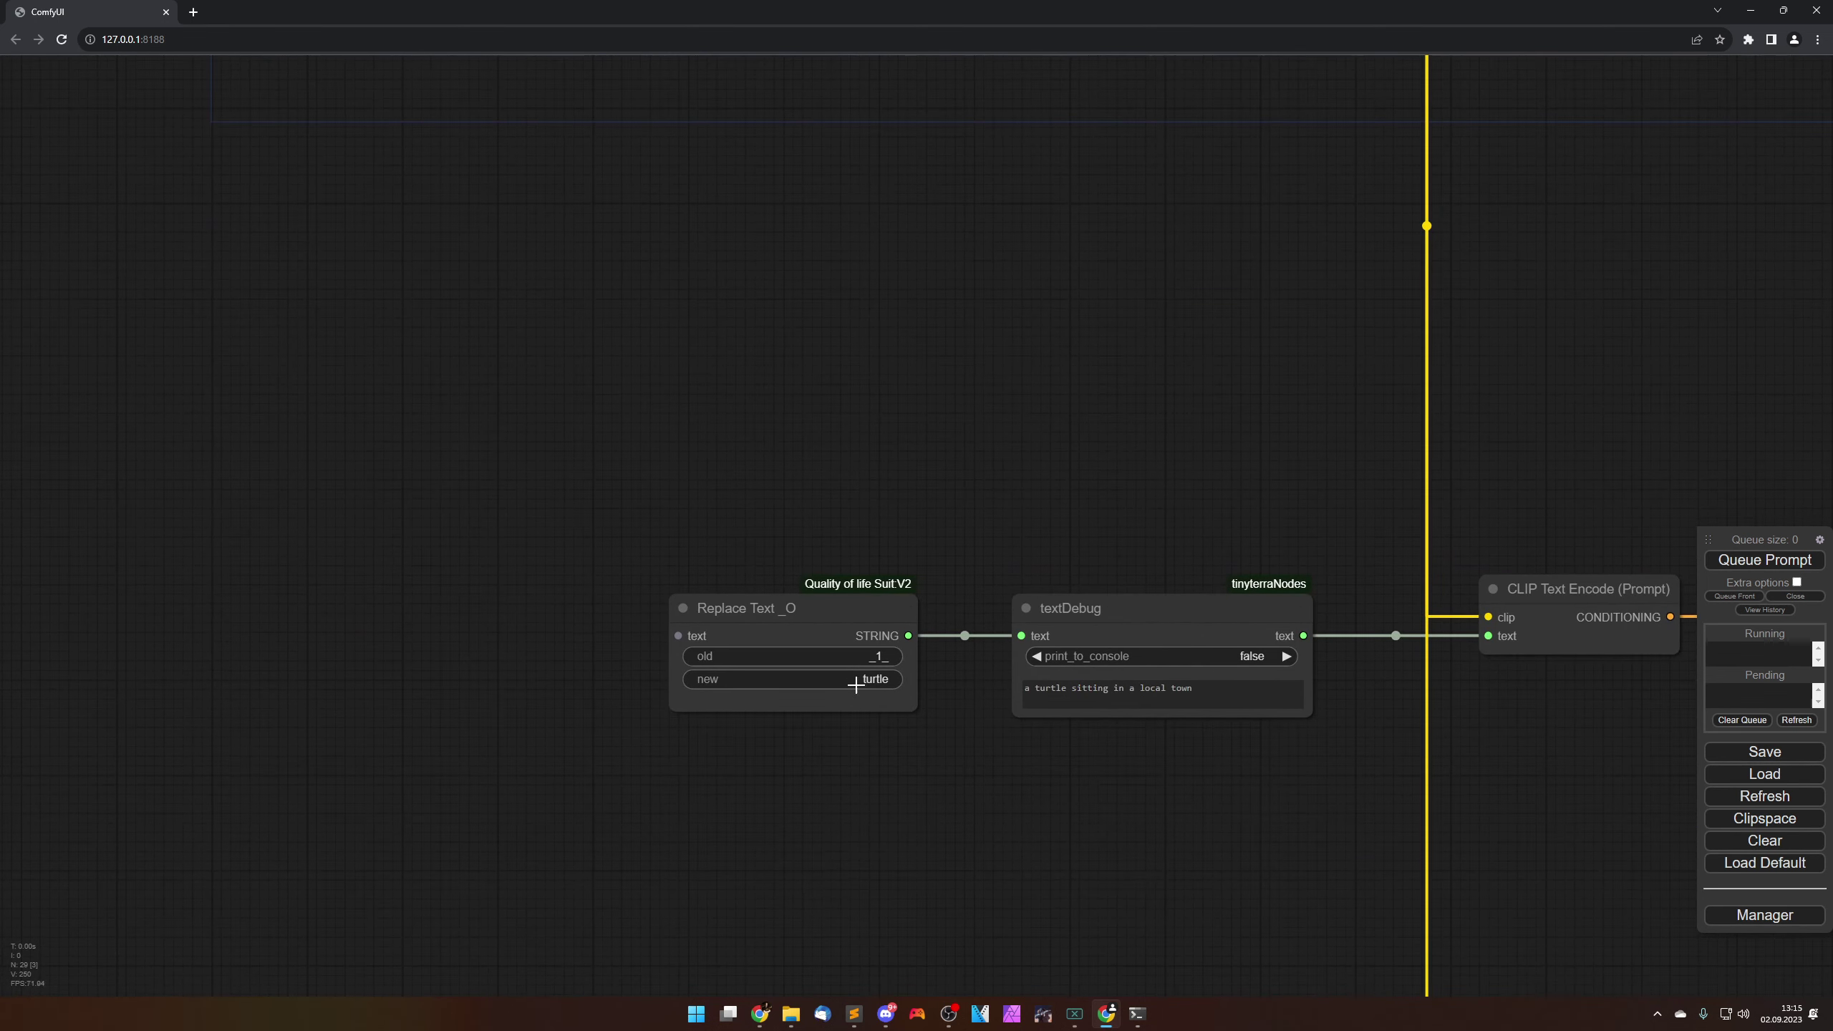
pyautogui.click(865, 682)
pyautogui.write('indian')
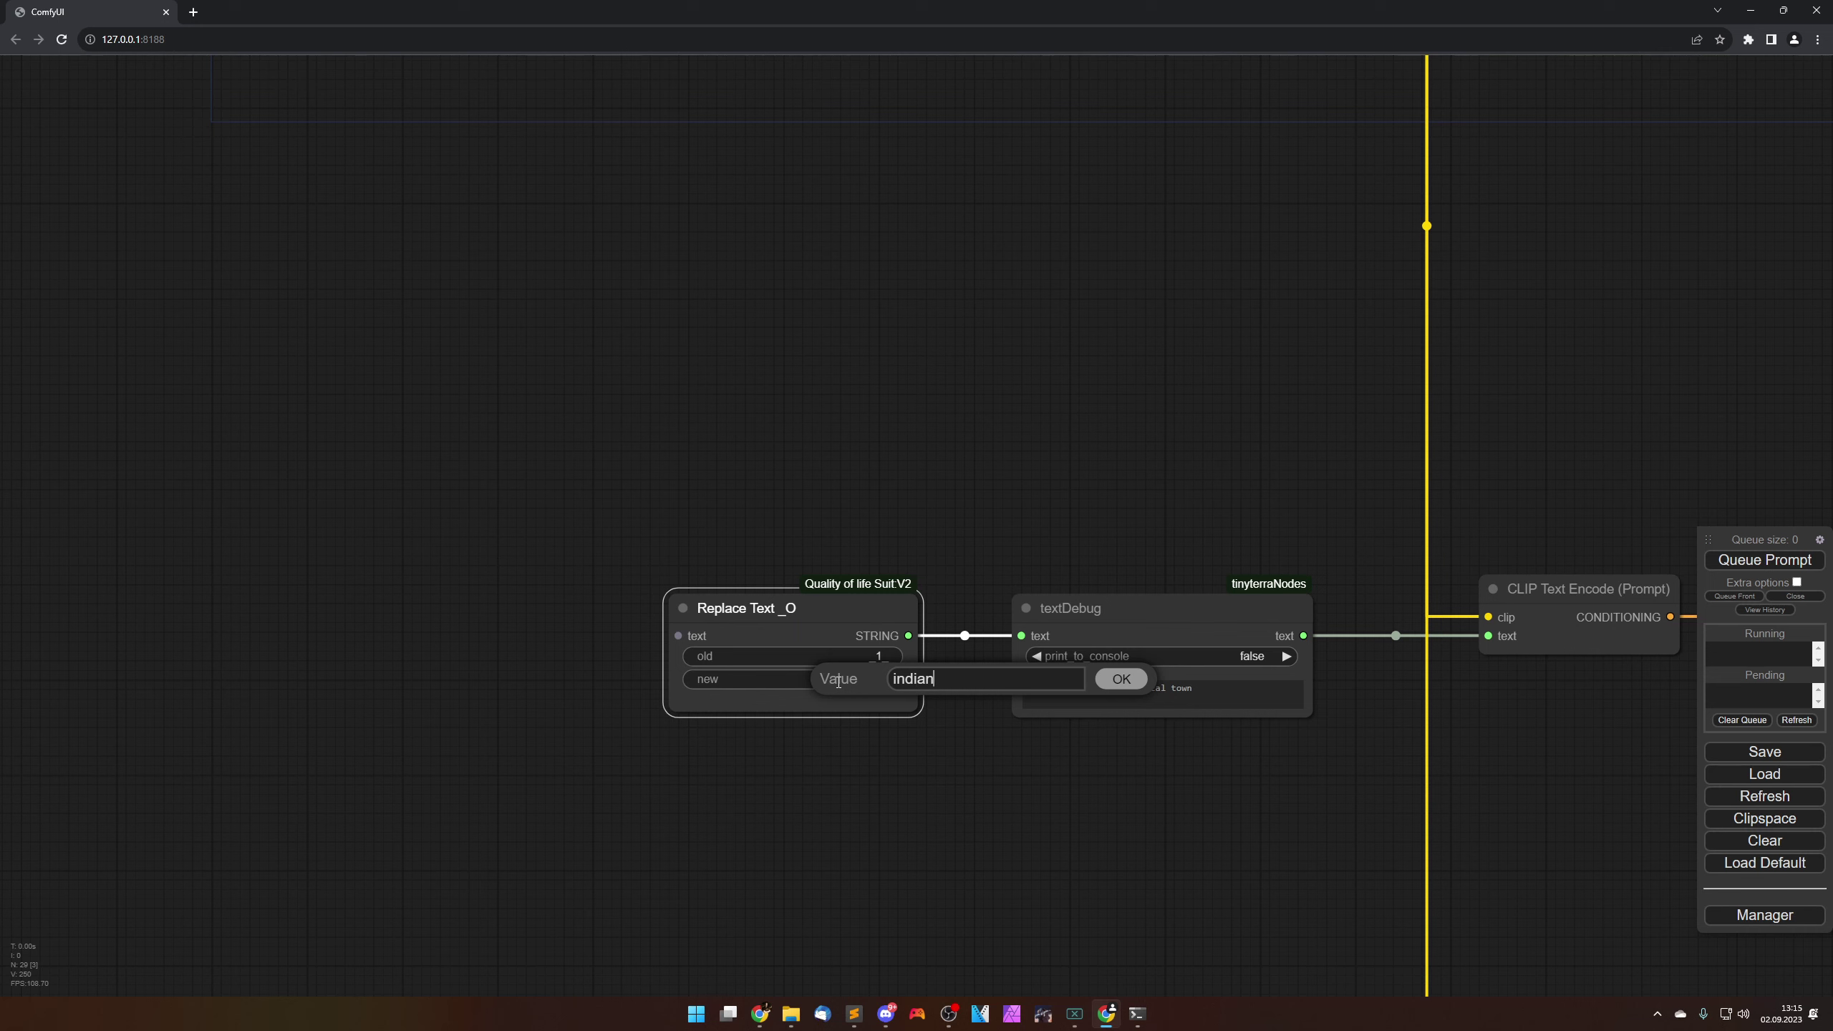
pyautogui.press('Return')
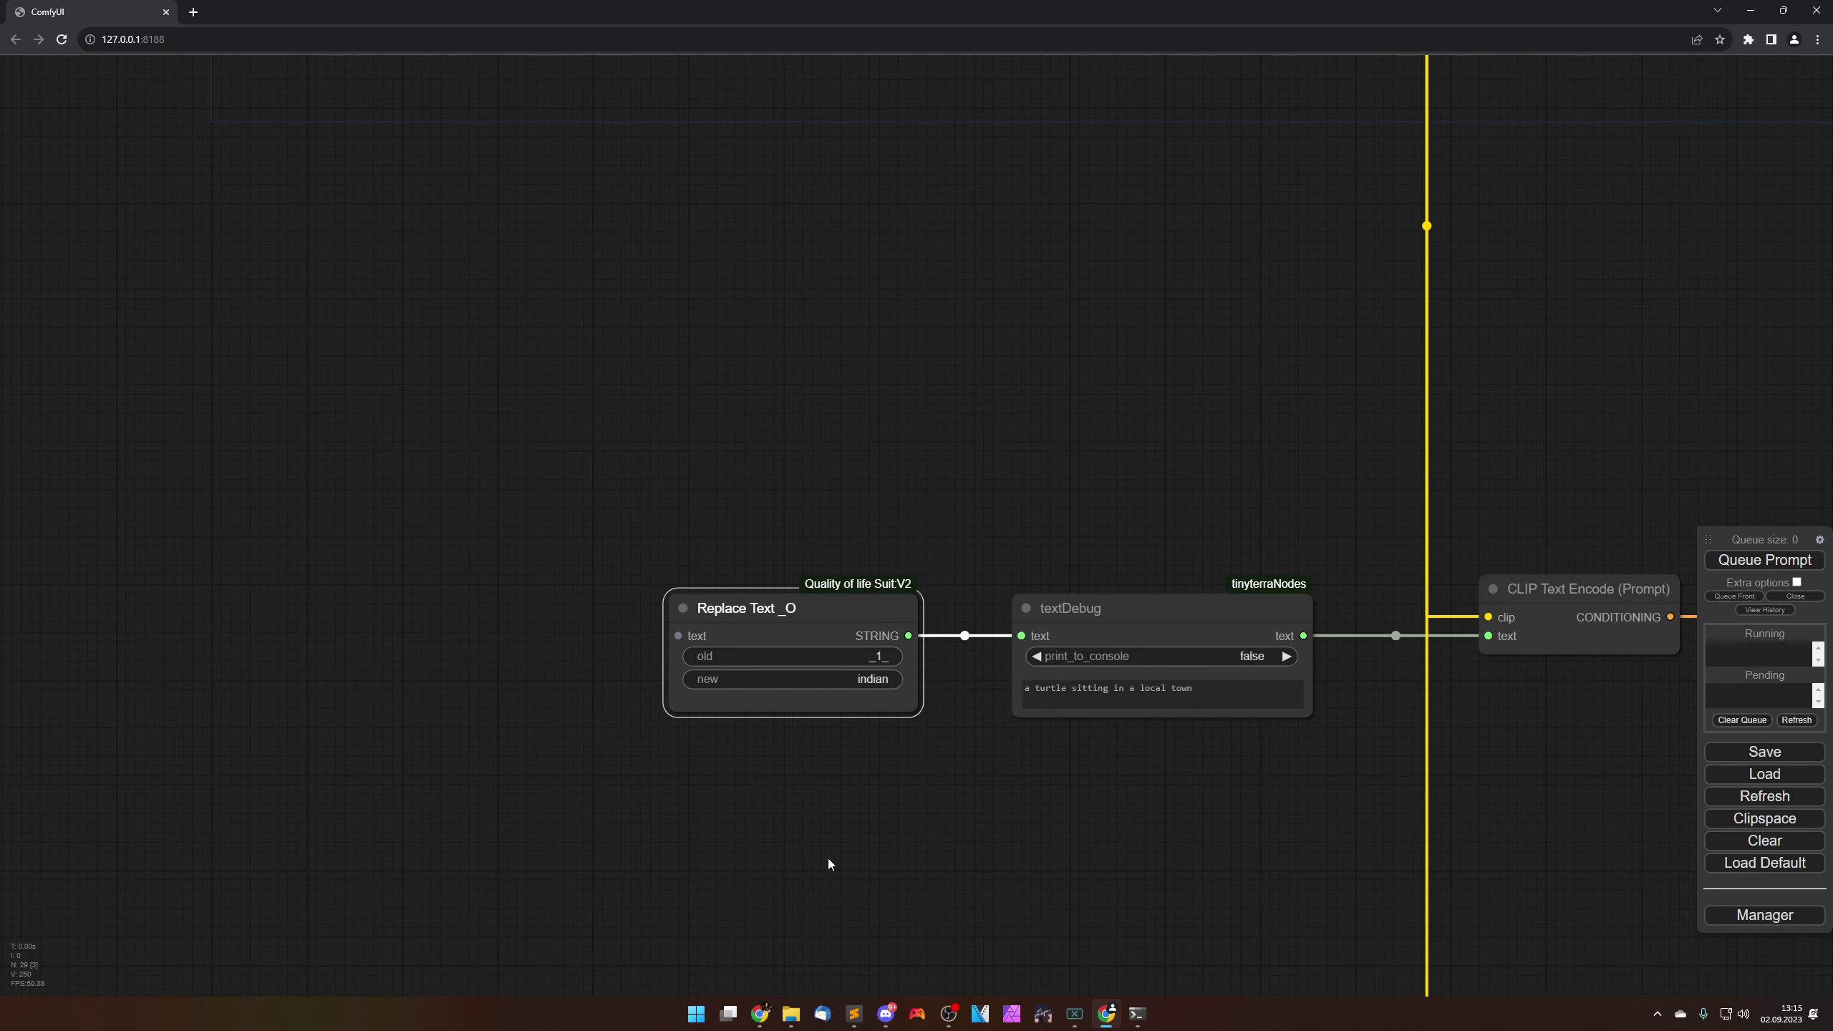
# Step: Set the replacement word in the fourth row's Replace Text node to "asian"
pyautogui.moveTo(830, 864); pyautogui.dragTo(813, 264)
pyautogui.click(862, 900)
pyautogui.write('parrot')
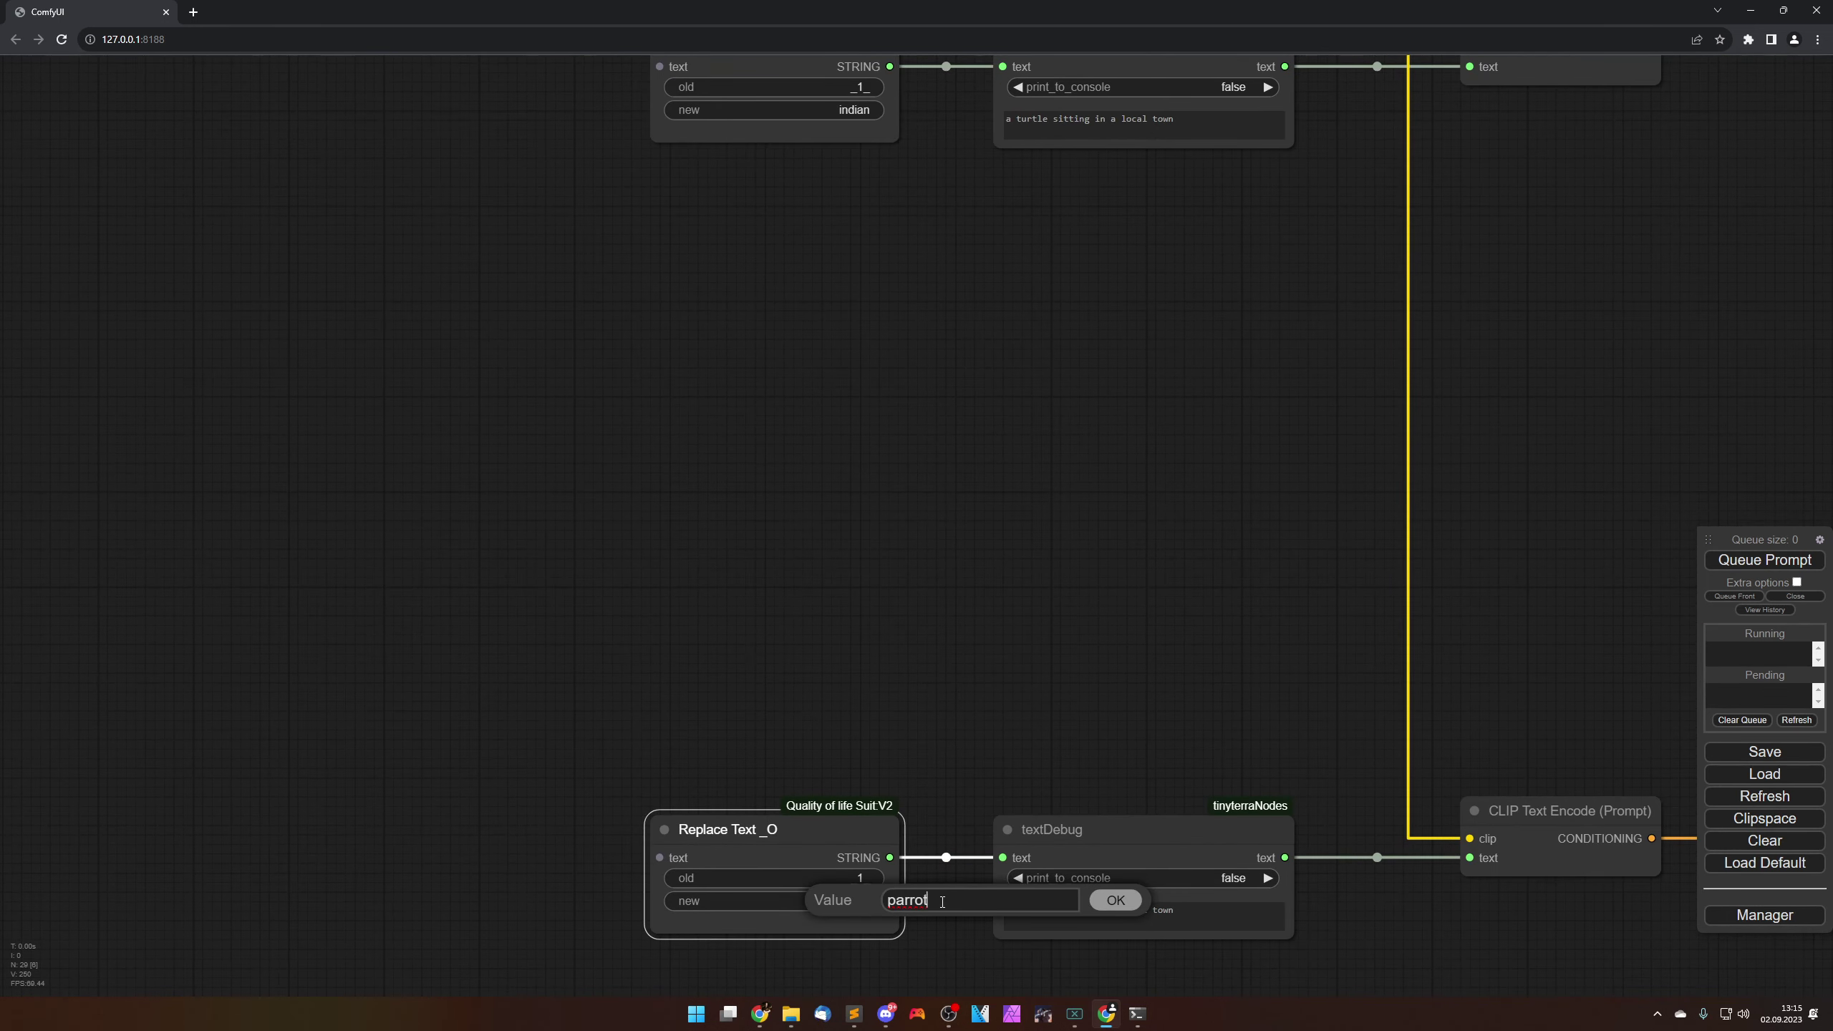
pyautogui.moveTo(942, 902); pyautogui.dragTo(830, 906)
pyautogui.write('asian')
pyautogui.press('Return')
# Step: Connect the woman prompt node's text output to the second row's Replace Text node
pyautogui.scroll(-5, 837, 505)
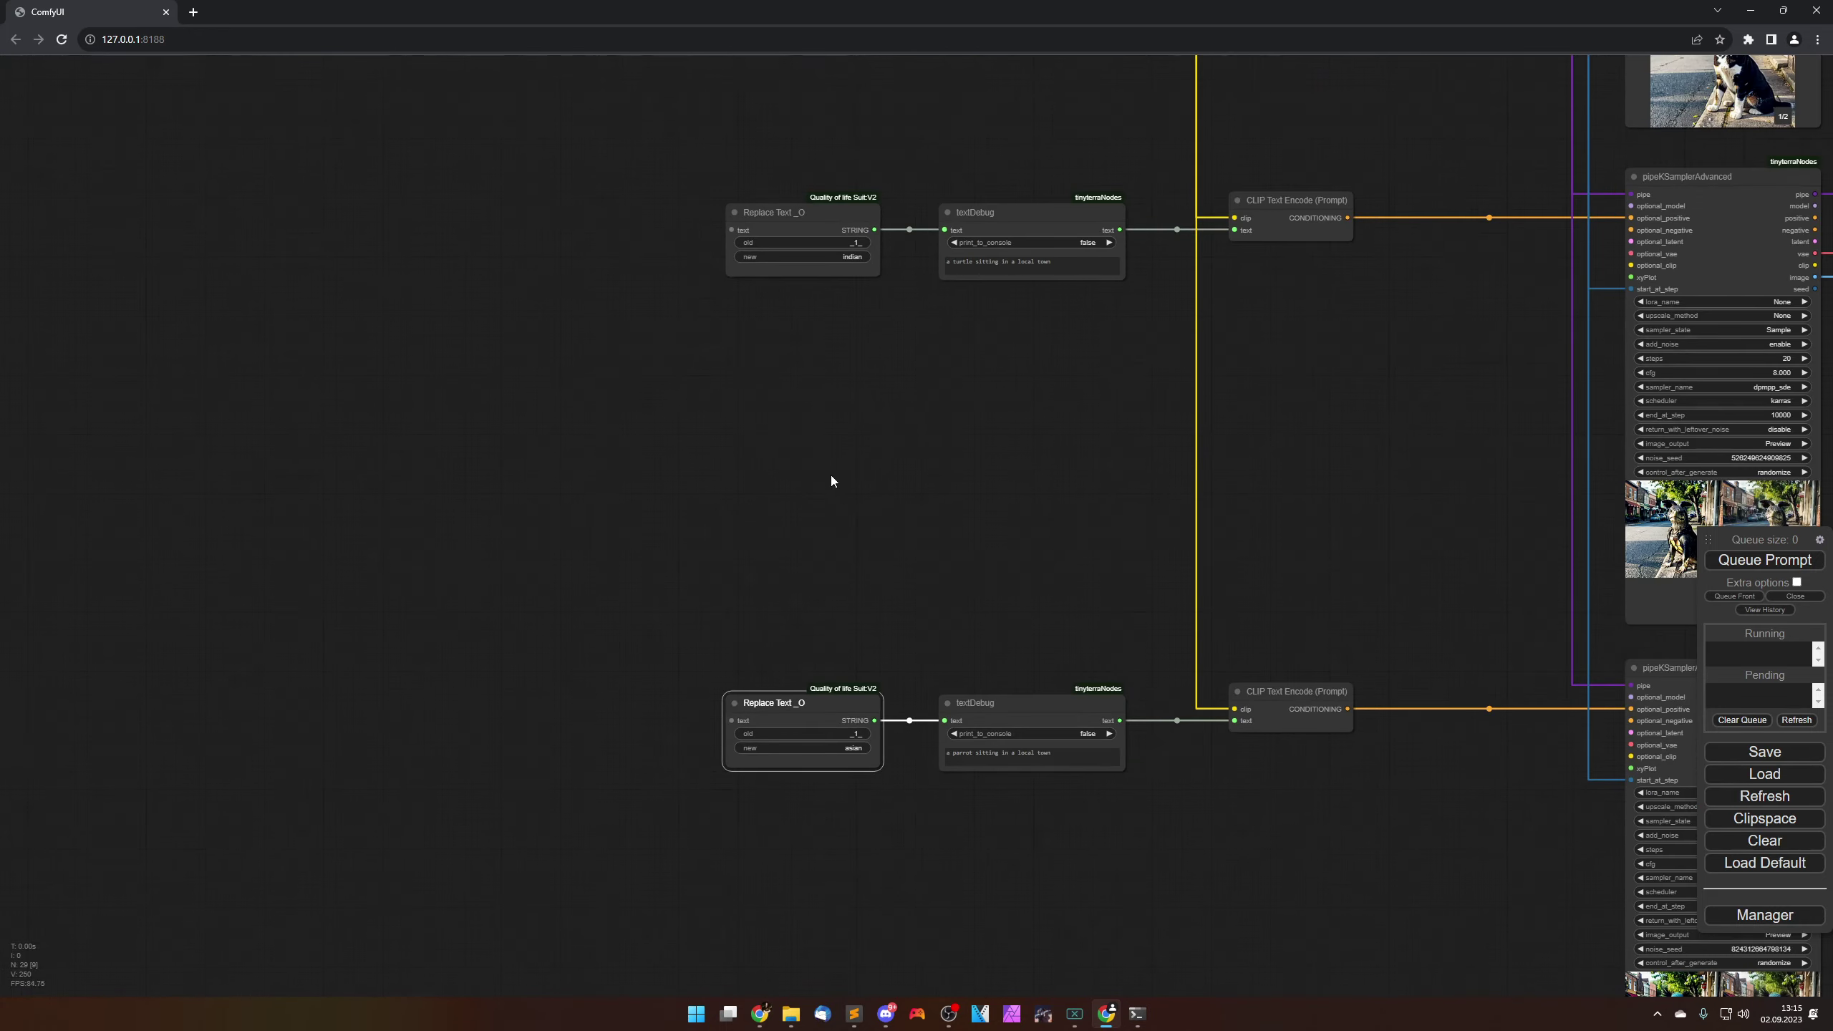
pyautogui.scroll(-5, 678, 563)
pyautogui.moveTo(668, 357); pyautogui.dragTo(662, 540)
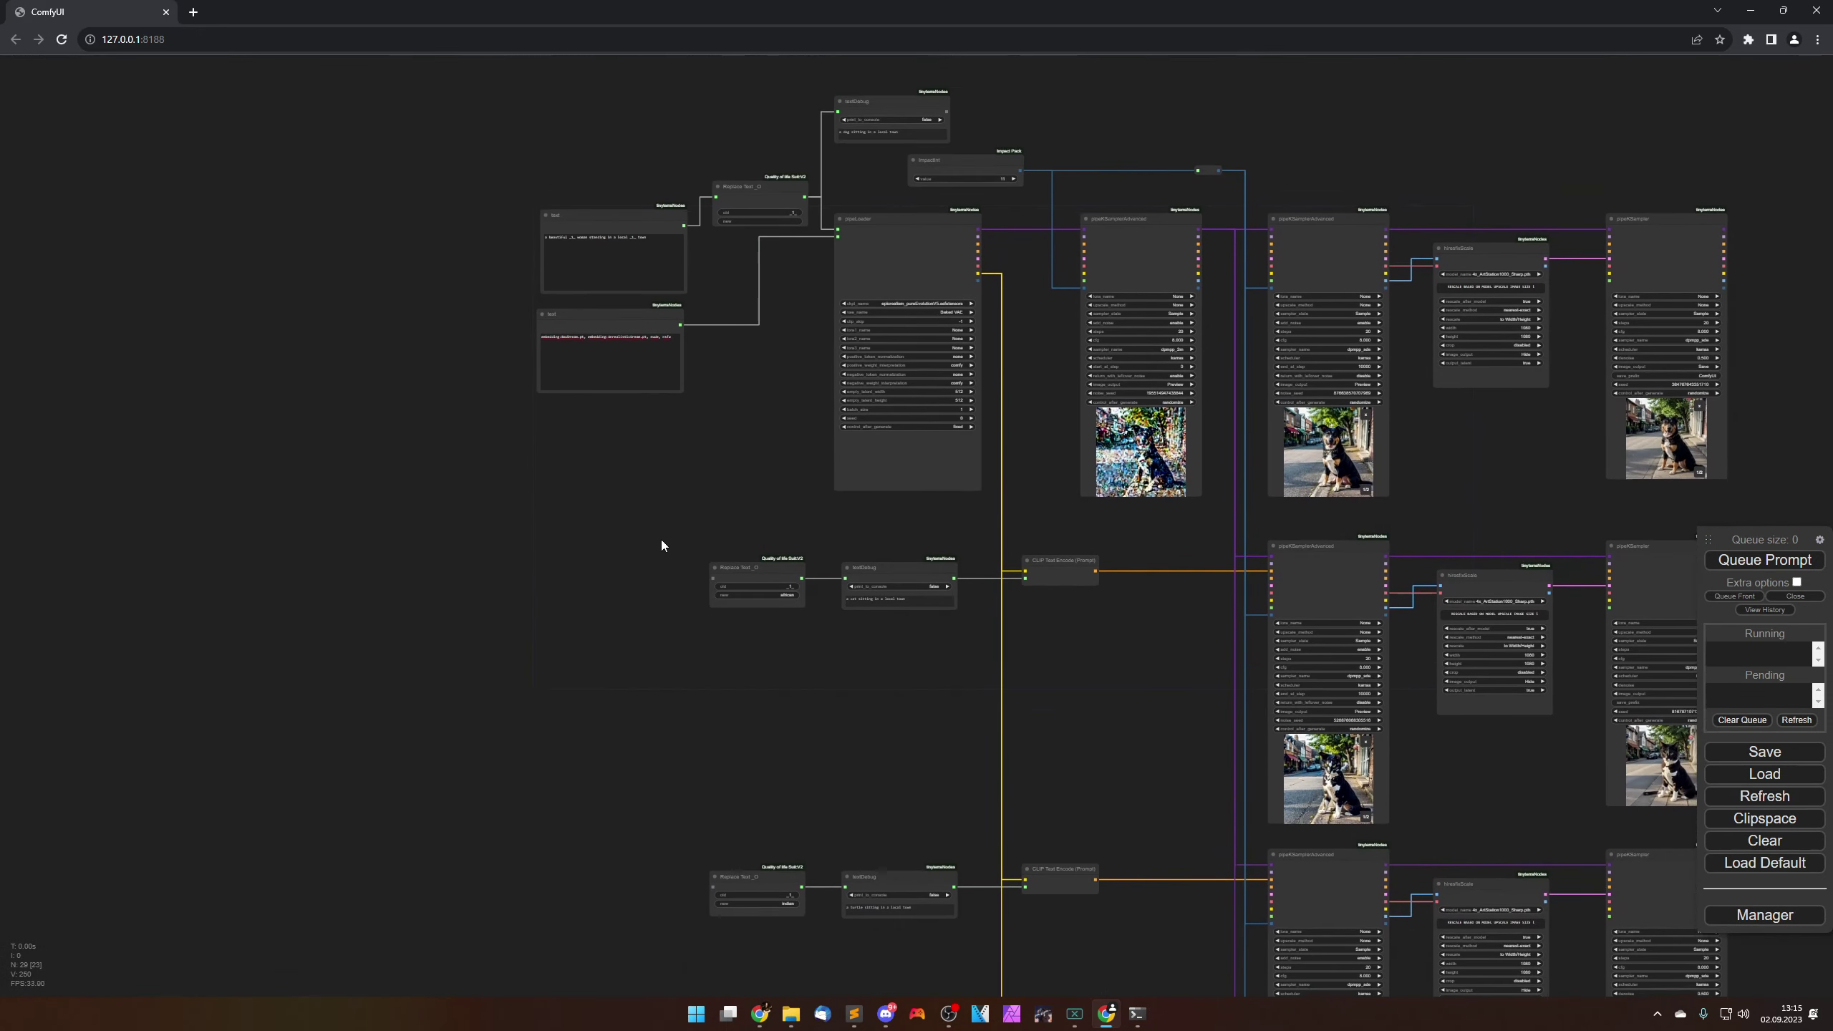
pyautogui.moveTo(680, 237); pyautogui.dragTo(730, 585)
pyautogui.scroll(-1, 597, 766)
pyautogui.moveTo(596, 766); pyautogui.dragTo(606, 639)
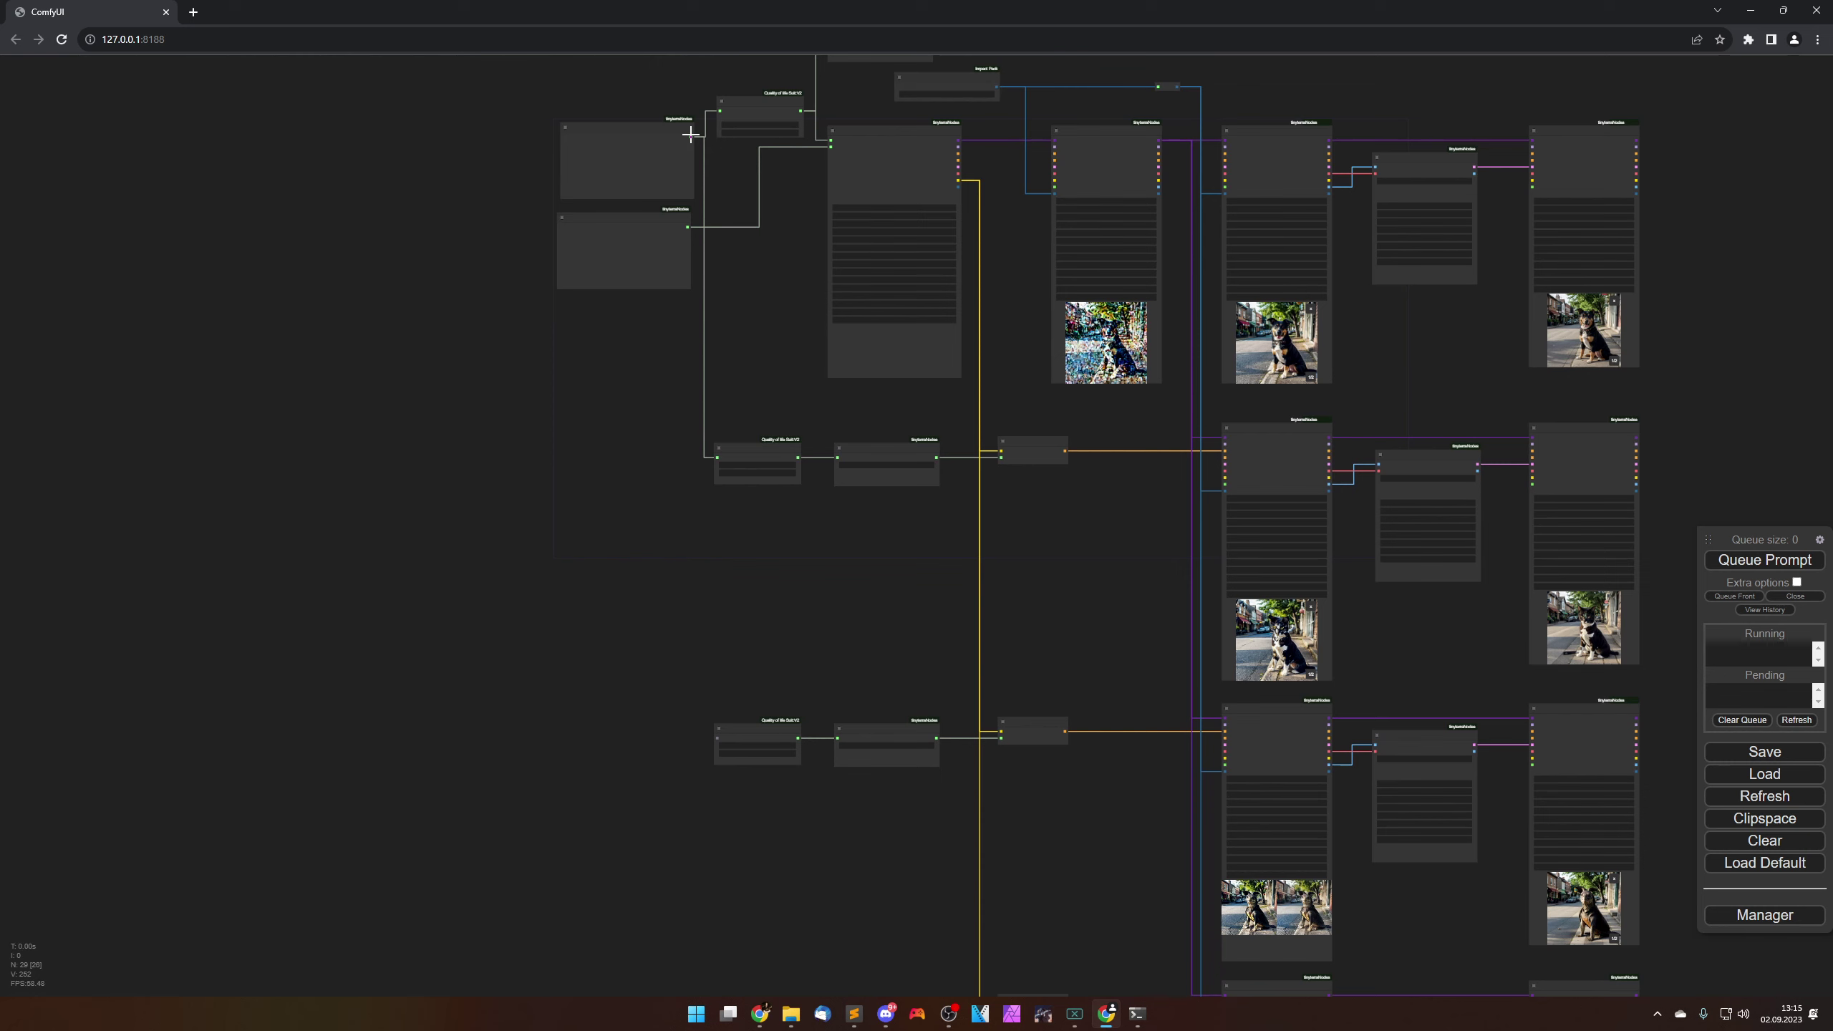
# Step: Connect the woman prompt node's text output to the Replace Text nodes of the third and fourth rows
pyautogui.moveTo(691, 135); pyautogui.dragTo(735, 732)
pyautogui.scroll(-3, 620, 664)
pyautogui.moveTo(606, 740); pyautogui.dragTo(613, 604)
pyautogui.moveTo(682, 147); pyautogui.dragTo(705, 806)
pyautogui.scroll(2, 776, 503)
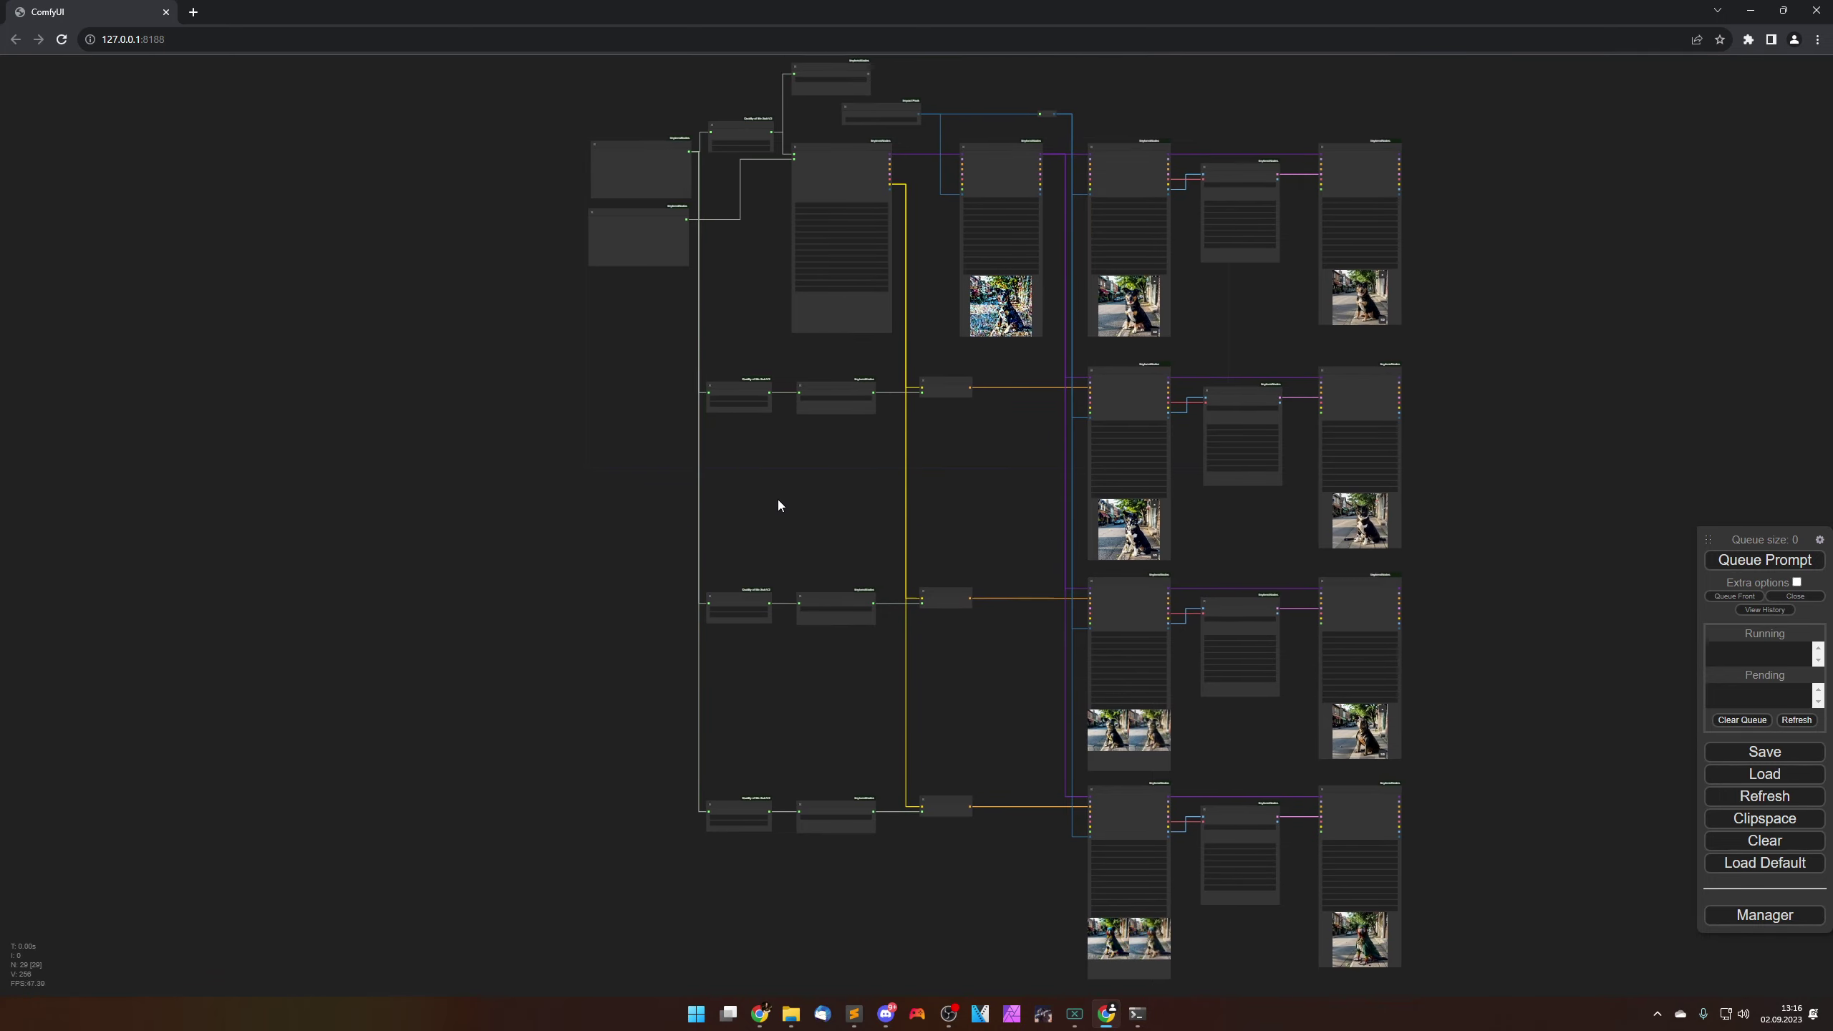
# Step: Review the woman prompt, its connections and the replacement words in the rows' Replace Text nodes
pyautogui.moveTo(777, 503); pyautogui.dragTo(867, 597)
pyautogui.scroll(1, 867, 606)
pyautogui.scroll(4, 868, 606)
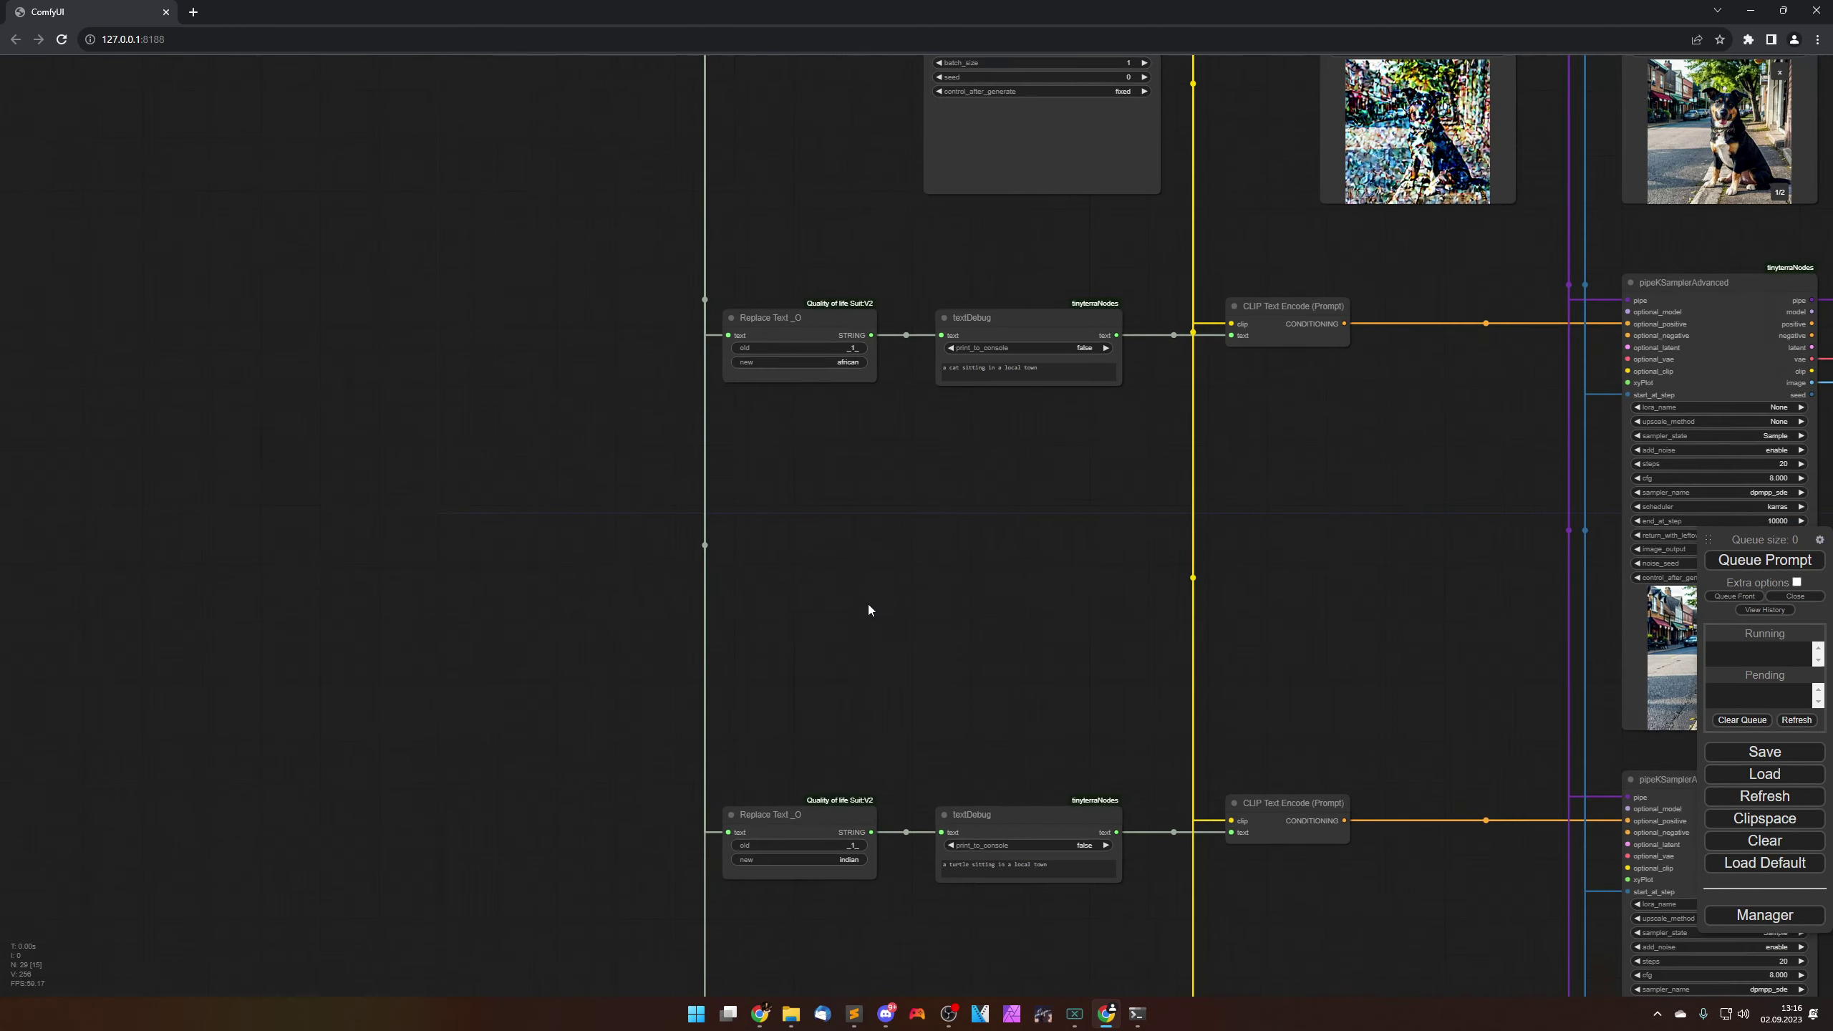
pyautogui.moveTo(848, 441); pyautogui.dragTo(880, 810)
pyautogui.moveTo(874, 440); pyautogui.dragTo(897, 590)
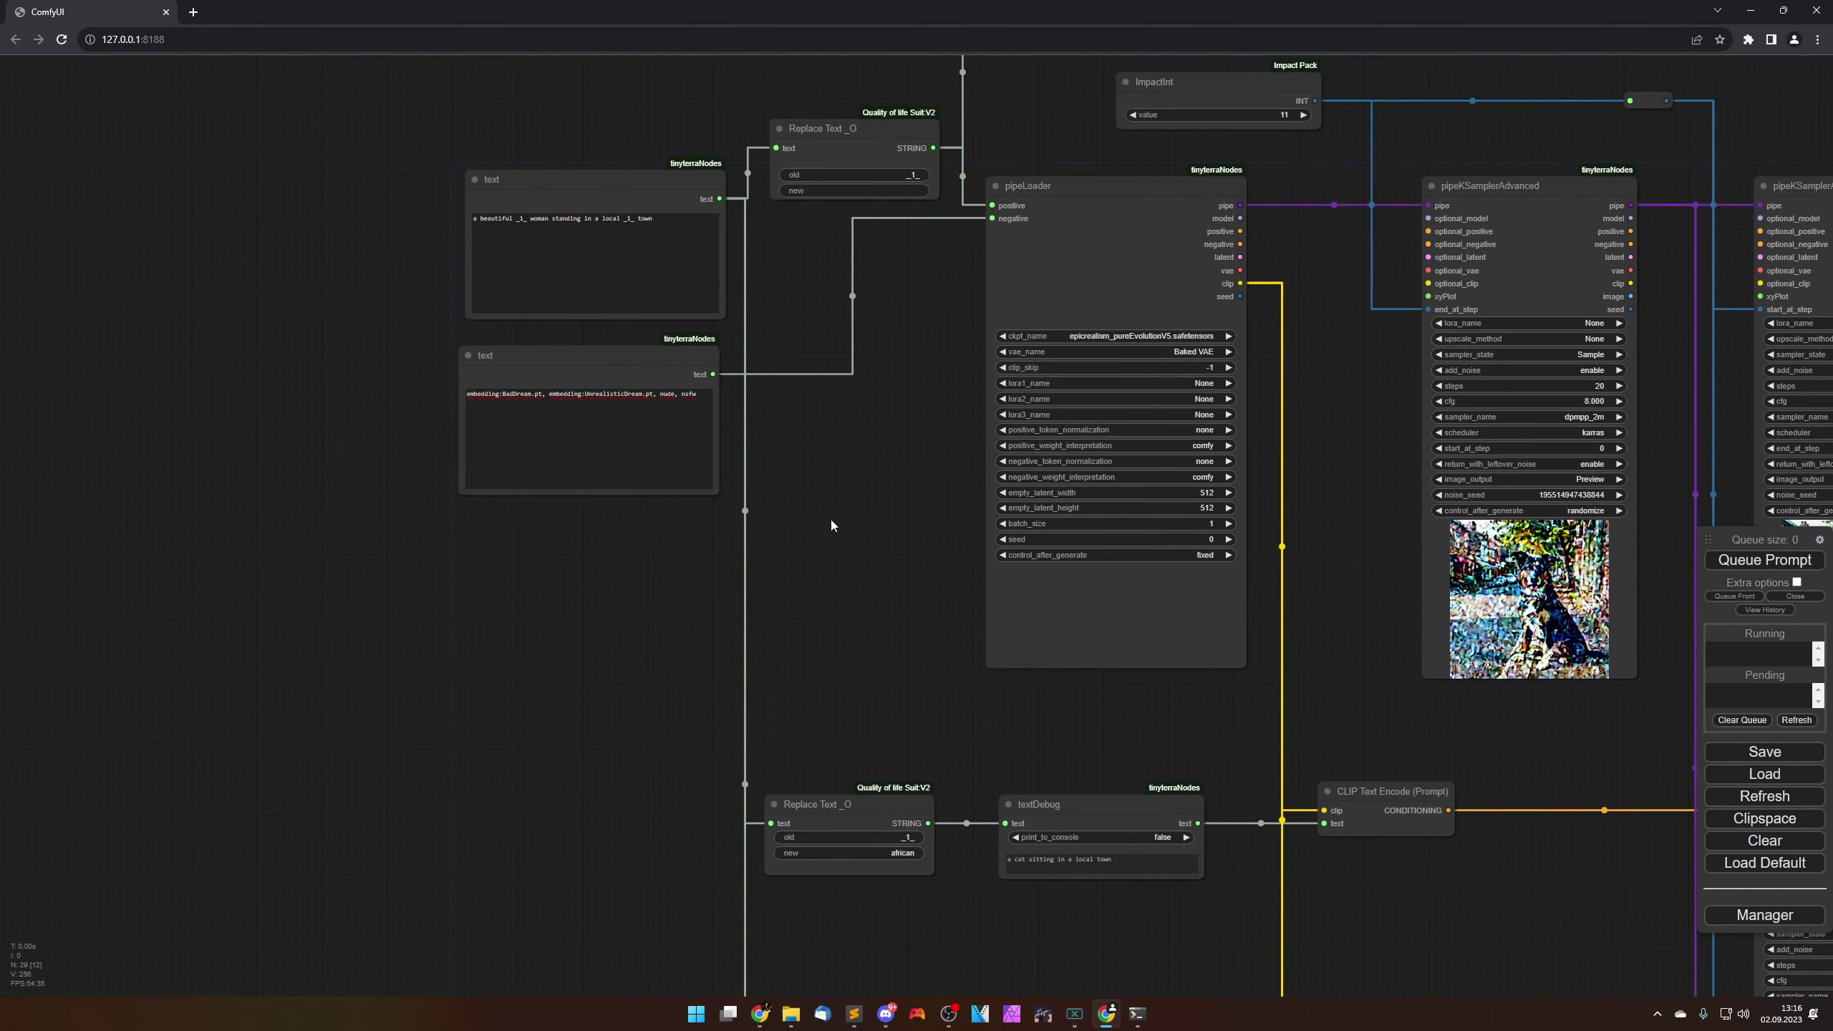
pyautogui.moveTo(939, 435); pyautogui.dragTo(914, 553)
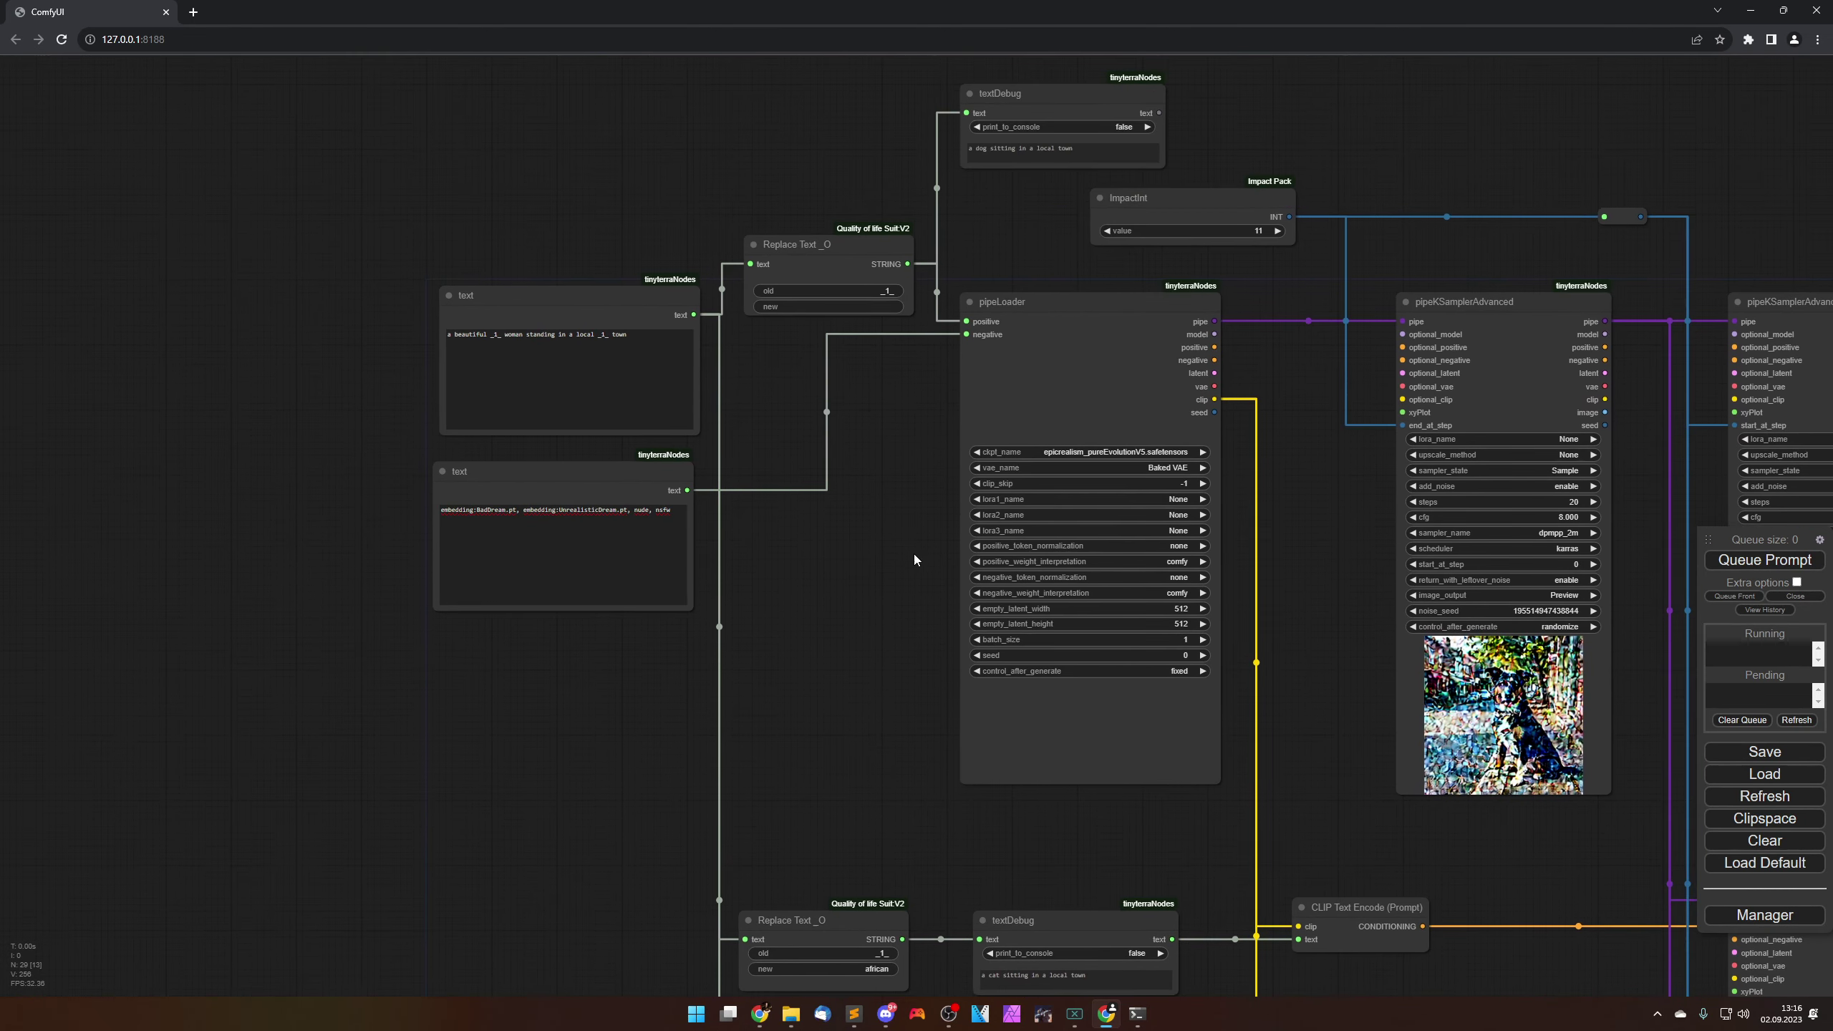
pyautogui.click(817, 253)
pyautogui.click(799, 624)
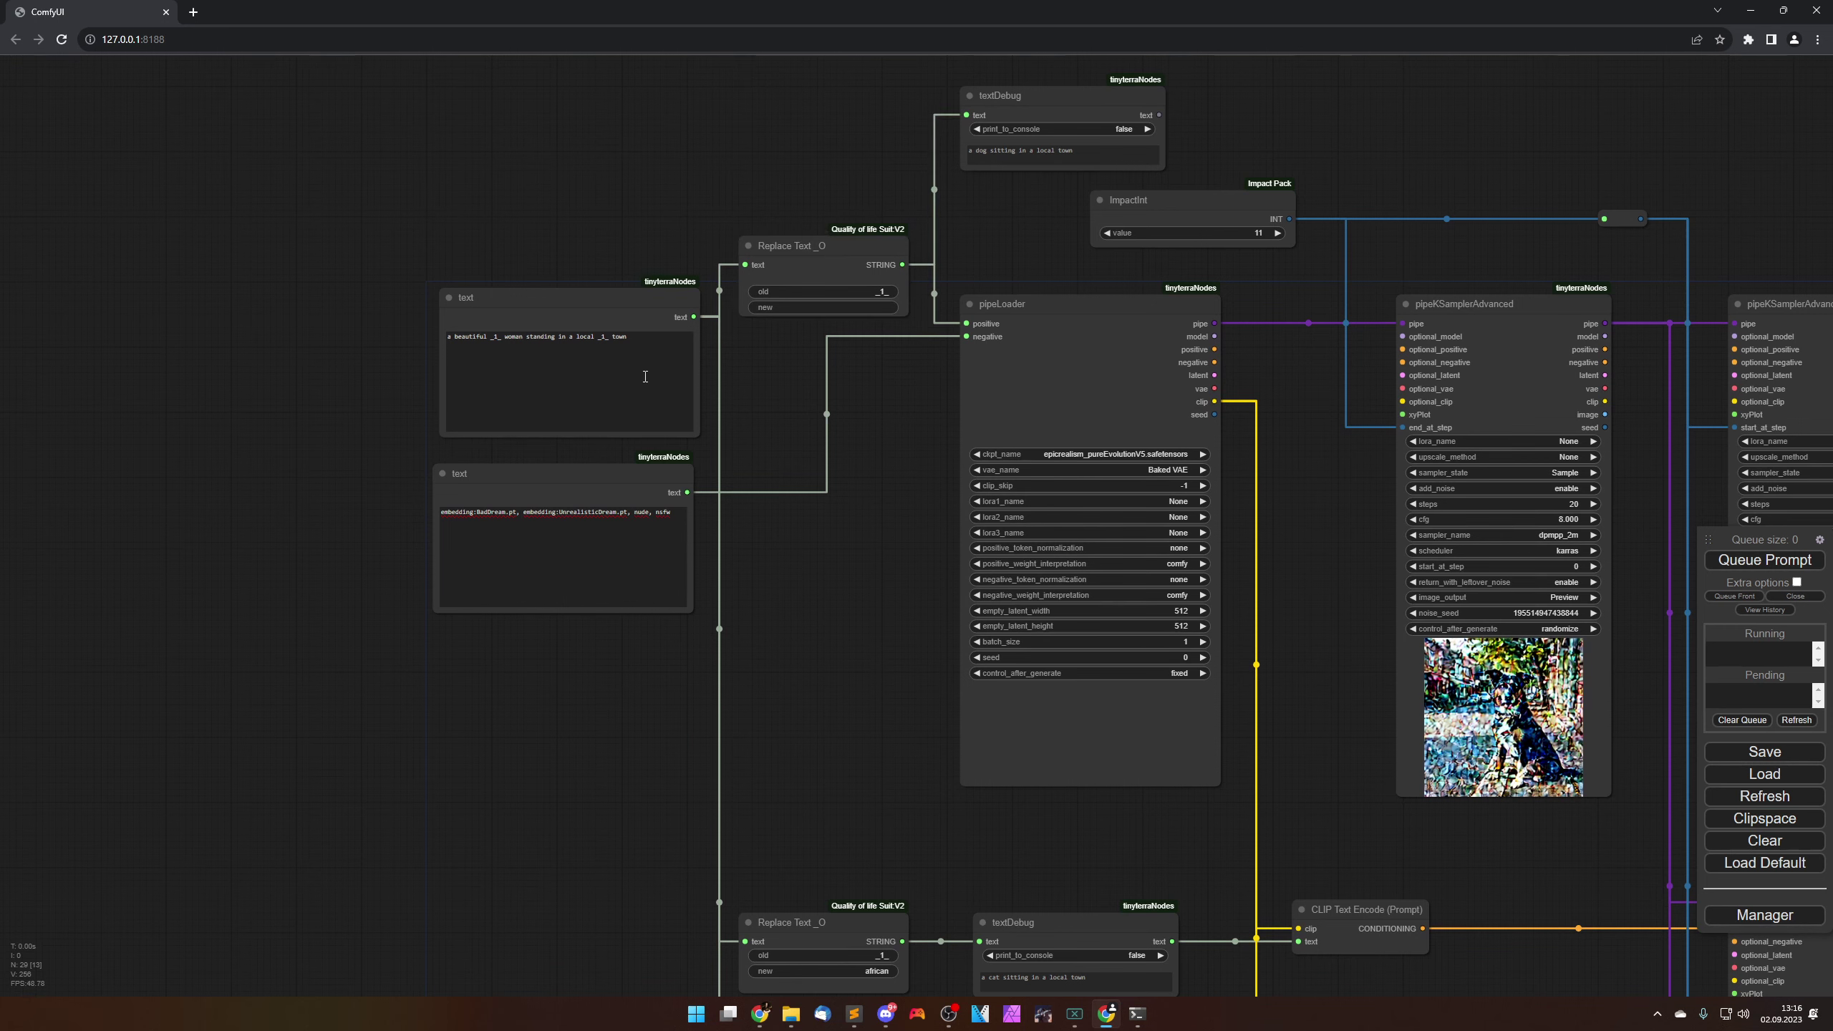
# Step: Queue the complete four-row workflow to generate the women and town variations
pyautogui.scroll(-3, 923, 790)
pyautogui.moveTo(899, 757); pyautogui.dragTo(501, 713)
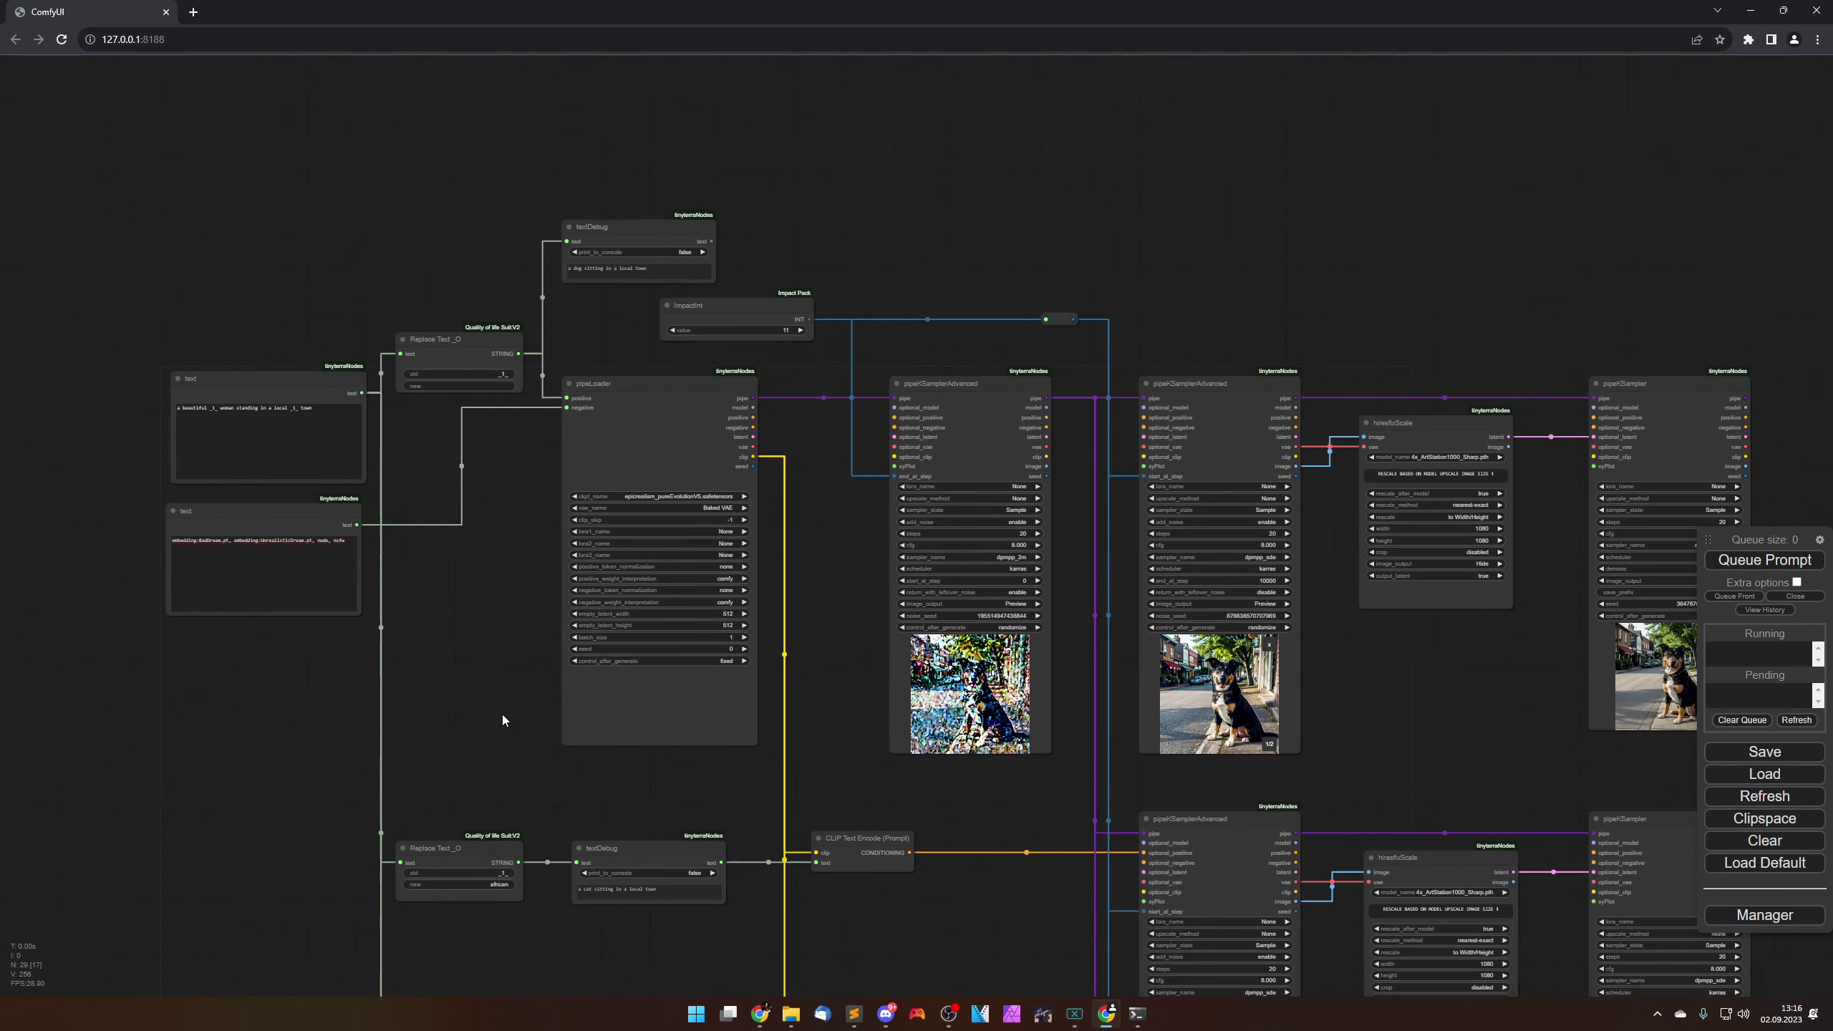
pyautogui.moveTo(1487, 734); pyautogui.dragTo(1263, 582)
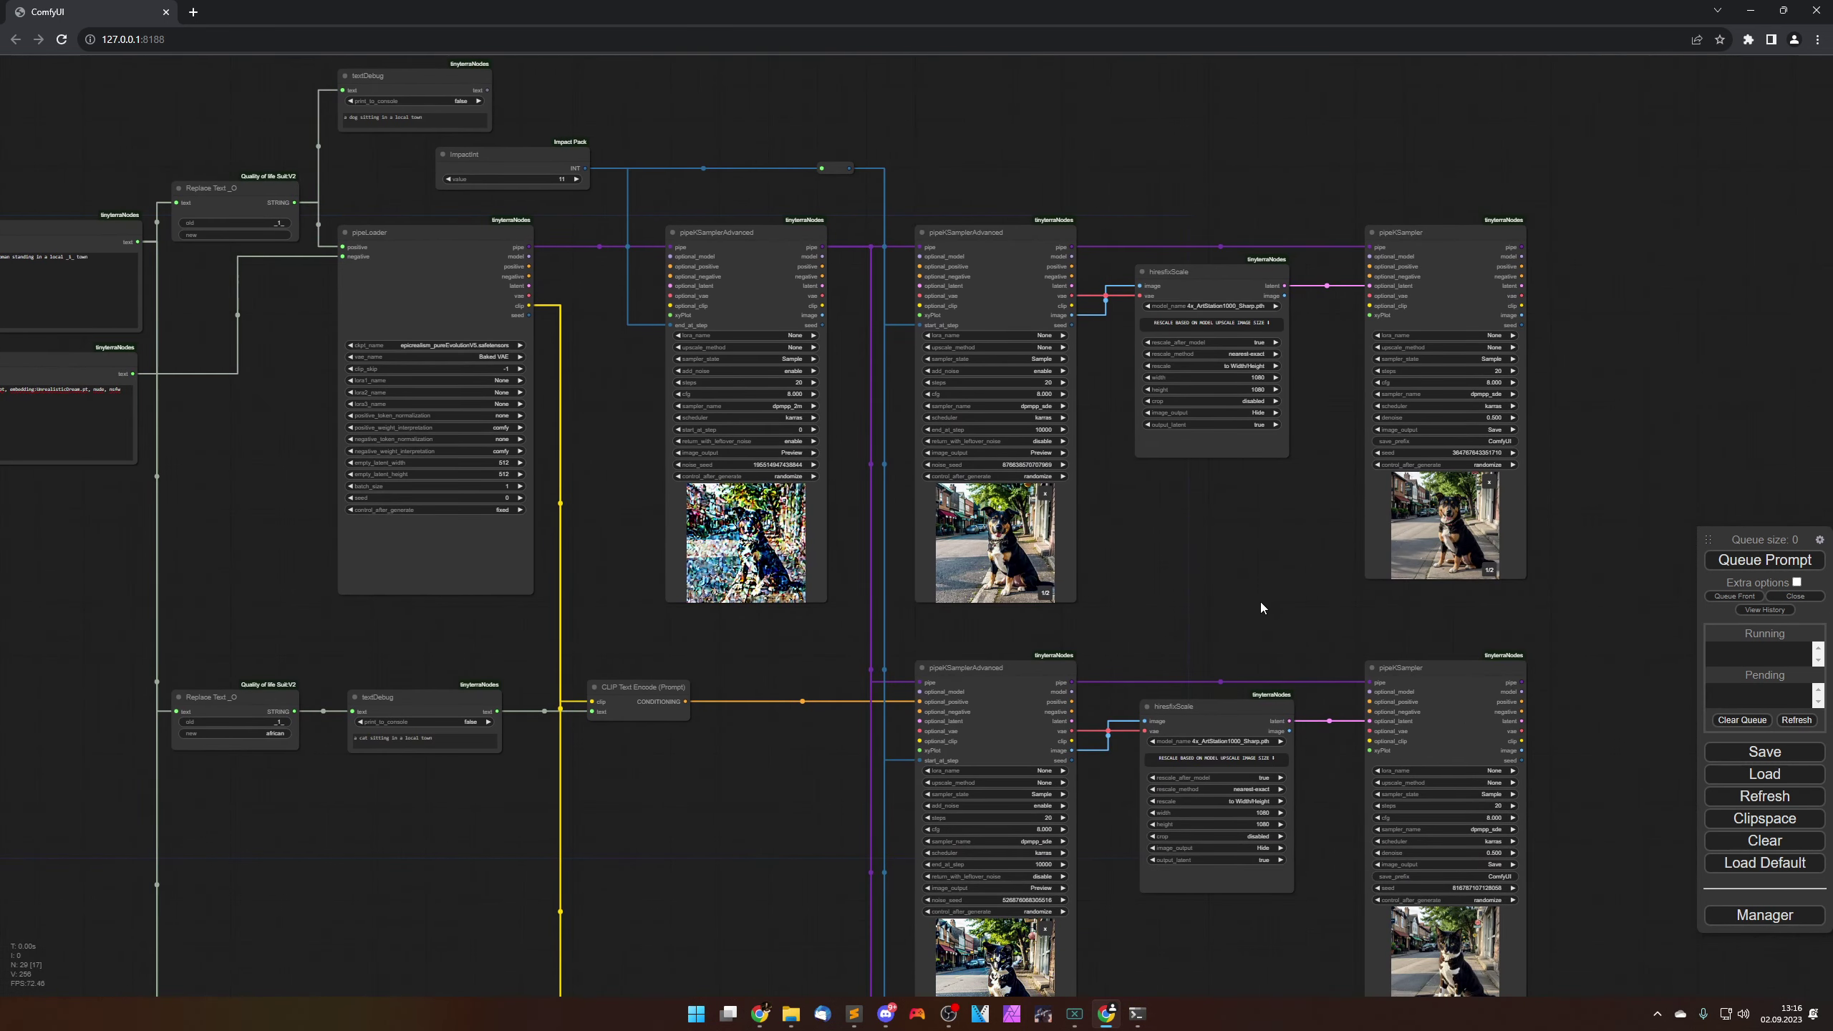
pyautogui.scroll(-7, 1241, 628)
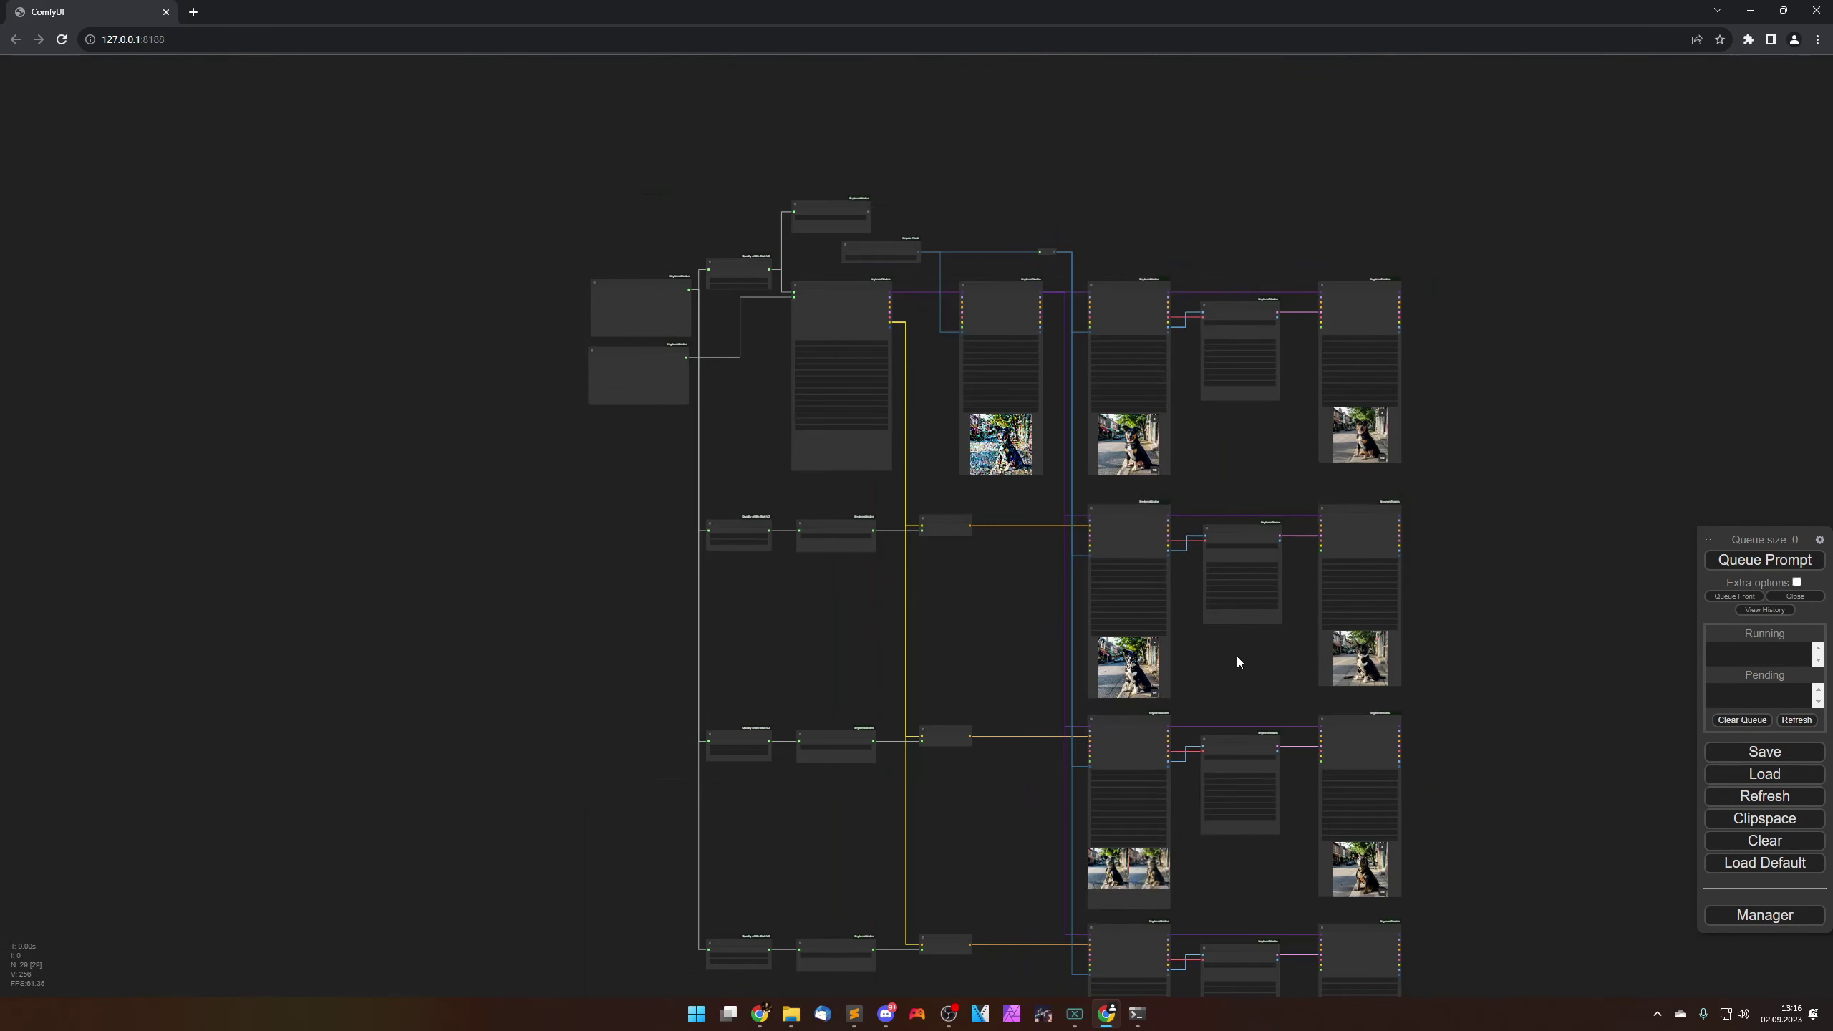
pyautogui.moveTo(1236, 660); pyautogui.dragTo(1113, 553)
pyautogui.scroll(-1, 1154, 567)
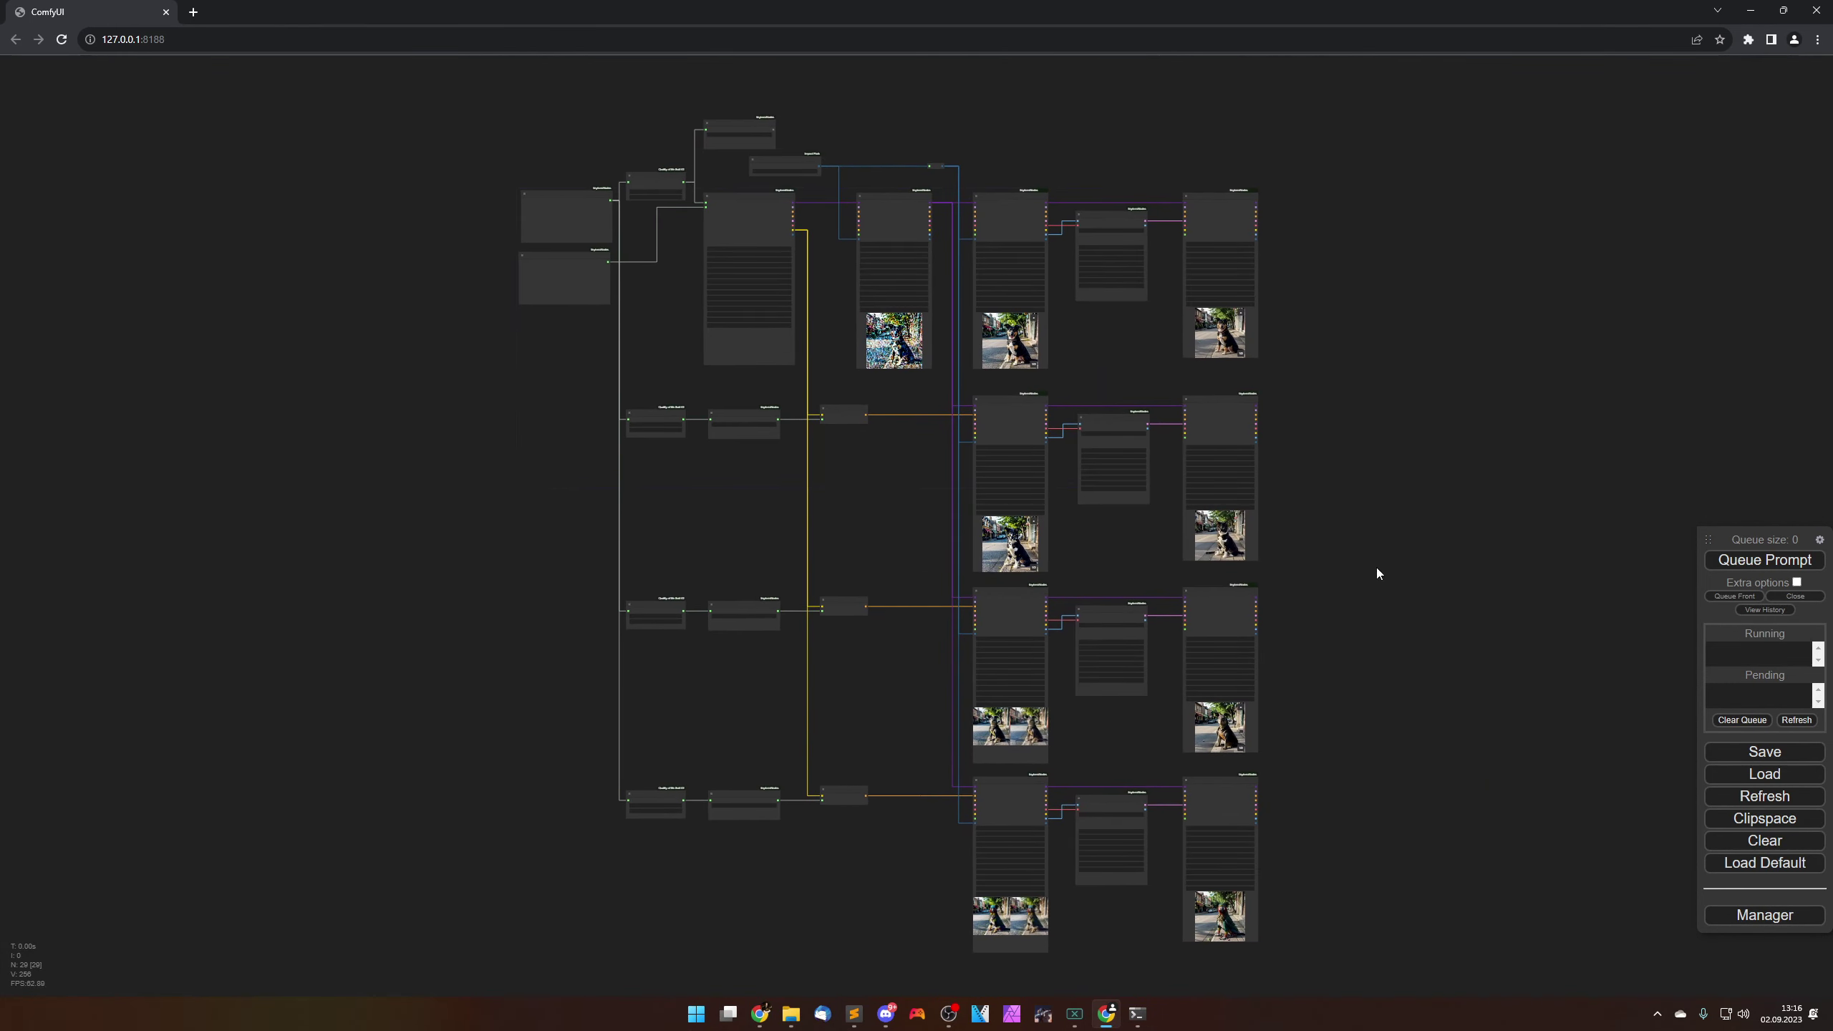
pyautogui.click(1764, 560)
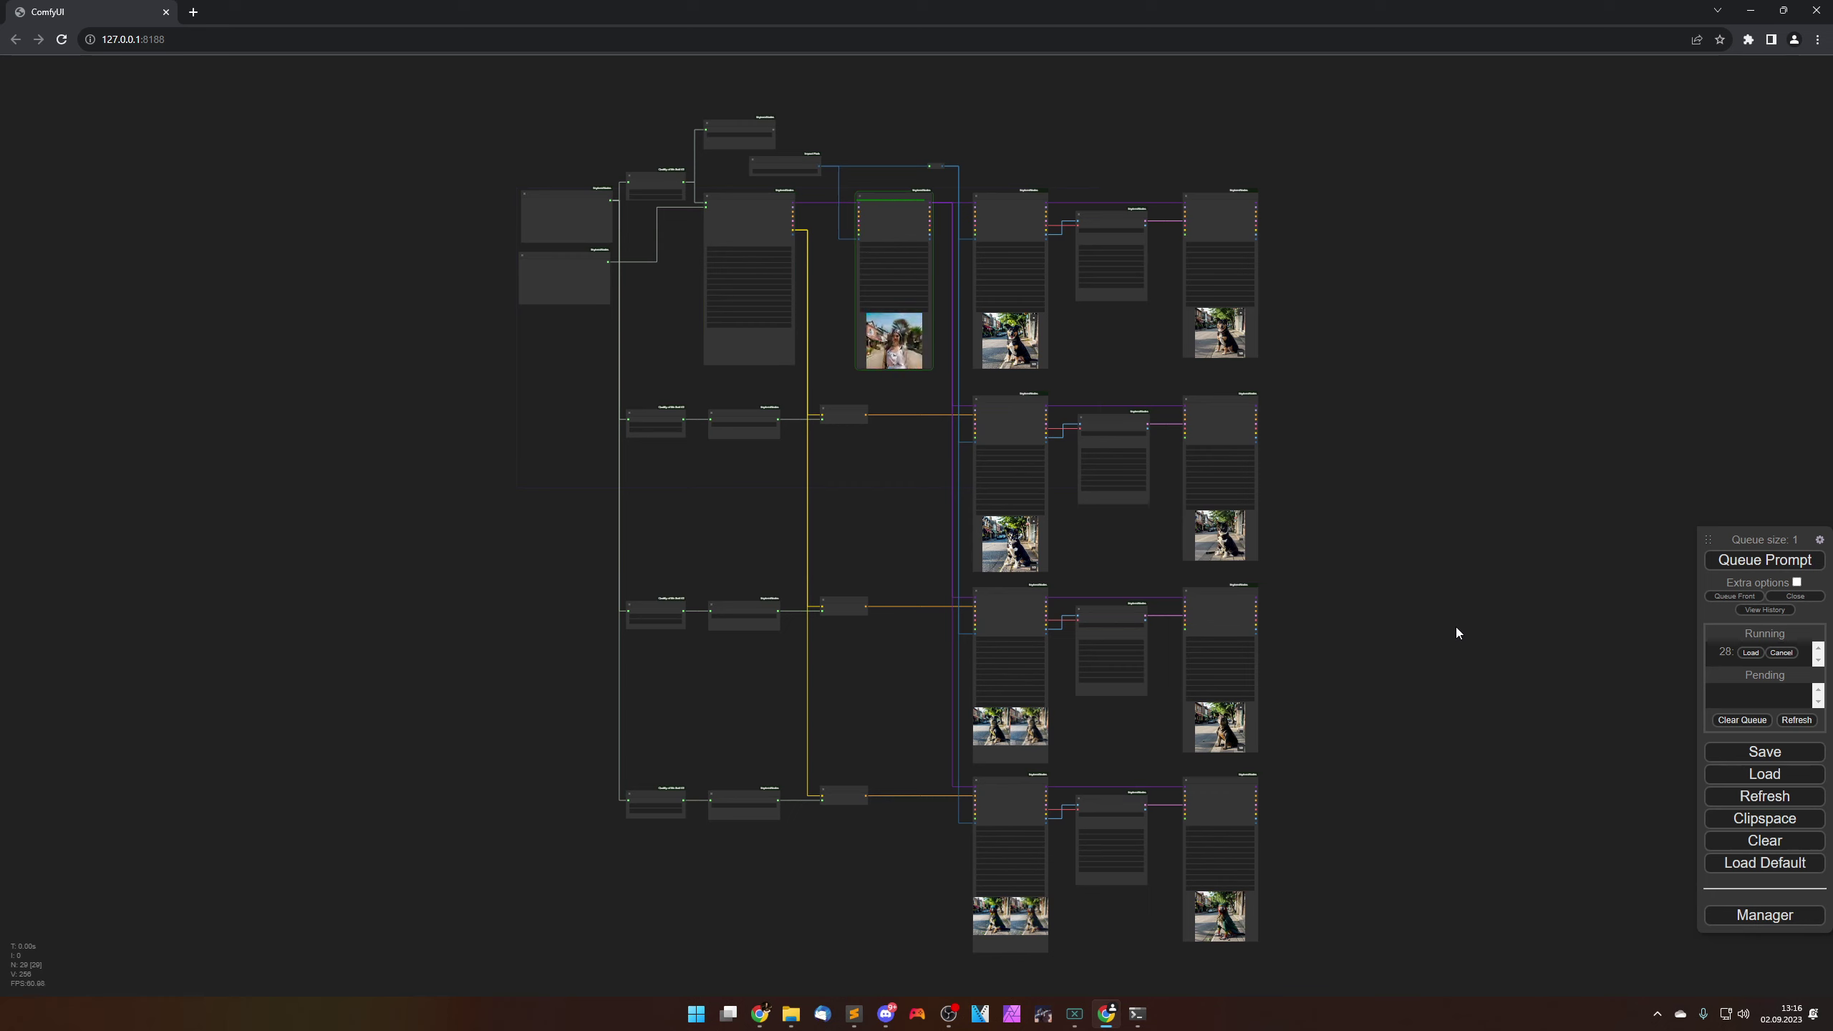